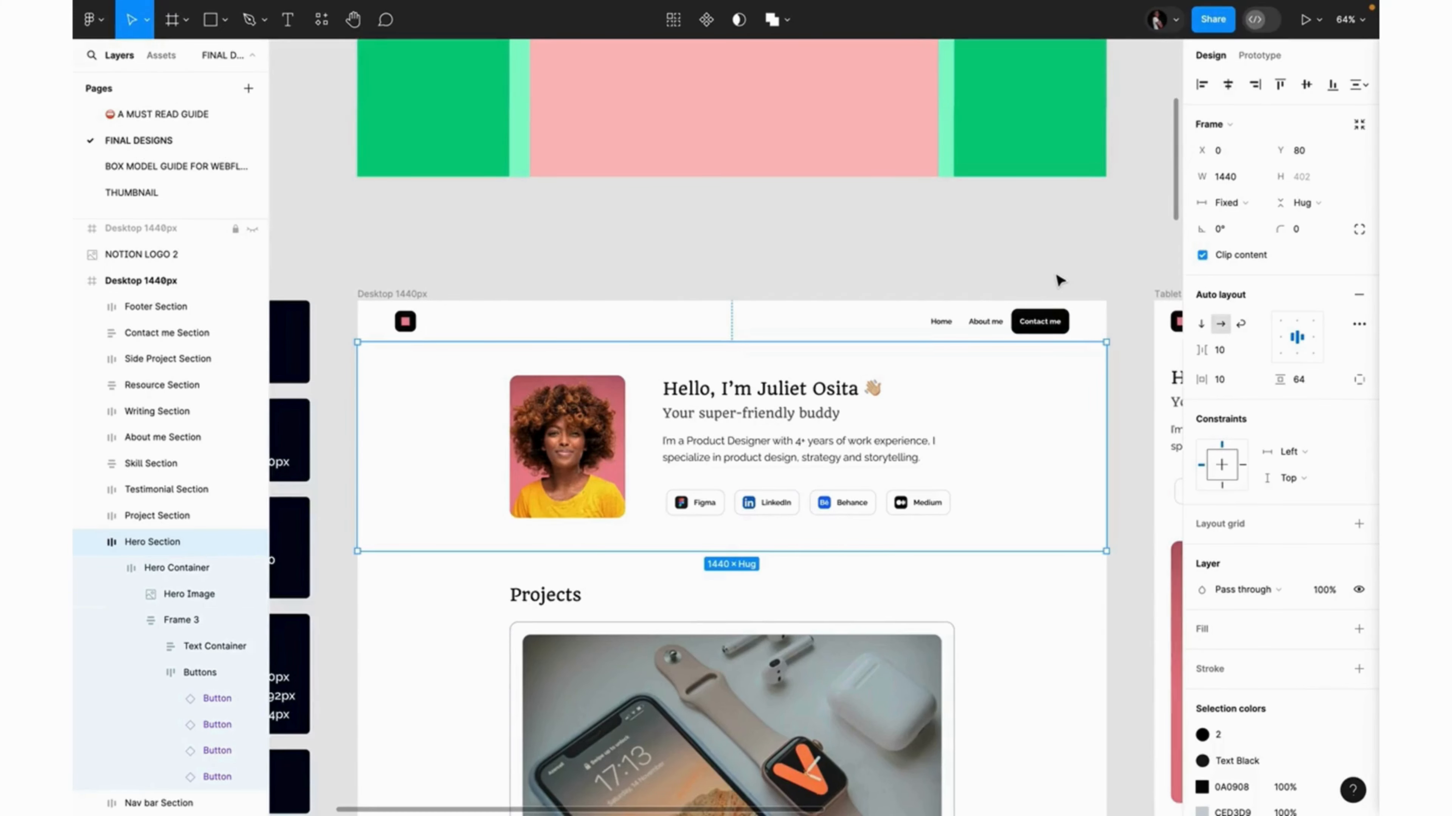
# Inspect the Figma hero's nested frames: Hero Container, Frame 3, Text Container and Buttons.
pyautogui.scroll(2, 1058, 278)
pyautogui.scroll(-3, 1058, 279)
pyautogui.scroll(-2, 1059, 279)
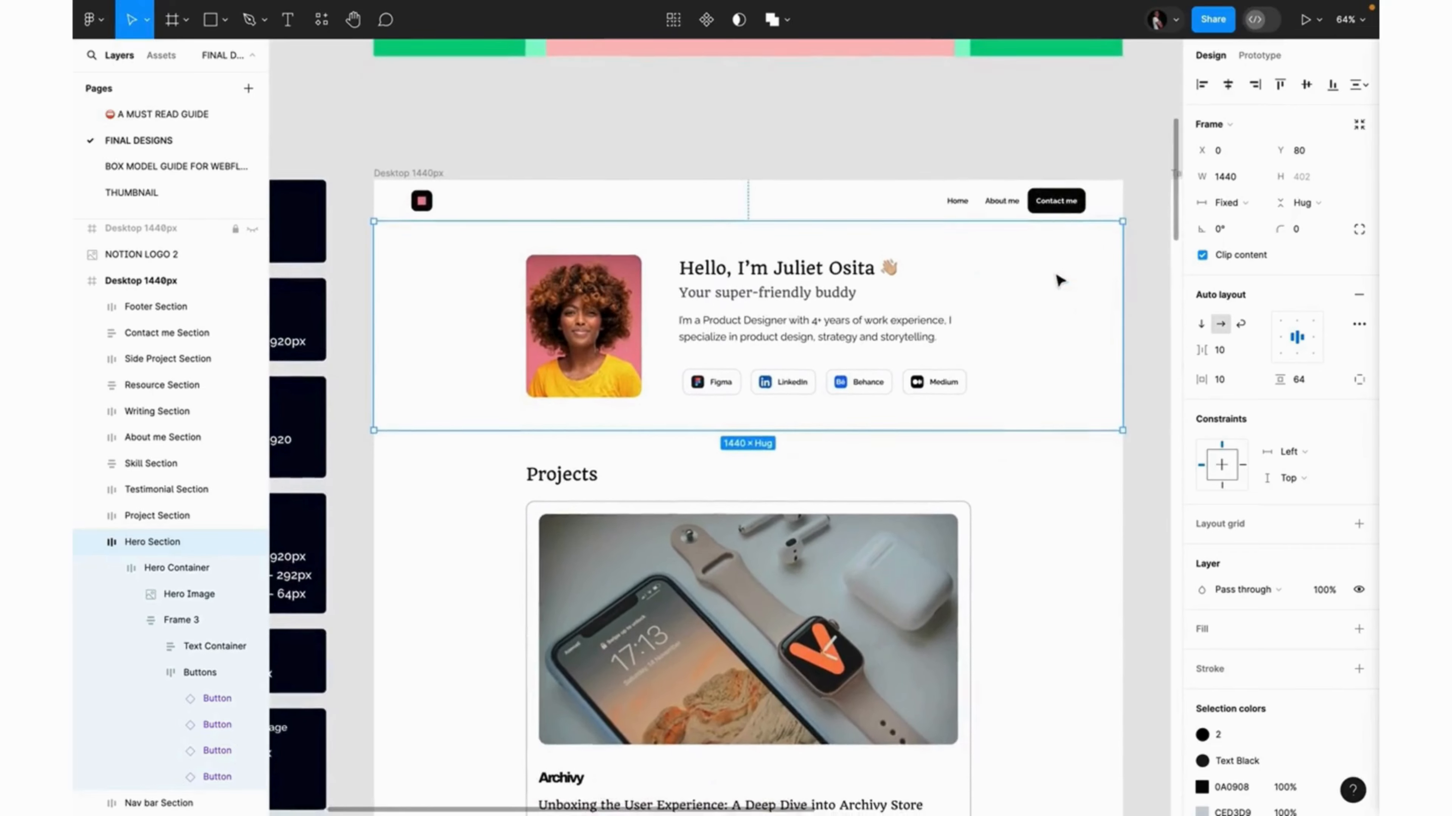
pyautogui.scroll(3, 805, 300)
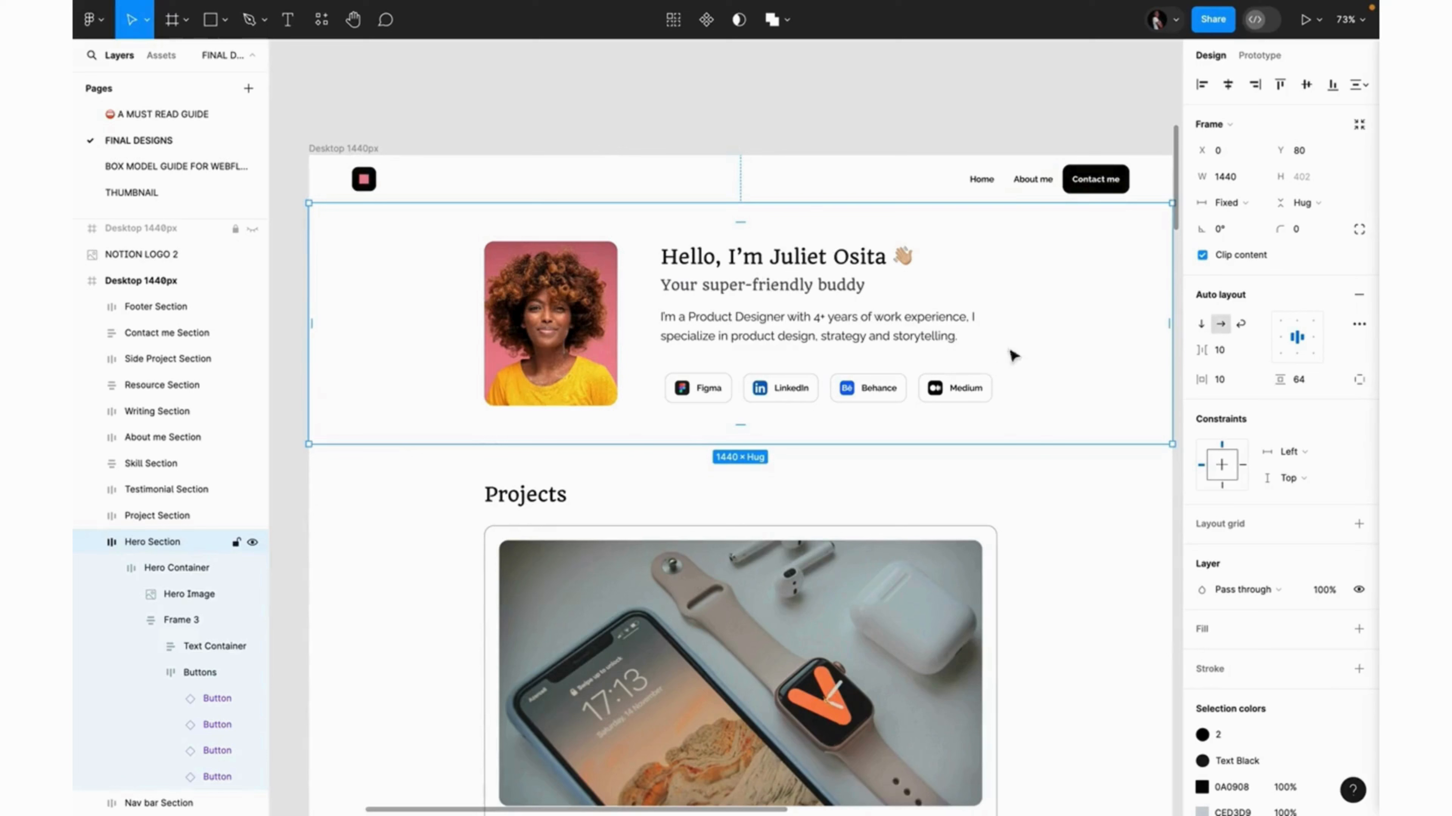
pyautogui.doubleClick(963, 274)
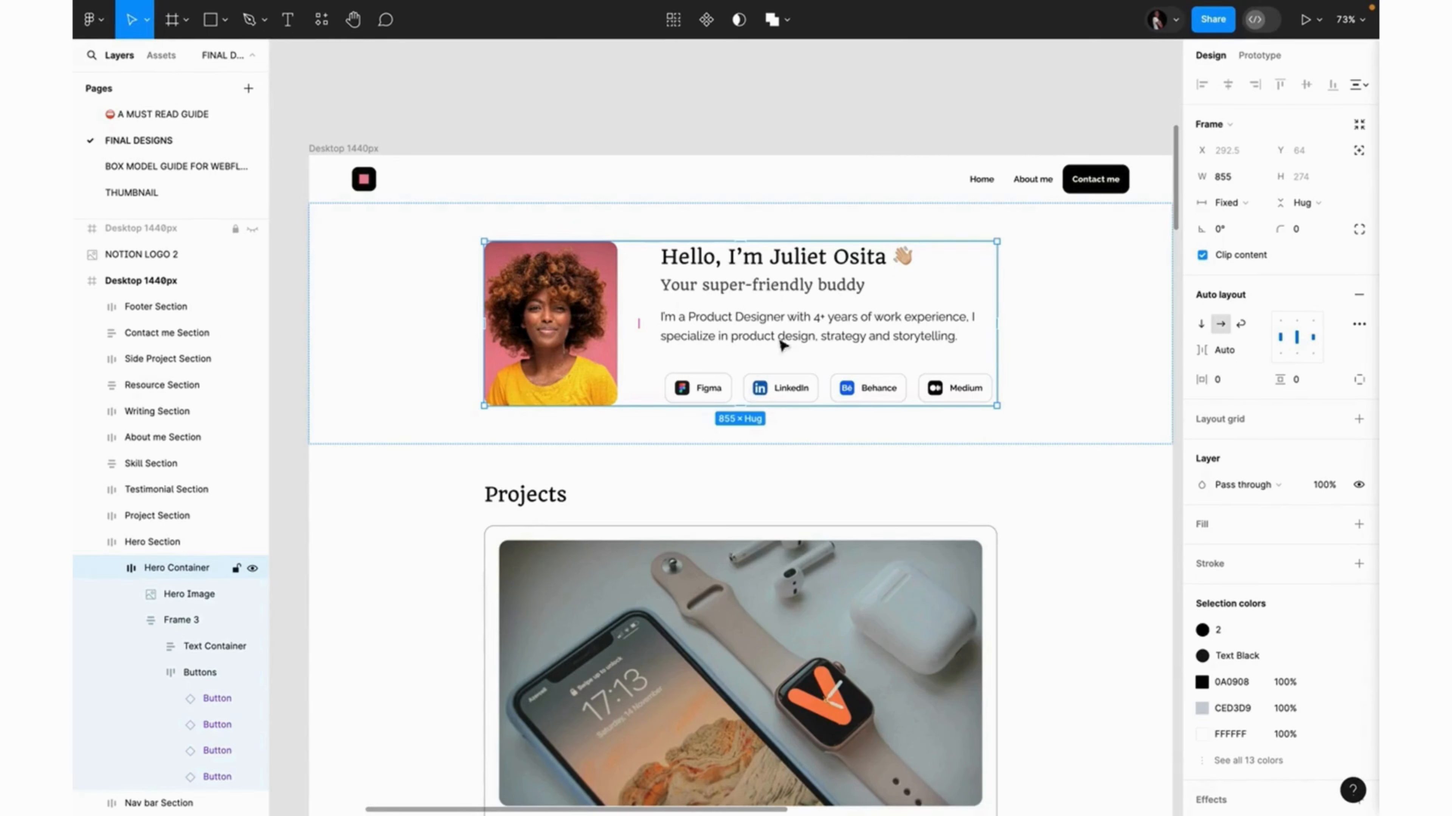
pyautogui.click(792, 331)
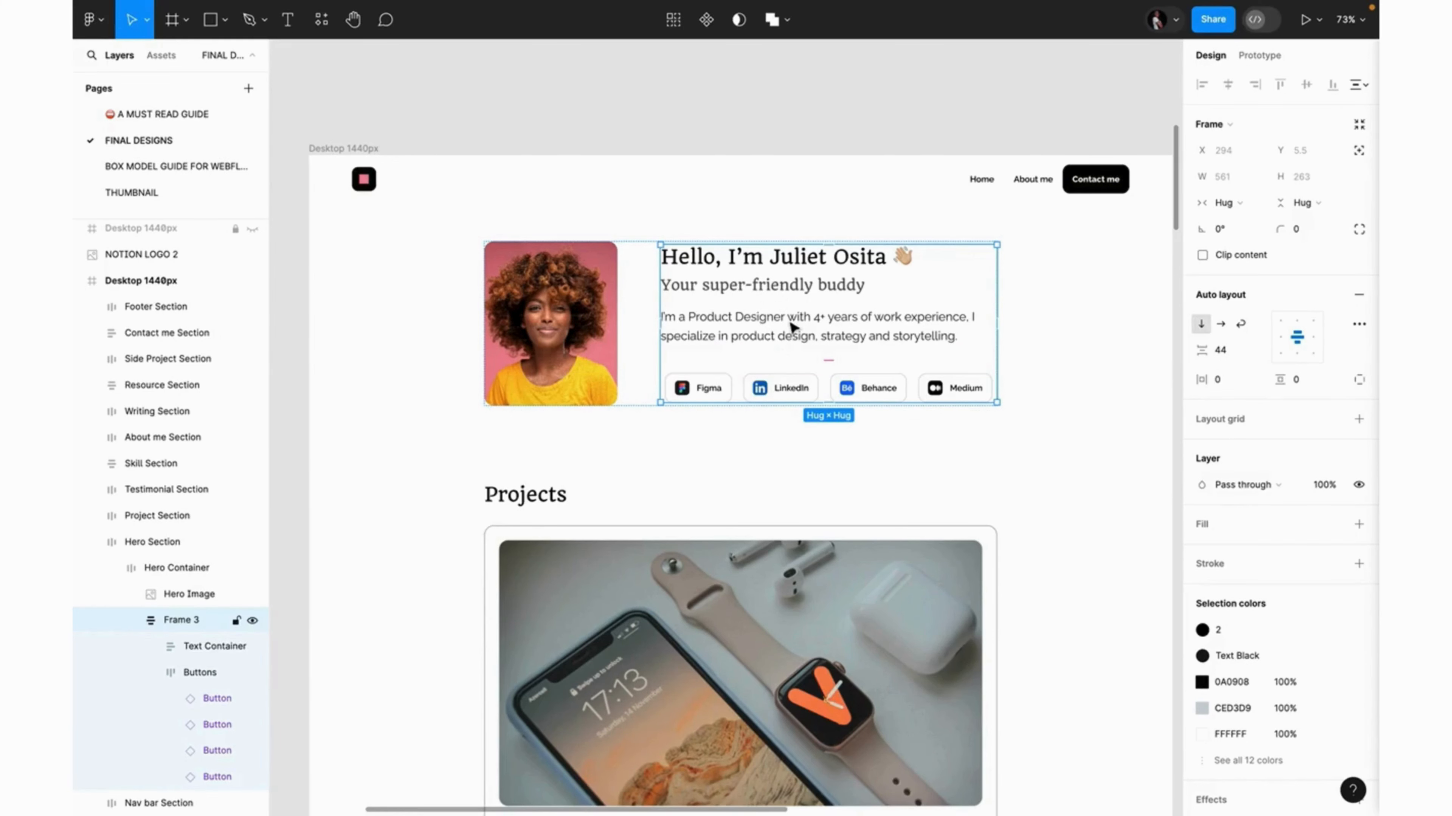
pyautogui.click(792, 327)
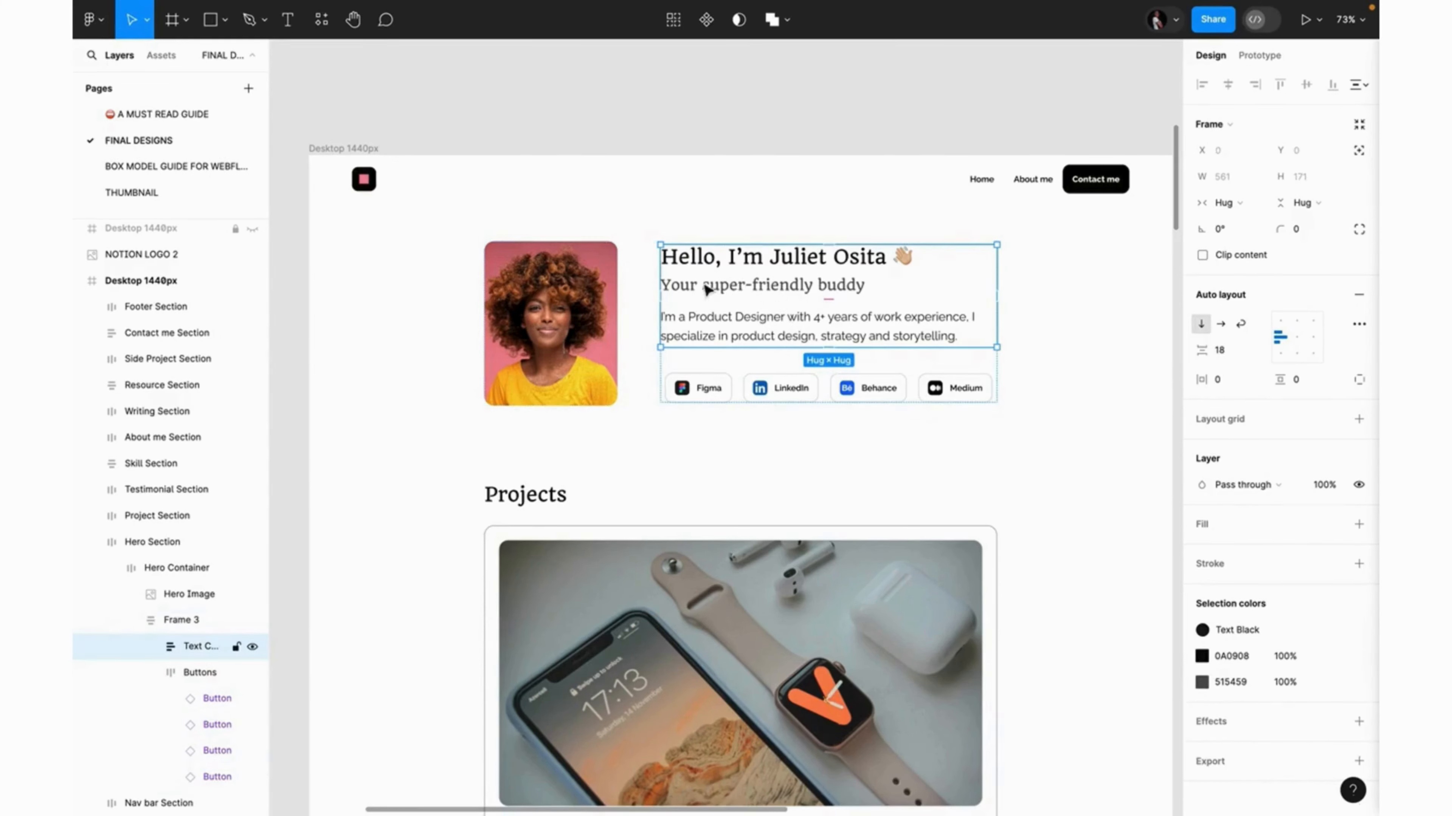
pyautogui.click(748, 378)
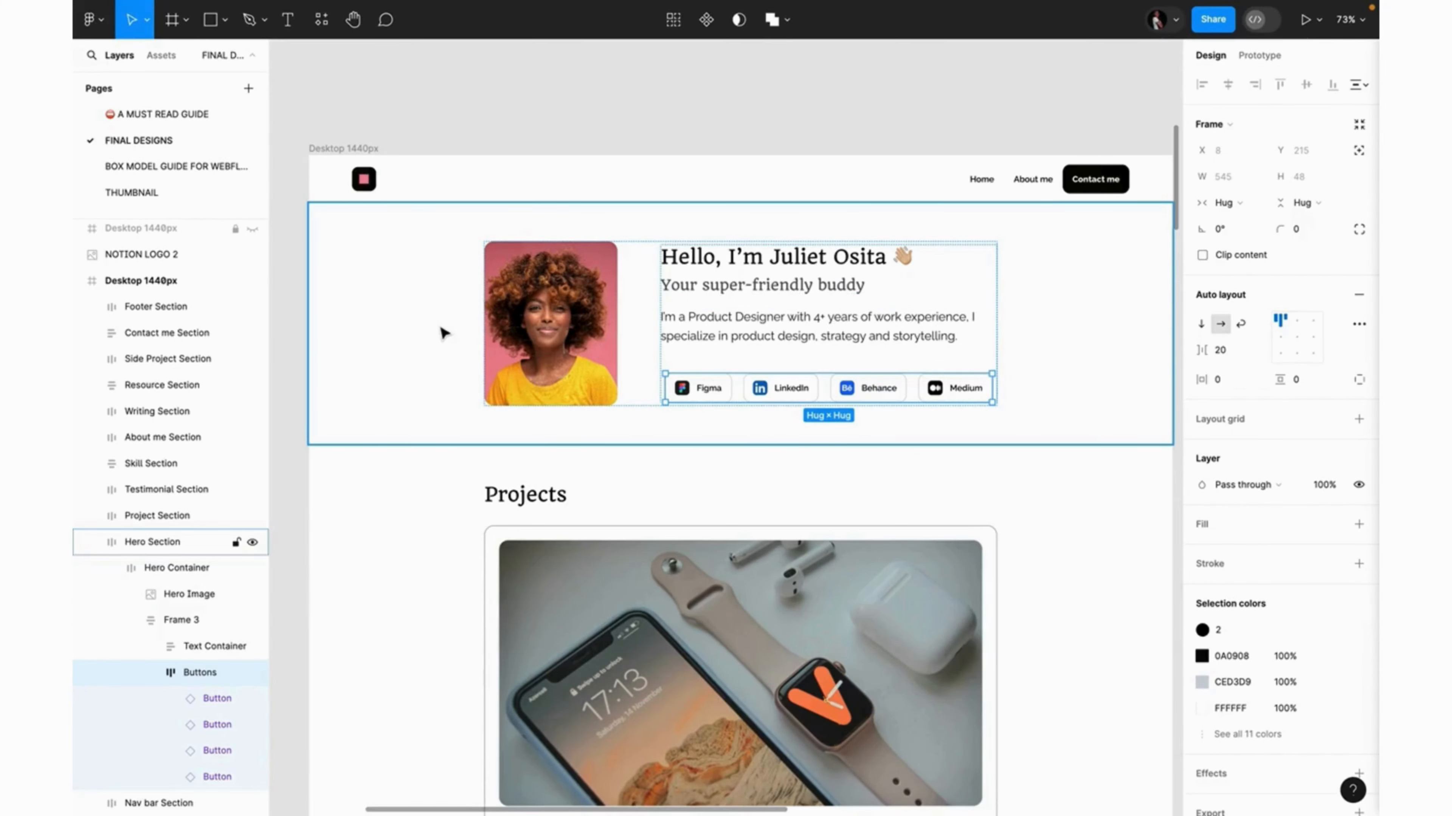
pyautogui.scroll(10, 444, 332)
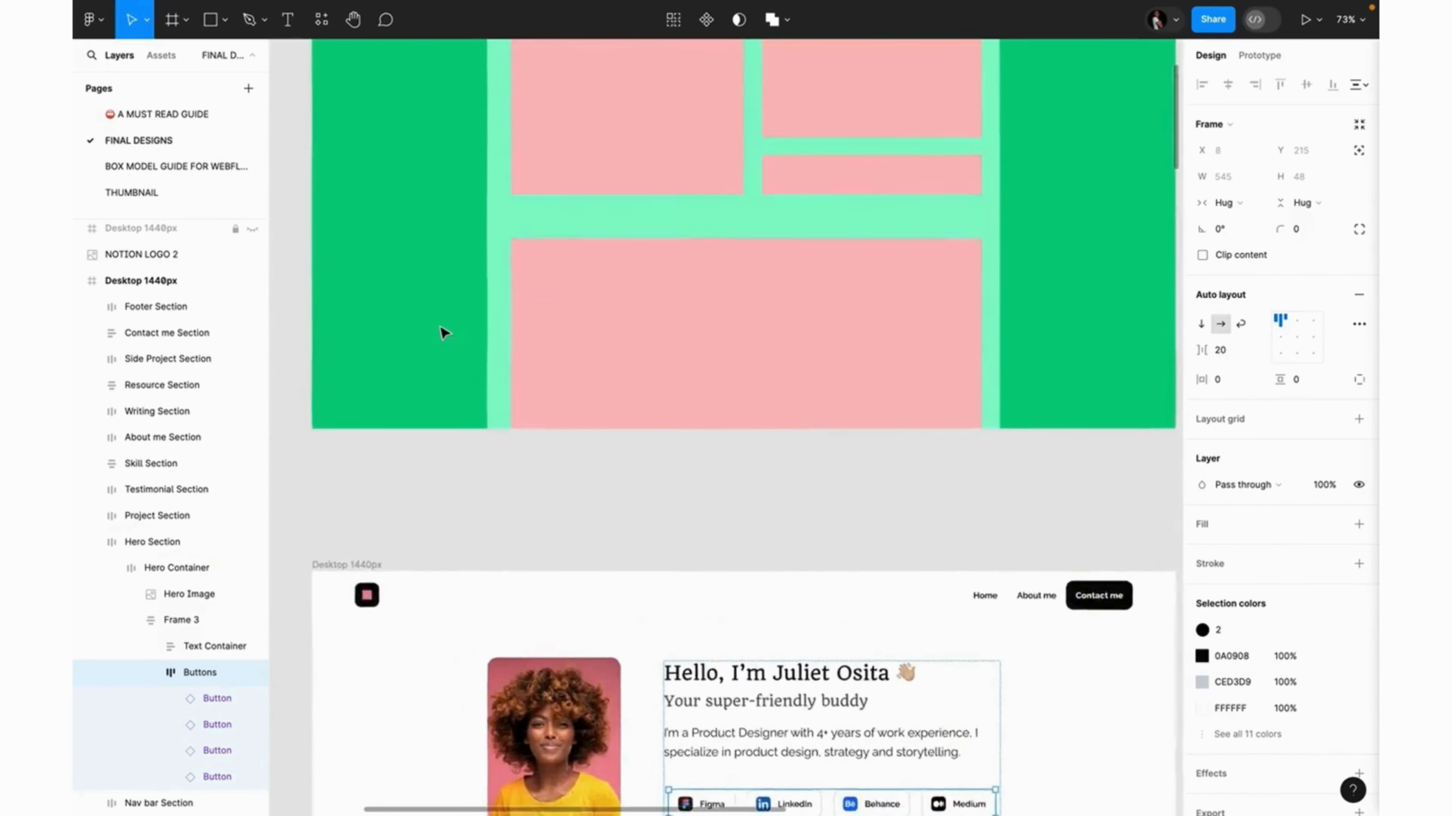
pyautogui.scroll(2, 445, 333)
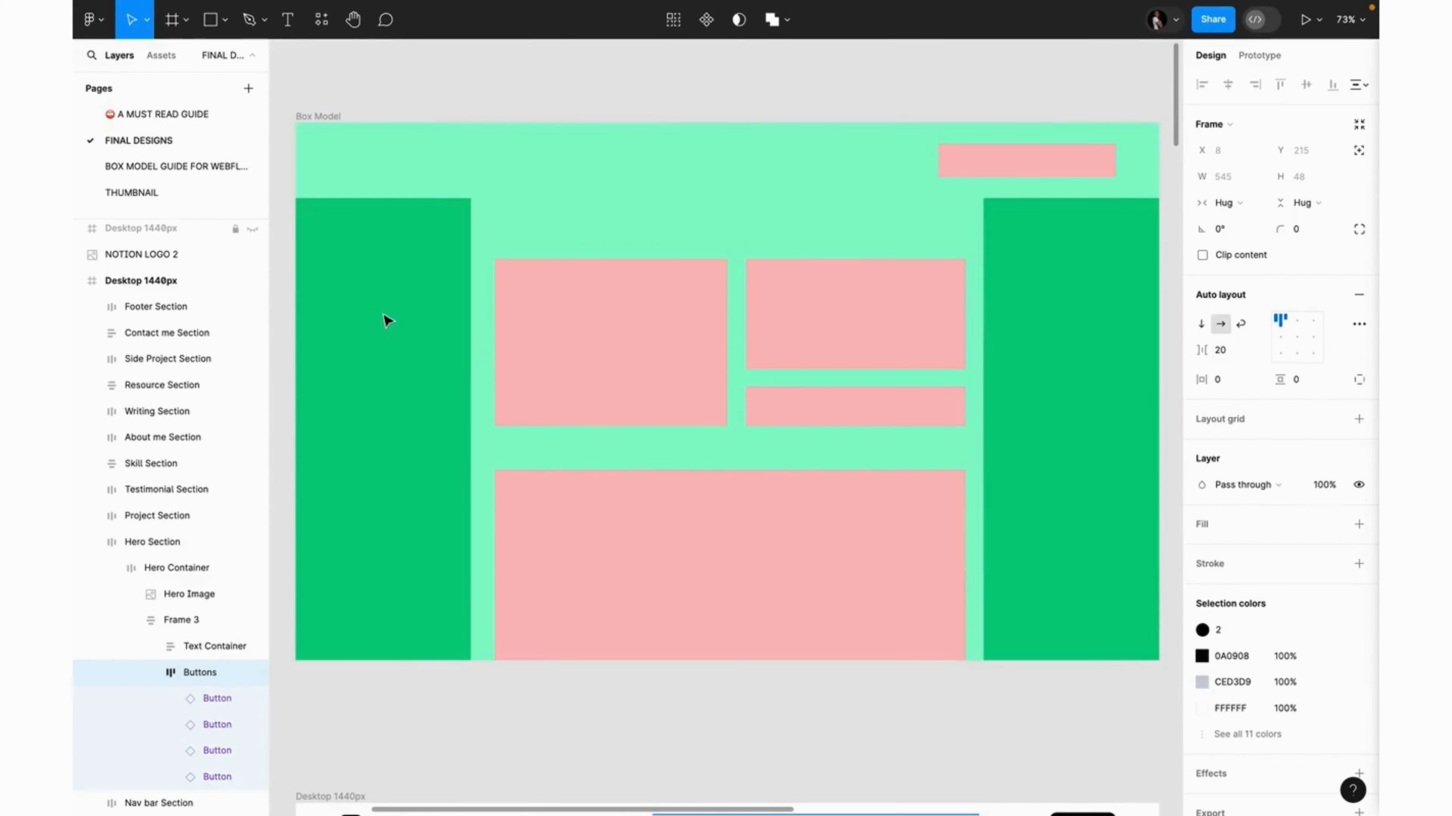
# Examine Box Model diagram Frame 8 and its Frame 13 box, then return to the hero.
pyautogui.press('Escape')
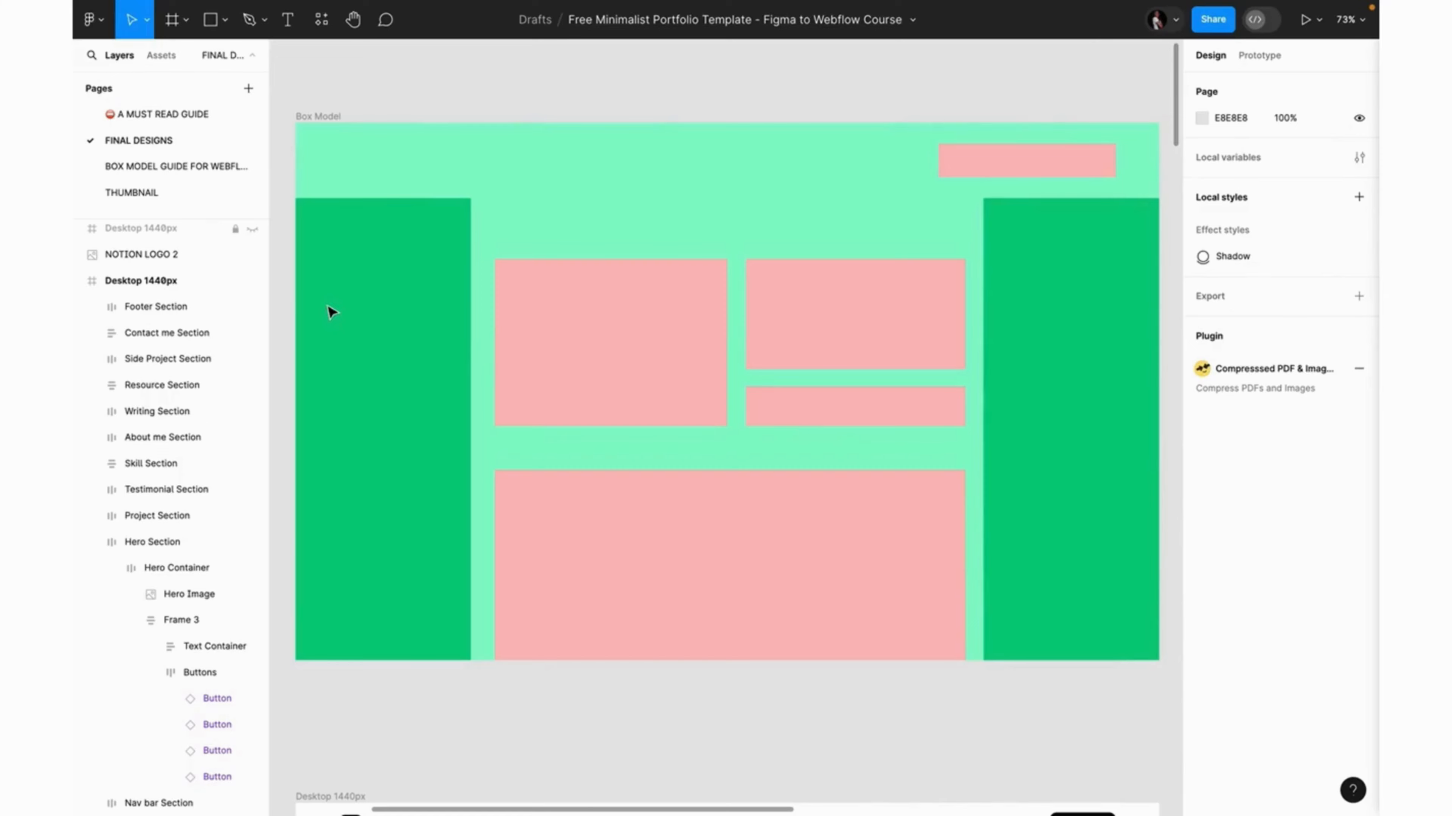
pyautogui.click(497, 266)
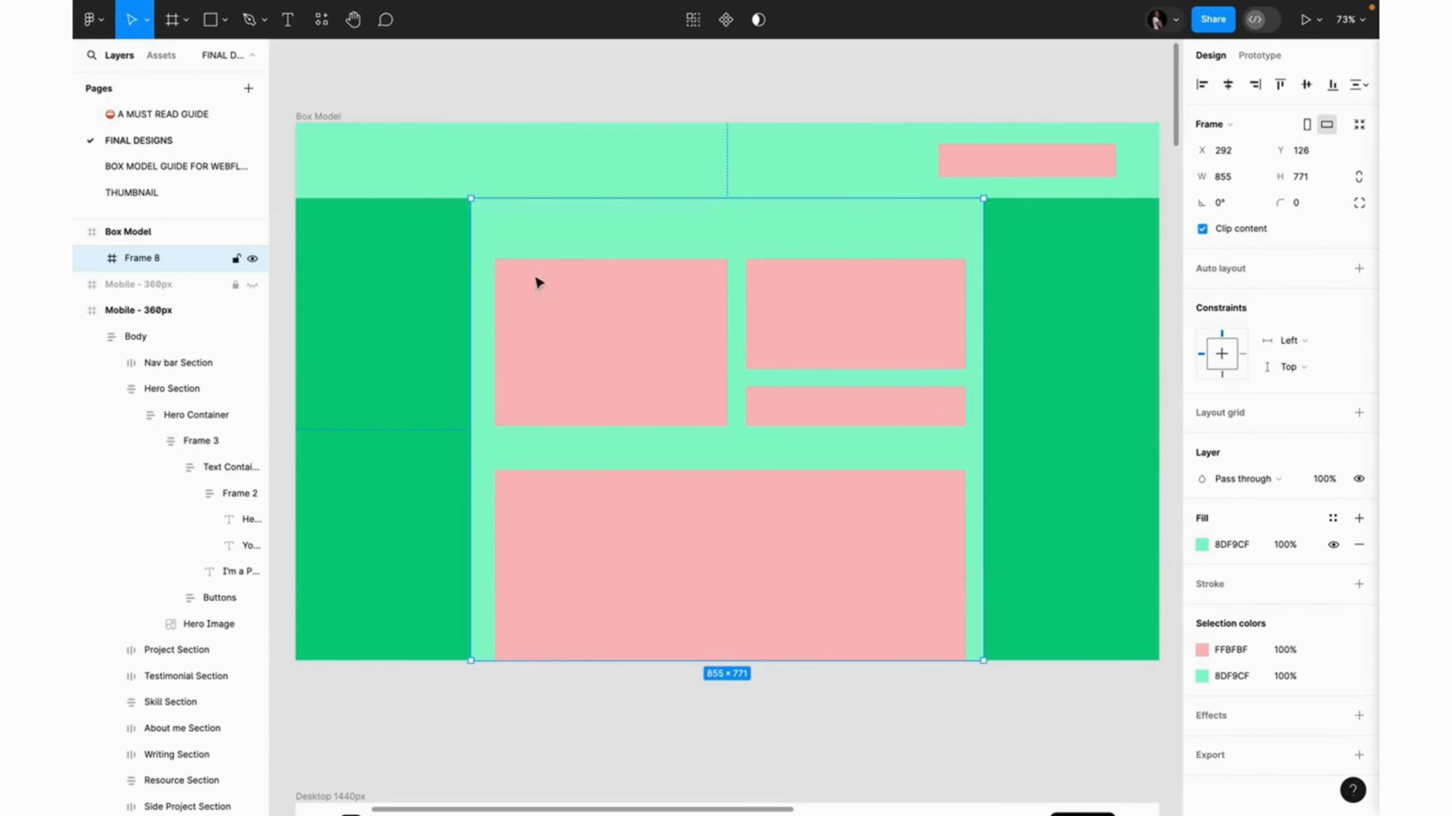
pyautogui.doubleClick(560, 298)
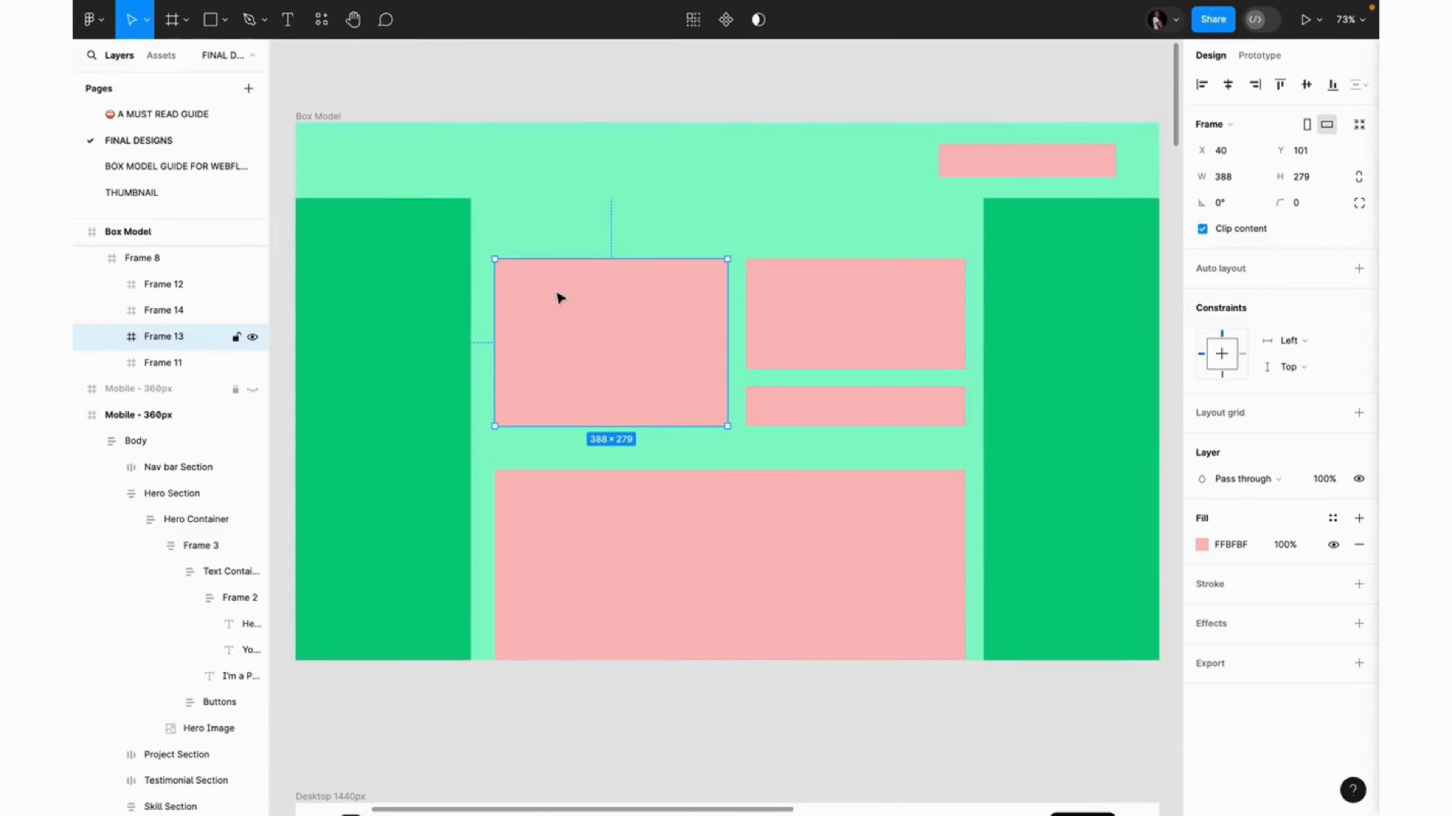
pyautogui.scroll(-10, 777, 547)
pyautogui.hscroll(-4, 777, 548)
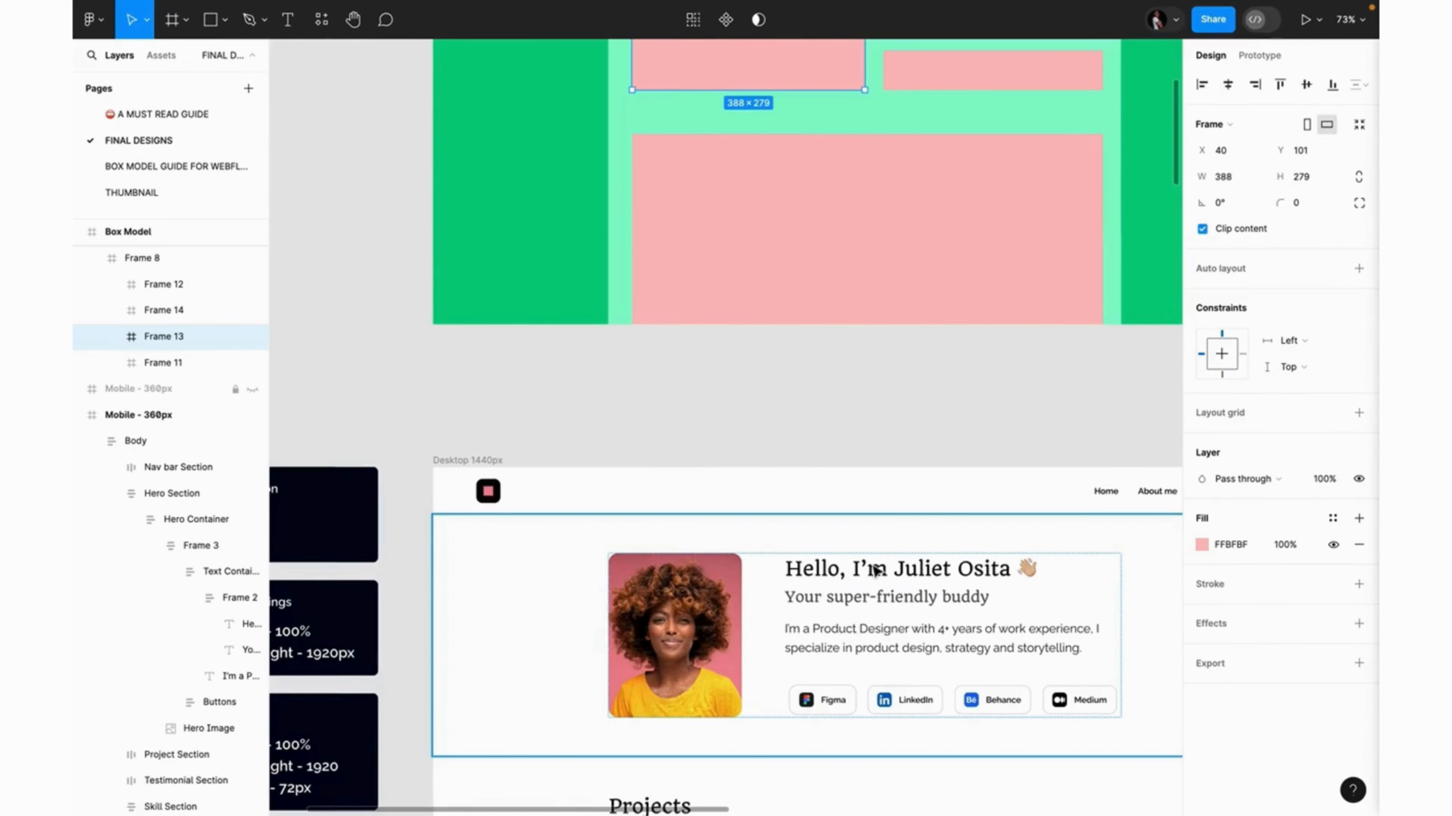
pyautogui.scroll(5, 836, 311)
pyautogui.hscroll(1, 836, 310)
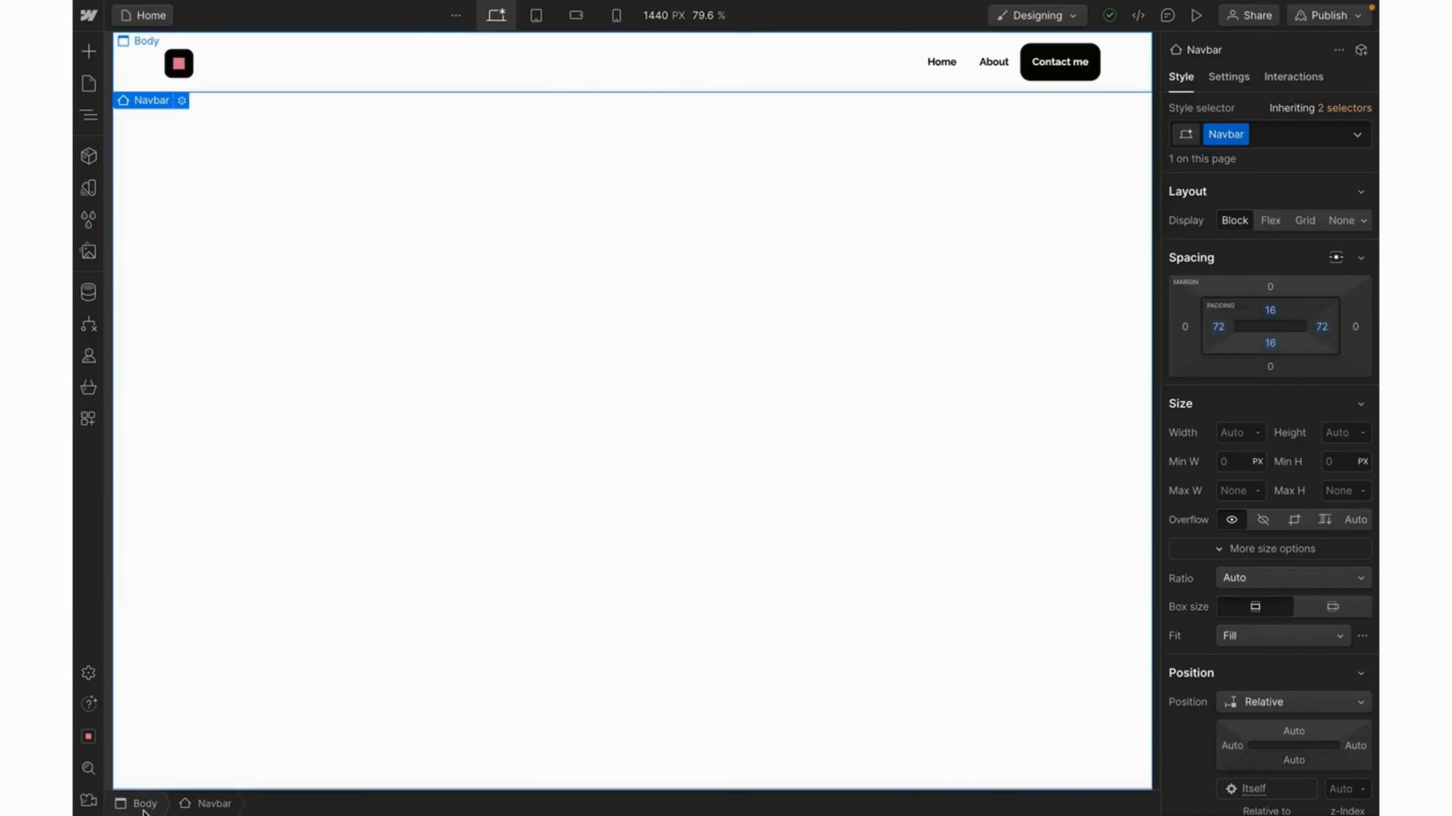
# Select the page Body and set the canvas width to 1440 px.
pyautogui.click(89, 119)
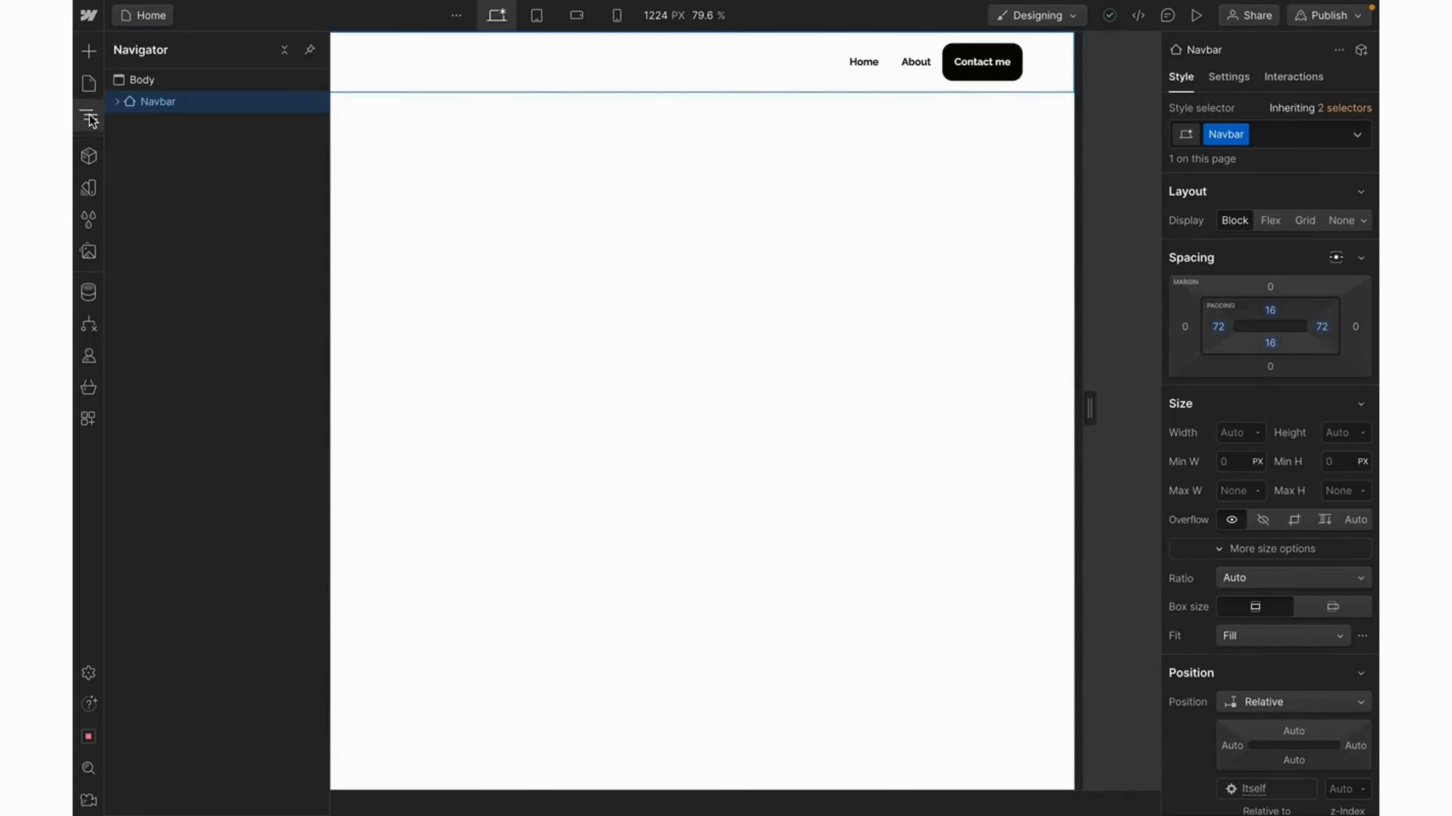
pyautogui.click(150, 83)
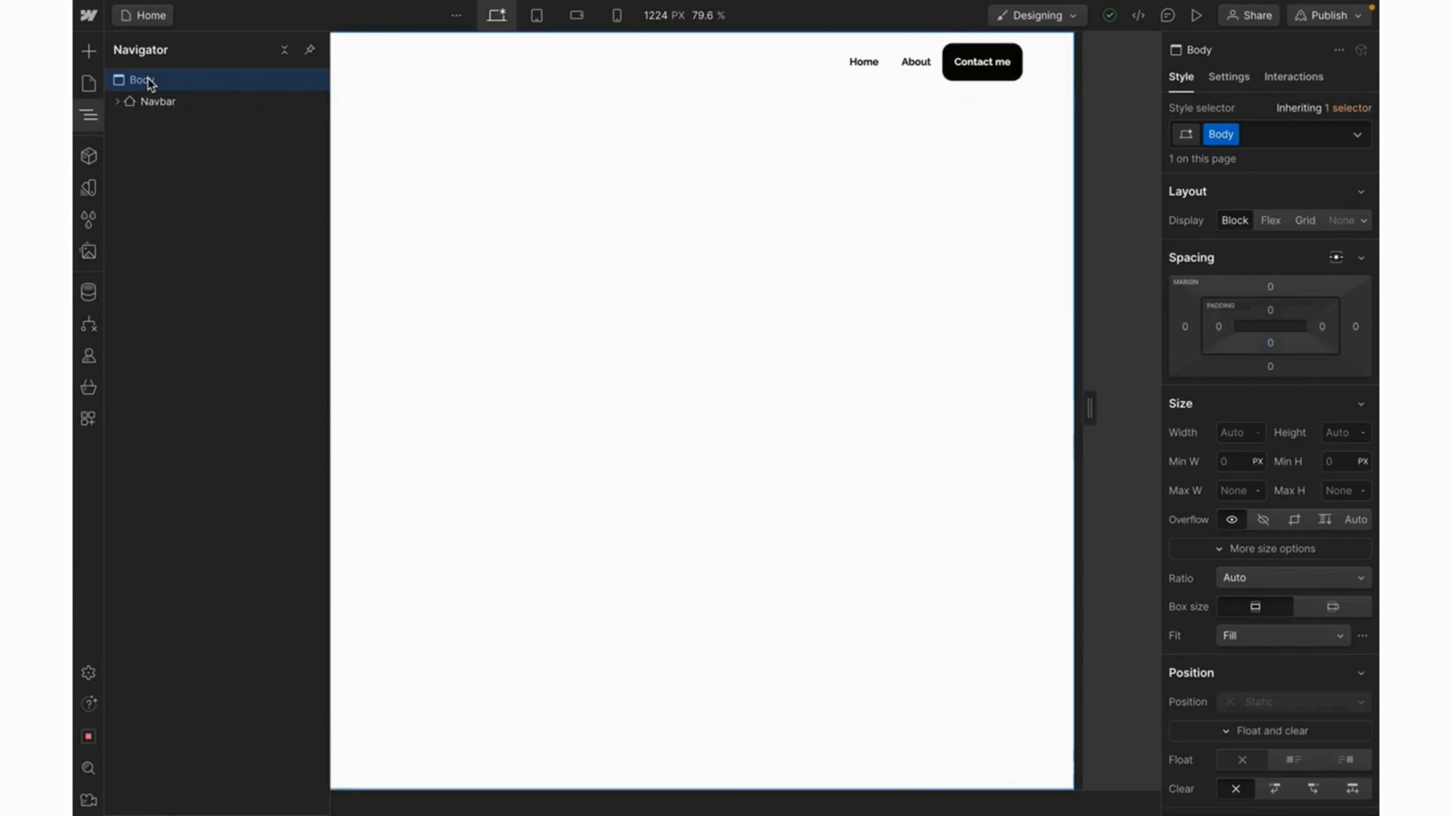
pyautogui.click(531, 305)
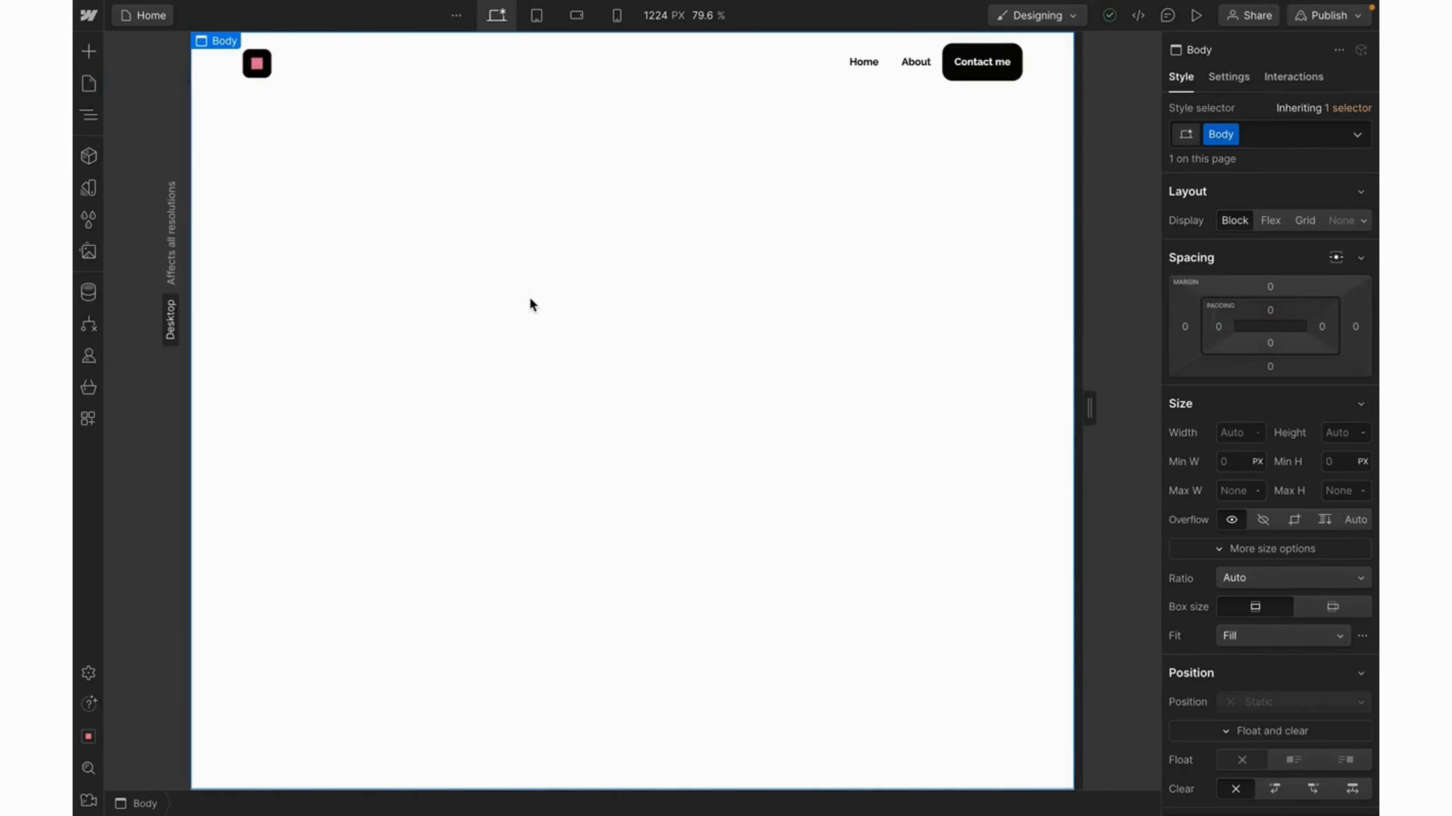
pyautogui.click(653, 23)
pyautogui.write('1440')
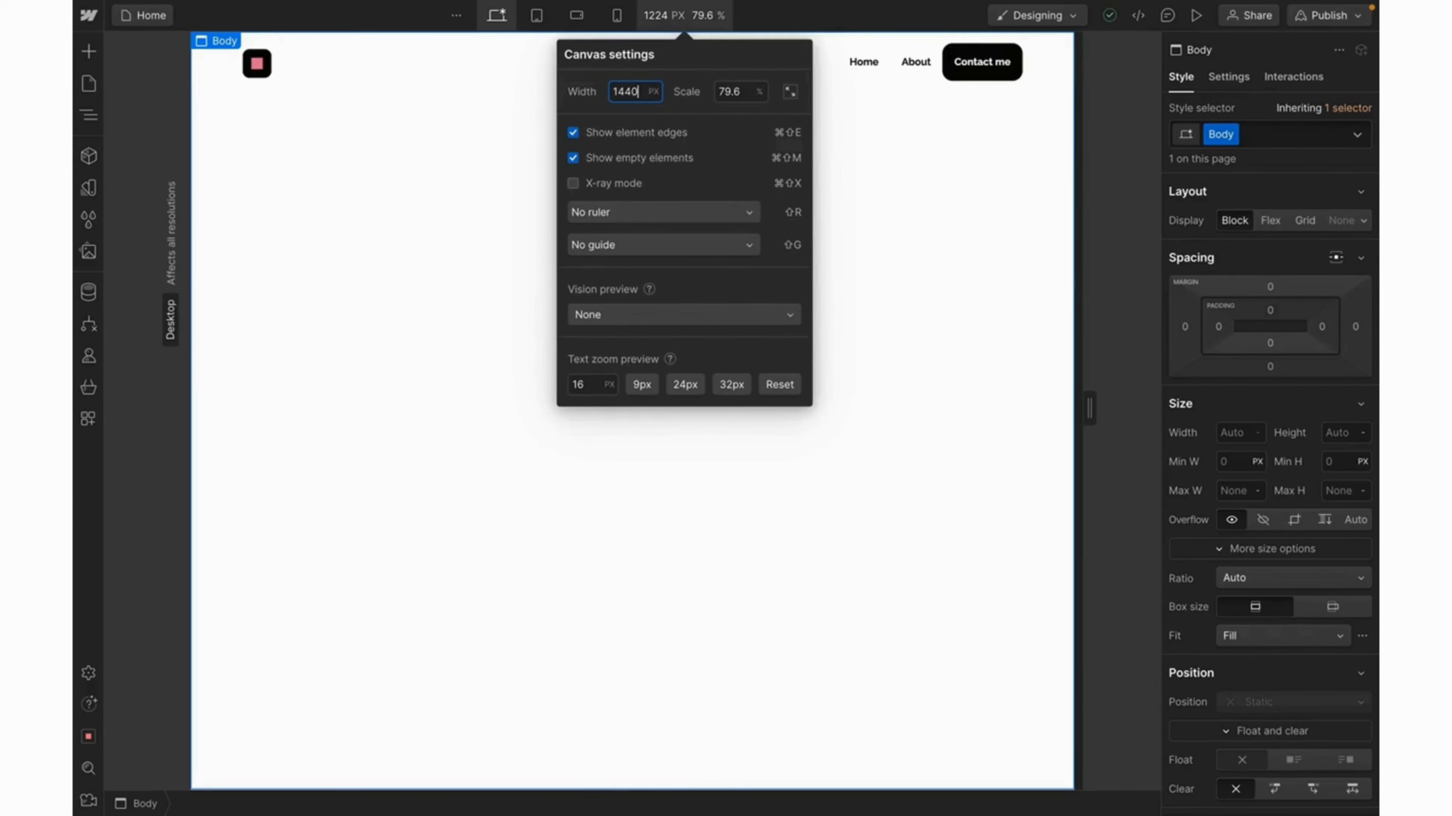
pyautogui.press('Return')
pyautogui.click(416, 299)
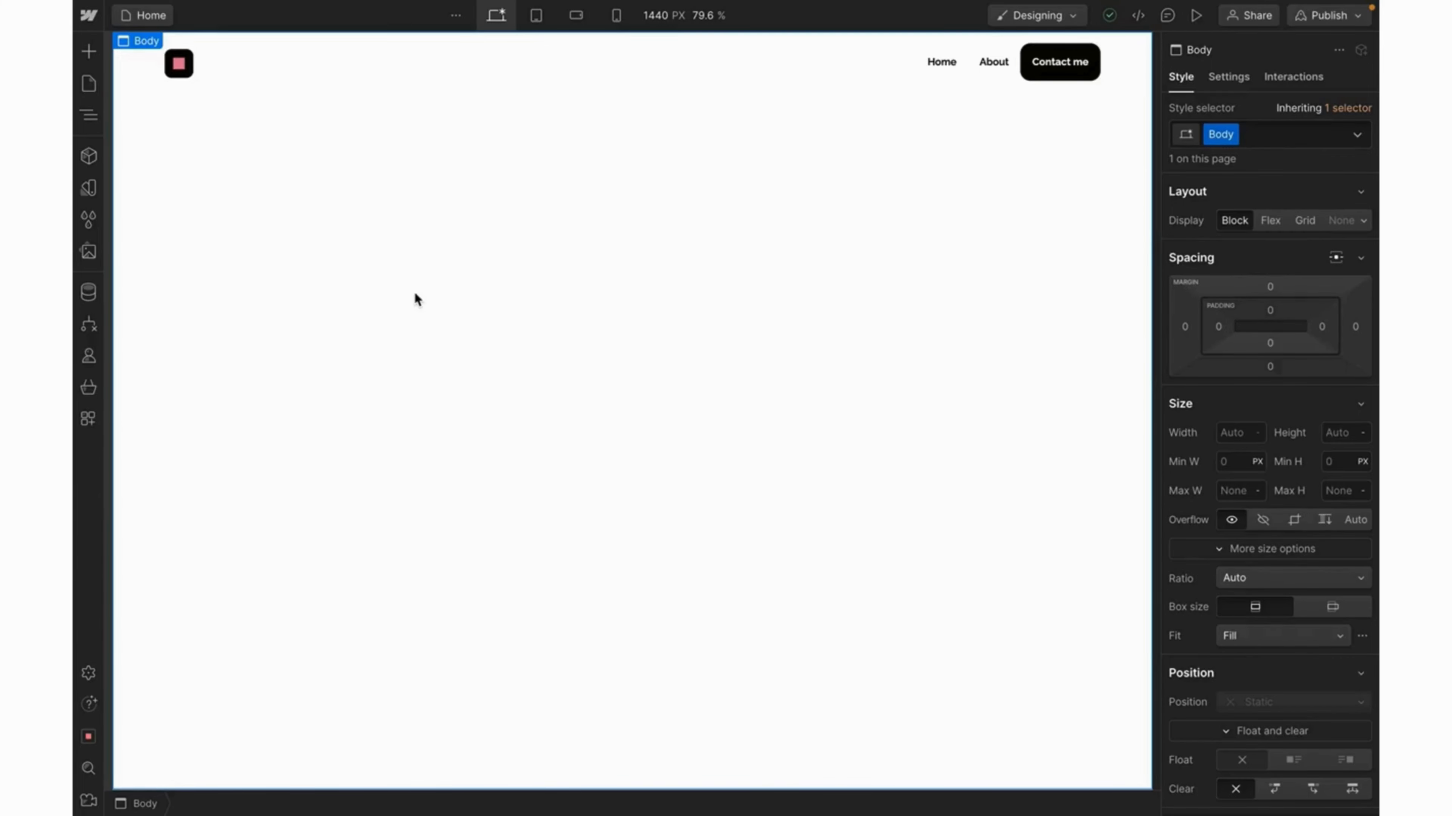
# Insert a Section element below the navbar through the quick-find search.
pyautogui.hotkey('ctrl', 'e')
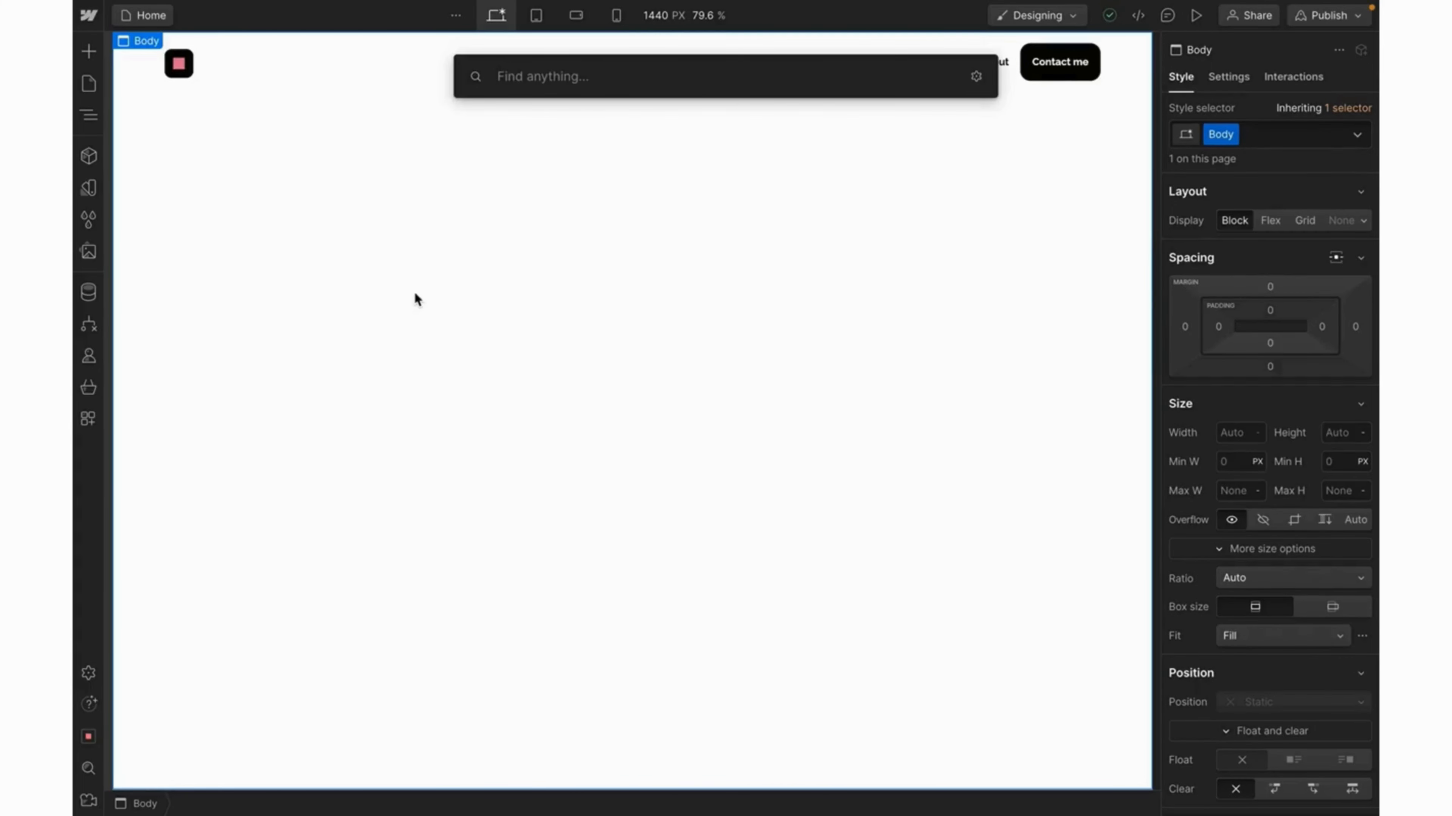
pyautogui.write('section')
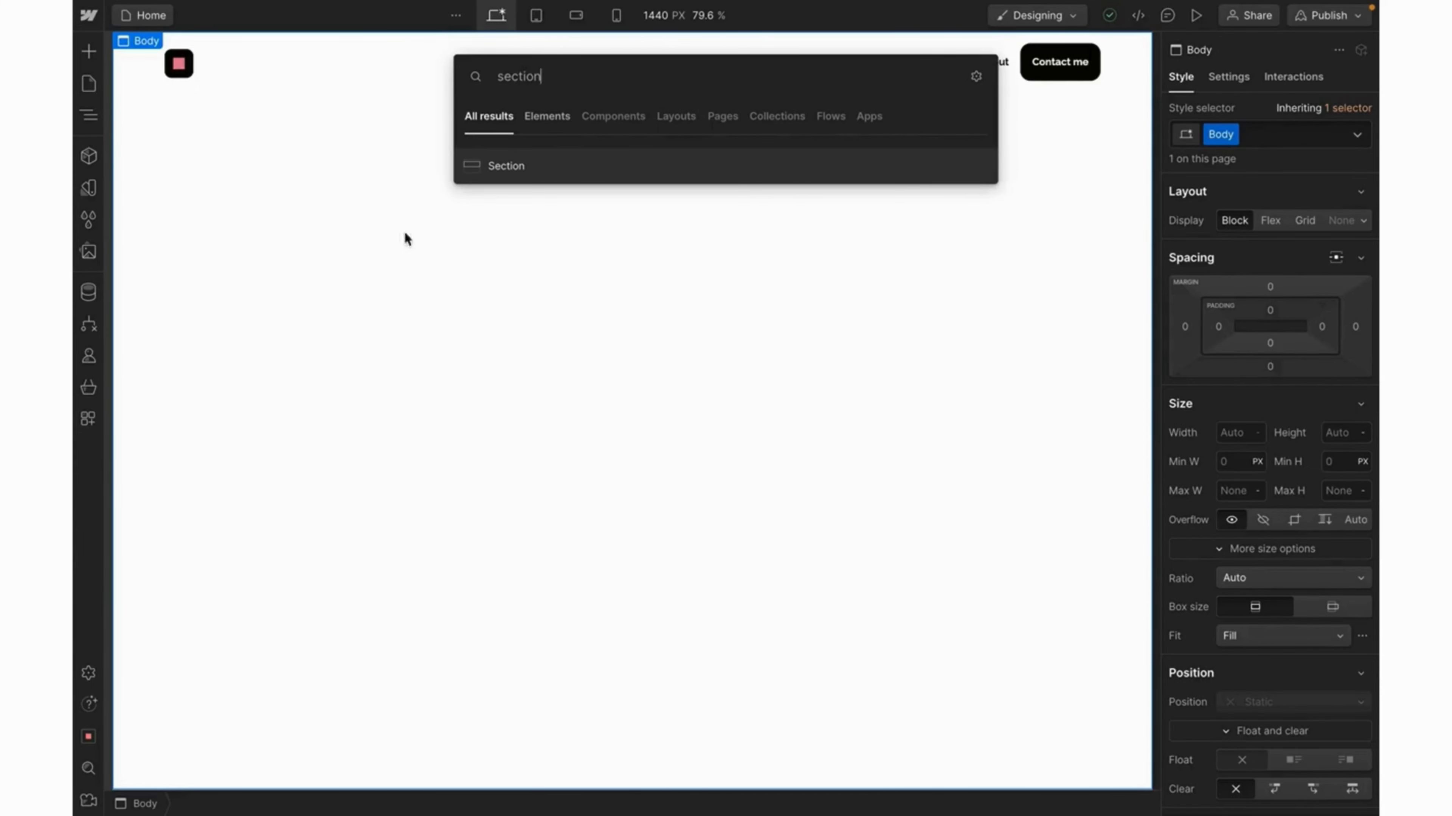
pyautogui.click(554, 178)
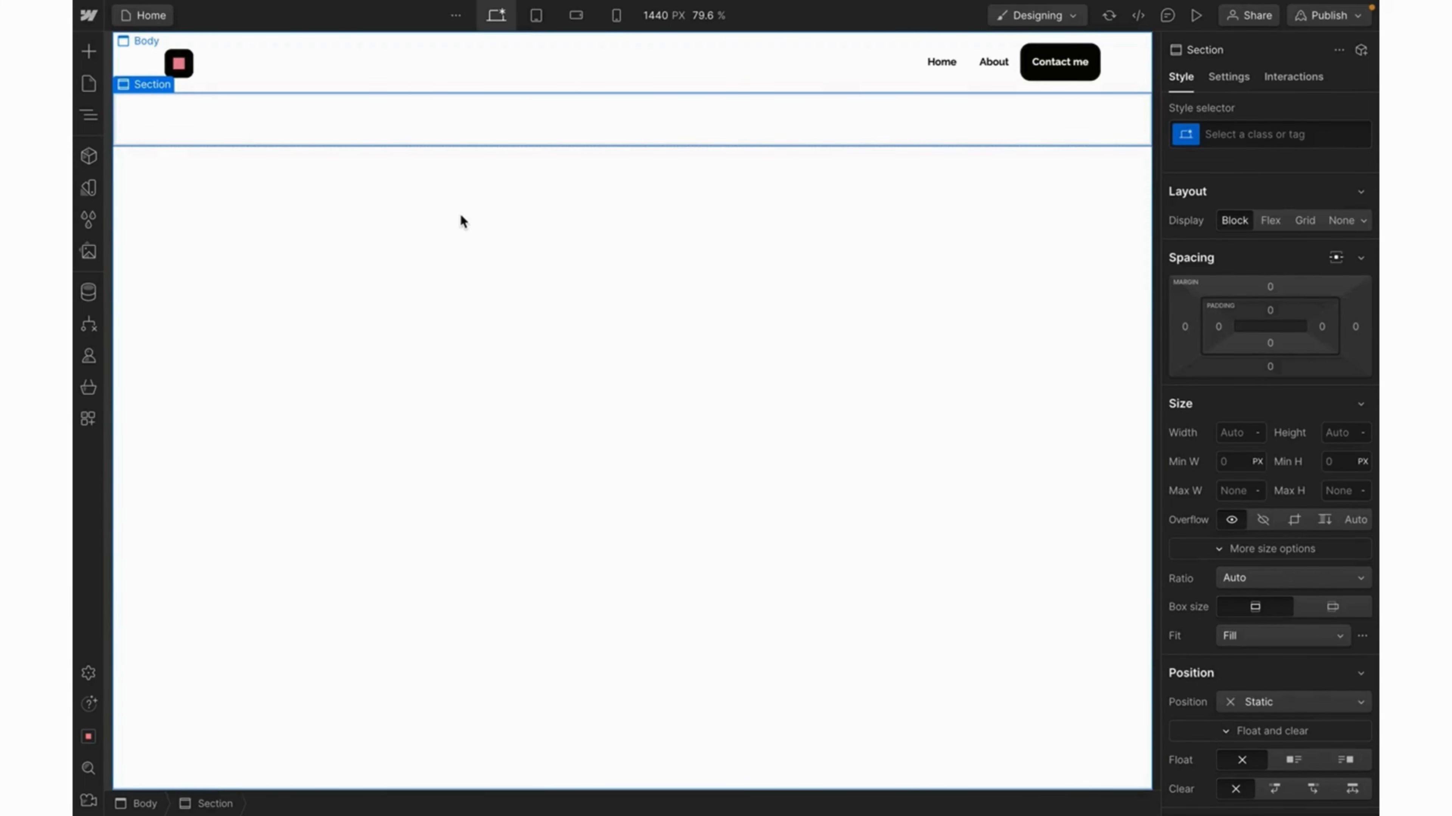
# Create and apply a class named 'Section' on the new section.
pyautogui.click(1235, 134)
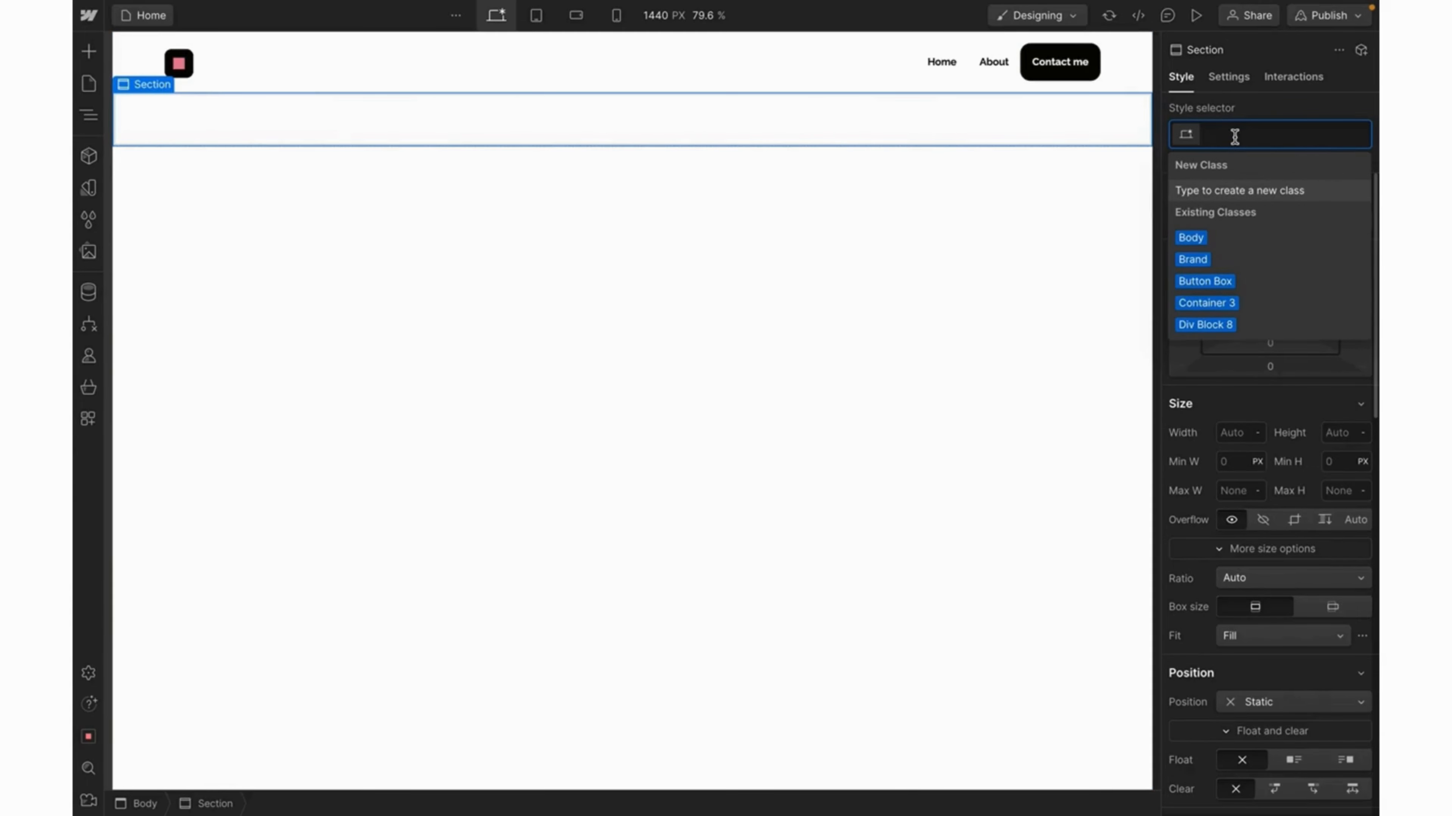
pyautogui.write('Sectio')
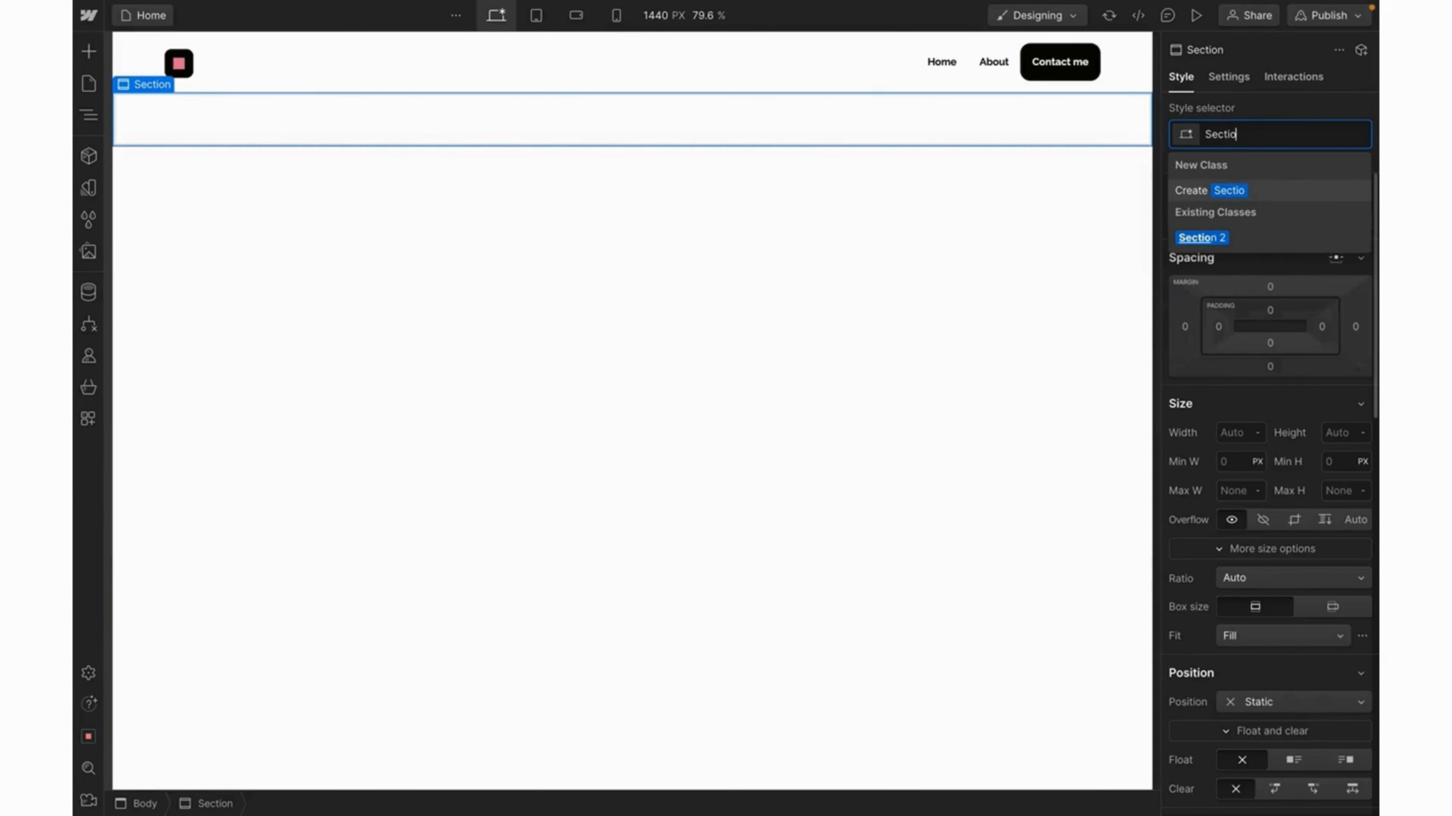
pyautogui.write('n')
pyautogui.press('Return')
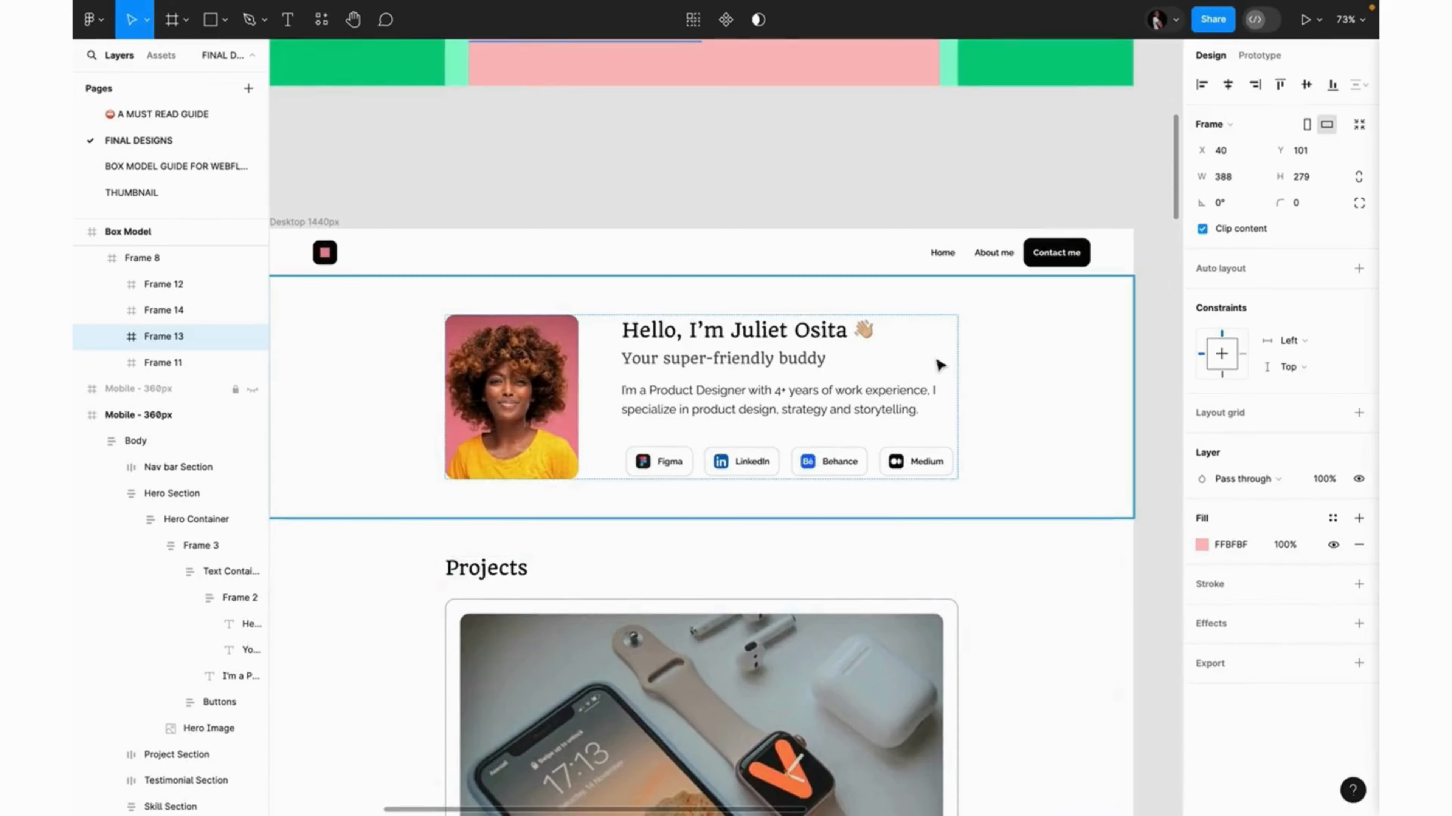
# Select the Figma Hero Section to read its 64 px padding.
pyautogui.click(958, 378)
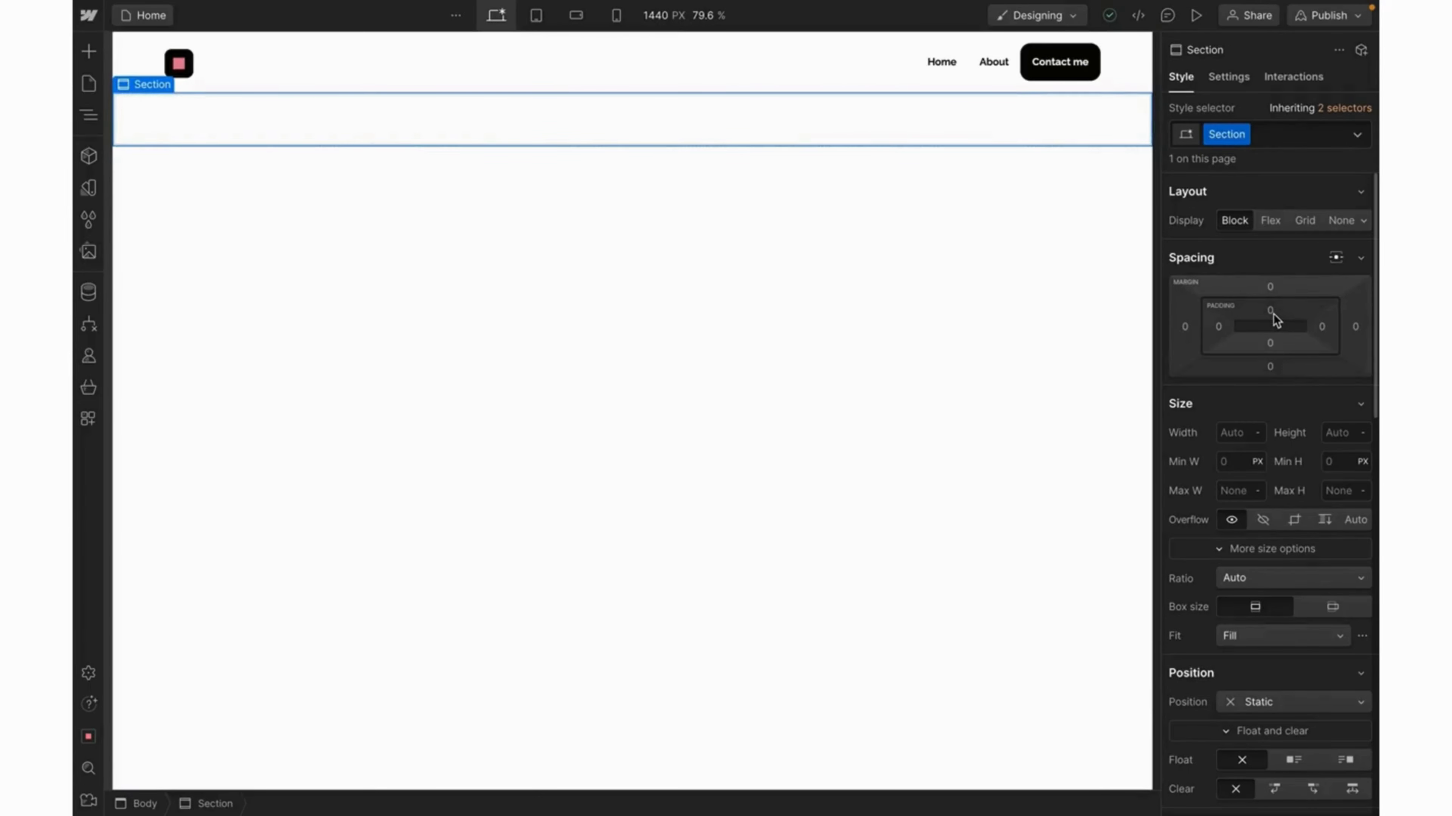
# Give the Section 64 px top and bottom padding.
pyautogui.click(1271, 311)
pyautogui.write('64')
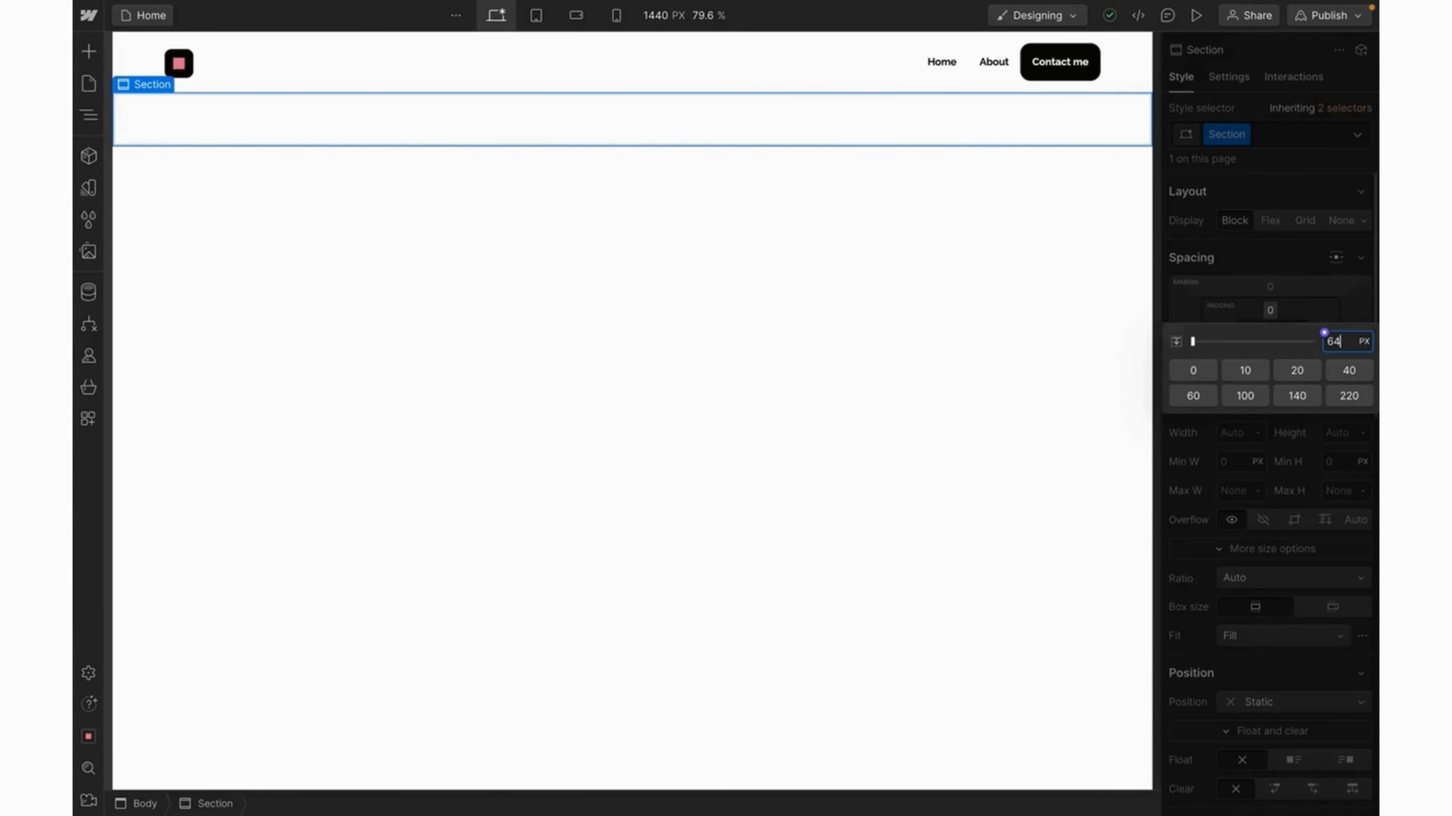
pyautogui.press('Return')
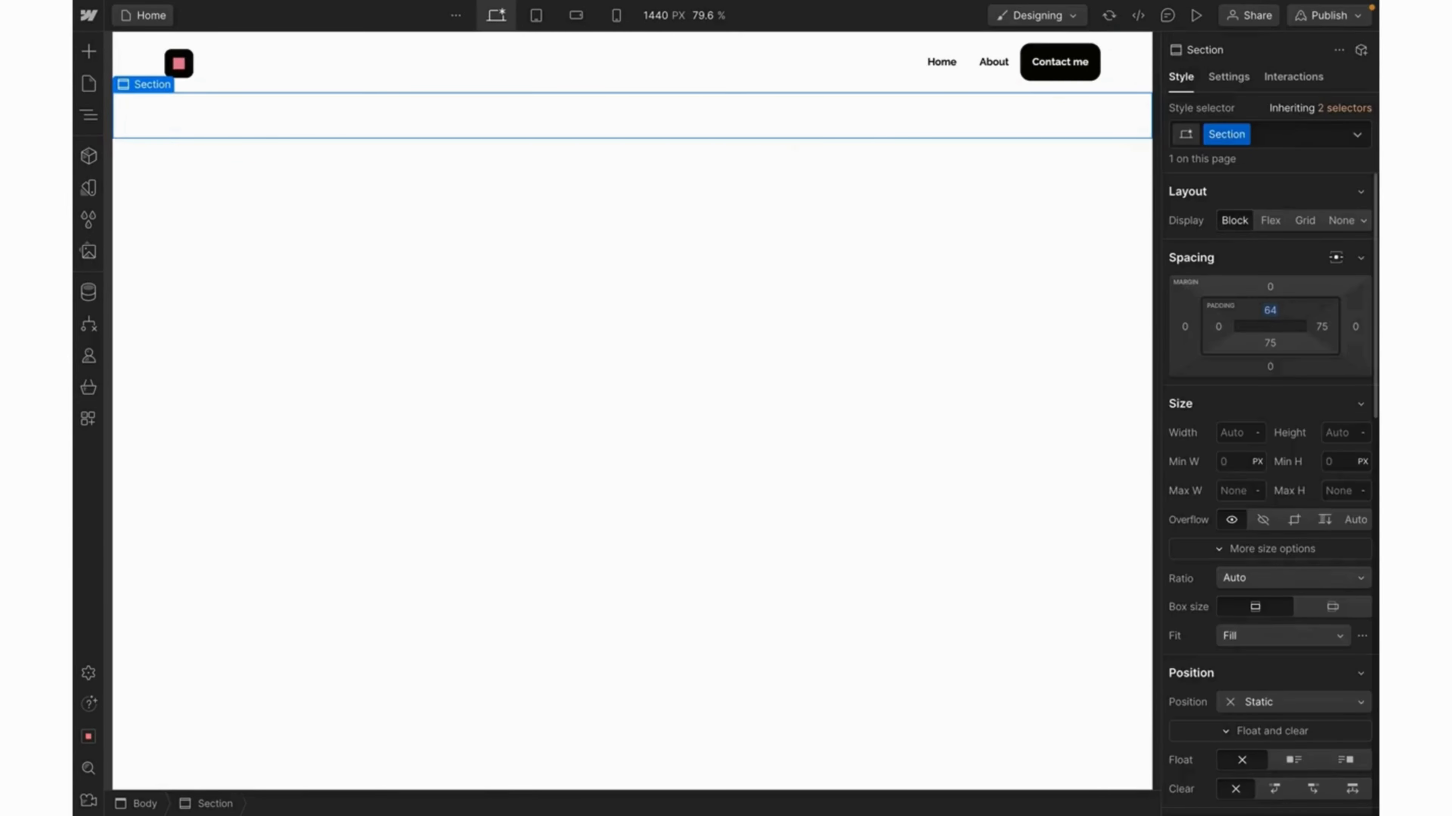
pyautogui.click(1271, 343)
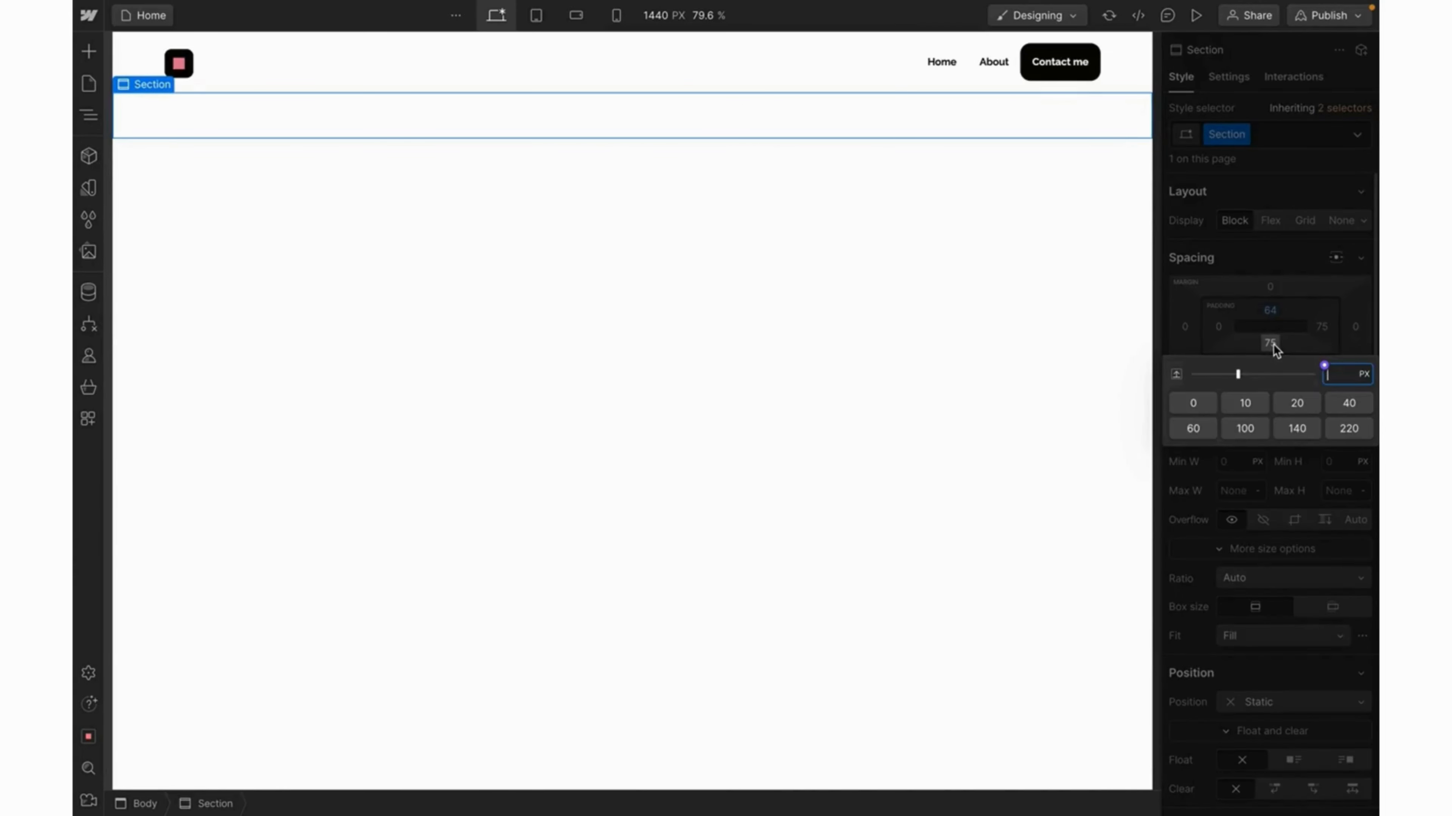
pyautogui.write('64')
pyautogui.press('Return')
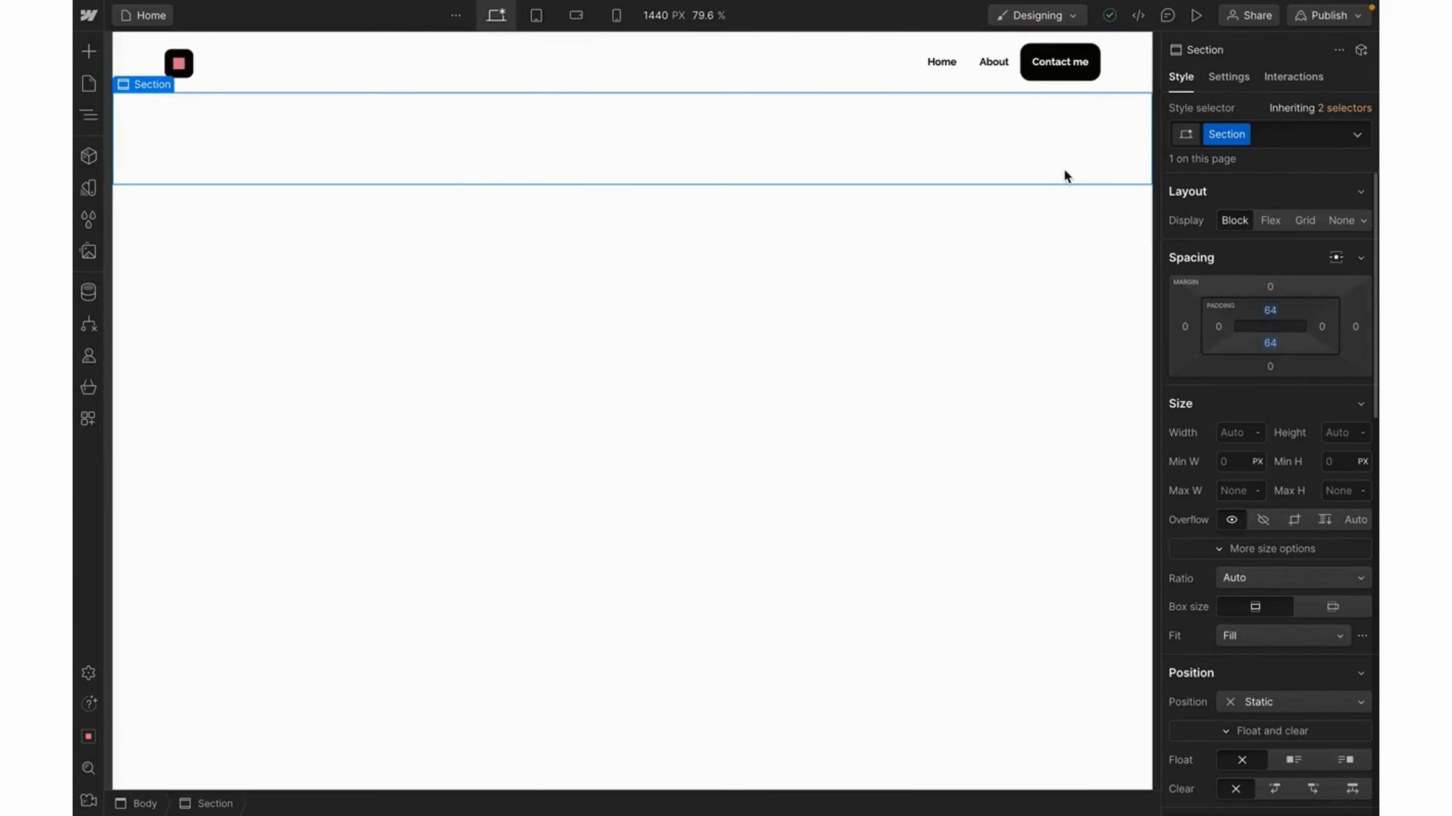
# Insert a Container into the section and give it a new 'Hero Container' class.
pyautogui.hotkey('ctrl', 'k')
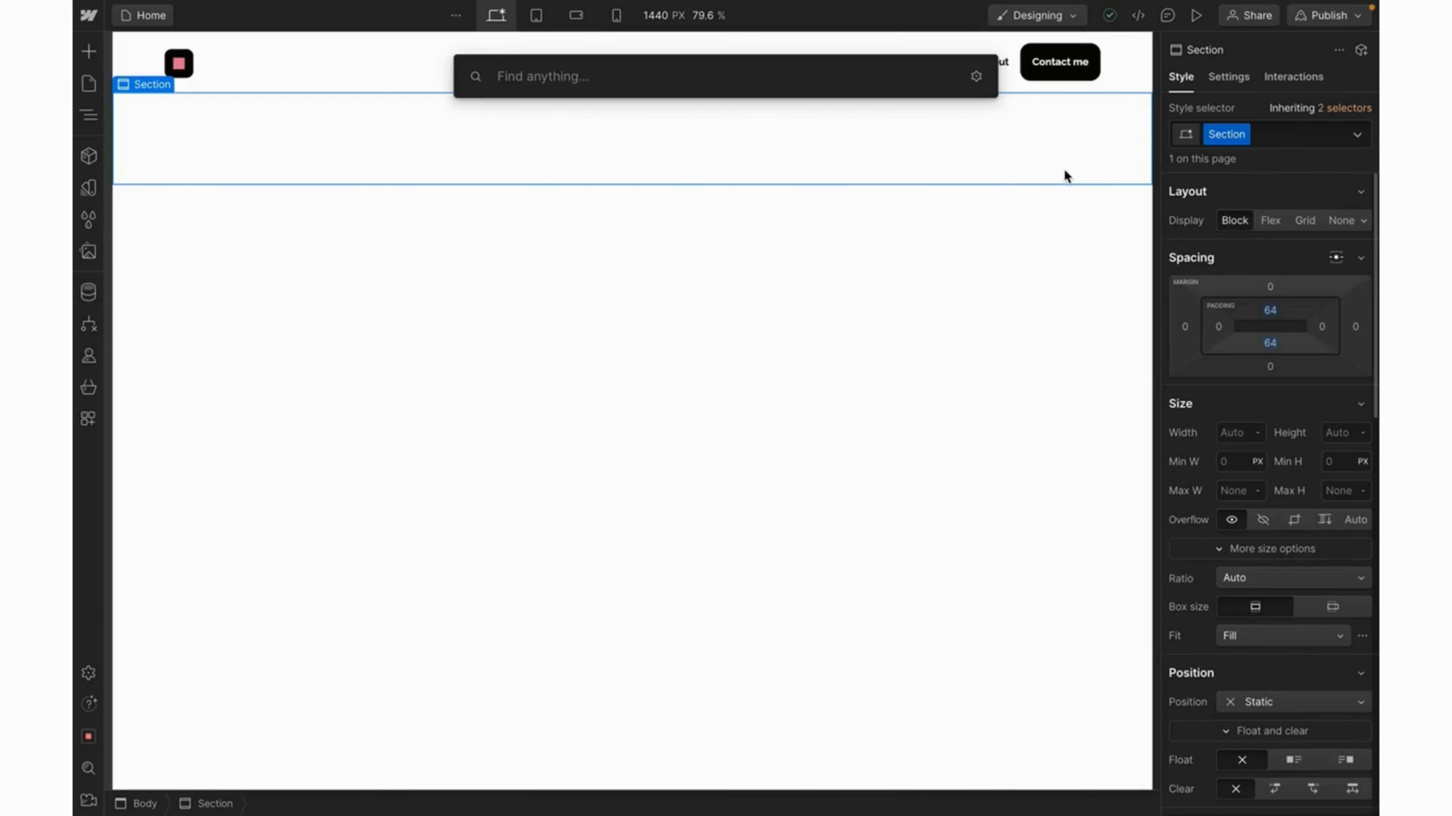
pyautogui.write('contain')
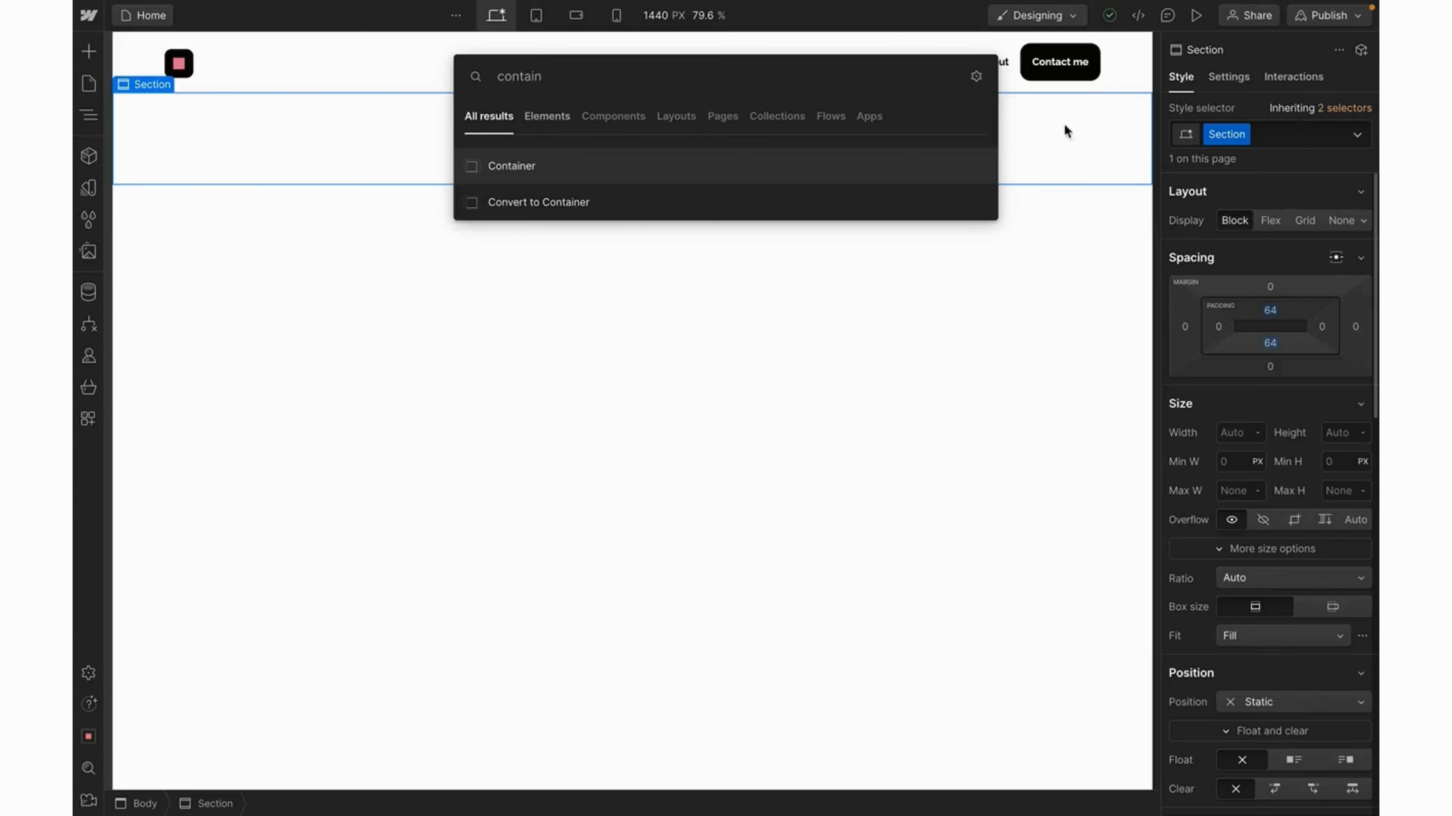
pyautogui.click(782, 175)
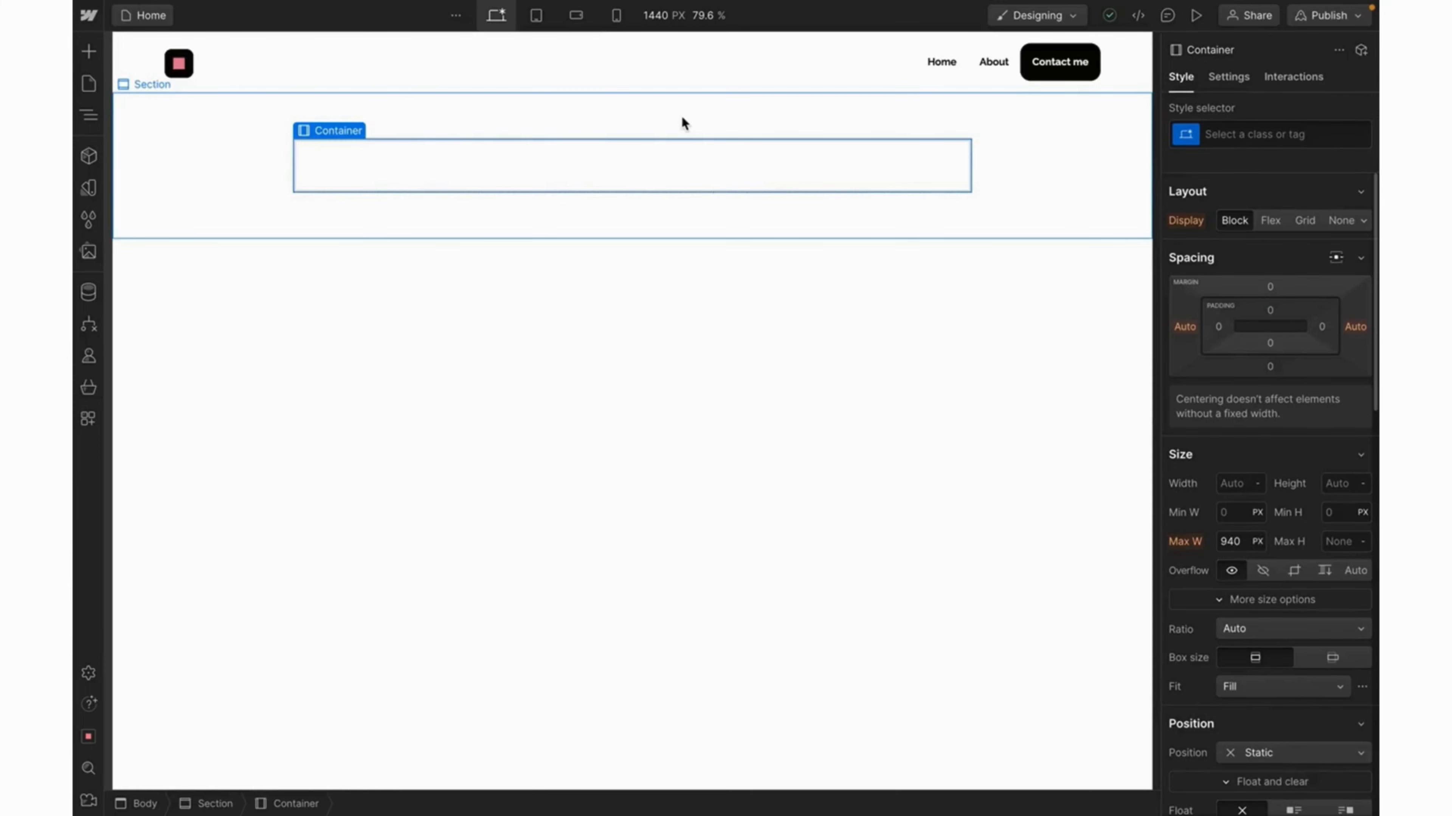
pyautogui.click(1217, 135)
pyautogui.write('H')
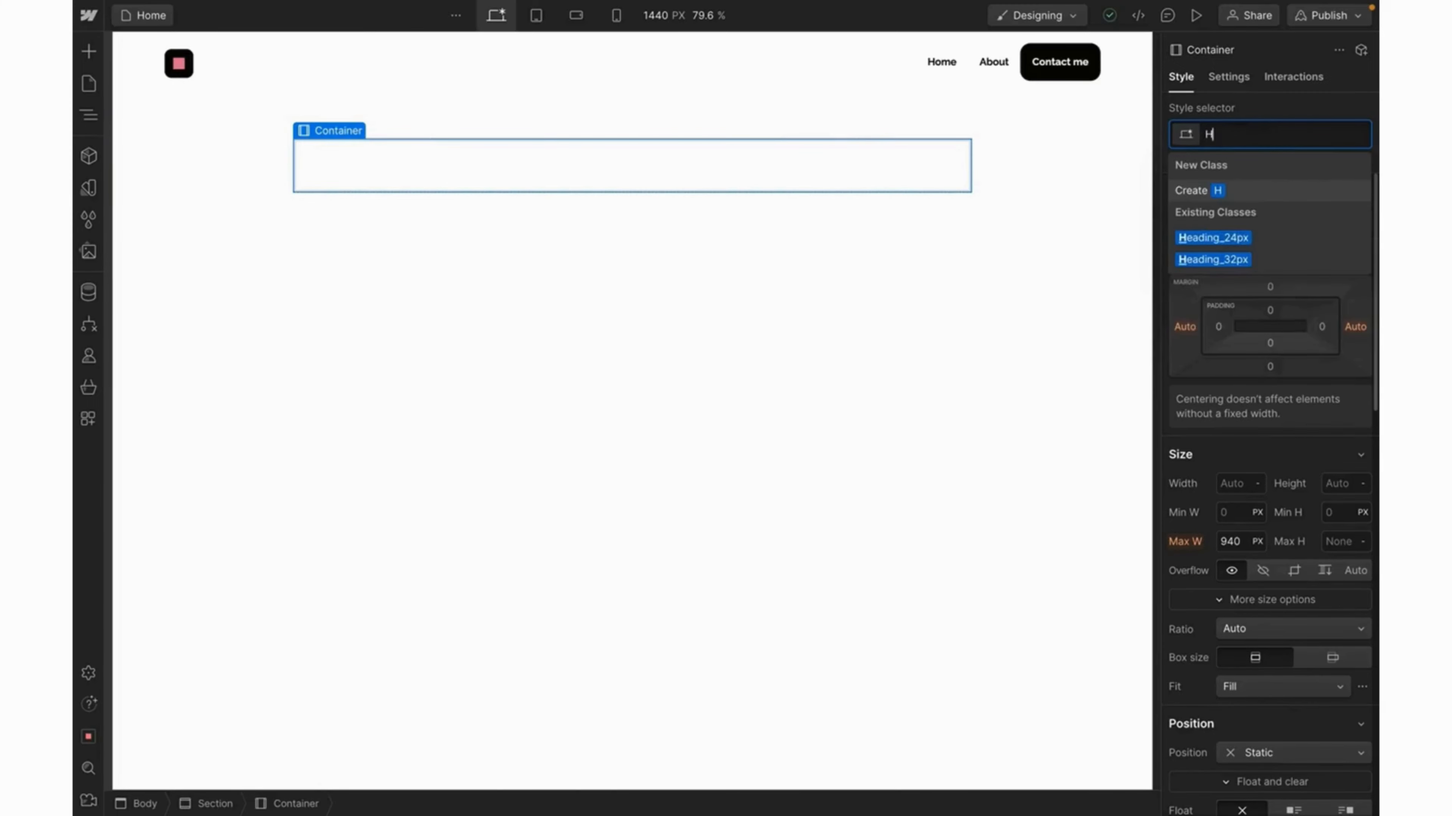
pyautogui.write('ero Container')
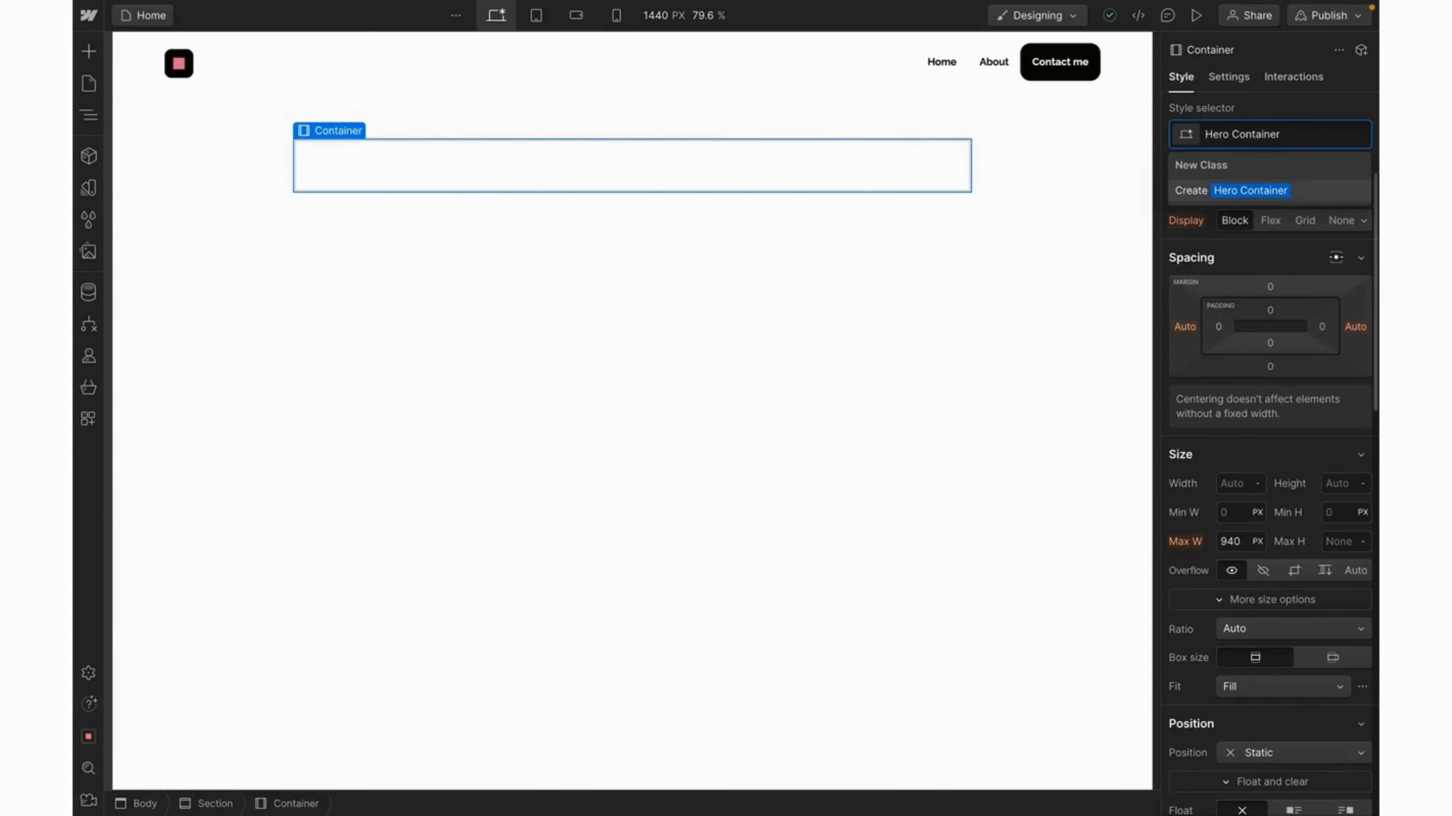
pyautogui.press('Return')
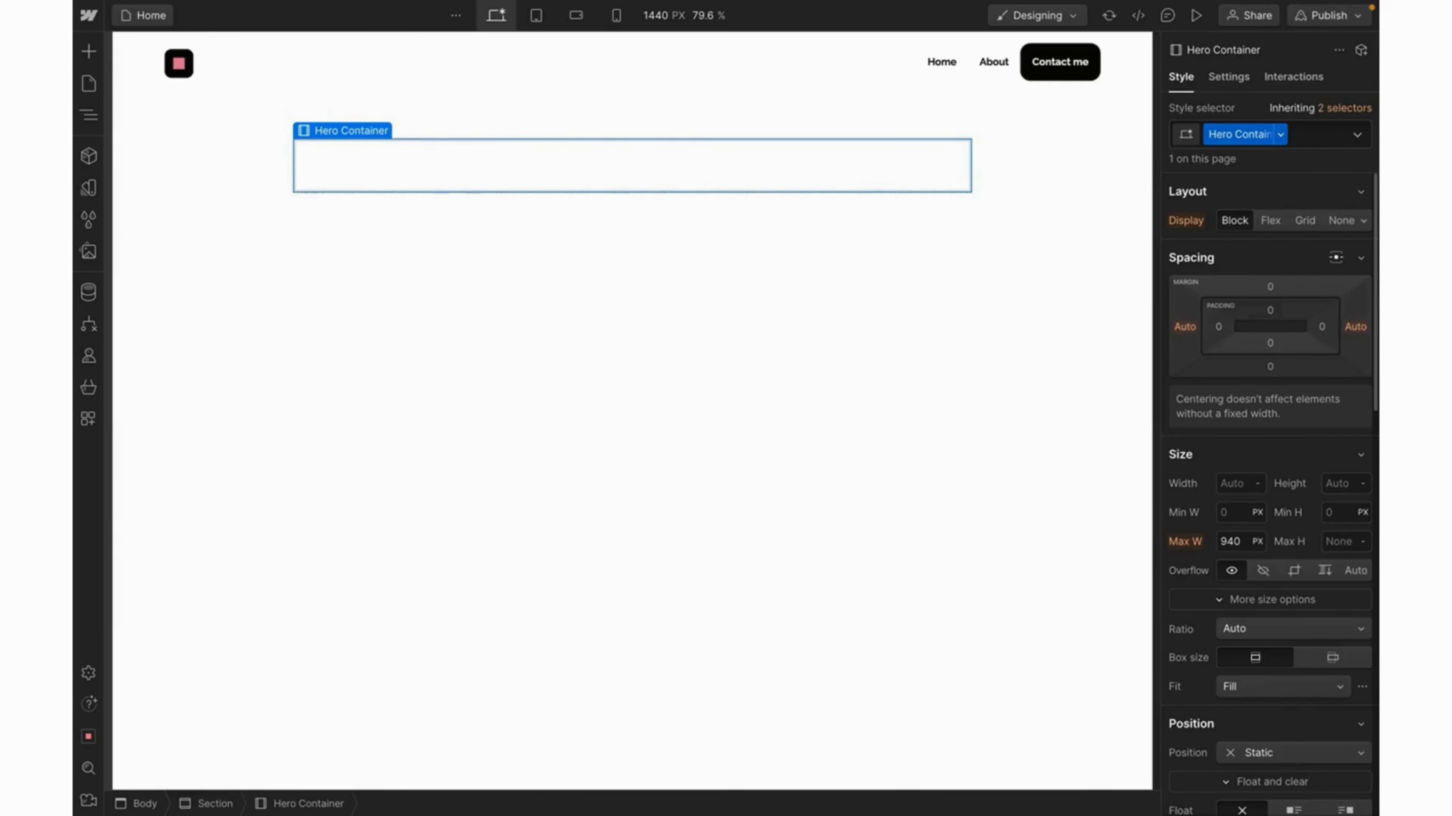
# Make Hero Container a grid of two 1fr columns, deleting the second Auto row.
pyautogui.click(1308, 220)
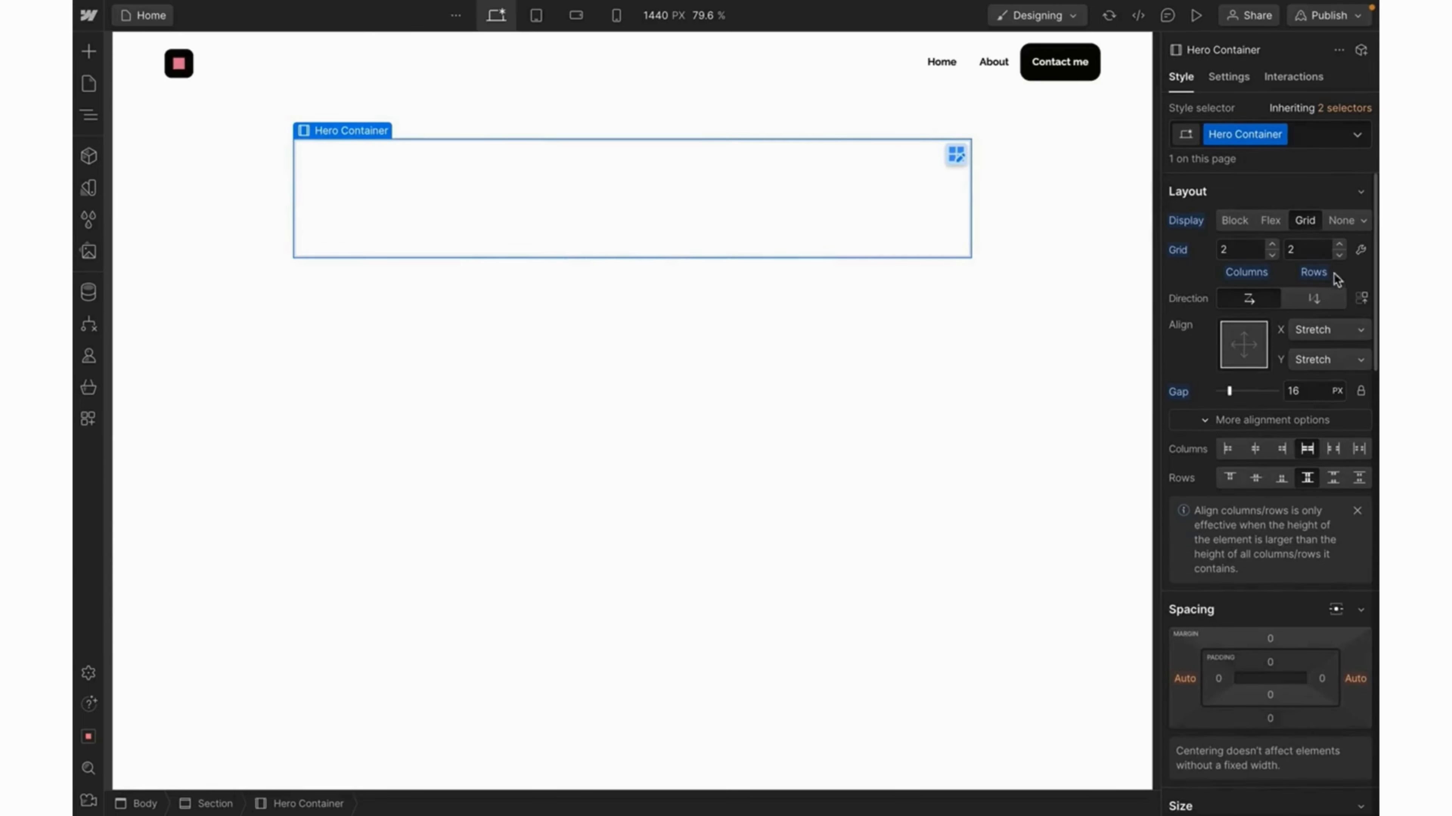
pyautogui.click(955, 154)
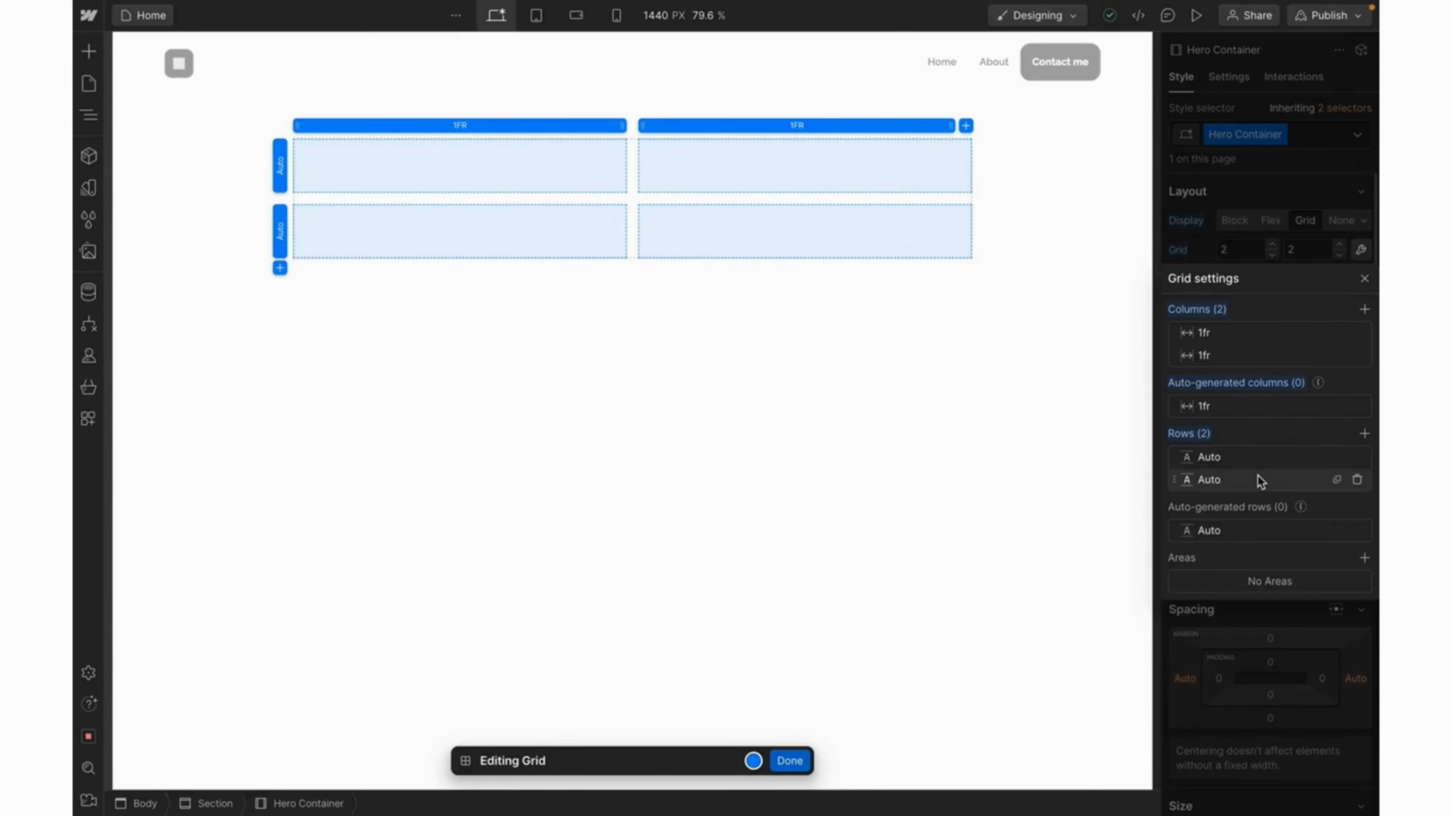
pyautogui.click(1357, 481)
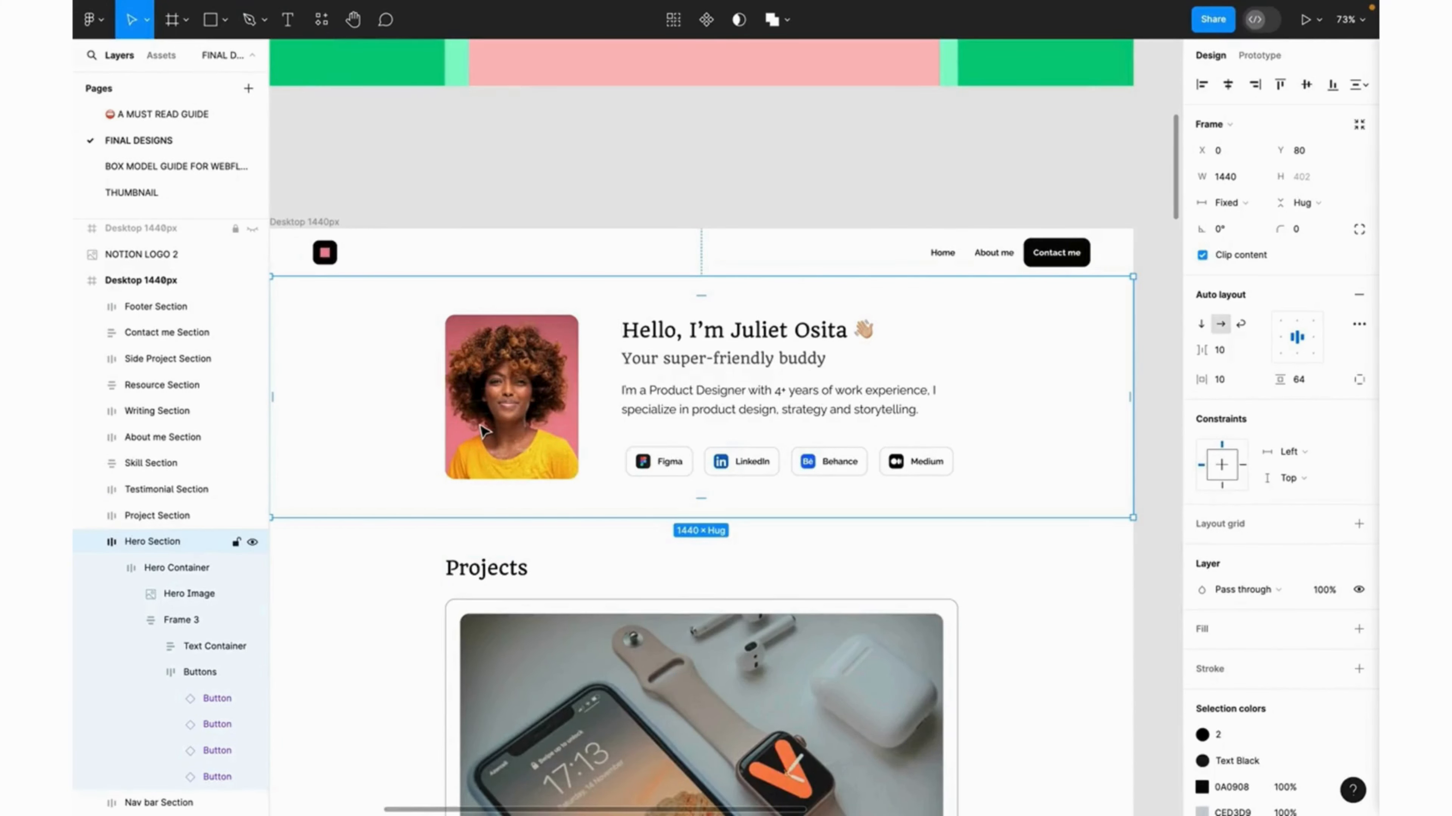
# Check the Figma Hero Image's fixed size of 222 × 274 px.
pyautogui.click(482, 431)
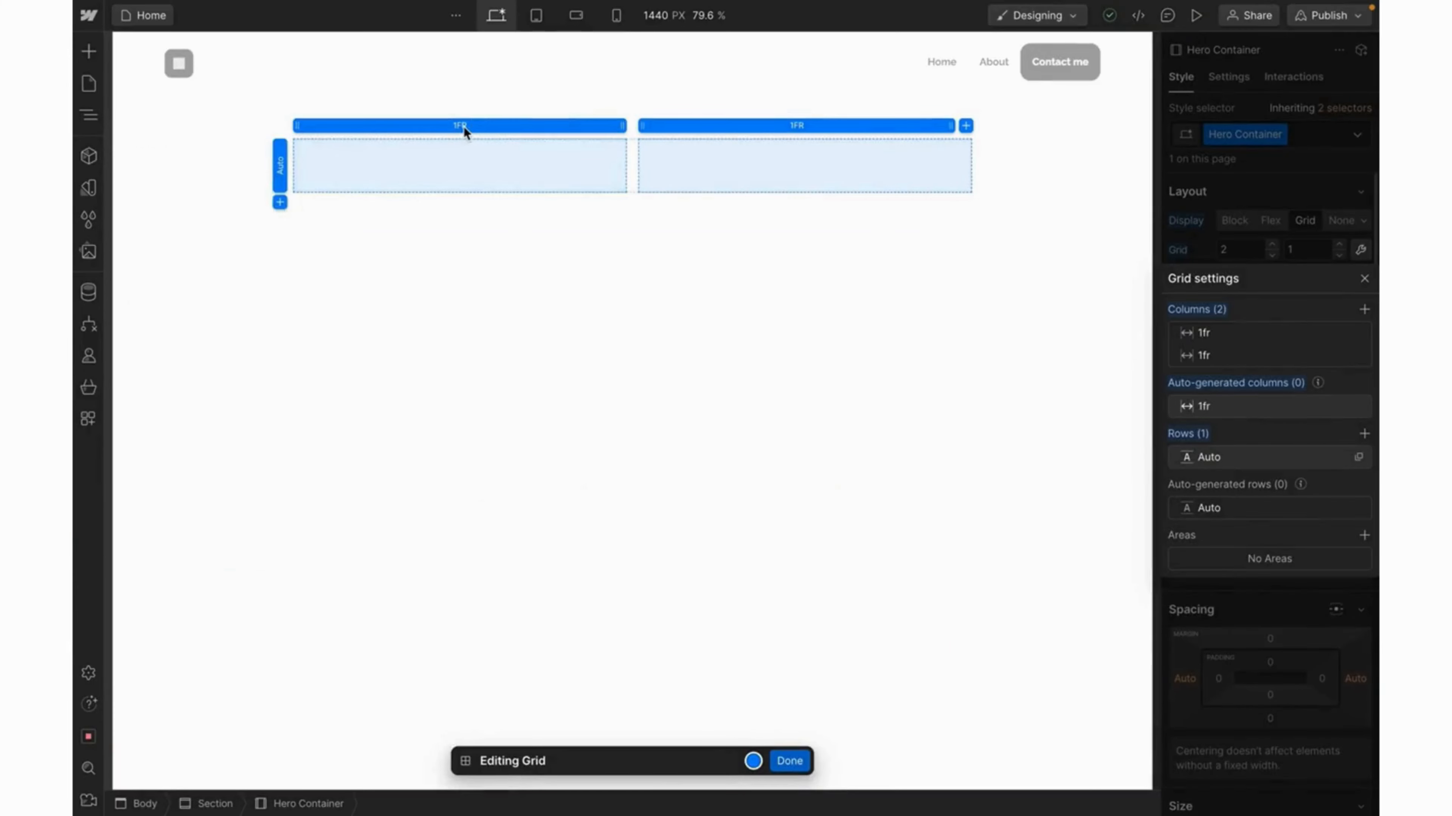
# Set the grid's first column to Min/Max 222 px, keeping the second at 1fr.
pyautogui.click(471, 126)
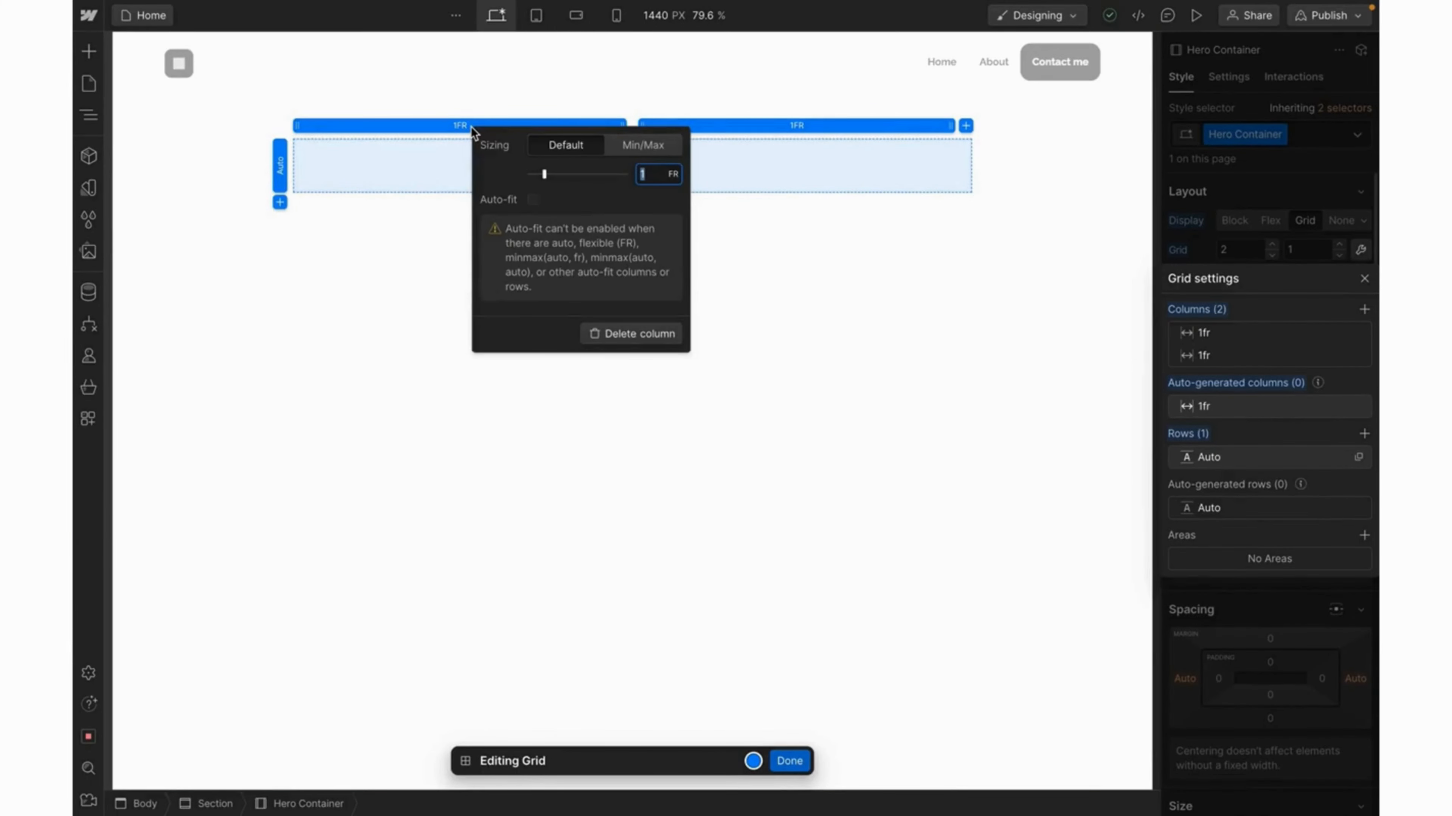
pyautogui.click(641, 147)
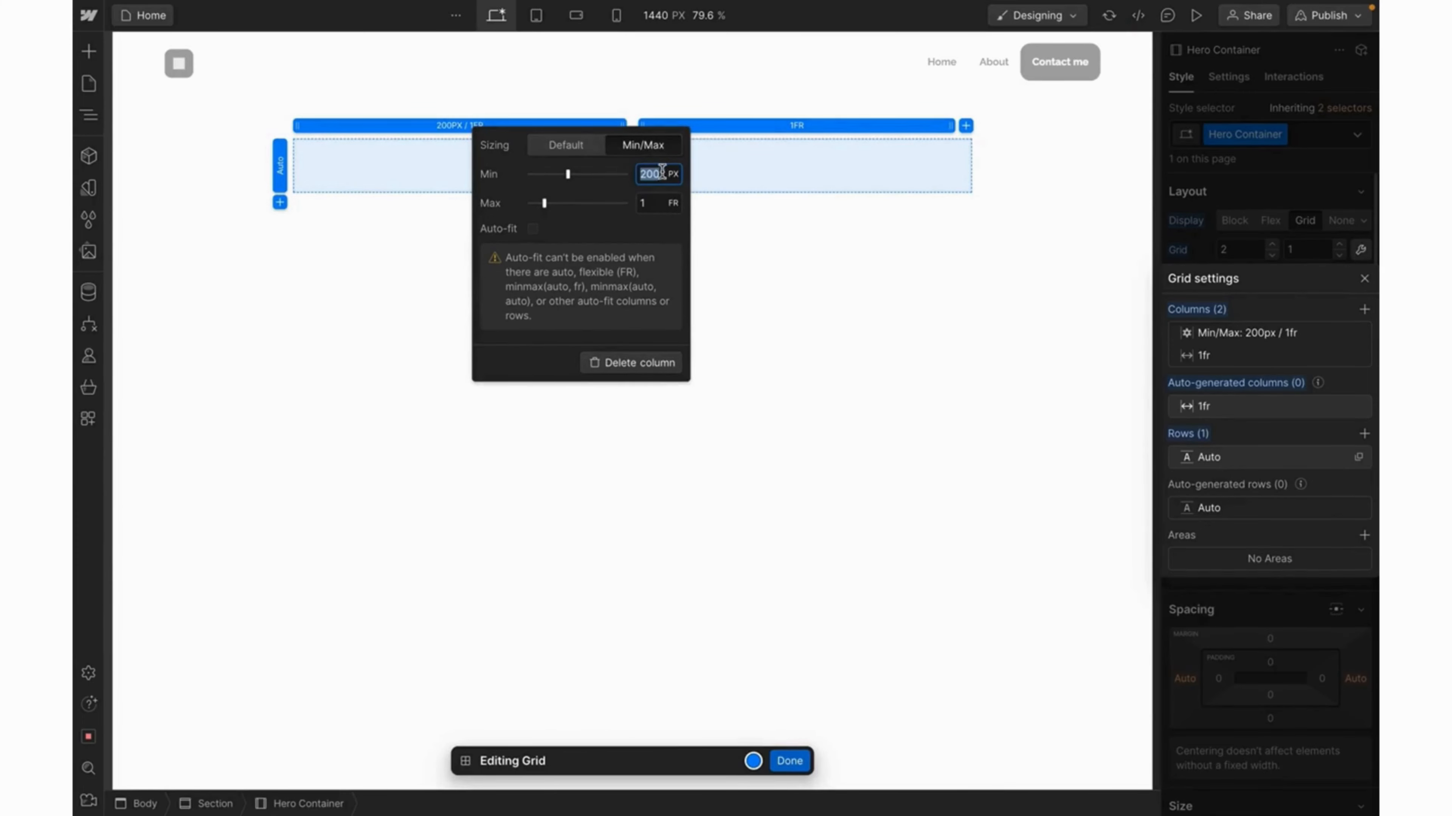
pyautogui.write('222')
pyautogui.click(657, 204)
pyautogui.write('222')
pyautogui.press('Return')
pyautogui.click(673, 203)
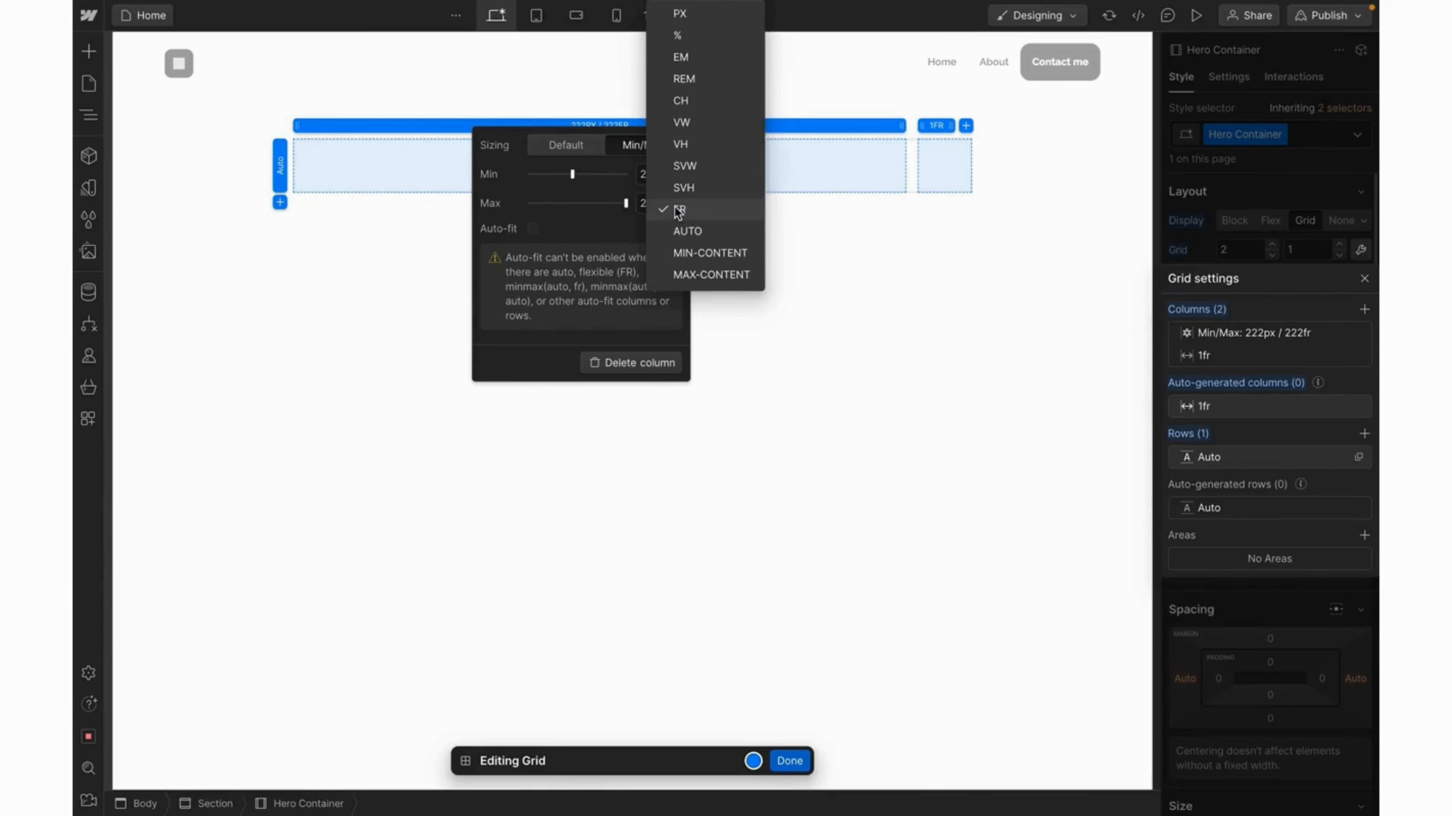
pyautogui.click(689, 17)
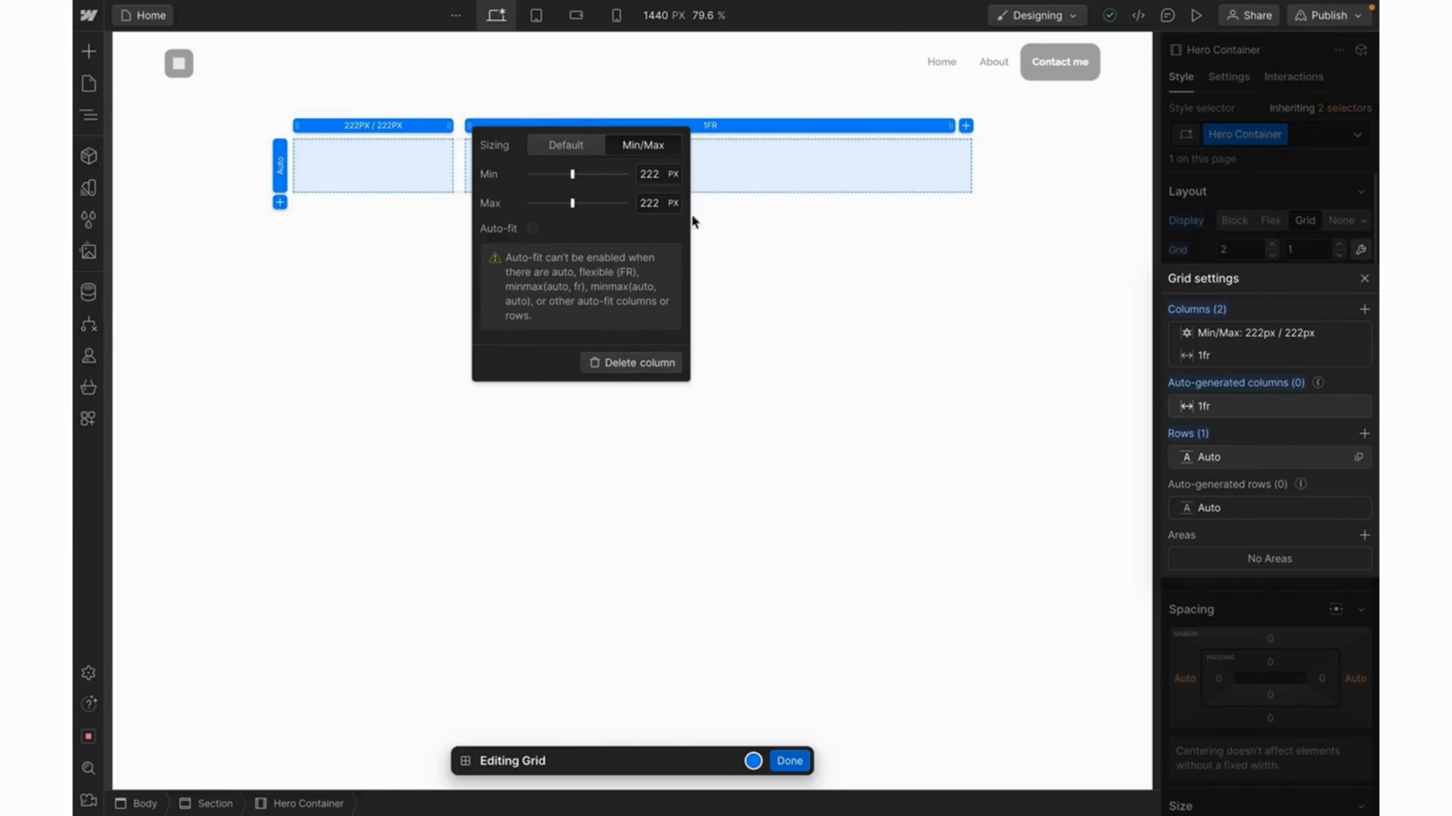
pyautogui.click(762, 169)
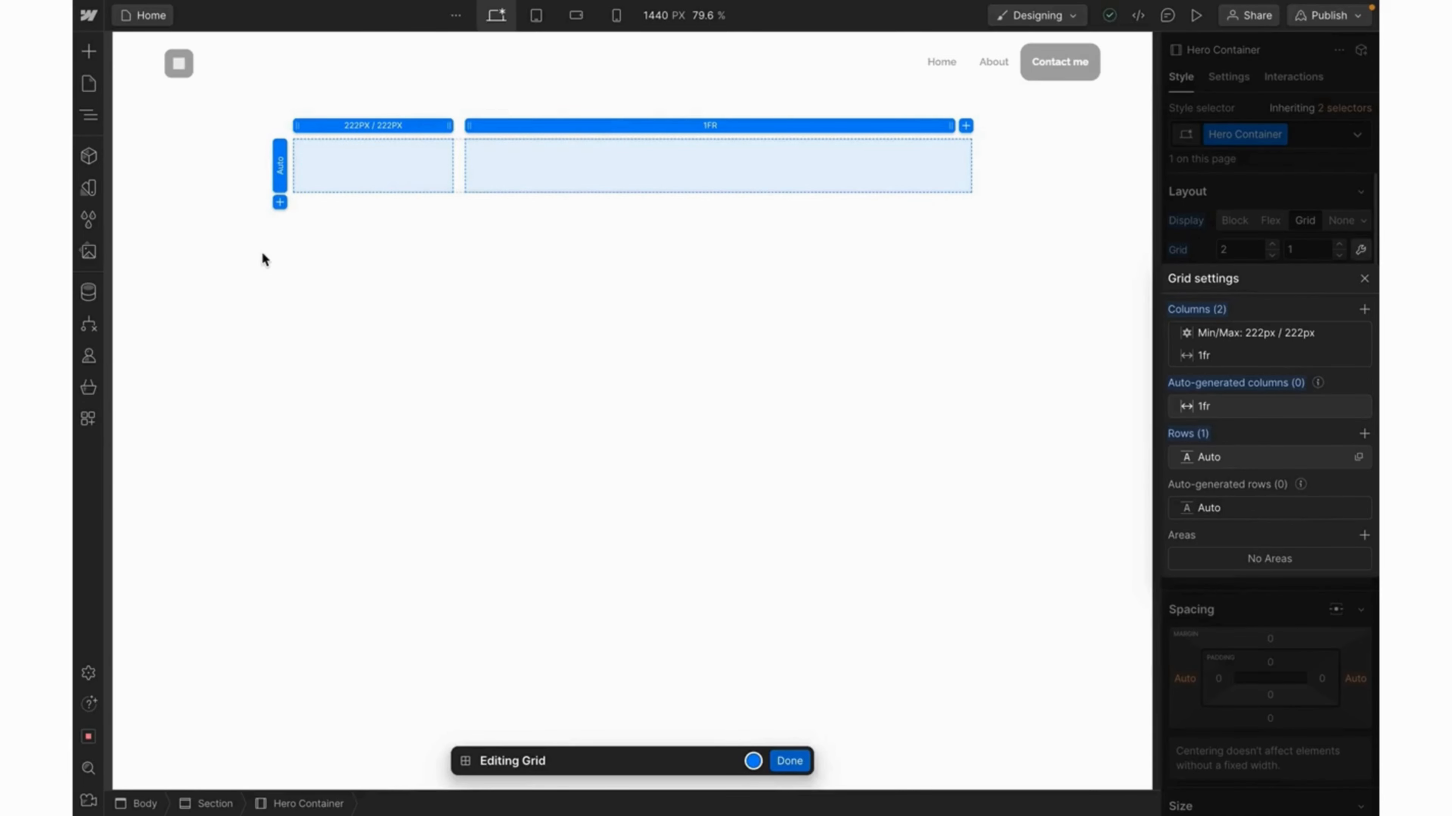
# Drag Hero Image (1).png into the grid and place it manually at column 1, row 1.
pyautogui.click(95, 253)
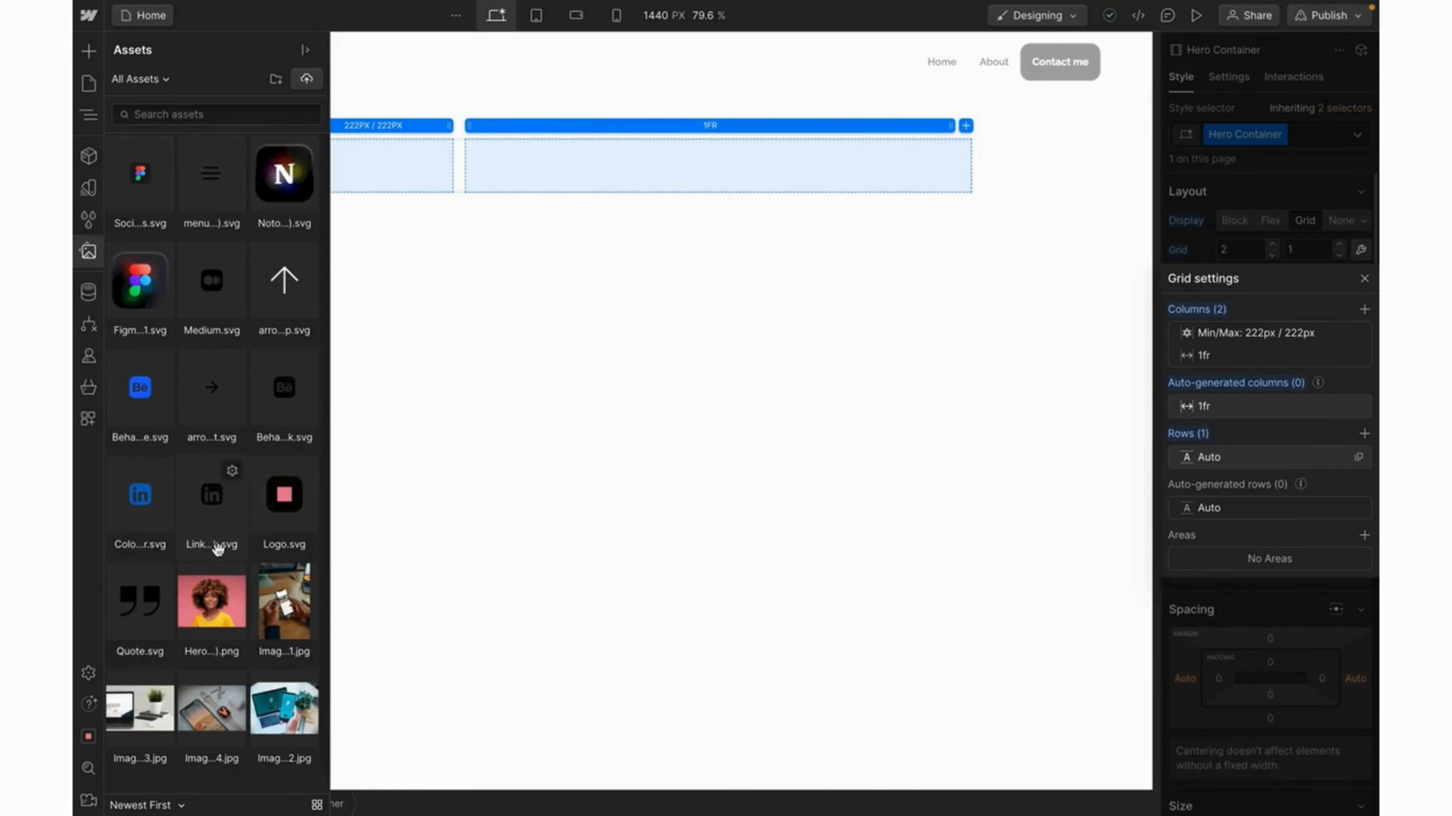
pyautogui.moveTo(207, 619); pyautogui.dragTo(421, 181)
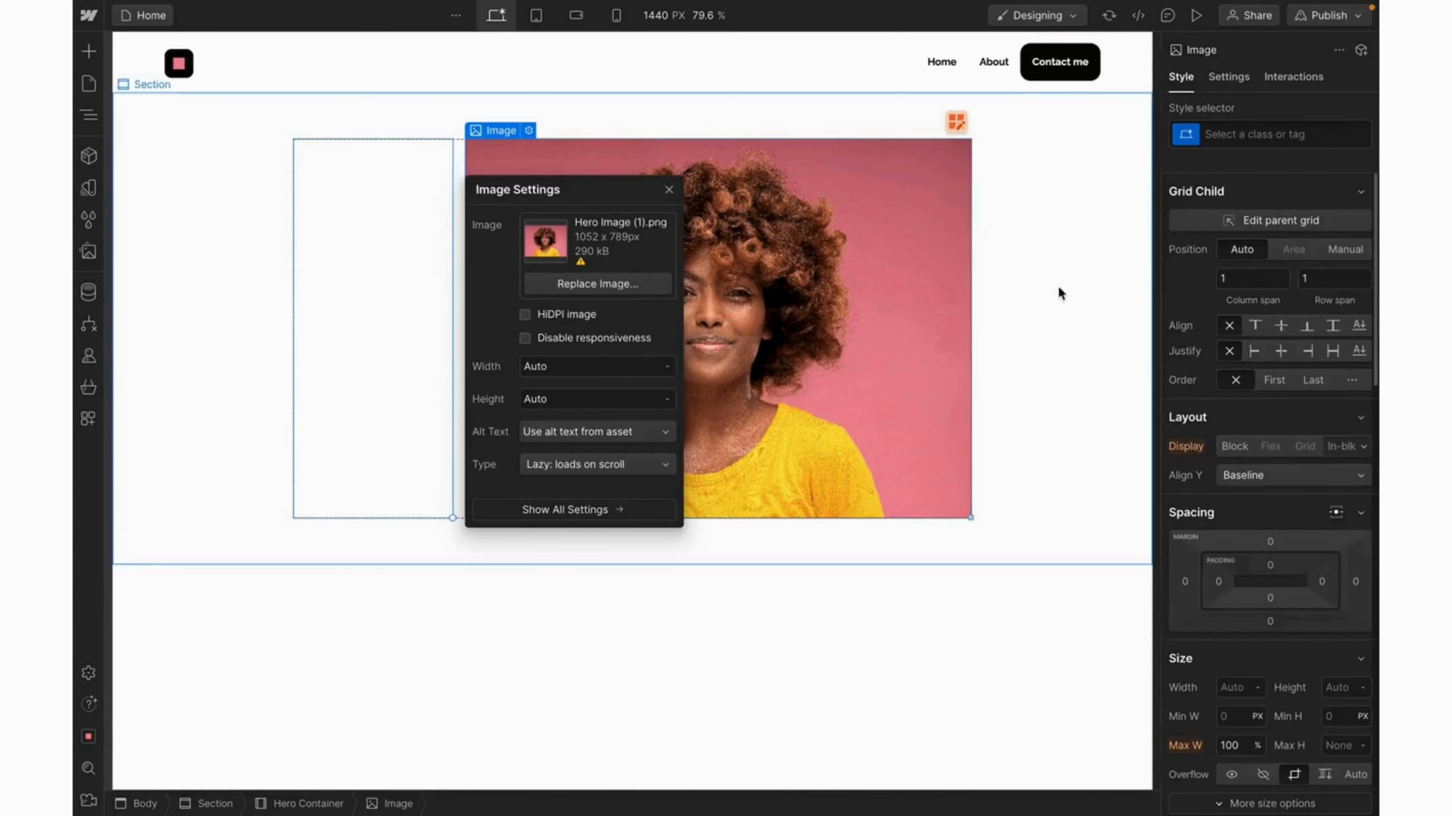
pyautogui.click(1346, 250)
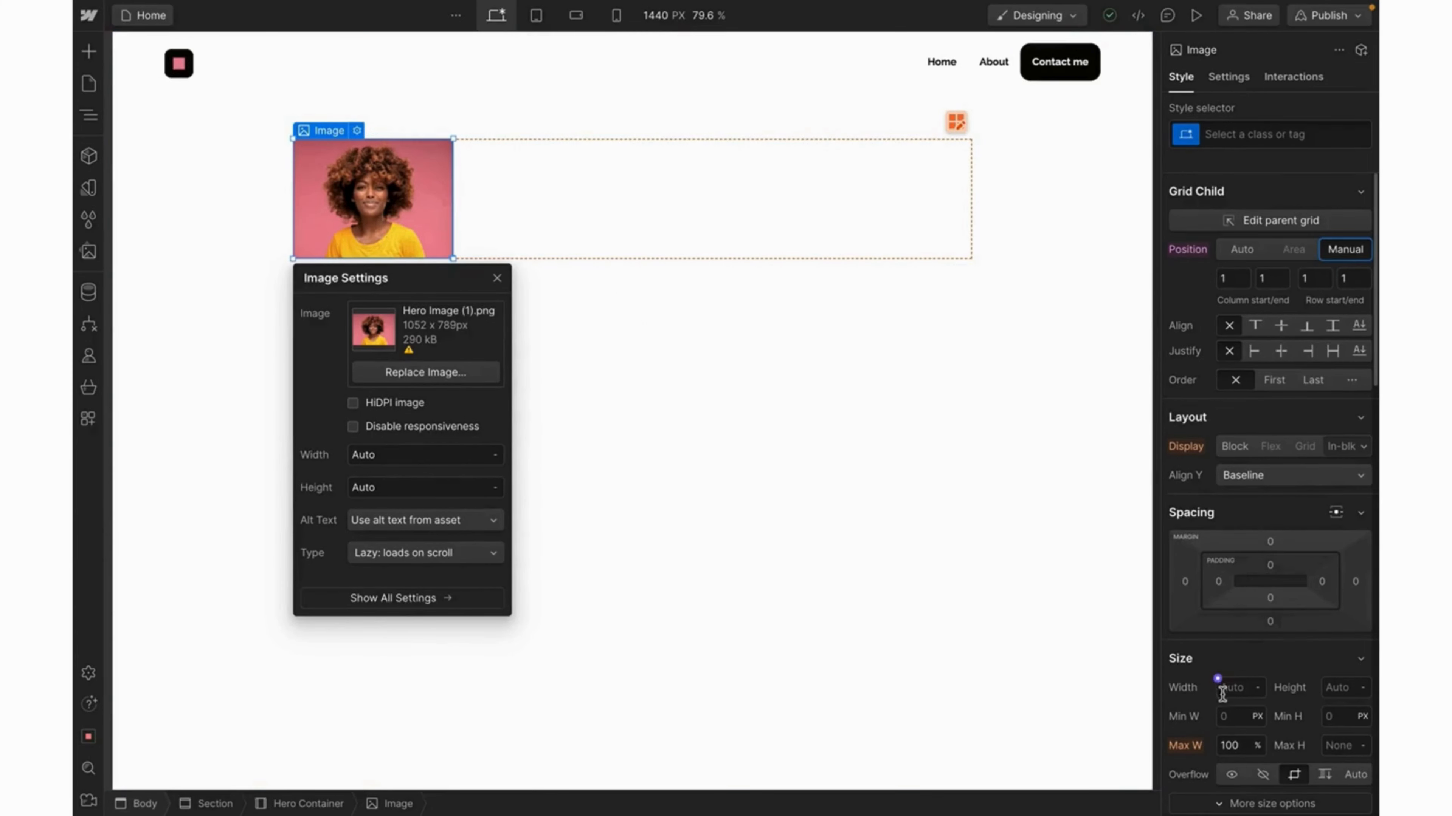
# Size the hero photo to 222 px wide by 274 px high.
pyautogui.click(1233, 688)
pyautogui.click(498, 279)
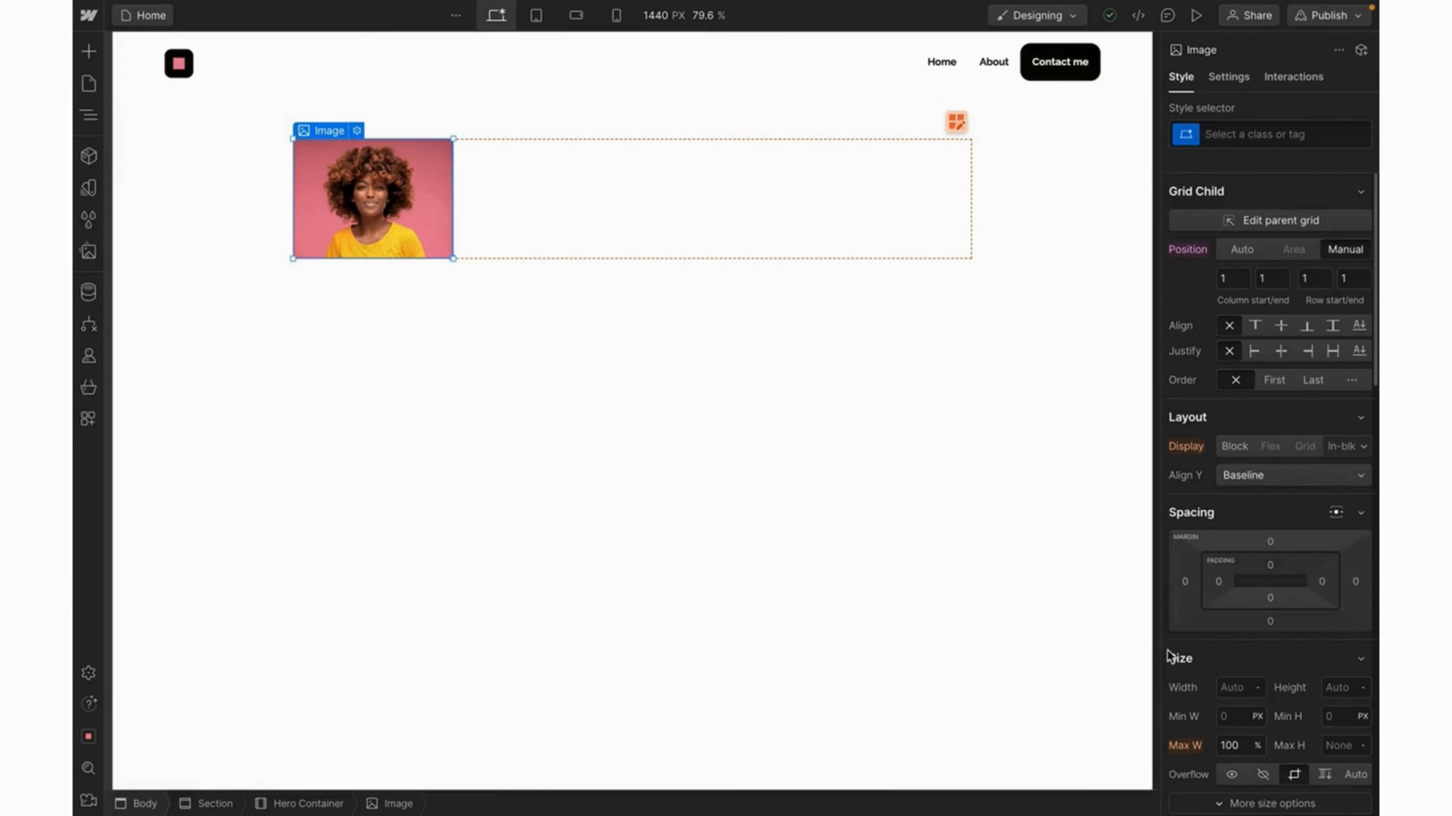
pyautogui.click(1235, 689)
pyautogui.write('222')
pyautogui.press('Return')
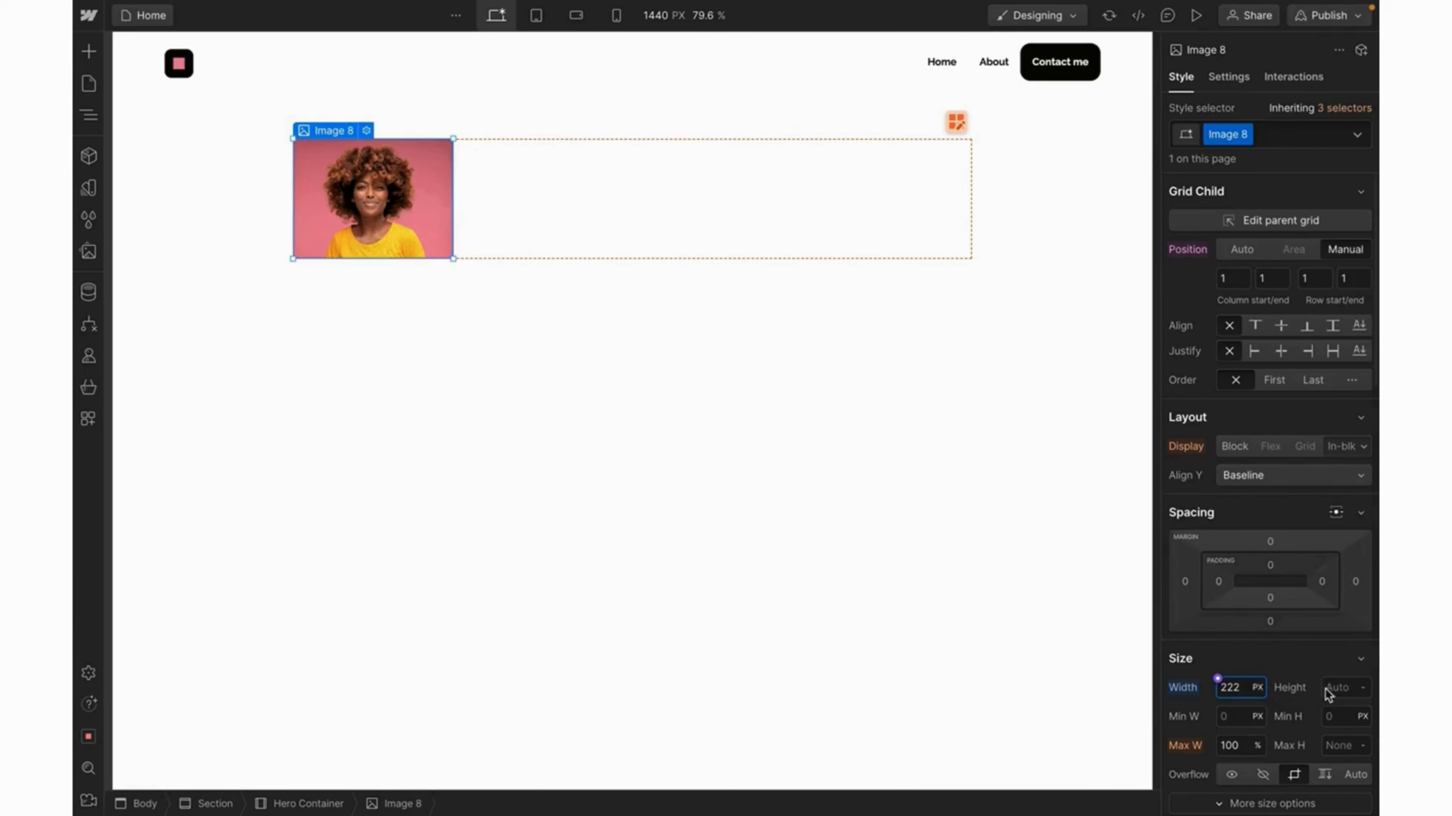
pyautogui.click(1342, 687)
pyautogui.write('274px')
pyautogui.press('Return')
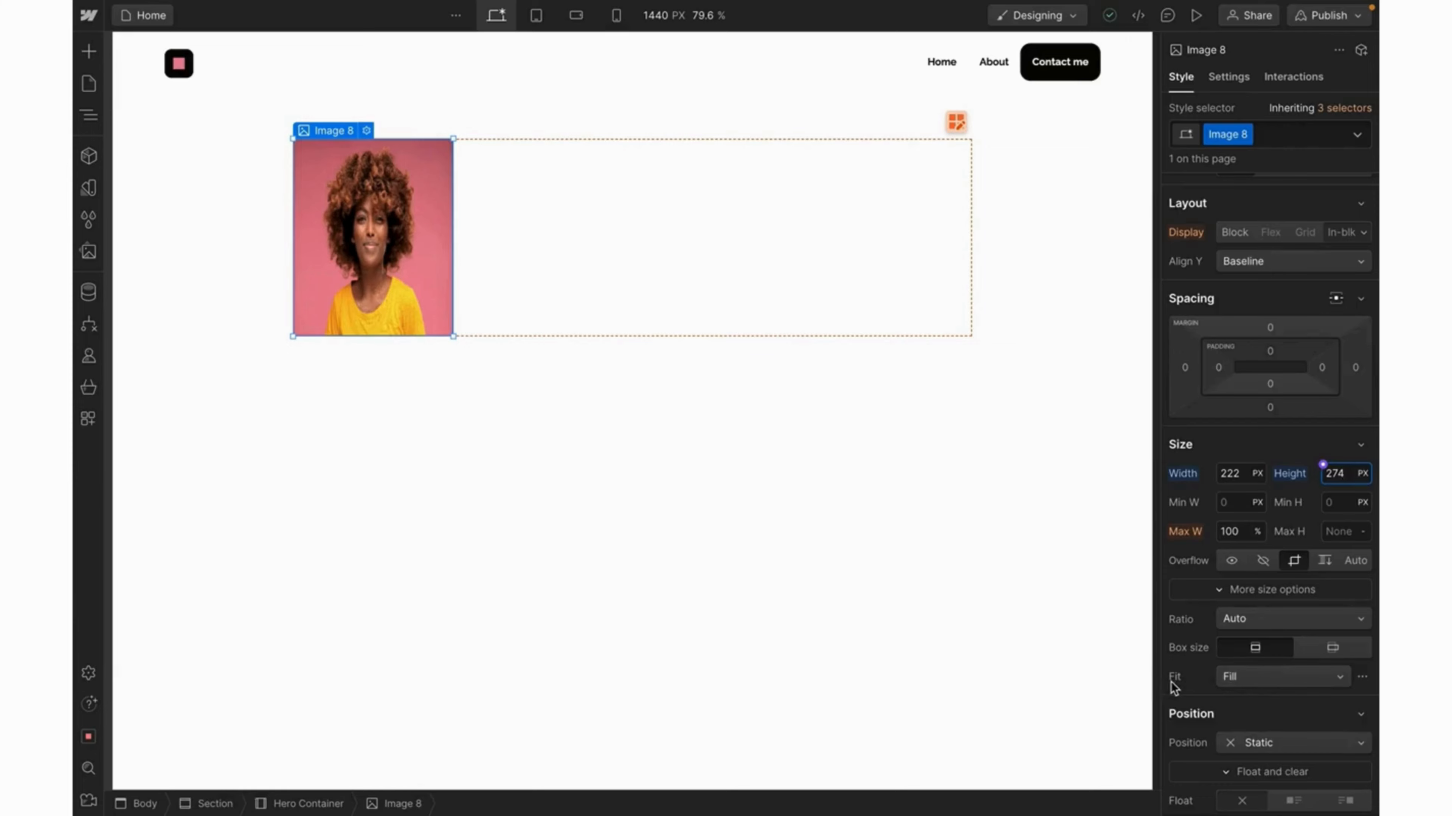
# Set the hero photo's Fit to Cover.
pyautogui.click(1323, 683)
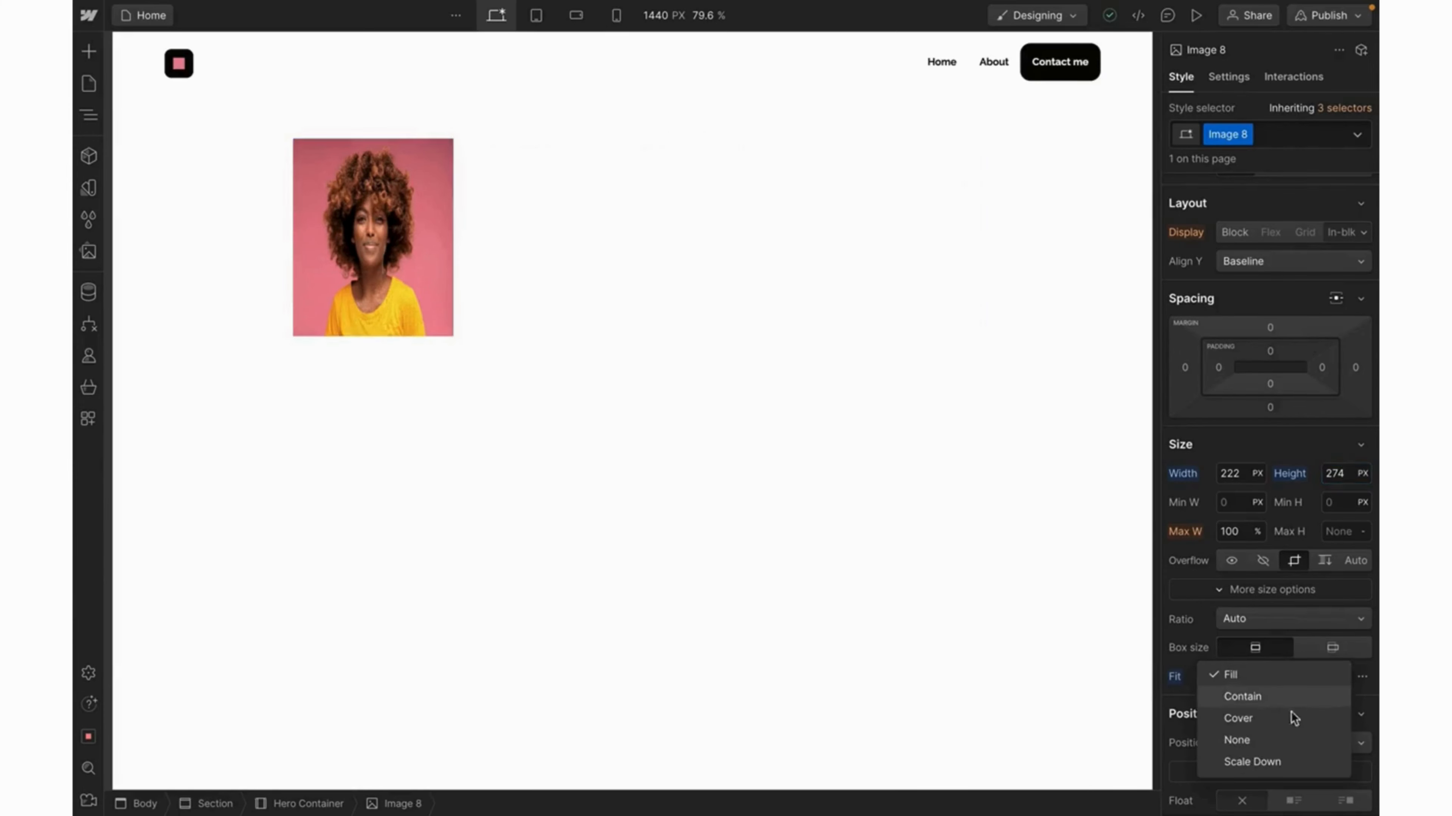
pyautogui.click(1238, 719)
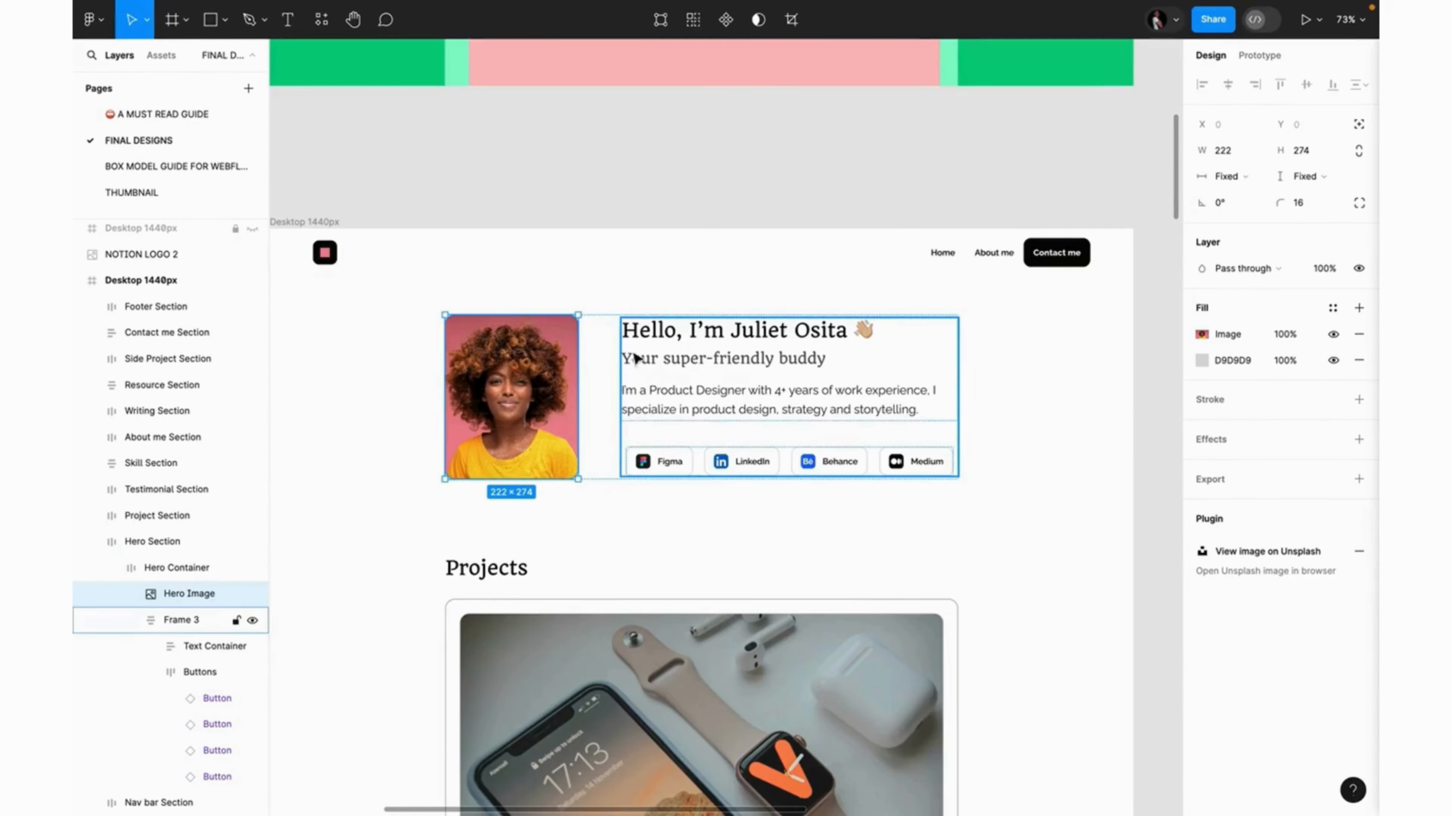
pyautogui.click(613, 330)
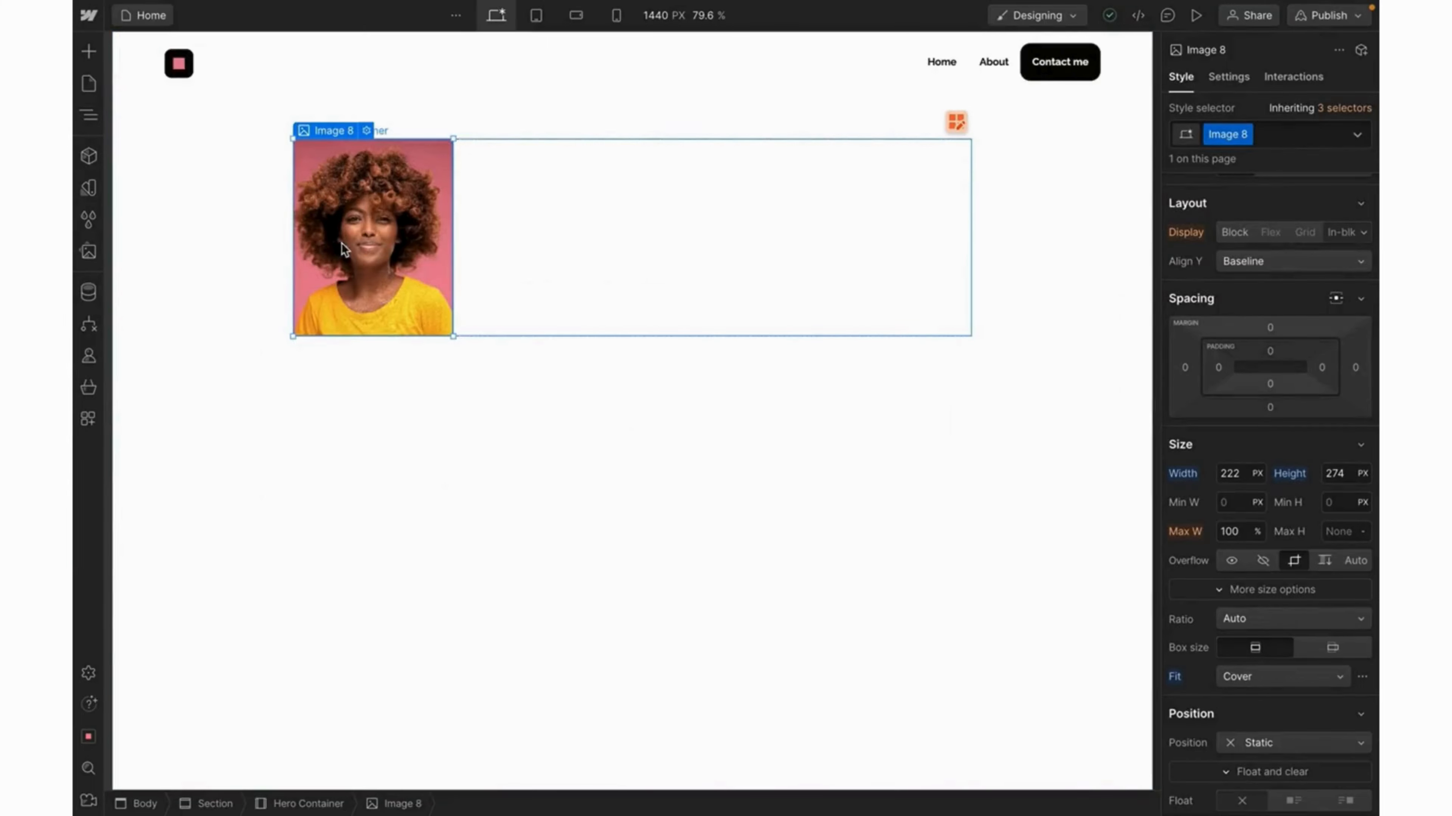
# Give the hero photo a 16px border radius.
pyautogui.scroll(-2, 1293, 520)
pyautogui.scroll(-10, 1292, 520)
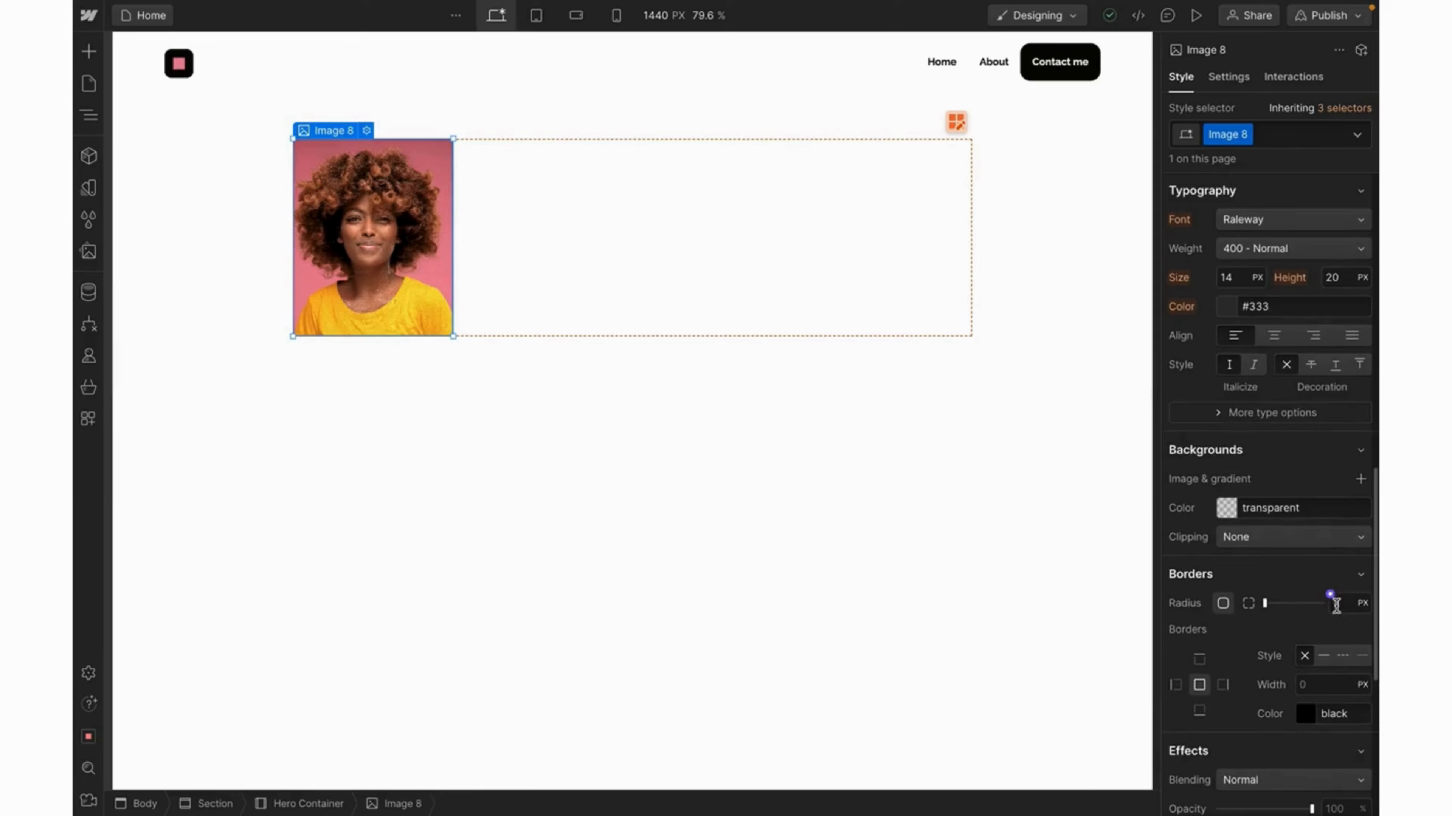
pyautogui.click(1330, 595)
pyautogui.write('16')
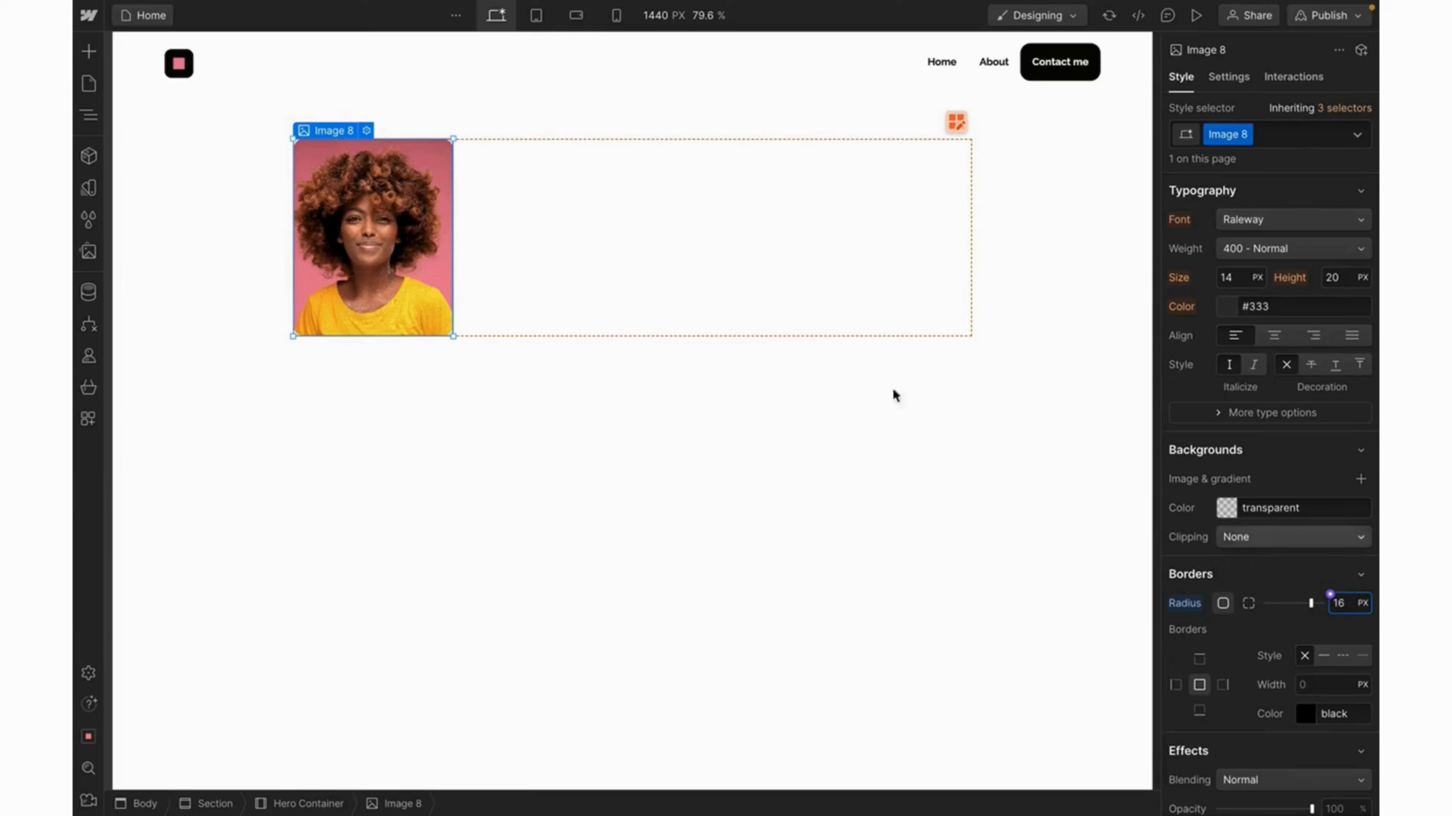
# Set the Hero Container grid gap to 56px.
pyautogui.click(797, 148)
pyautogui.scroll(5, 1320, 369)
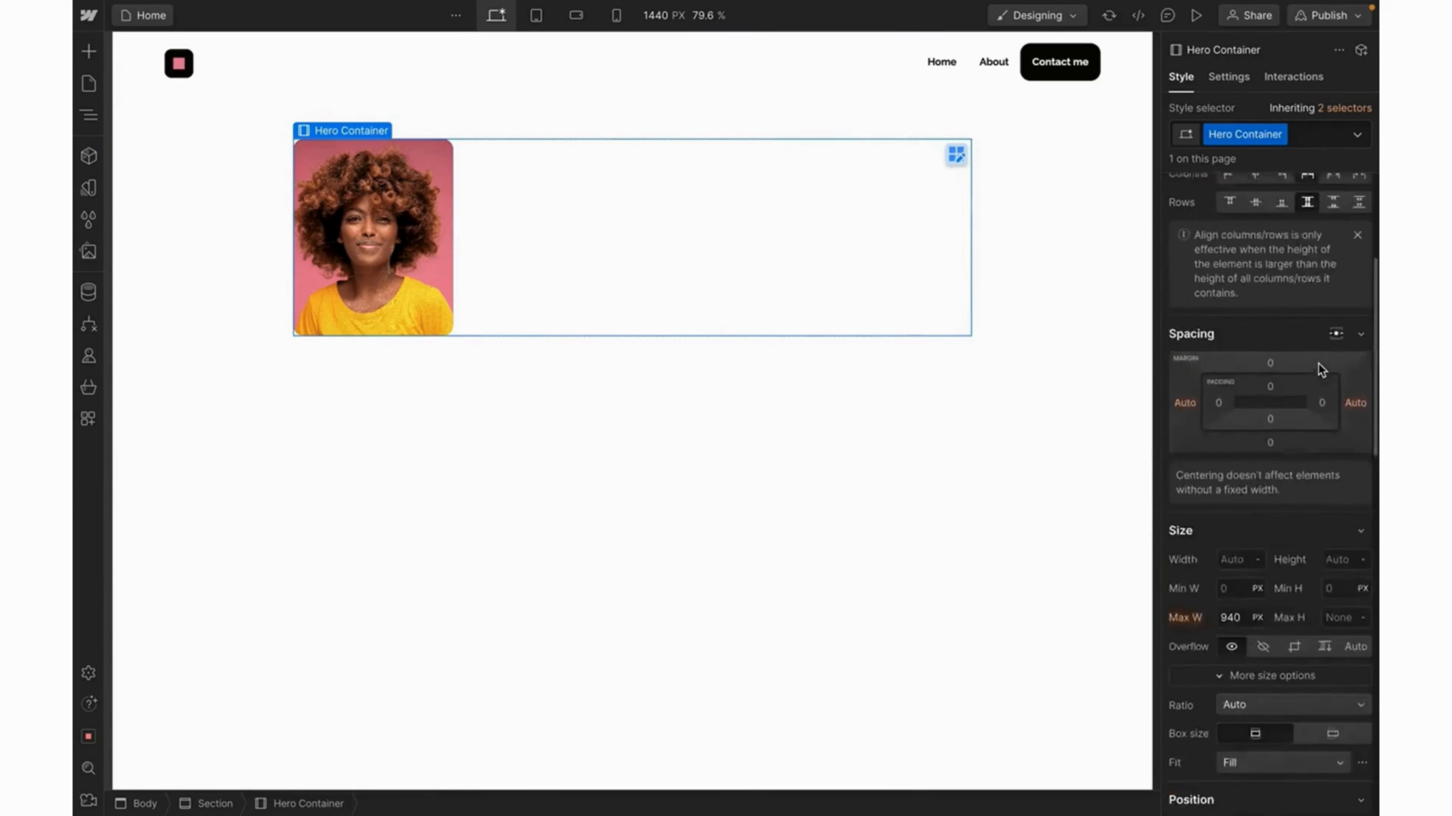
pyautogui.scroll(5, 1321, 371)
pyautogui.moveTo(1232, 372); pyautogui.dragTo(1253, 373)
pyautogui.click(1299, 372)
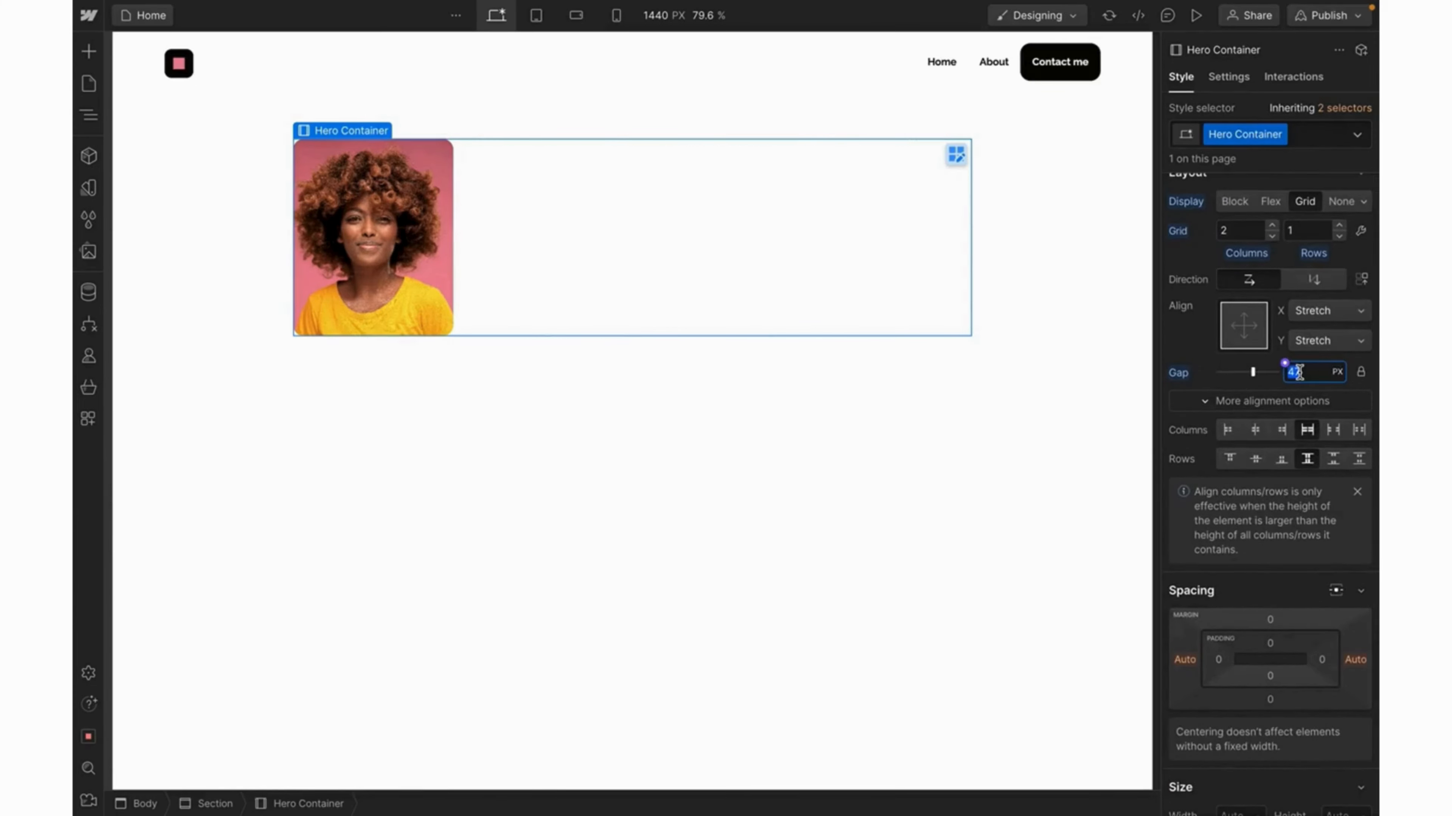
pyautogui.write('56')
pyautogui.press('Return')
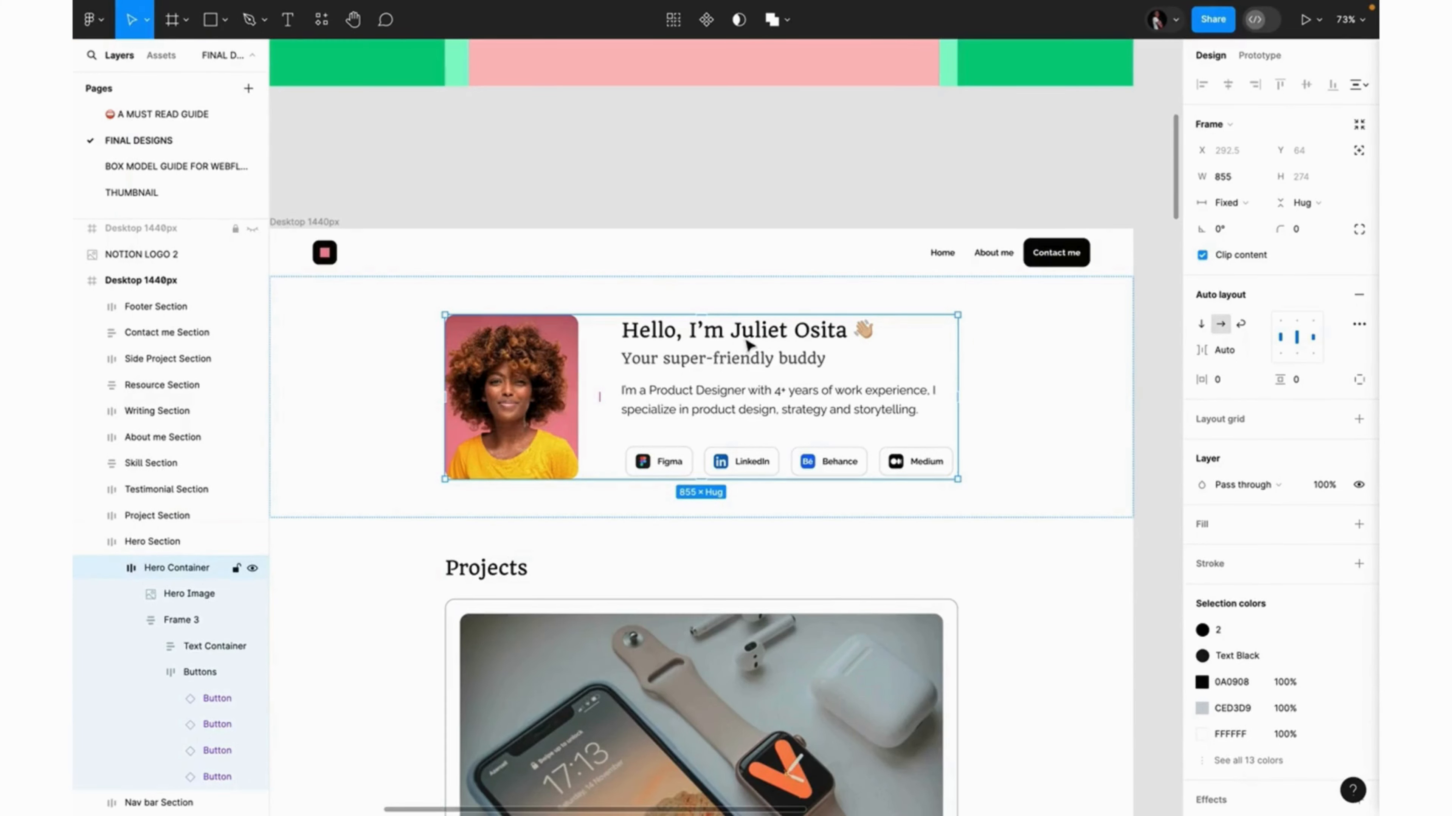
# In Figma, inspect Frame 3 and the heading and subheading layers (Quando 32 and 24).
pyautogui.click(747, 344)
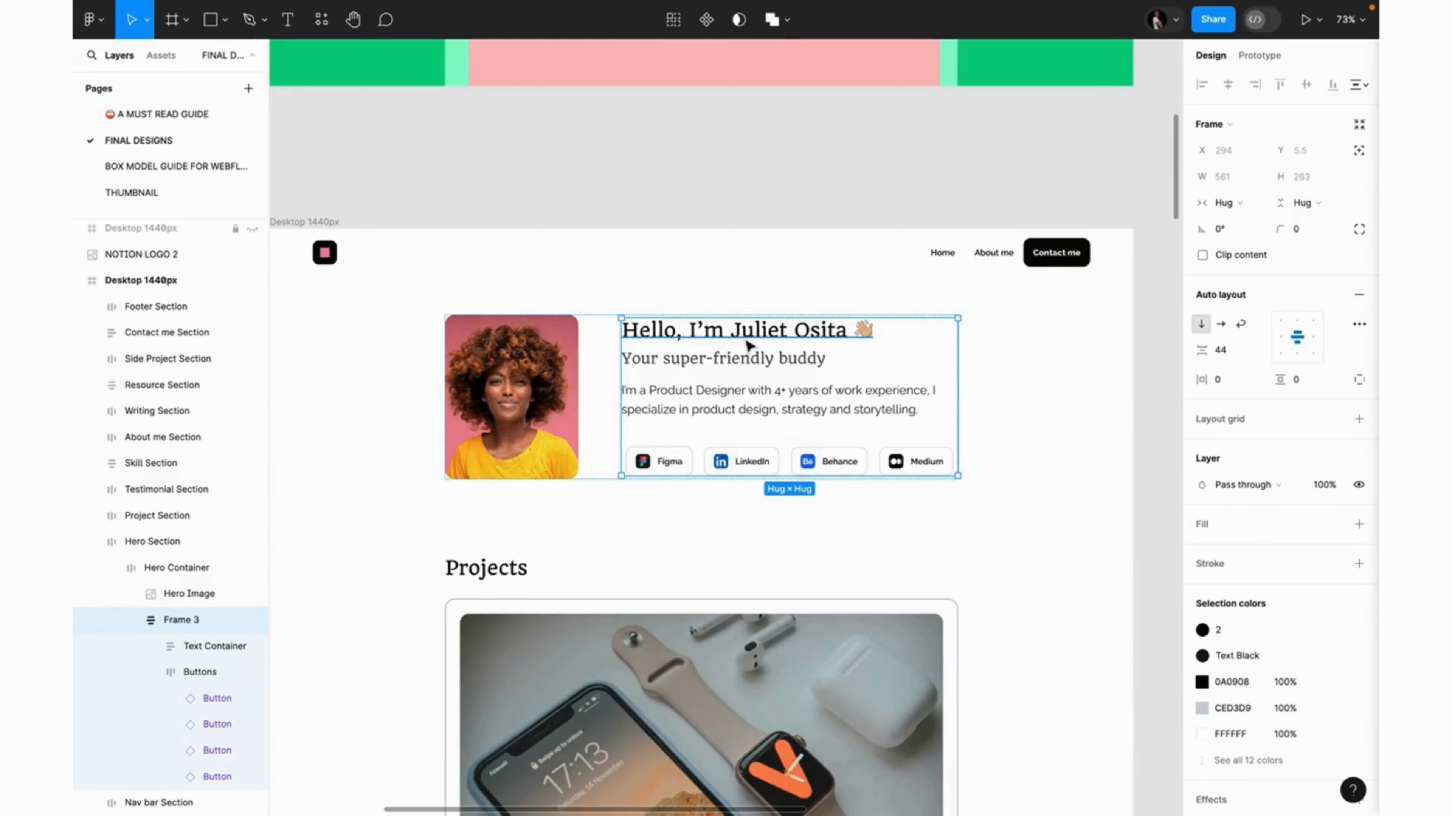
pyautogui.click(748, 345)
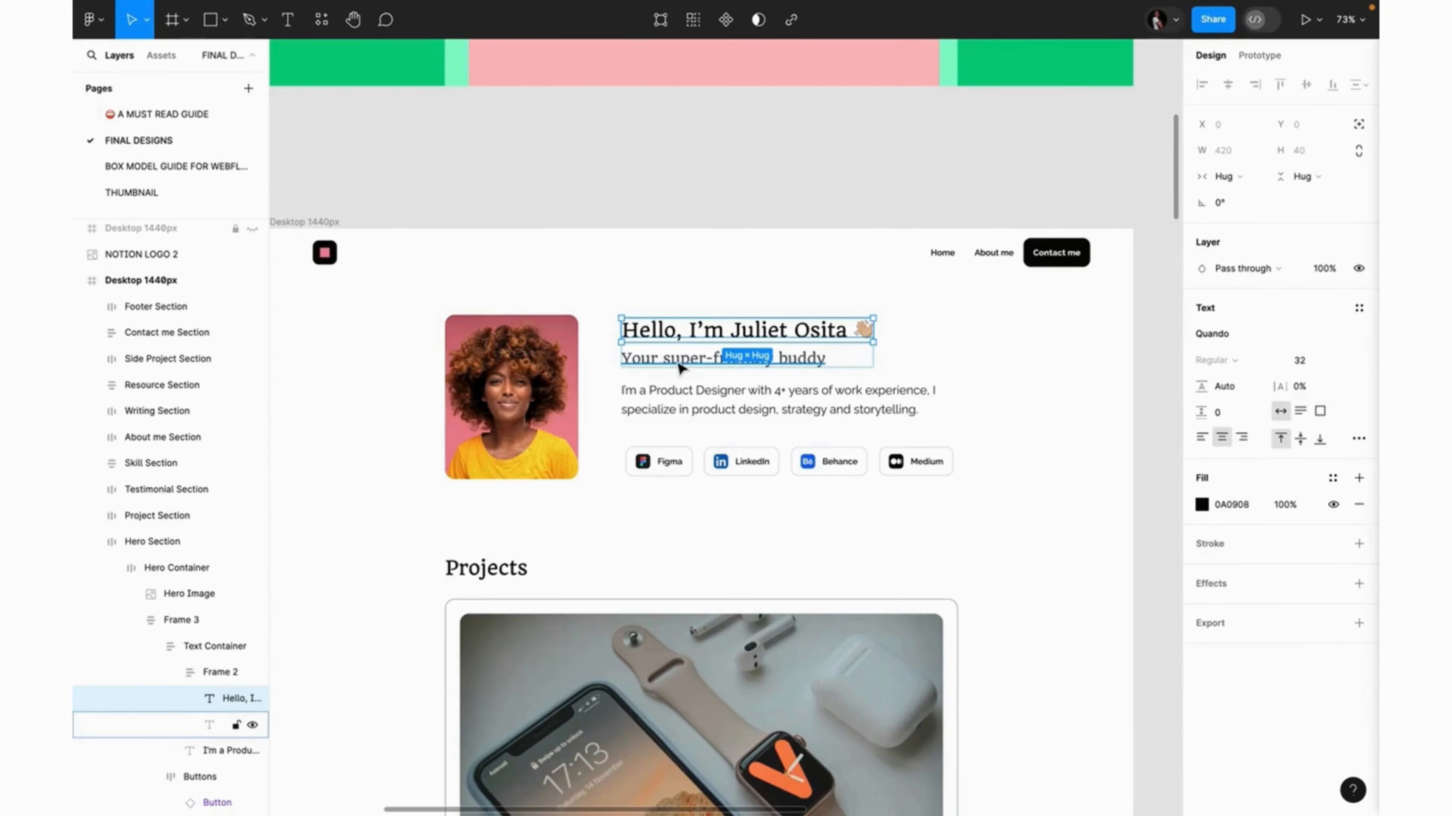
pyautogui.click(680, 369)
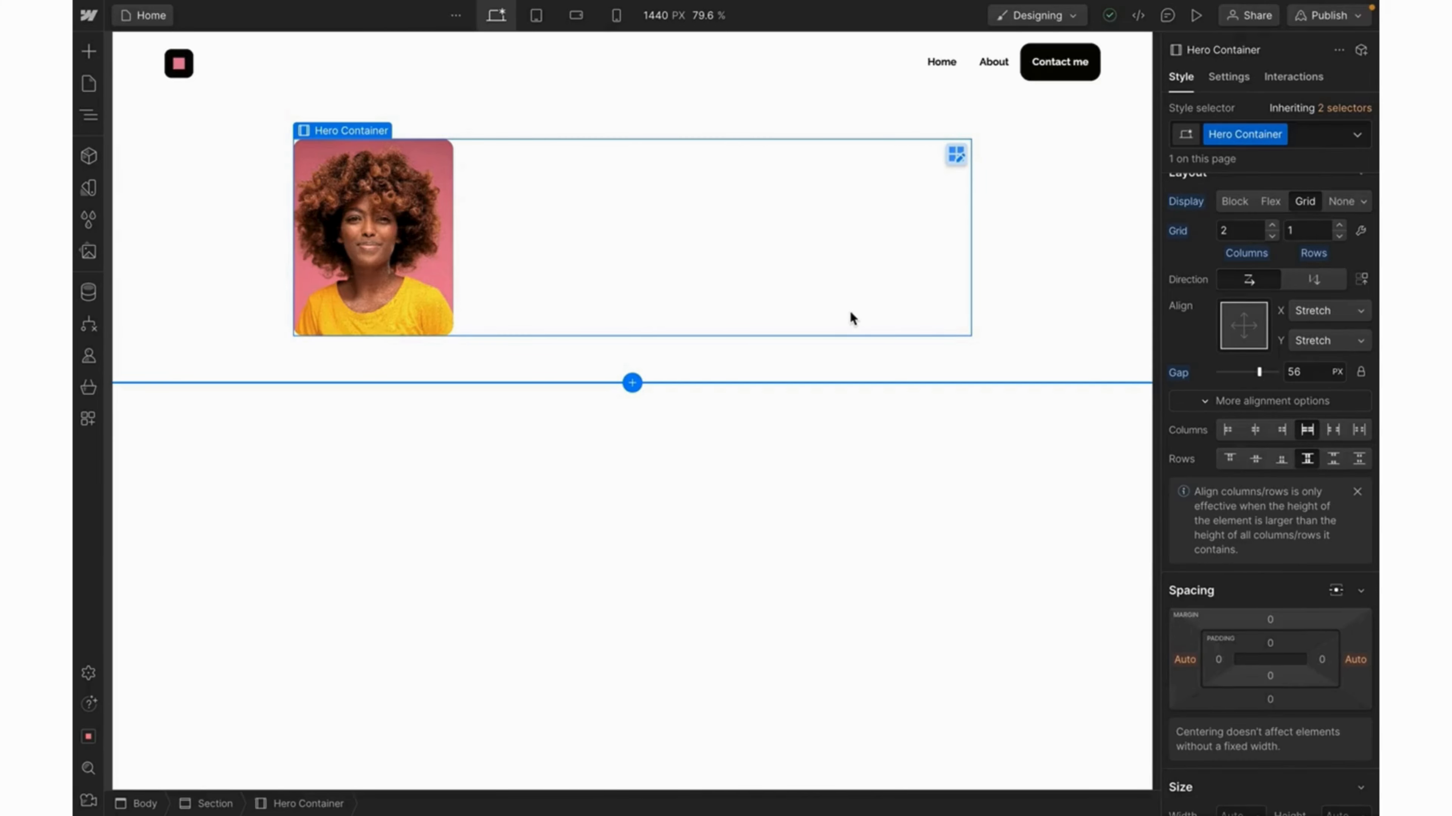
# Insert an empty Div Block beside the photo via Quick Find 'div'.
pyautogui.hotkey('ctrl', 'k')
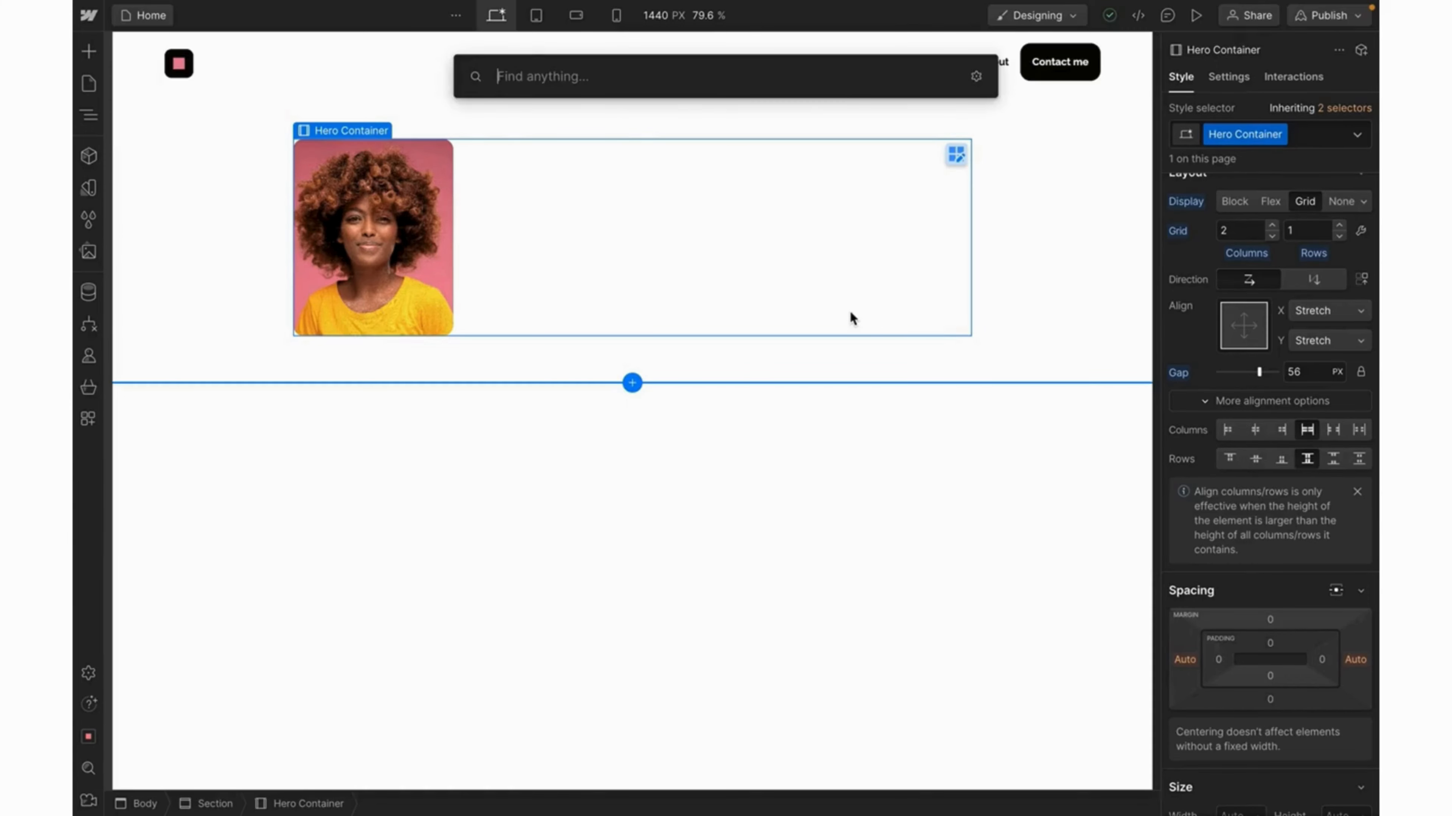
pyautogui.write('dic')
pyautogui.press('BackSpace')
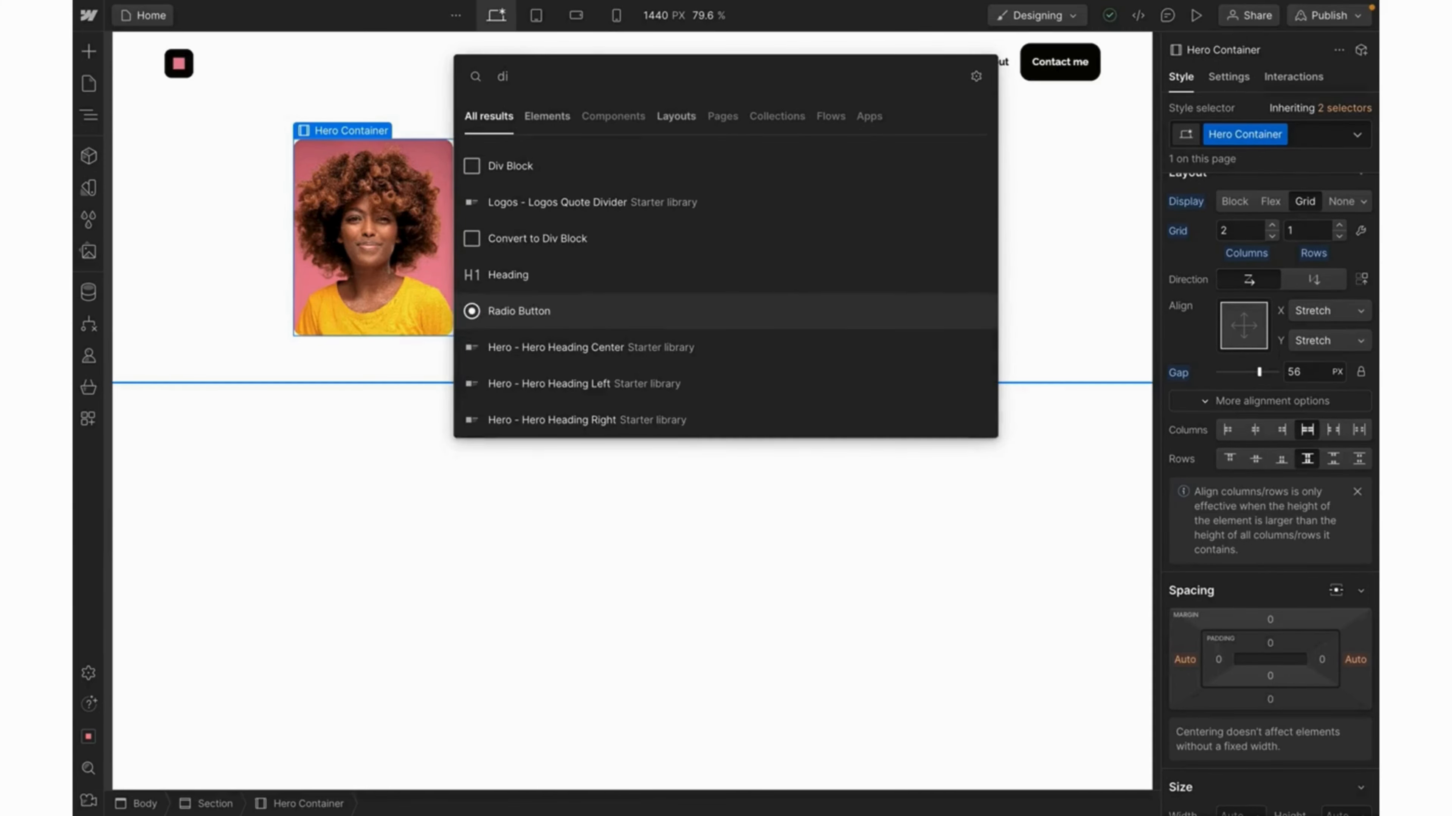
pyautogui.write('v')
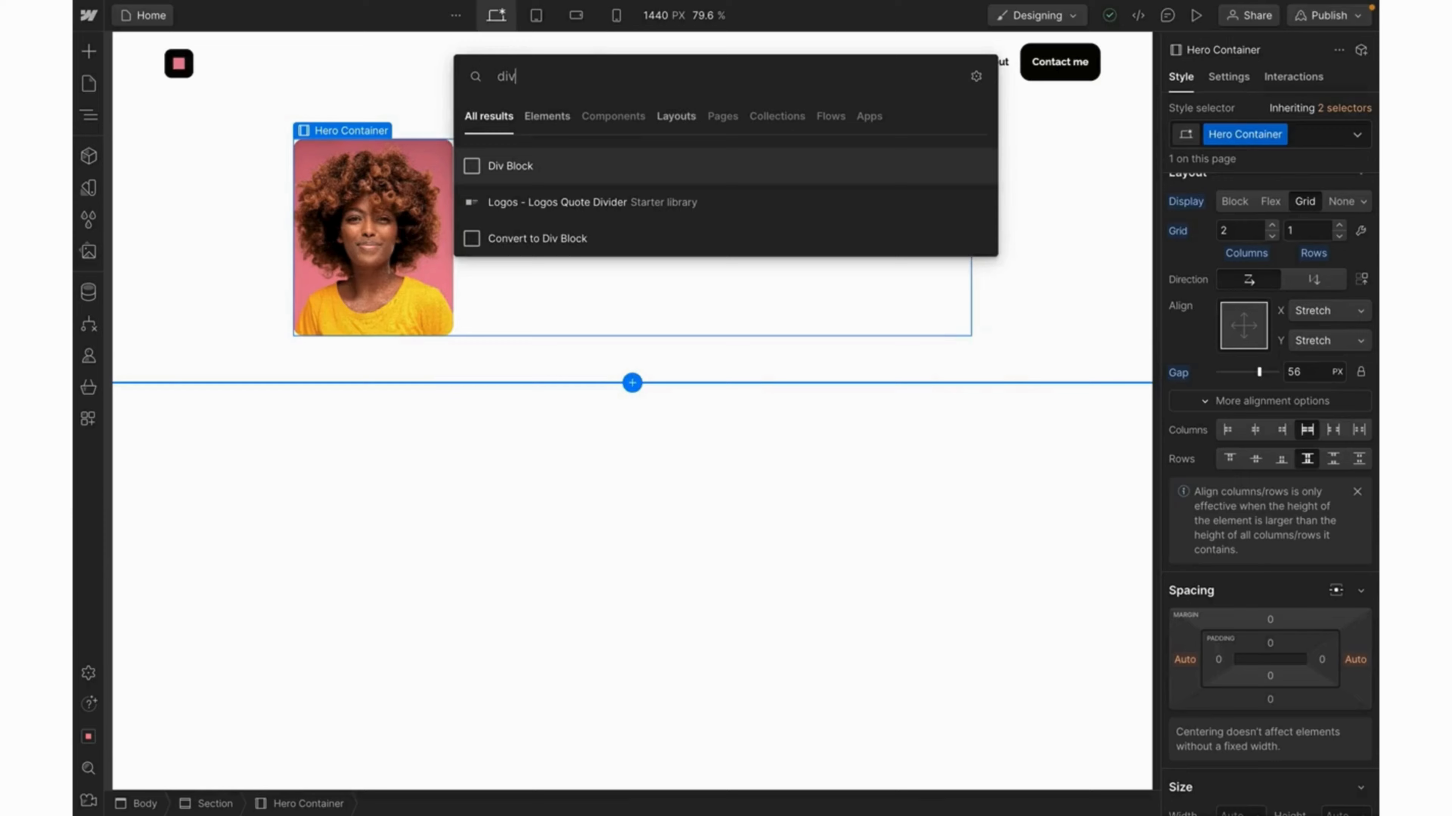
pyautogui.click(768, 167)
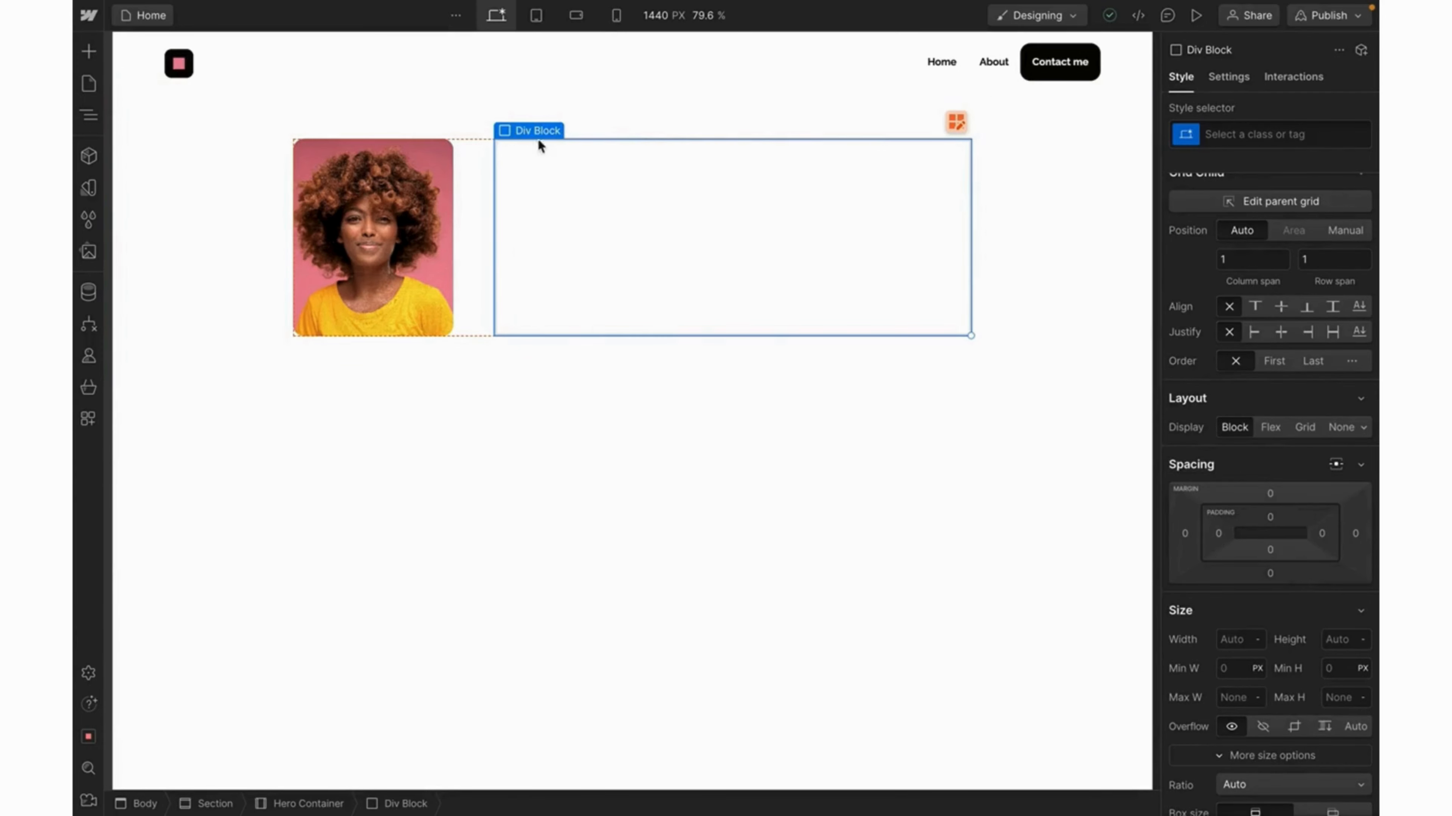
# Create and apply the class 'Text Box' to the new div.
pyautogui.click(1239, 135)
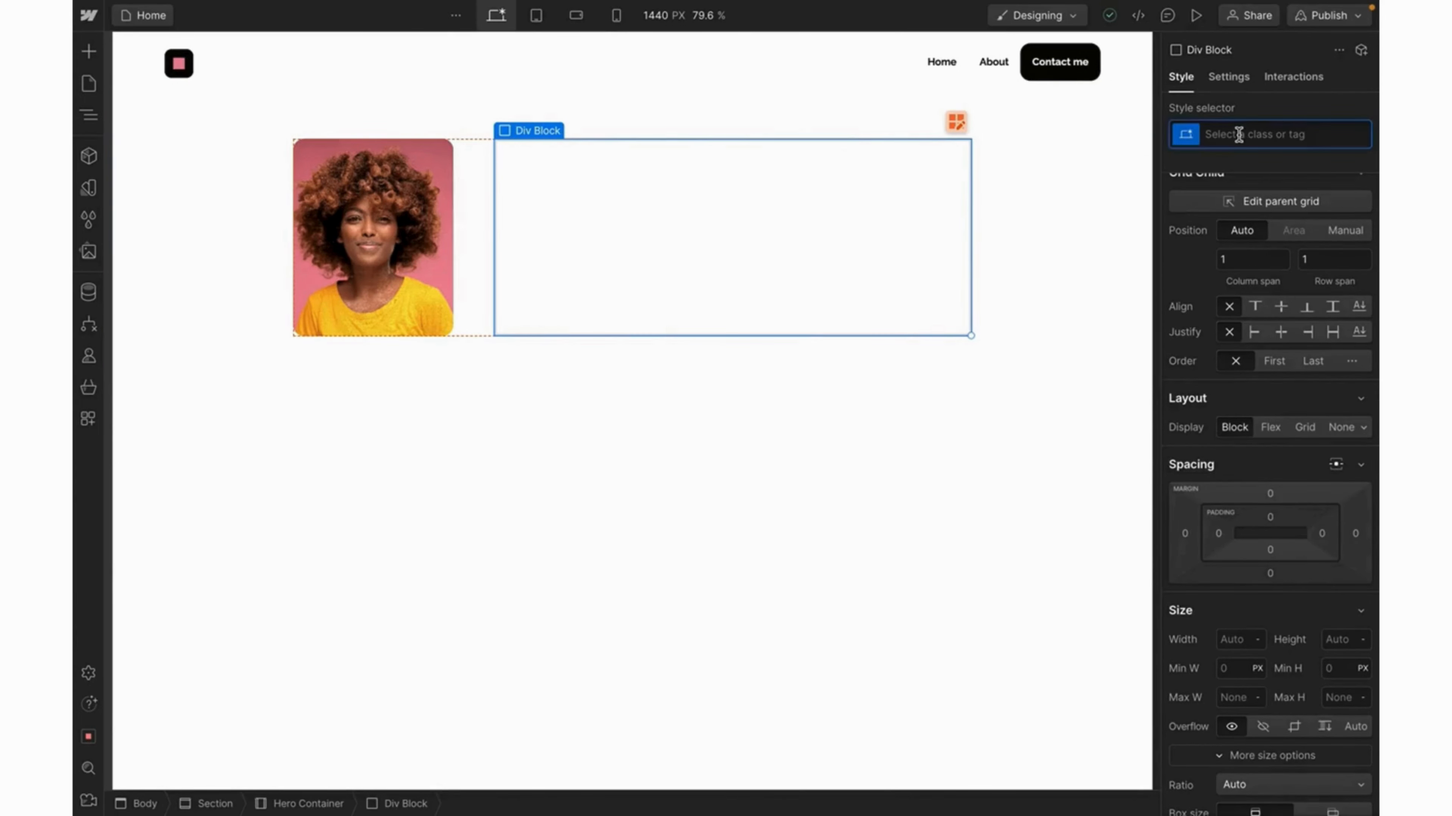
pyautogui.write('Text')
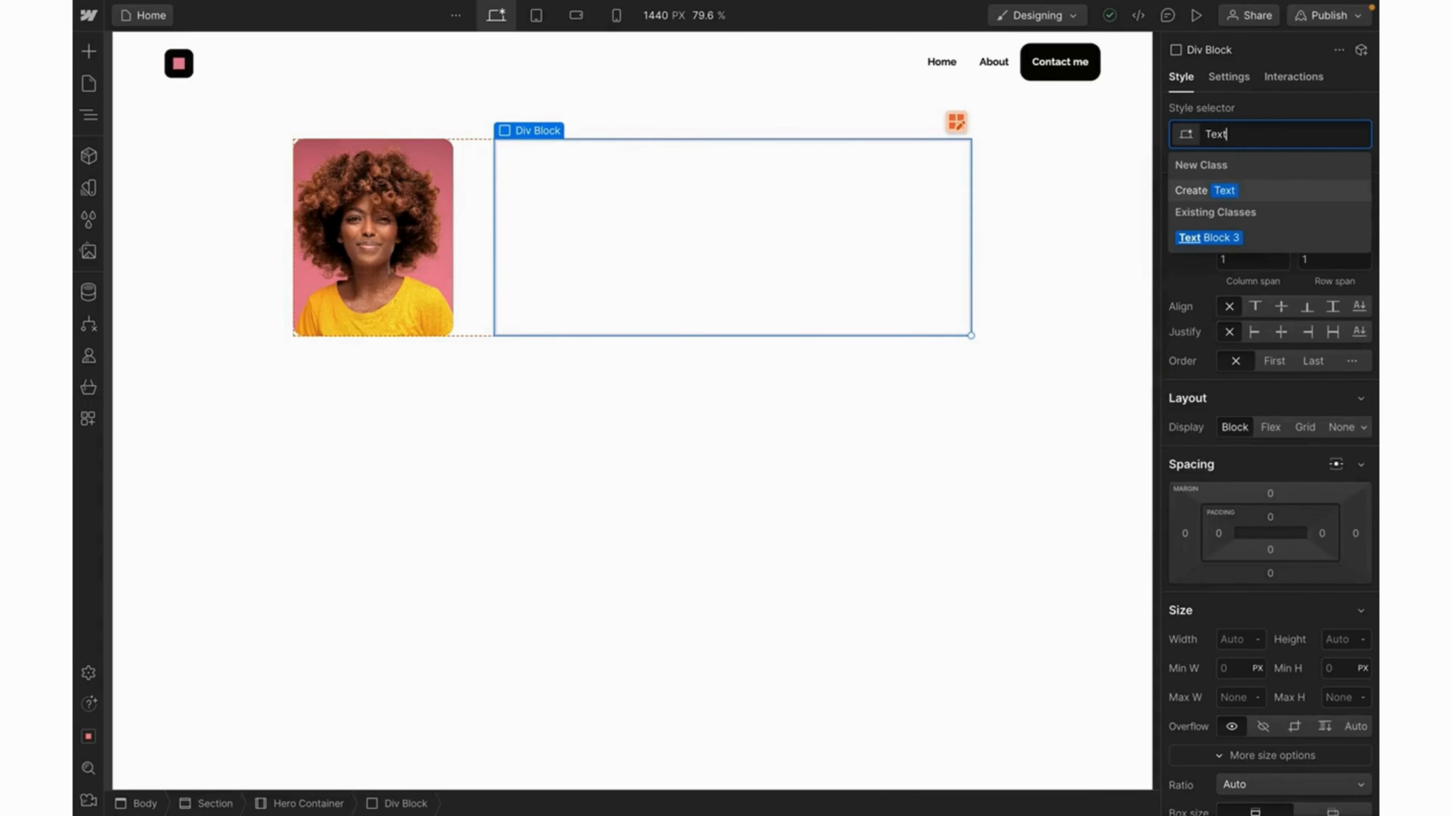
pyautogui.write(' Bo')
pyautogui.write('x')
pyautogui.press('Return')
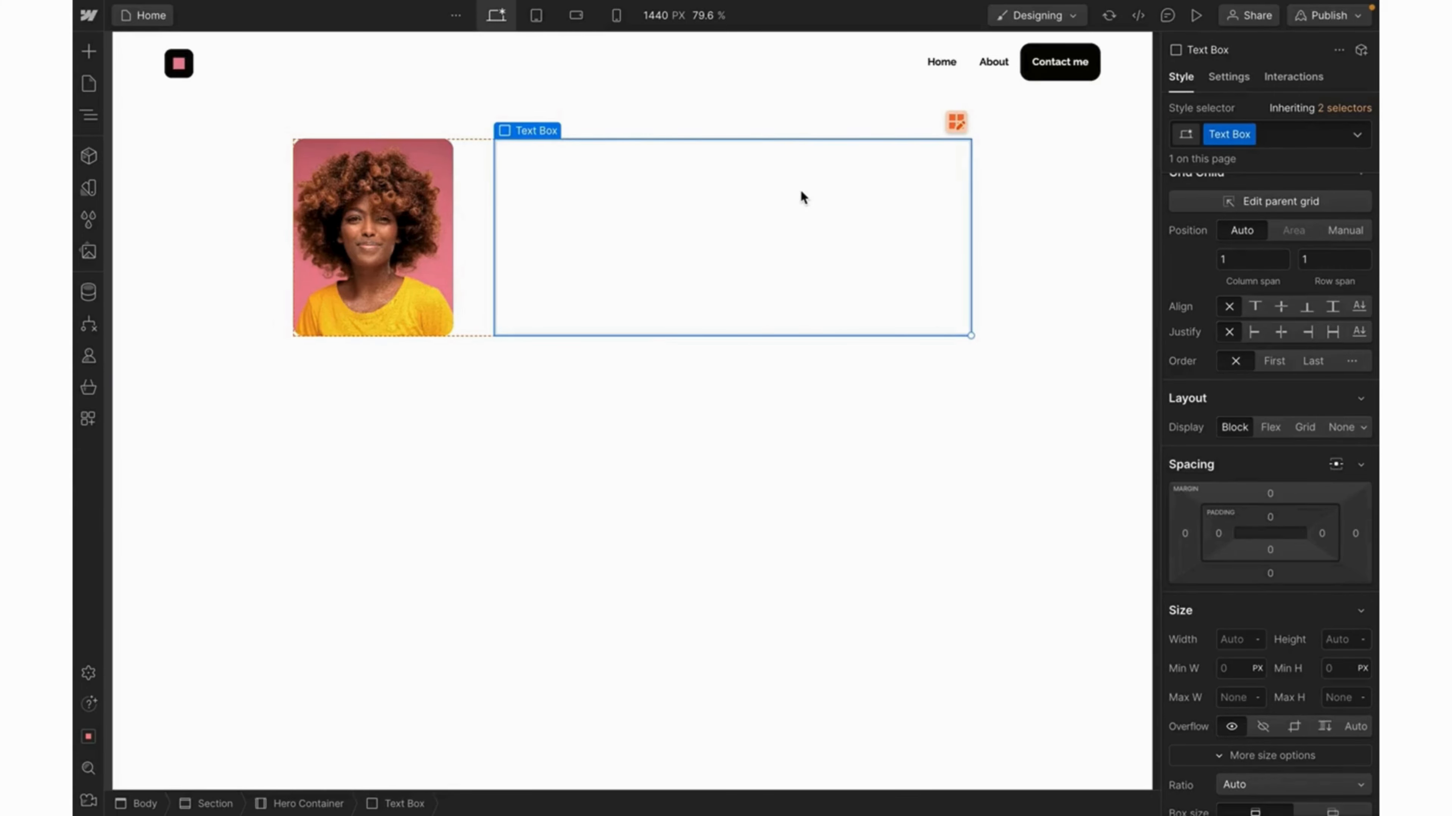
pyautogui.hotkey('ctrl', 'k')
pyautogui.write('headi')
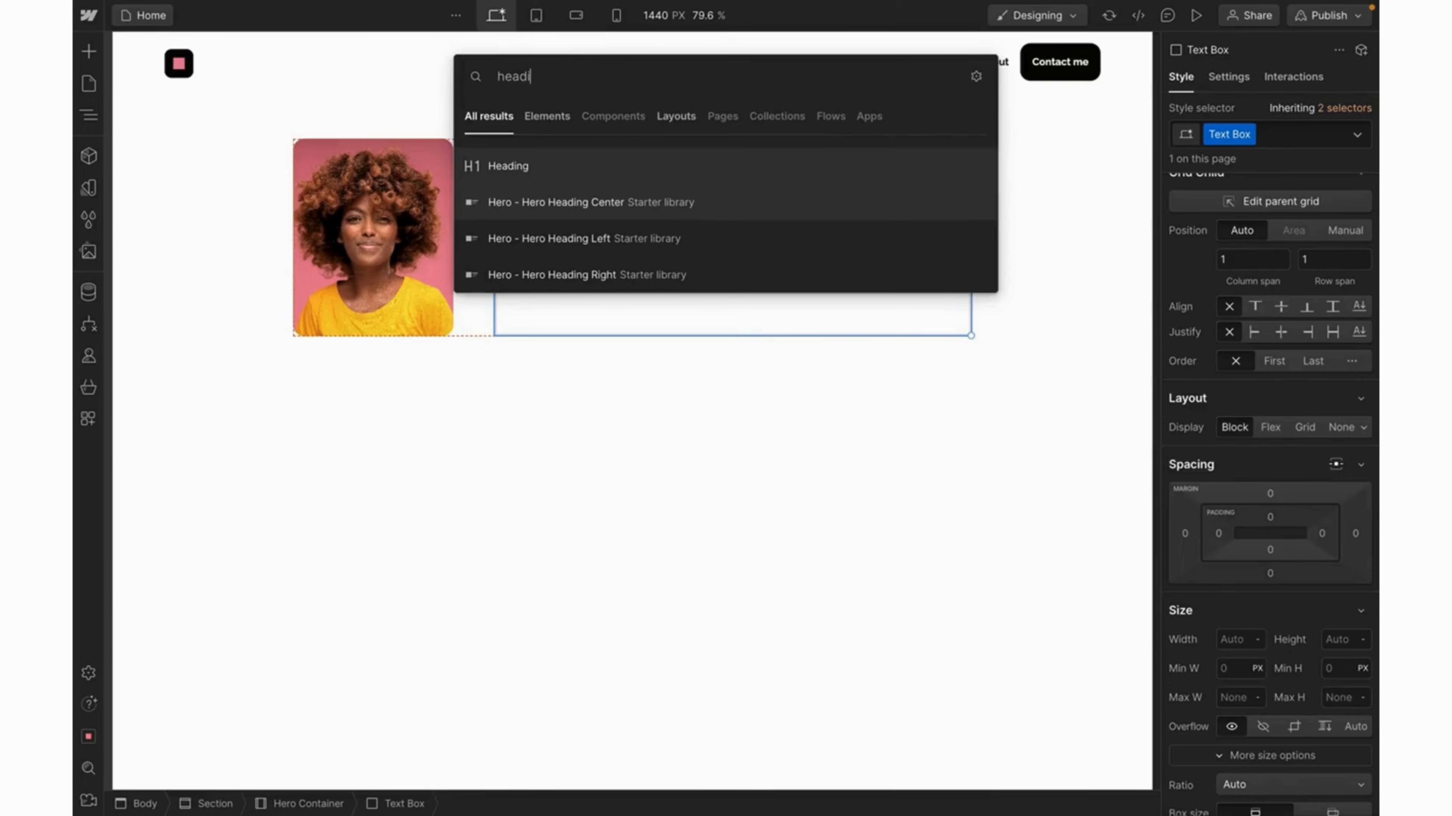
# Insert a heading in the Text Box reading 'Hello, I'm' plus the designer's name.
pyautogui.click(706, 175)
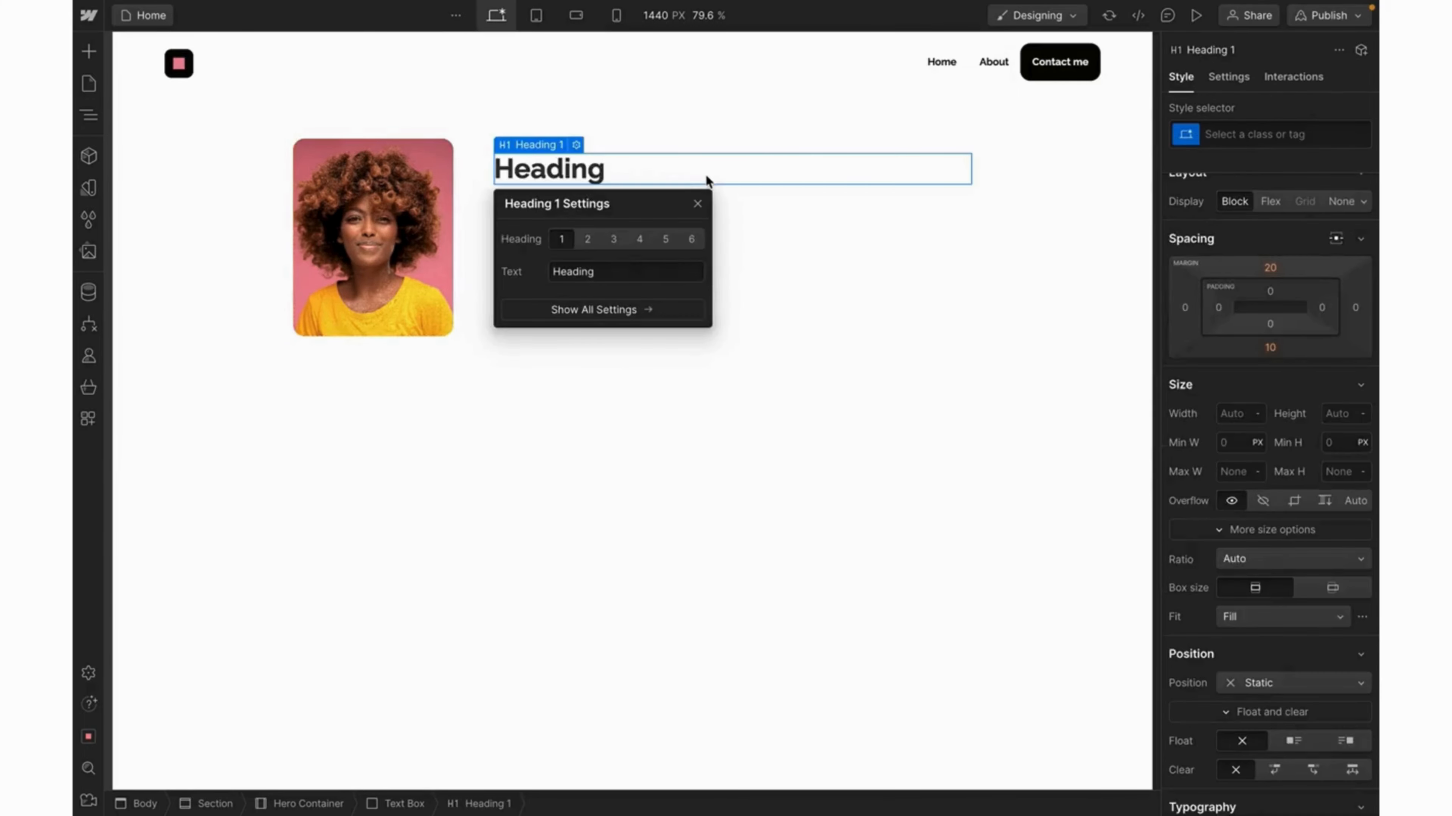
pyautogui.doubleClick(596, 179)
pyautogui.write('Hell')
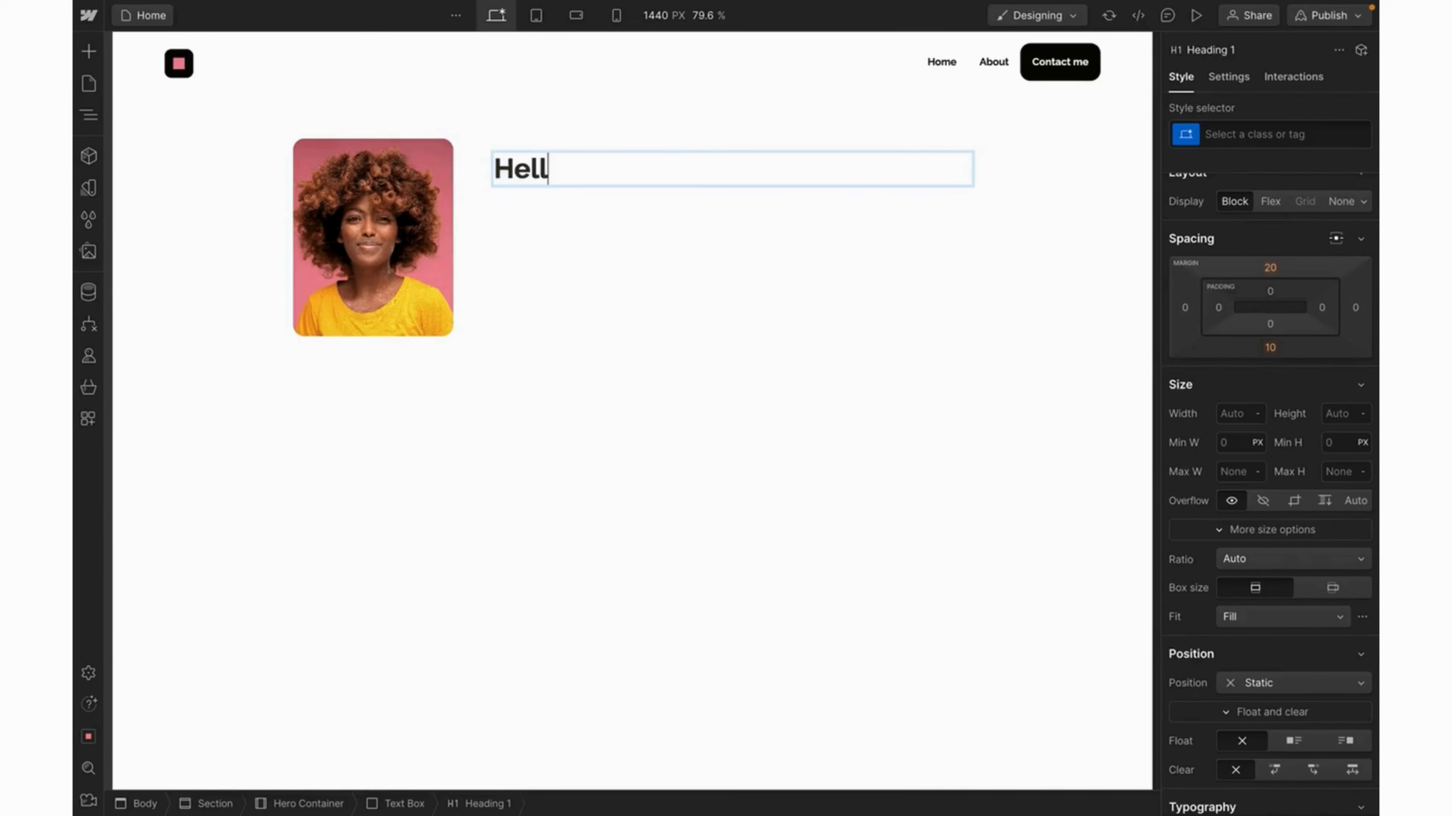
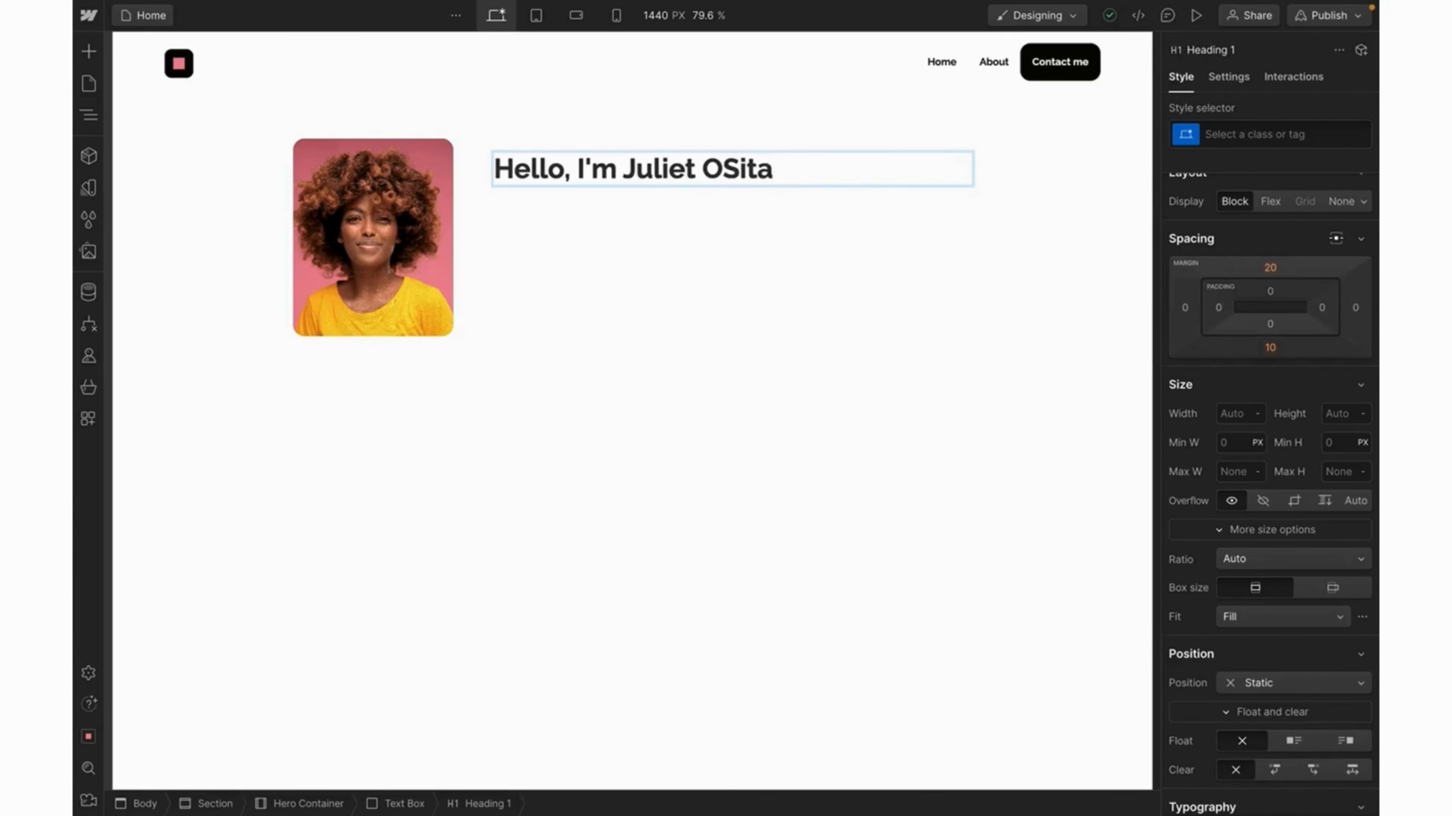
pyautogui.click(725, 168)
pyautogui.press('Delete')
pyautogui.write('s')
# Append a waving-hand 👋 emoji to the end of the greeting heading.
pyautogui.click(783, 172)
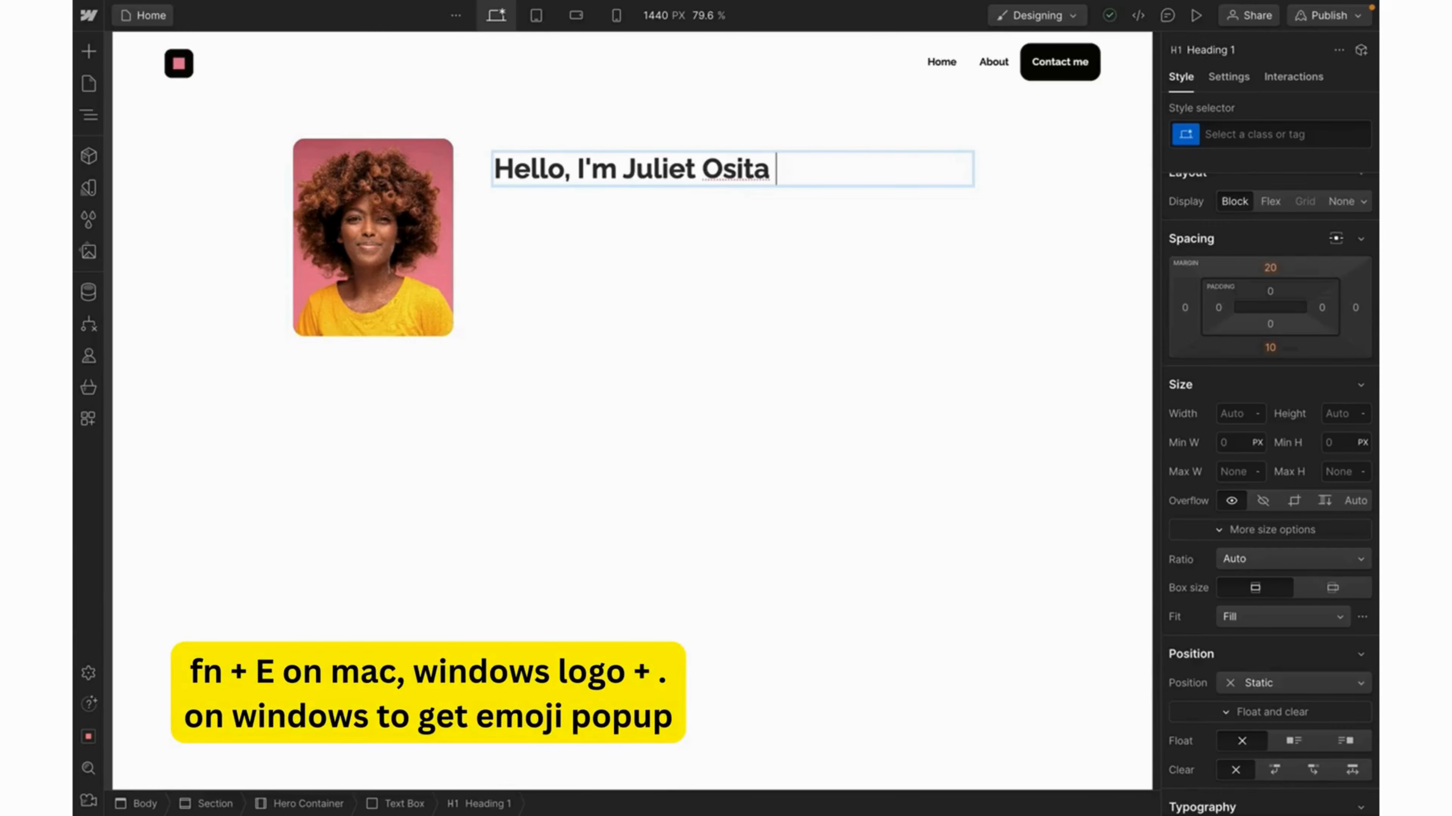
pyautogui.press('fn+e')
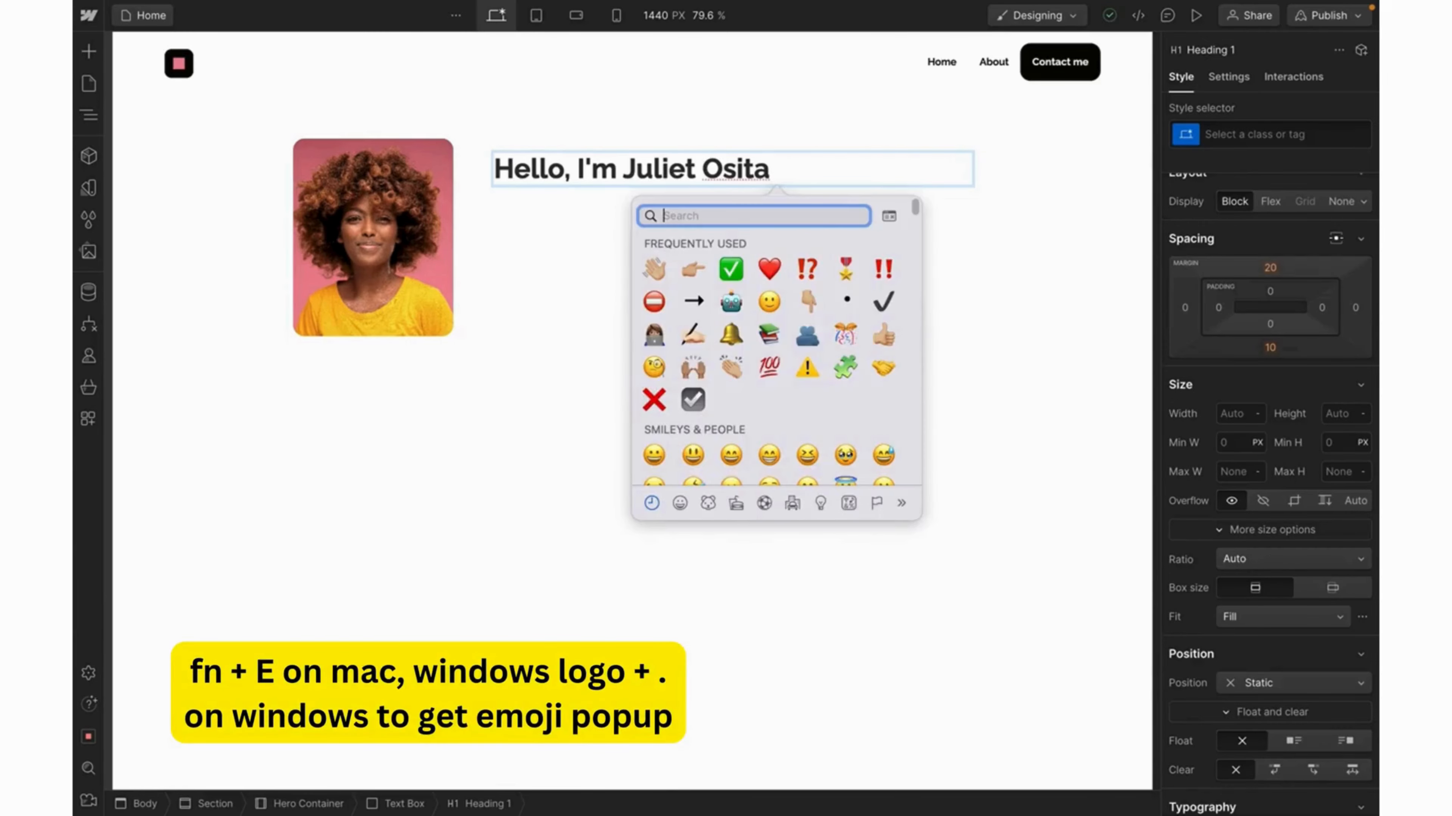
pyautogui.click(656, 263)
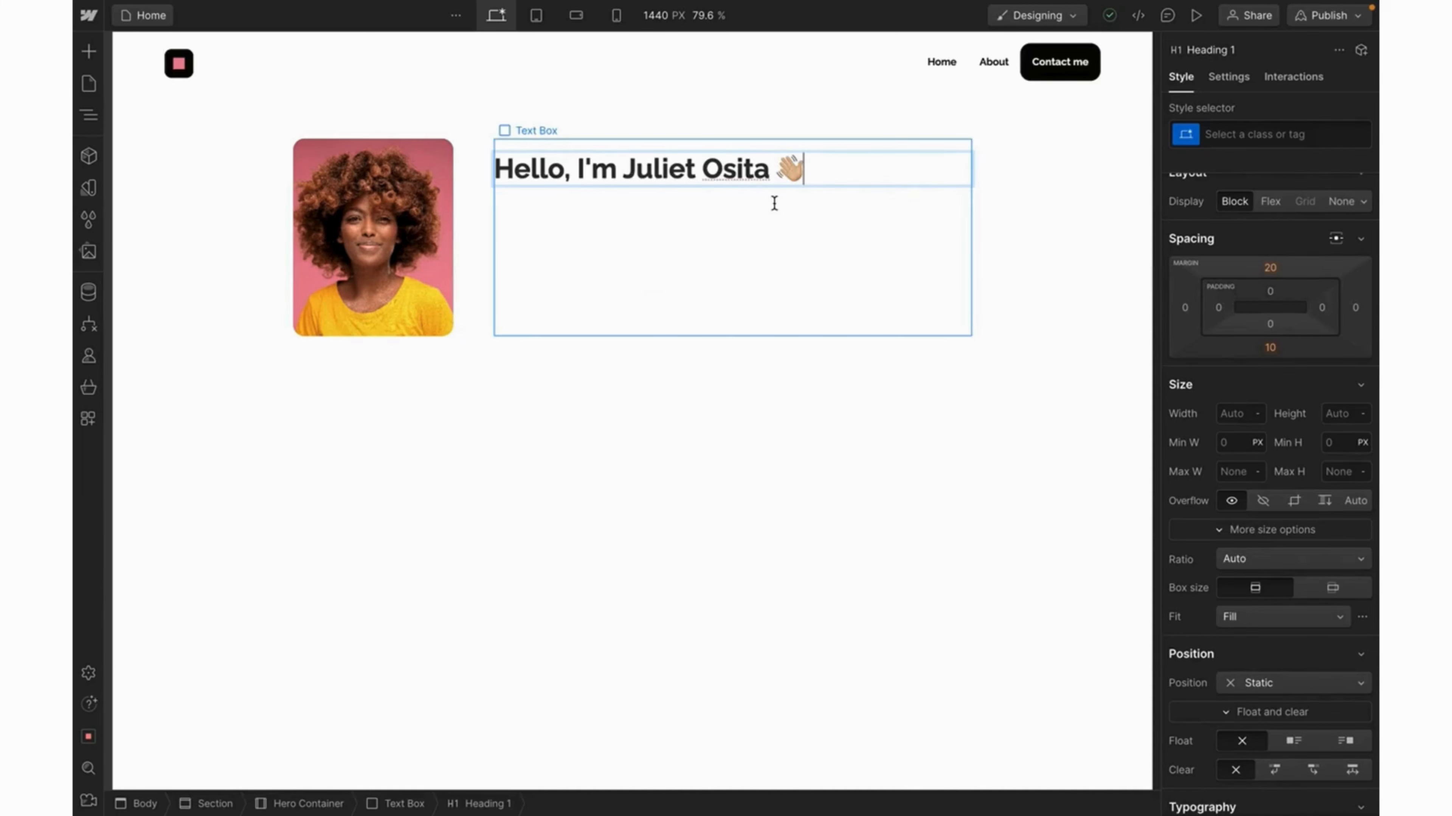
pyautogui.press('Escape')
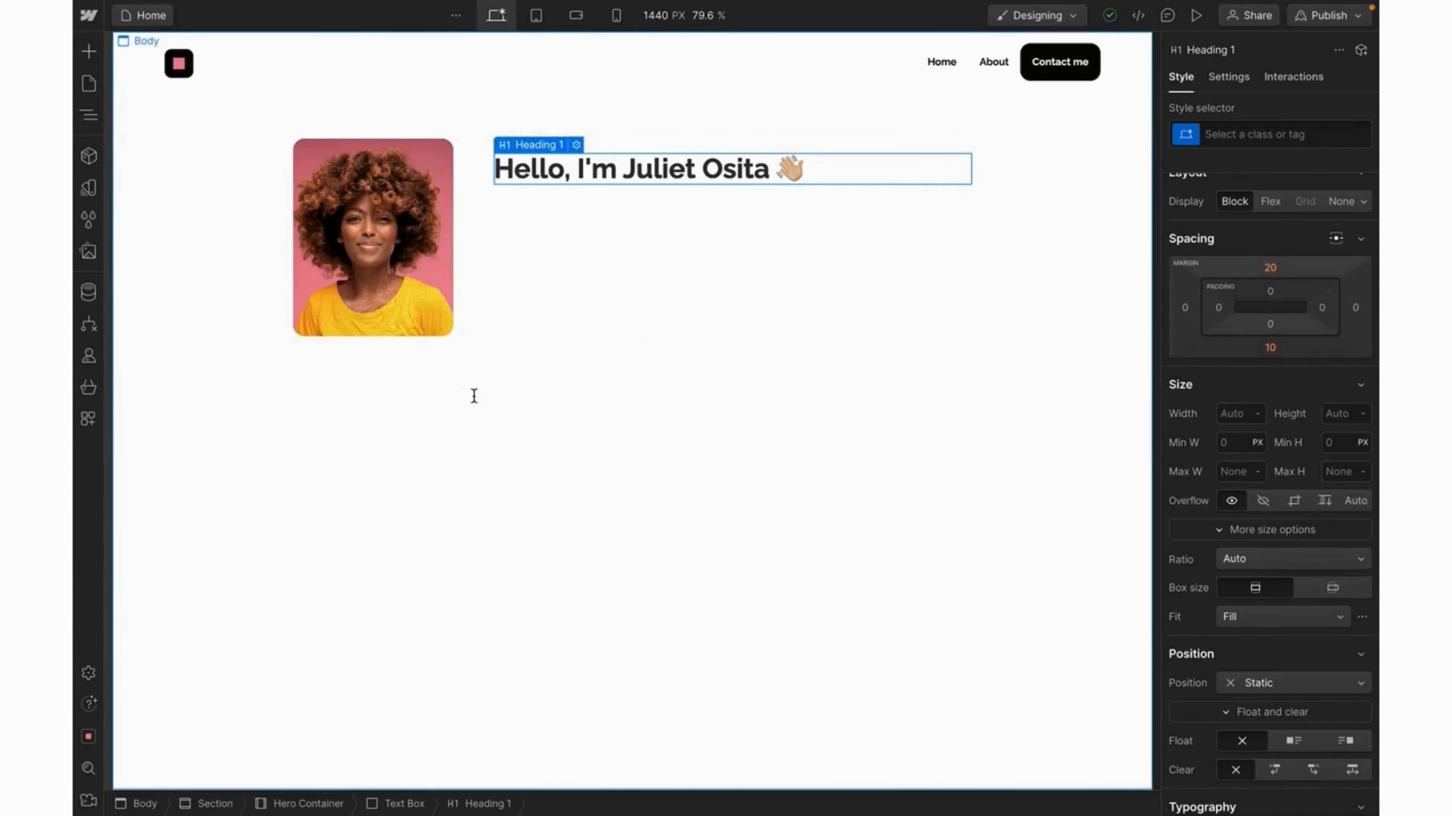
# Style the greeting heading at 32px in Quando with the Primary Color.
pyautogui.scroll(-5, 1289, 453)
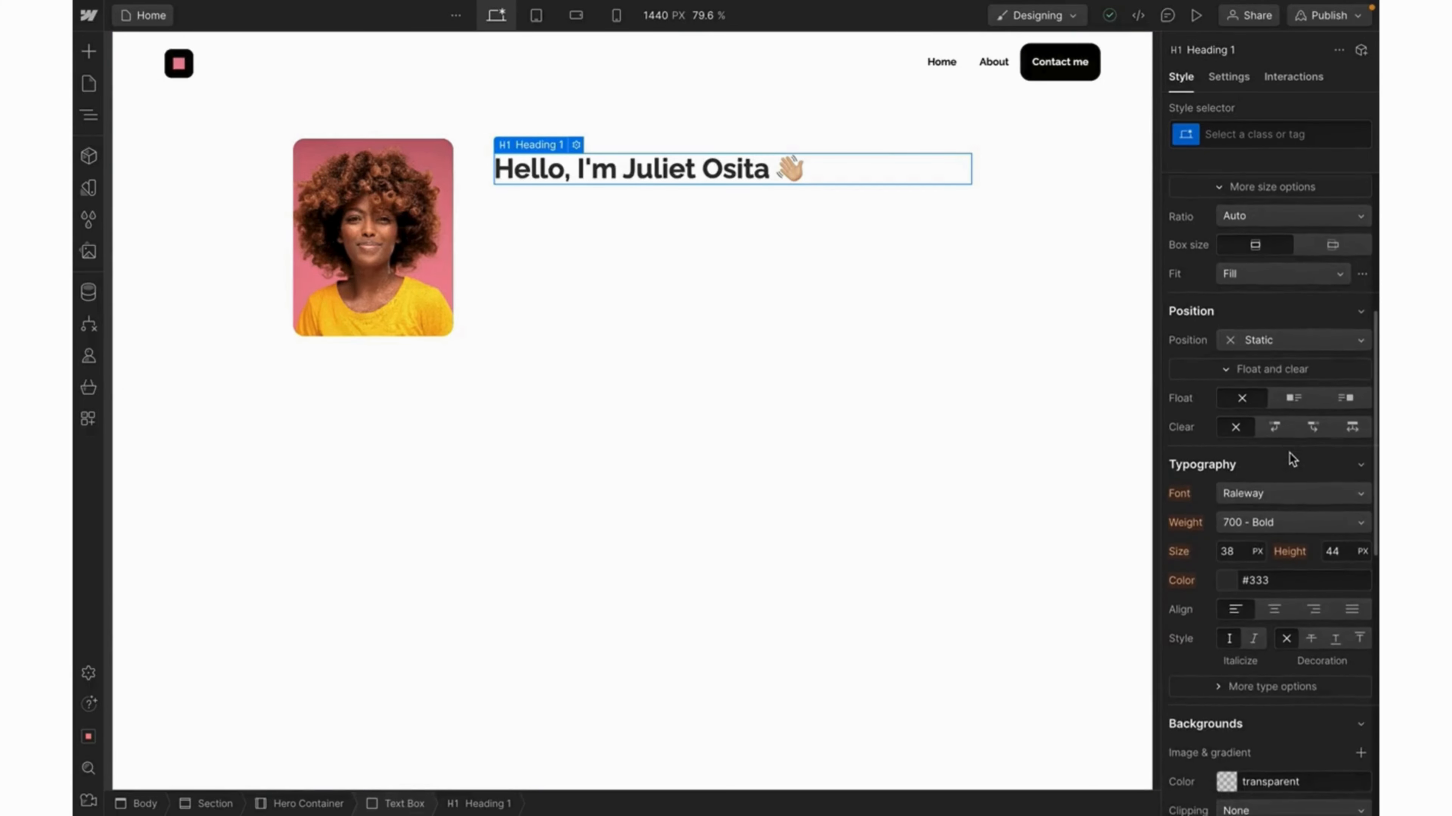
pyautogui.click(1229, 549)
pyautogui.write('32')
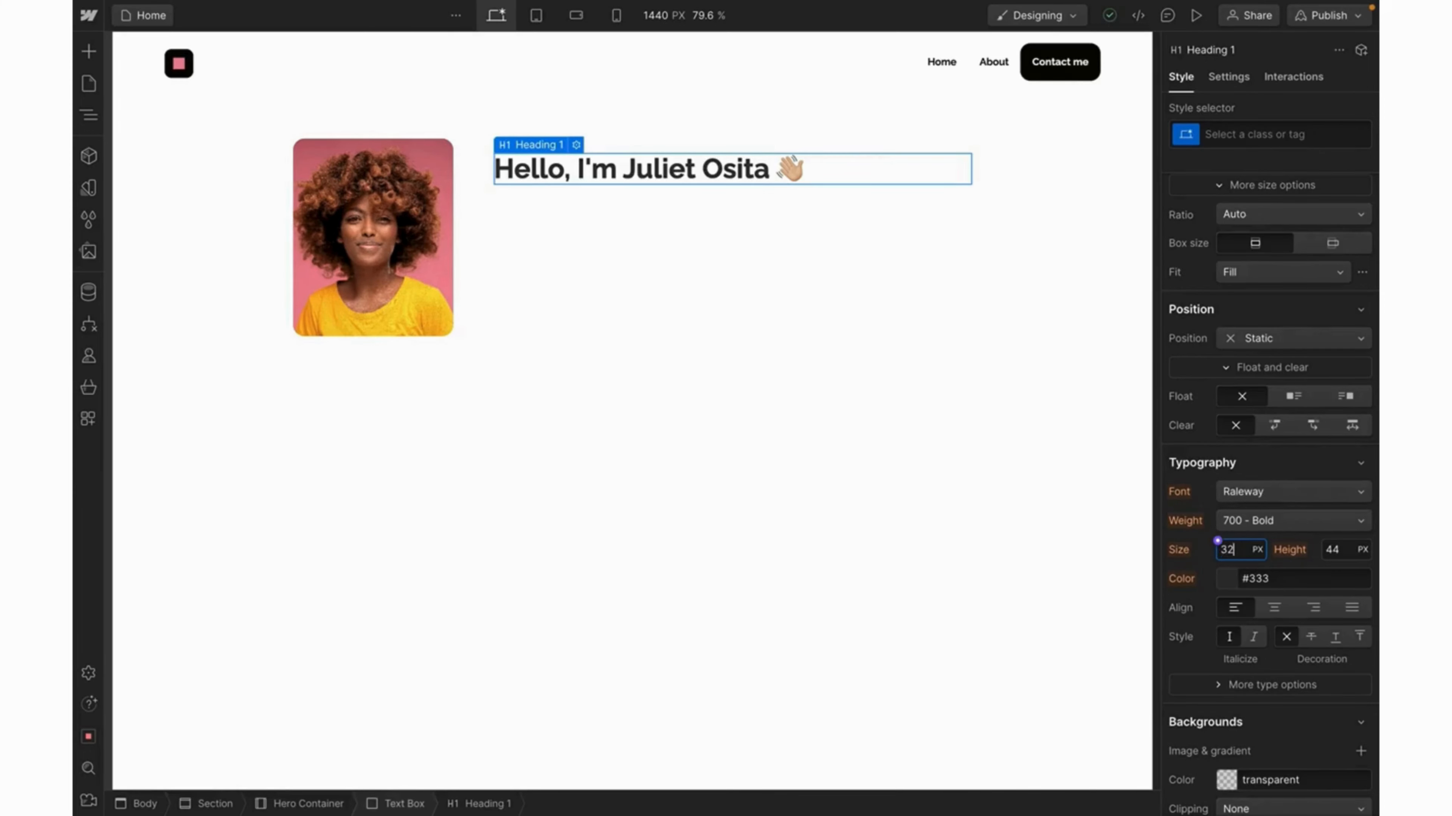
pyautogui.press('Return')
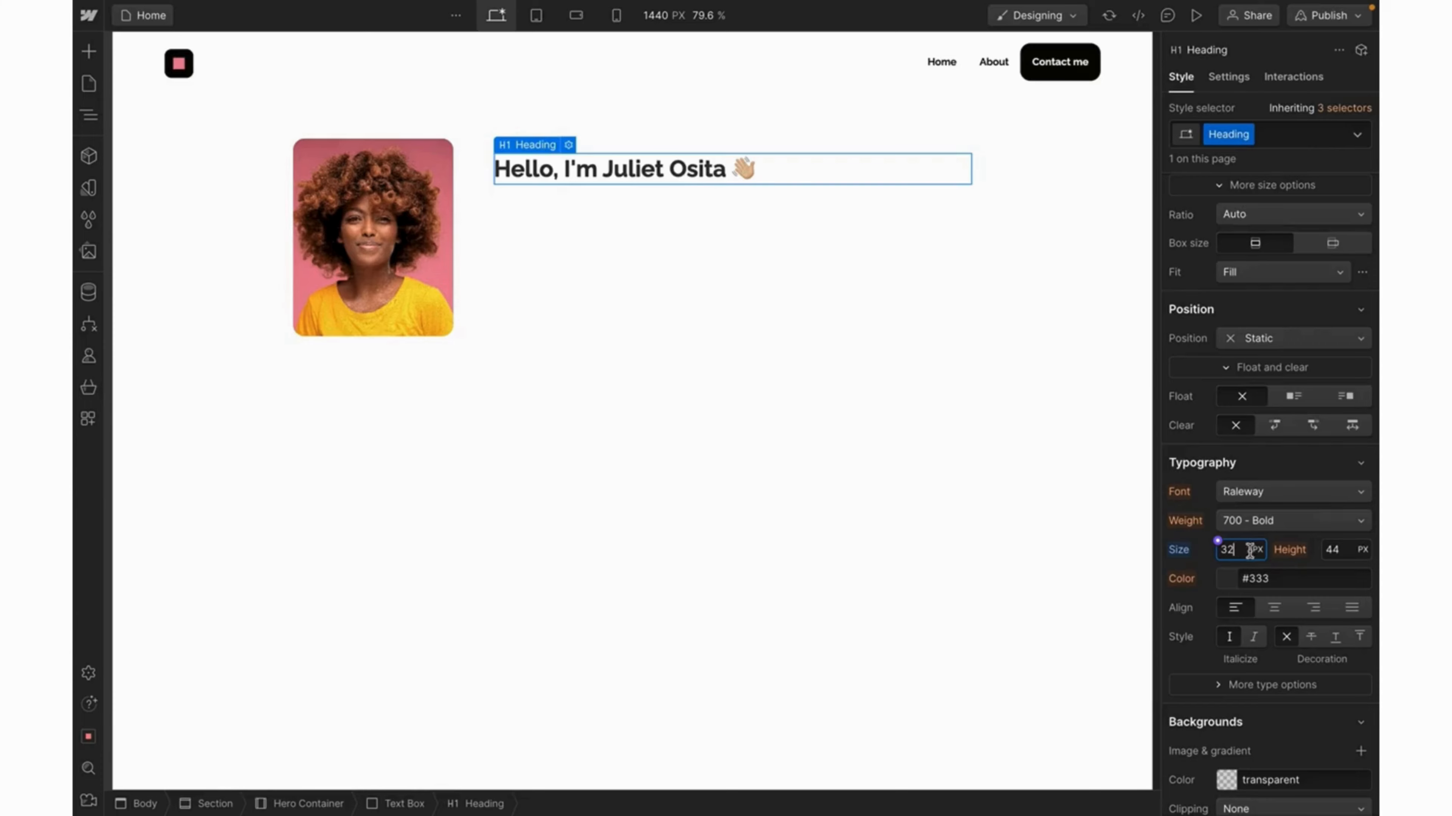
pyautogui.click(1273, 492)
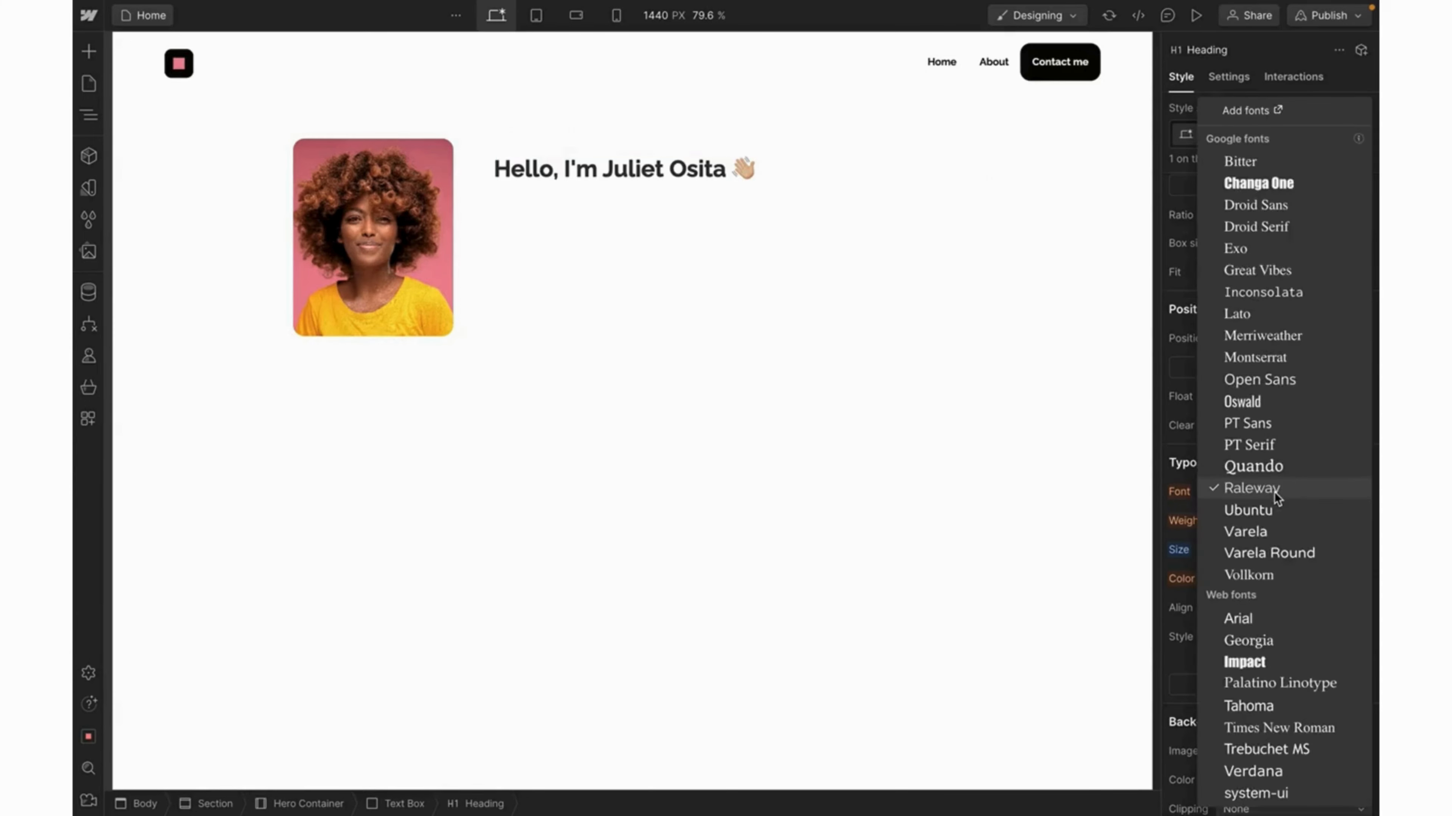
pyautogui.click(1271, 476)
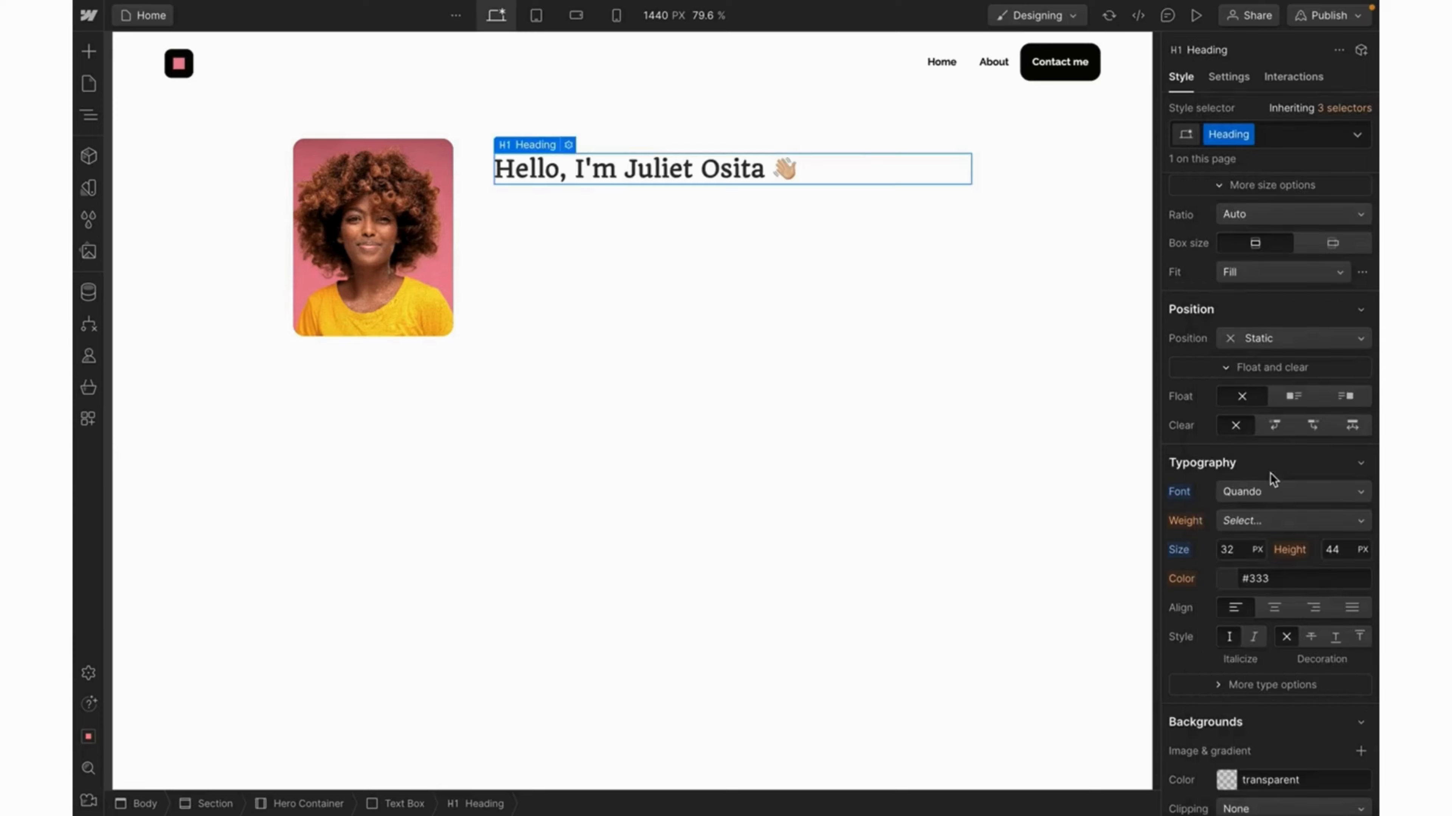
pyautogui.click(1218, 573)
pyautogui.click(1216, 718)
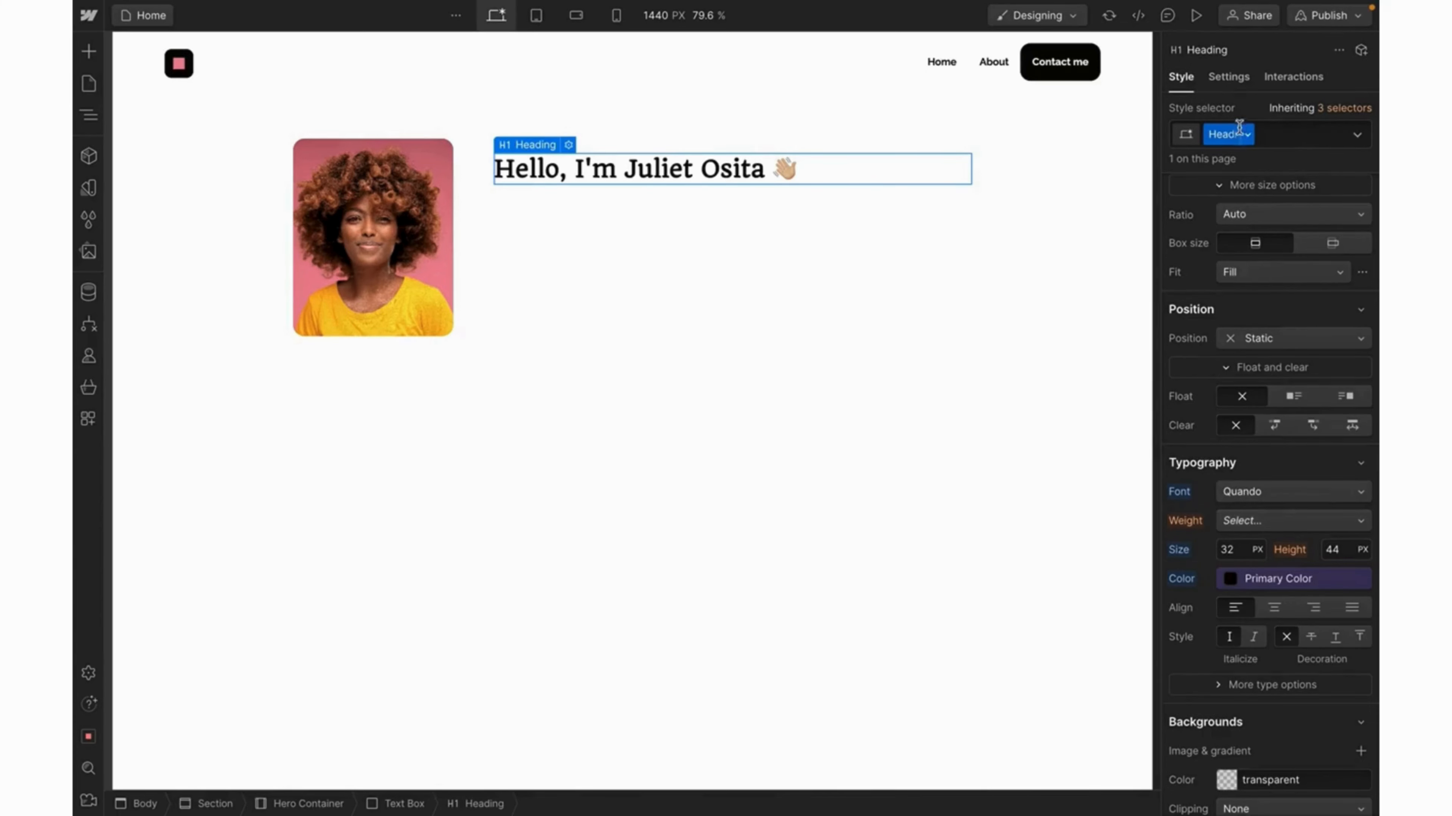
# Swap the heading's own class for the existing Heading_32px class.
pyautogui.click(1247, 137)
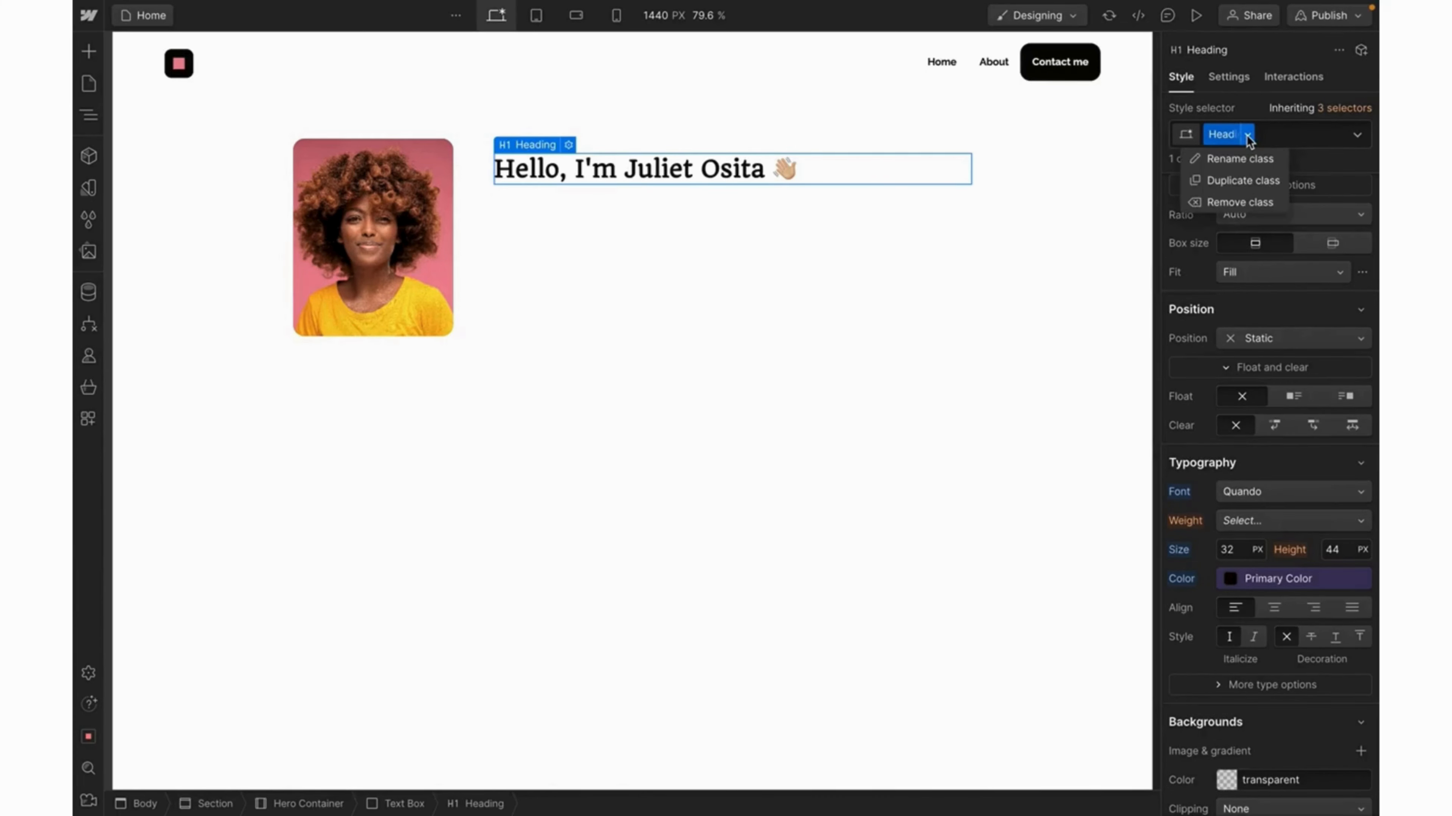
pyautogui.click(1237, 161)
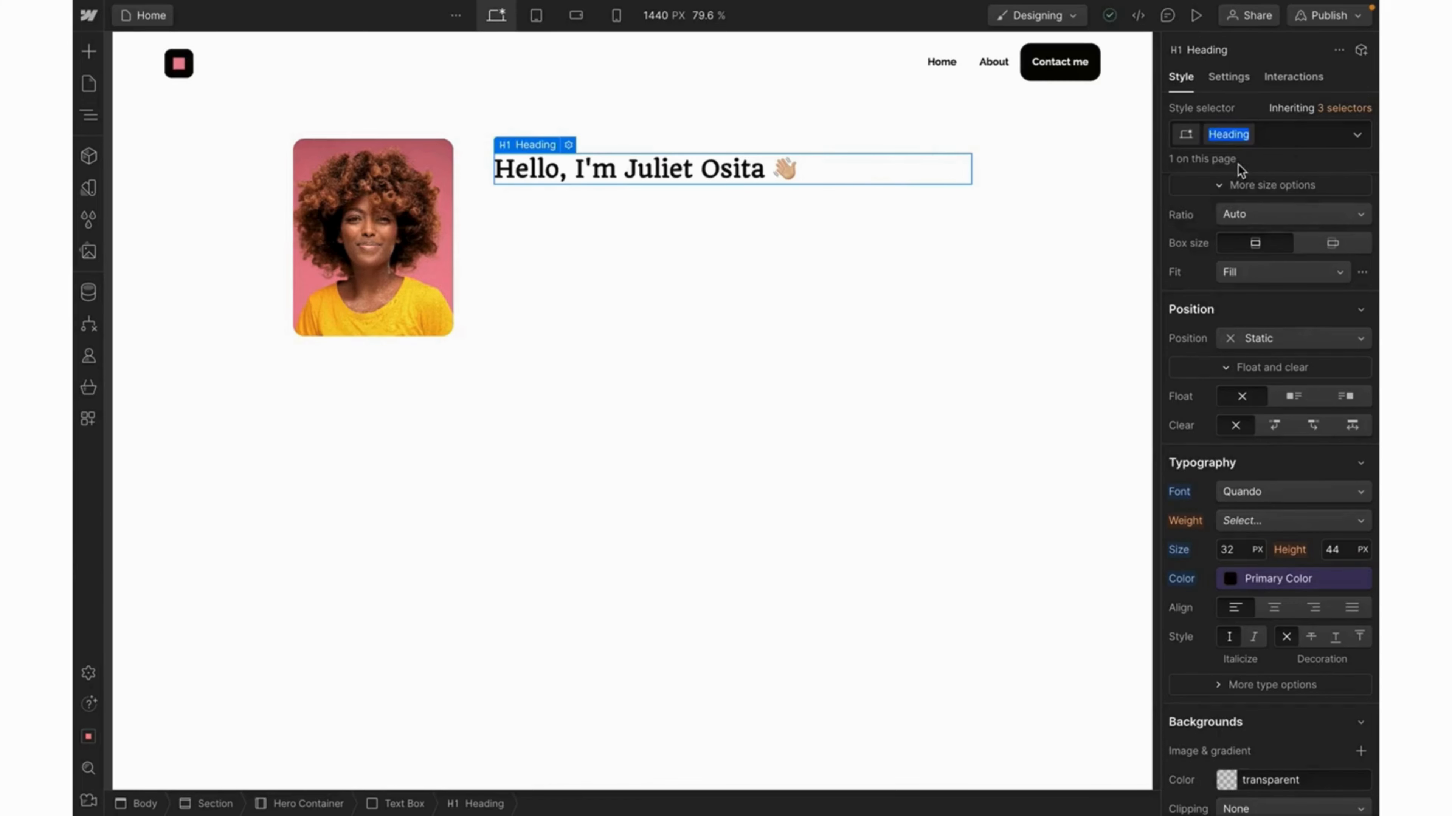
pyautogui.write('Heading_32px')
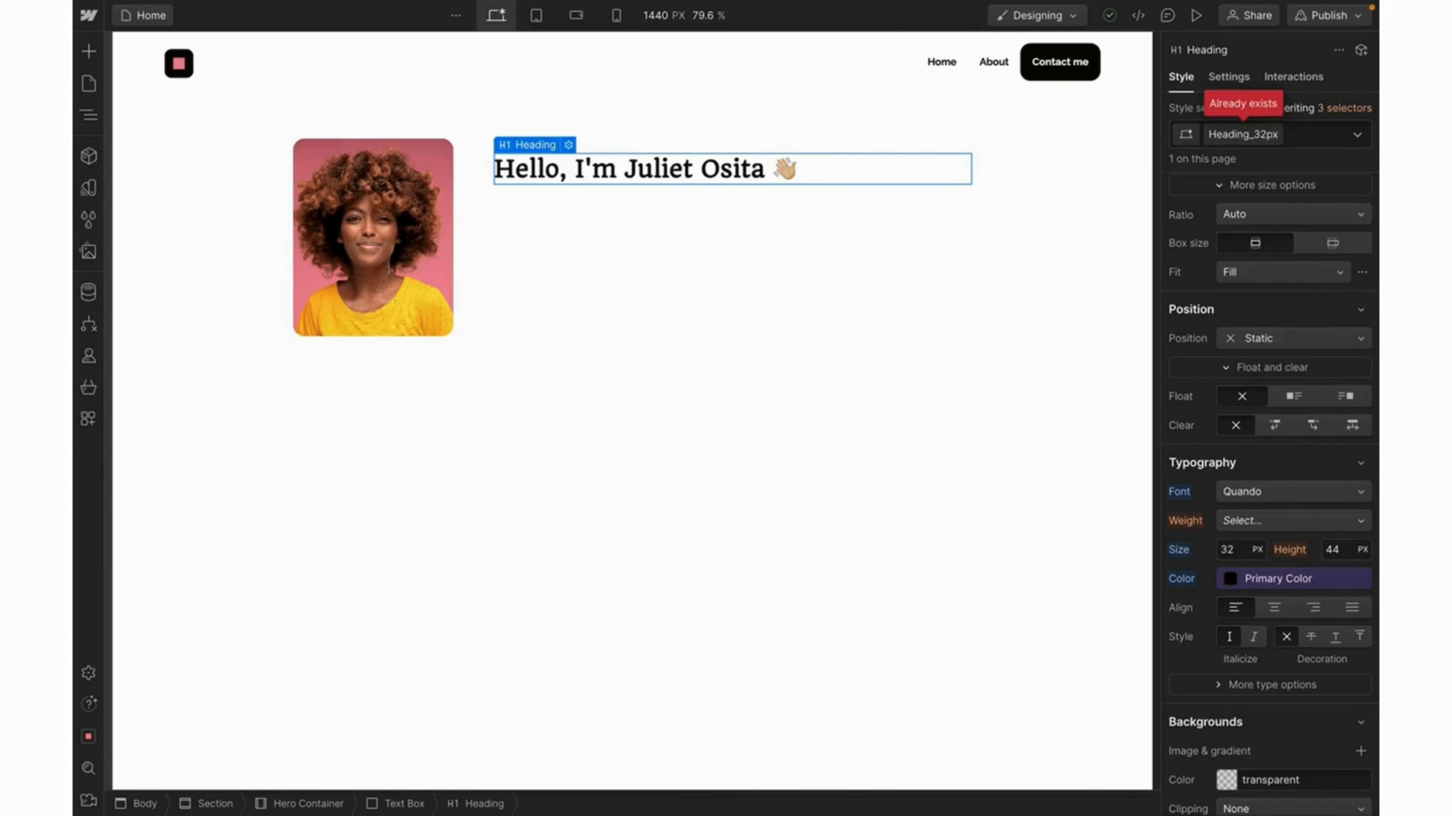
pyautogui.press('Return')
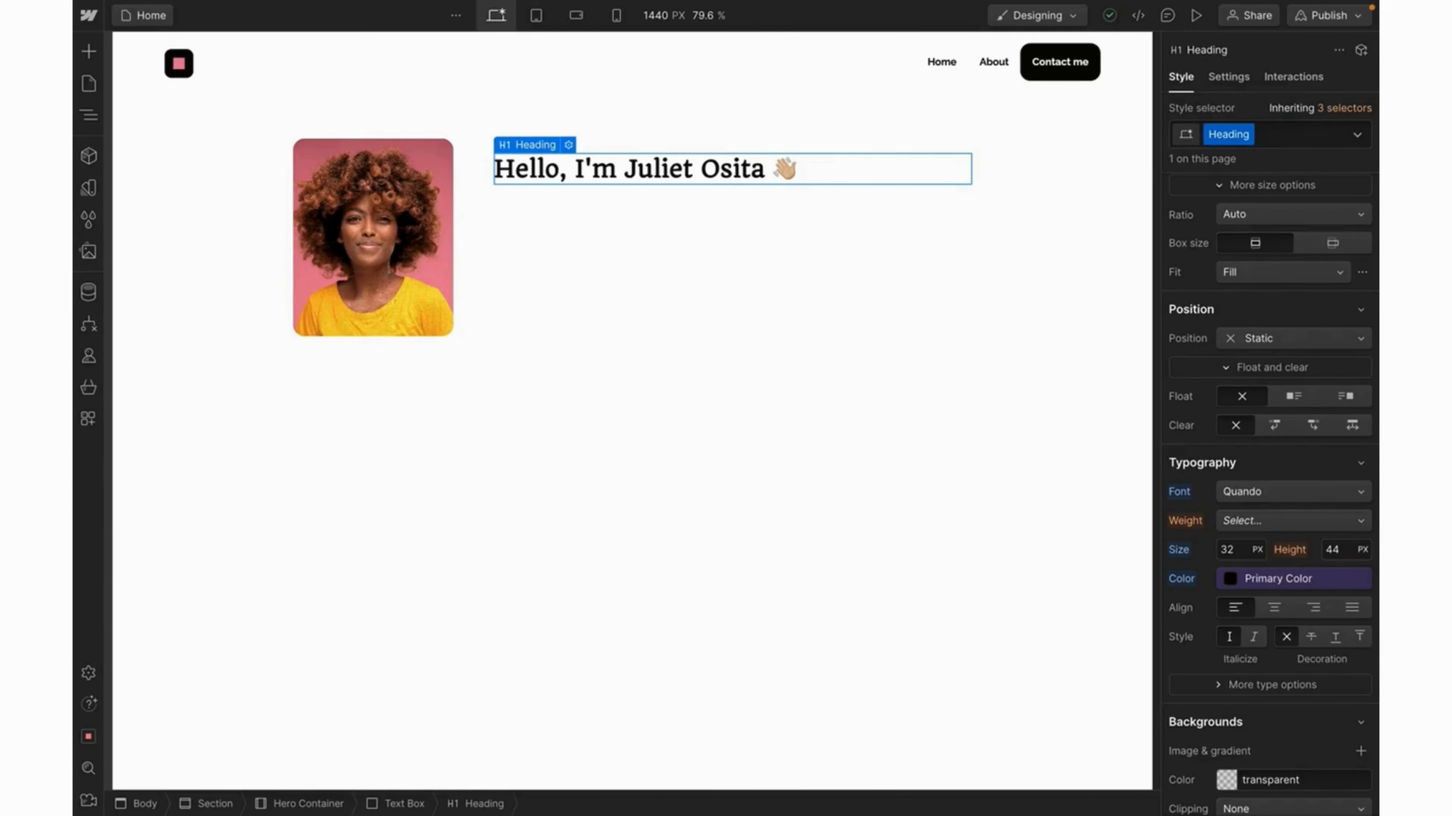
pyautogui.click(1247, 135)
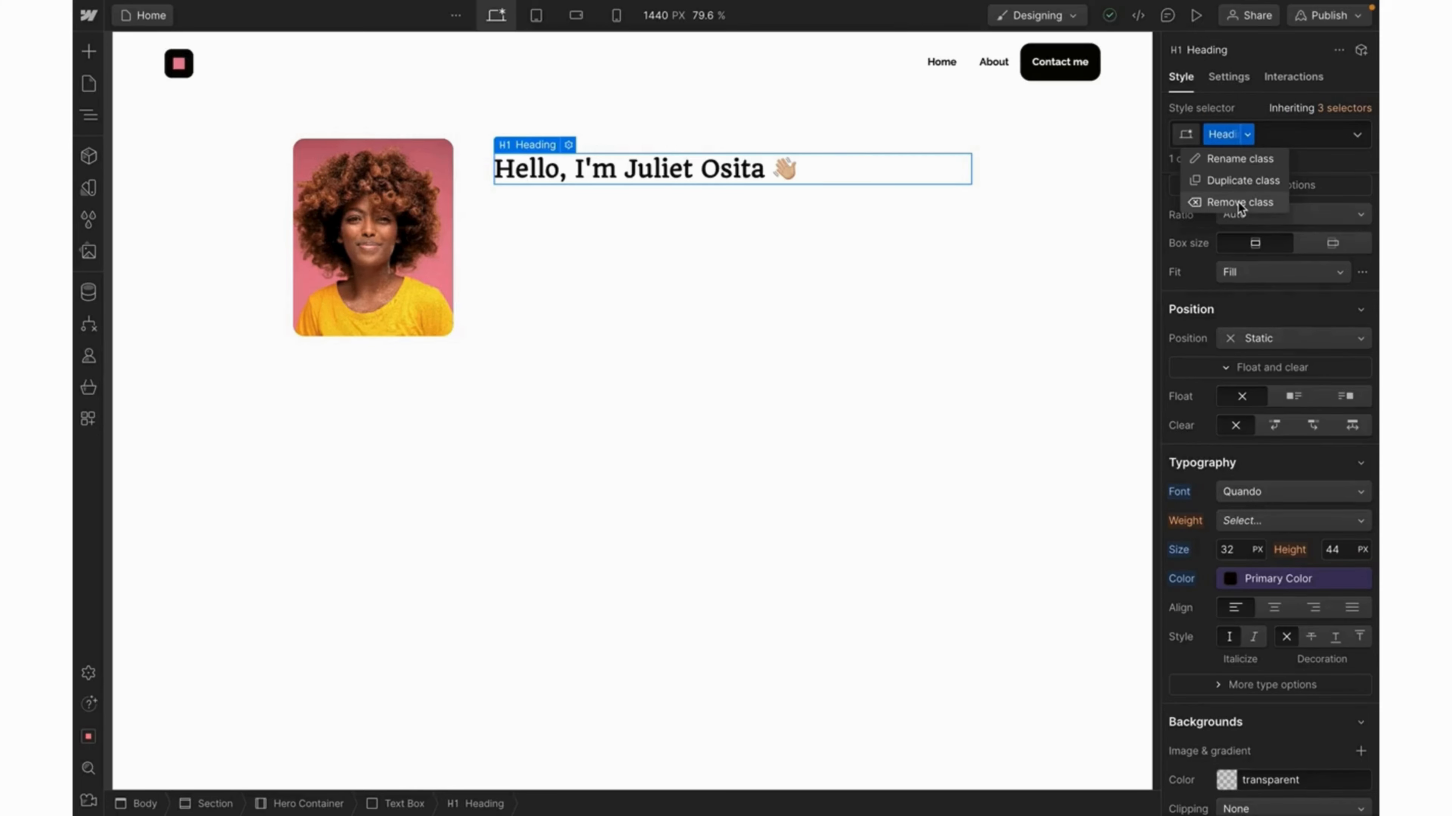
pyautogui.click(1238, 202)
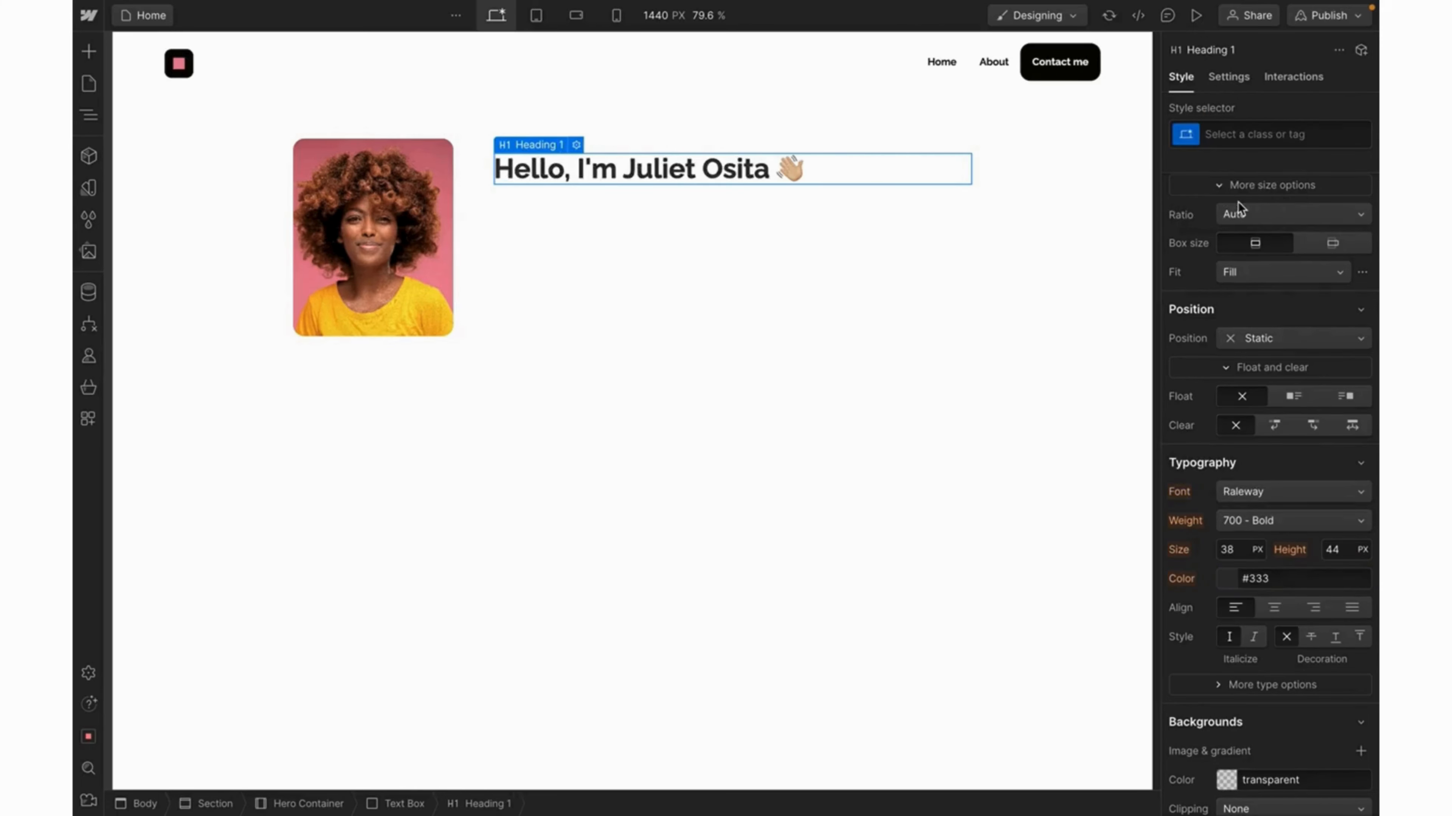
pyautogui.click(1231, 132)
pyautogui.write('Heading')
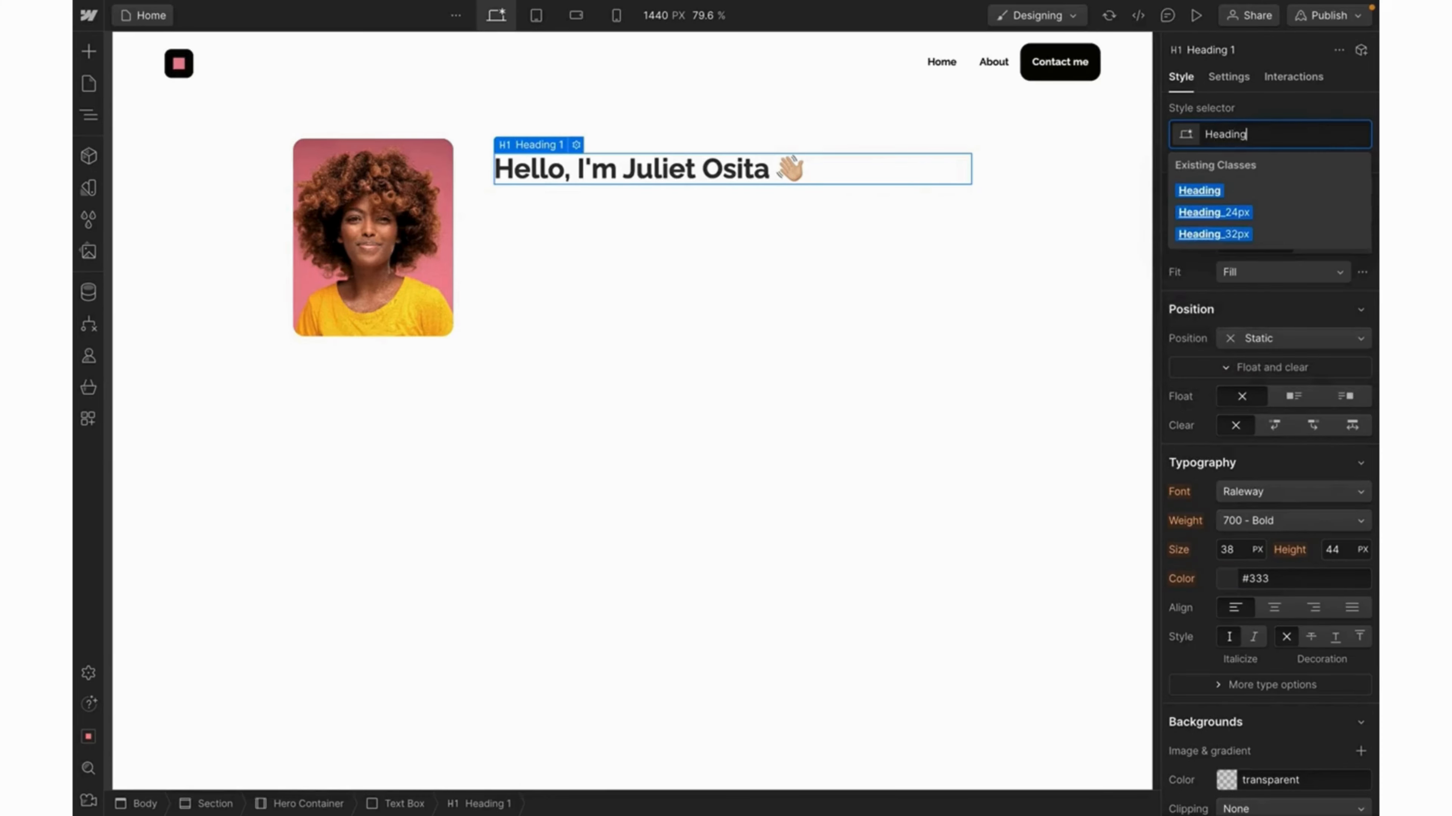
pyautogui.click(1217, 232)
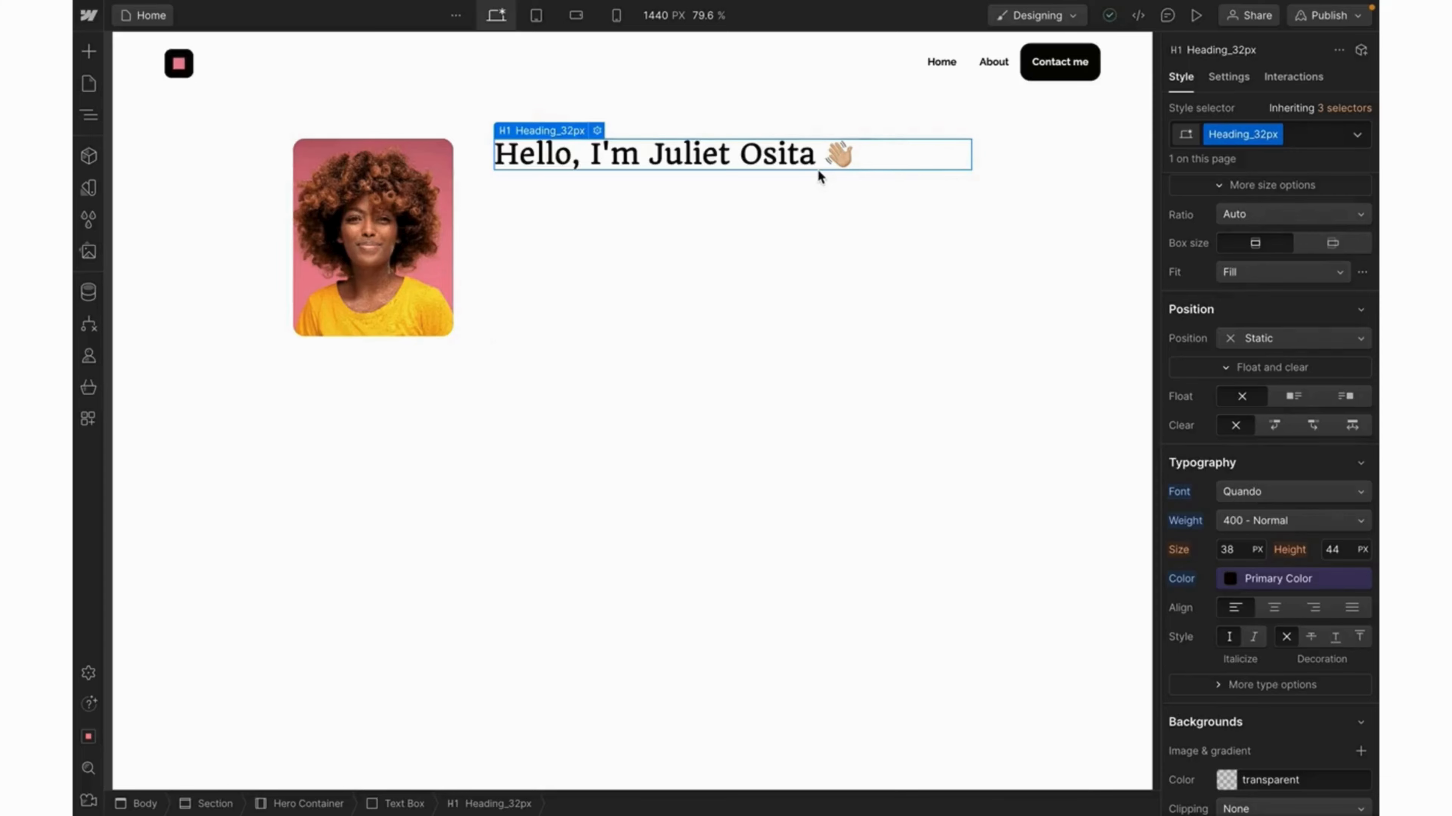
# Add an H2 heading under the greeting in the Text Box with the Heading_24px class.
pyautogui.click(666, 199)
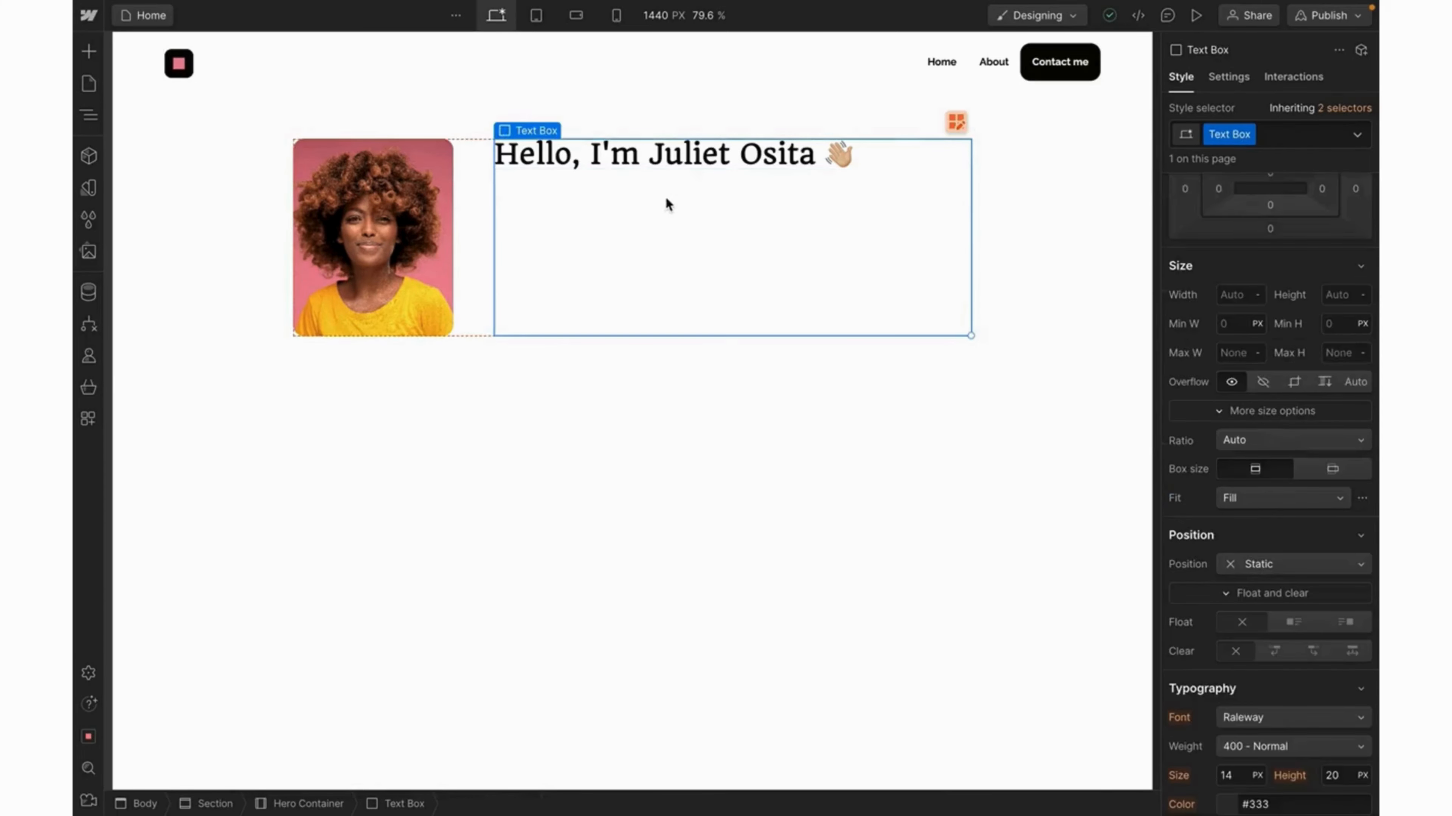
pyautogui.press('super+e')
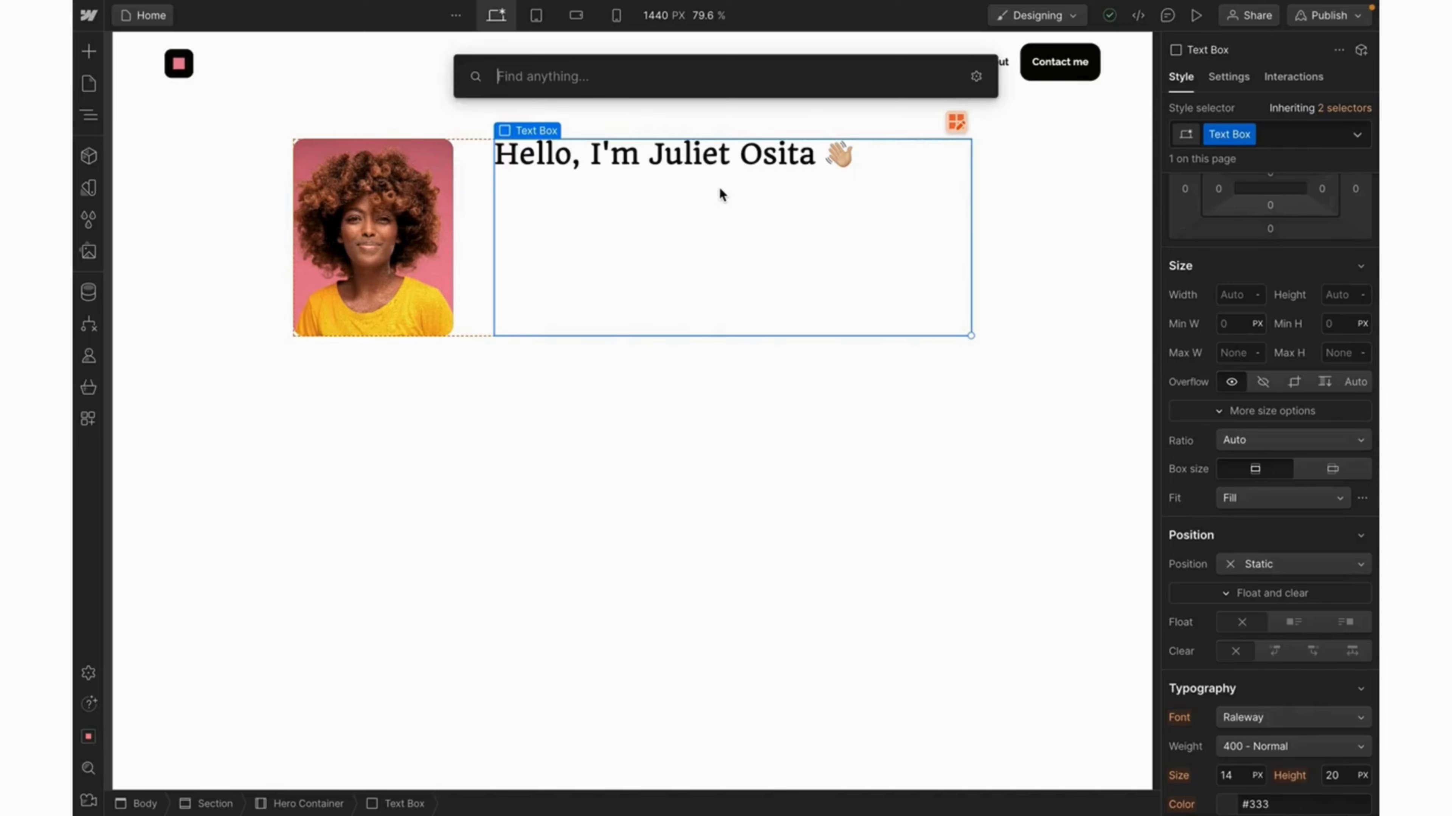
pyautogui.write('headi')
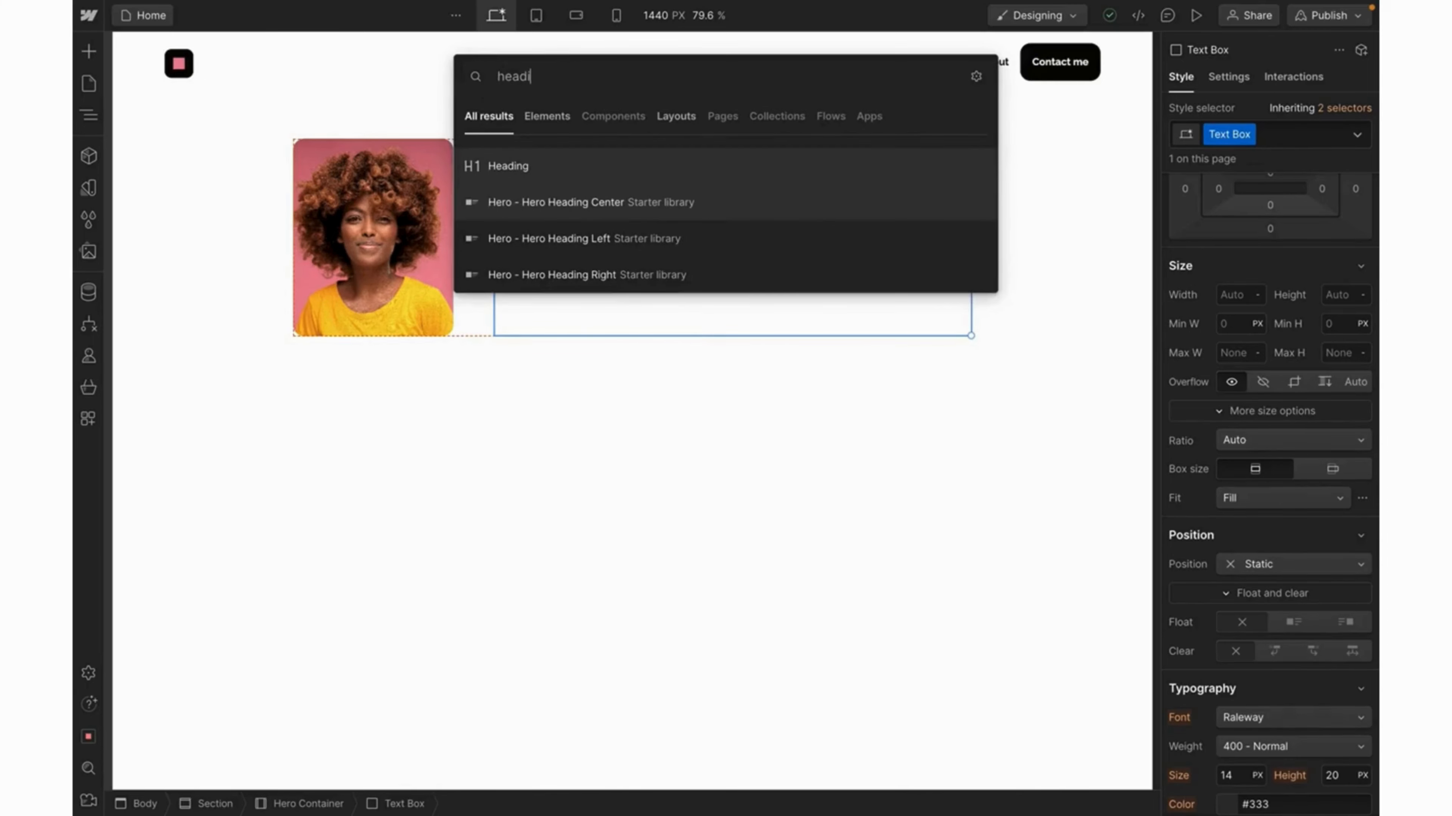
pyautogui.click(537, 169)
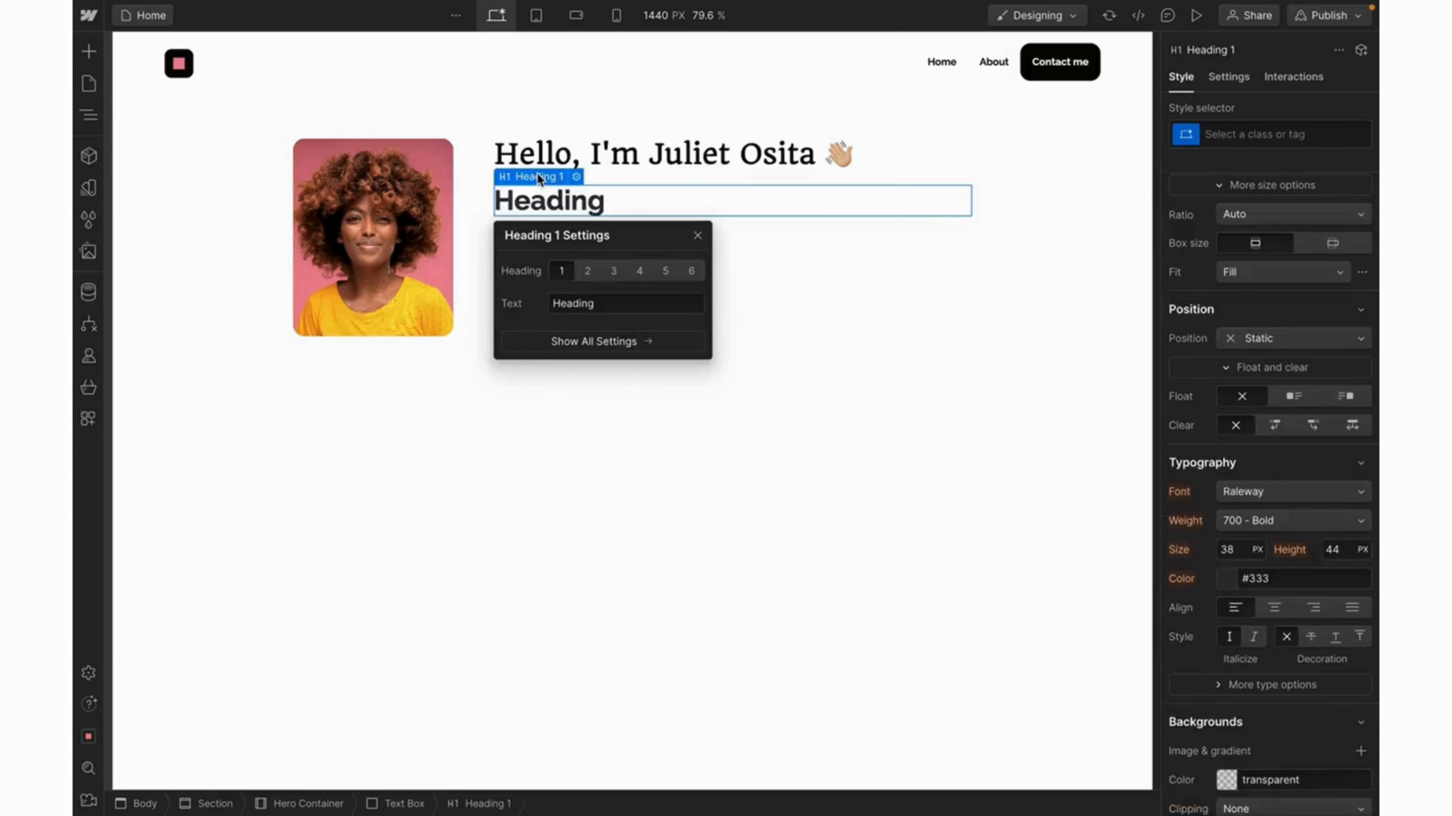
pyautogui.click(589, 272)
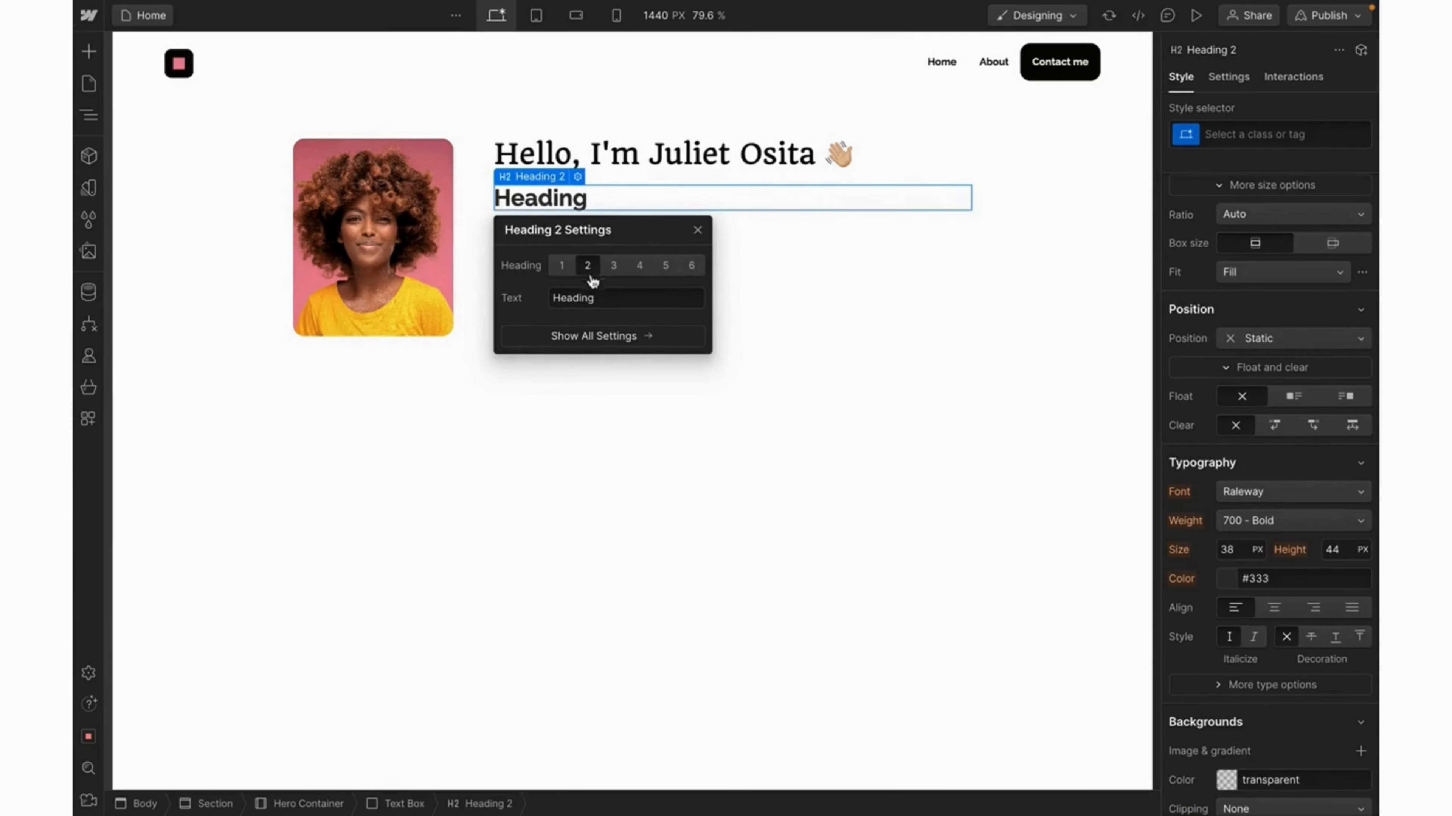
pyautogui.click(697, 231)
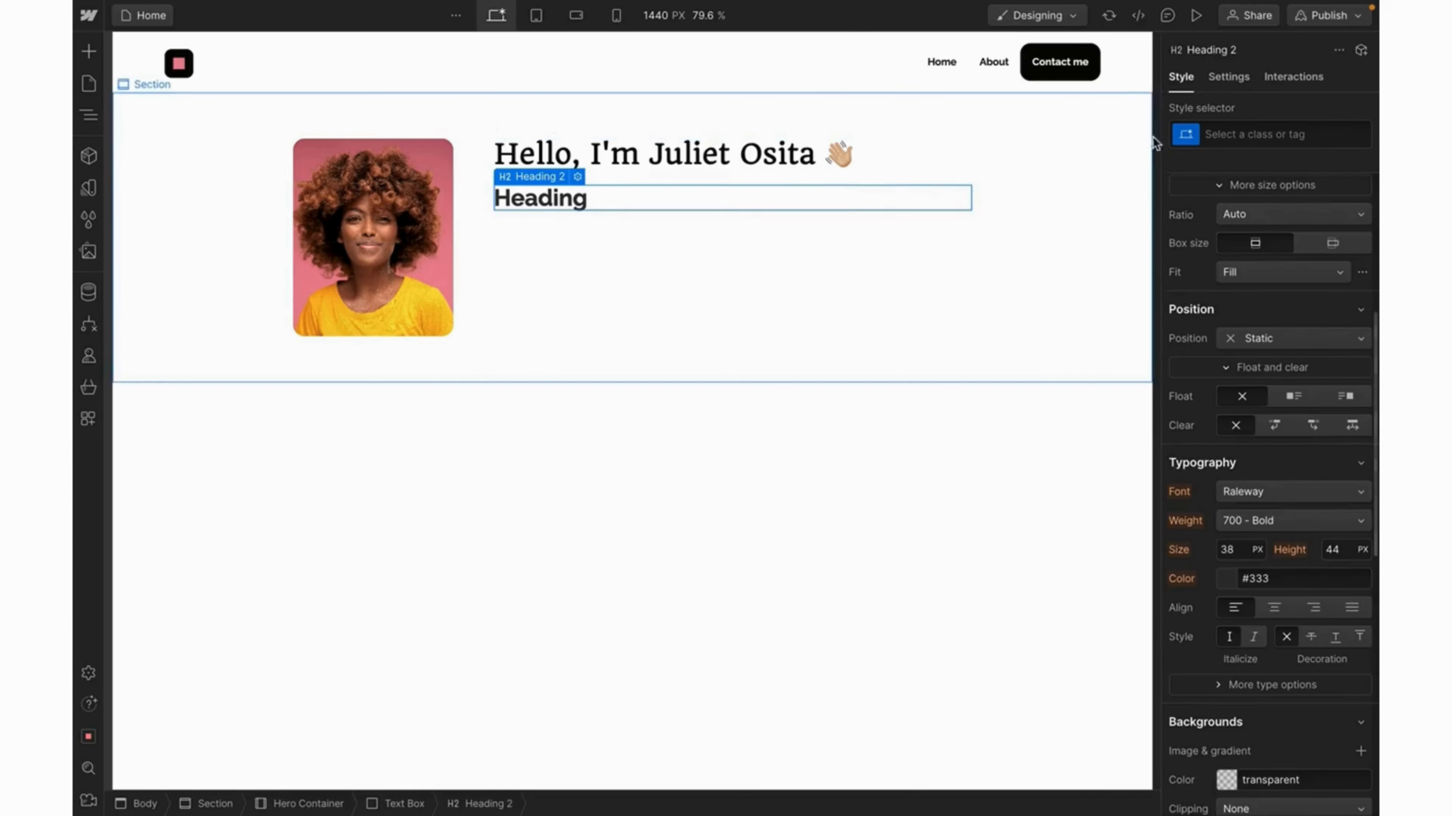
pyautogui.click(1226, 134)
pyautogui.write('he')
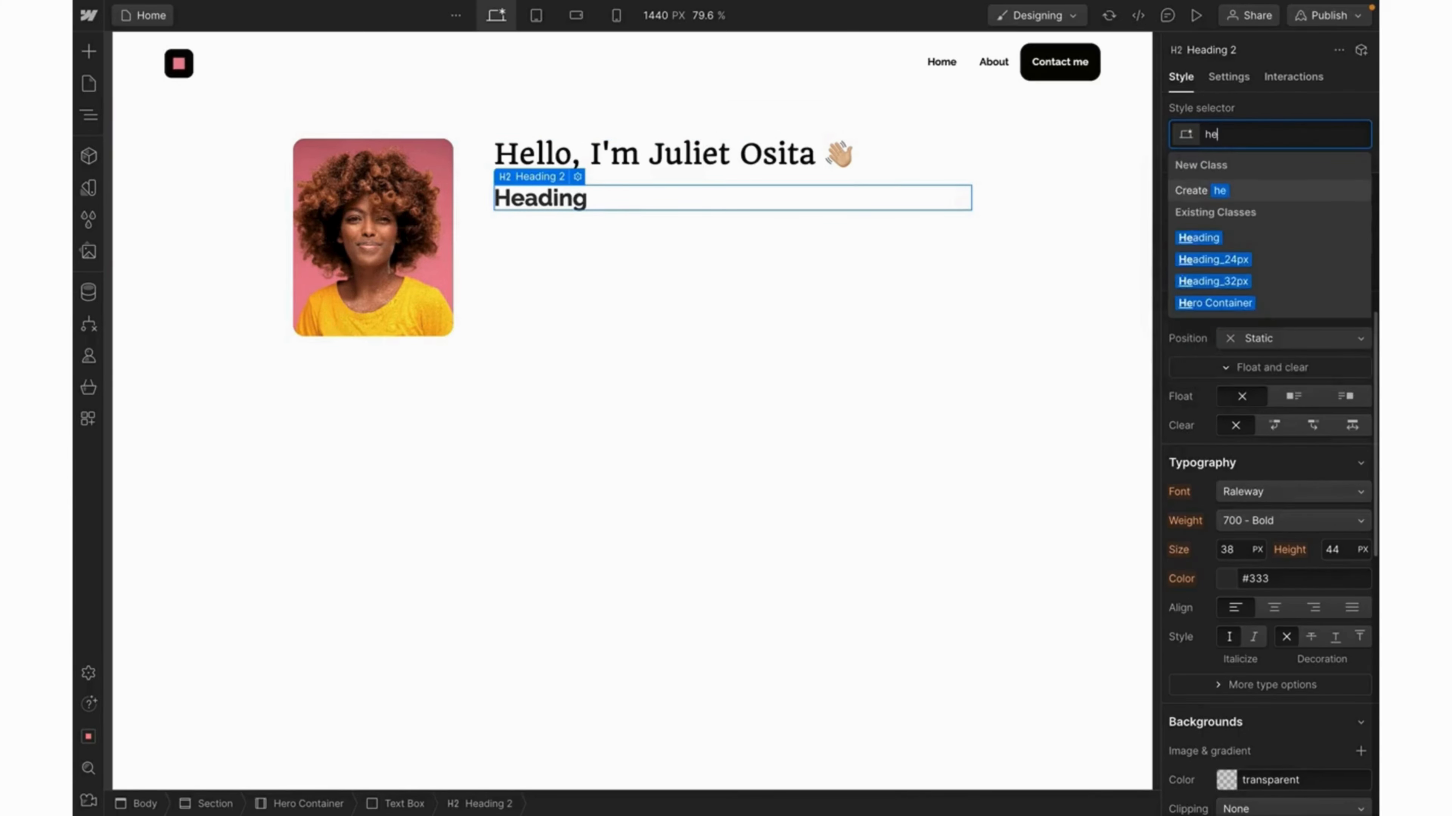
pyautogui.write('ading')
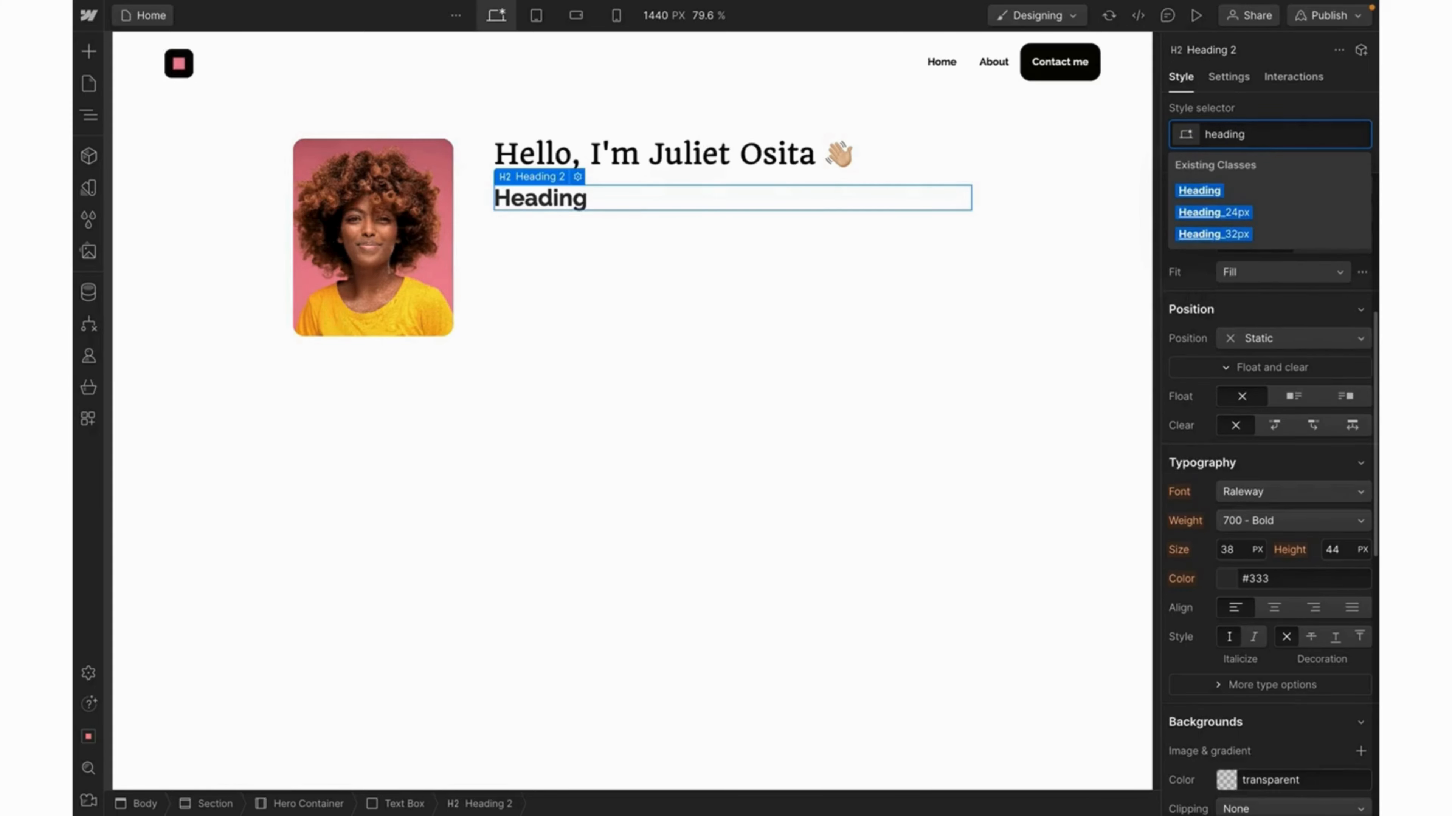
pyautogui.click(1197, 213)
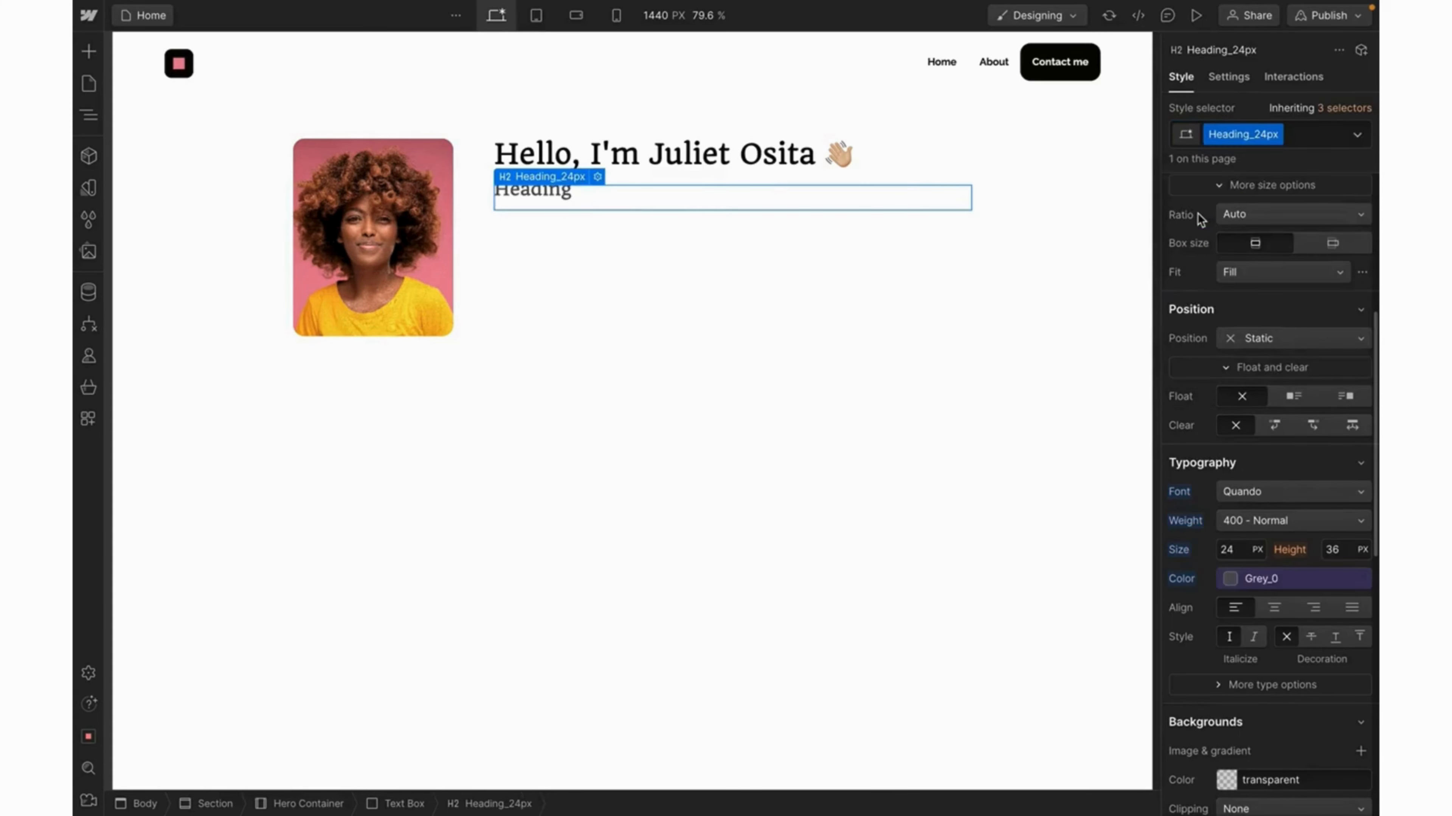
# Change the subheading text to 'Your super-friendly buddy'.
pyautogui.doubleClick(545, 198)
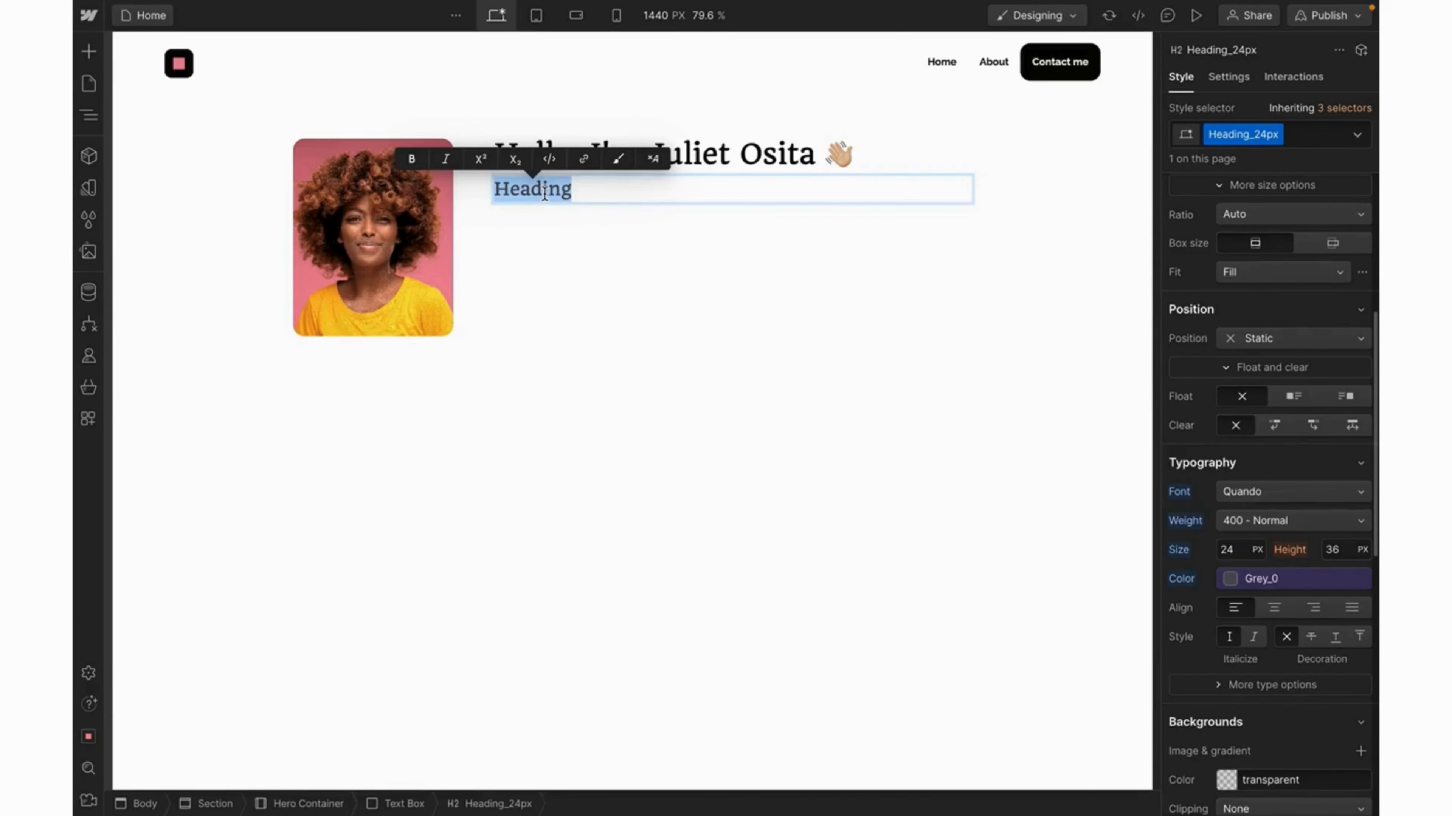
pyautogui.write('You')
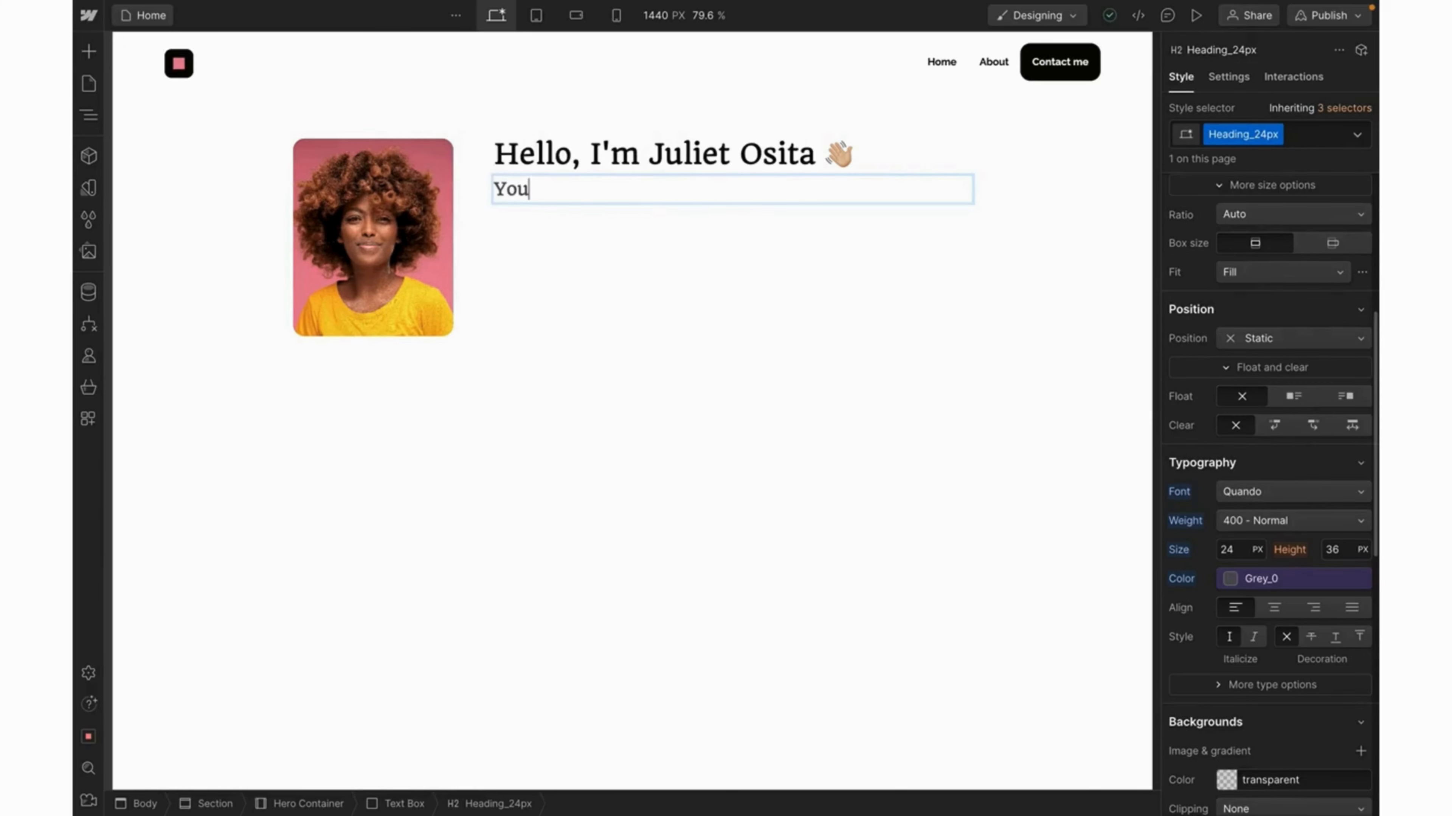
pyautogui.write('r Su')
pyautogui.press('BackSpace')
pyautogui.press('BackSpace')
pyautogui.write('super-friendly ')
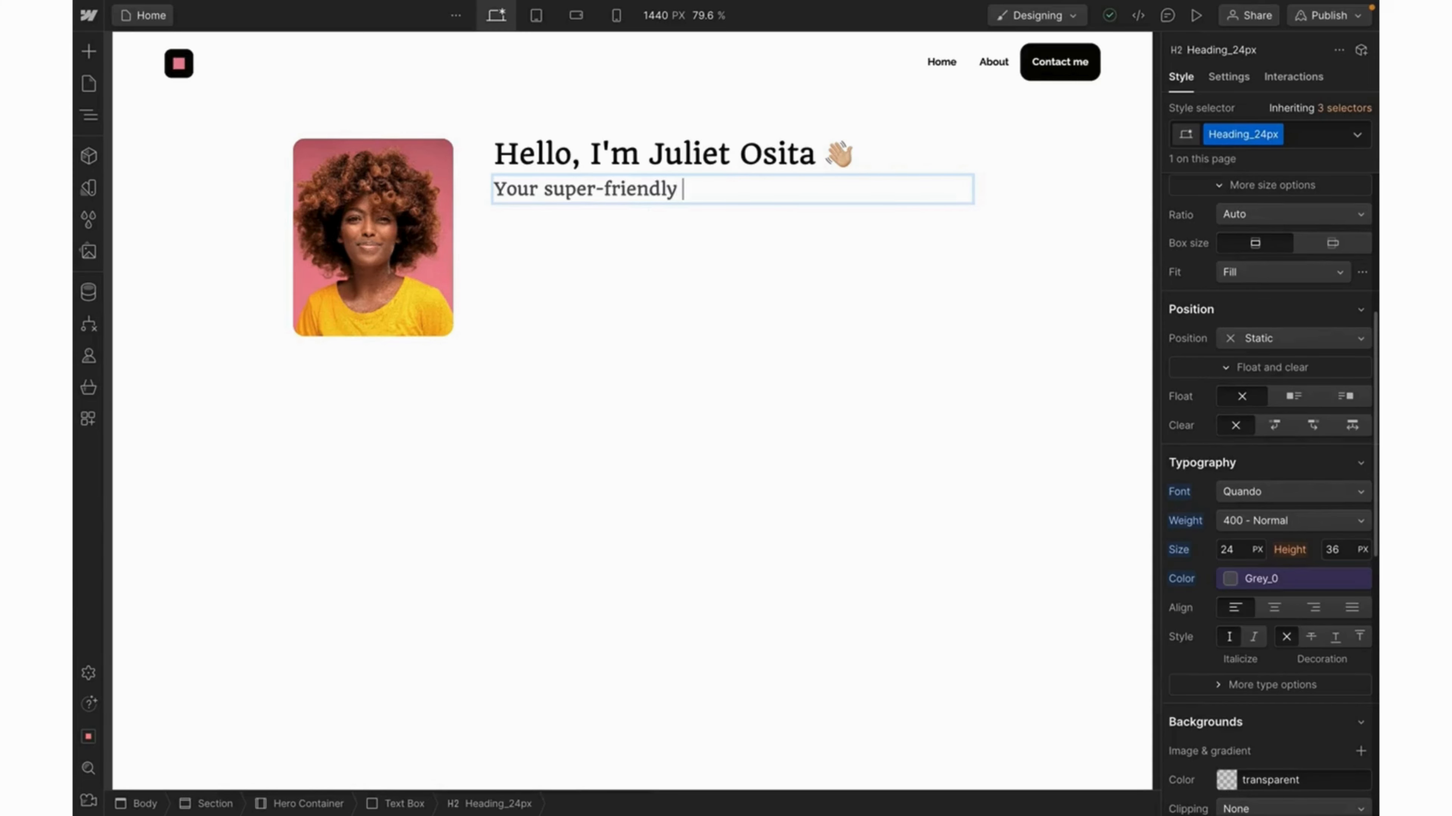
pyautogui.write('buddy')
pyautogui.press('Escape')
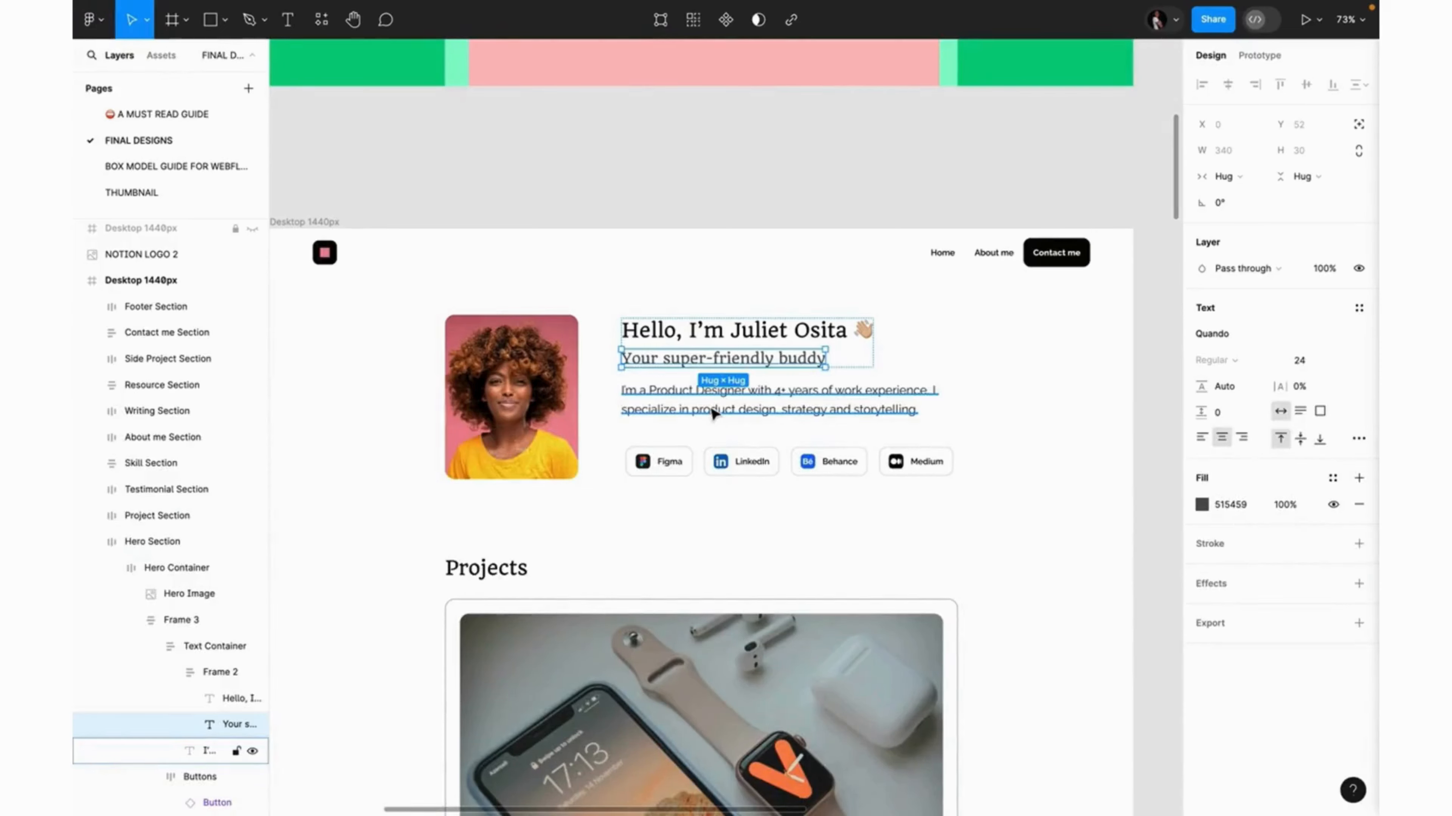
pyautogui.doubleClick(711, 408)
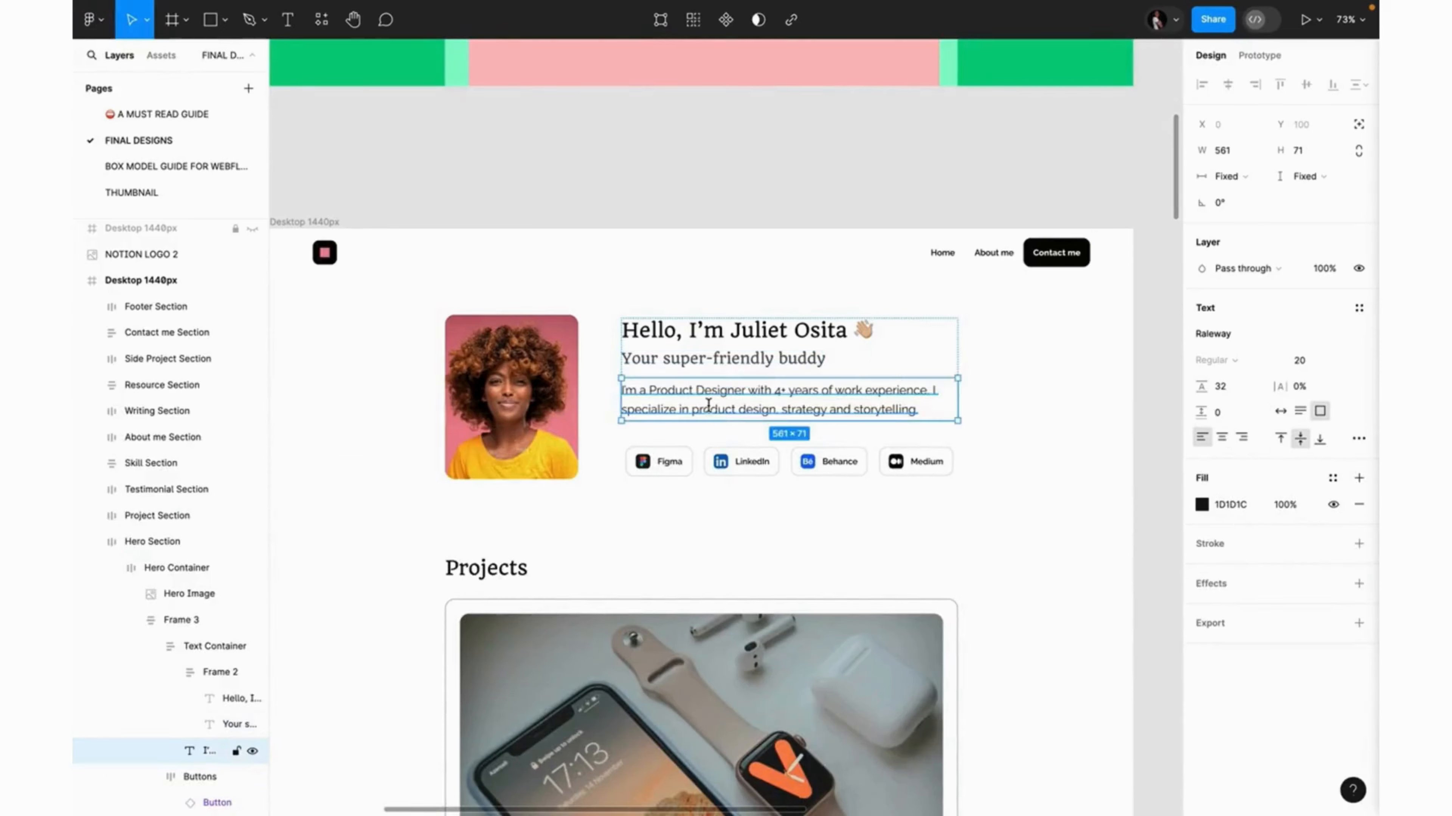
# Select the full bio paragraph text in the Figma mockup for copying.
pyautogui.click(992, 412)
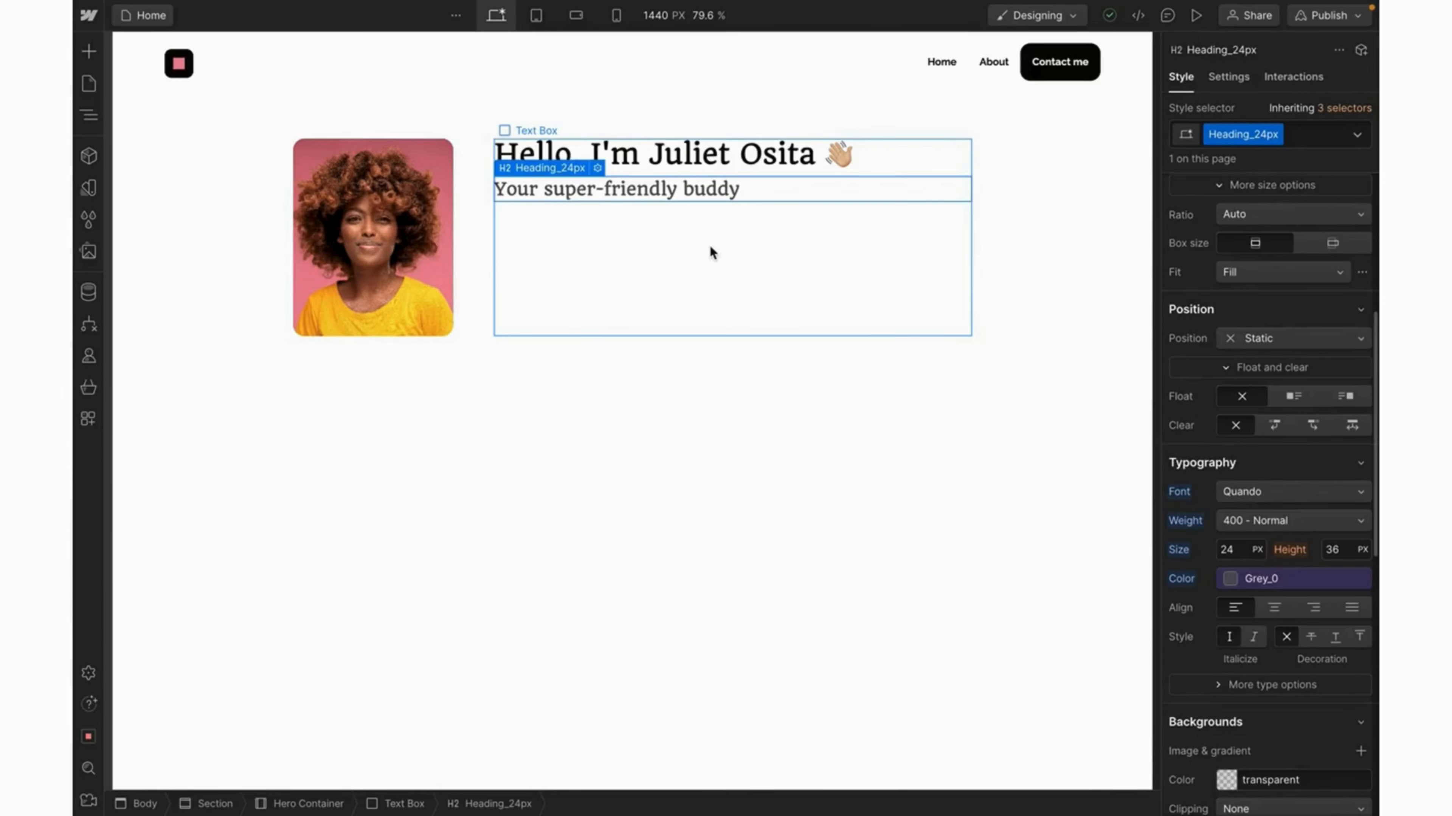
# Add a paragraph to the Text Box and paste the copied bio text into it.
pyautogui.click(710, 246)
pyautogui.hotkey('ctrl', 'k')
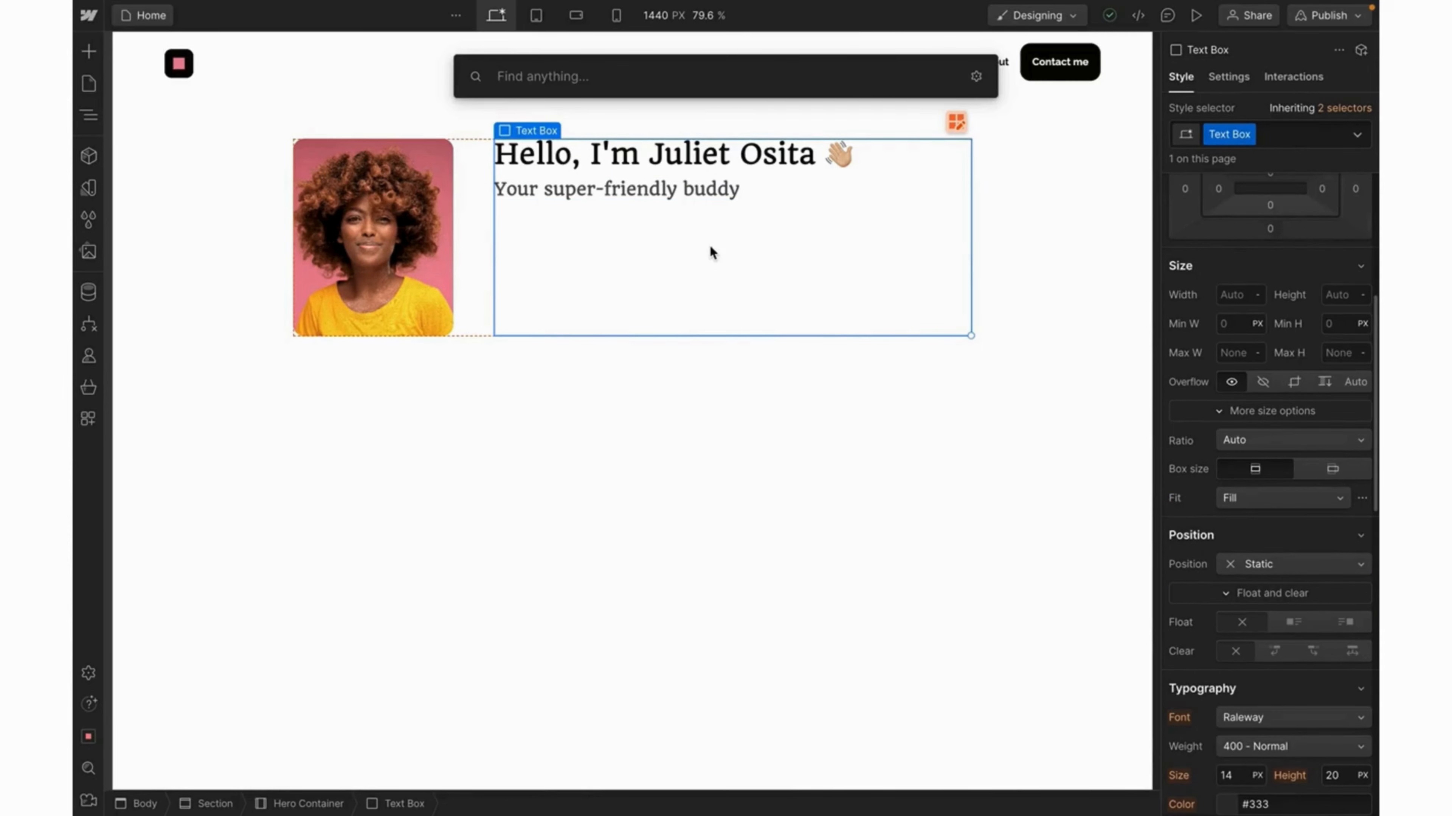
pyautogui.write('para')
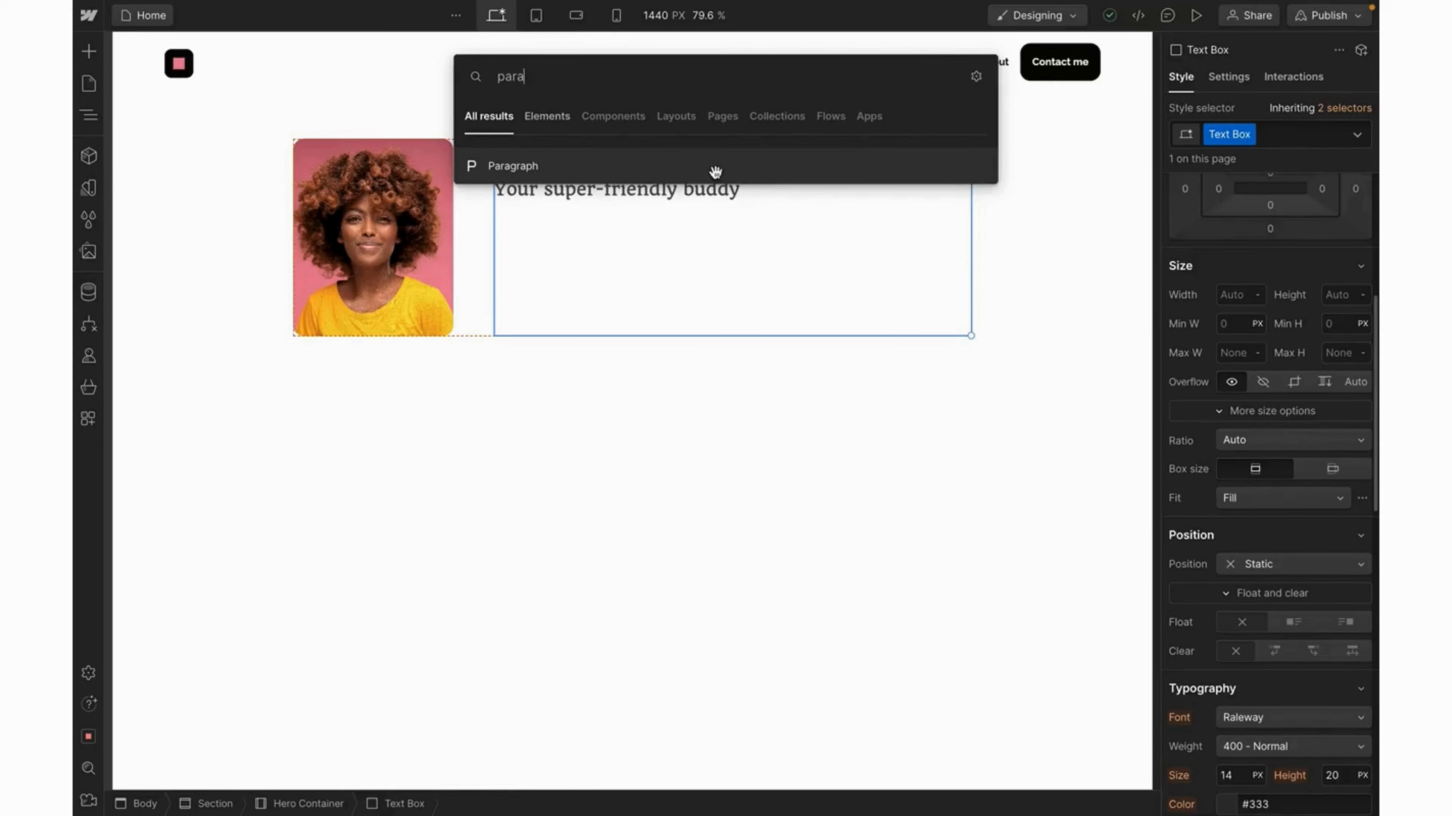
pyautogui.click(715, 172)
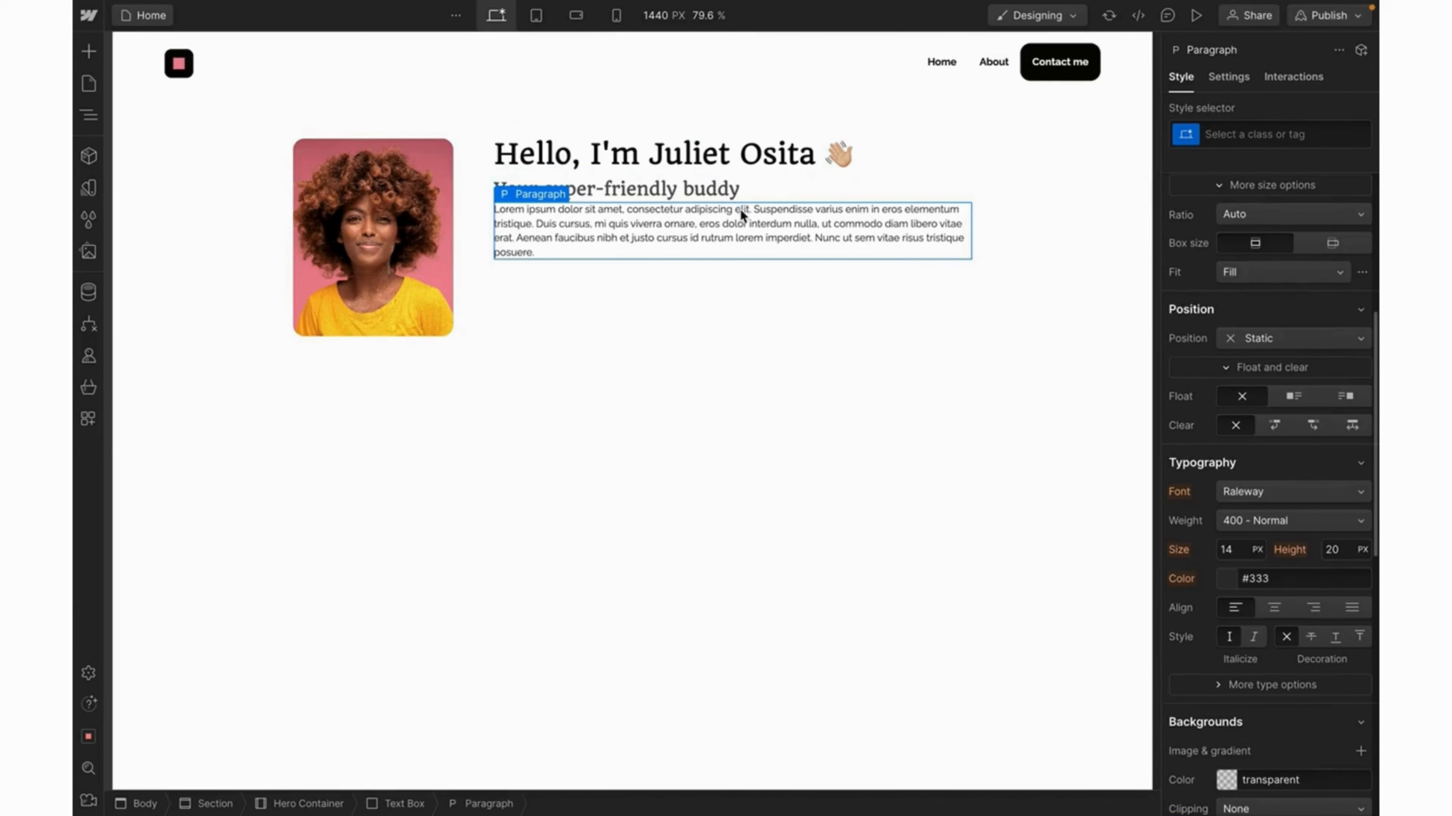
pyautogui.tripleClick(746, 225)
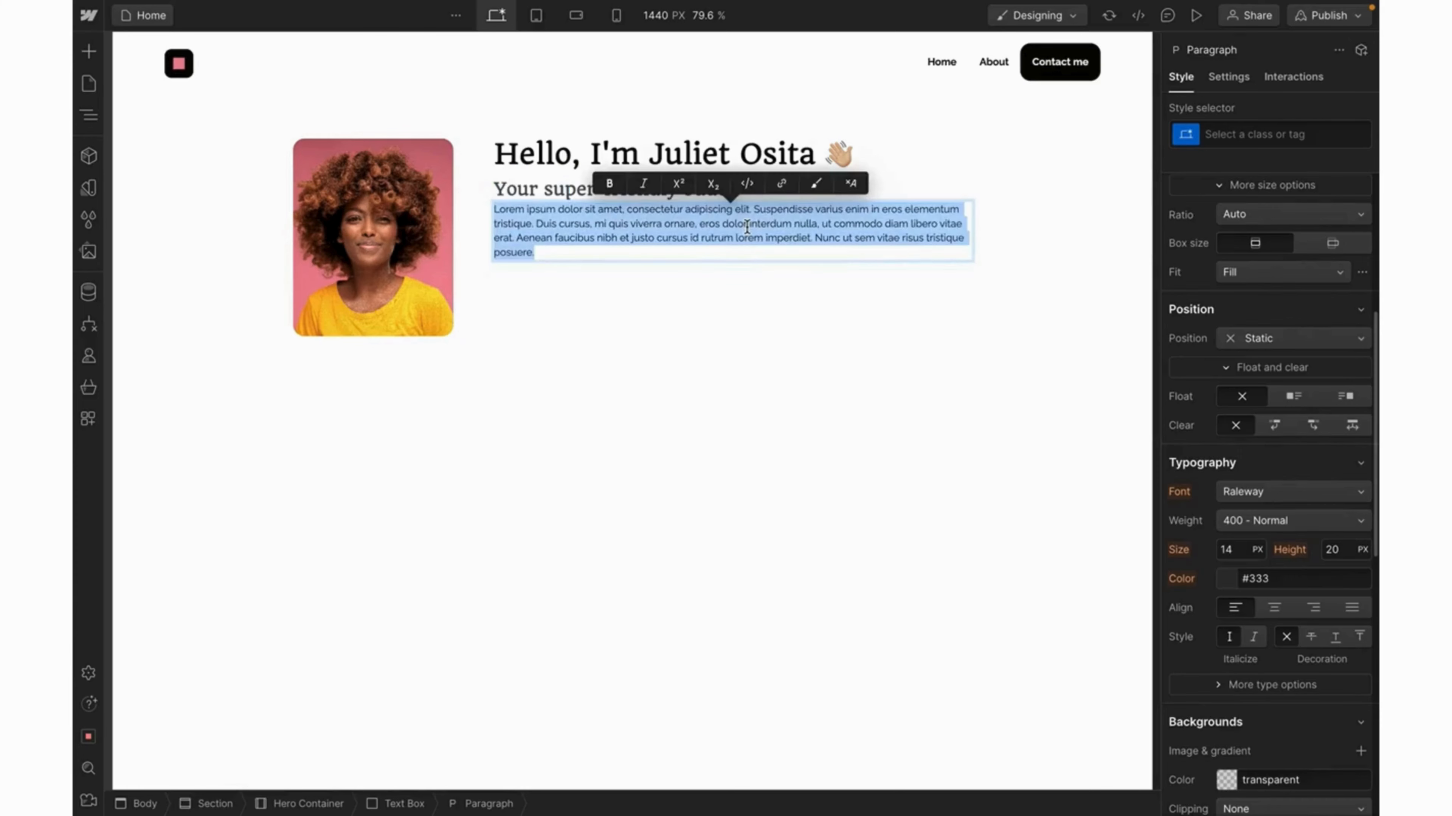
pyautogui.write("I'm a Product Designer with 4+ years of work experience, I specialize in product design, strategy and storytelling")
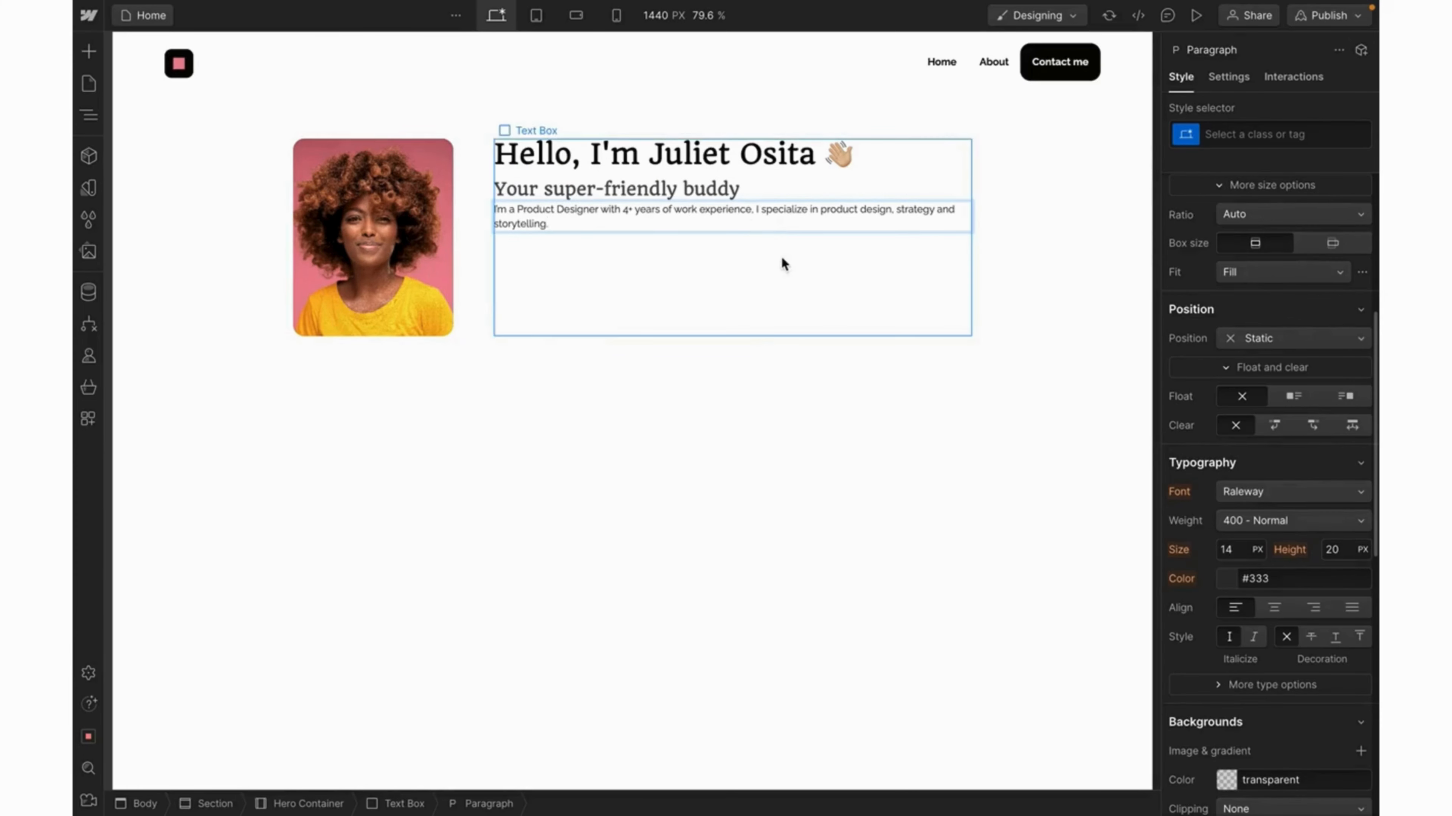
pyautogui.press('Escape')
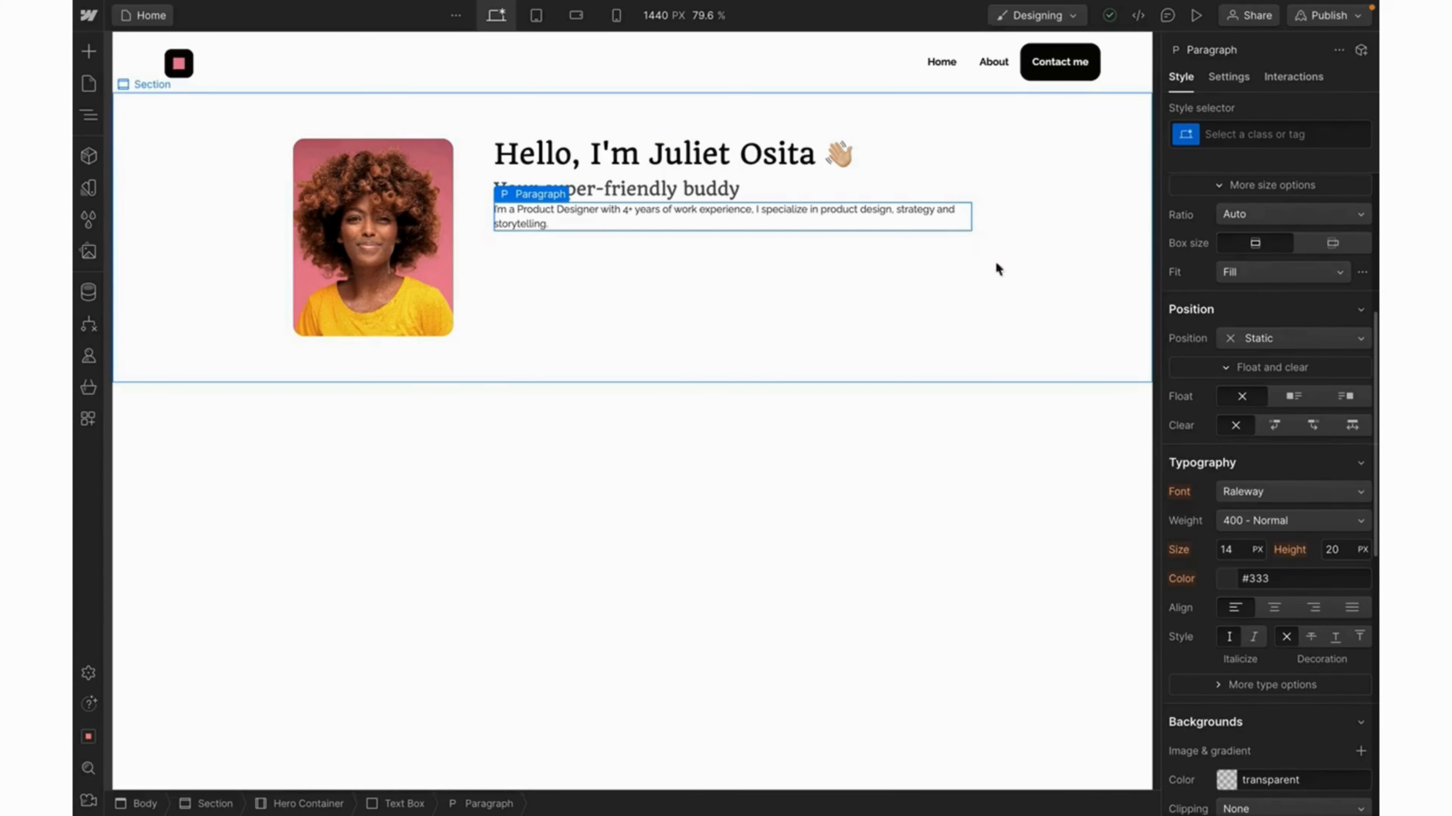
# Set the paragraph's font size to 20px and adjust its line height.
pyautogui.click(1228, 550)
pyautogui.write('20')
pyautogui.press('Return')
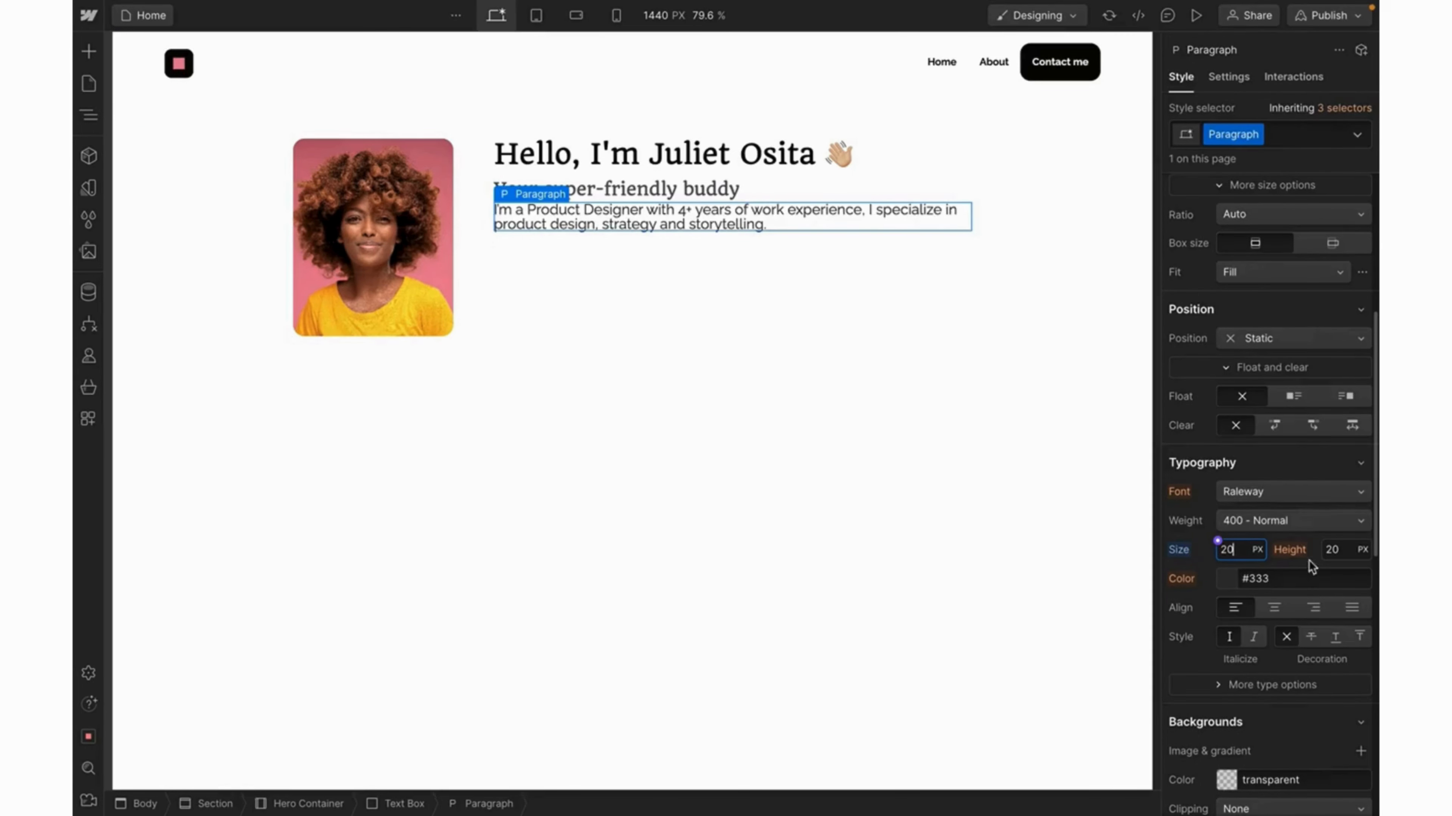
pyautogui.click(1337, 549)
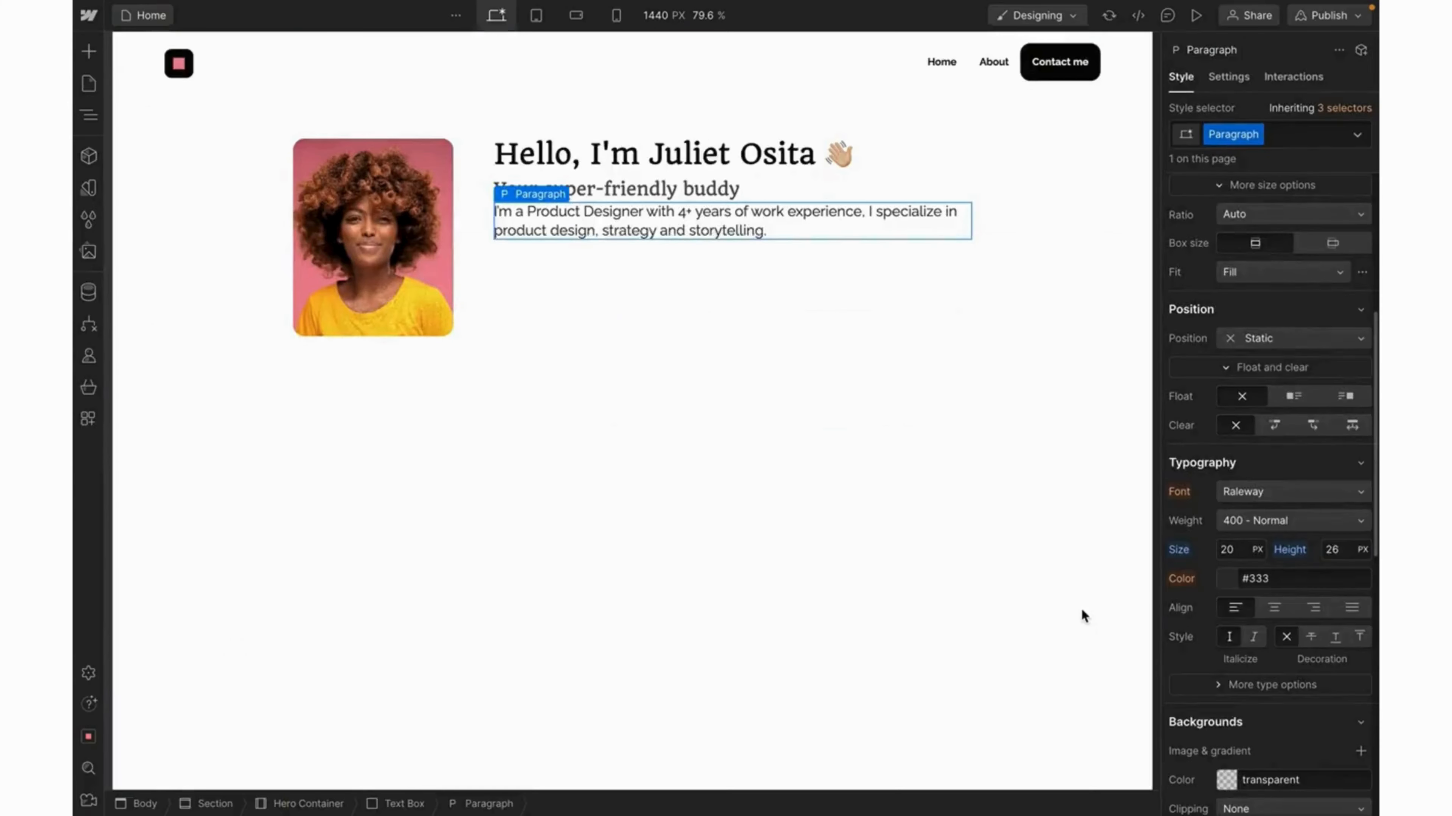
pyautogui.click(1336, 550)
pyautogui.write('32')
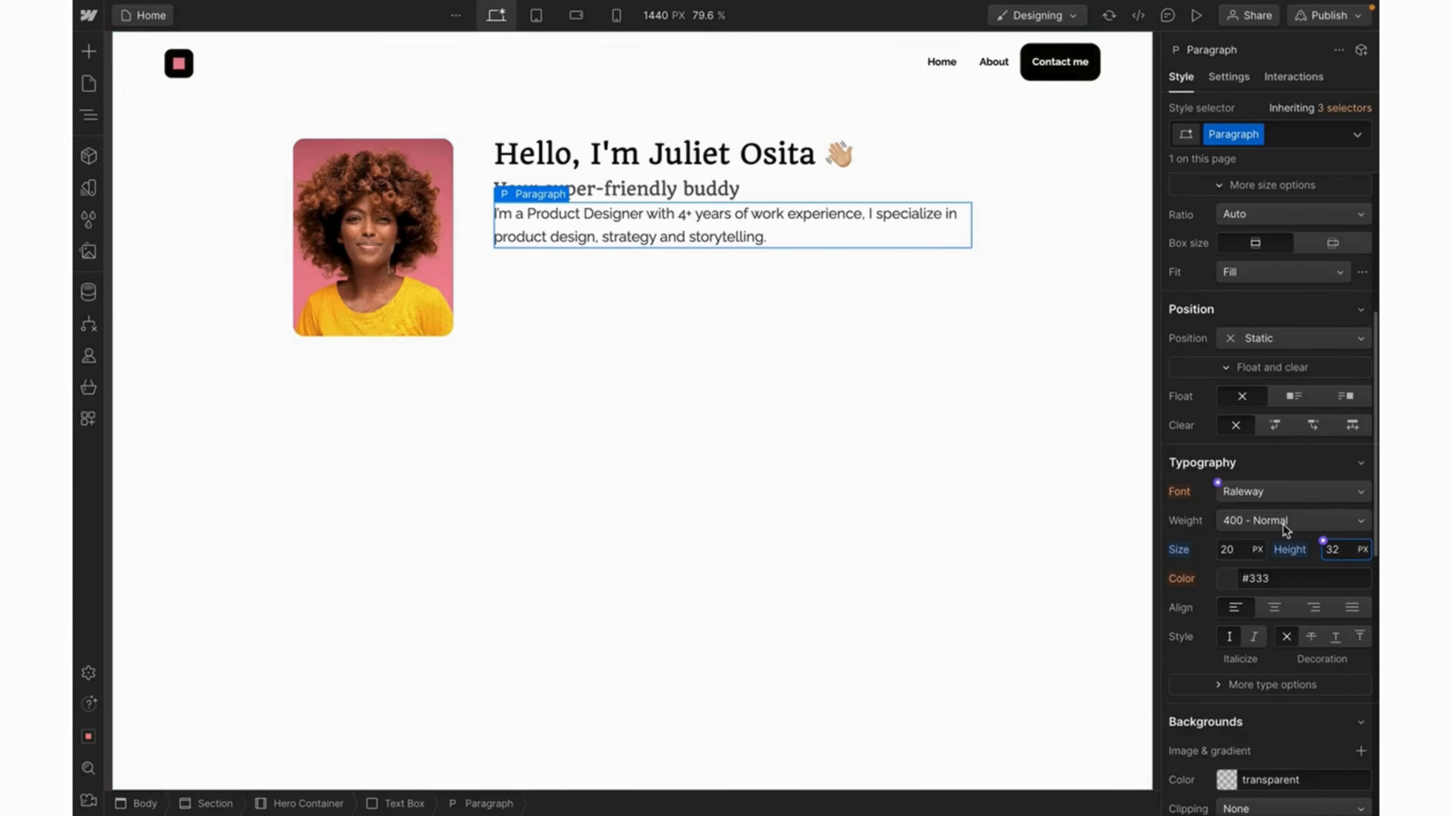
pyautogui.write('0')
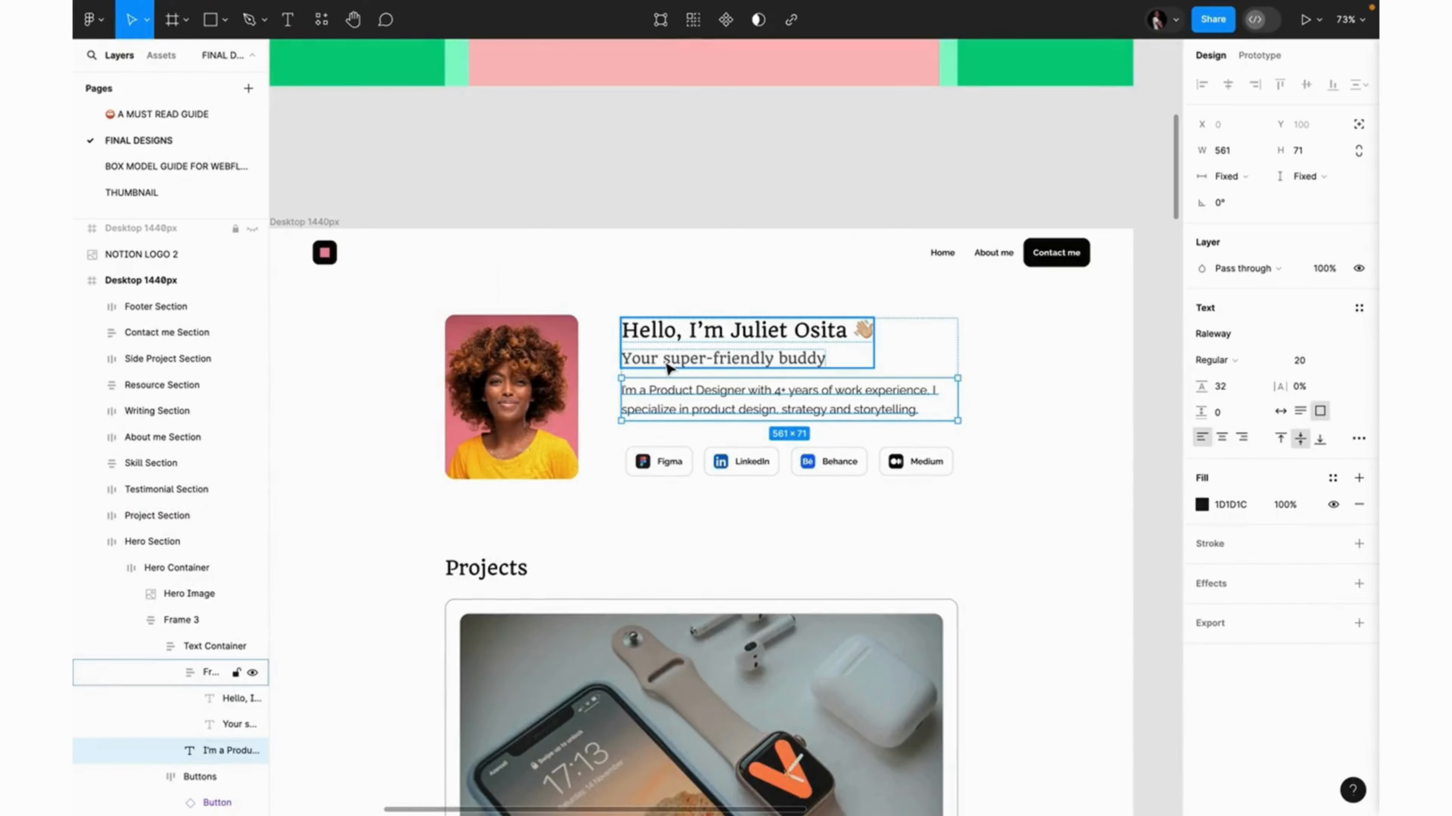
# Check the subheading-to-paragraph spacing and set the paragraph colour to Grey_0.
pyautogui.press('alt')
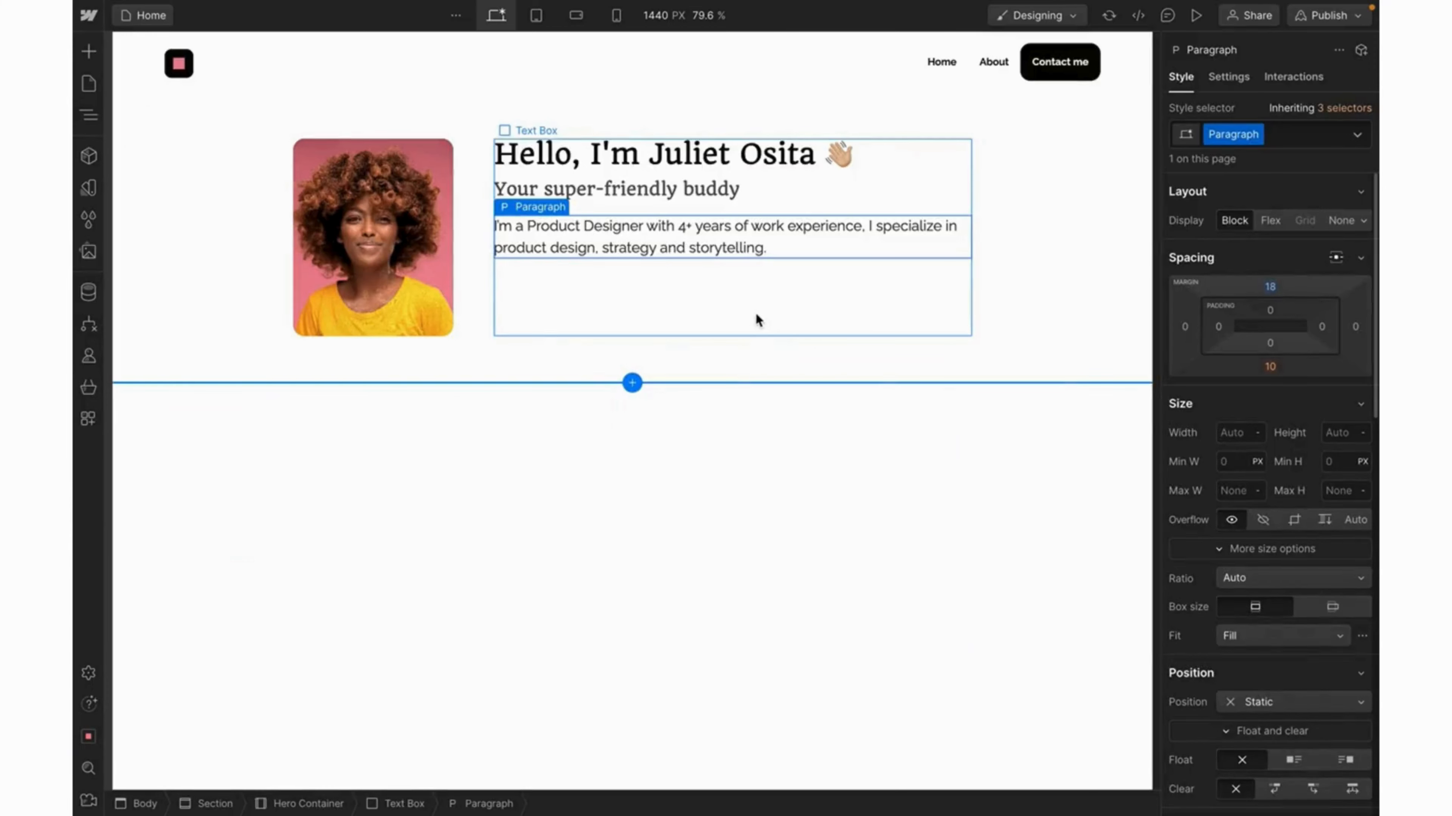
pyautogui.click(756, 319)
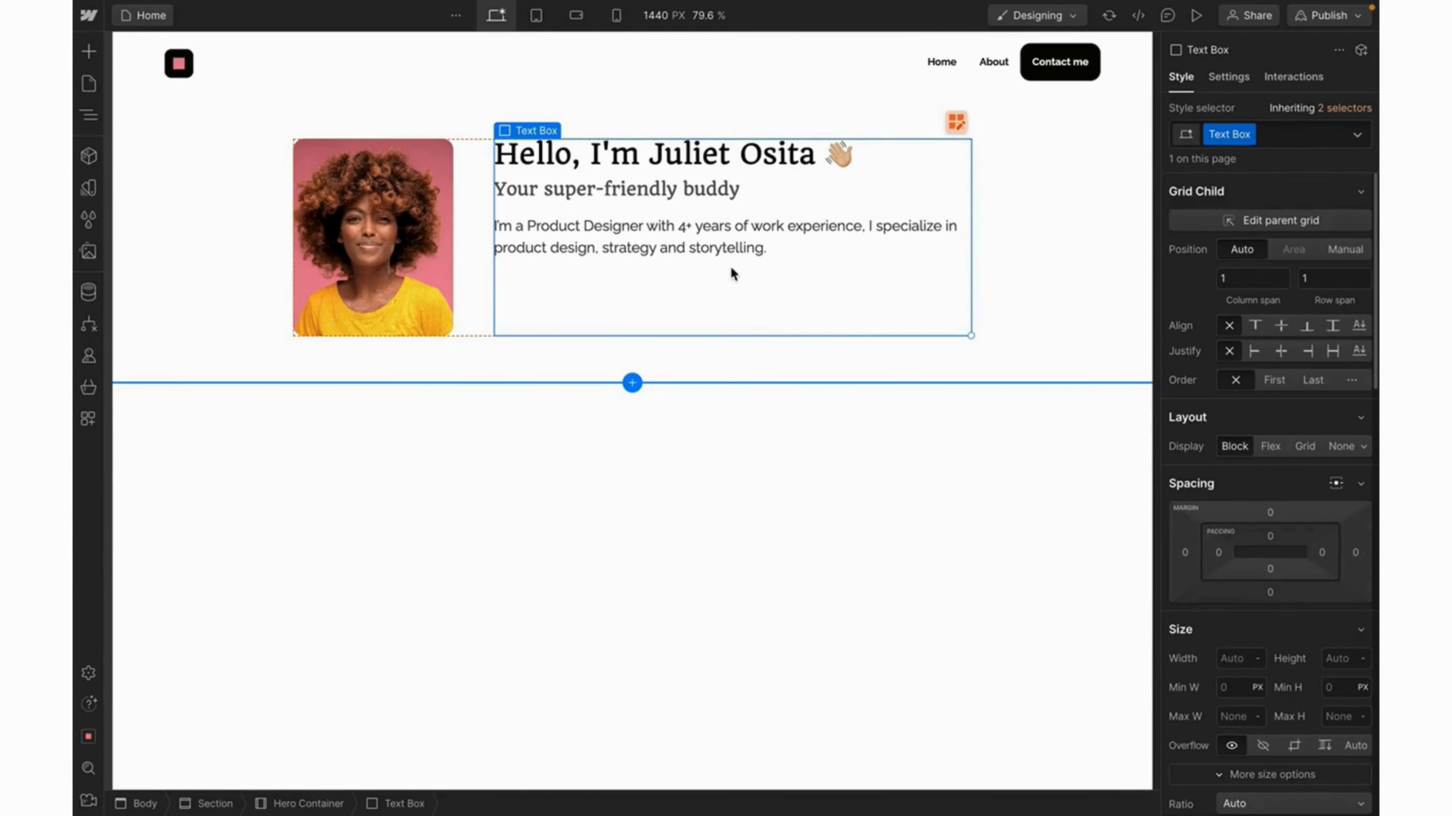
pyautogui.click(725, 229)
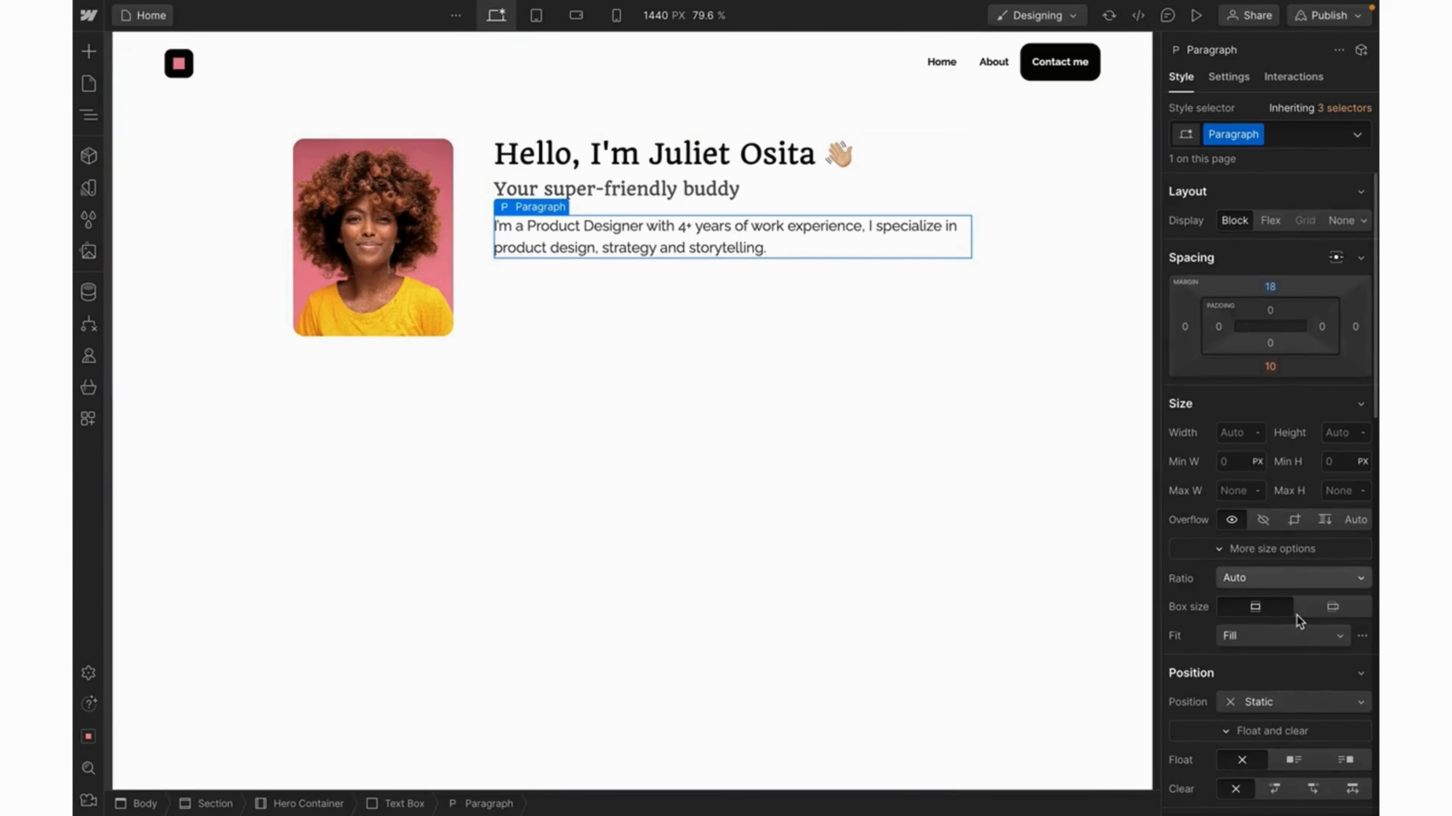
pyautogui.scroll(-6, 1217, 549)
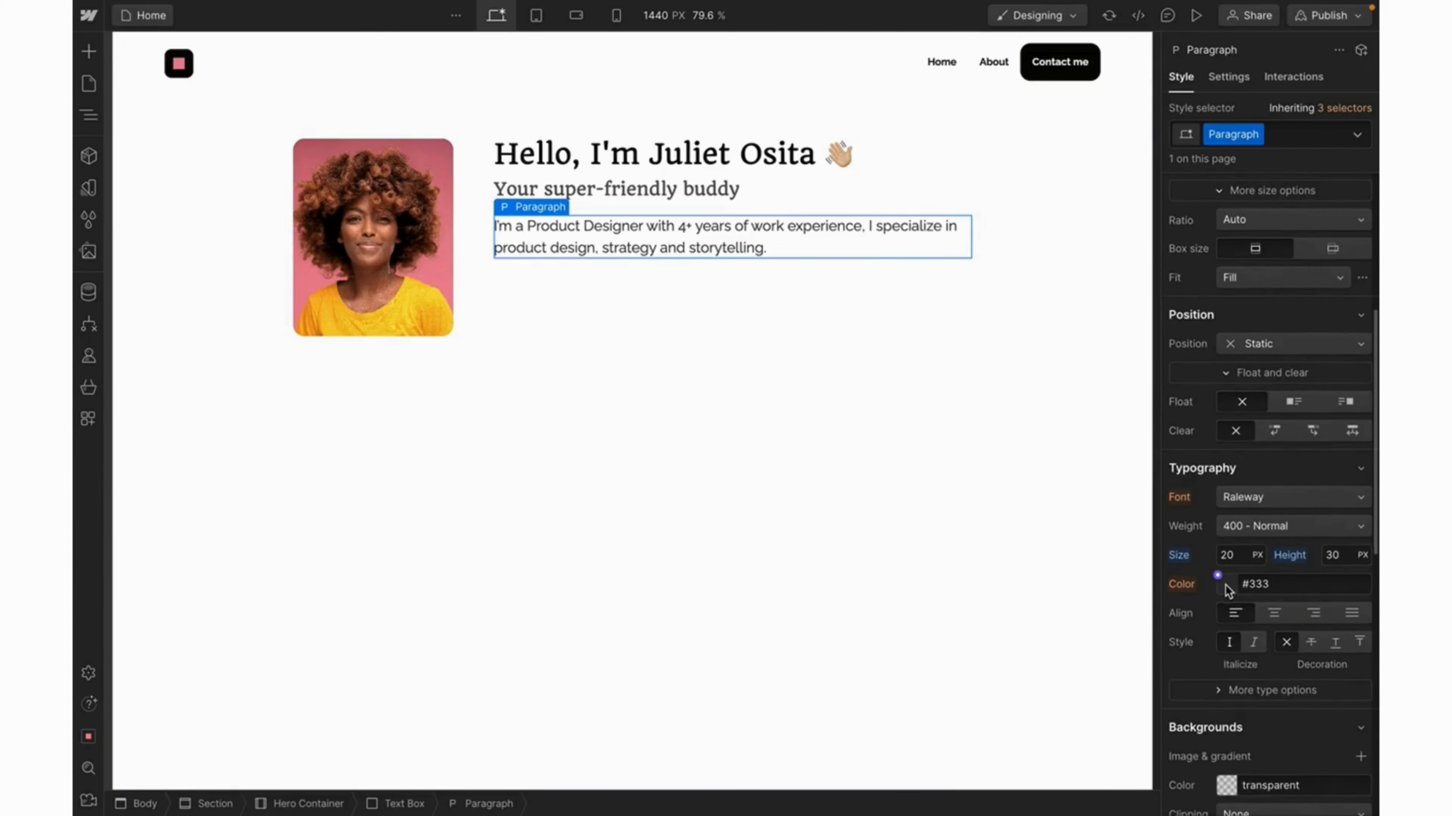
pyautogui.click(1216, 574)
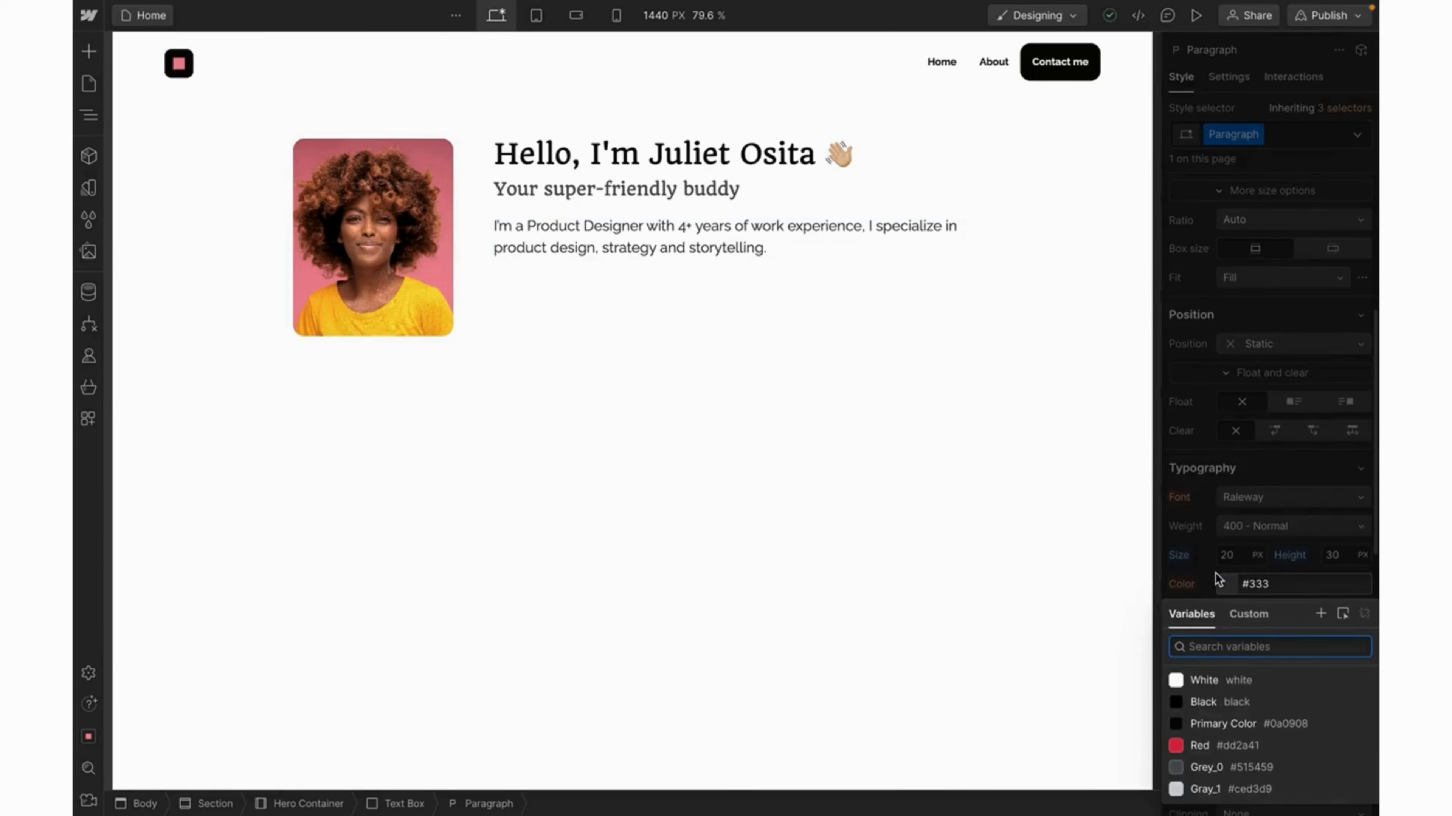
pyautogui.click(1217, 769)
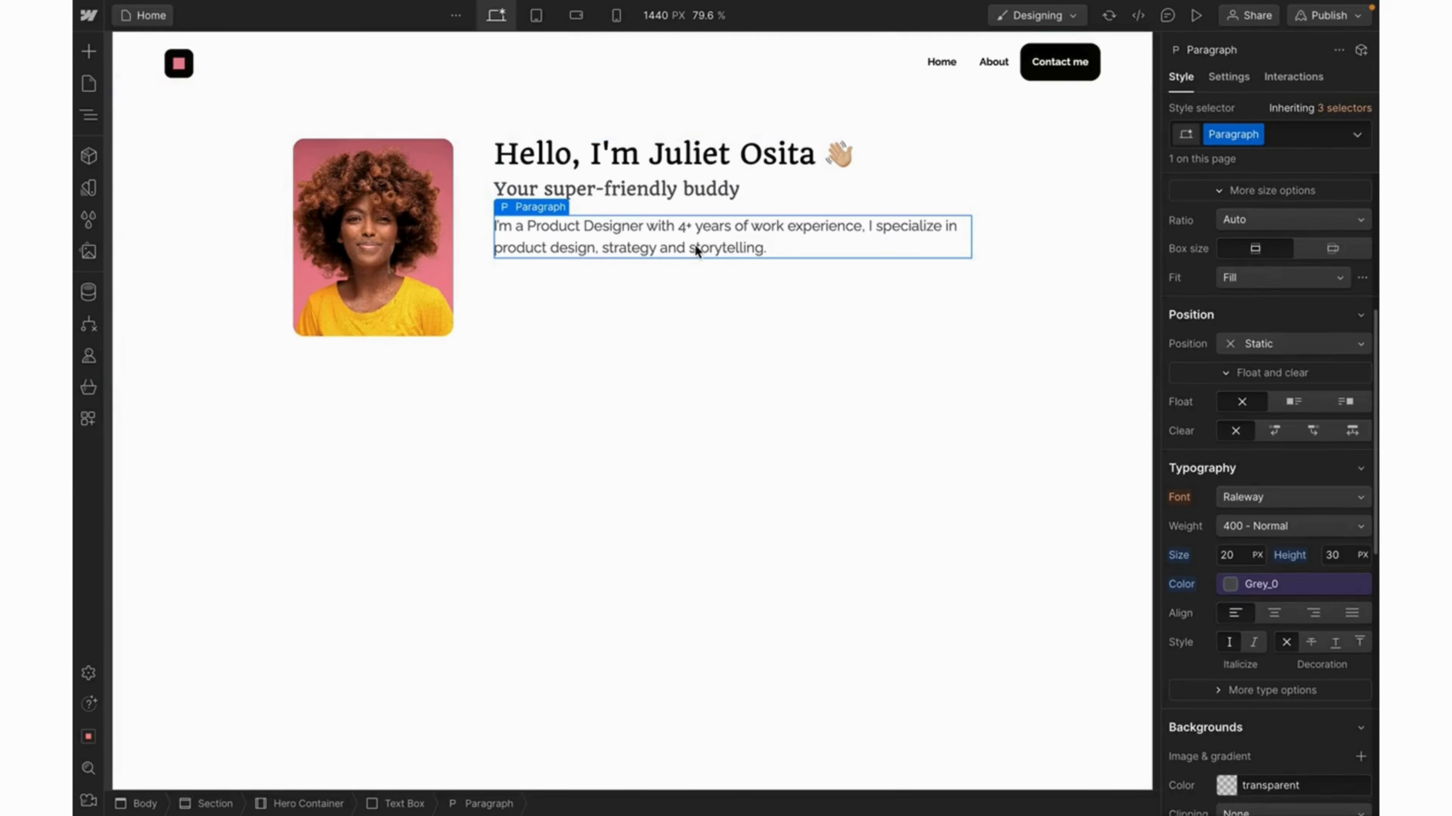
pyautogui.click(884, 271)
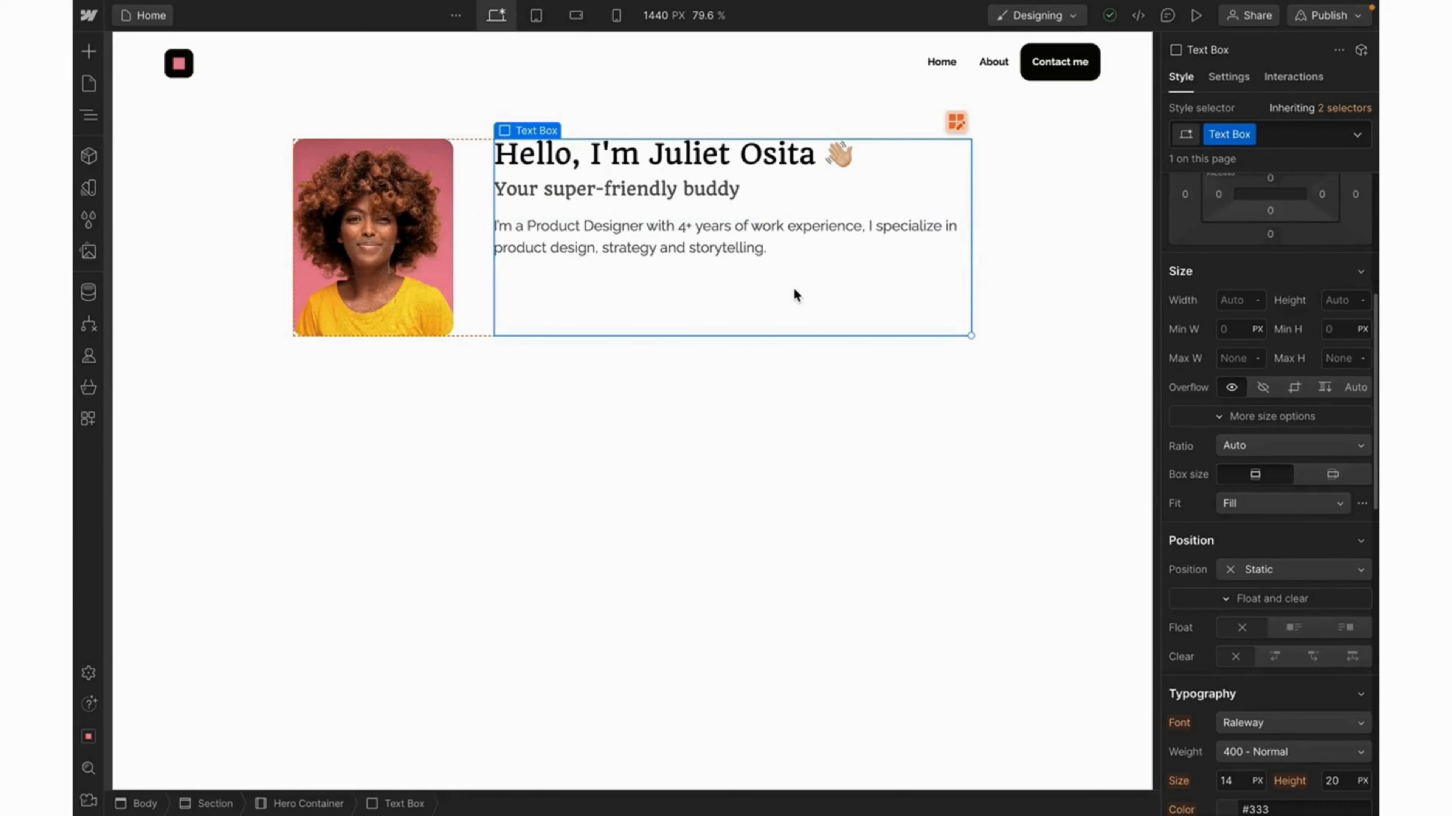
# Insert a Div Block below the paragraph and give it the class 'Button Box'.
pyautogui.hotkey('ctrl', 'e')
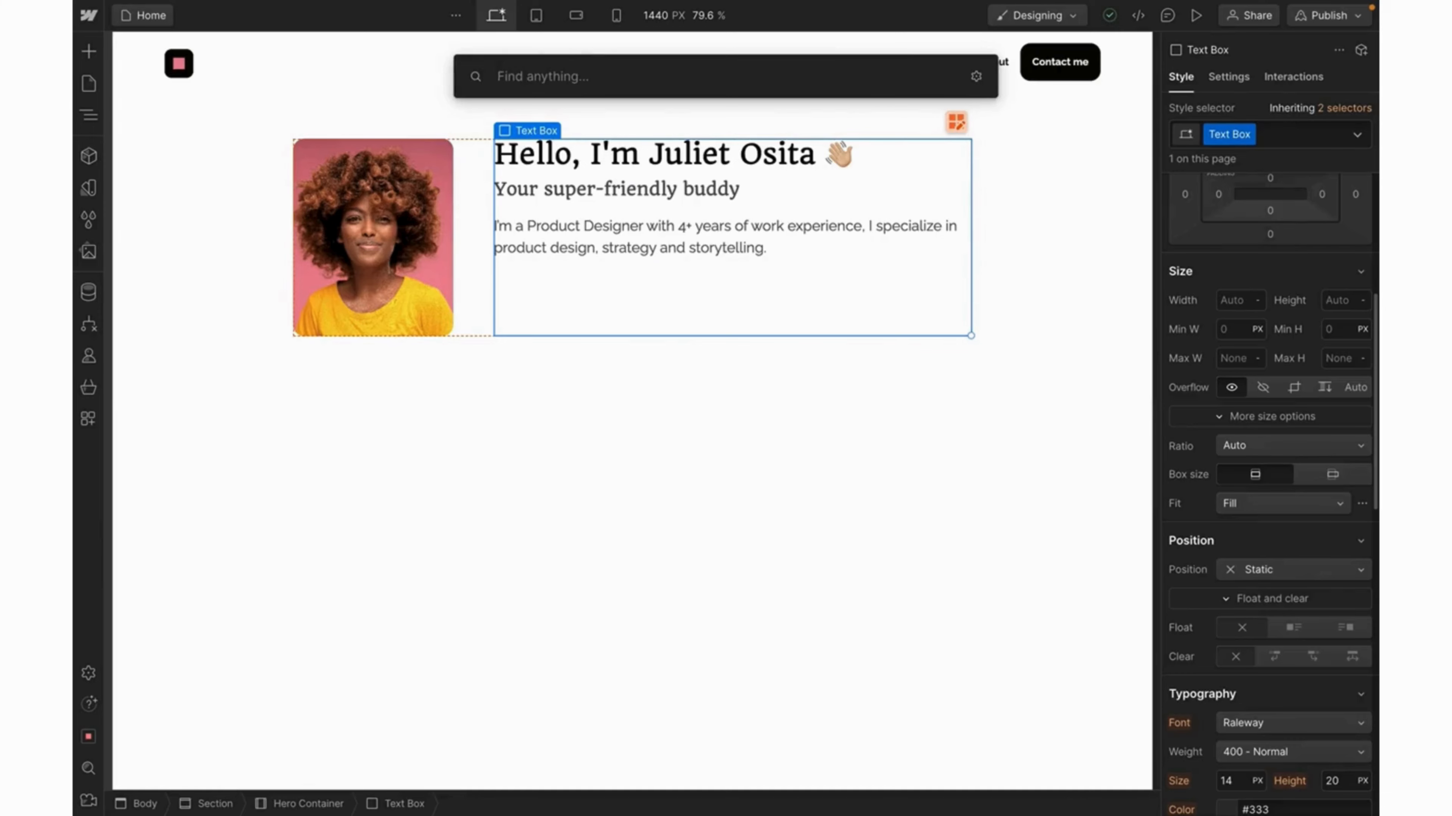
pyautogui.write('div')
pyautogui.press('Return')
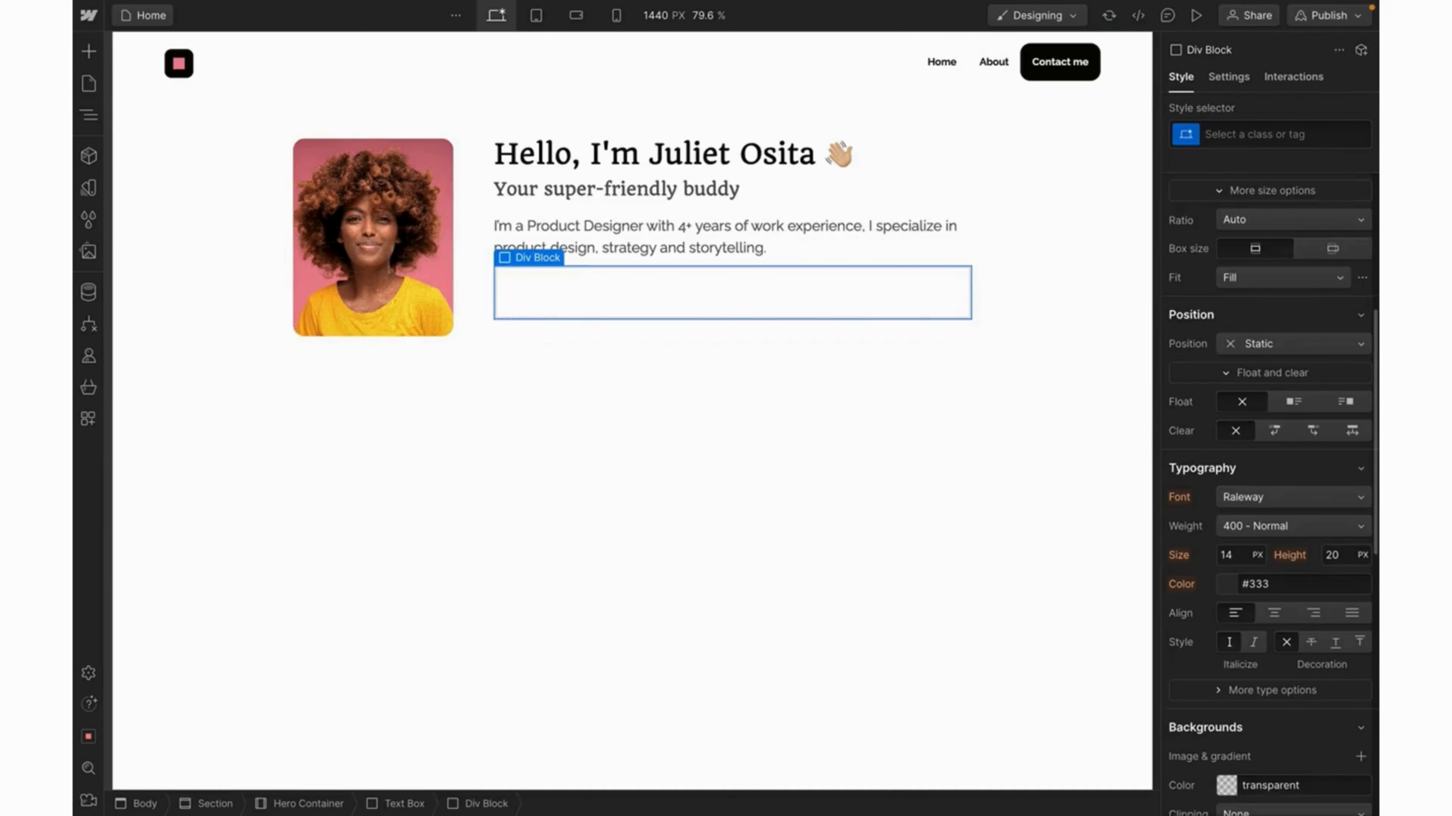
pyautogui.click(1224, 135)
pyautogui.write('Butt')
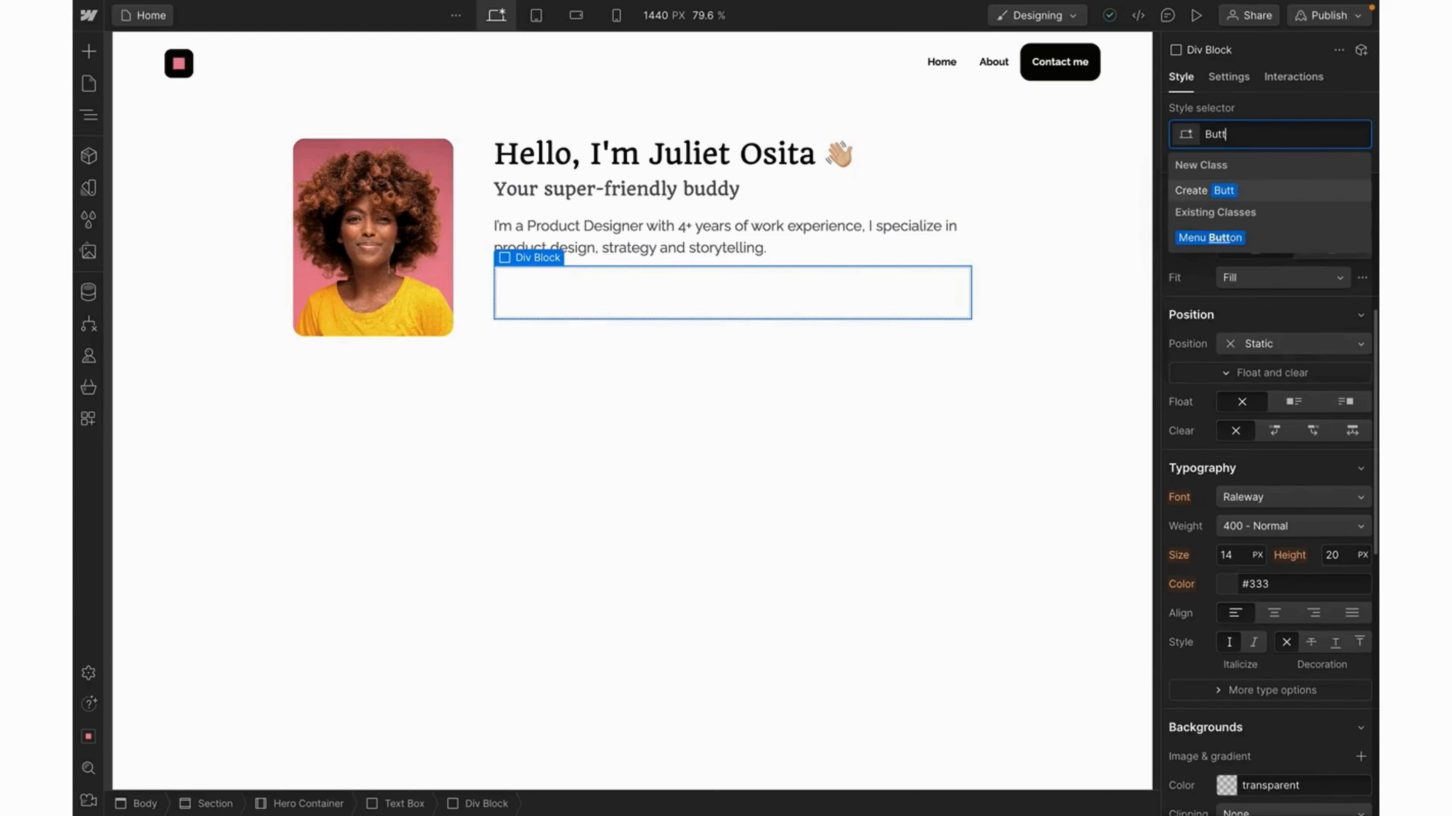
pyautogui.write('on Box')
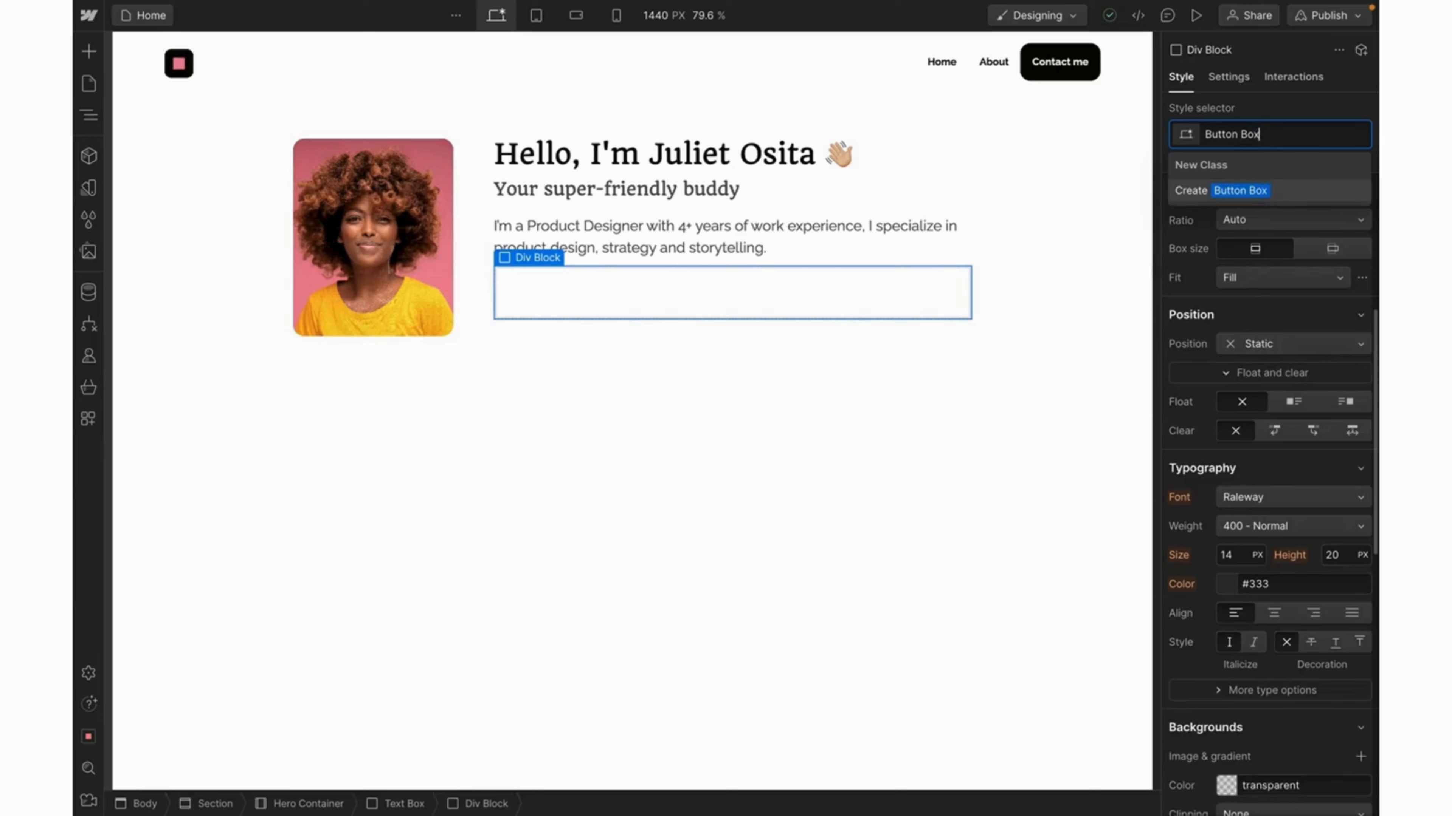
pyautogui.press('Return')
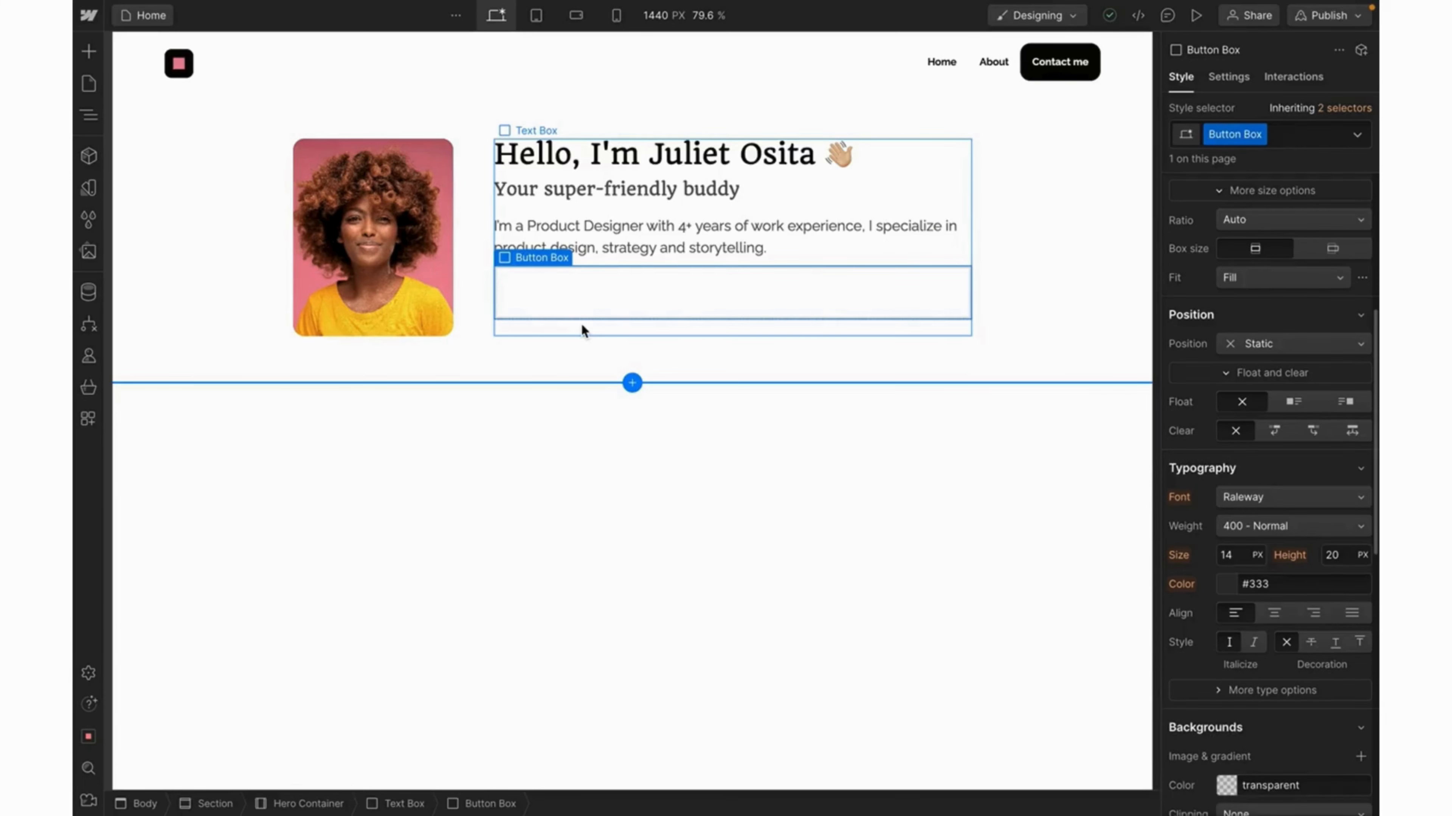
# Add a default button inside Button Box, then inspect Figma's Buttons frame.
pyautogui.hotkey('ctrl', 'k')
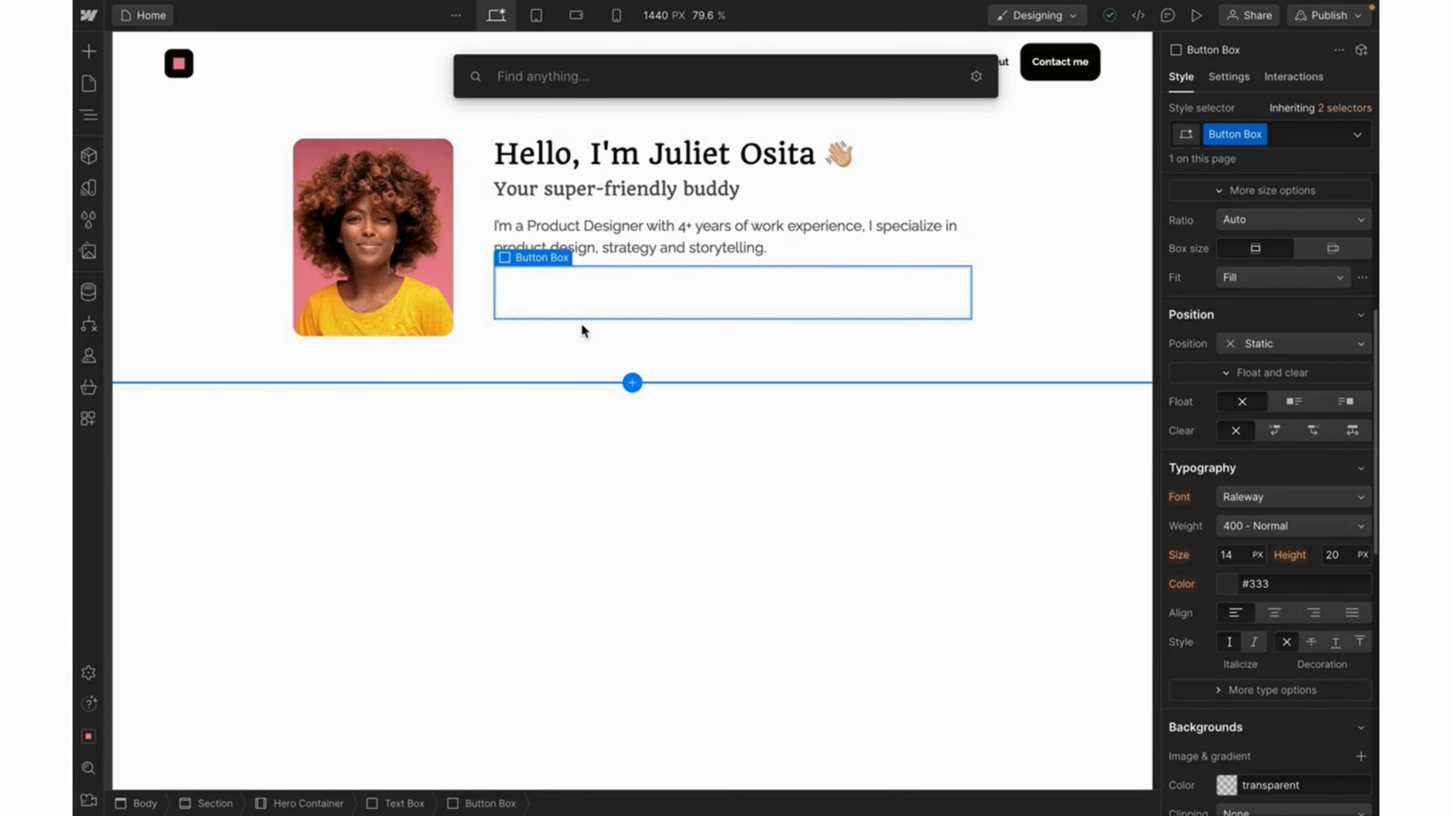
pyautogui.write('butt')
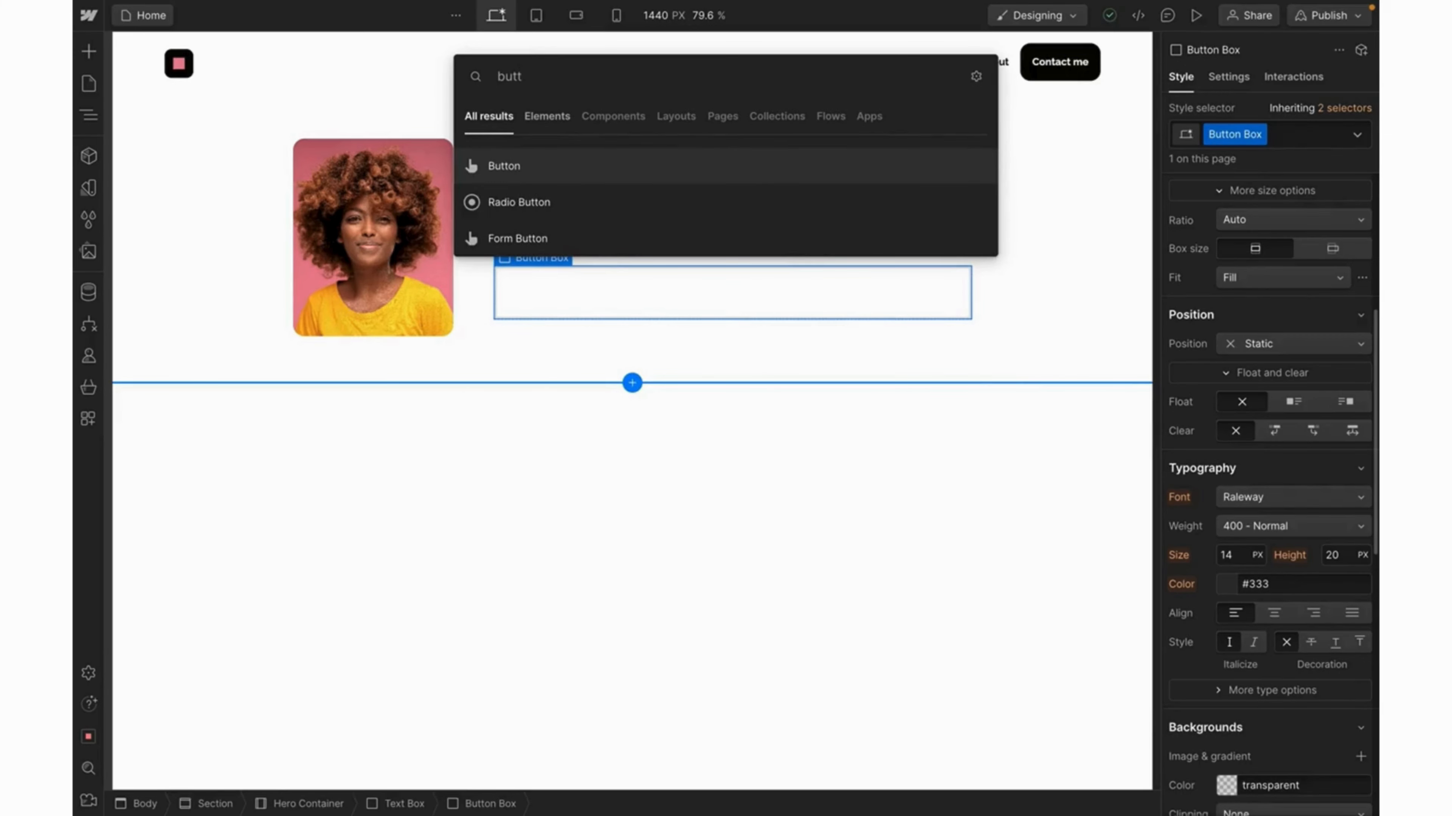
pyautogui.press('Return')
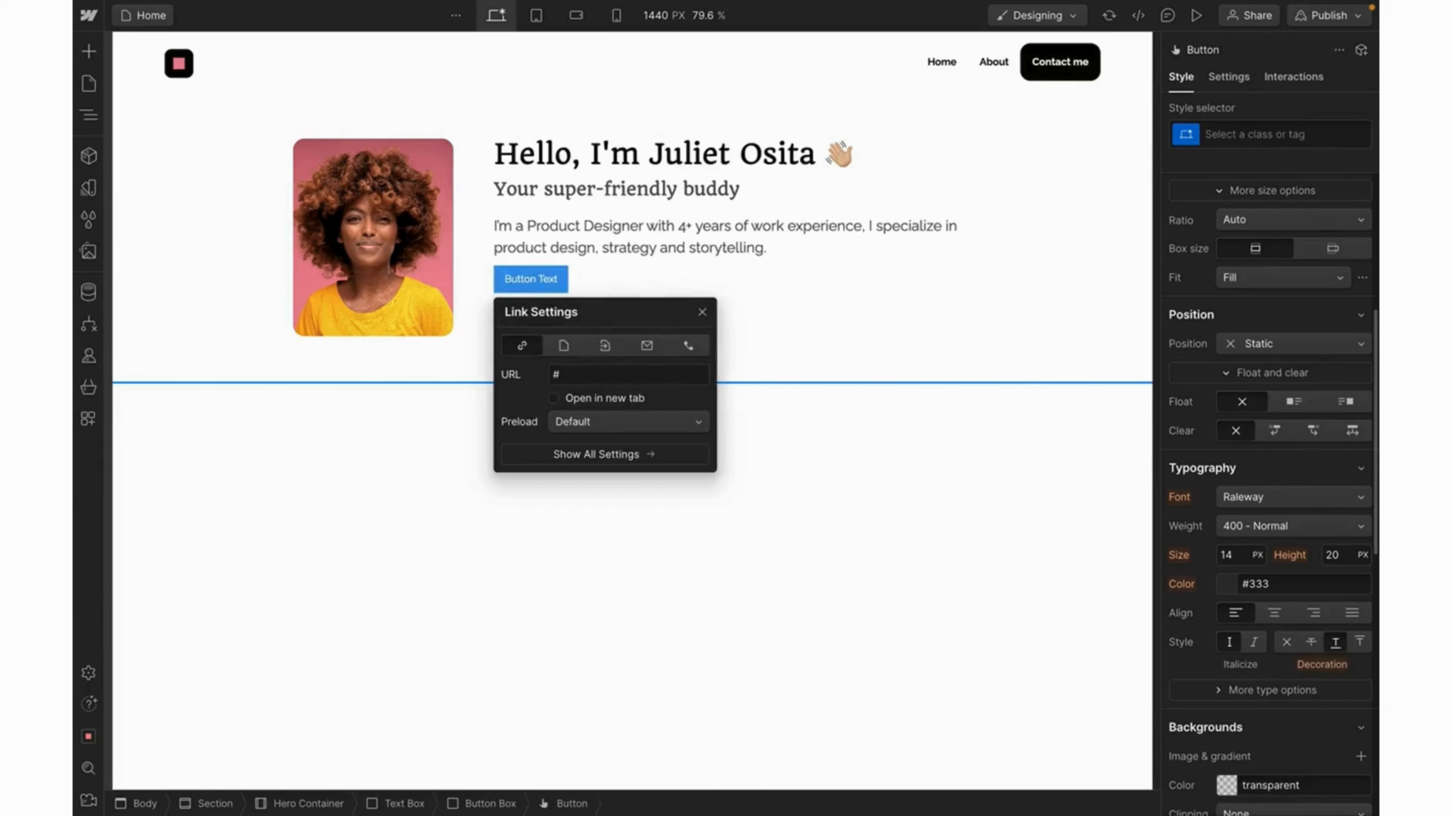
pyautogui.click(702, 313)
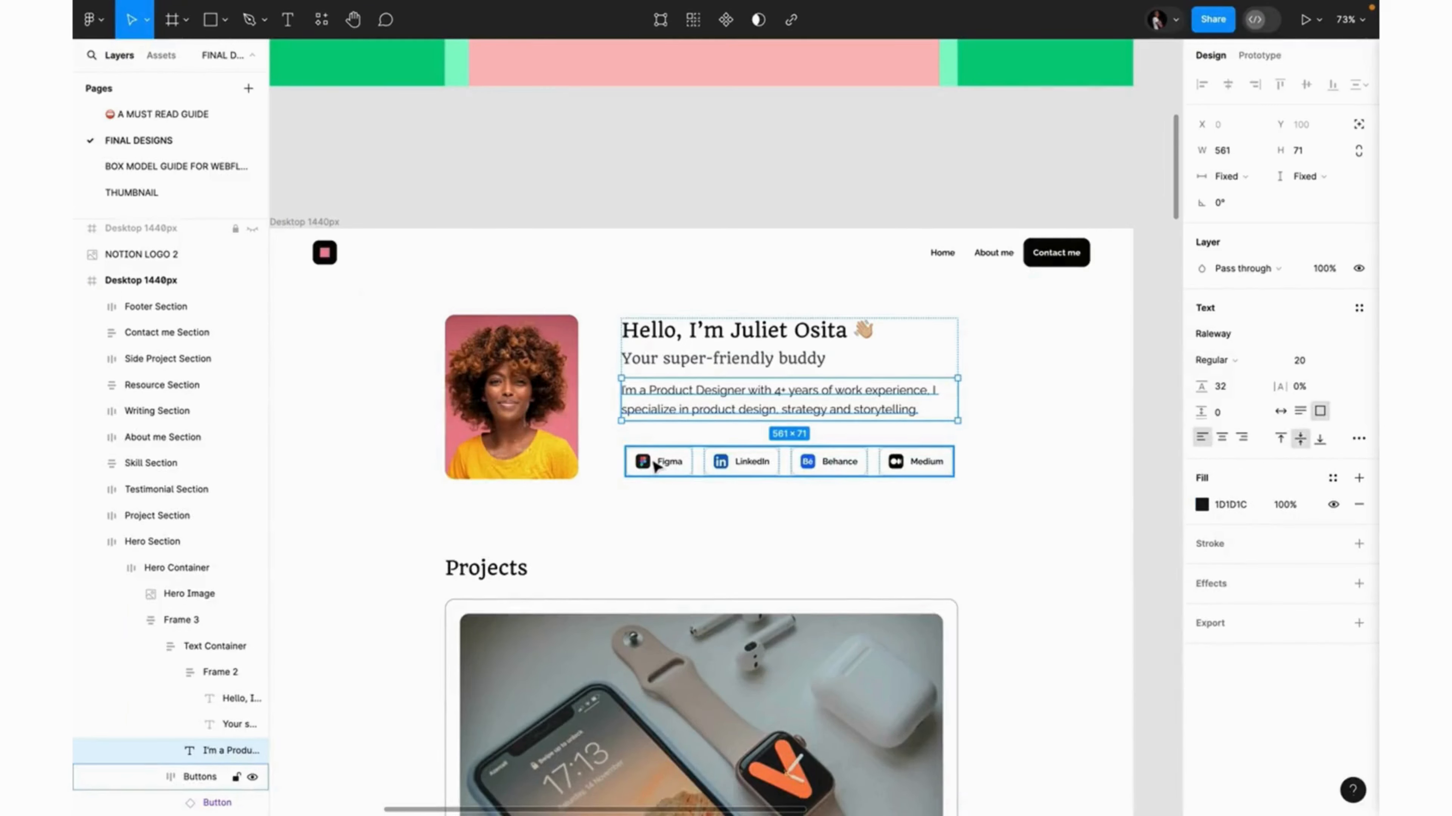
pyautogui.click(656, 466)
pyautogui.doubleClick(648, 467)
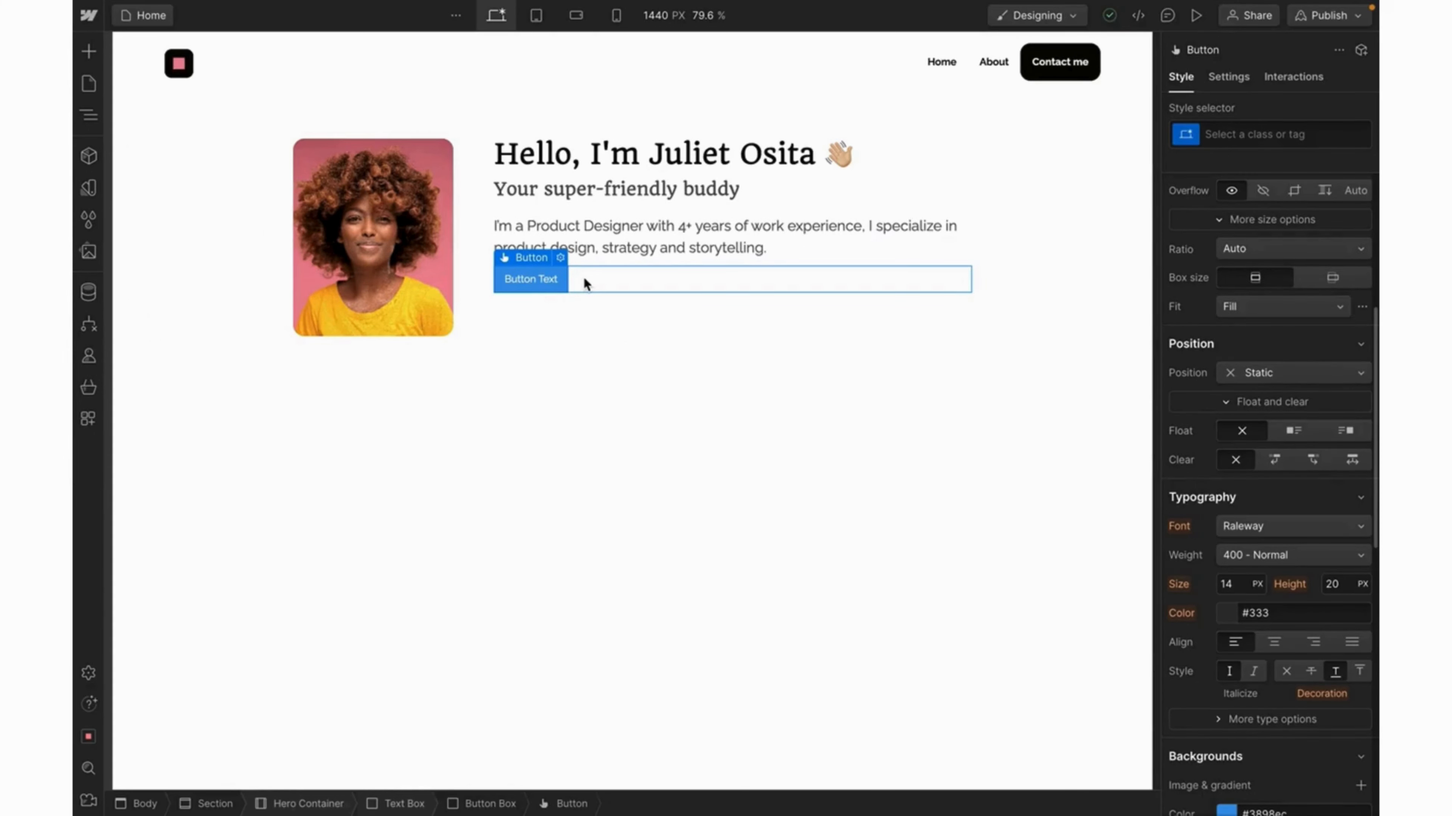
# Delete the 'Button Text' button and insert a Link Block with URL # into Button Box.
pyautogui.press('Delete')
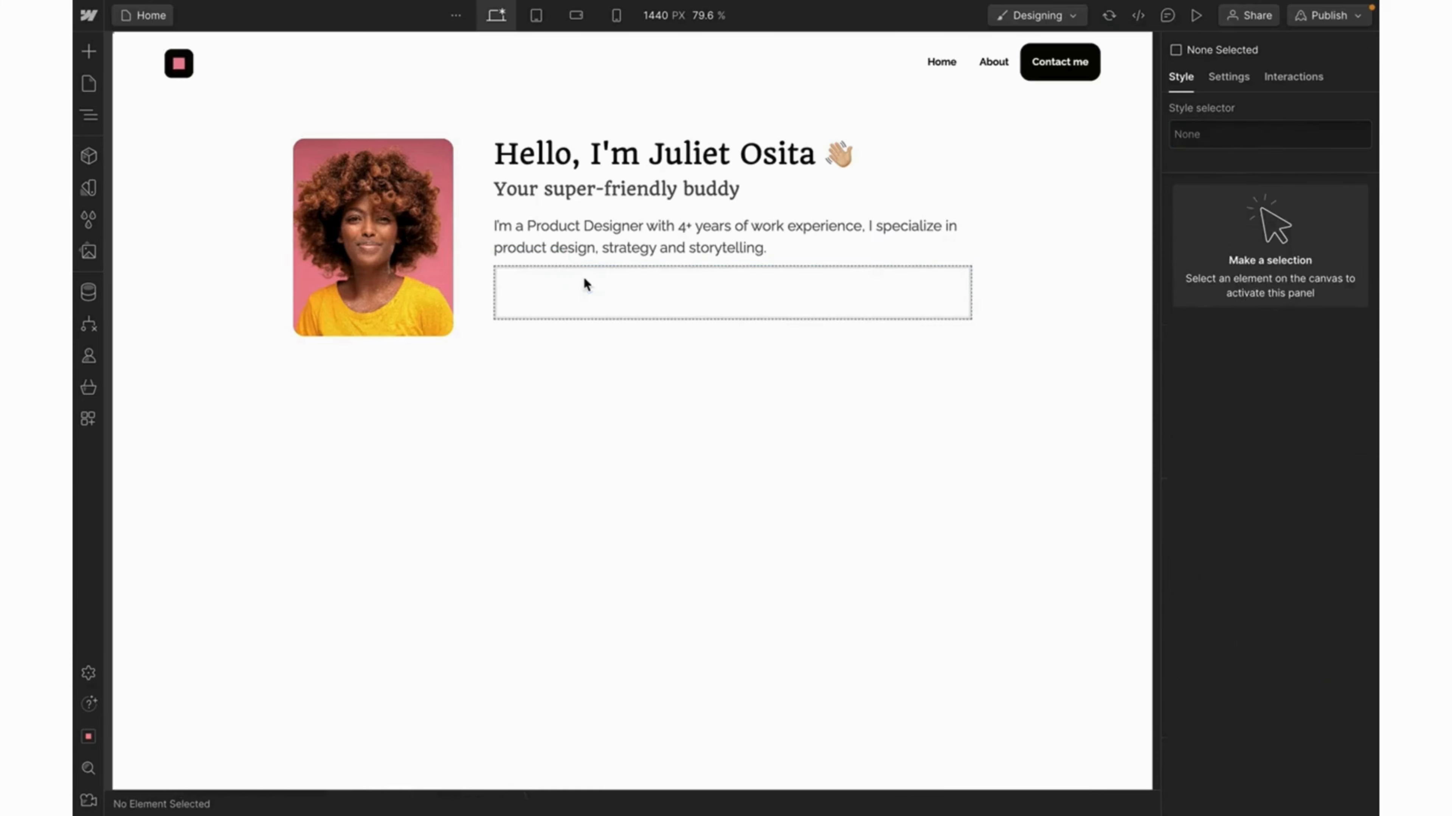
pyautogui.click(534, 297)
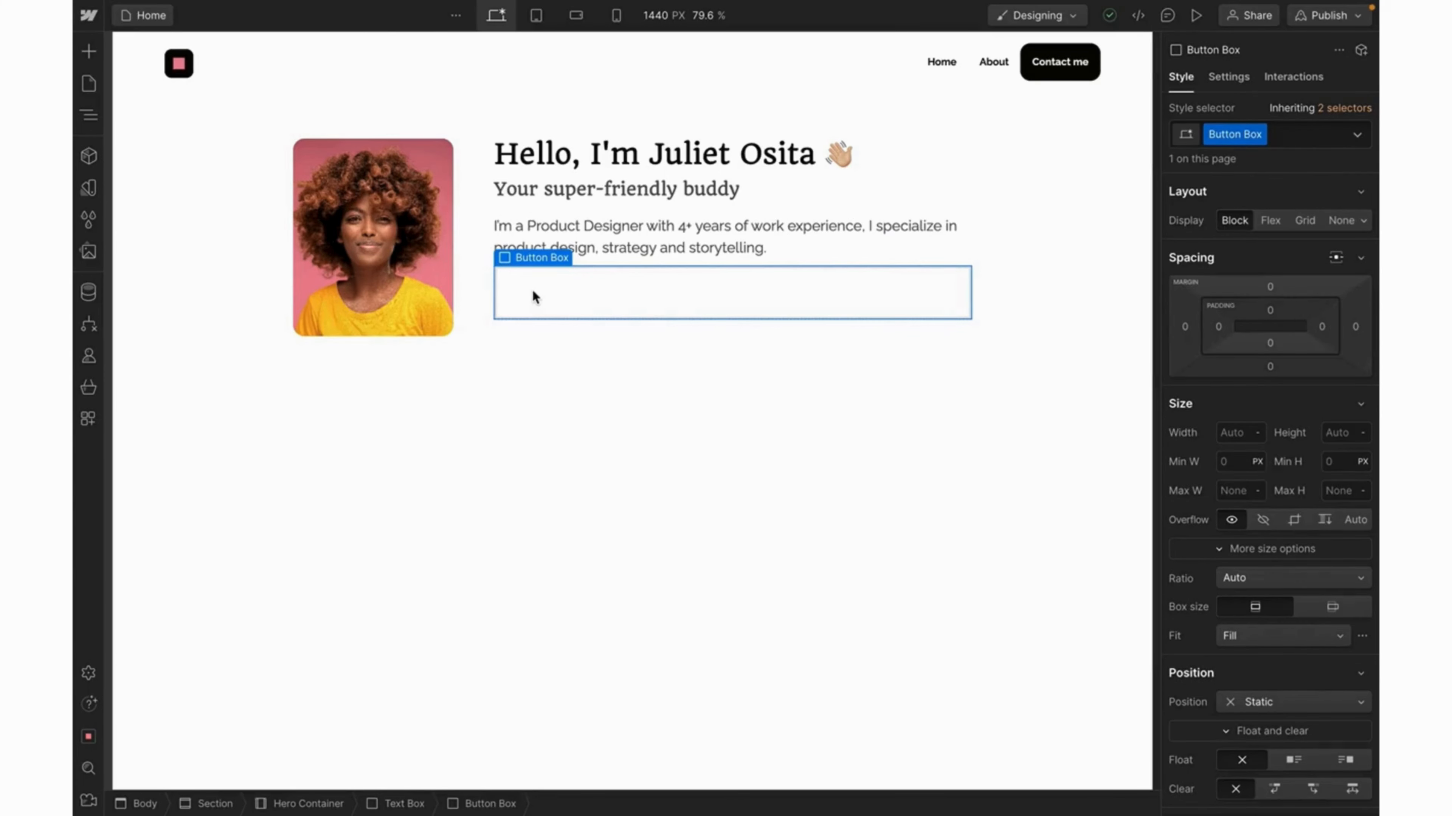
pyautogui.hotkey('ctrl', 'k')
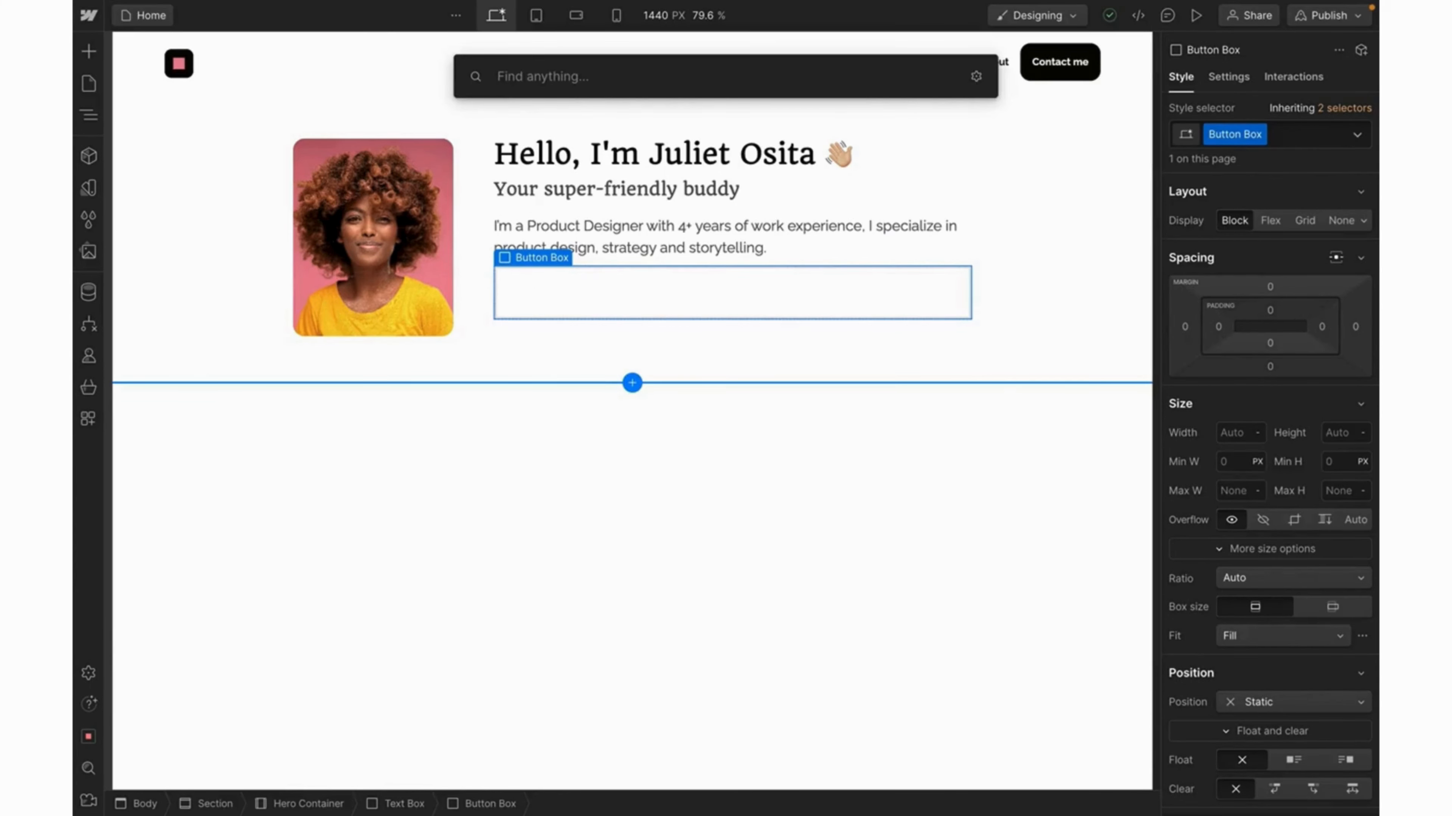
pyautogui.write('lin')
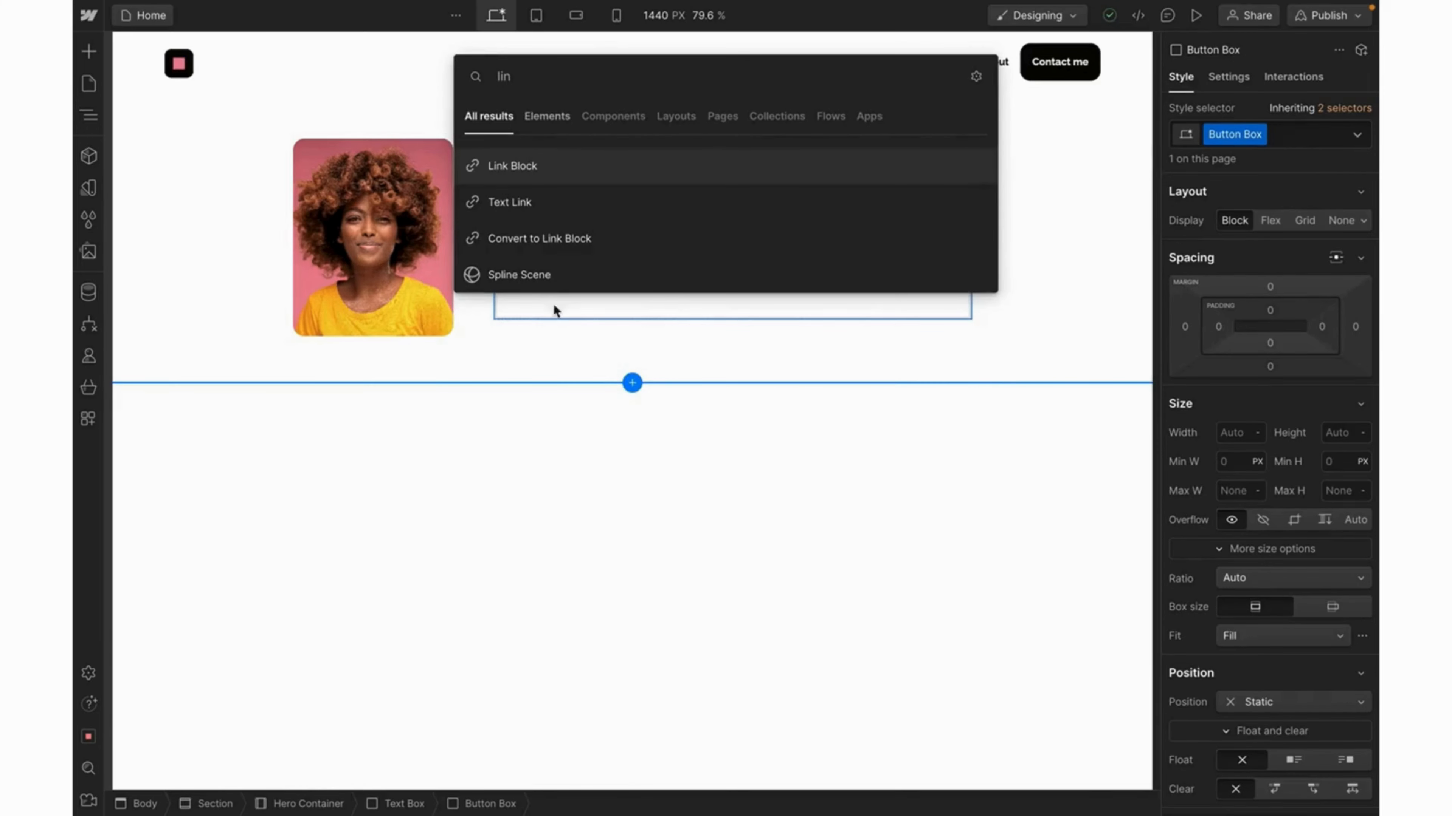
pyautogui.click(556, 178)
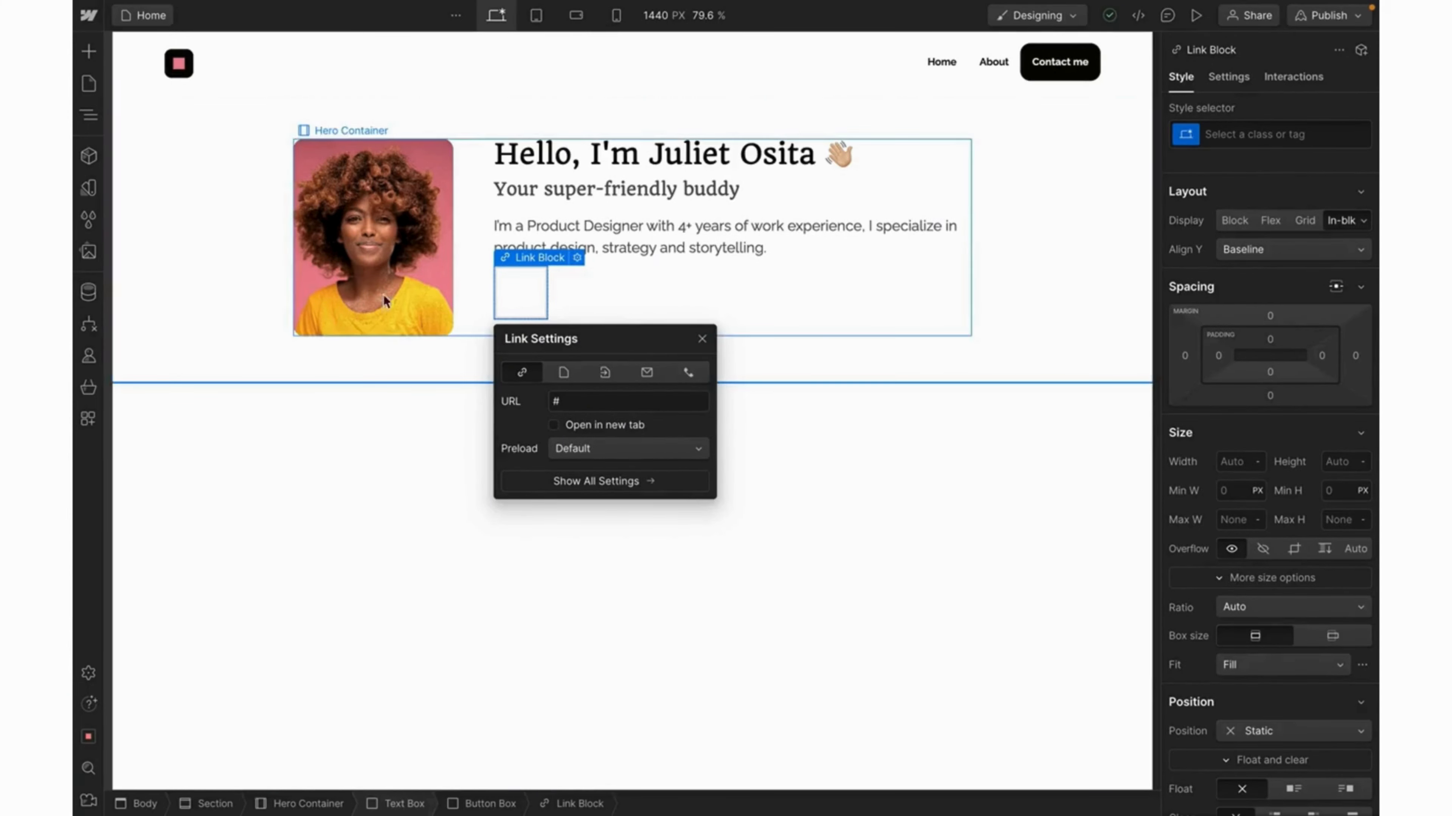
# Place the Socials.svg Figma logo on the page and nest the Image inside the Button Box's Link Block.
pyautogui.click(96, 256)
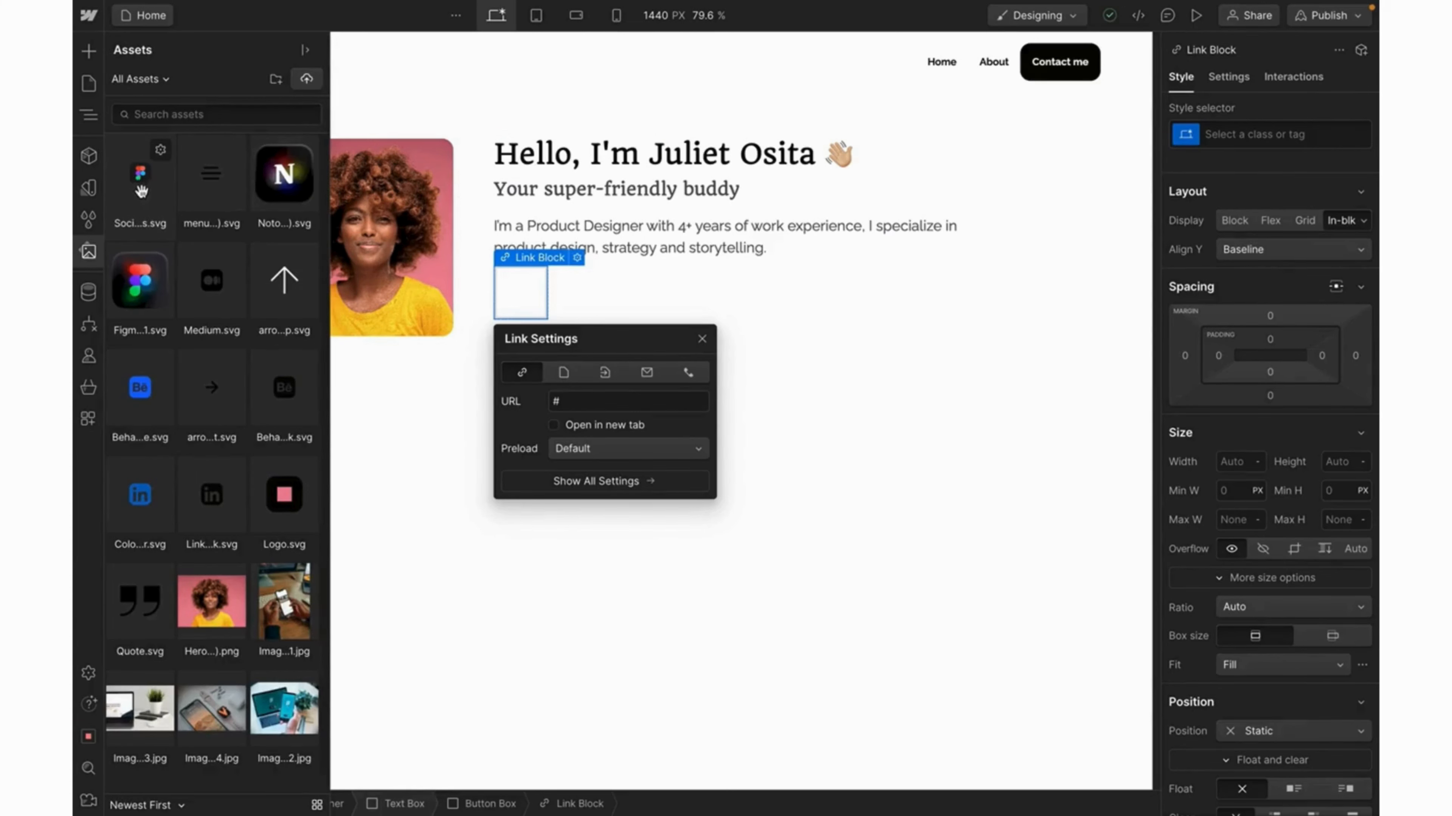
pyautogui.moveTo(140, 191); pyautogui.dragTo(518, 292)
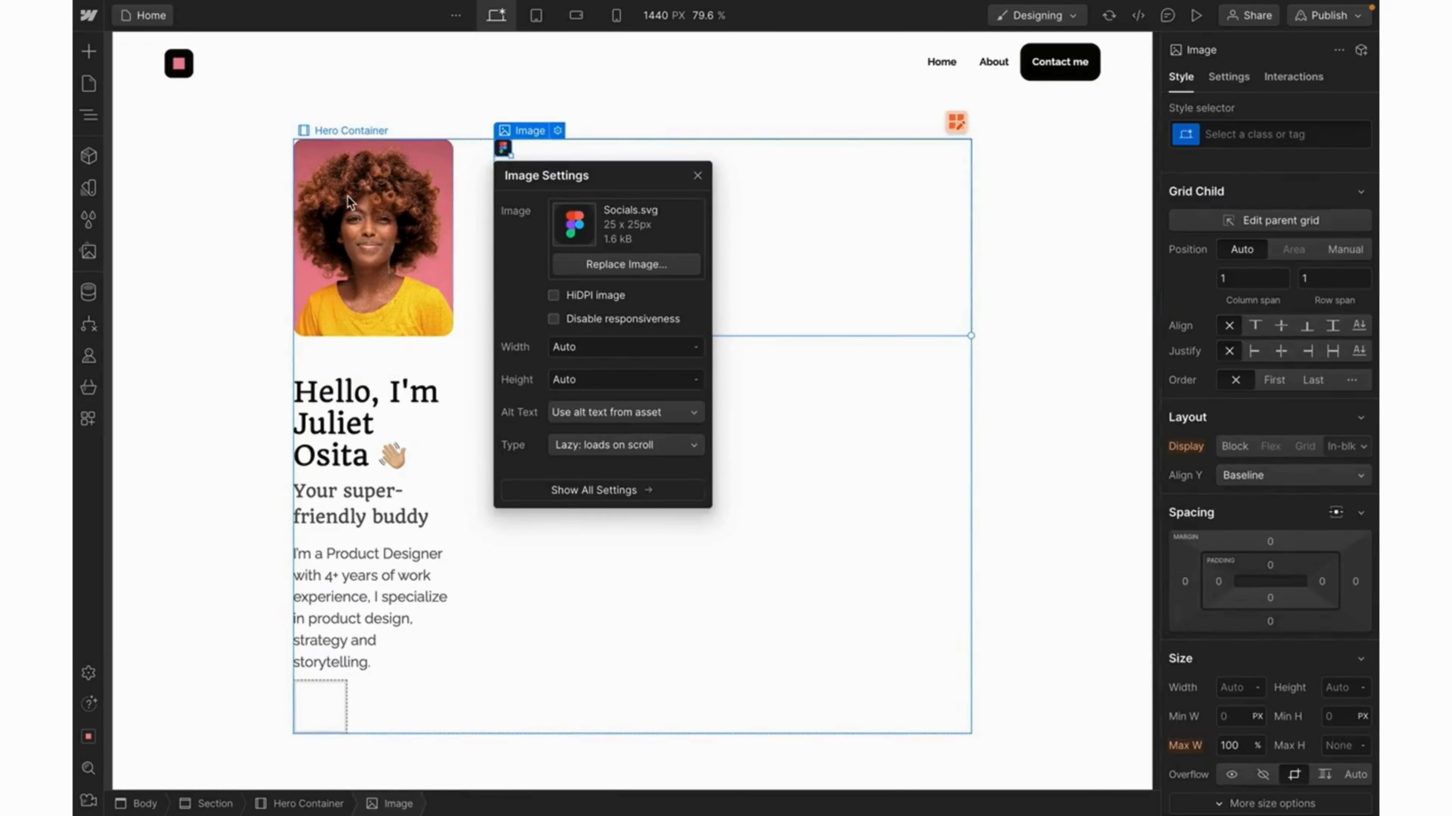
pyautogui.click(89, 116)
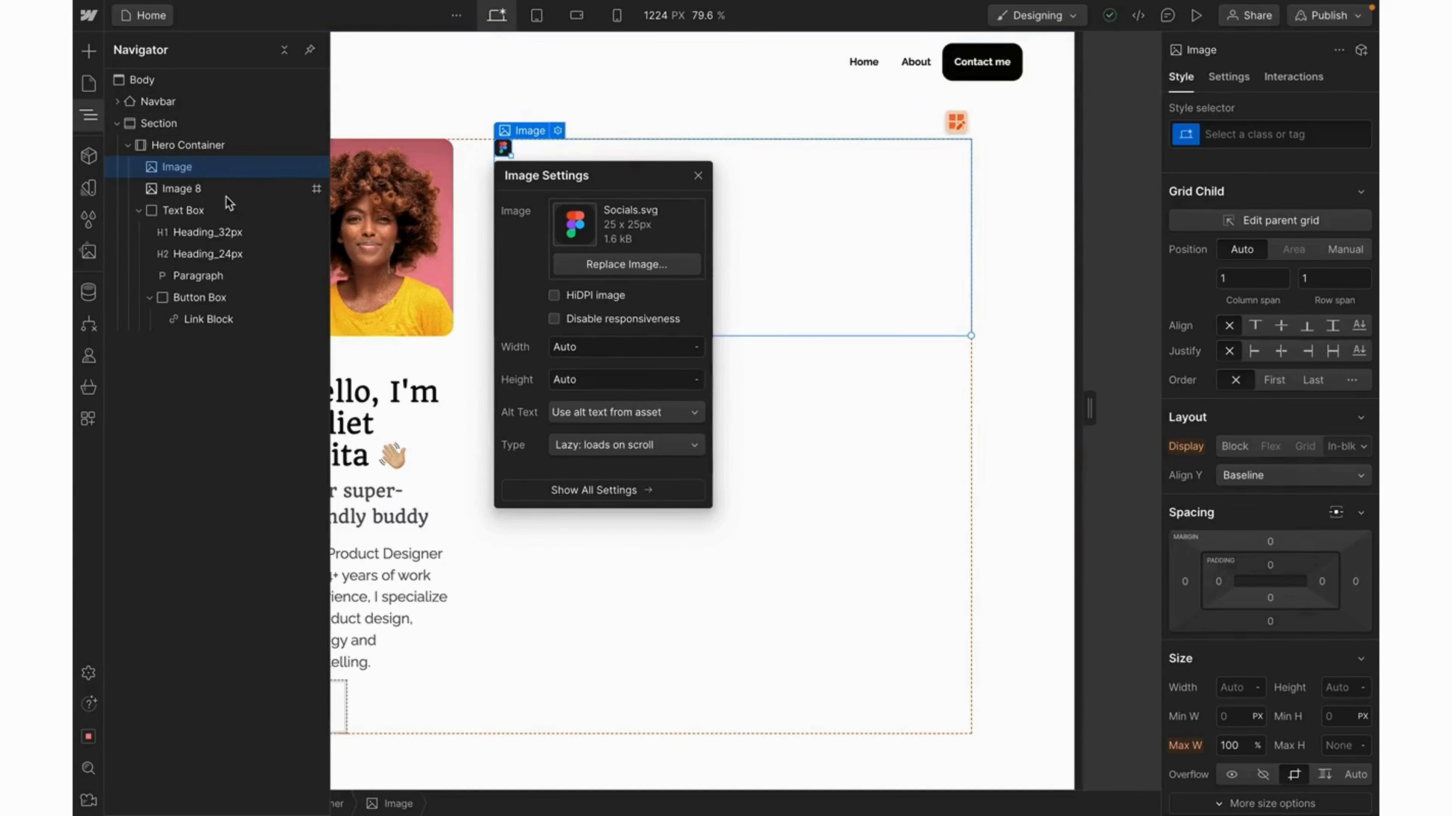
pyautogui.moveTo(177, 166); pyautogui.dragTo(240, 316)
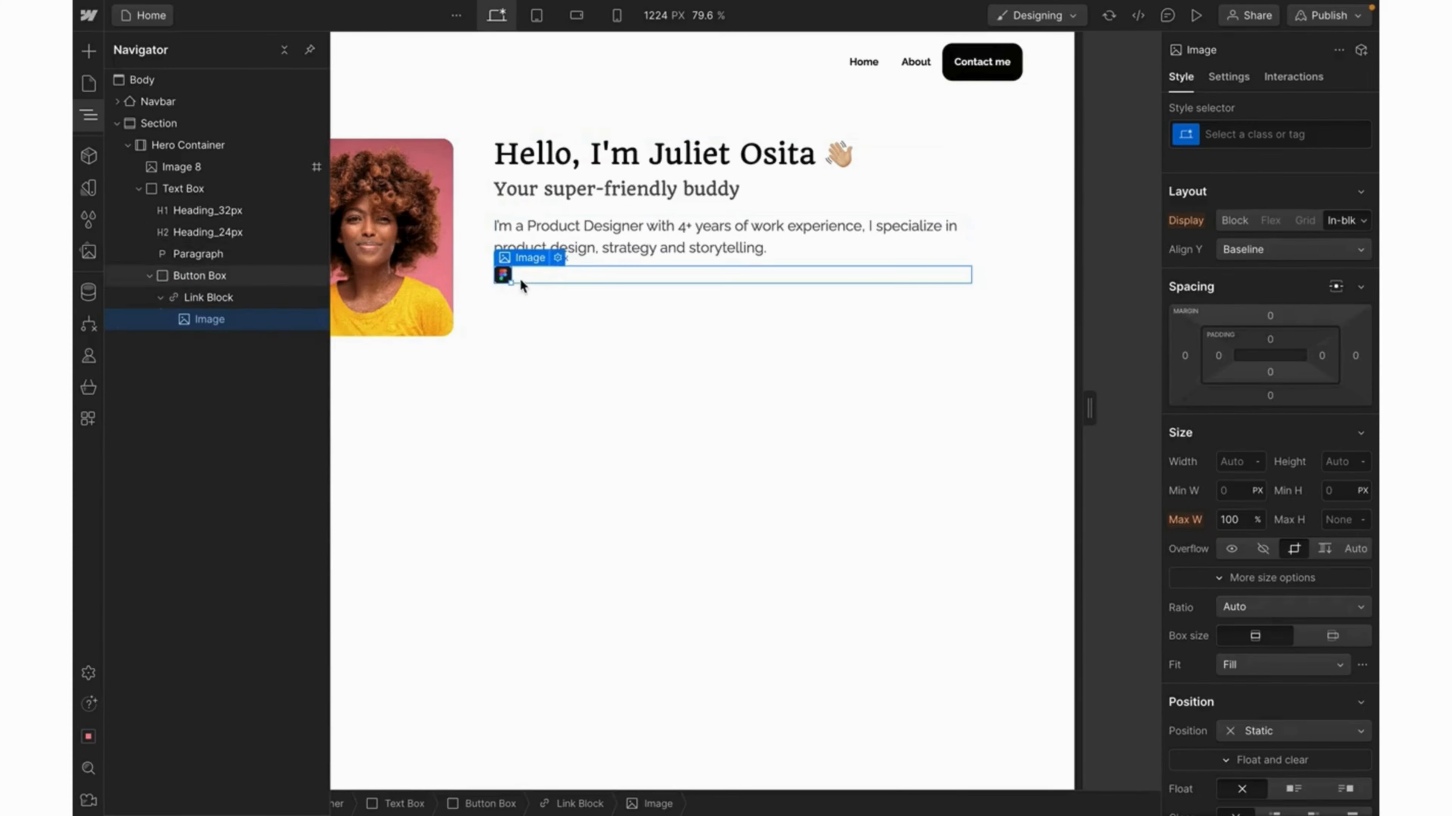
pyautogui.click(205, 298)
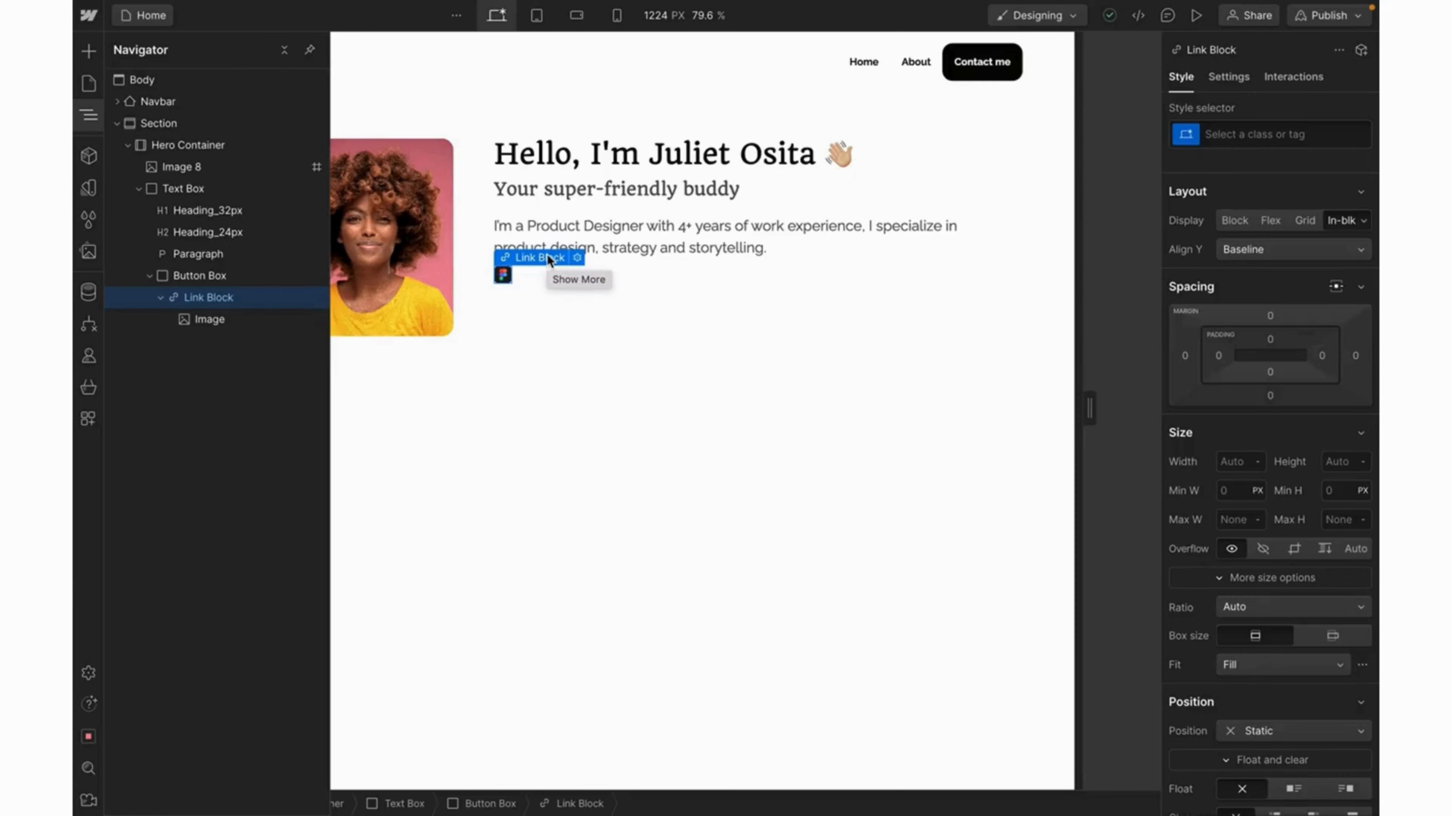
# Insert a Text Block in the Link Block and change its text to 'Figma'.
pyautogui.hotkey('ctrl', 'k')
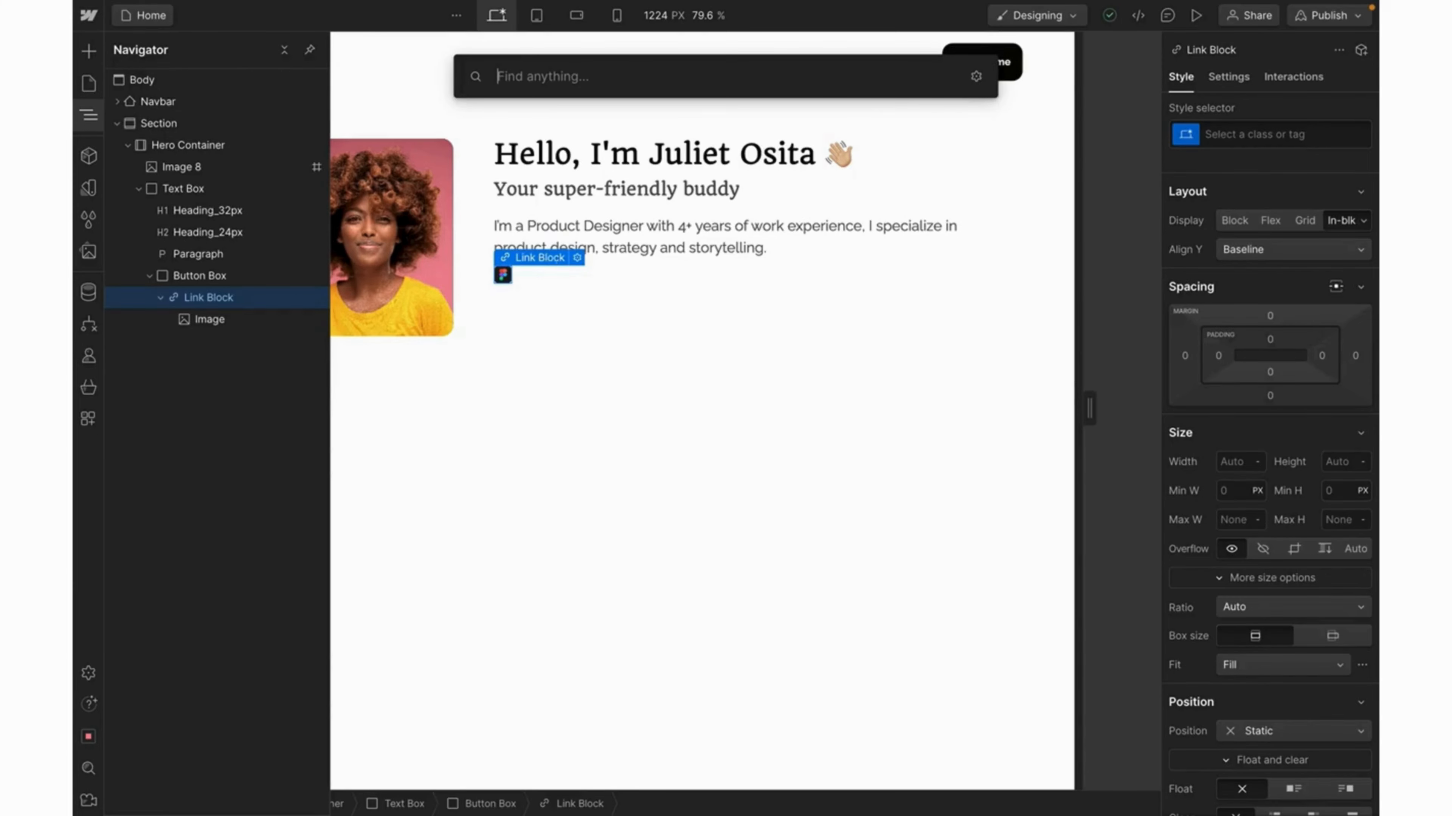
pyautogui.write('text')
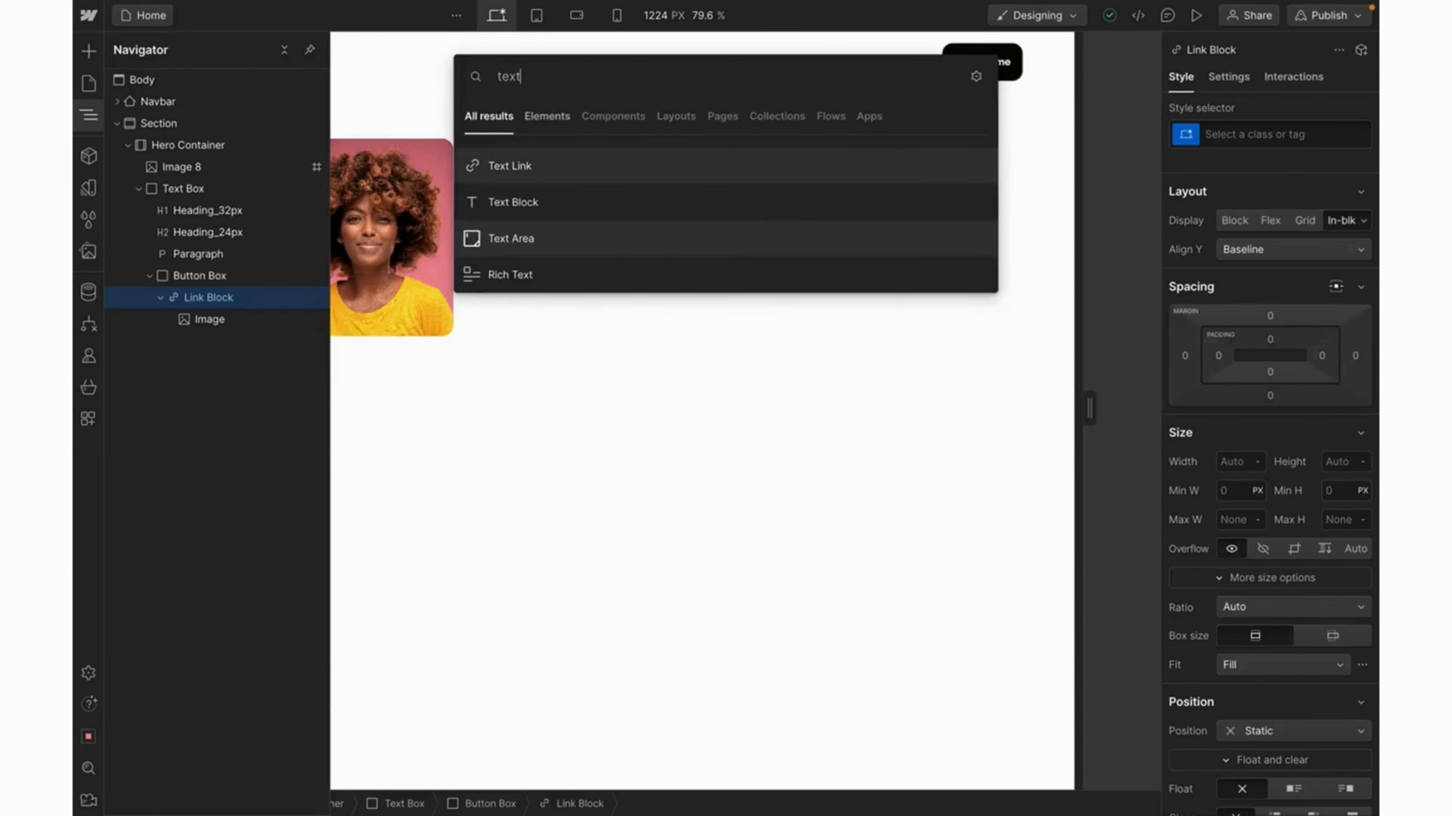
pyautogui.click(552, 204)
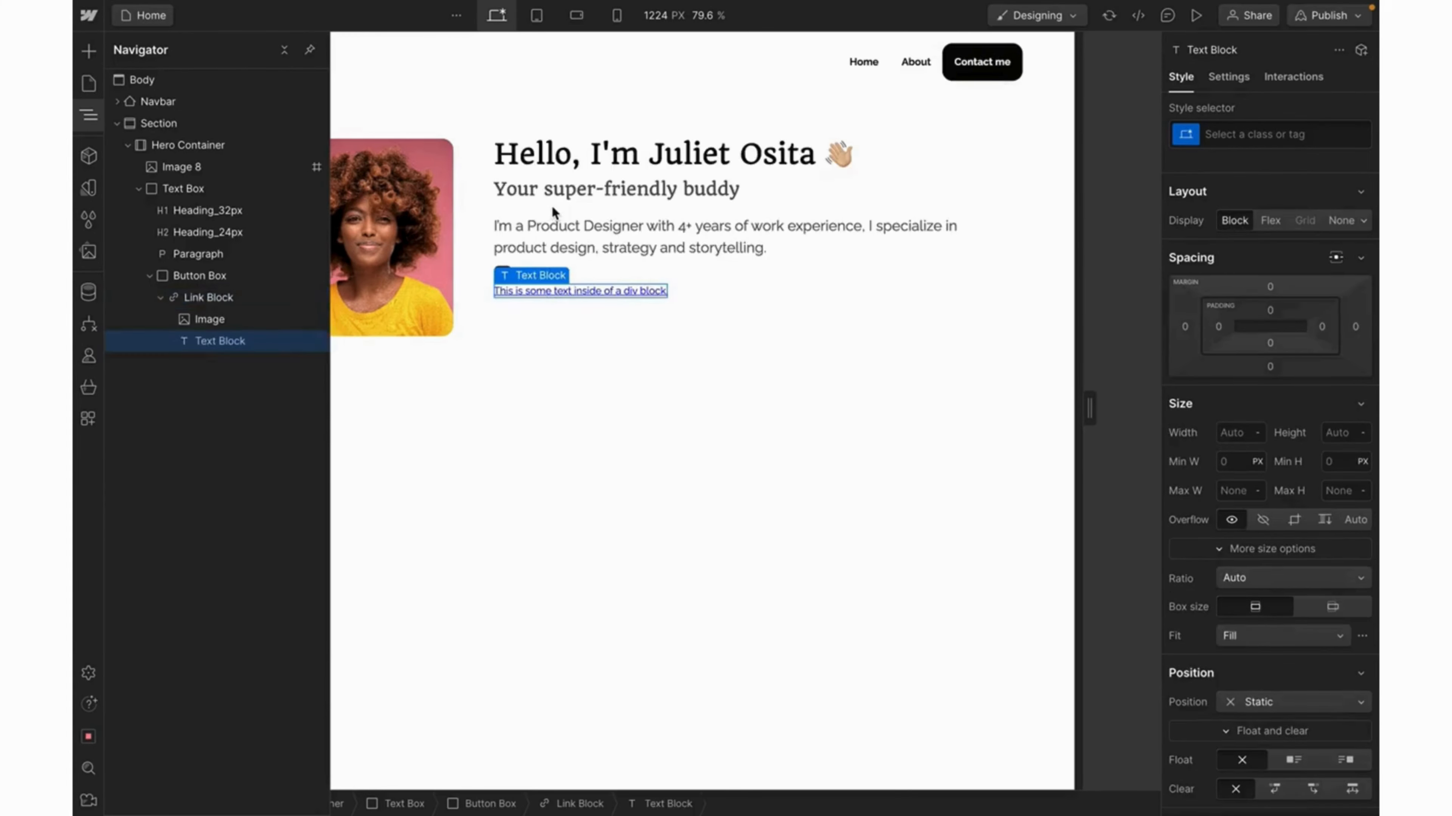
pyautogui.doubleClick(553, 291)
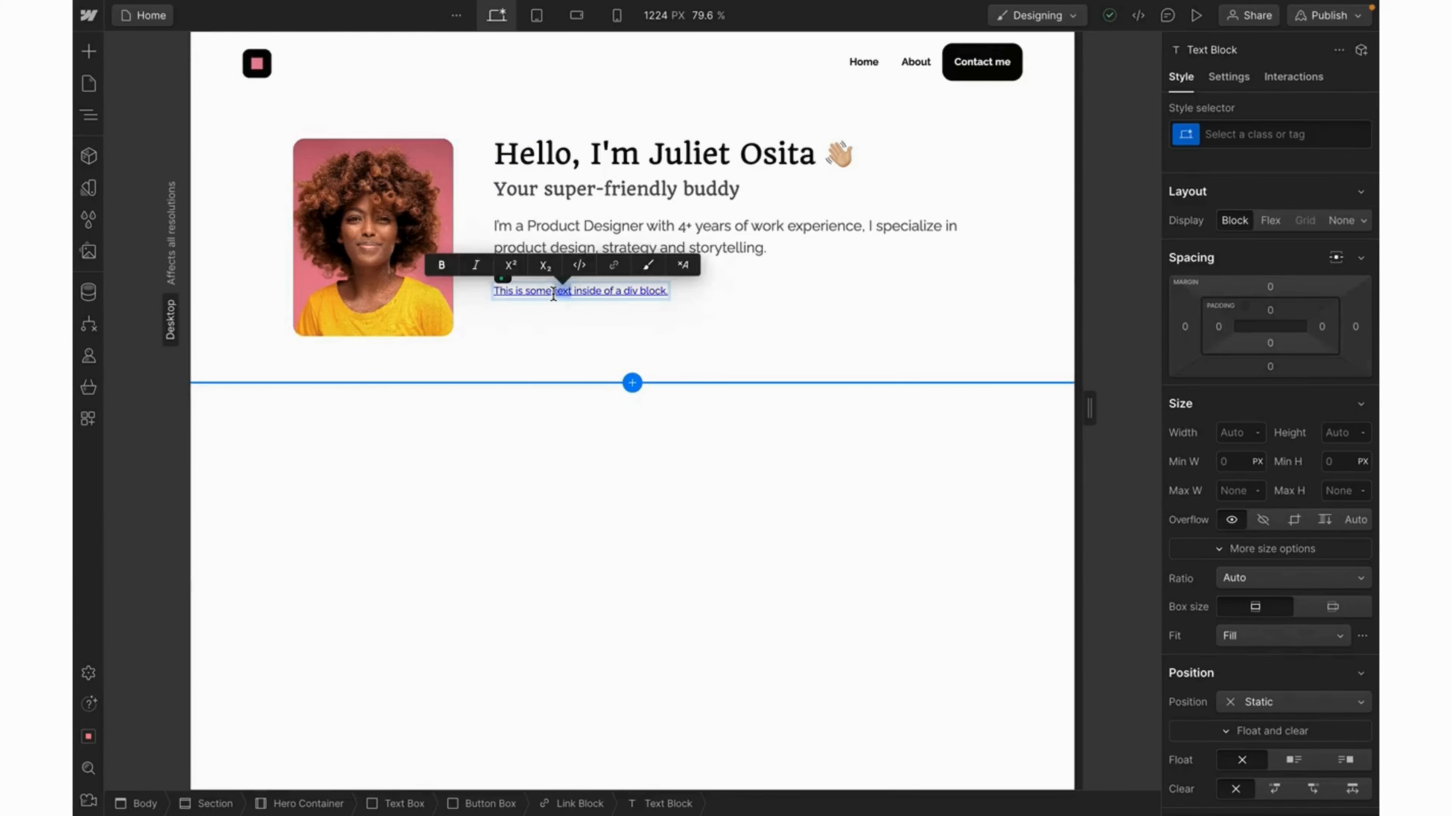
pyautogui.write('Figma')
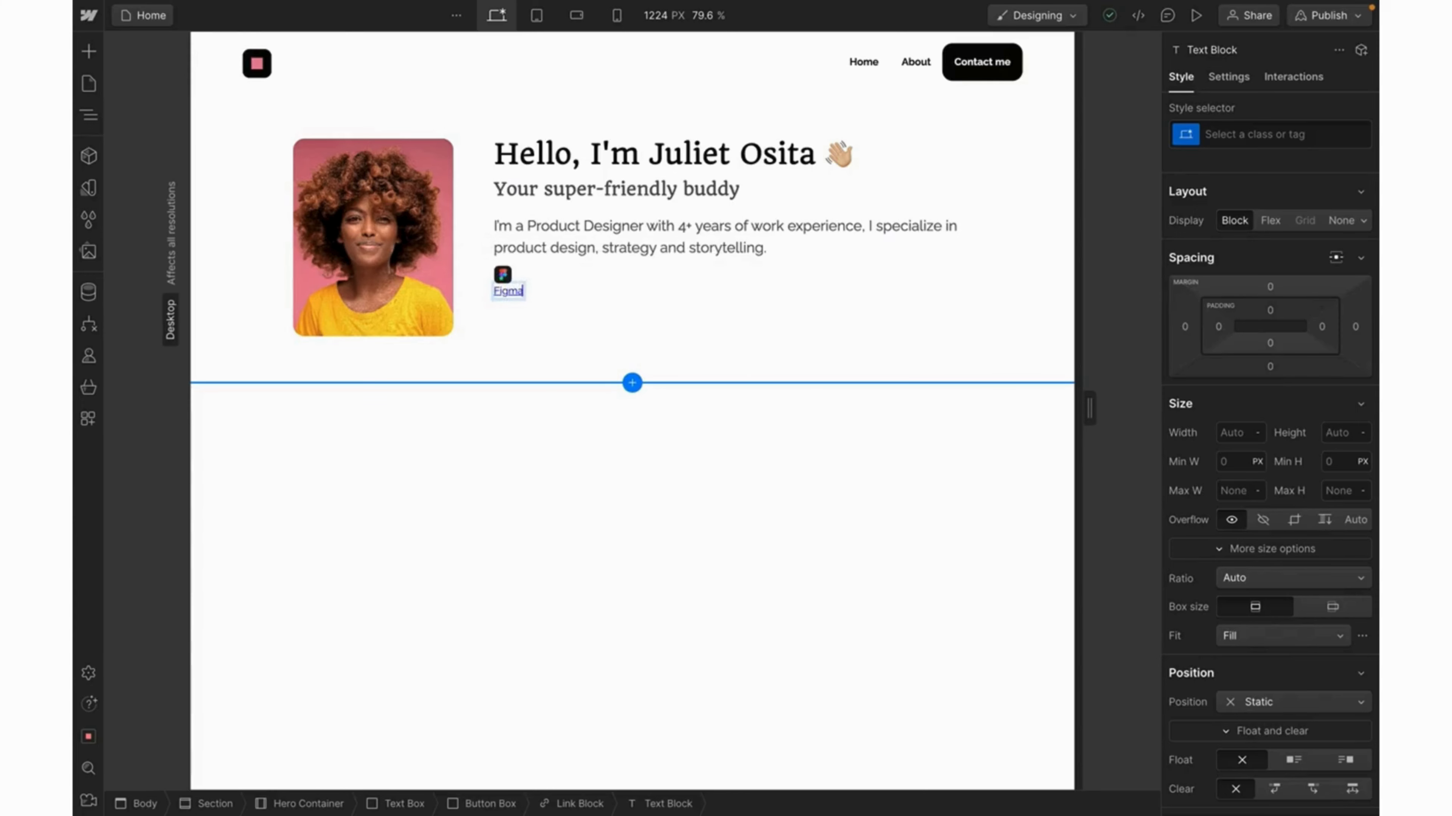
pyautogui.press('Return')
pyautogui.click(578, 806)
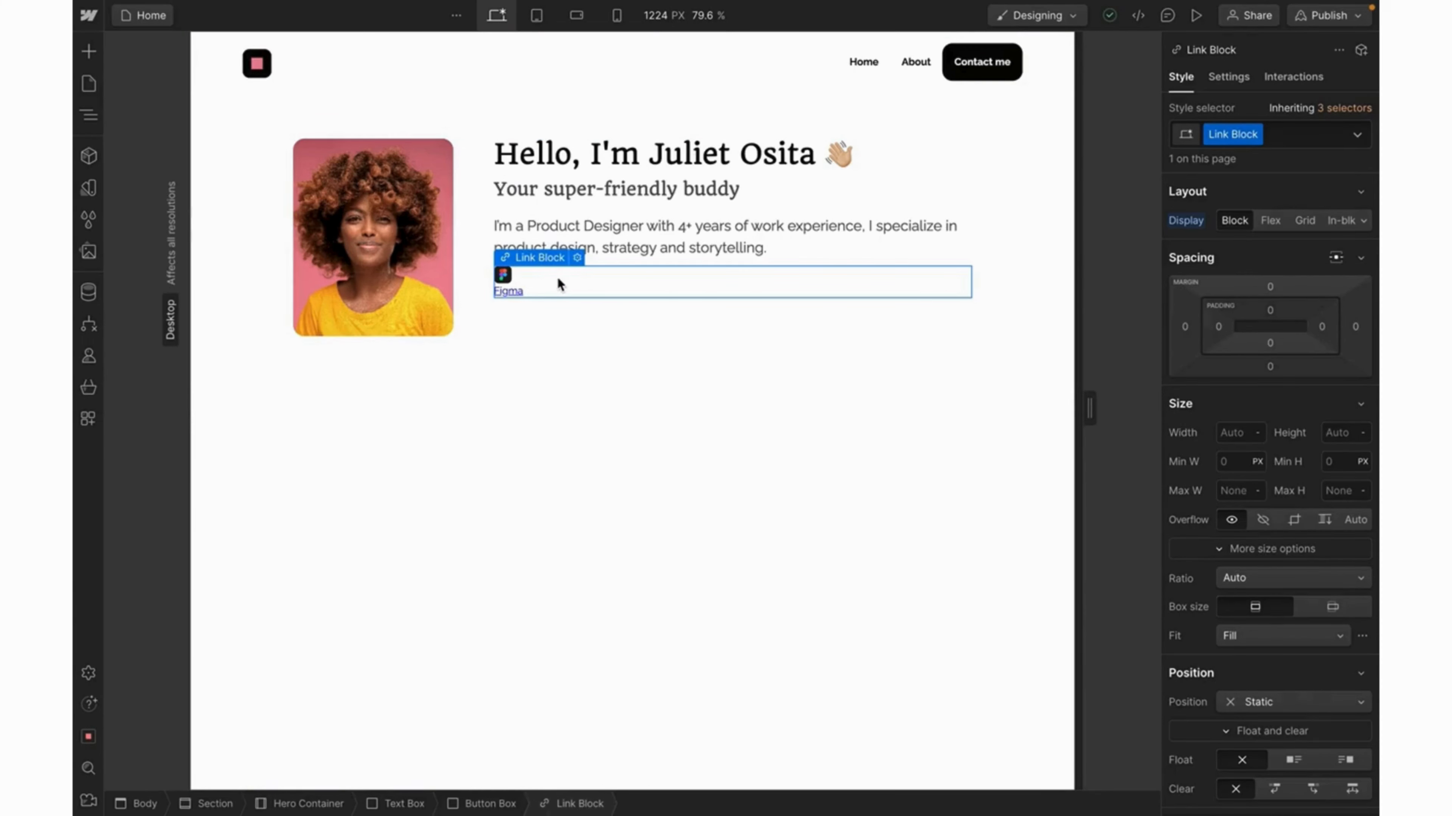
# Set the Link Block to Display Flex with a 12 px gap and Align Y Center.
pyautogui.click(1270, 221)
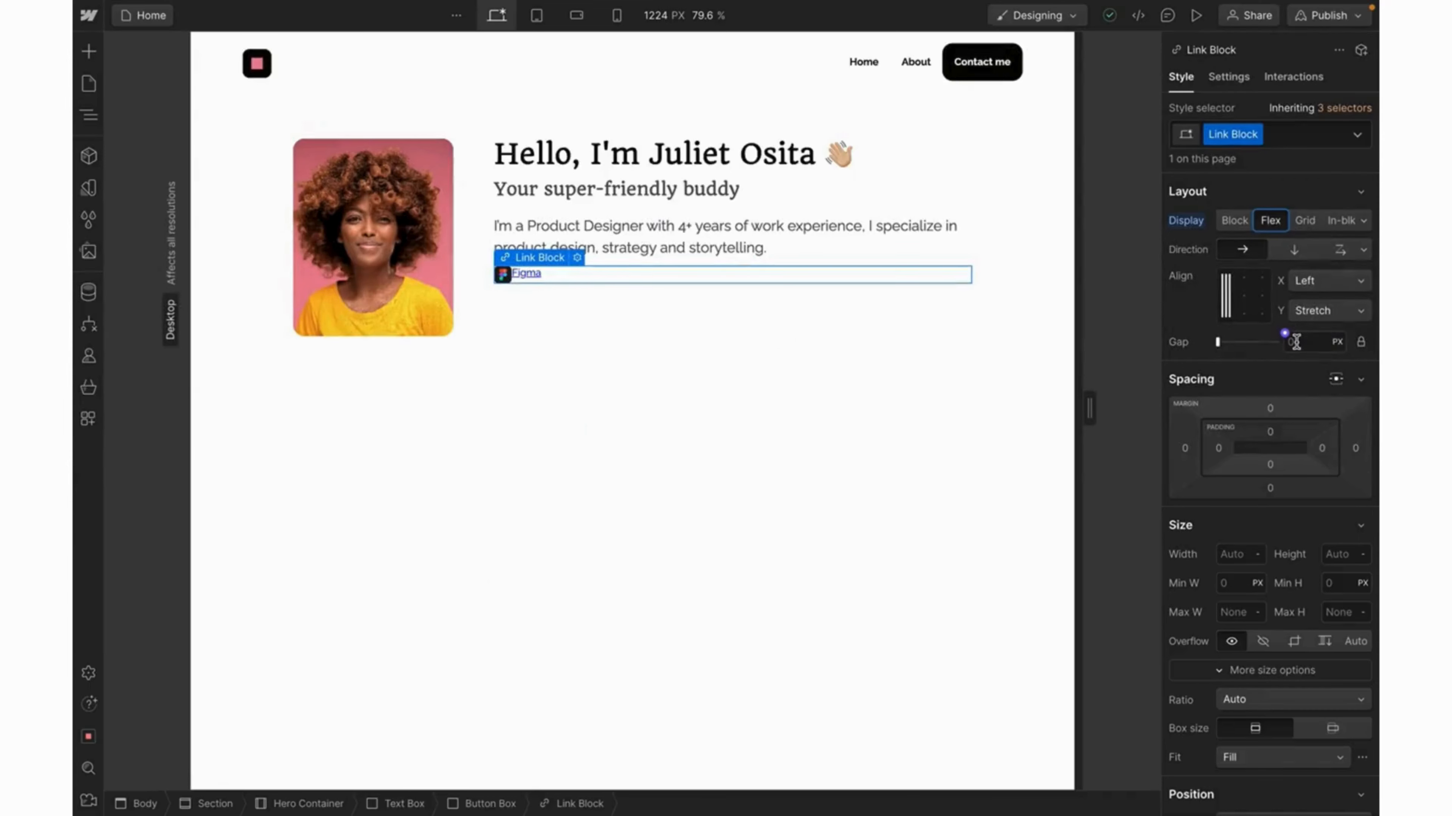
pyautogui.click(1296, 342)
pyautogui.write('12')
pyautogui.click(1328, 311)
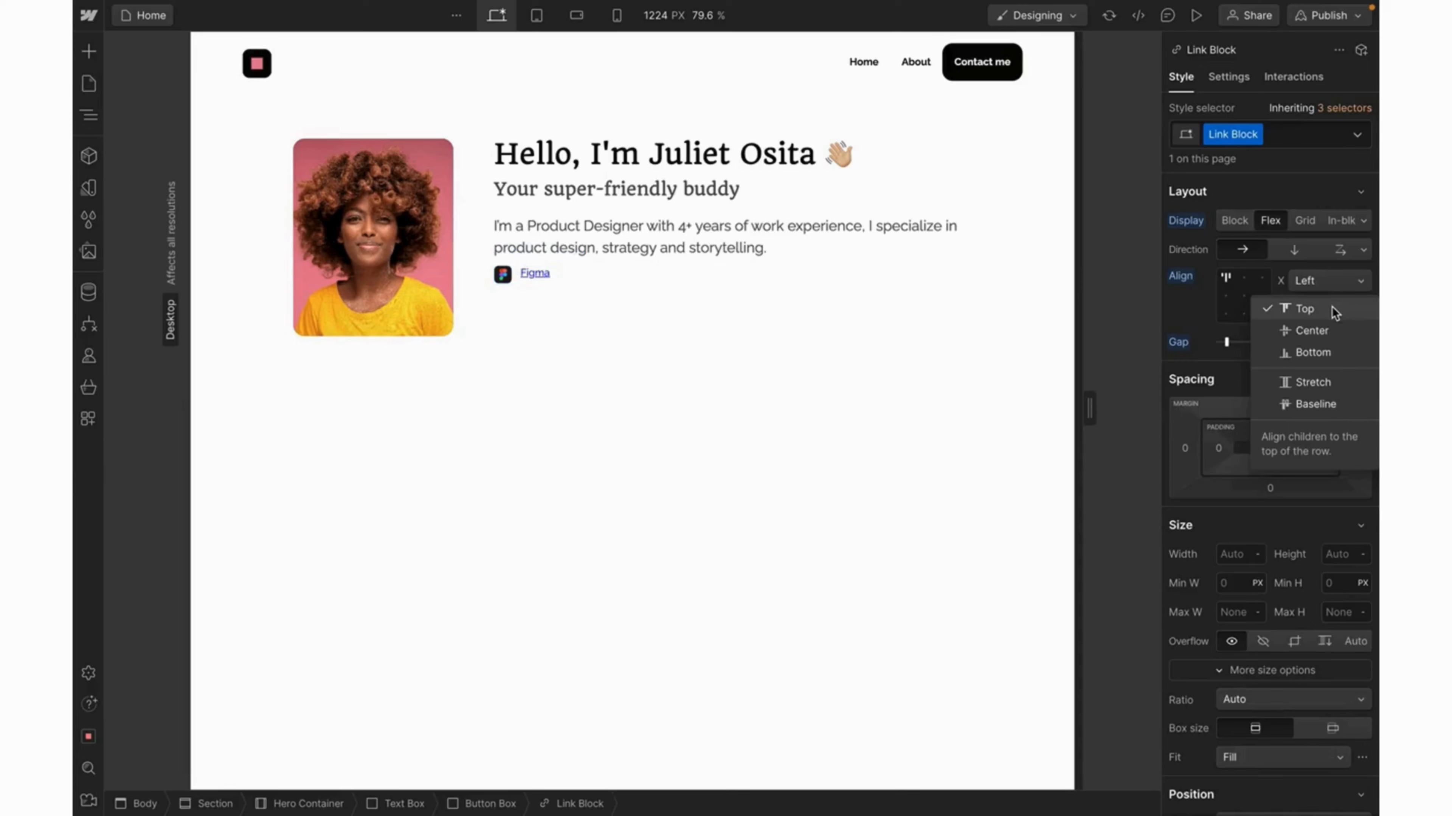
pyautogui.click(1324, 332)
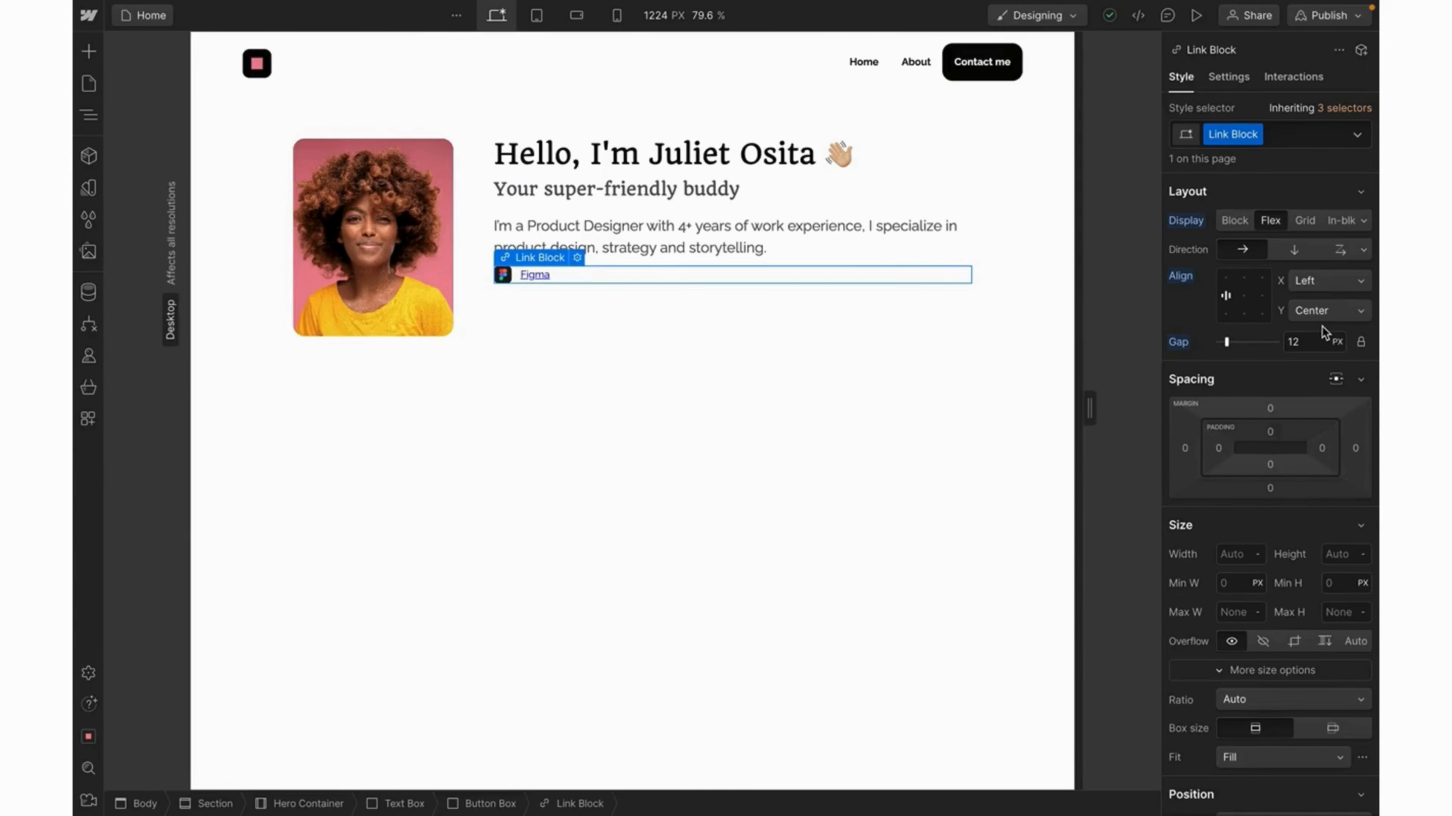
pyautogui.doubleClick(535, 276)
pyautogui.click(530, 279)
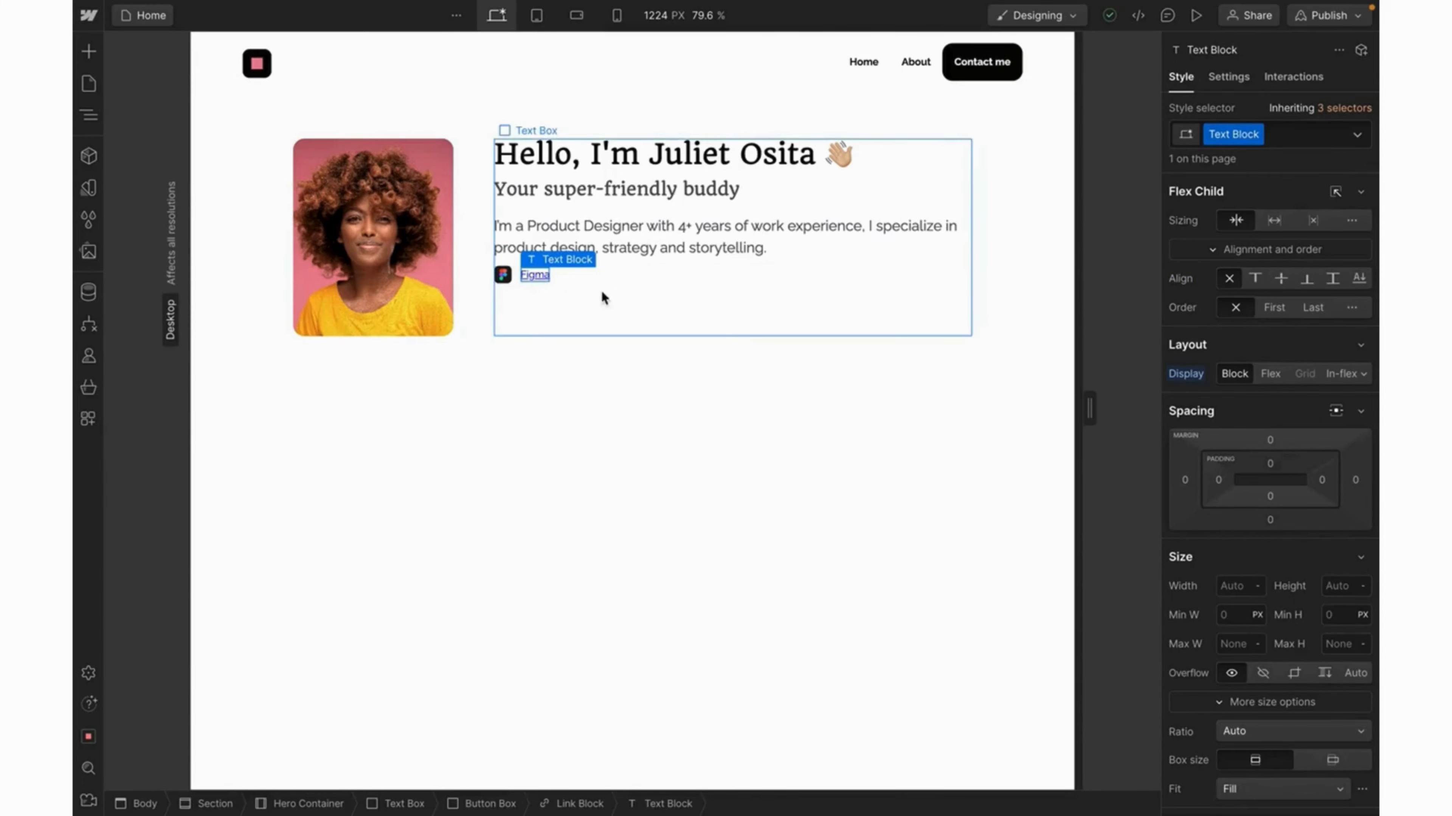
# Set text Decoration to none on both the Figma Text Block and its Link Block.
pyautogui.scroll(-5, 1323, 654)
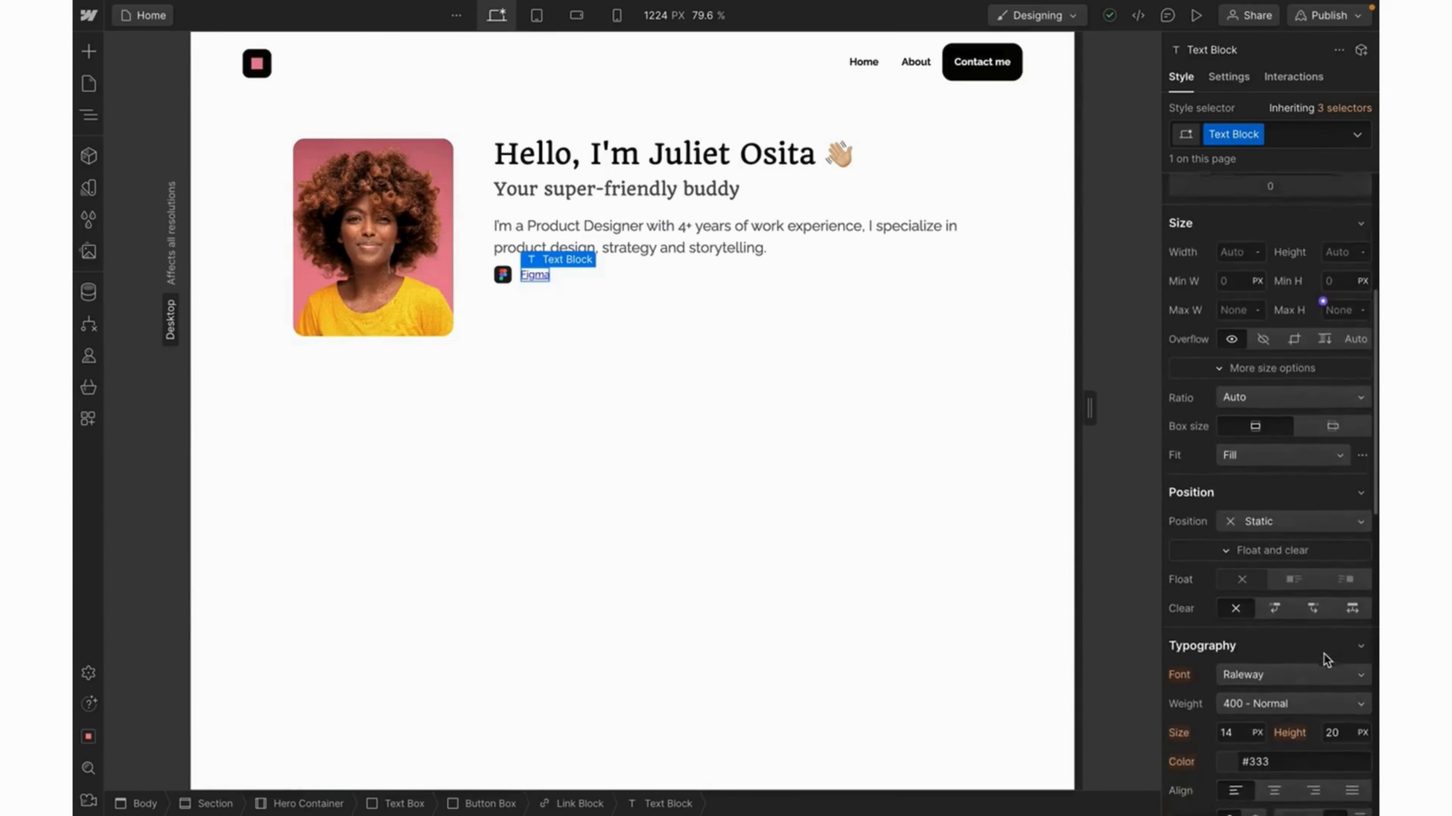
pyautogui.scroll(-4, 1324, 654)
pyautogui.scroll(2, 1323, 654)
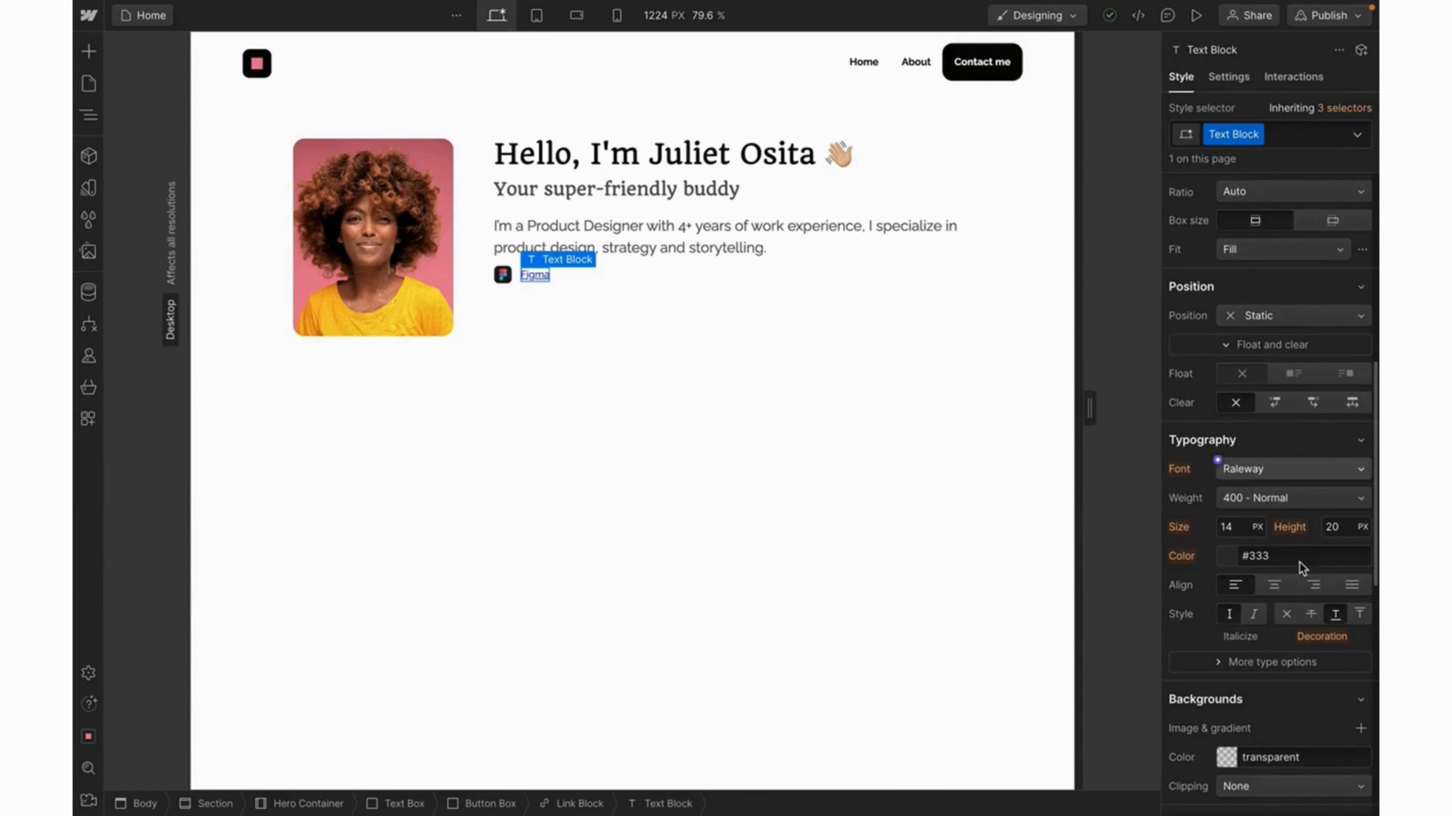
pyautogui.click(1285, 615)
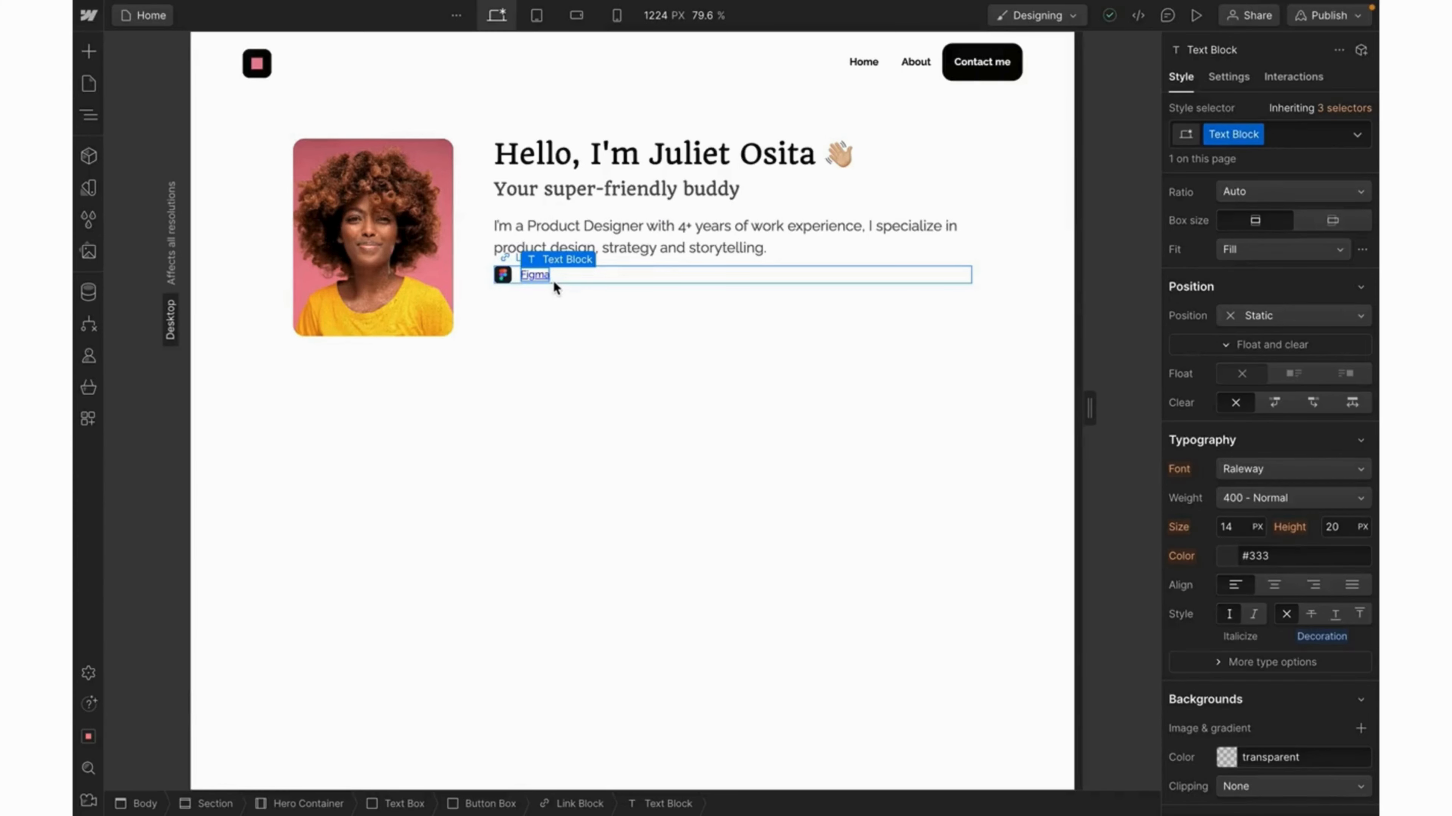
pyautogui.click(544, 278)
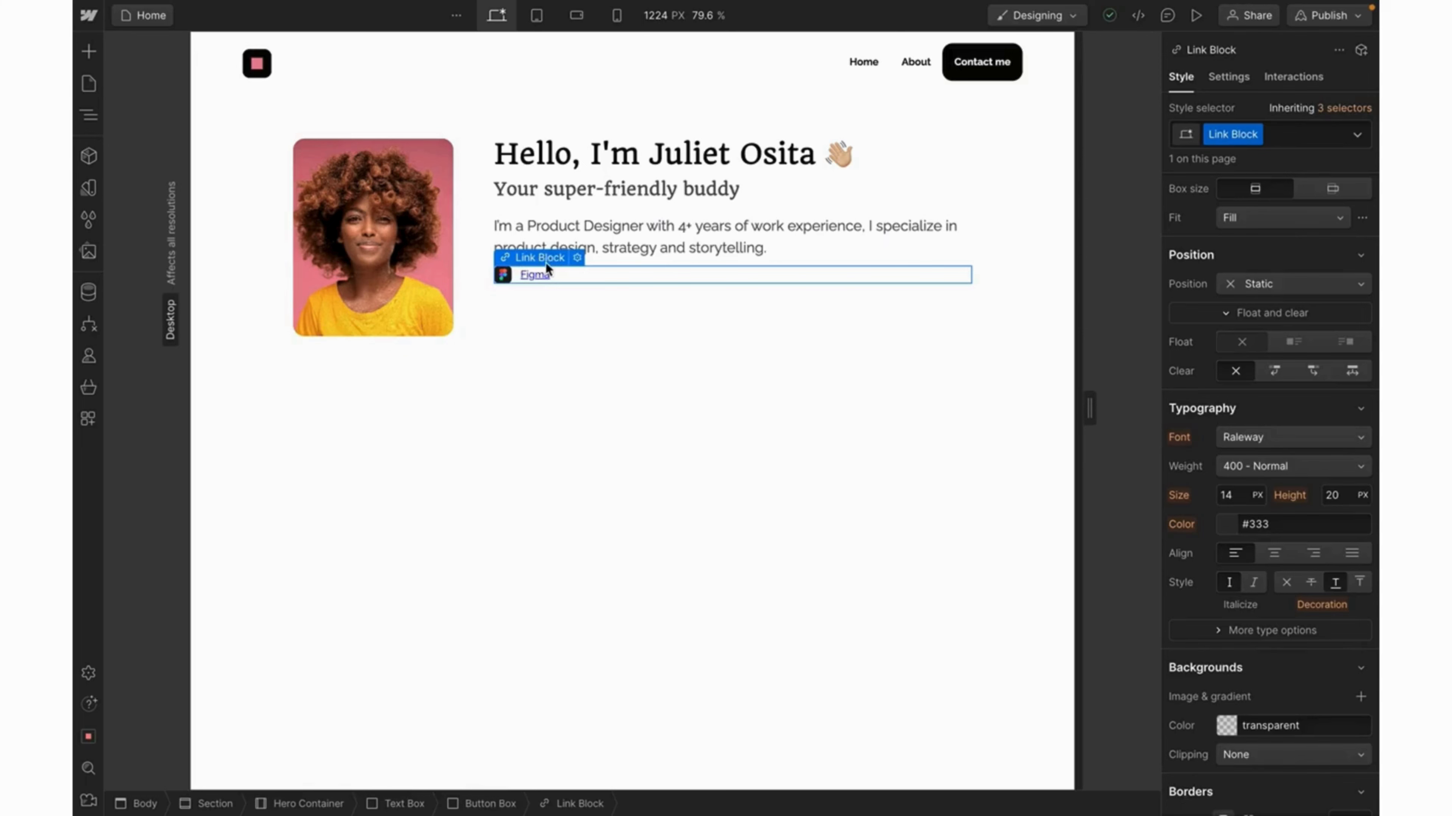
pyautogui.doubleClick(525, 274)
pyautogui.click(1286, 583)
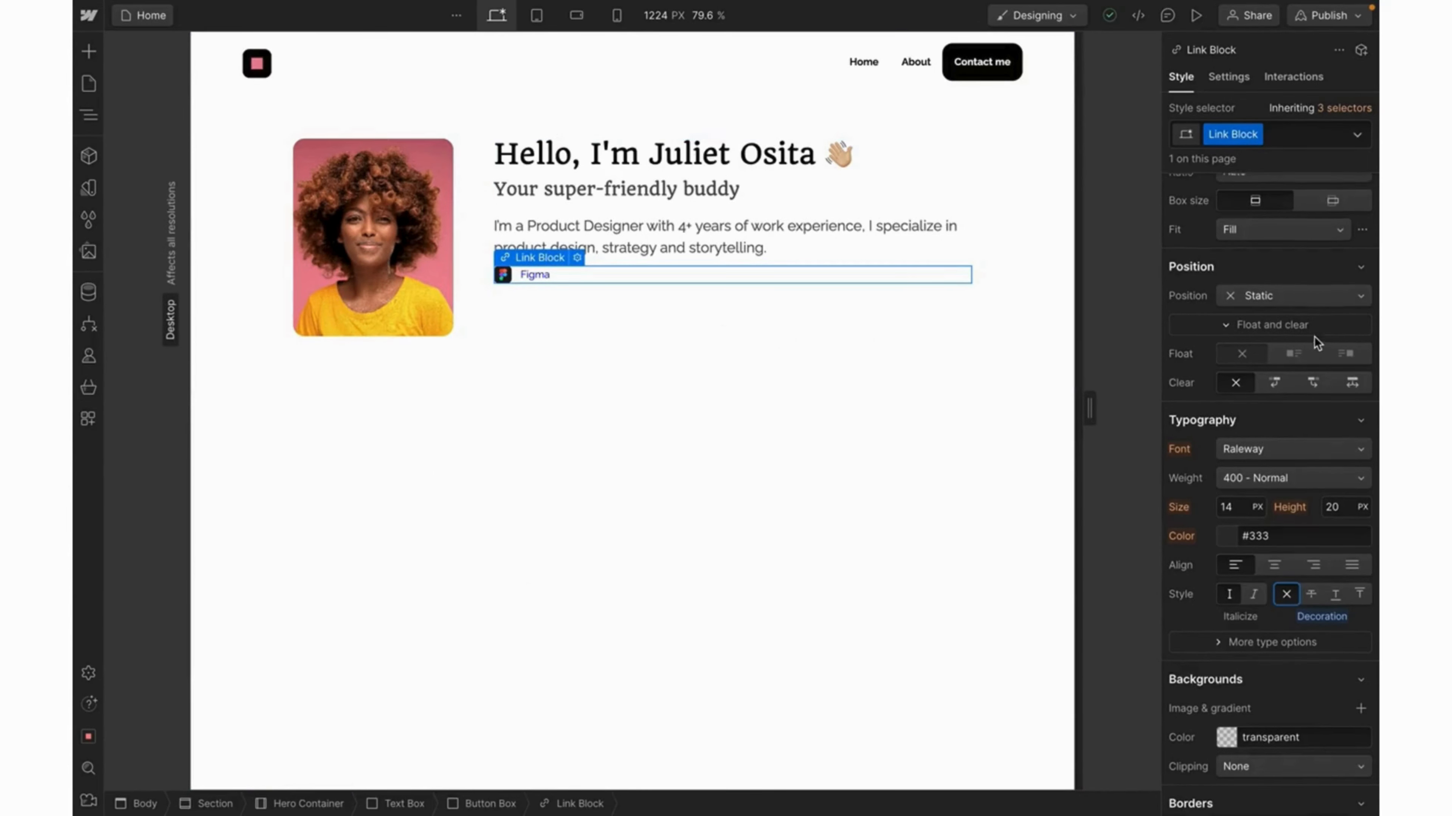
# Size the Figma Link Block to 110 × 48 px and set Align X to Center.
pyautogui.scroll(5, 1315, 337)
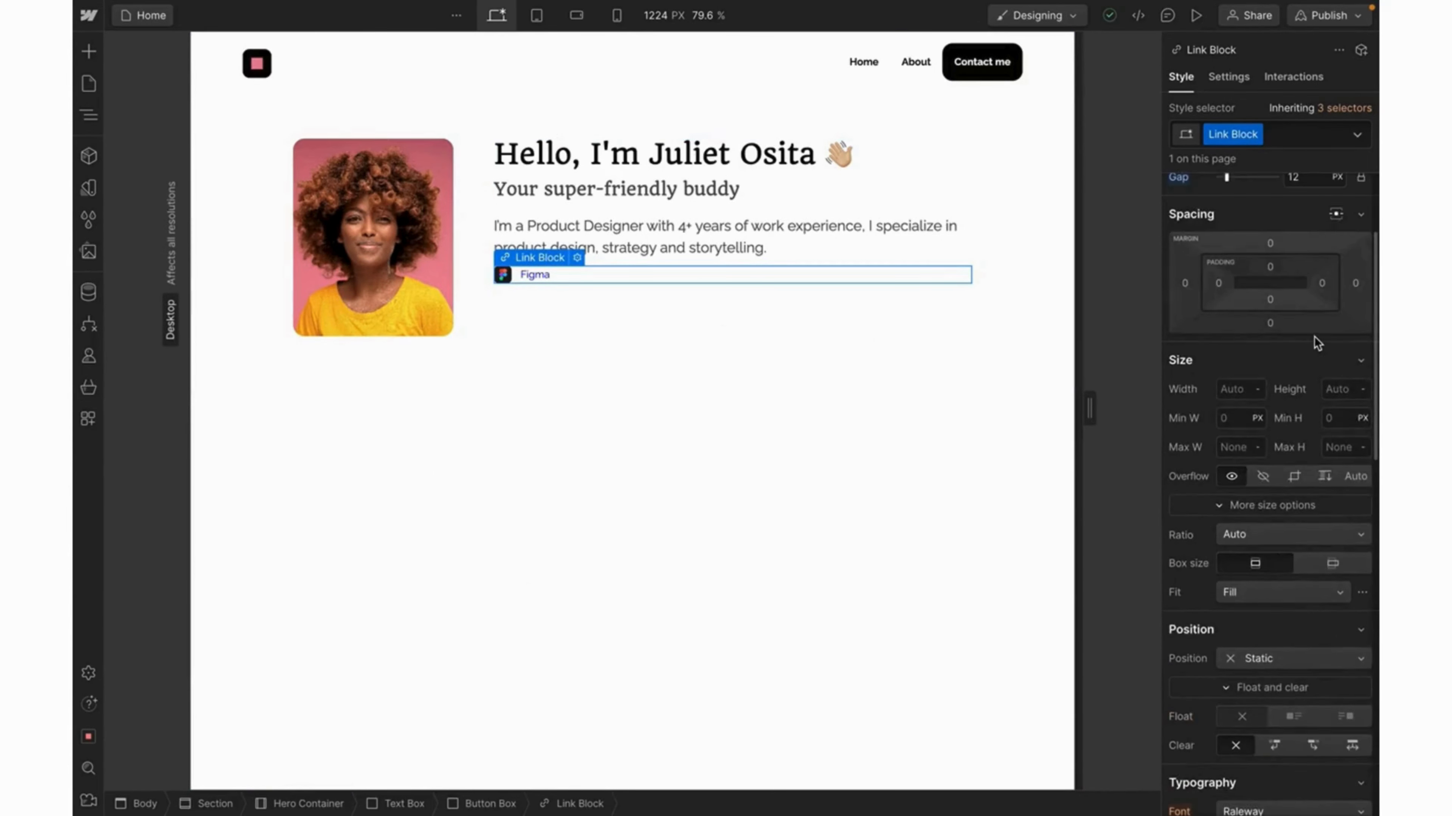
pyautogui.click(1246, 391)
pyautogui.write('110')
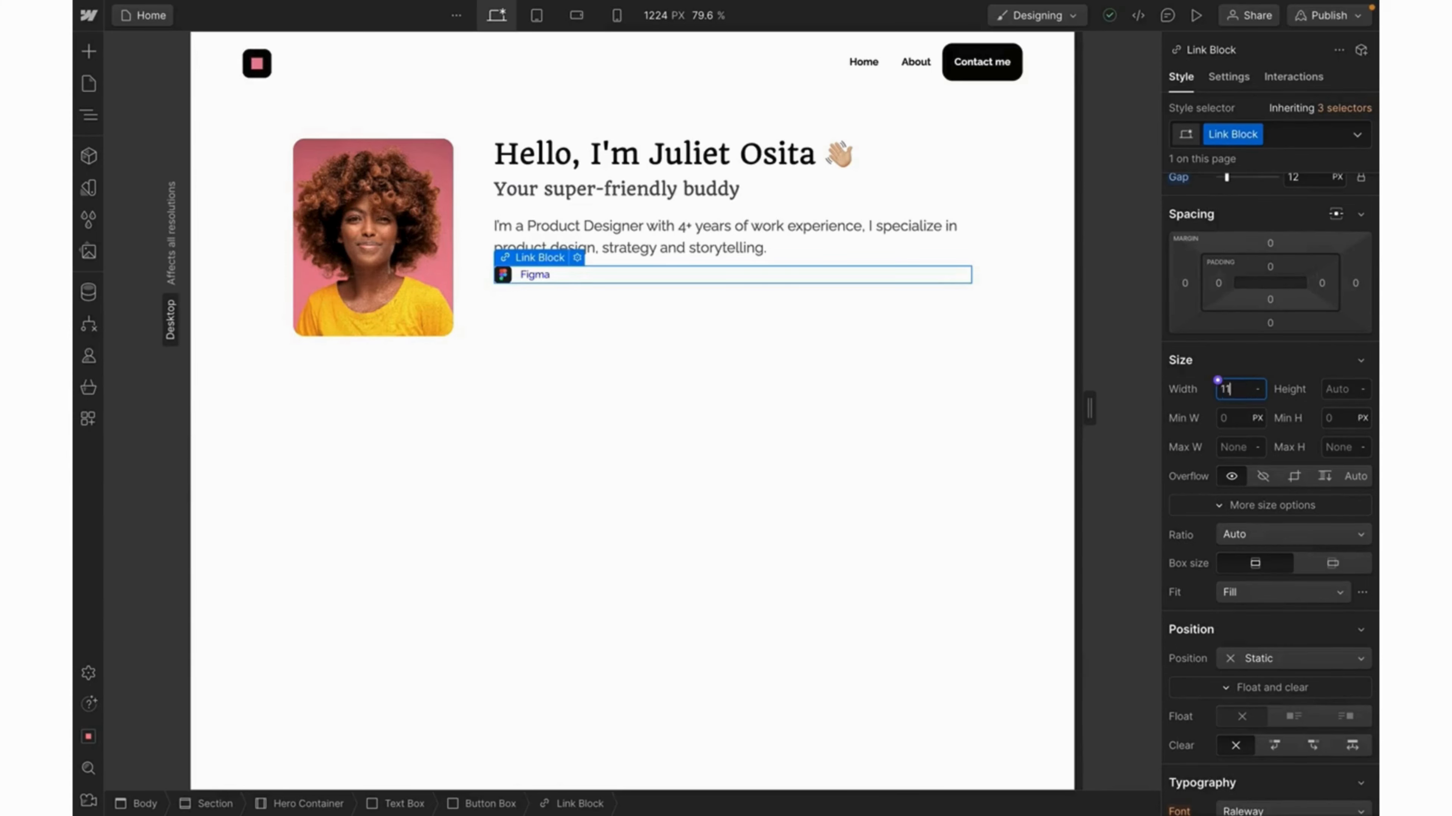
pyautogui.press('Return')
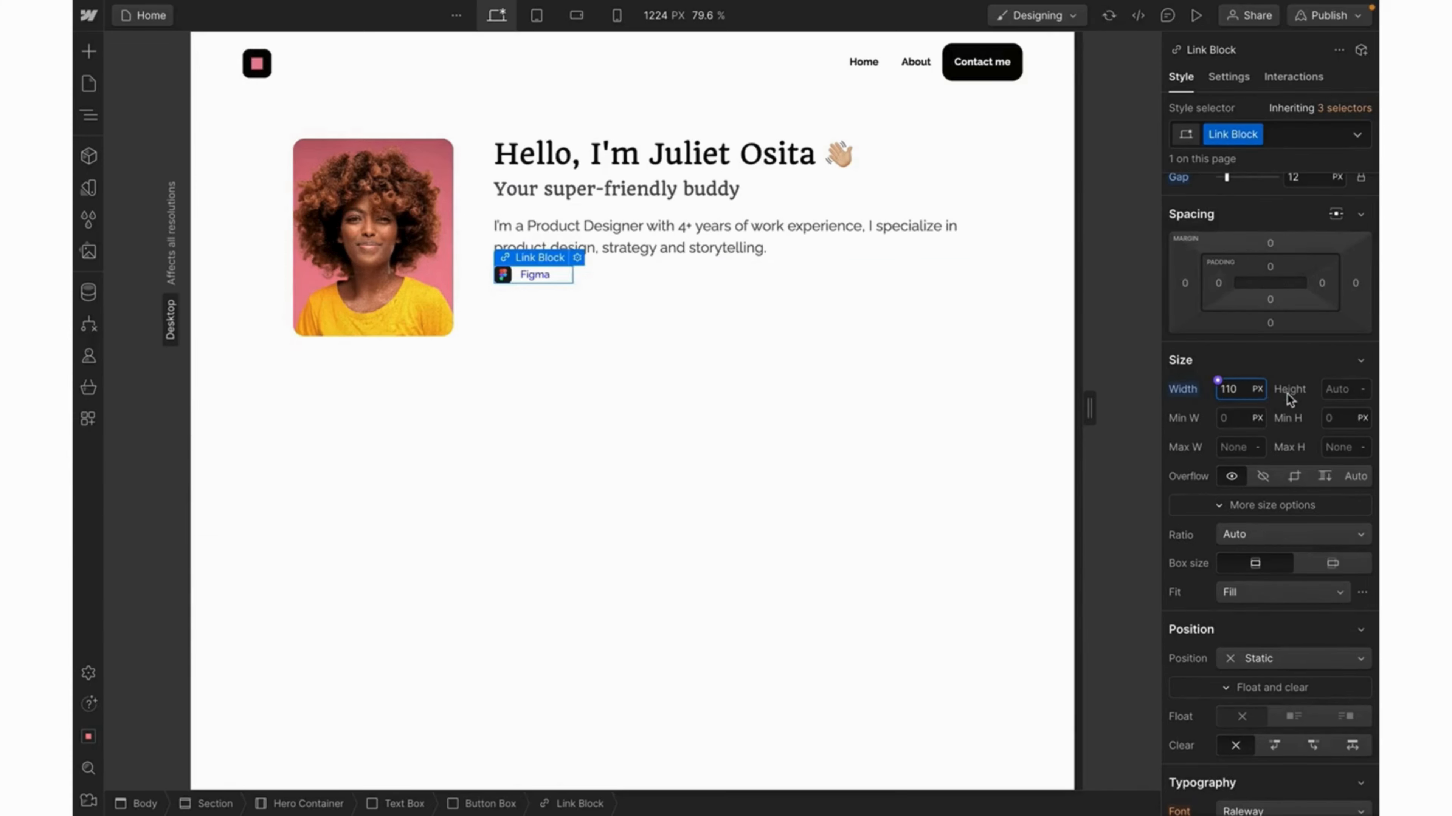
pyautogui.click(1336, 391)
pyautogui.write('48')
pyautogui.press('Return')
pyautogui.scroll(3, 1266, 278)
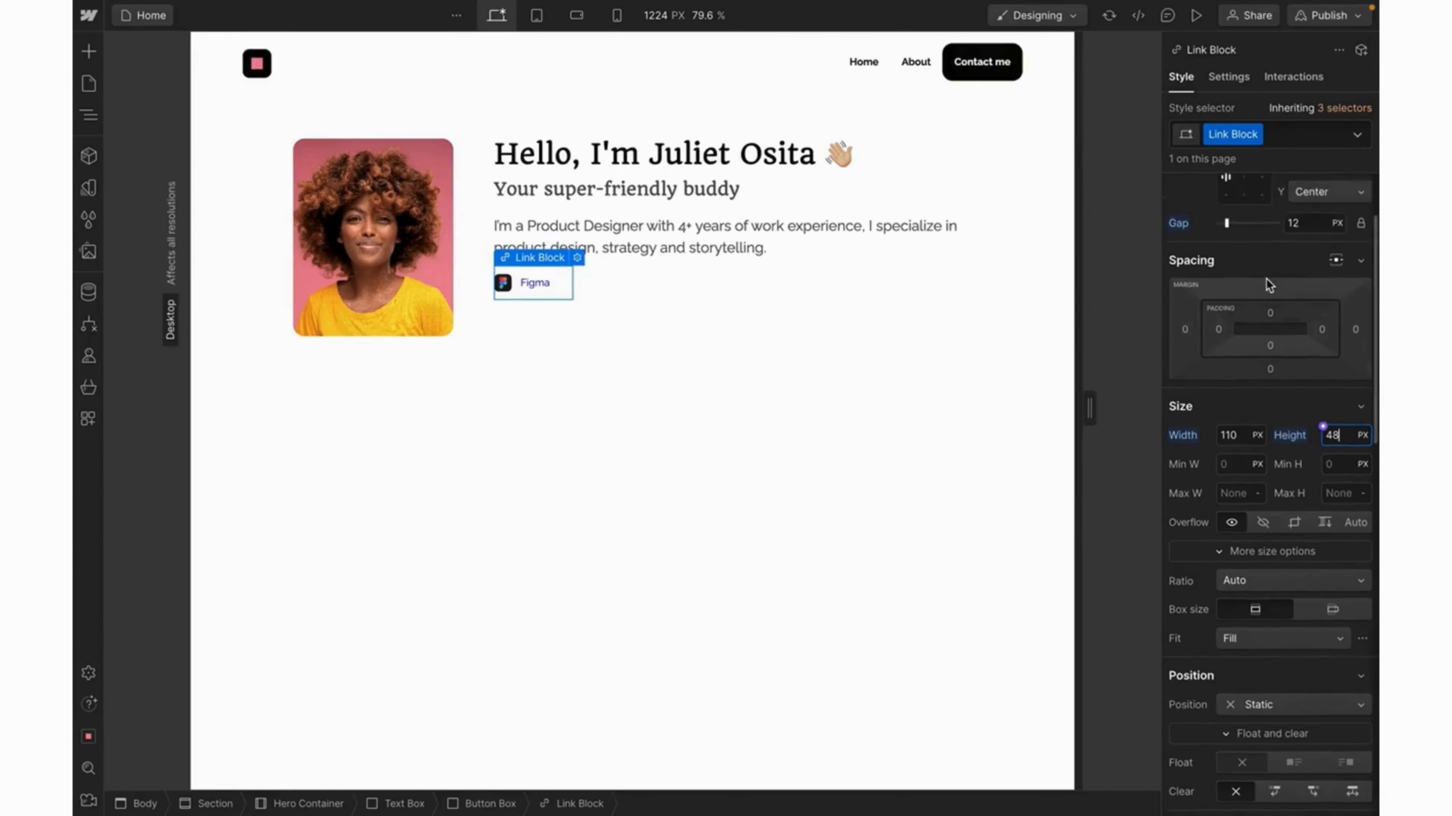
pyautogui.click(1332, 283)
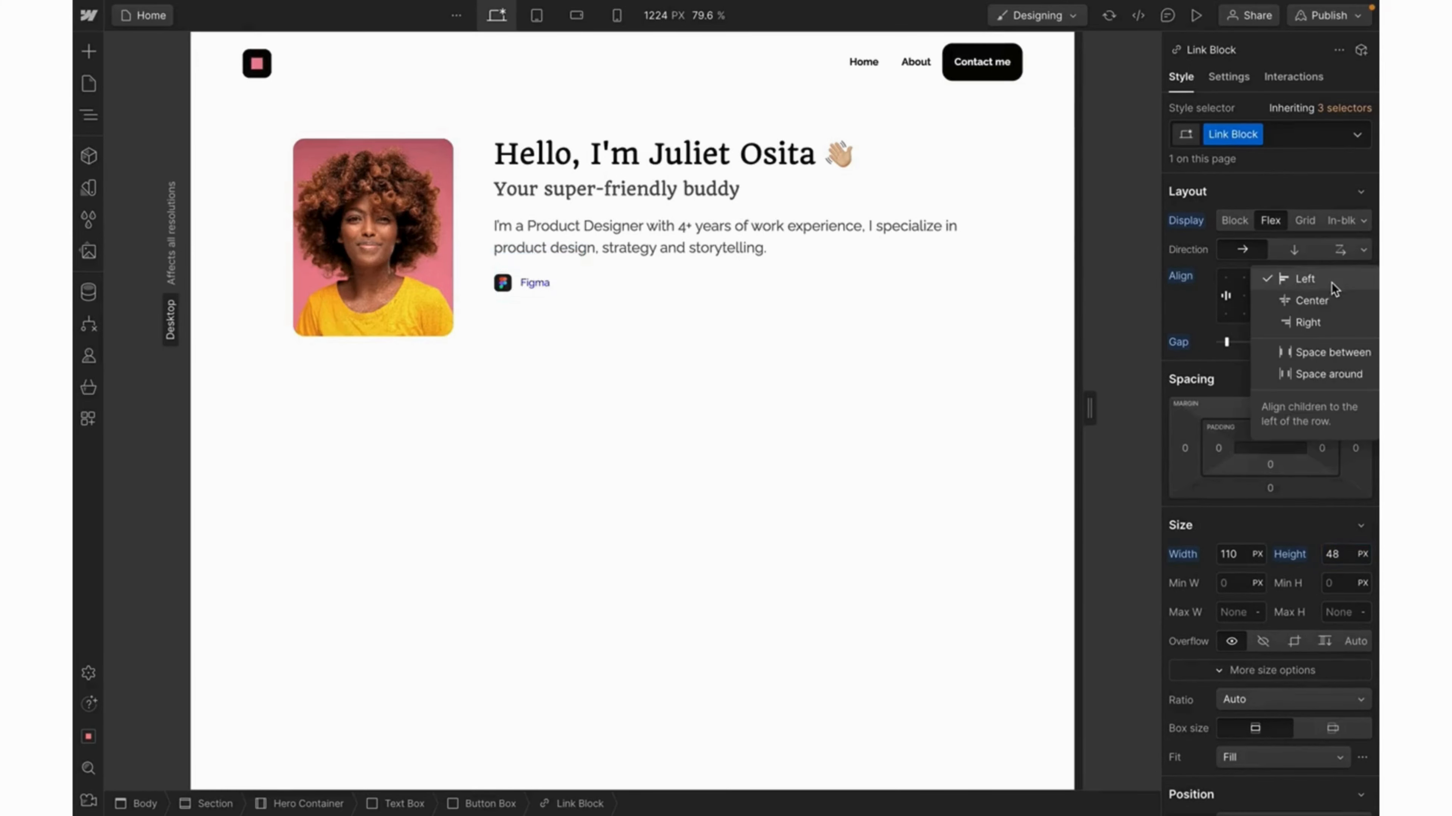
pyautogui.click(1308, 298)
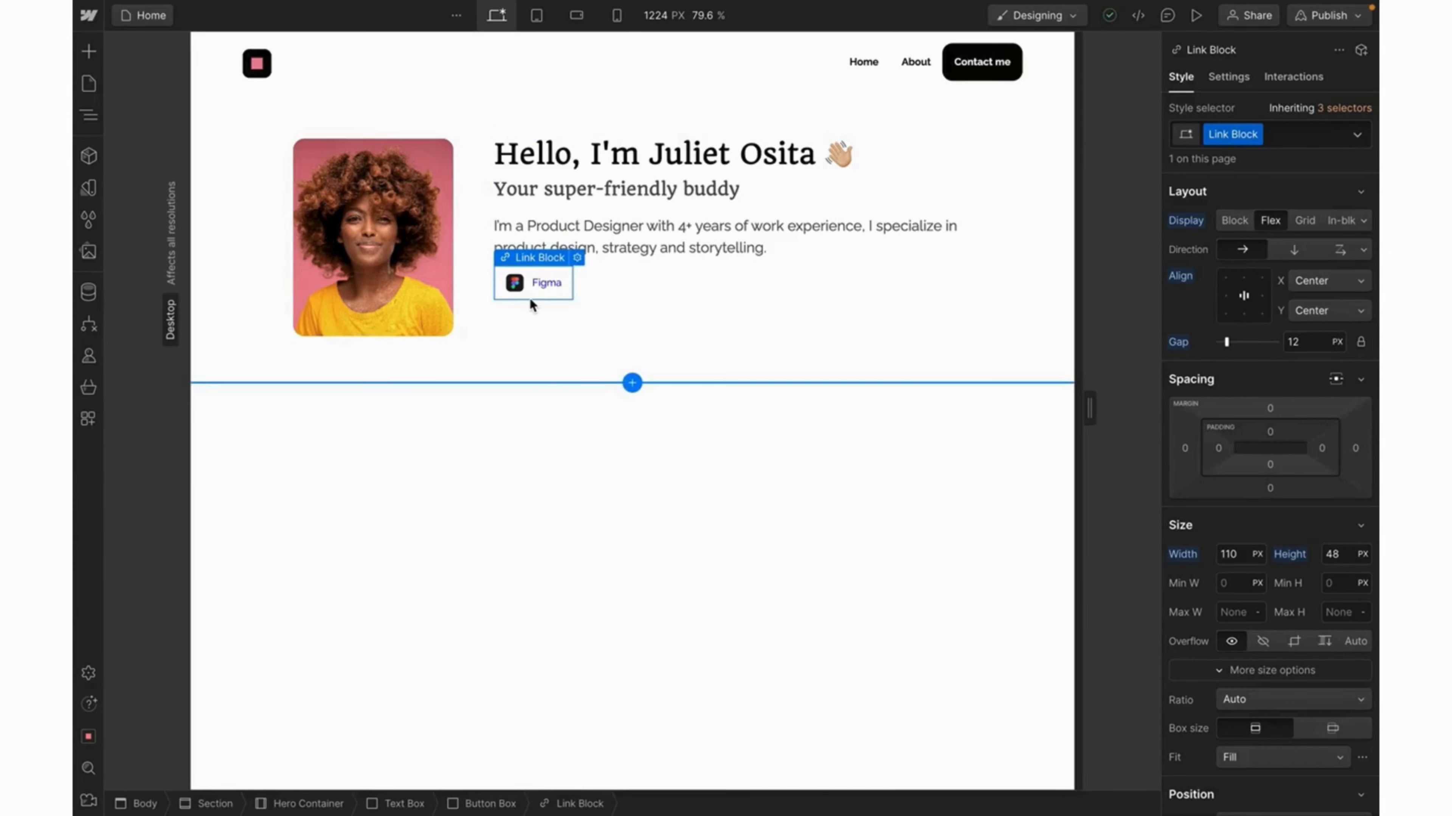
pyautogui.scroll(-12, 1272, 451)
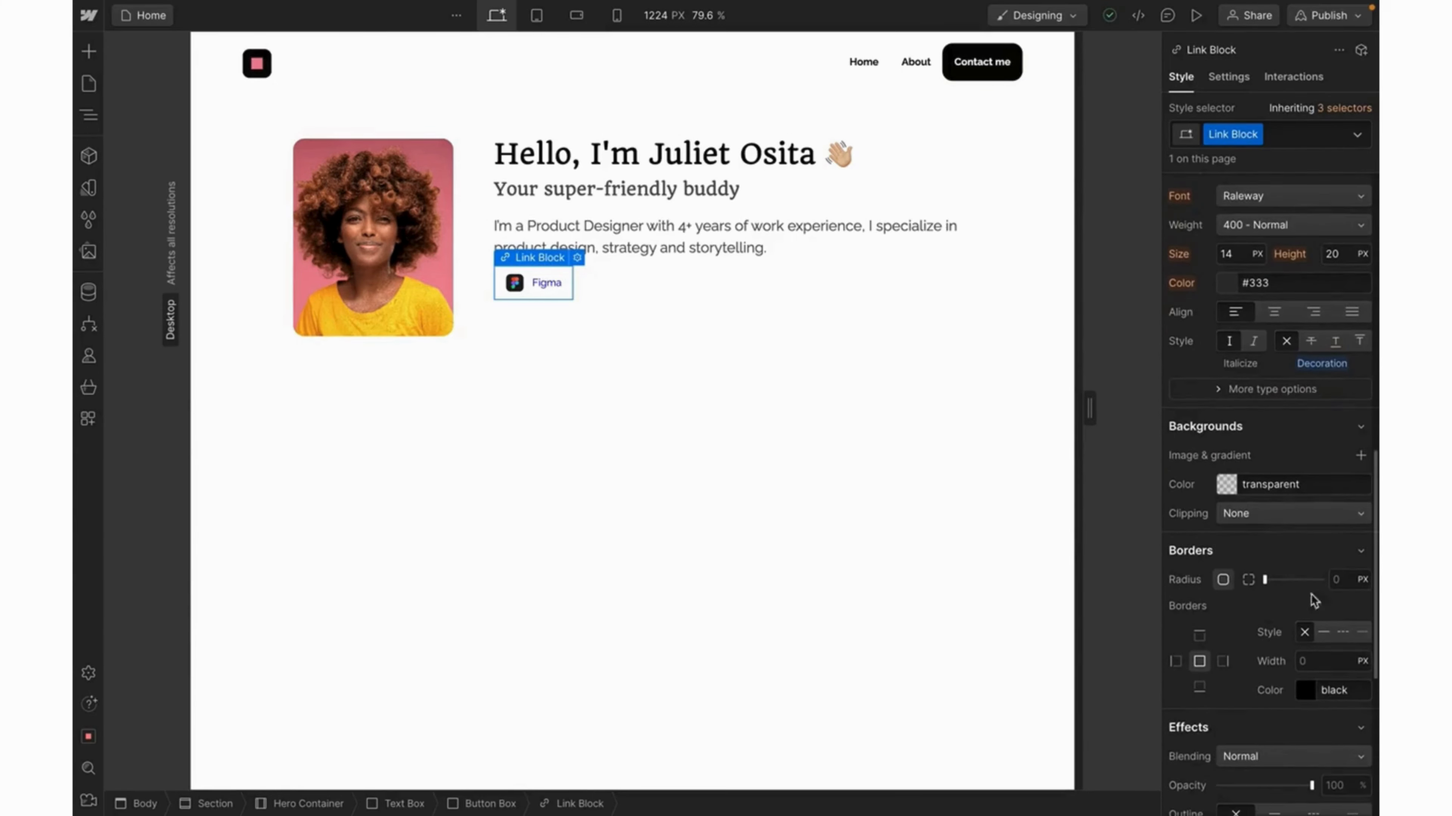
# Give the Link Block a 1 px Gray_1 border and a 12 px corner radius.
pyautogui.click(1310, 663)
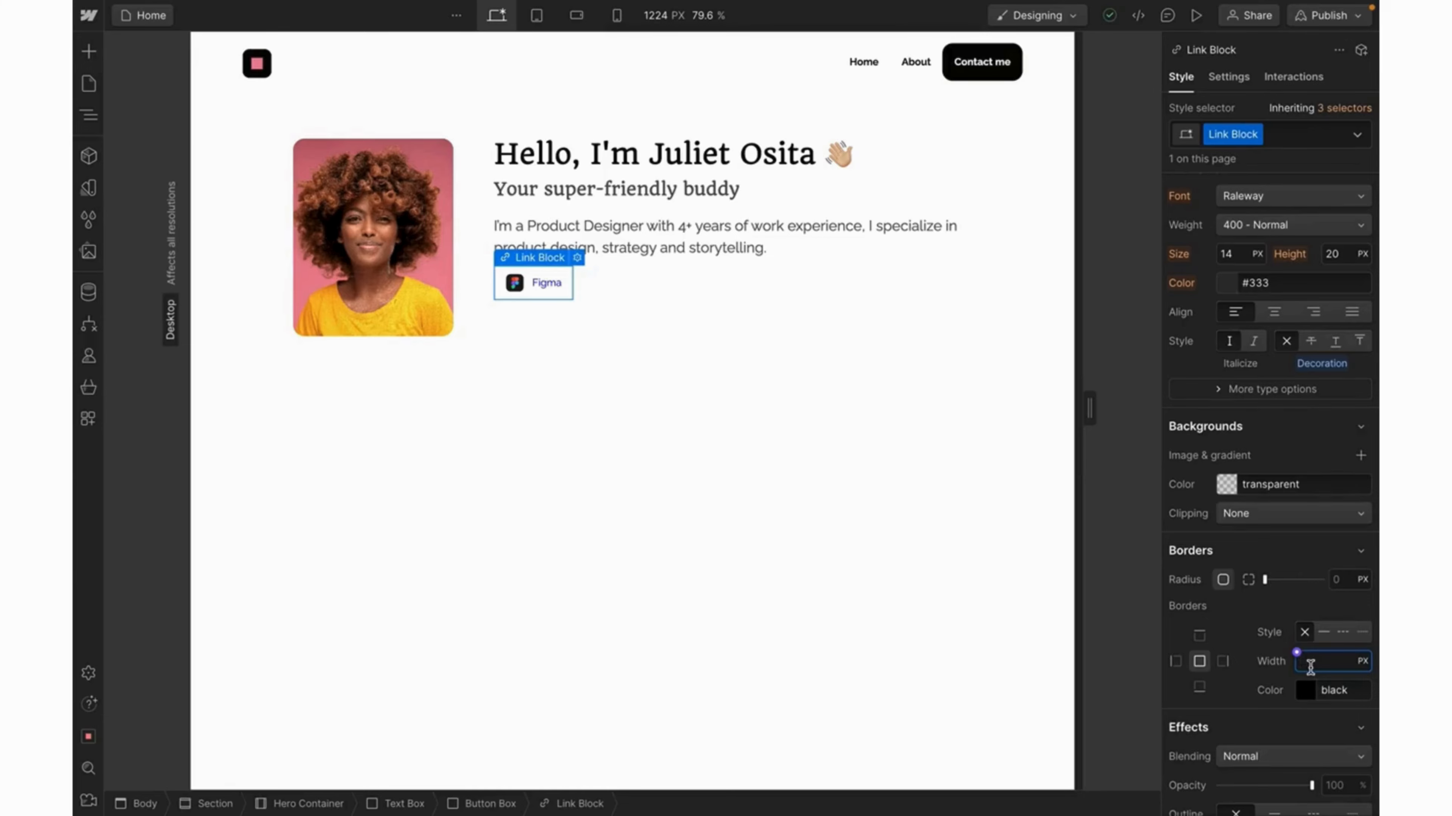
pyautogui.write('1')
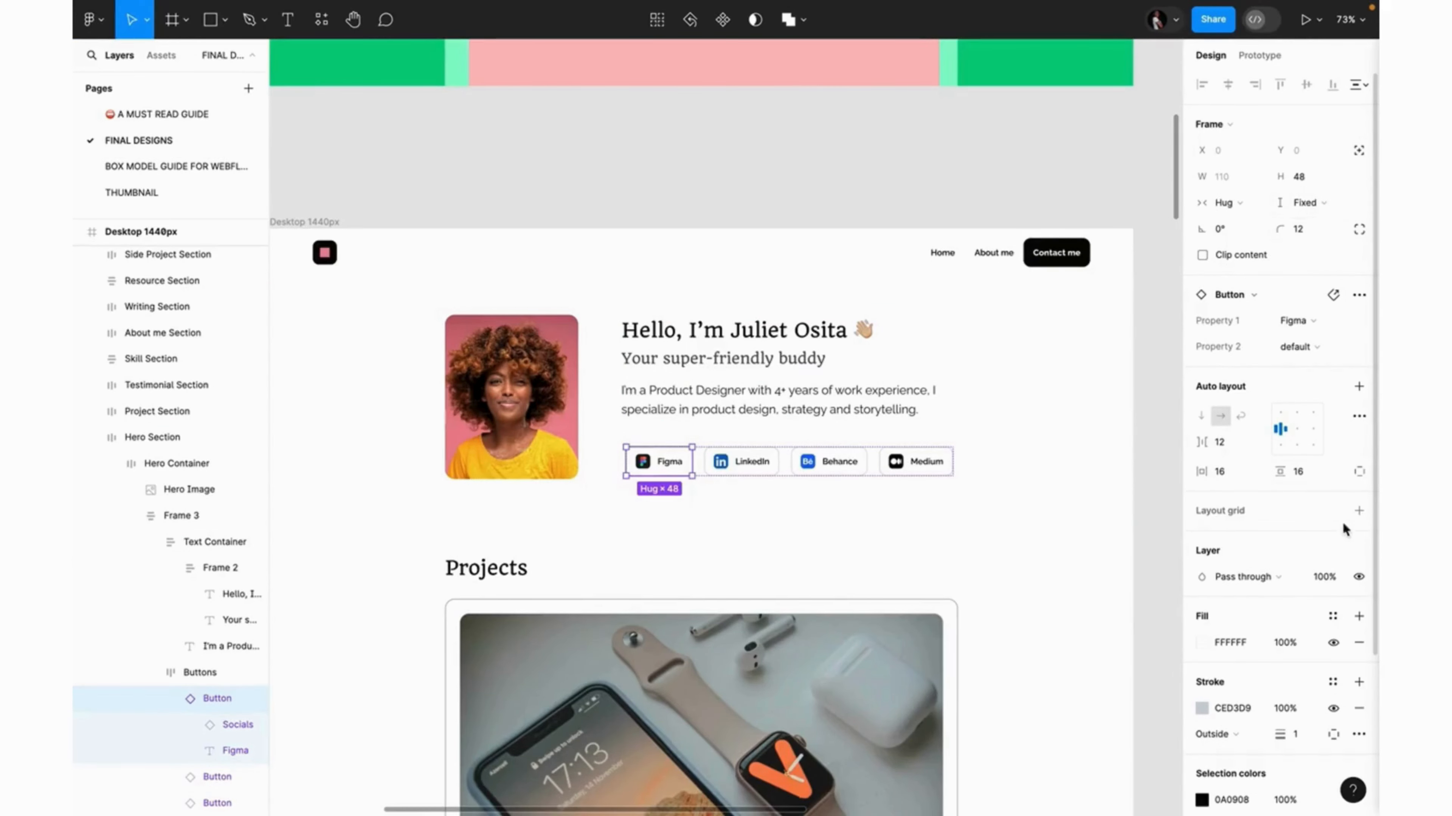
pyautogui.click(1230, 709)
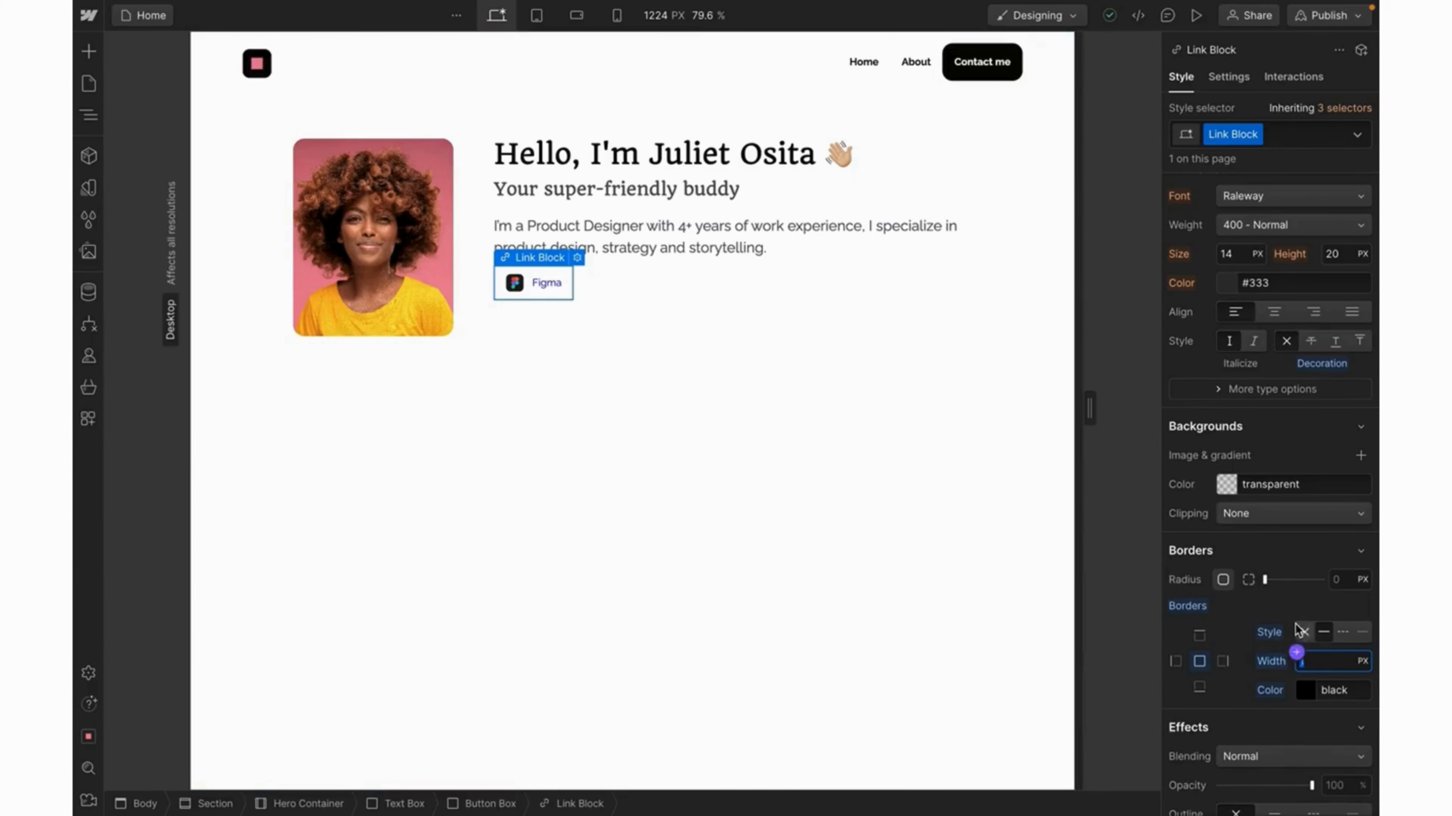
pyautogui.click(1341, 580)
pyautogui.write('12')
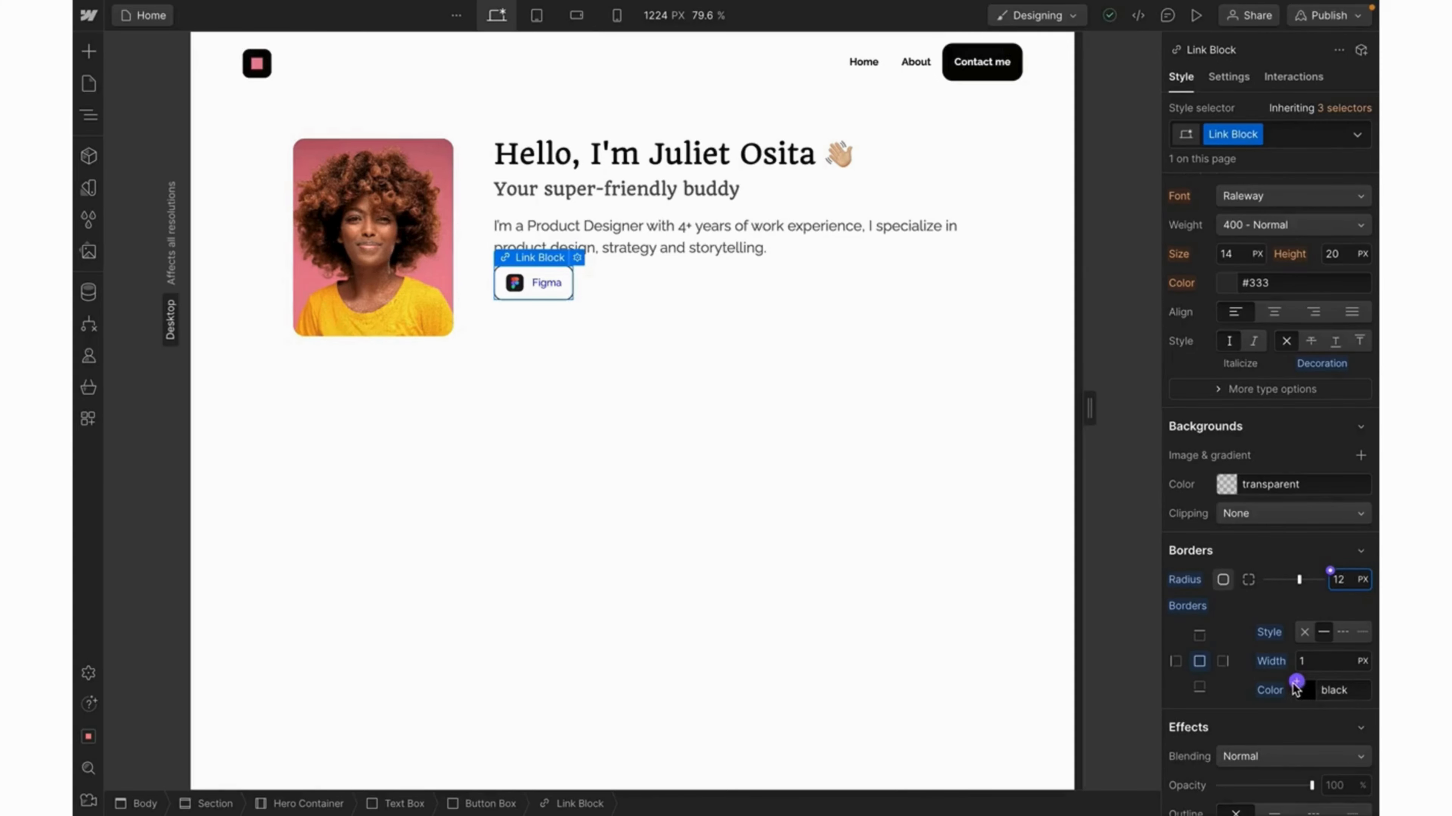
pyautogui.click(1297, 689)
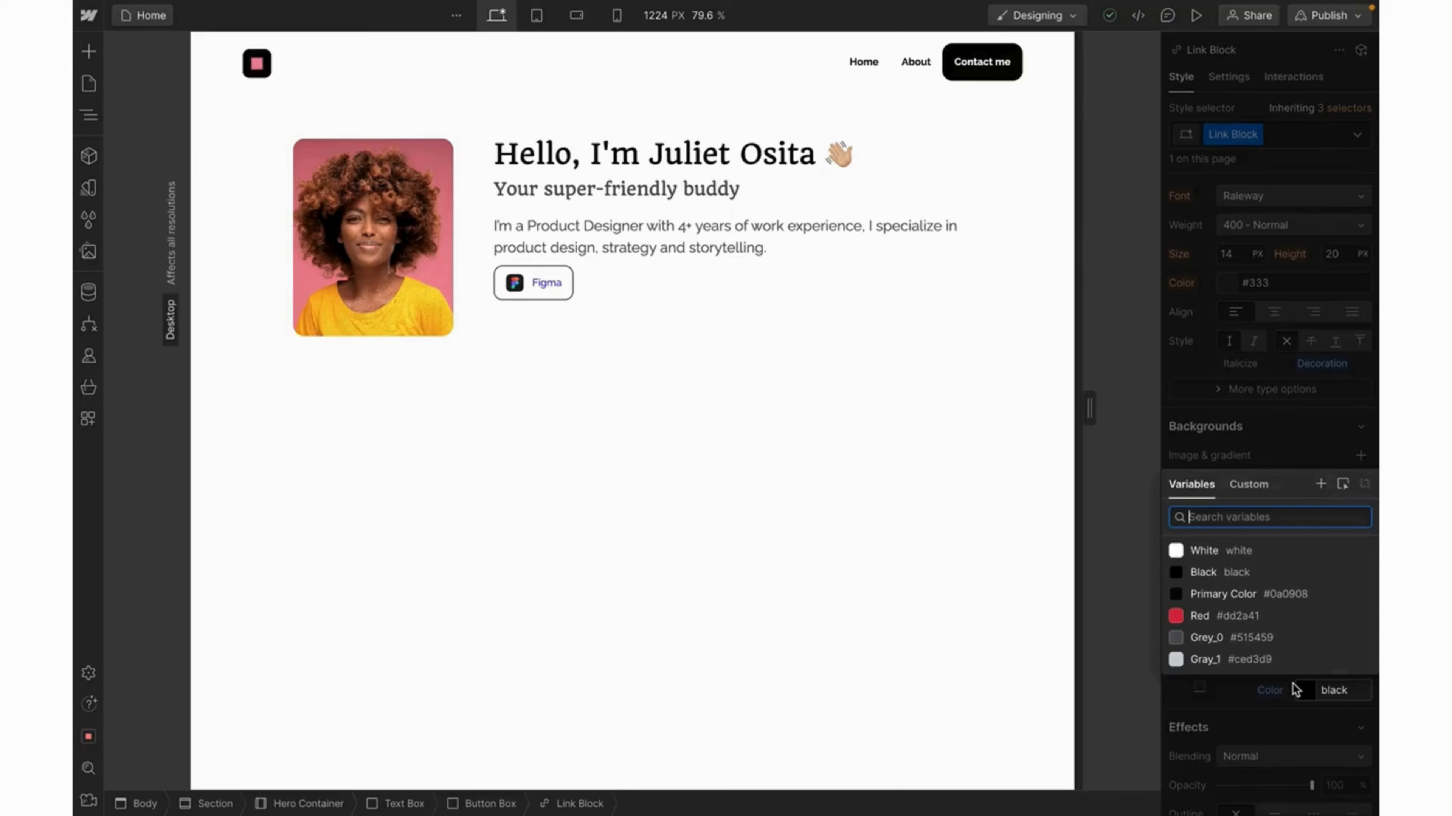
pyautogui.click(1246, 662)
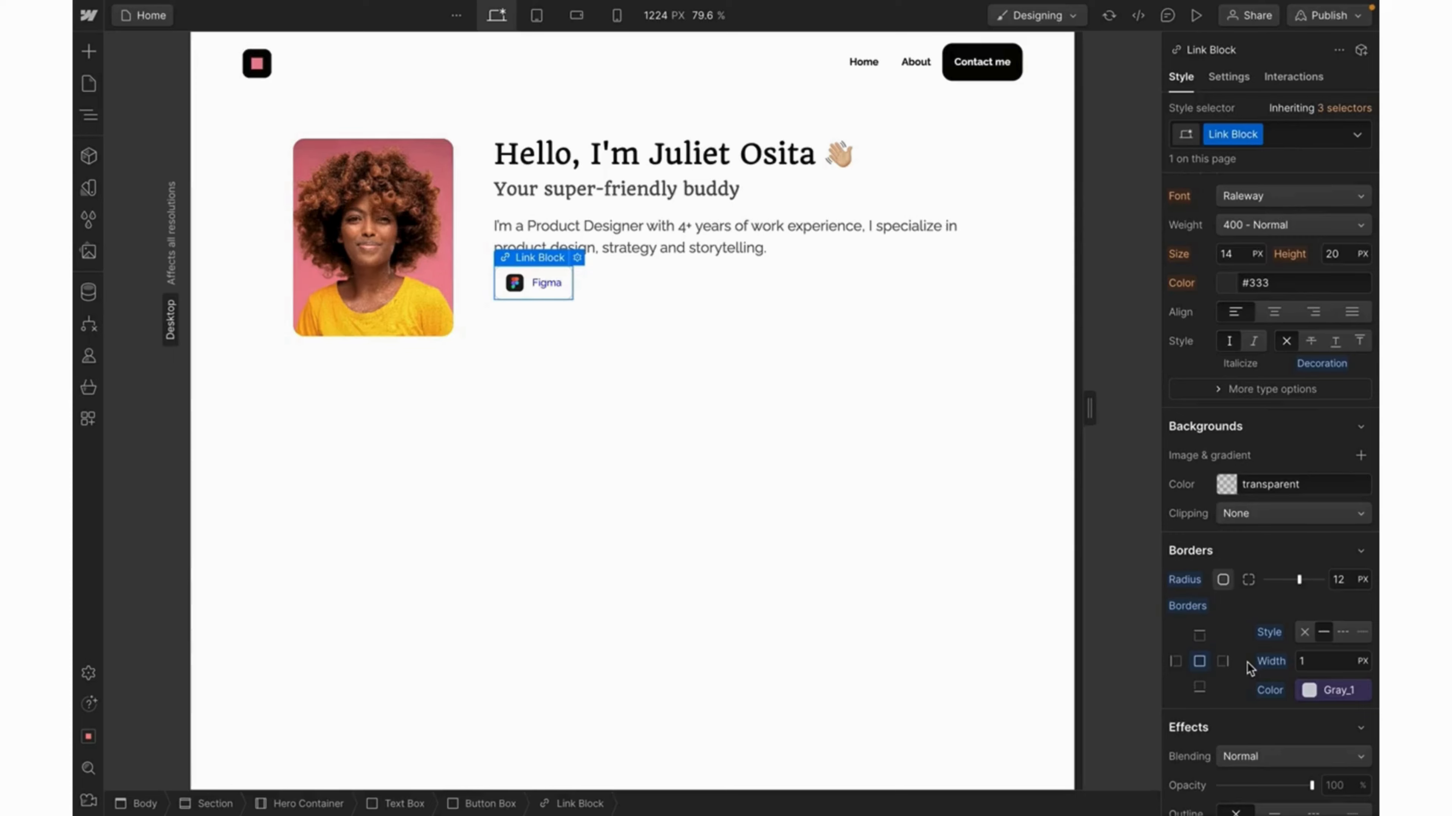
pyautogui.click(563, 288)
pyautogui.scroll(6, 1272, 294)
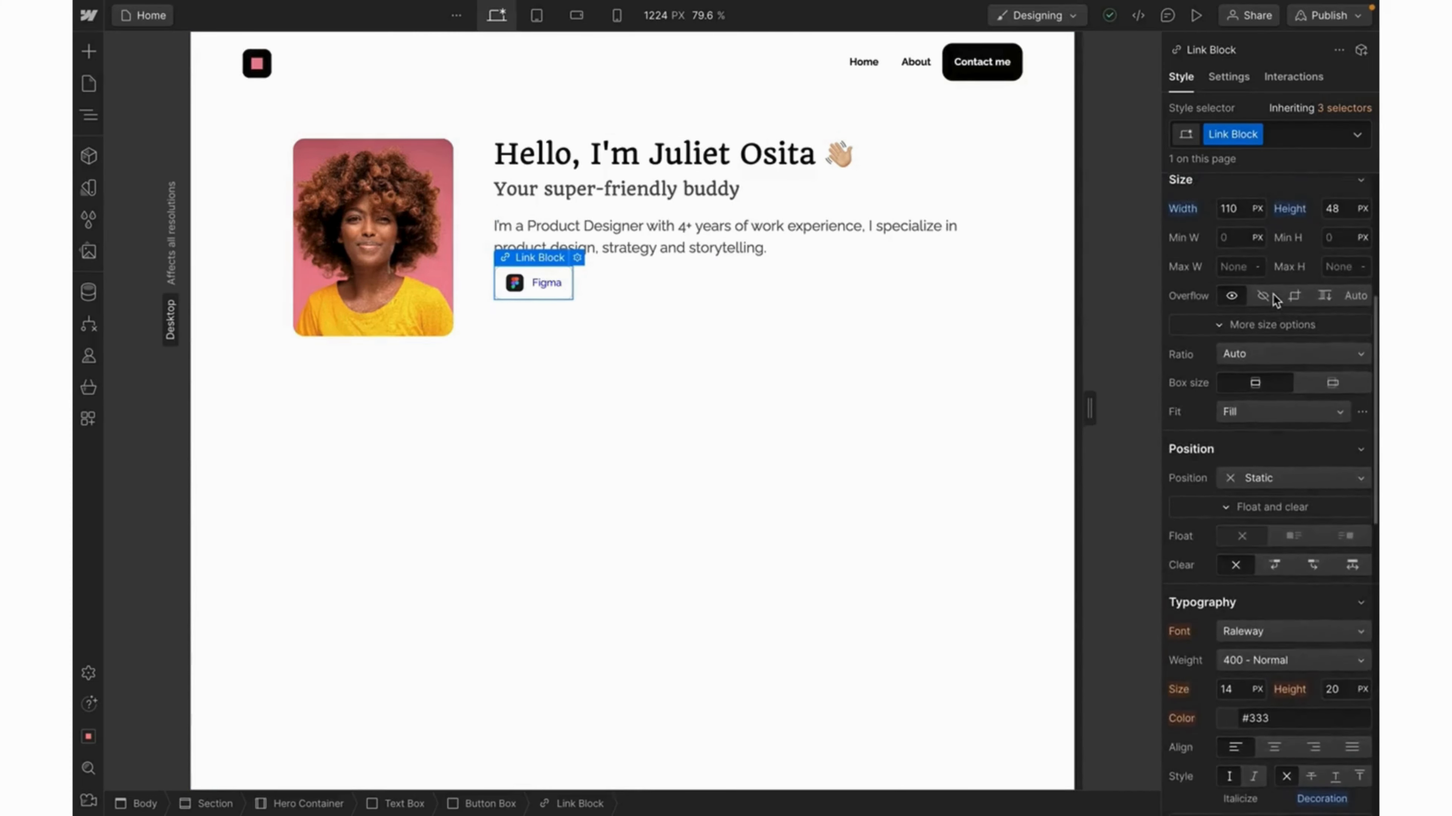
pyautogui.scroll(5, 1273, 295)
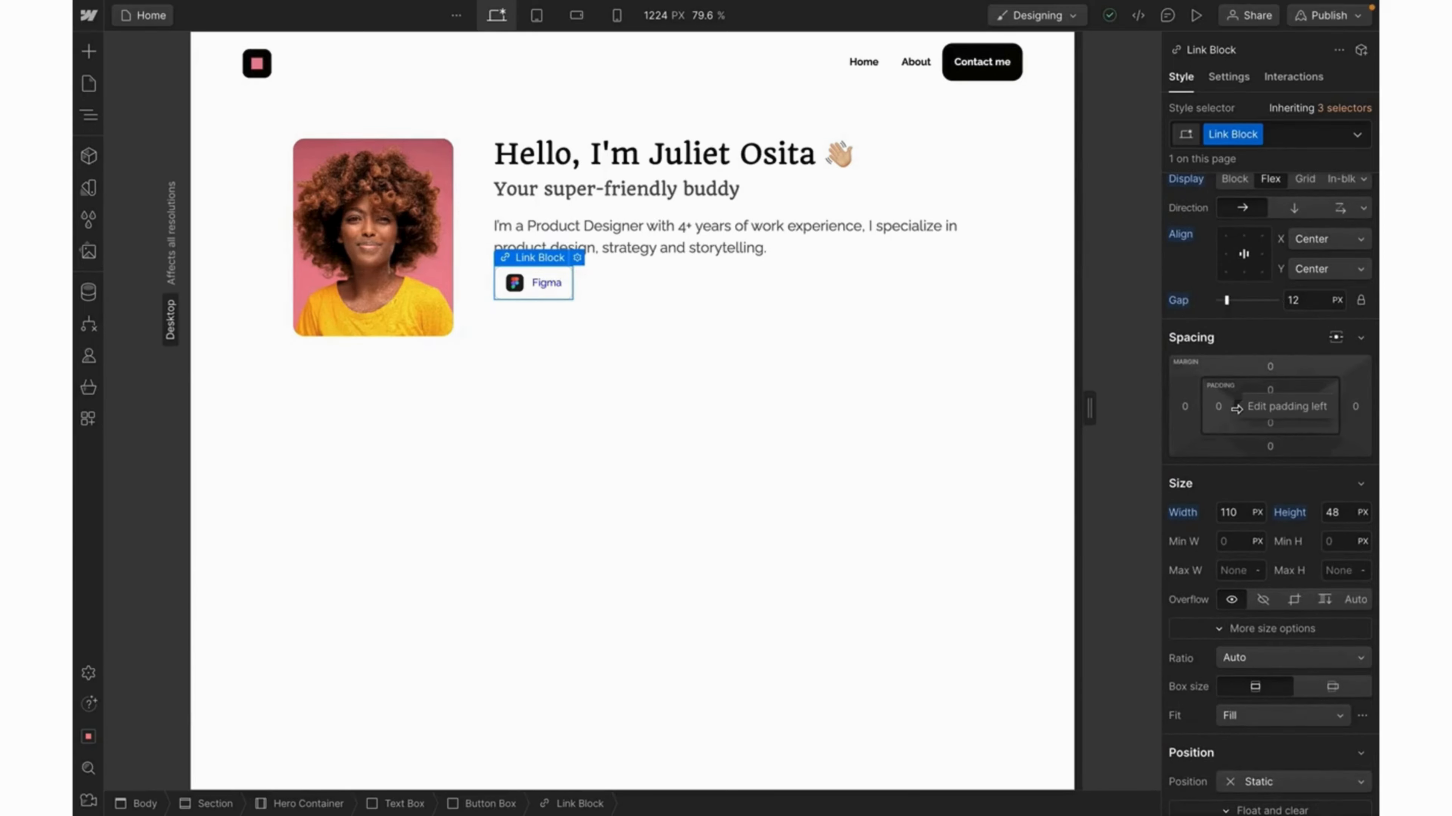
# Add 16 px left and right padding and name the link's class 'Social Button'.
pyautogui.moveTo(1236, 408)
pyautogui.mouseDown()
pyautogui.moveTo(1265, 409)
pyautogui.moveTo(1250, 411)
pyautogui.mouseUp()
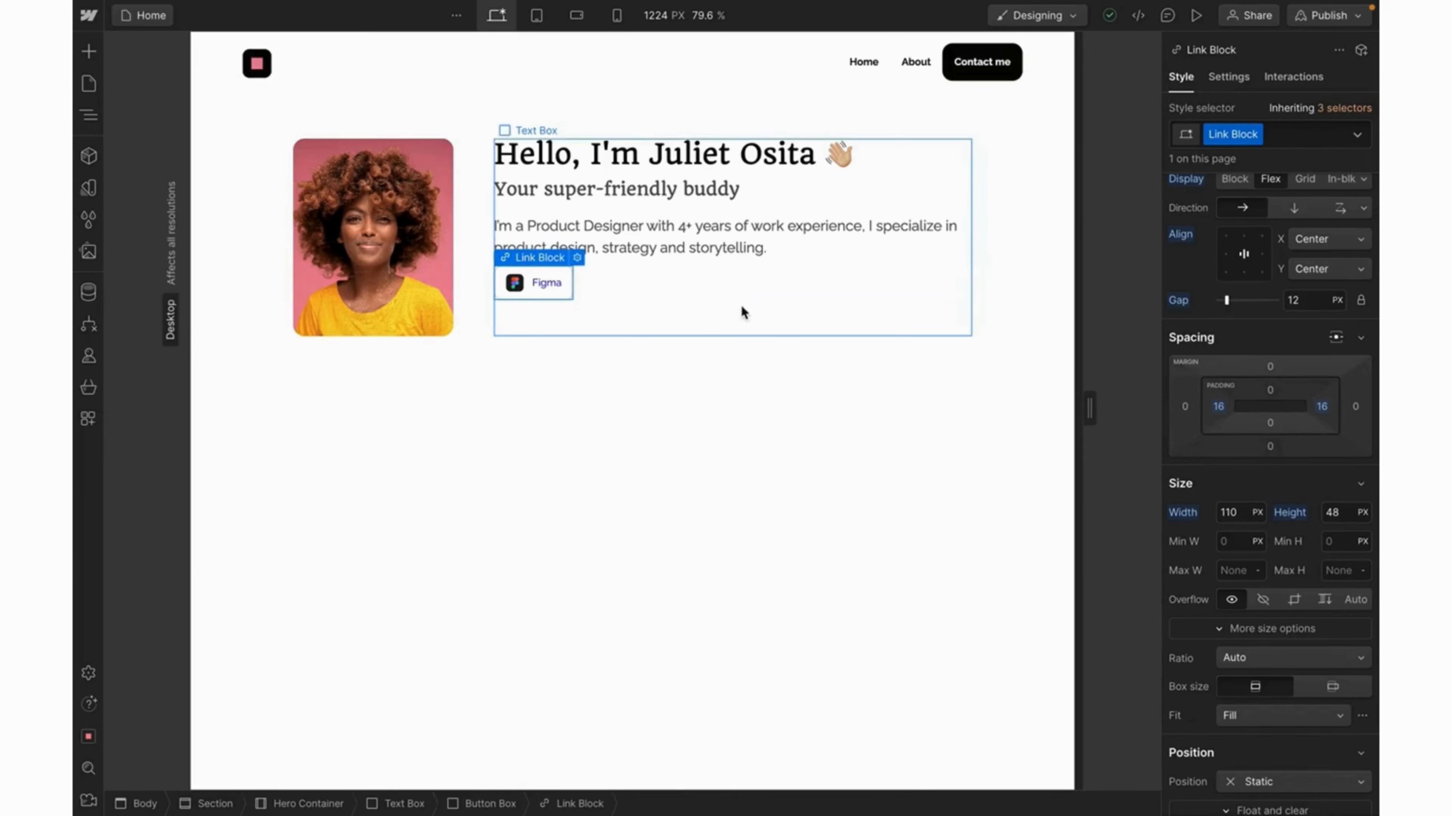
pyautogui.doubleClick(1219, 135)
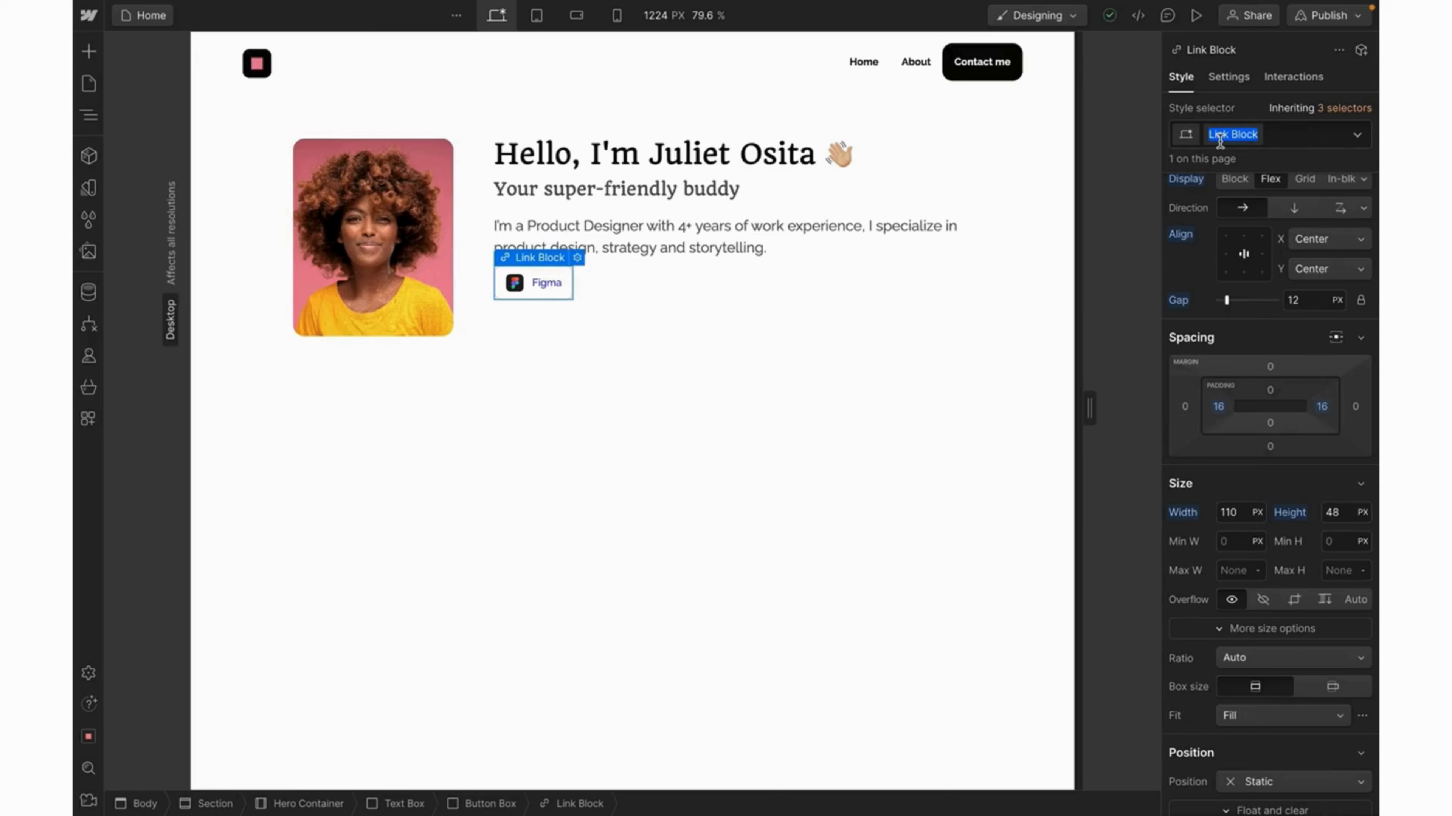
pyautogui.write('Social Button')
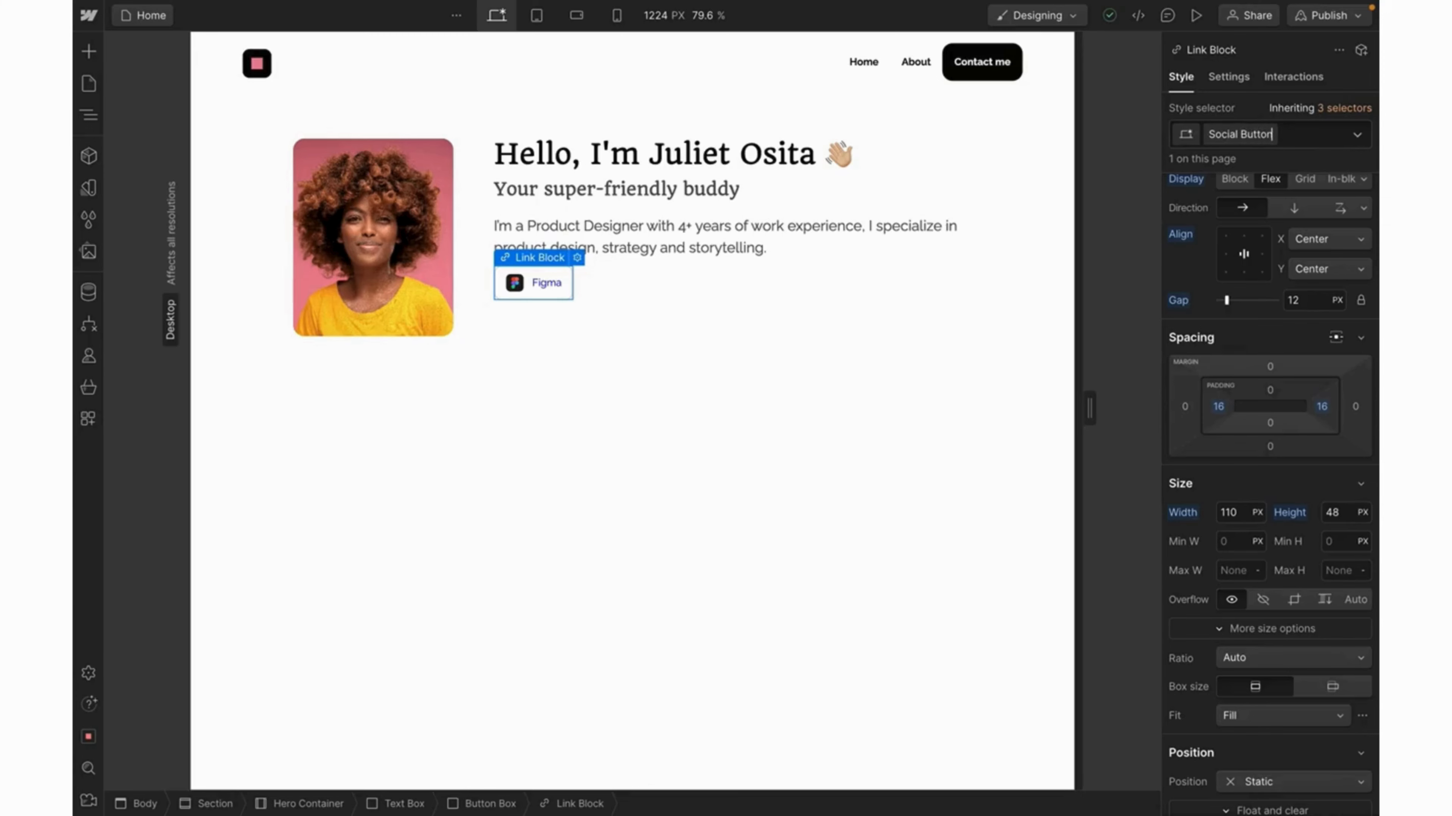
pyautogui.press('Return')
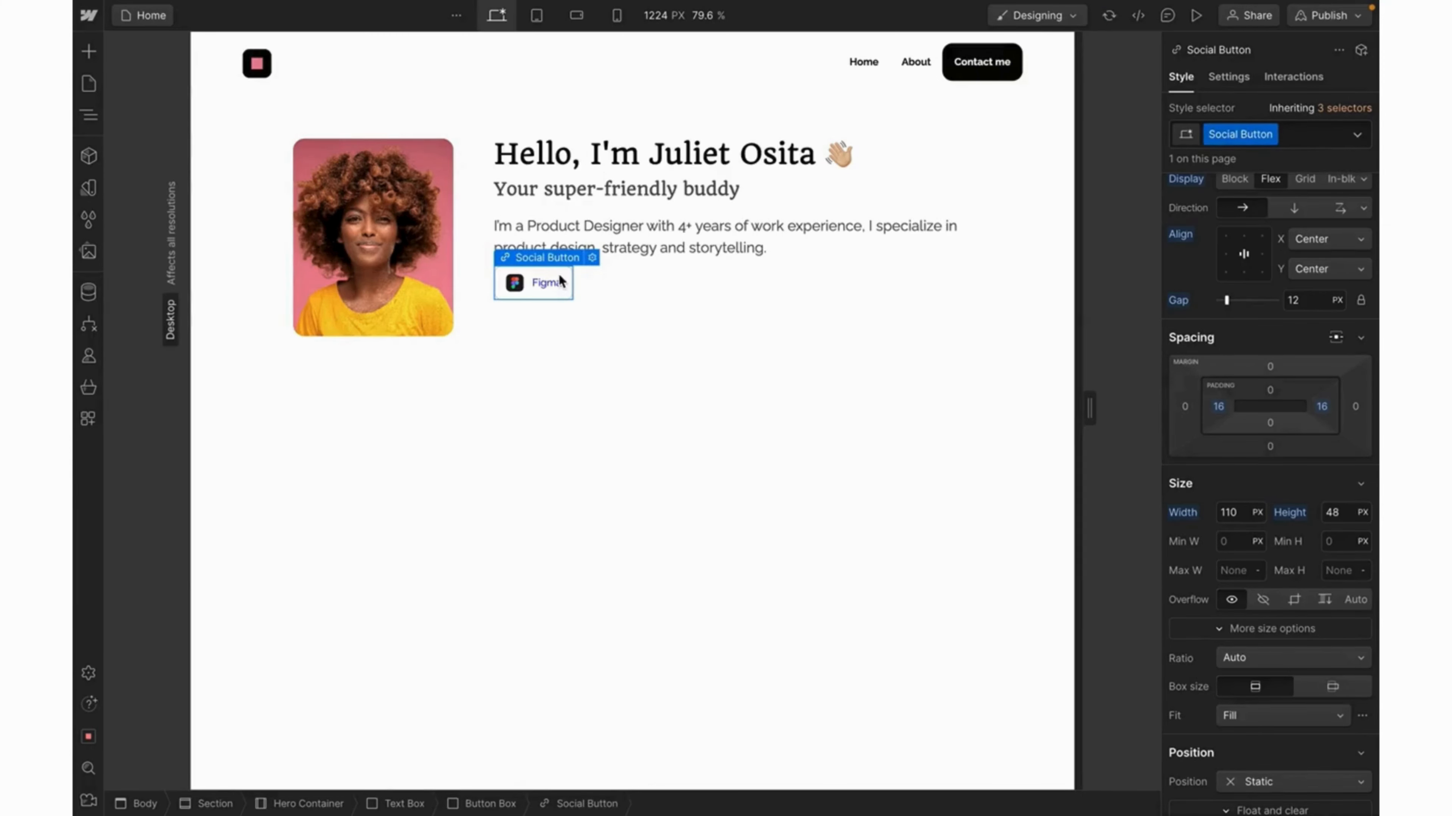
# Duplicate the Figma button to four copies and make the Button Box a flex row with 16 px gap.
pyautogui.hotkey('ctrl', 'd')
pyautogui.hotkey('ctrl', 'd')
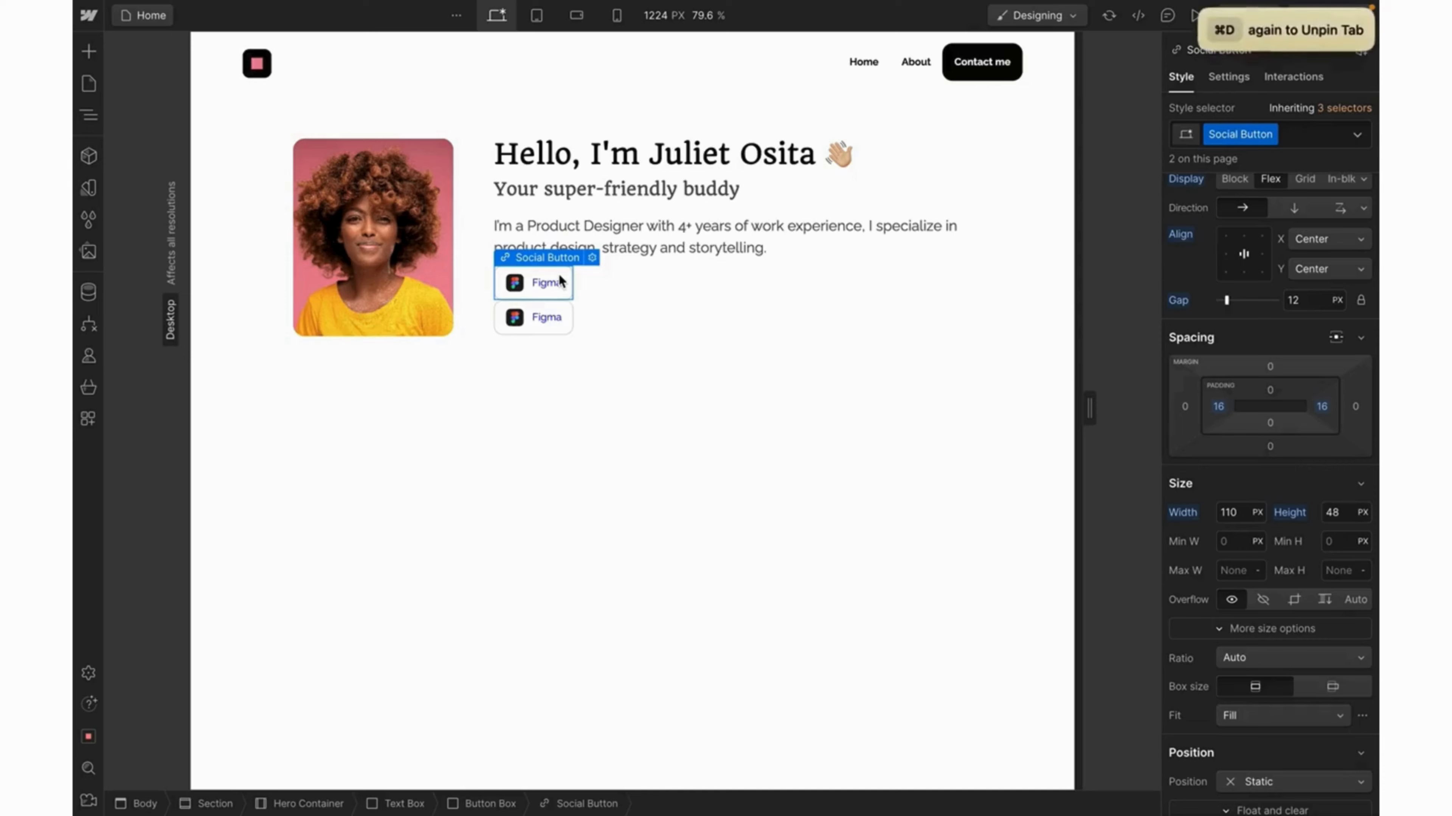
pyautogui.press('super+d')
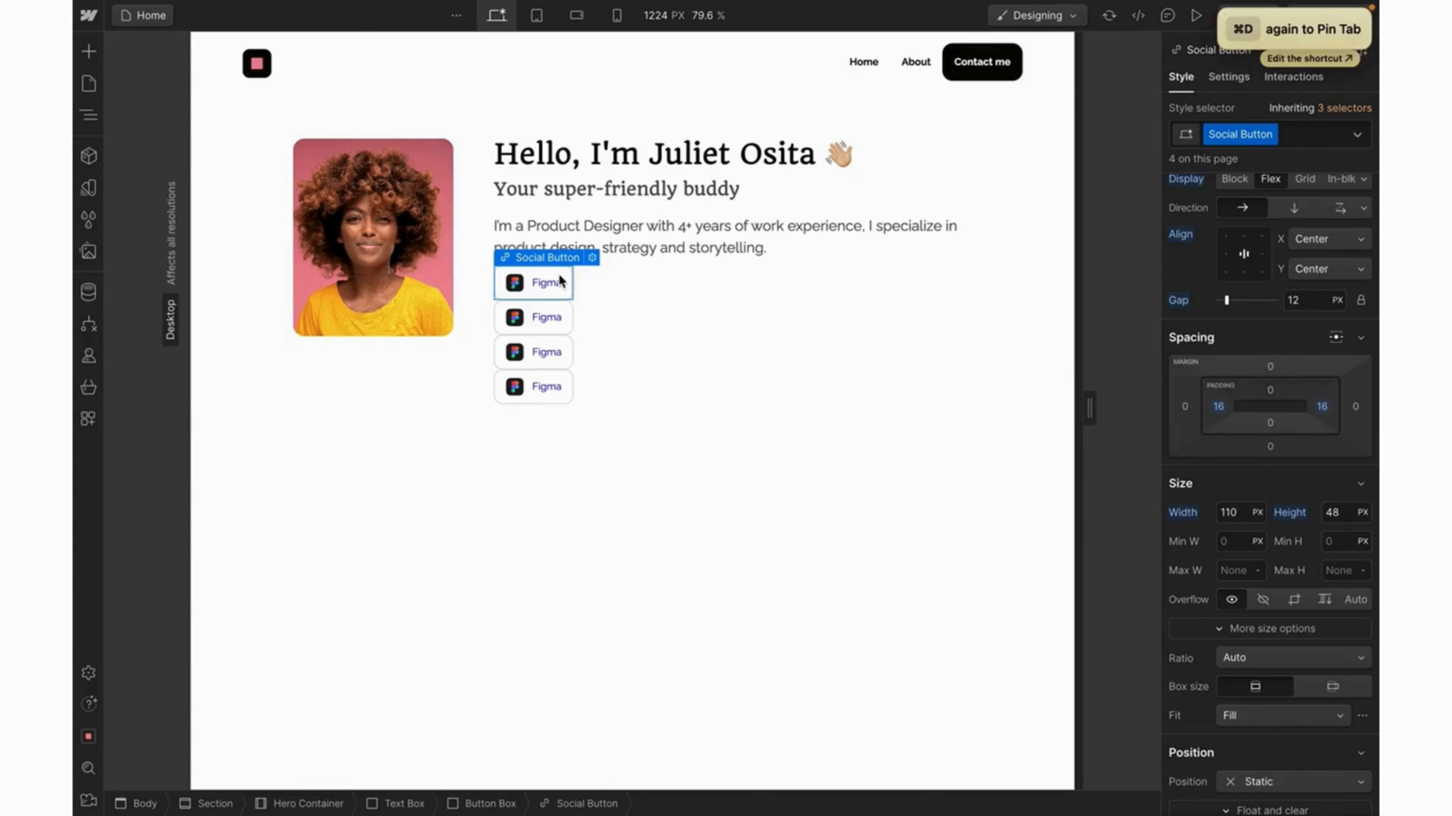
pyautogui.click(644, 307)
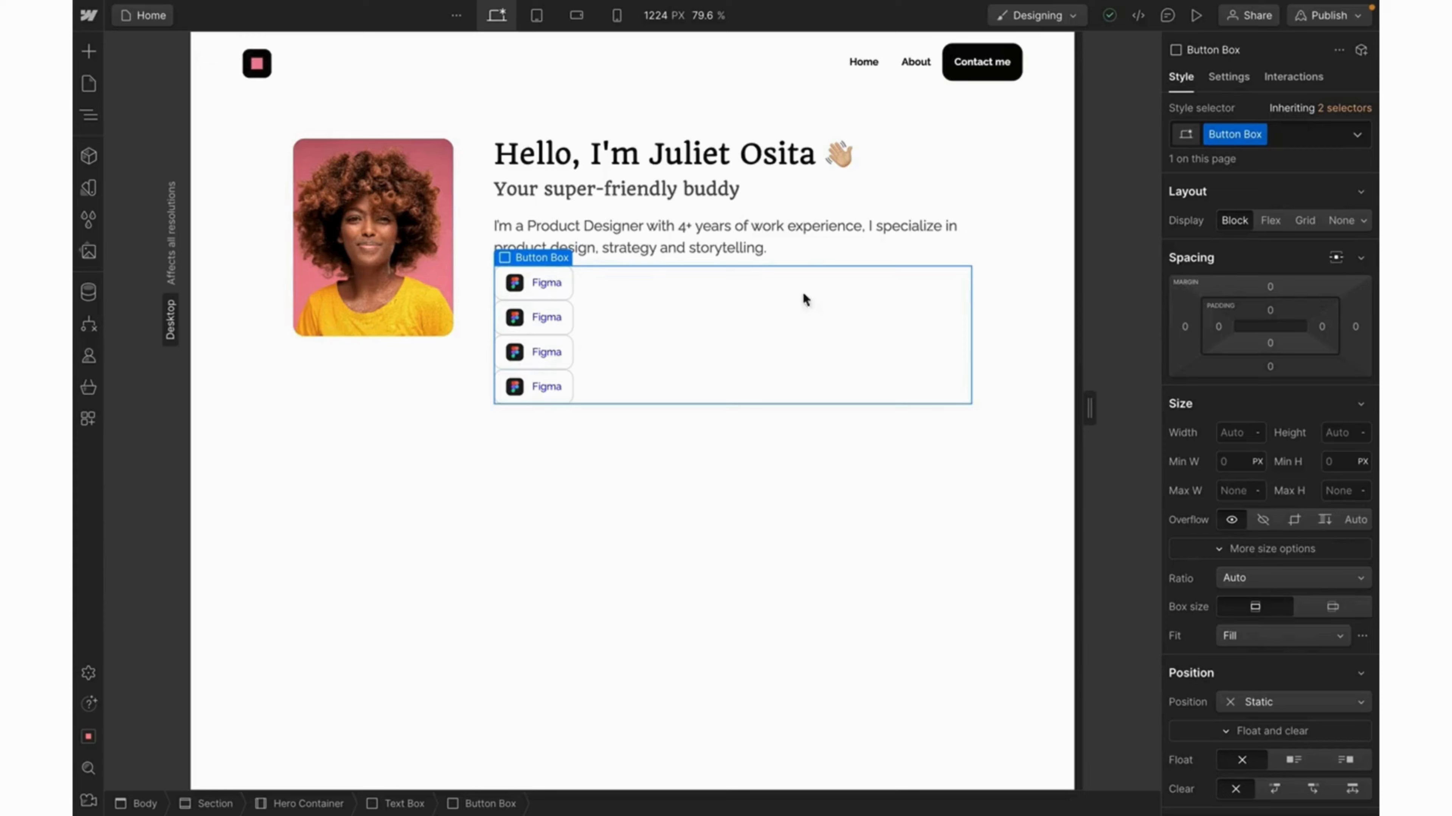
pyautogui.click(1270, 221)
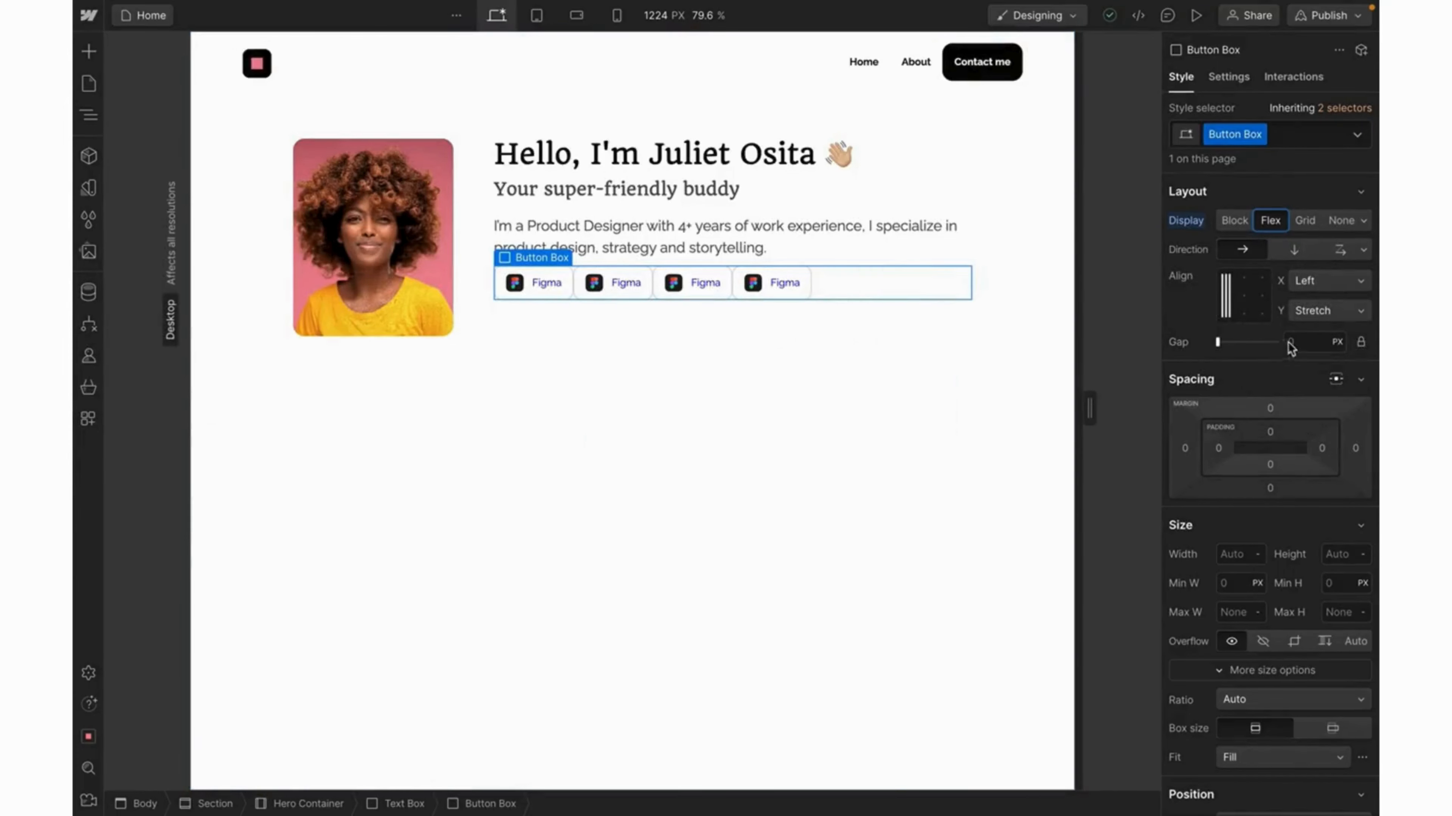
pyautogui.click(1291, 342)
pyautogui.write('20')
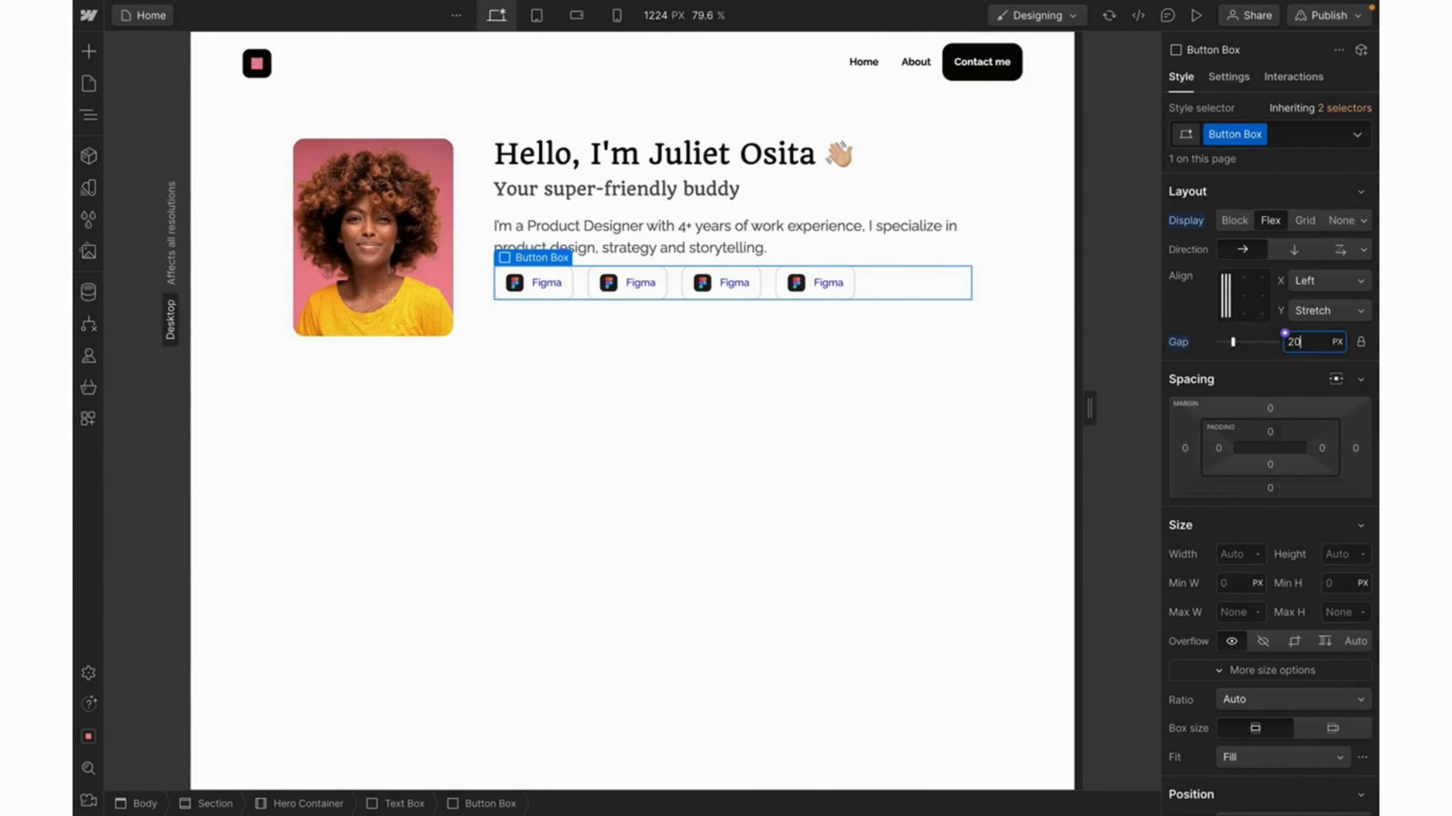
pyautogui.press('BackSpace')
pyautogui.press('BackSpace')
pyautogui.write('16')
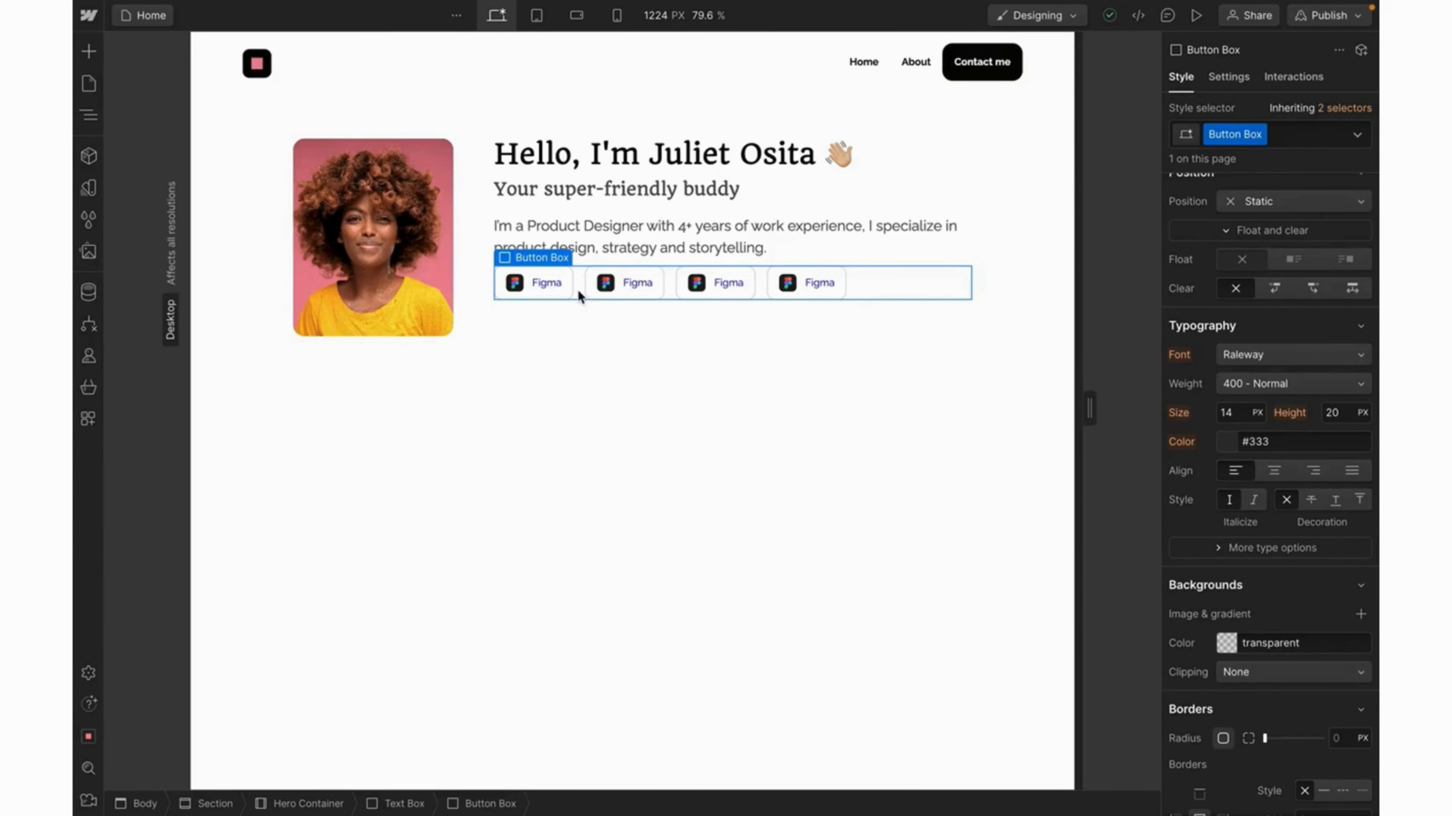
# Set the Figma label's weight to 600 Semi Bold and its color to the Primary Color variable.
pyautogui.click(548, 282)
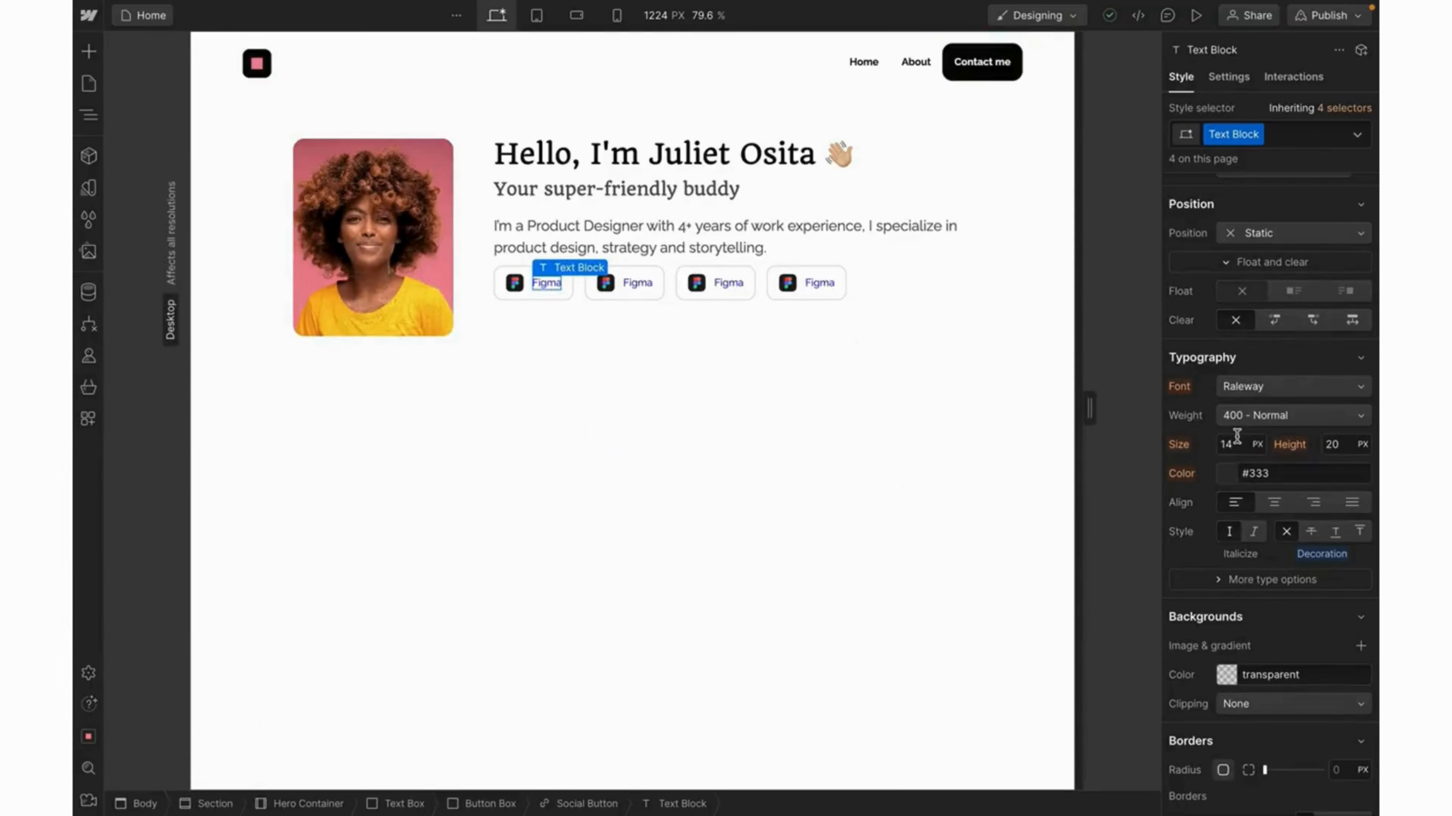
pyautogui.click(1291, 416)
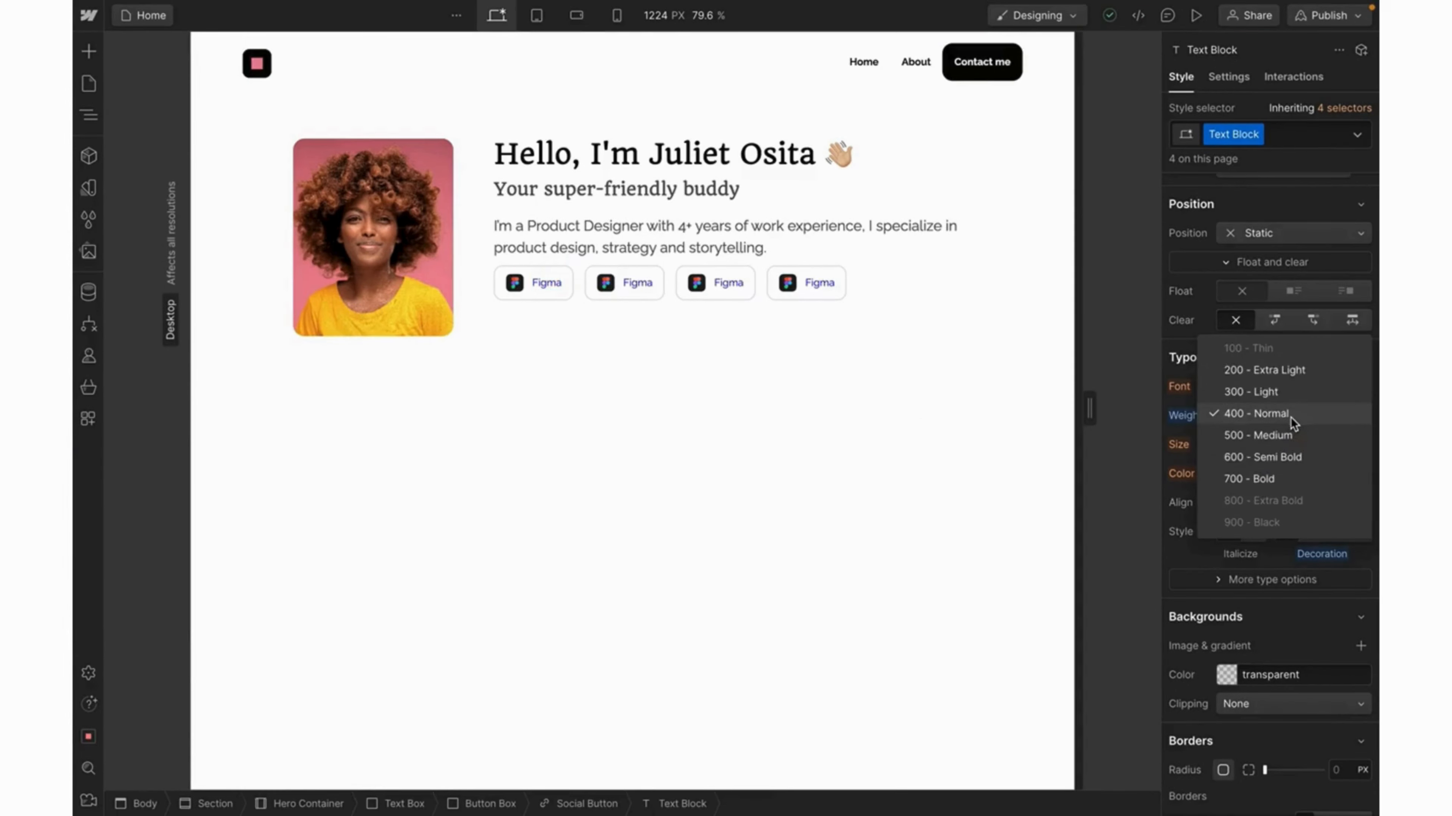
pyautogui.click(1280, 458)
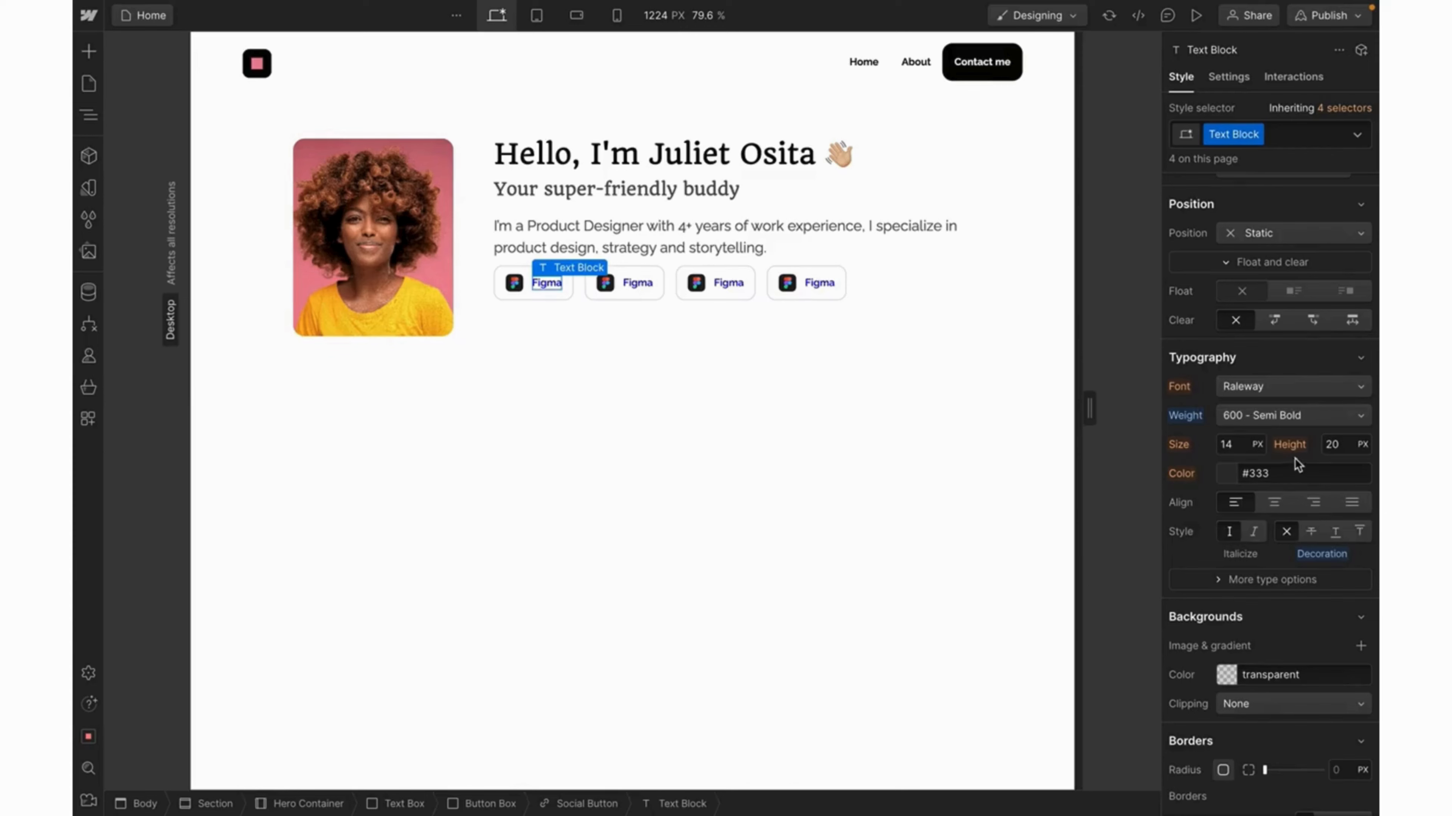
pyautogui.scroll(-1, 1281, 566)
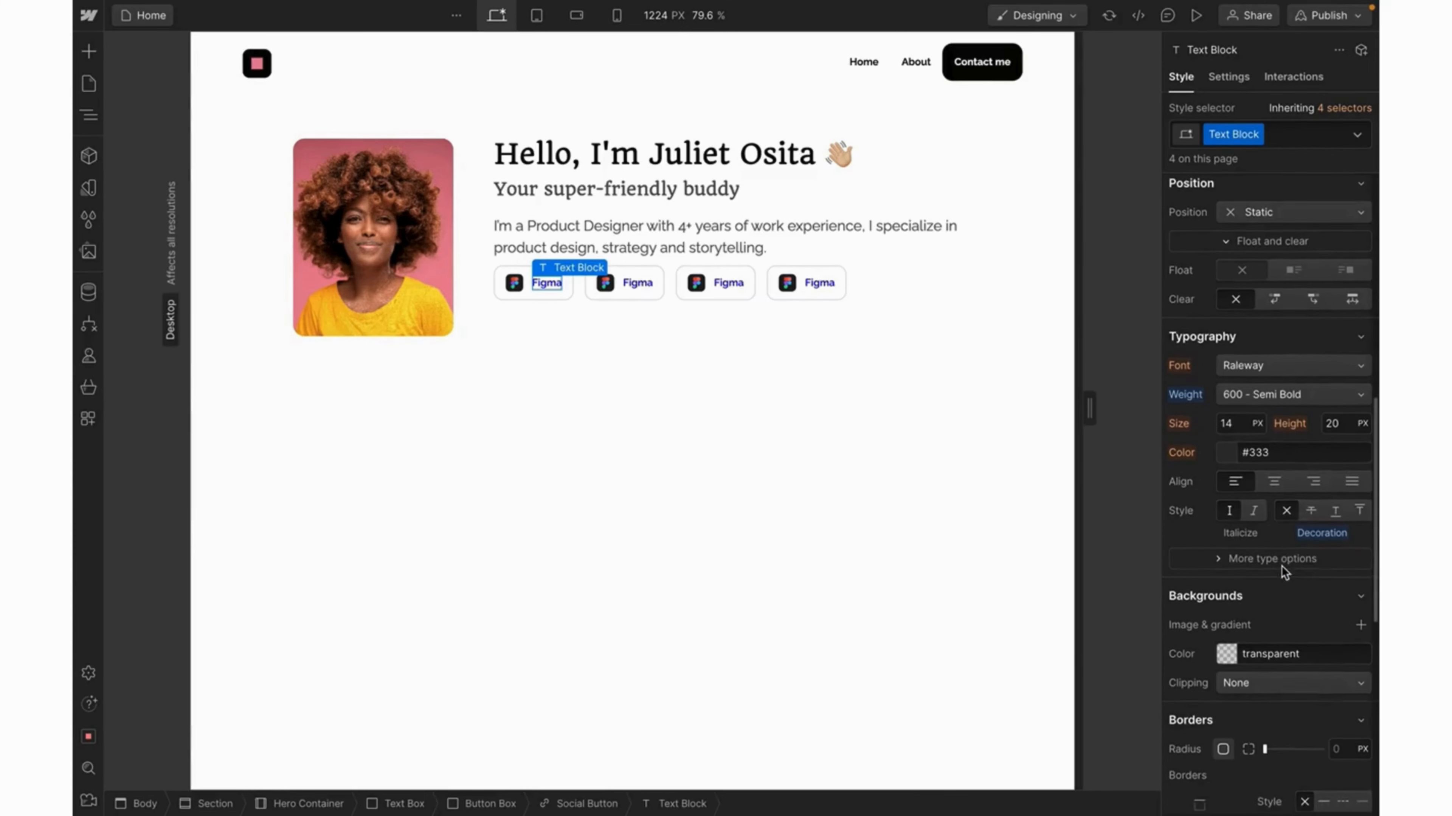
pyautogui.click(1224, 456)
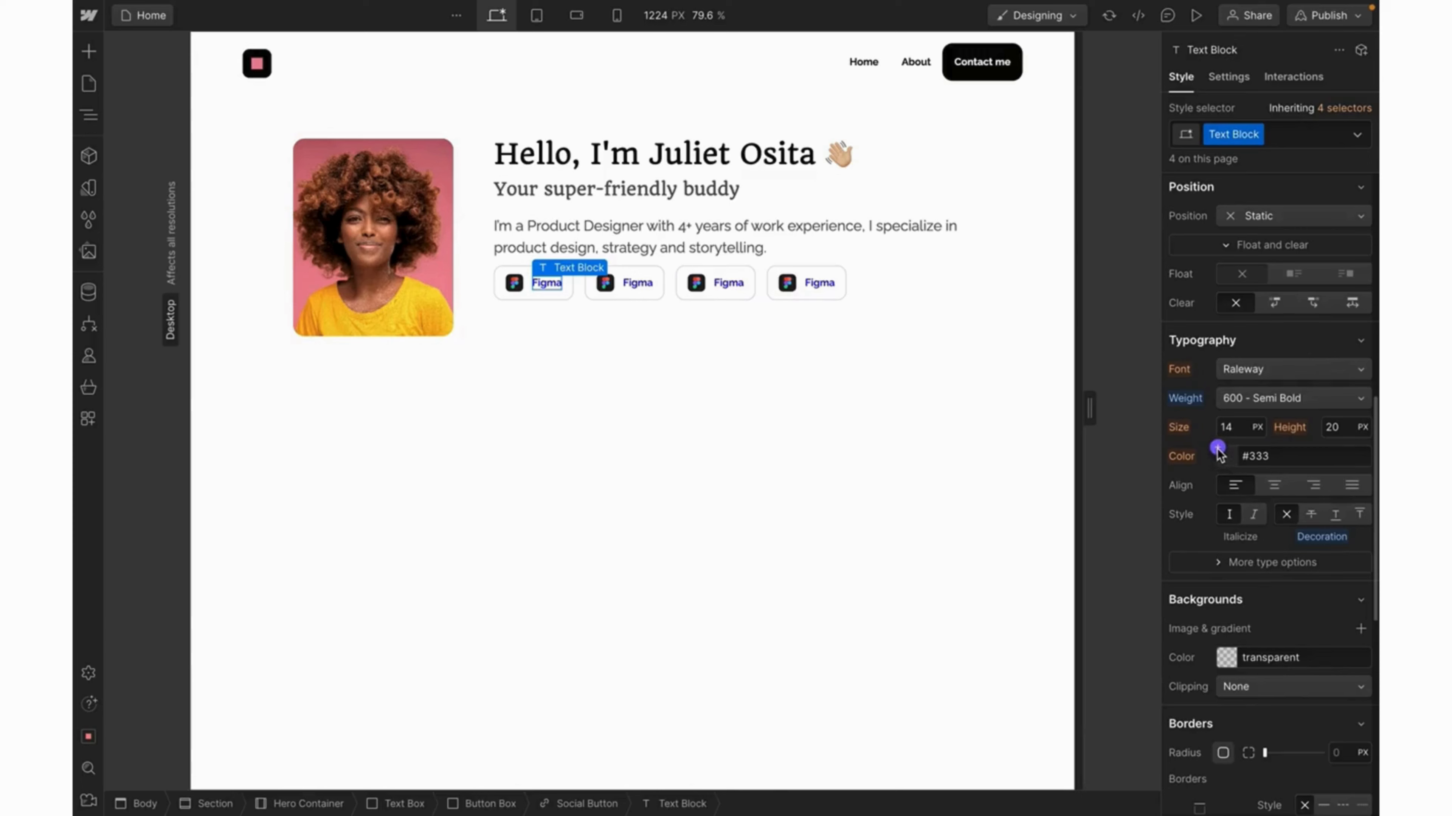
pyautogui.click(1216, 595)
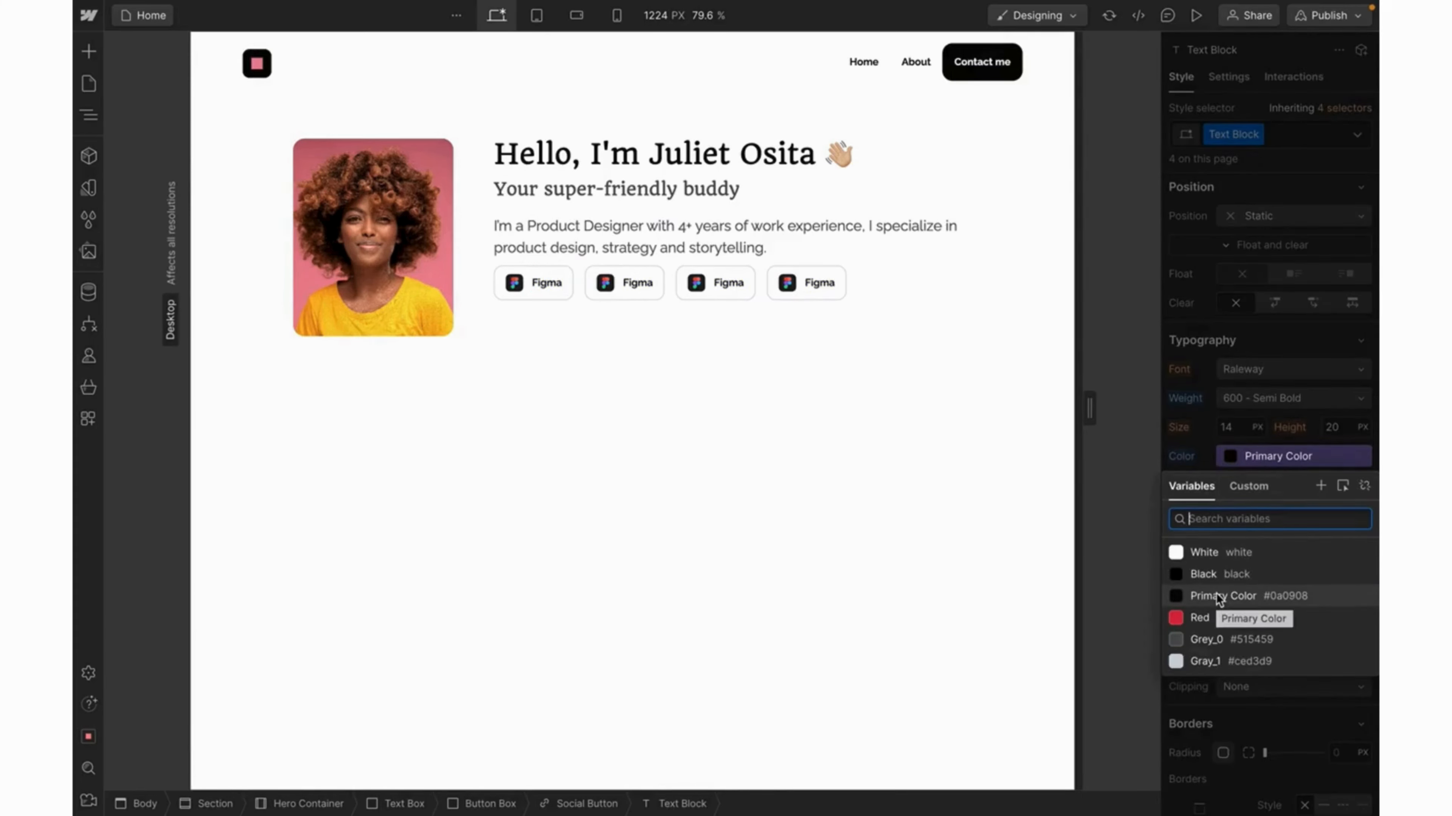
pyautogui.click(802, 396)
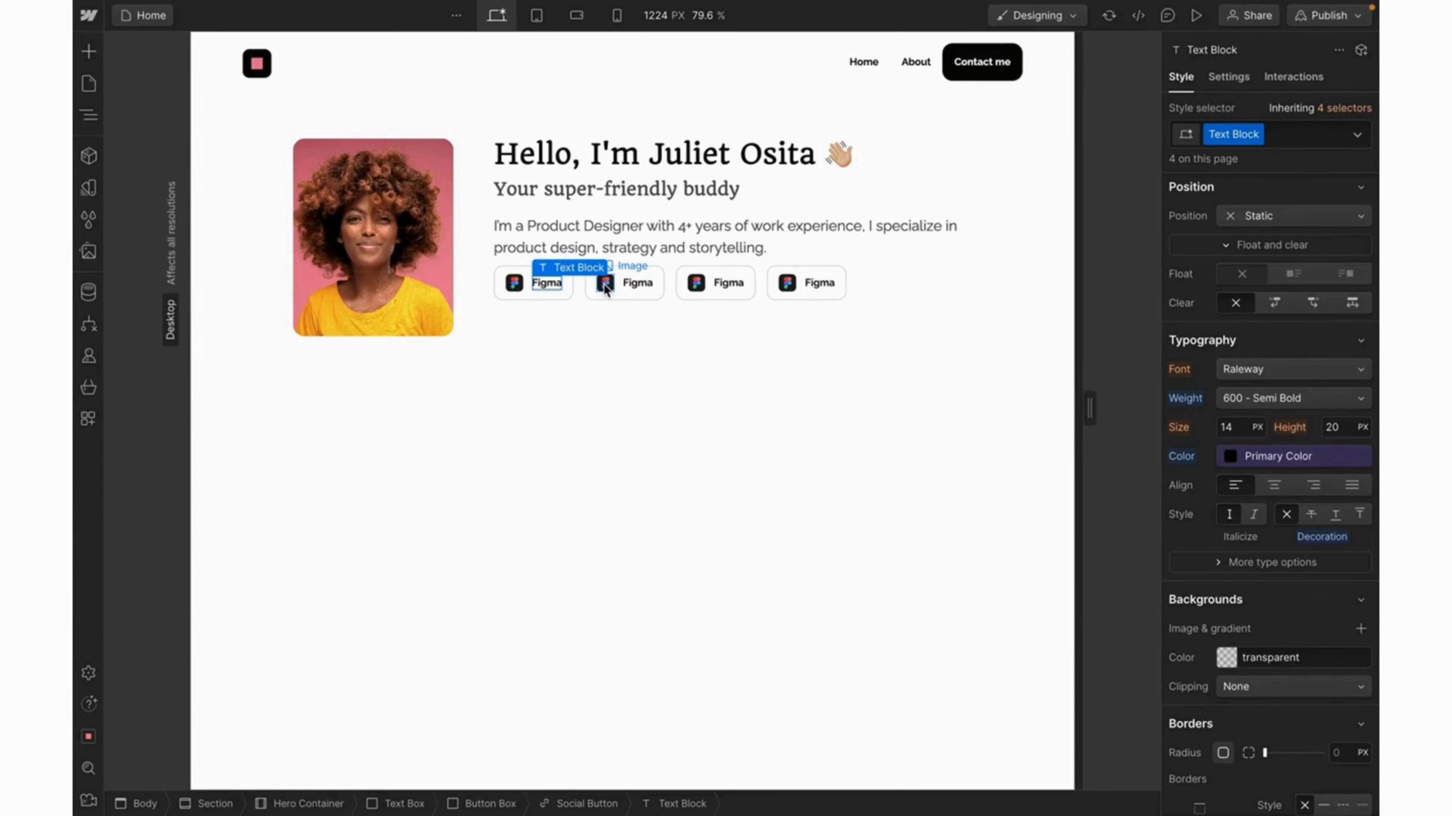
pyautogui.click(605, 286)
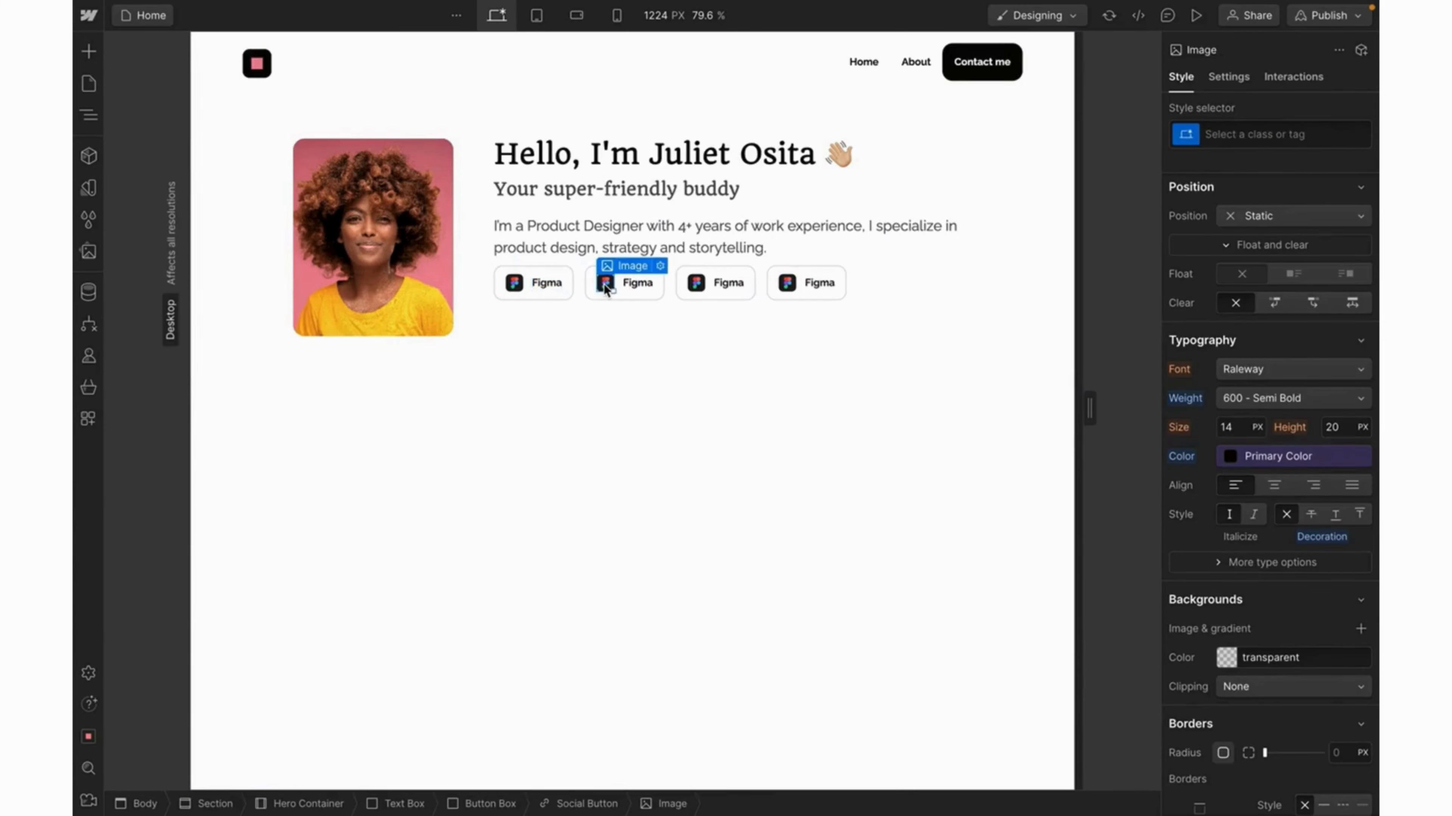
# Change the second button's icon to the LinkedIn logo and its label to 'LinkedIn'.
pyautogui.click(660, 267)
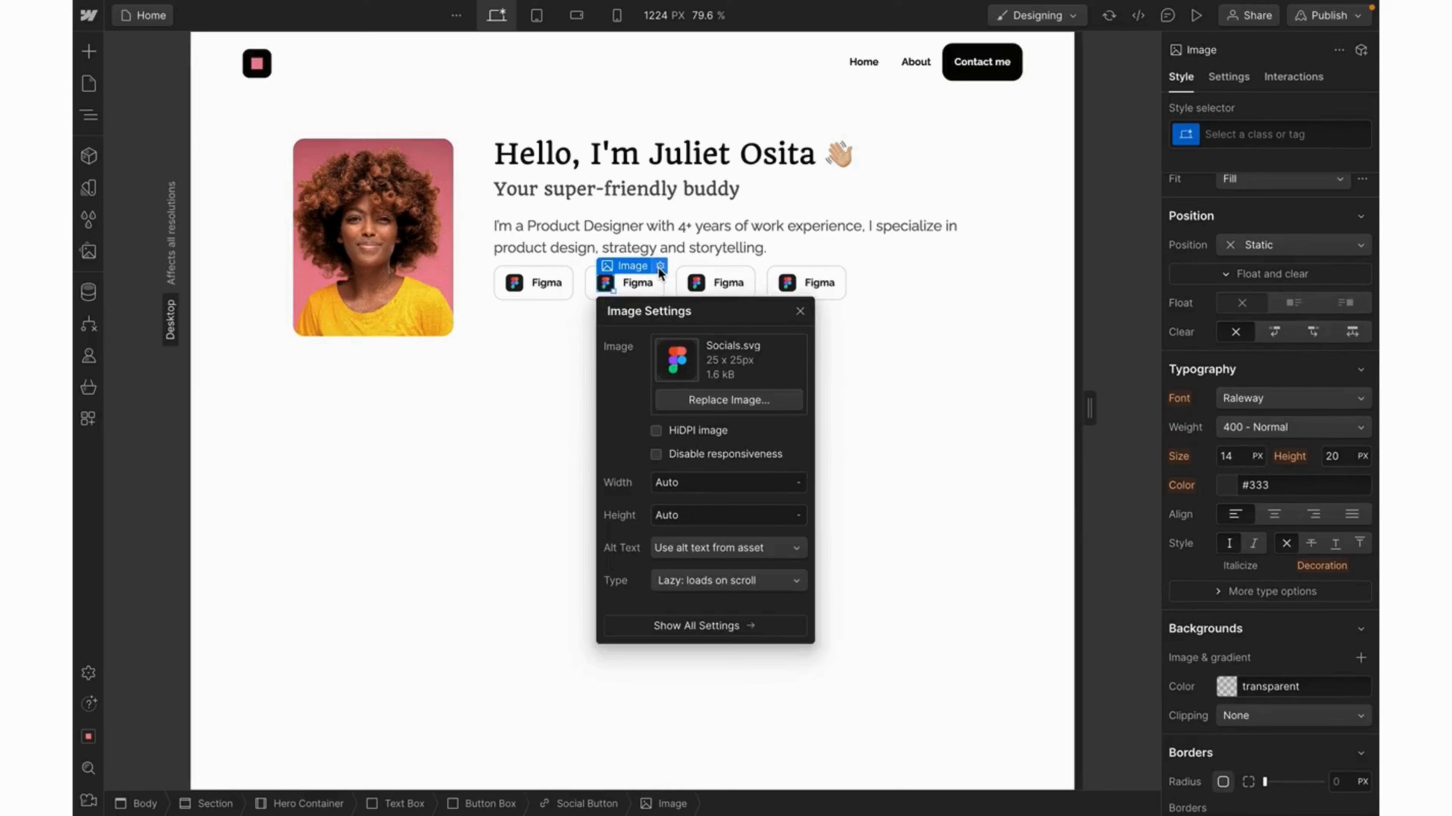
pyautogui.click(714, 401)
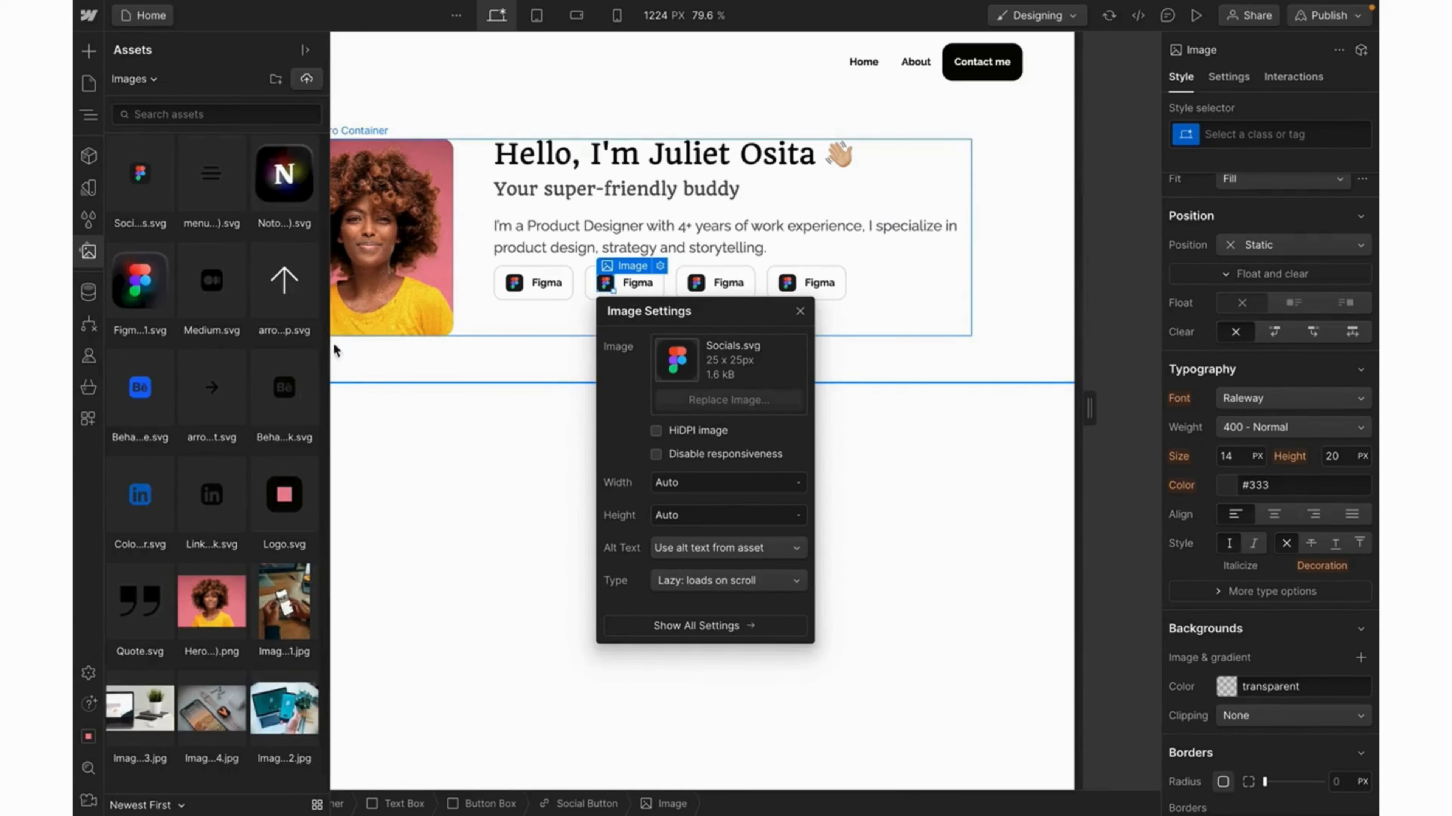
pyautogui.click(141, 494)
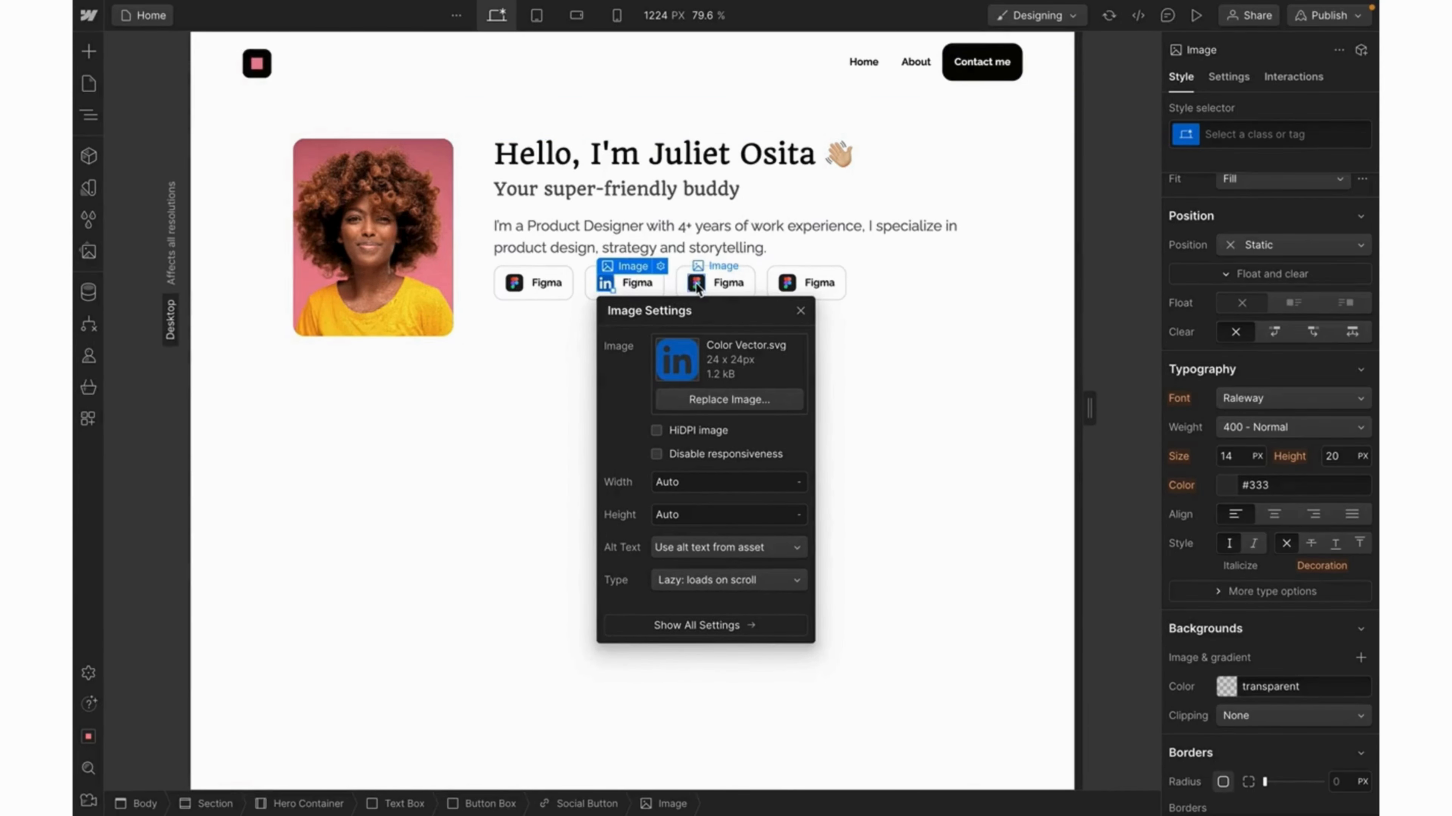
pyautogui.click(695, 282)
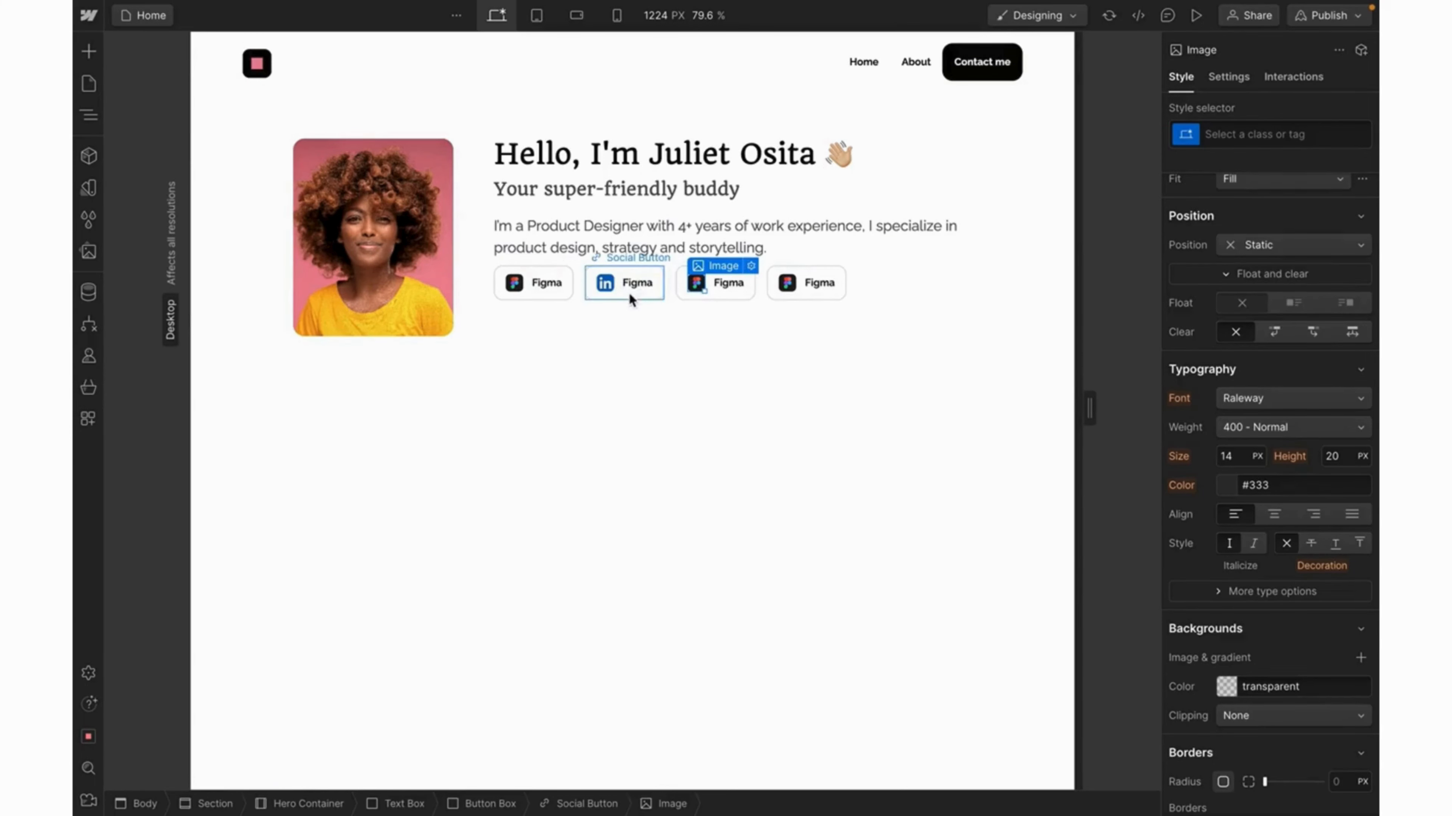
pyautogui.click(636, 283)
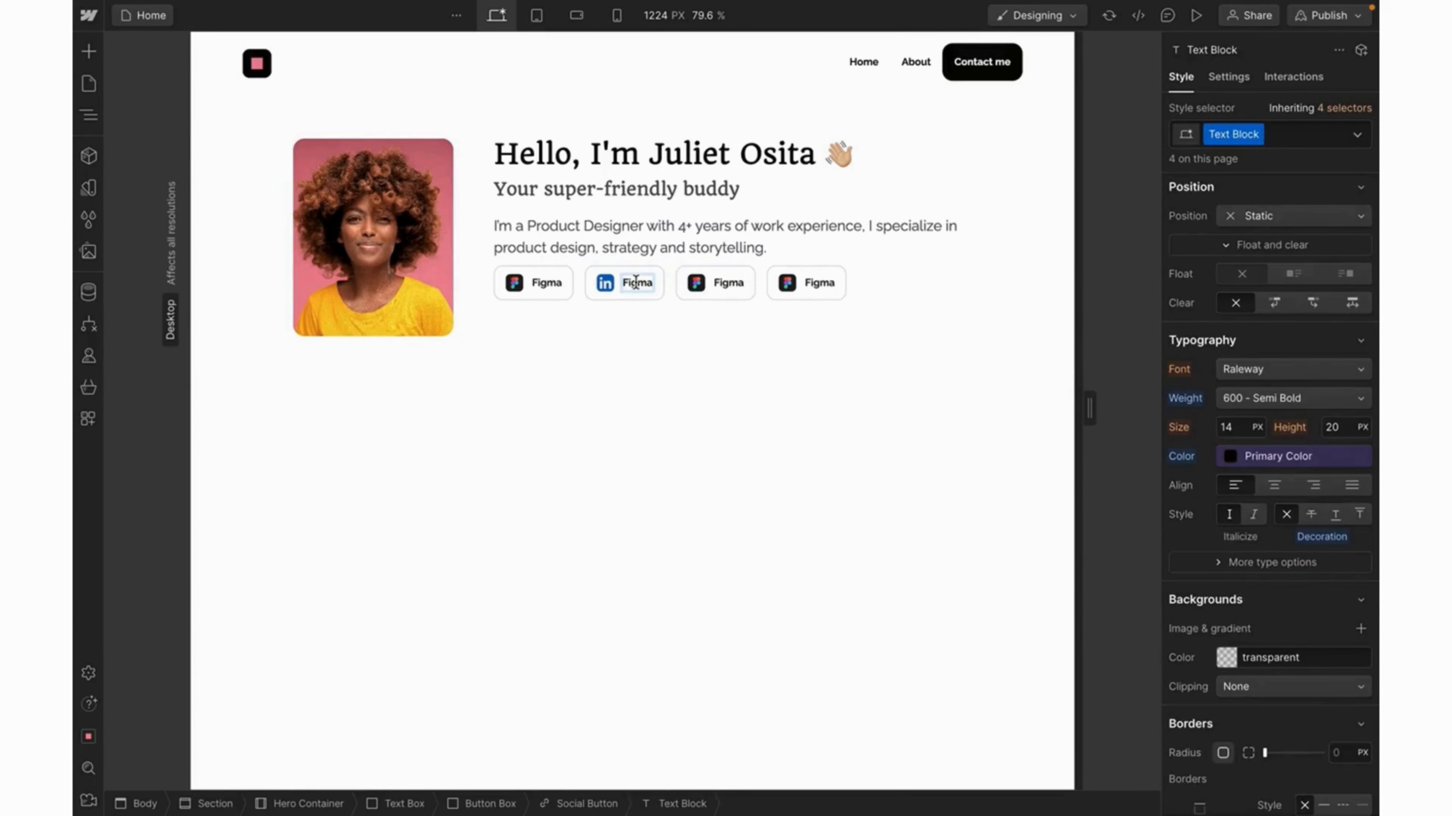
pyautogui.doubleClick(636, 283)
pyautogui.write('LinkedIn')
pyautogui.press('Escape')
# Give the third button the blue Behance logo and the label 'Behance'.
pyautogui.doubleClick(713, 284)
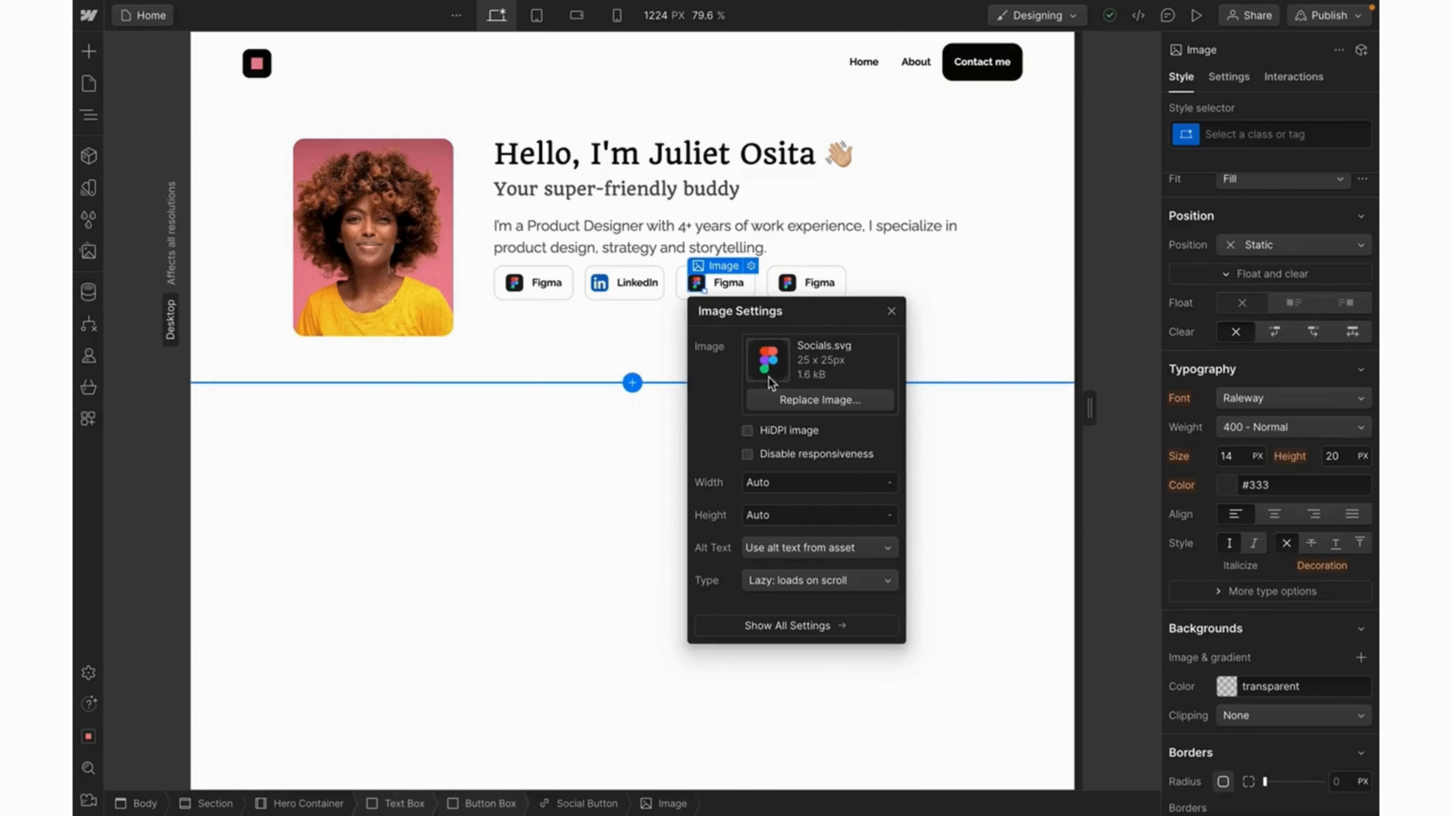
pyautogui.click(798, 402)
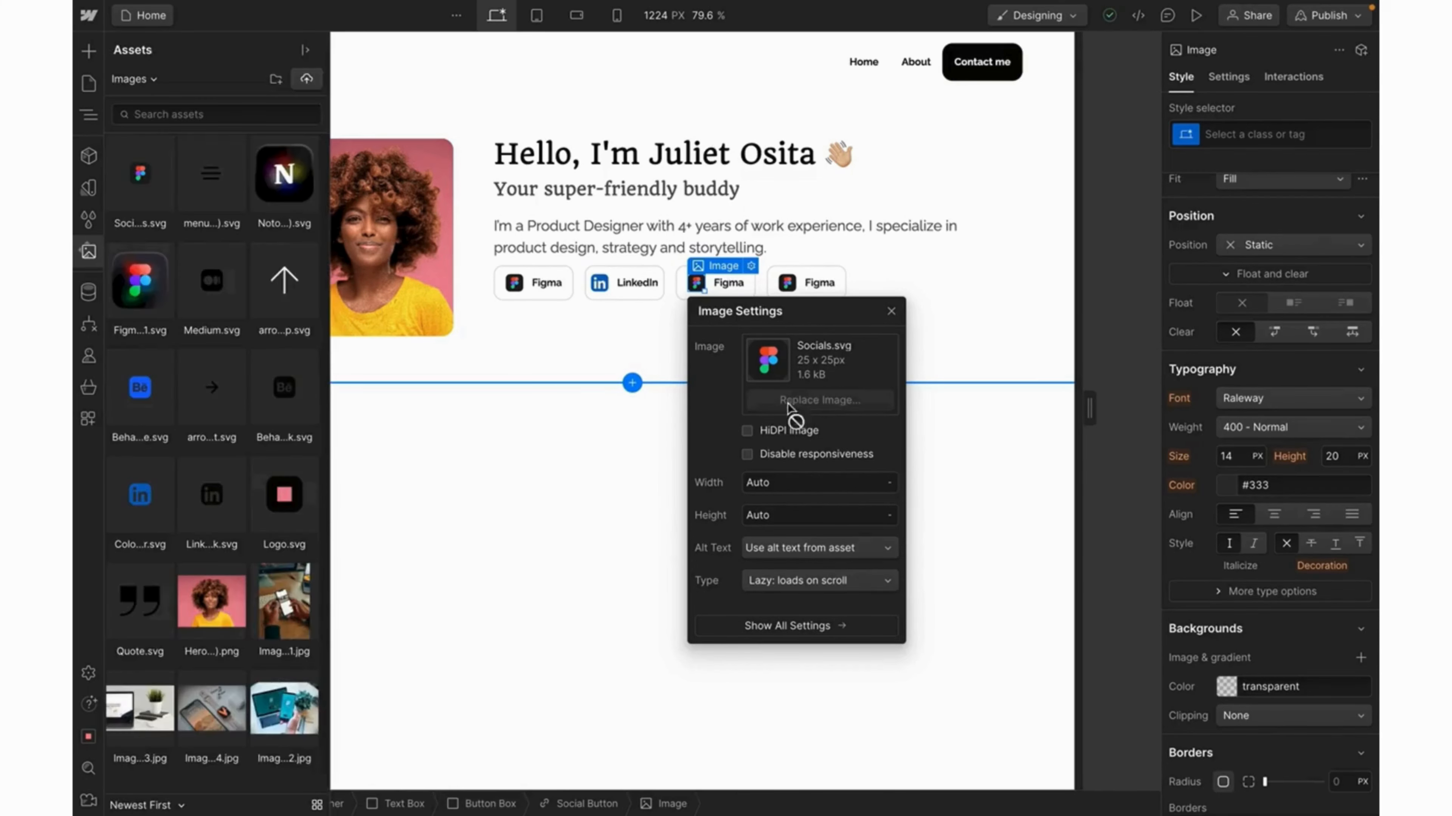
pyautogui.click(283, 387)
pyautogui.click(132, 402)
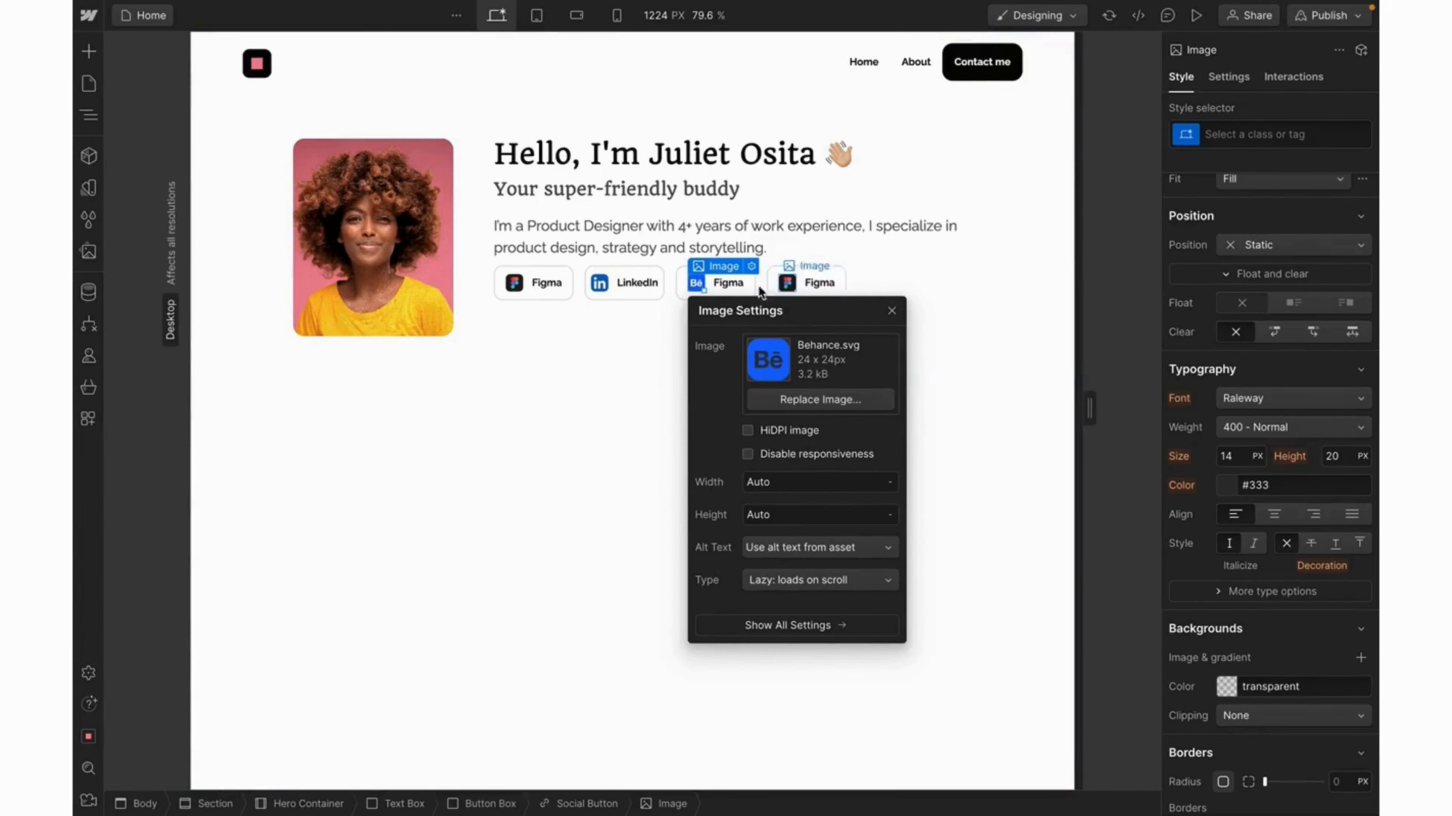
pyautogui.click(734, 285)
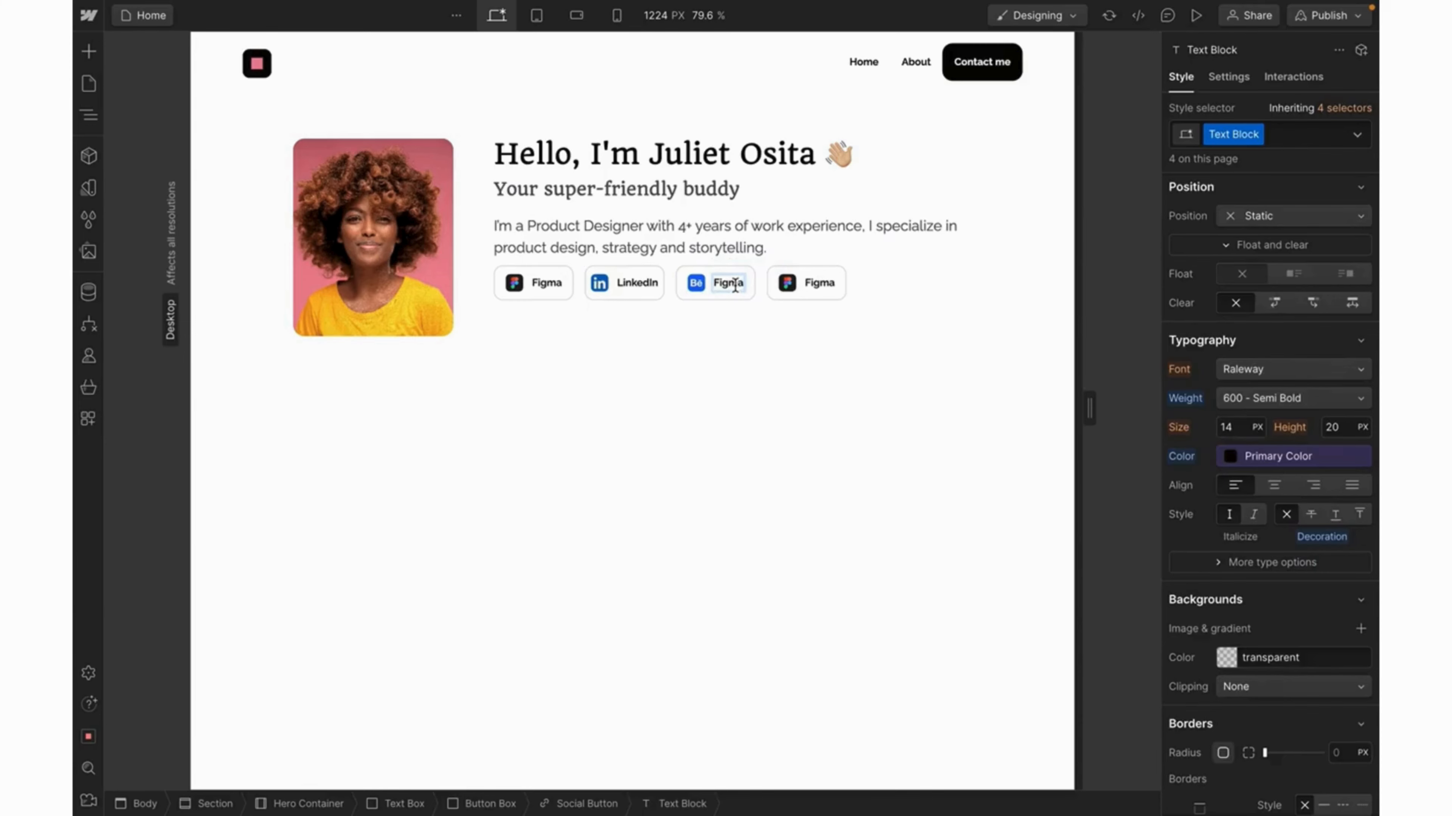
pyautogui.doubleClick(735, 284)
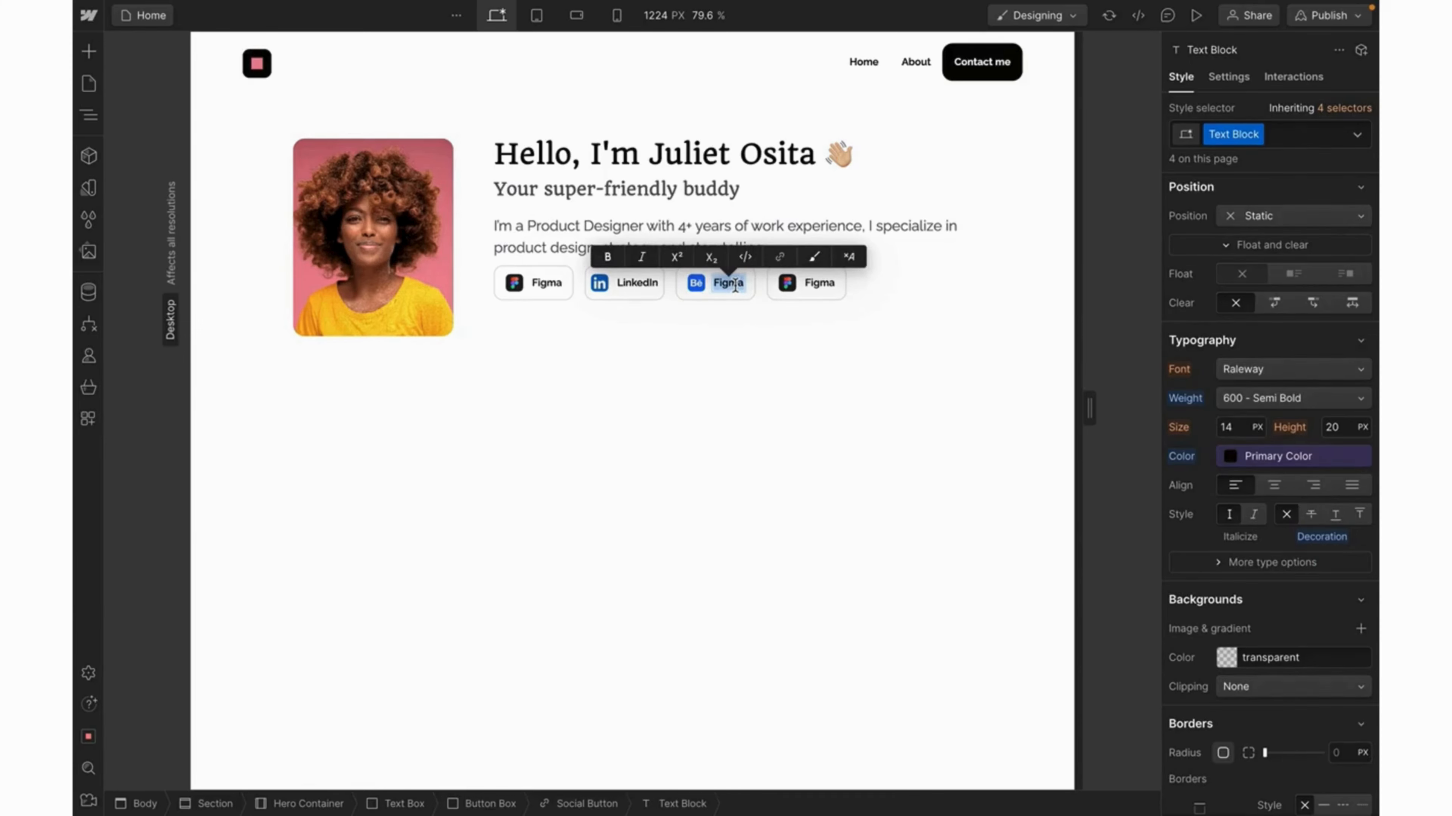
pyautogui.write('Behance')
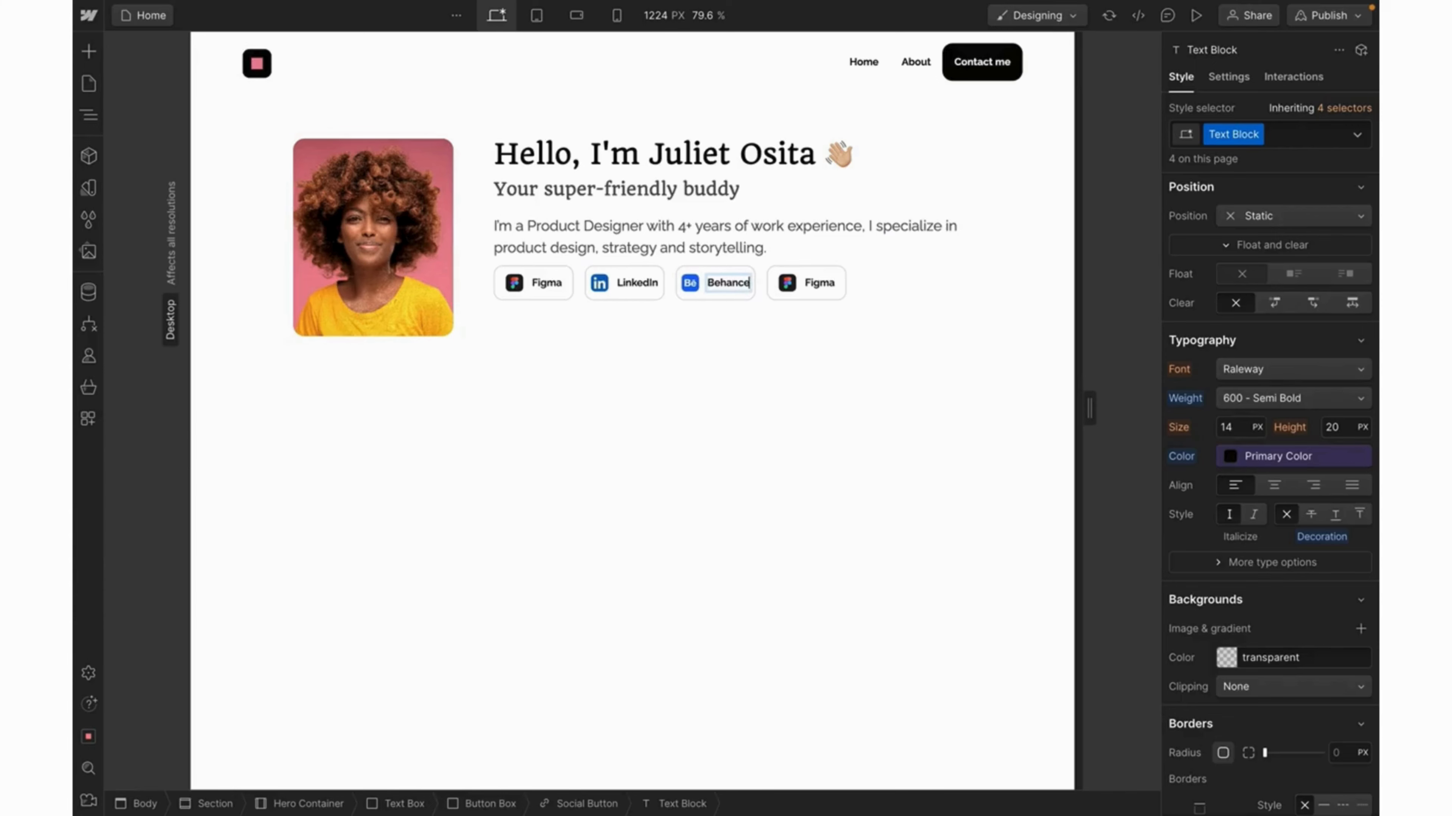
# Give the fourth button the Medium logo and the label 'Medium'.
pyautogui.click(788, 282)
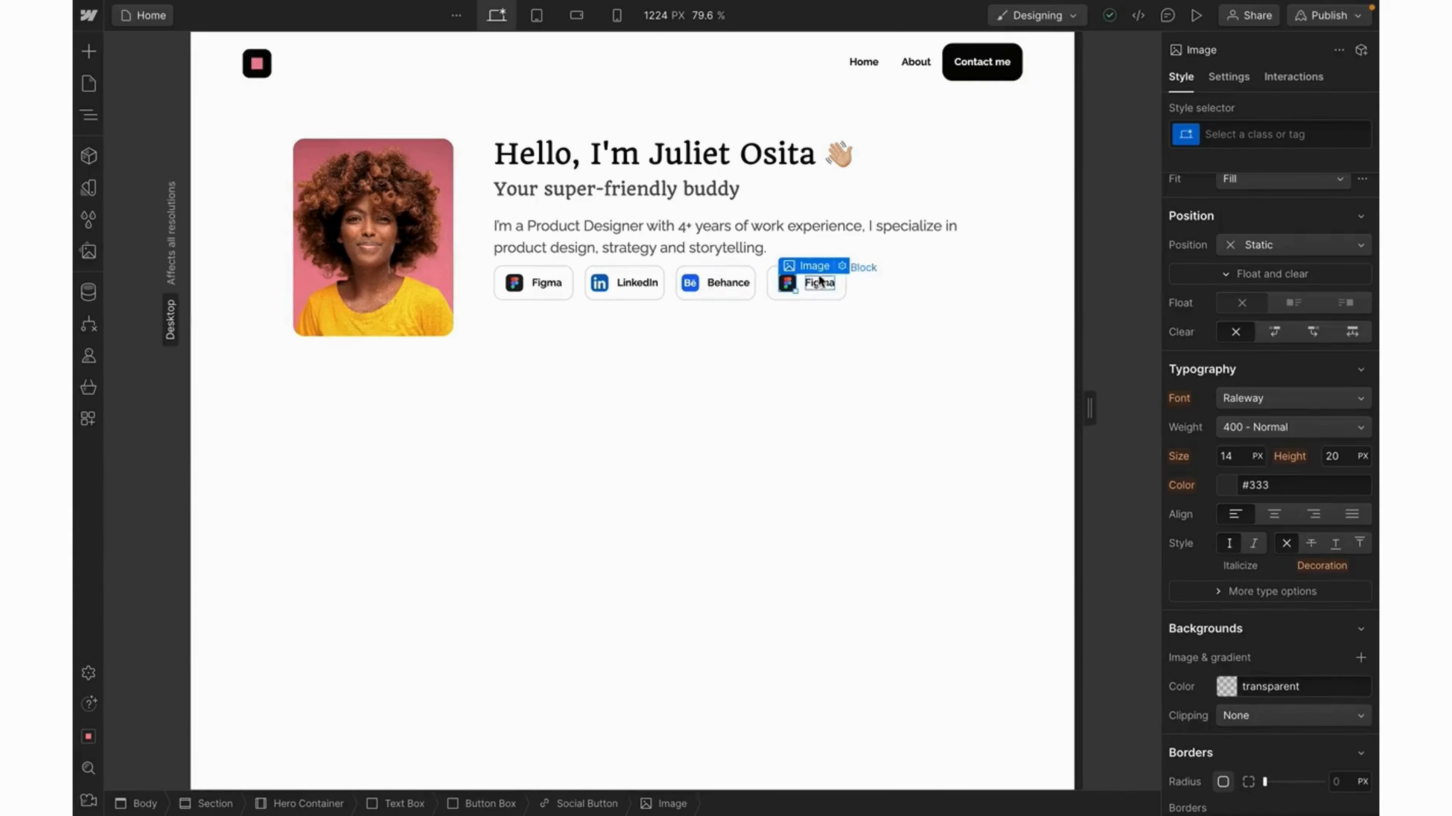
pyautogui.click(842, 266)
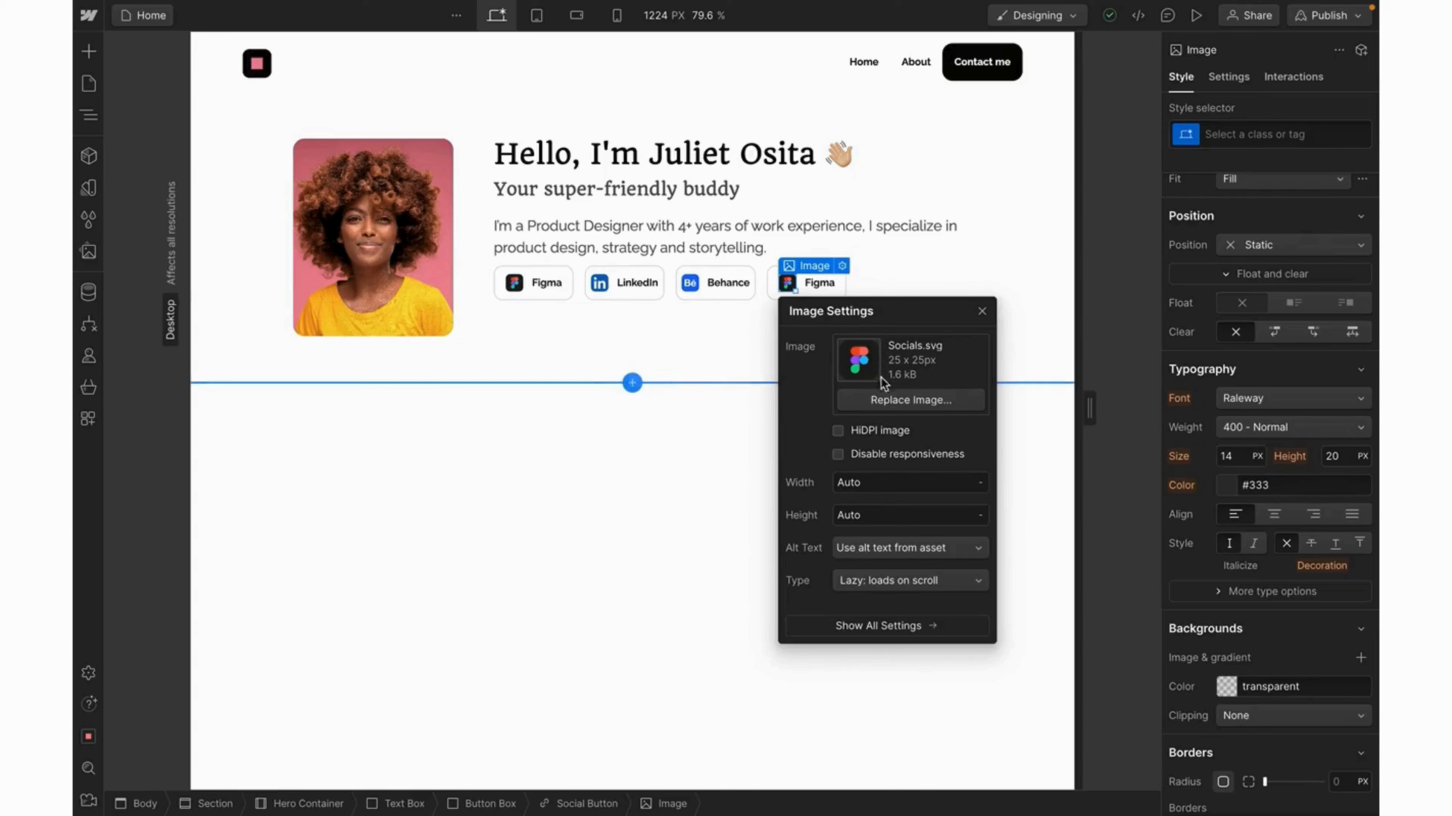
pyautogui.click(899, 401)
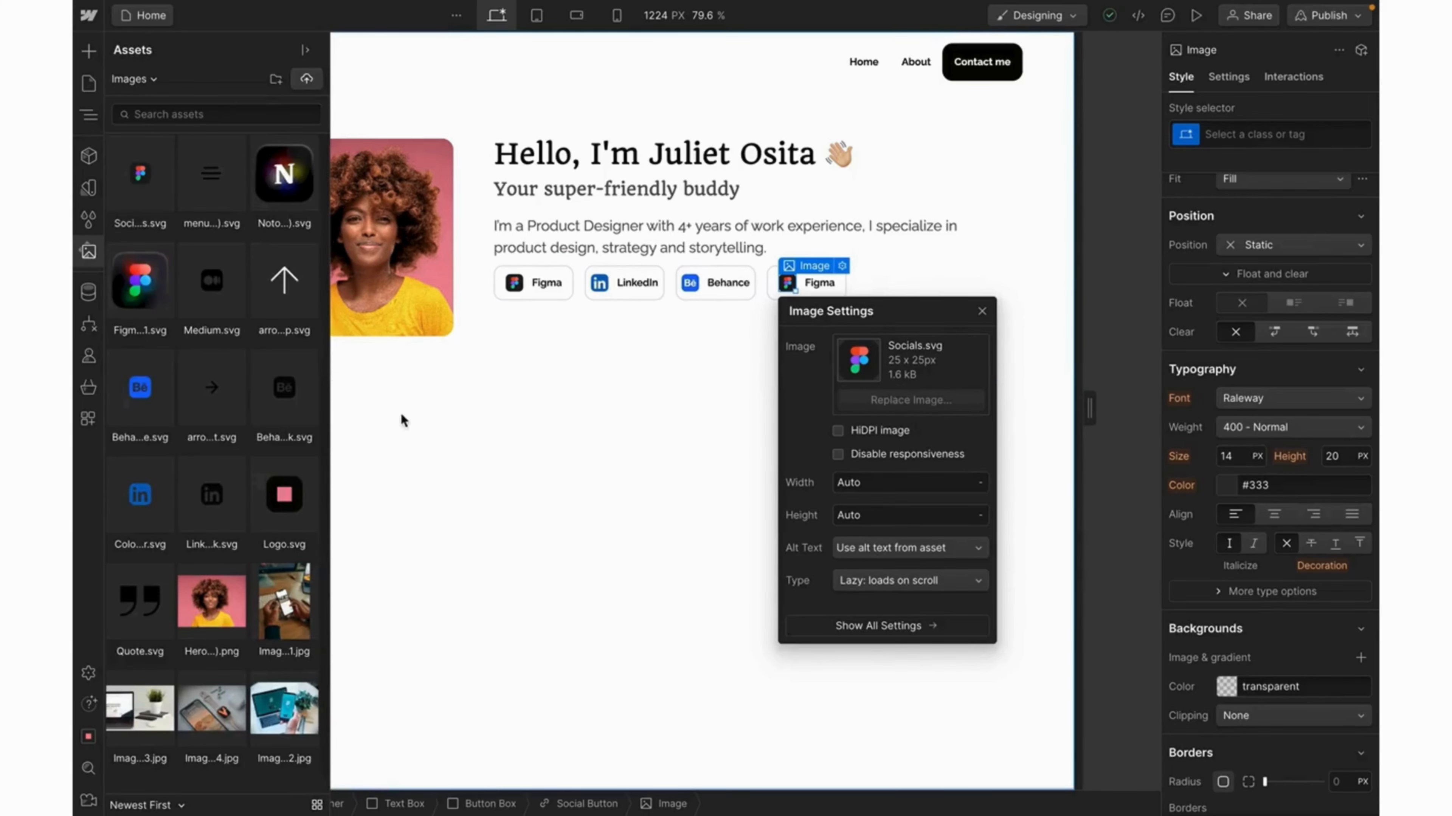
pyautogui.click(213, 295)
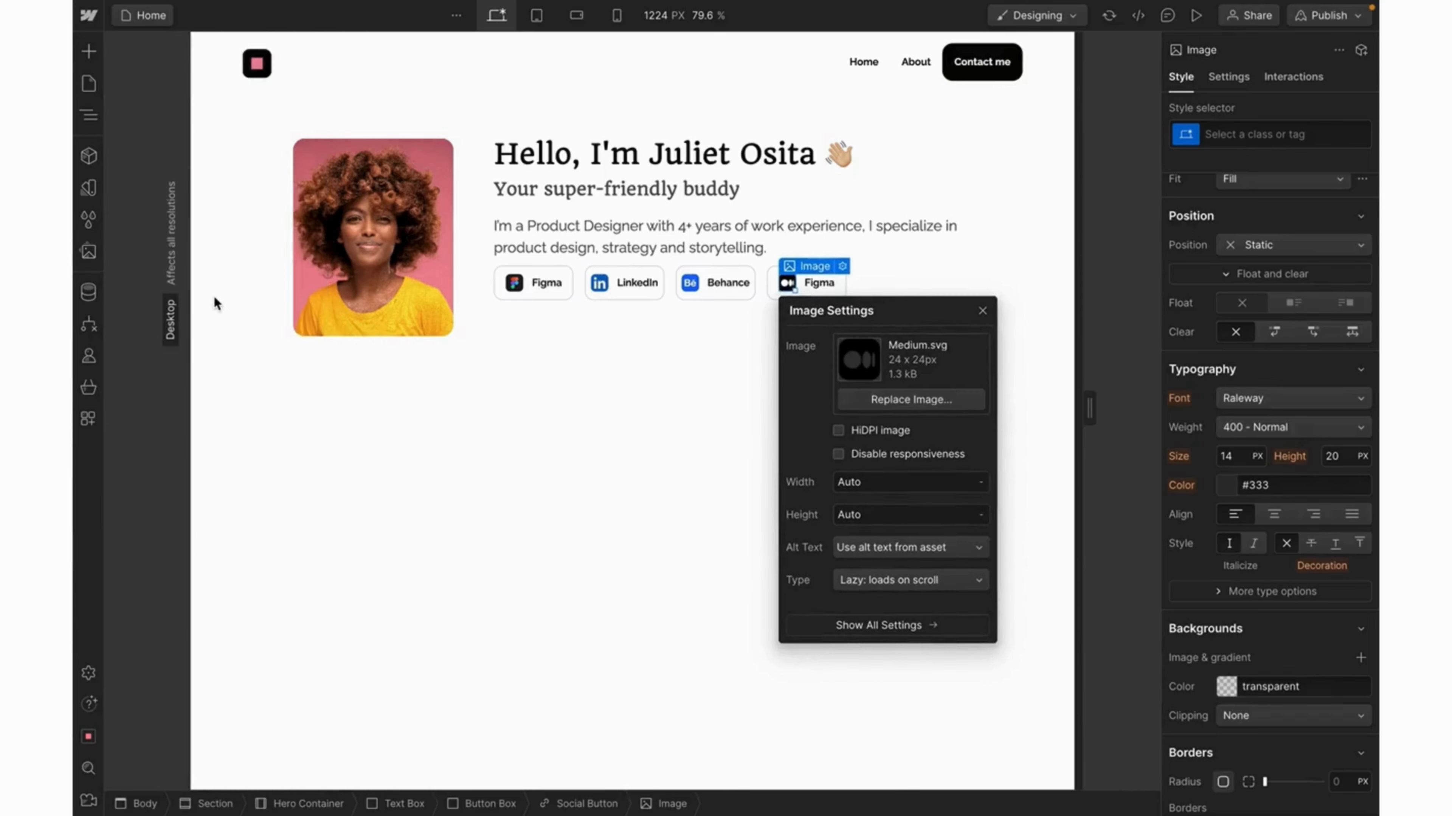
pyautogui.click(818, 282)
pyautogui.doubleClick(818, 283)
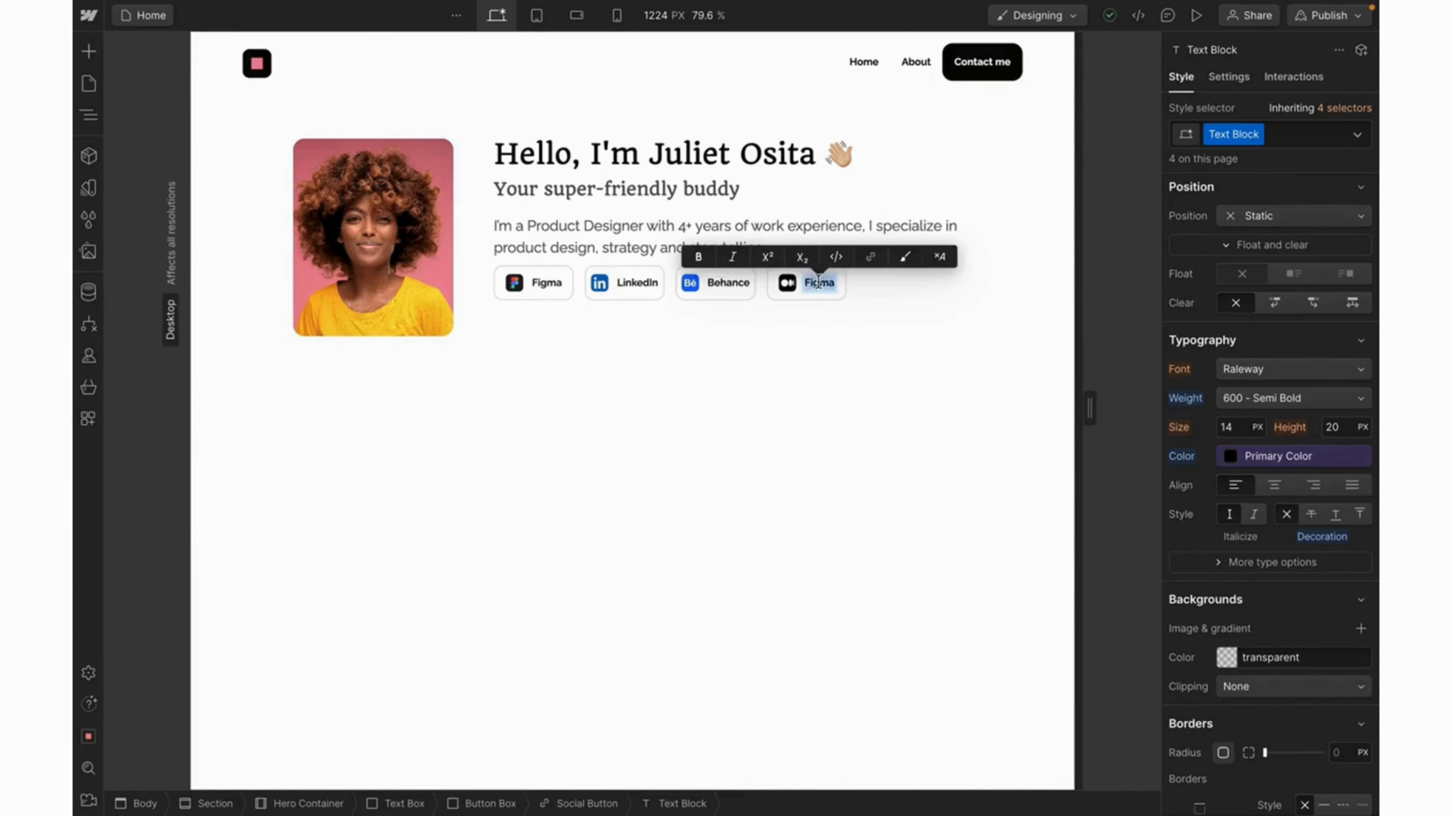
pyautogui.write('Med')
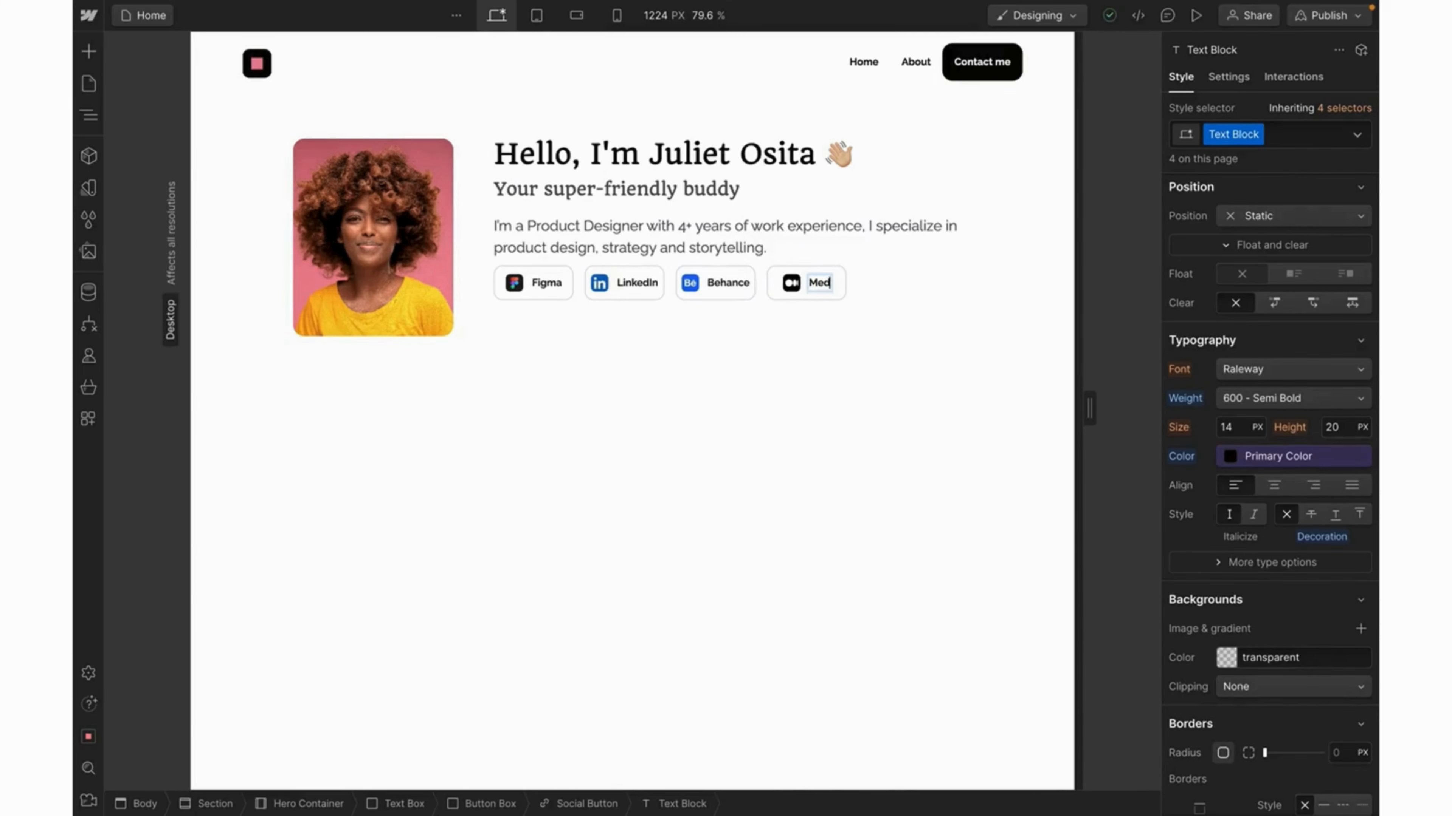
pyautogui.write('ium')
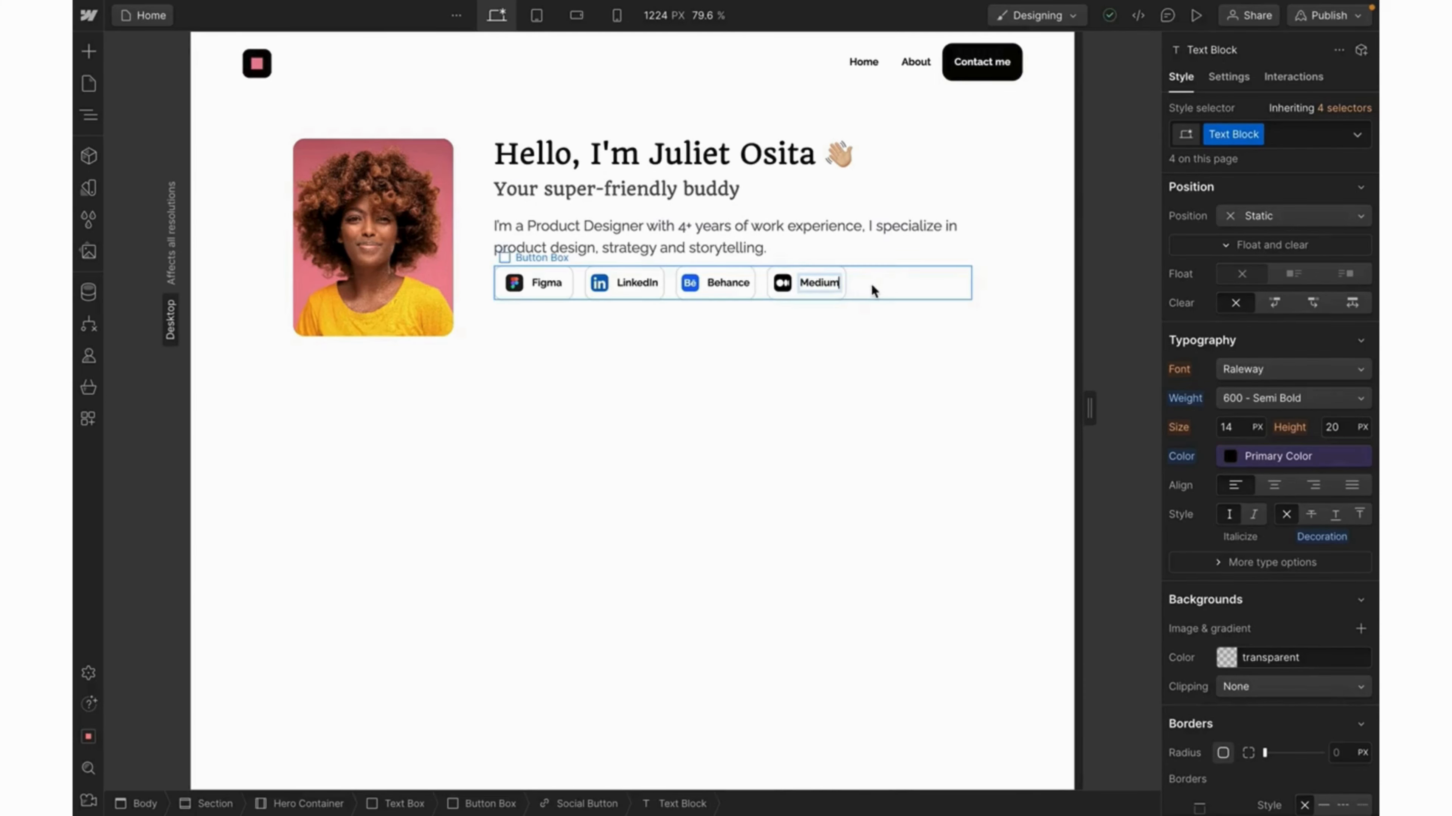
pyautogui.press('Escape')
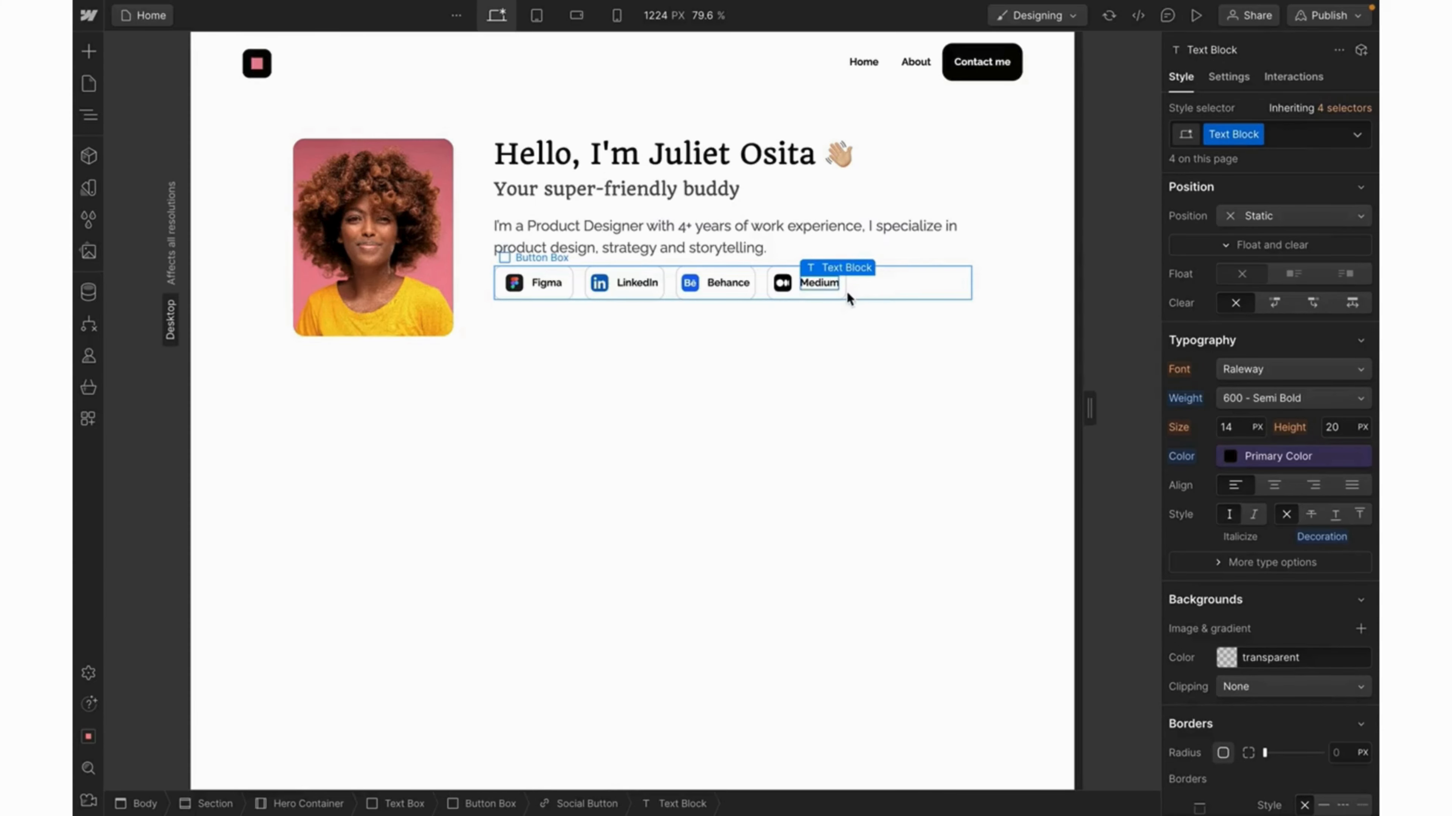
# Reset the Social Button class width from a fixed 110 px to Auto.
pyautogui.click(845, 291)
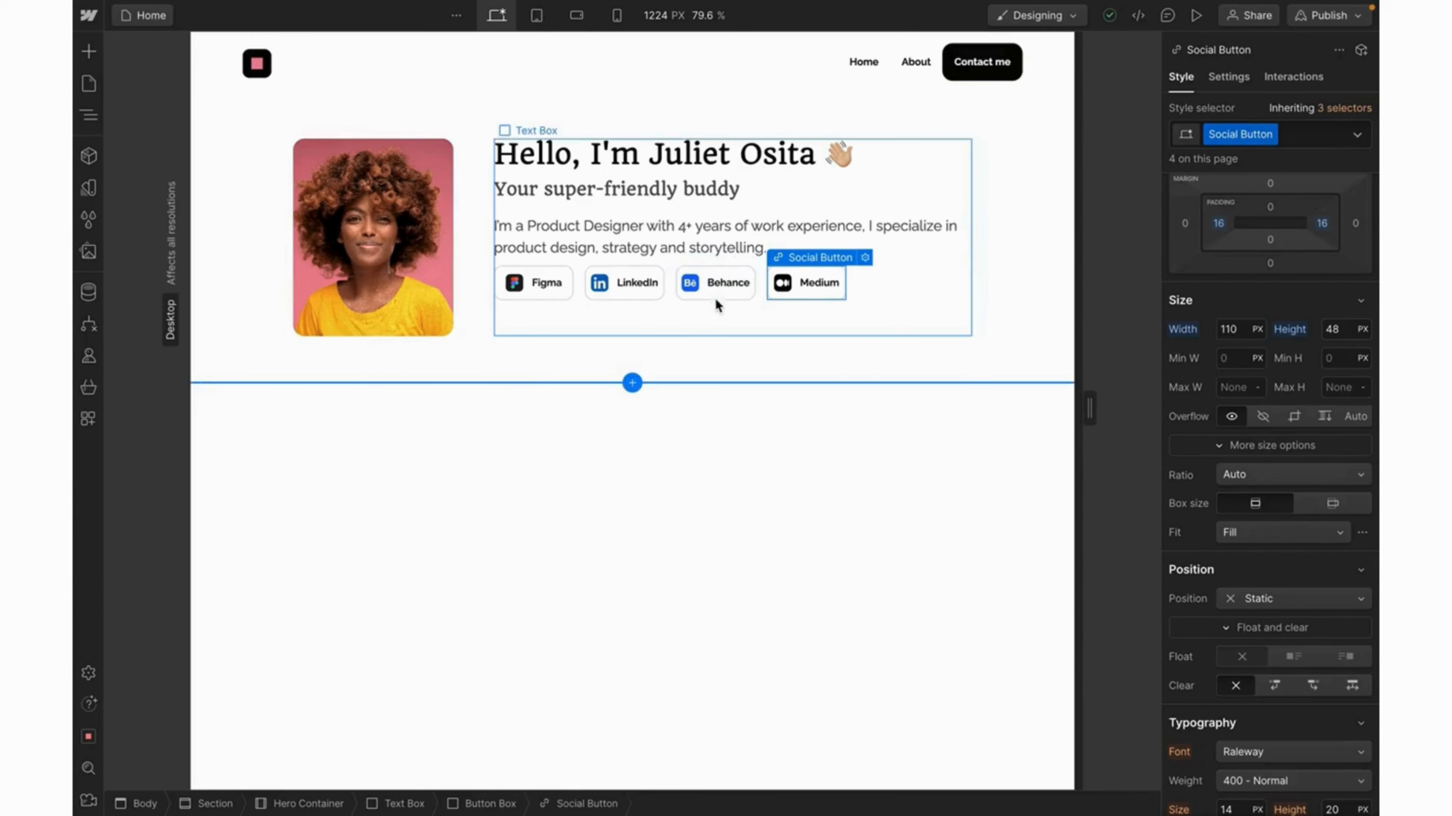
pyautogui.click(1231, 330)
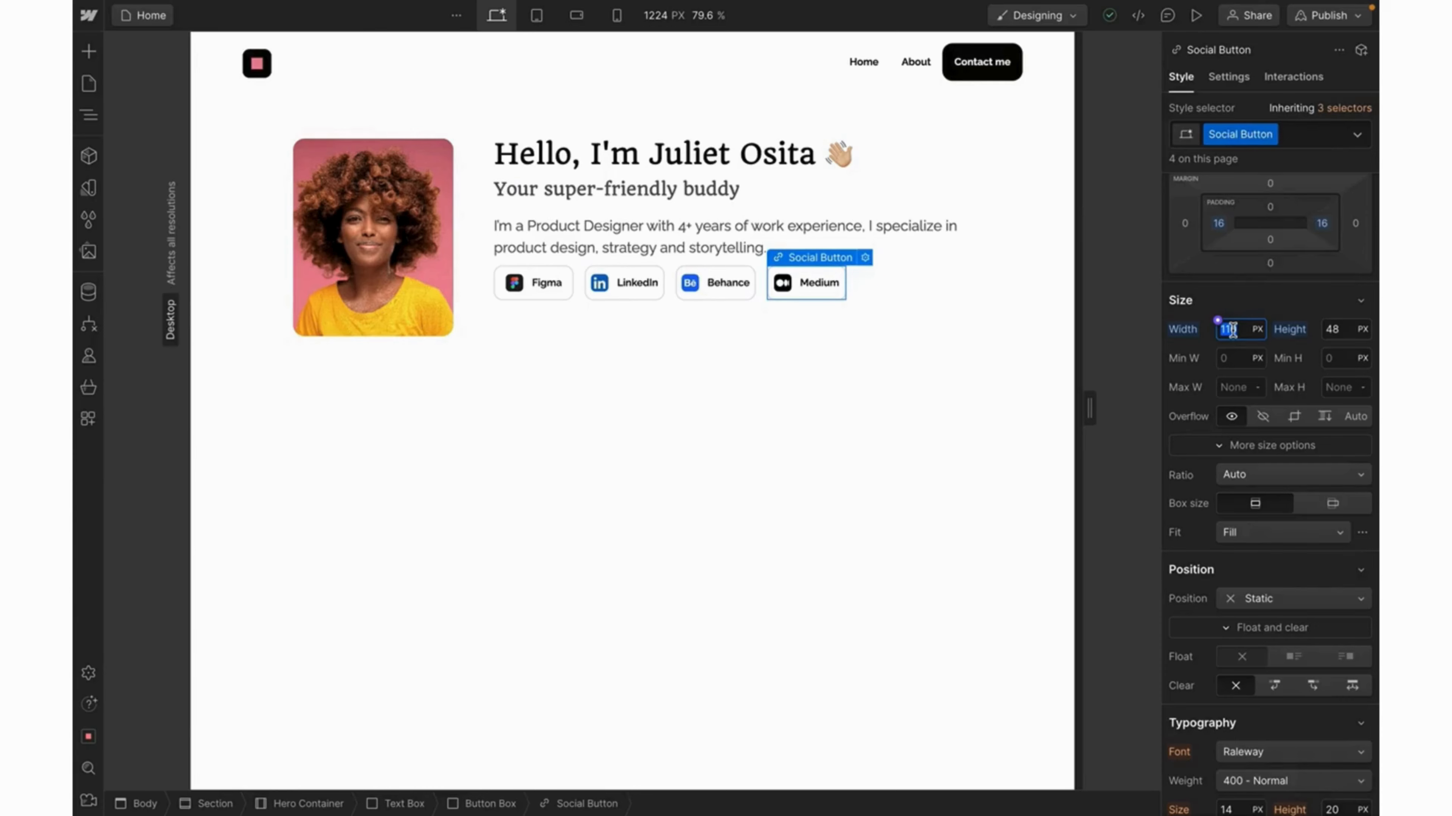
pyautogui.click(1182, 331)
pyautogui.click(1195, 359)
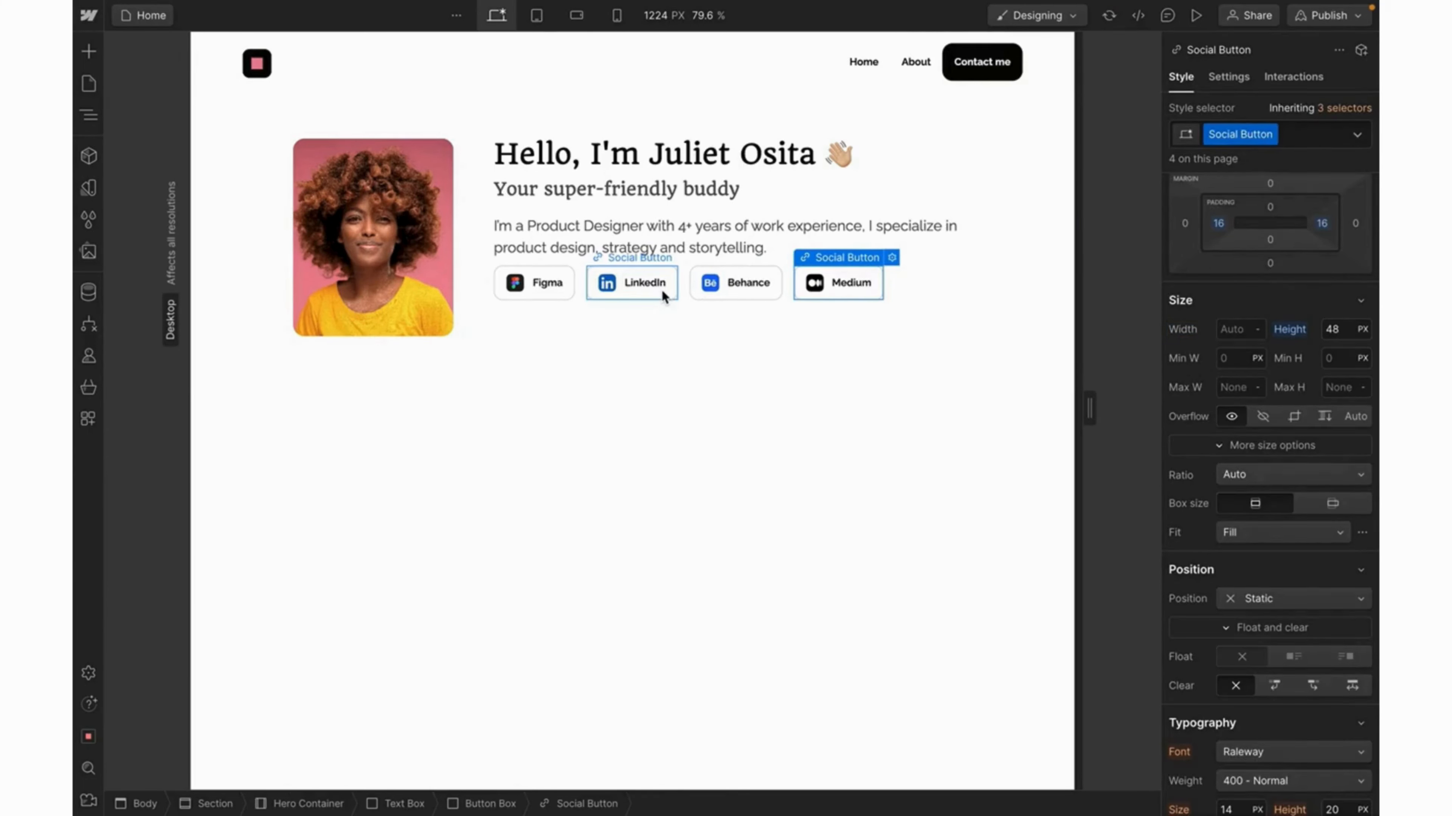
pyautogui.click(703, 258)
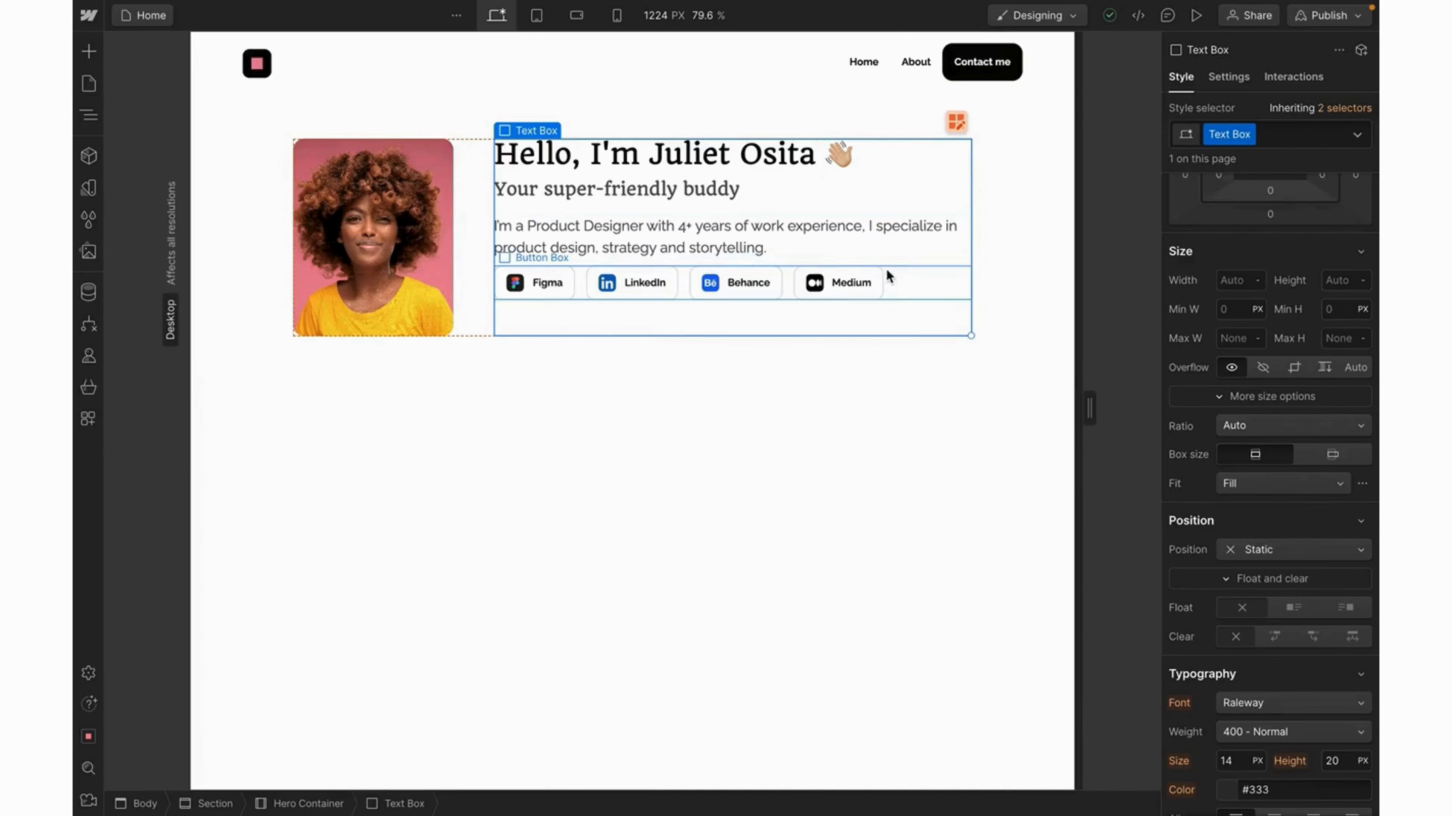
# Make the social button row absolutely positioned and pinned to the bottom edge.
pyautogui.doubleClick(903, 278)
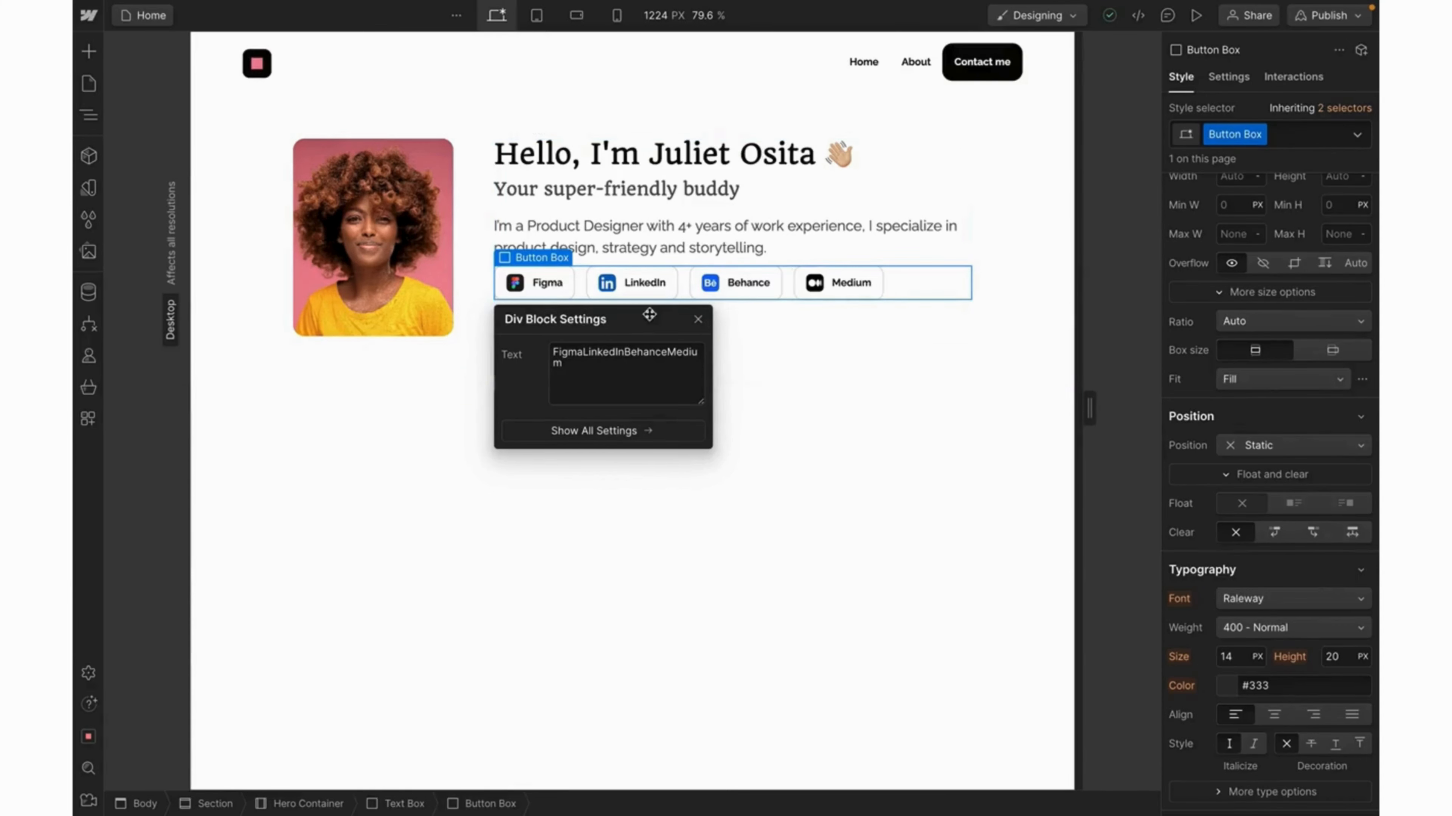
pyautogui.click(698, 320)
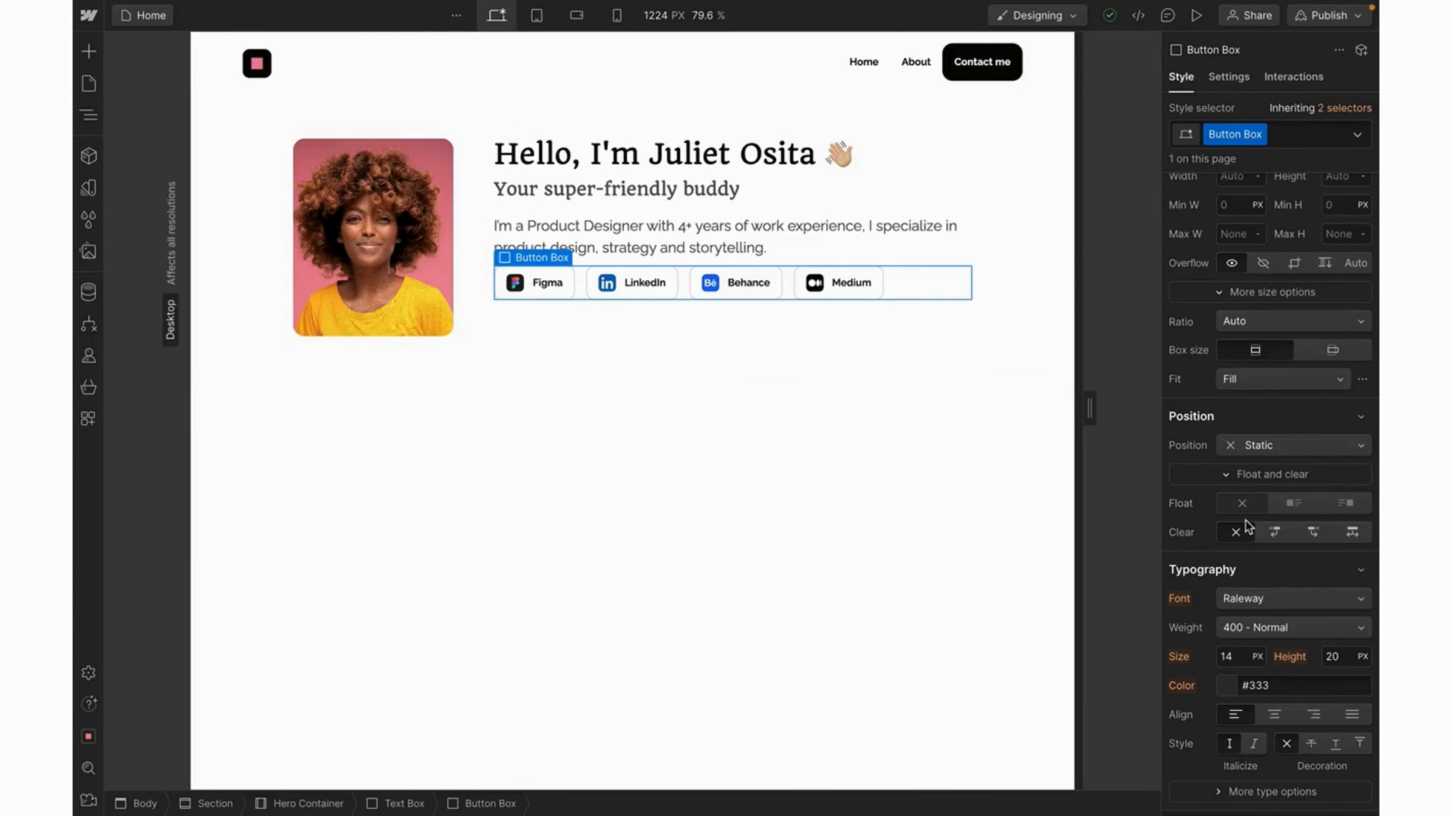
pyautogui.scroll(-1, 1245, 521)
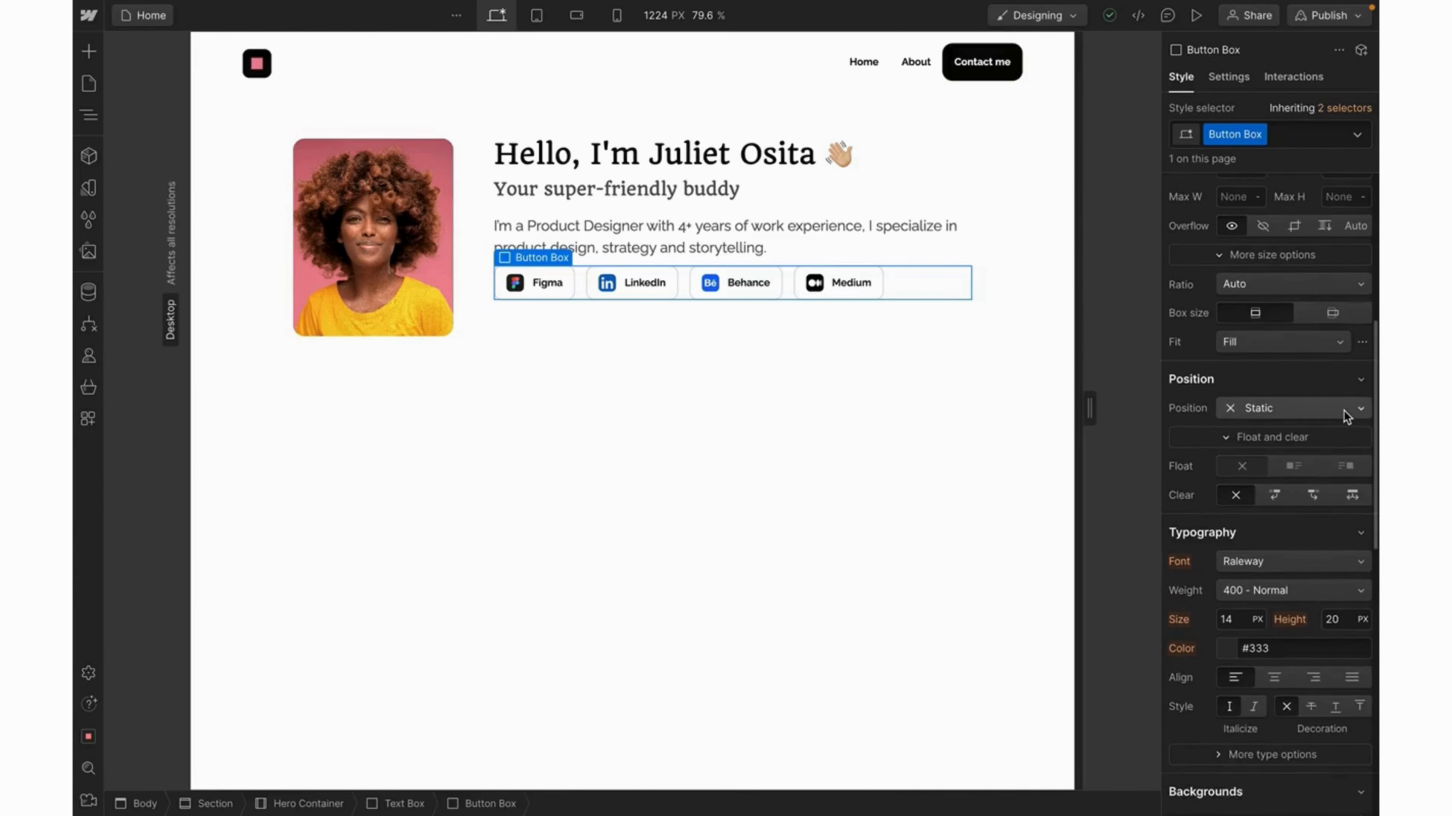
pyautogui.click(1343, 411)
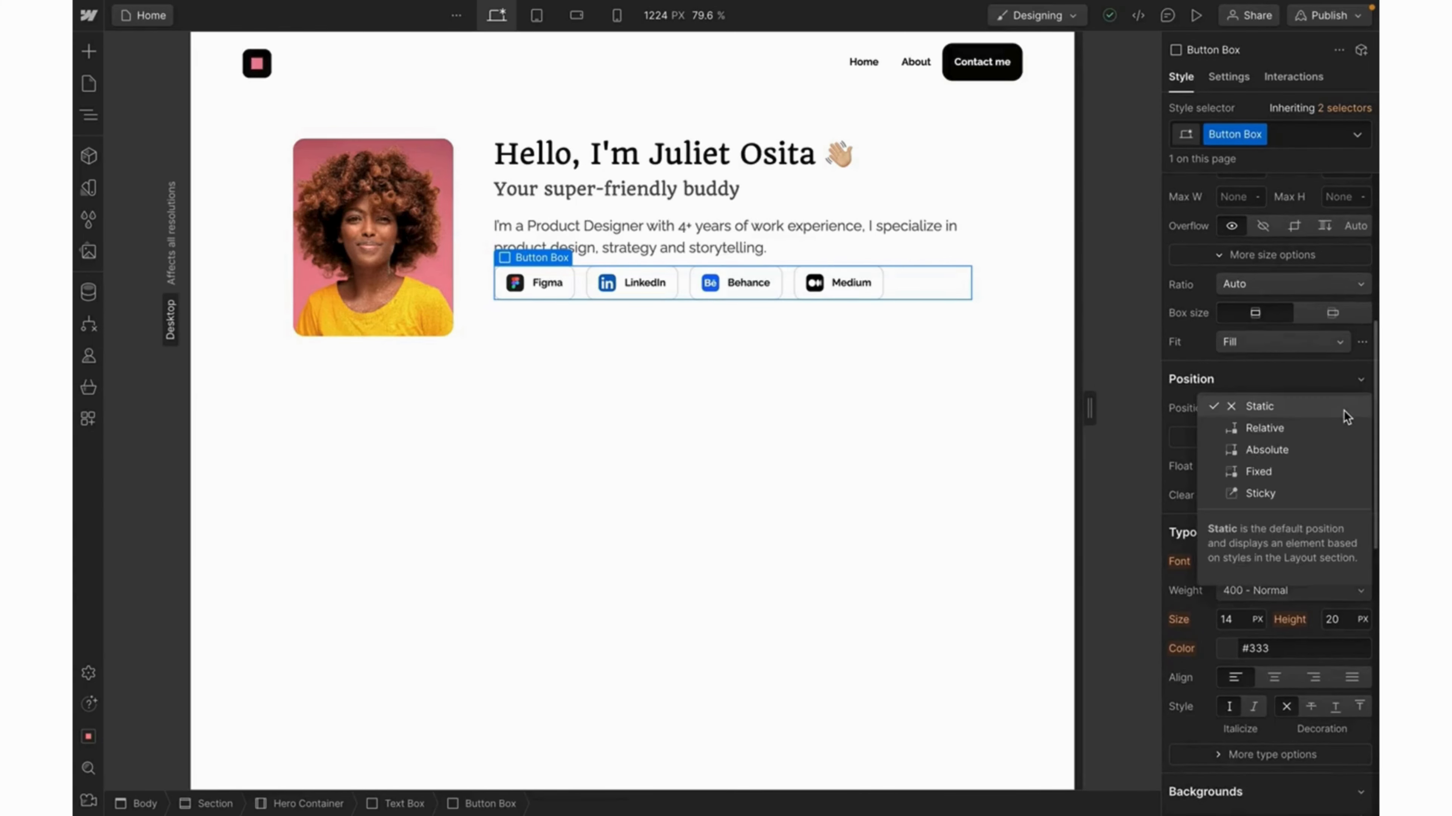
pyautogui.click(1269, 449)
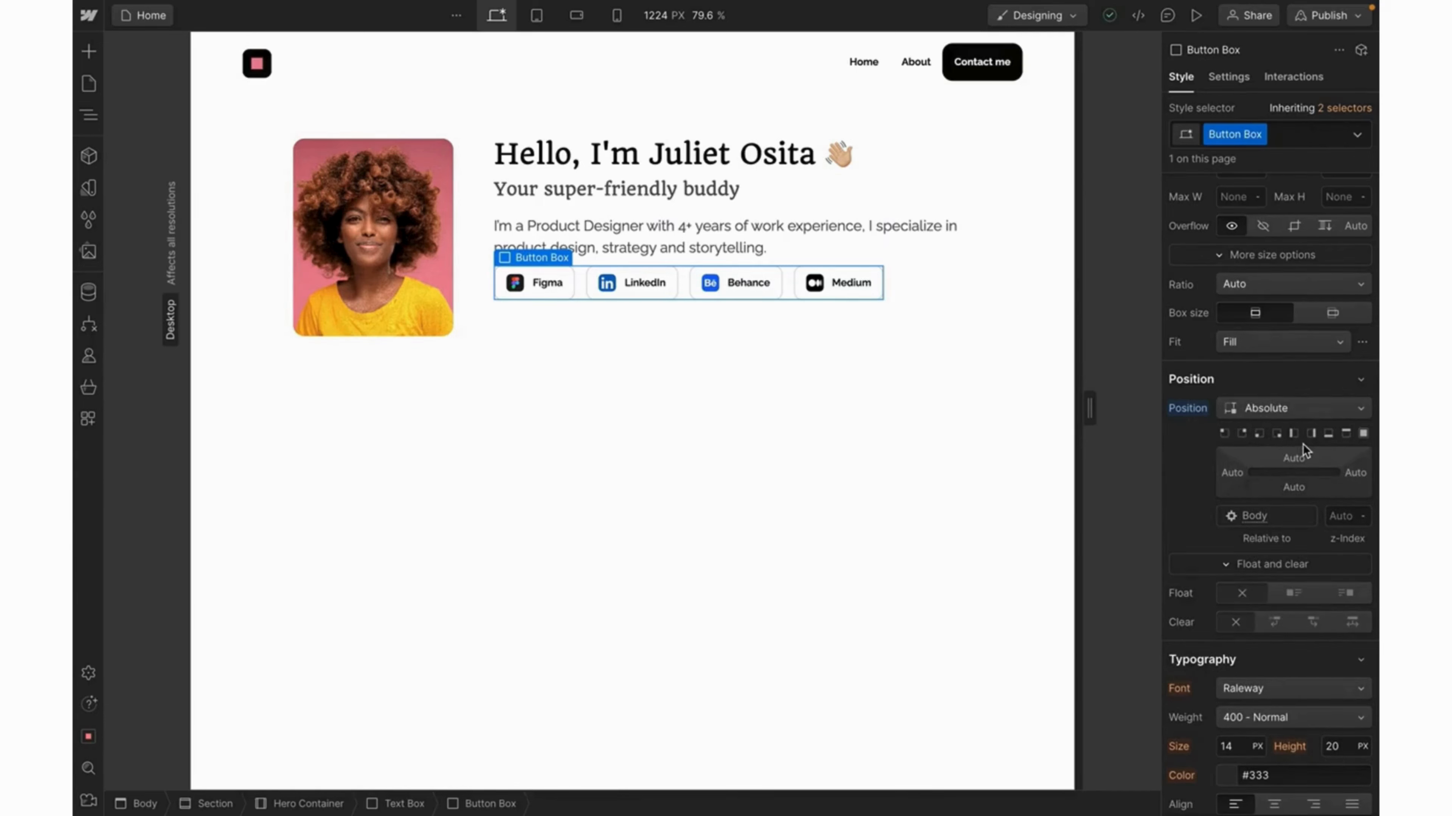
pyautogui.click(1326, 434)
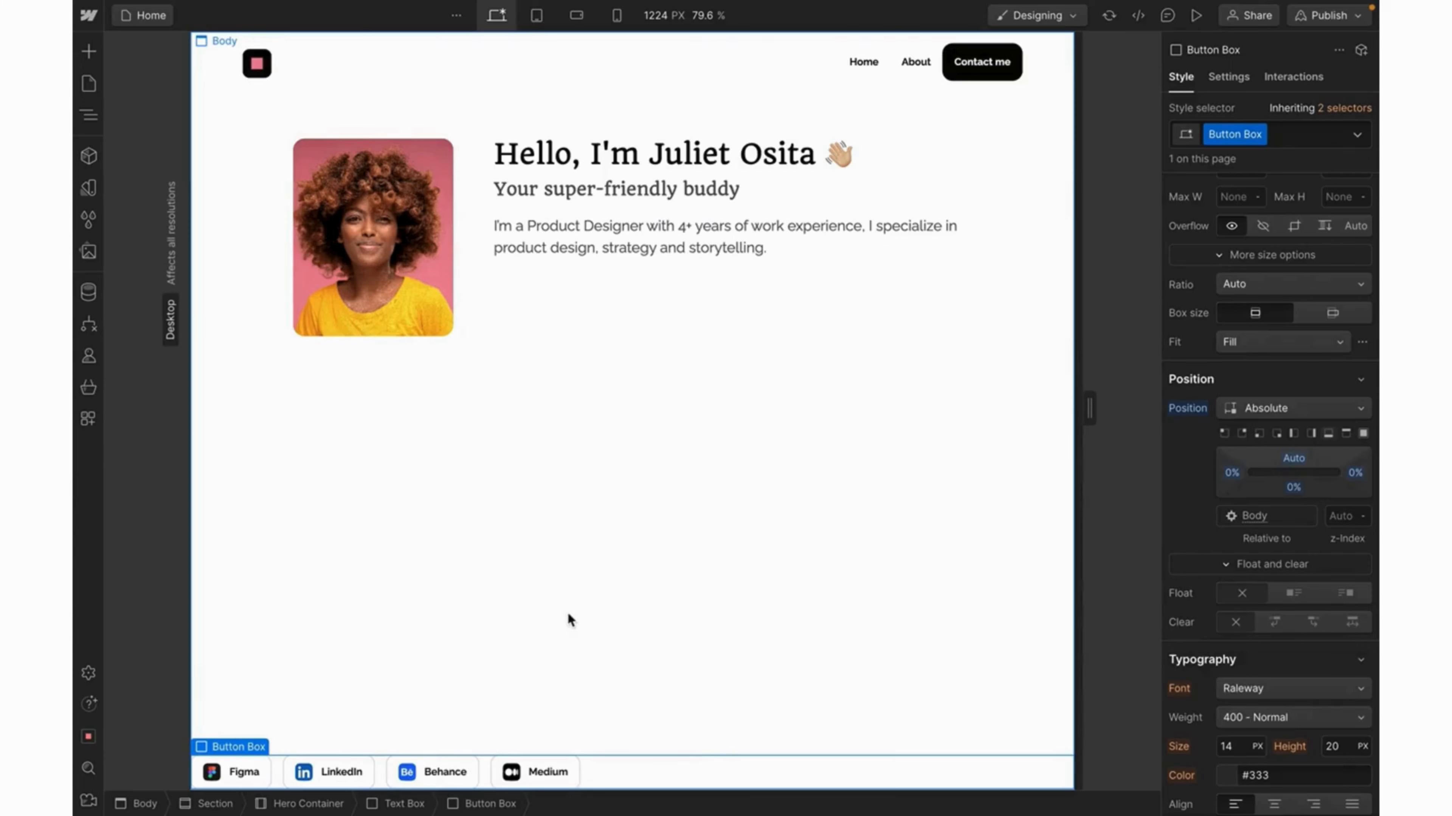
# Set the hero Text Box position to Relative so the buttons anchor to its bottom.
pyautogui.click(673, 277)
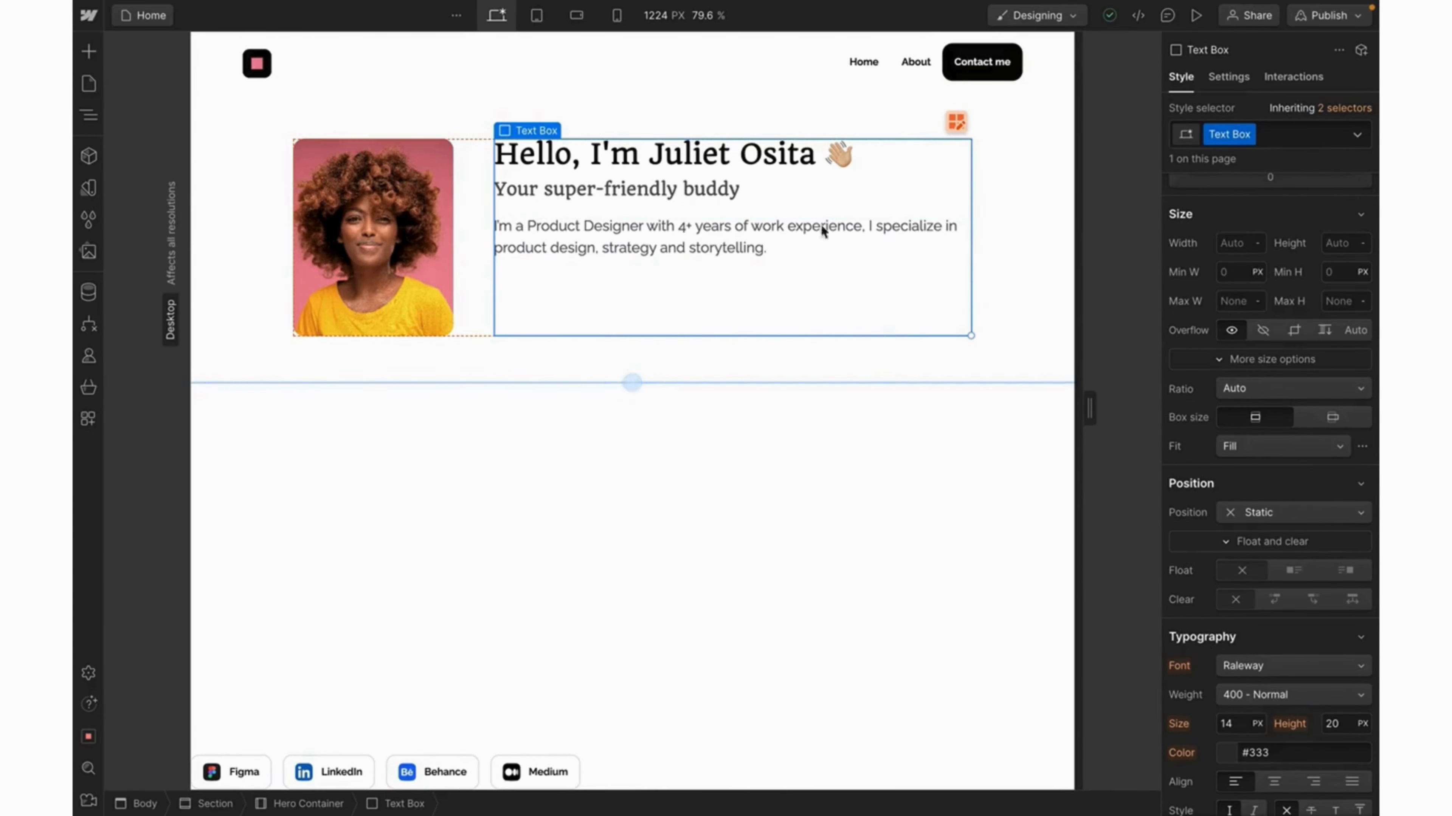
pyautogui.click(1316, 519)
pyautogui.click(1284, 533)
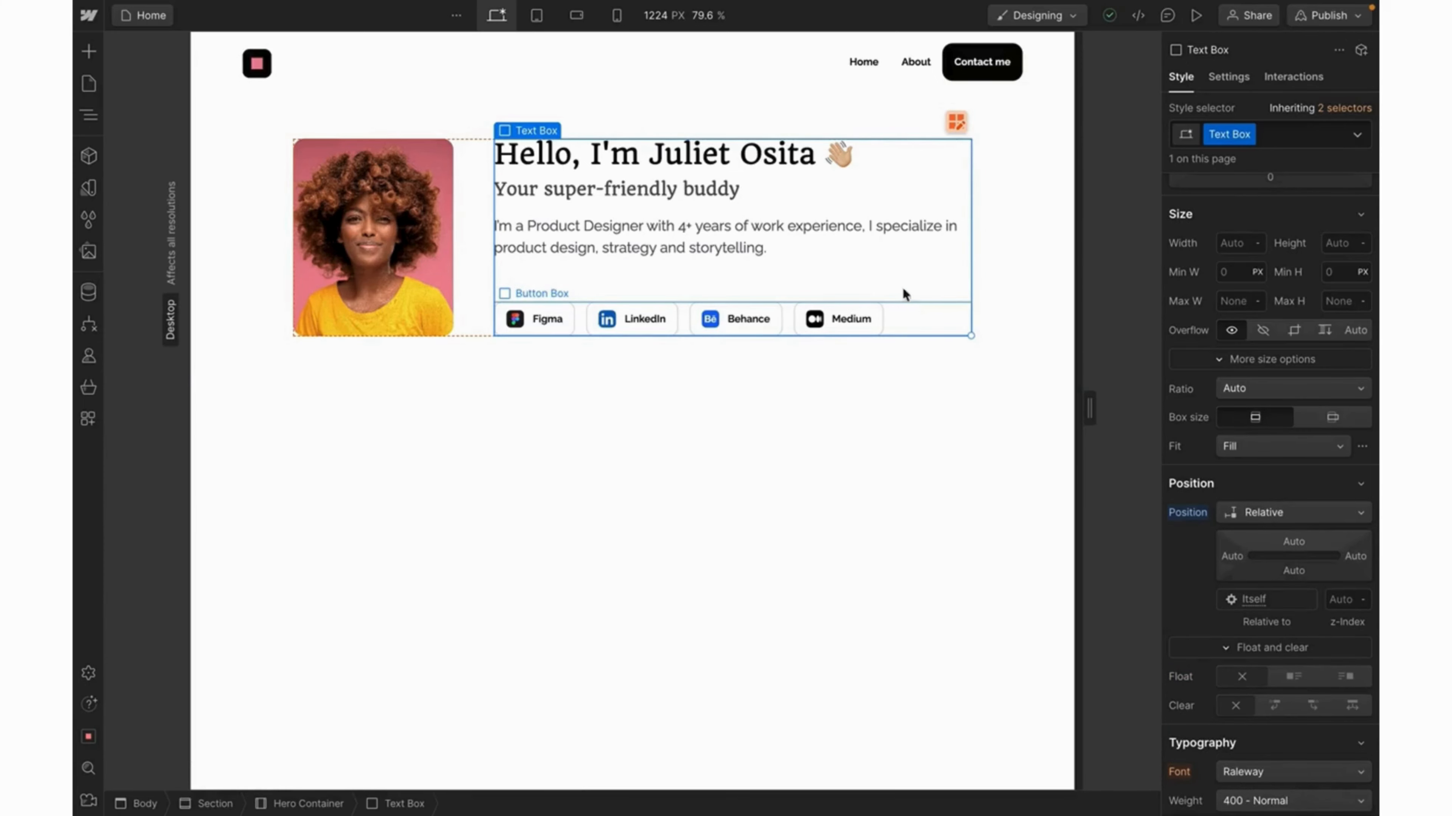
pyautogui.click(924, 316)
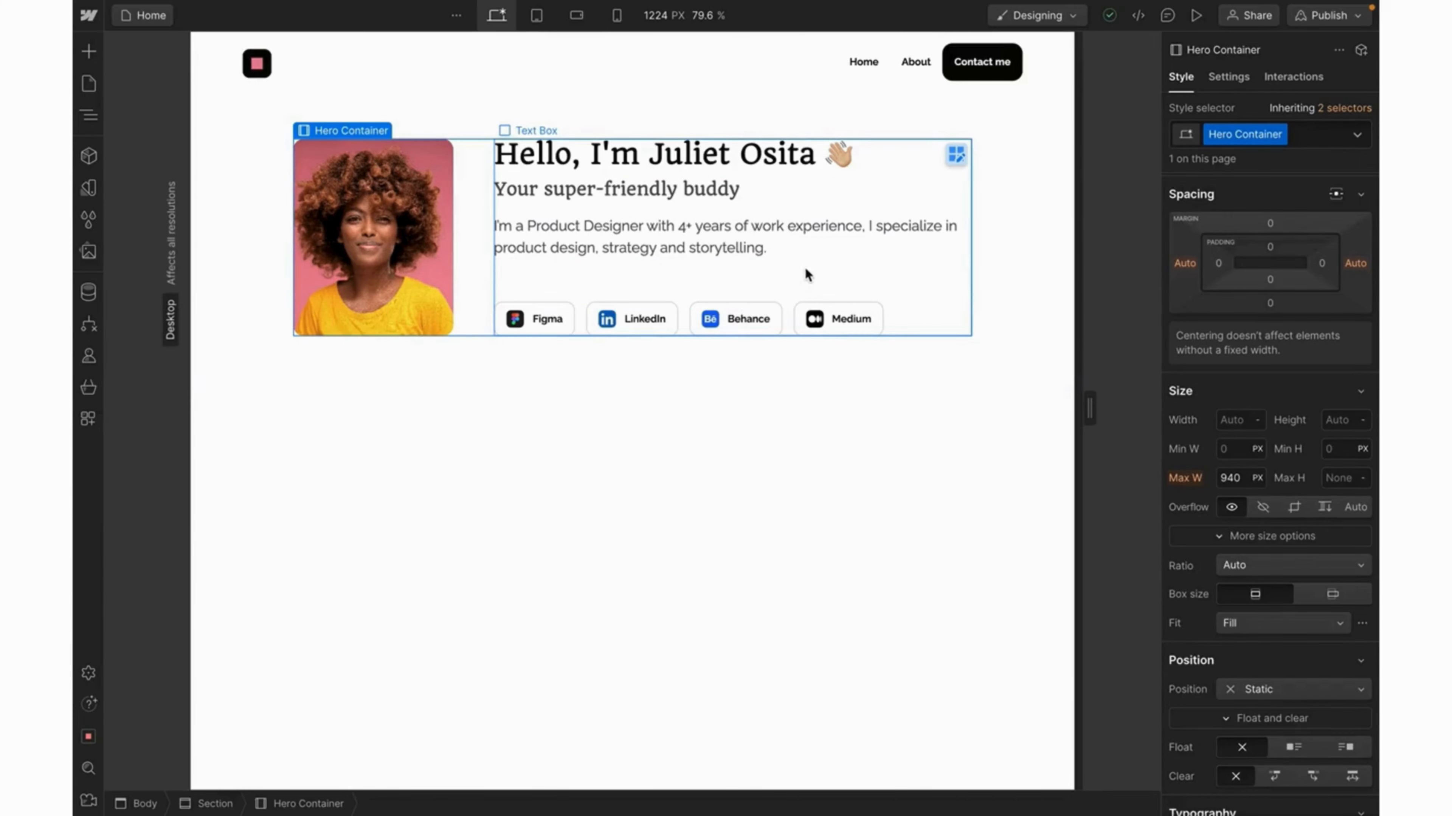
# Change the canvas width to 1440 px, then to 1920 px.
pyautogui.click(655, 17)
pyautogui.write('1440')
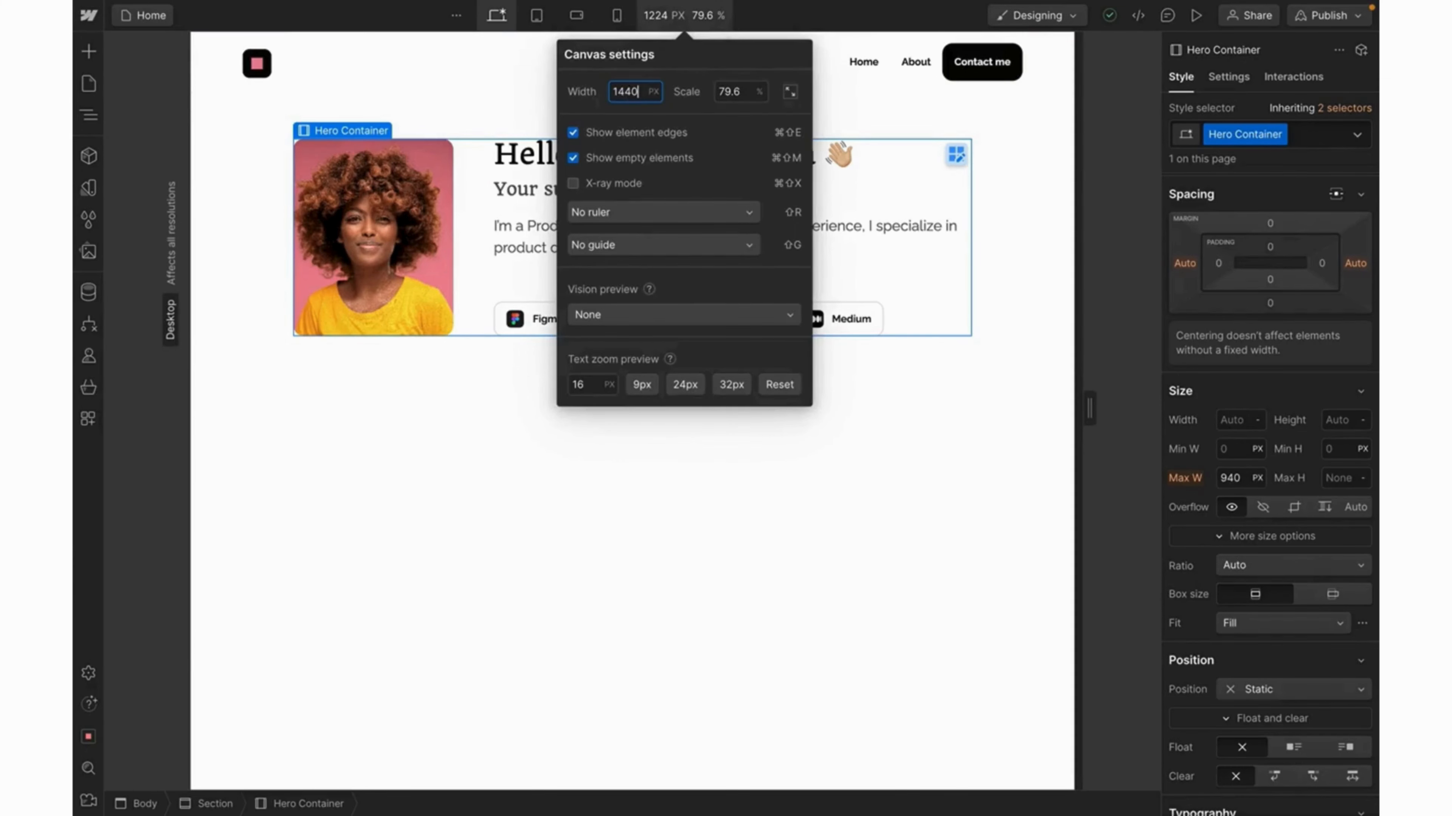
pyautogui.press('Return')
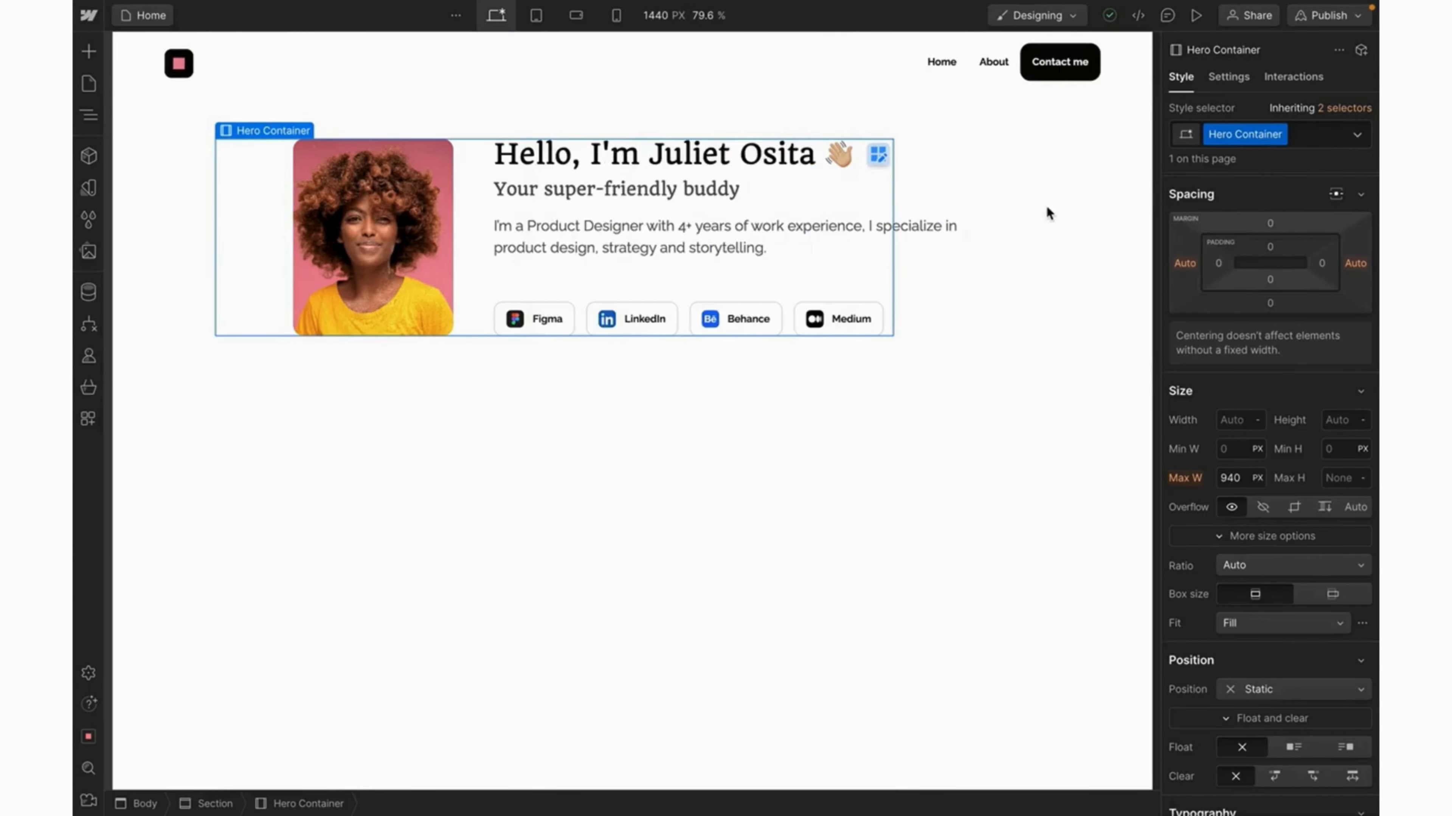
pyautogui.press('Escape')
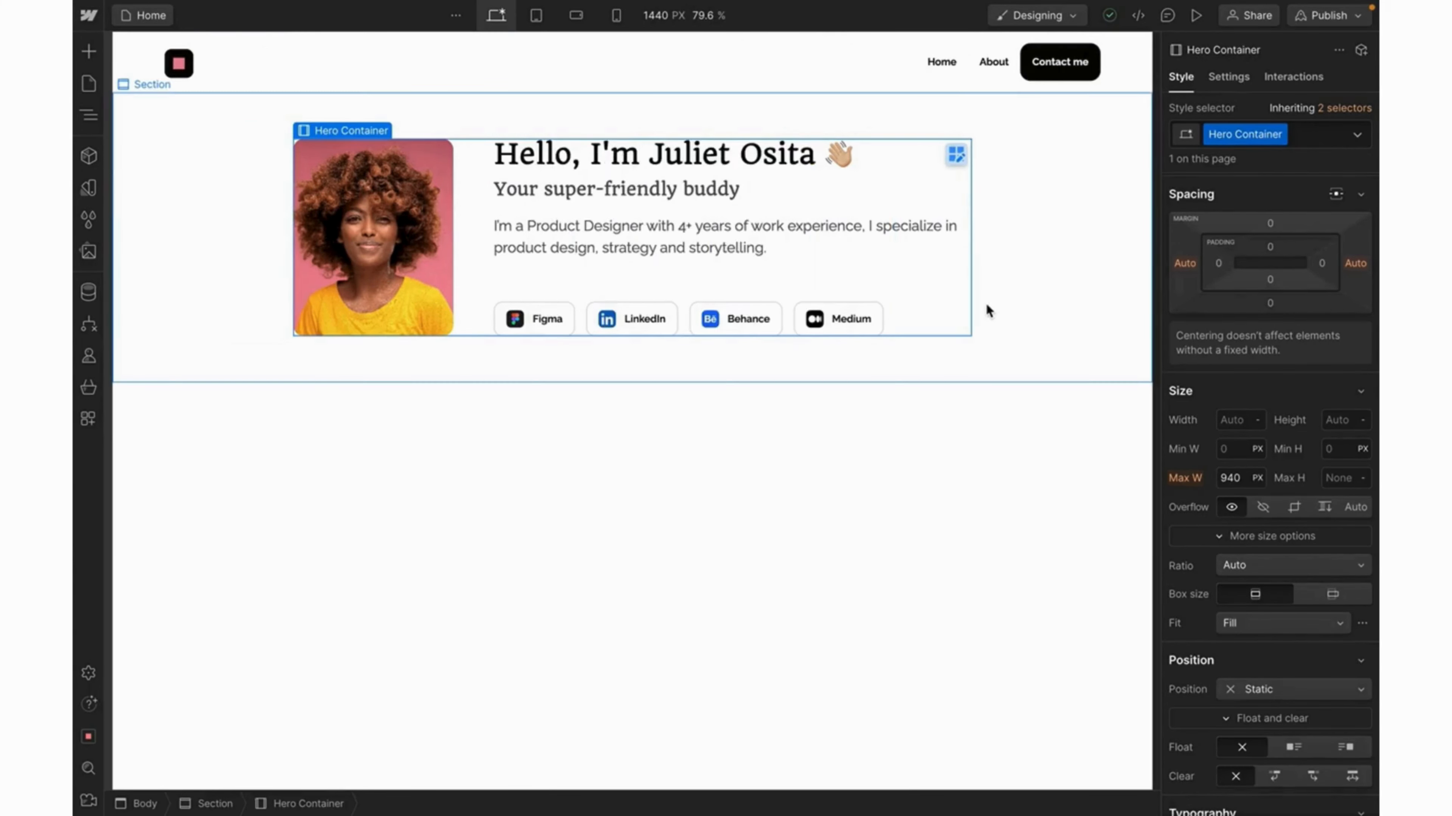
pyautogui.click(651, 21)
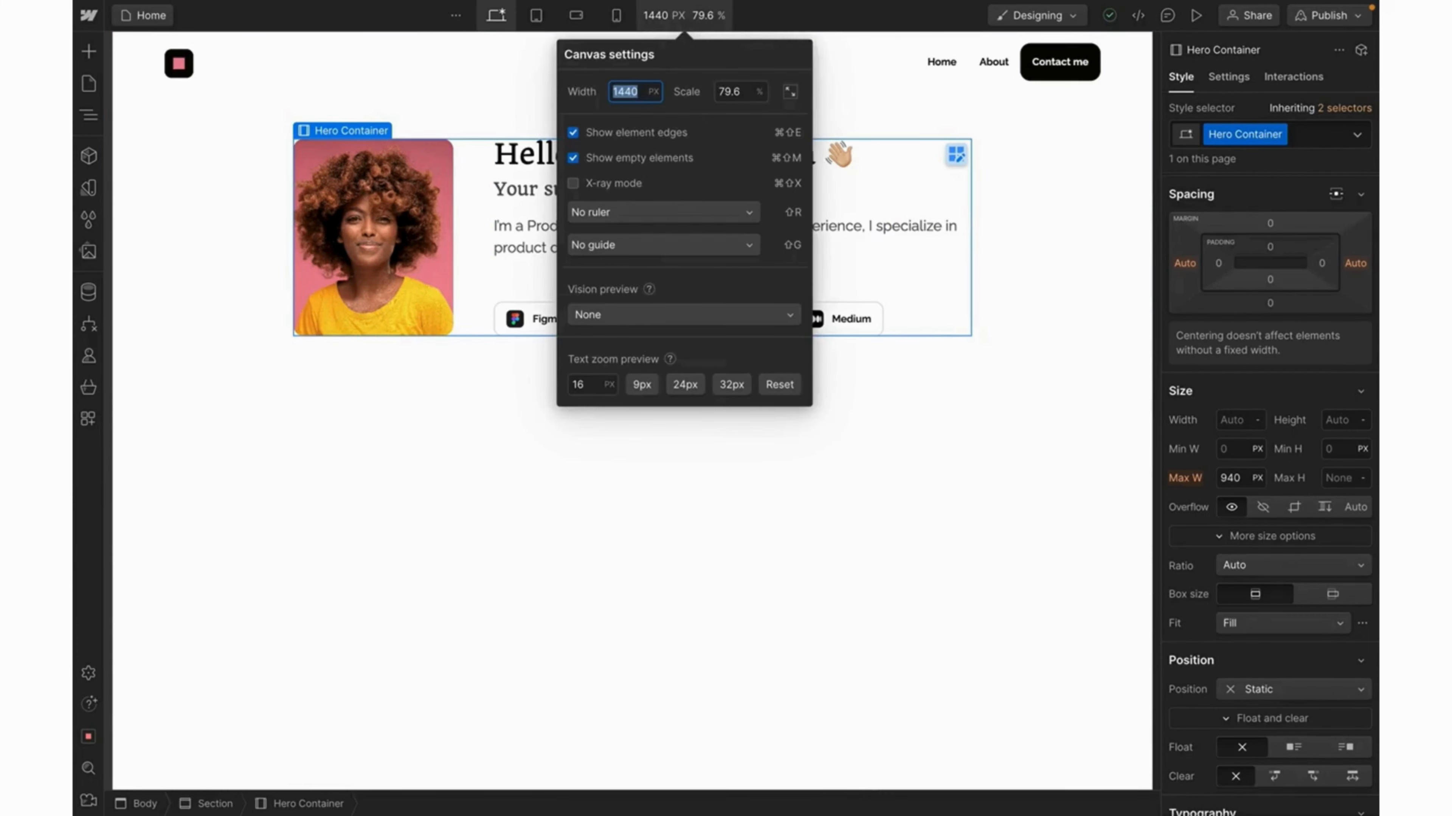
pyautogui.write('1920')
pyautogui.press('Return')
# Give the Hero Container Auto left and right margins to centre it.
pyautogui.click(1012, 291)
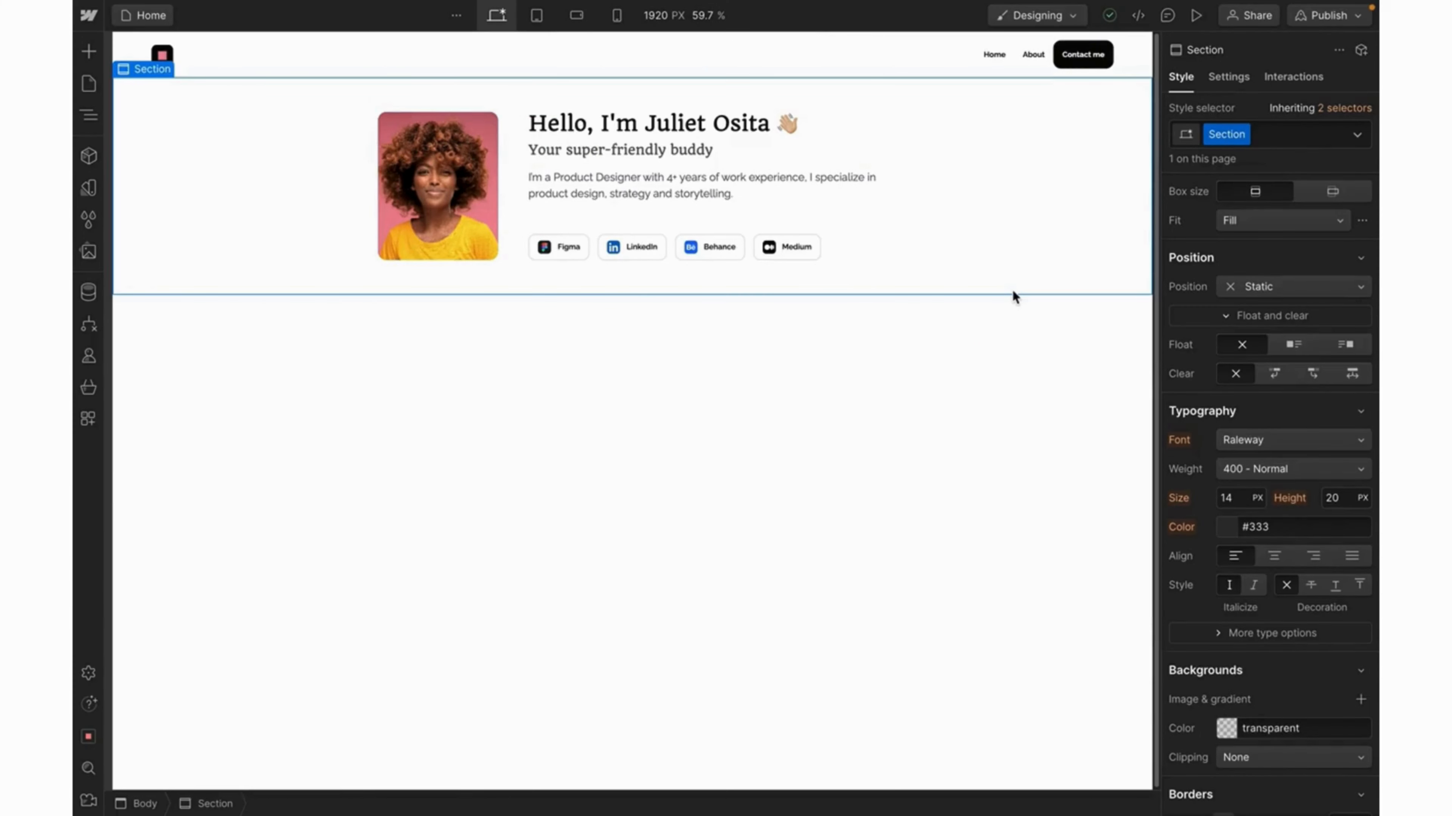
pyautogui.click(513, 132)
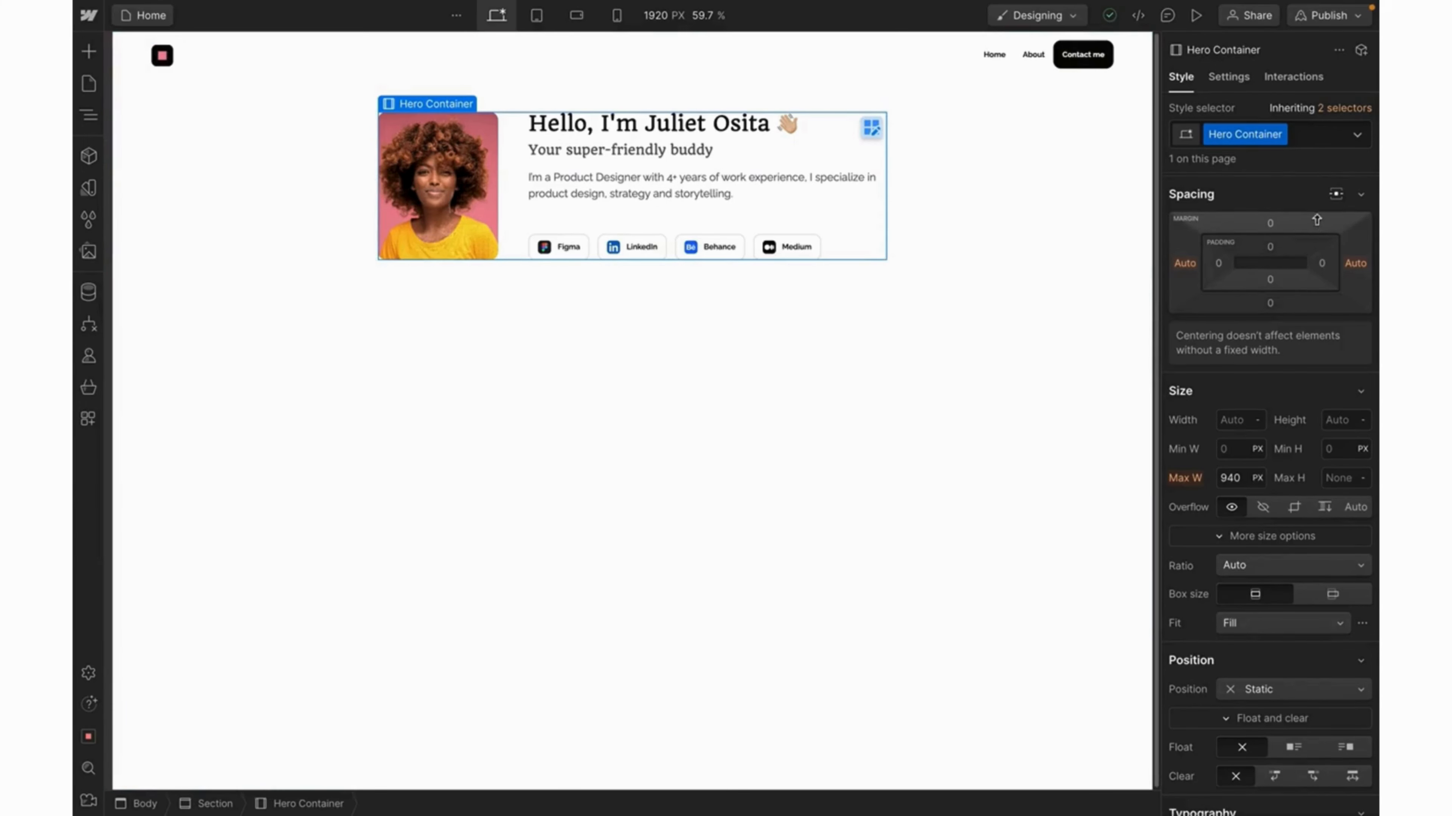
pyautogui.click(1336, 197)
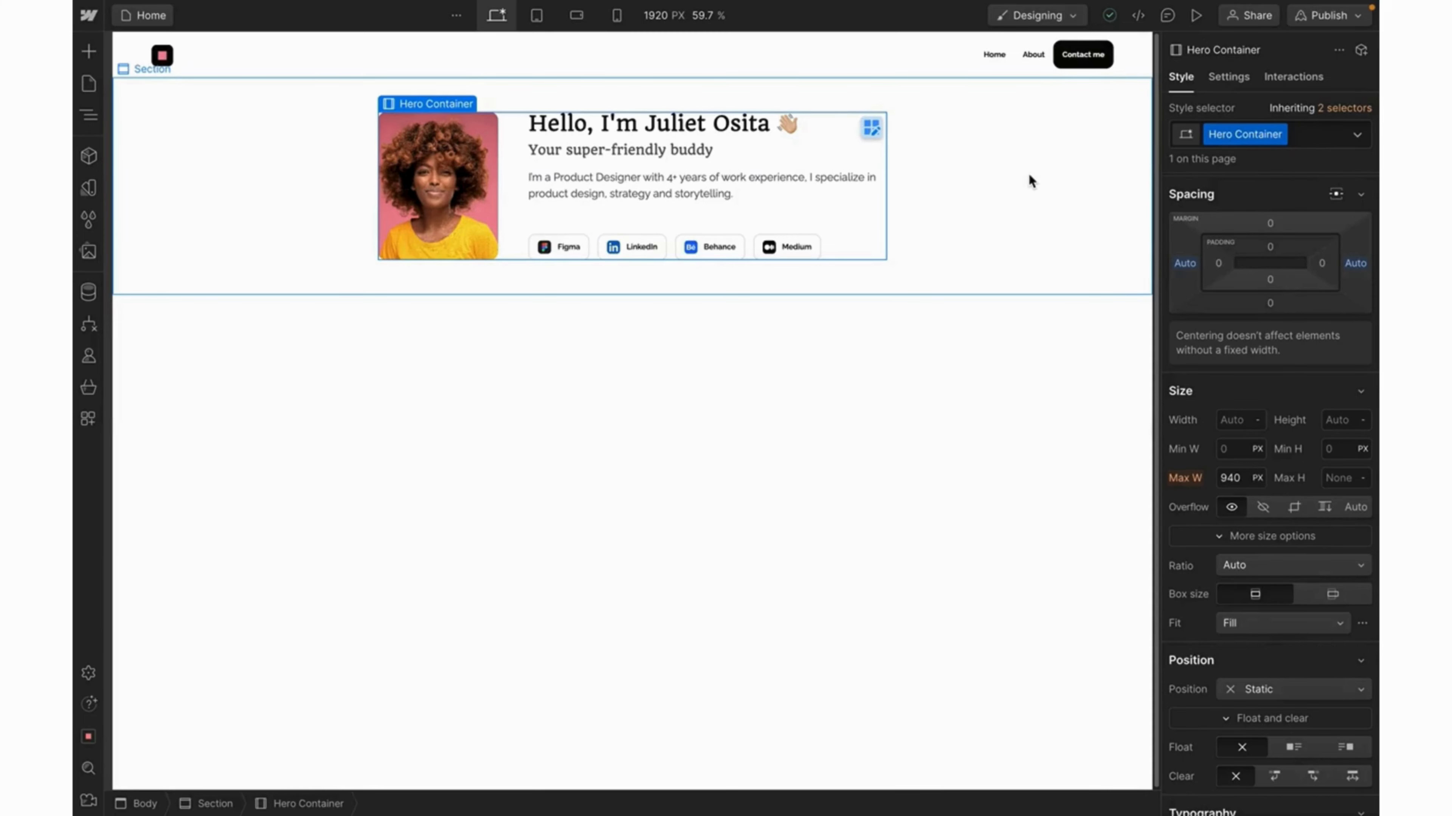
pyautogui.click(1197, 17)
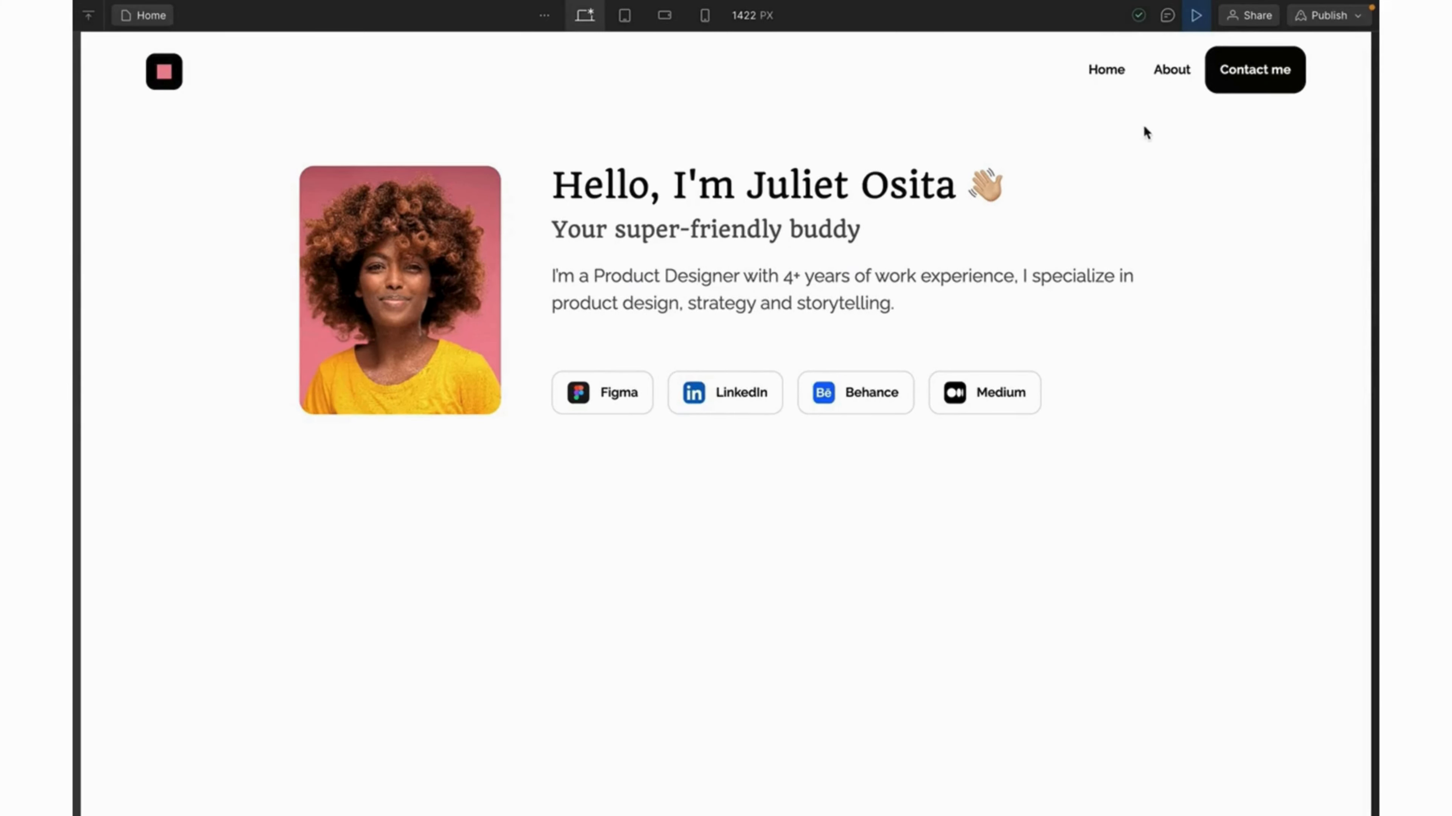
pyautogui.click(1197, 17)
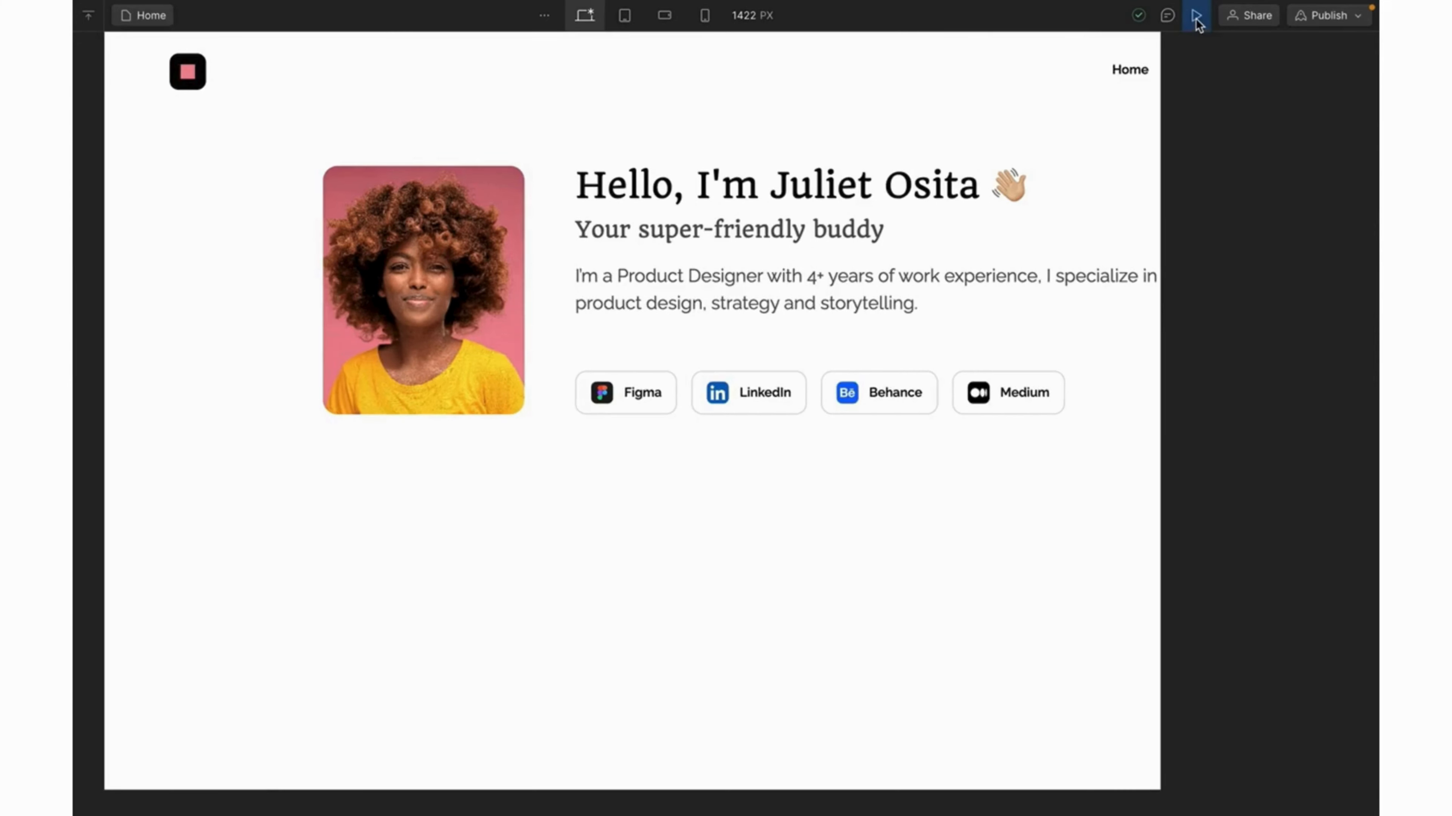
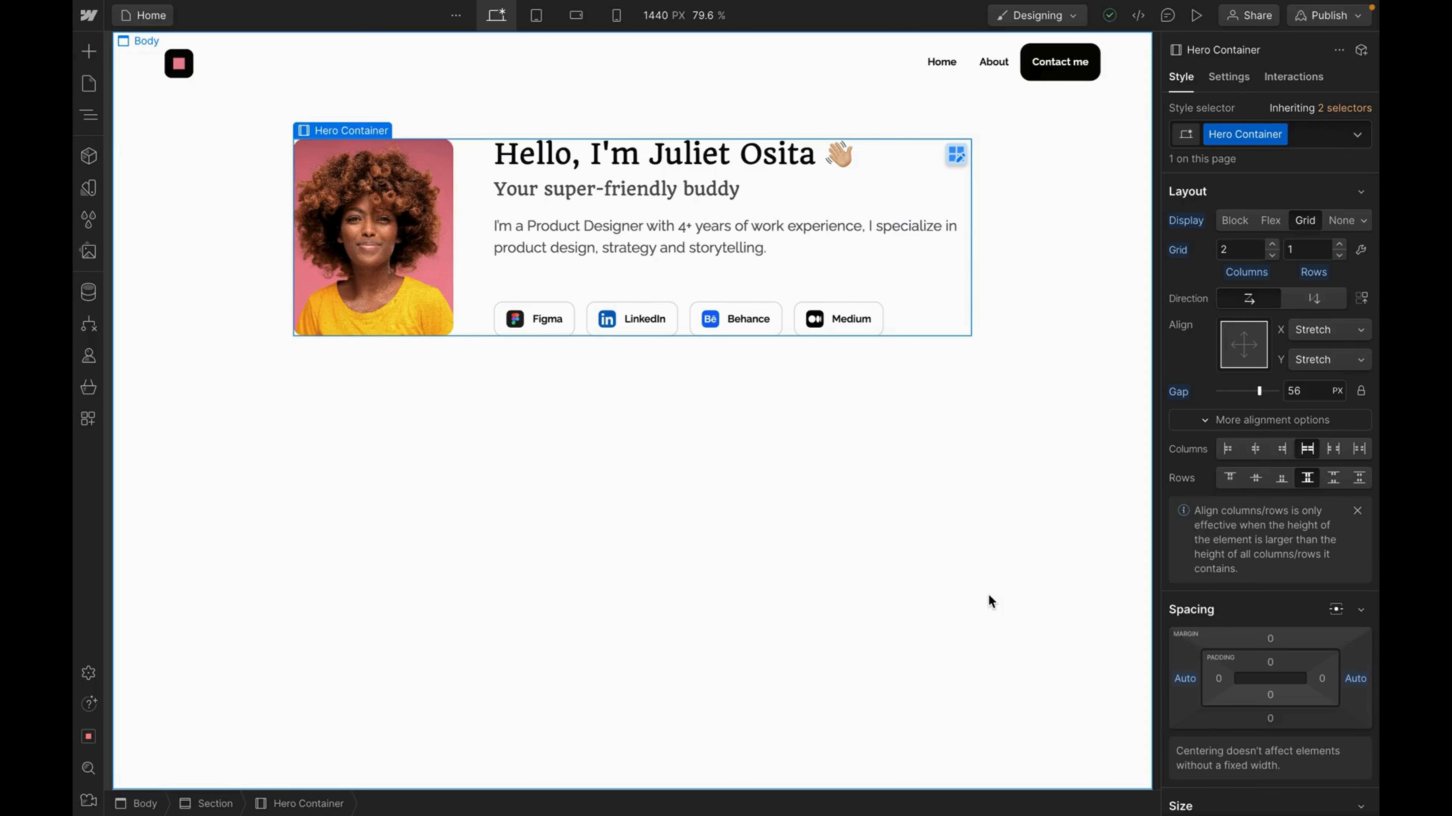
# Switch the Webflow canvas to the tablet breakpoint.
pyautogui.click(536, 22)
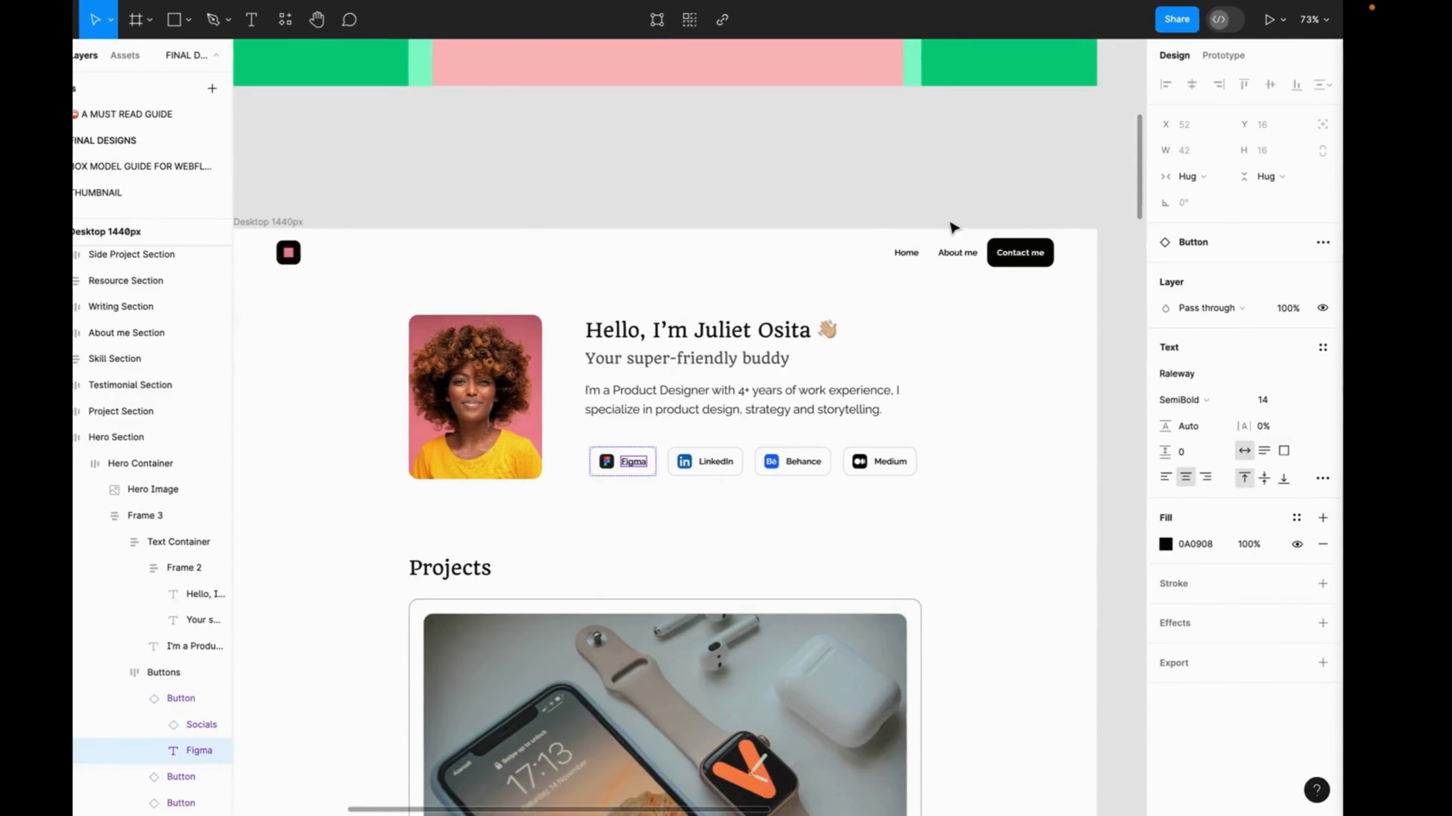
# Scroll the Figma canvas to bring the Tablet 834px and Mobile 360px hero frames into view.
pyautogui.hscroll(15, 950, 227)
pyautogui.scroll(-3, 950, 227)
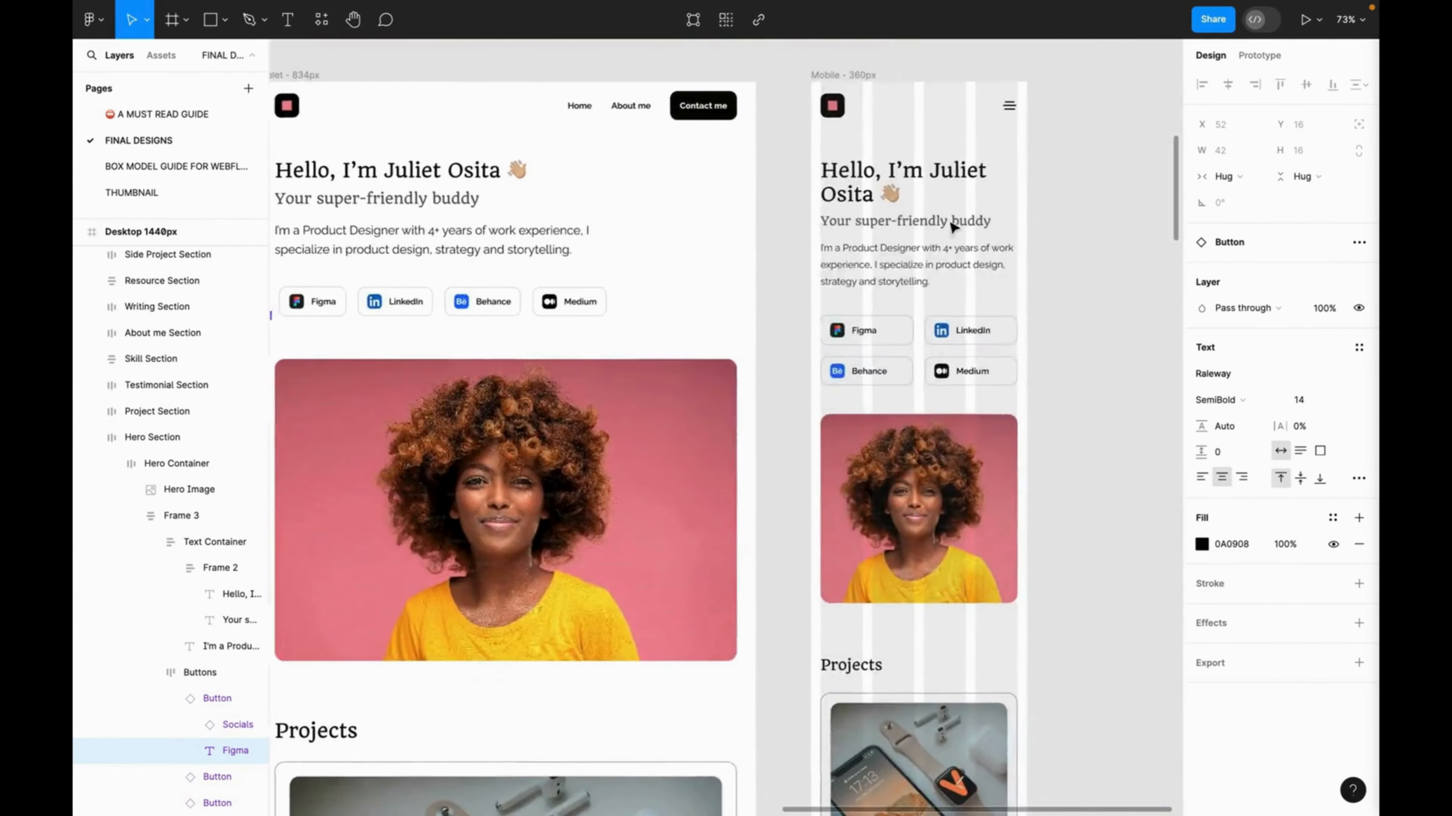
pyautogui.hscroll(-2, 950, 227)
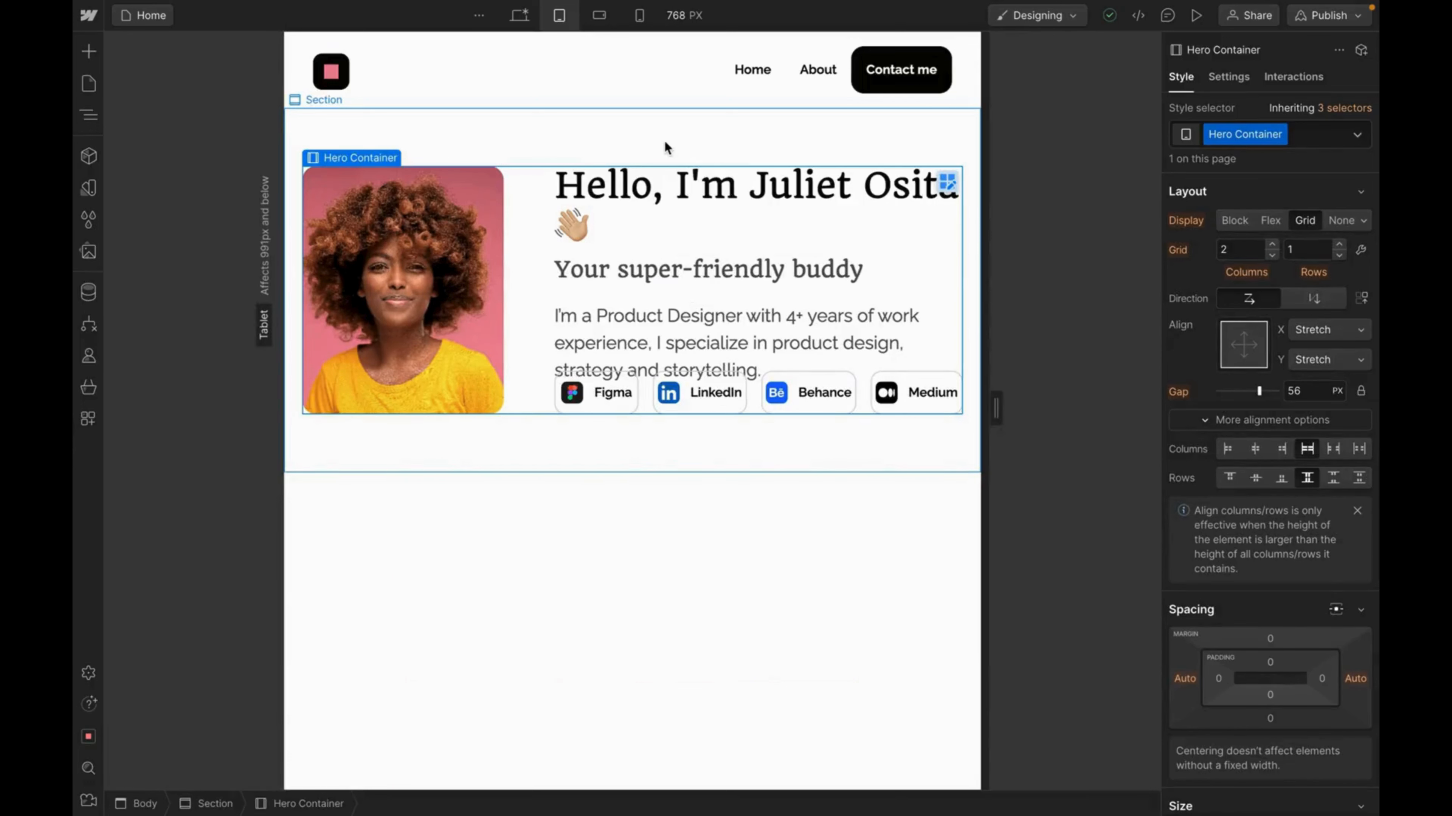
# Give the hero Section 48px top and bottom padding and 32px left and right padding.
pyautogui.click(663, 140)
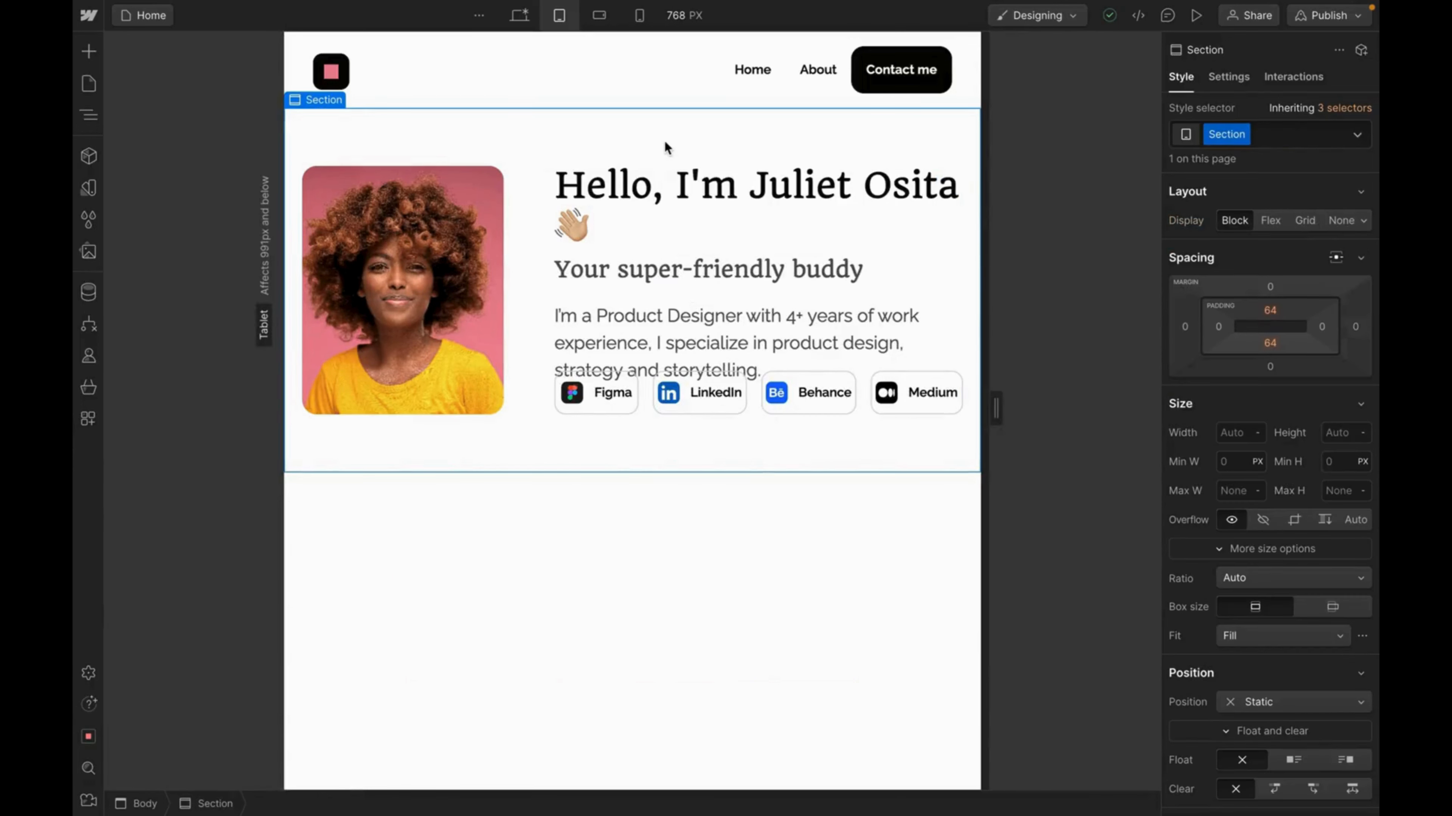
pyautogui.click(1270, 312)
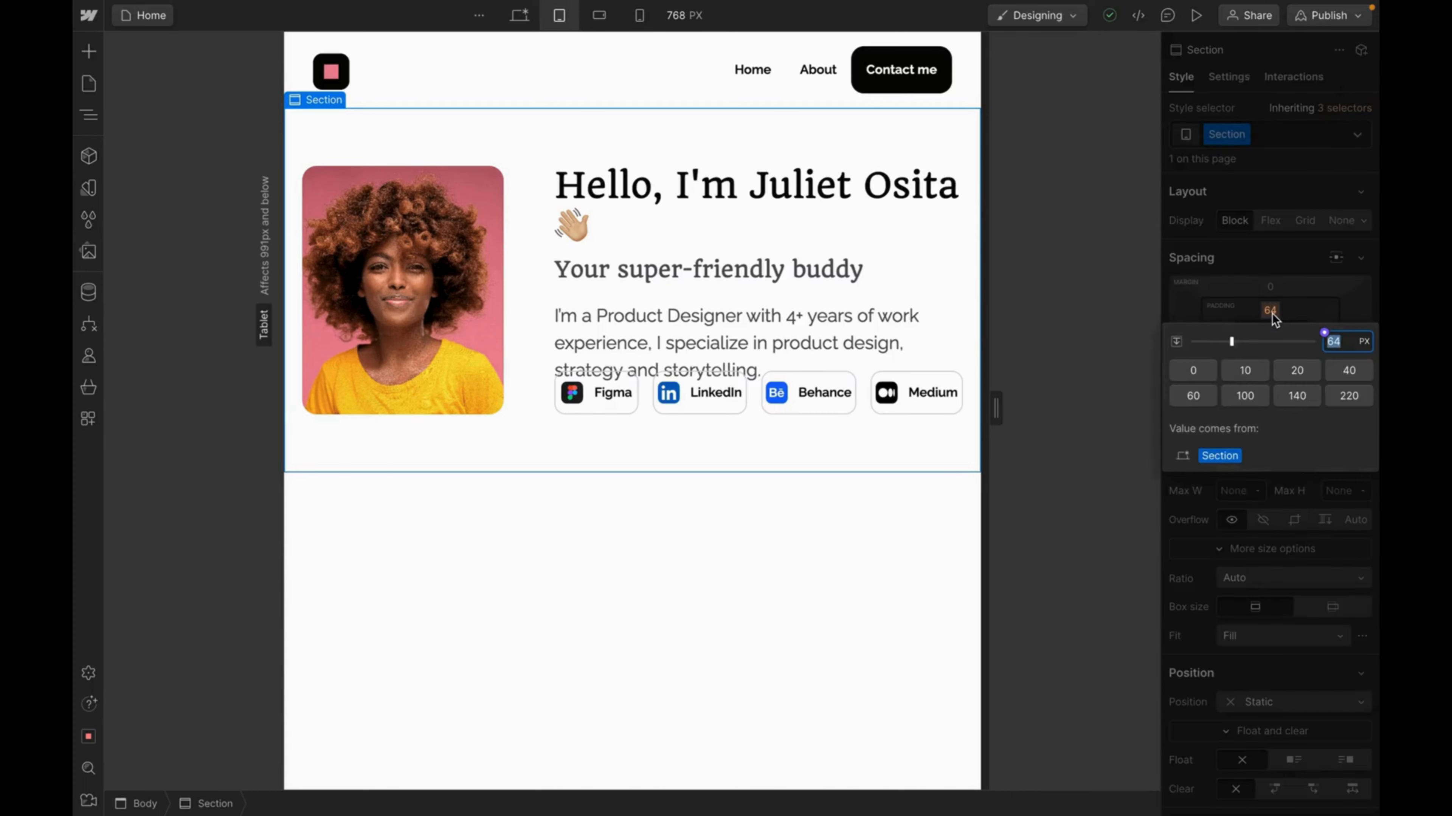
pyautogui.write('32')
pyautogui.press('Return')
pyautogui.moveTo(1281, 311); pyautogui.dragTo(1275, 333)
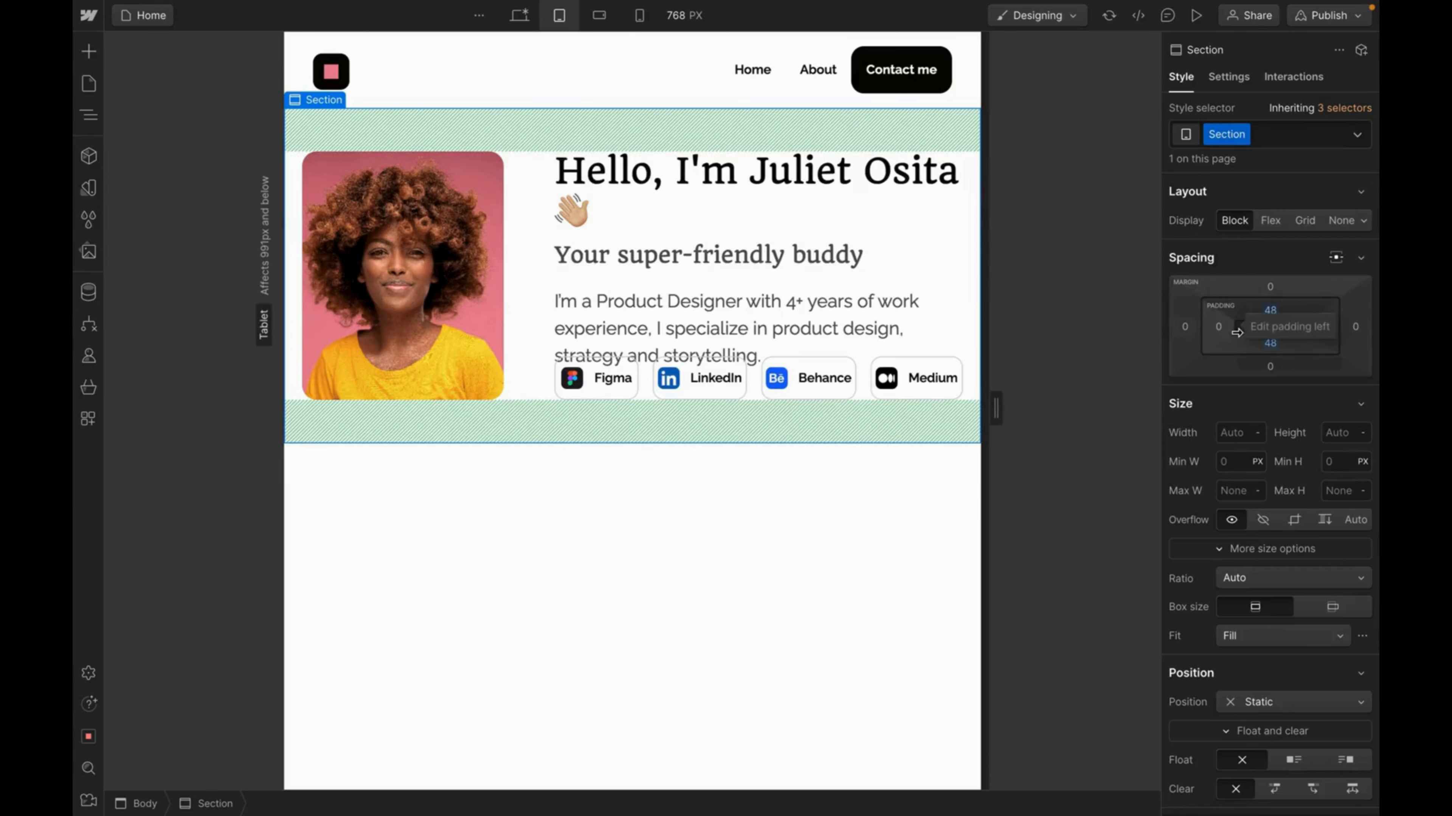
pyautogui.moveTo(1236, 332); pyautogui.dragTo(1261, 333)
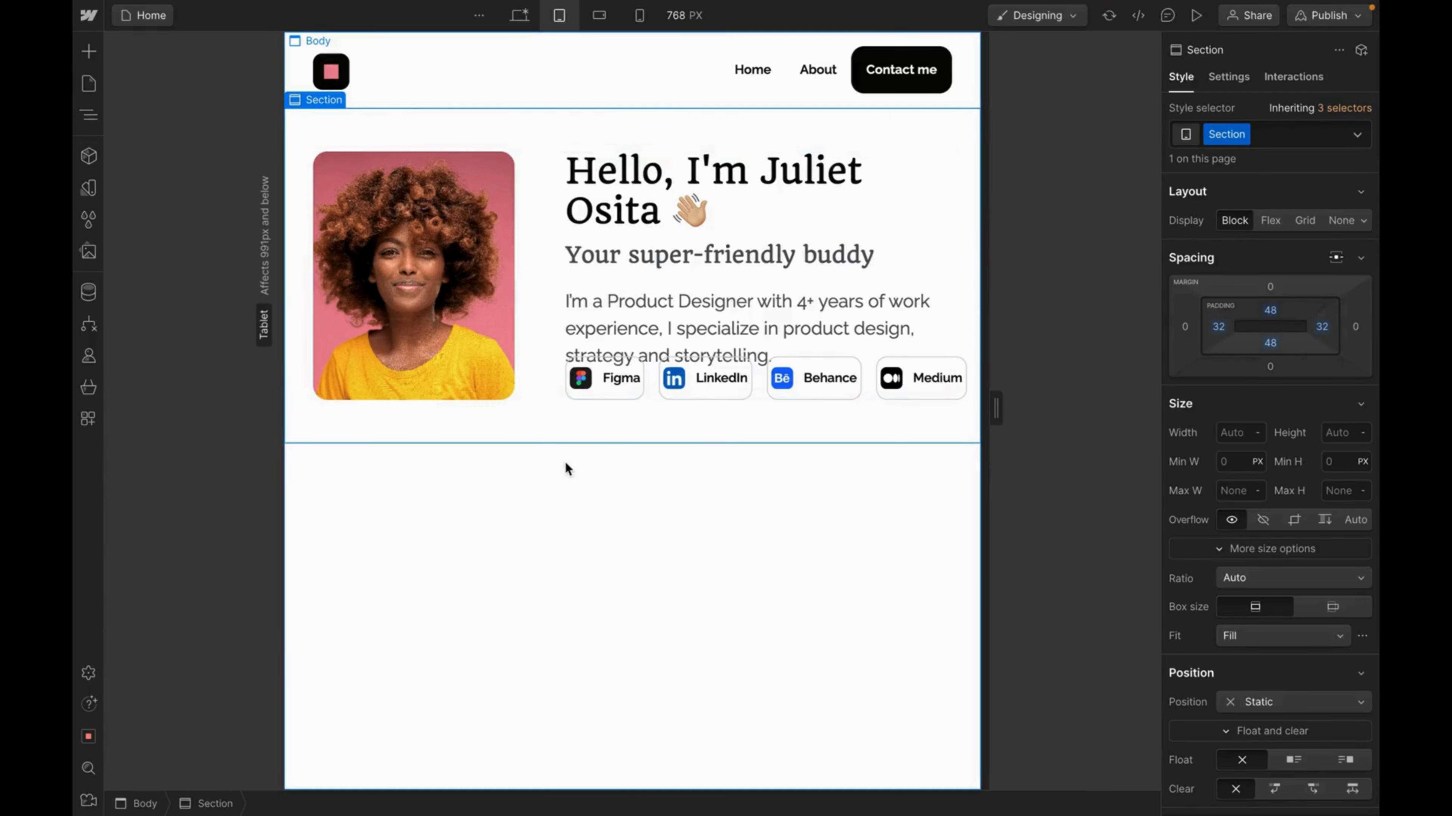
pyautogui.click(545, 315)
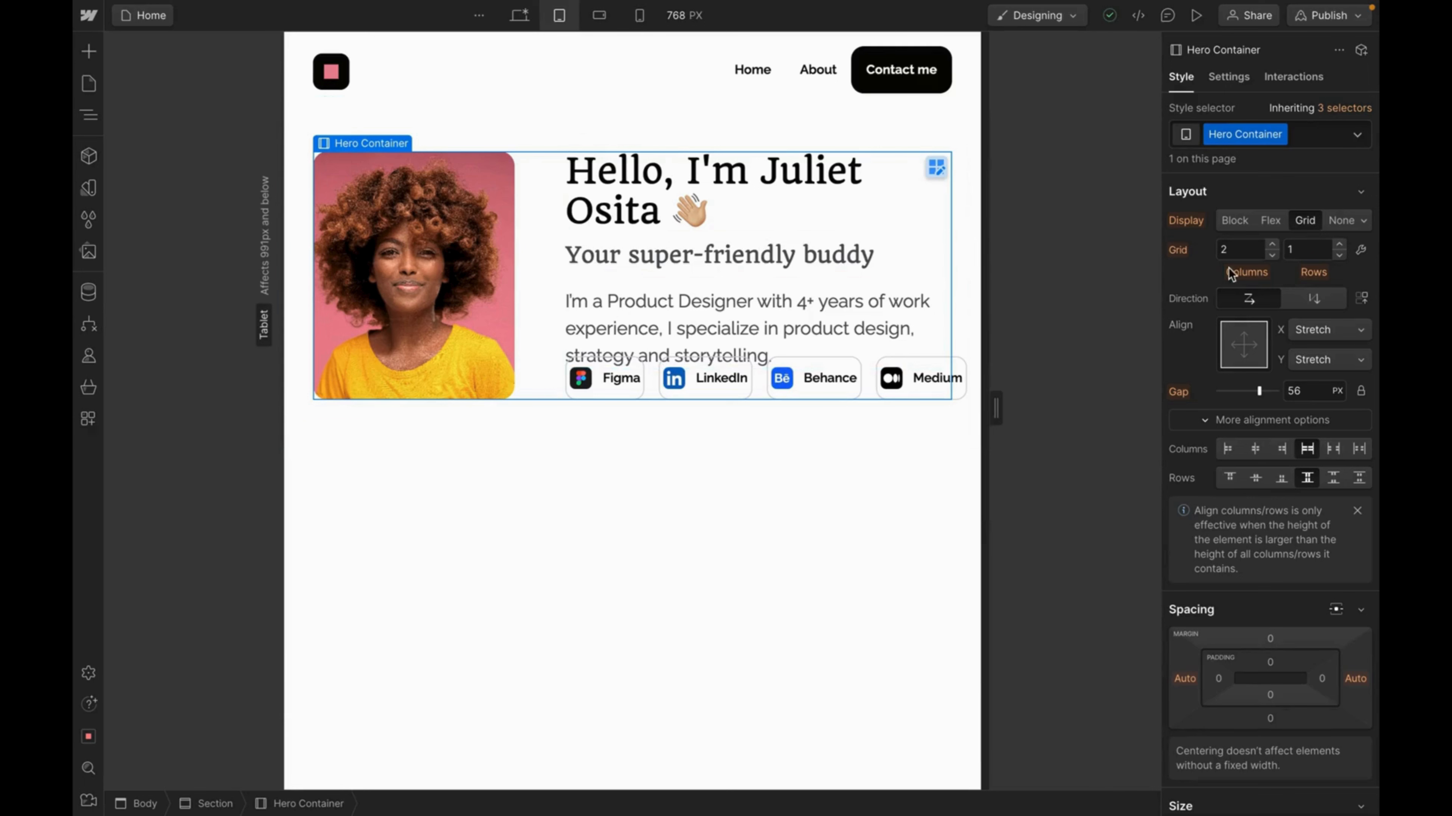
# Make the Hero Container a column-reverse flex with 0 gap, placing text above the portrait.
pyautogui.click(1271, 257)
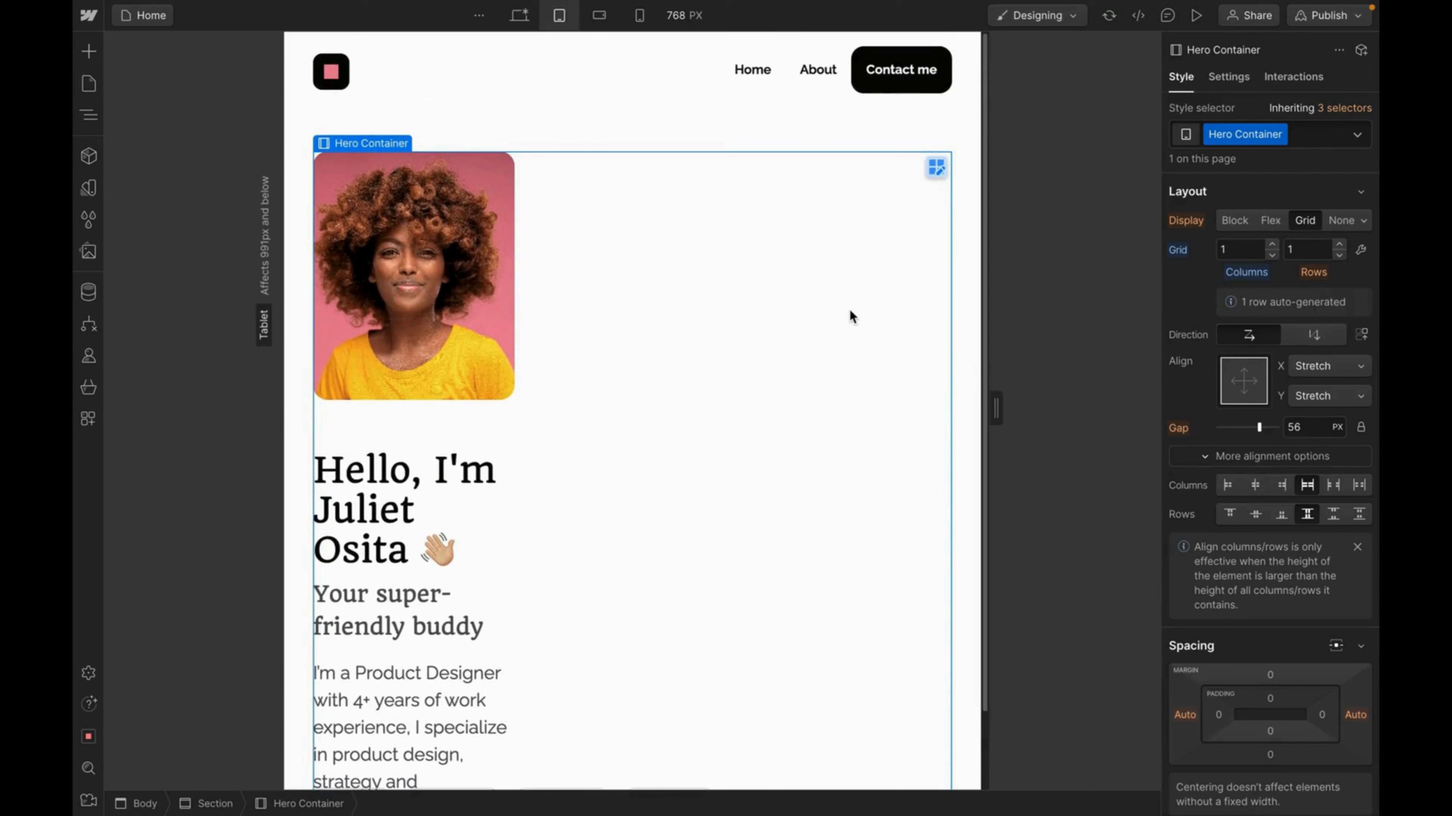
pyautogui.click(1270, 221)
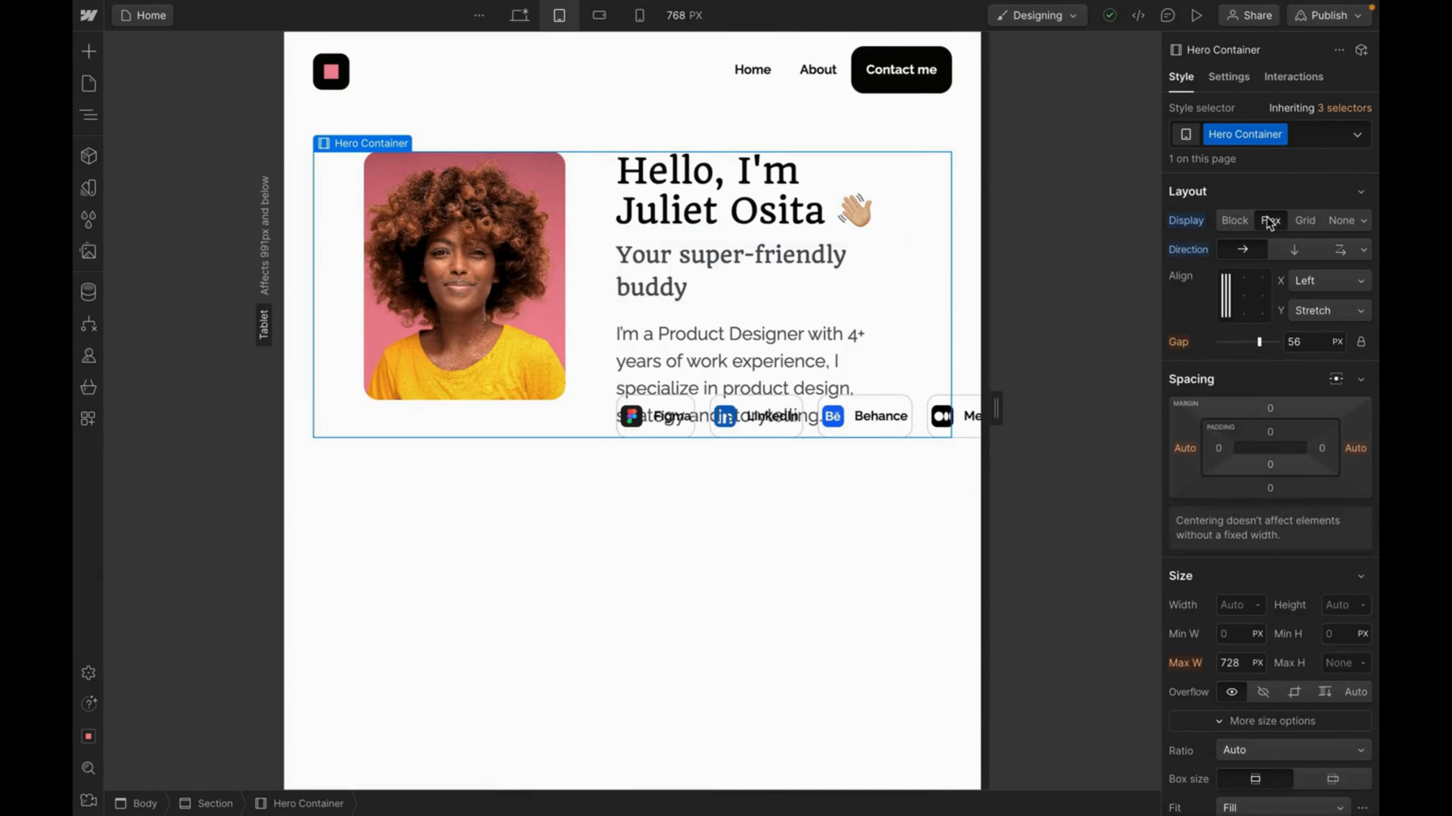
pyautogui.click(1299, 252)
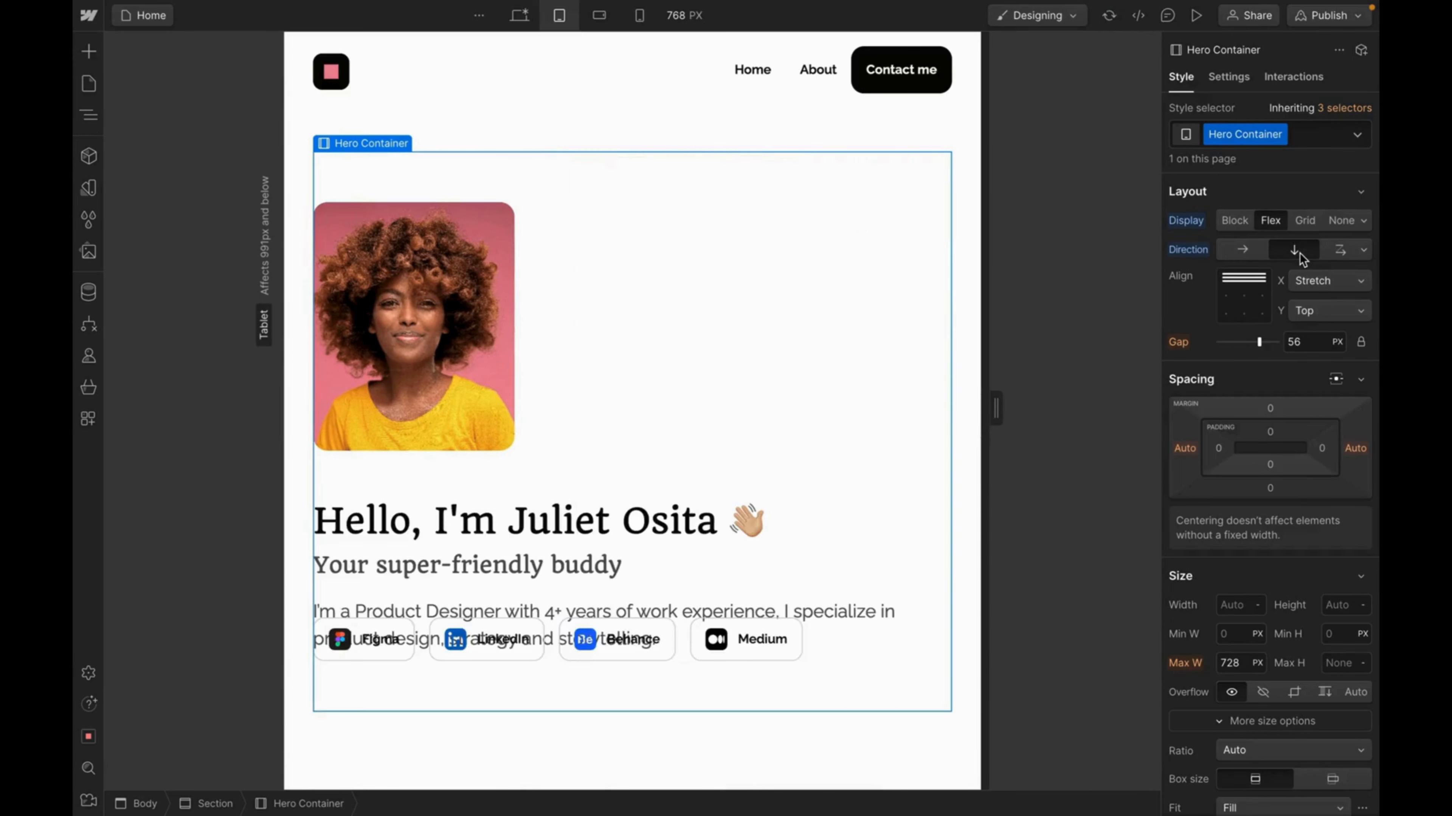
pyautogui.click(1363, 255)
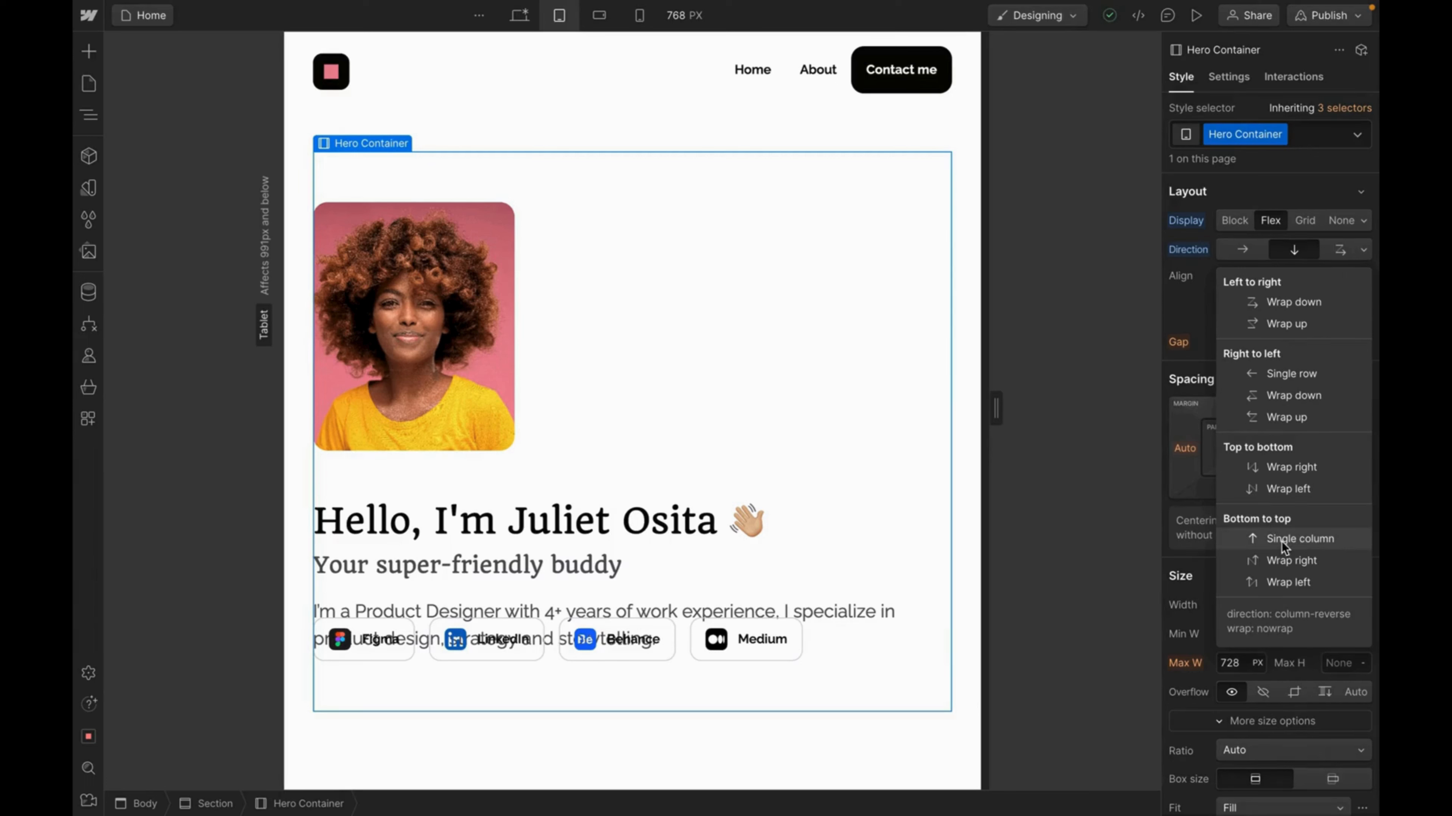
pyautogui.click(1304, 540)
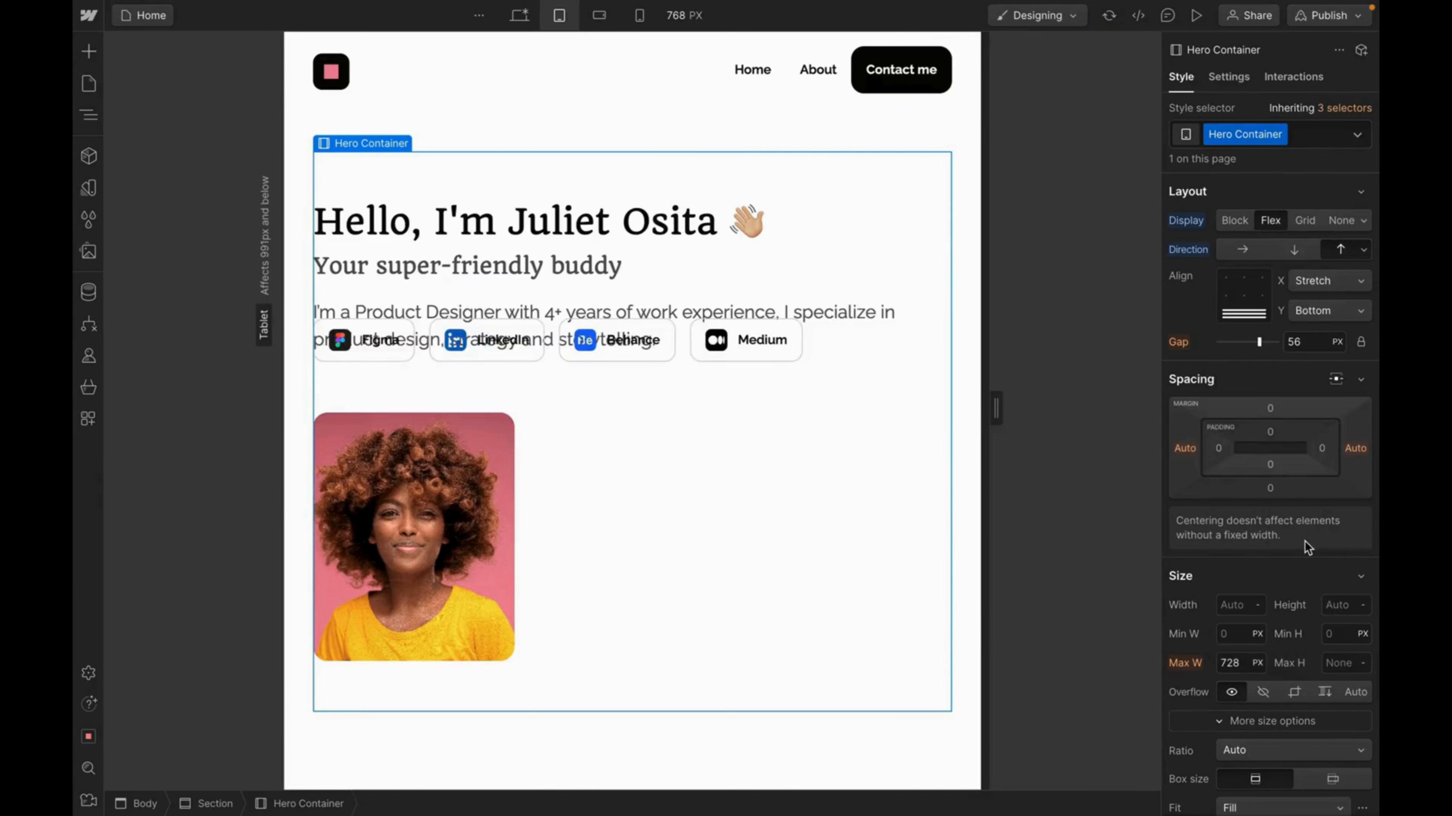
pyautogui.click(1303, 344)
pyautogui.write('0')
pyautogui.press('Return')
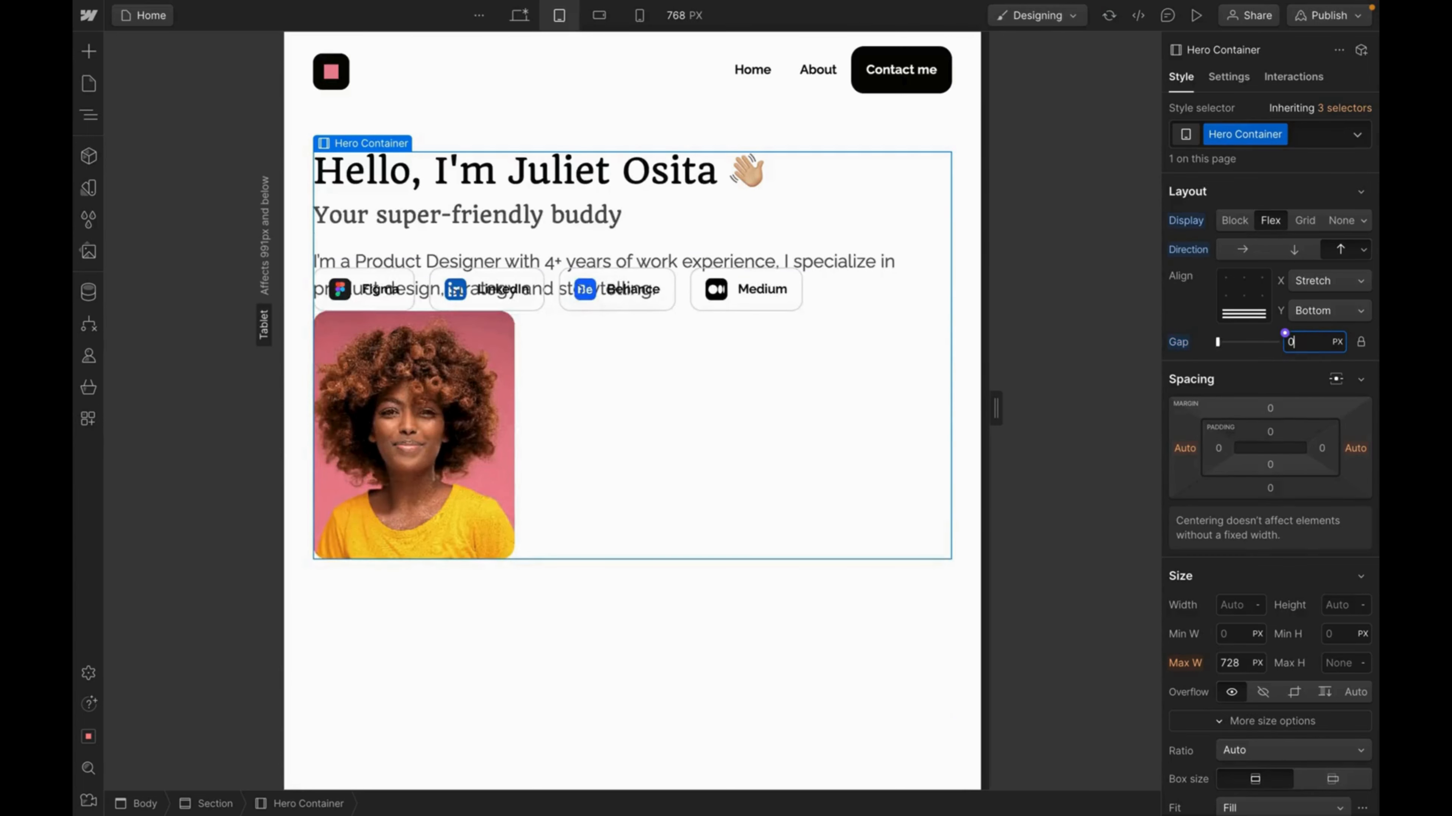
pyautogui.click(469, 216)
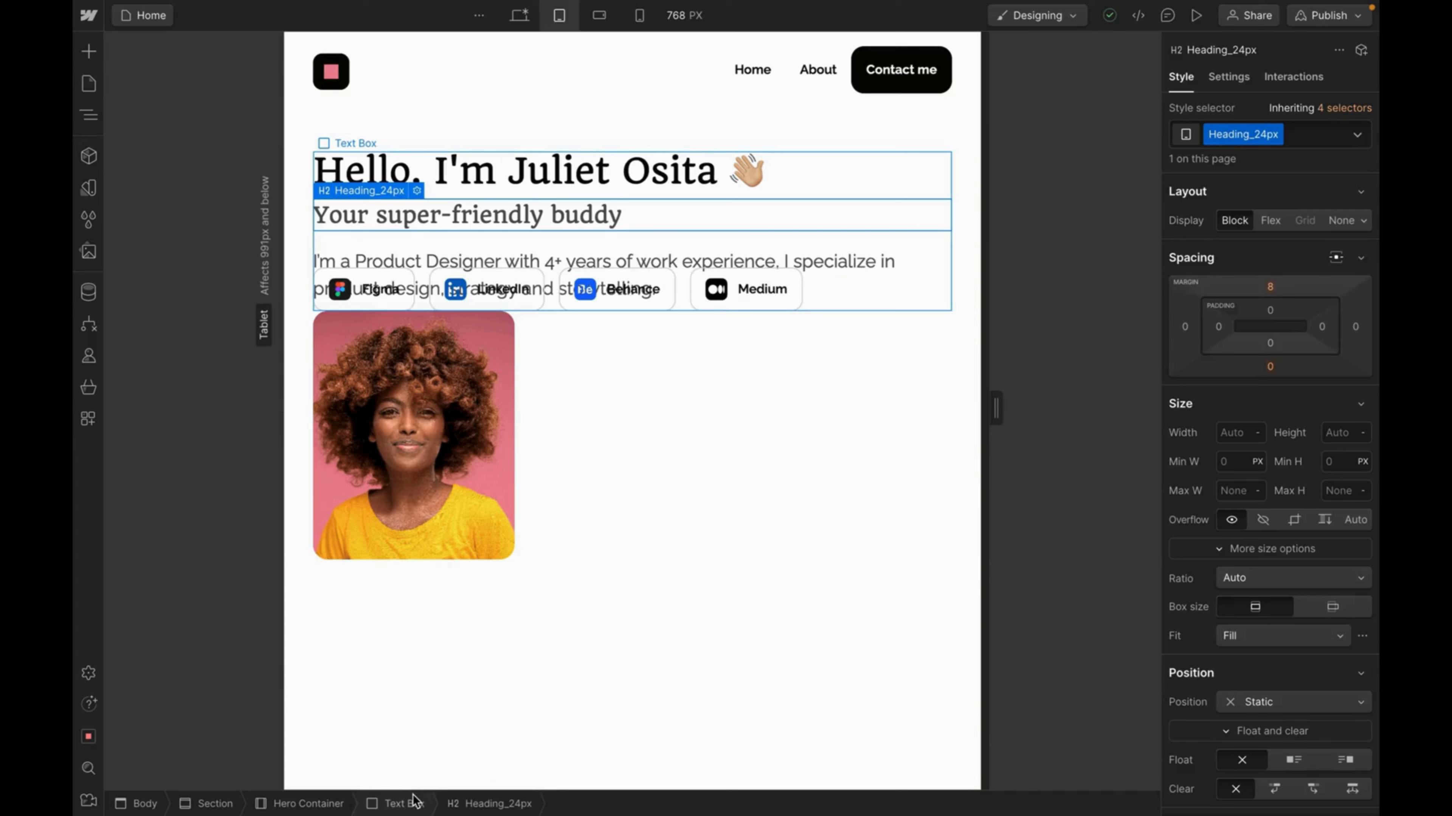
pyautogui.click(414, 799)
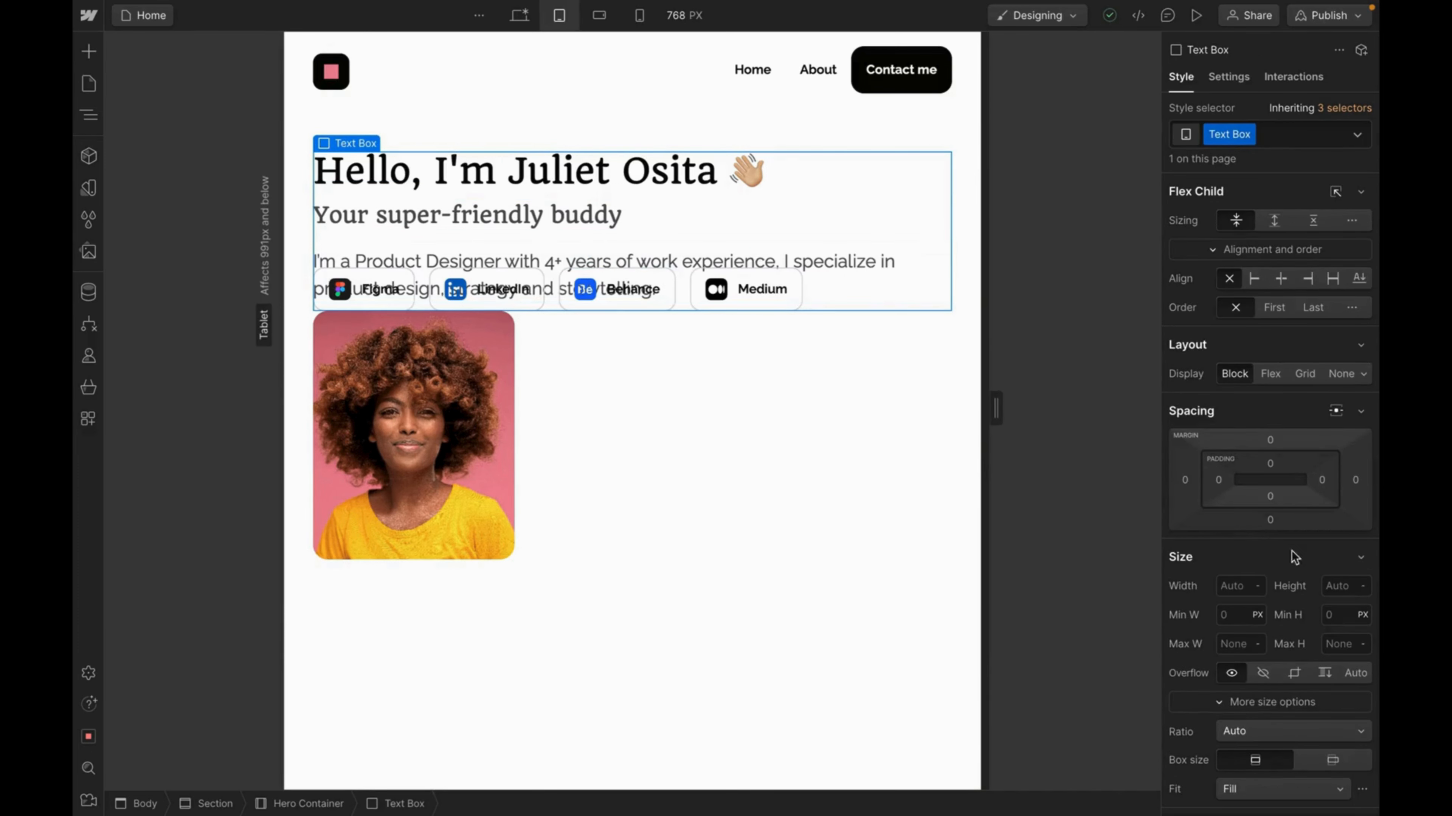
# Set the hero Text Box height to 250 px.
pyautogui.click(1337, 587)
pyautogui.write('222')
pyautogui.press('Return')
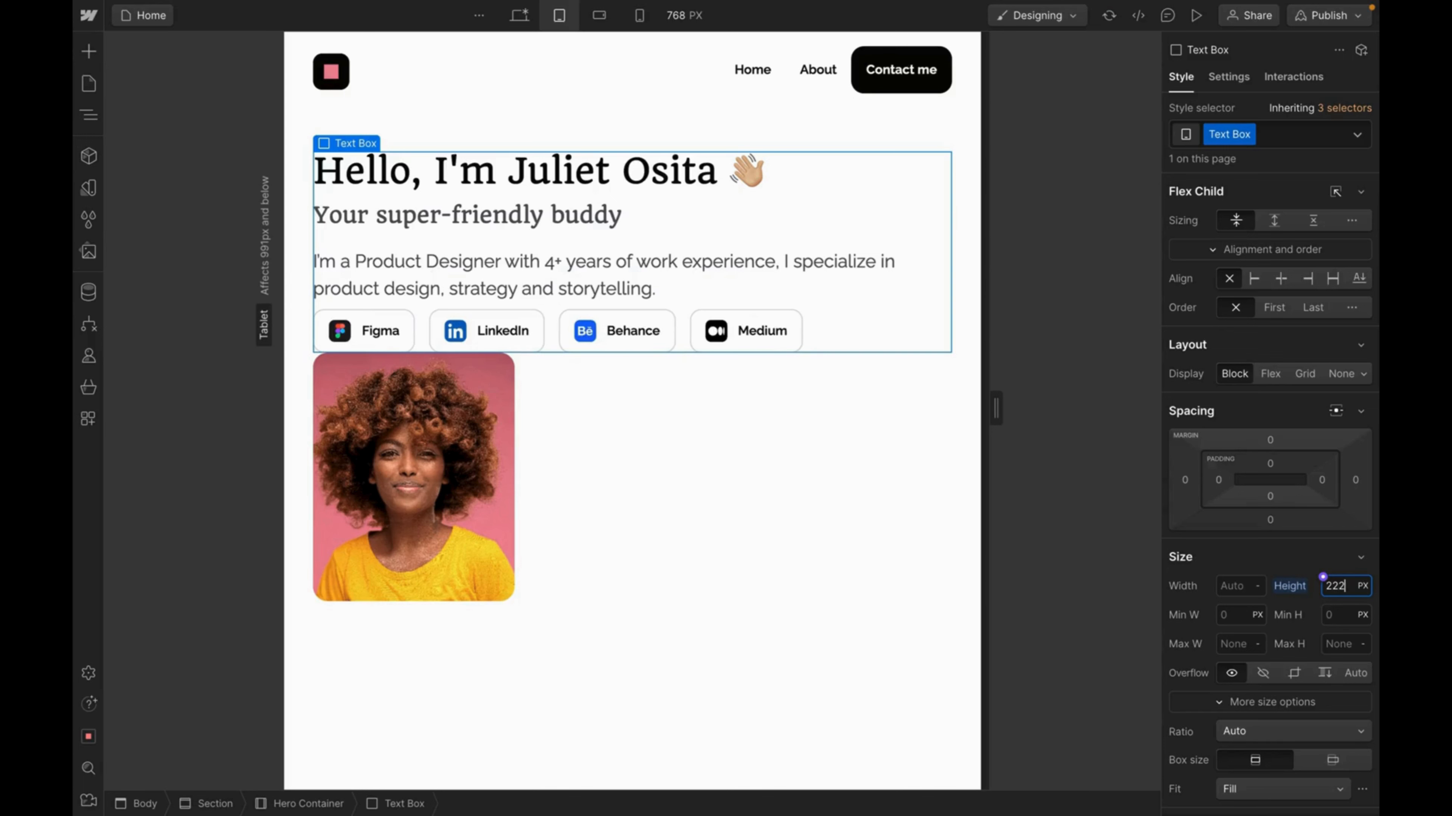
pyautogui.doubleClick(1340, 587)
pyautogui.write('250')
pyautogui.press('Return')
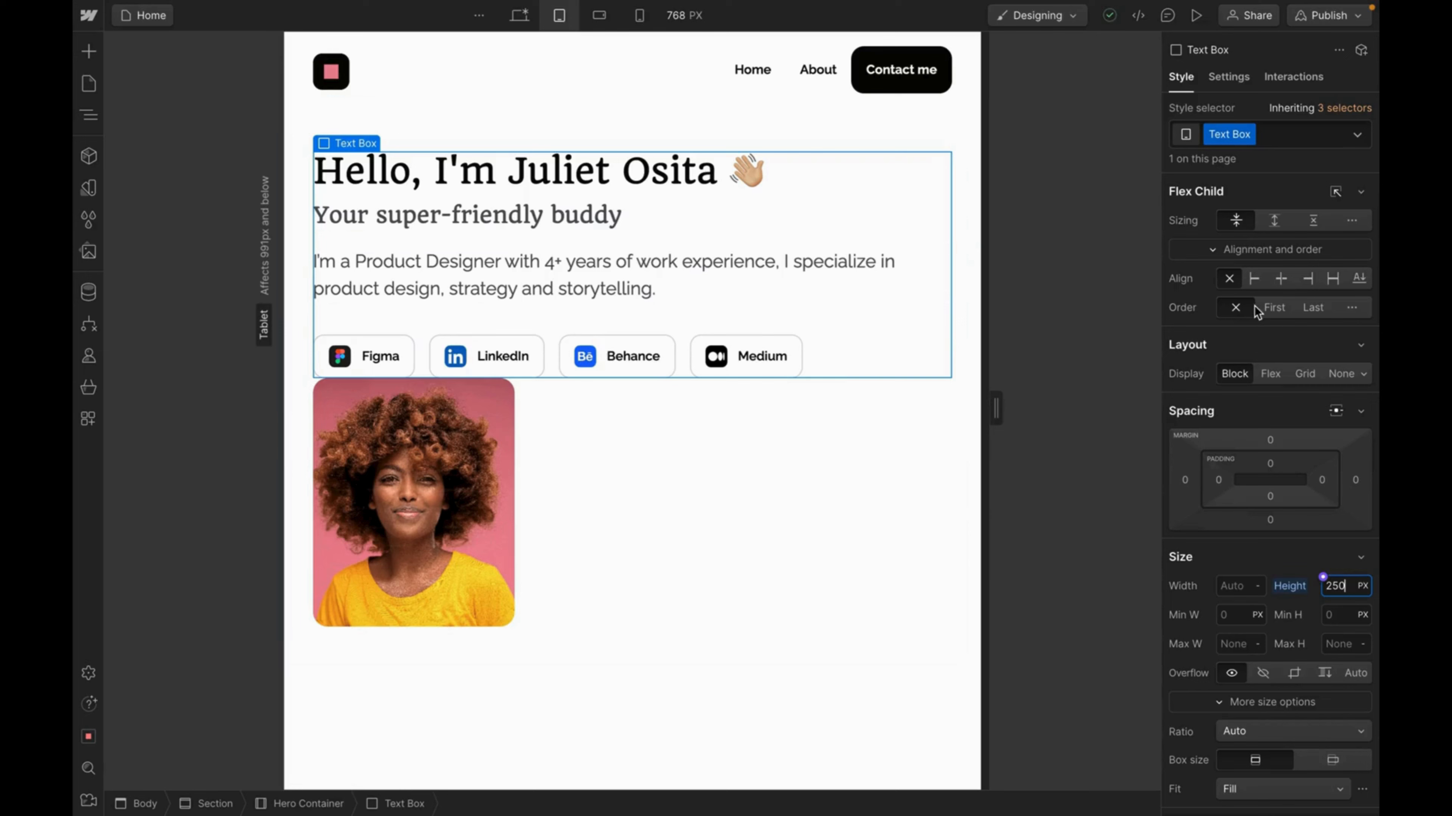
# Give the hero Text Box a 56 px bottom margin.
pyautogui.click(1273, 522)
pyautogui.write('56')
pyautogui.press('Return')
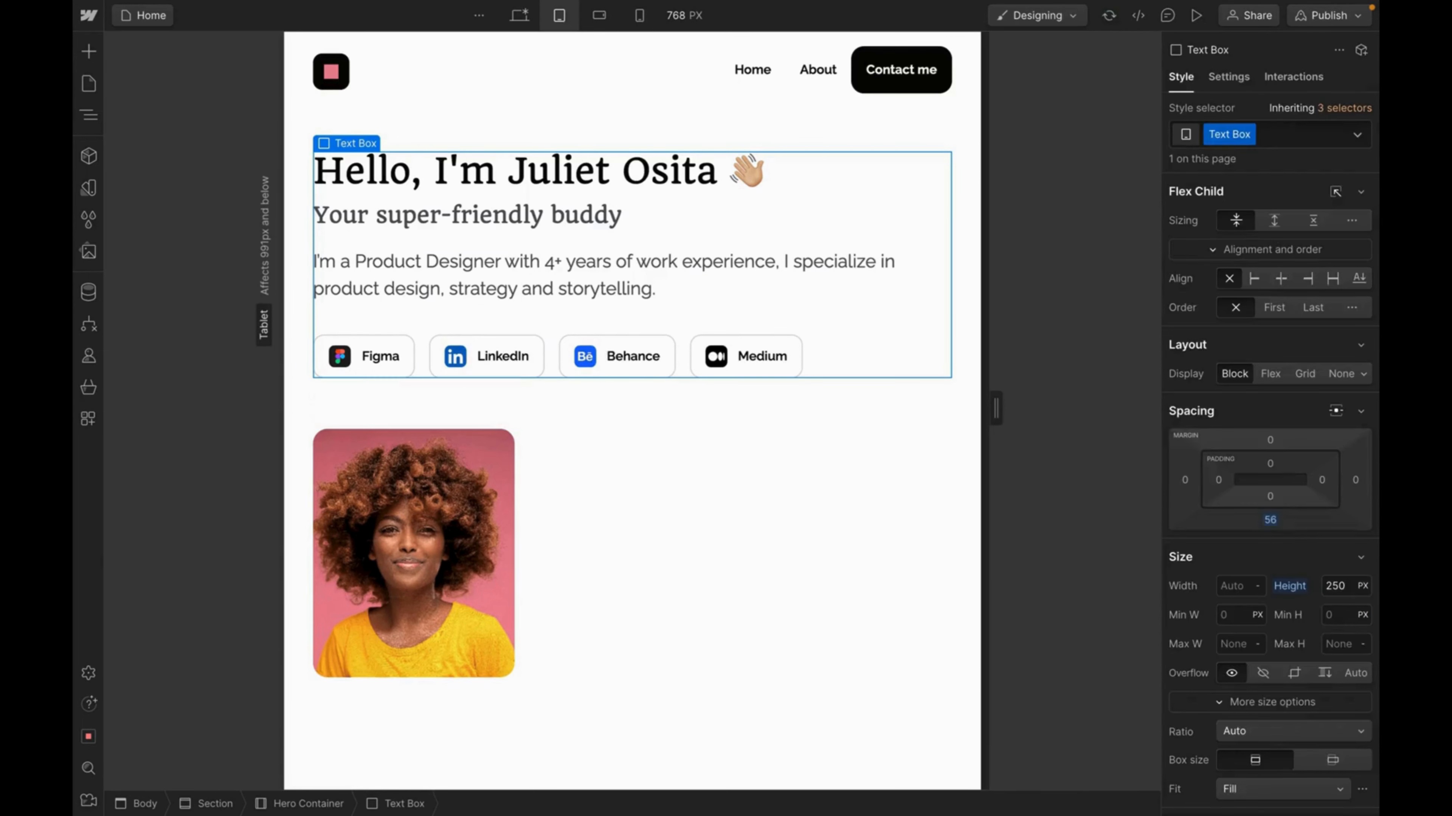
pyautogui.click(455, 531)
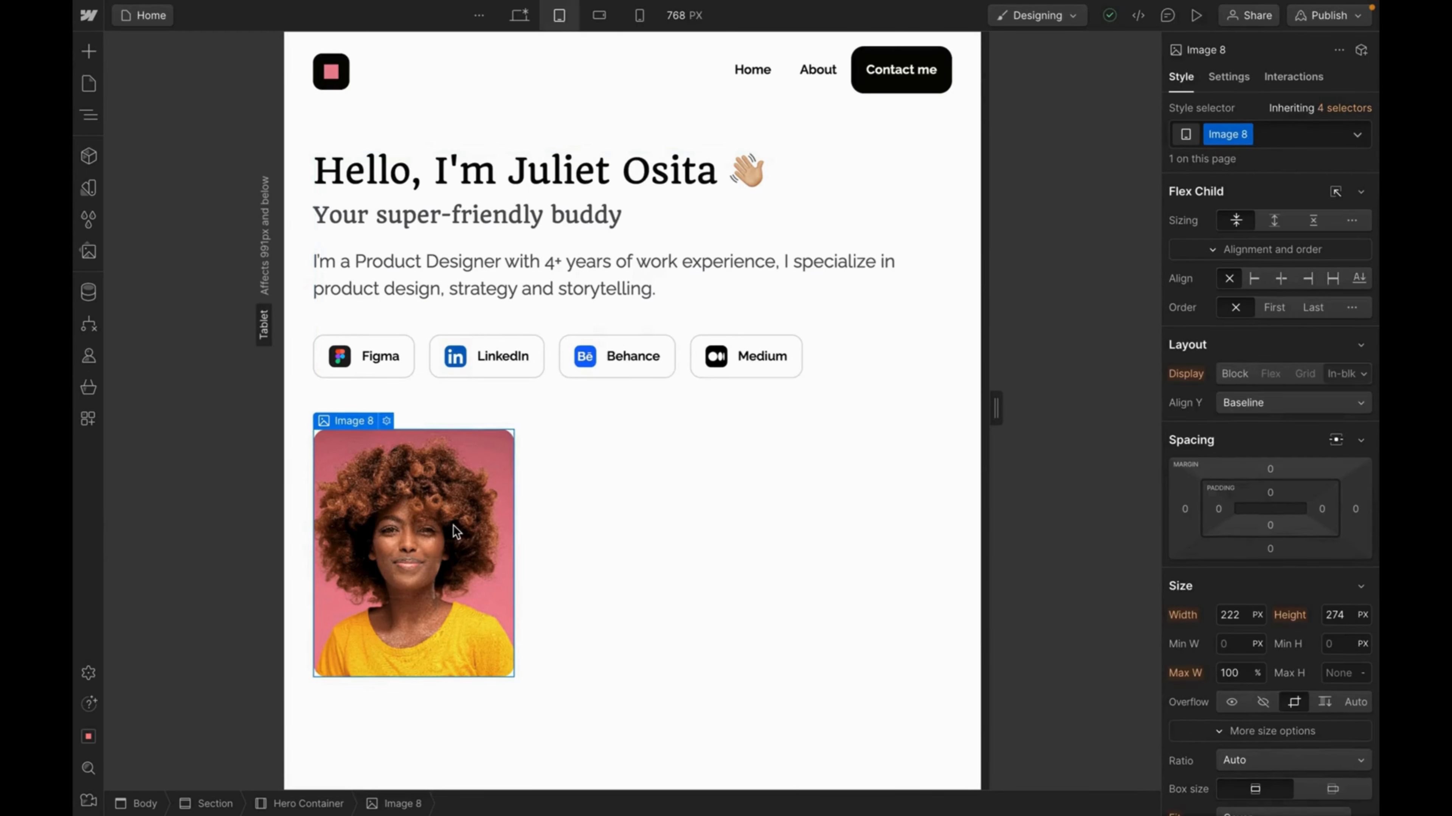
# Size the portrait image to 100% width and 504 px height.
pyautogui.click(1233, 616)
pyautogui.write('100%')
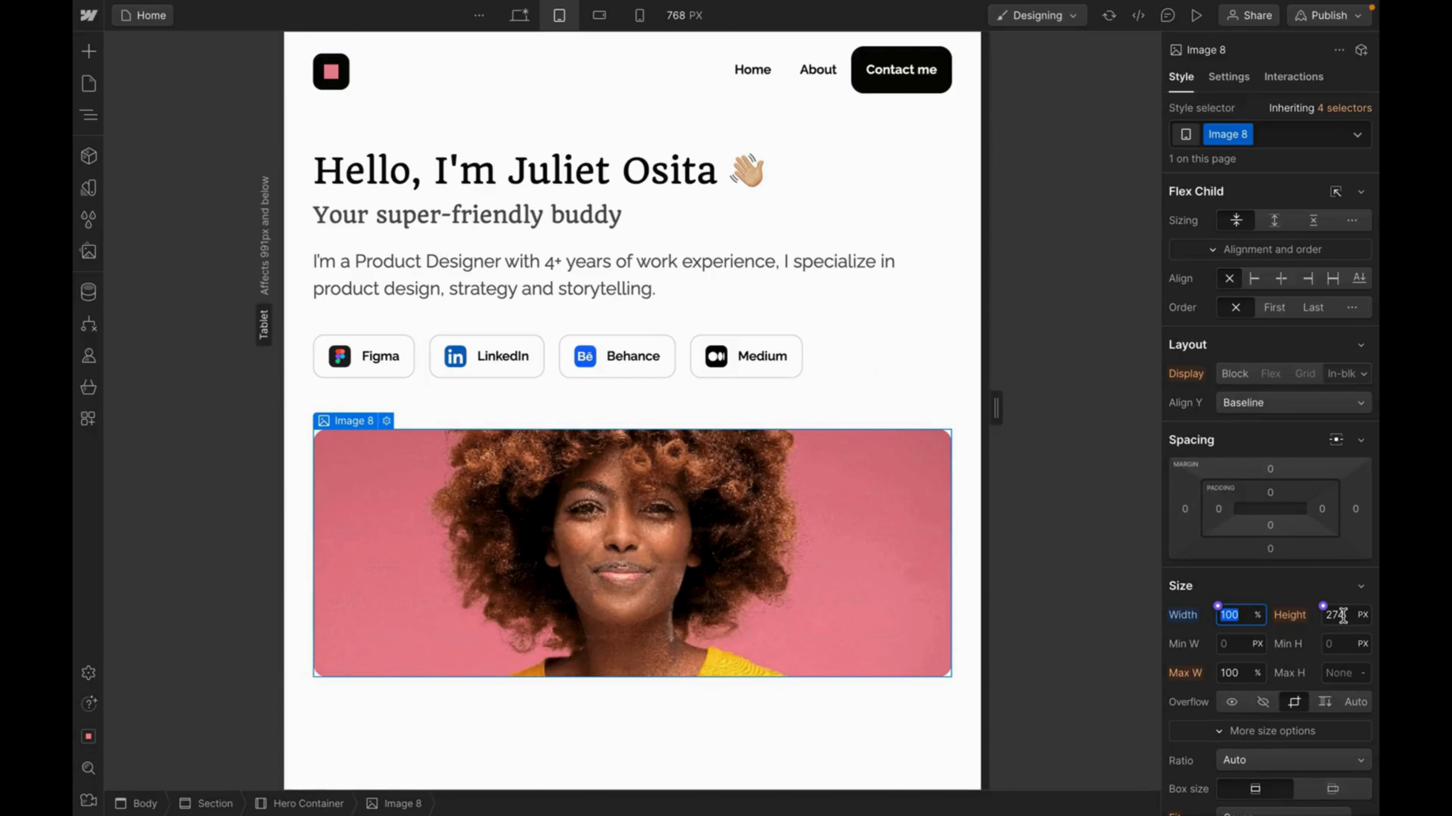
pyautogui.click(1342, 615)
pyautogui.write('504')
pyautogui.press('Return')
pyautogui.click(917, 403)
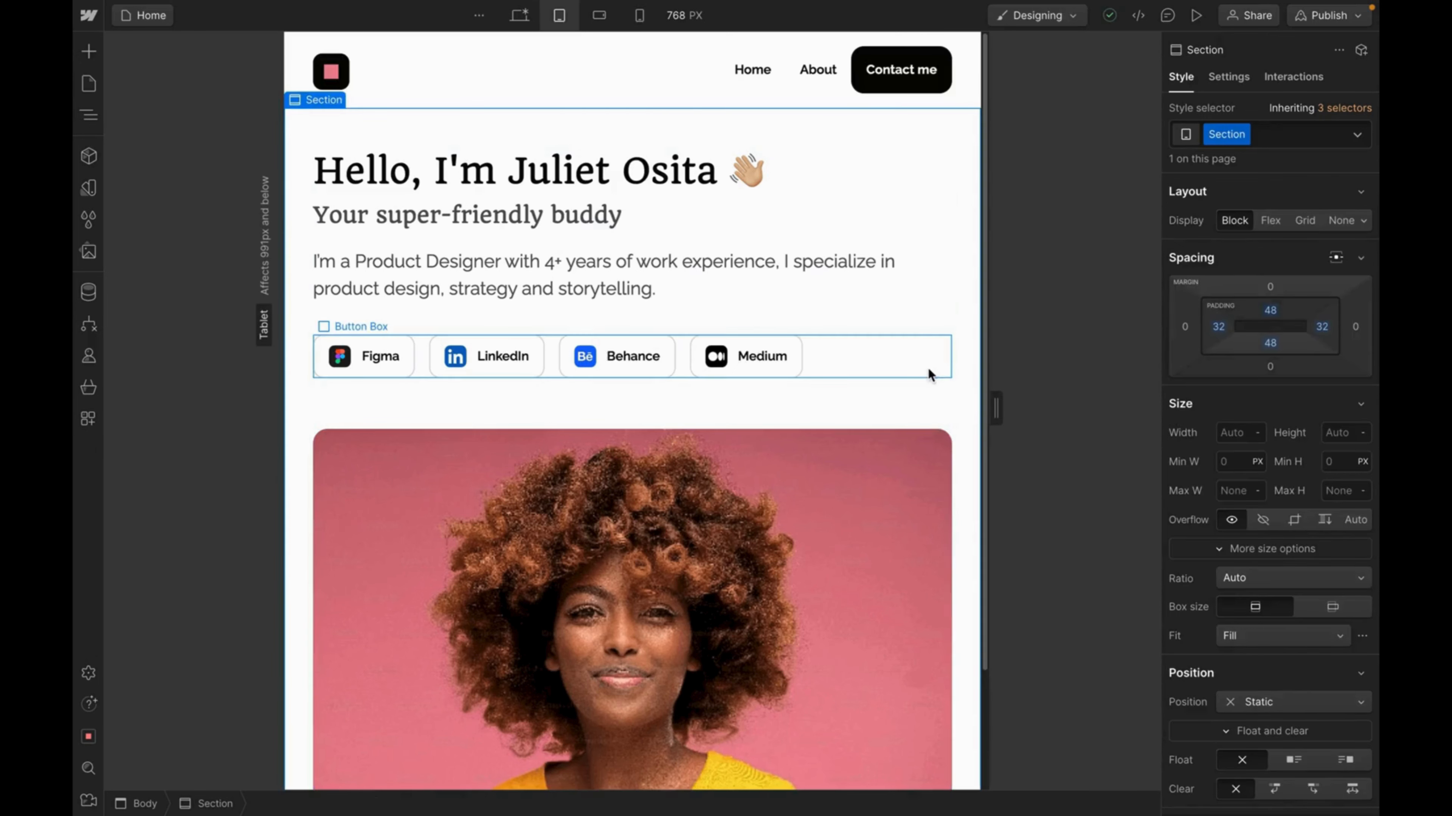
pyautogui.scroll(-3, 927, 375)
pyautogui.scroll(2, 928, 374)
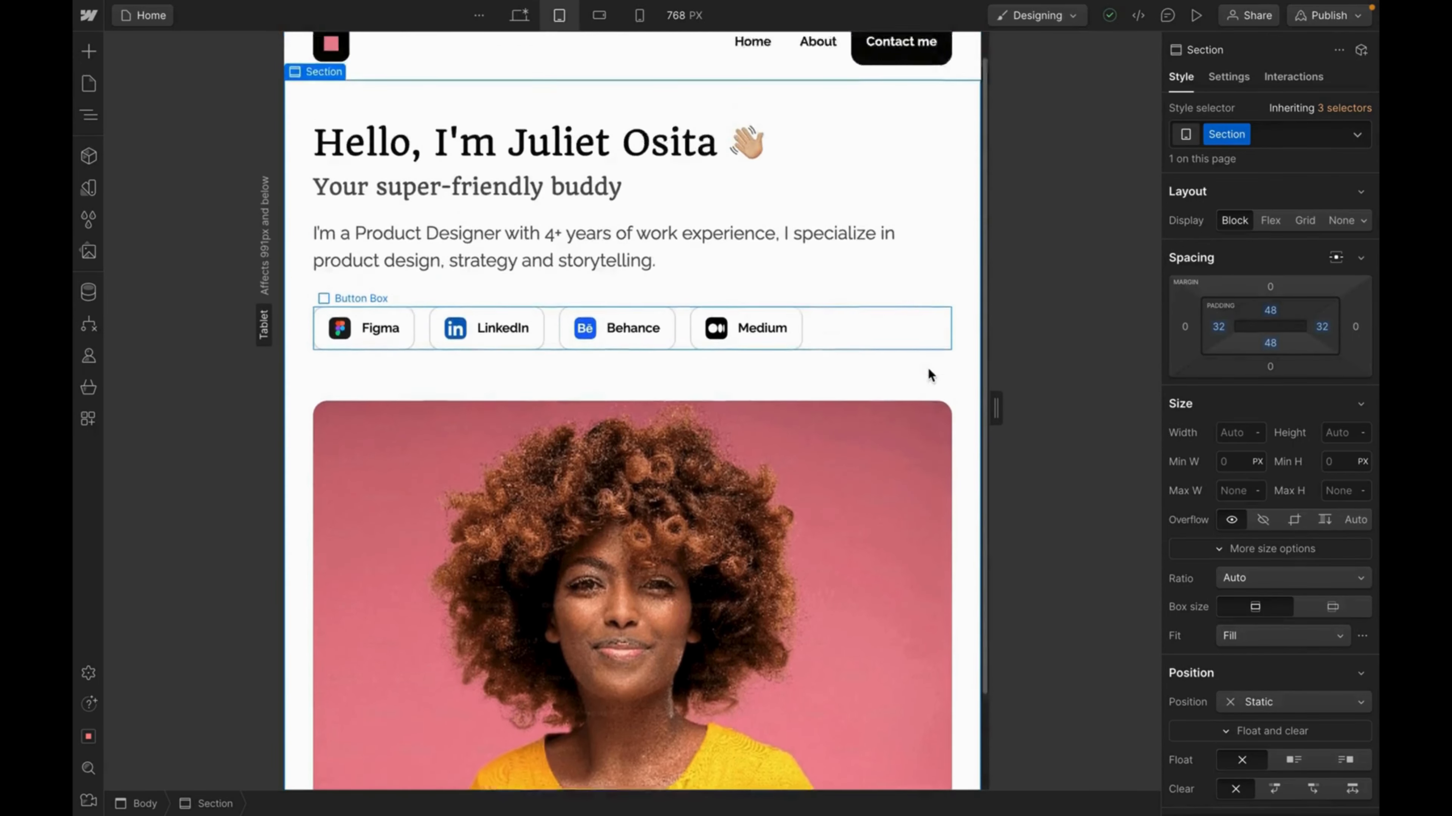
pyautogui.scroll(1, 928, 370)
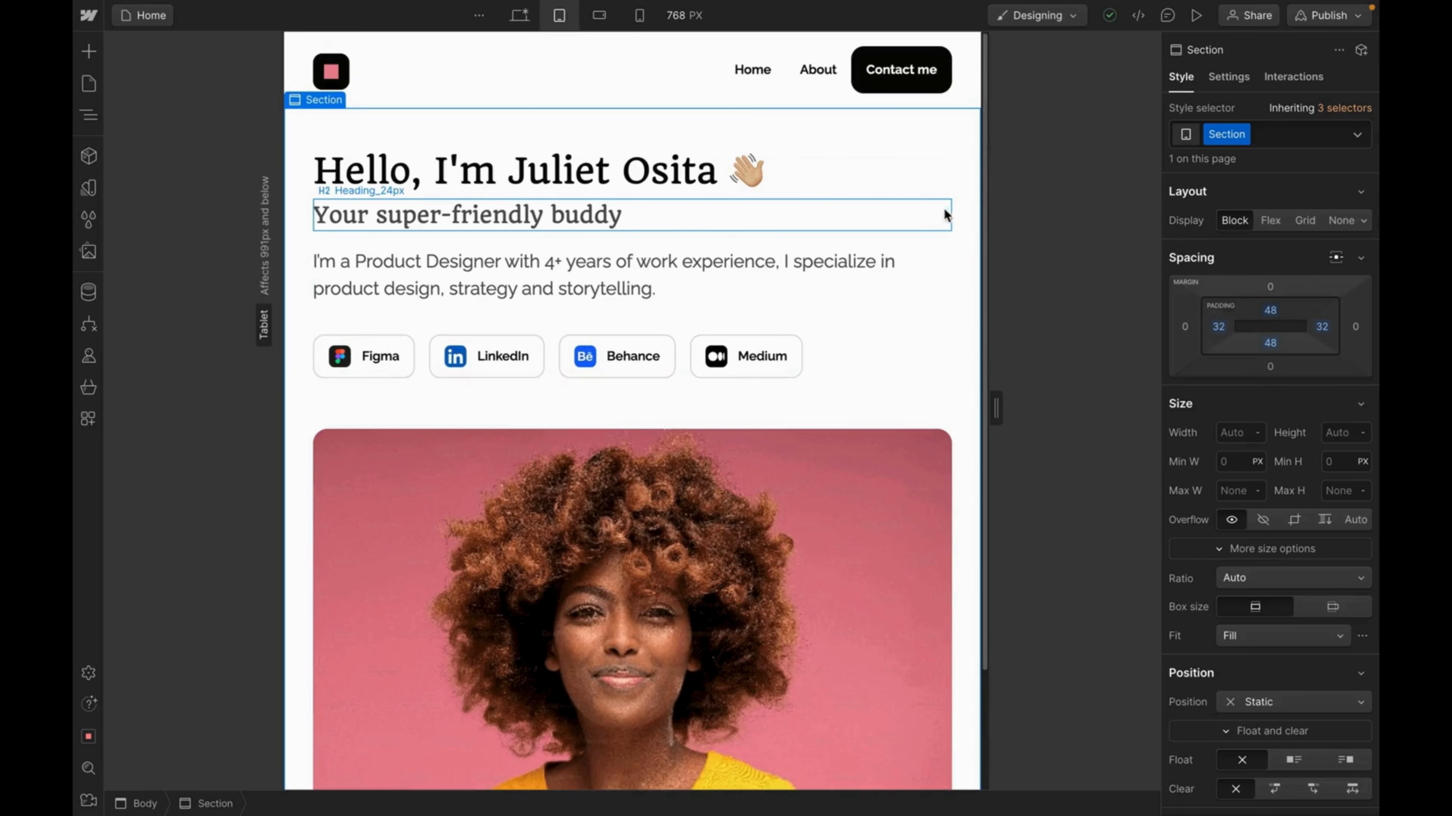
# At the mobile landscape breakpoint, set the hero Section's left and right padding to 20 px.
pyautogui.click(598, 17)
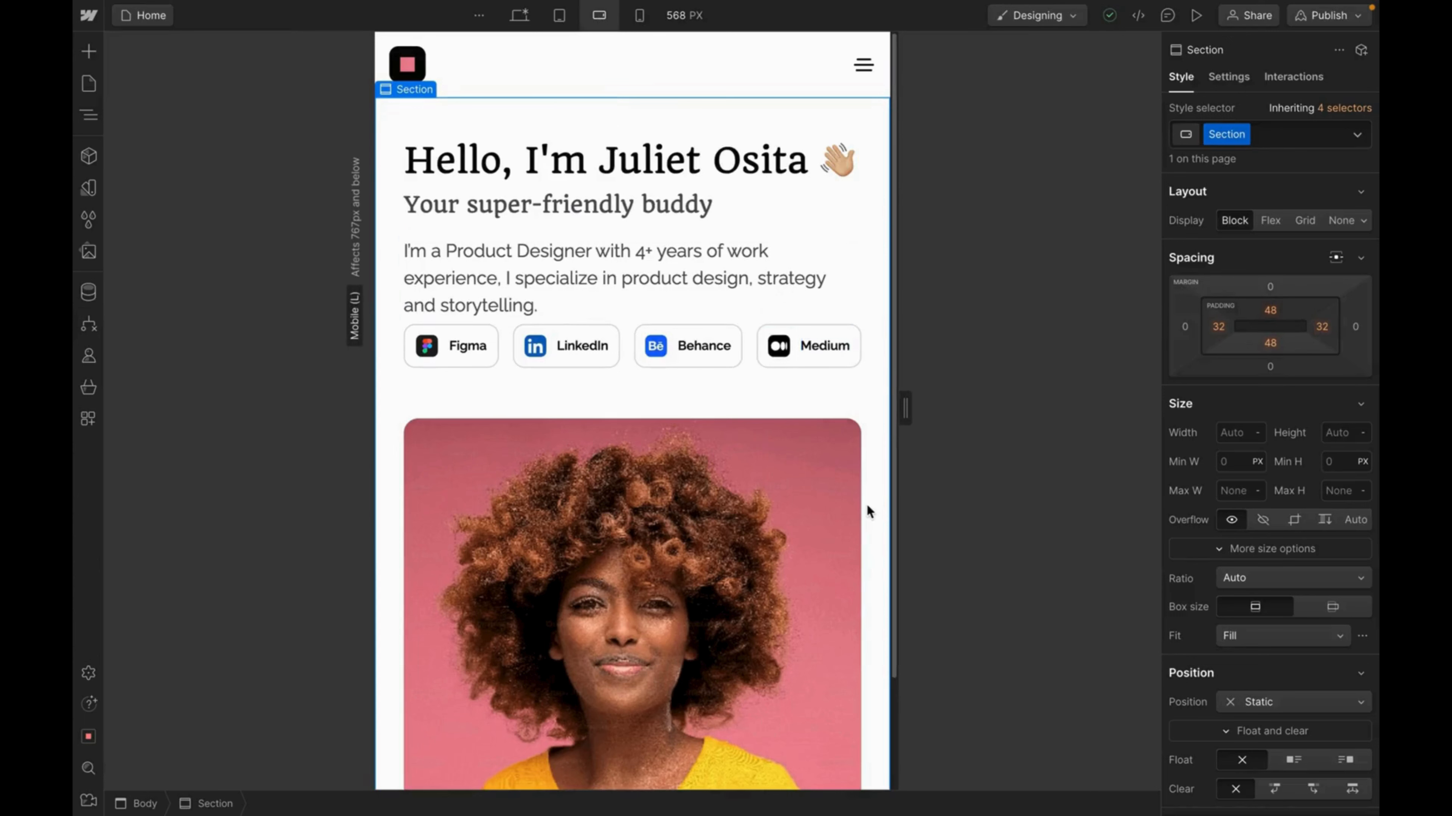
pyautogui.scroll(-3, 867, 504)
pyautogui.scroll(3, 867, 504)
pyautogui.click(1220, 328)
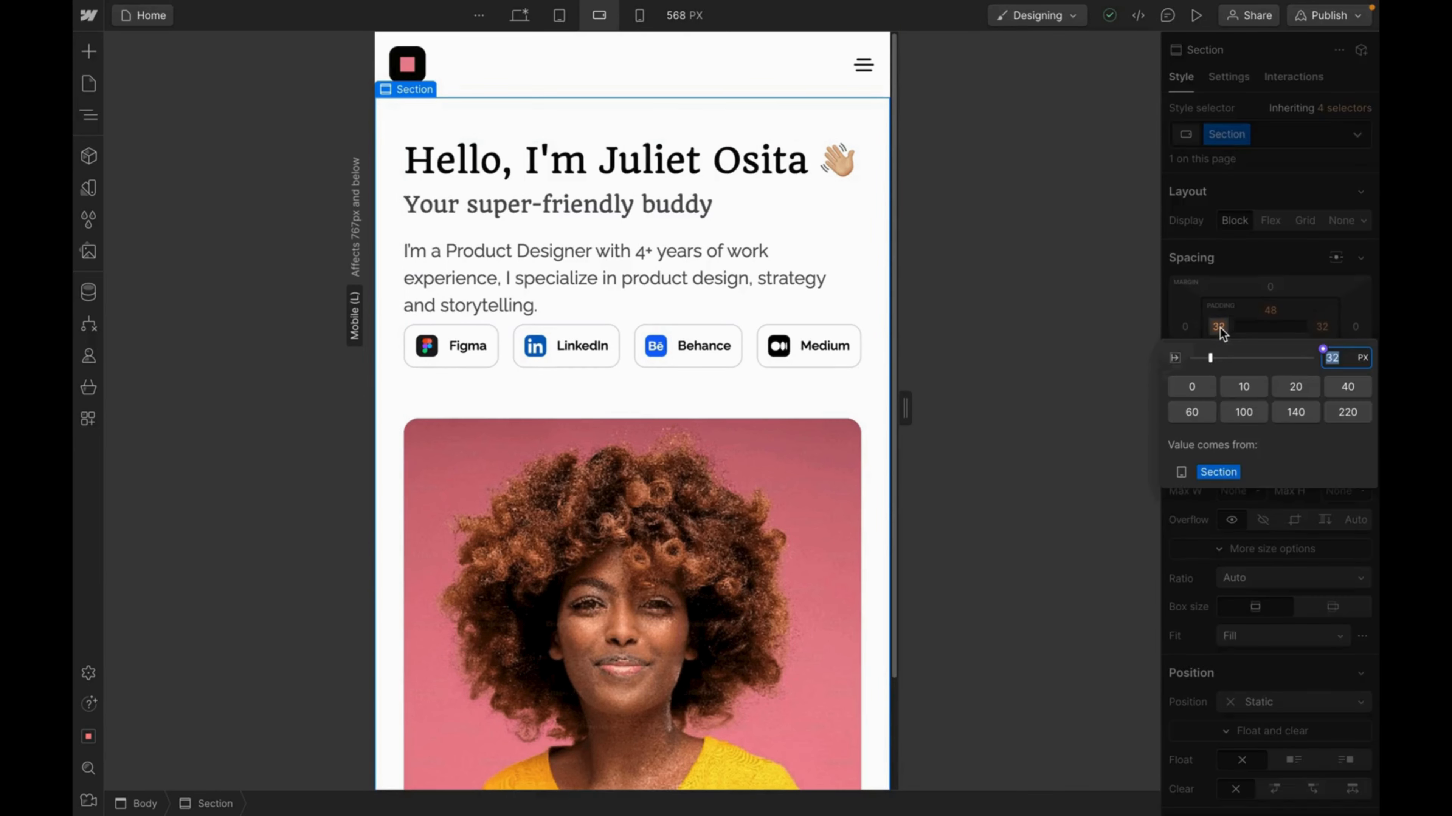
pyautogui.write('20')
pyautogui.press('Return')
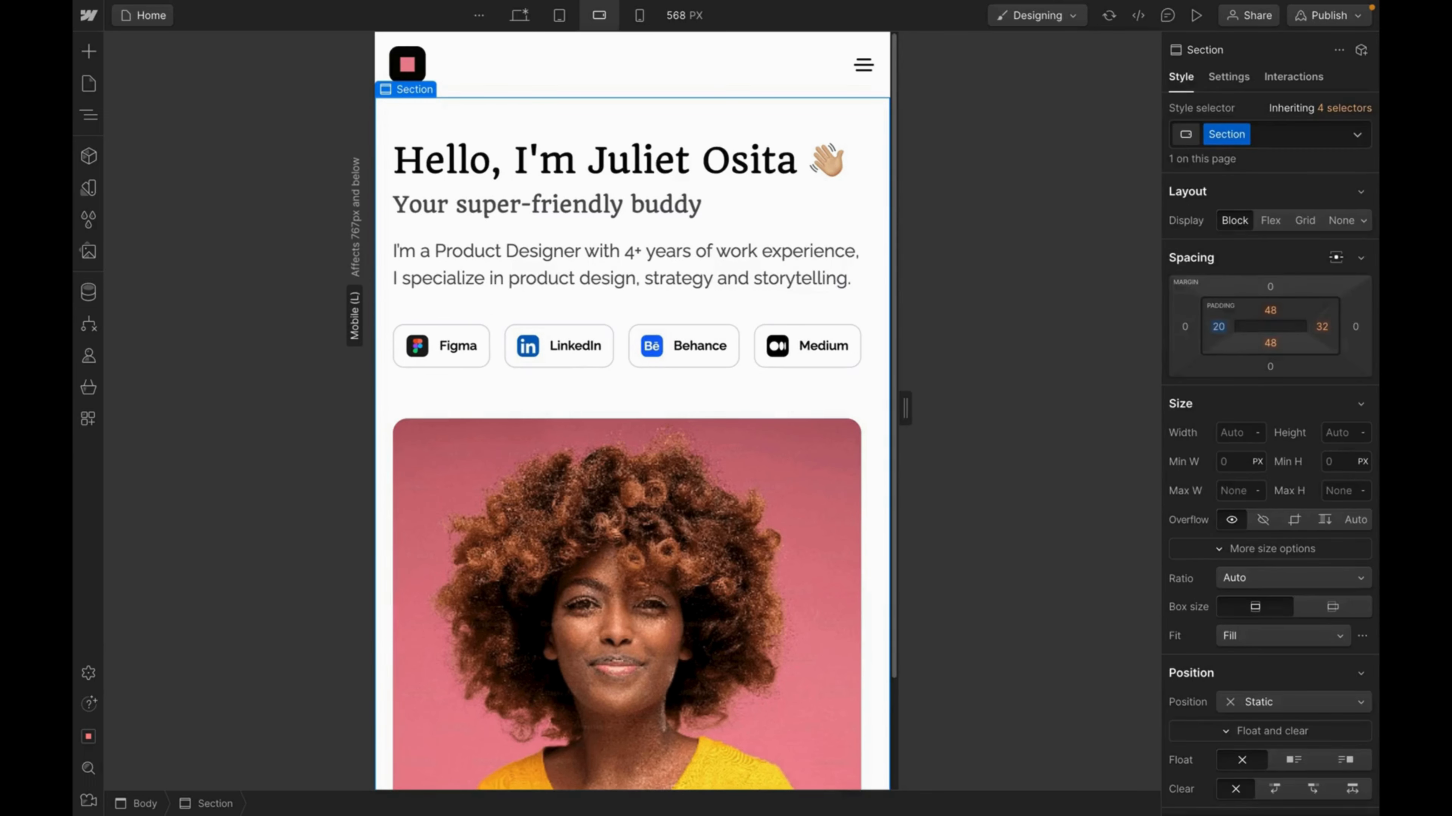
pyautogui.click(1322, 328)
pyautogui.write('20')
pyautogui.press('Return')
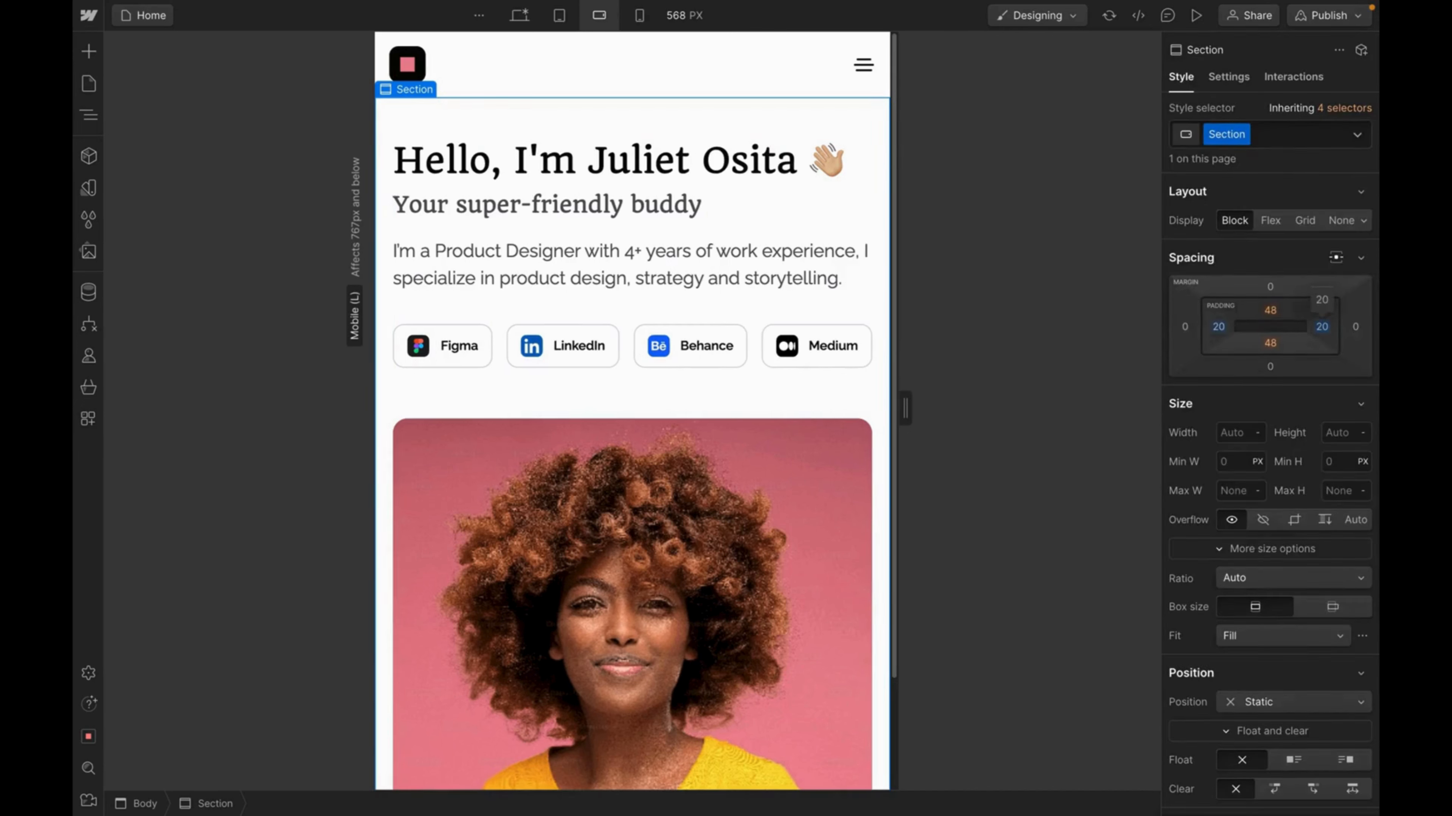
pyautogui.scroll(-1, 855, 451)
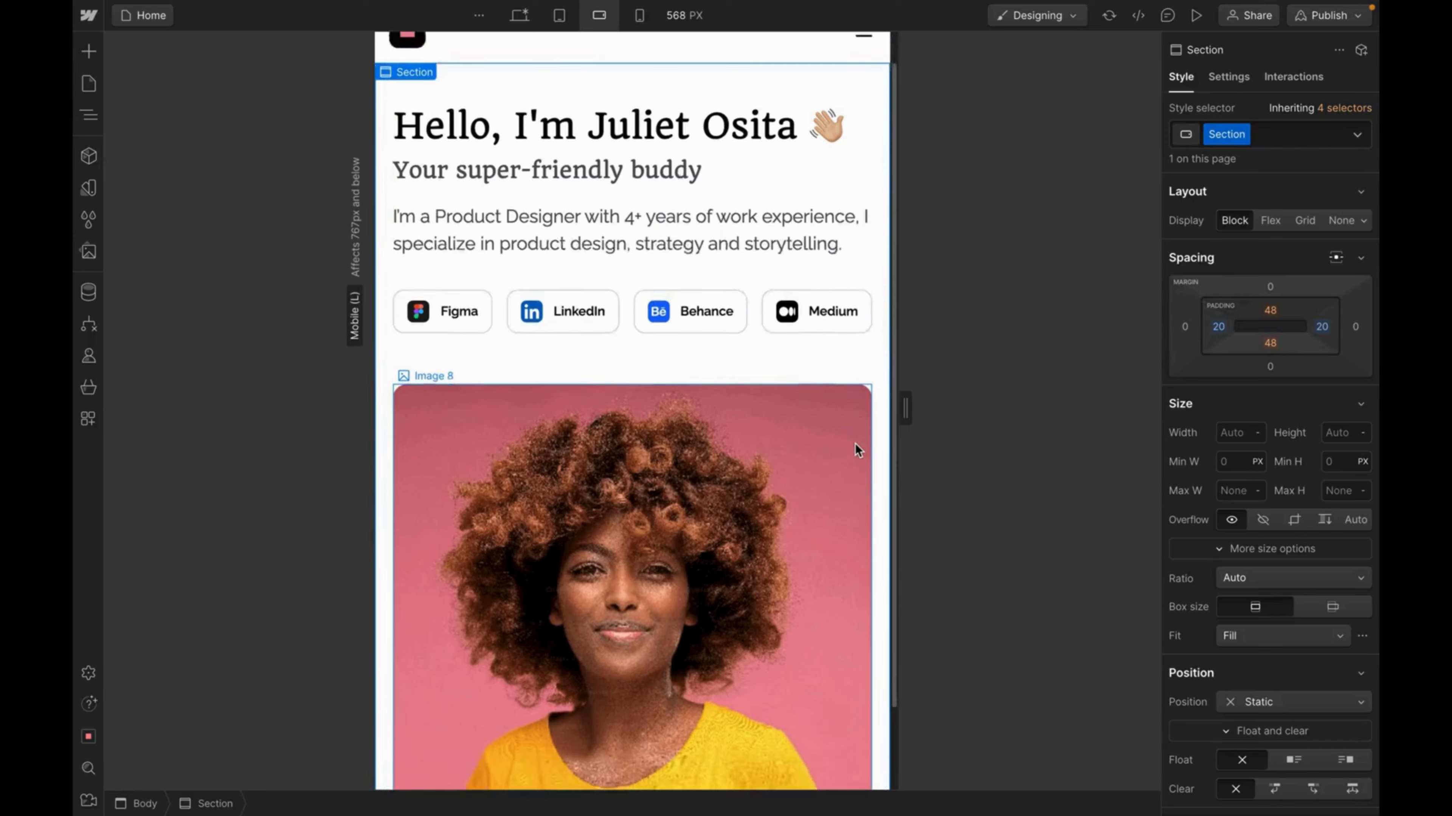
pyautogui.scroll(-2, 855, 443)
pyautogui.scroll(3, 855, 451)
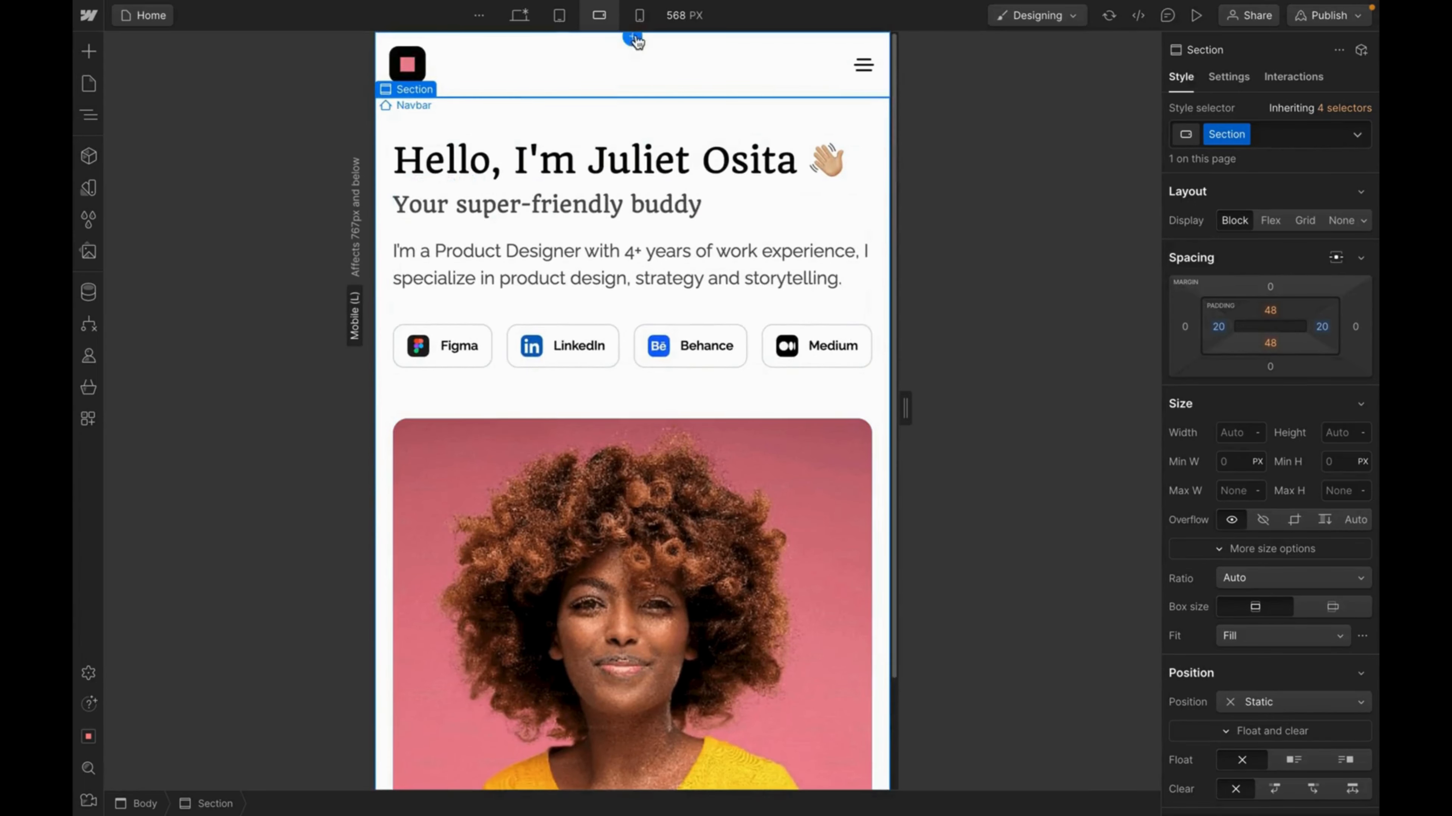
# Switch to the 320 px mobile portrait view and select the hero Text Box.
pyautogui.click(639, 15)
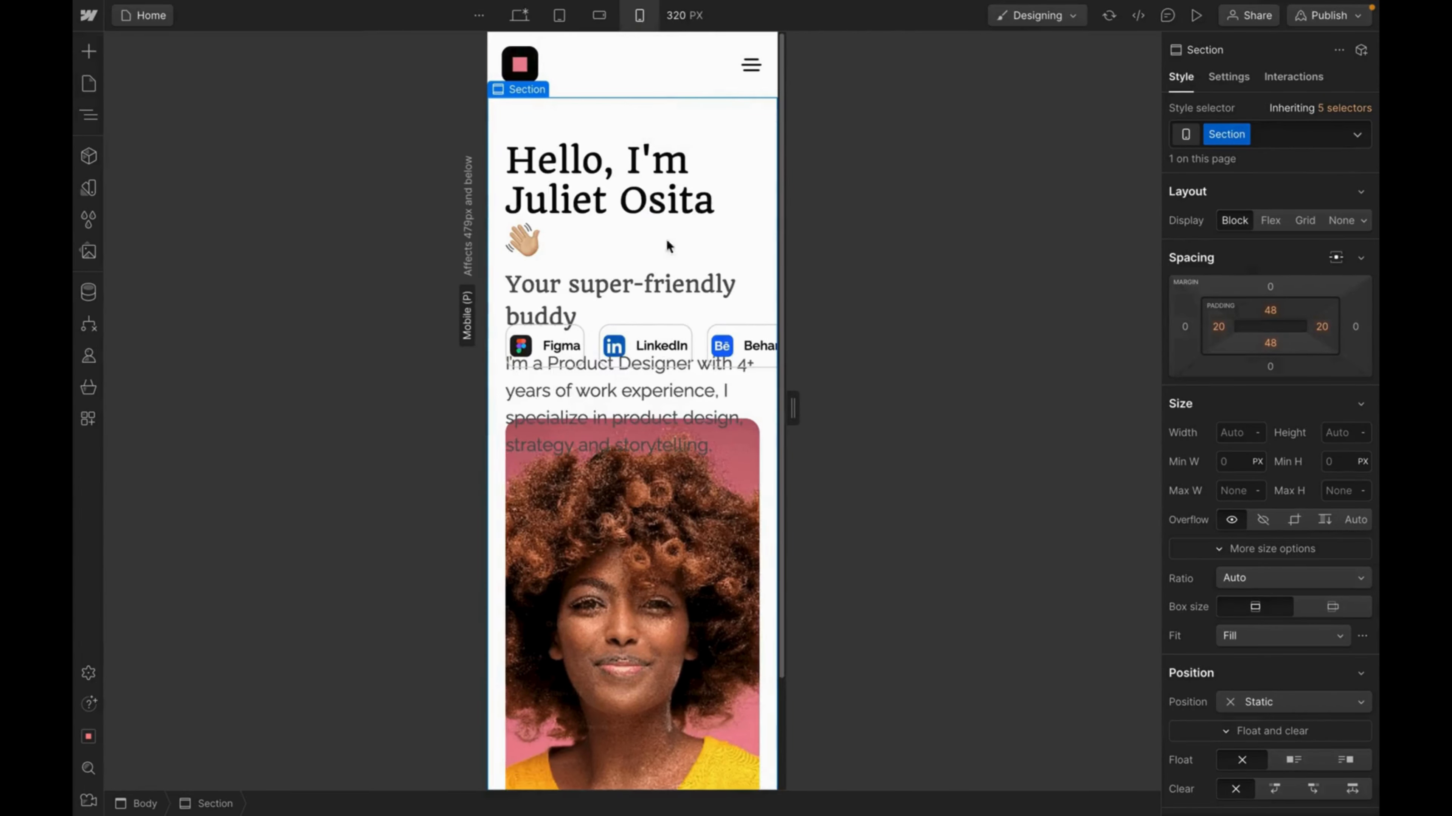
pyautogui.click(725, 186)
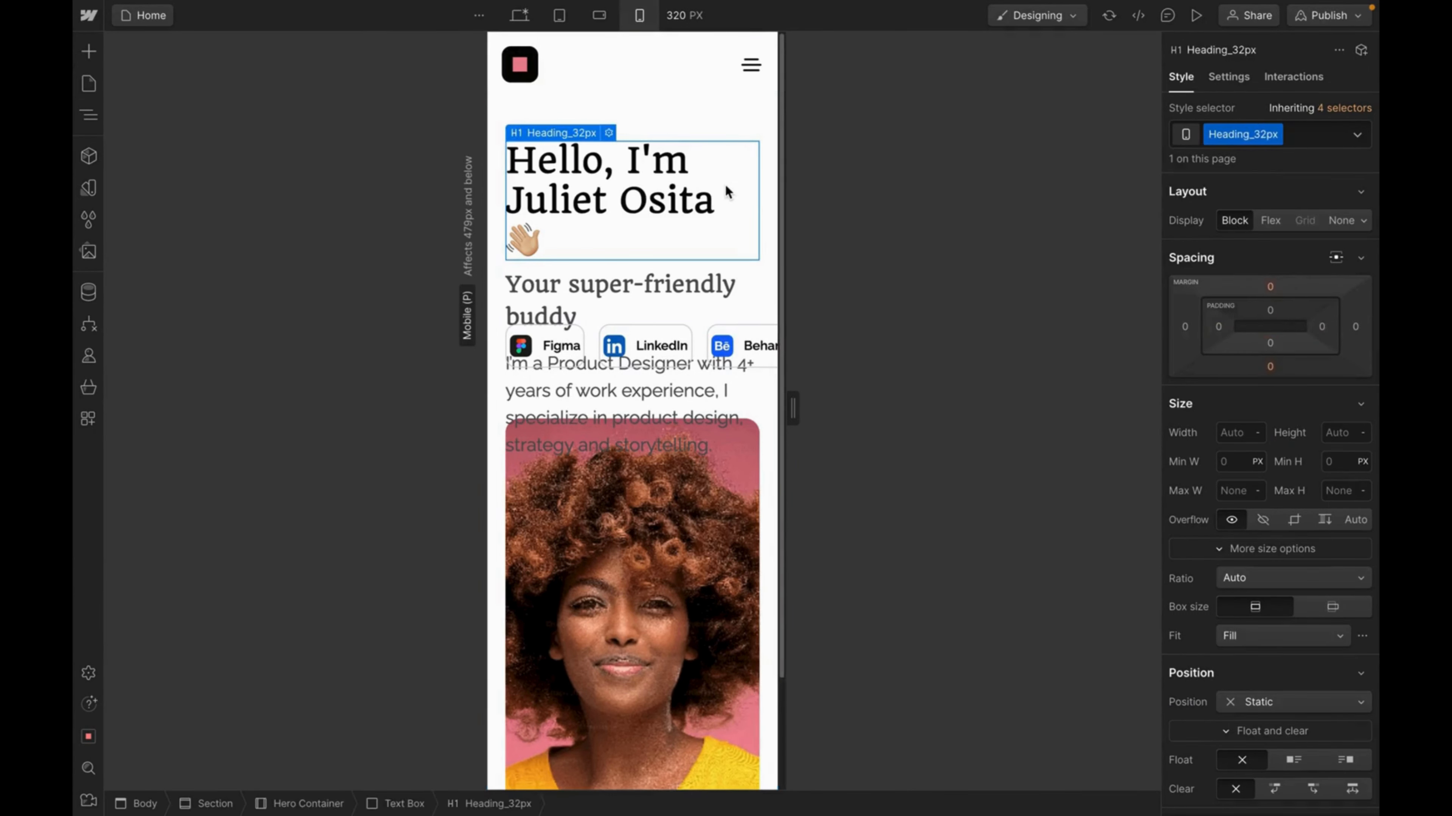
pyautogui.click(406, 804)
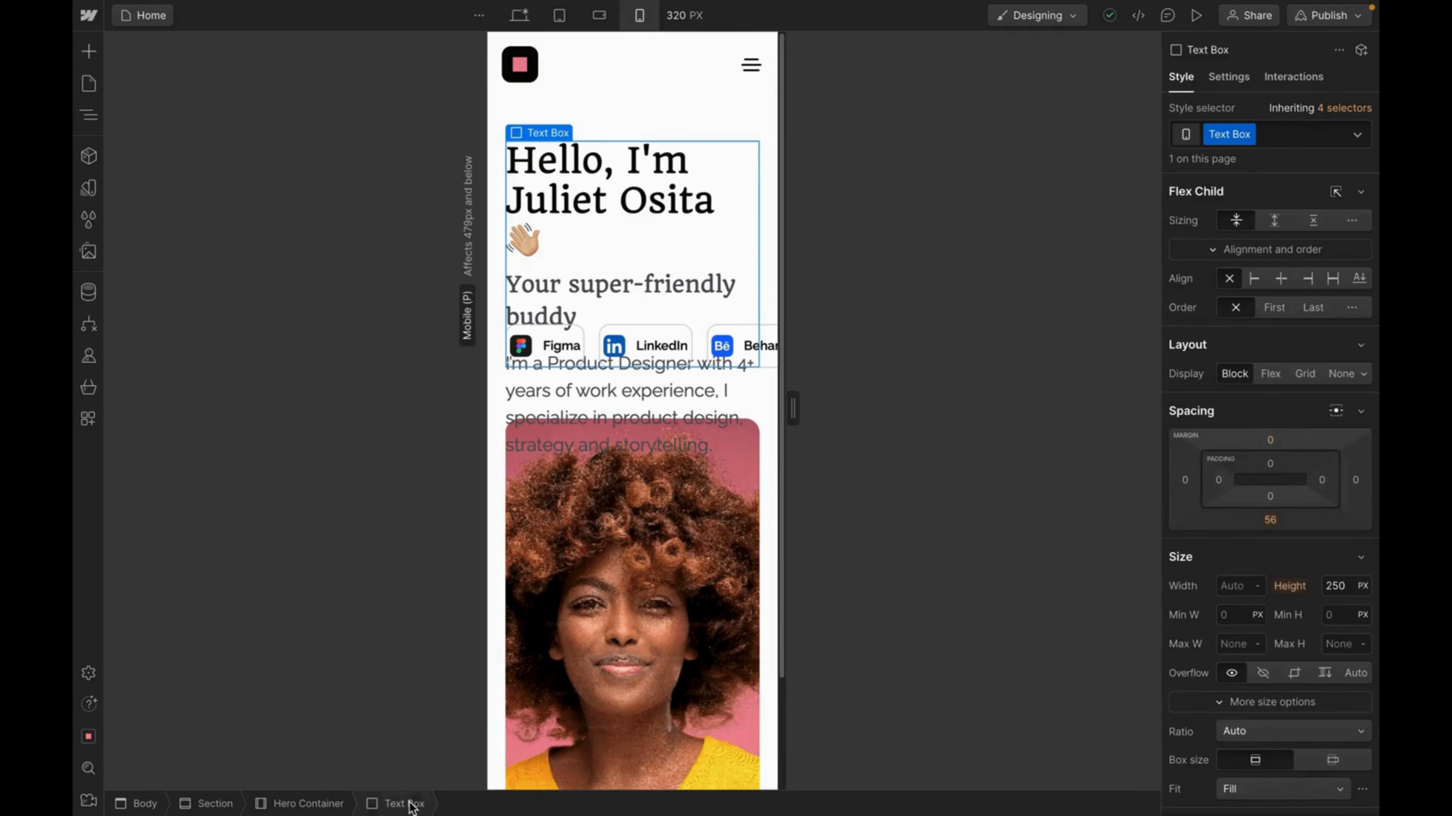
# Set the hero Text Box height to 450 px, after trying 500 and 400.
pyautogui.click(1344, 581)
pyautogui.write('500')
pyautogui.press('Return')
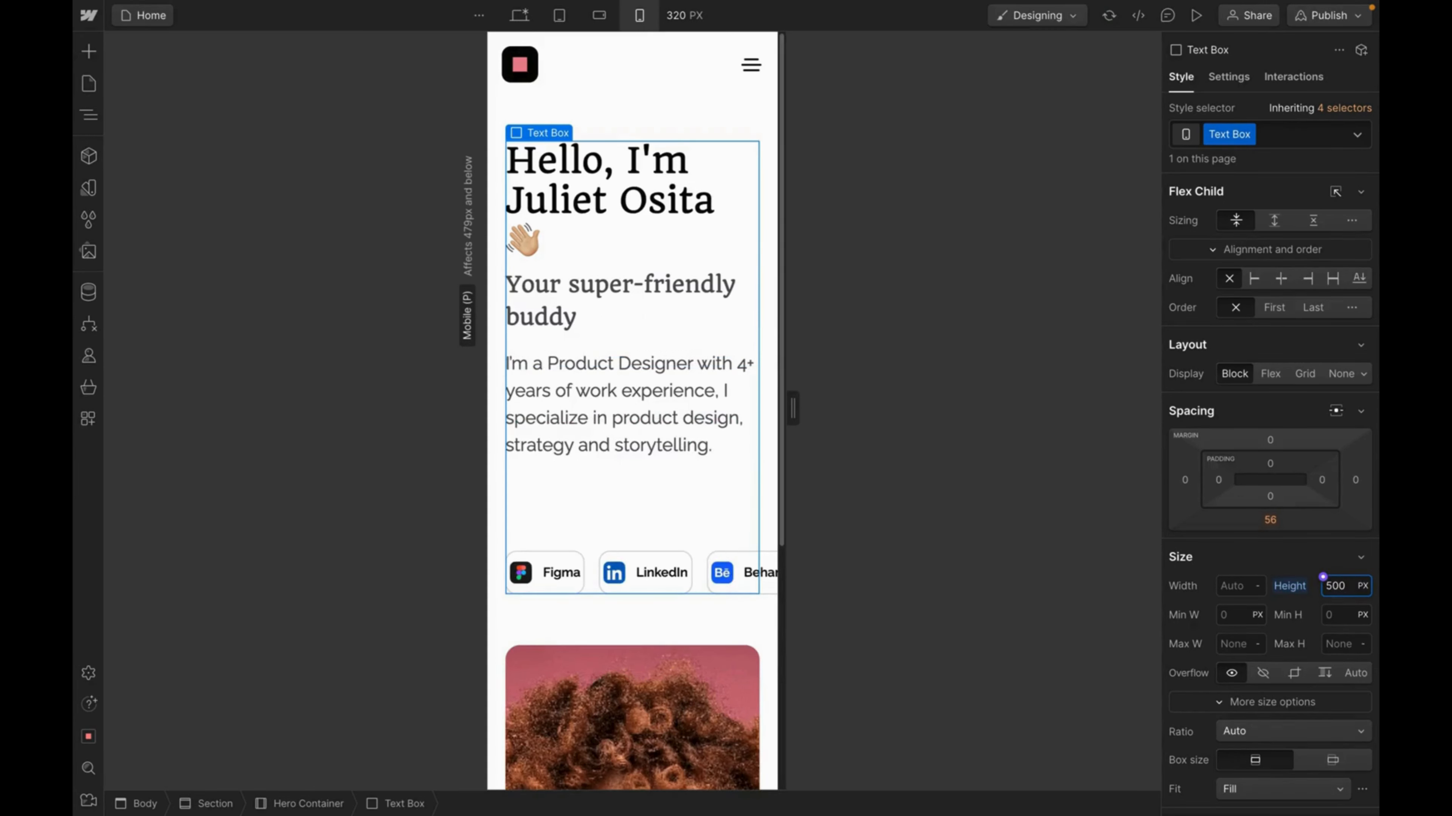
pyautogui.press('BackSpace')
pyautogui.press('BackSpace')
pyautogui.write('400')
pyautogui.press('Return')
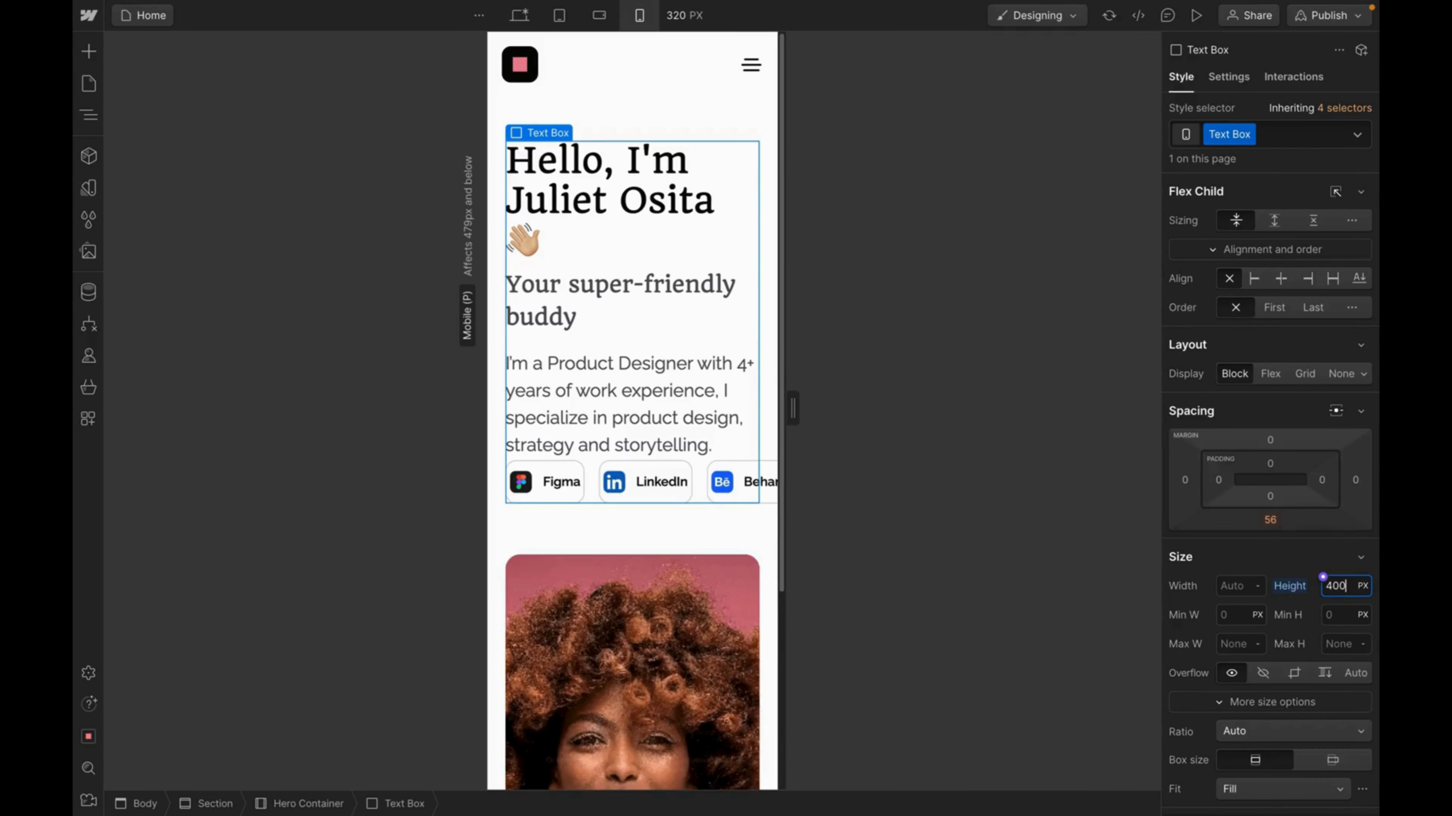
pyautogui.press('BackSpace')
pyautogui.press('BackSpace')
pyautogui.write('50')
pyautogui.press('Return')
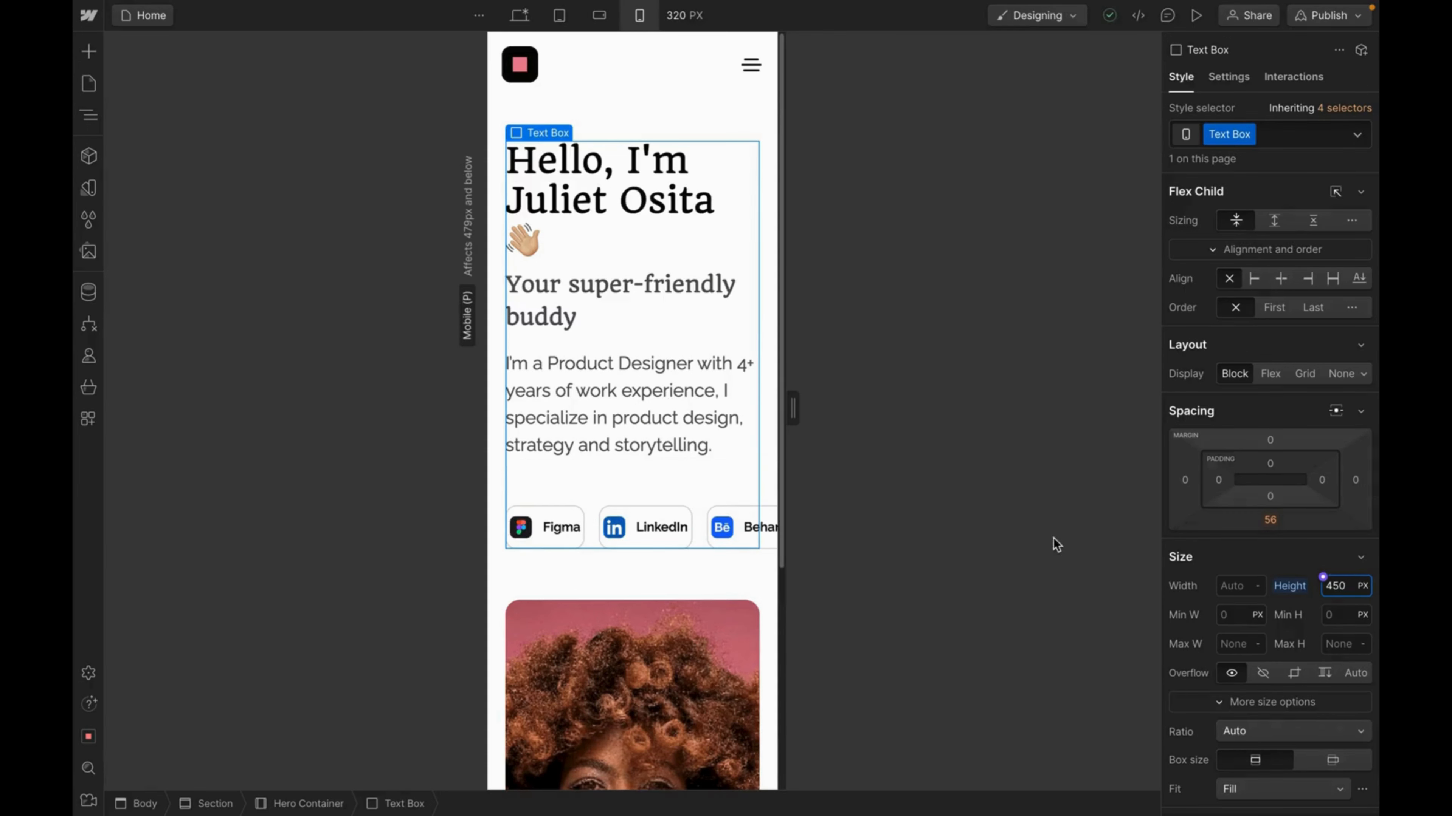
pyautogui.click(631, 418)
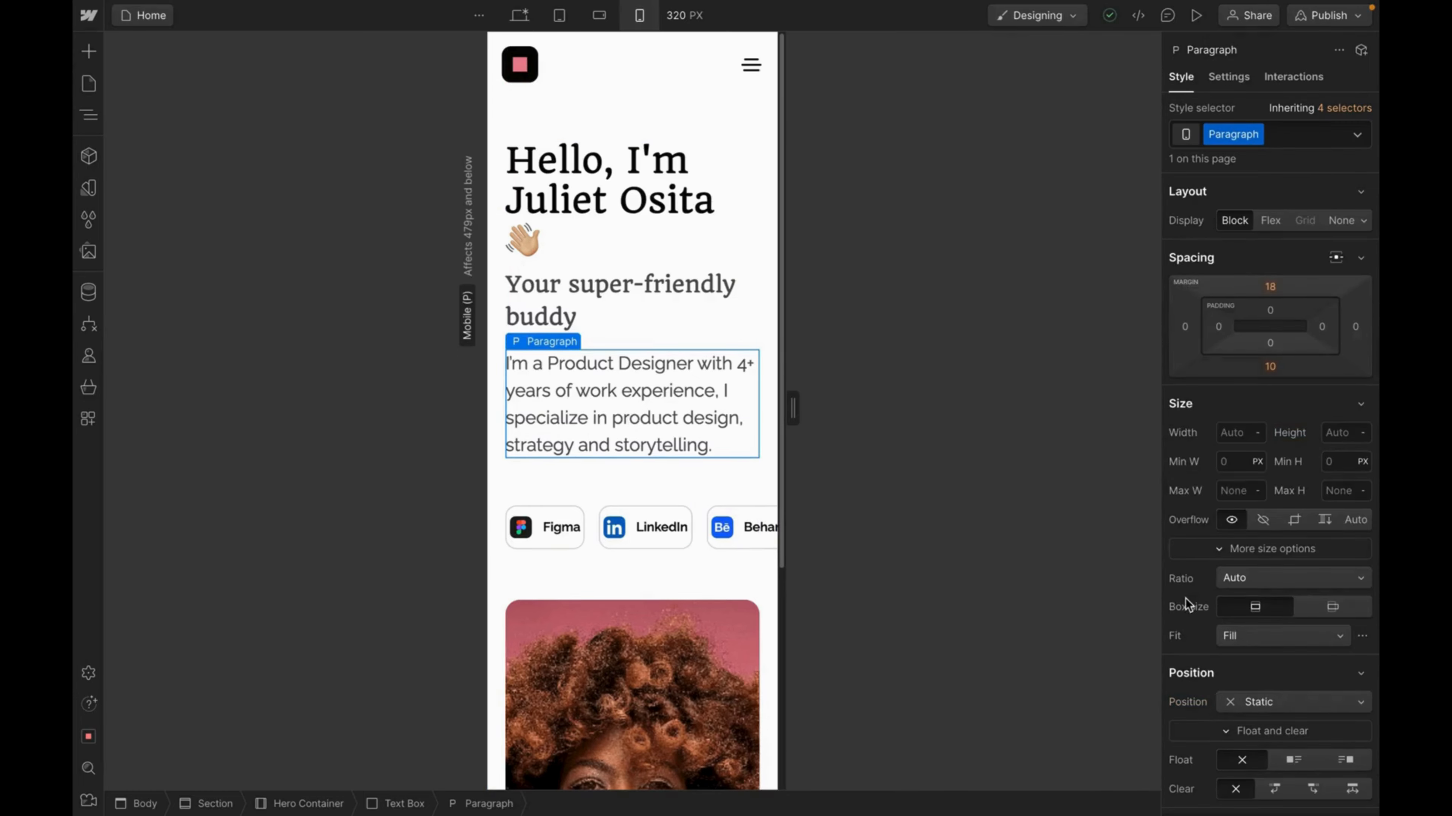
# Give the hero description paragraph a 15 px font size with 24 px line height.
pyautogui.scroll(-6, 1302, 652)
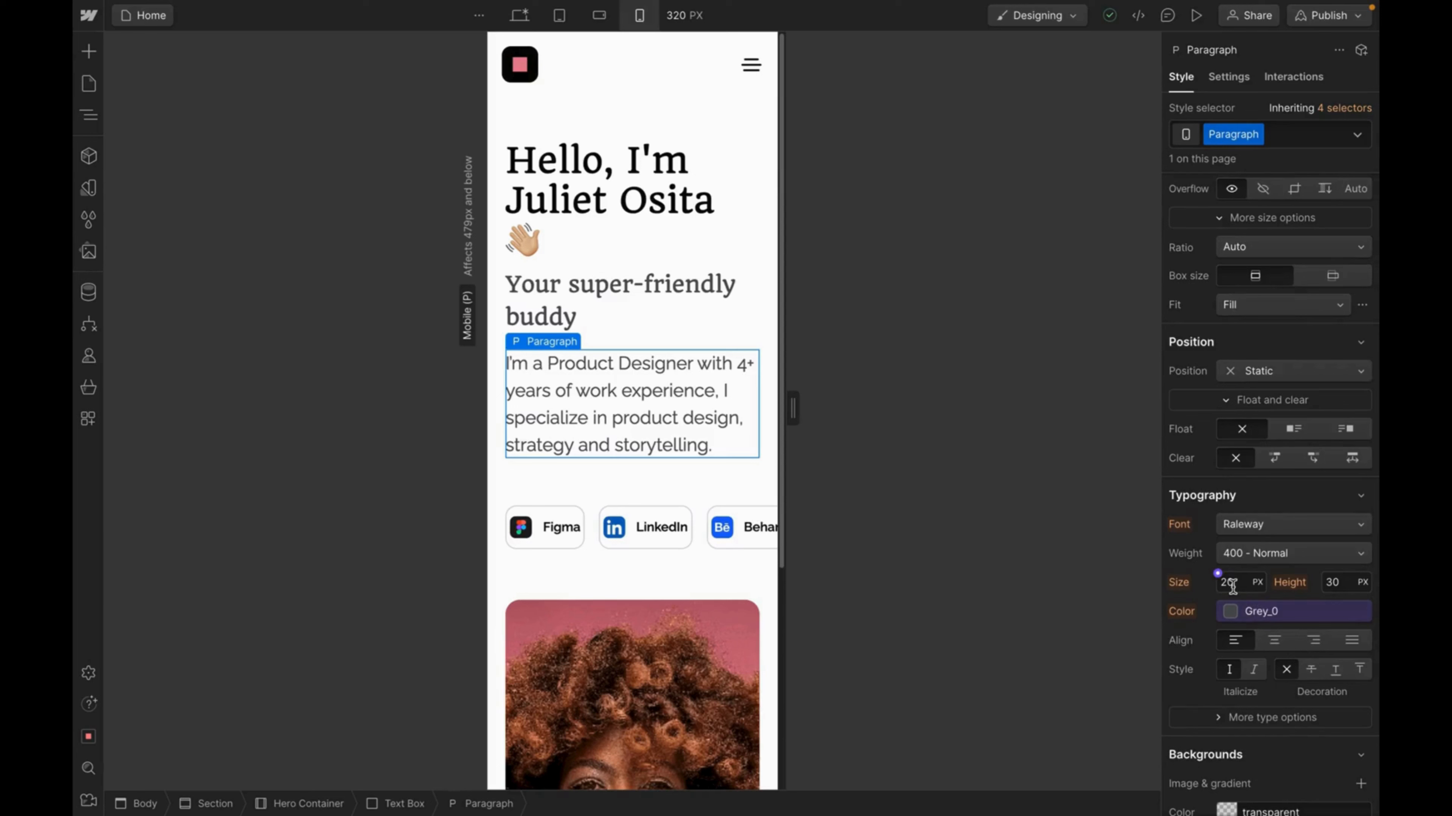
pyautogui.doubleClick(1237, 588)
pyautogui.write('16')
pyautogui.press('Return')
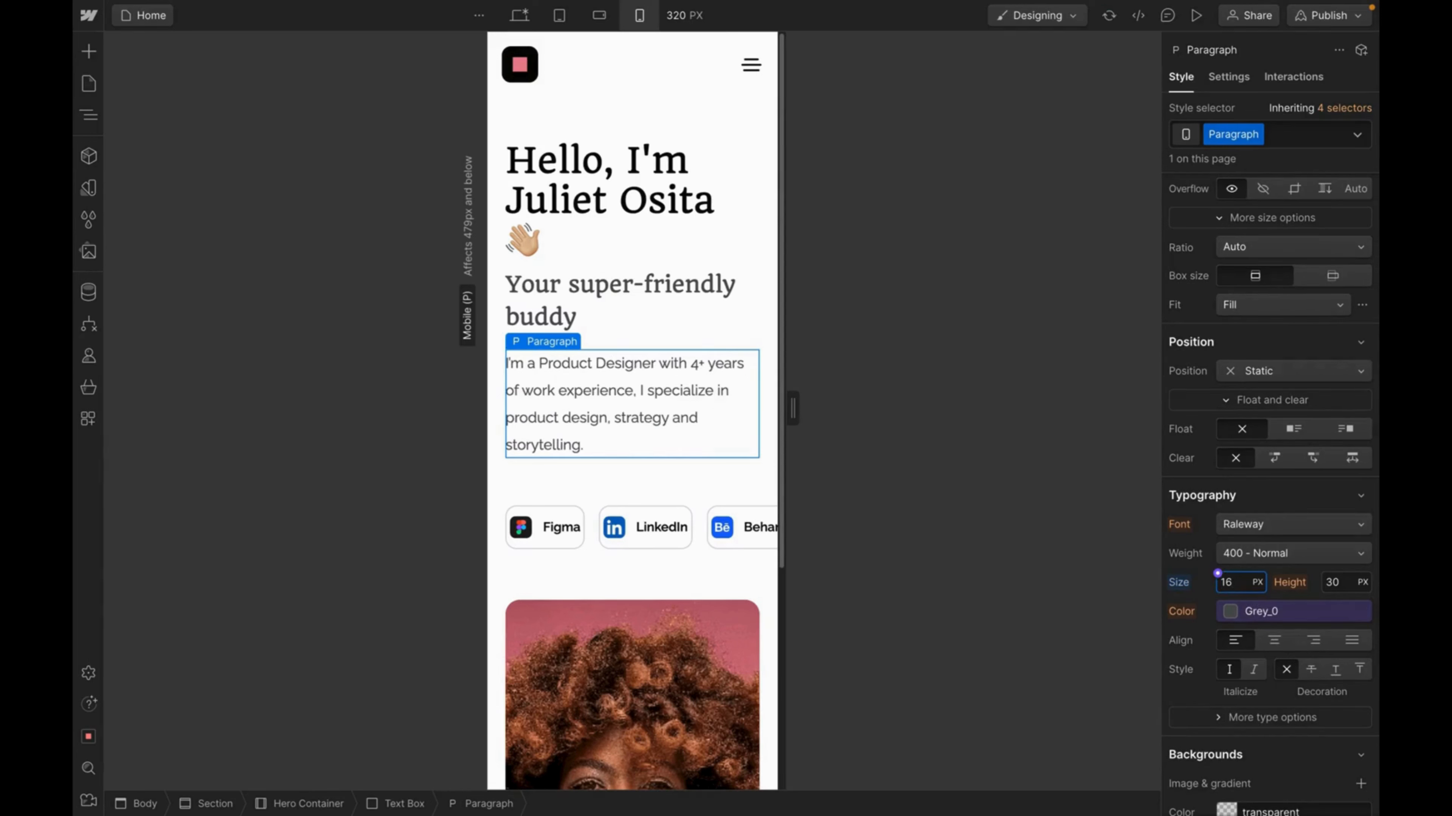
pyautogui.doubleClick(1338, 583)
pyautogui.write('24')
pyautogui.press('Return')
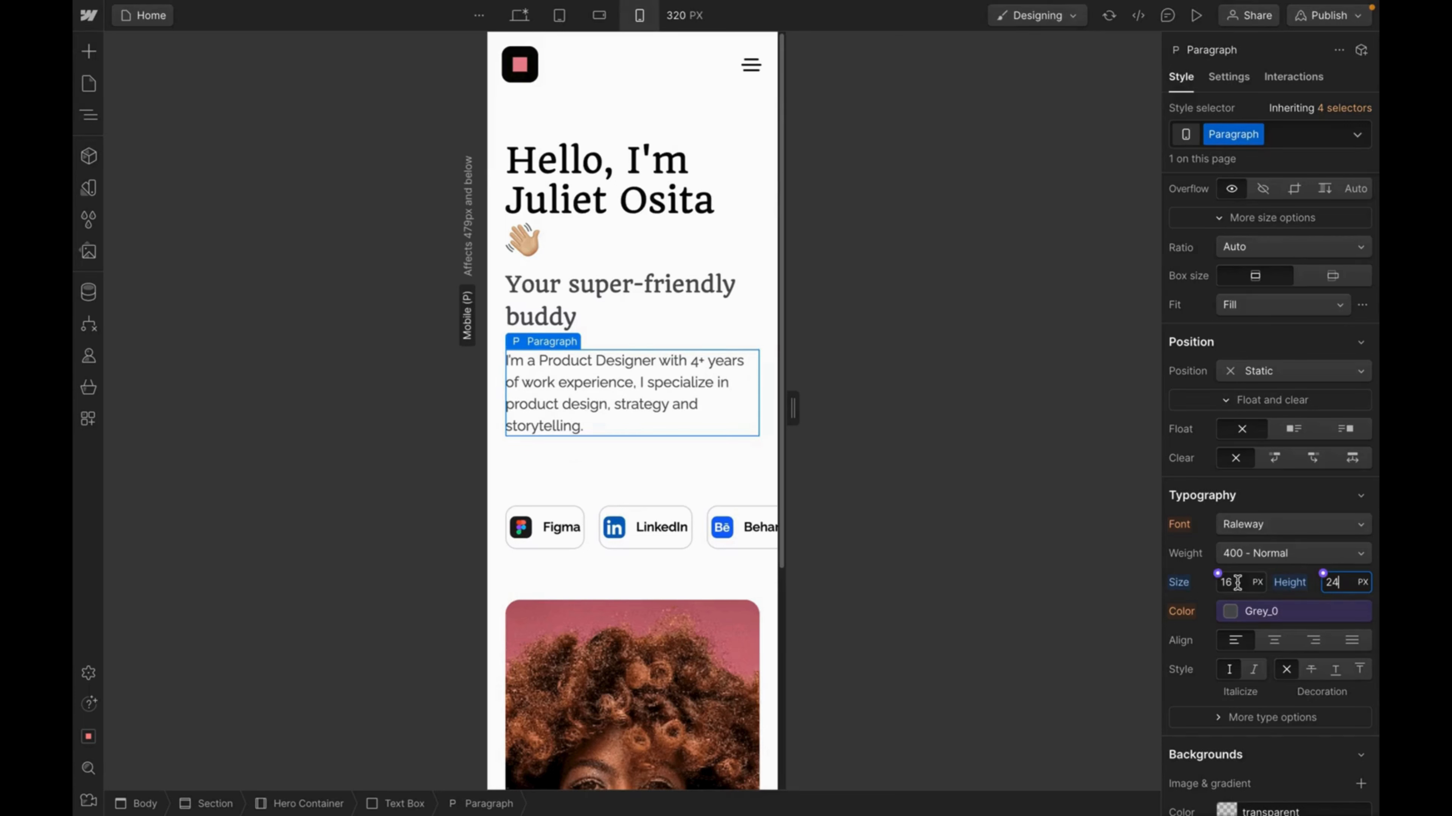
pyautogui.doubleClick(1218, 574)
pyautogui.write('15')
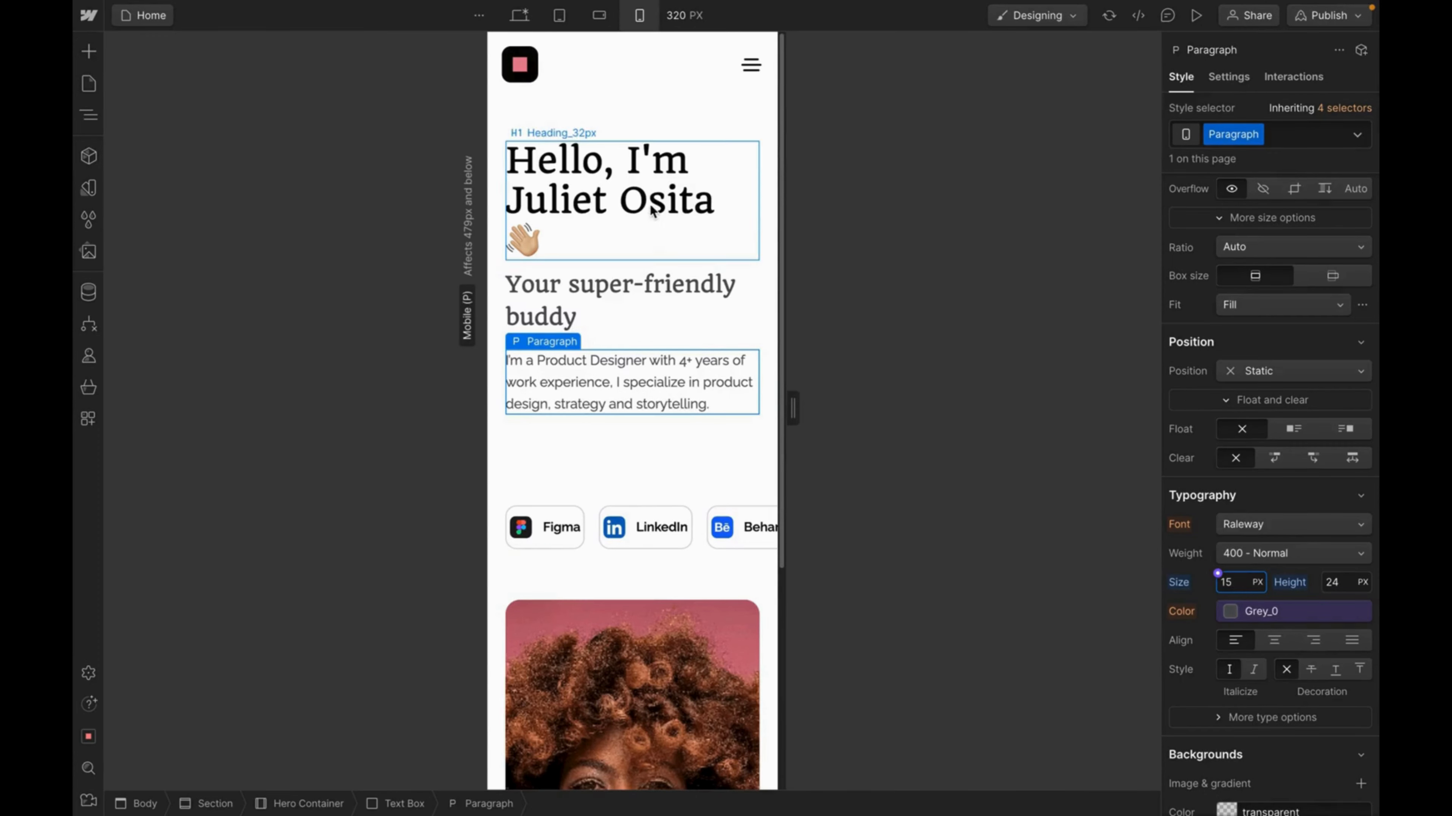
# Compare the heading and subtitle font sizes against the Figma mobile design.
pyautogui.click(655, 286)
pyautogui.click(706, 194)
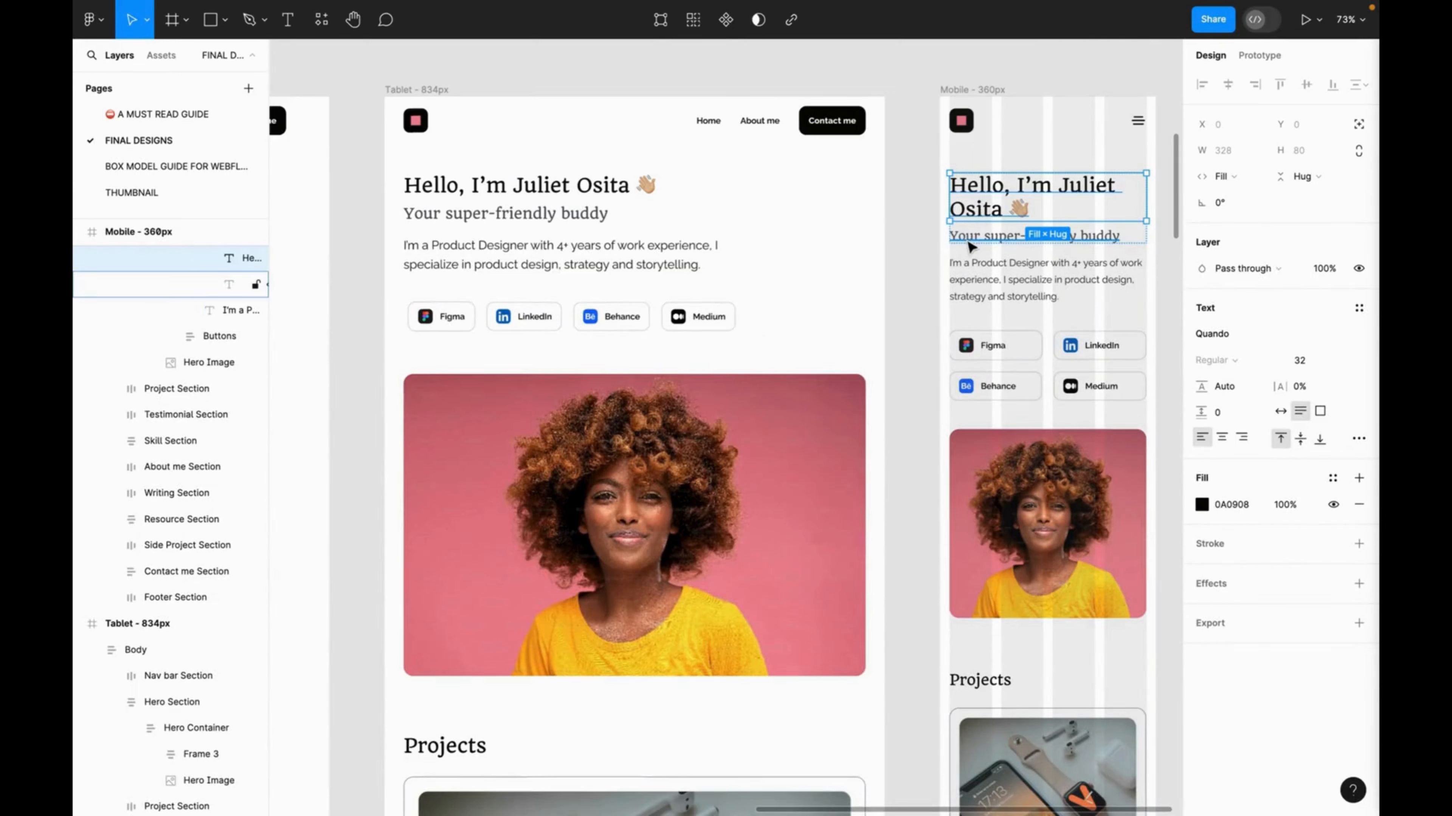
pyautogui.click(970, 237)
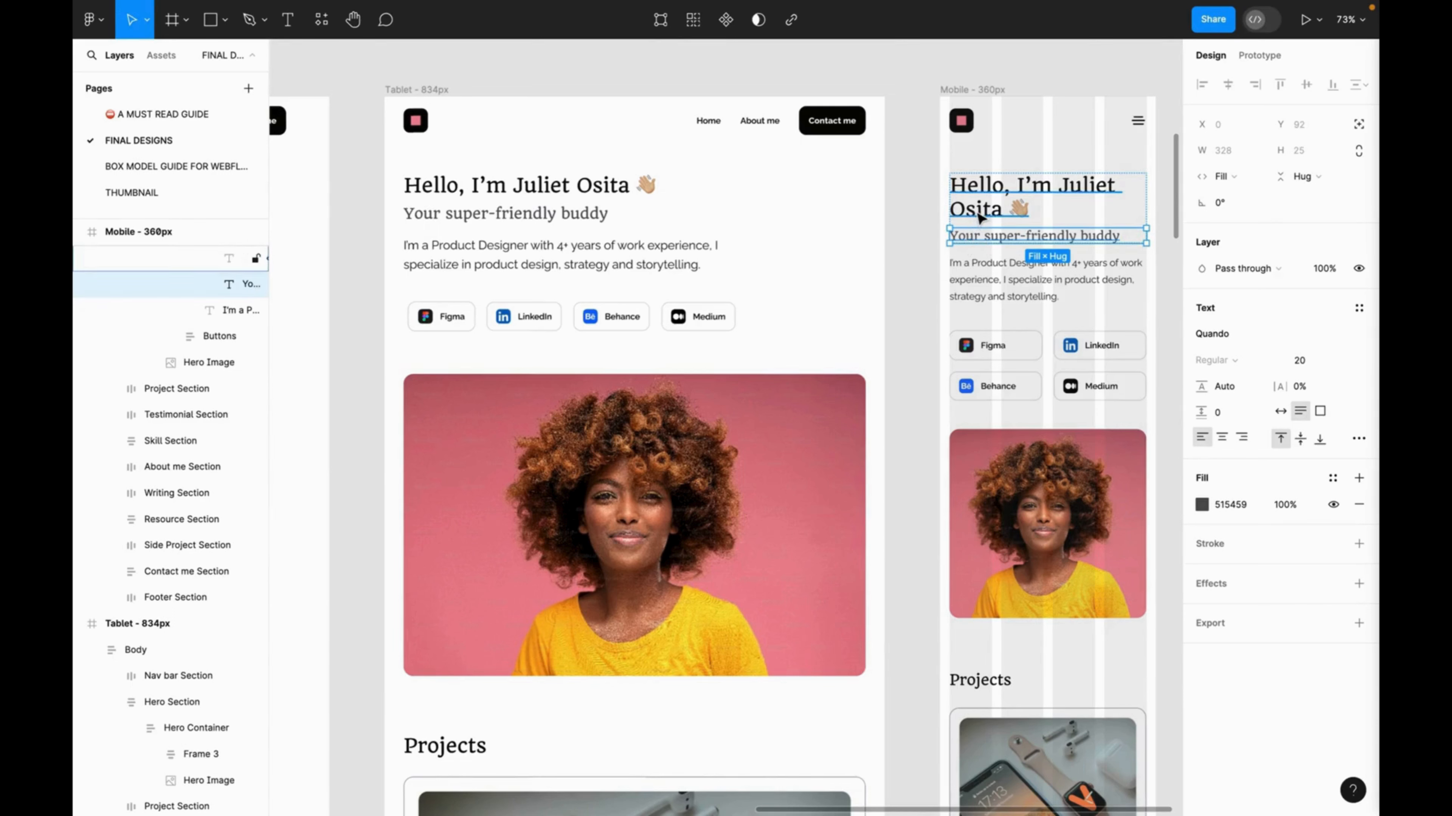
pyautogui.click(979, 217)
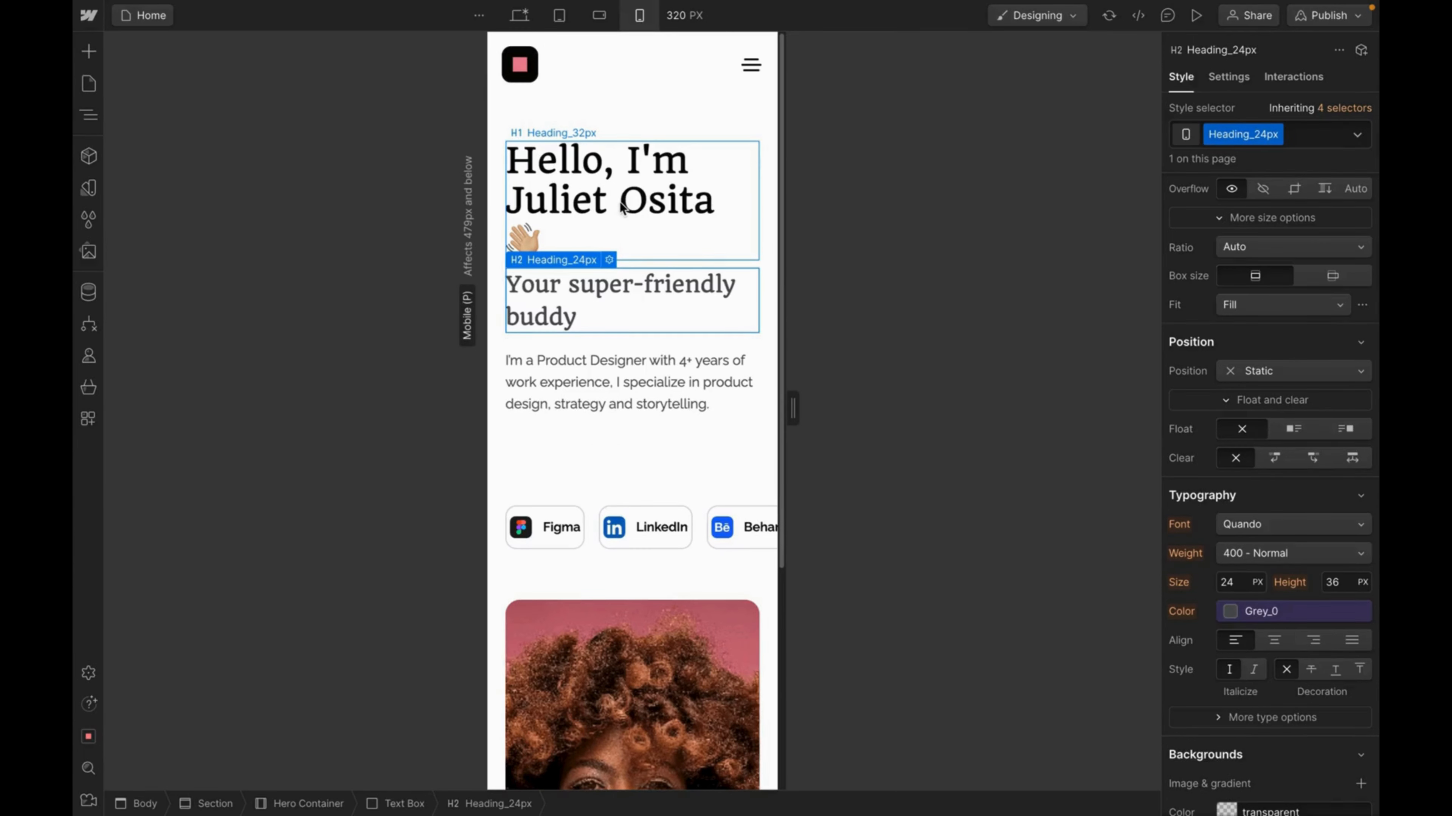
# Add a Mobile View combo class to the hero heading and set its size to 32 px.
pyautogui.click(622, 207)
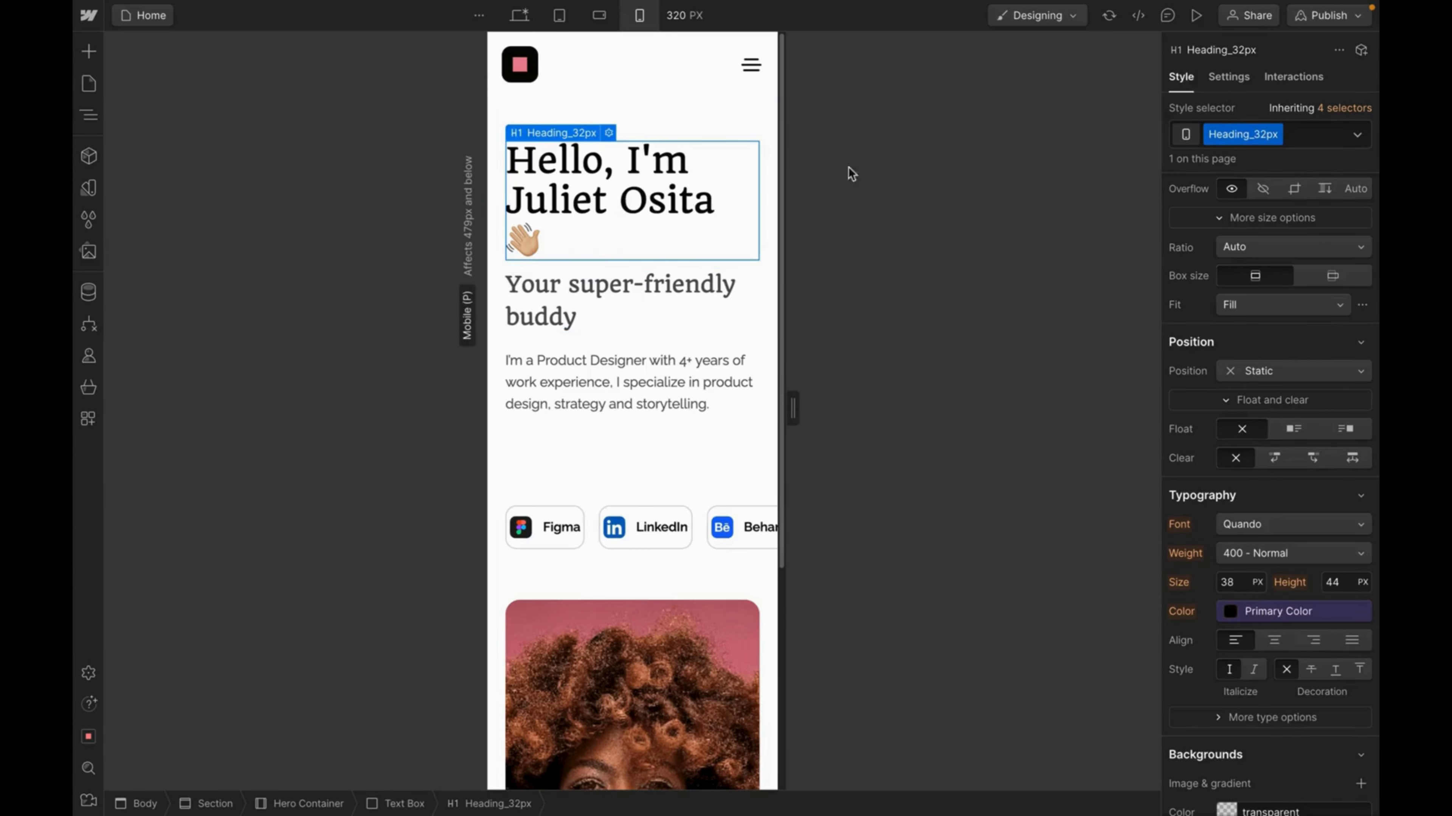
pyautogui.click(1298, 134)
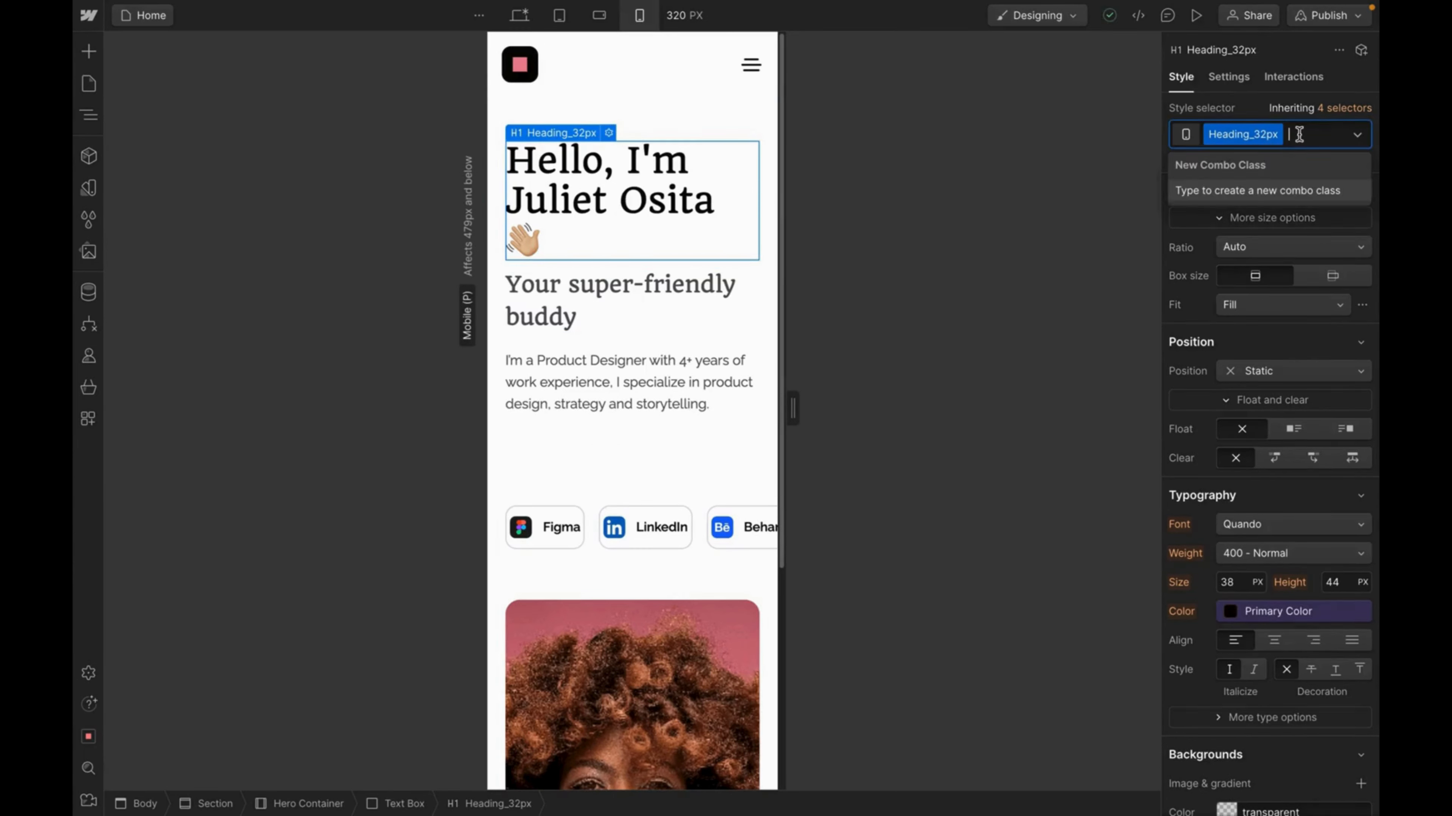
pyautogui.write('Mo')
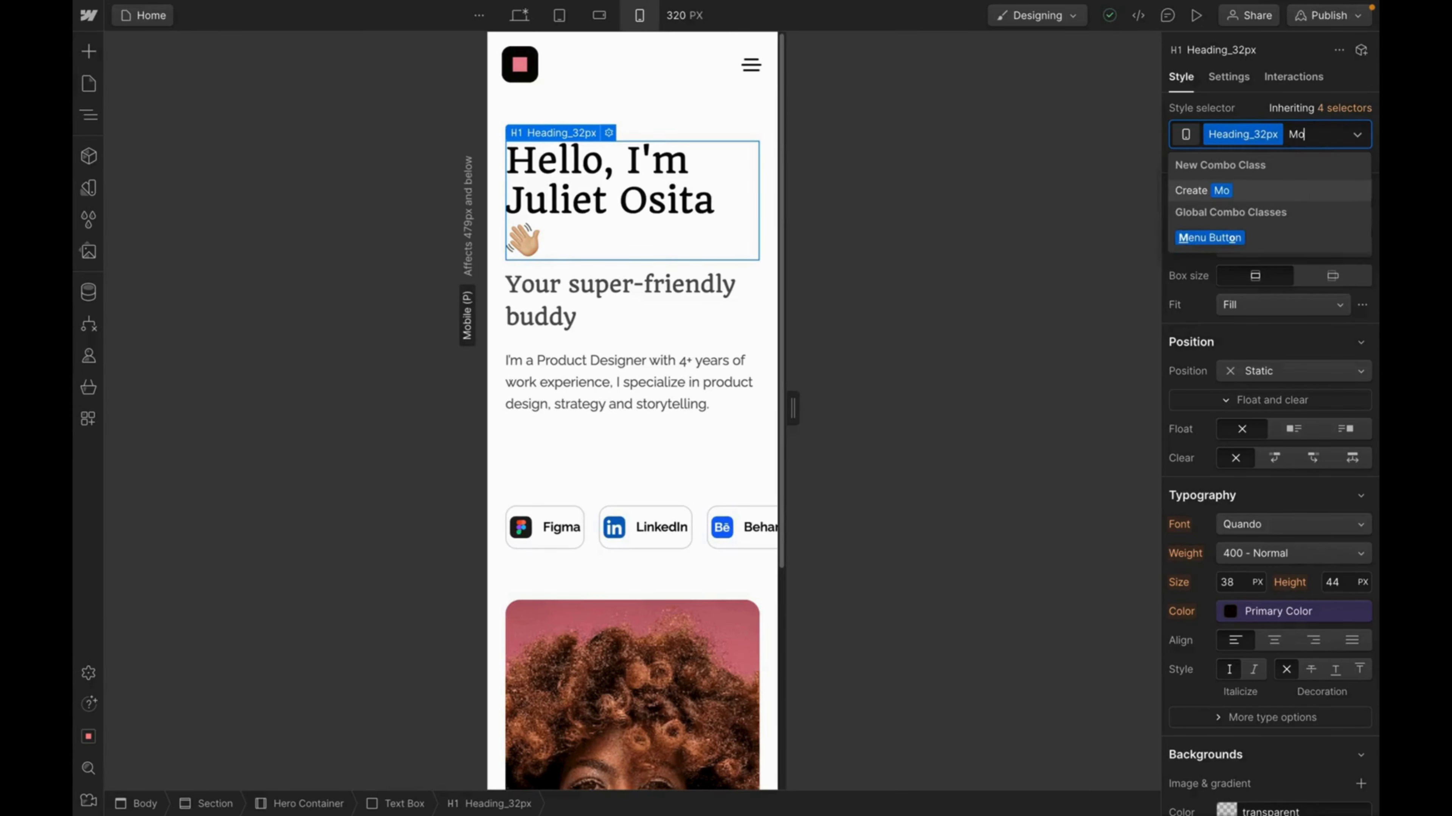
pyautogui.write('bi')
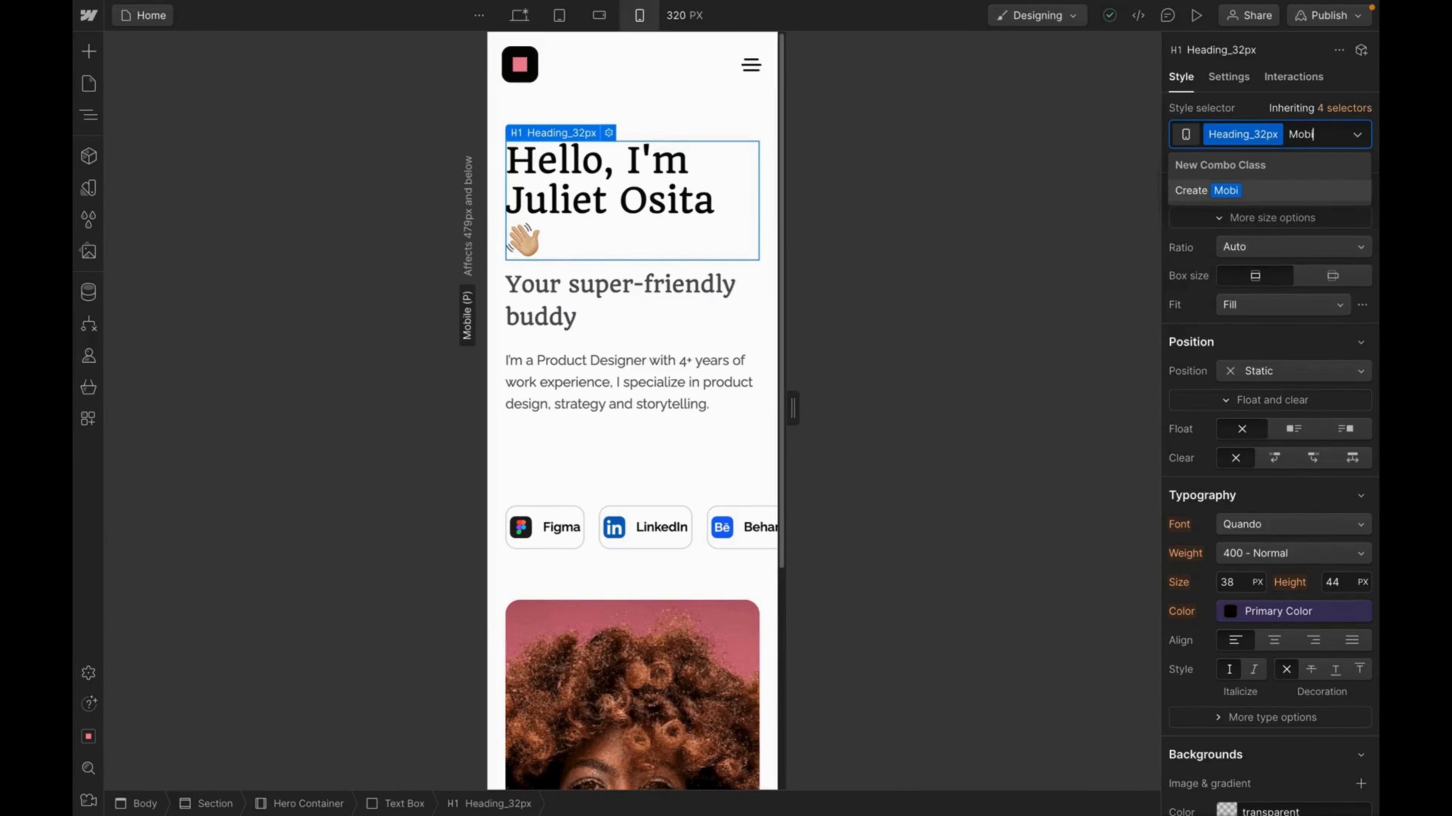
pyautogui.write('le View')
pyautogui.press('Return')
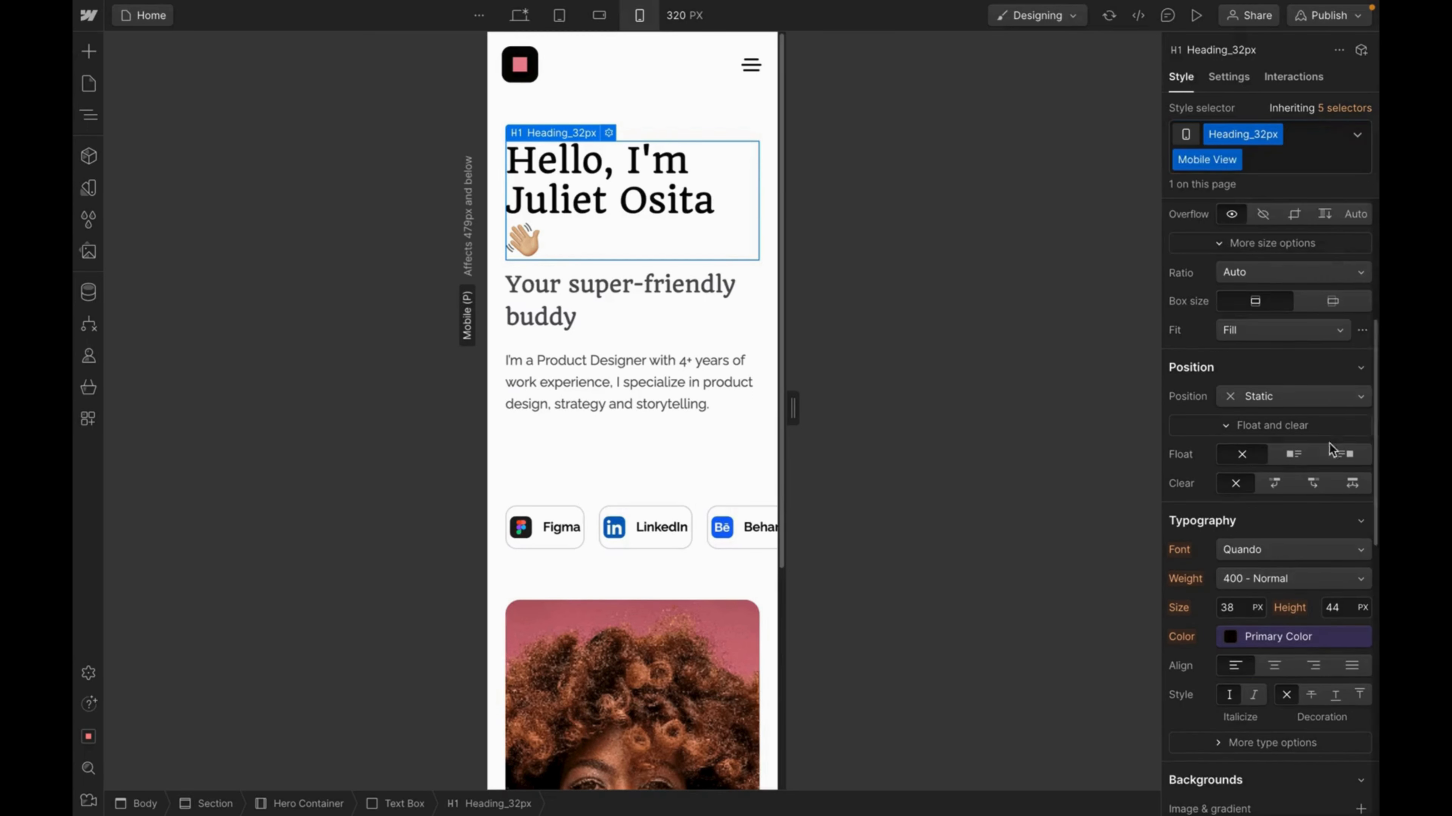
pyautogui.click(1236, 607)
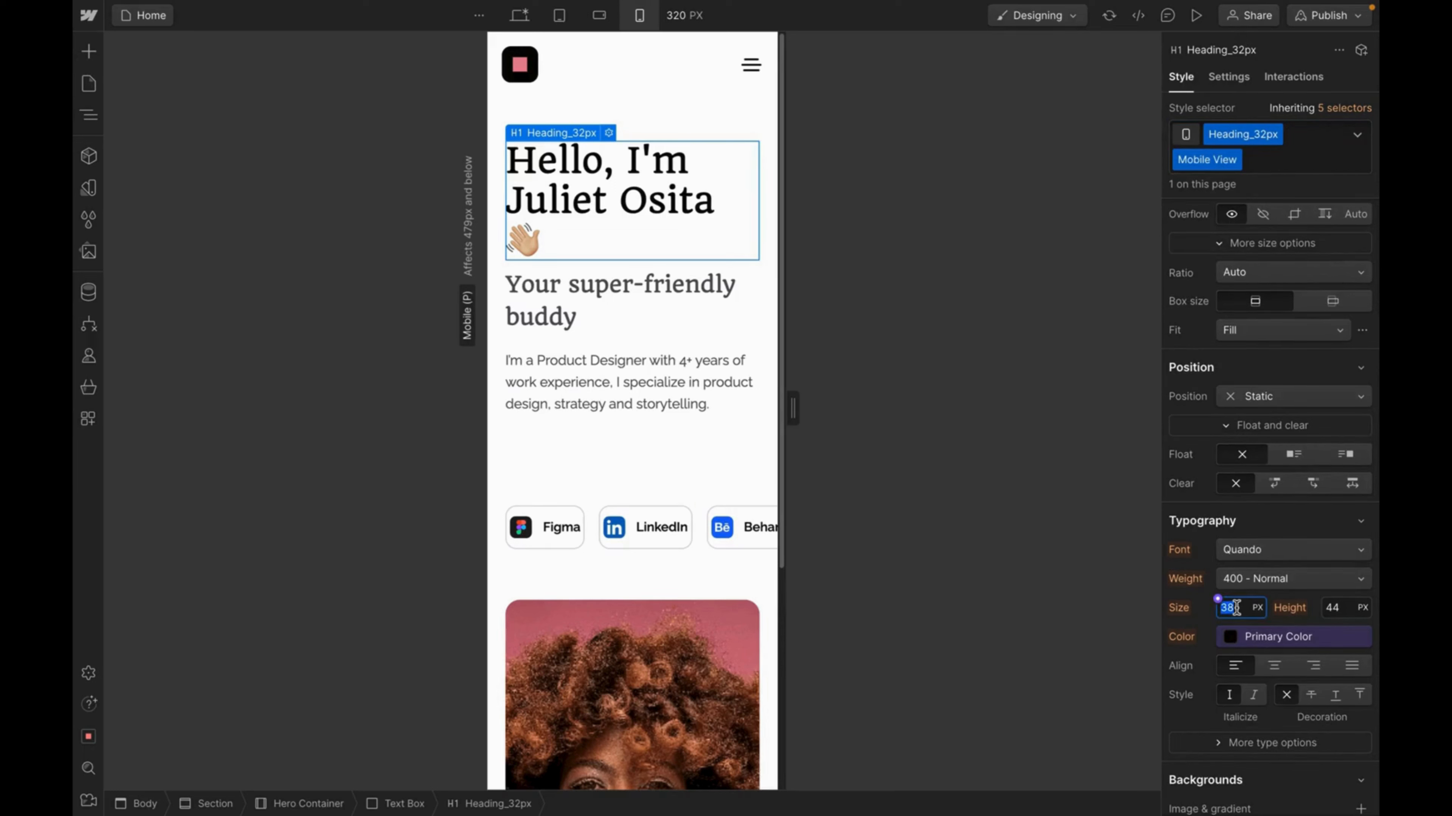
pyautogui.write('32')
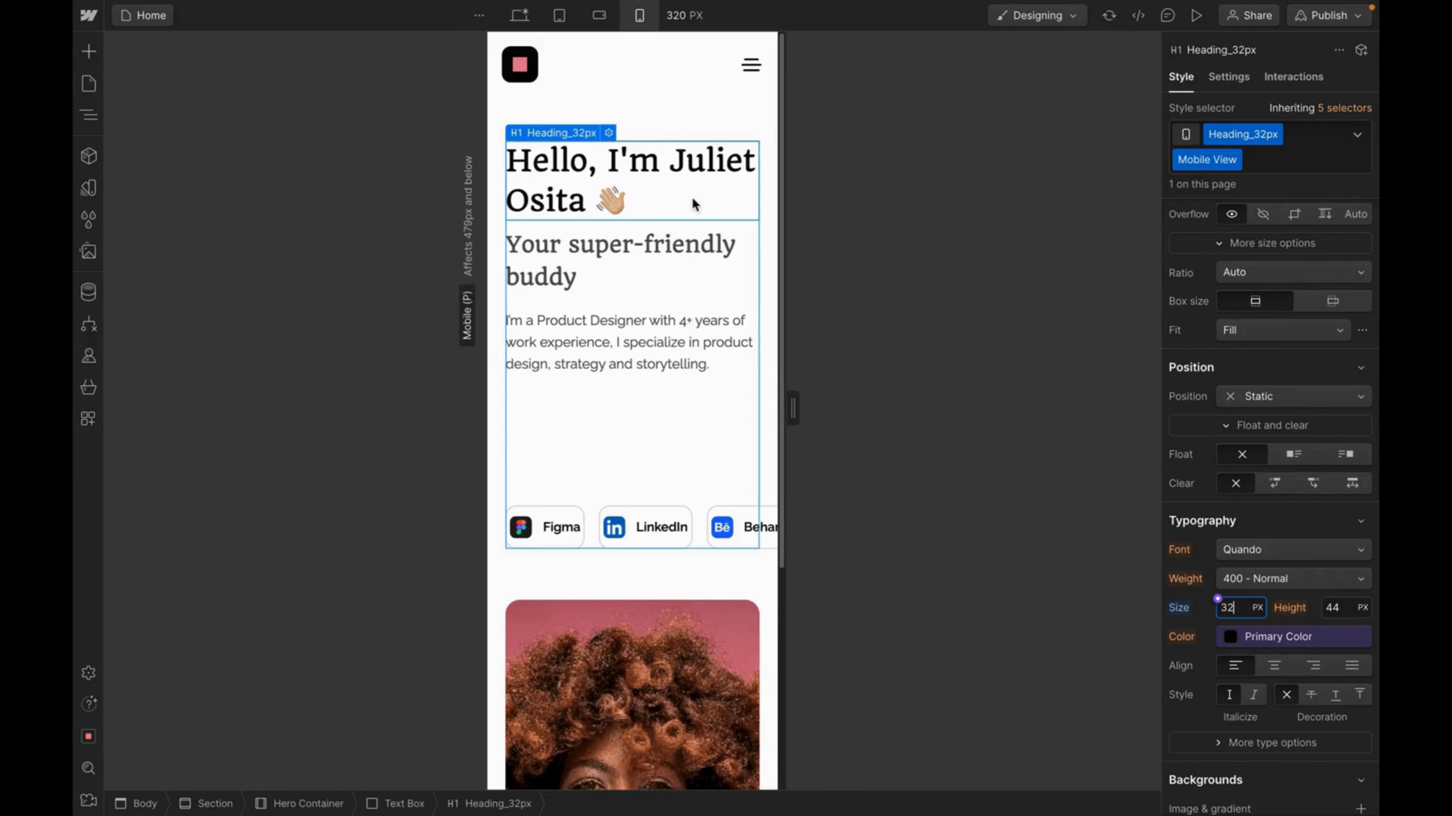
# Give the subtitle the Mobile View combo class at 18 px so it fits one line.
pyautogui.click(635, 245)
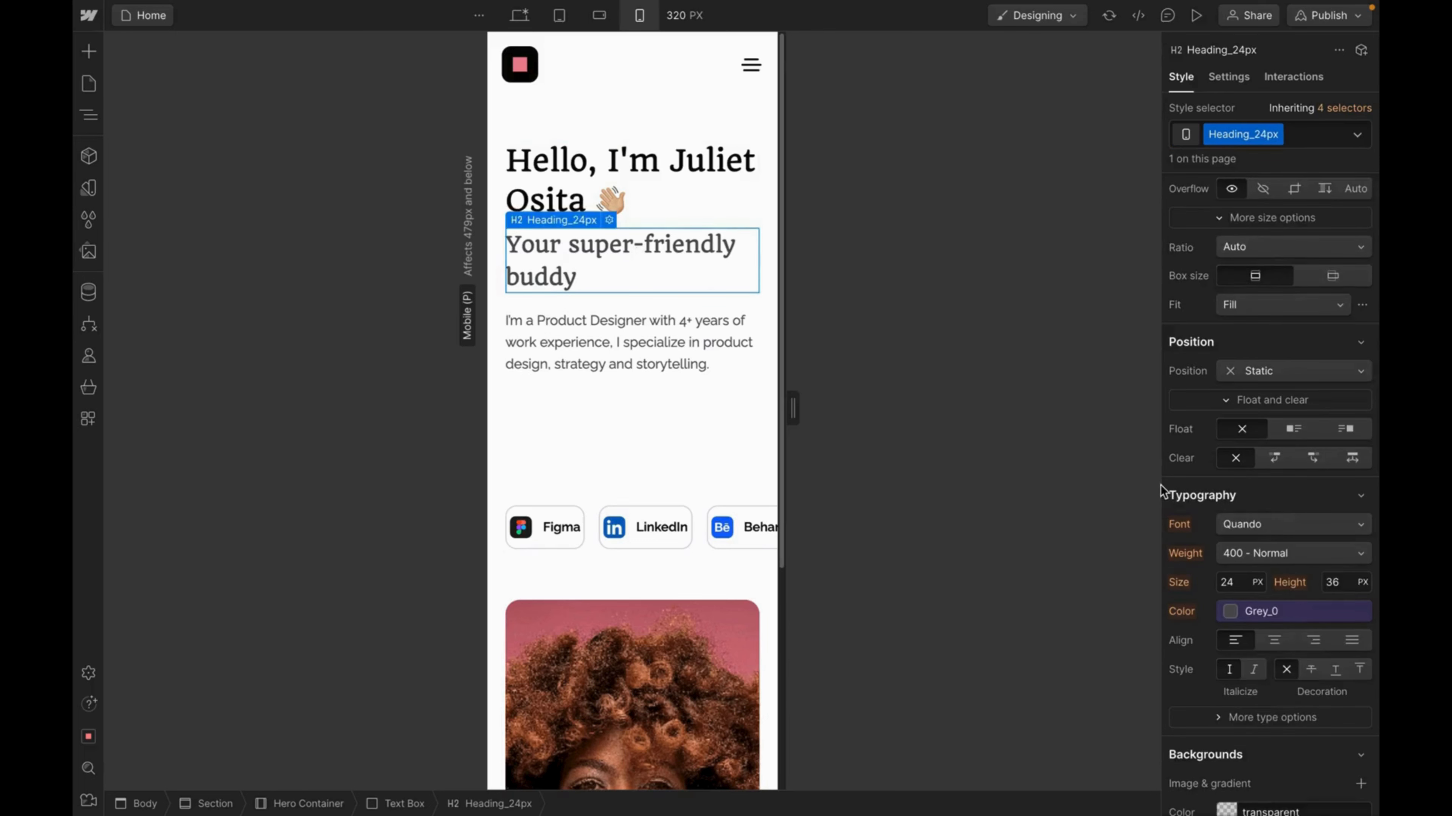
pyautogui.click(1297, 133)
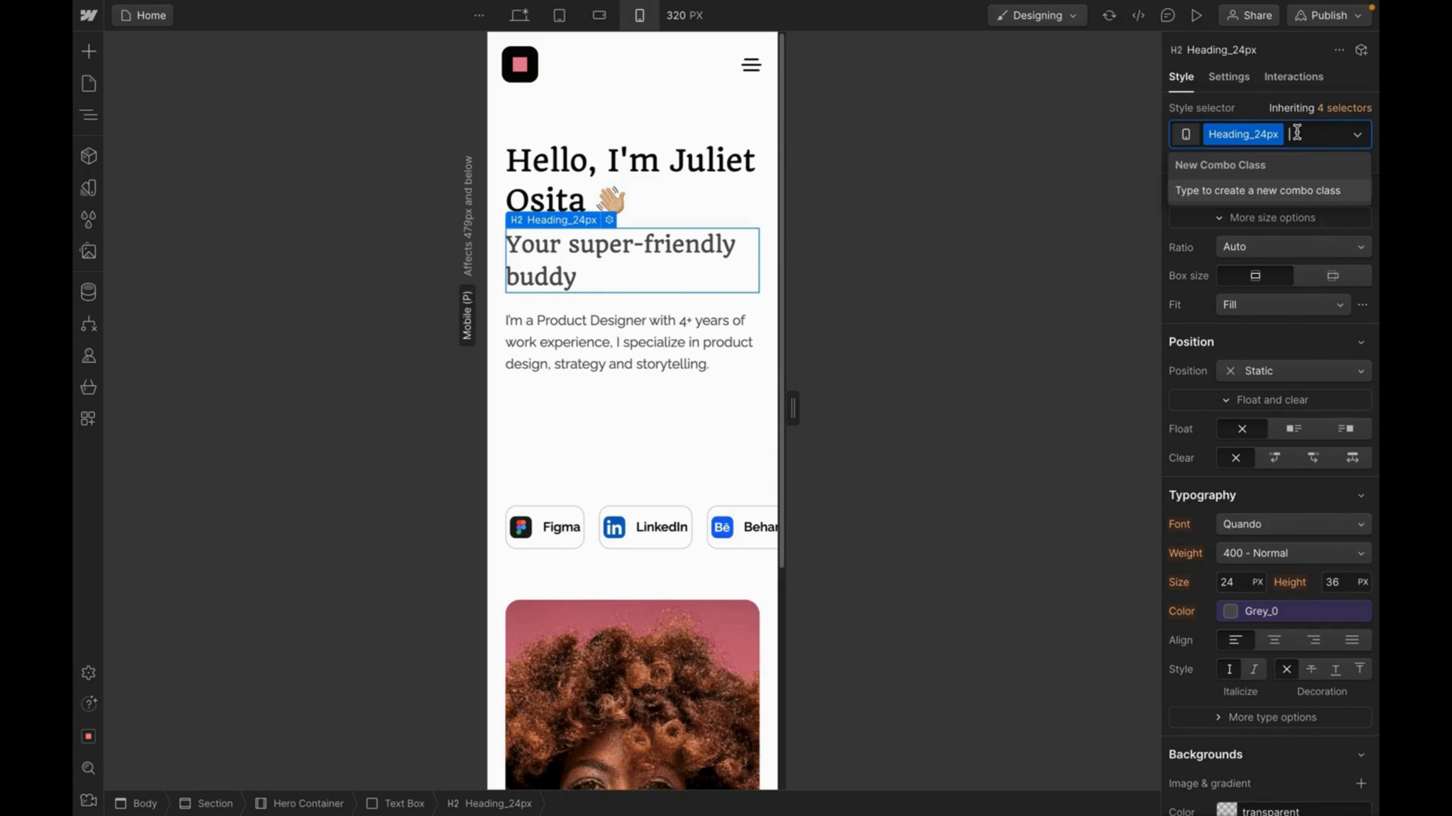
pyautogui.write('Mobile')
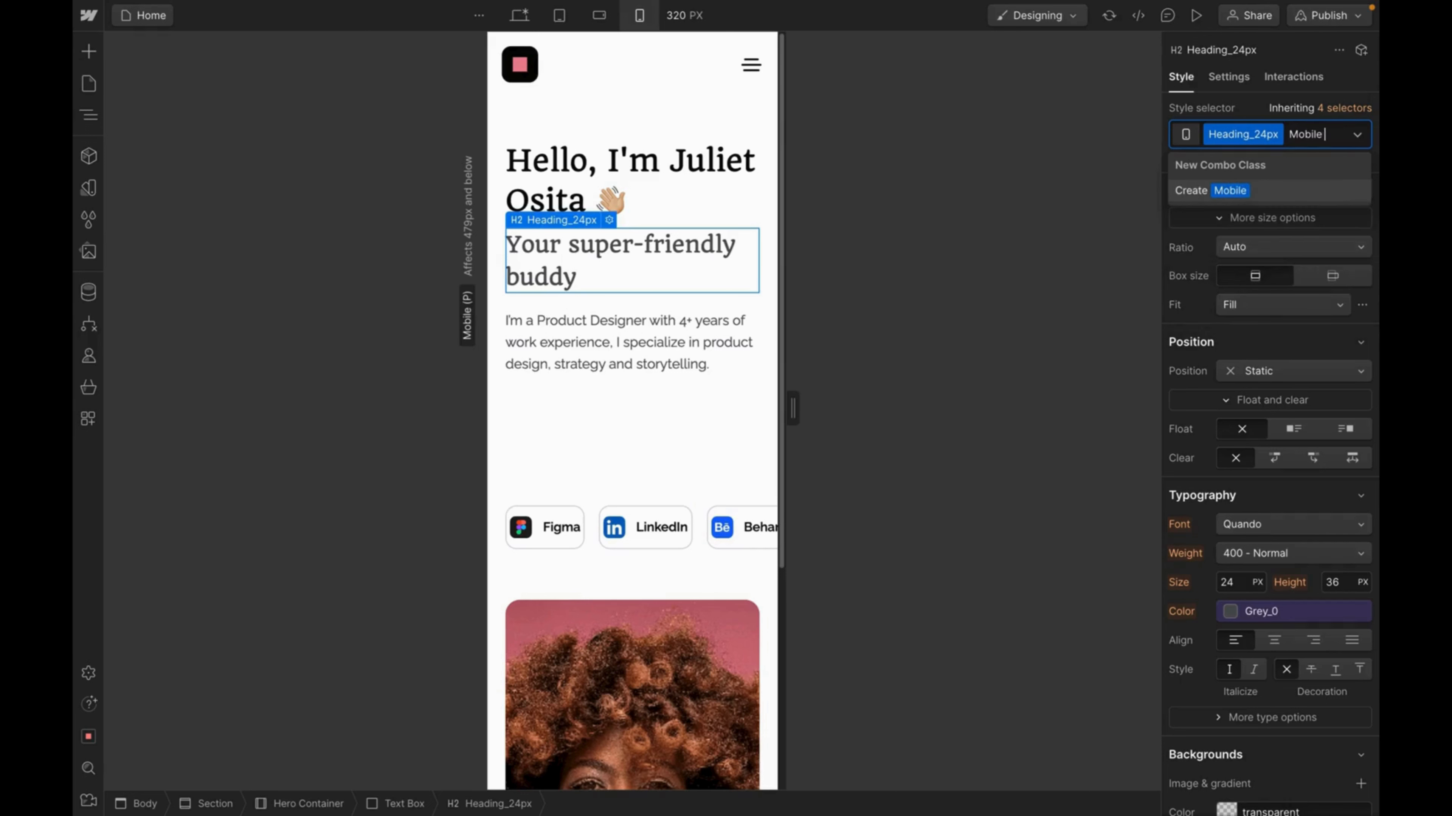
pyautogui.write(' View')
pyautogui.press('Return')
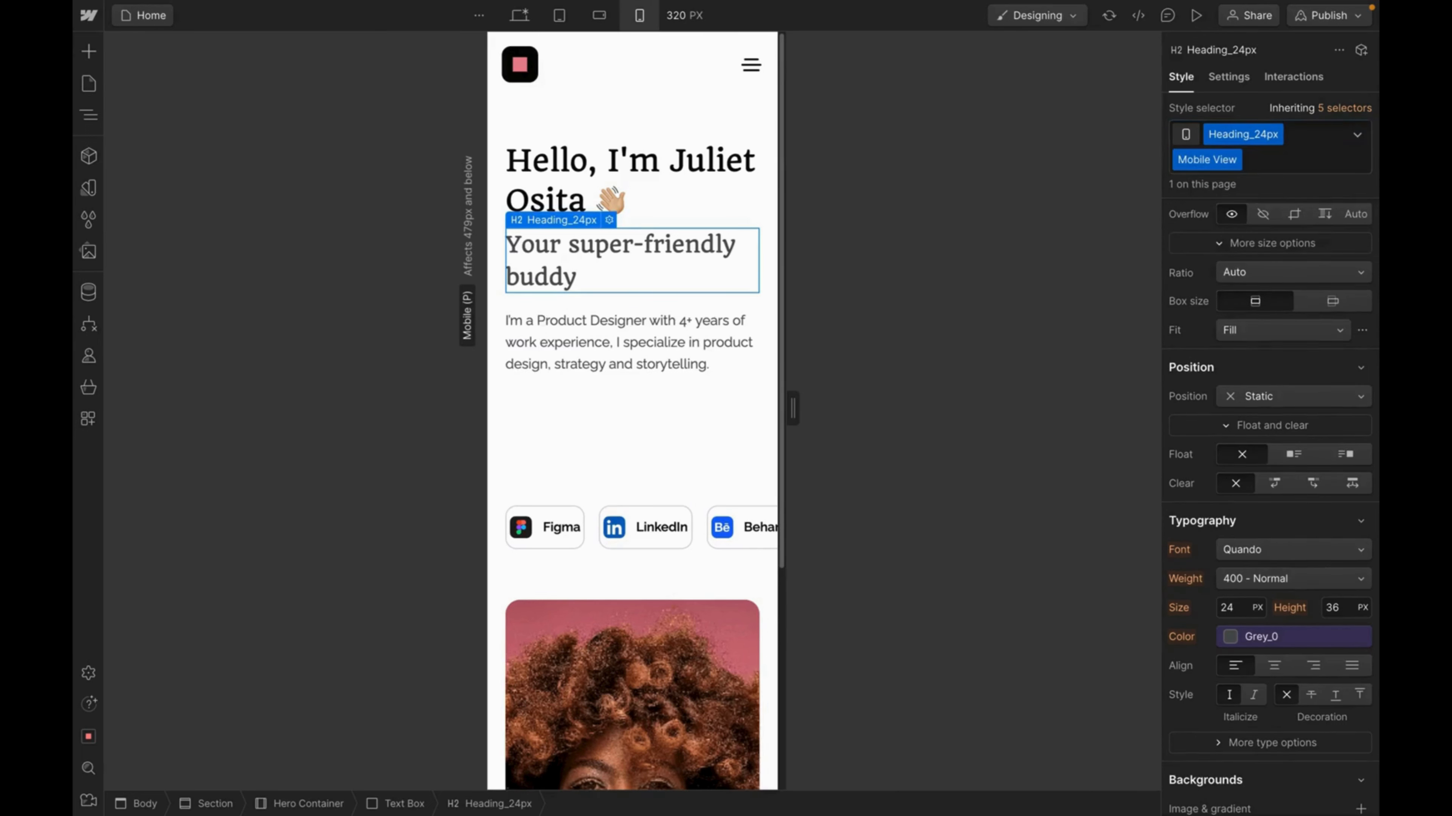
pyautogui.click(1229, 609)
pyautogui.write('20')
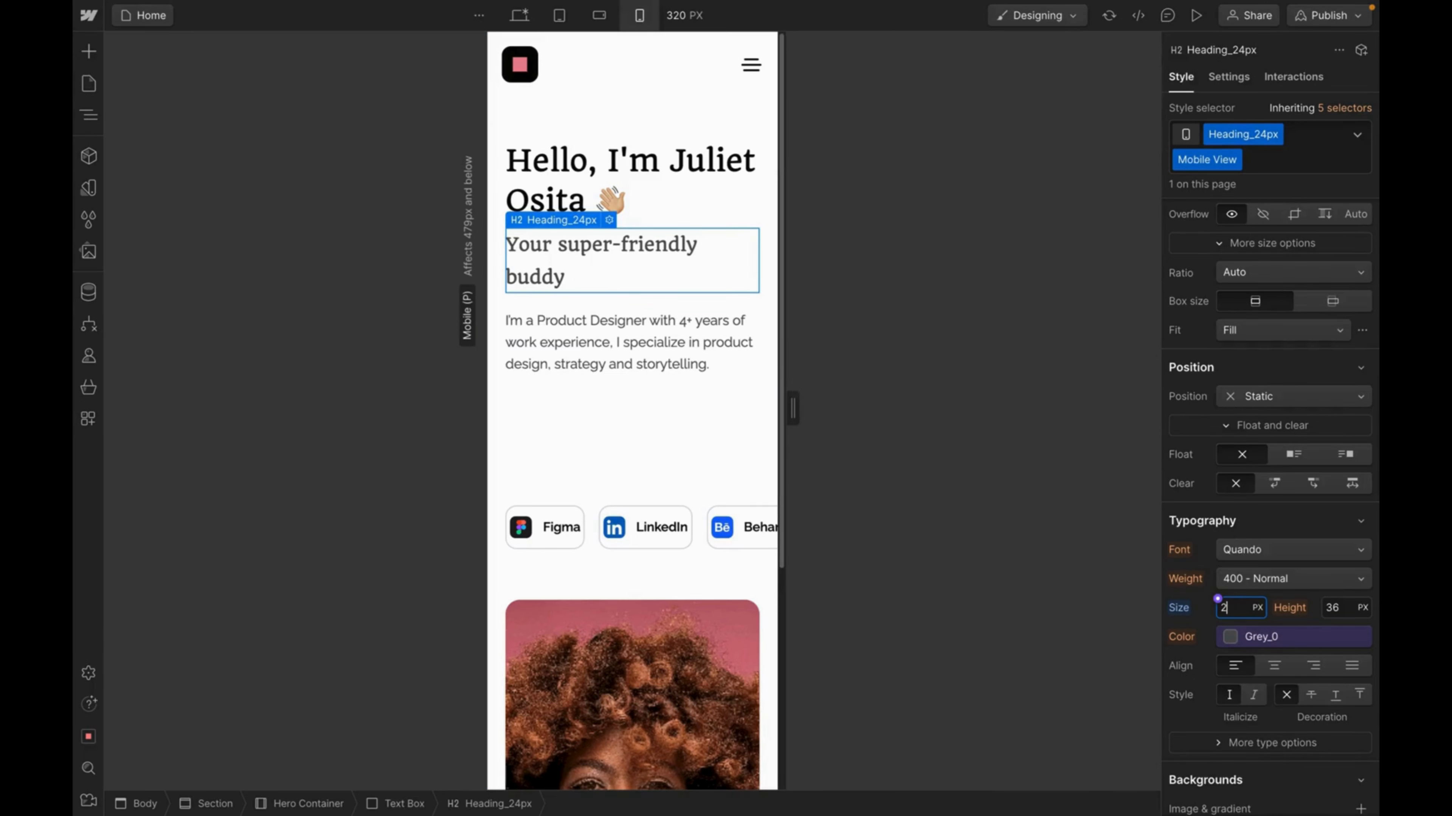
pyautogui.write('18')
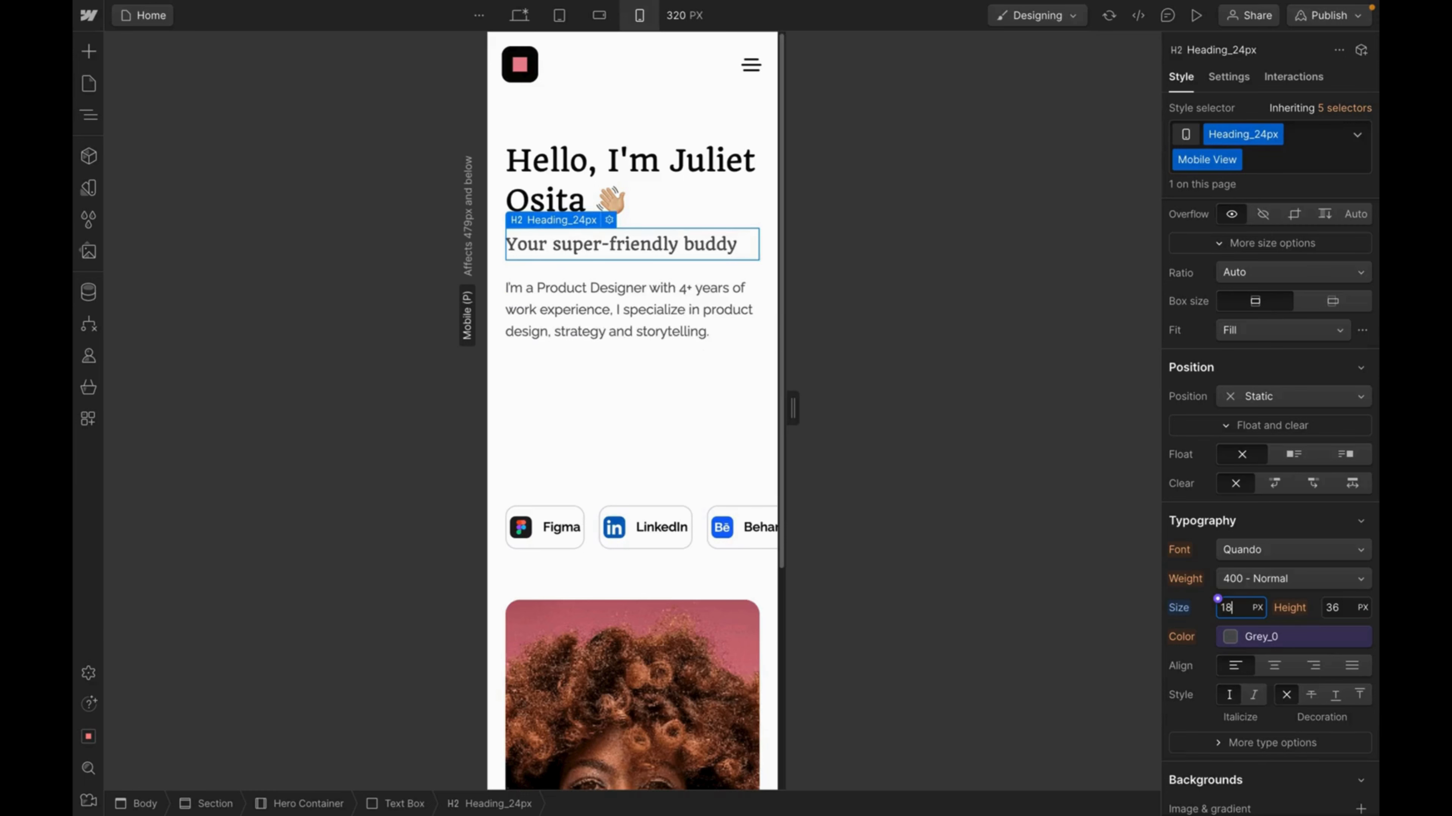
# Try 400 px, then 300 px, as the hero text box height.
pyautogui.click(599, 451)
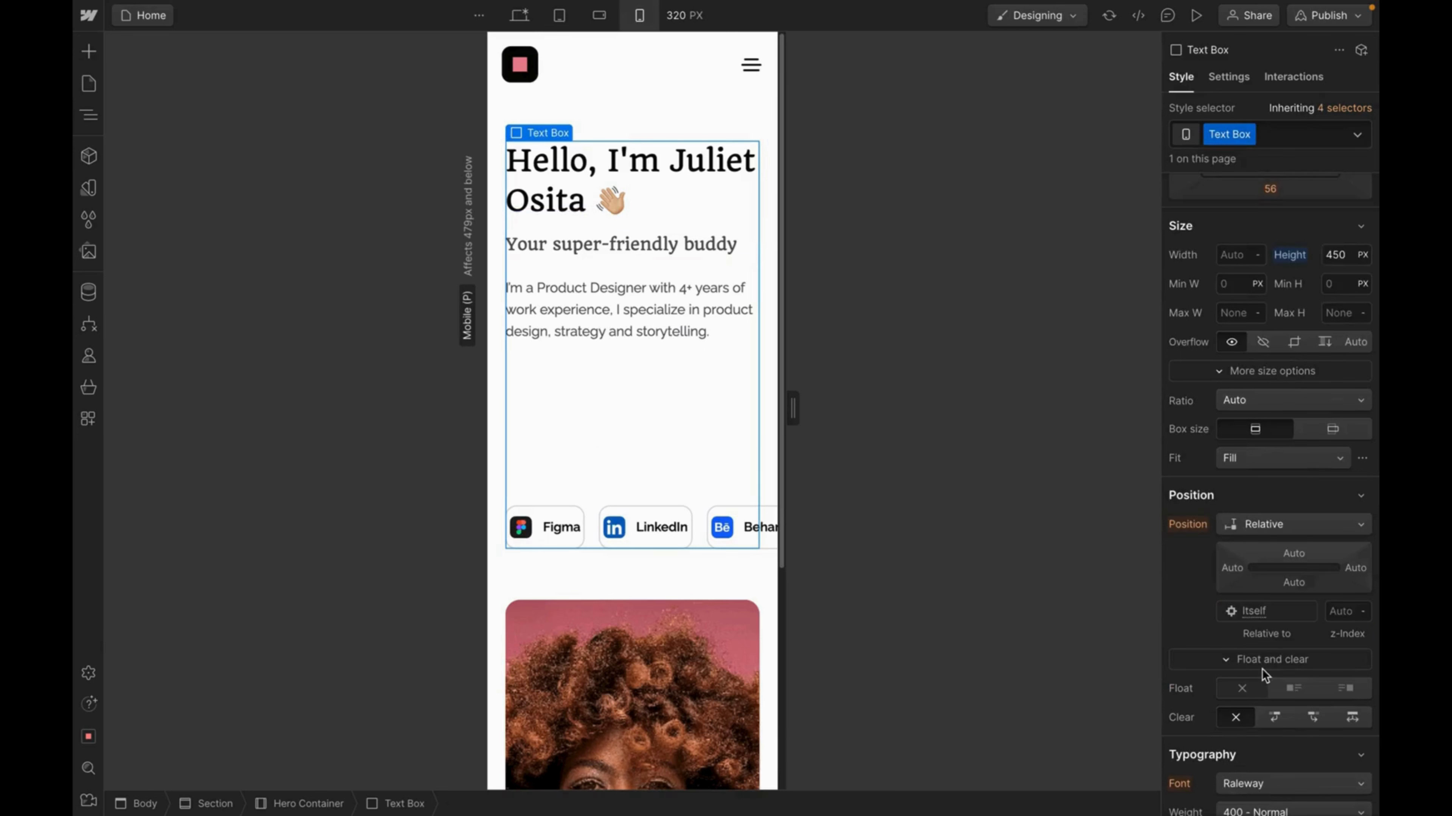
pyautogui.click(1337, 260)
pyautogui.write('400')
pyautogui.press('Return')
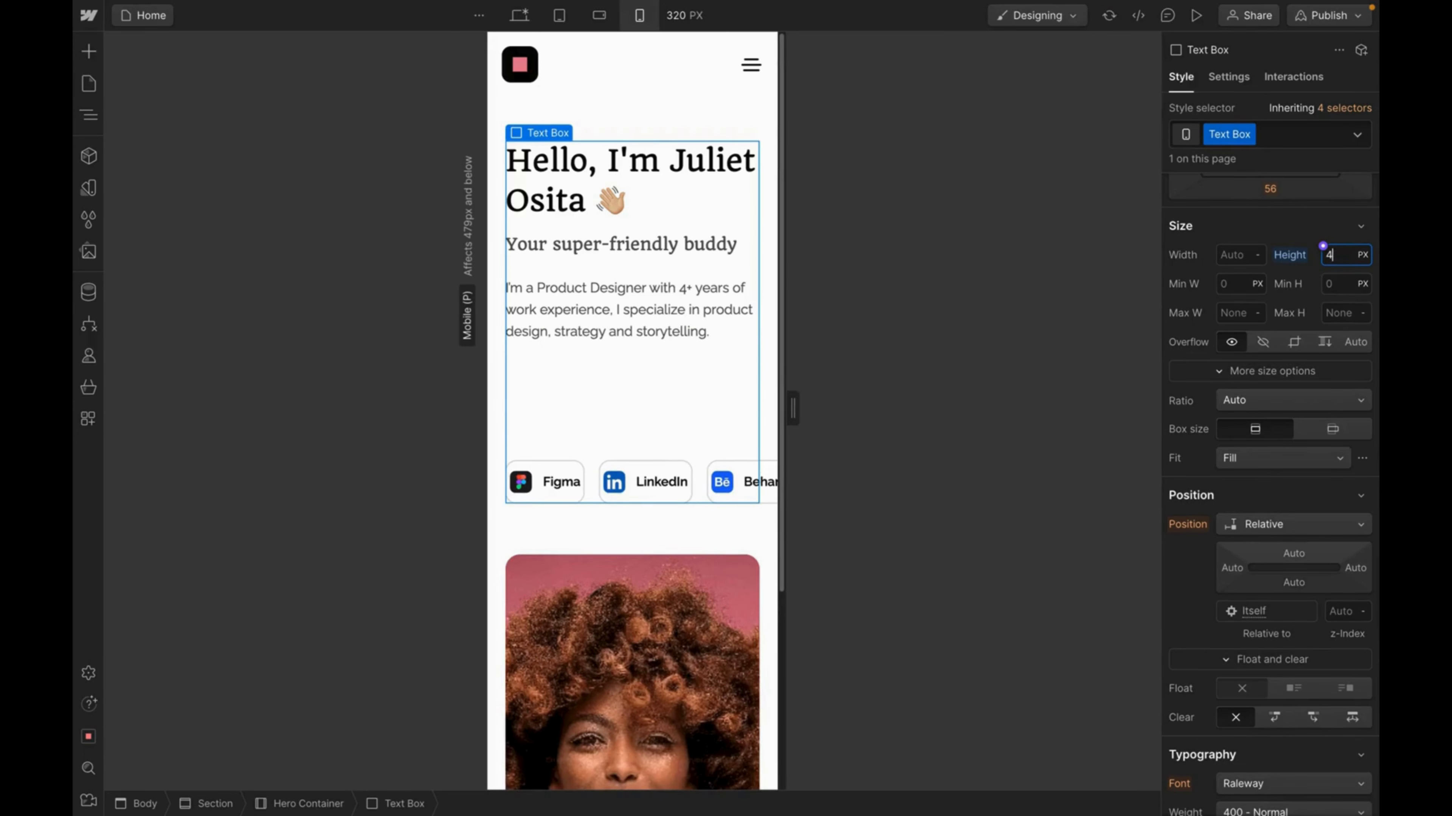
pyautogui.write('300')
pyautogui.press('Return')
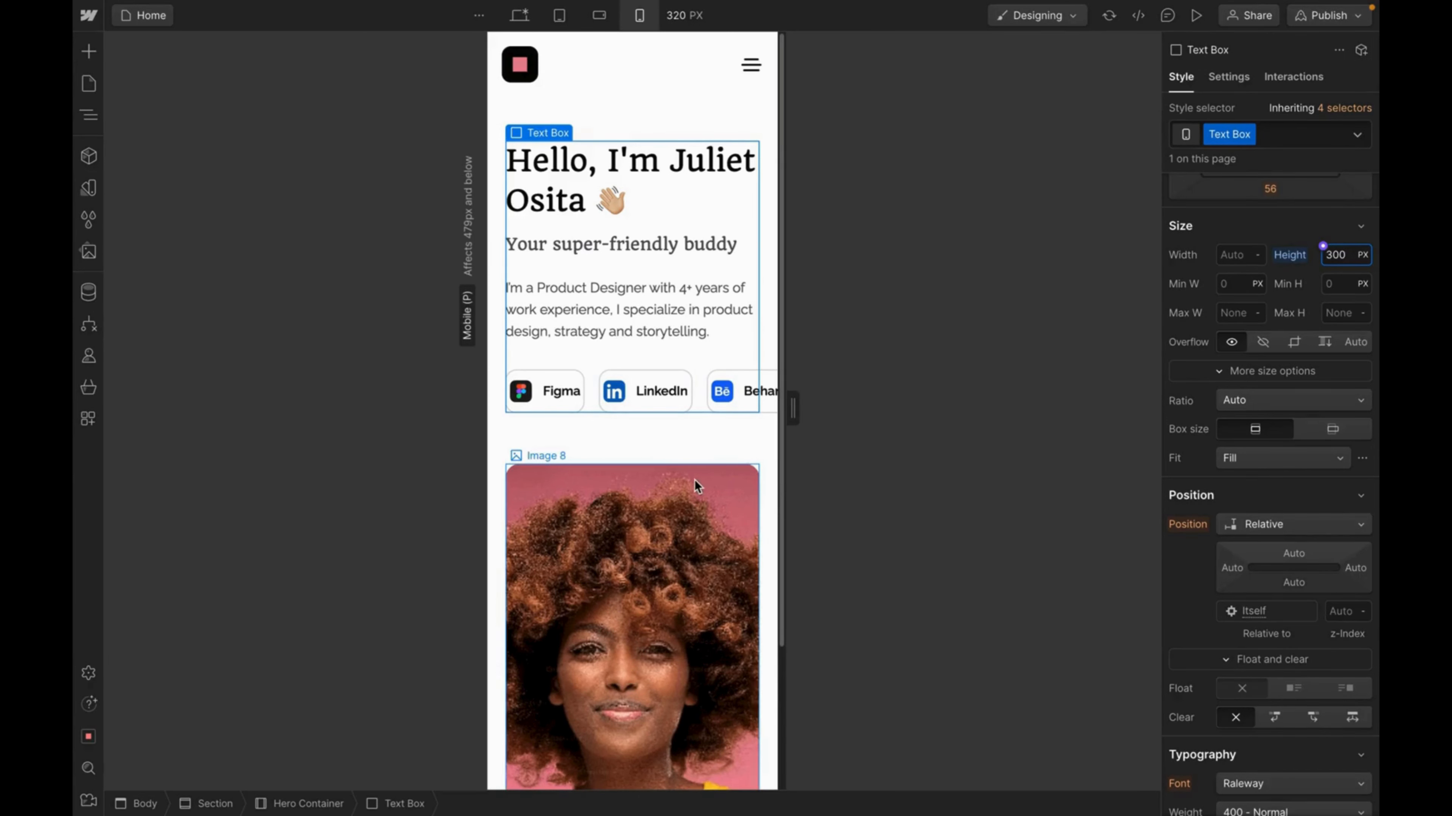
# Set the social button group's flex layout to wrap onto two rows.
pyautogui.click(661, 487)
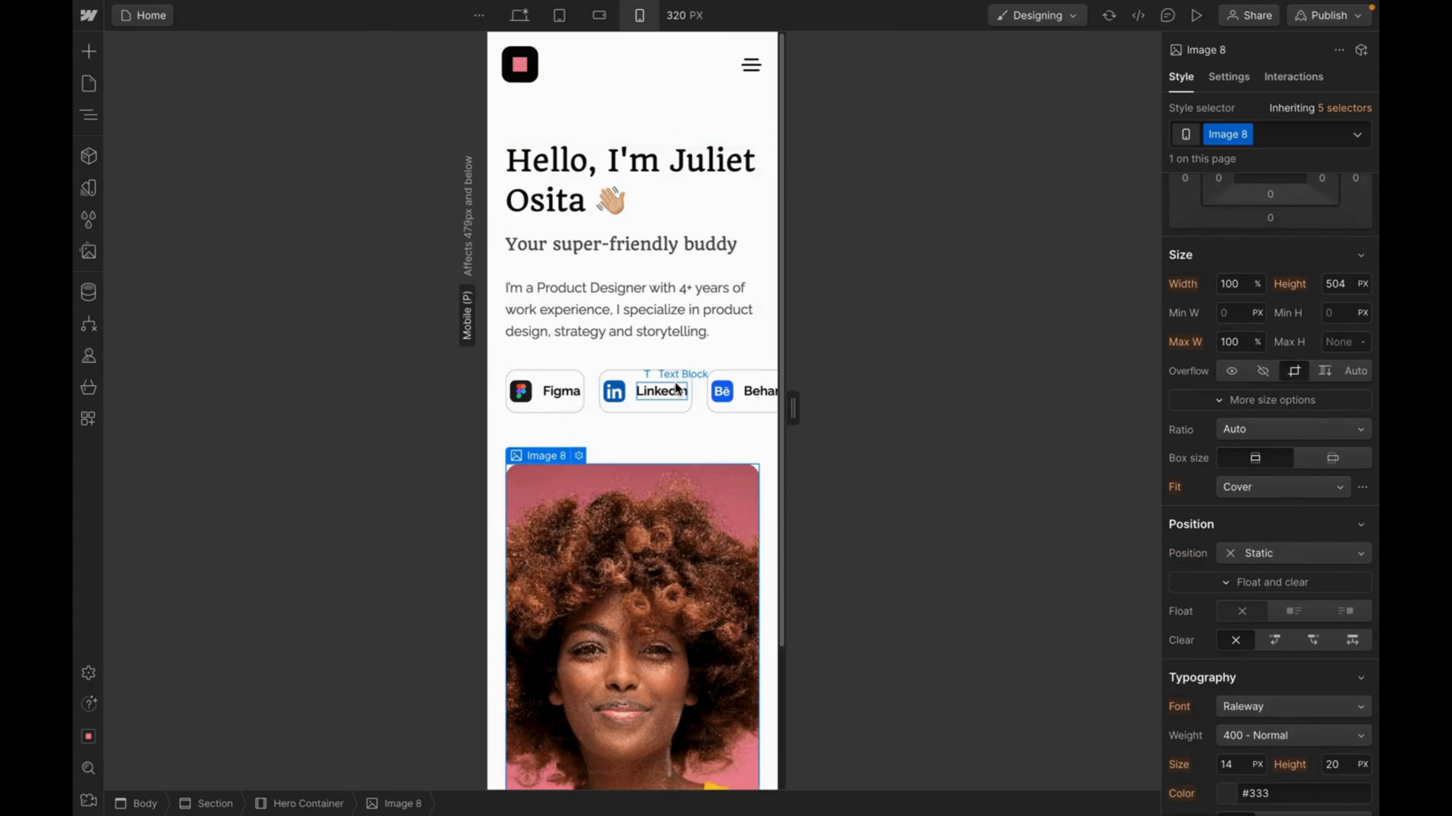
pyautogui.click(702, 371)
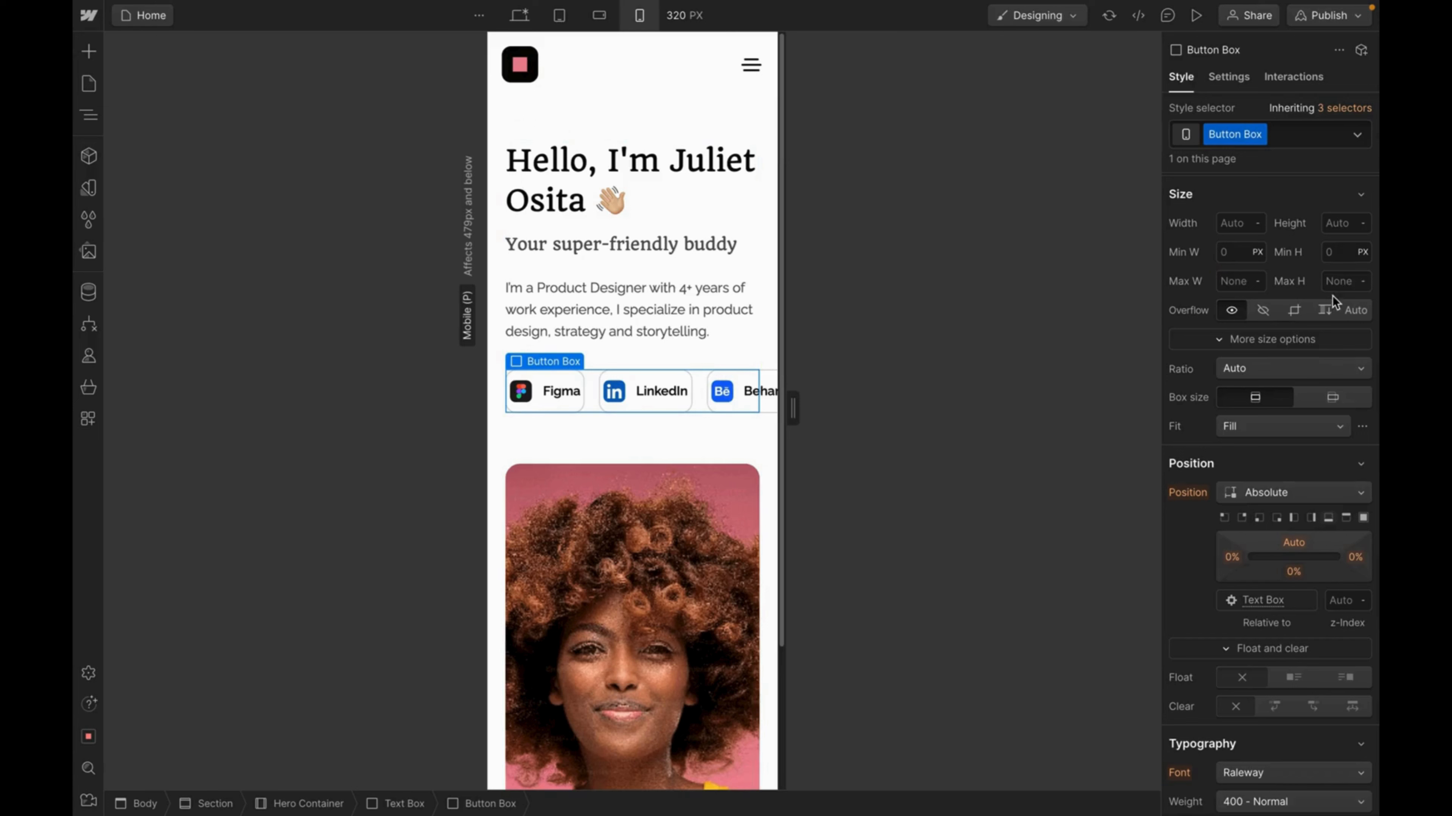
pyautogui.scroll(5, 1328, 298)
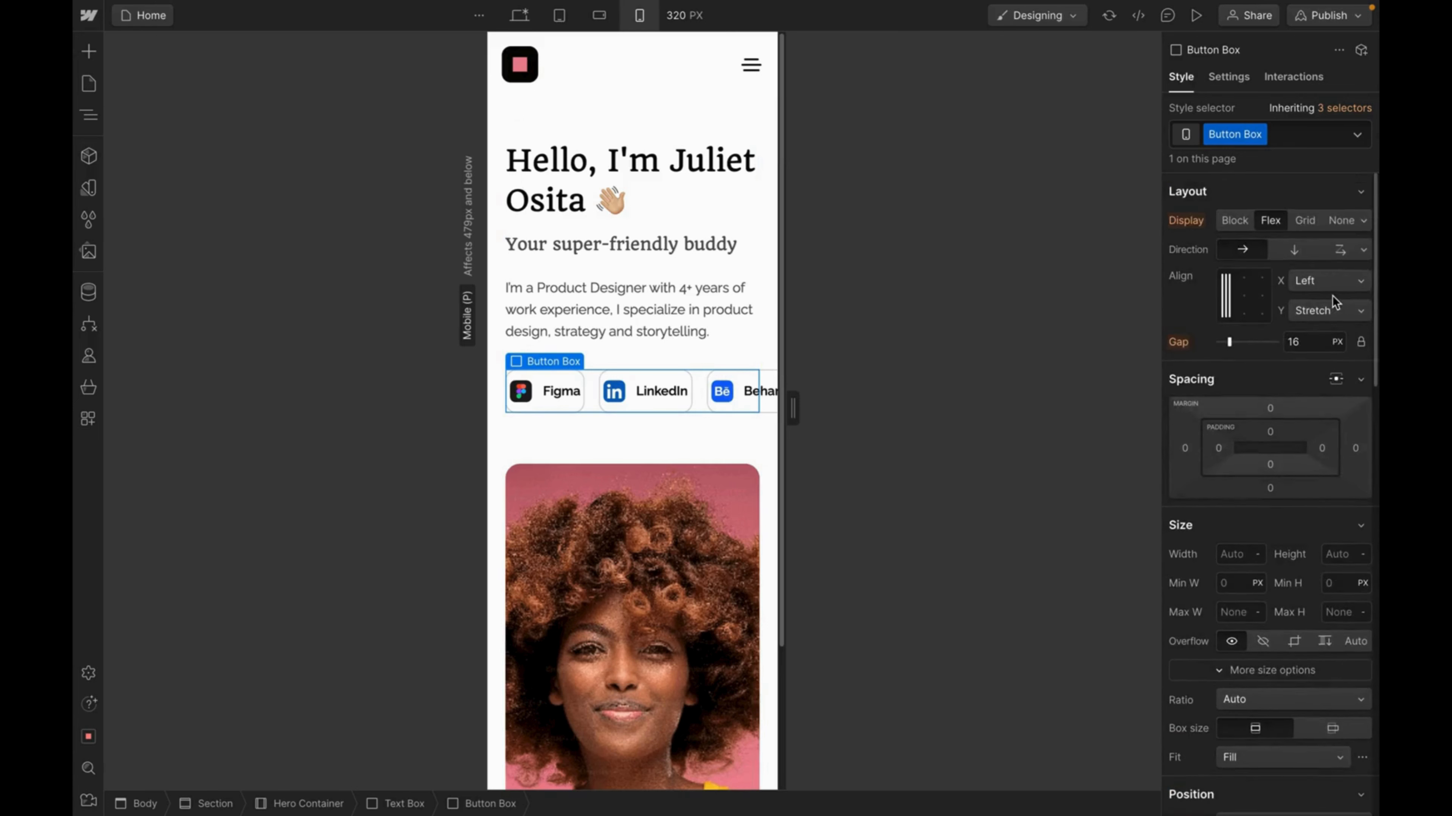
pyautogui.click(1341, 253)
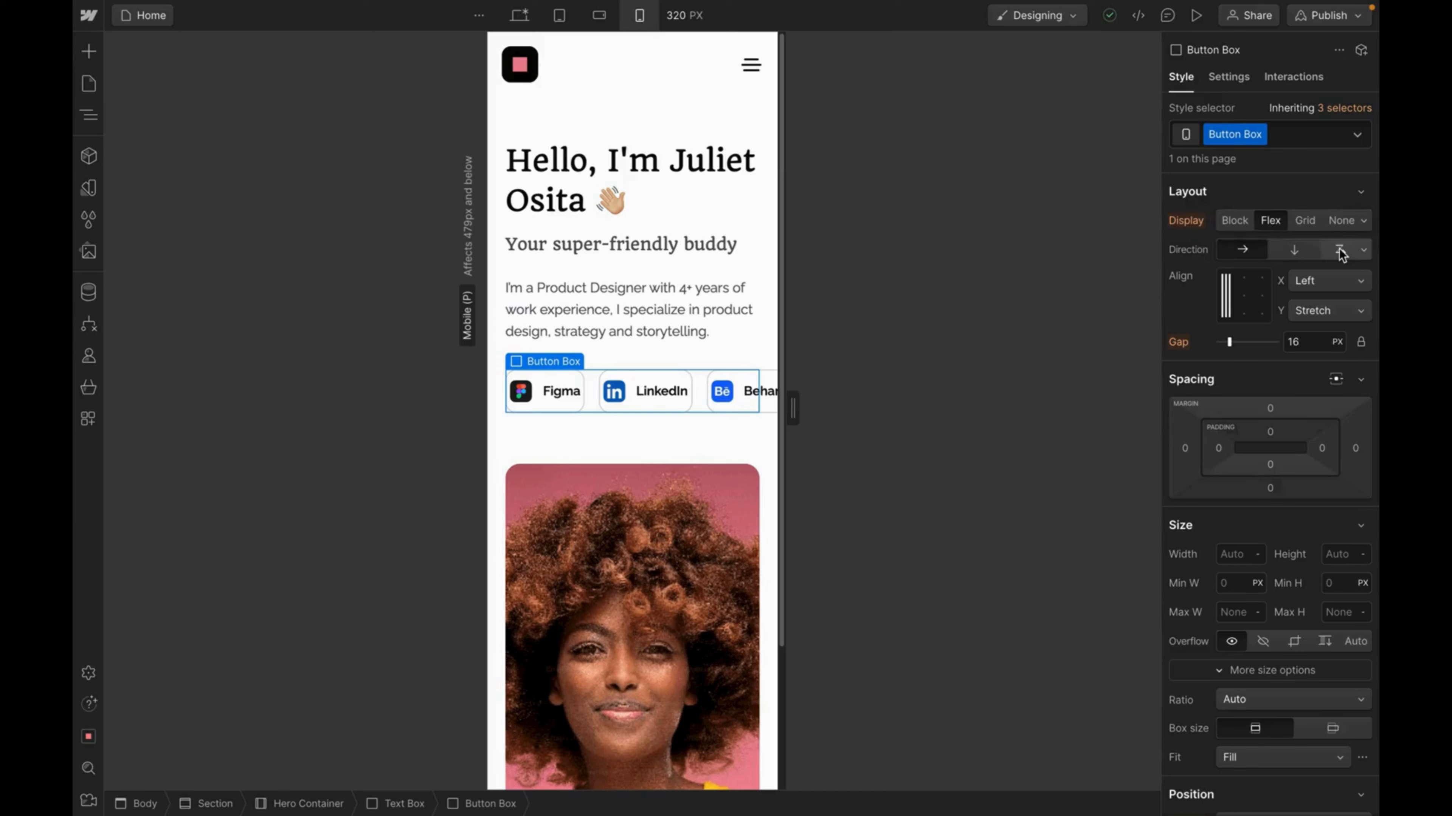
# Set the hero text block height to 350 px, then settle on 370 px.
pyautogui.click(743, 225)
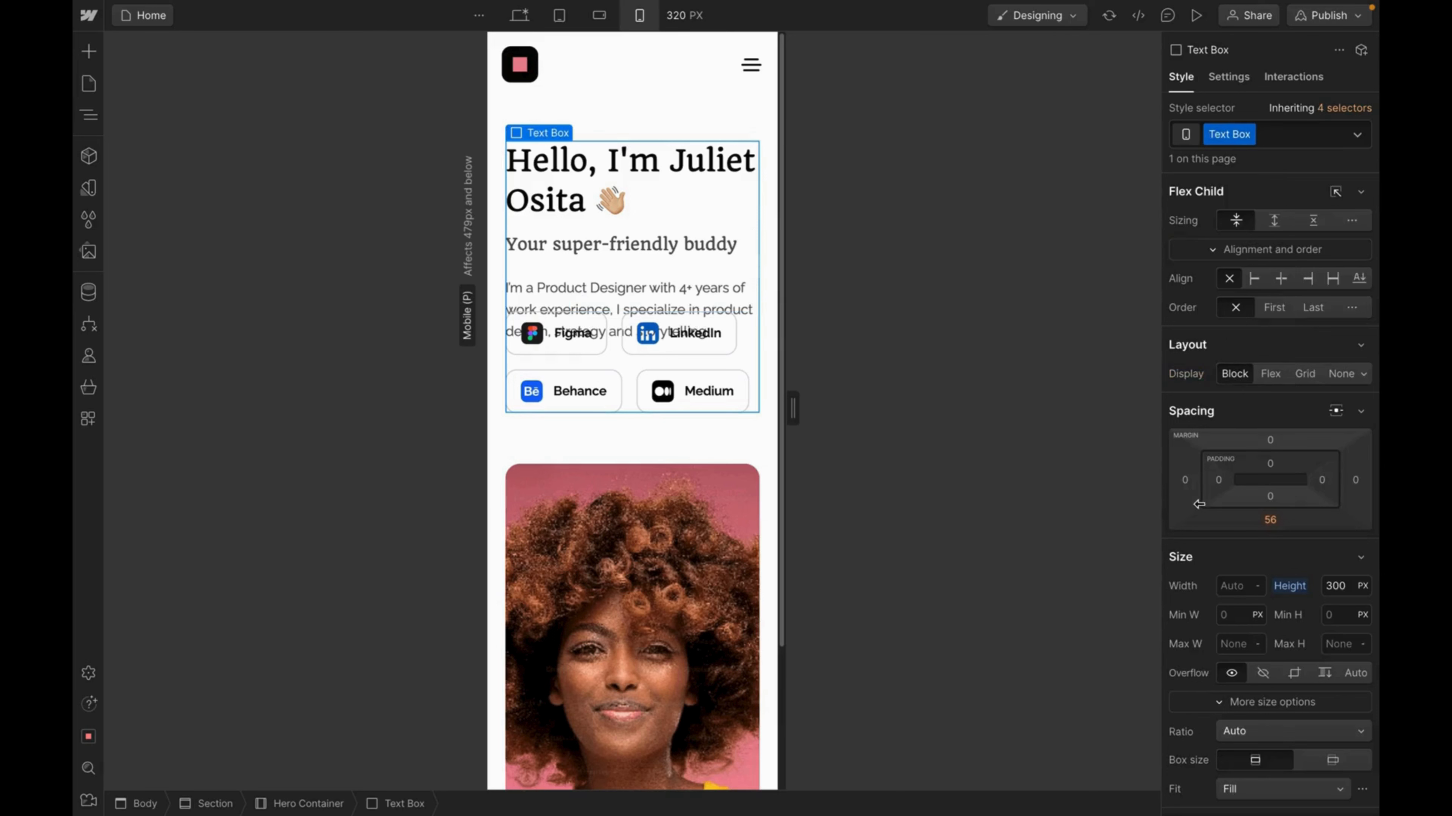
pyautogui.click(1337, 587)
pyautogui.write('350')
pyautogui.press('Return')
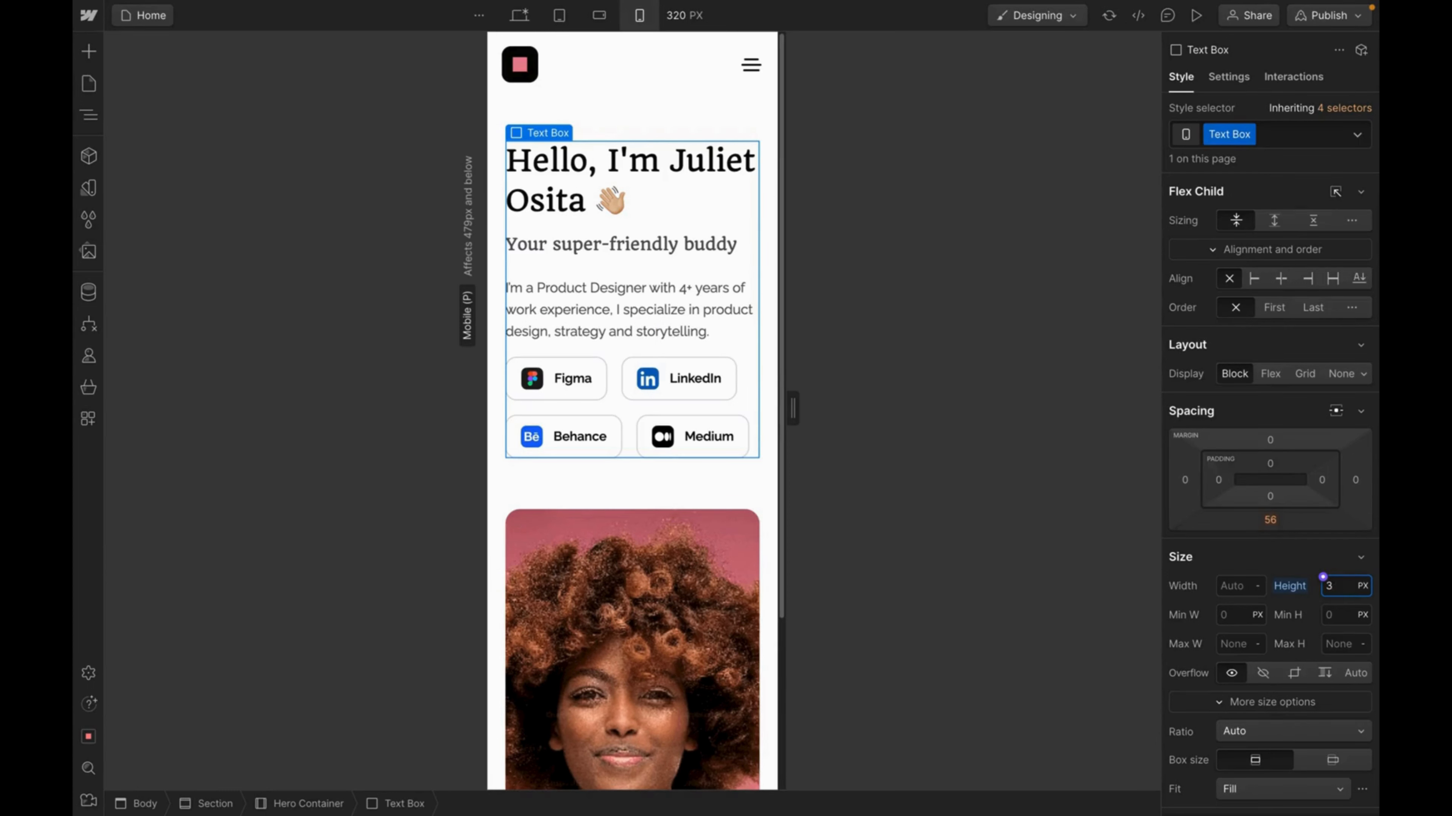
pyautogui.write('370')
pyautogui.press('Return')
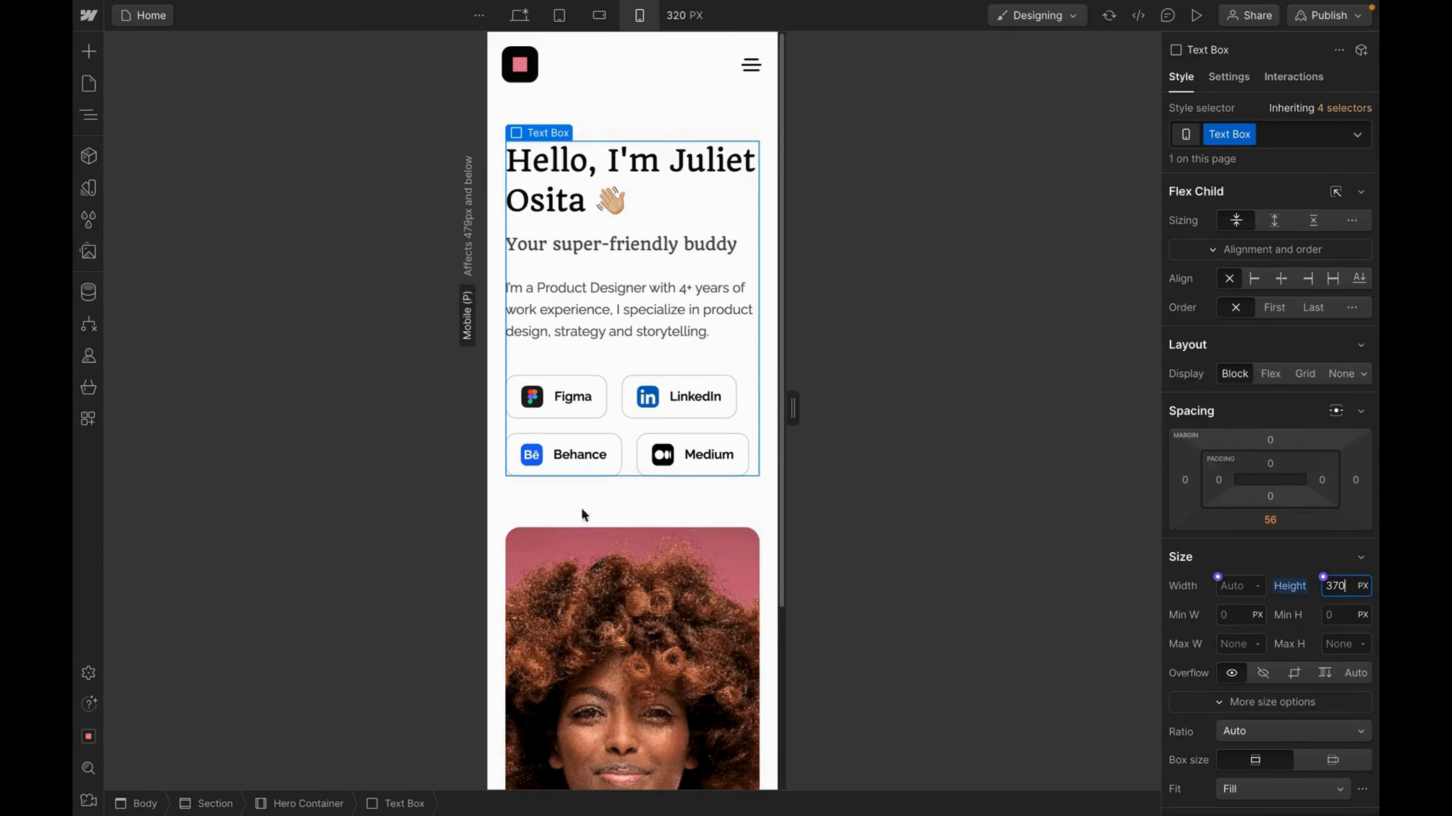
# Set the Social Button sizing to Grow so the buttons fill each row.
pyautogui.click(747, 402)
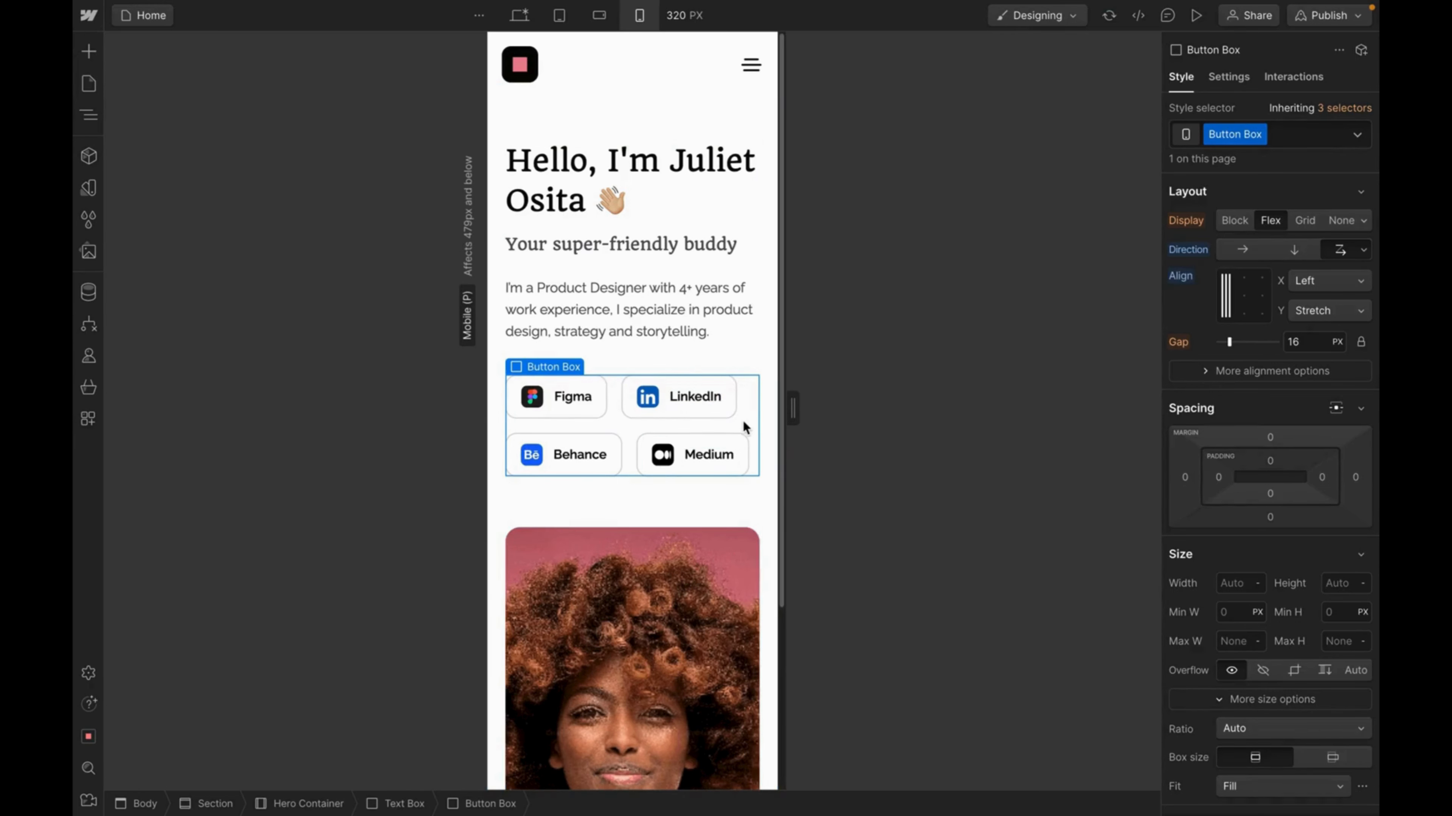
pyautogui.click(719, 415)
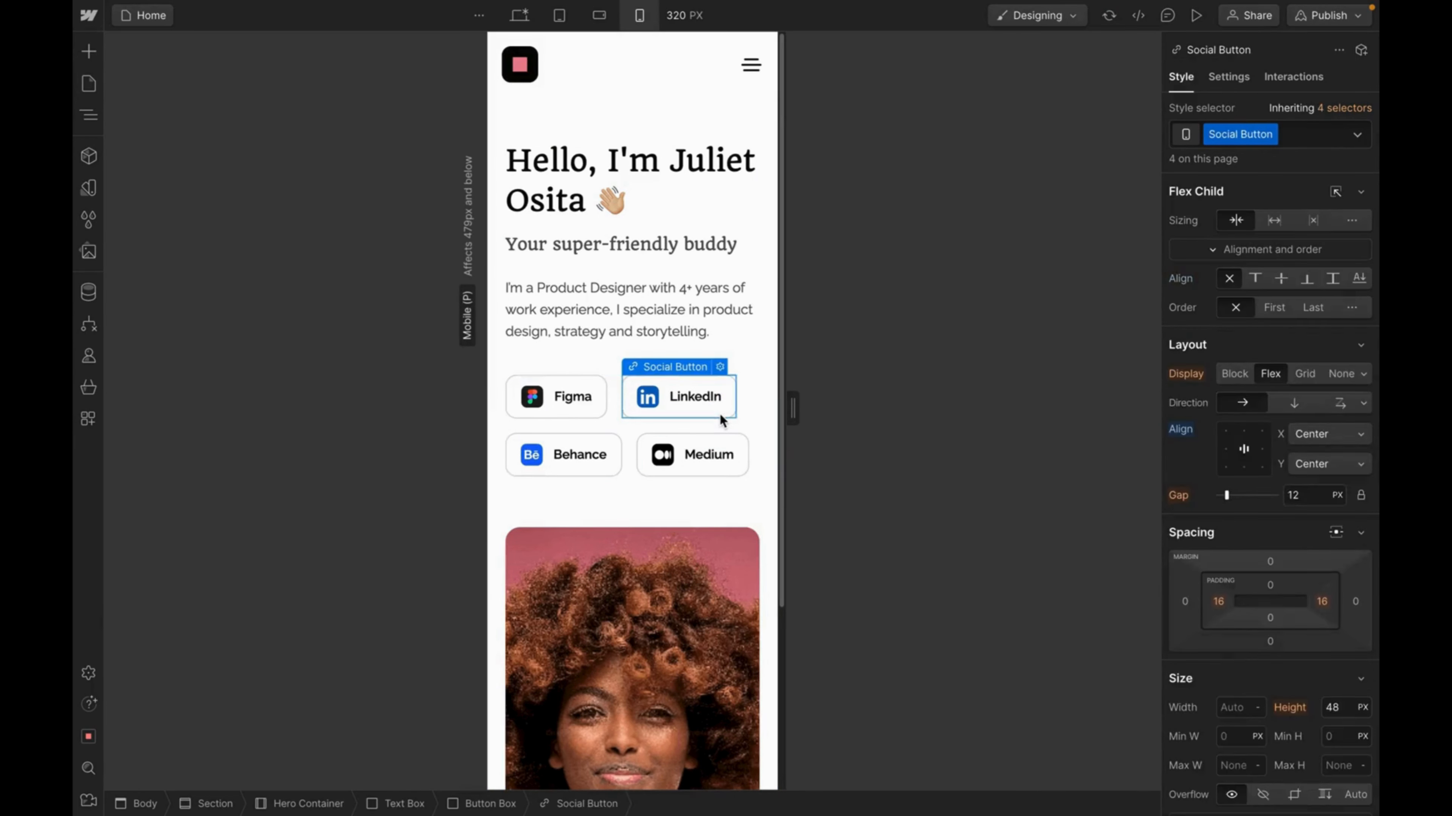
pyautogui.click(1267, 224)
pyautogui.click(703, 359)
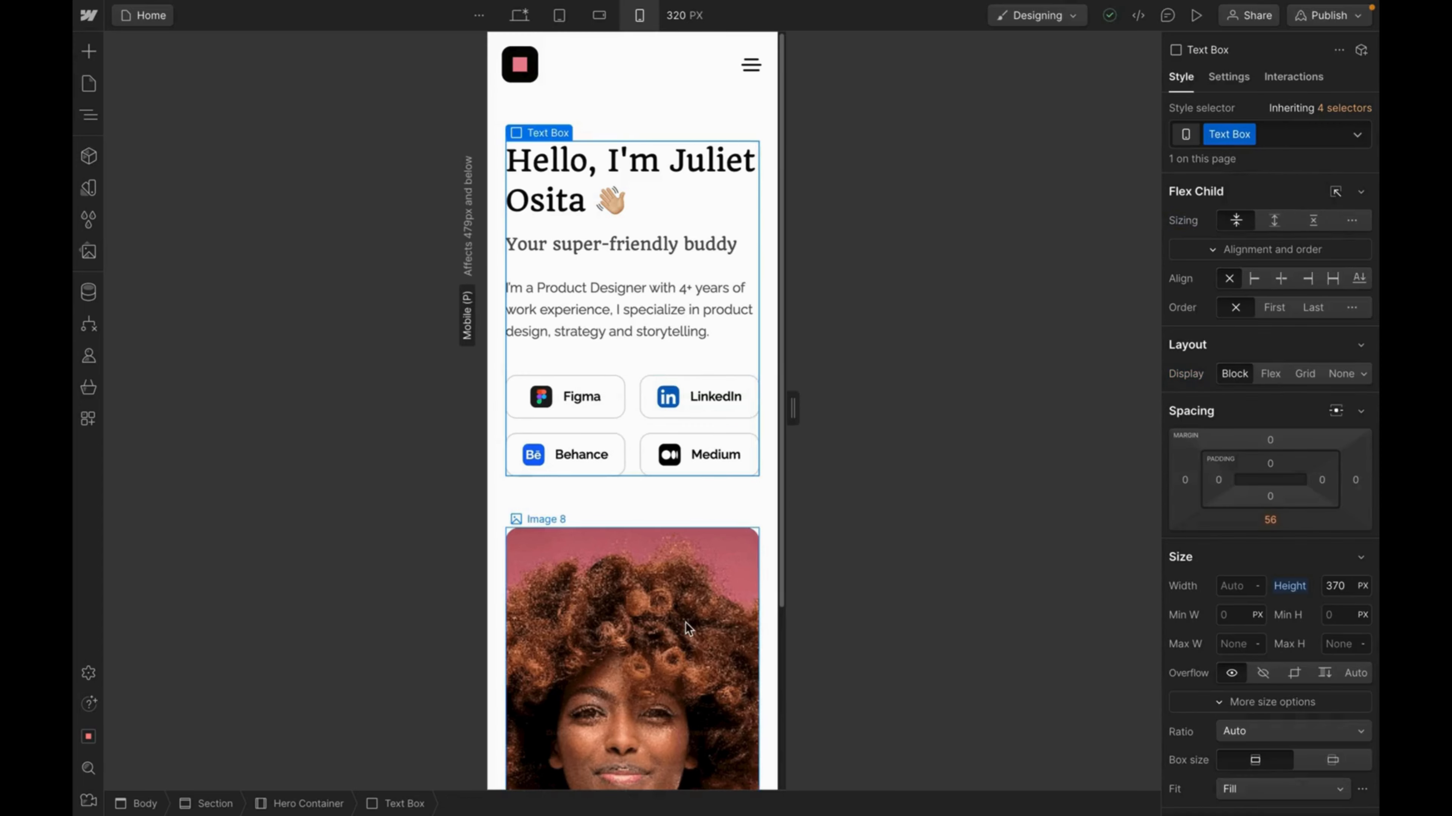
pyautogui.scroll(-1, 686, 622)
pyautogui.scroll(-3, 686, 622)
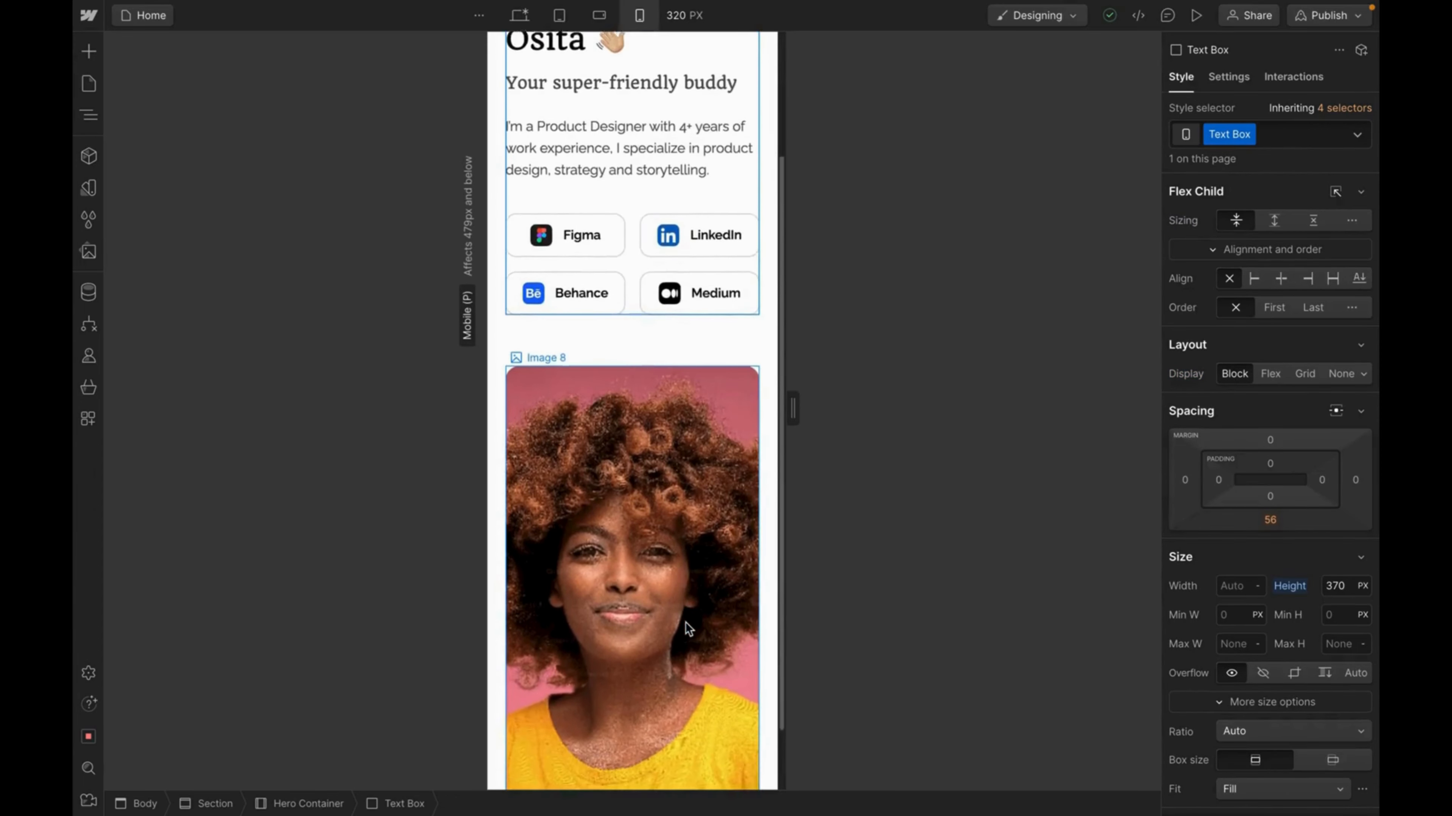
pyautogui.click(685, 622)
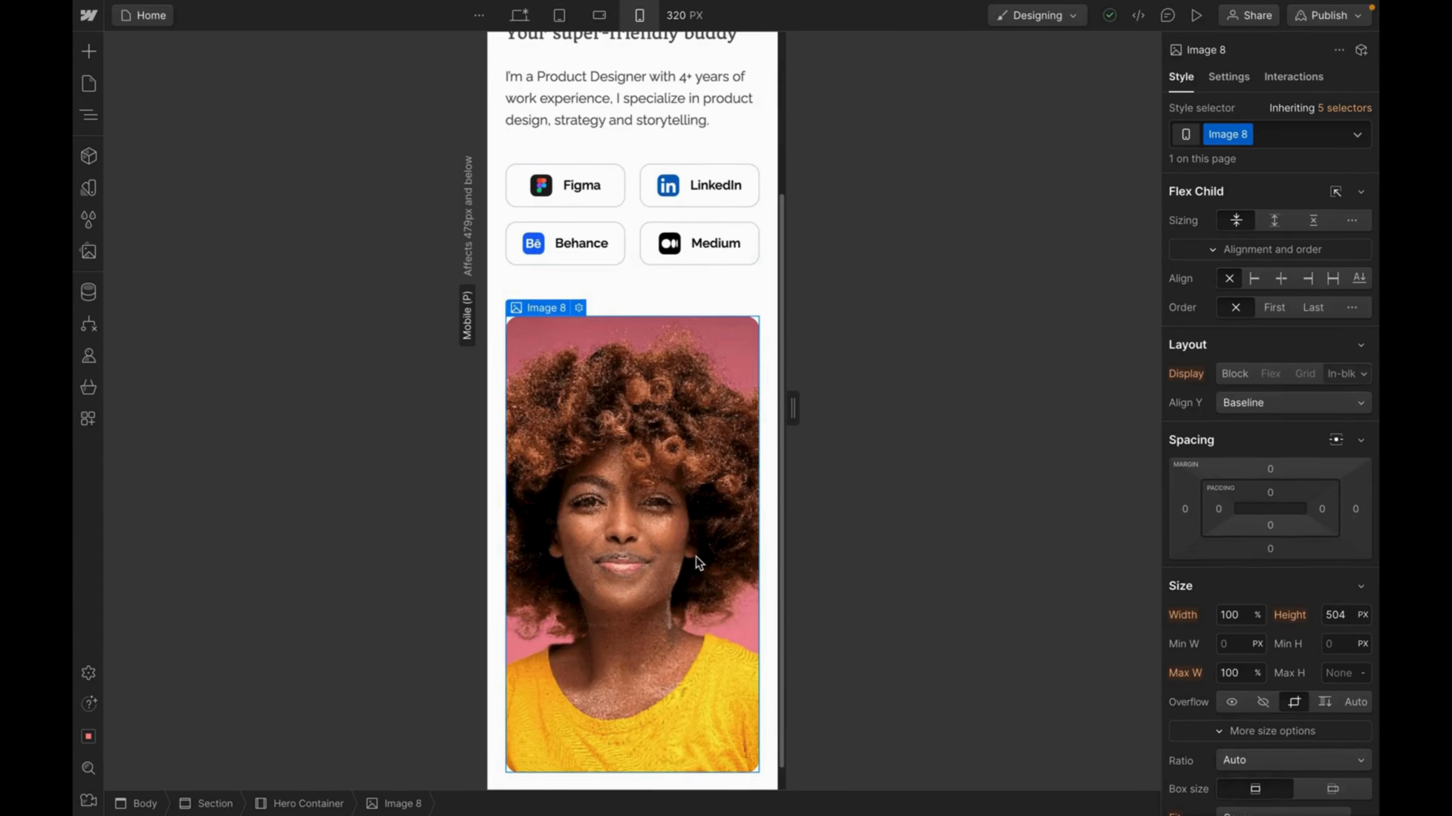
# Check the portrait height in Figma and set the image height to 315 px.
pyautogui.hotkey('ctrl', 'Tab')
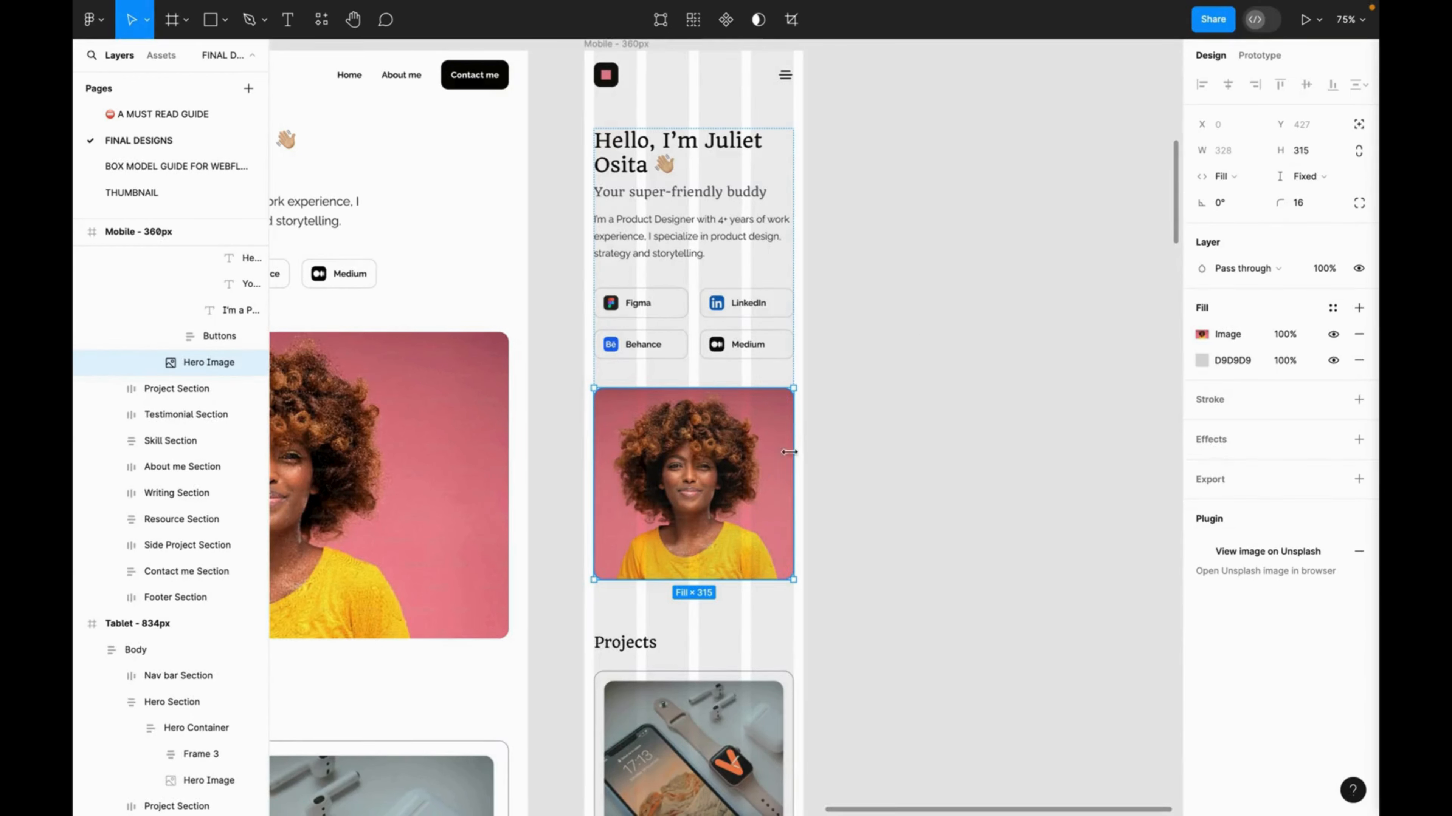
pyautogui.hotkey('ctrl', 'Tab')
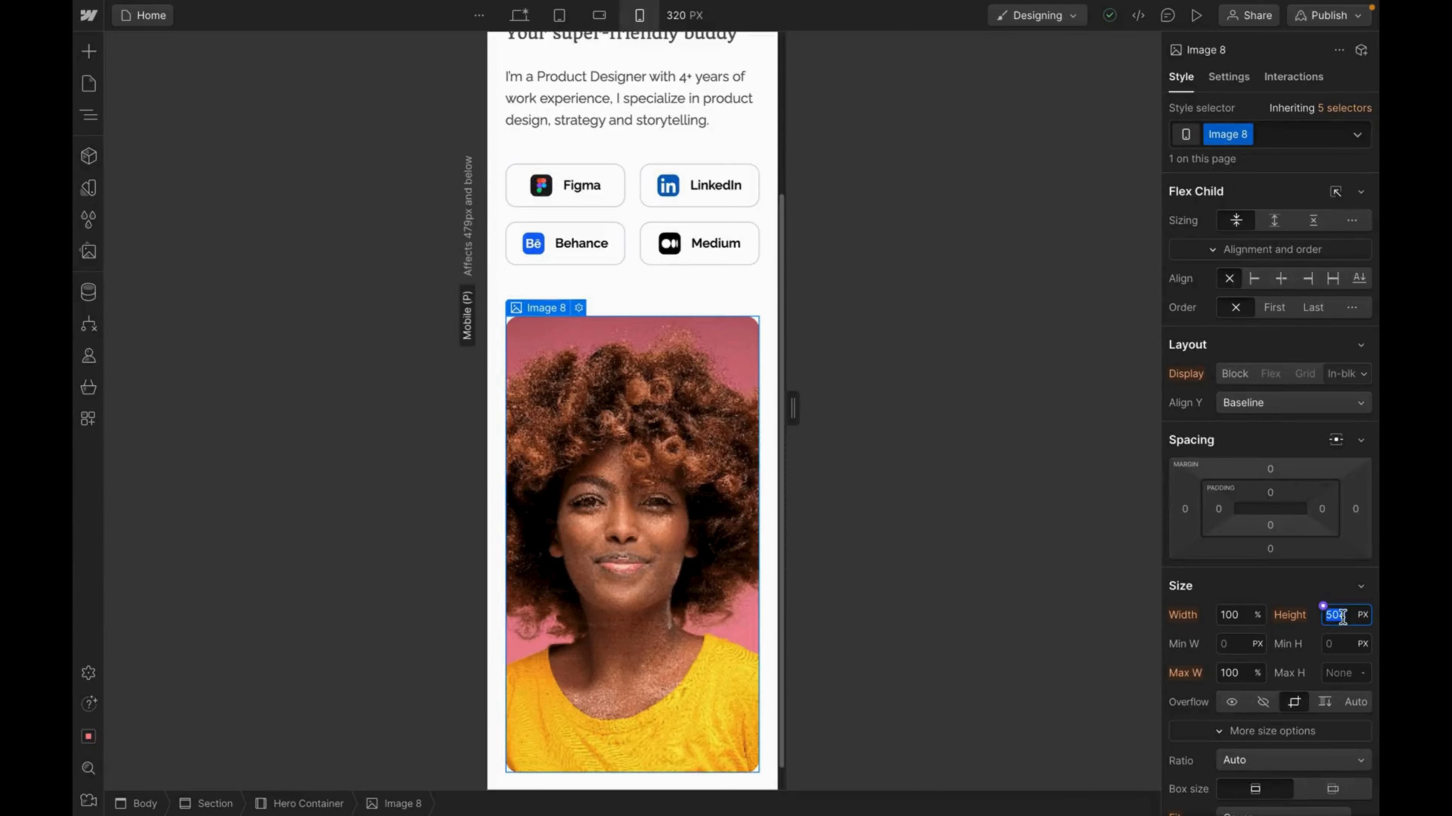
pyautogui.write('315')
pyautogui.press('Return')
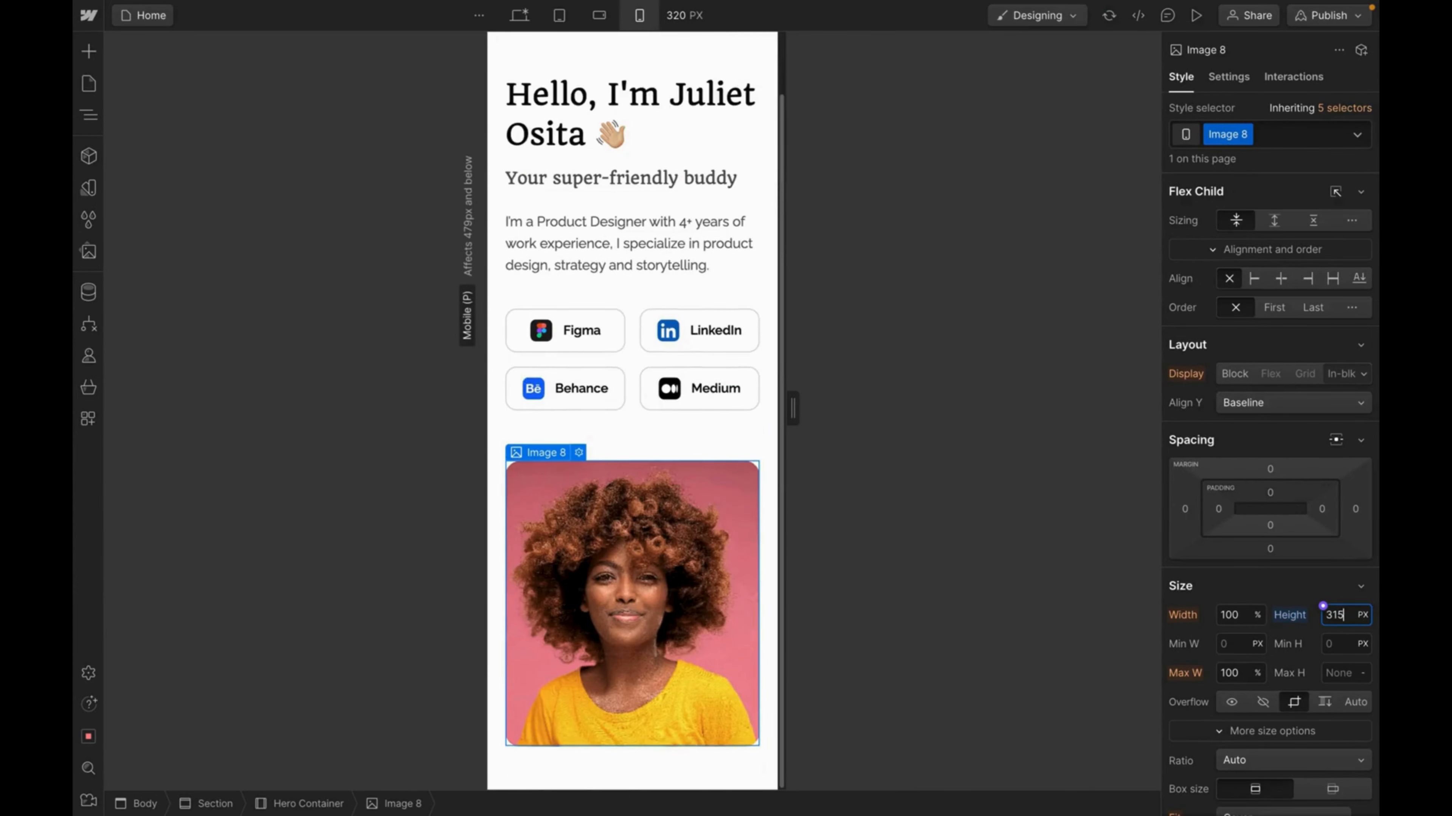
pyautogui.moveTo(796, 479); pyautogui.dragTo(810, 480)
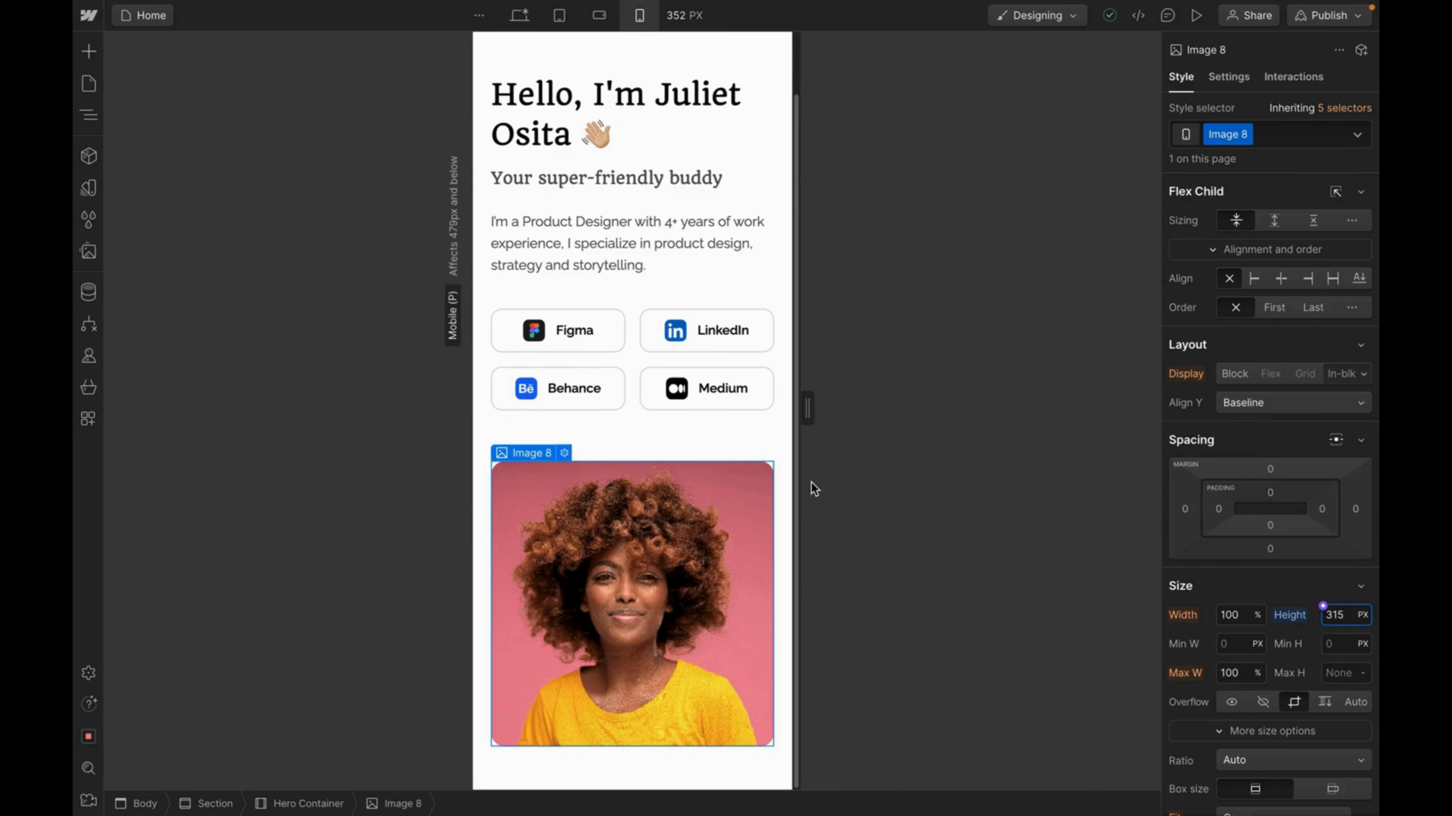
# Set the hero section's left and right padding to 16 px.
pyautogui.click(776, 200)
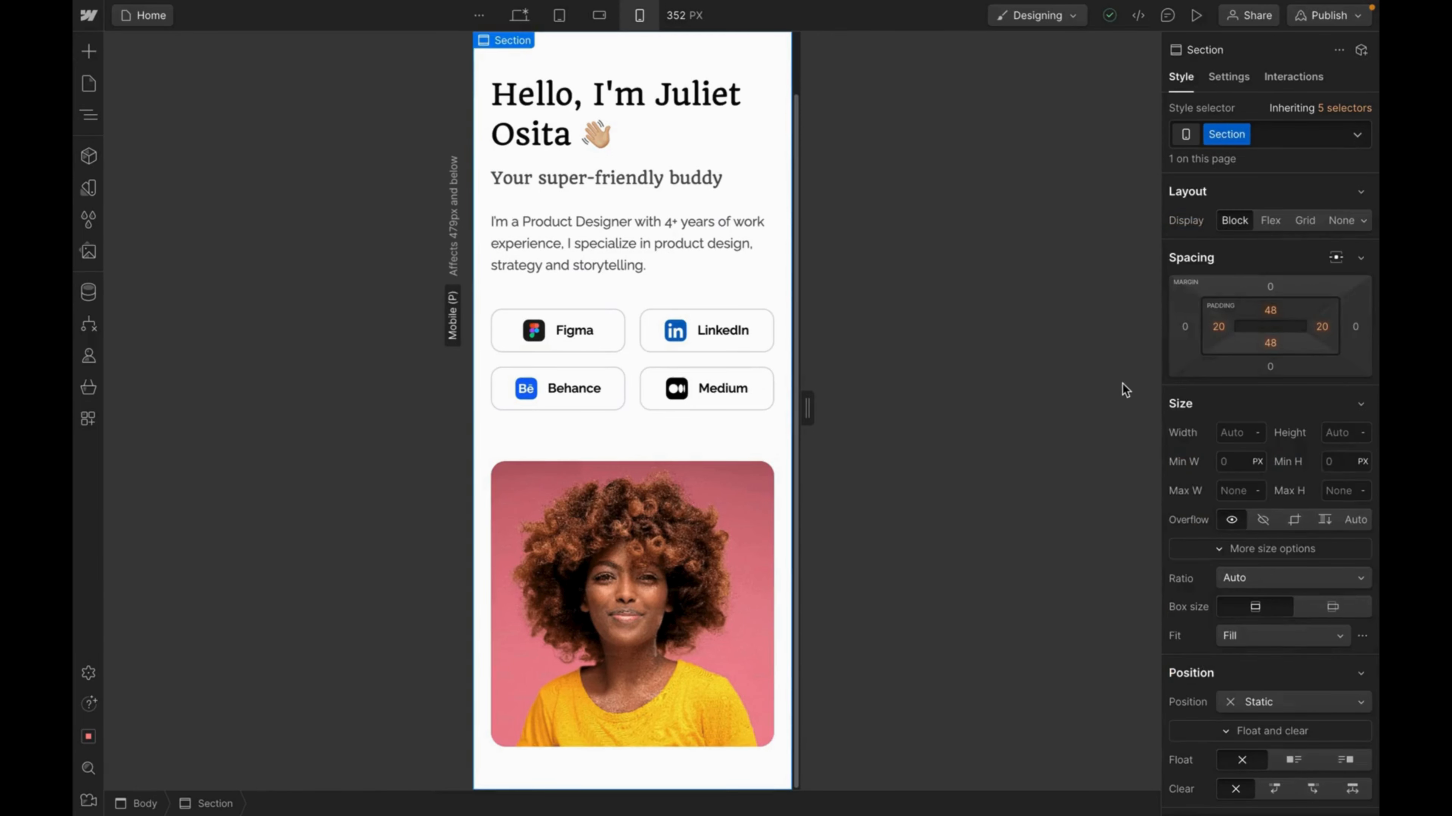
pyautogui.click(1219, 334)
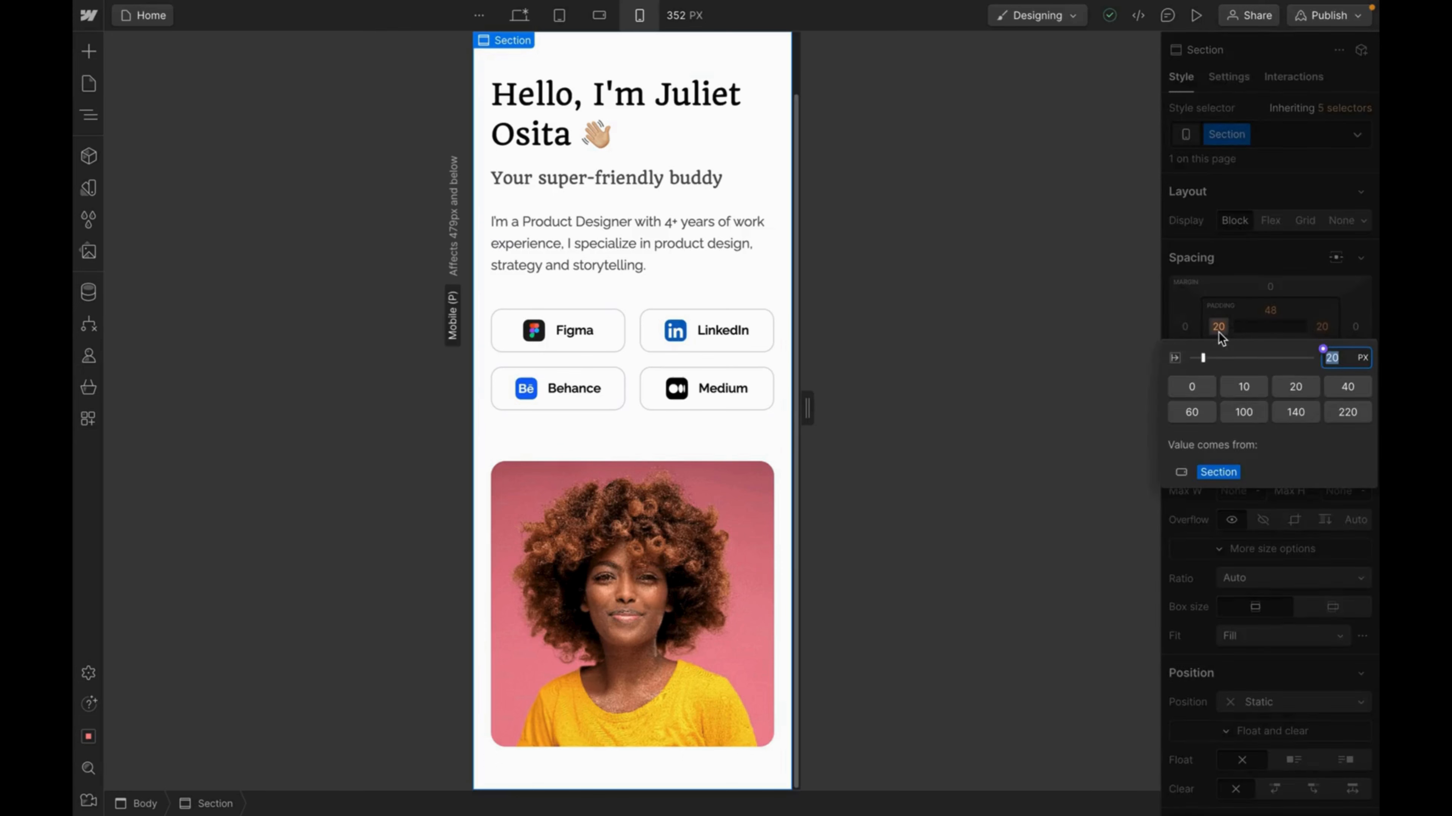
pyautogui.write('16')
pyautogui.press('Return')
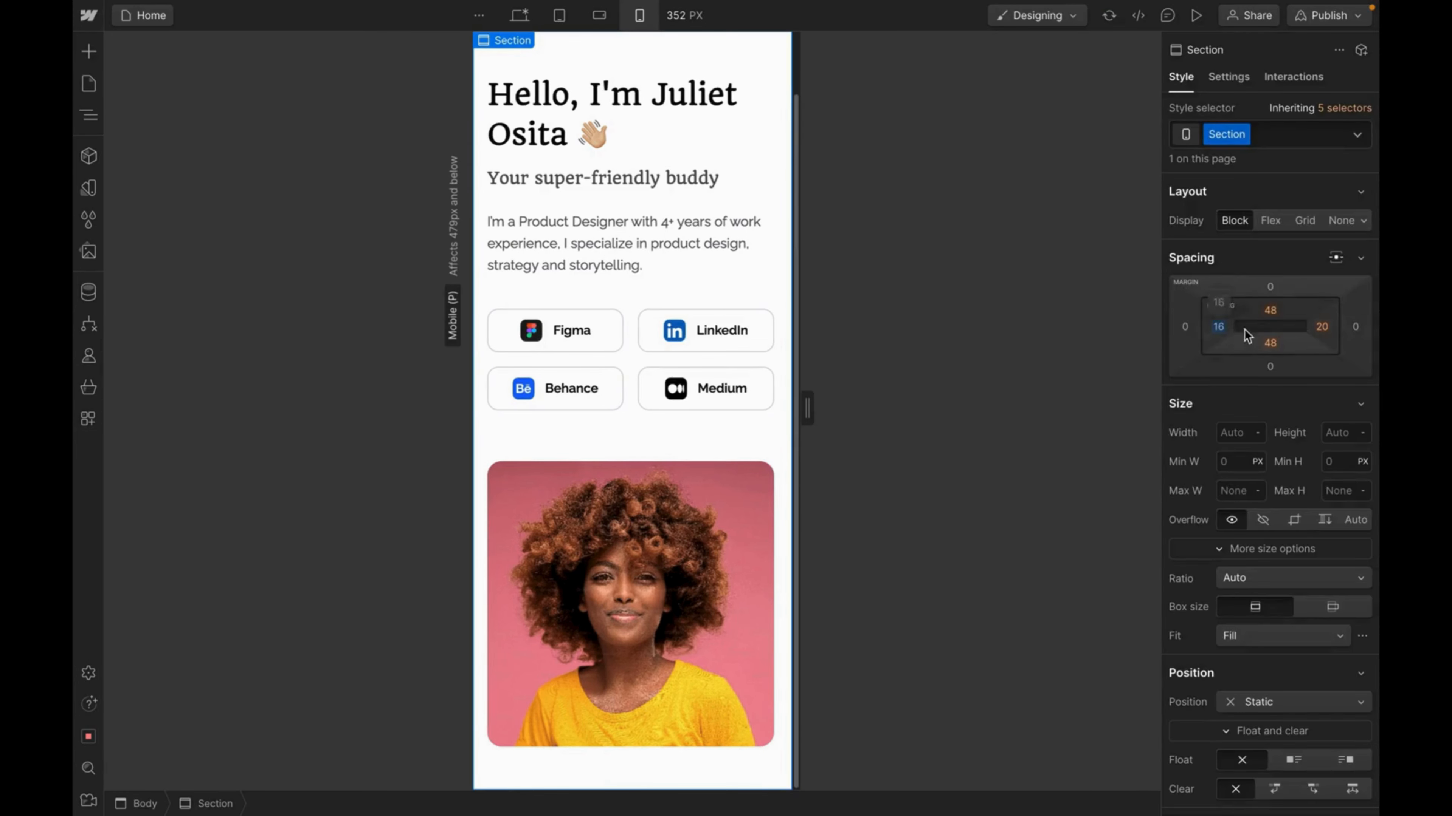
pyautogui.click(1322, 328)
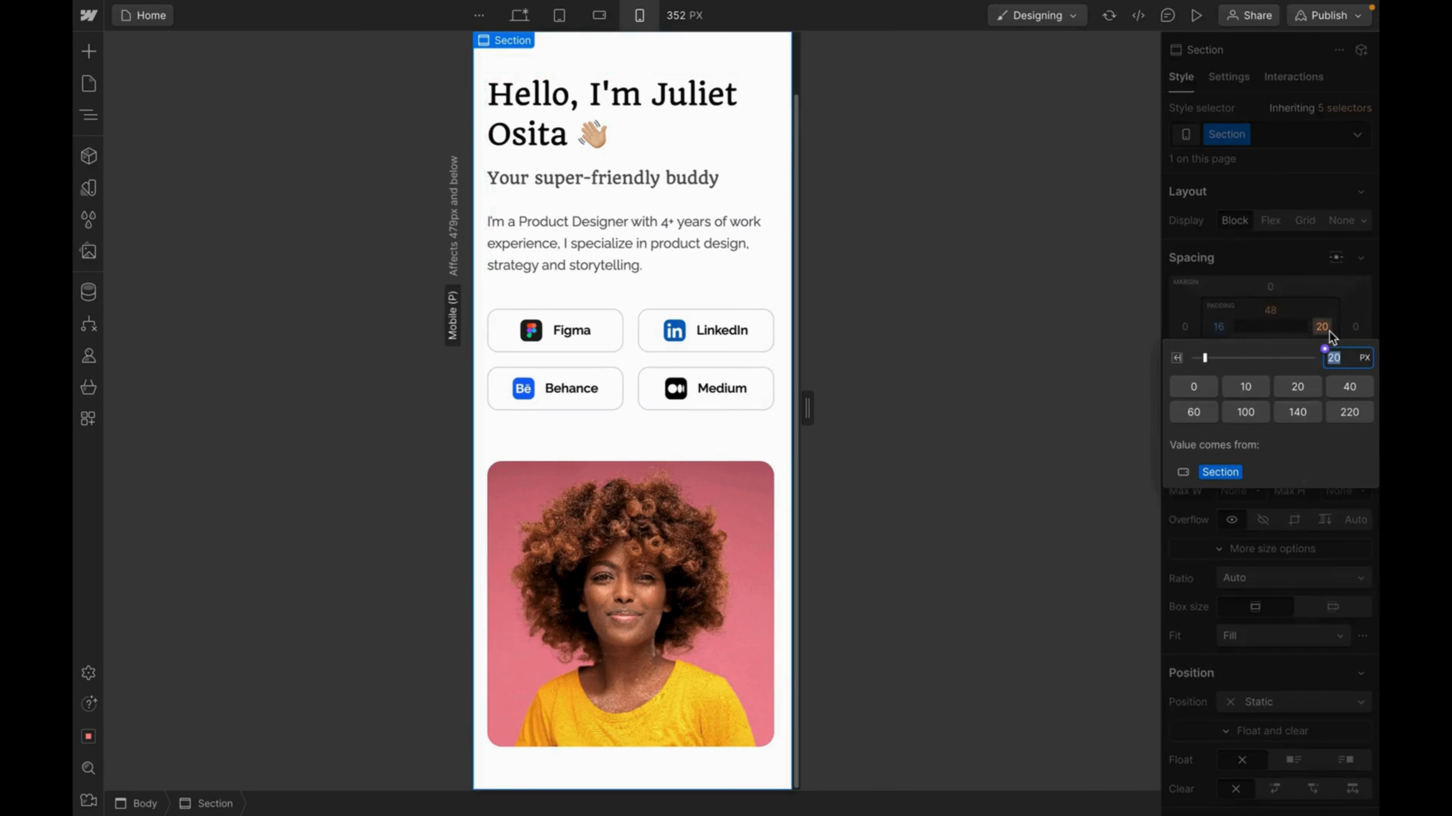
pyautogui.write('16')
pyautogui.press('Return')
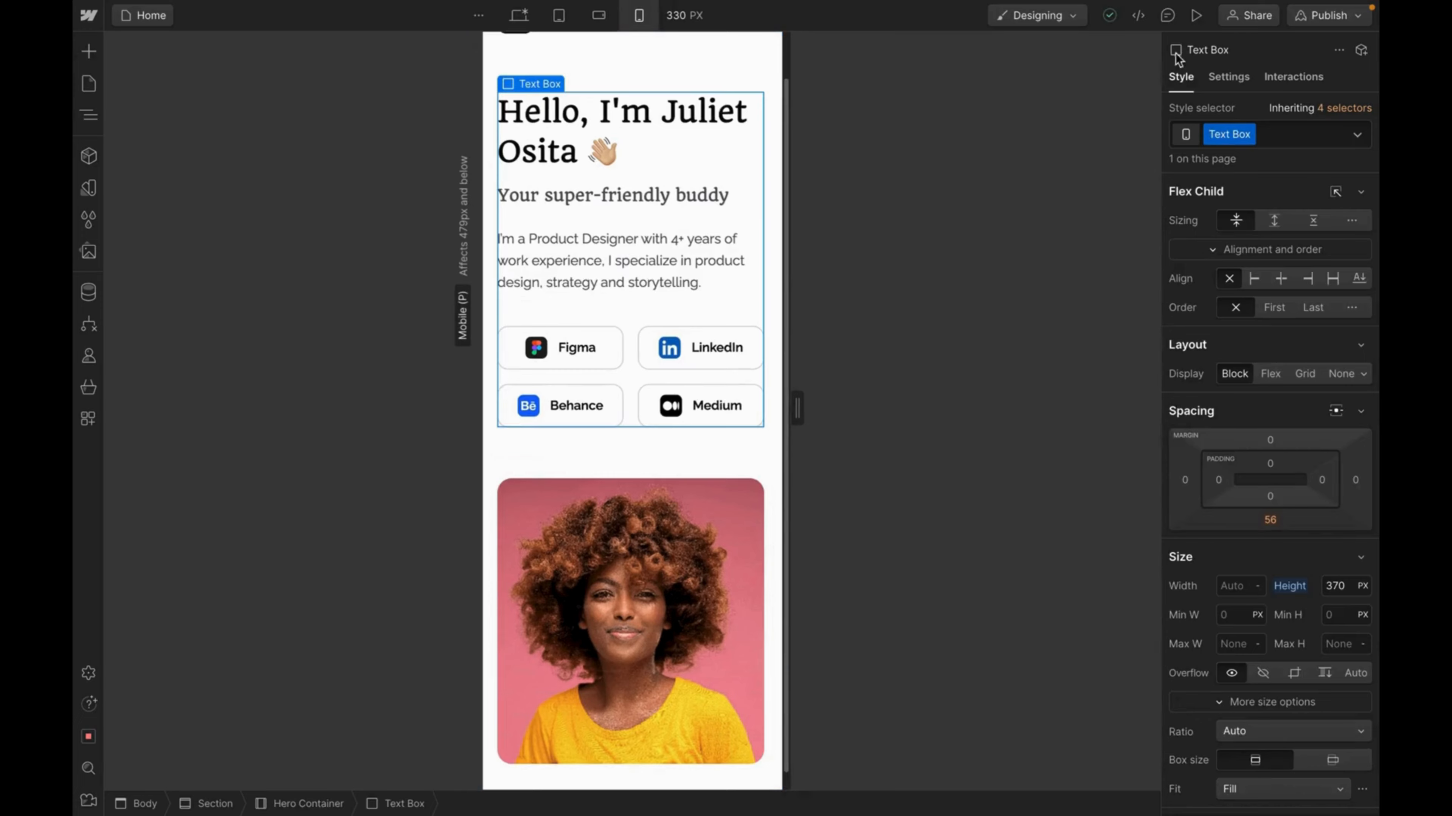
# Preview the hero, test the mobile menu, and cycle through landscape, tablet, desktop and mobile views.
pyautogui.click(1196, 15)
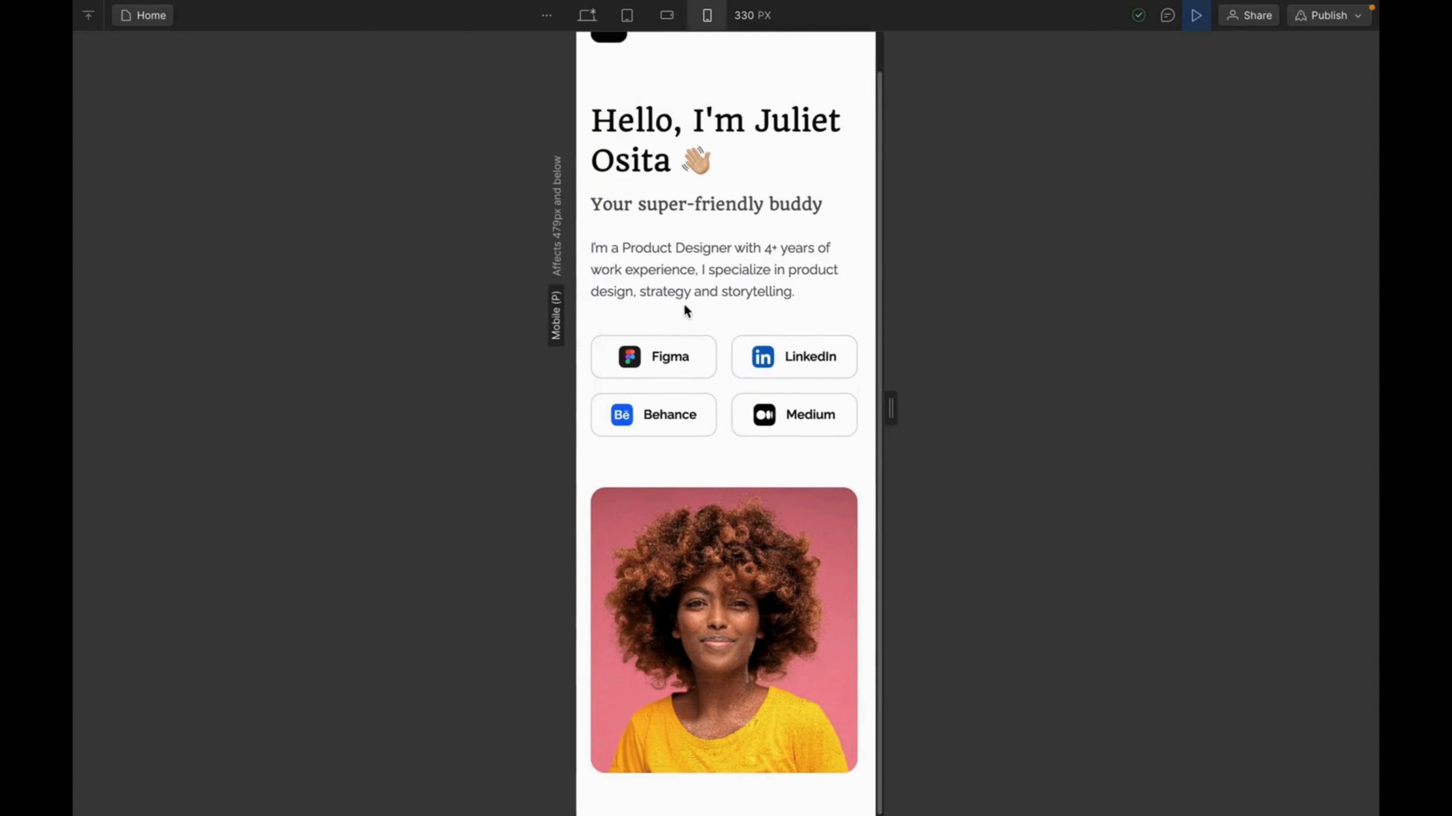
pyautogui.scroll(1, 685, 311)
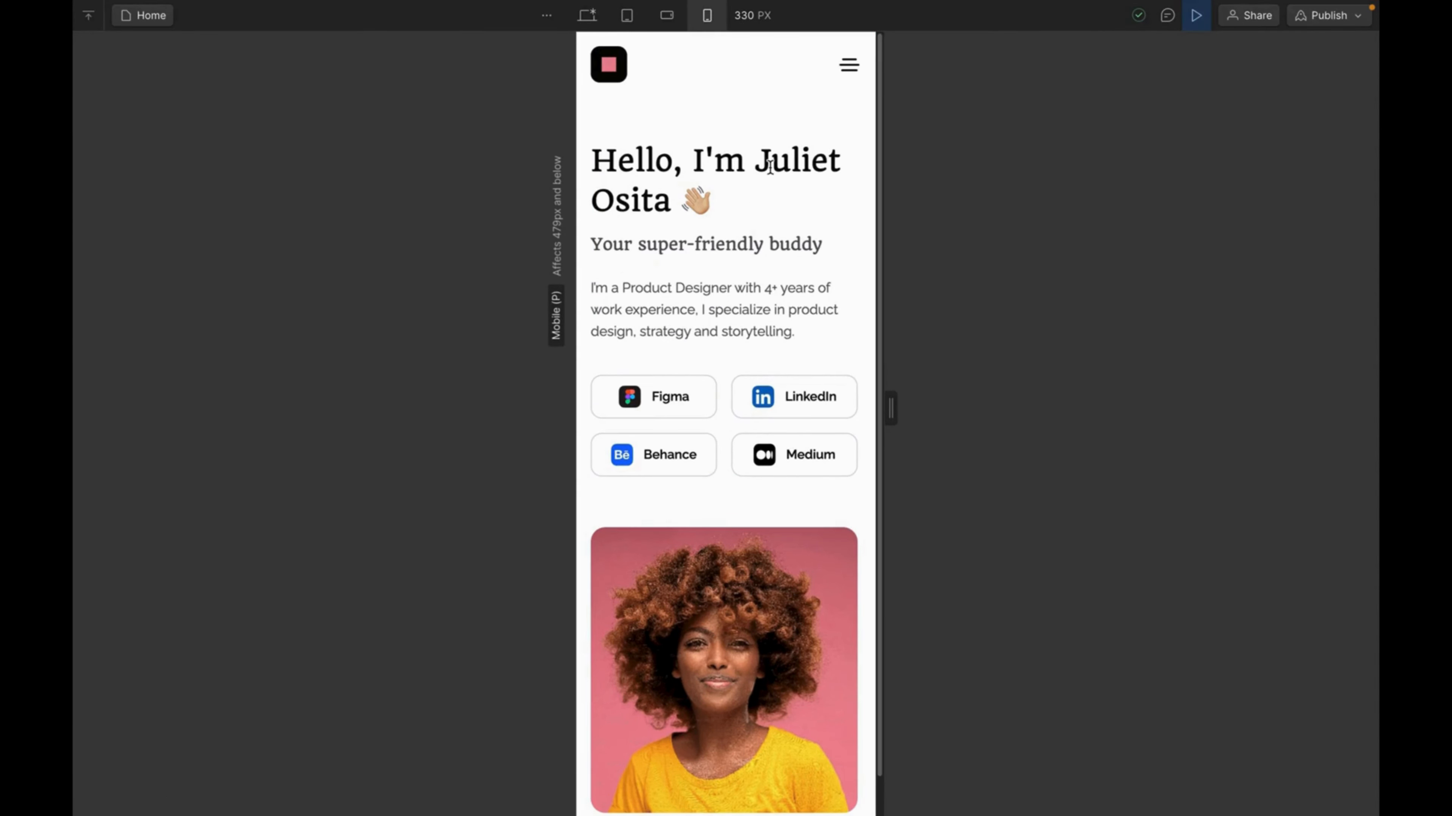
pyautogui.click(849, 67)
pyautogui.click(850, 67)
pyautogui.click(664, 17)
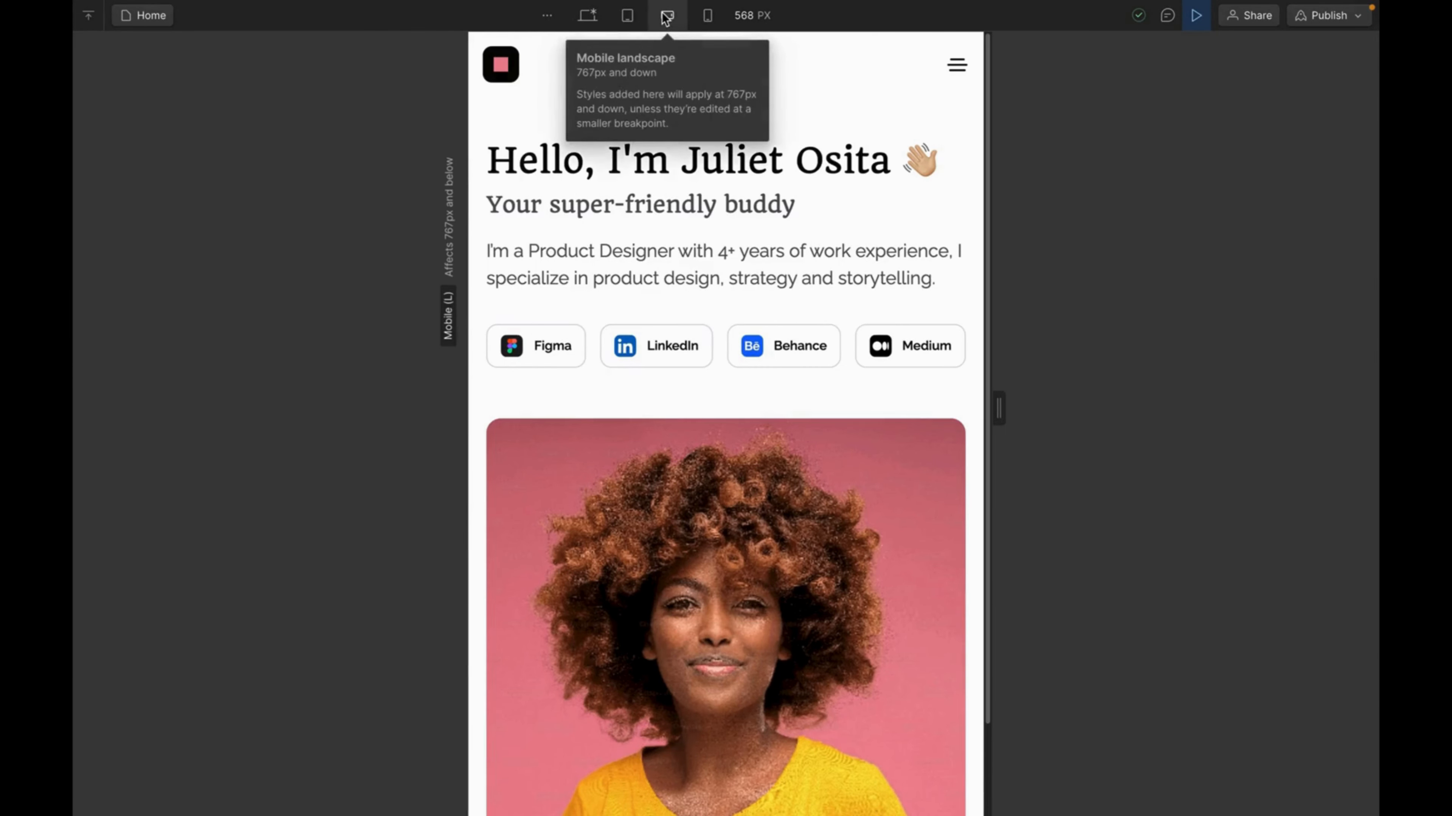
pyautogui.click(629, 18)
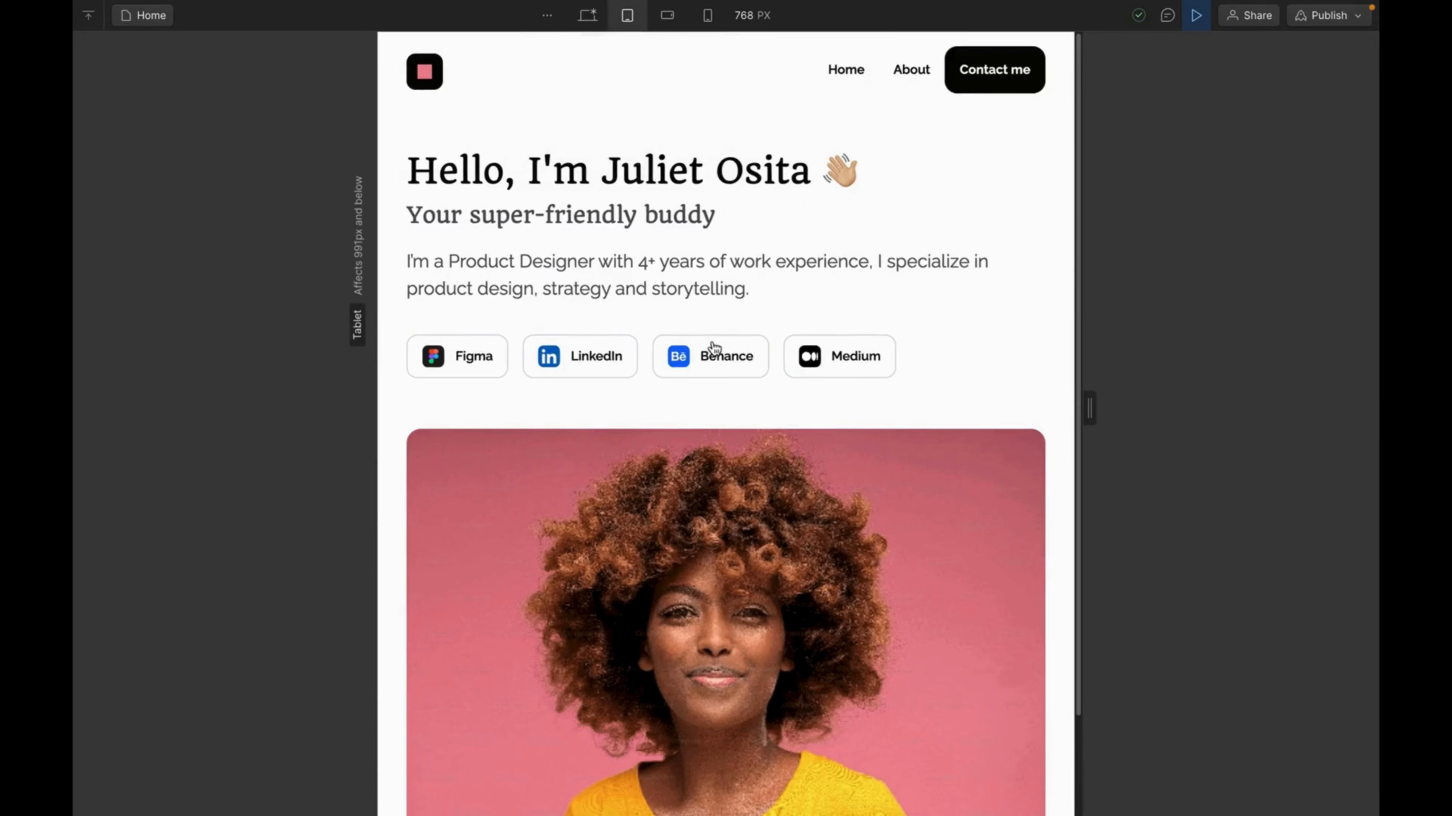
pyautogui.click(589, 17)
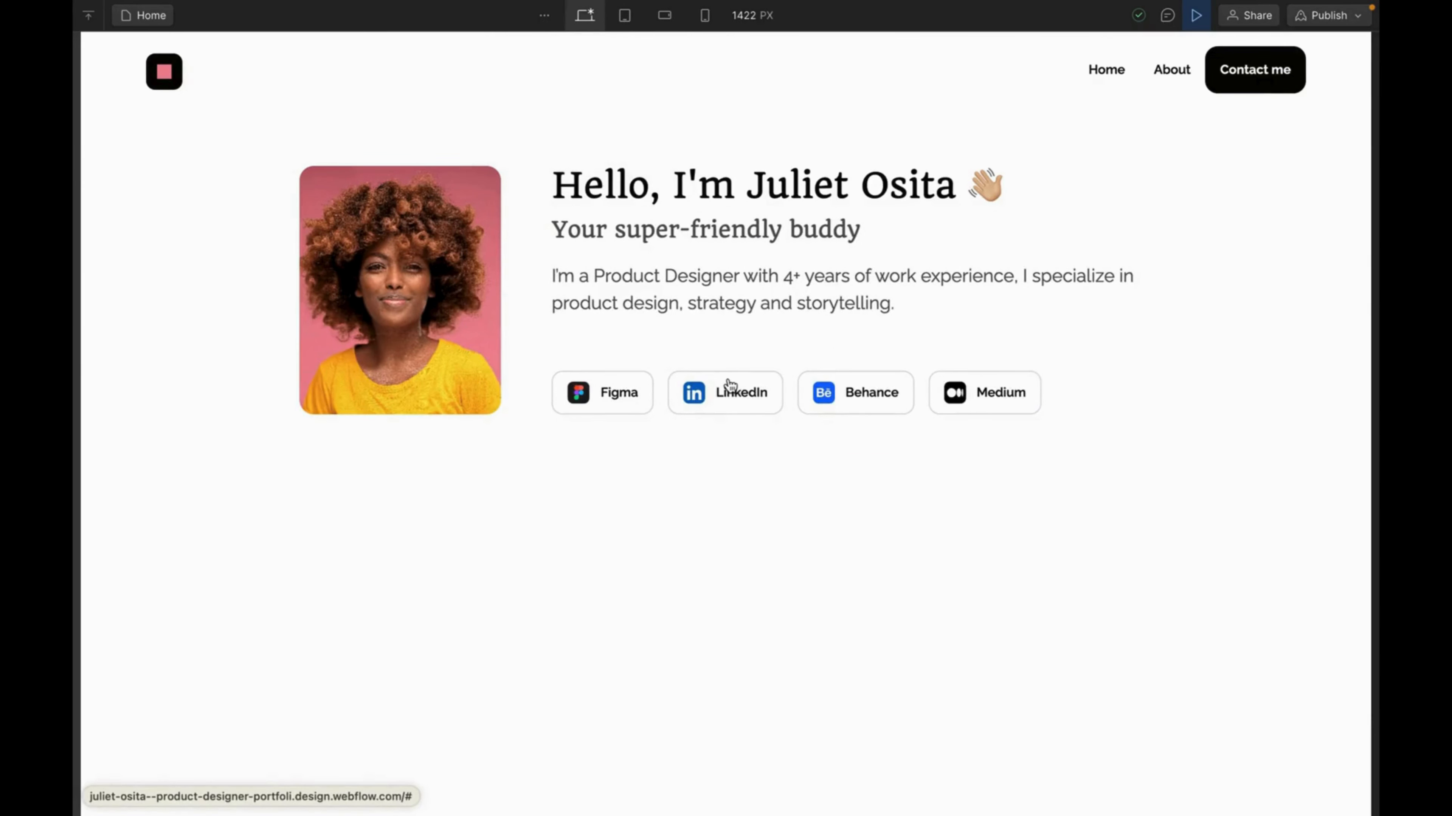
pyautogui.click(705, 17)
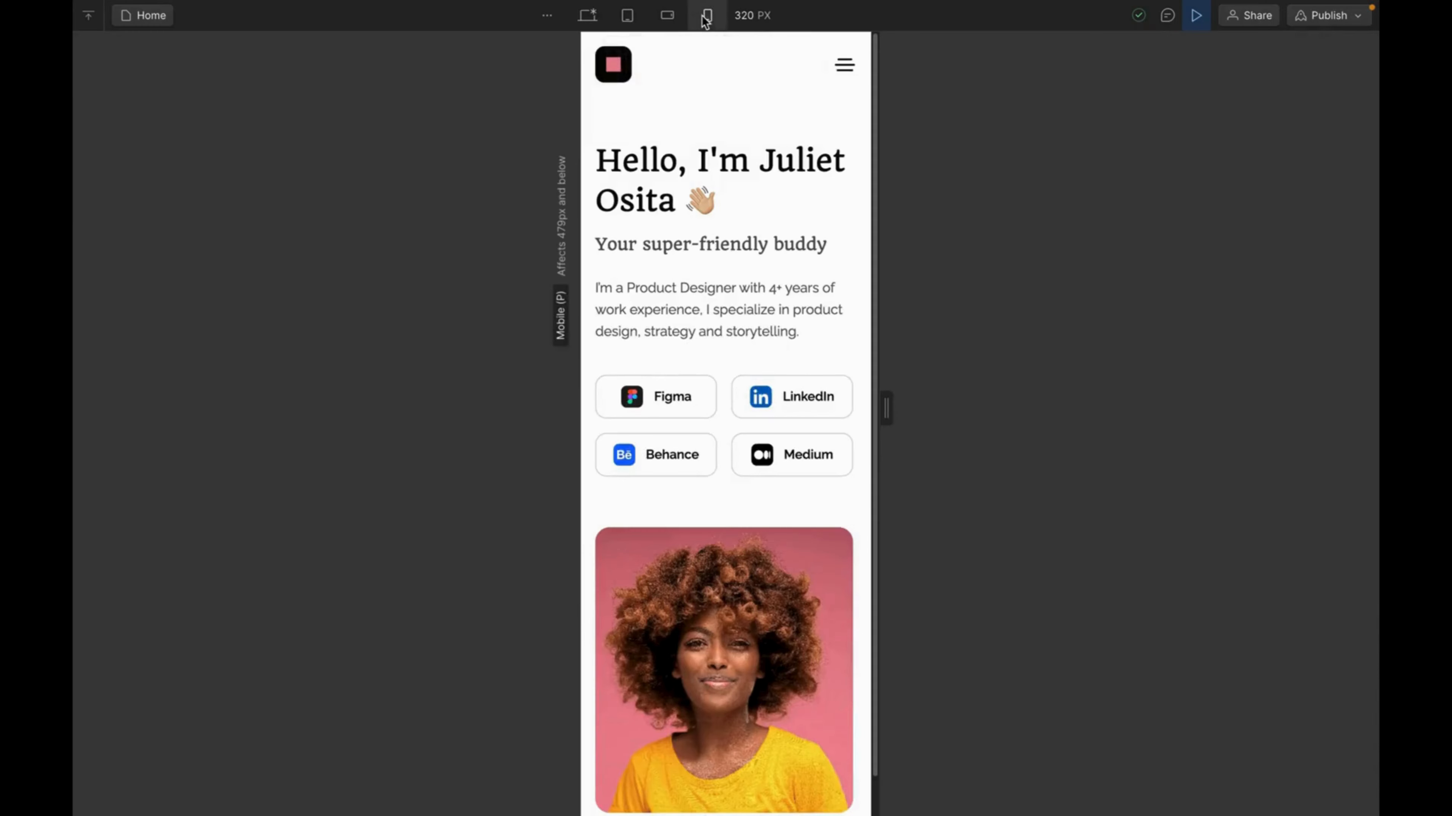
pyautogui.moveTo(885, 408); pyautogui.dragTo(1243, 439)
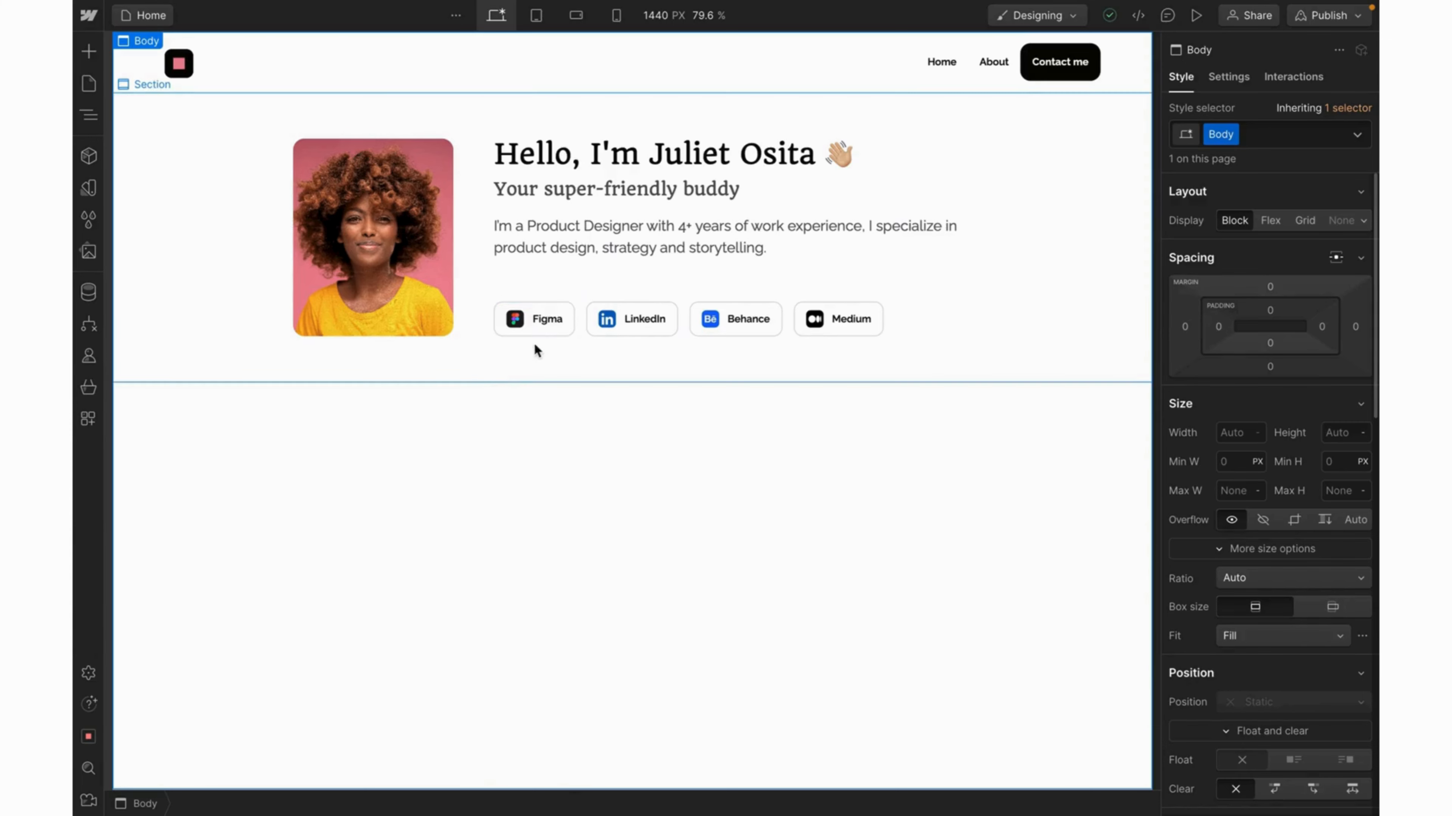
# Give the Social Button Hover state a Red border colour, then switch the state back to None.
pyautogui.click(572, 328)
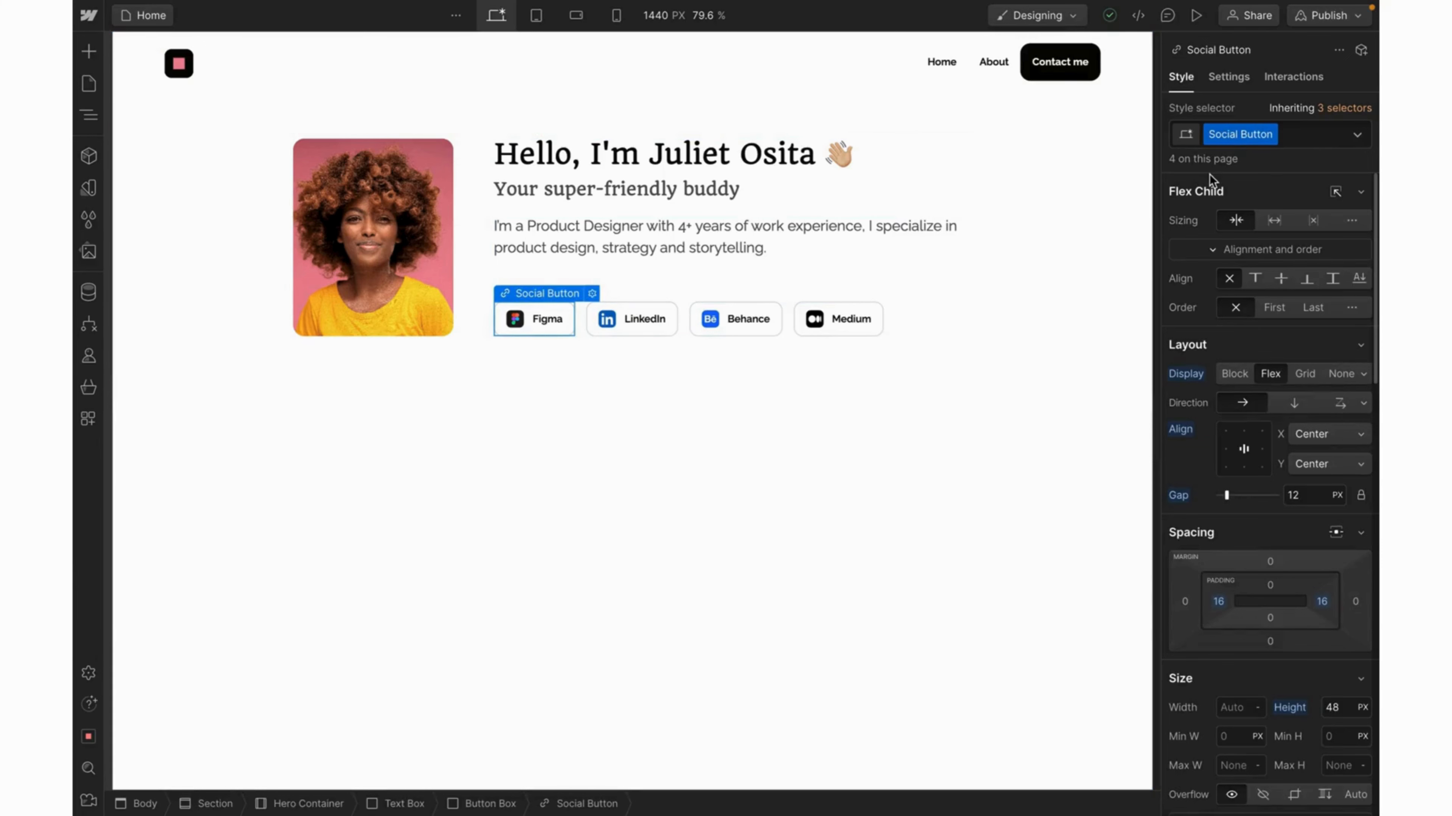
pyautogui.click(1357, 138)
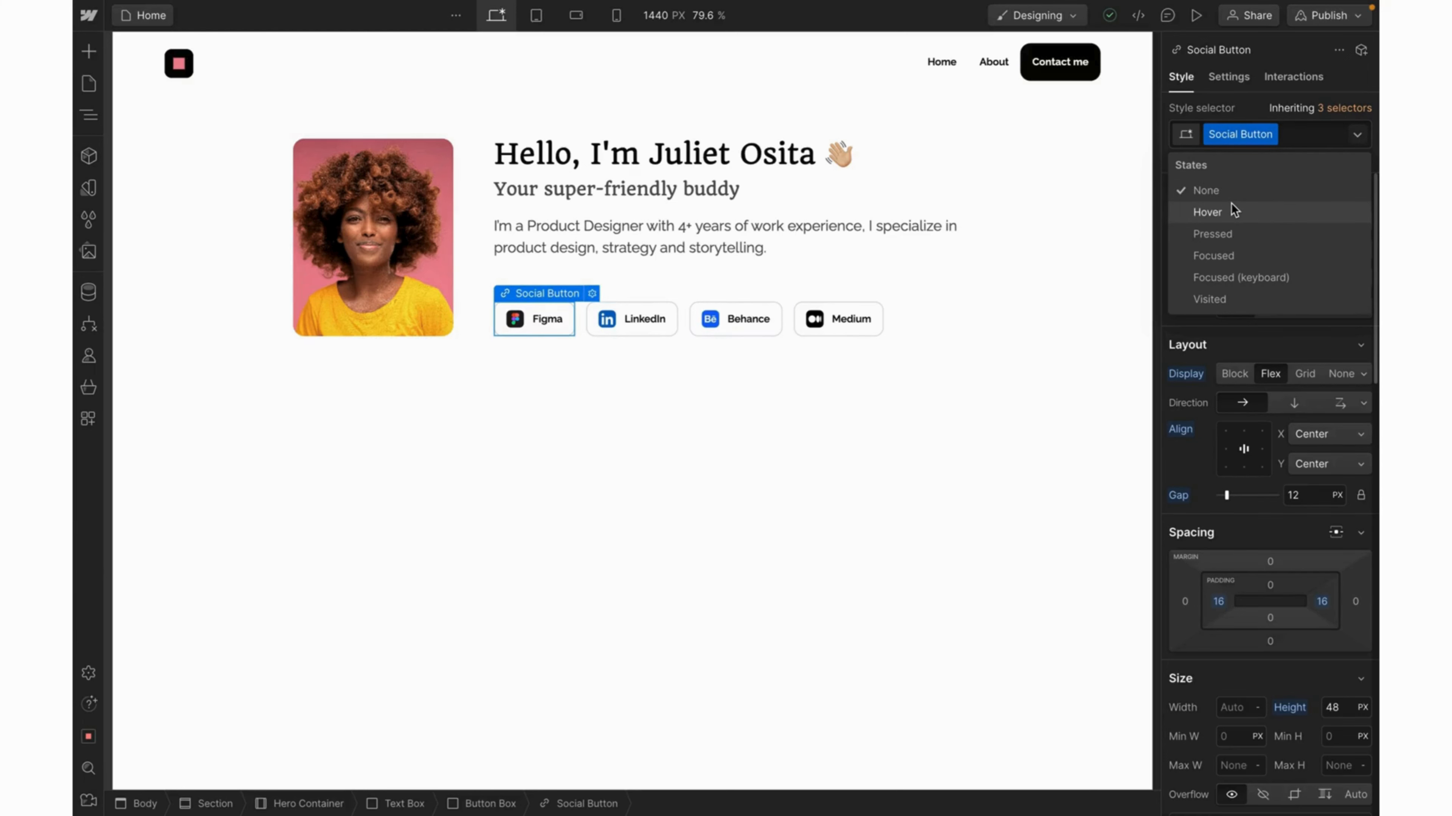
pyautogui.click(1217, 212)
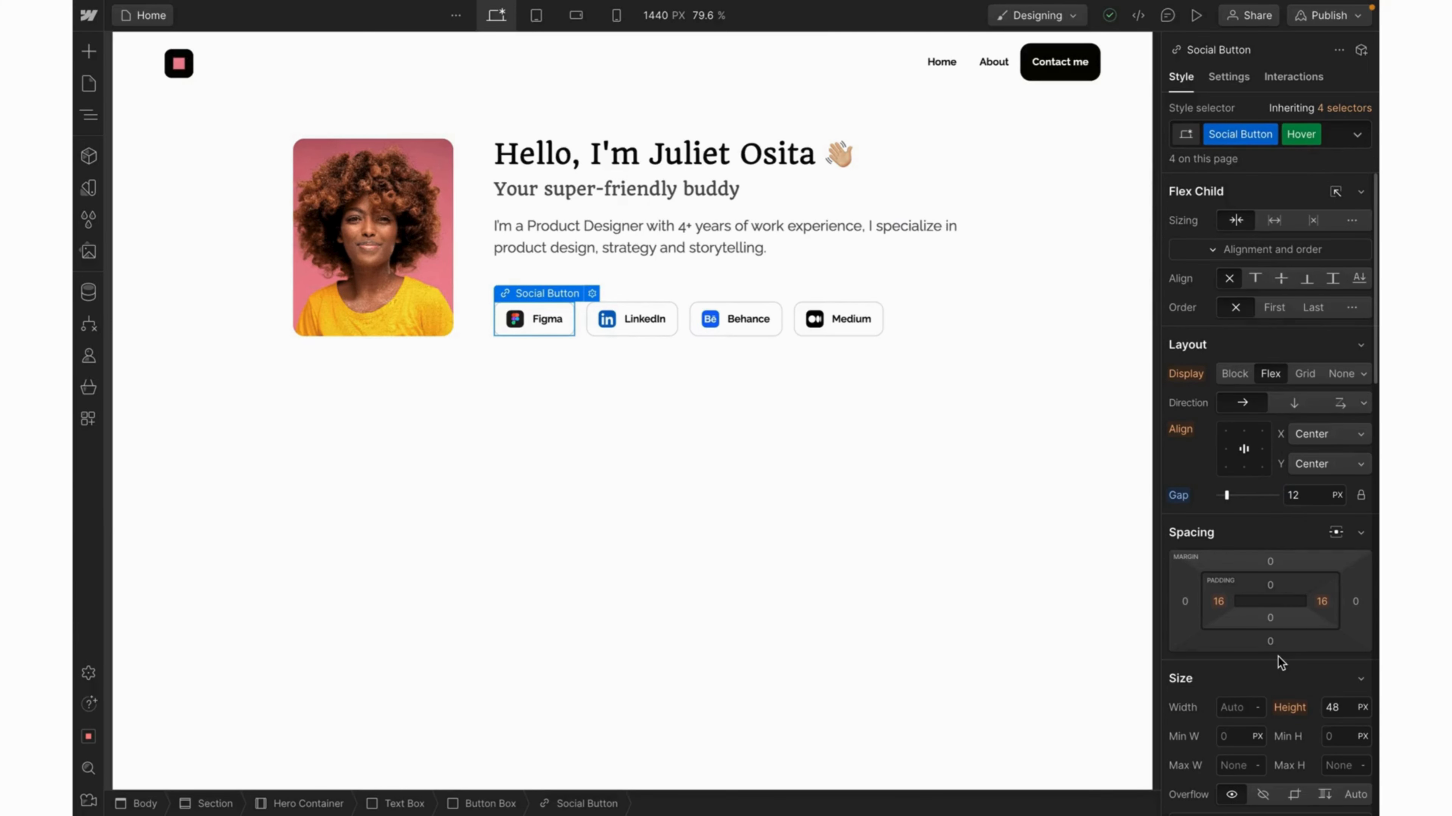
pyautogui.scroll(-3, 1277, 657)
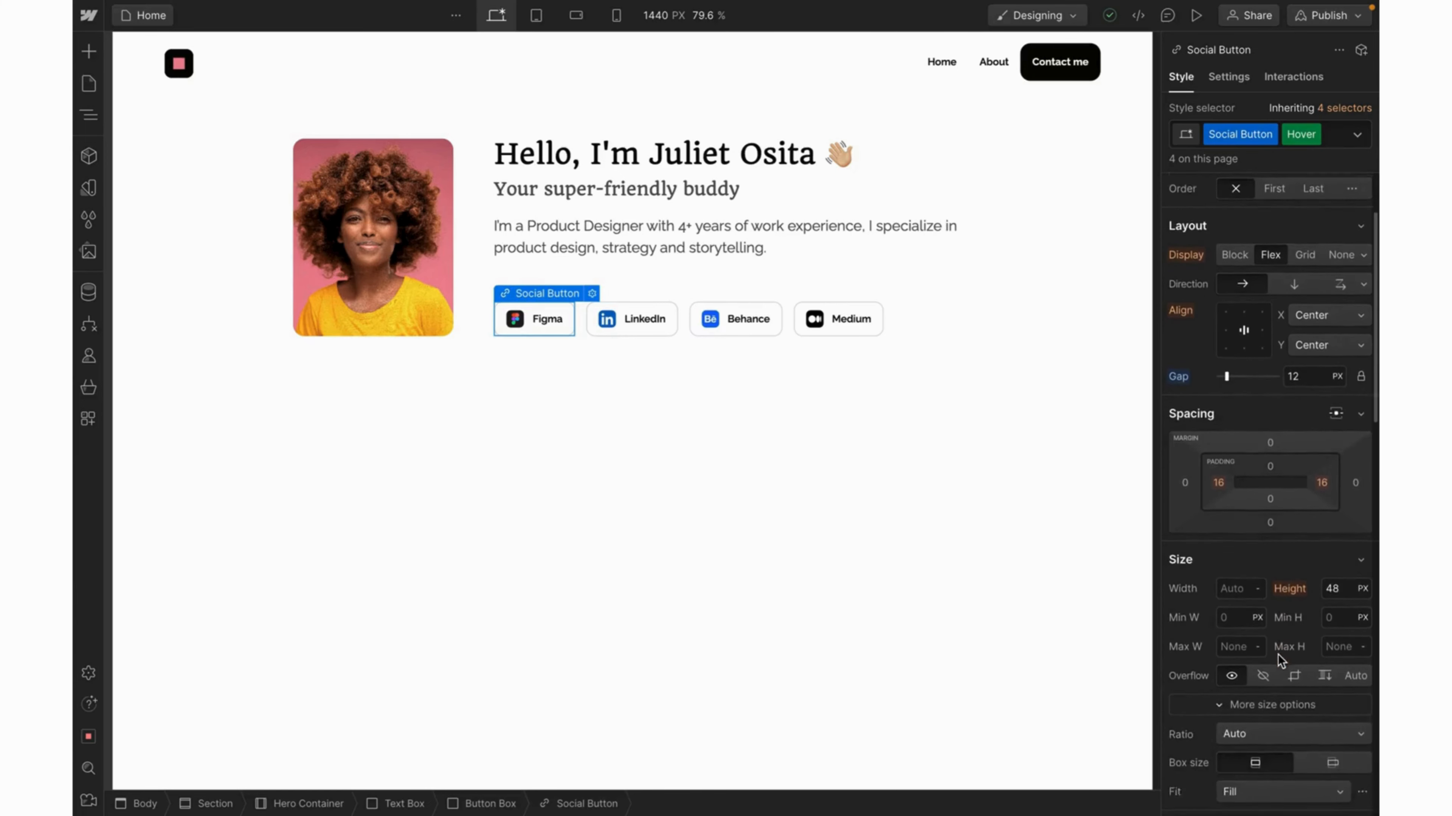
pyautogui.scroll(-7, 1278, 654)
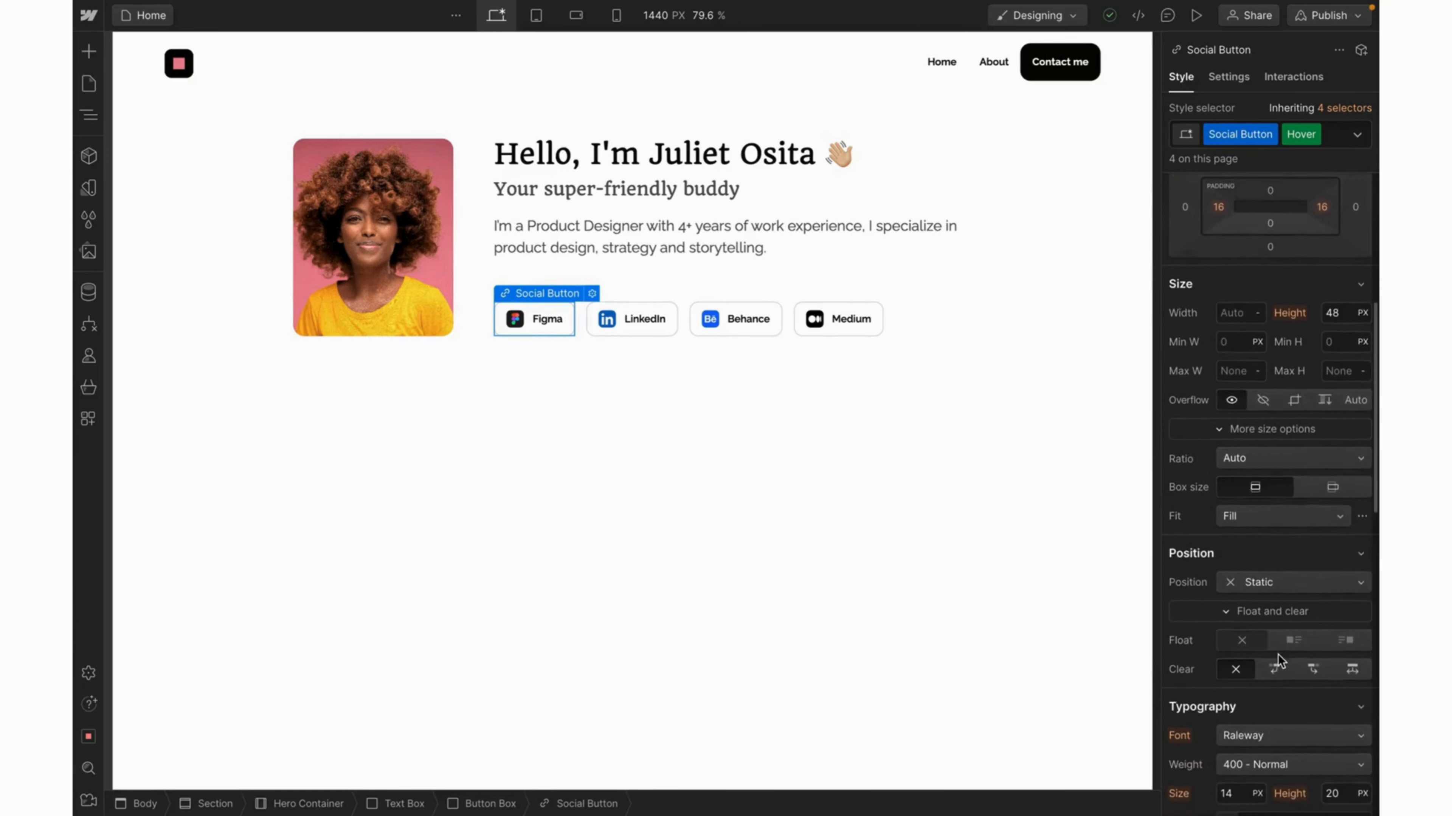
pyautogui.scroll(-15, 1277, 654)
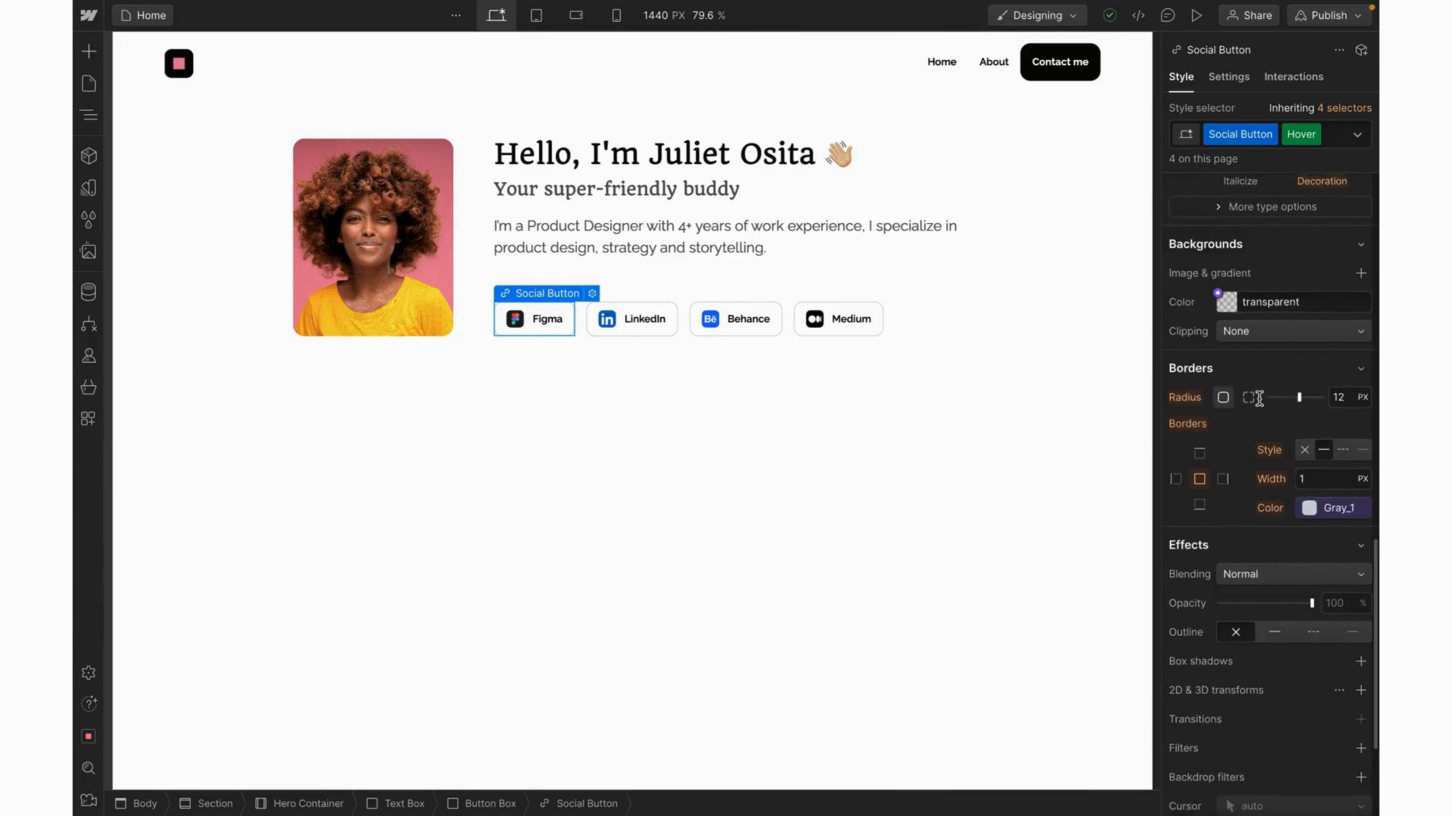
pyautogui.scroll(-1, 1259, 398)
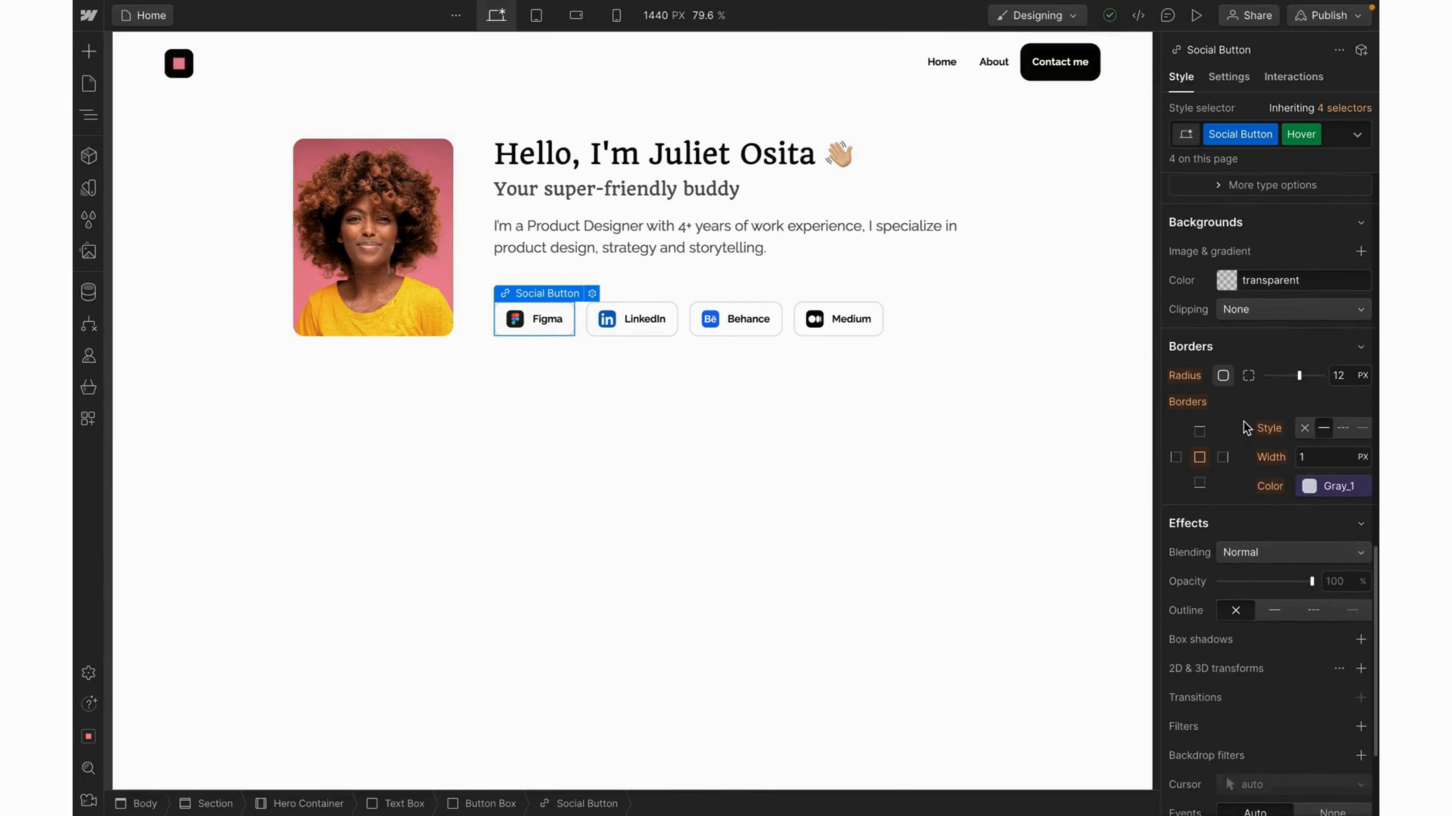
pyautogui.click(1309, 487)
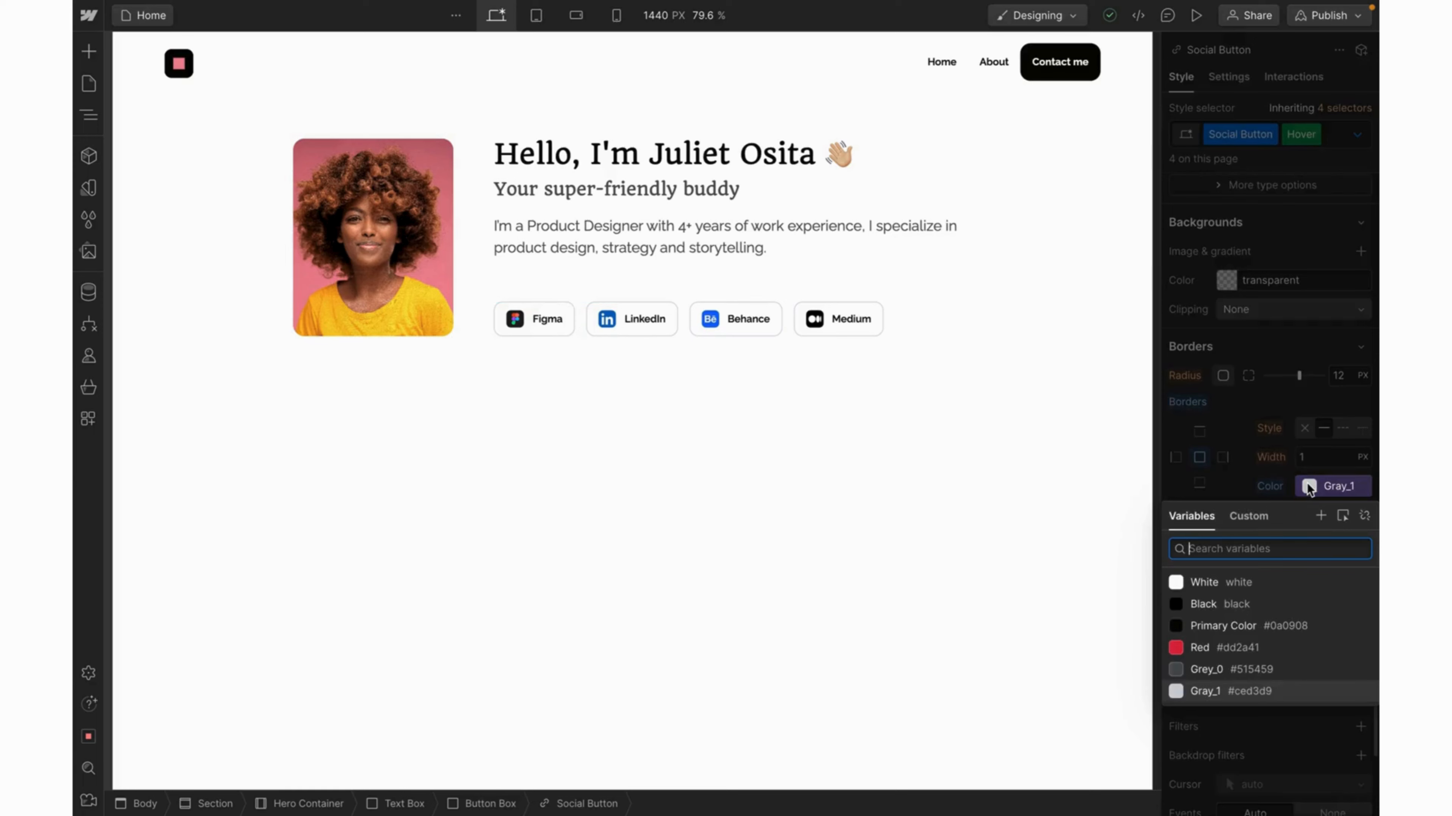
pyautogui.click(1193, 649)
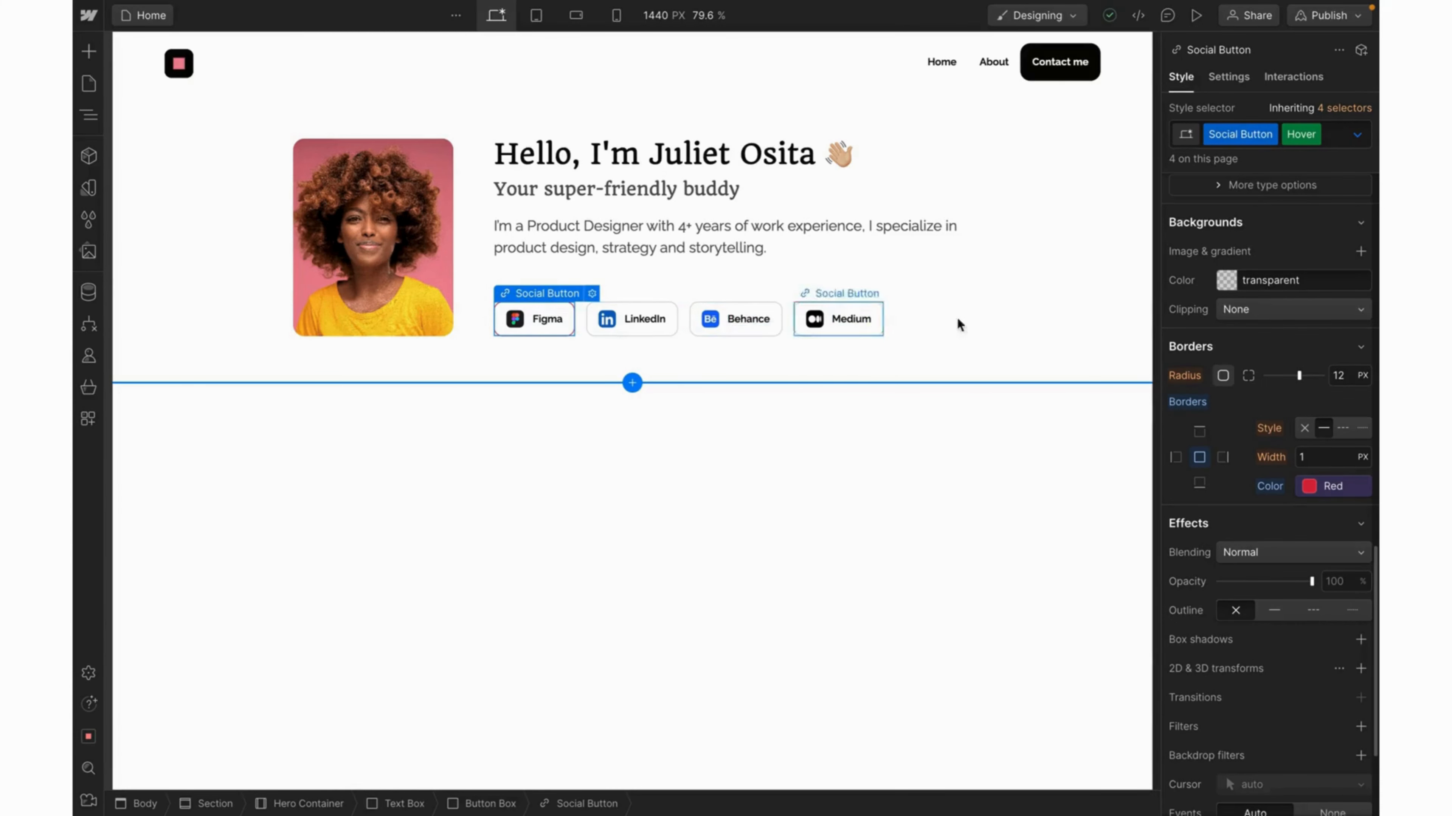
pyautogui.click(1356, 134)
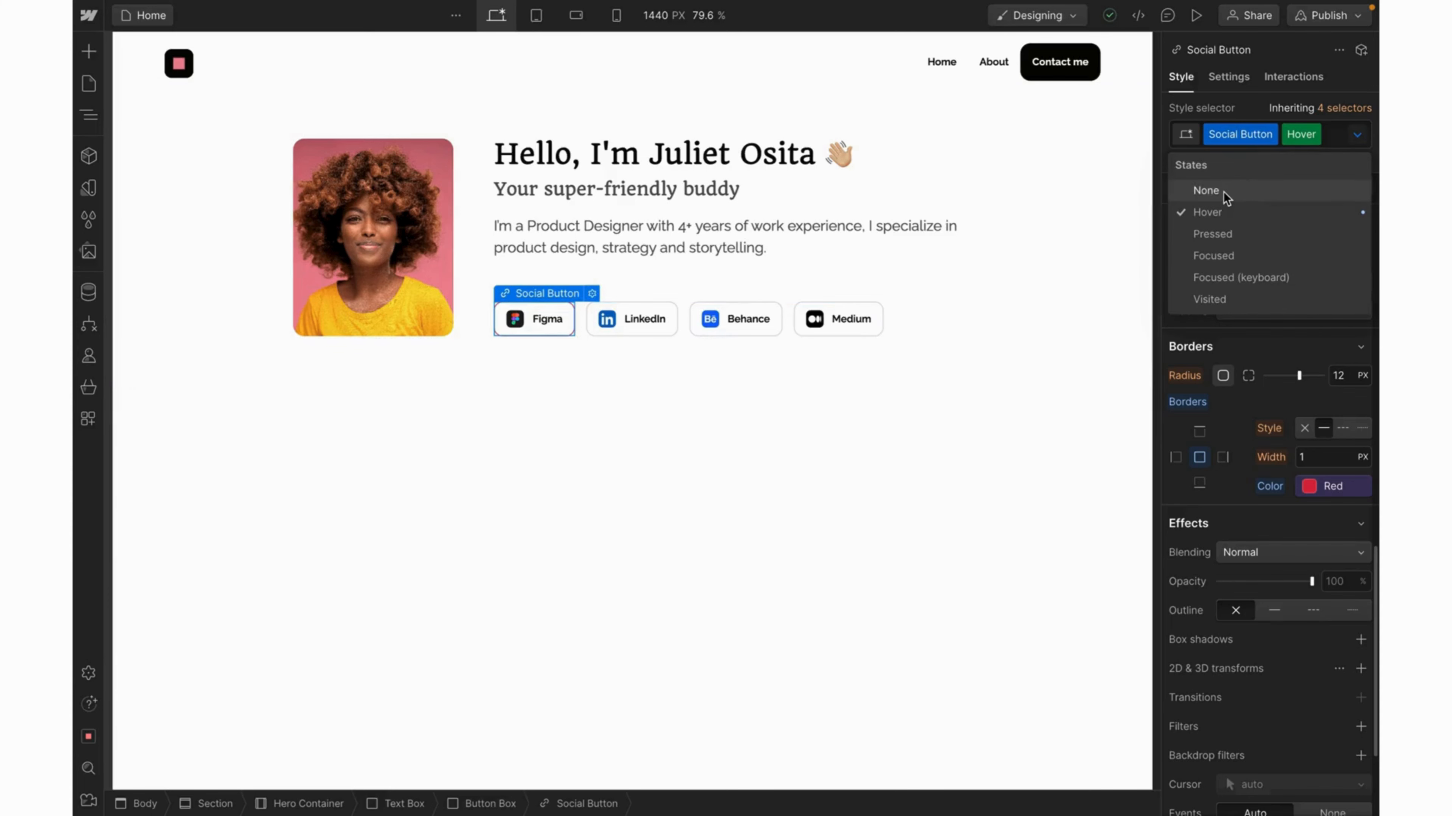
pyautogui.click(1205, 190)
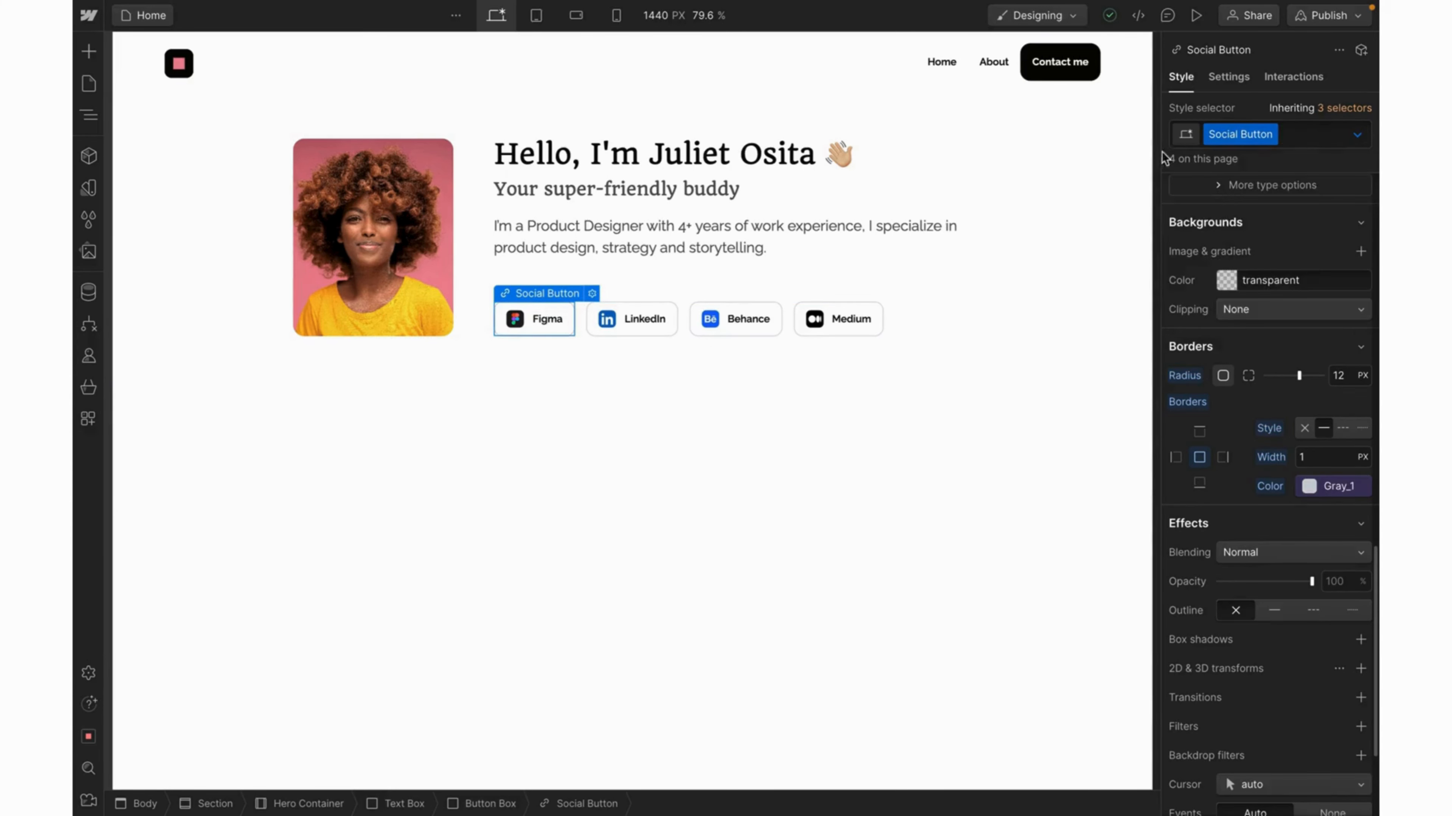
# Enter preview mode to test the social buttons' red hover border.
pyautogui.click(1195, 18)
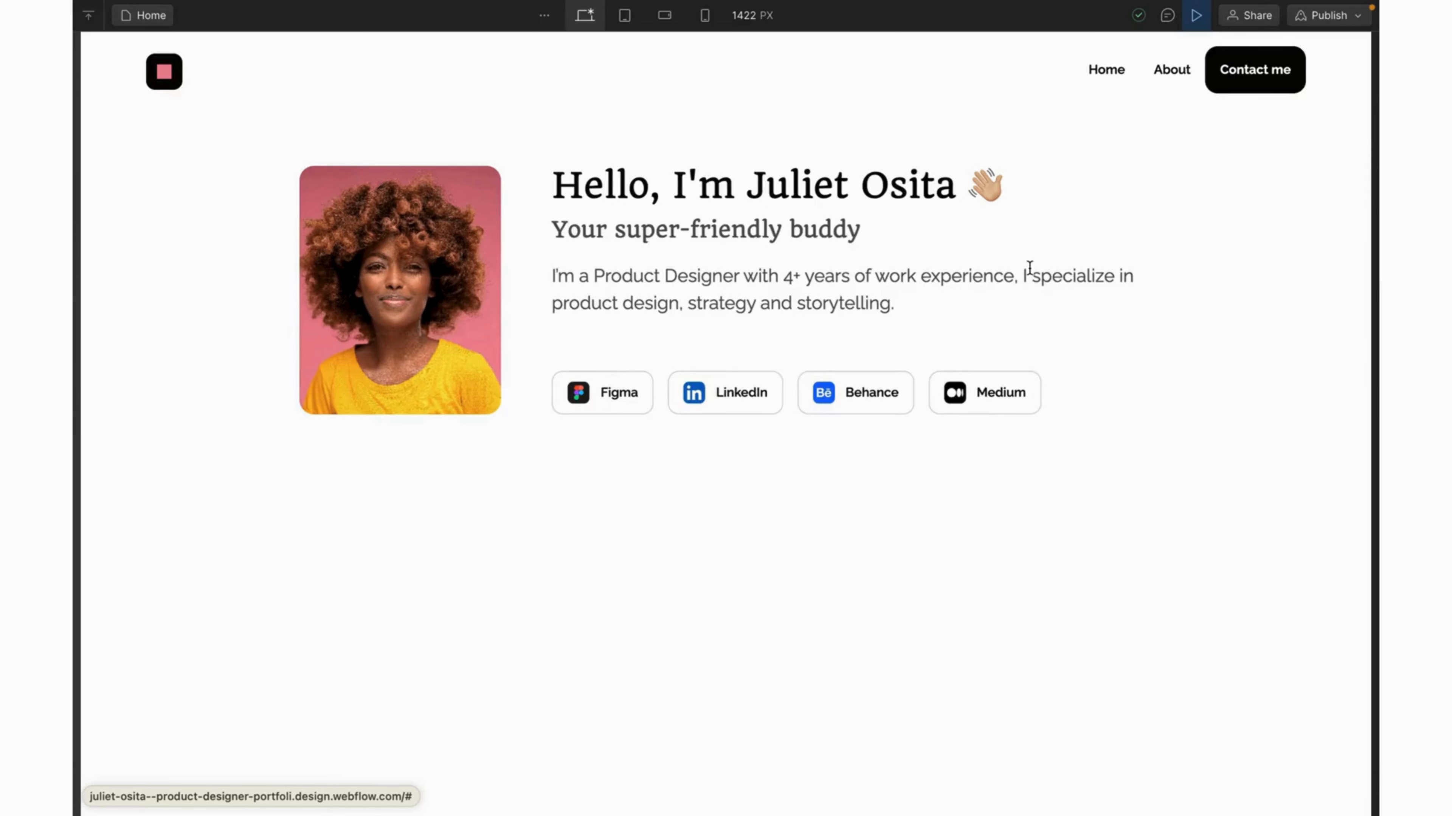
# Exit preview and add a Border transition to the Social Button class.
pyautogui.click(1191, 20)
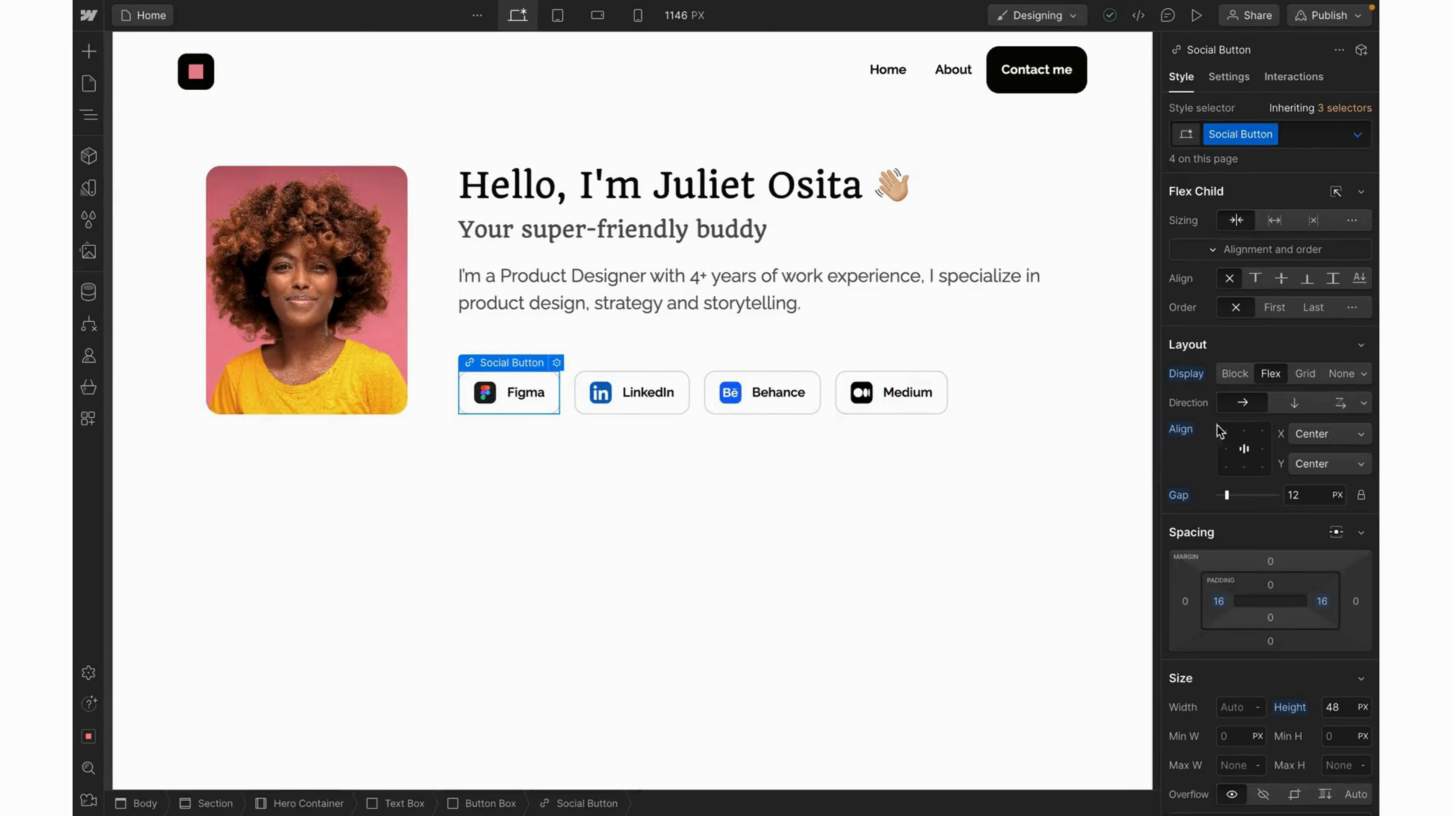
pyautogui.scroll(-10, 1271, 525)
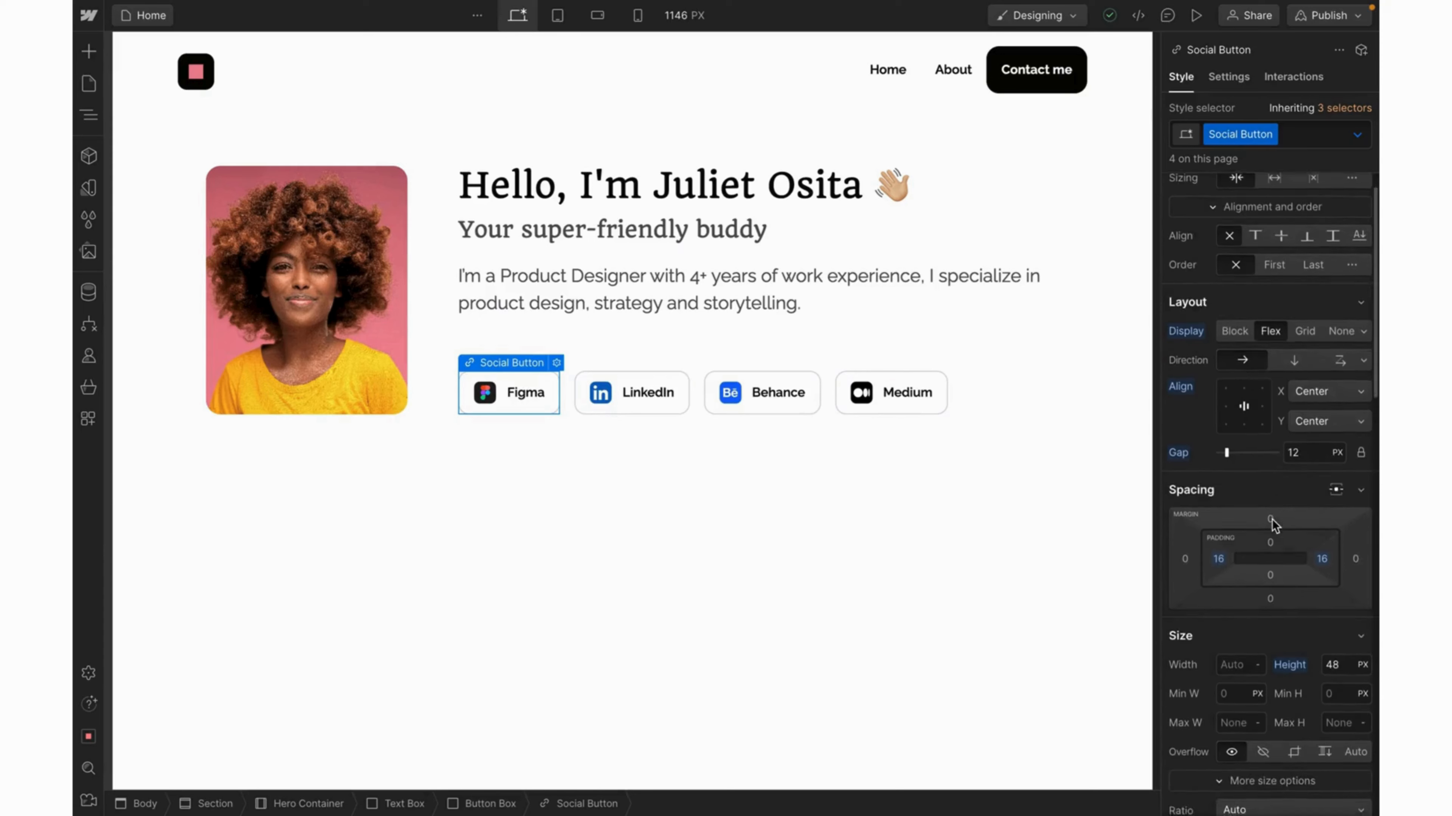
pyautogui.scroll(-15, 1272, 525)
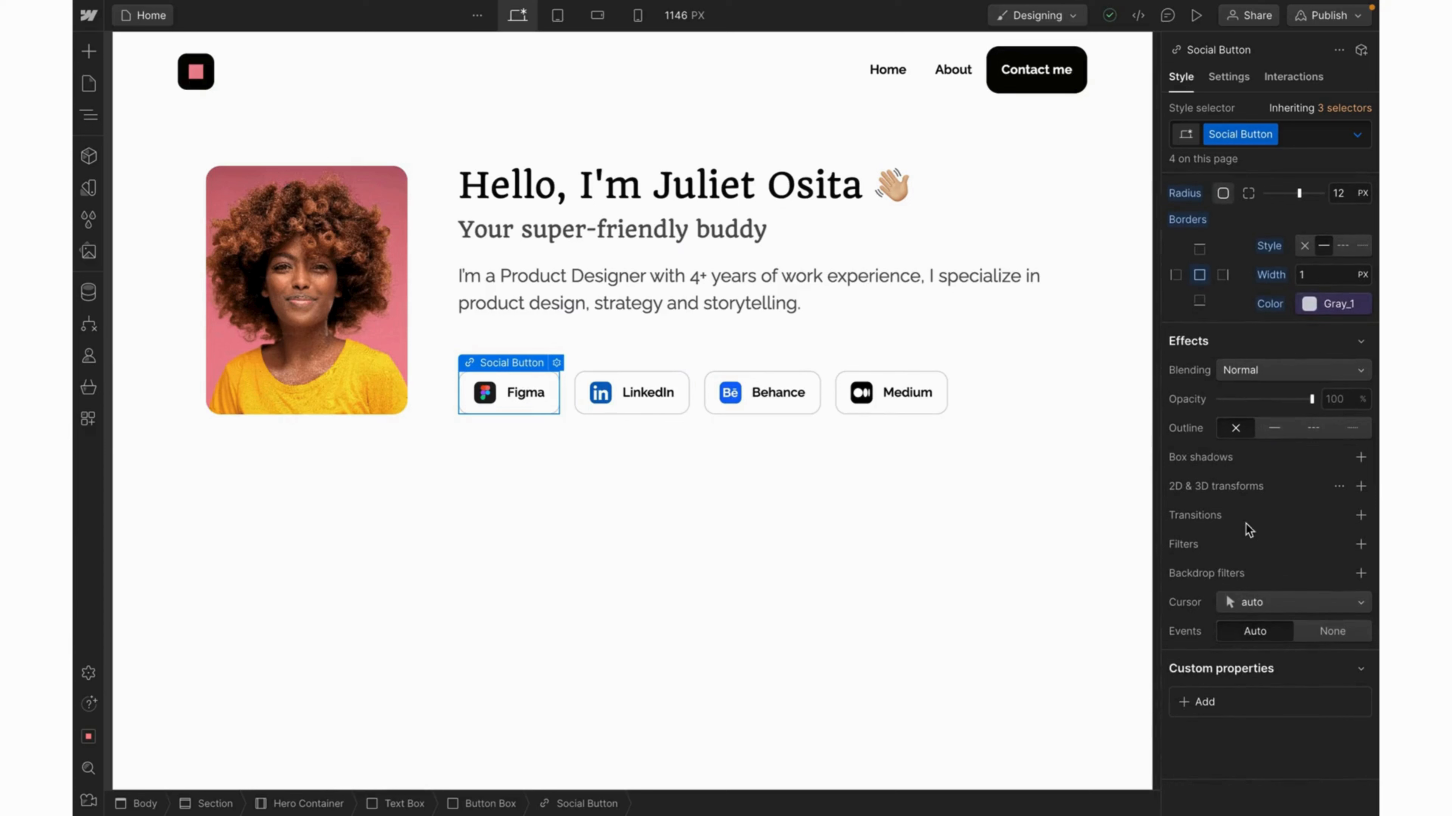
pyautogui.click(1361, 517)
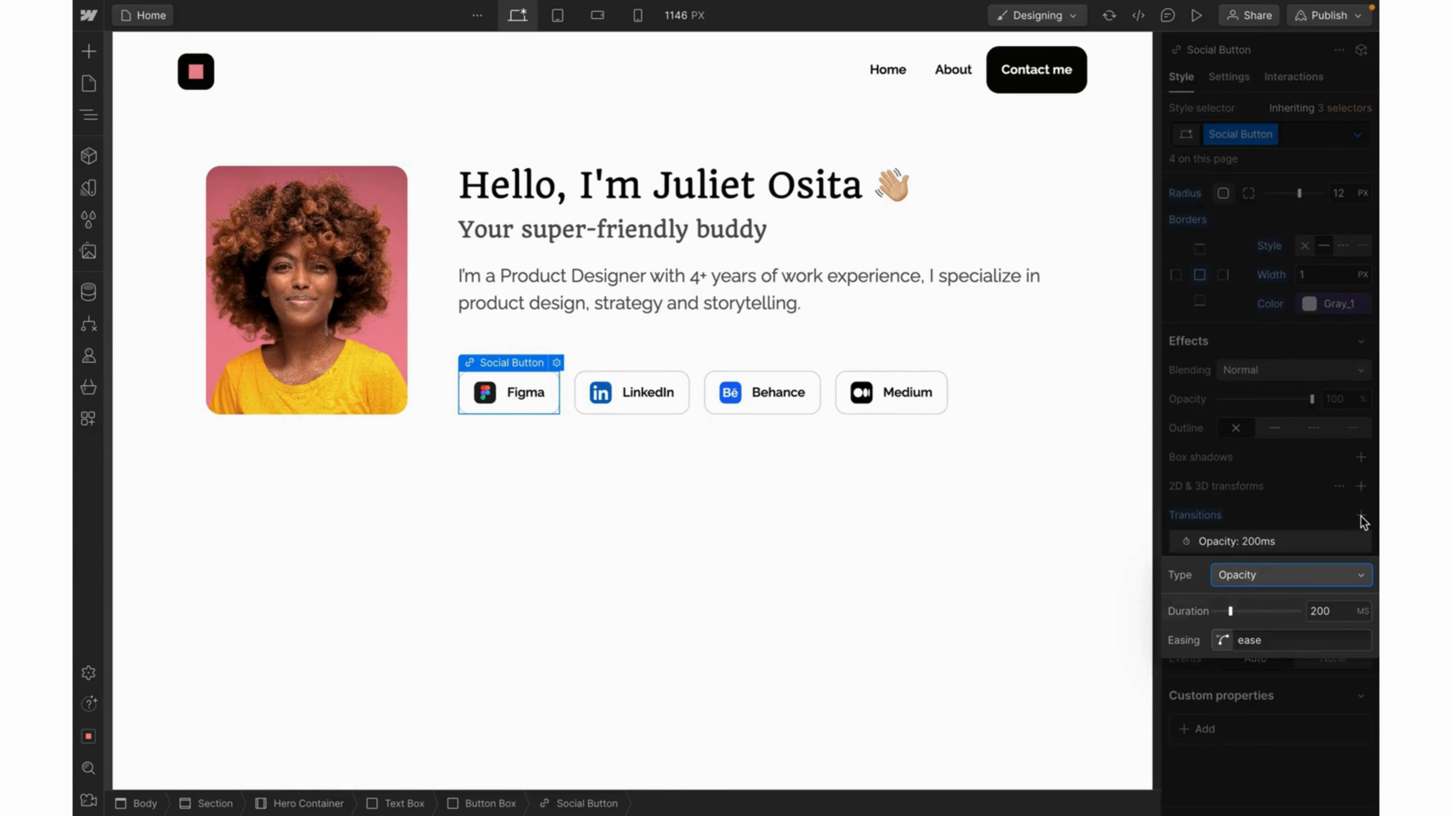
pyautogui.click(1295, 582)
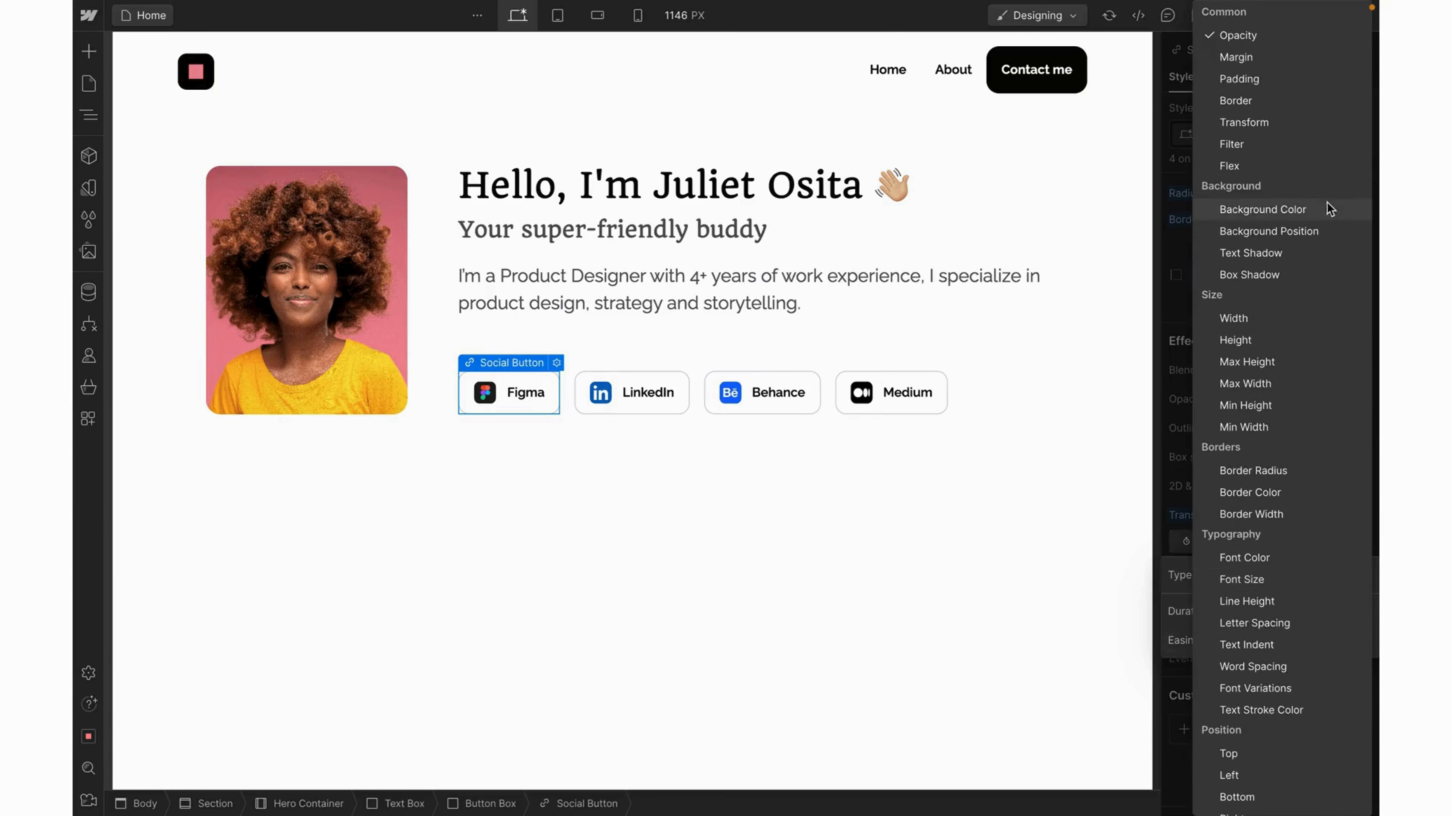
pyautogui.click(1286, 101)
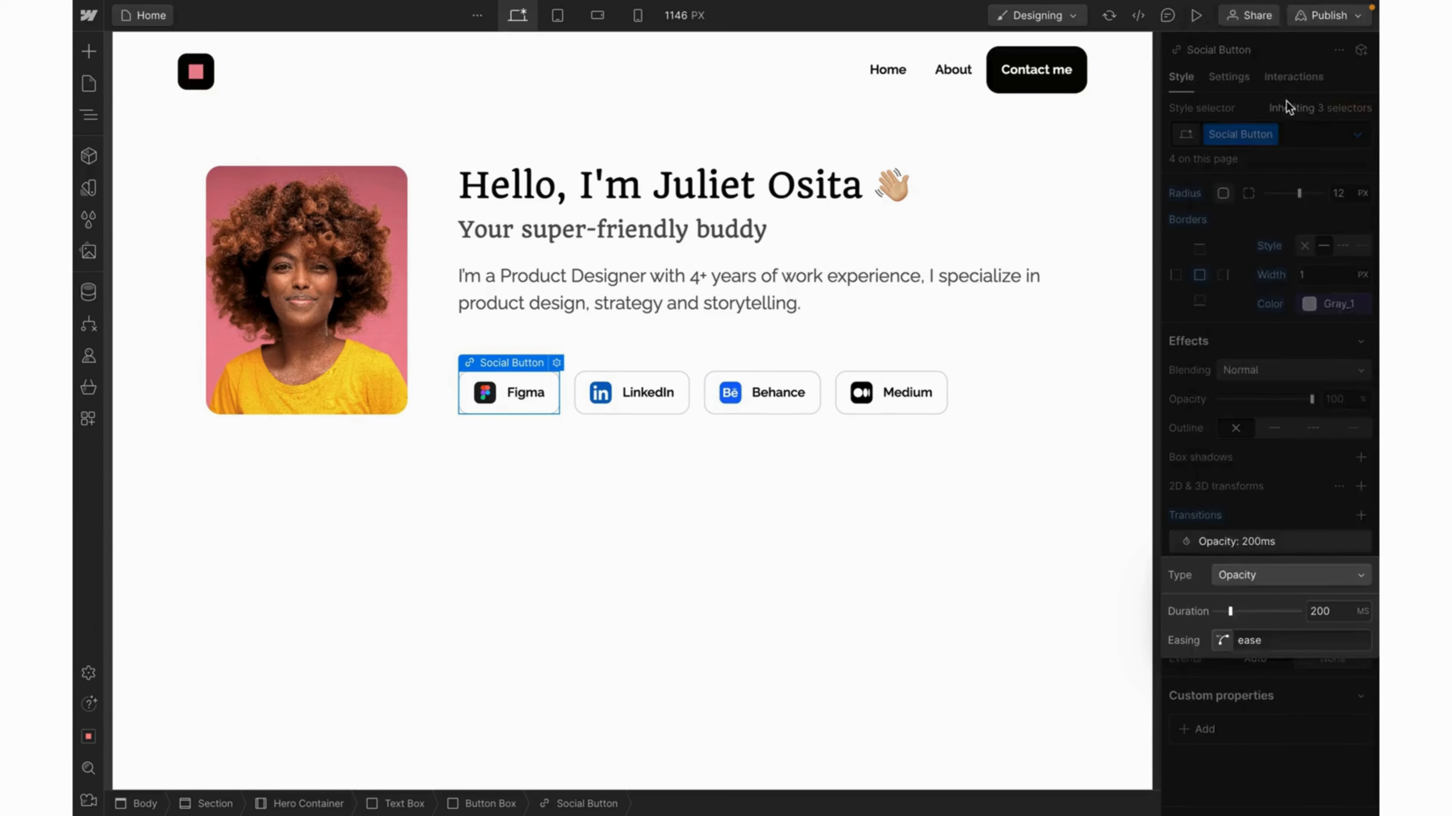
# Set the transition easing to Ease Out Quad and its duration to 300 ms.
pyautogui.click(1223, 641)
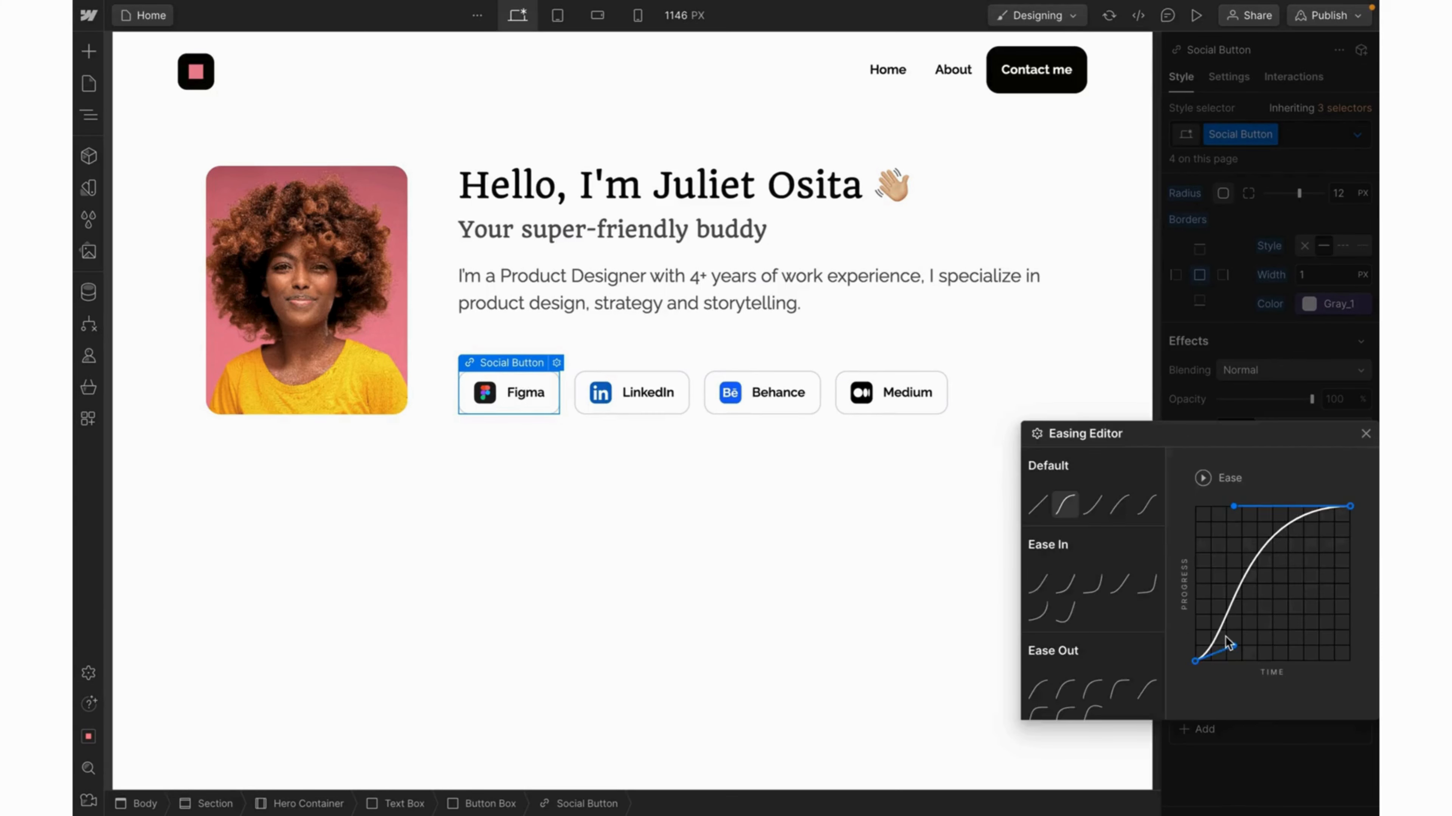
pyautogui.click(1039, 690)
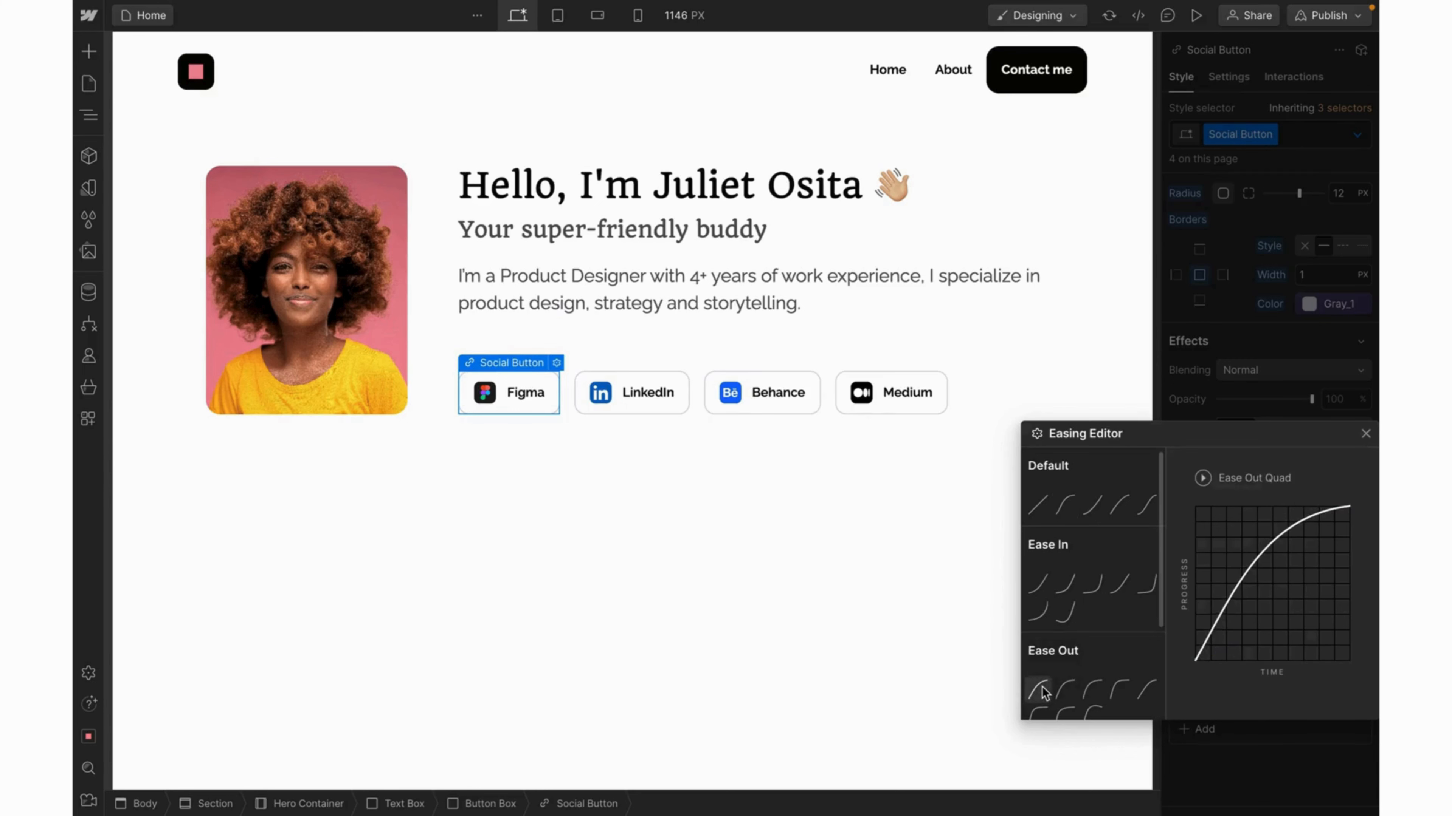
pyautogui.moveTo(1363, 521)
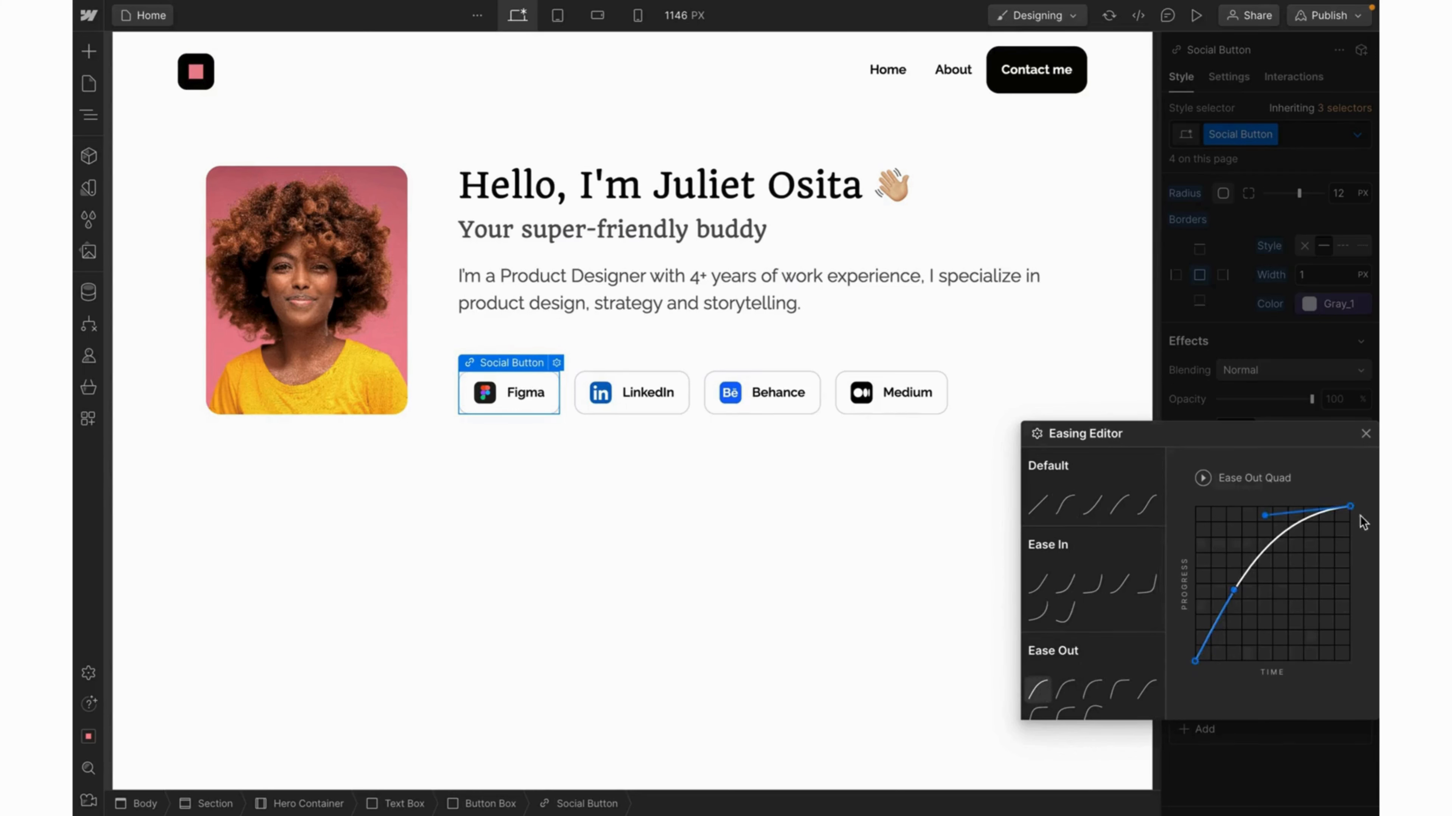
pyautogui.click(1365, 434)
pyautogui.click(1325, 611)
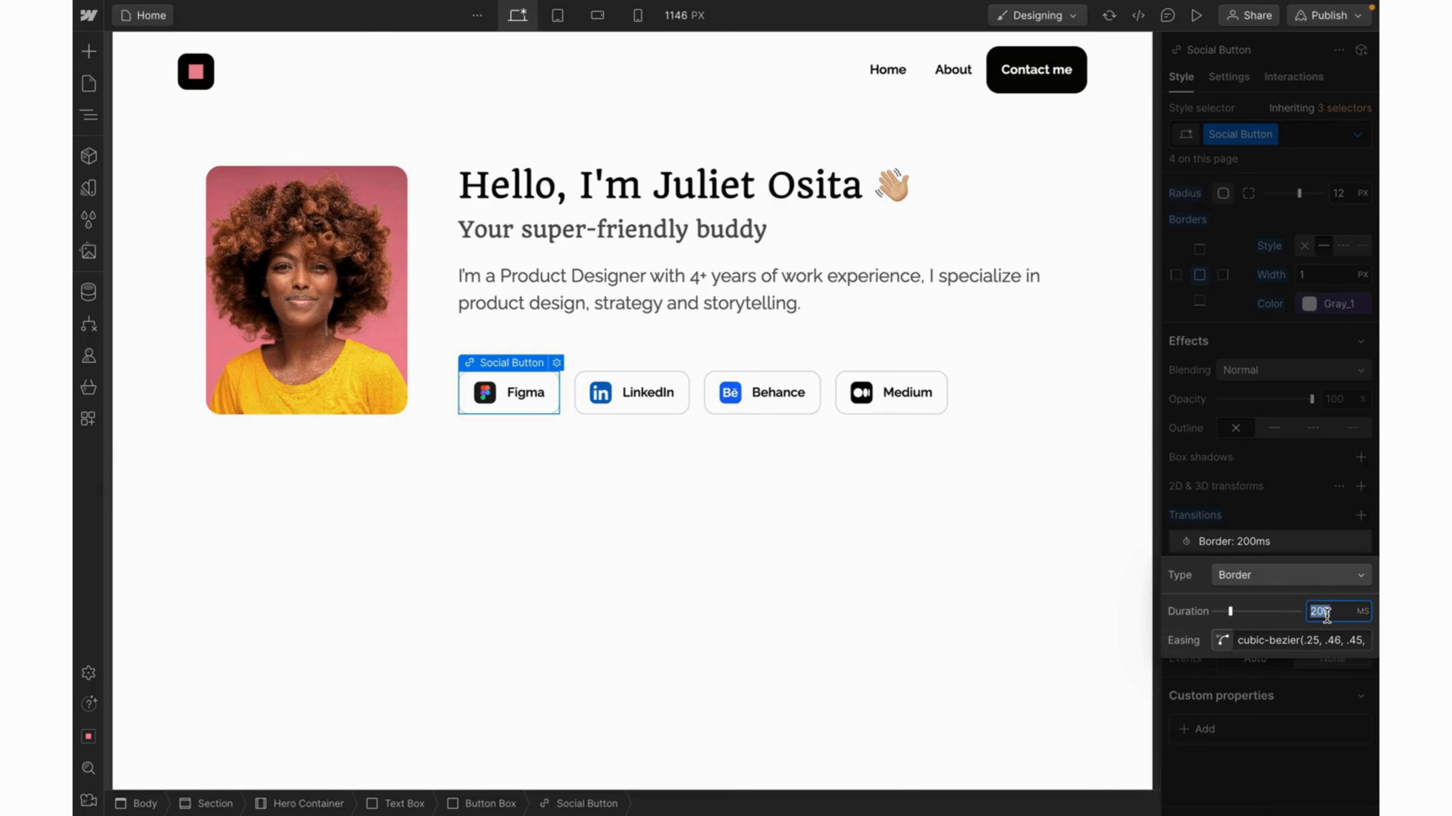
pyautogui.write('3')
pyautogui.click(1305, 537)
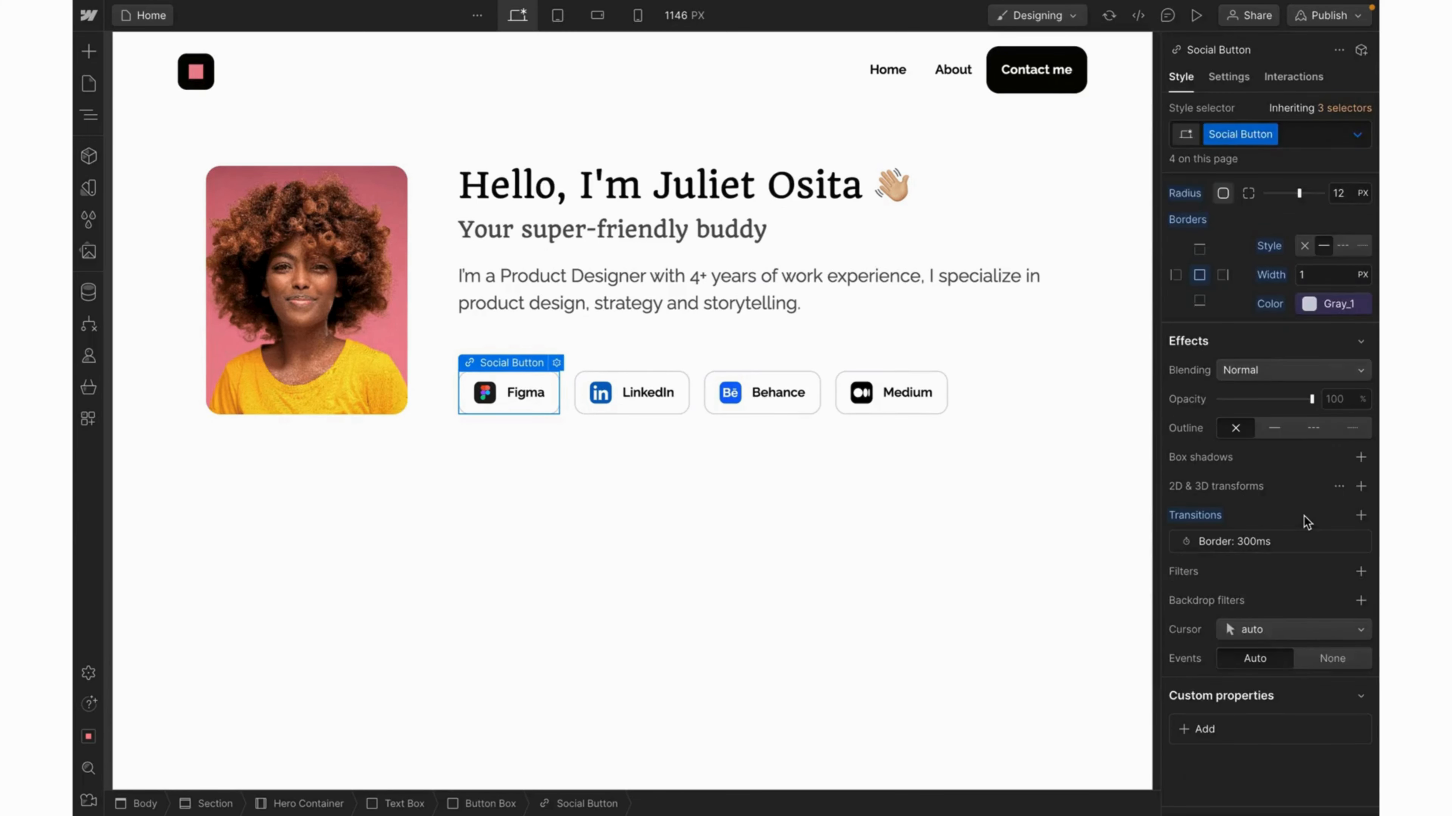
pyautogui.click(1196, 15)
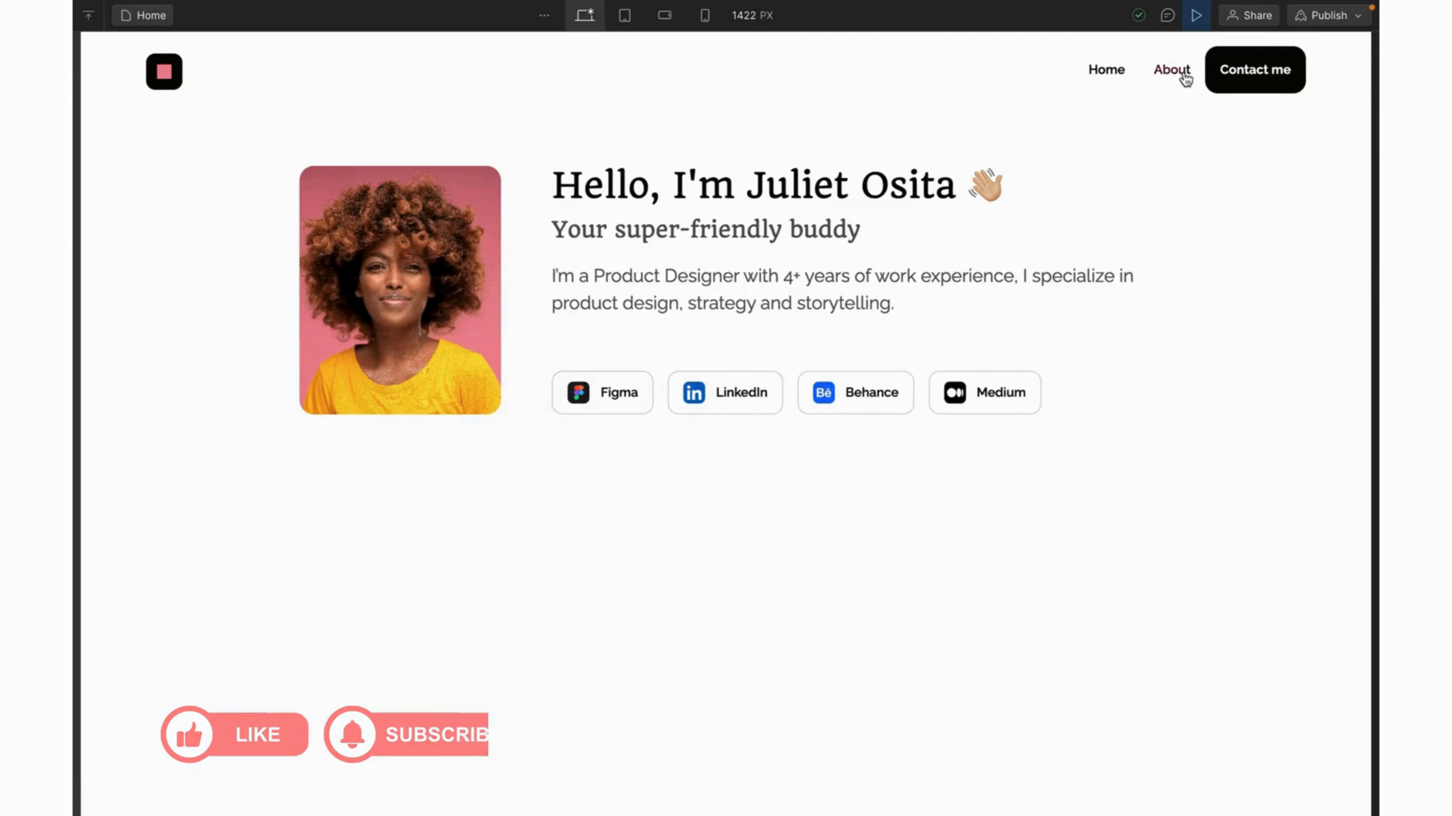
pyautogui.click(1197, 23)
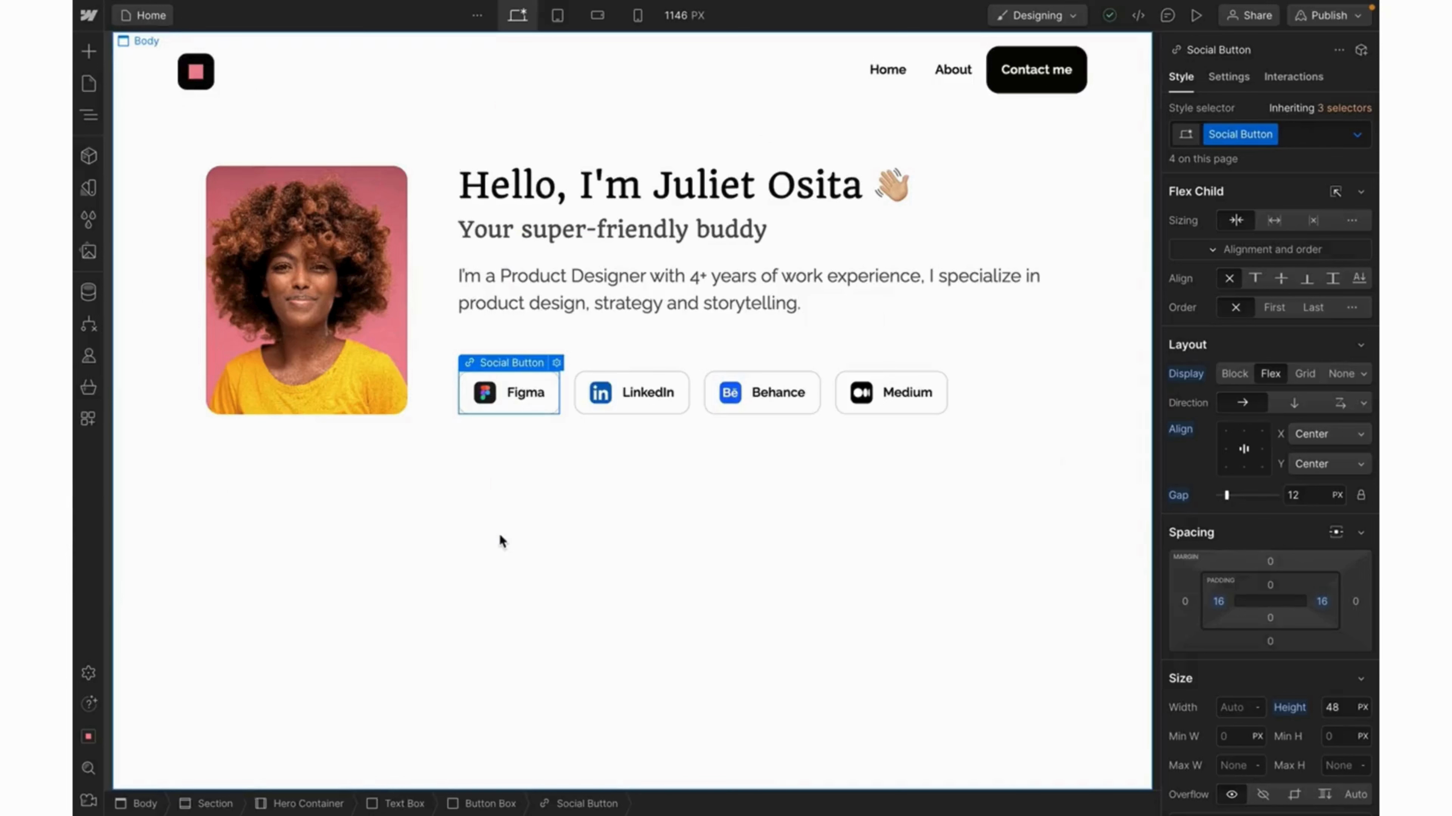
# Insert a new Section into the page body below the hero.
pyautogui.click(499, 537)
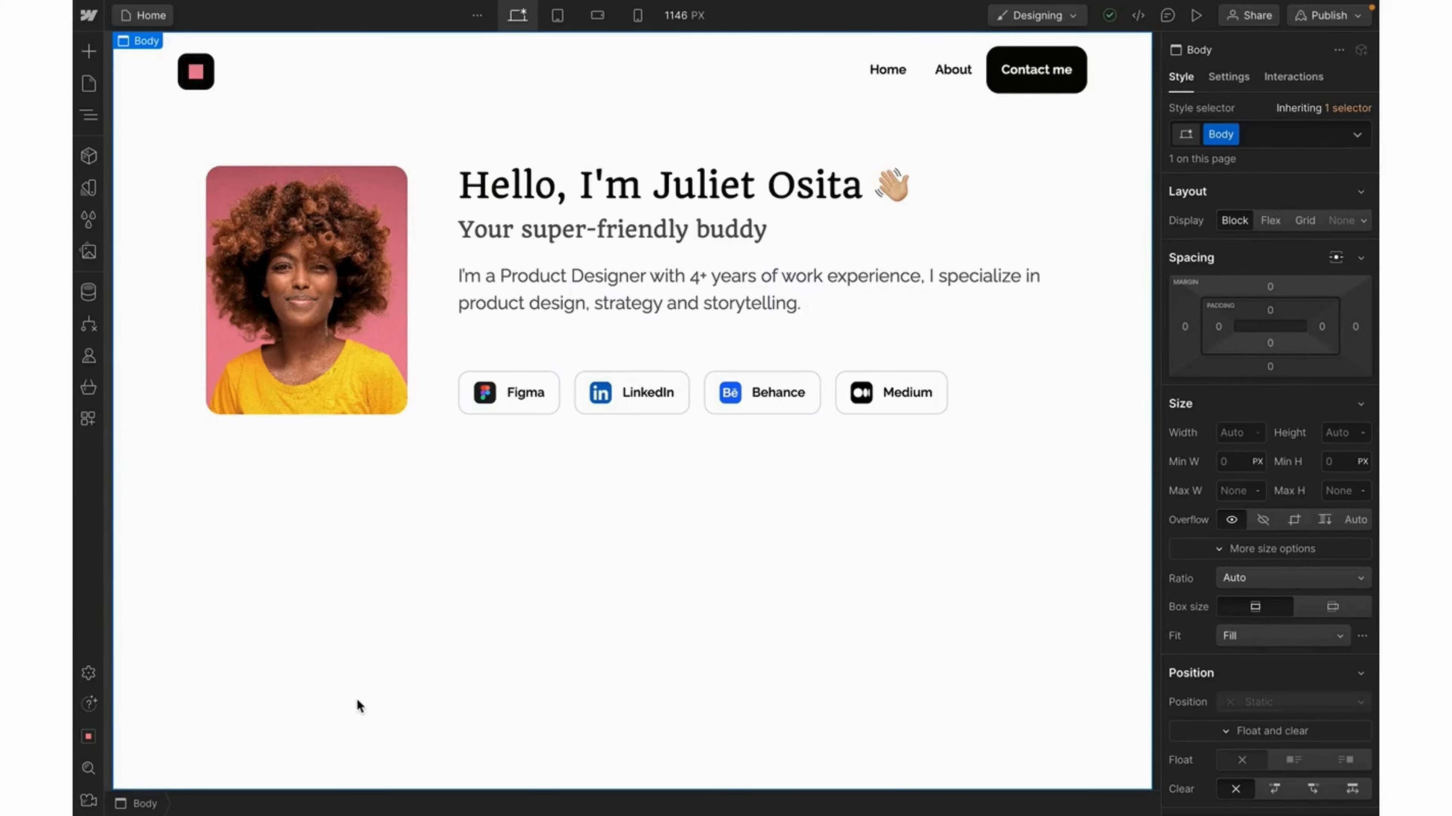
pyautogui.hotkey('ctrl', 'k')
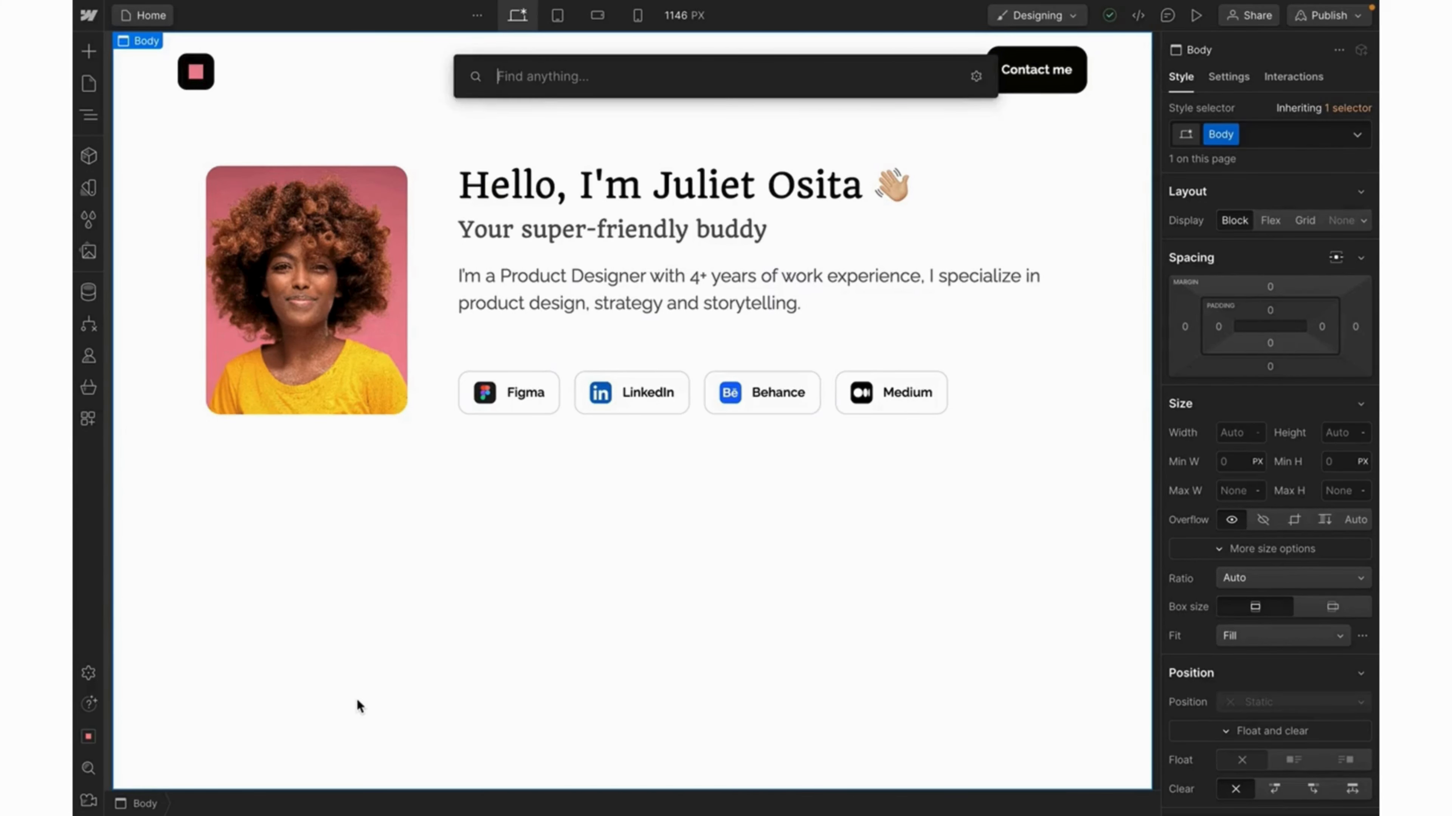
pyautogui.write('sec')
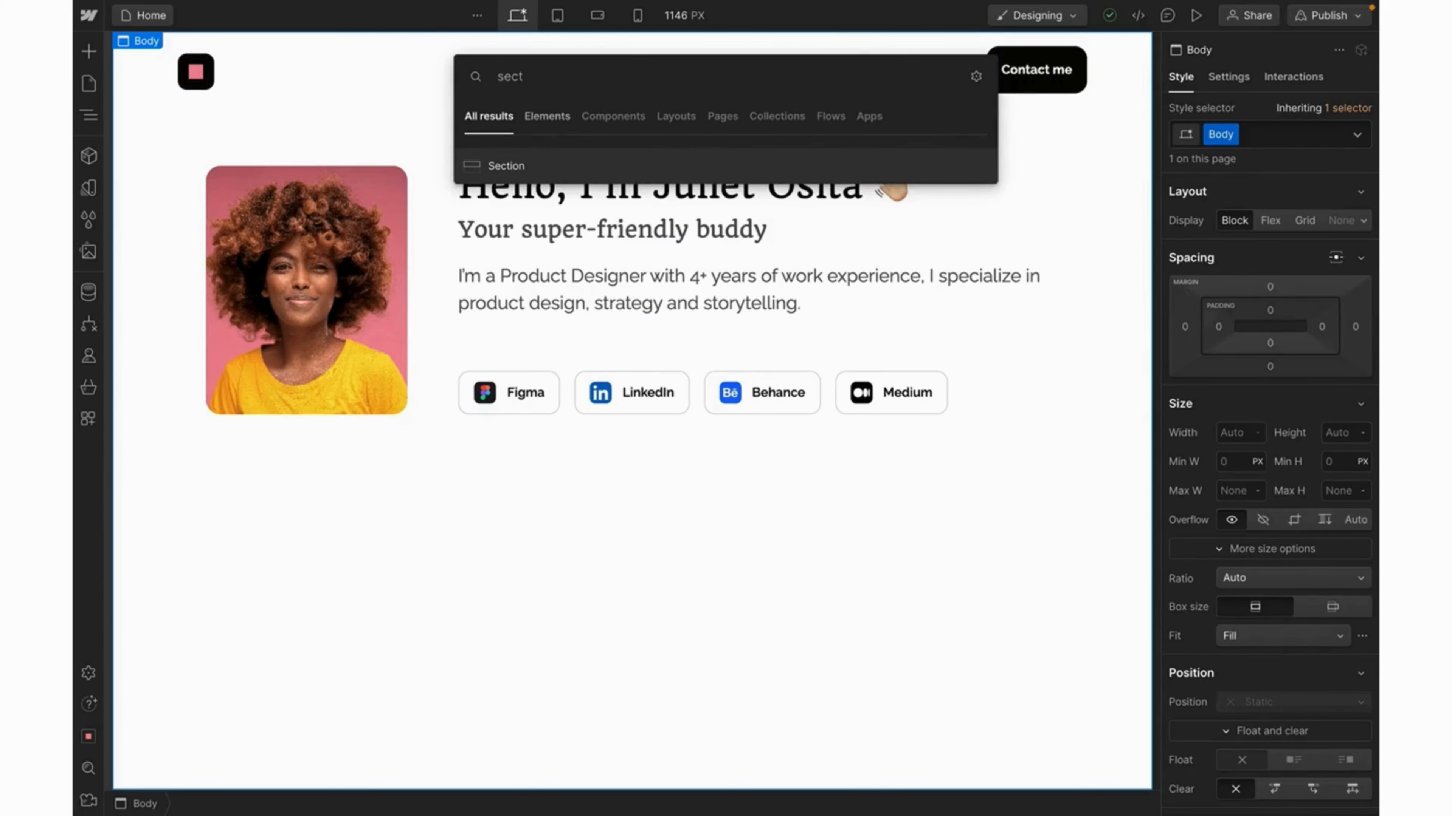
pyautogui.write('t')
pyautogui.click(505, 166)
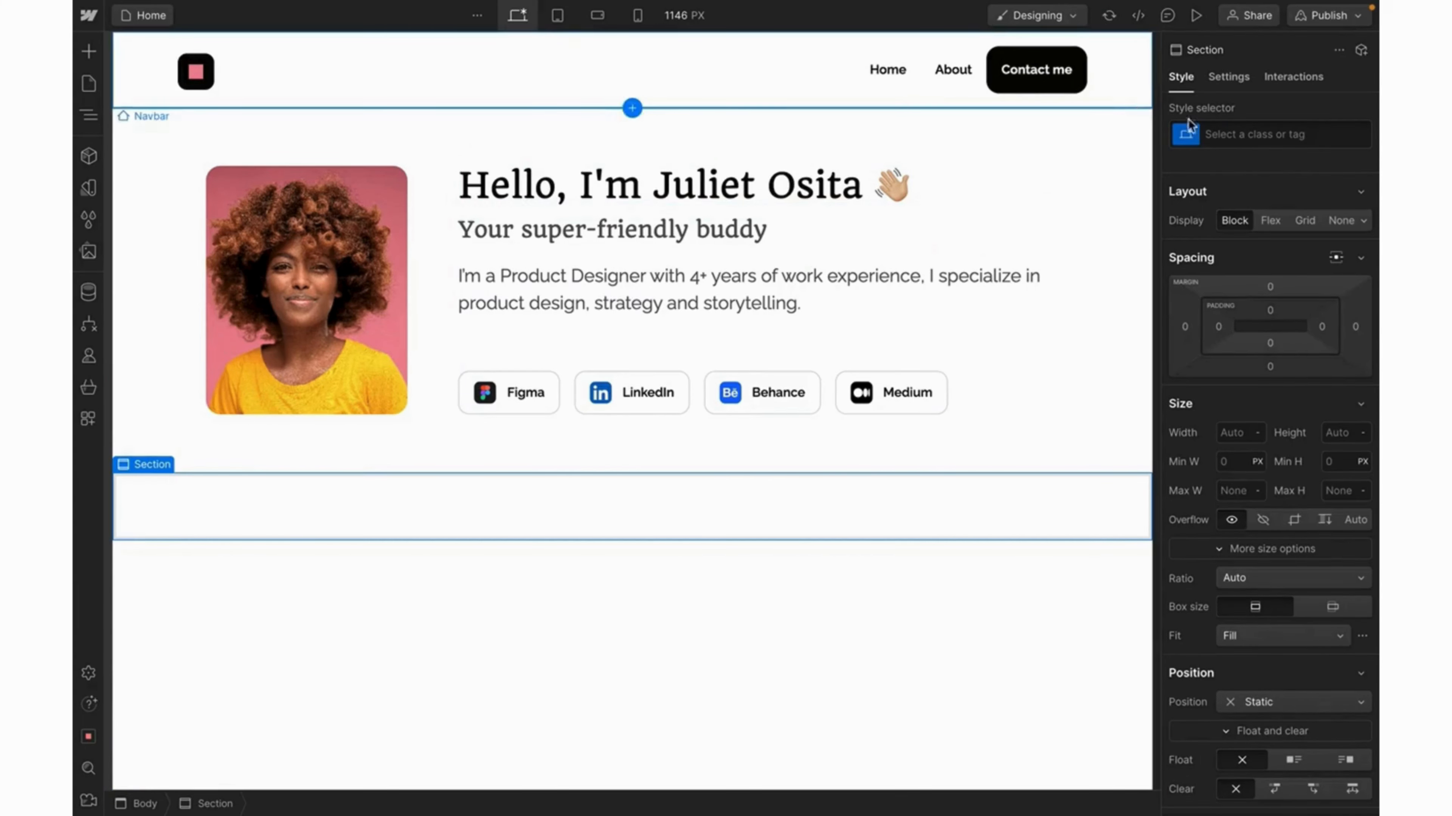
# Apply the existing Section class to the new section.
pyautogui.click(1225, 129)
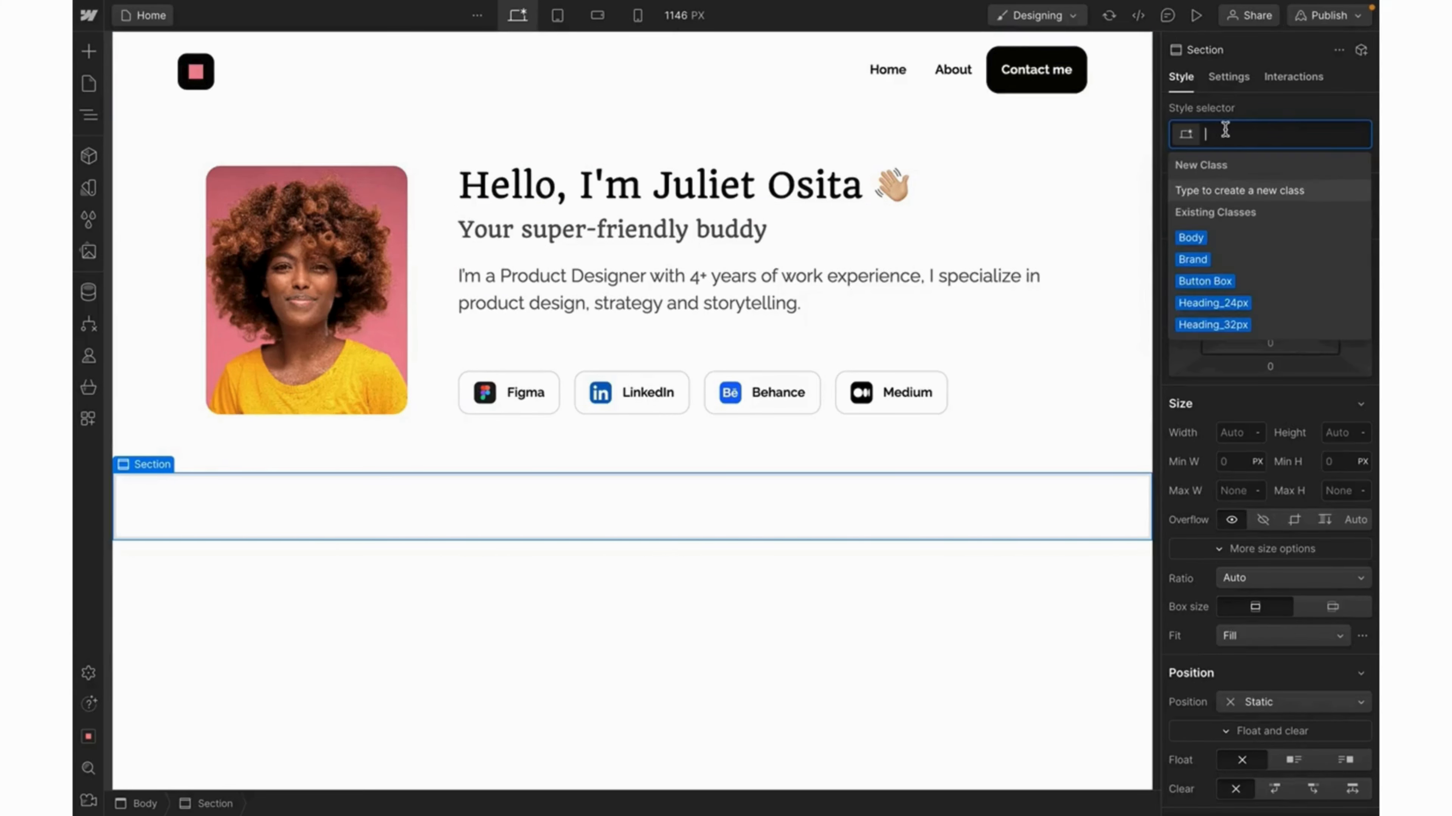
pyautogui.write('sect')
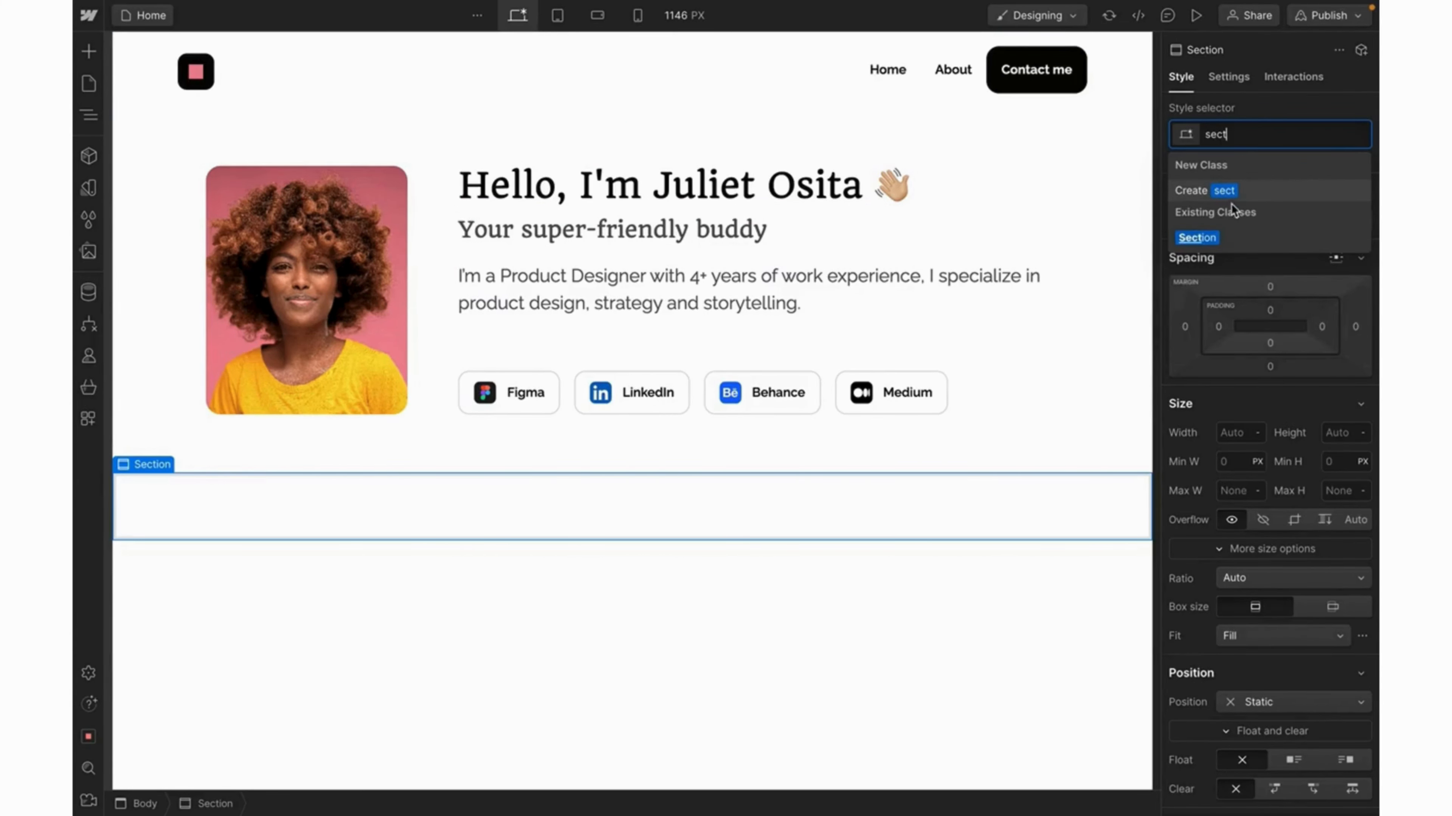
pyautogui.click(1208, 238)
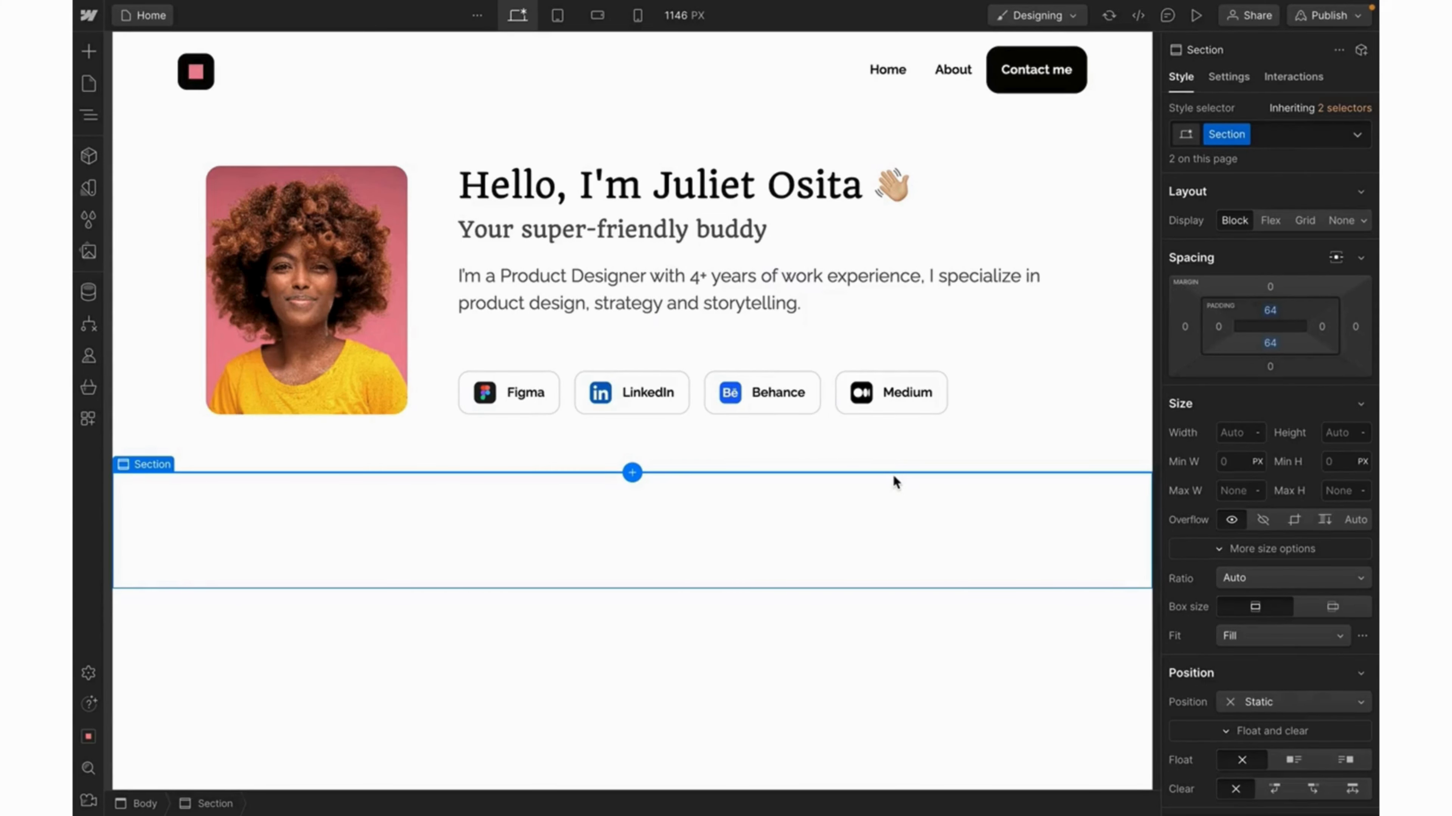
pyautogui.hotkey('ctrl', 'k')
pyautogui.write('cont')
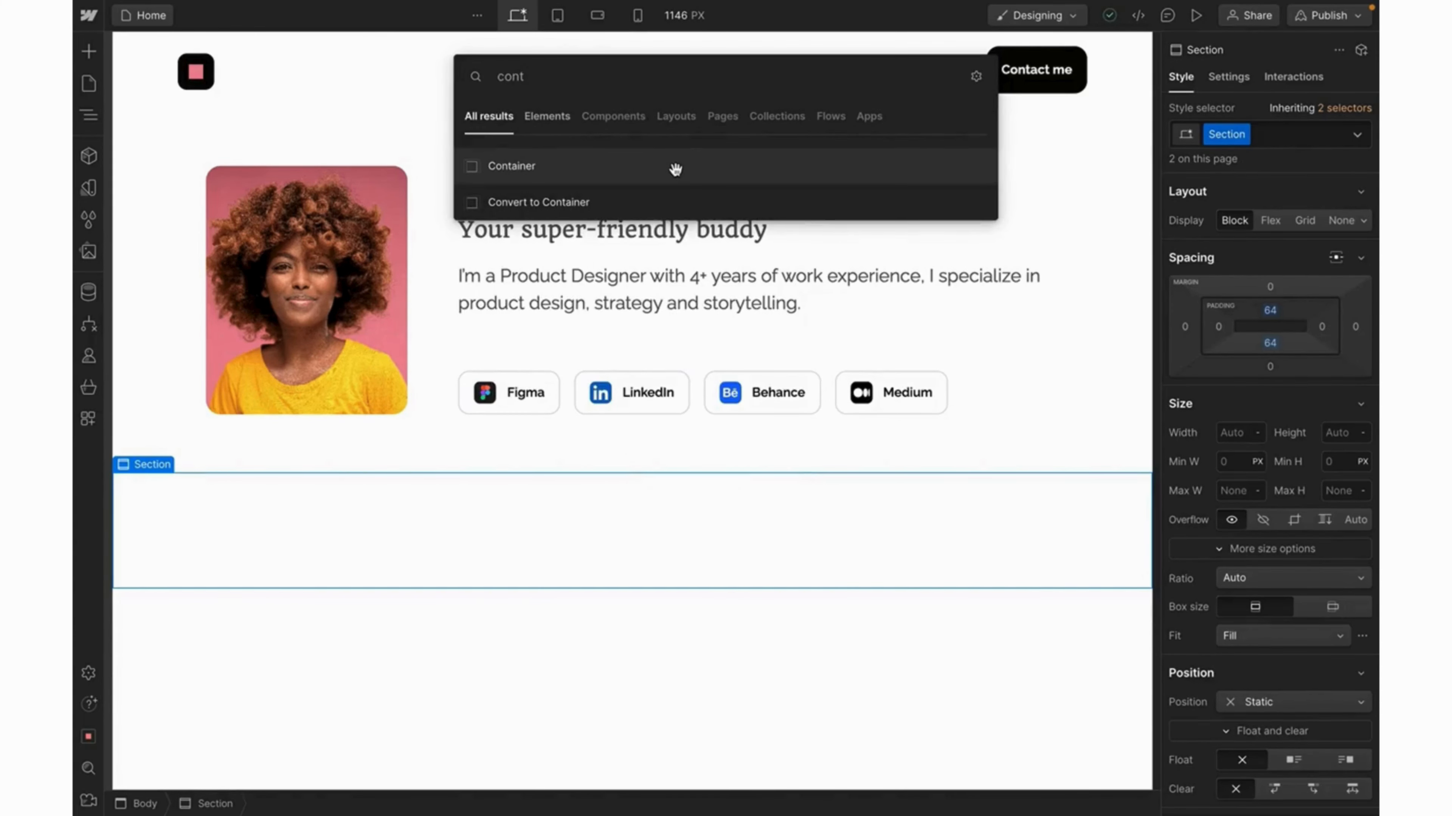
# Insert a Container in the new section and give it a new Project Container class.
pyautogui.click(675, 168)
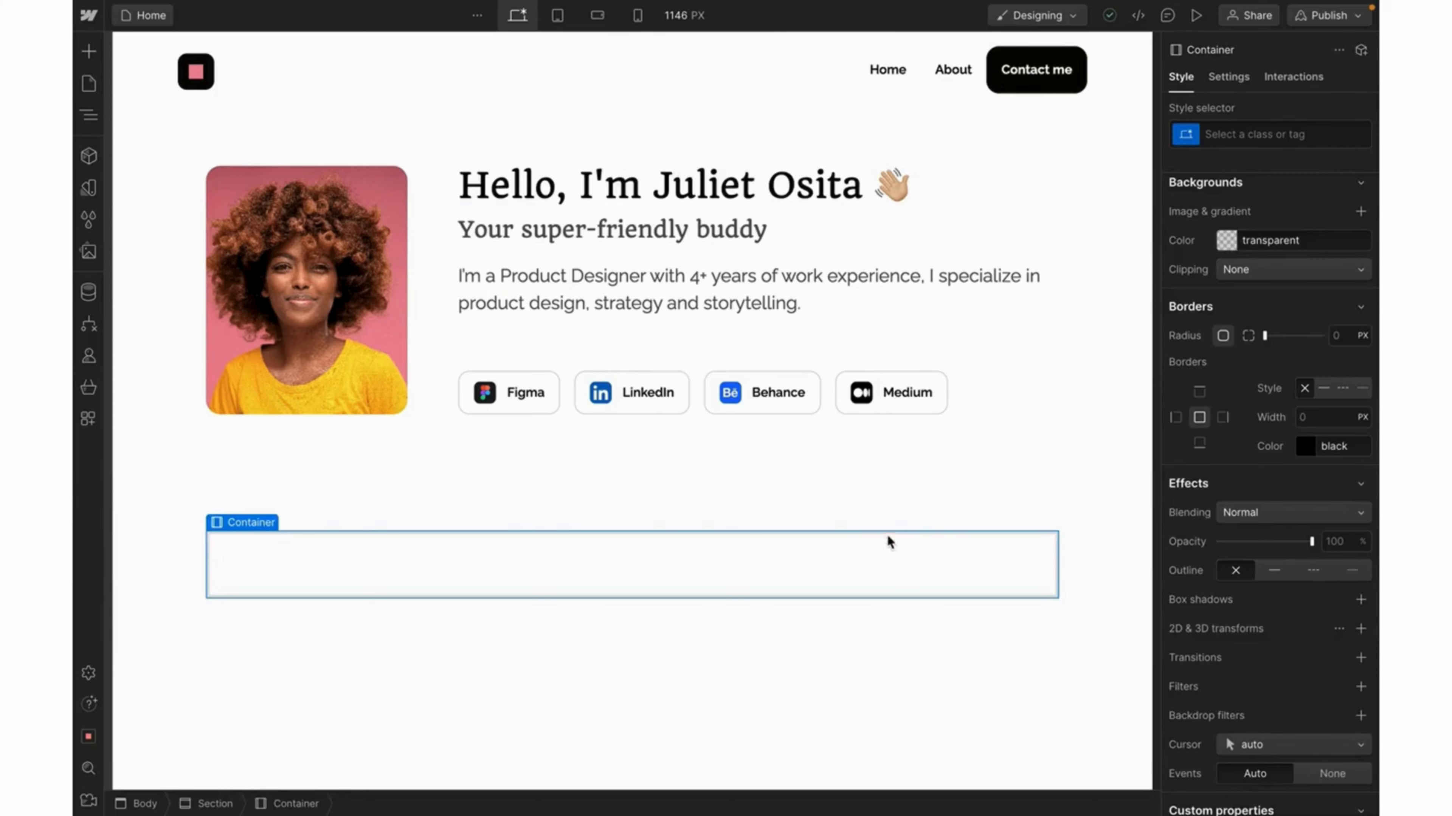
pyautogui.click(1228, 142)
pyautogui.write('P')
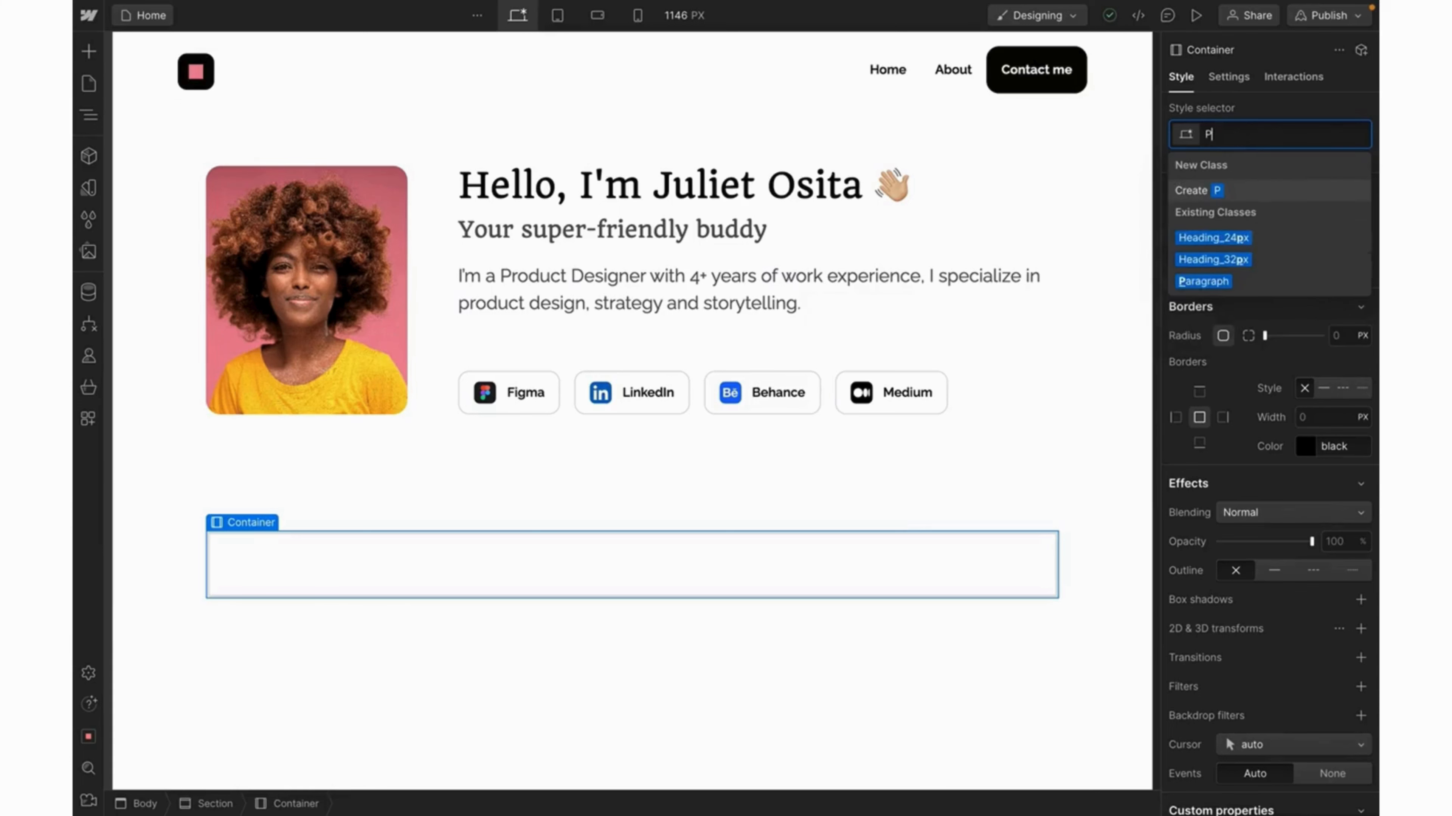
pyautogui.write('roject C')
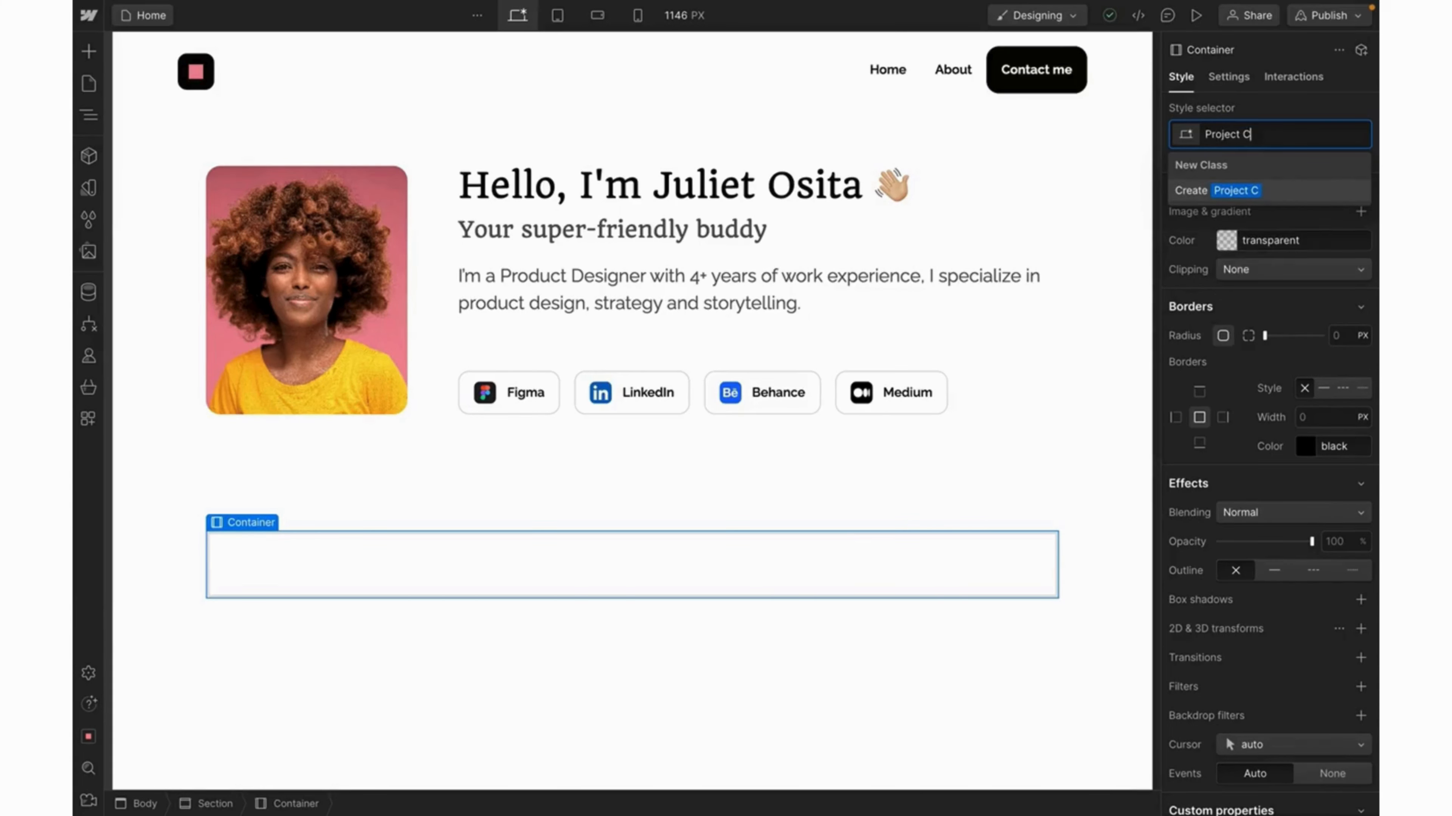
pyautogui.write('ontainer')
pyautogui.press('Return')
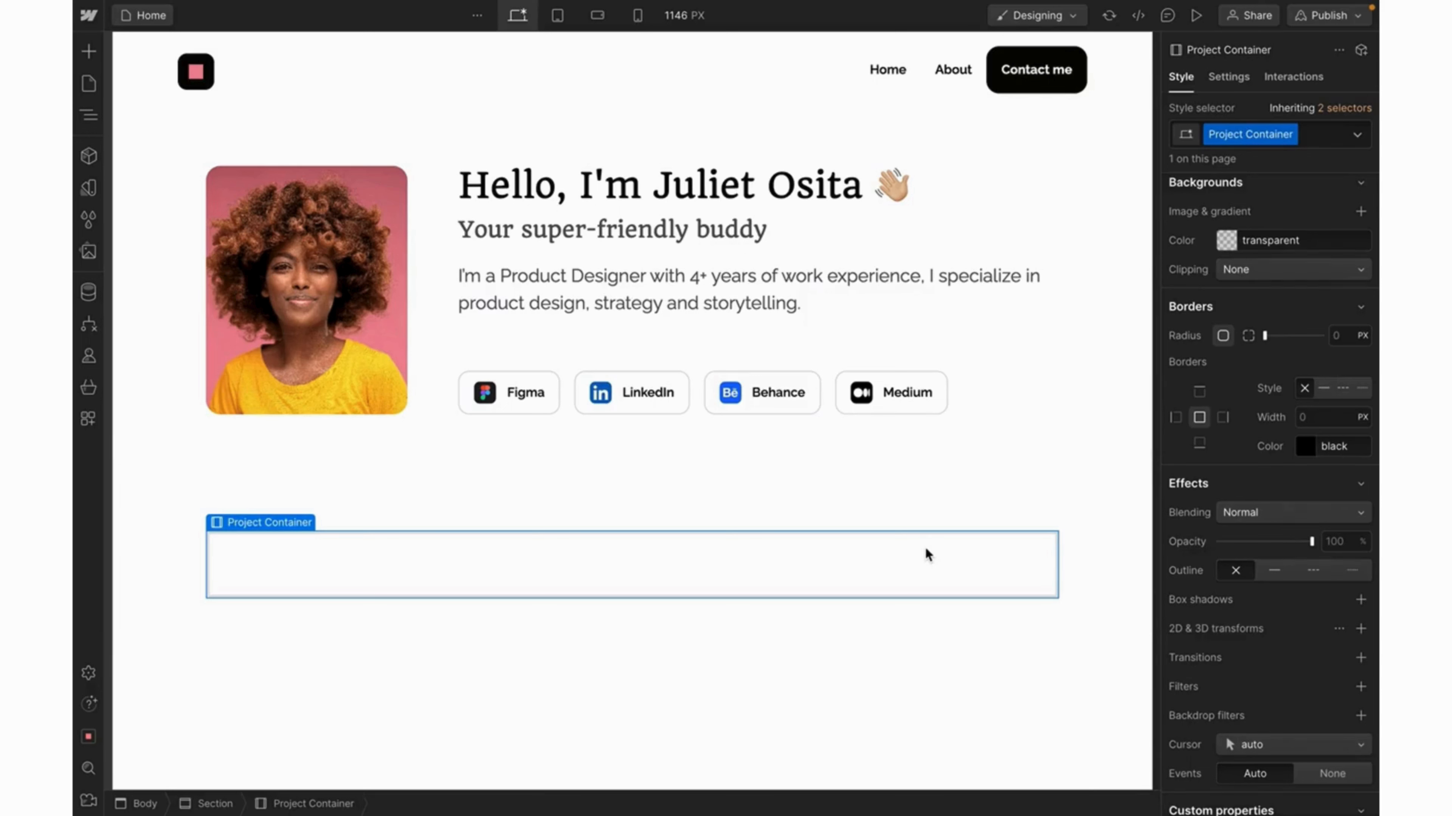
pyautogui.hotkey('ctrl', 'k')
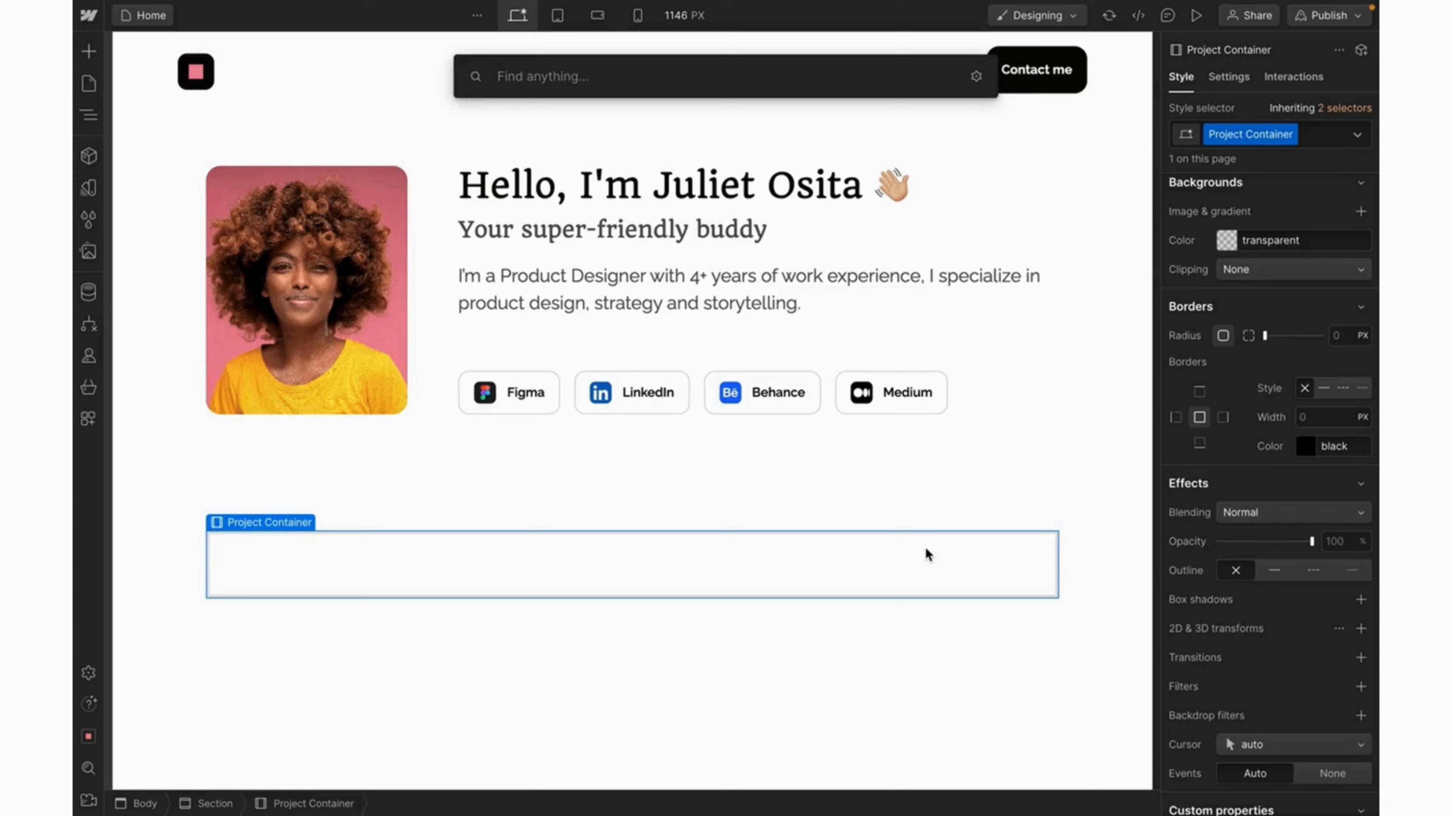
# Insert a heading into Project Container and type the text 'Projects'.
pyautogui.write('headi')
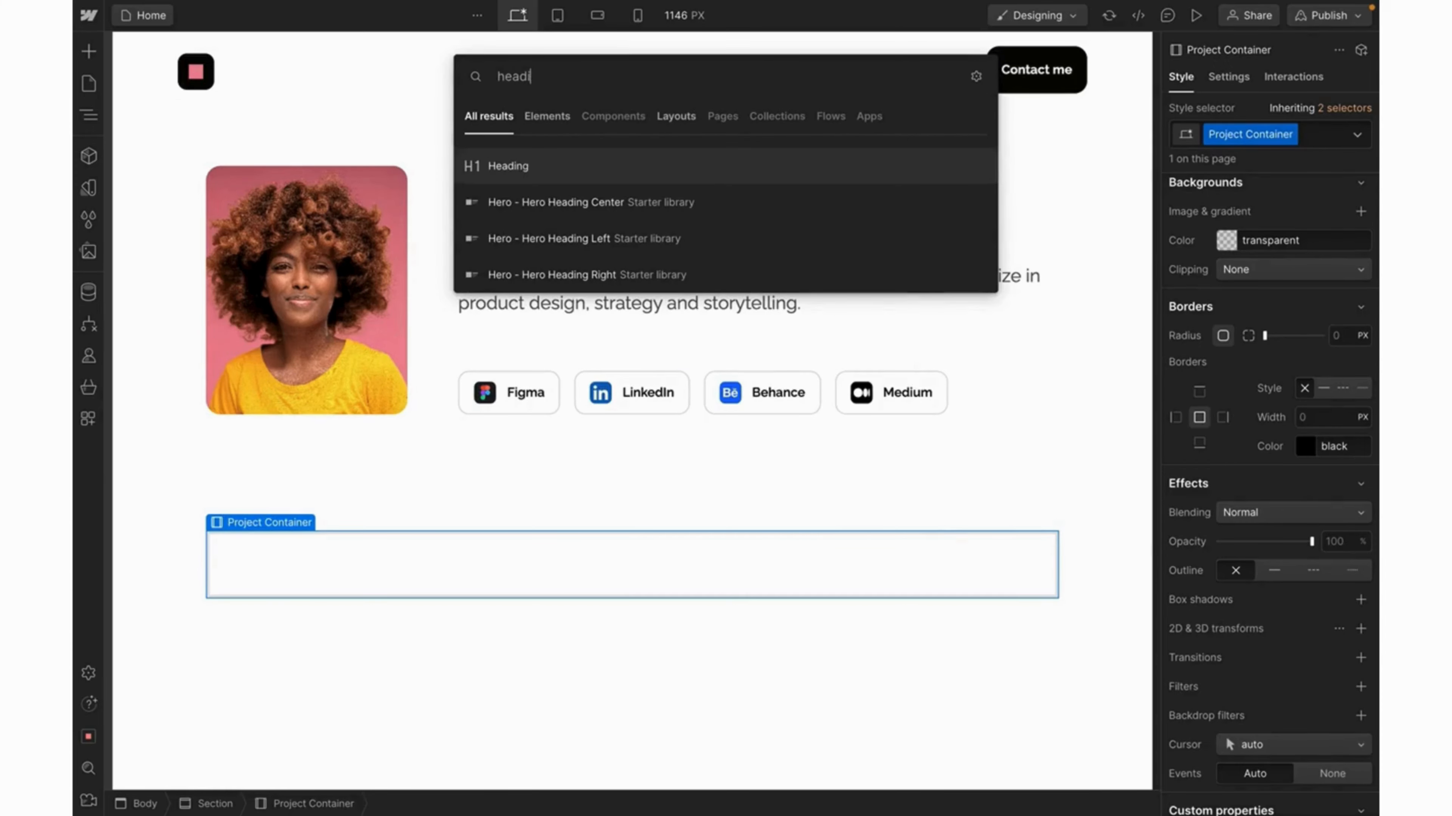
pyautogui.click(541, 172)
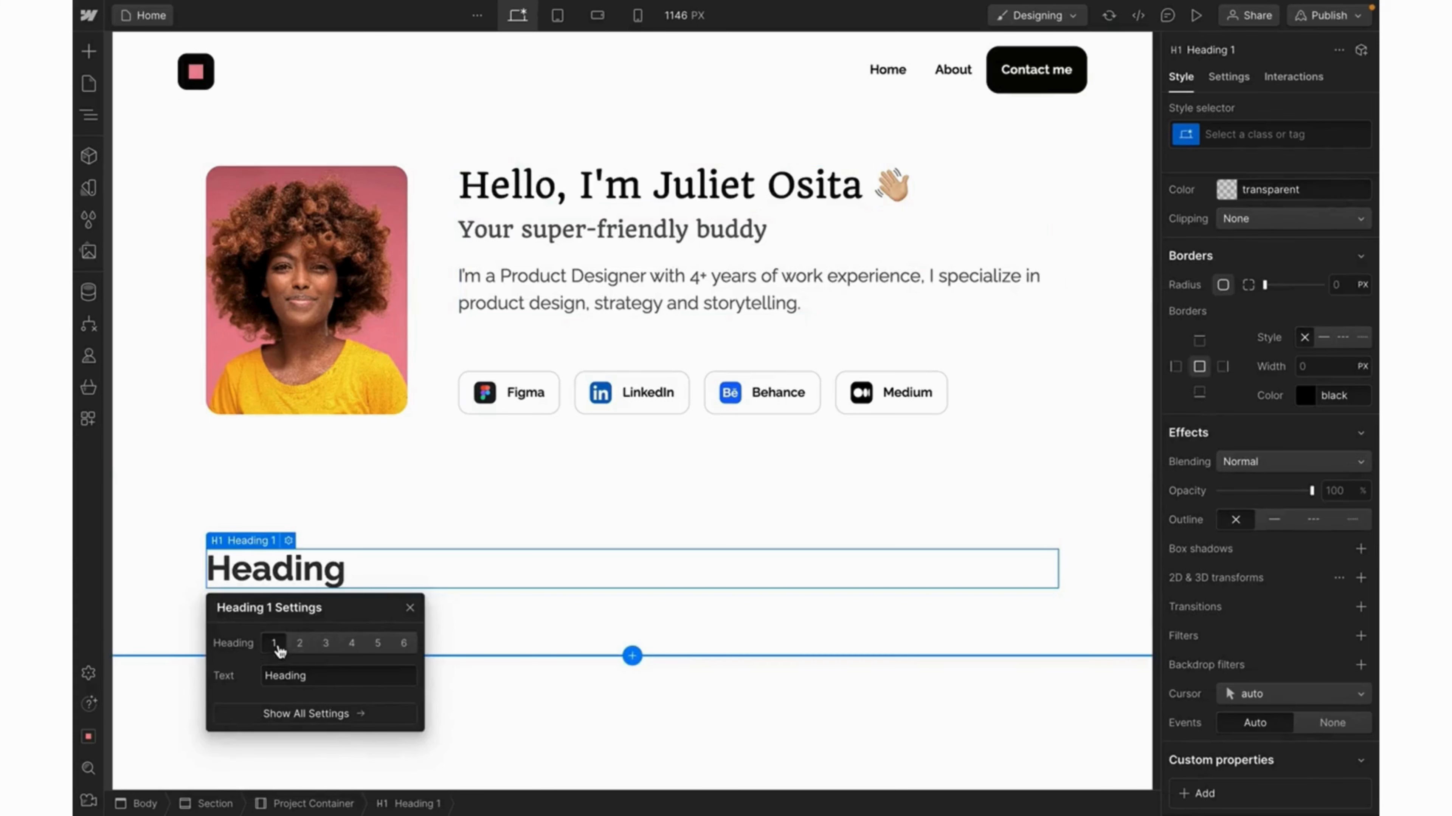
pyautogui.click(409, 608)
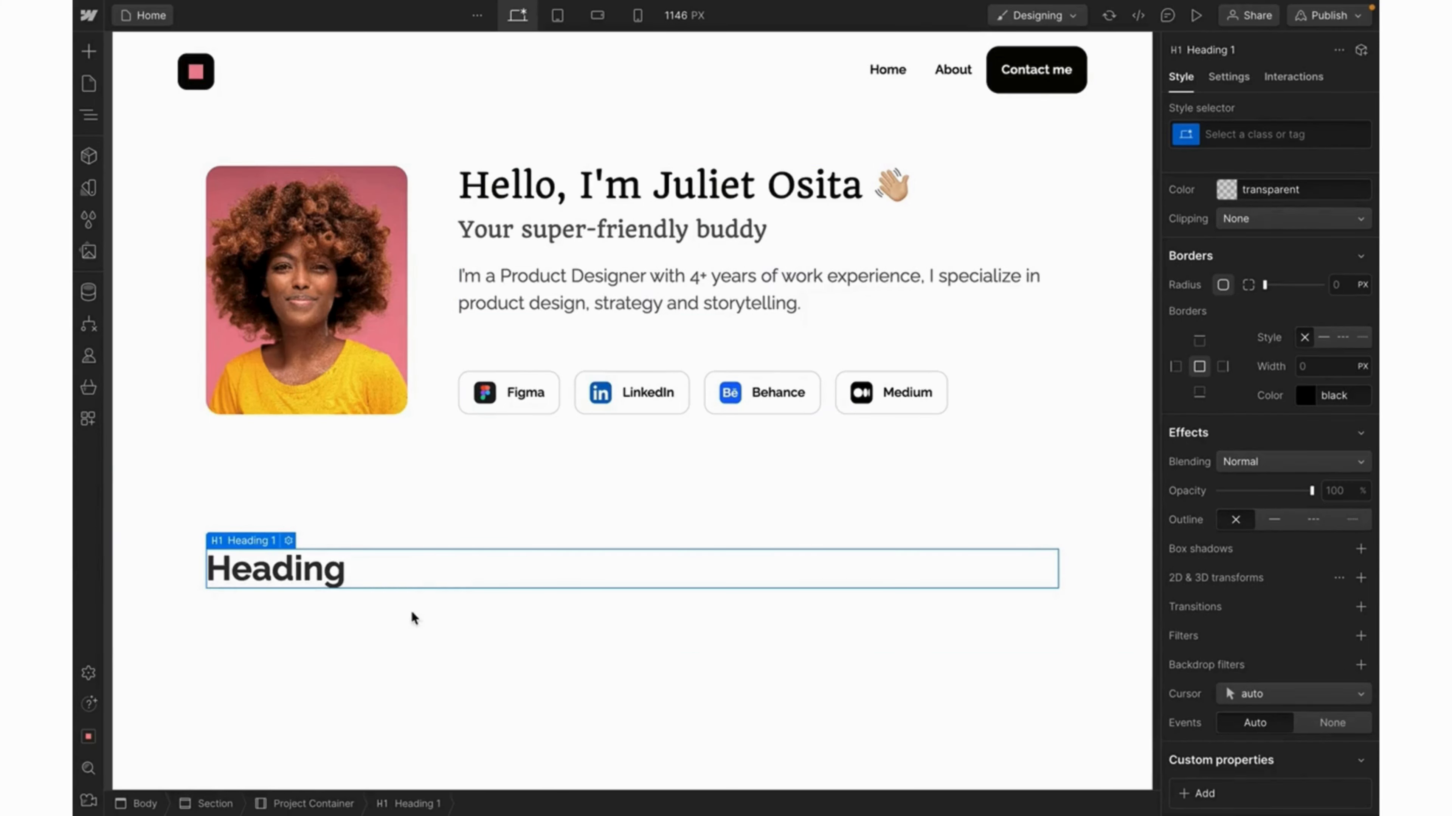
pyautogui.doubleClick(307, 565)
pyautogui.write('Pr')
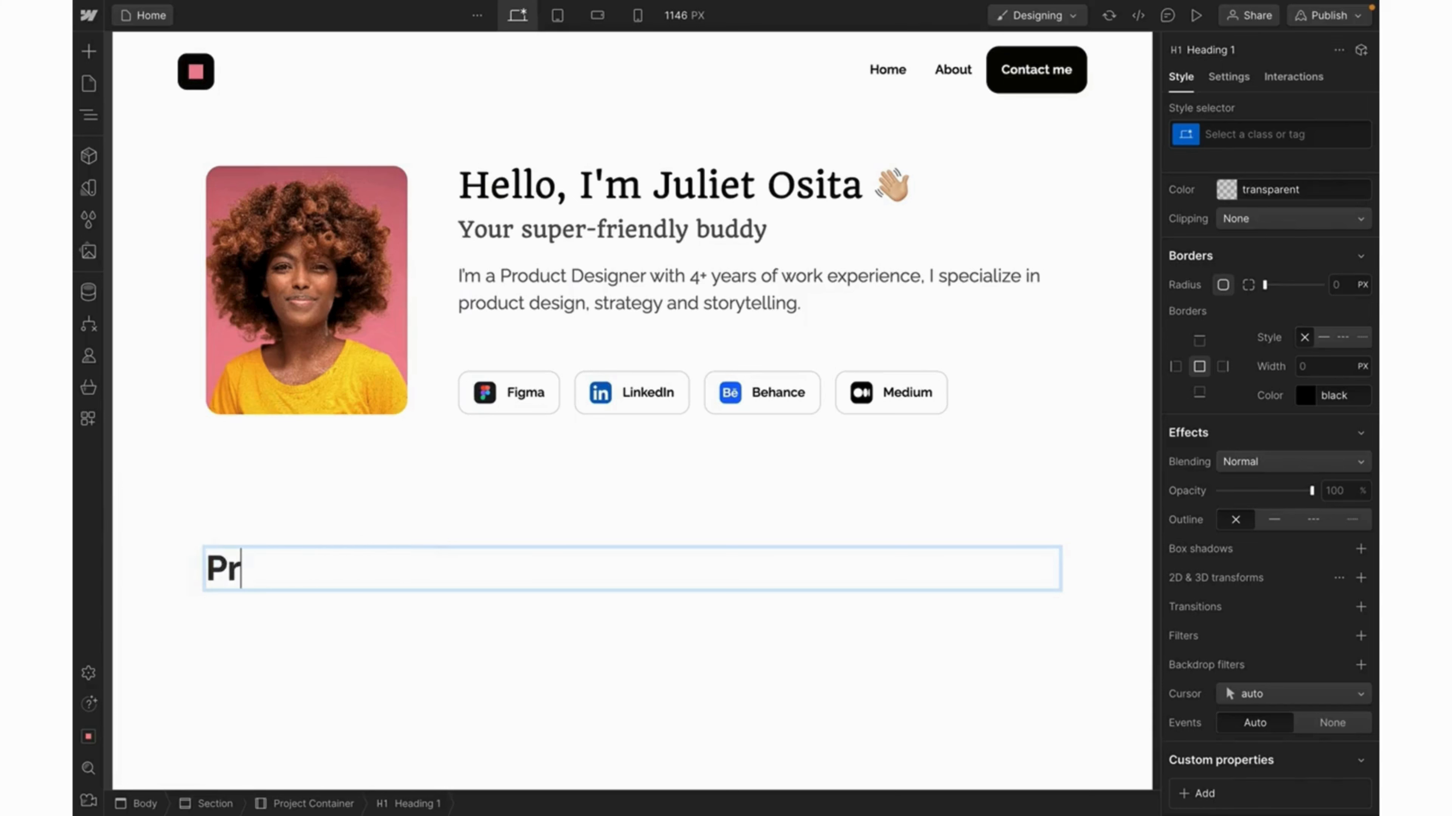
pyautogui.write('ojects')
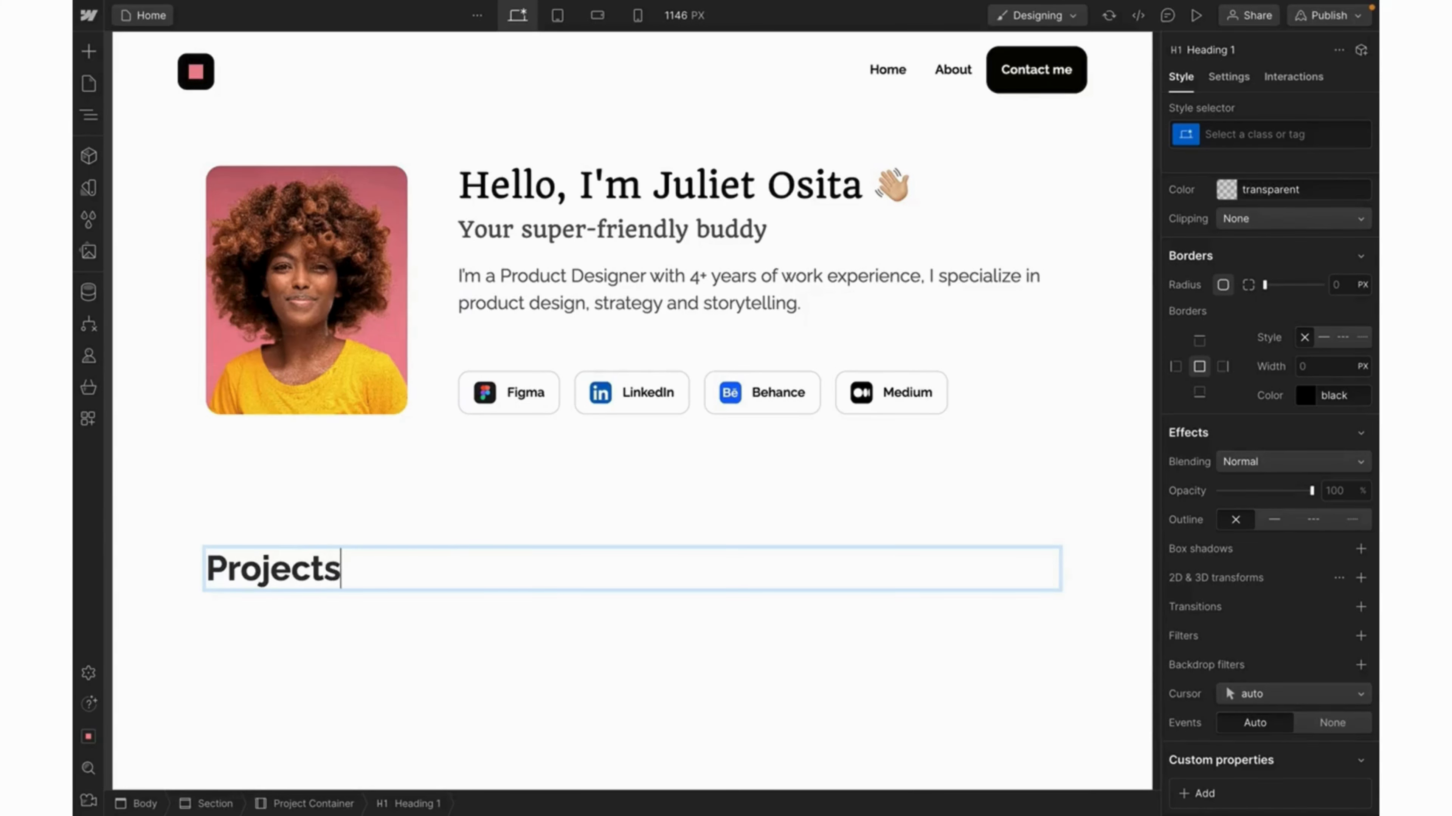
pyautogui.press('Return')
pyautogui.press('BackSpace')
pyautogui.press('Escape')
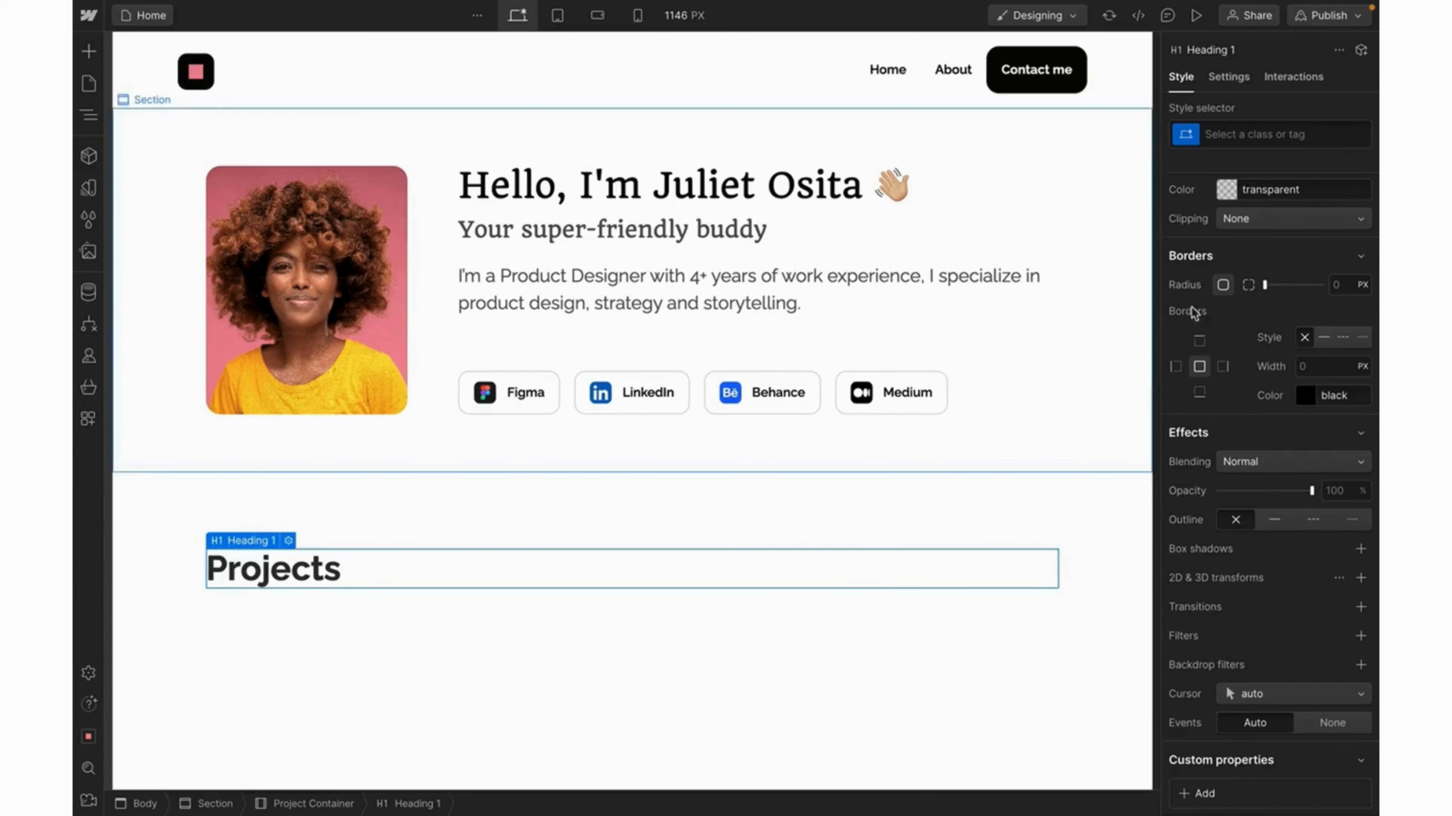
# Style the Projects heading with the existing Heading_32px class.
pyautogui.click(1242, 139)
pyautogui.write('headi')
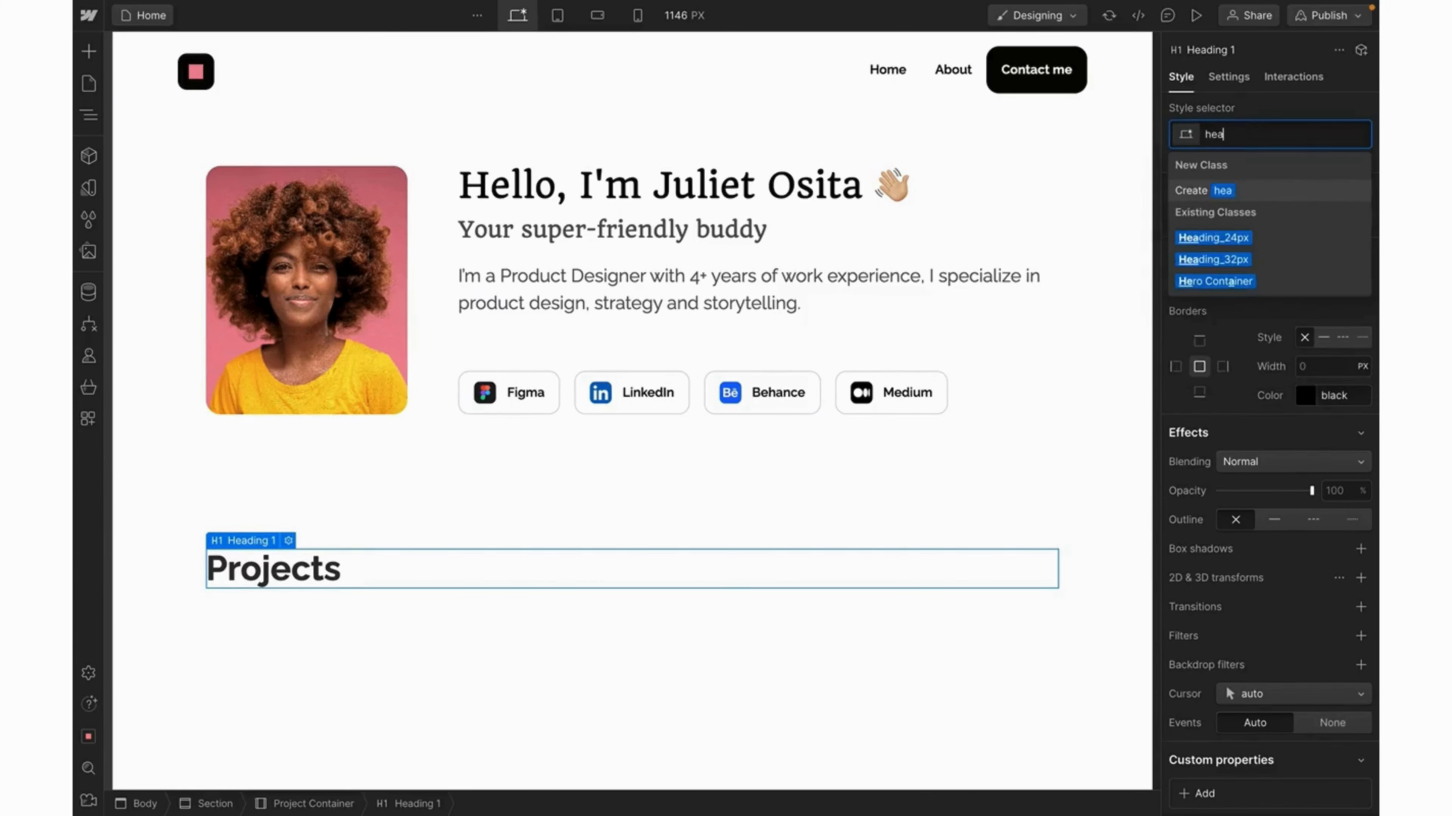
pyautogui.click(1206, 258)
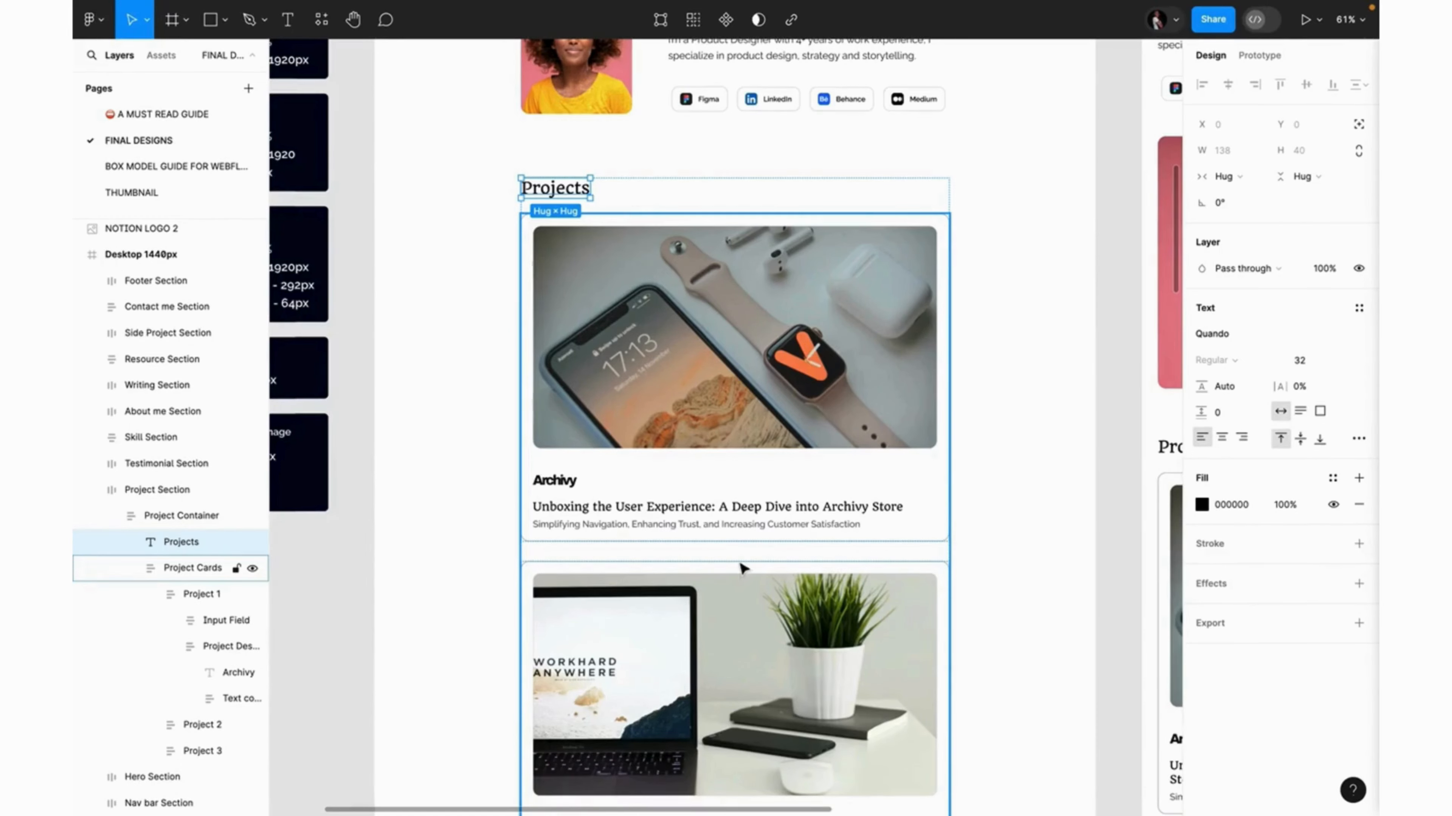
# Review the Figma project cards, then select Project Container and search for an element to add.
pyautogui.scroll(-10, 741, 568)
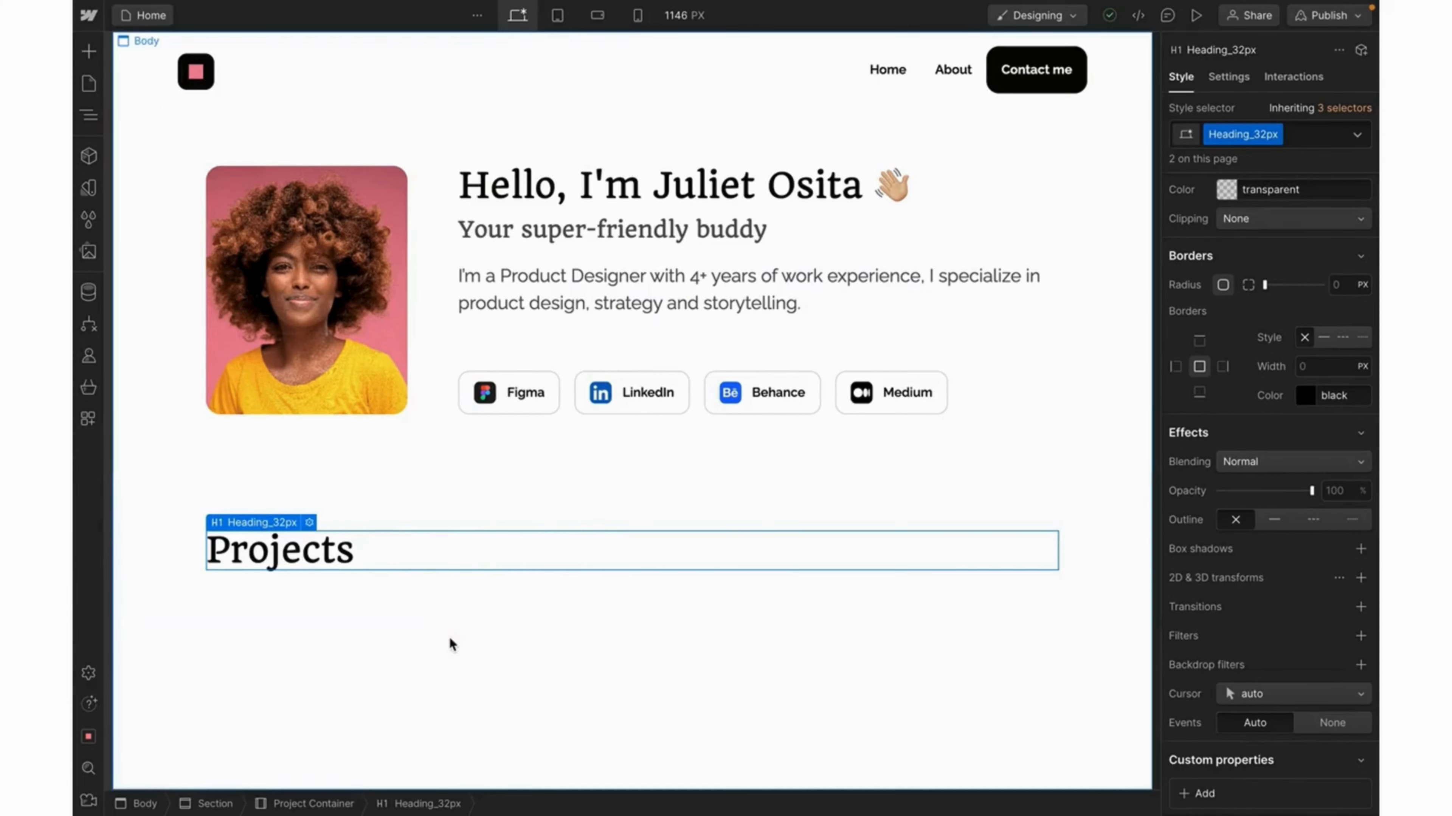
pyautogui.click(326, 804)
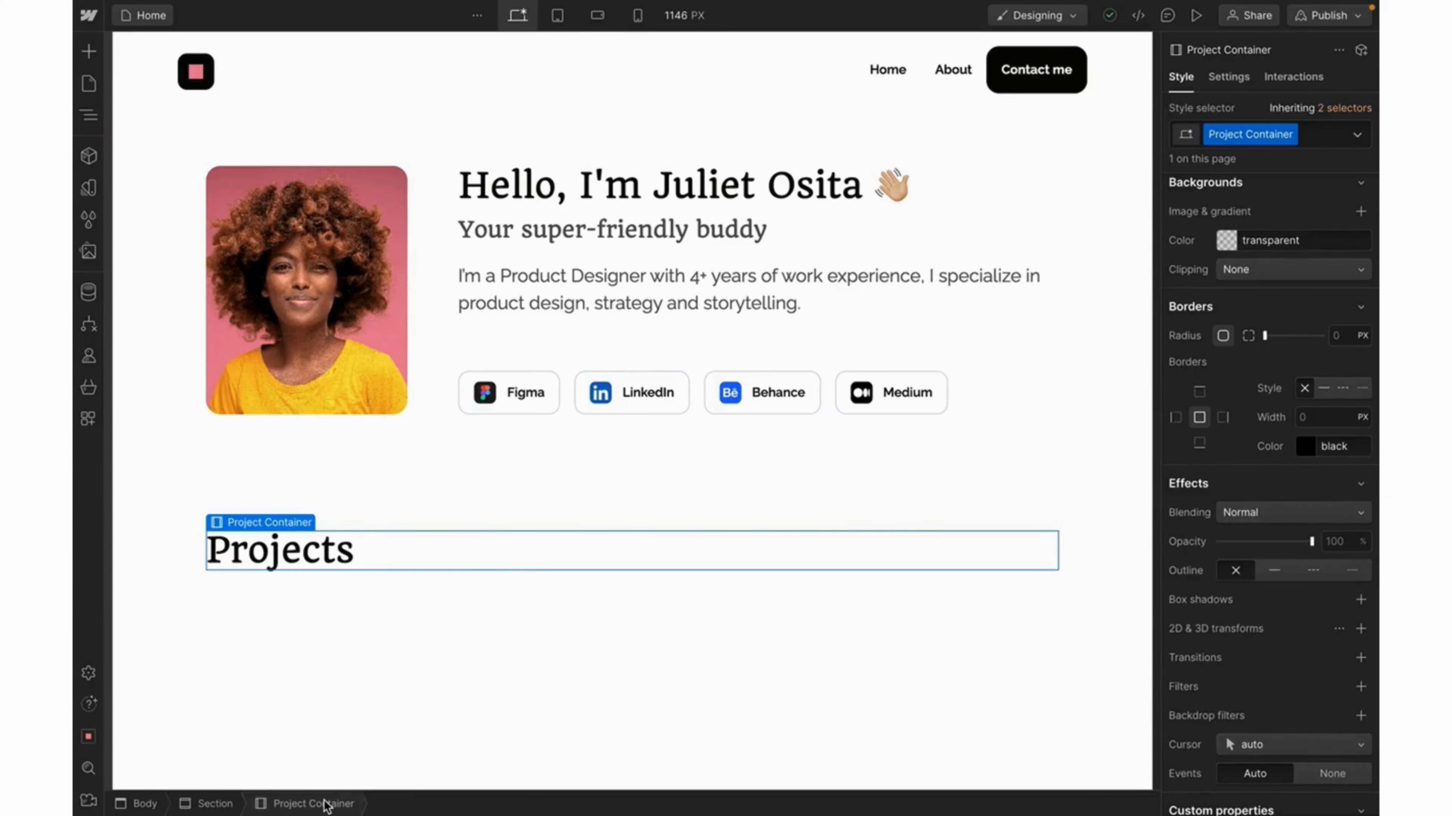
pyautogui.hotkey('ctrl', 'k')
# Insert a Div Block into Project Container and give it the new class Project Box.
pyautogui.write('div')
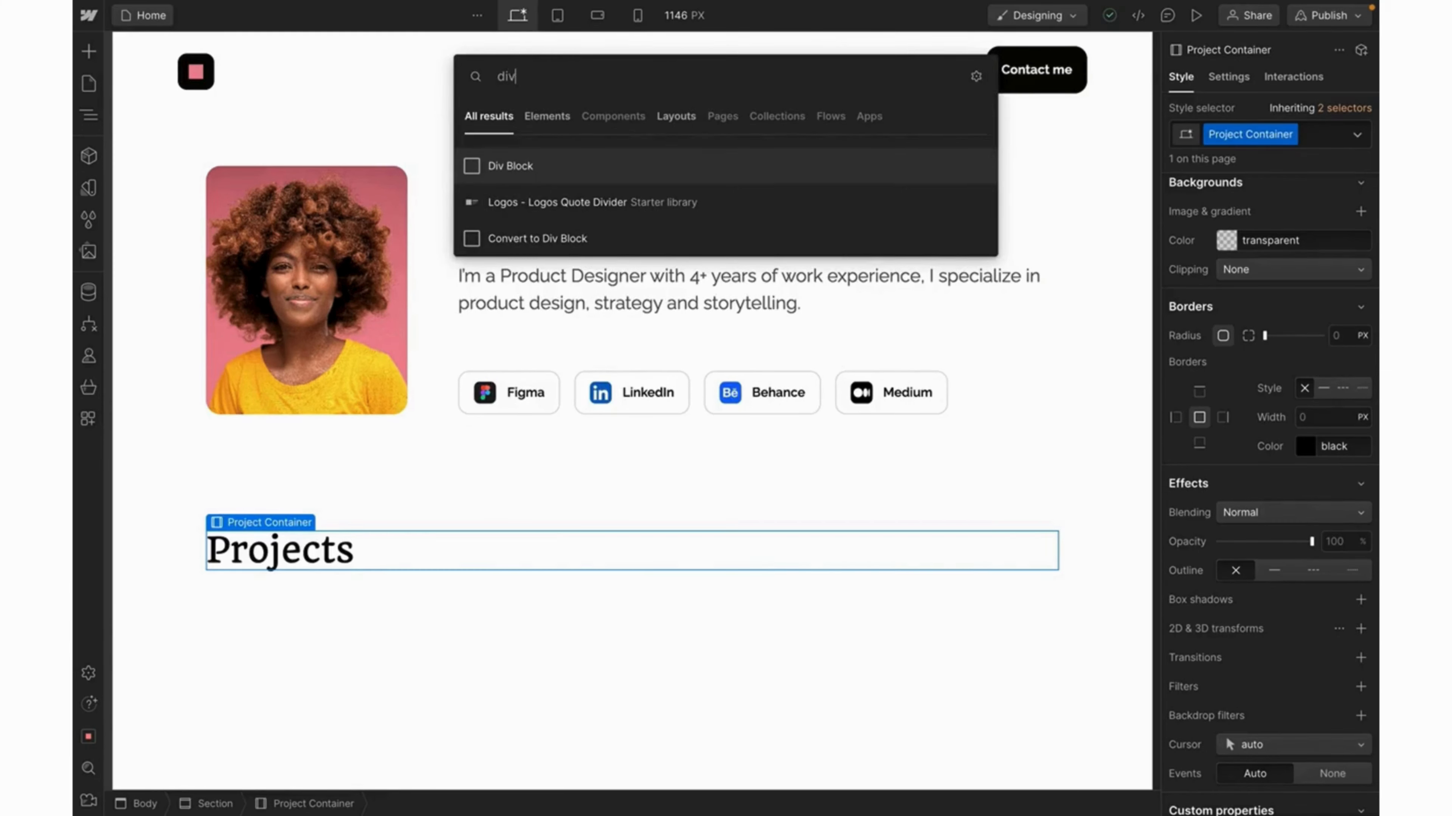
pyautogui.press('Return')
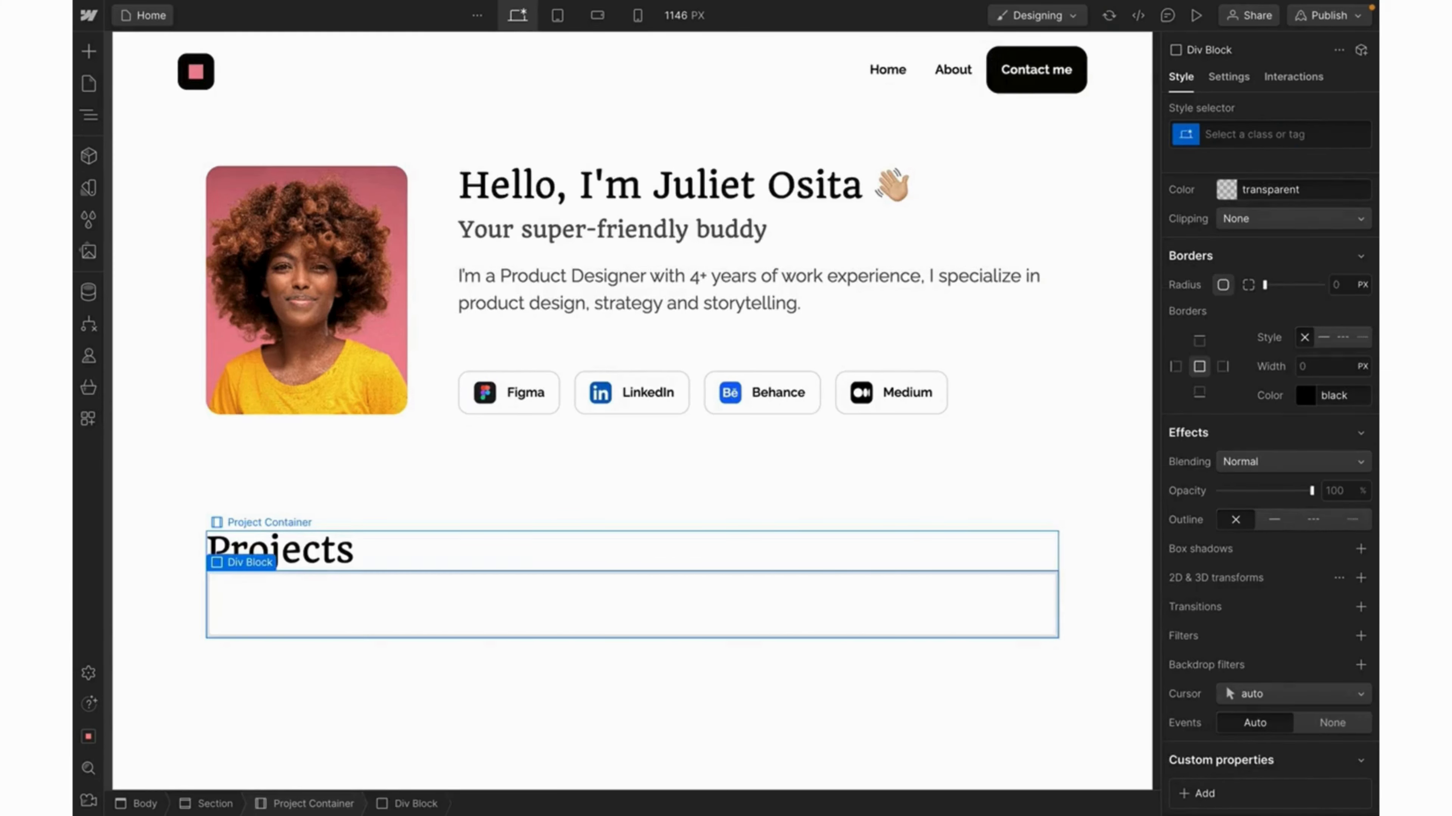
pyautogui.click(1220, 138)
pyautogui.write('Pr')
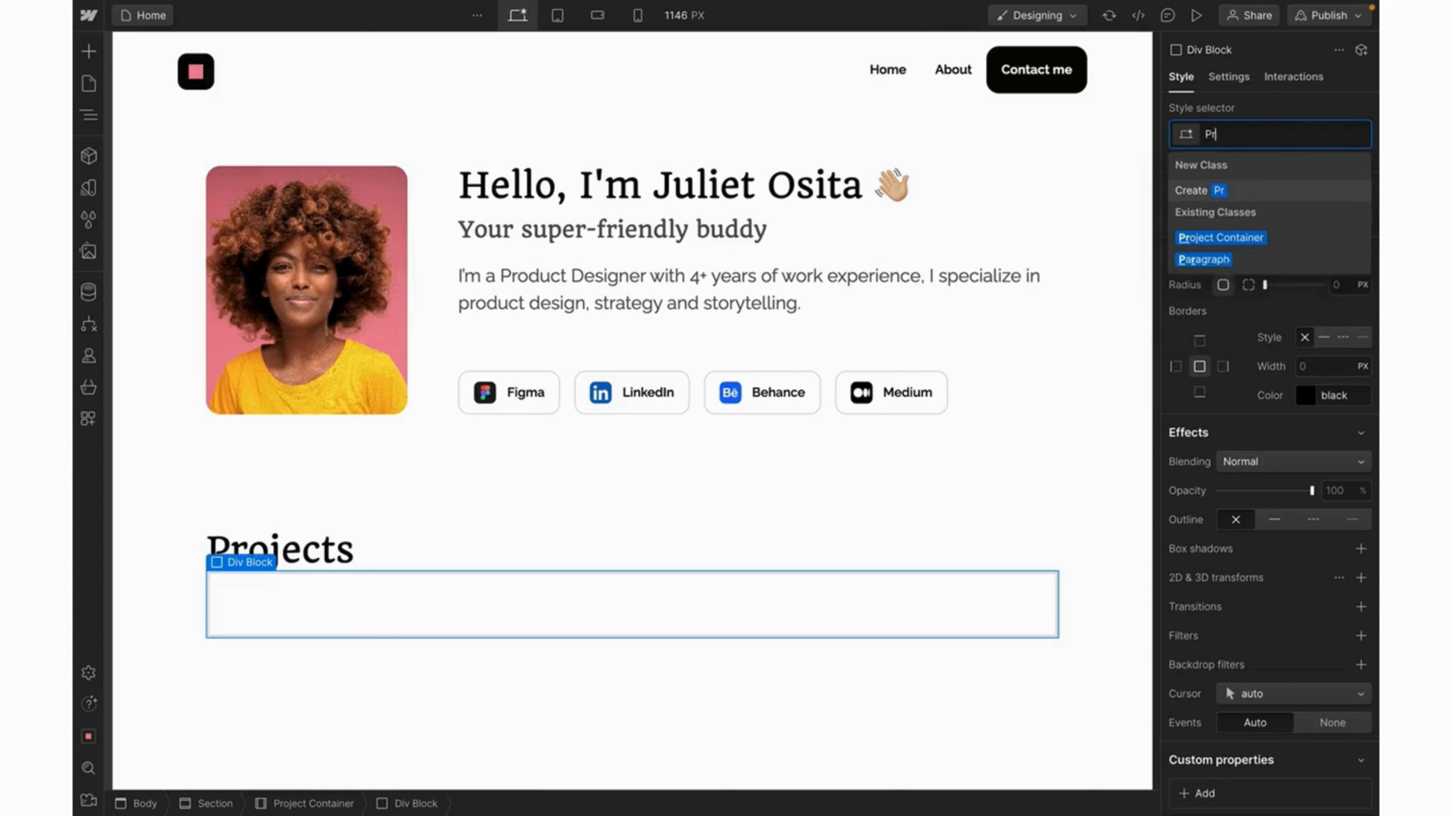
pyautogui.write('oject B')
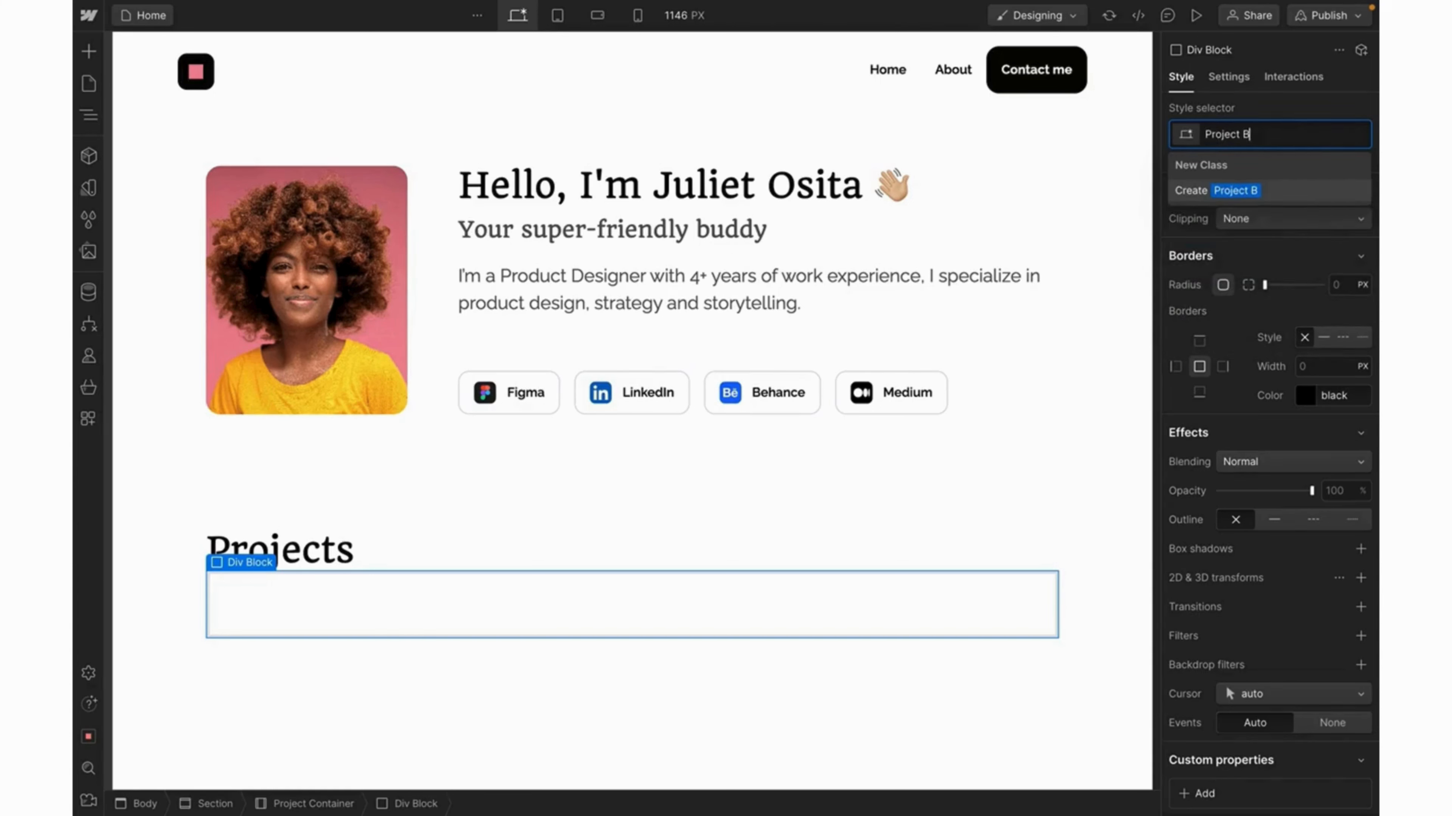
pyautogui.write('ox')
pyautogui.press('Return')
pyautogui.press('Escape')
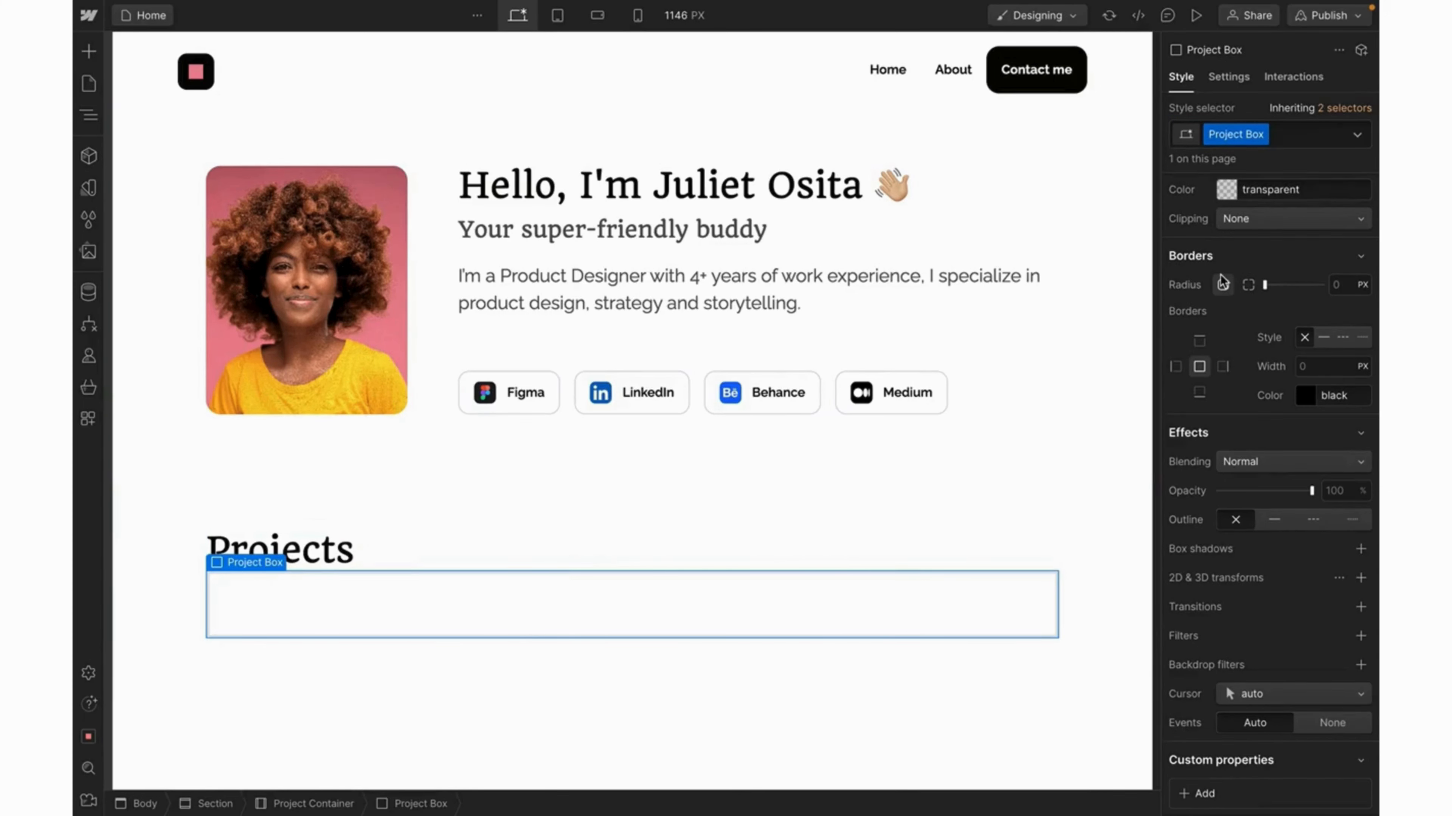
pyautogui.scroll(1, 1223, 280)
pyautogui.scroll(8, 1223, 281)
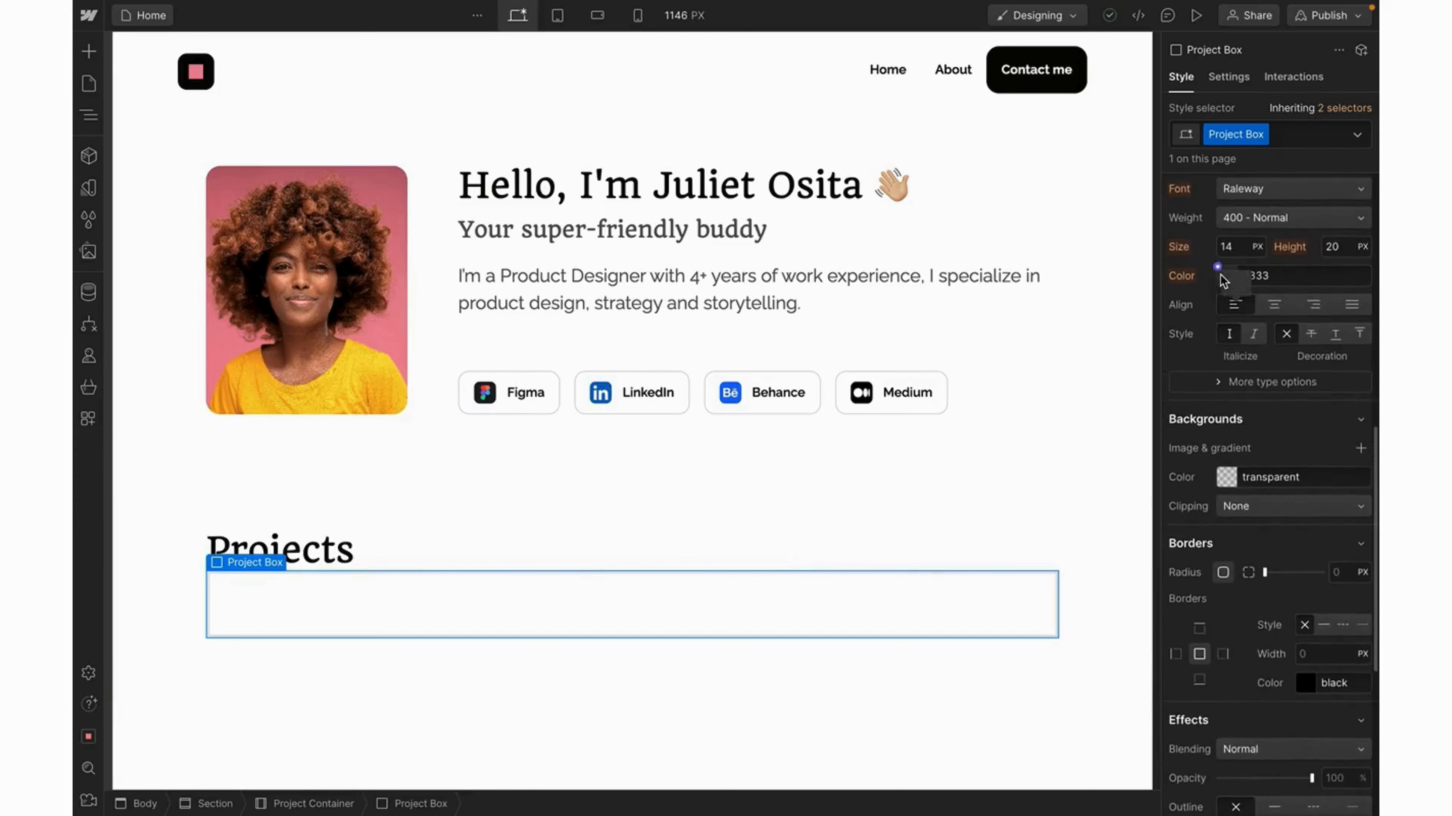
pyautogui.scroll(7, 1221, 280)
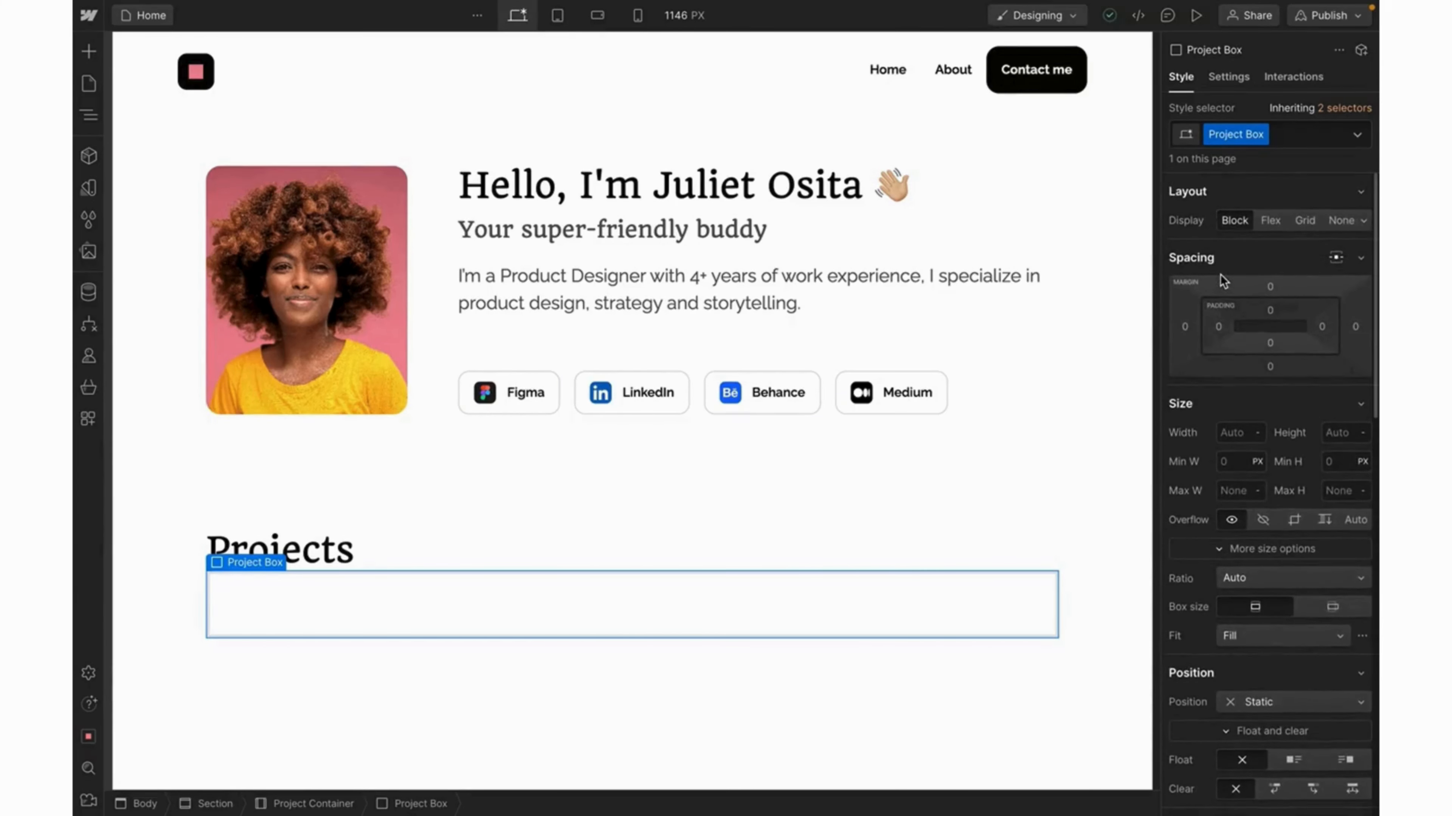
# Set Project Box display to Grid with 1 column and 3 rows, 16 px gap.
pyautogui.click(1308, 221)
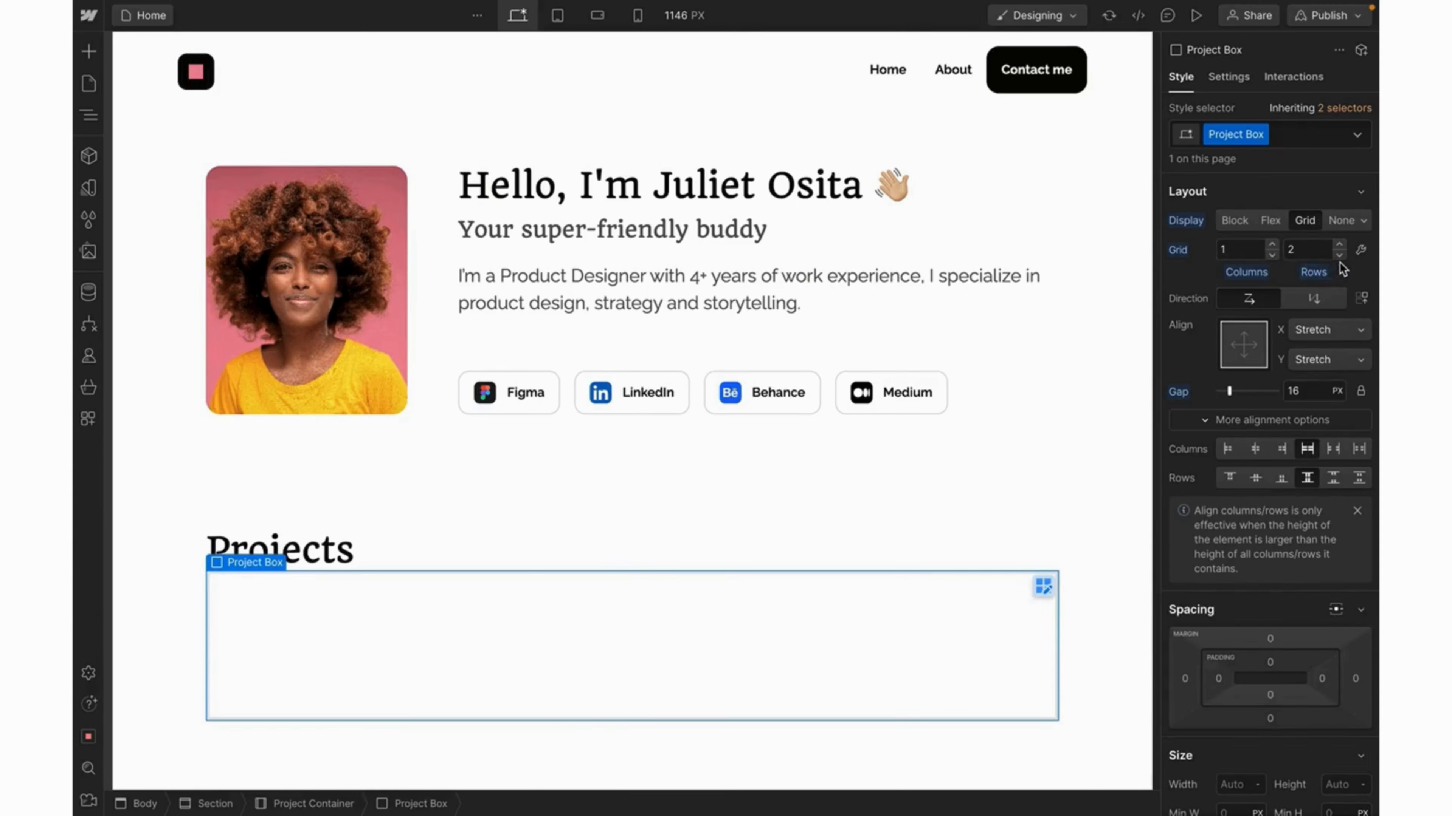
pyautogui.click(1339, 246)
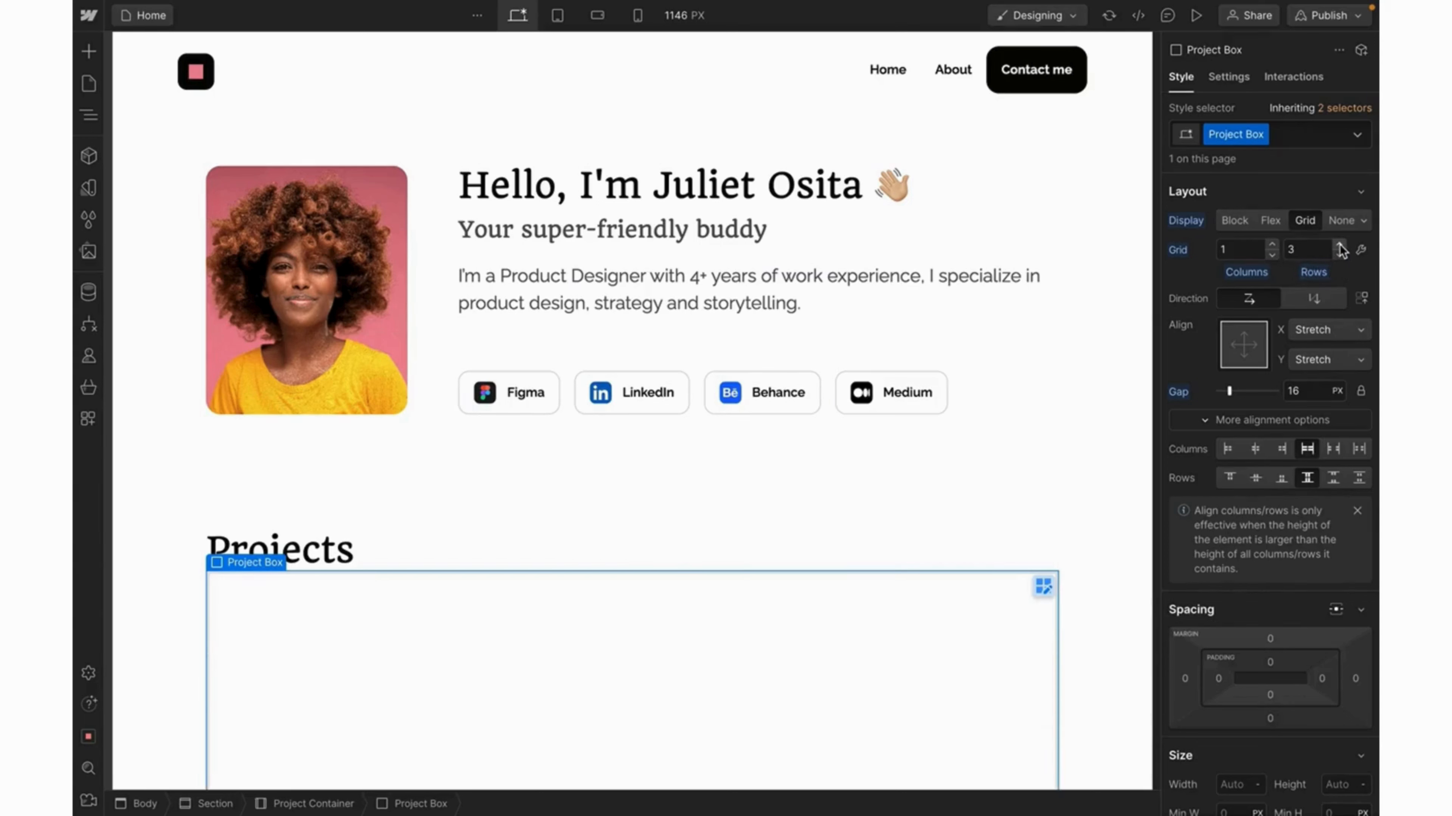
pyautogui.click(1040, 585)
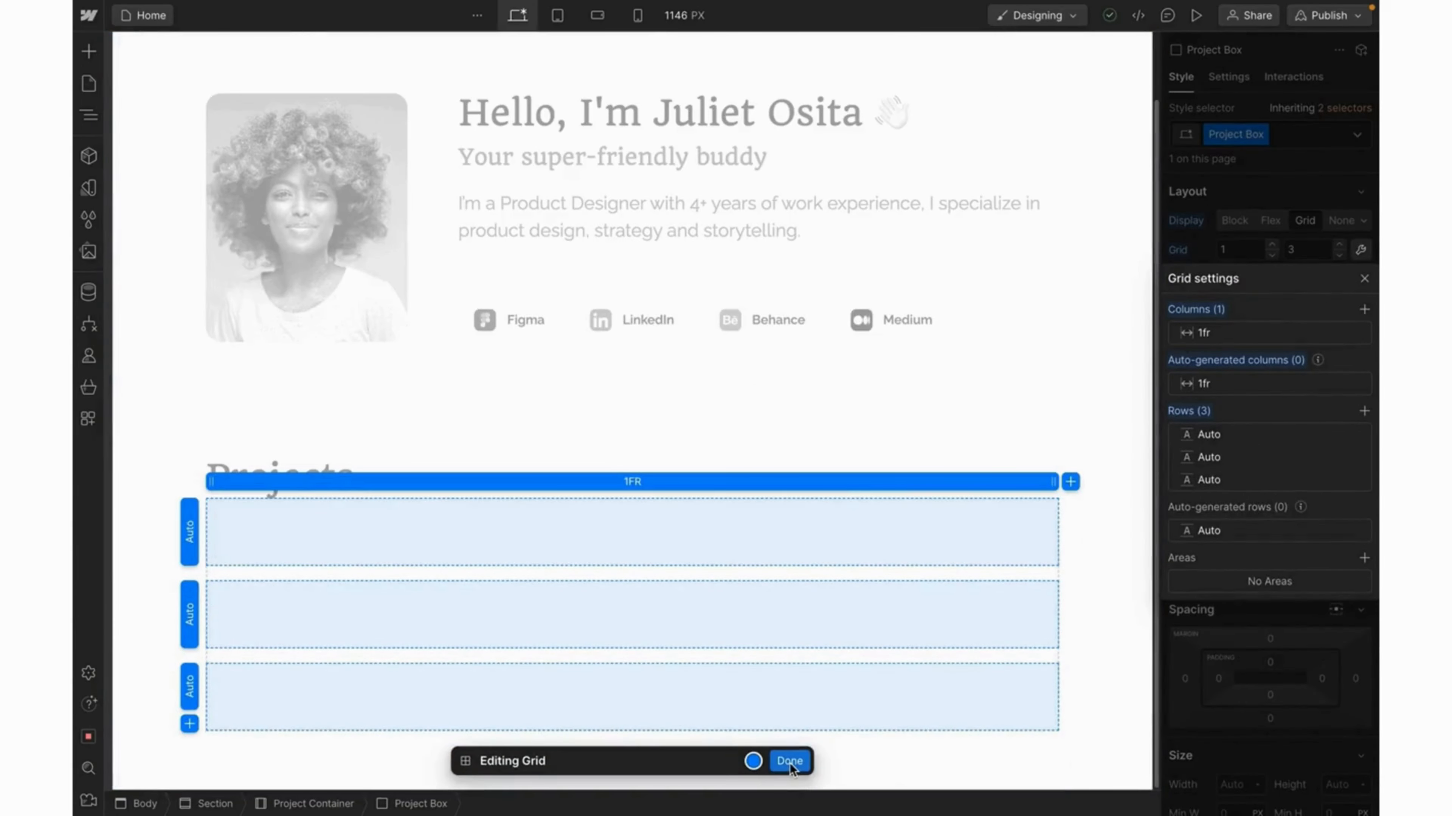
pyautogui.click(789, 761)
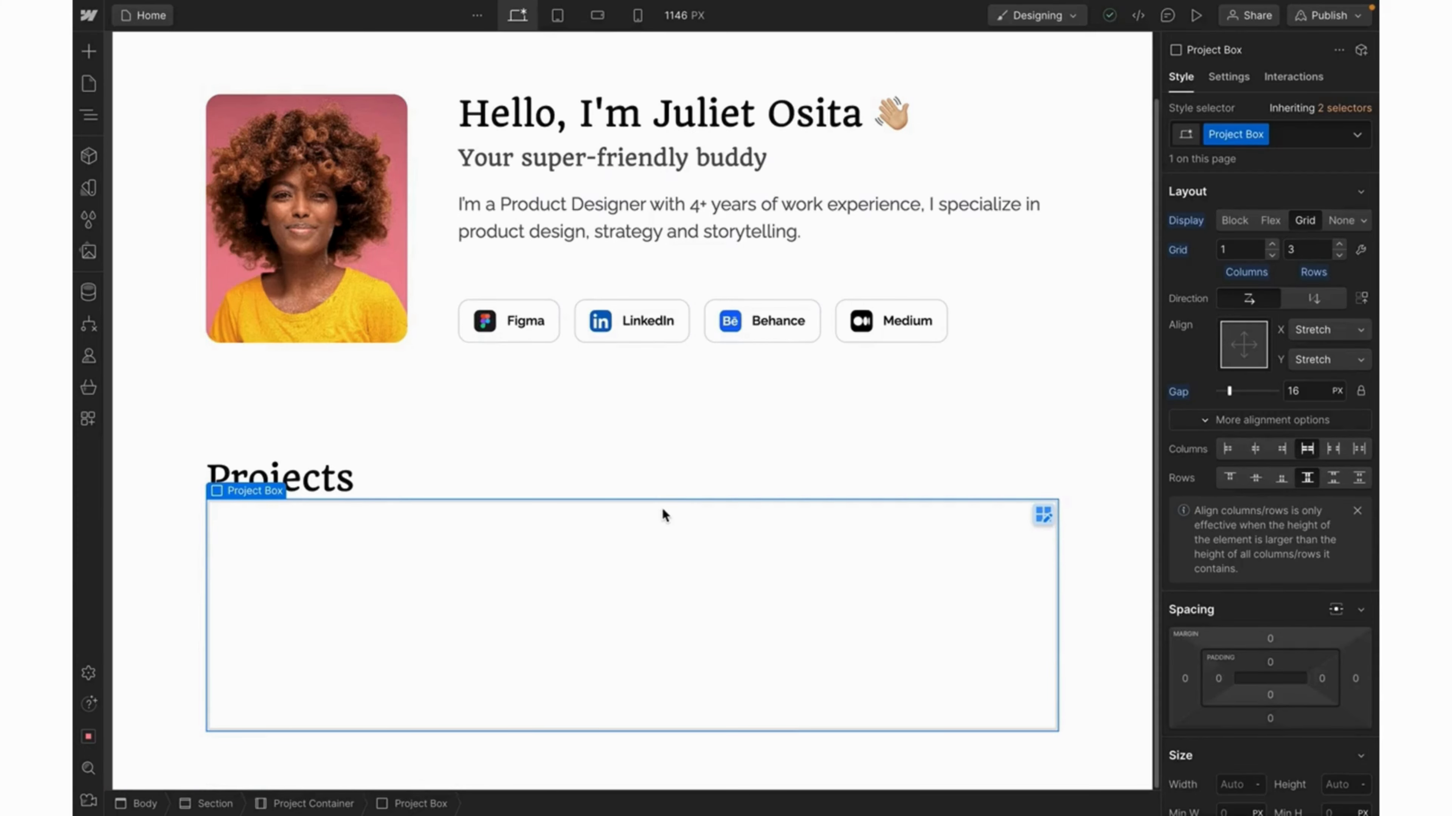
# Insert a div inside the Project Box grid and give it a Project 1 class.
pyautogui.hotkey('ctrl', 'e')
pyautogui.write('v')
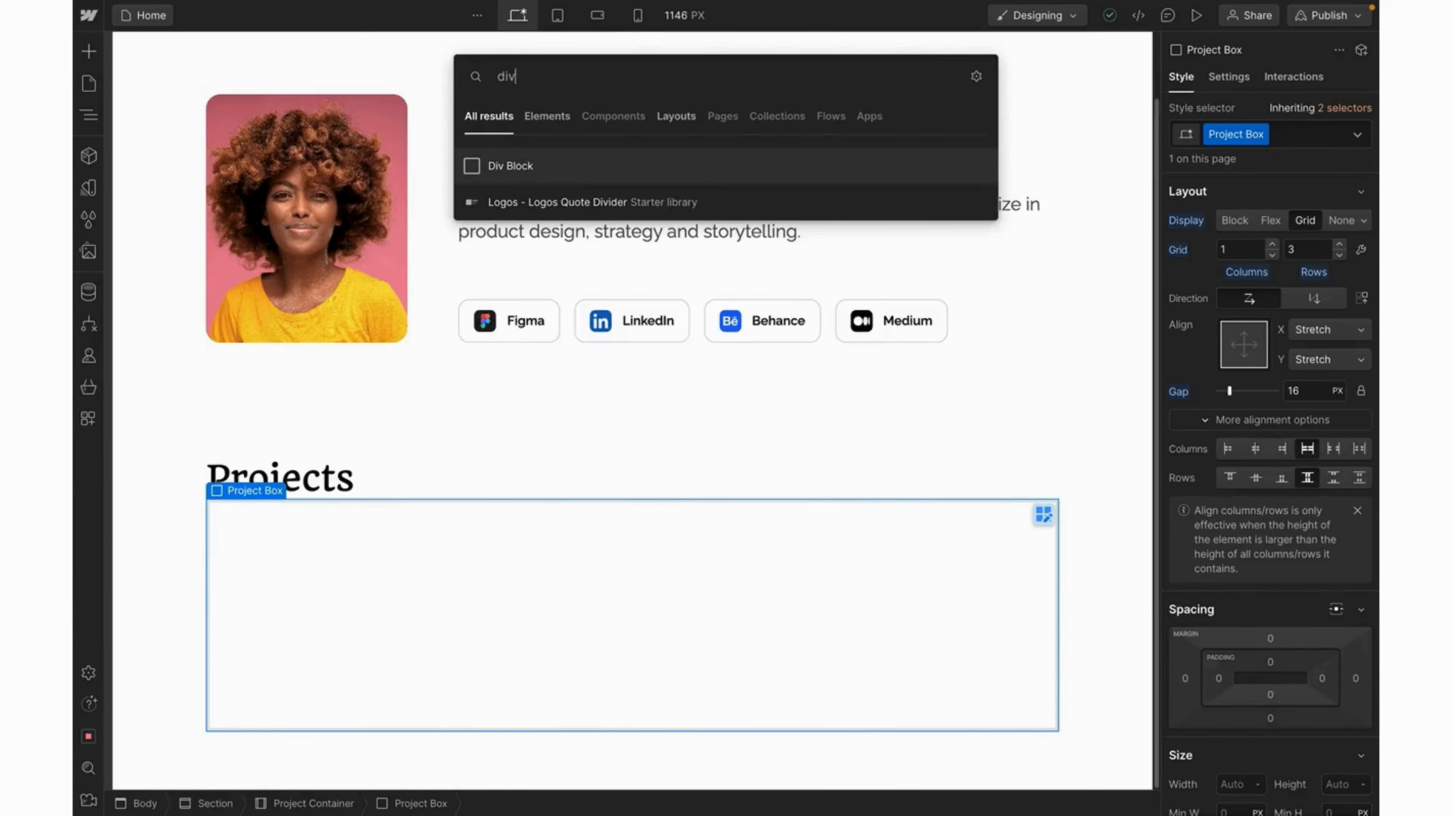
pyautogui.press('Return')
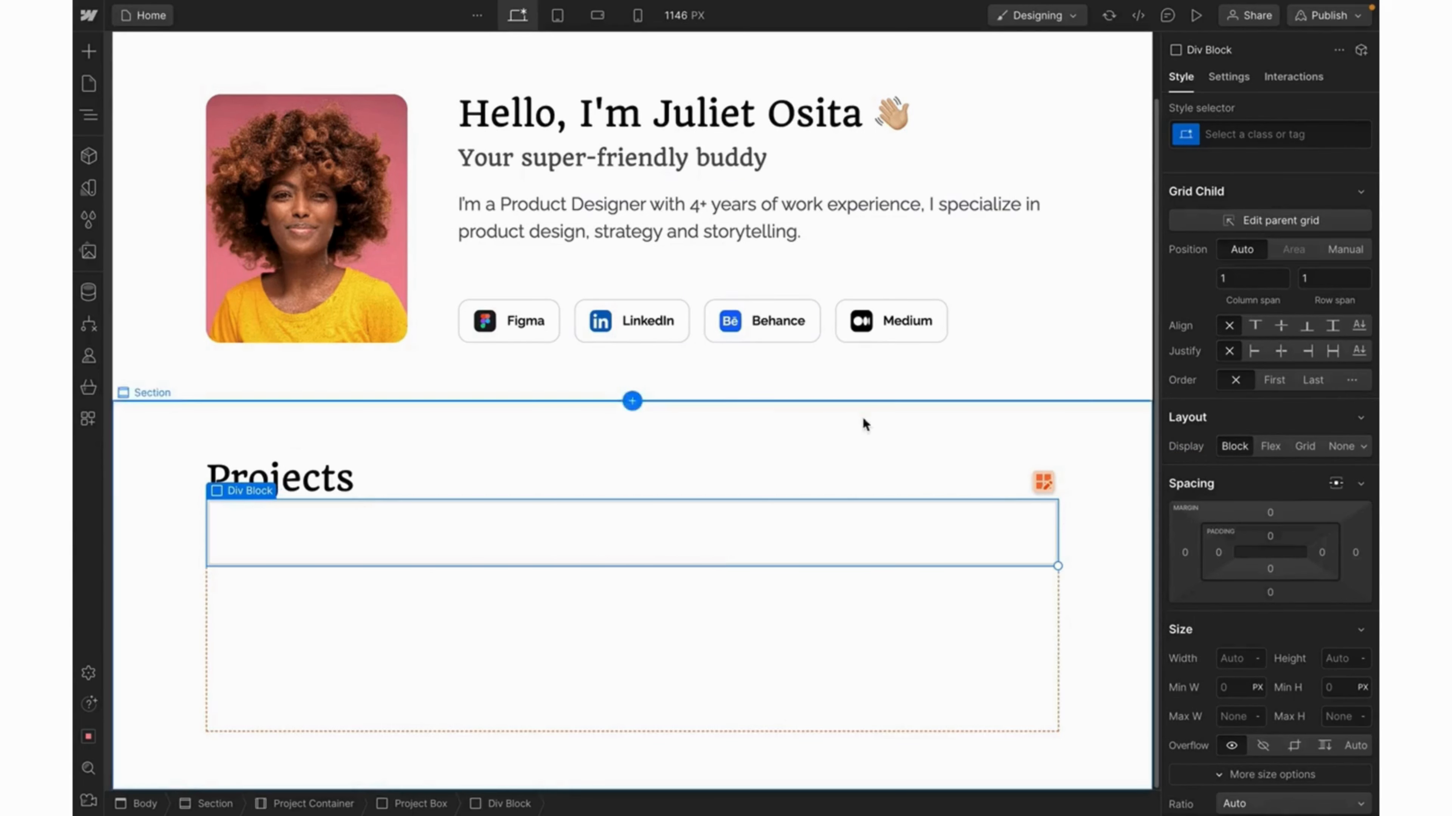
pyautogui.click(1219, 137)
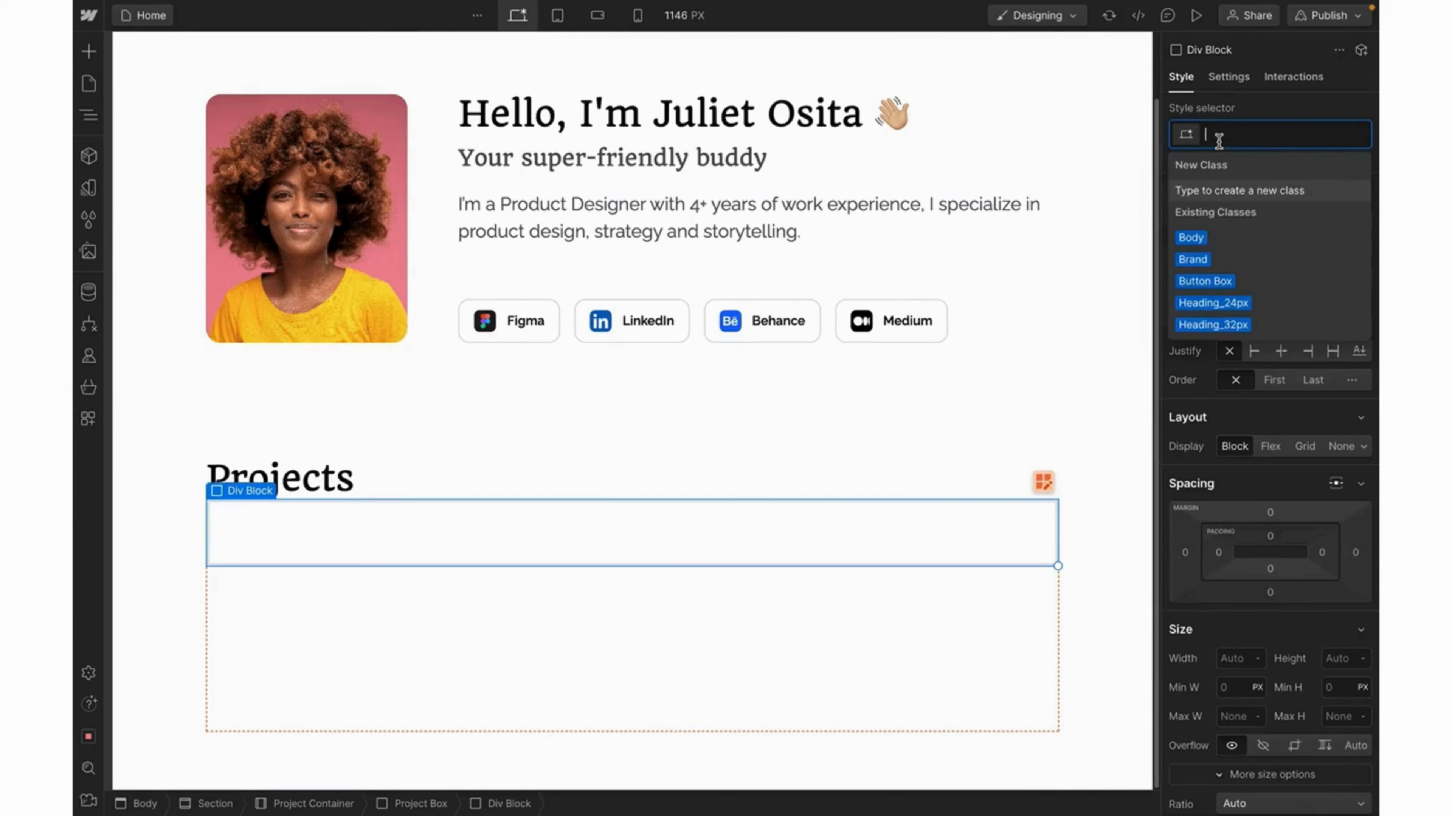
pyautogui.write('Project ')
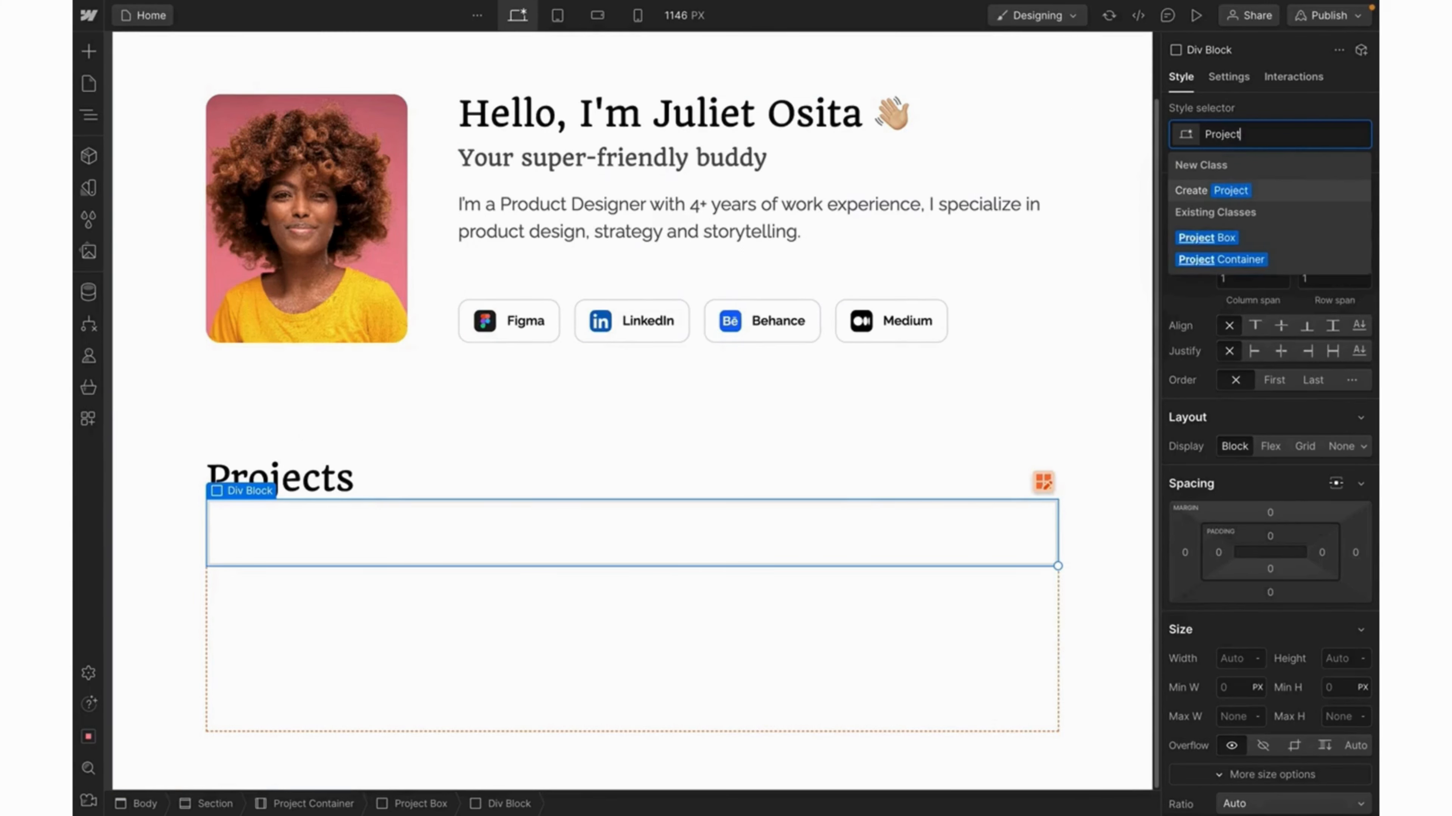
pyautogui.write('1')
pyautogui.press('Return')
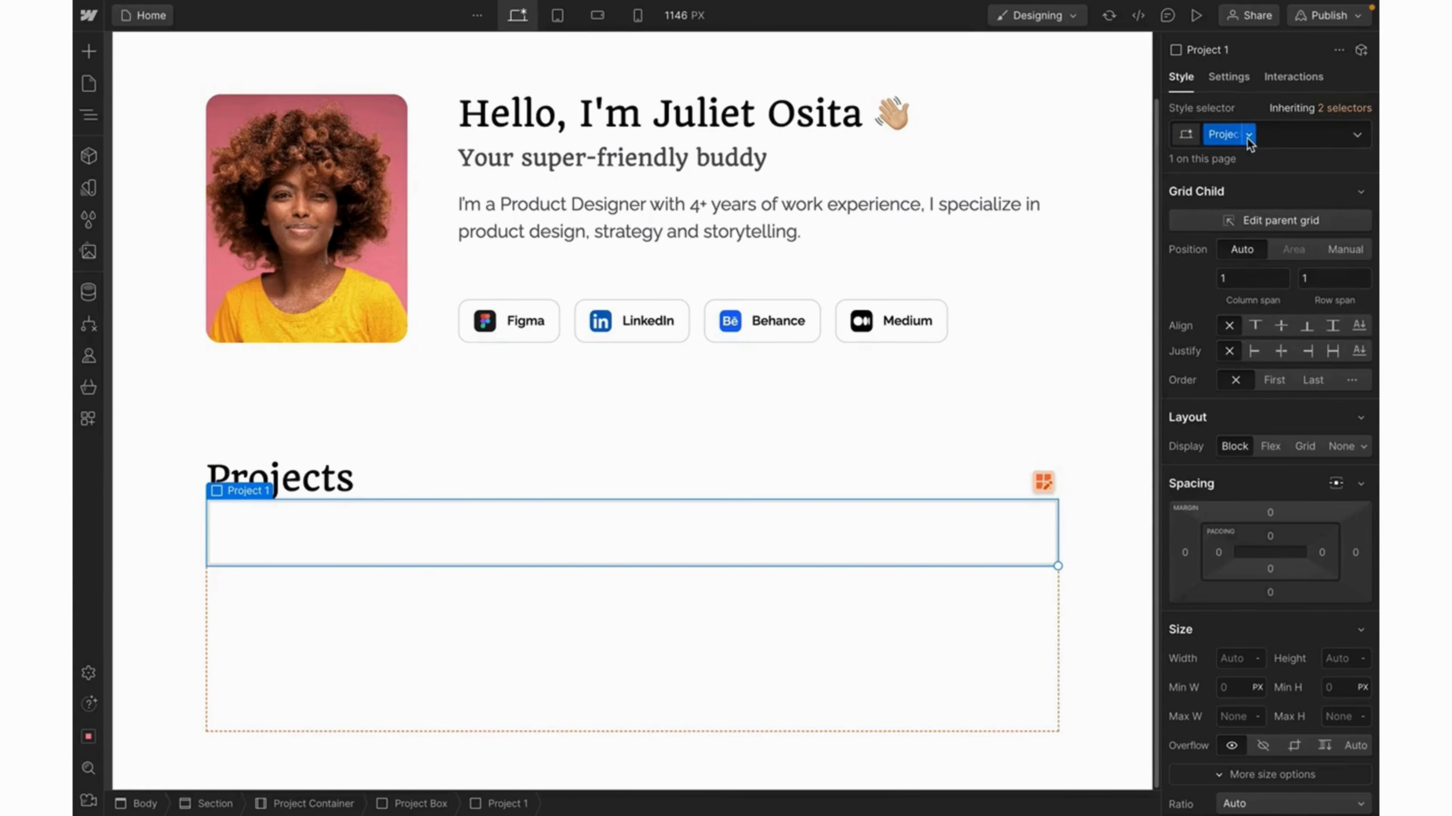
# Replace the Project 1 class with a new Project class and pad it 24 px on all sides.
pyautogui.click(1249, 137)
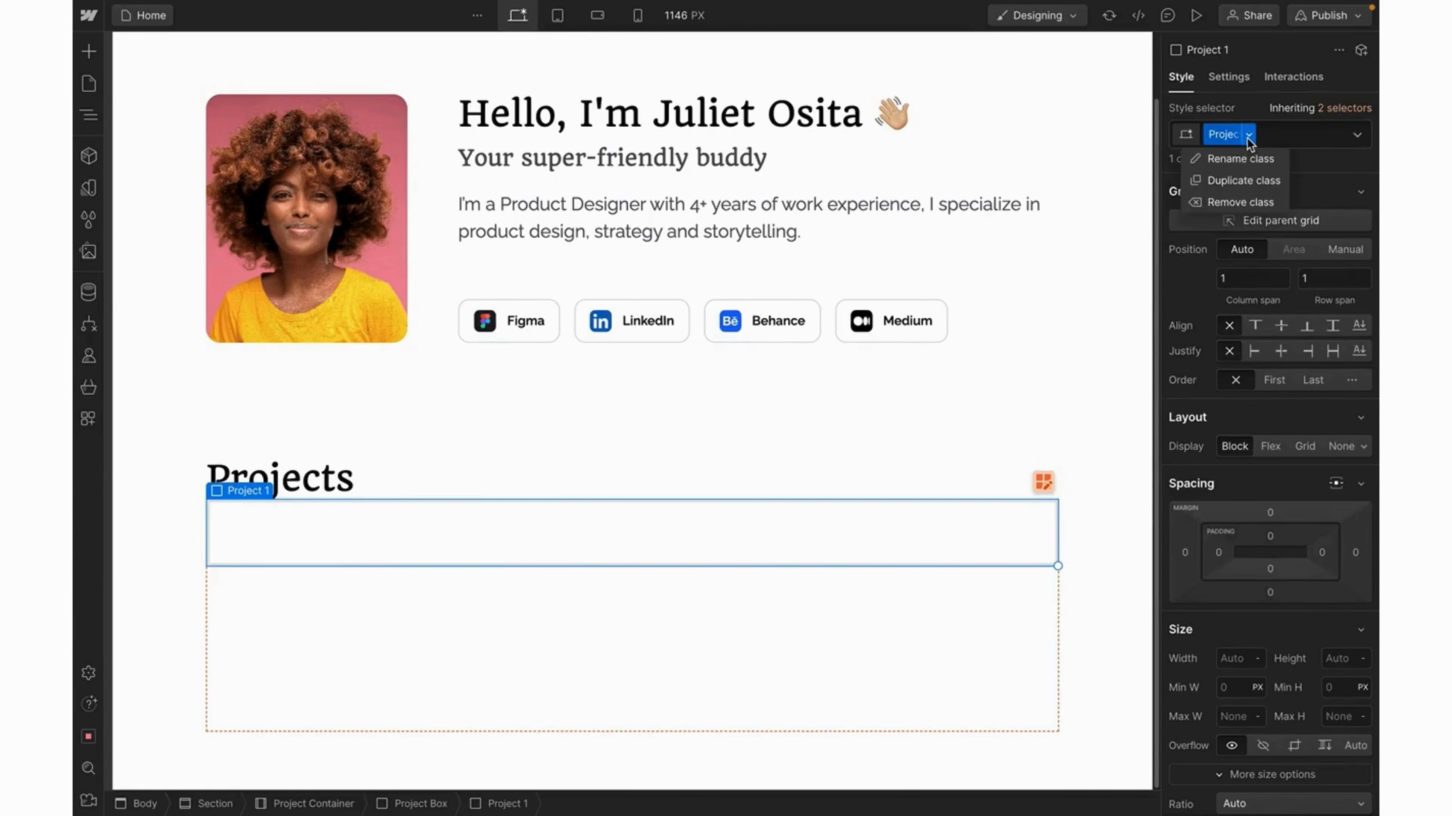
pyautogui.click(1239, 203)
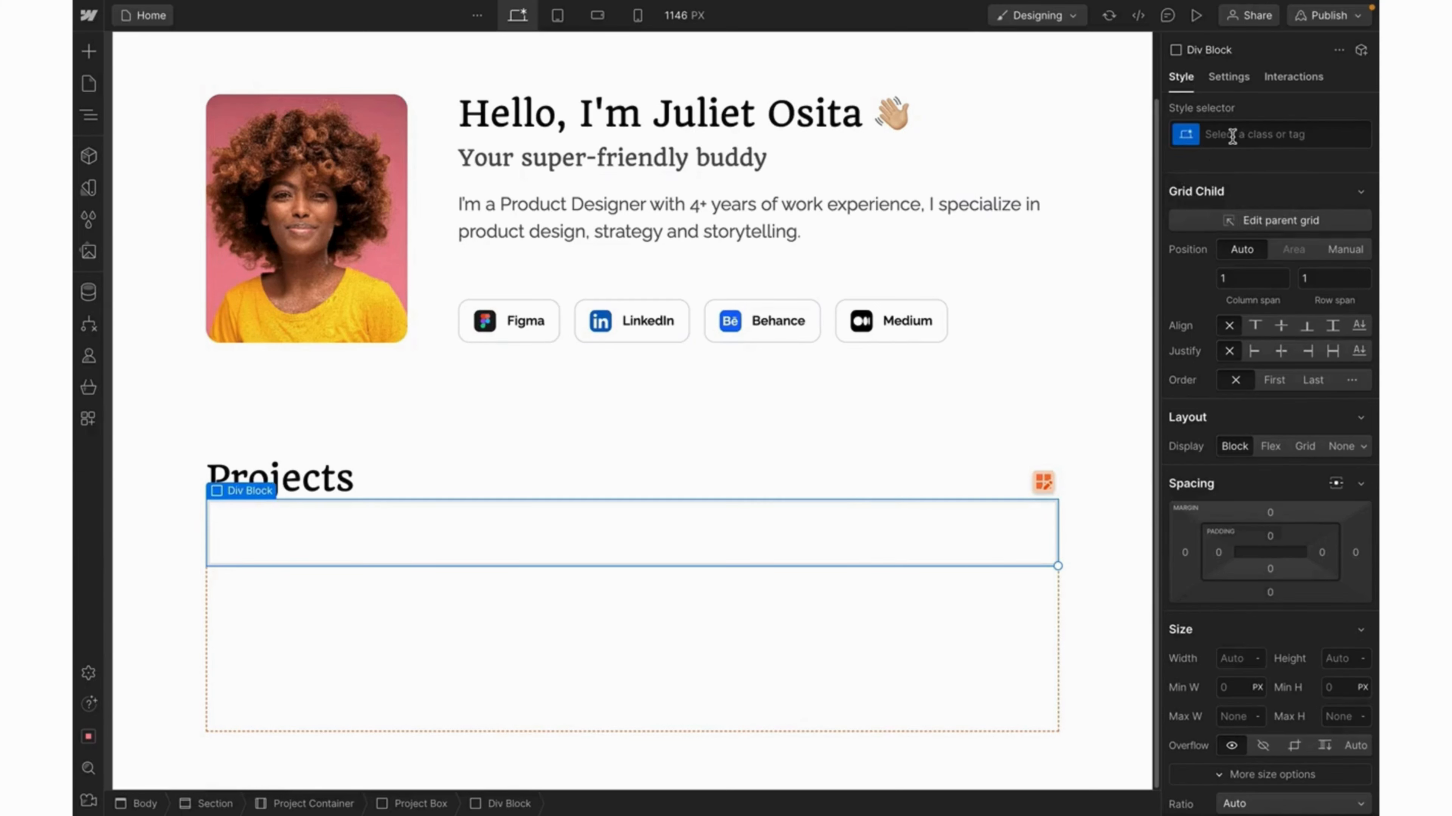
pyautogui.click(1232, 136)
pyautogui.write('Project')
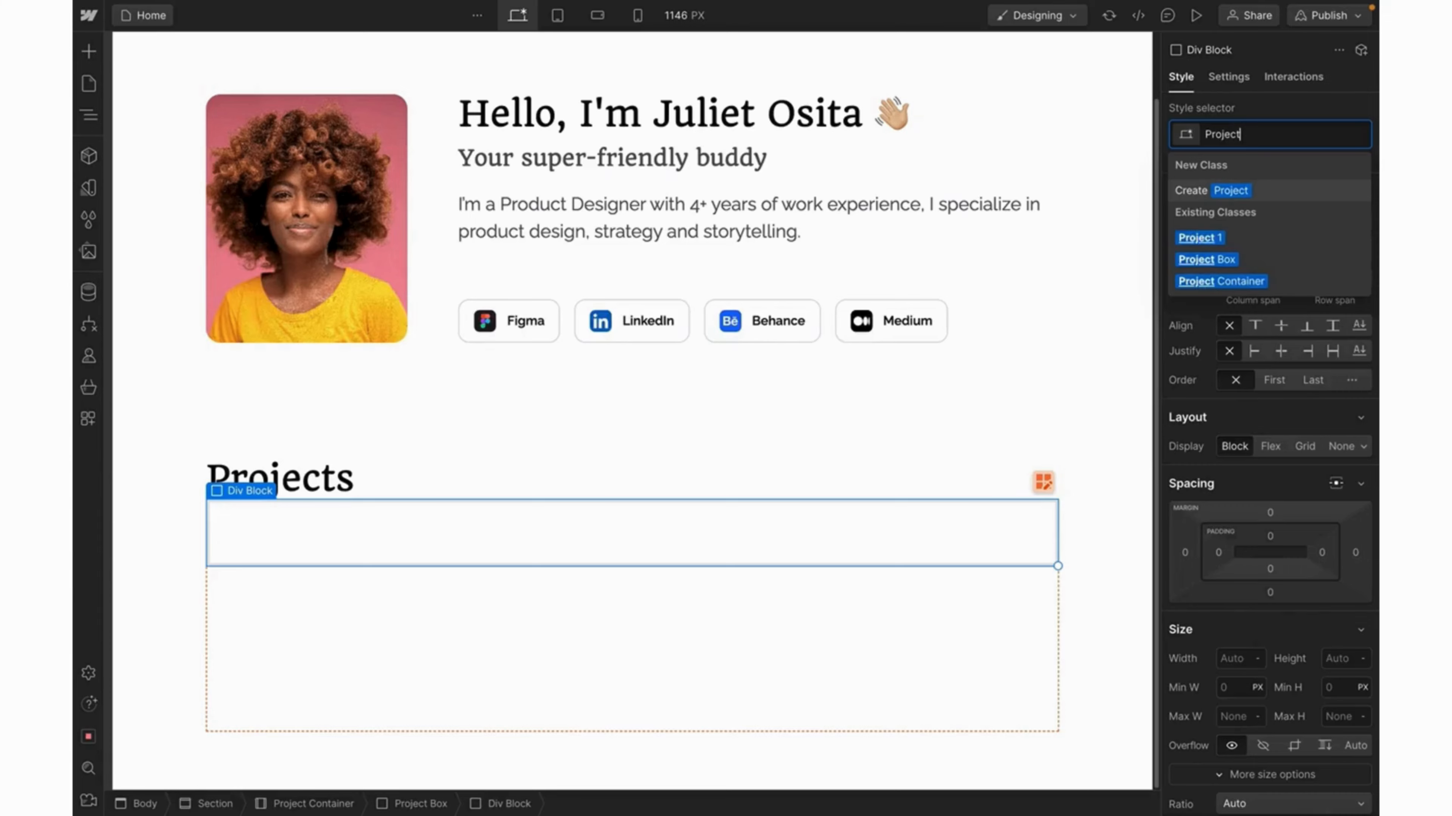
pyautogui.press('Return')
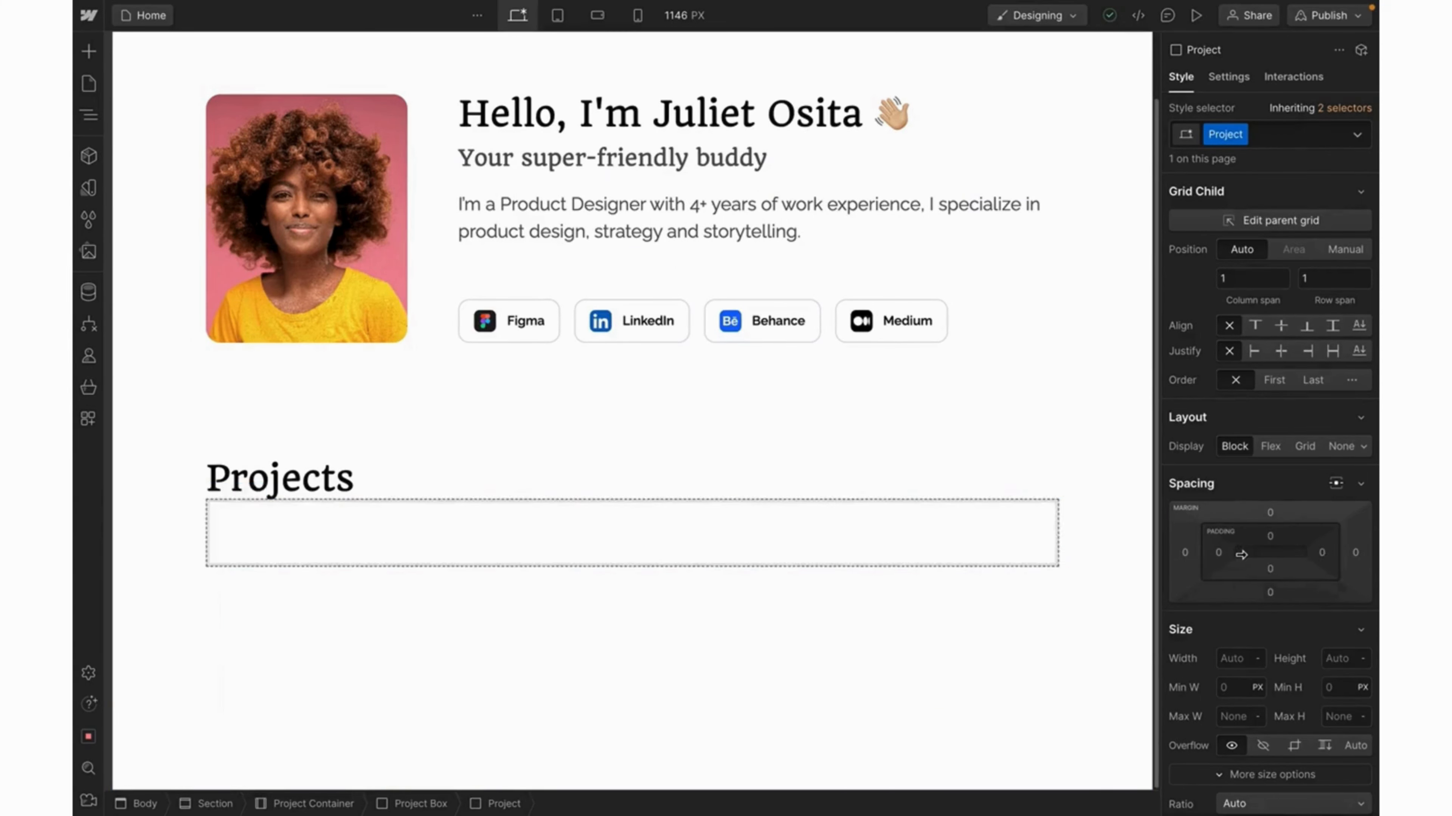
pyautogui.moveTo(1236, 554)
pyautogui.mouseDown()
pyautogui.moveTo(1272, 556)
pyautogui.moveTo(1257, 559)
pyautogui.mouseUp()
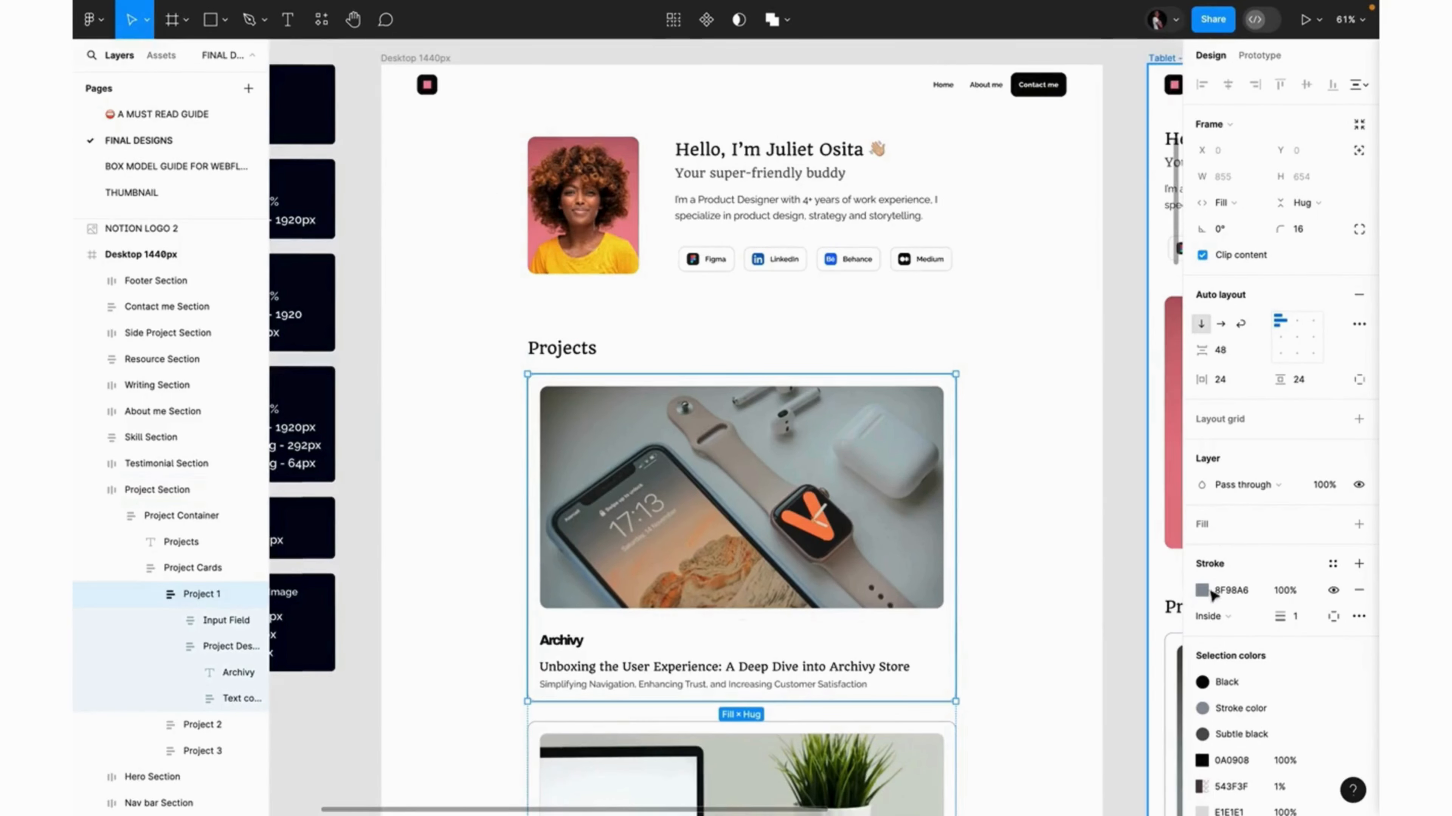
# Select and copy the Figma Project 1 card's stroke colour 8F98A6.
pyautogui.click(1239, 593)
pyautogui.hotkey('ctrl', 'c')
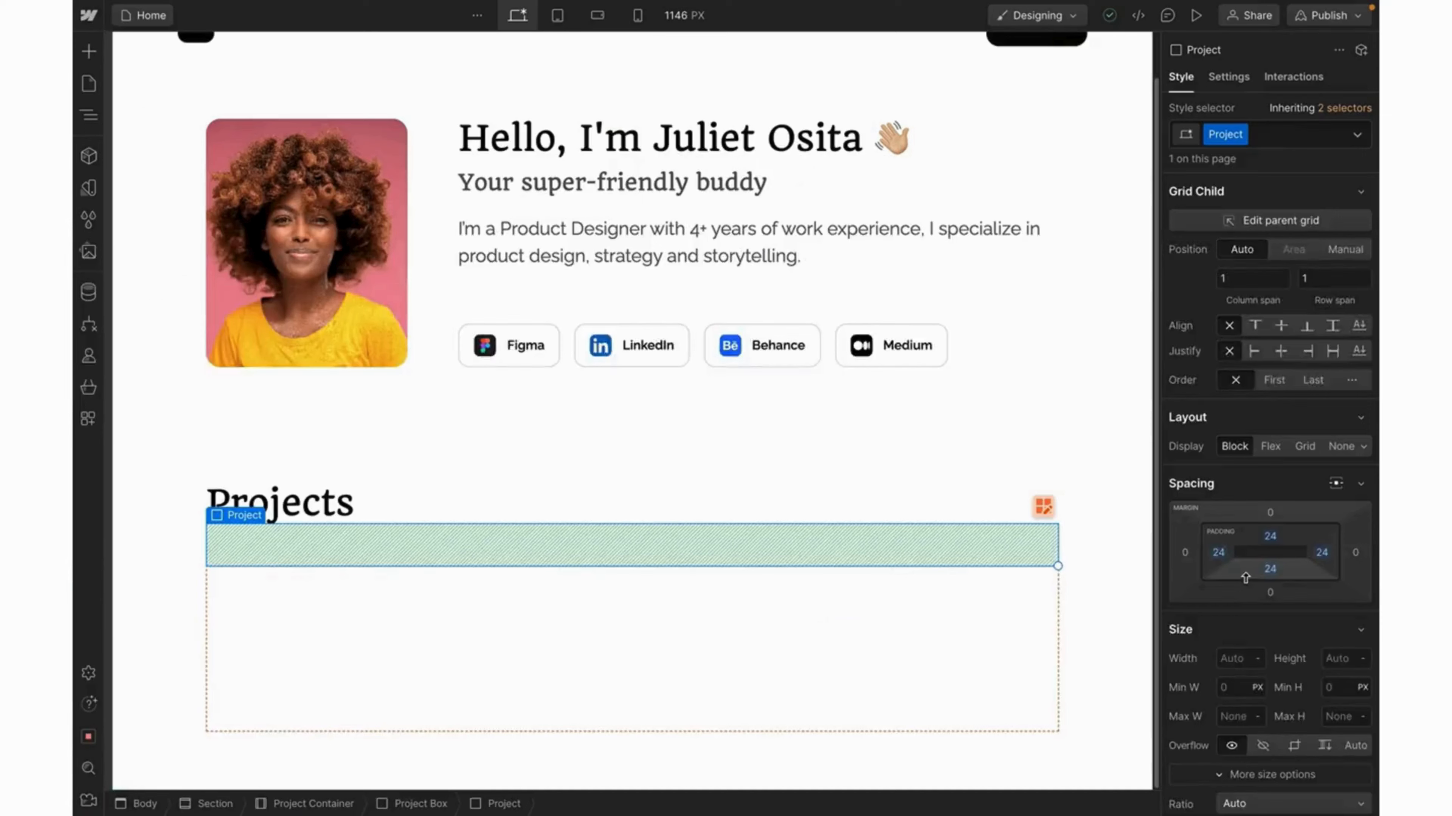
pyautogui.scroll(-10, 1244, 577)
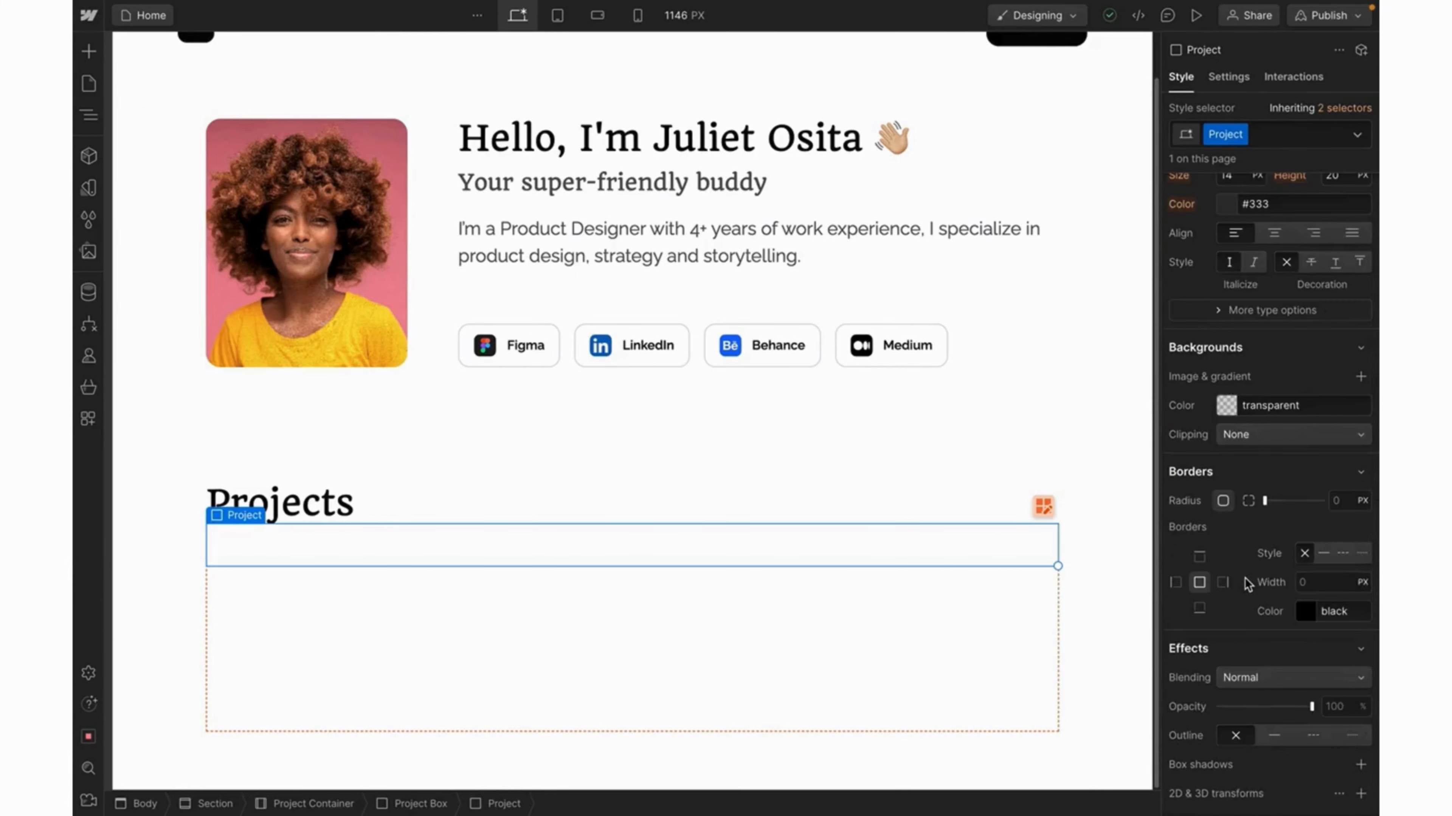
# Give the Project box a 16 px corner radius and a 1 px #8f98a6 border.
pyautogui.click(1337, 501)
pyautogui.write('16')
pyautogui.click(1315, 583)
pyautogui.write('1')
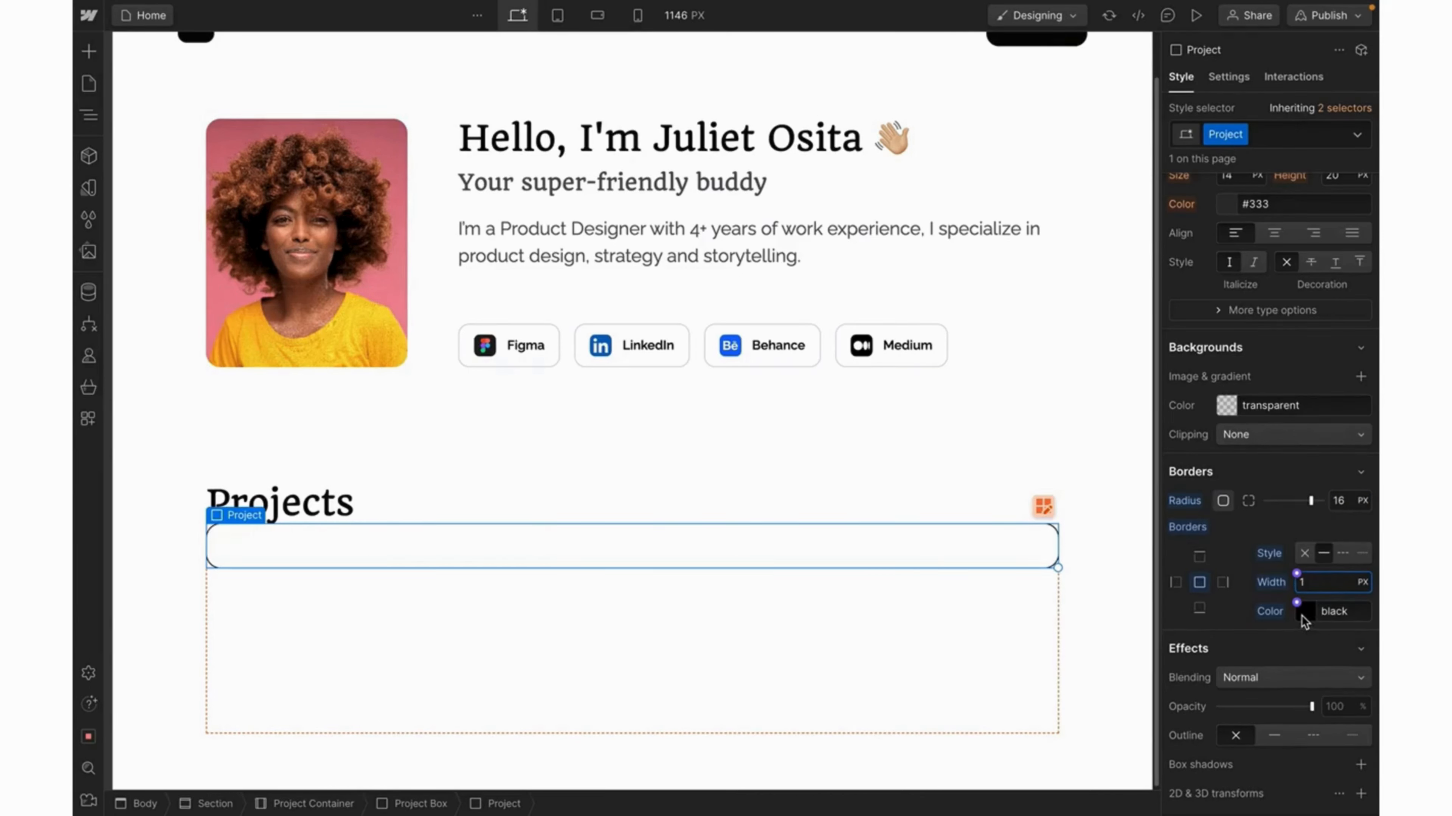
pyautogui.click(1303, 612)
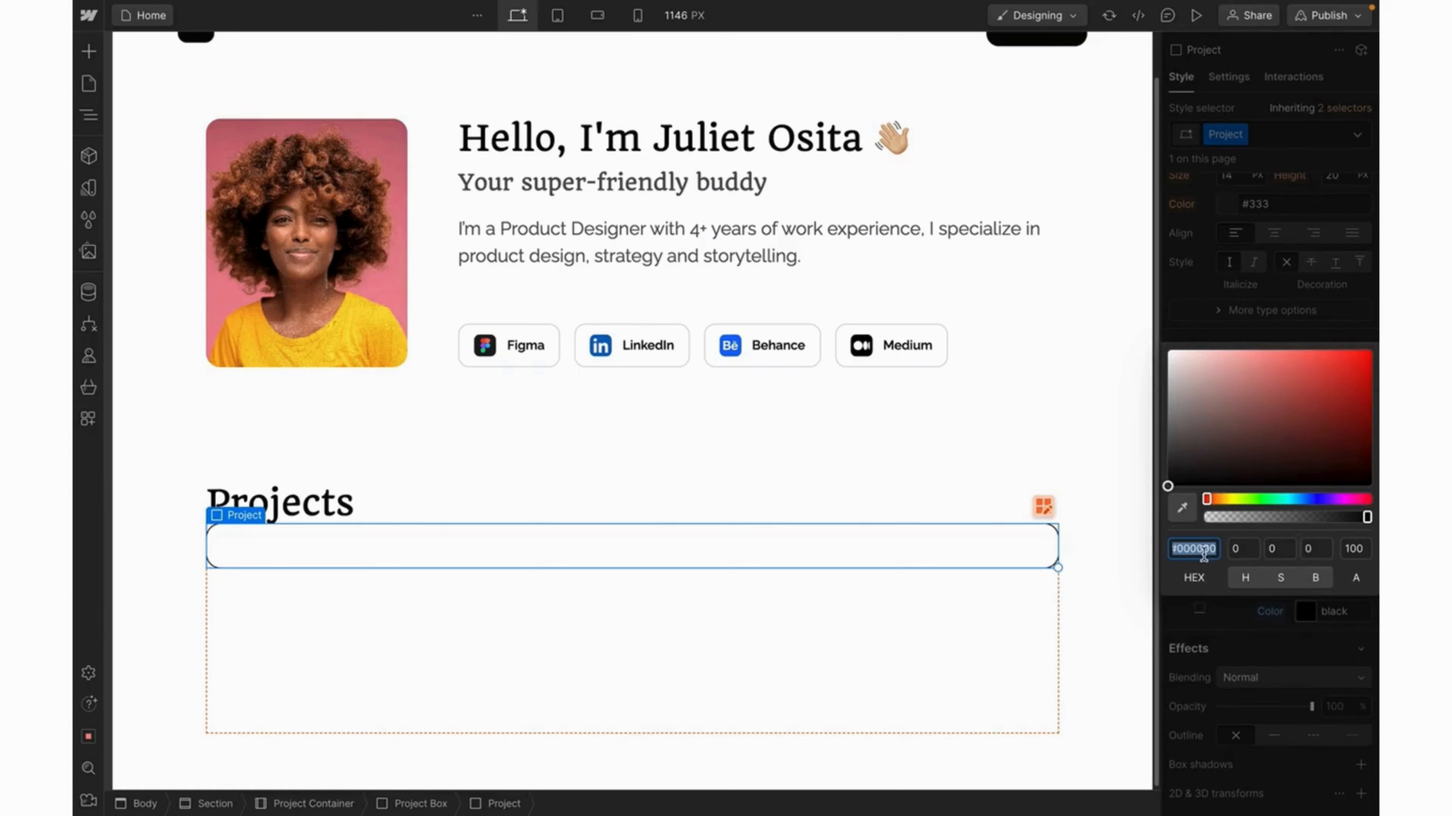
pyautogui.hotkey('ctrl', 'v')
pyautogui.press('Return')
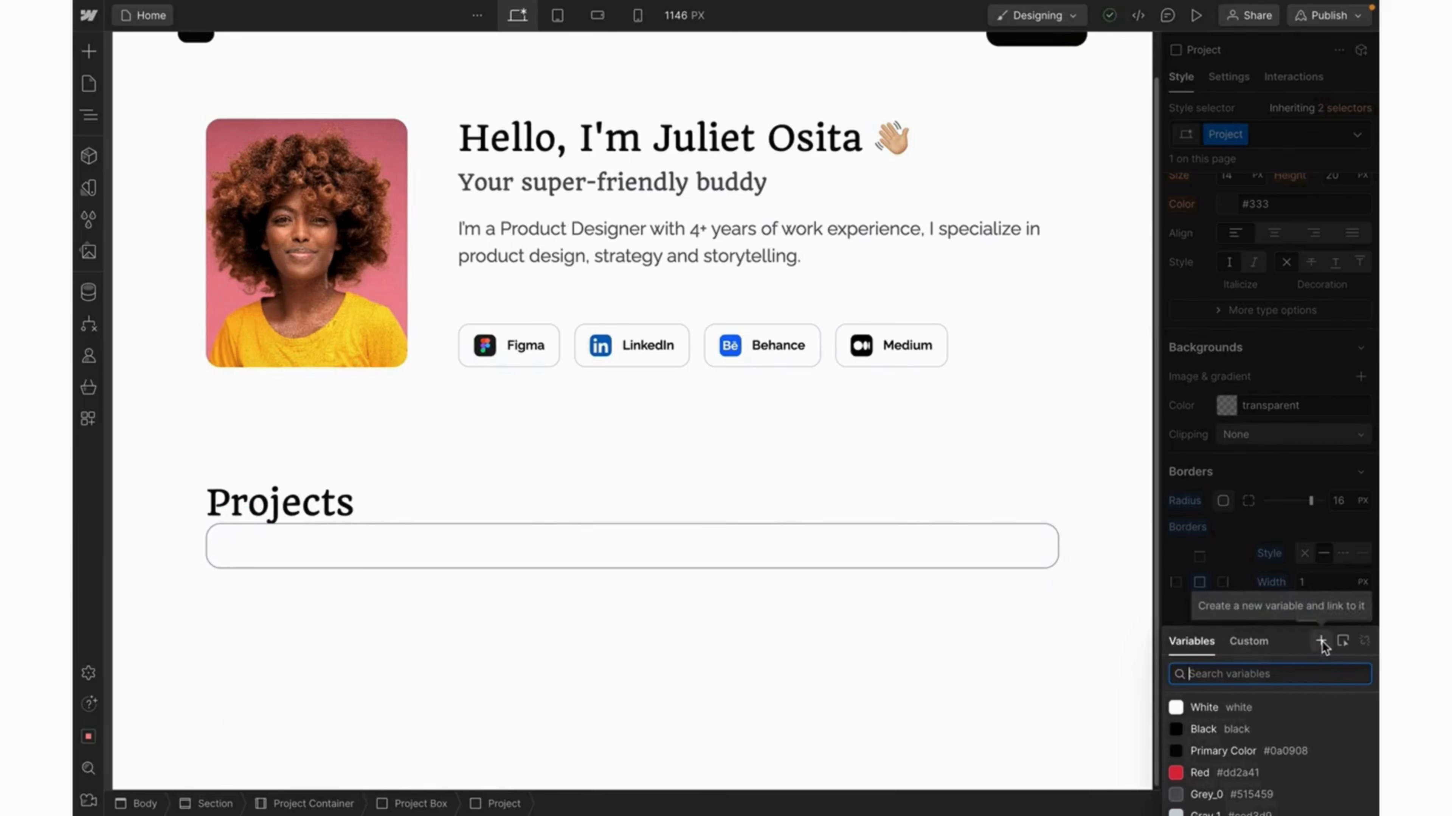
# Save the border colour as a new colour variable named Gray_2.
pyautogui.click(1320, 643)
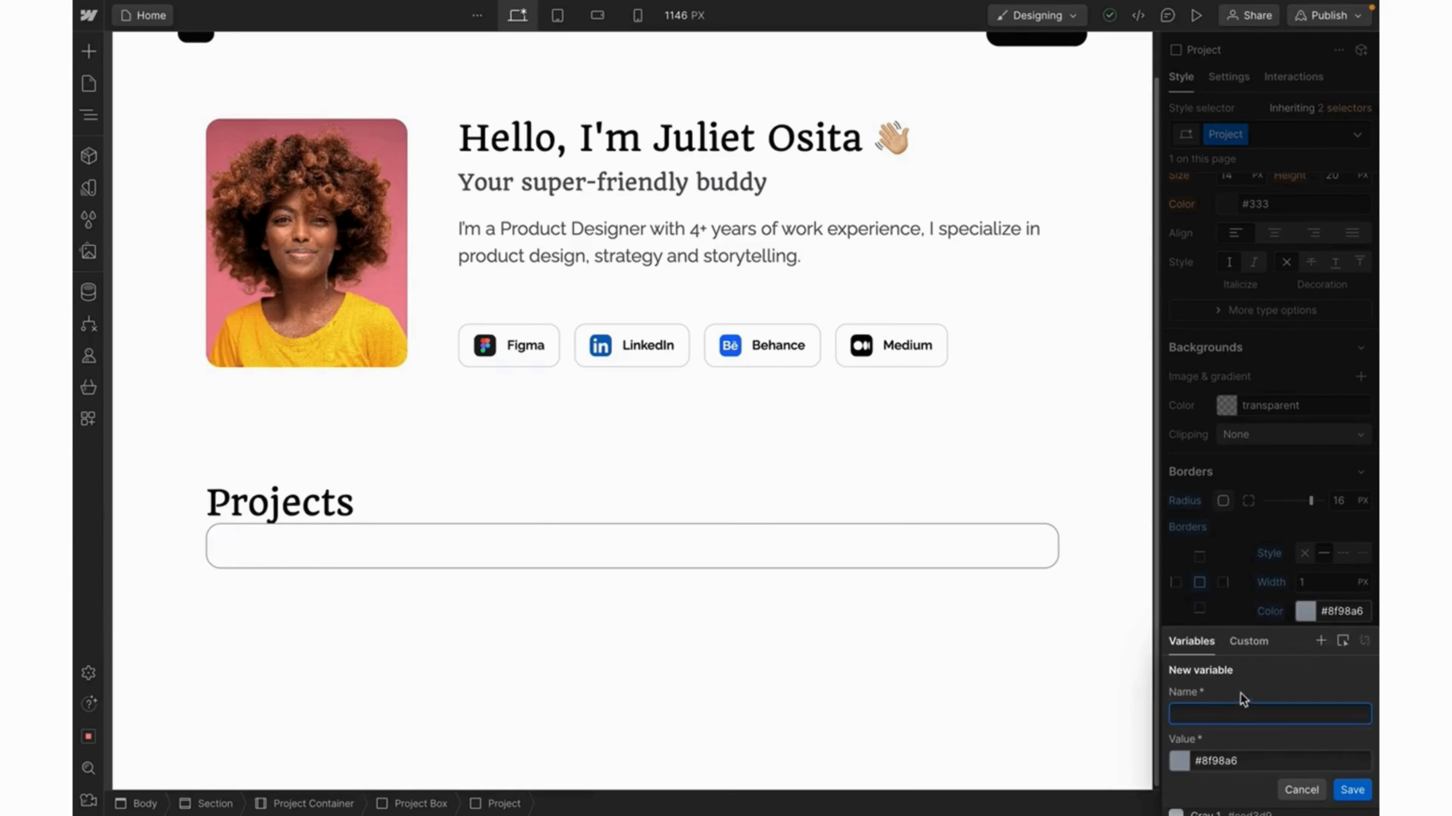
pyautogui.press('Escape')
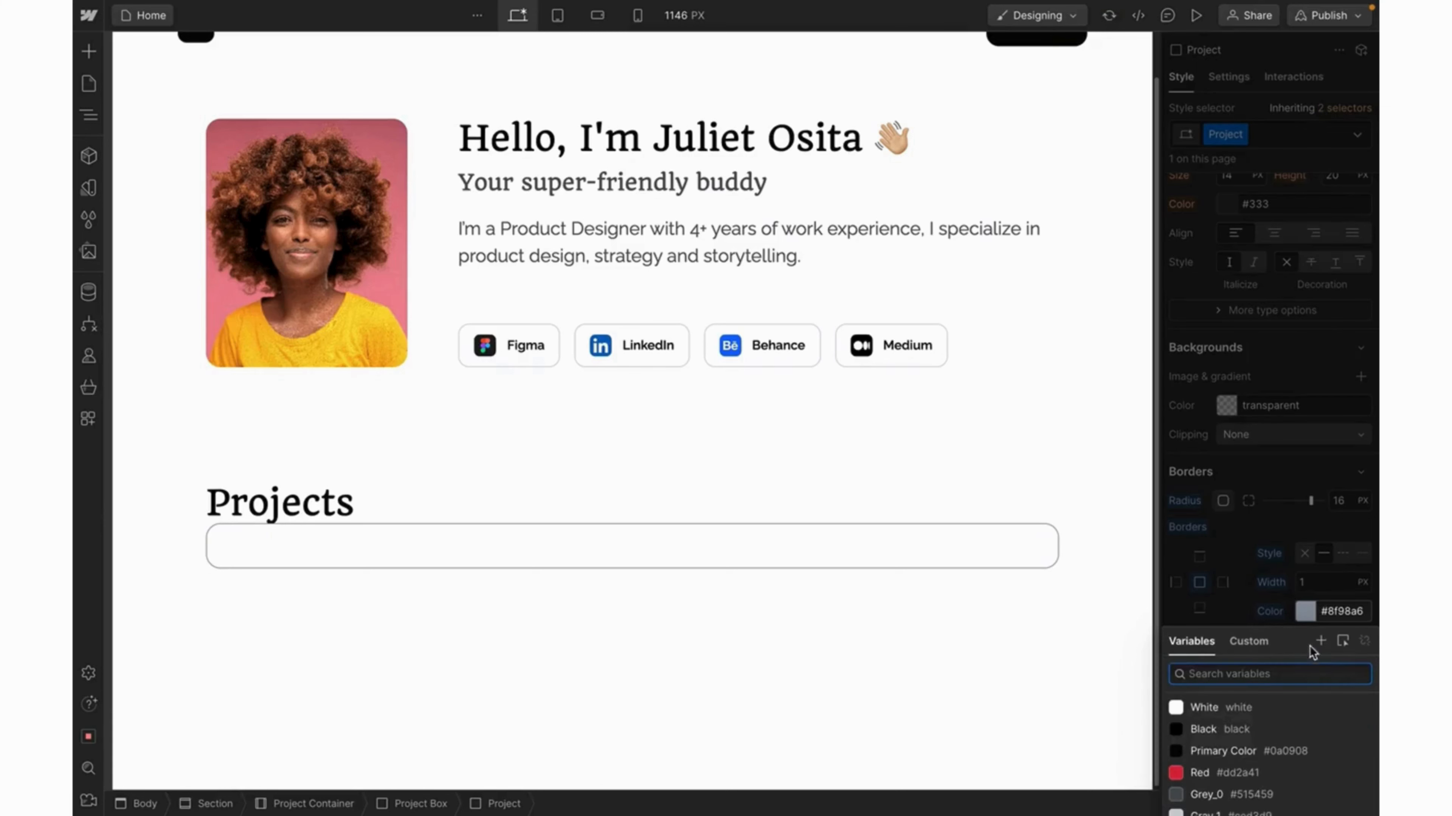
pyautogui.click(1321, 642)
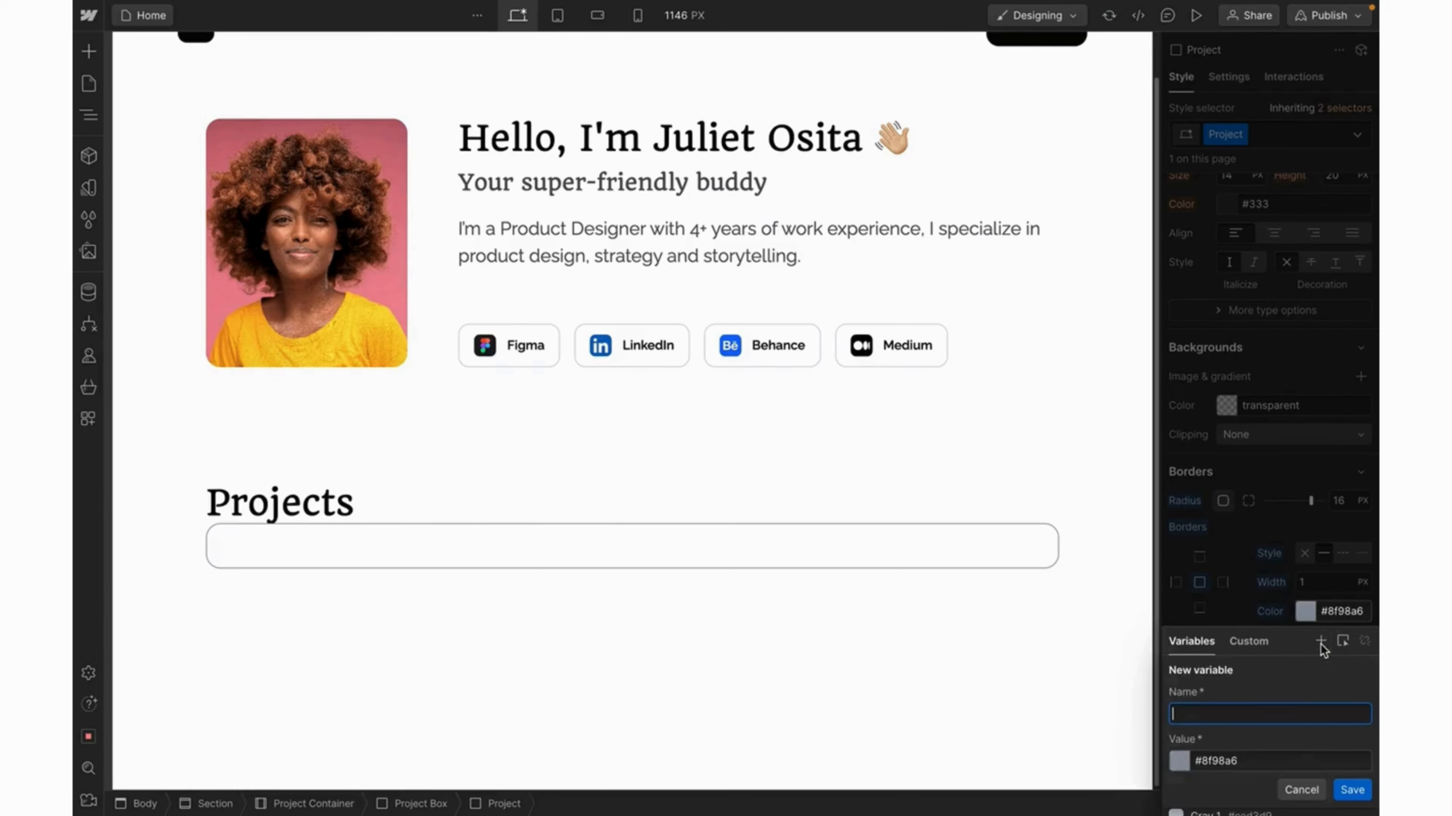
pyautogui.write('Gray_2')
pyautogui.press('Return')
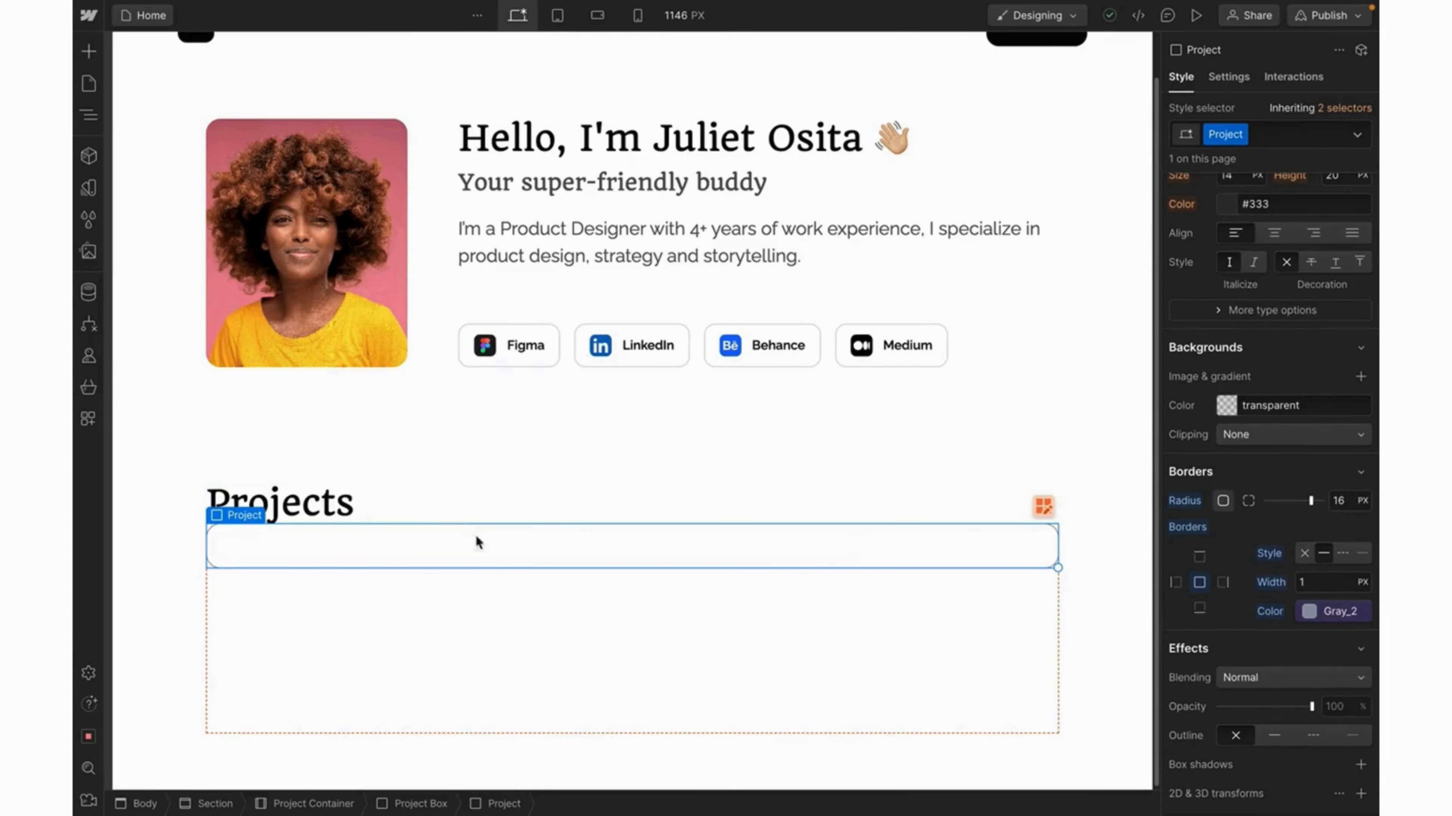
# Add Image 4.jpg from the assets and nest it inside the Project div.
pyautogui.click(90, 260)
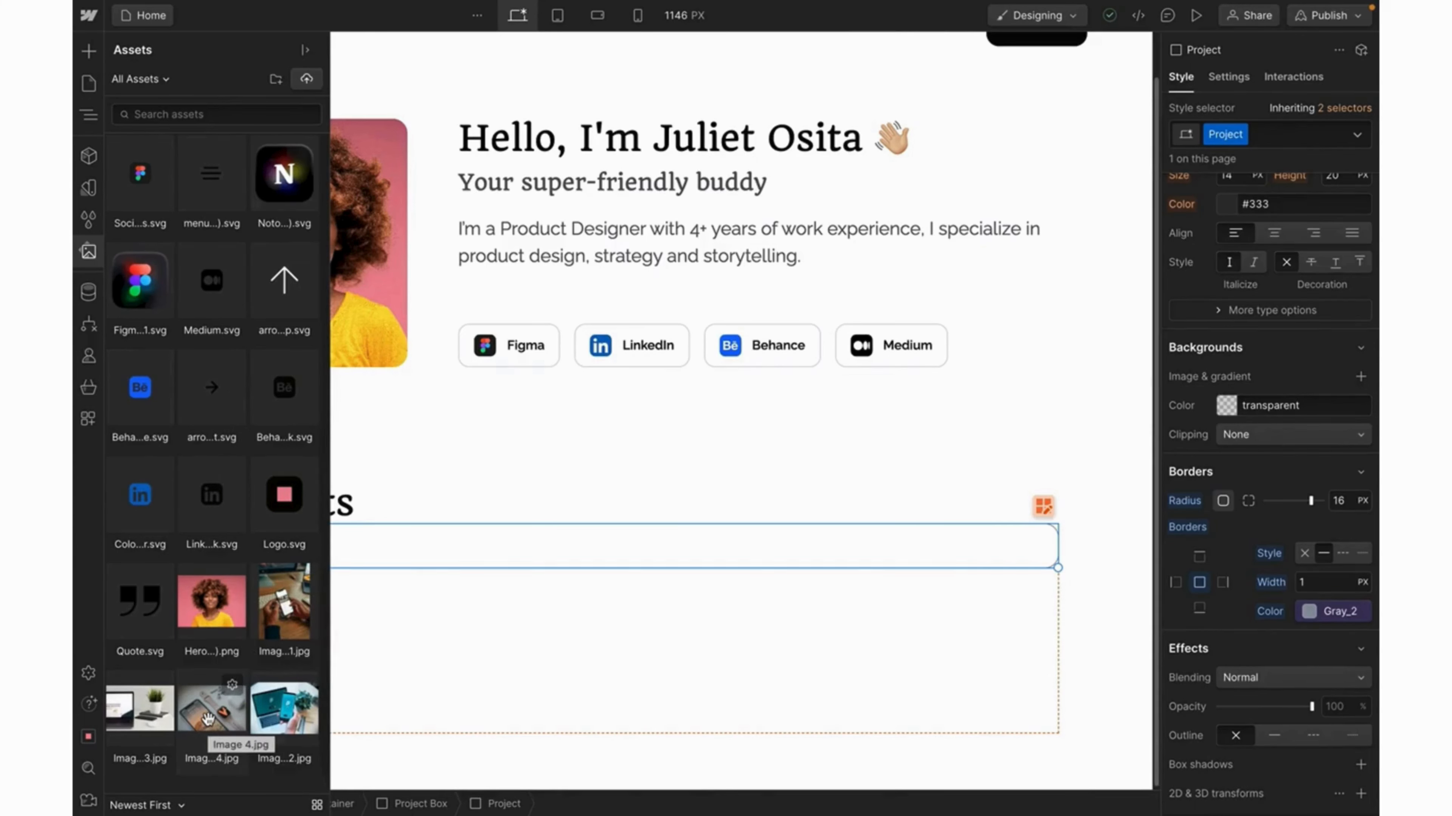
pyautogui.moveTo(208, 720); pyautogui.dragTo(443, 545)
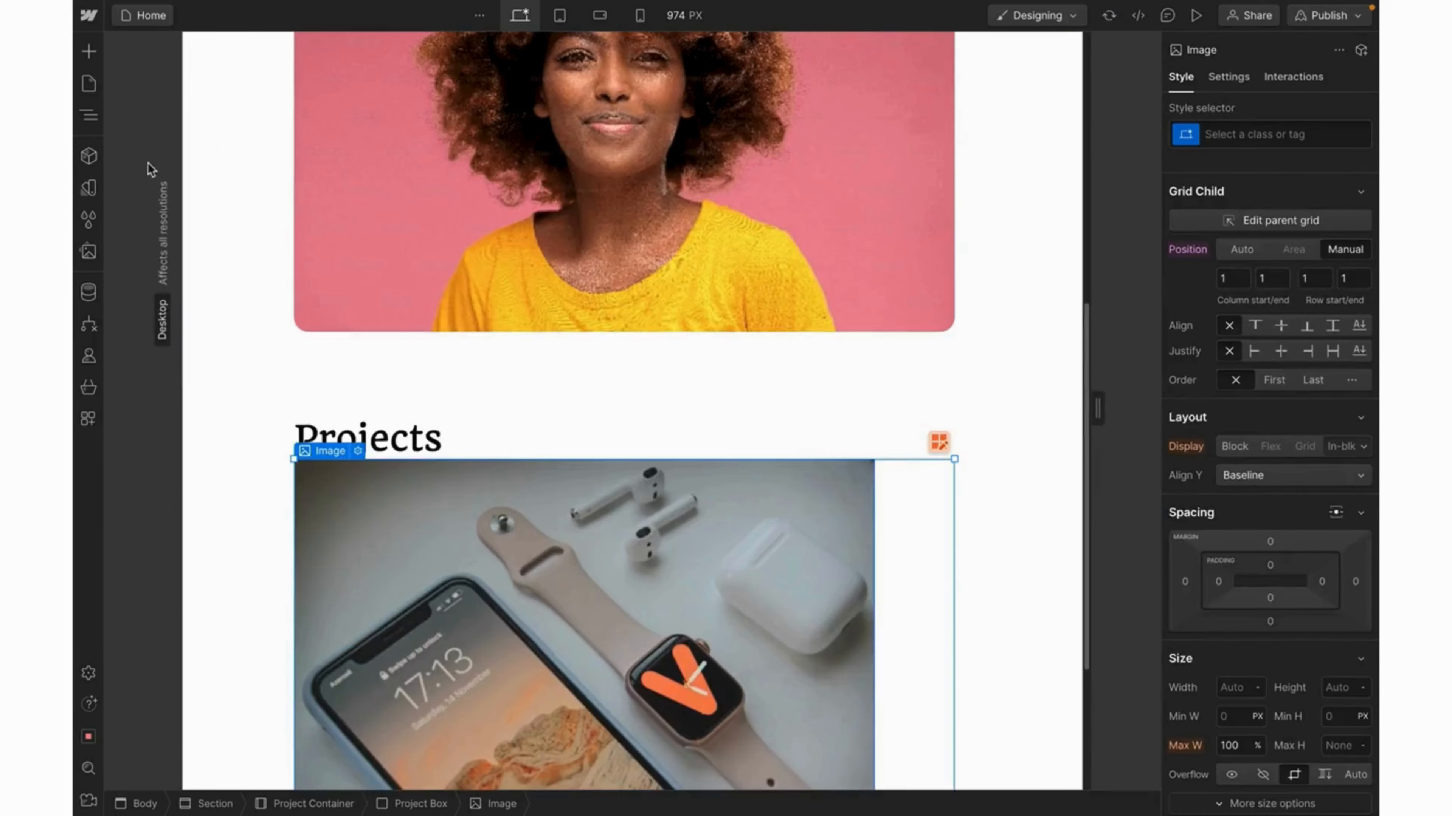
pyautogui.click(90, 115)
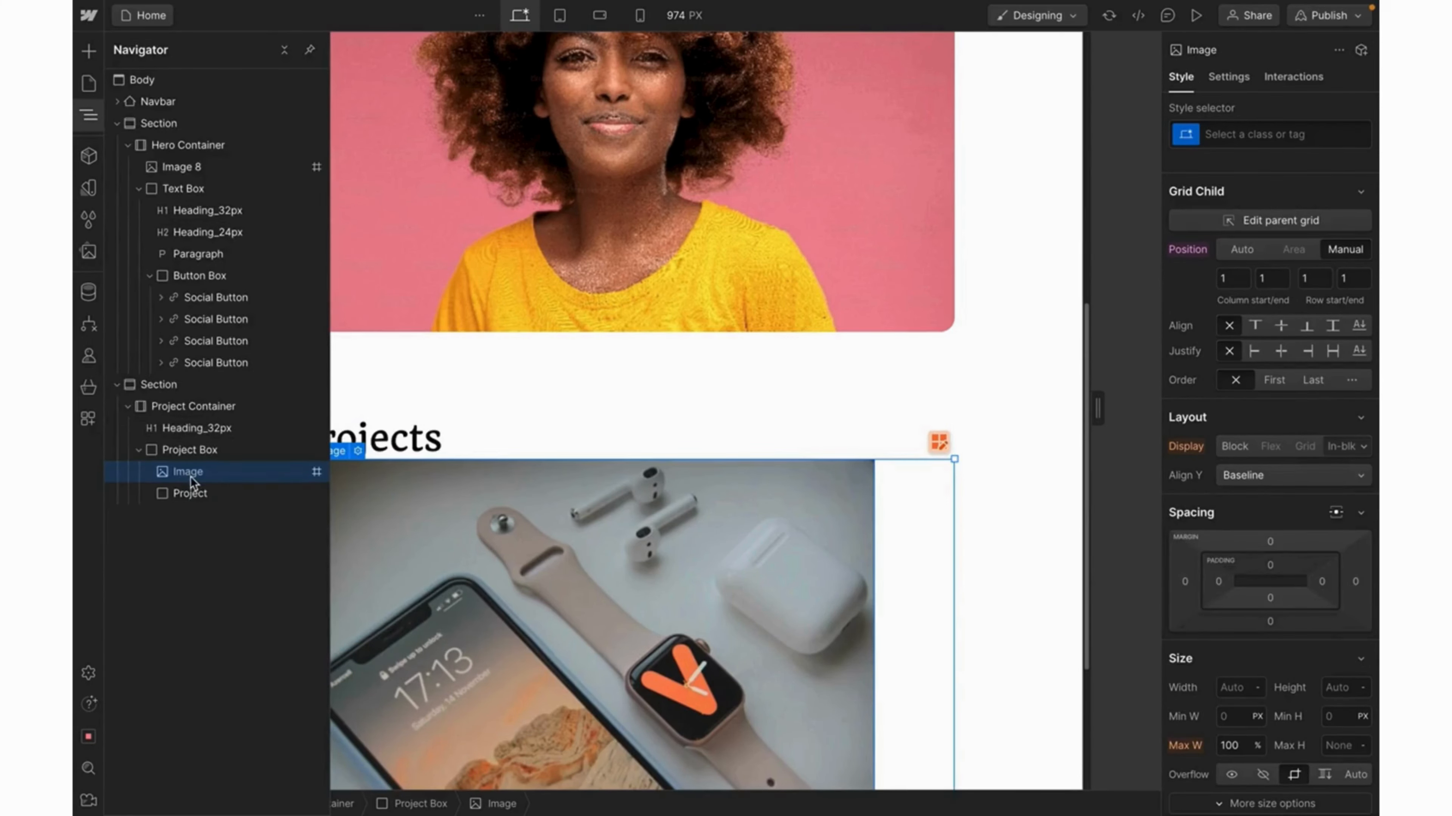
pyautogui.moveTo(191, 474); pyautogui.dragTo(211, 496)
pyautogui.click(381, 235)
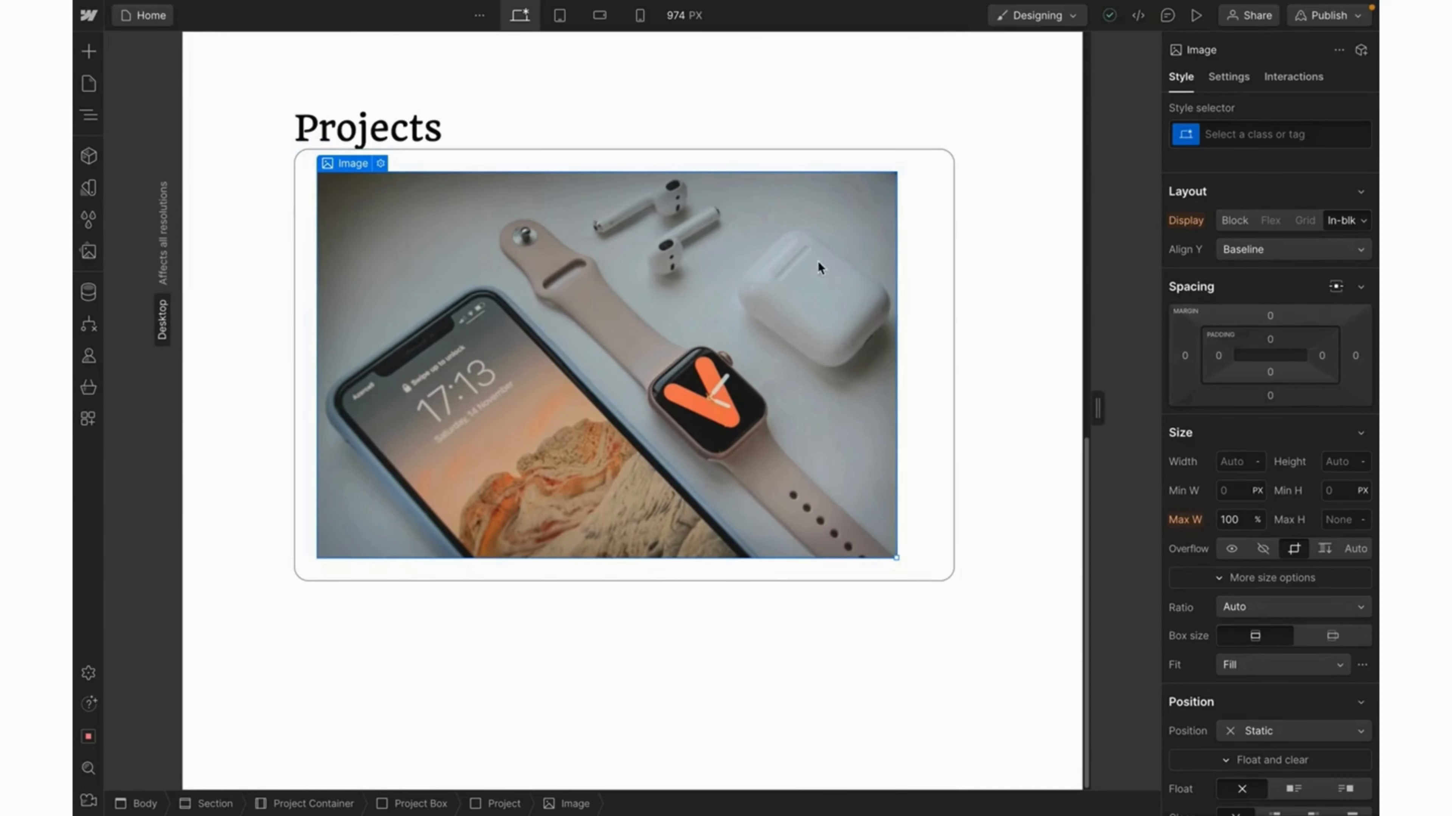
# Size the cover image to 100% width and 445 px height.
pyautogui.click(1232, 462)
pyautogui.write('100%')
pyautogui.press('Return')
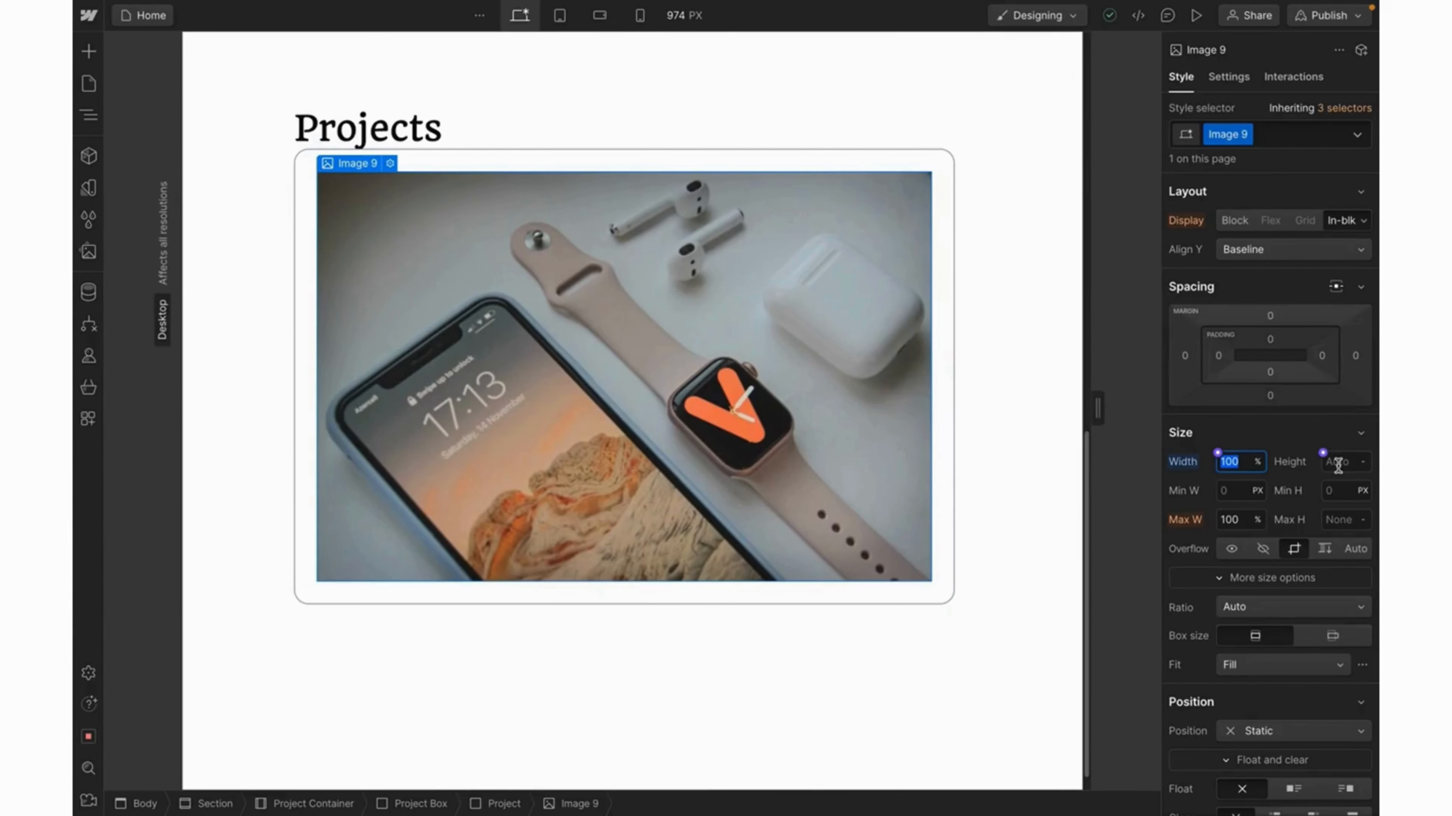
pyautogui.click(1337, 462)
pyautogui.write('445')
pyautogui.press('Return')
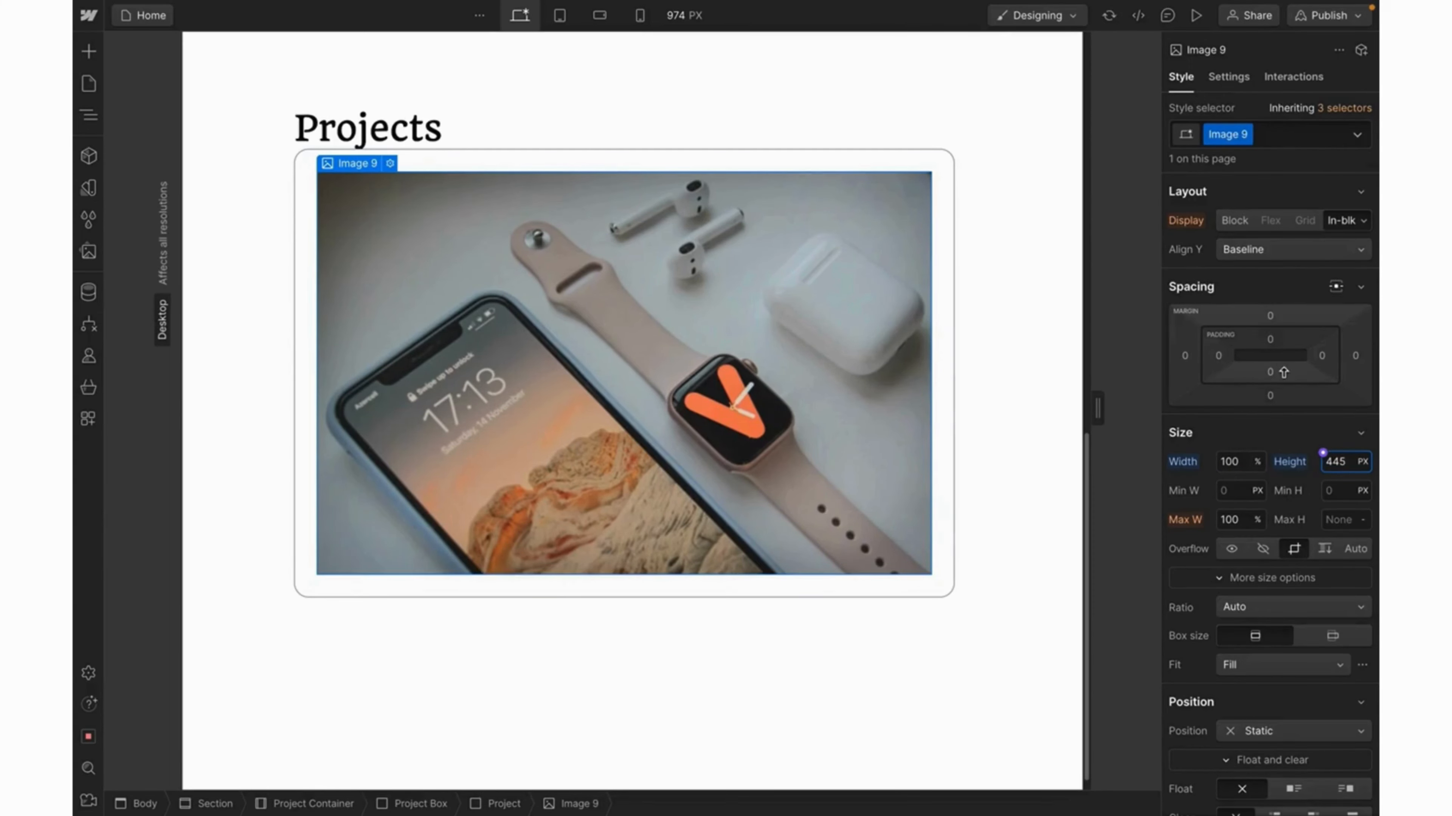
# Round the cover image's corners to 16 px to match the card.
pyautogui.scroll(-10, 1286, 530)
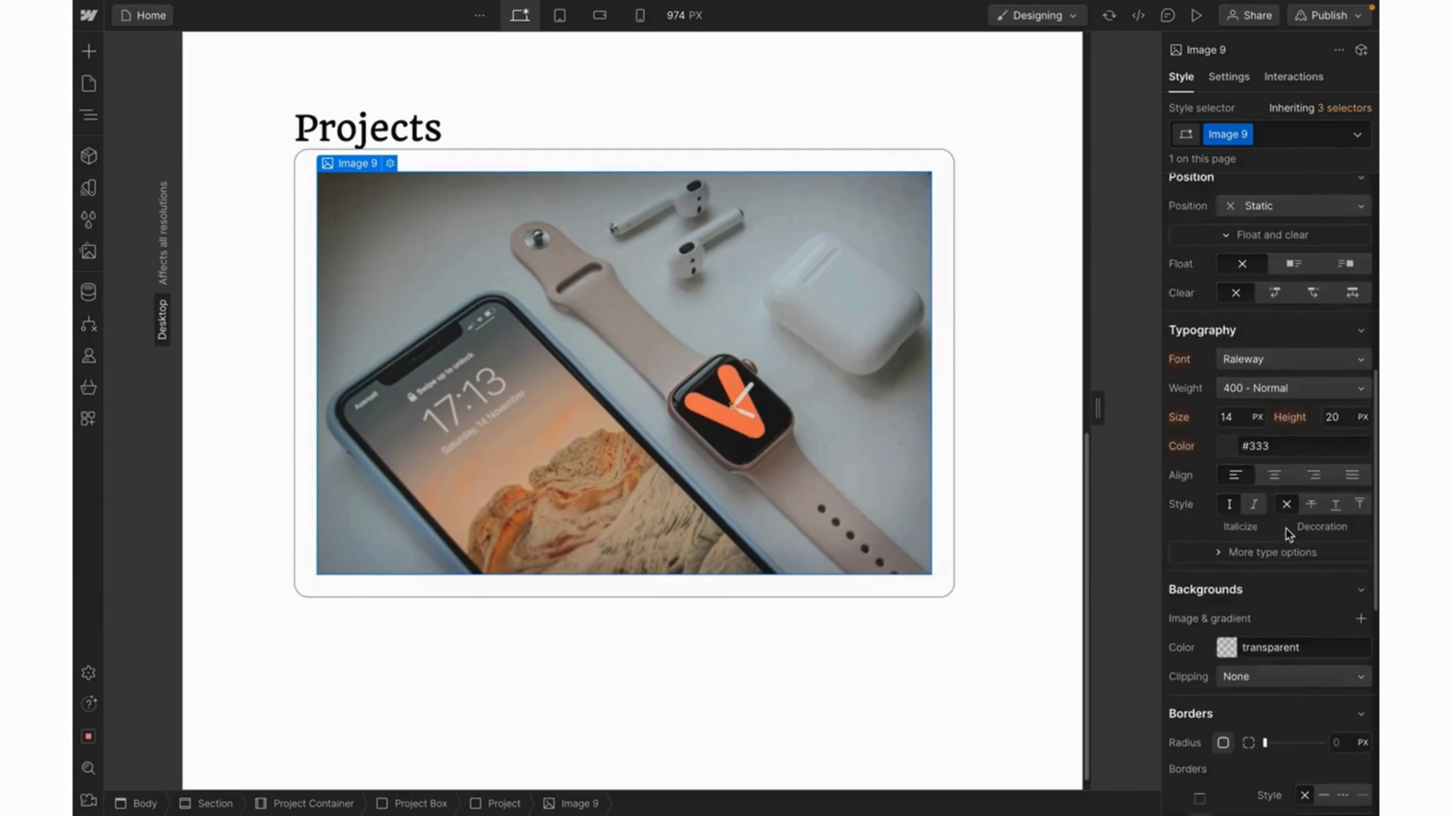
pyautogui.scroll(-2, 1288, 535)
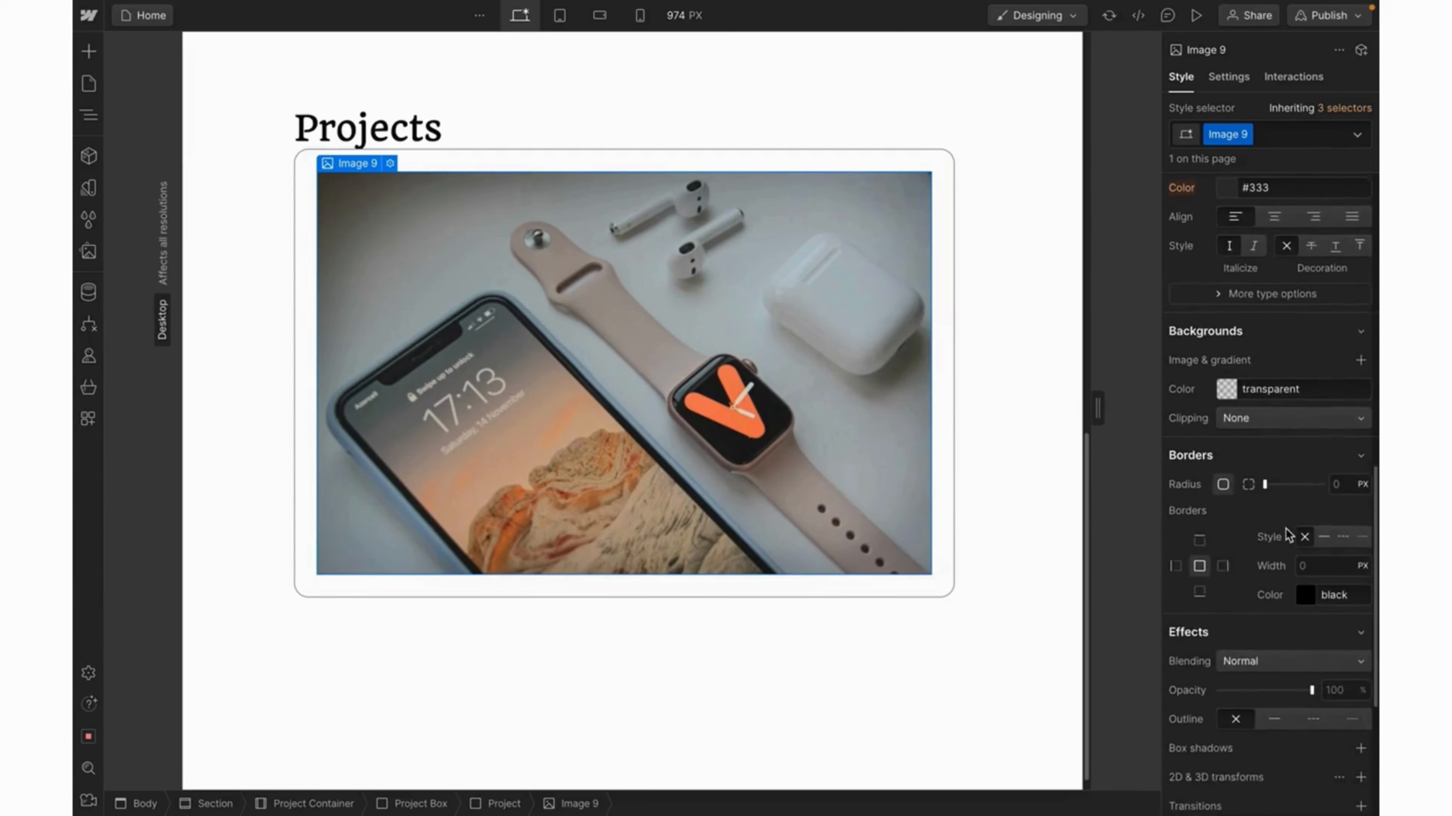
pyautogui.click(1340, 478)
pyautogui.write('16')
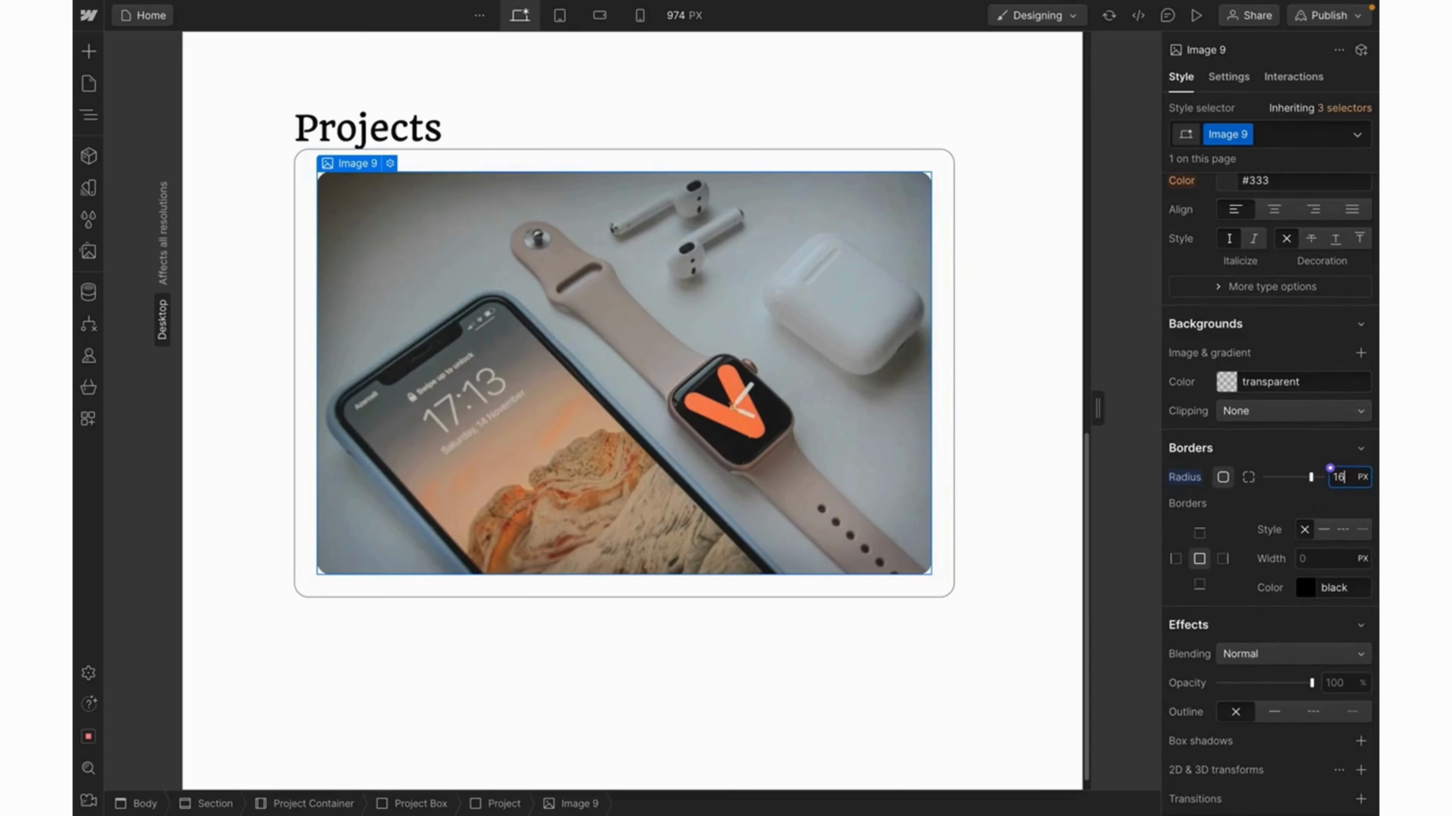
pyautogui.click(464, 162)
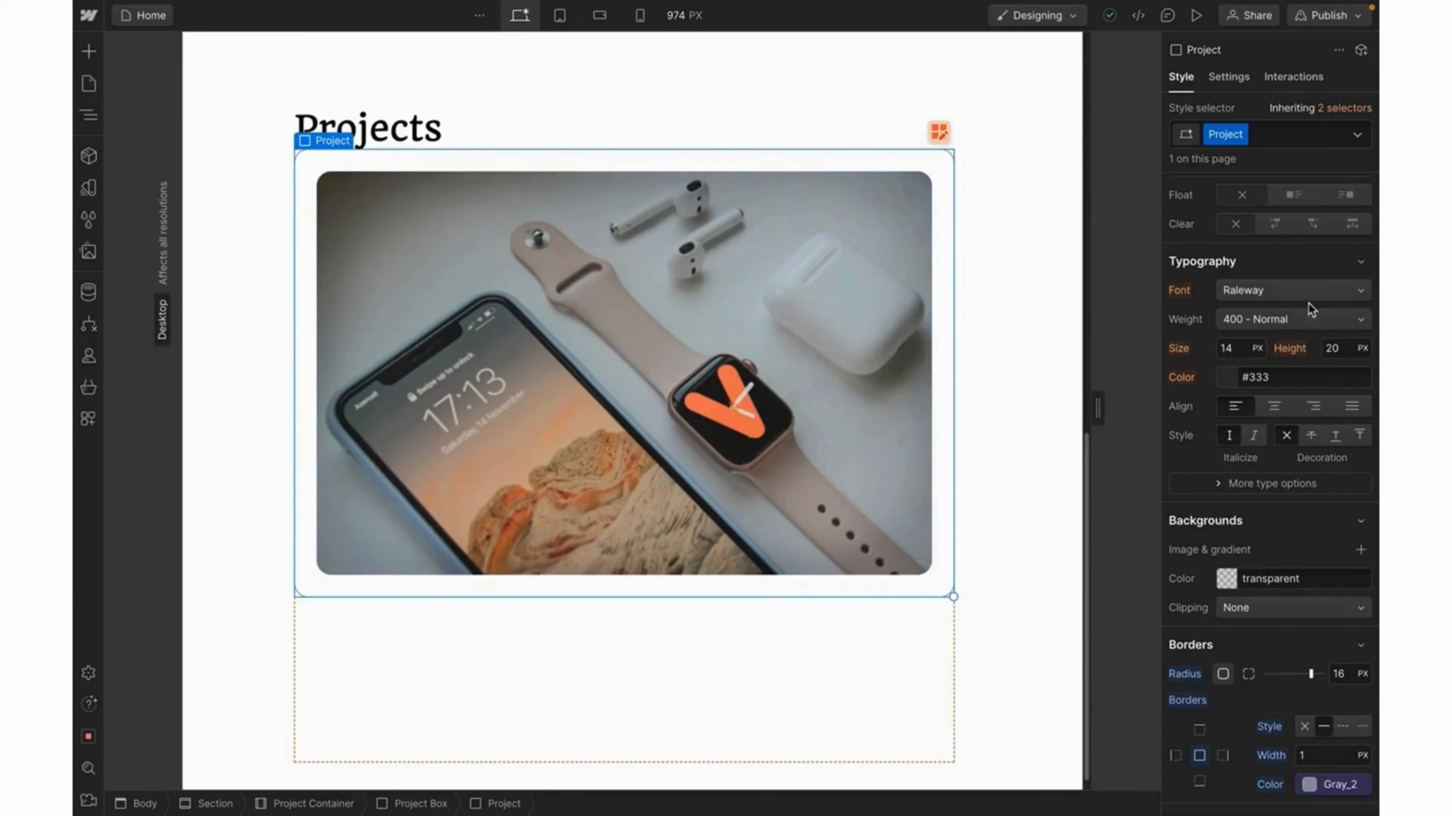
# Set the Project card's top margin to 32 px.
pyautogui.scroll(10, 1305, 301)
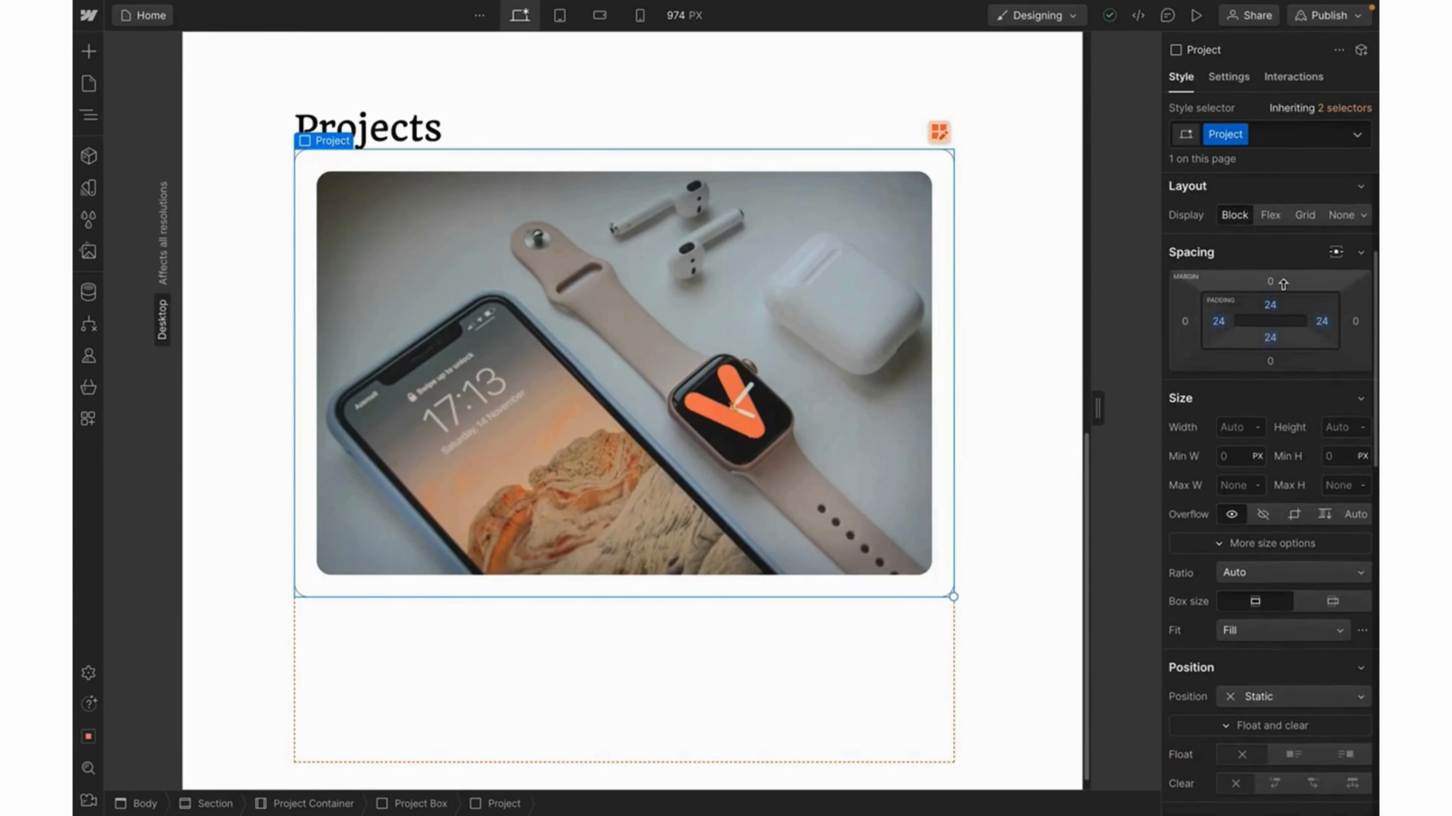
pyautogui.click(1273, 281)
pyautogui.write('32')
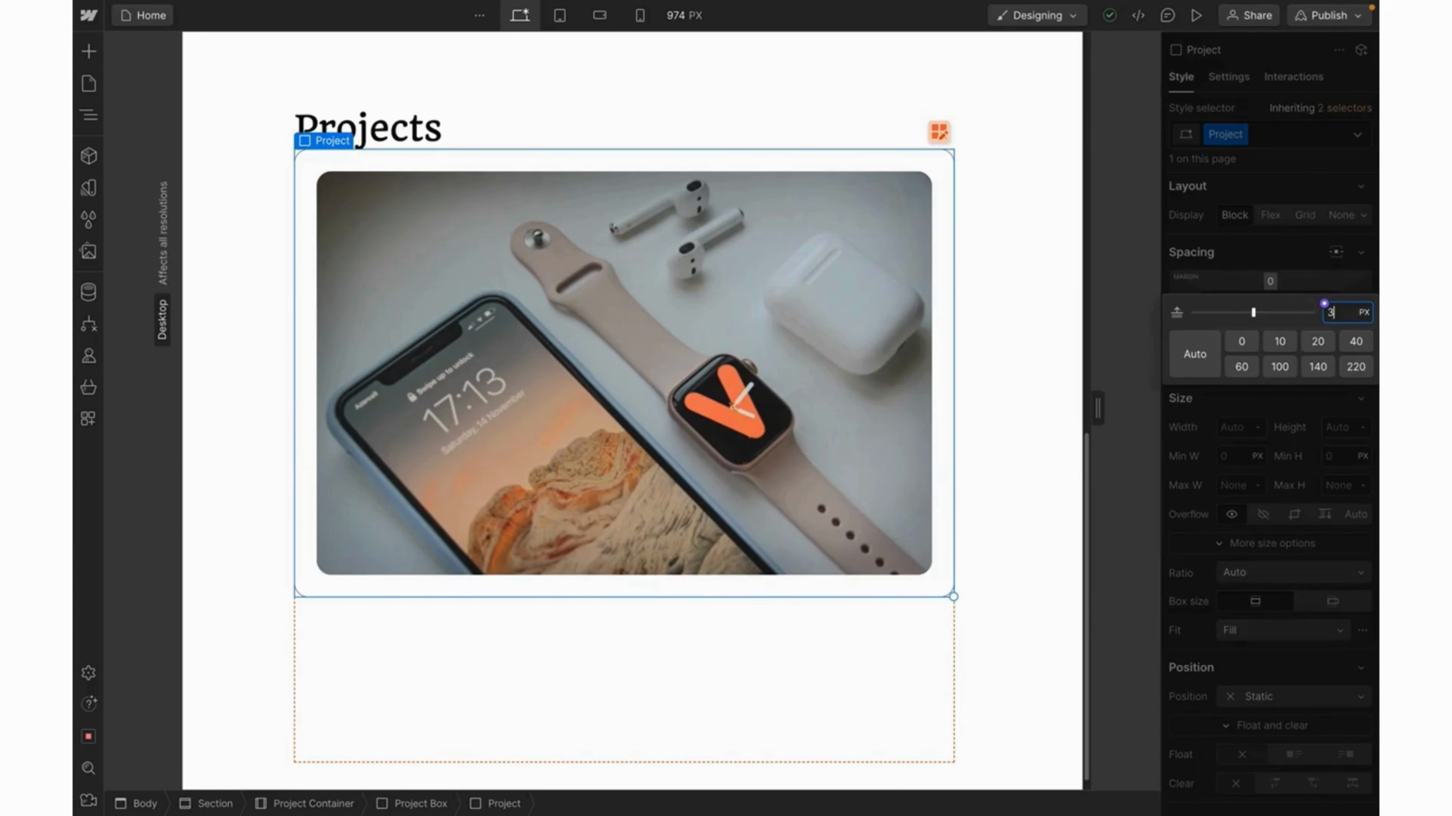
pyautogui.press('Return')
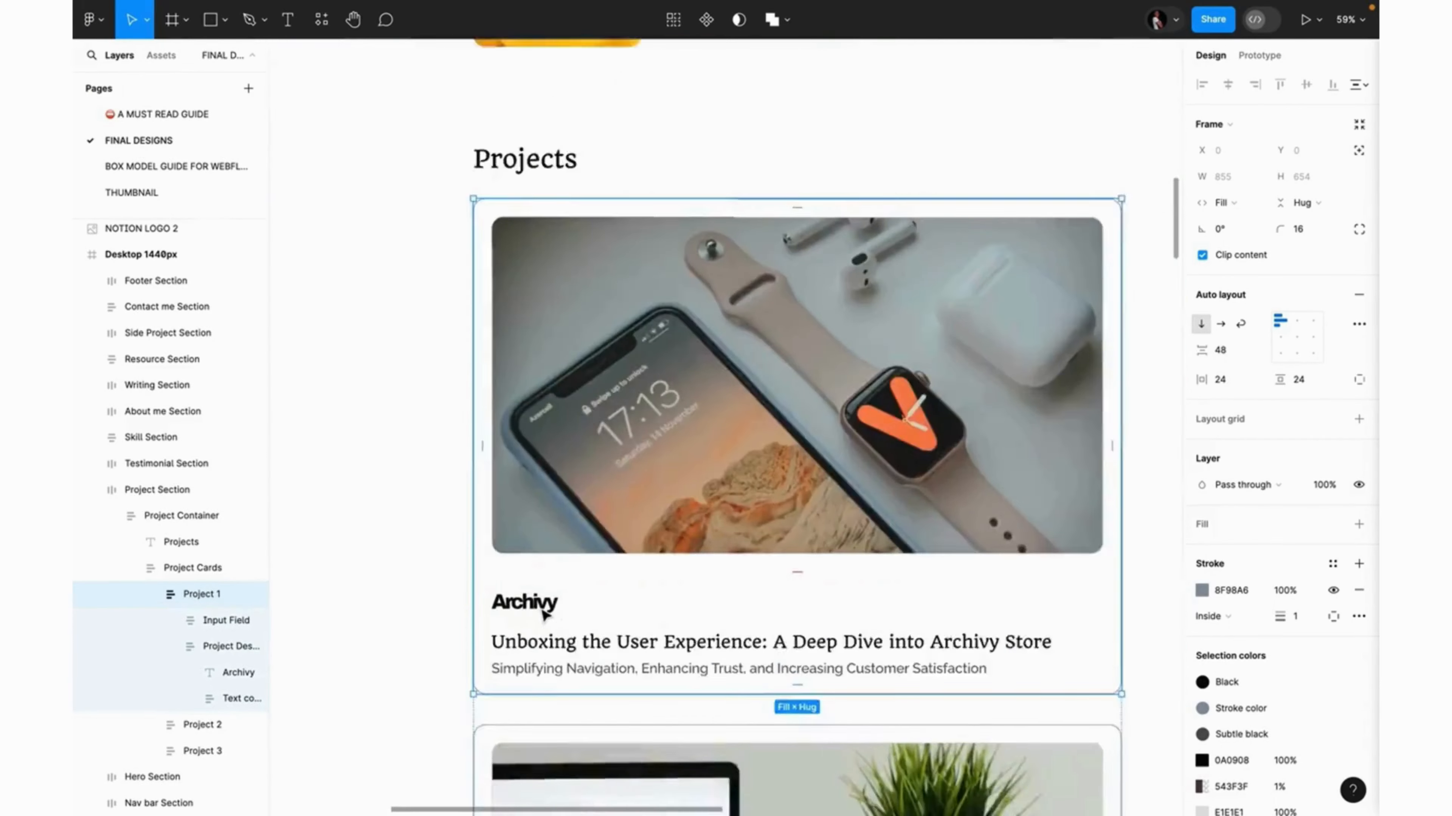
pyautogui.scroll(3, 545, 614)
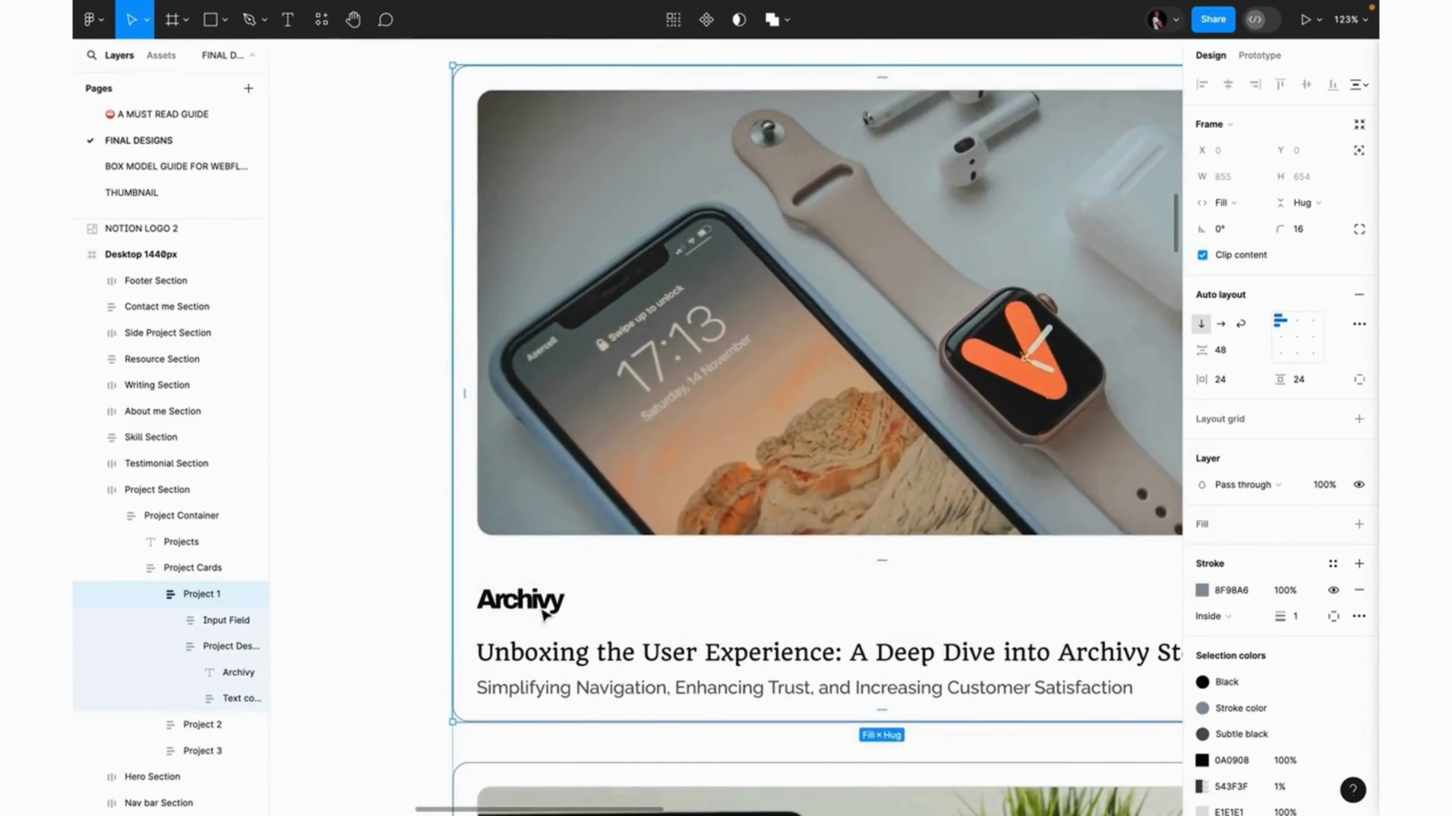
pyautogui.scroll(-4, 544, 615)
pyautogui.scroll(-5, 544, 615)
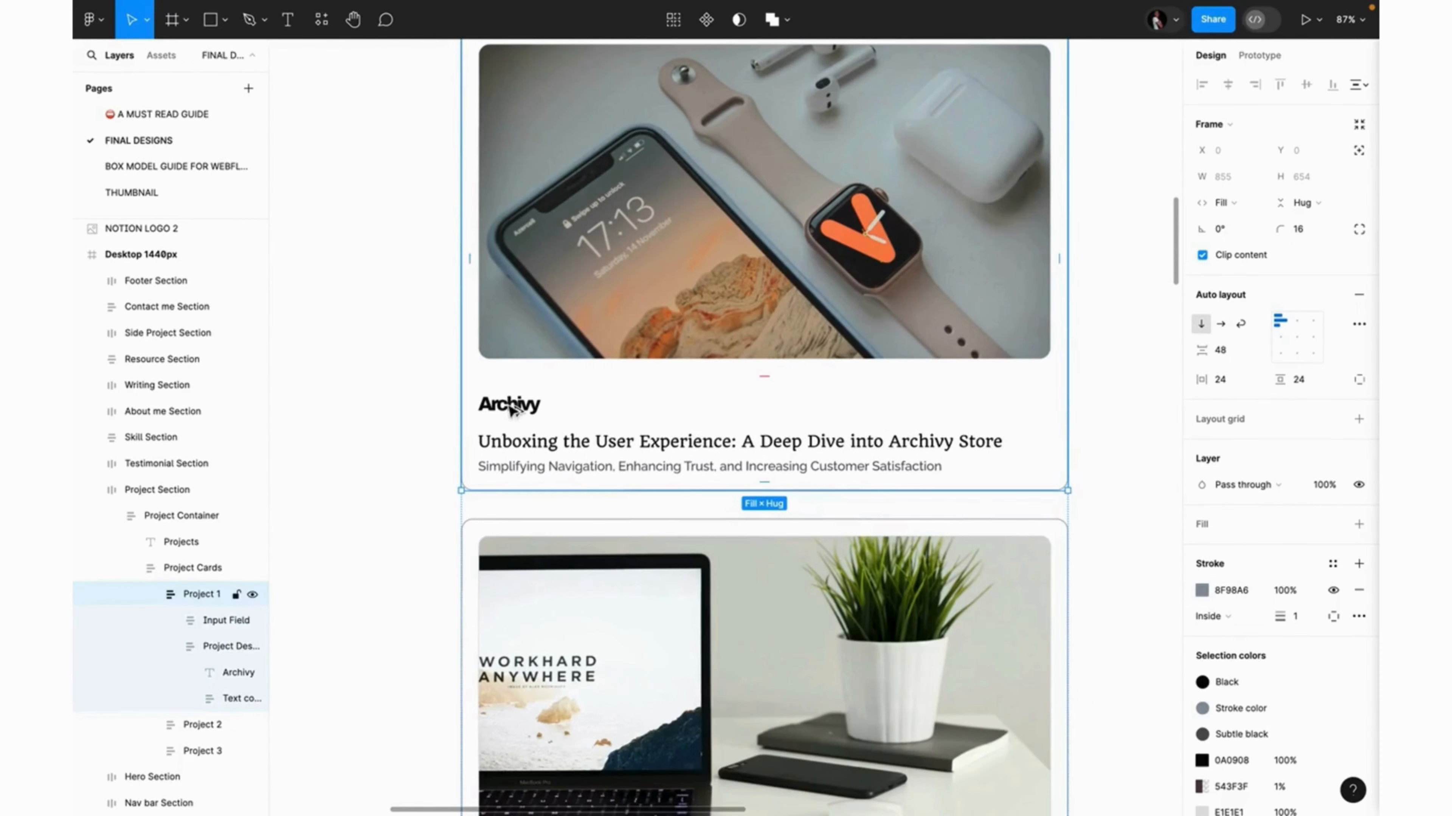
pyautogui.click(510, 407)
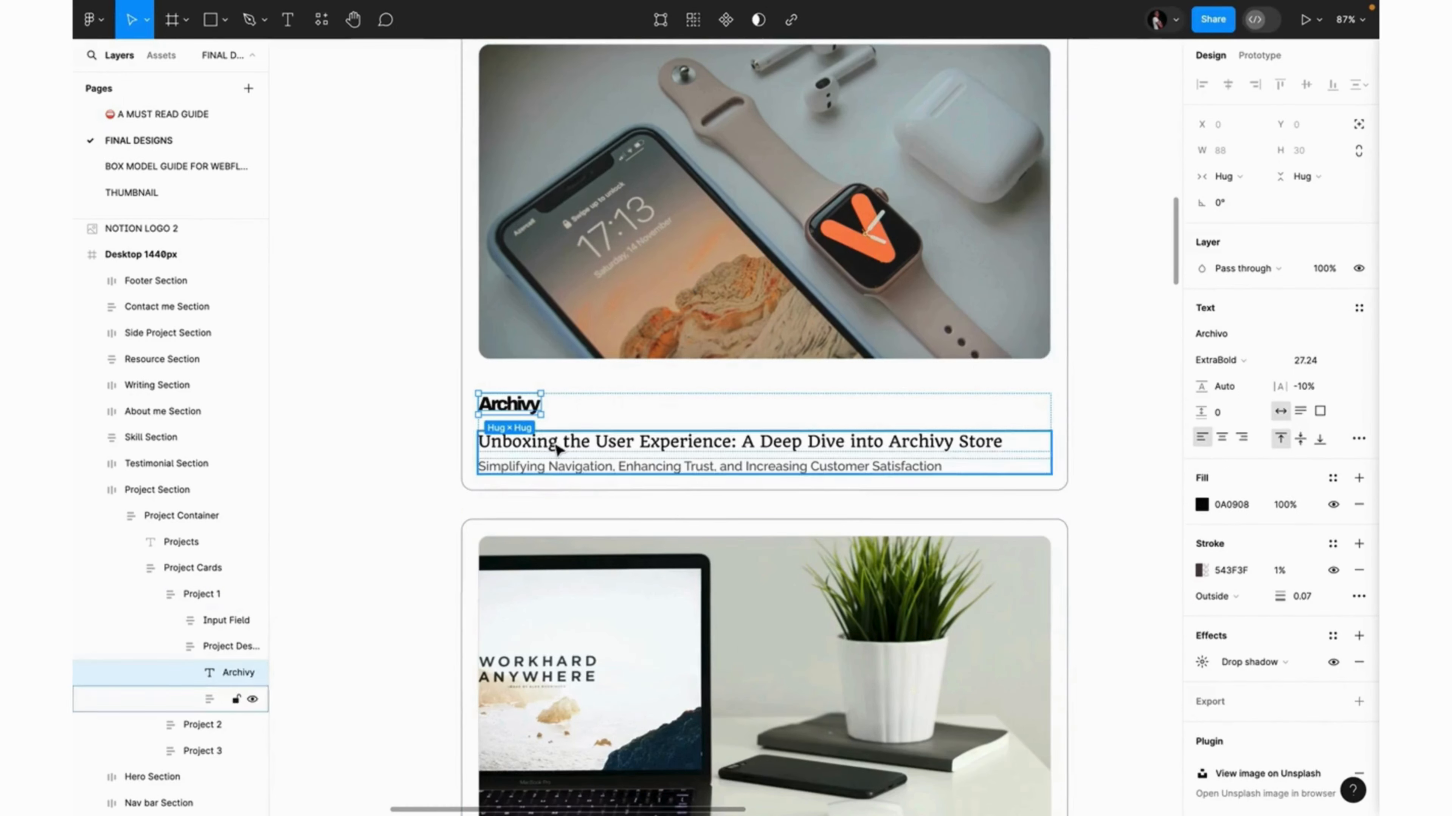
pyautogui.click(487, 443)
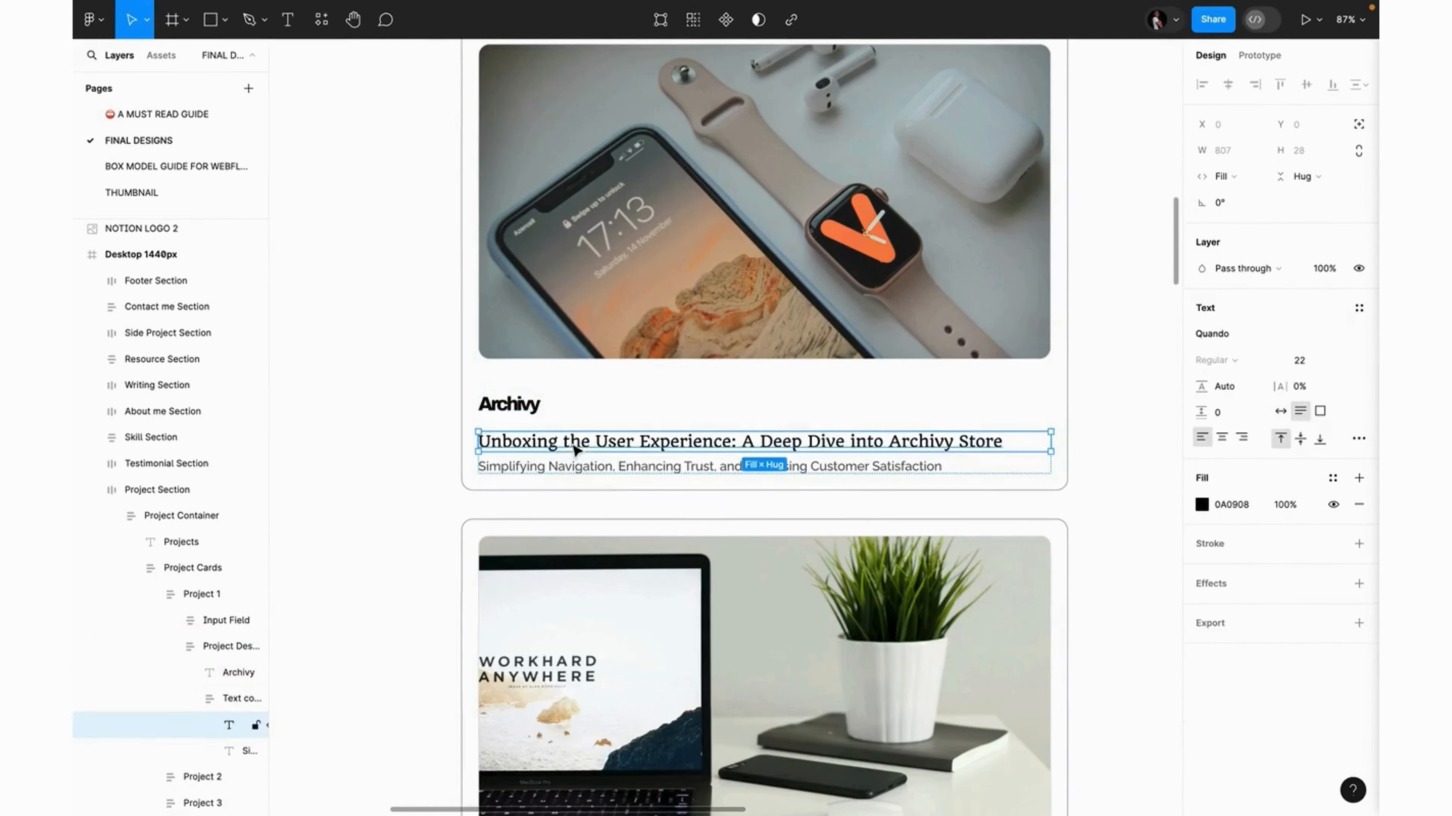
pyautogui.click(567, 473)
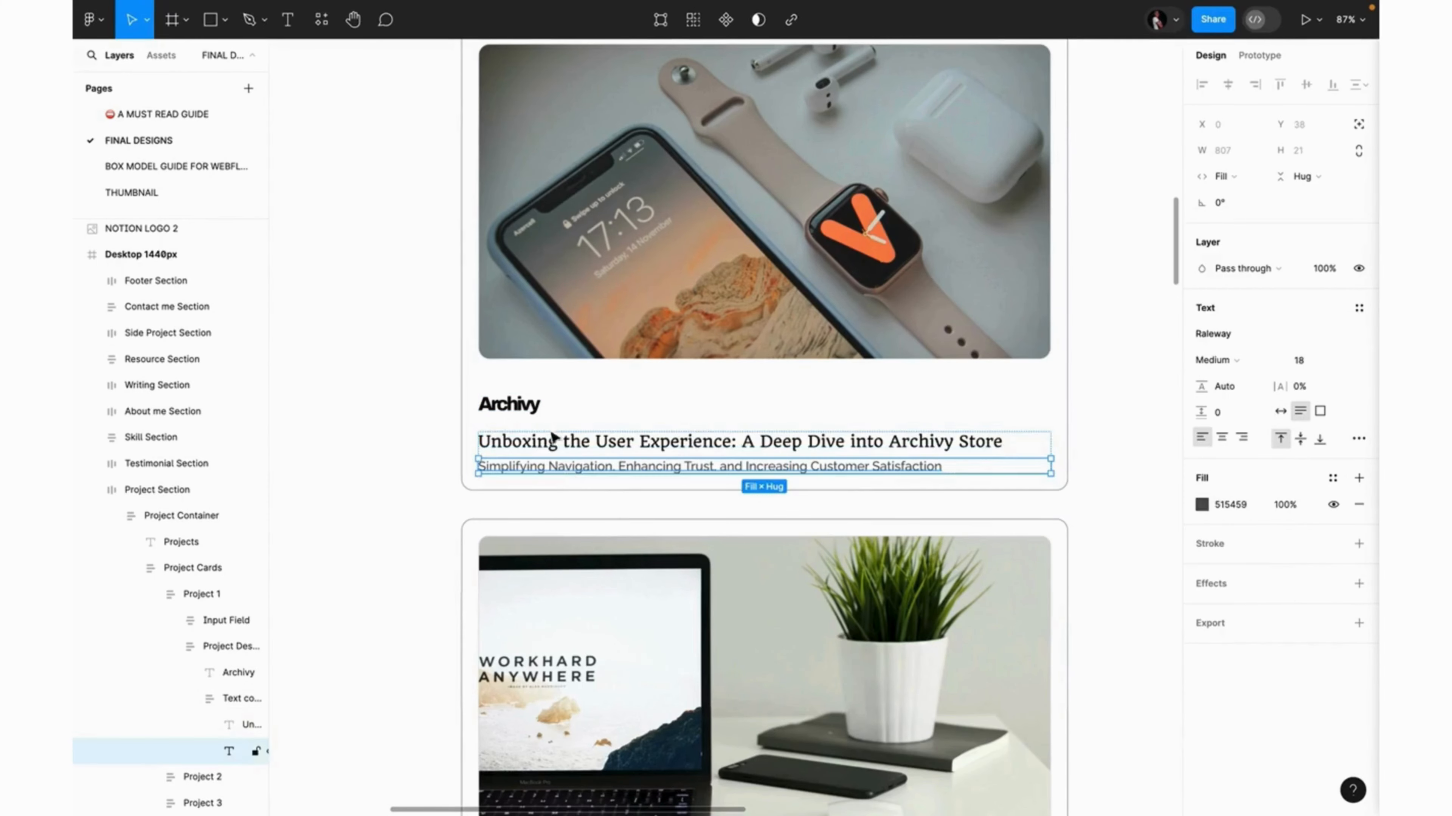
pyautogui.click(533, 406)
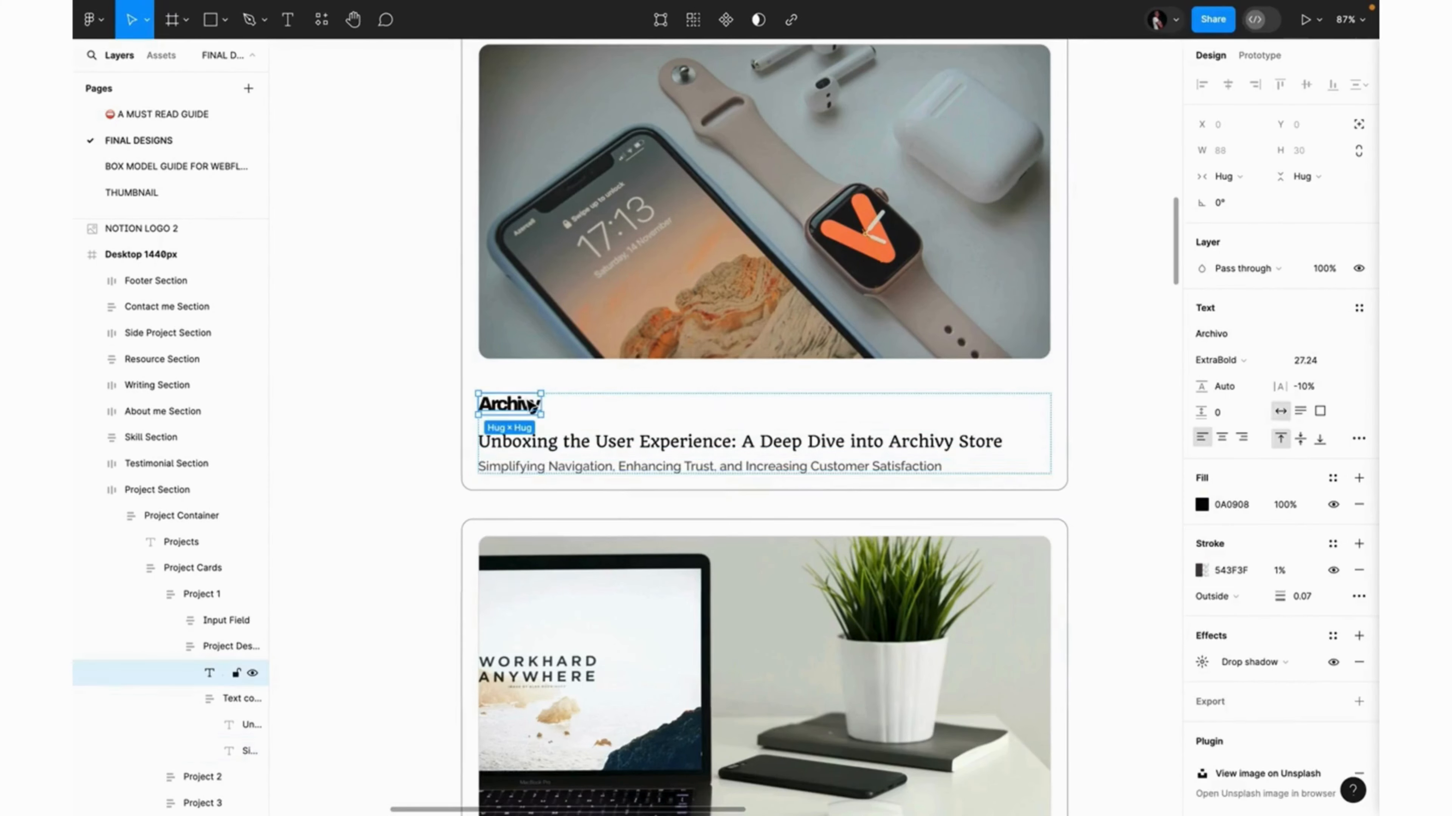
pyautogui.doubleClick(532, 407)
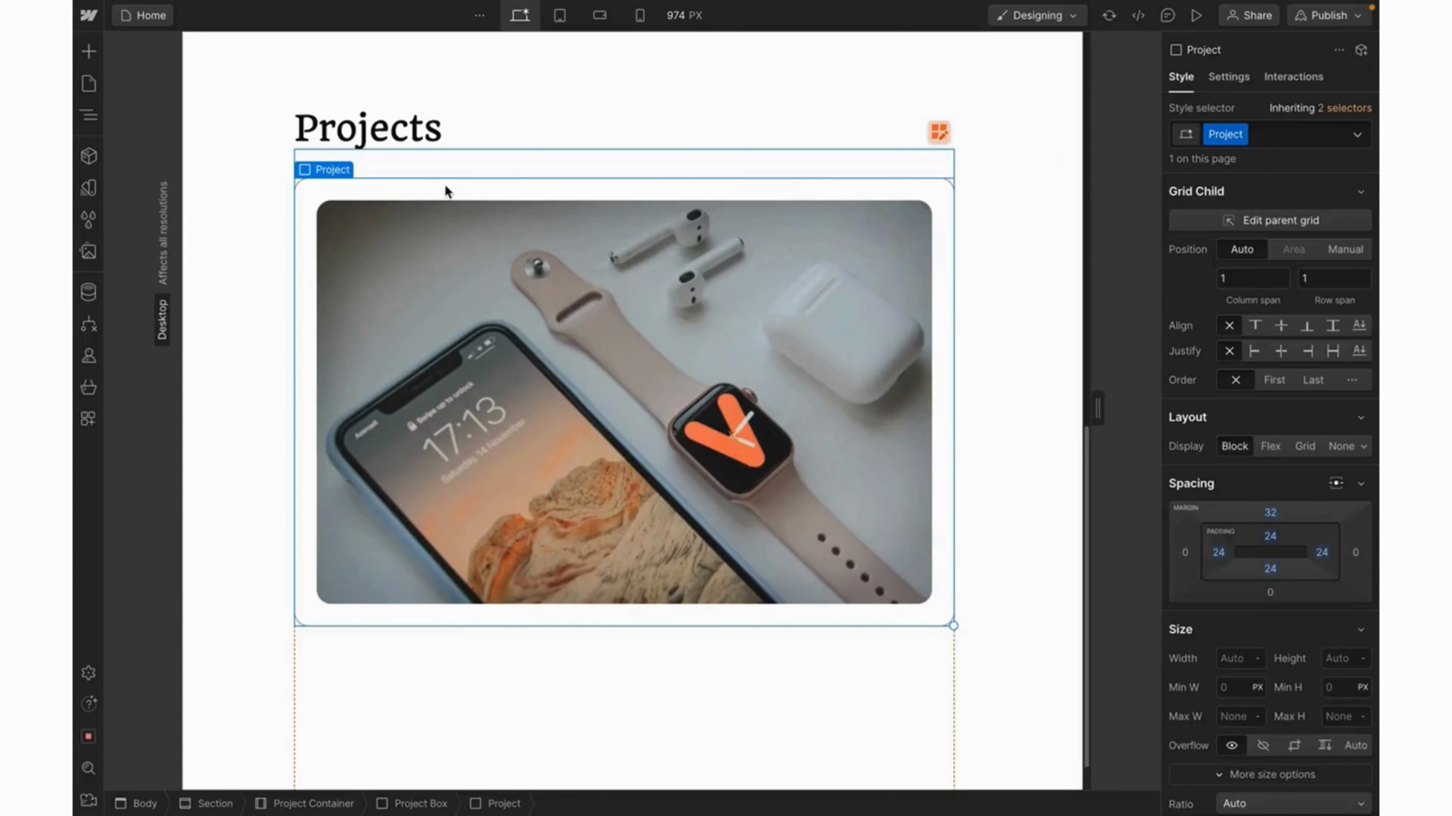
# Insert an H3 heading under the cover image and change its text to Archivy.
pyautogui.hotkey('ctrl', 'k')
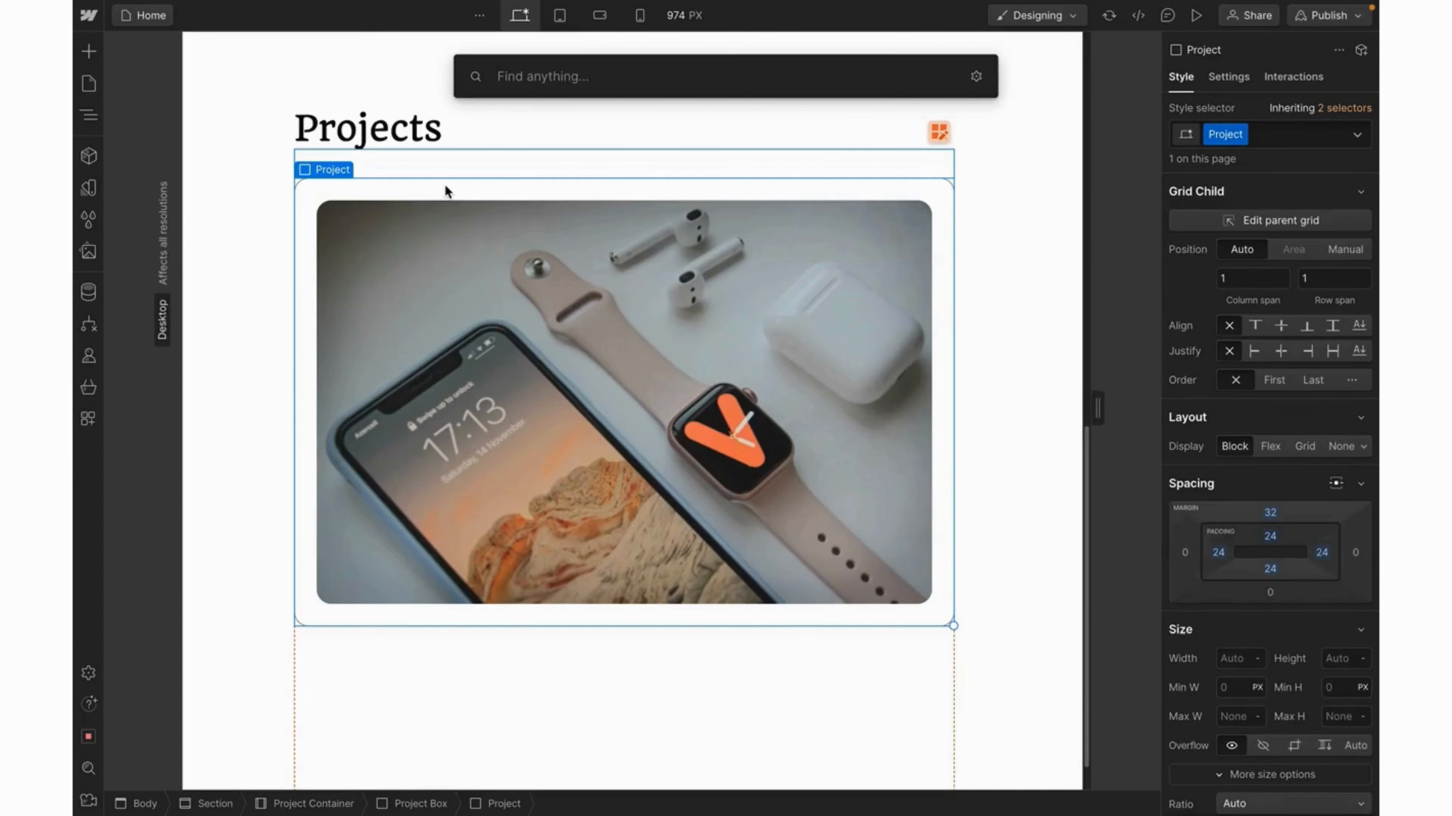
pyautogui.write('headin')
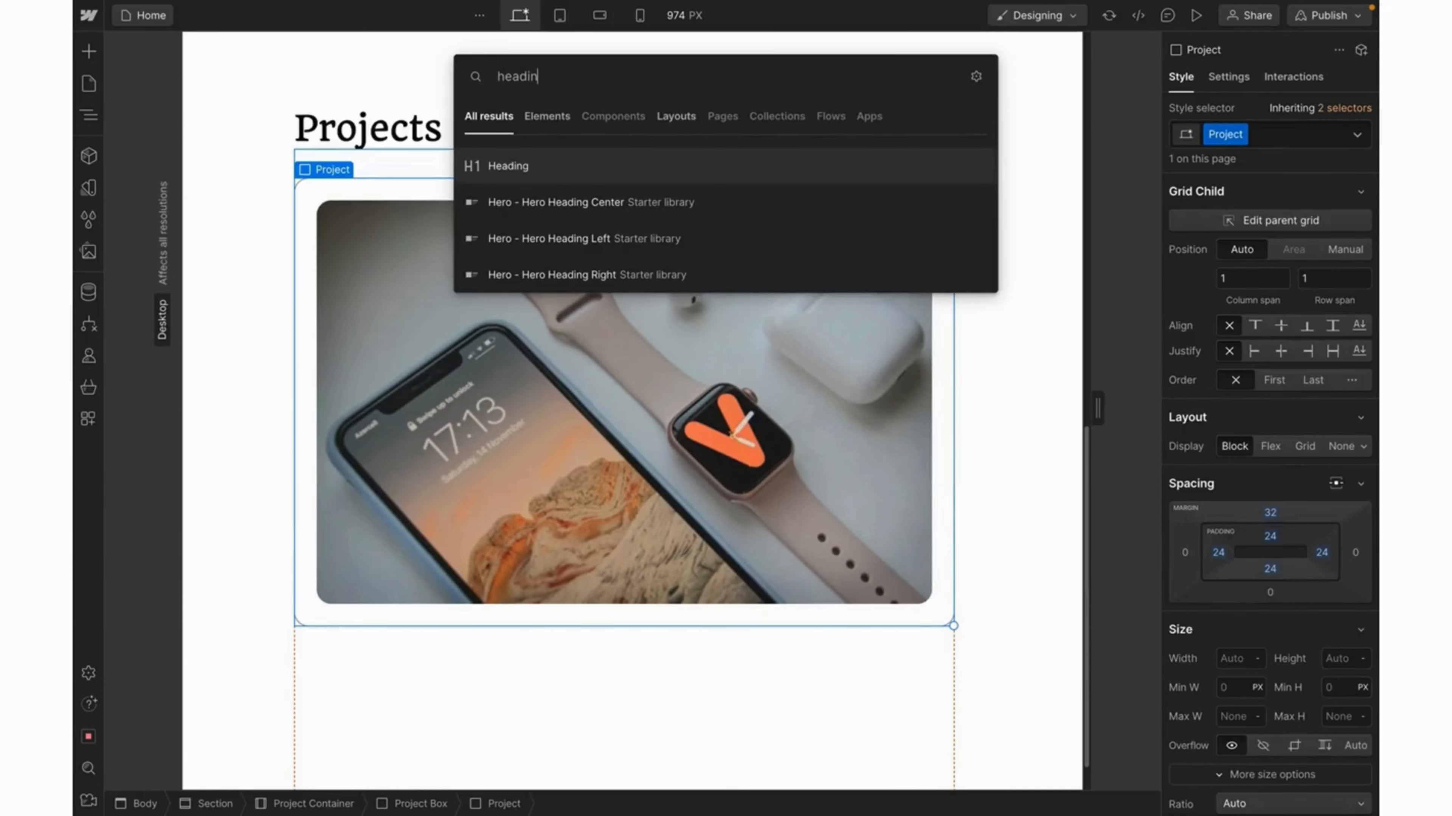
pyautogui.click(525, 178)
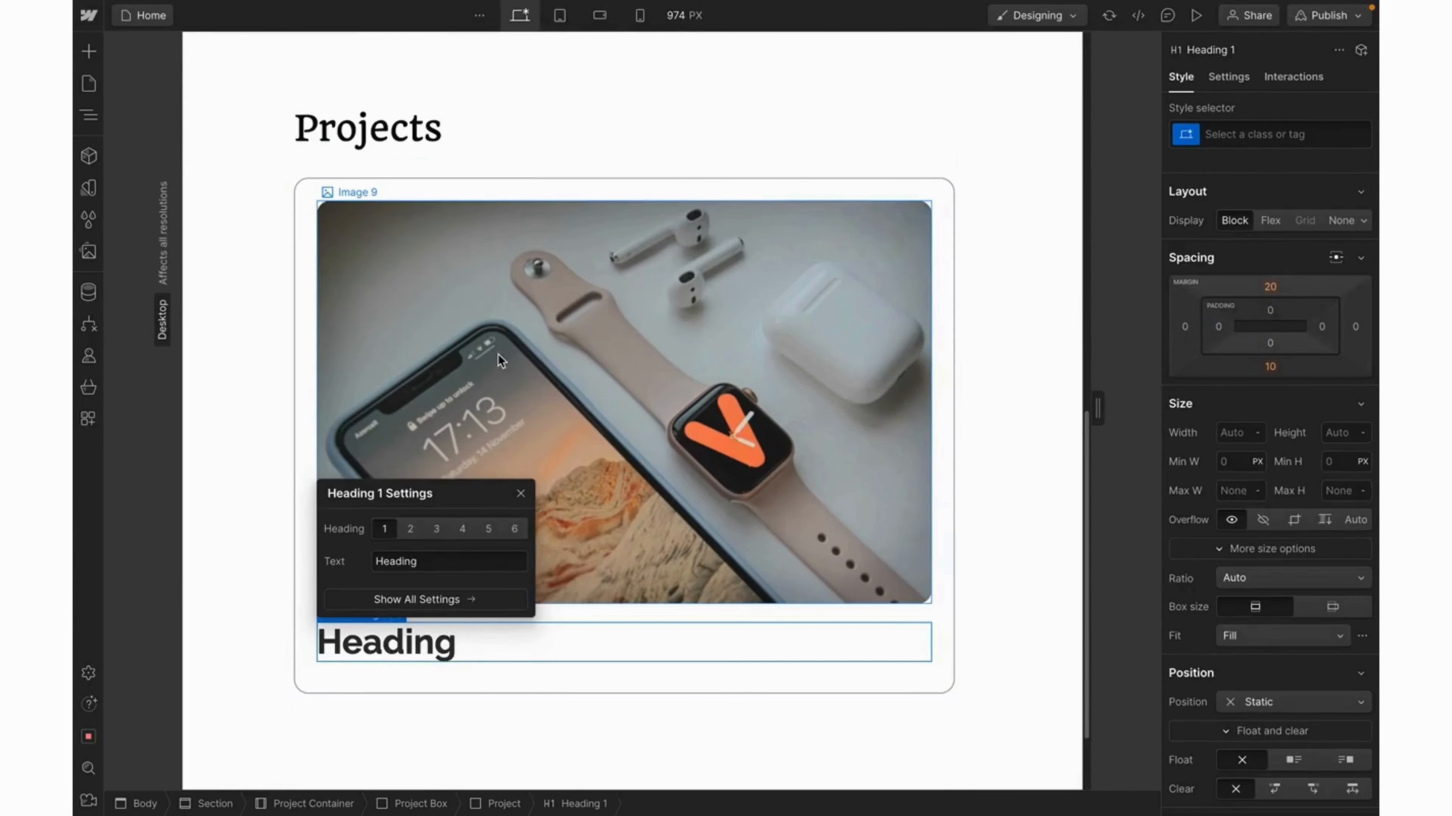
pyautogui.click(436, 529)
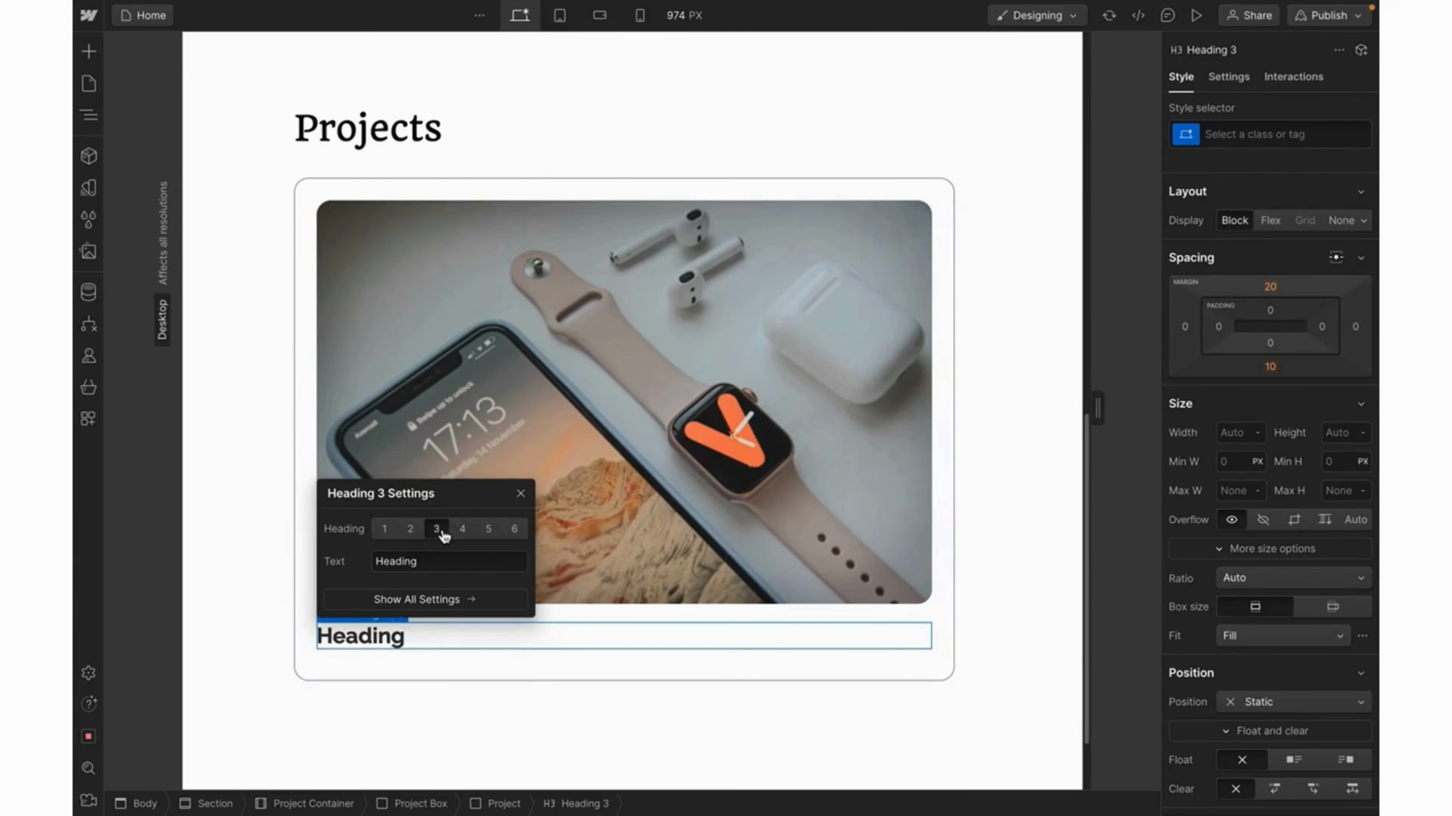
pyautogui.click(520, 493)
pyautogui.doubleClick(389, 636)
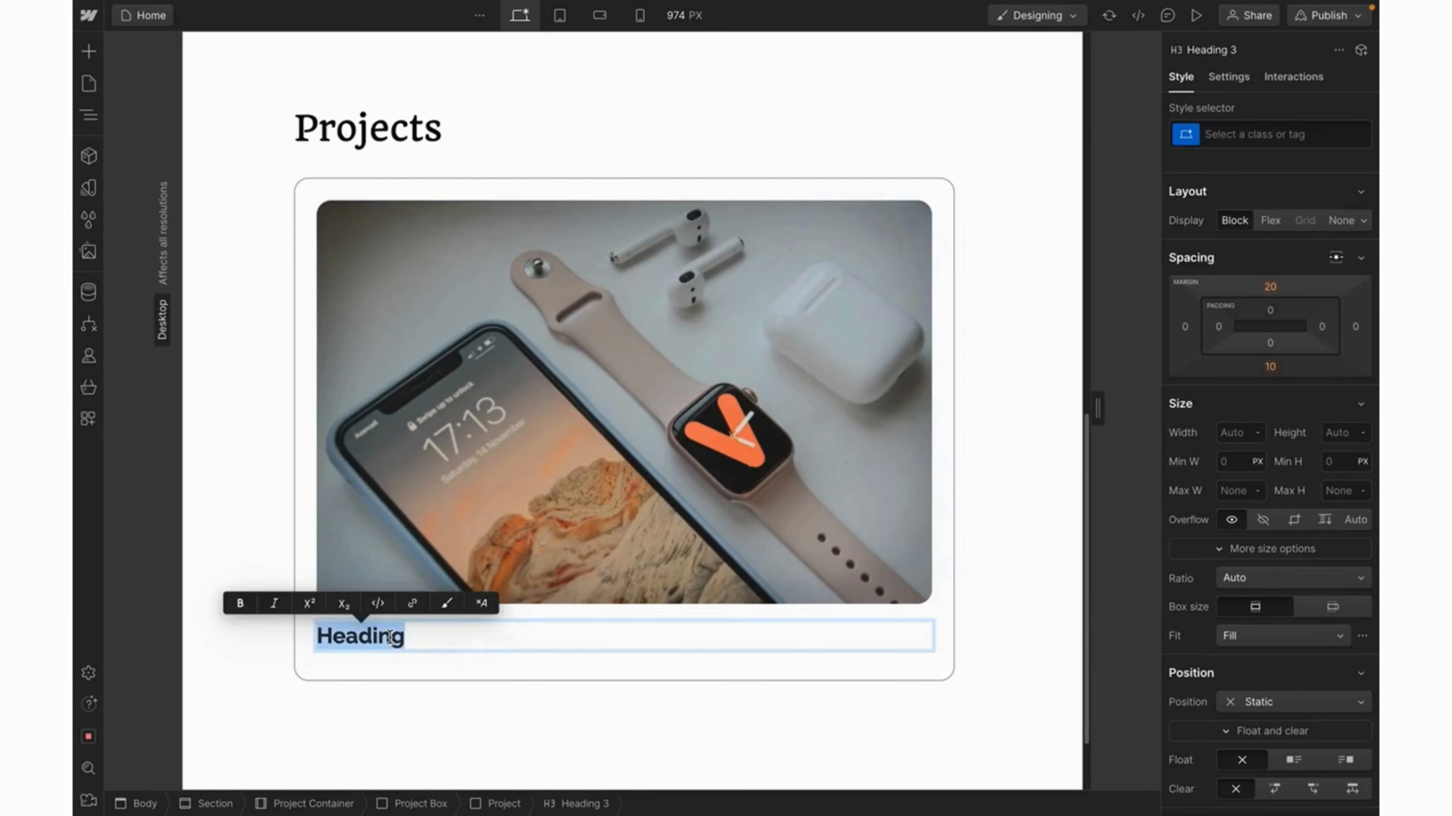
pyautogui.write('Archivy')
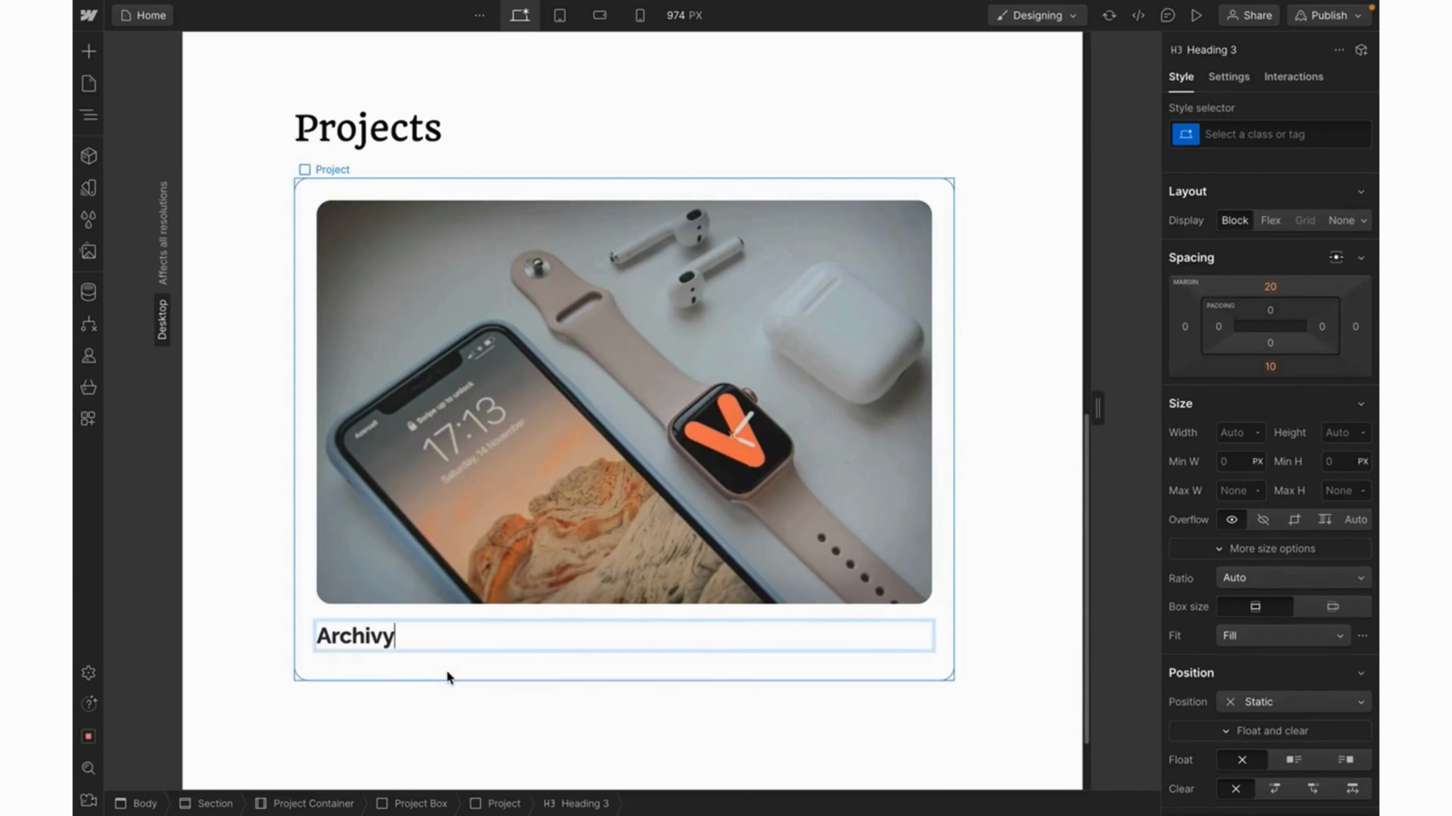
pyautogui.press('Escape')
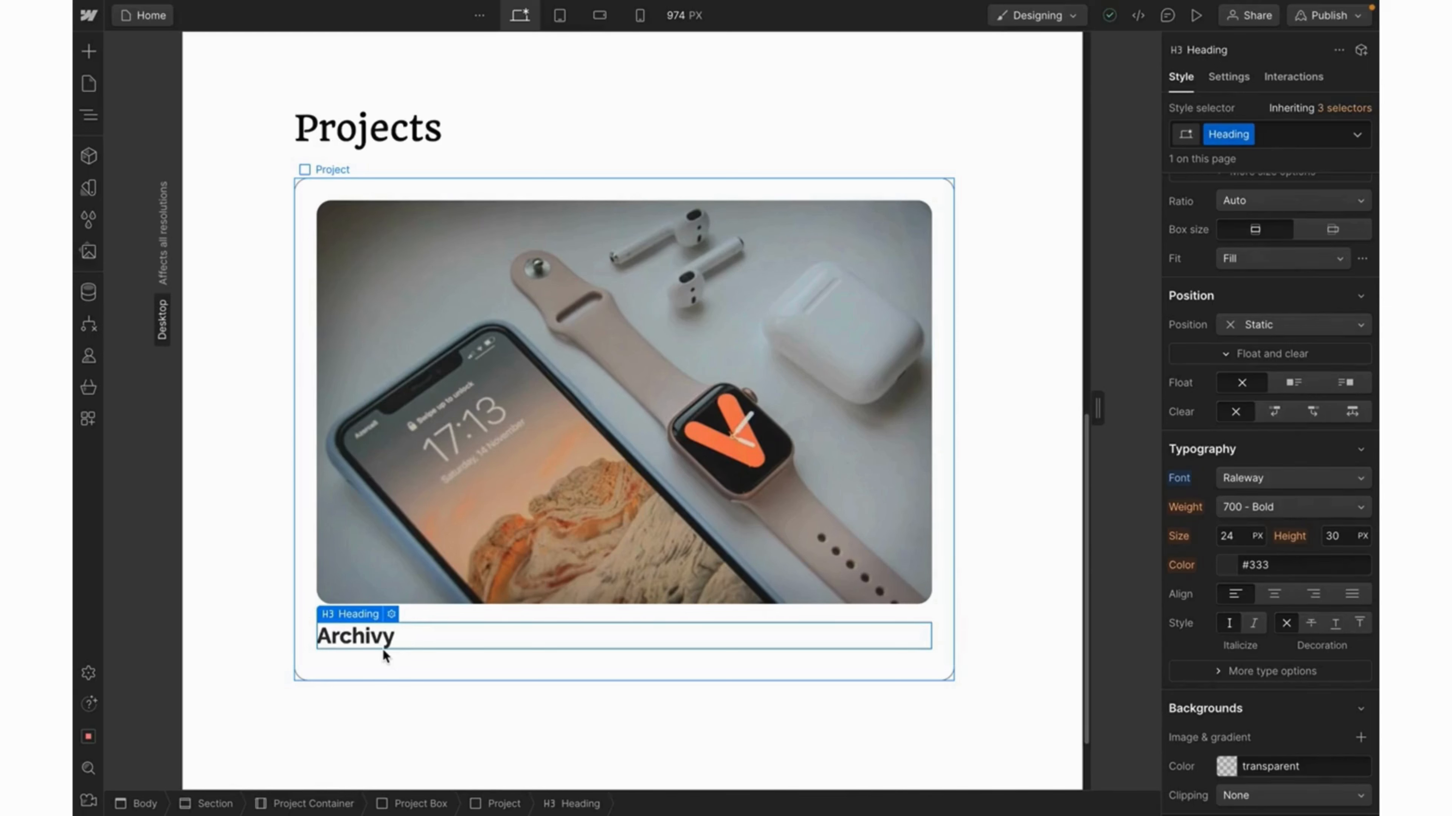
# In the site's font settings, choose the Google Font Archivo.
pyautogui.click(90, 16)
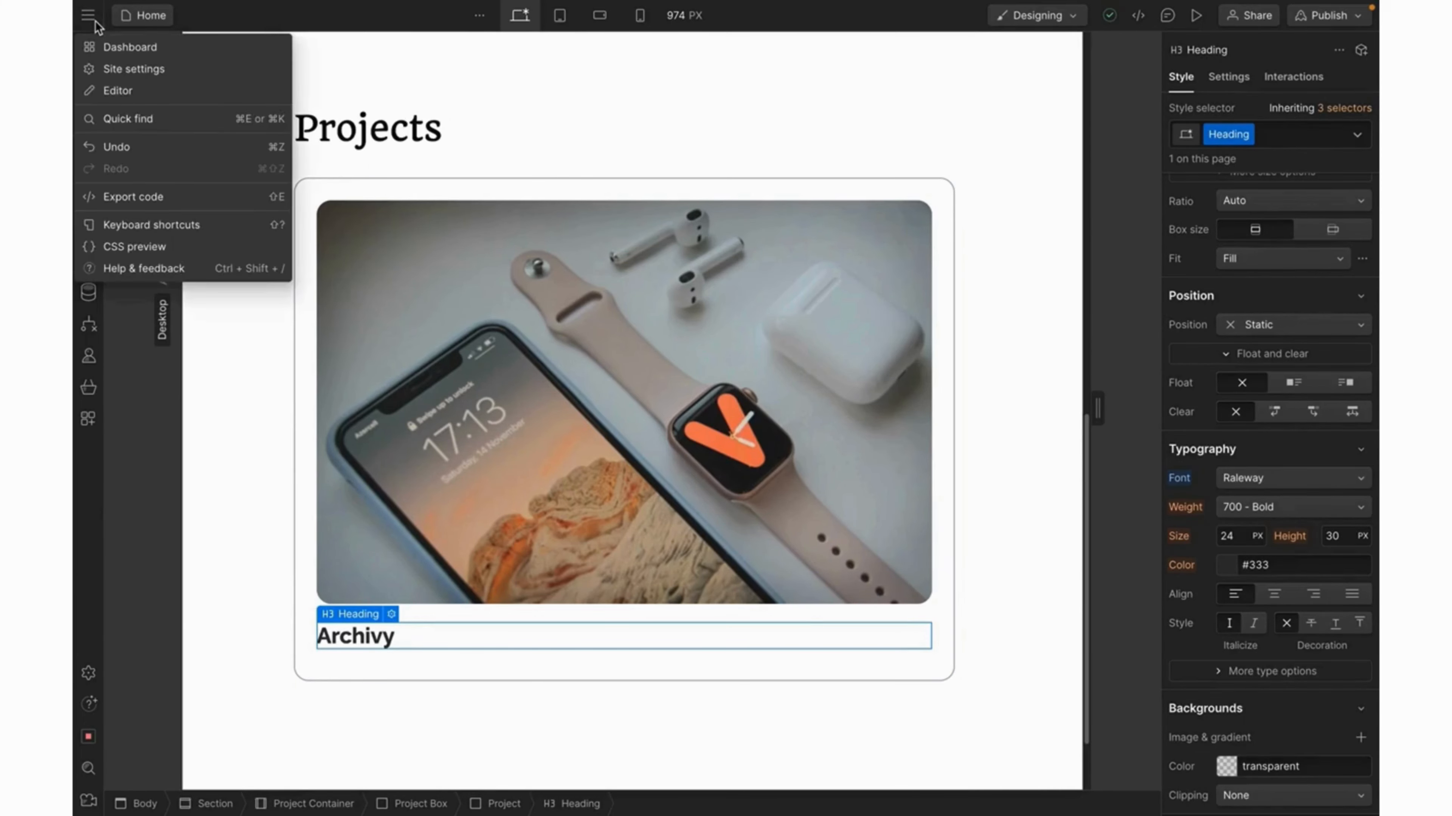
pyautogui.click(147, 74)
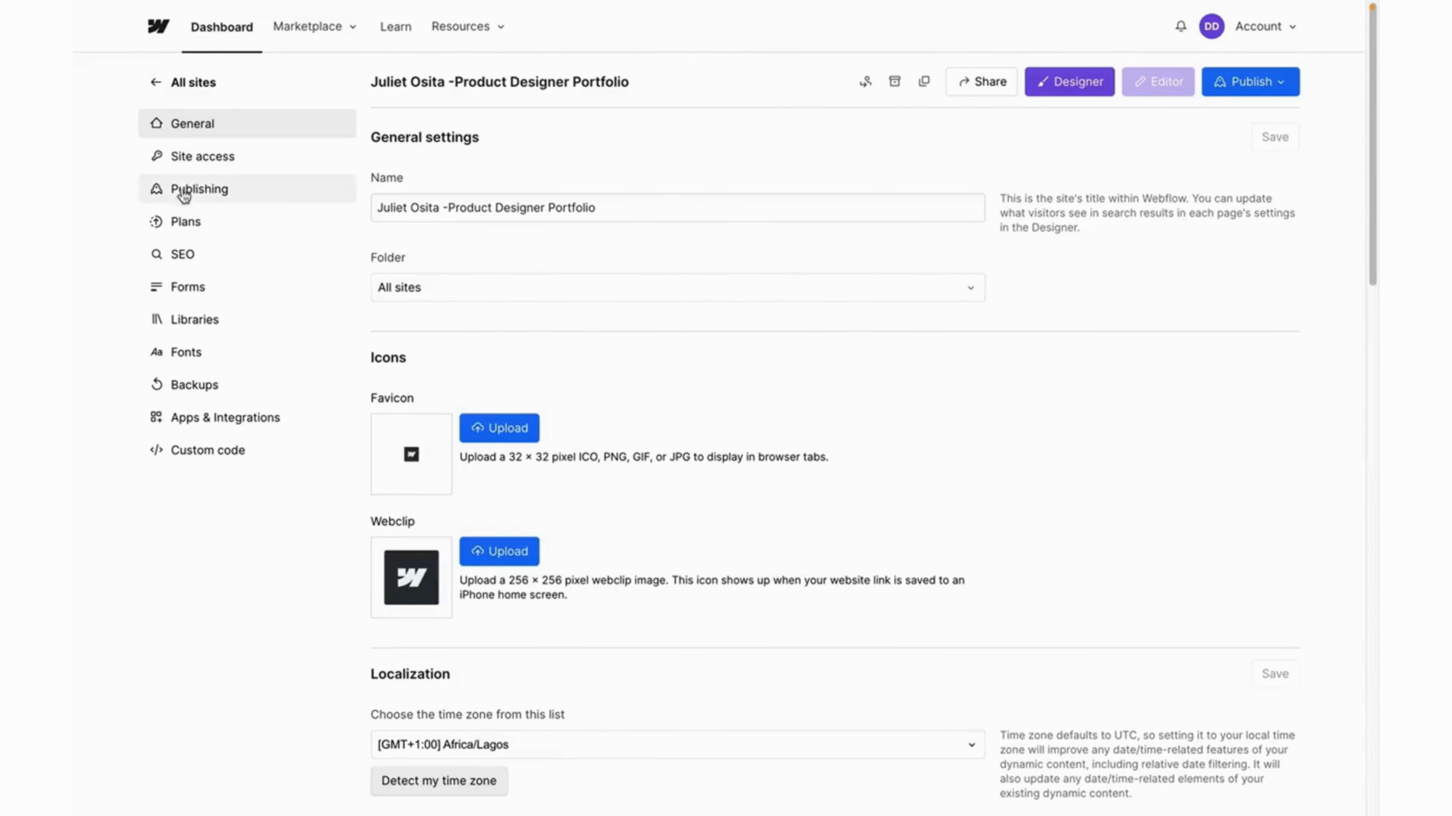
pyautogui.click(197, 351)
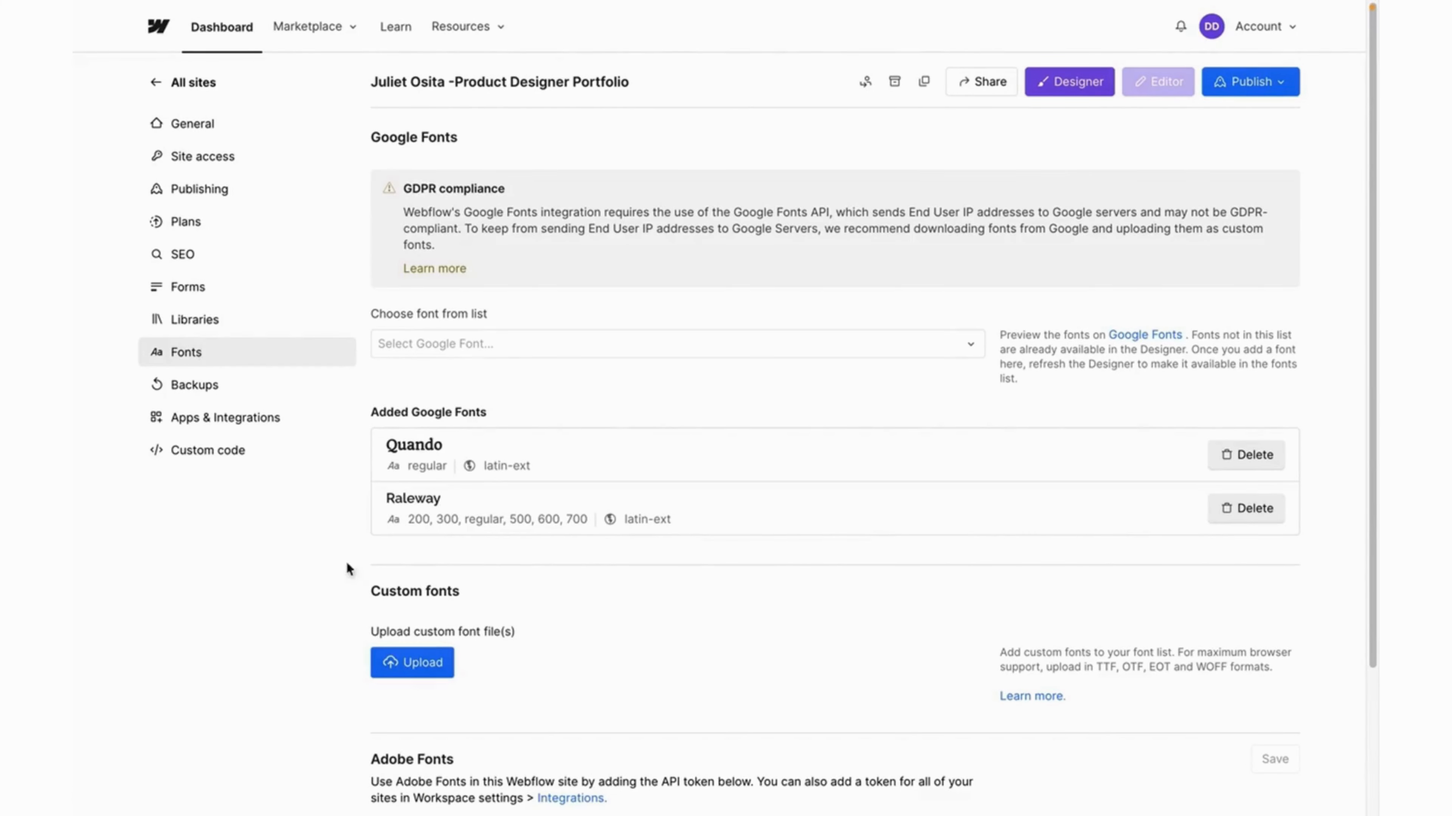
pyautogui.click(689, 355)
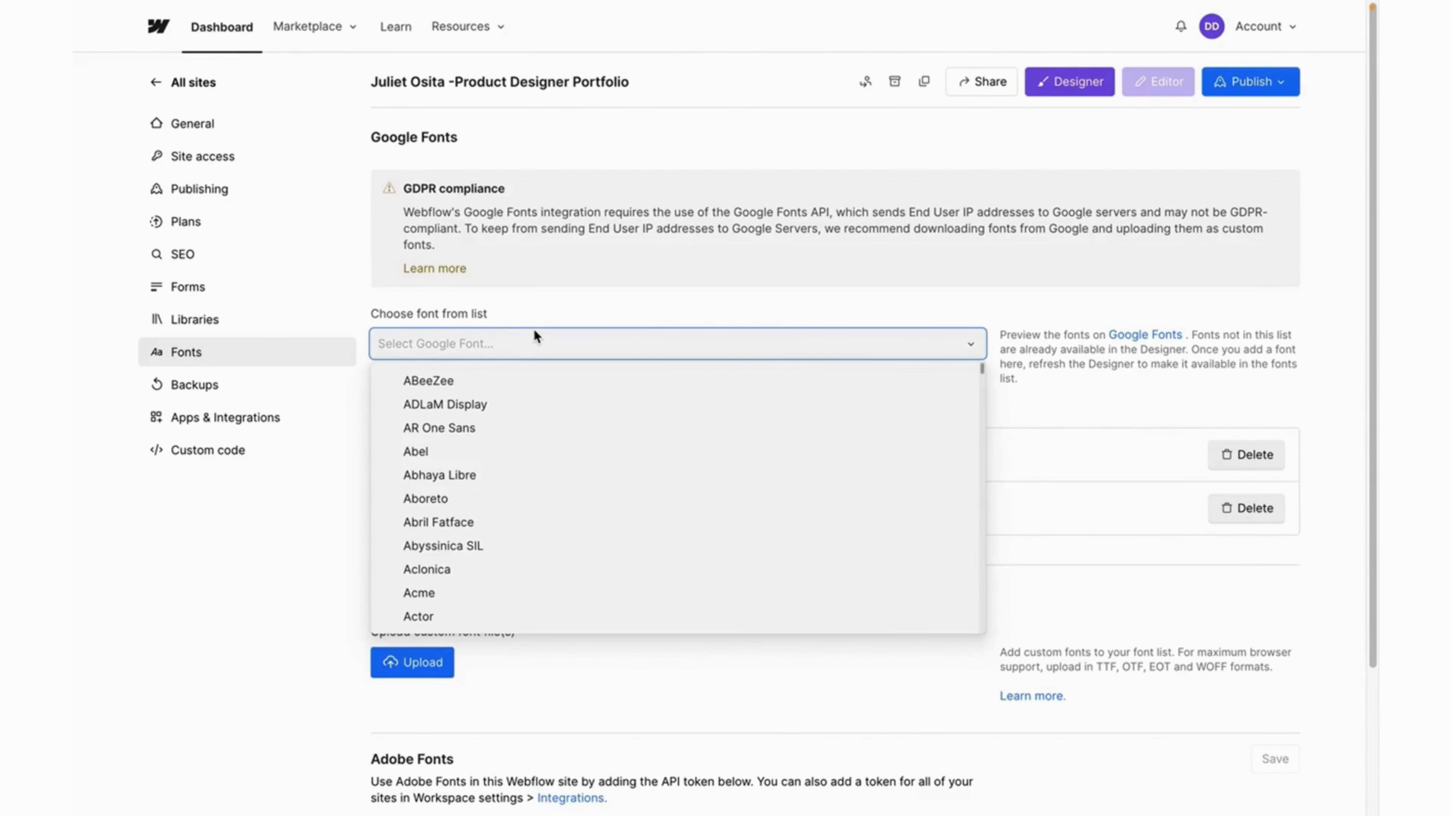
pyautogui.write('archi')
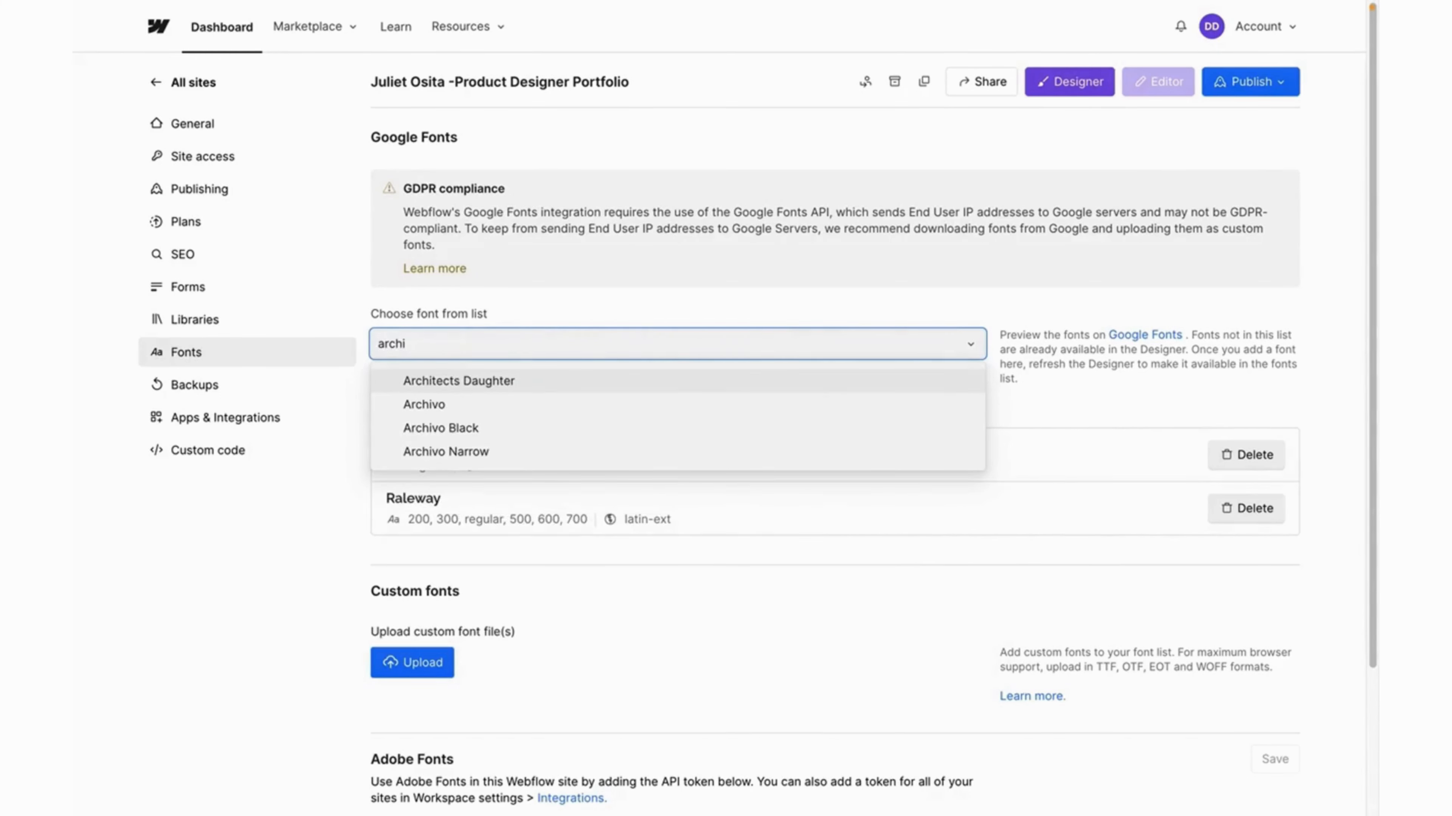
pyautogui.click(424, 404)
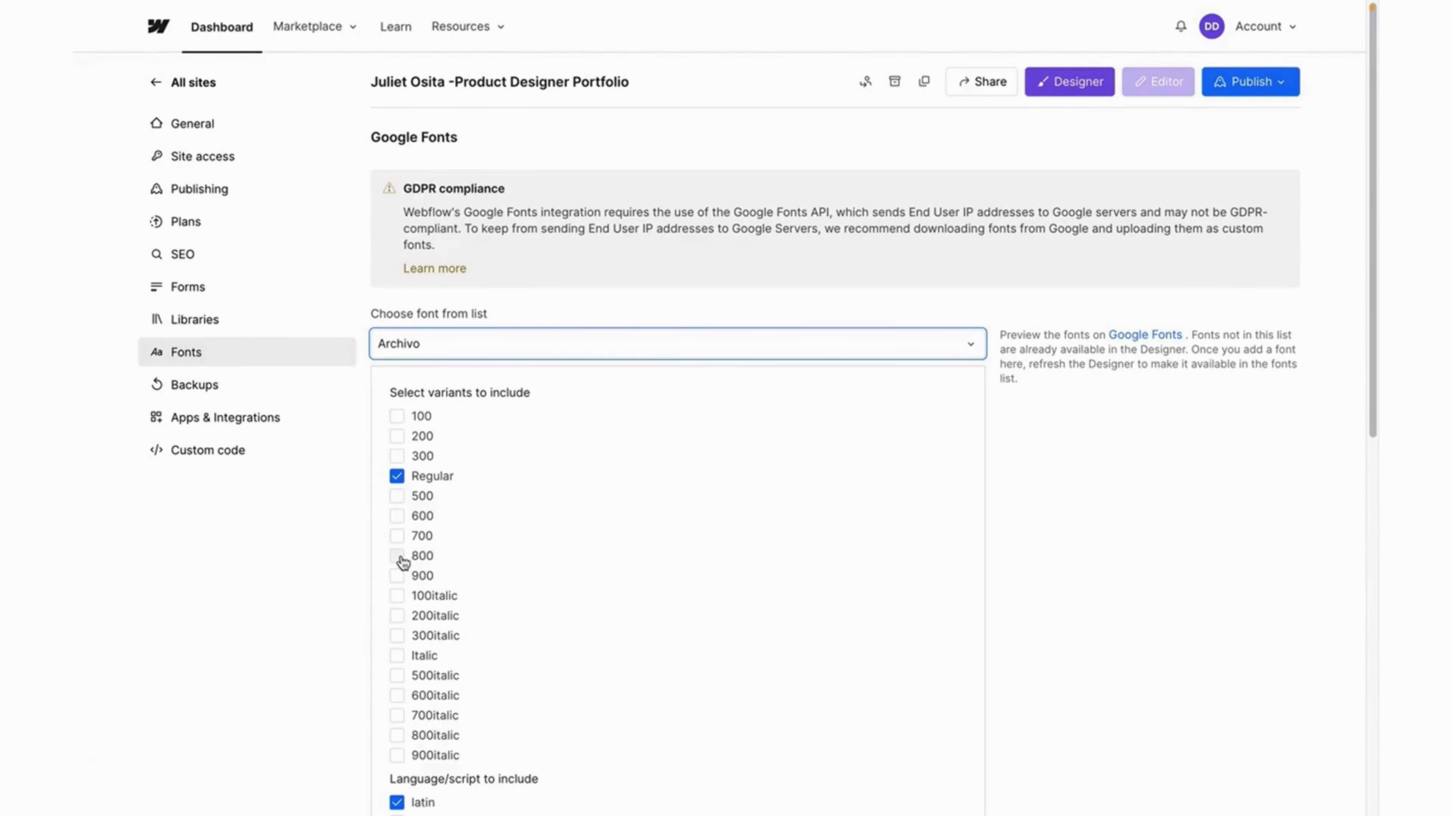
# Add Archivo with weights 700 and 800 only, then return to All sites.
pyautogui.click(398, 557)
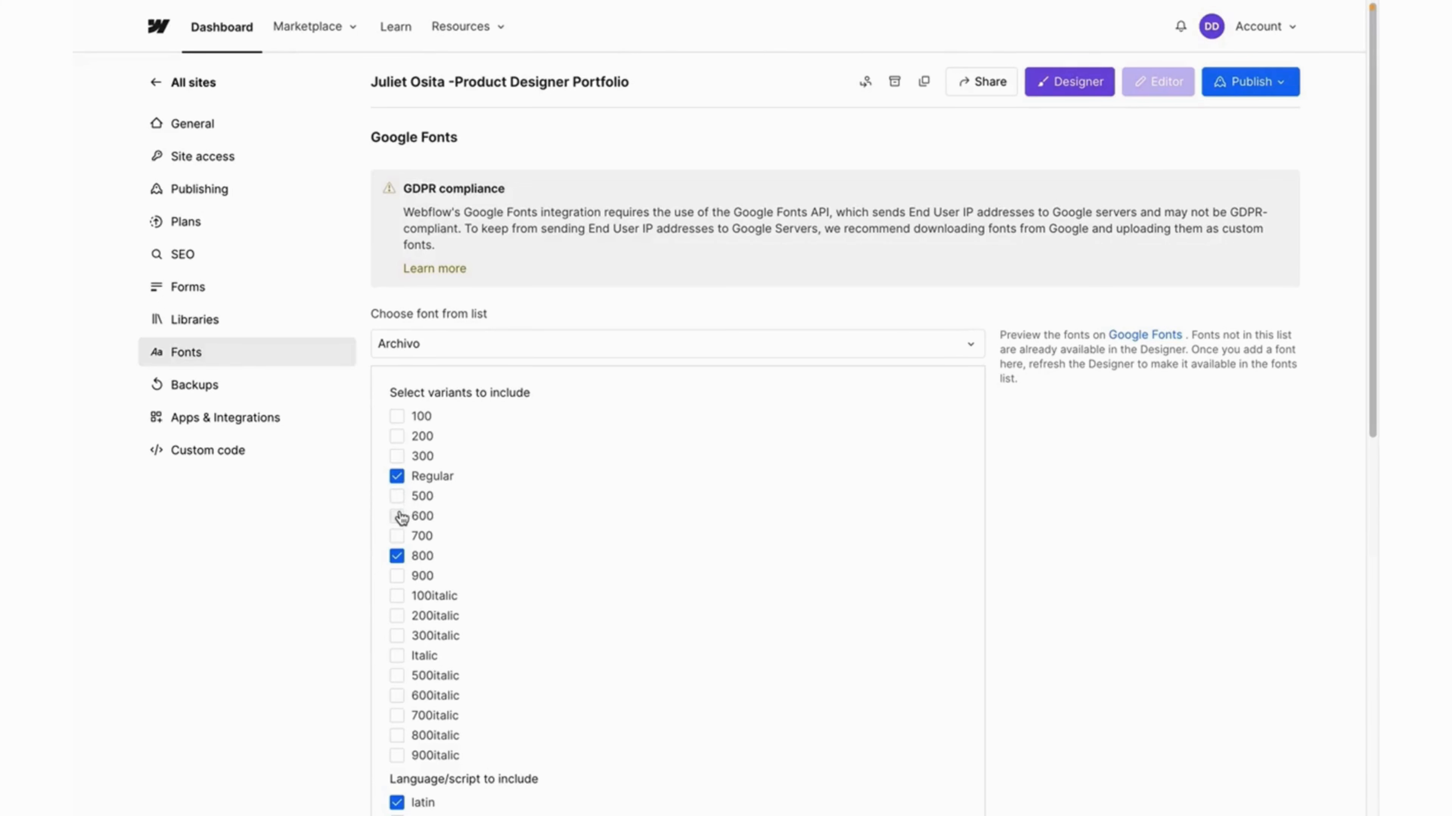
pyautogui.click(398, 539)
pyautogui.click(400, 479)
pyautogui.click(773, 337)
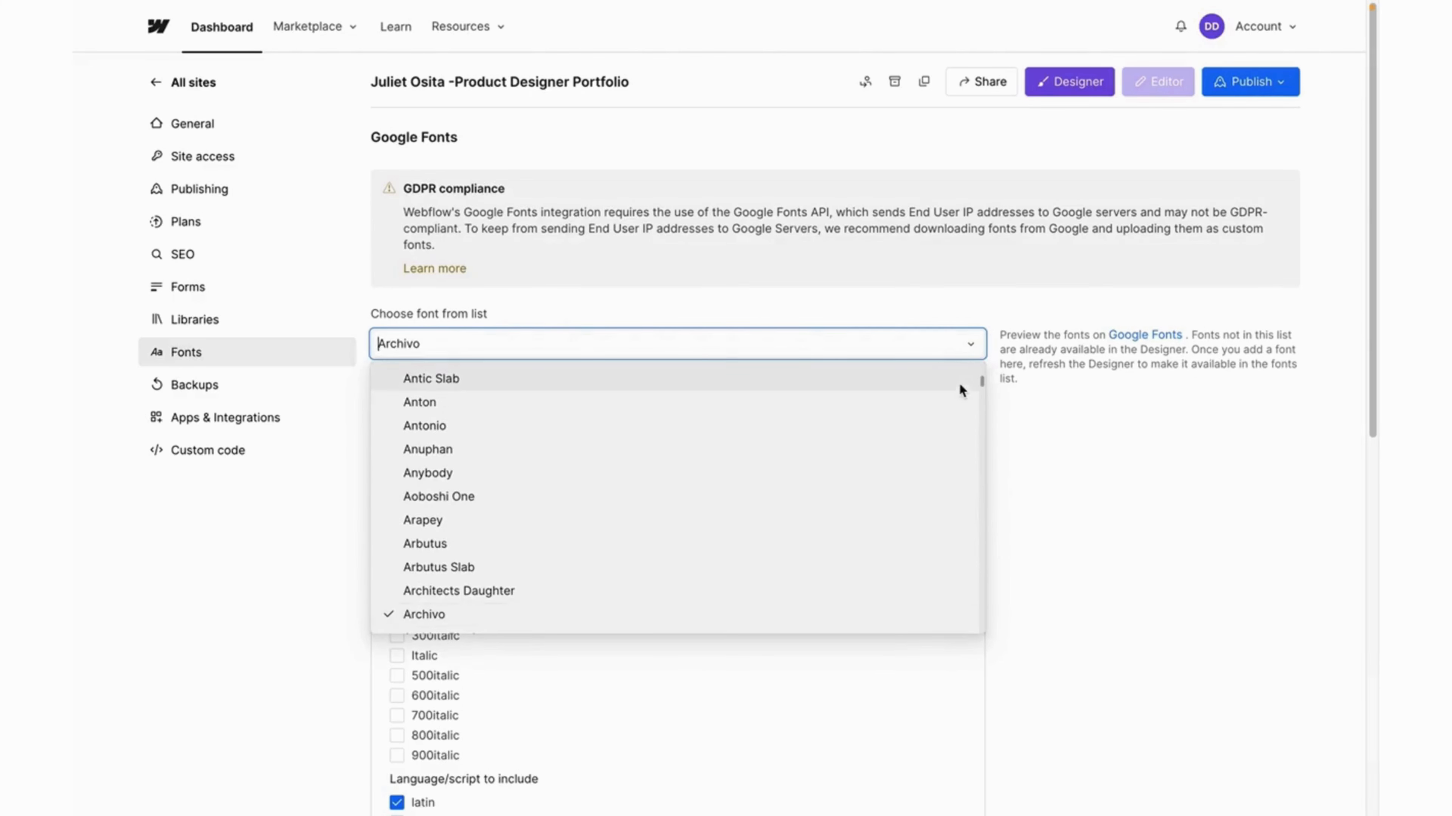
pyautogui.click(1042, 415)
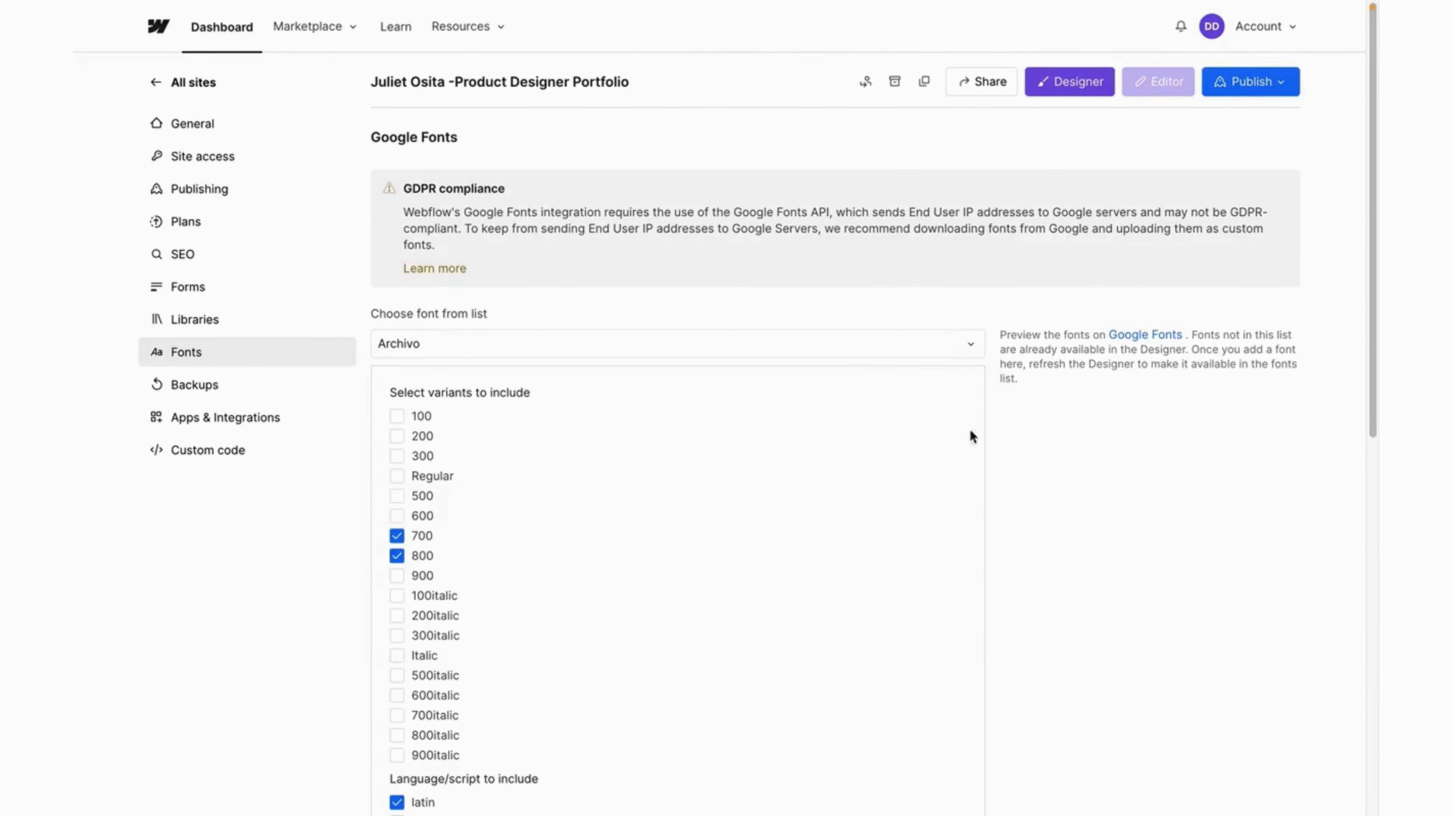
pyautogui.scroll(-10, 642, 462)
pyautogui.scroll(1, 642, 461)
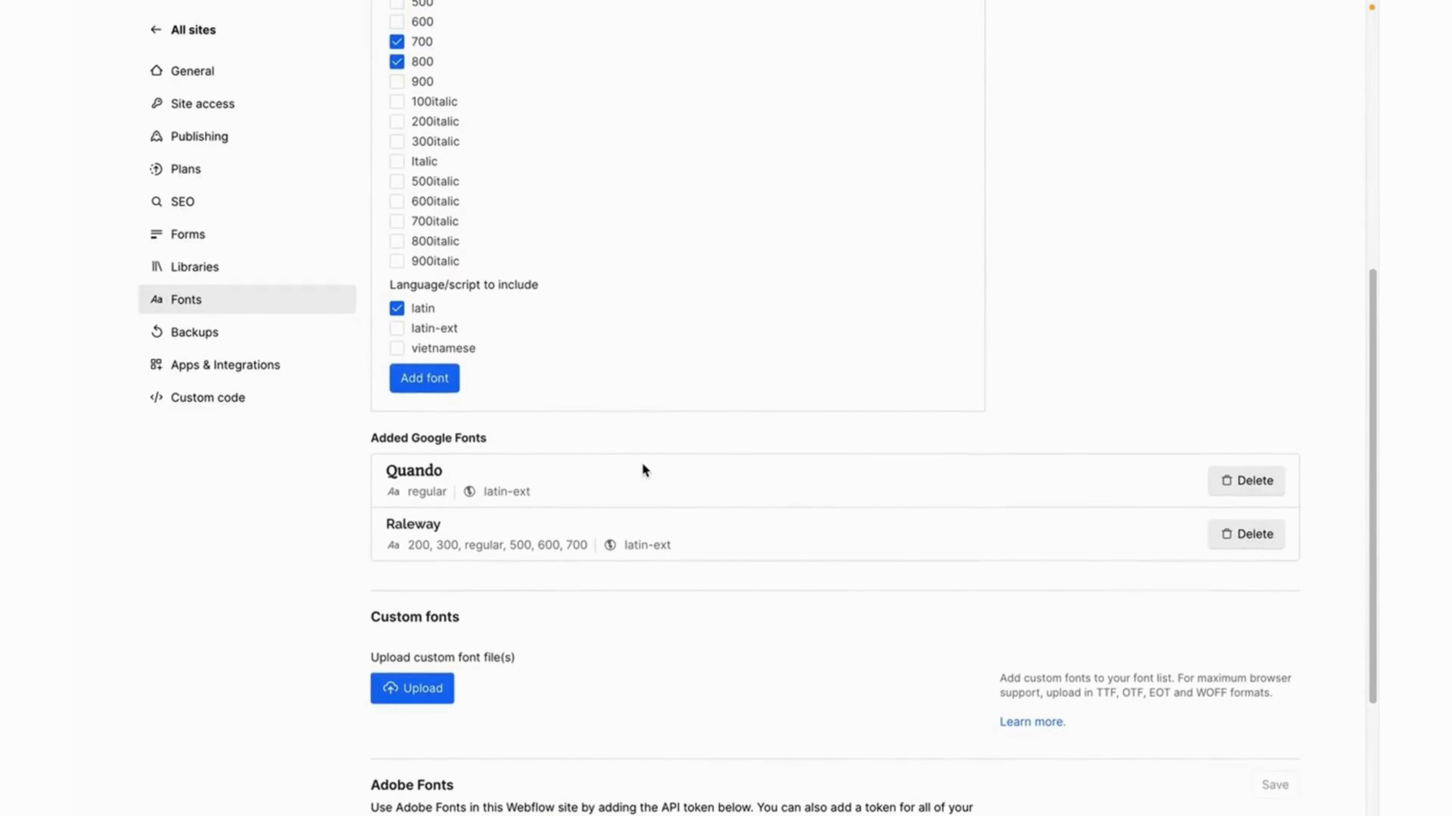
pyautogui.click(426, 381)
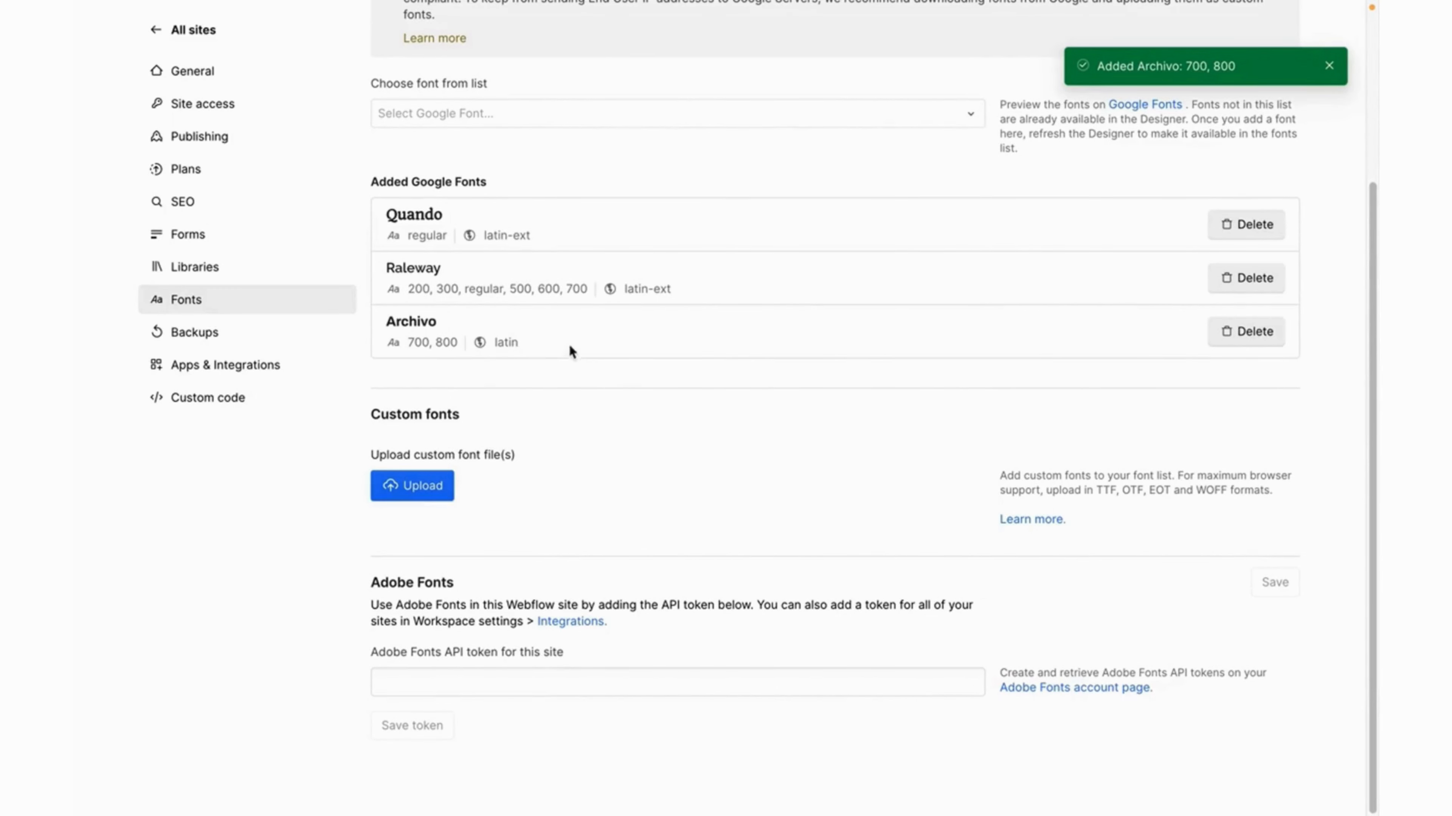
pyautogui.click(200, 41)
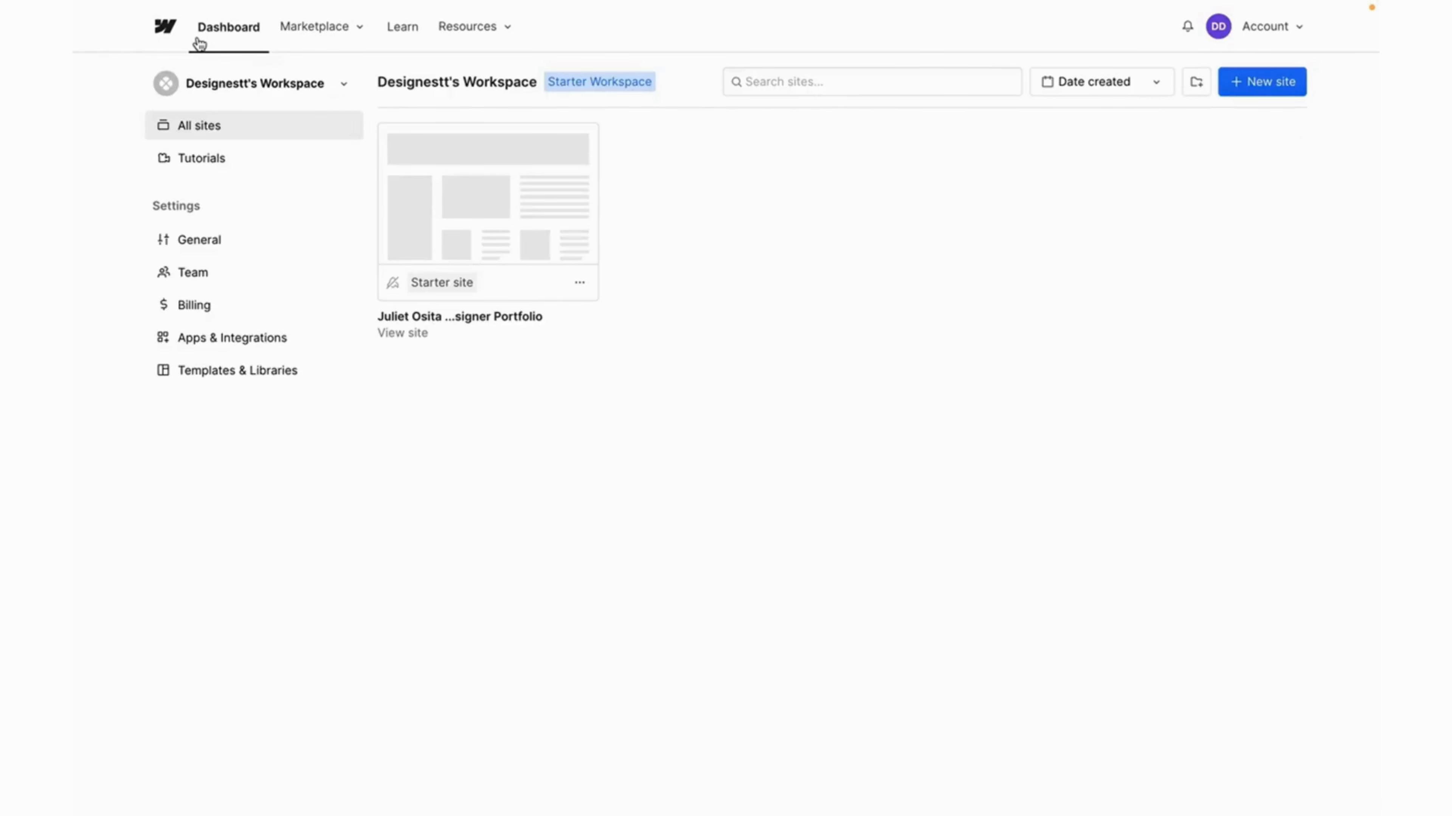
# In the portfolio site, give the Archivy heading a new Project logo class.
pyautogui.click(465, 199)
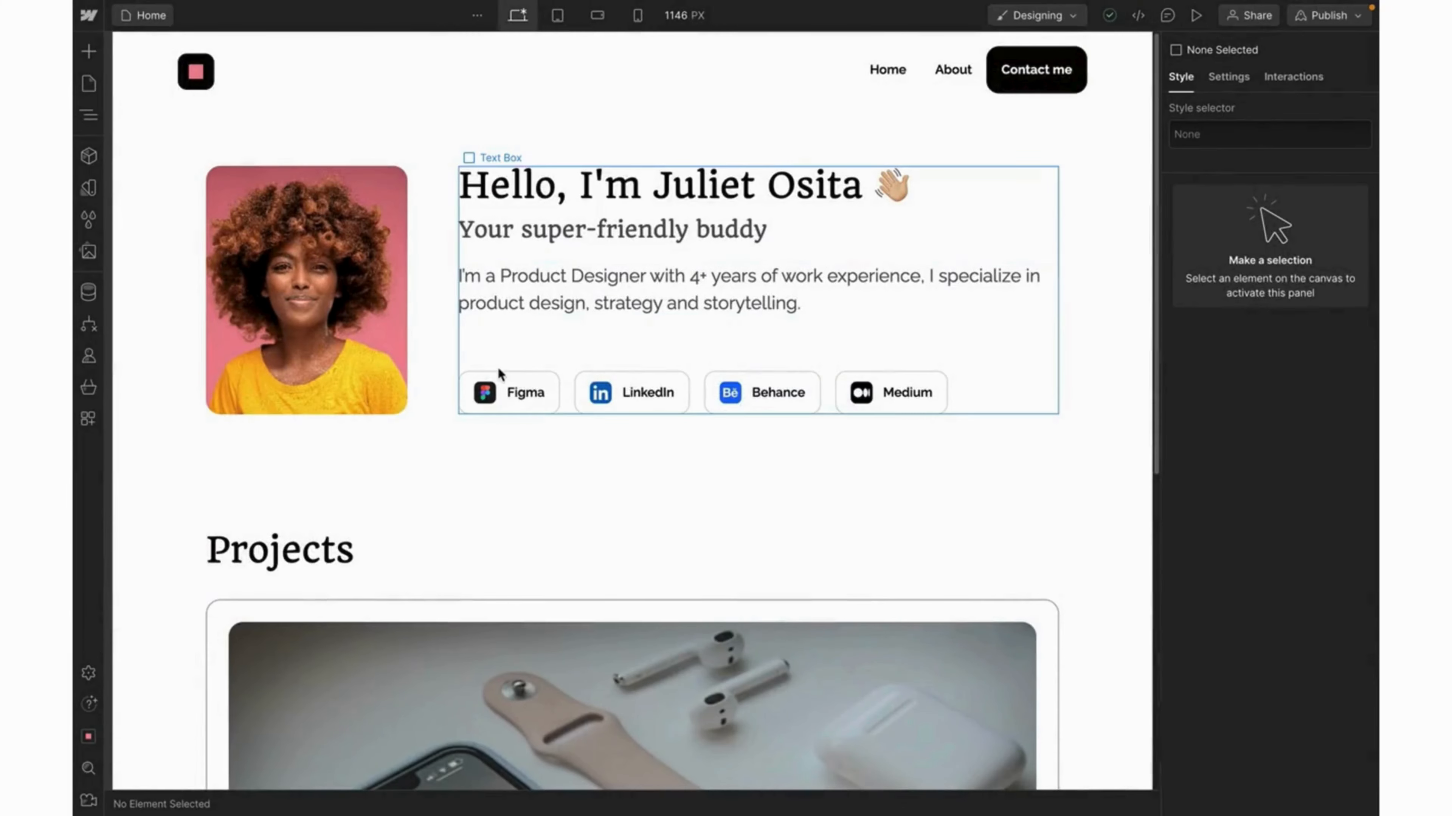
pyautogui.scroll(-1, 498, 367)
pyautogui.scroll(-9, 498, 367)
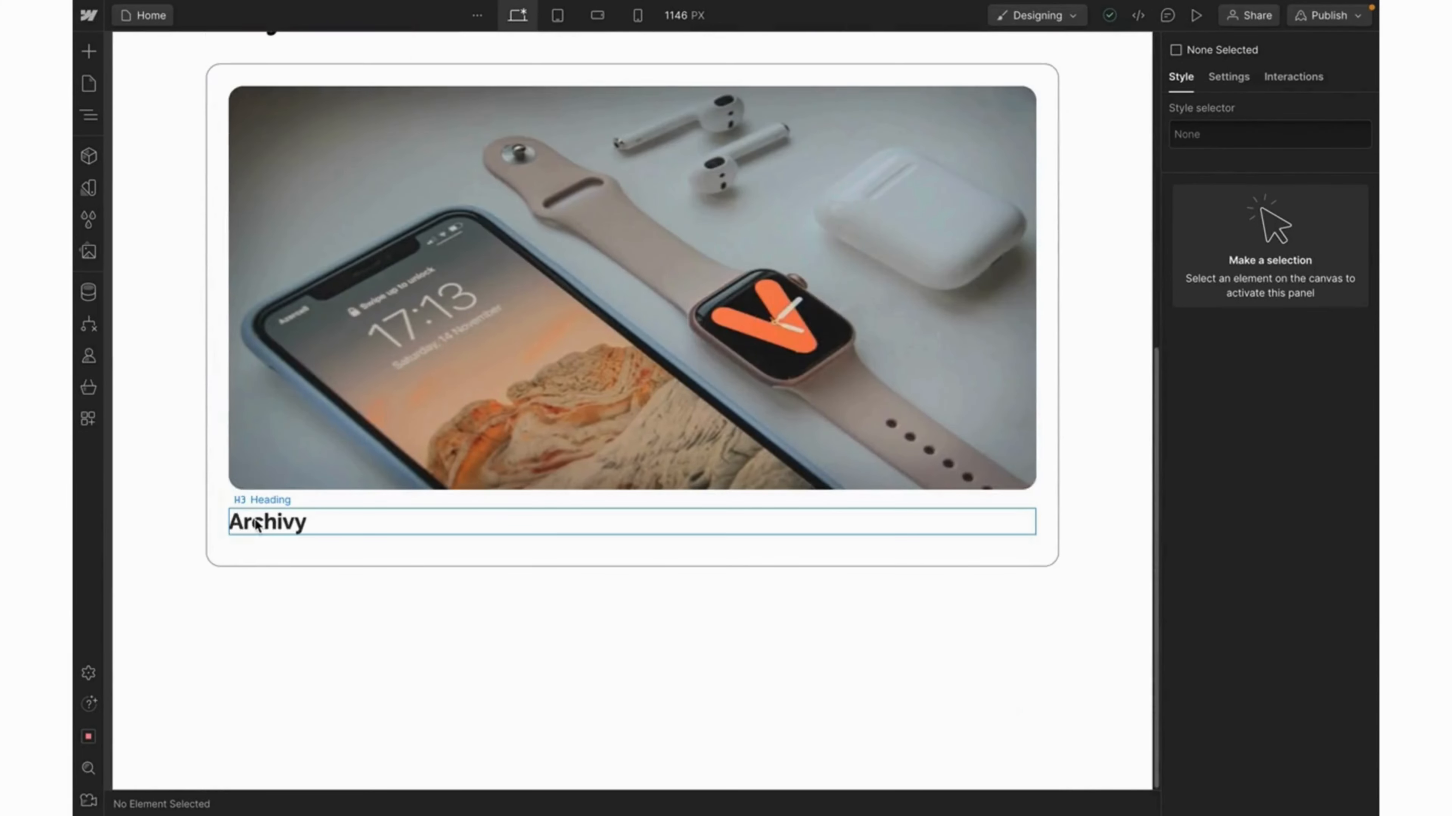
pyautogui.click(256, 525)
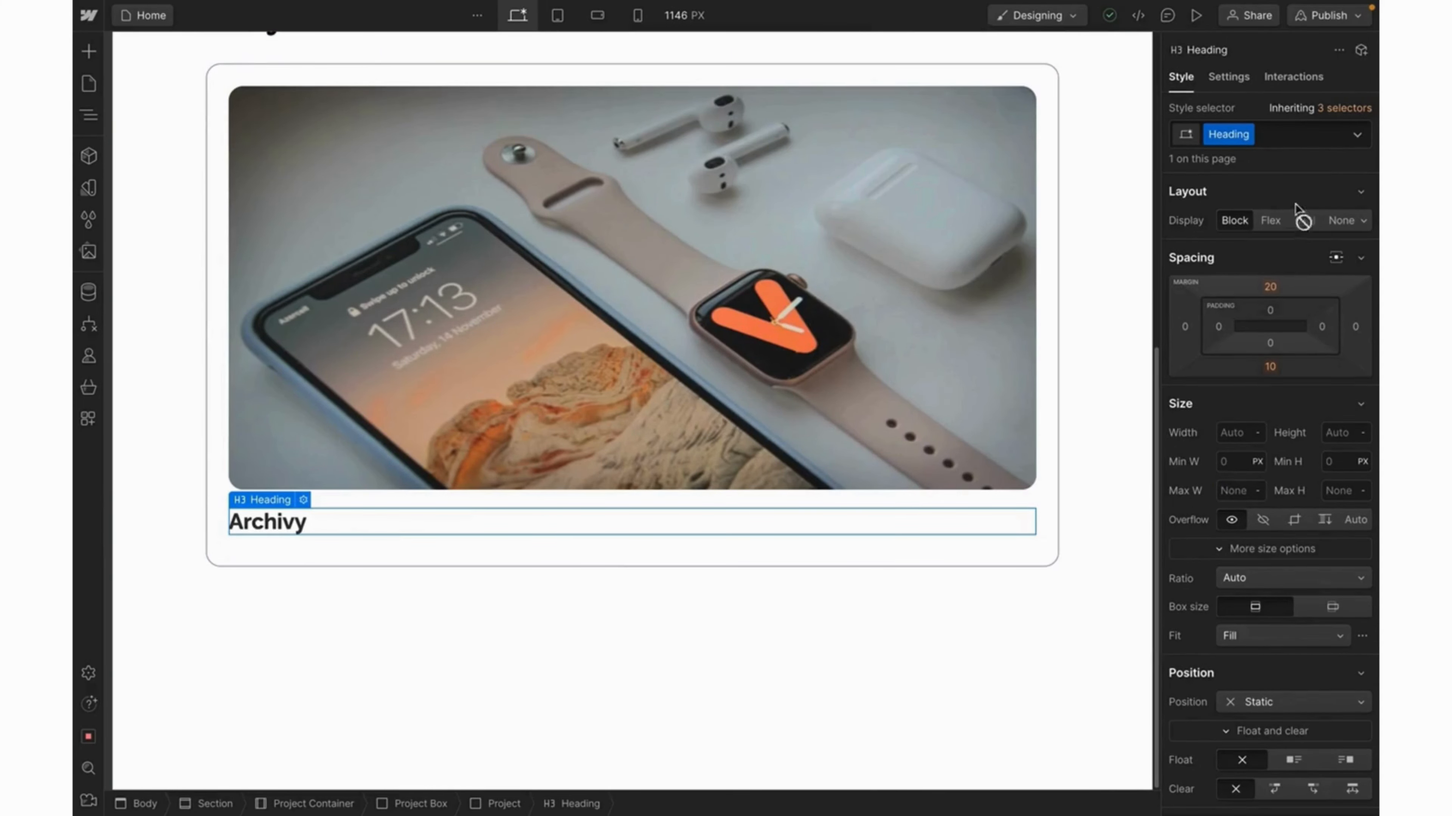
pyautogui.doubleClick(1228, 134)
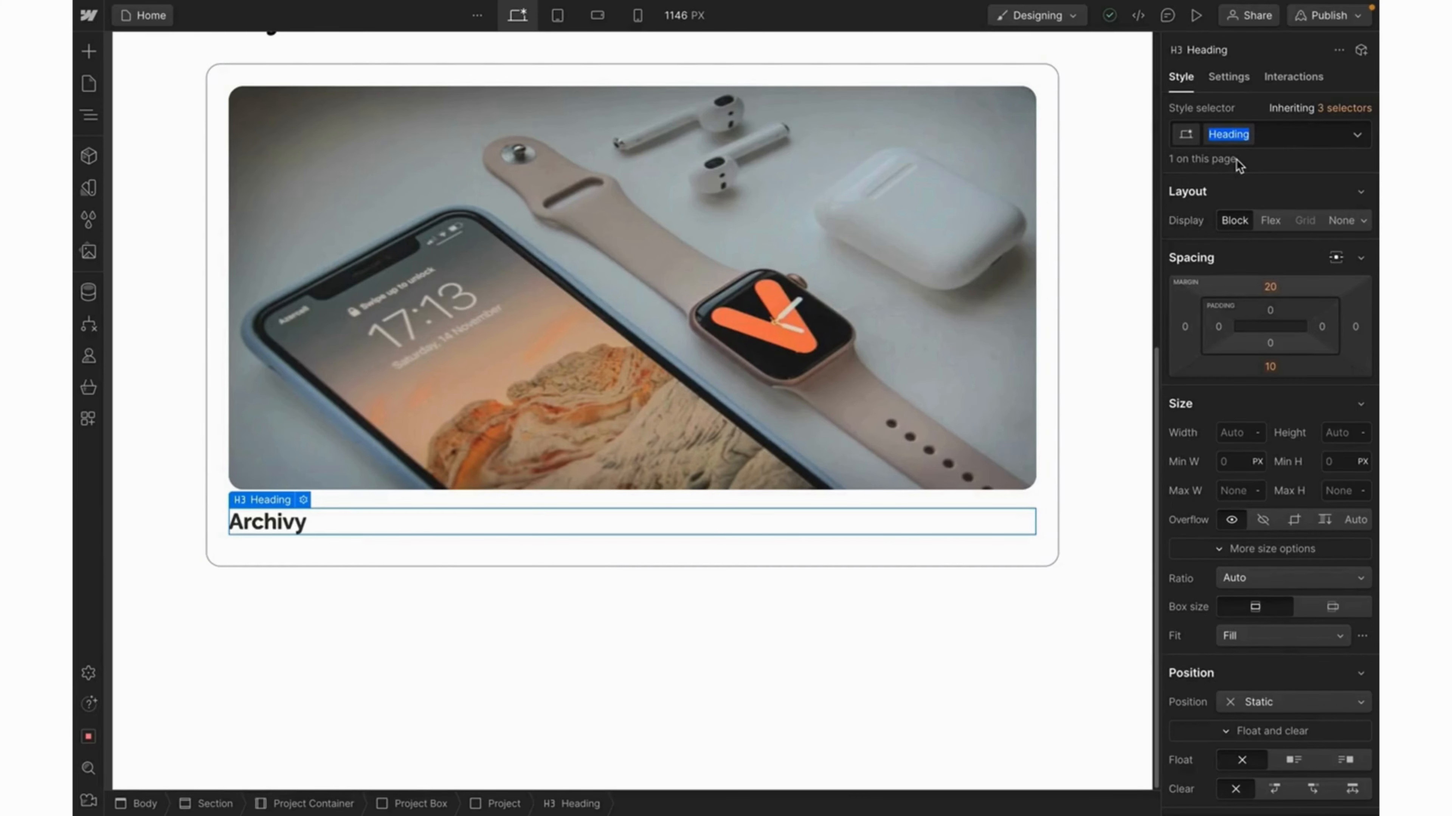
pyautogui.write('project')
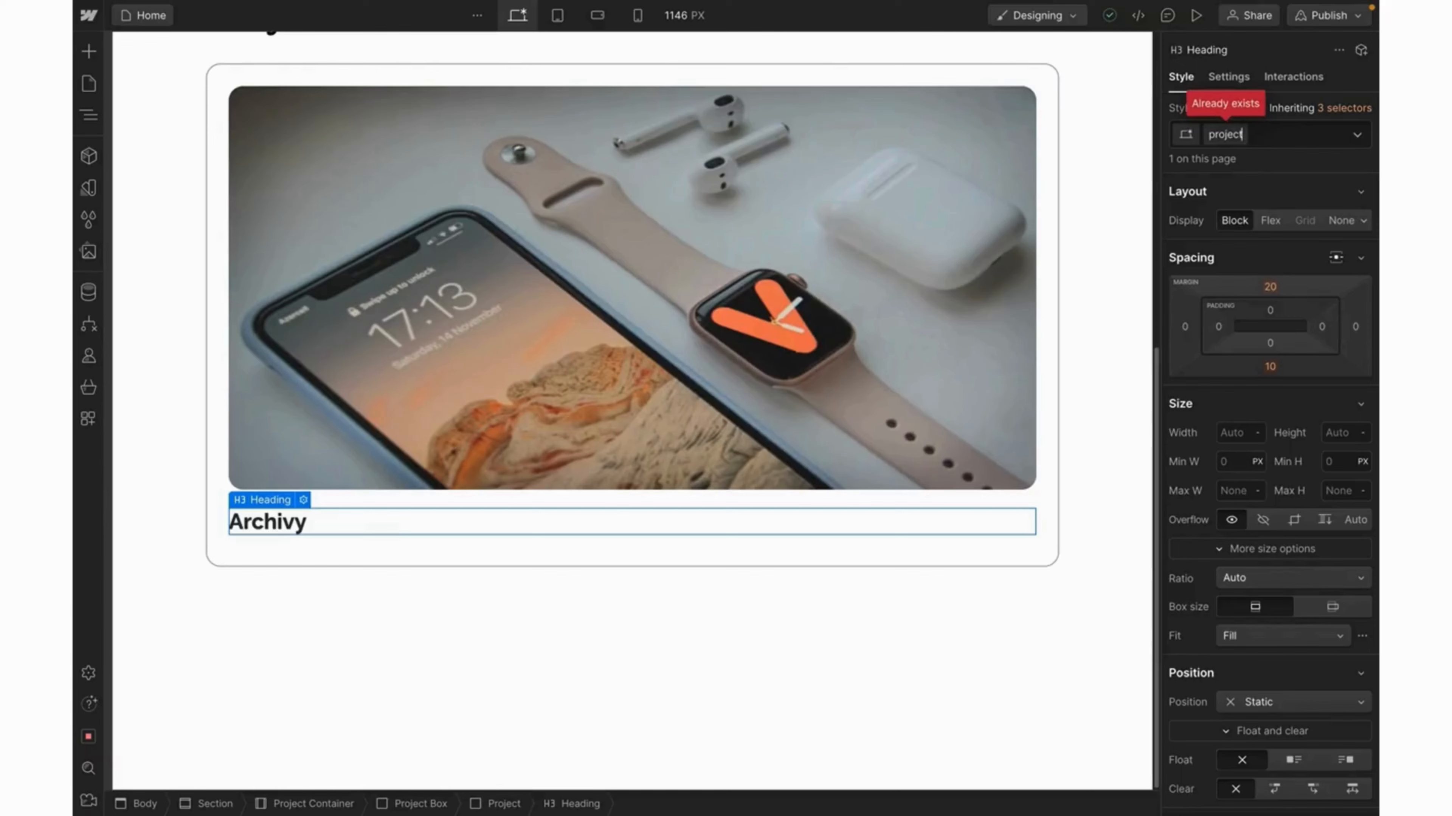
pyautogui.press('BackSpace')
pyautogui.press('BackSpace')
pyautogui.press('BackSpace')
pyautogui.press('BackSpace')
pyautogui.press('BackSpace')
pyautogui.press('BackSpace')
pyautogui.press('BackSpace')
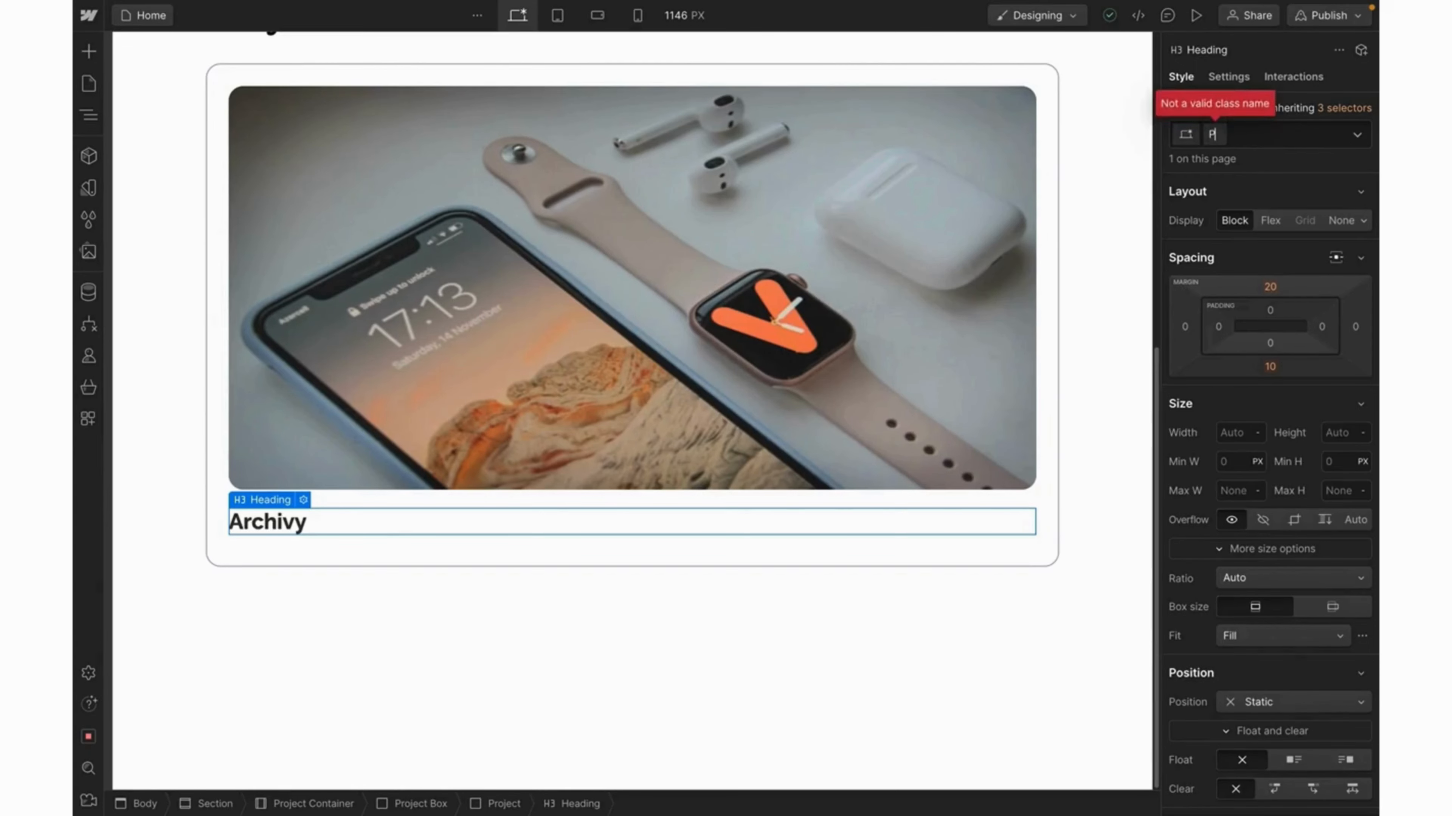
pyautogui.write('Project logo')
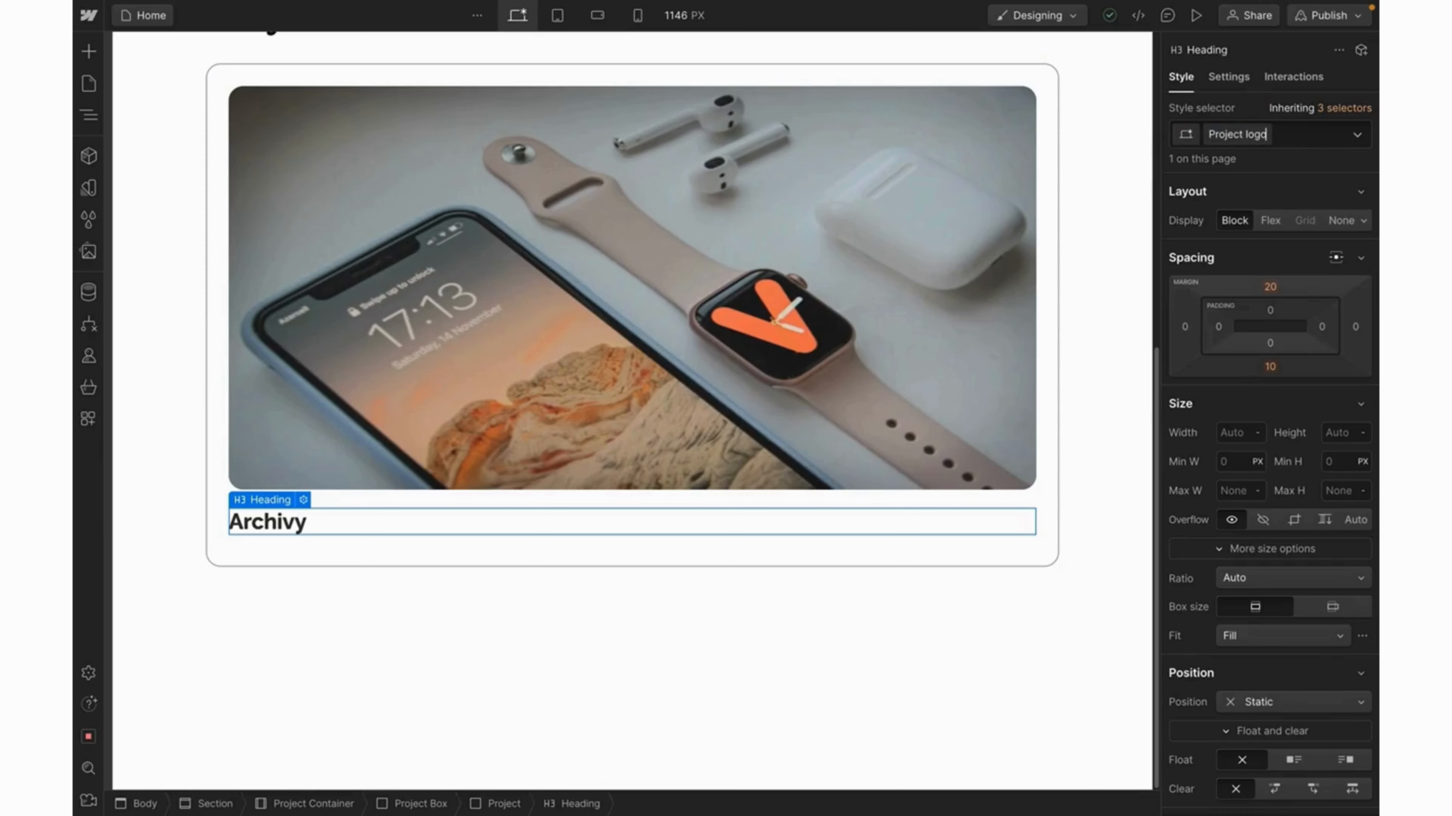
pyautogui.press('Return')
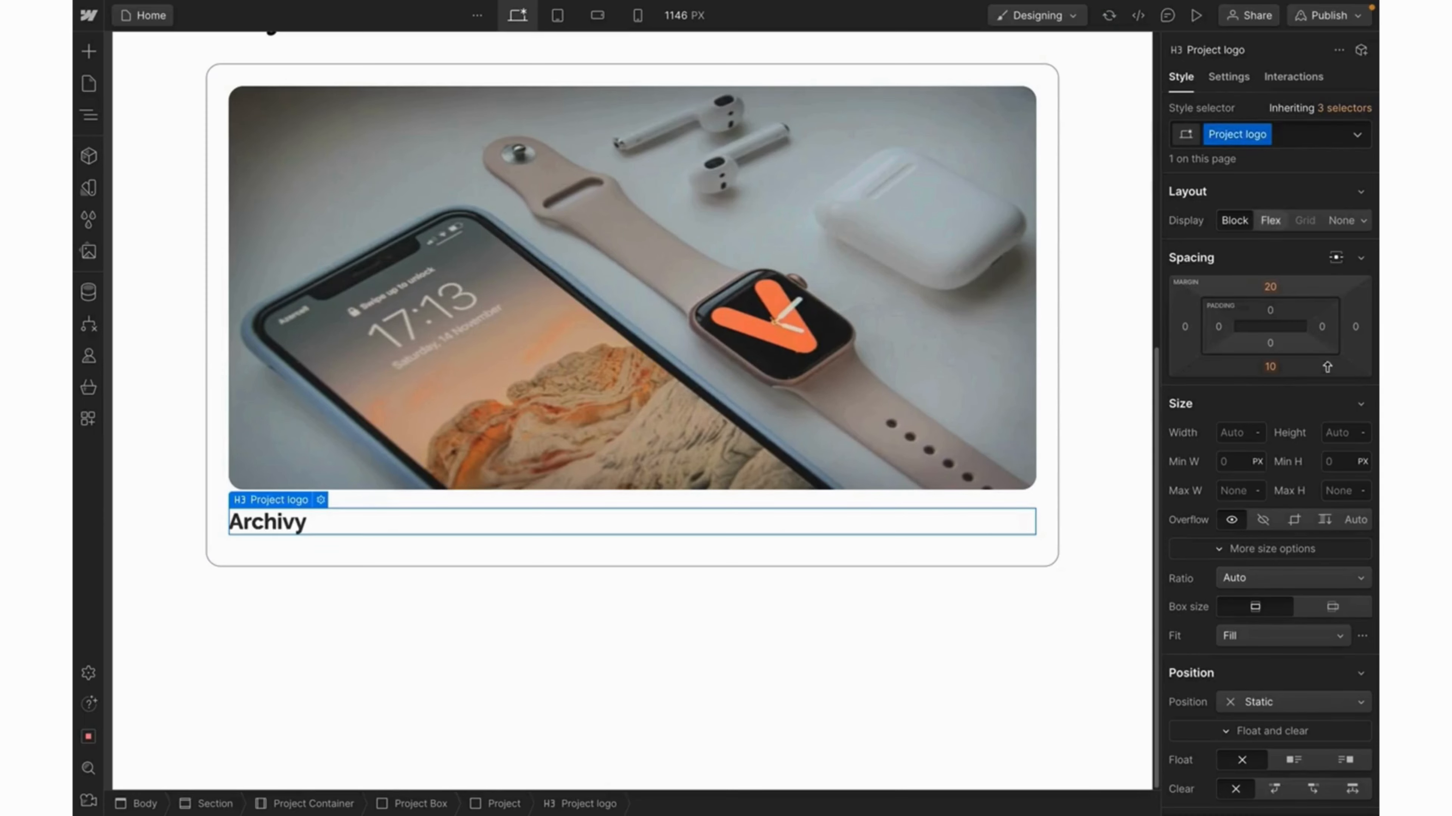
# Set the heading font to Archivo at 800 - Extra Bold weight.
pyautogui.scroll(-2, 1286, 540)
pyautogui.scroll(-4, 1286, 540)
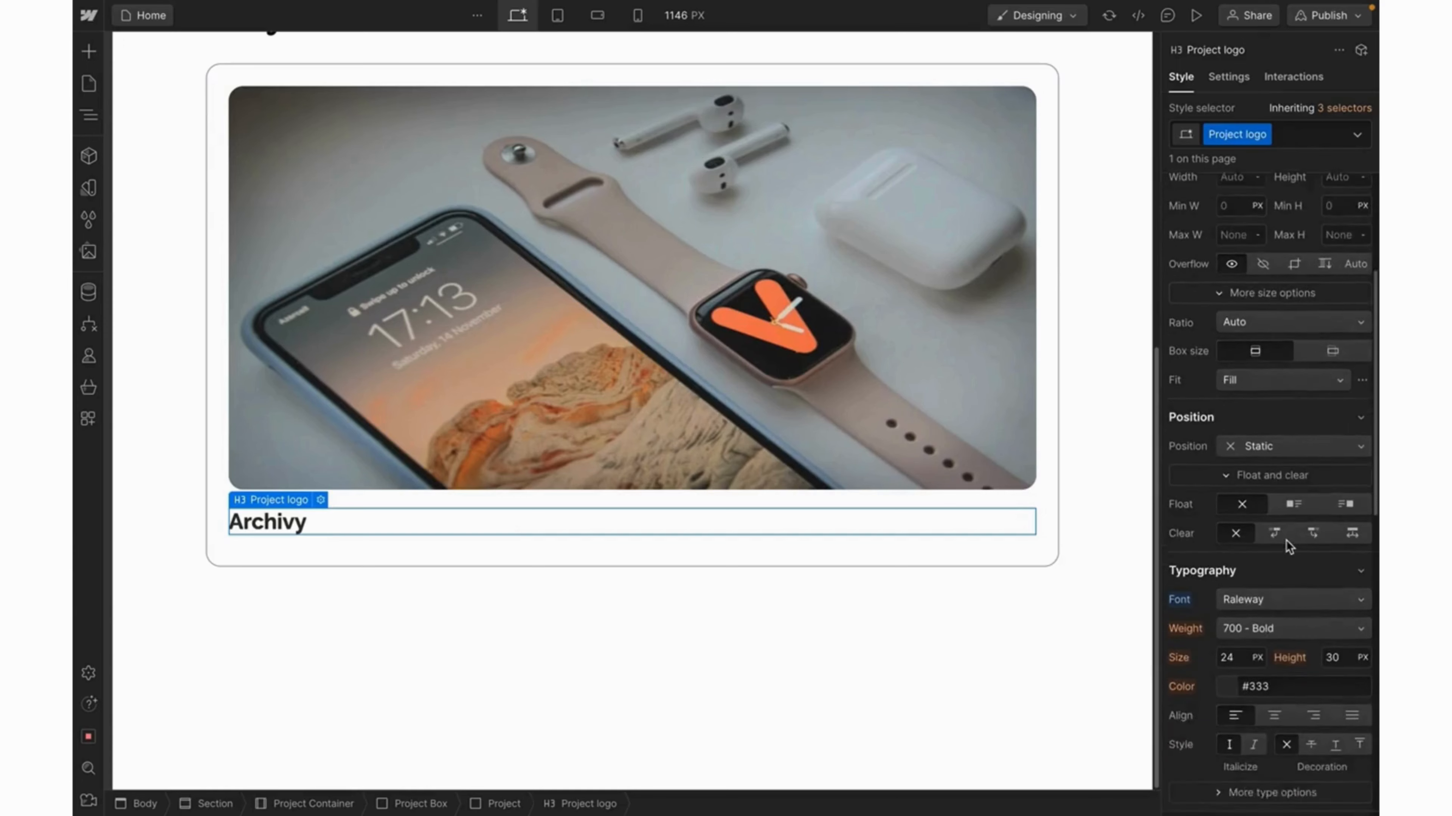
pyautogui.click(1290, 523)
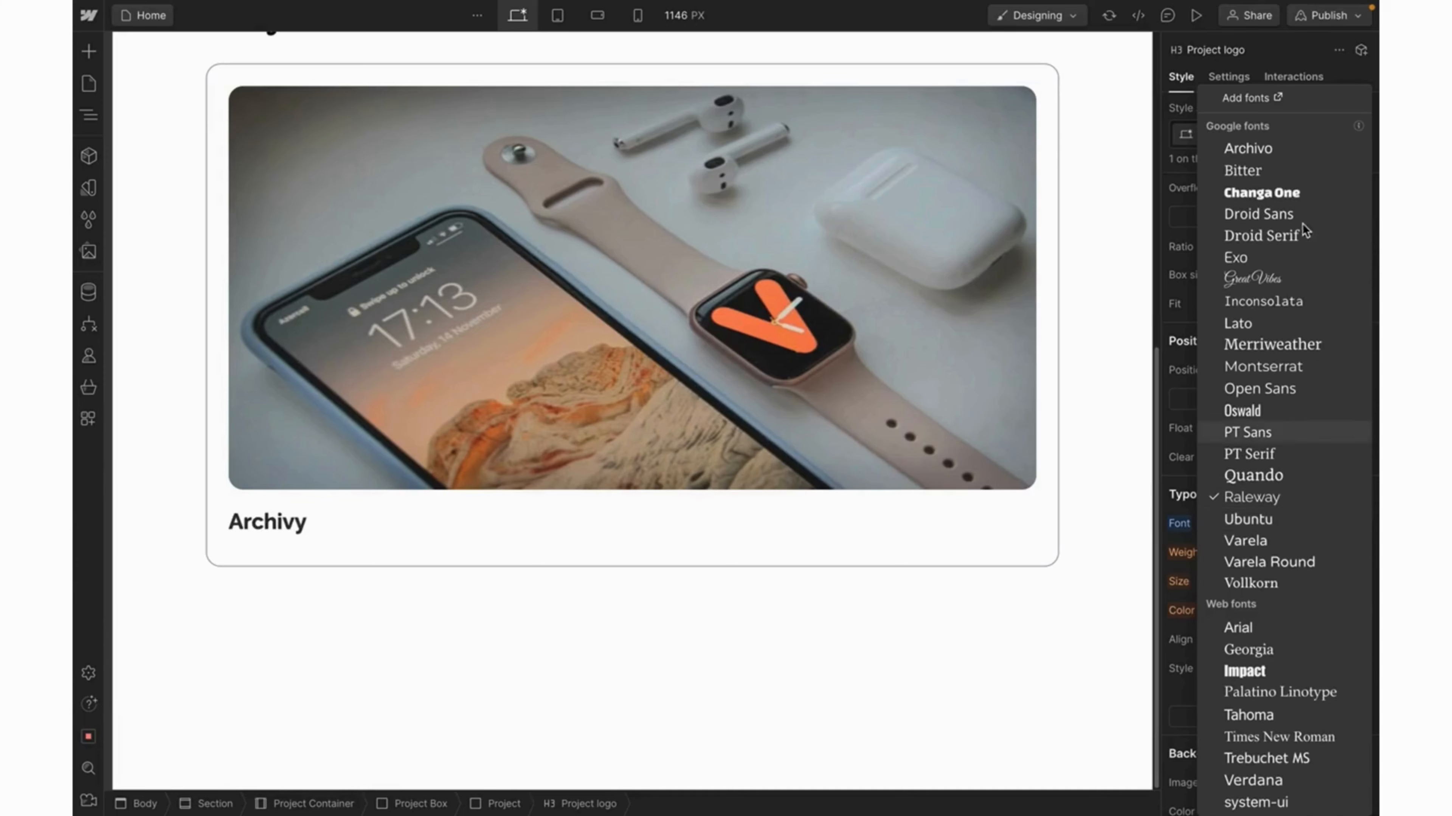
pyautogui.click(1271, 149)
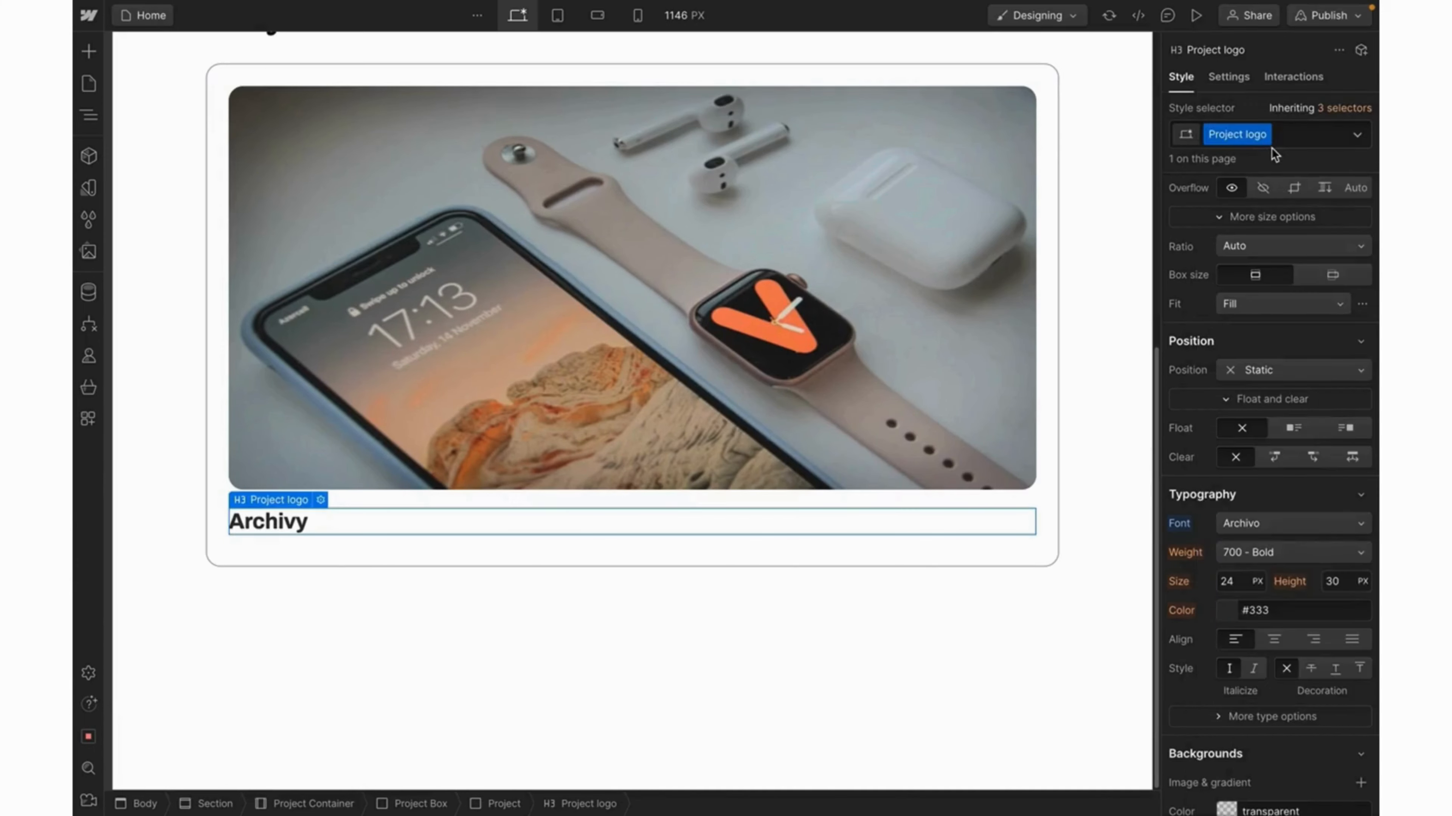
pyautogui.click(1290, 551)
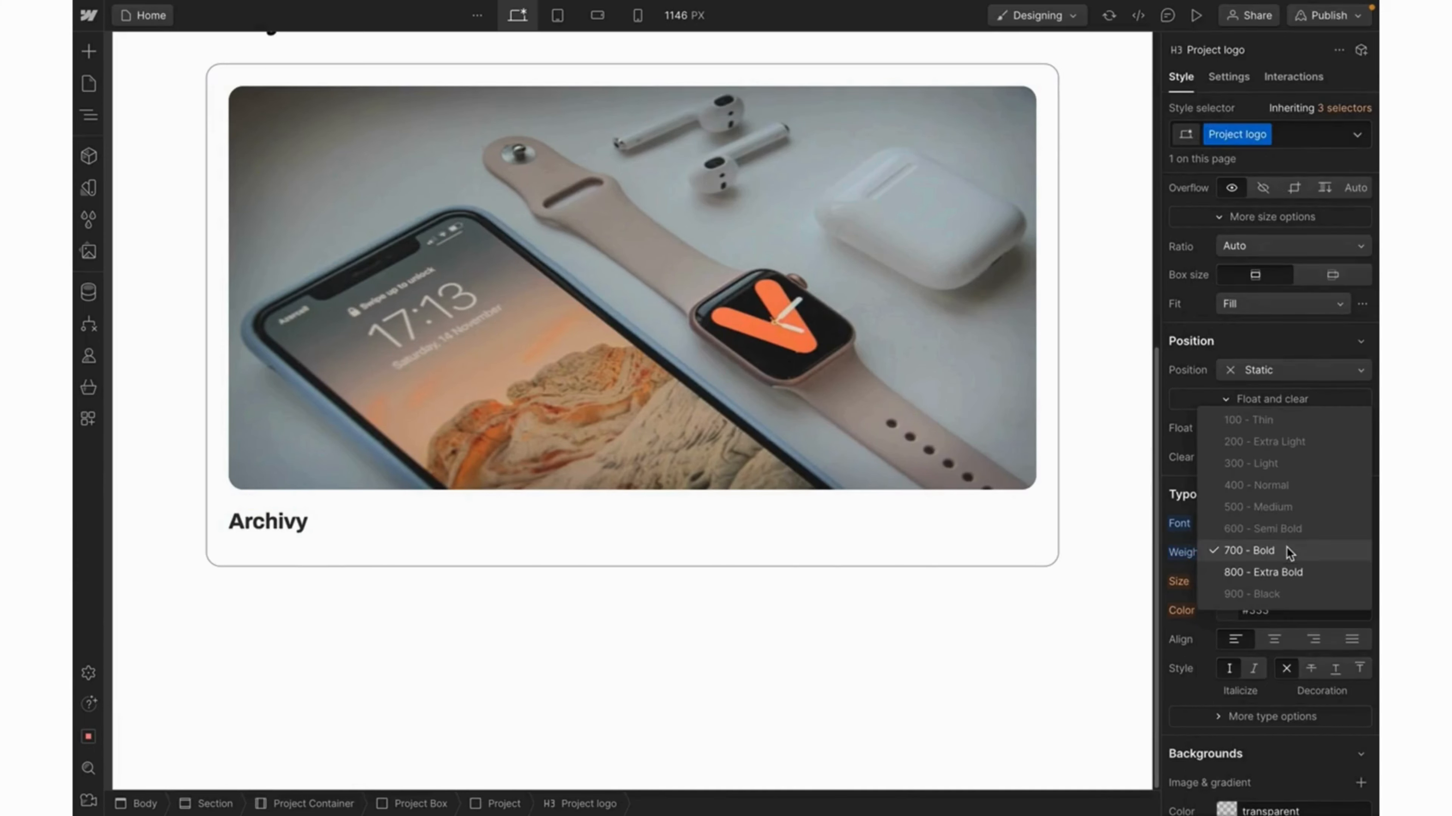
pyautogui.click(1269, 572)
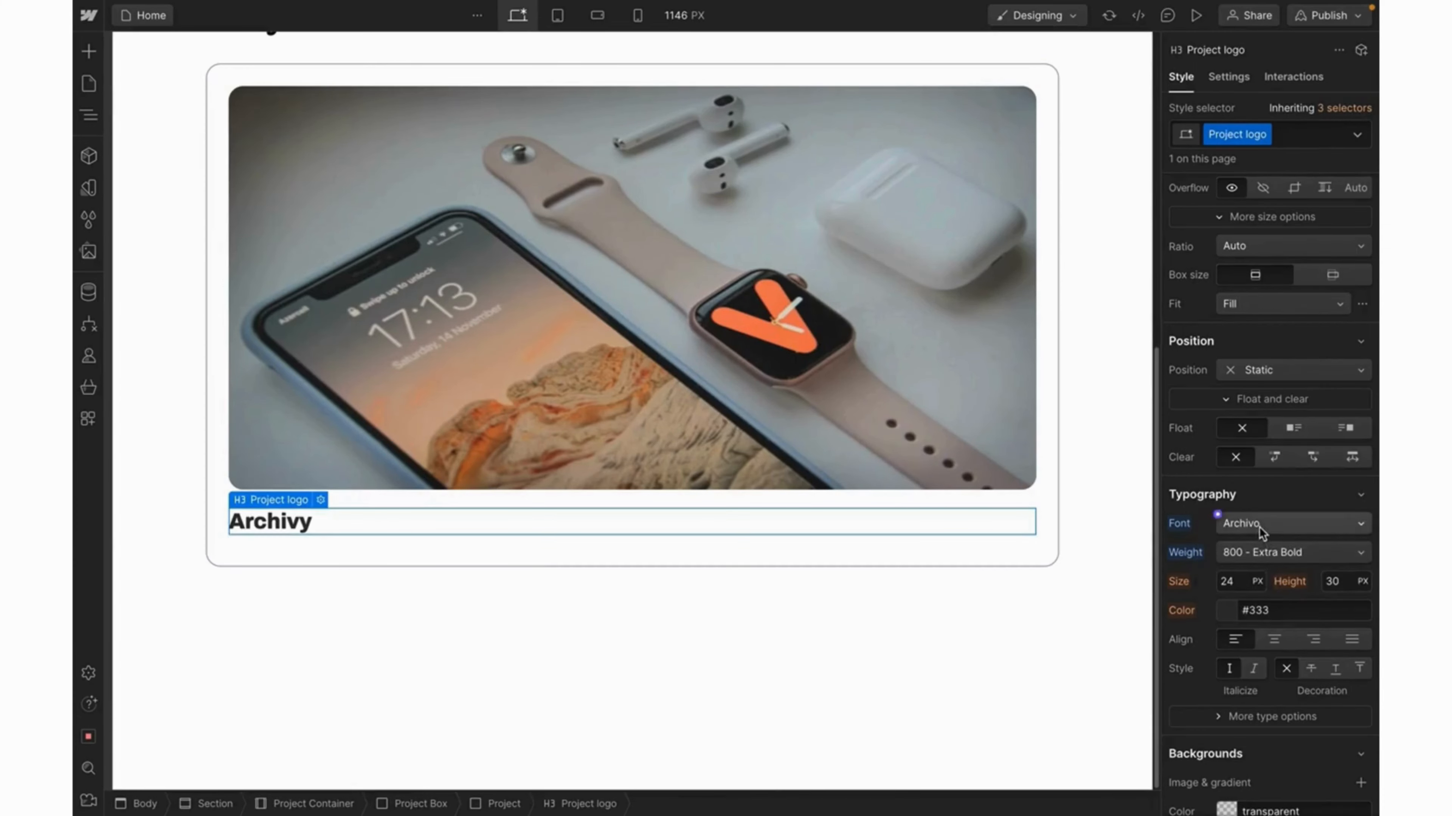
pyautogui.click(1260, 550)
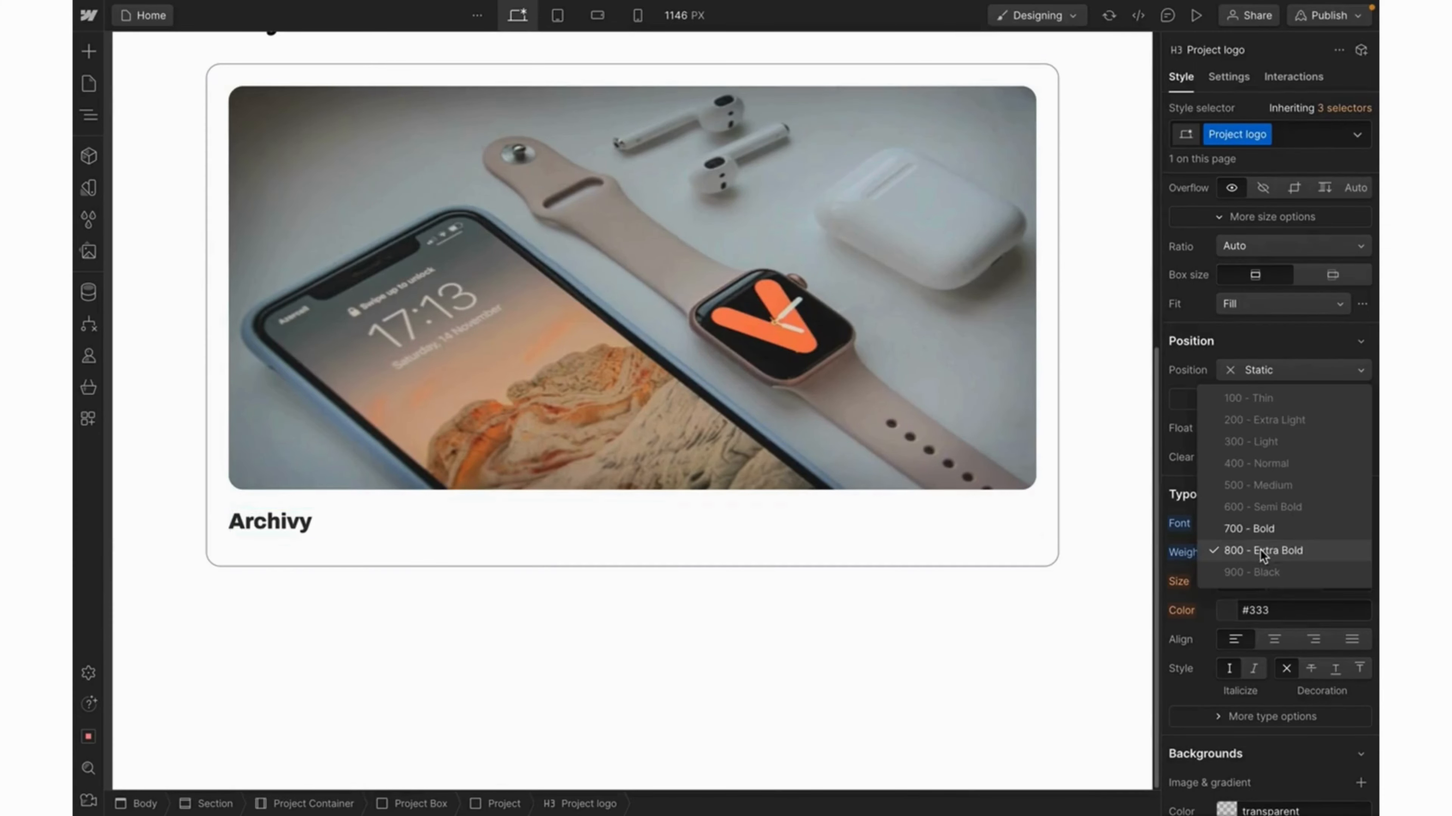
pyautogui.click(1258, 528)
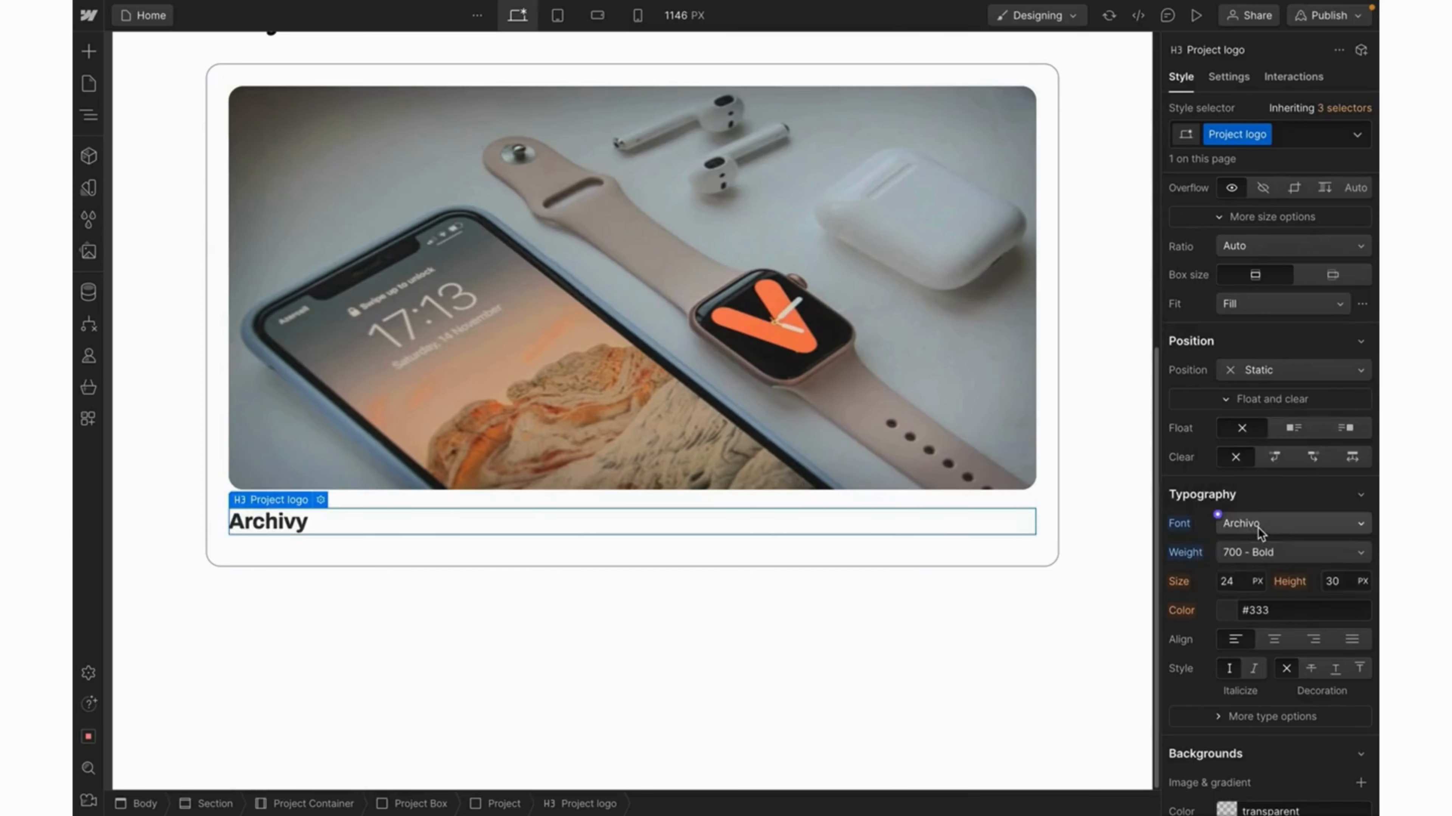
pyautogui.click(1263, 551)
pyautogui.click(1251, 572)
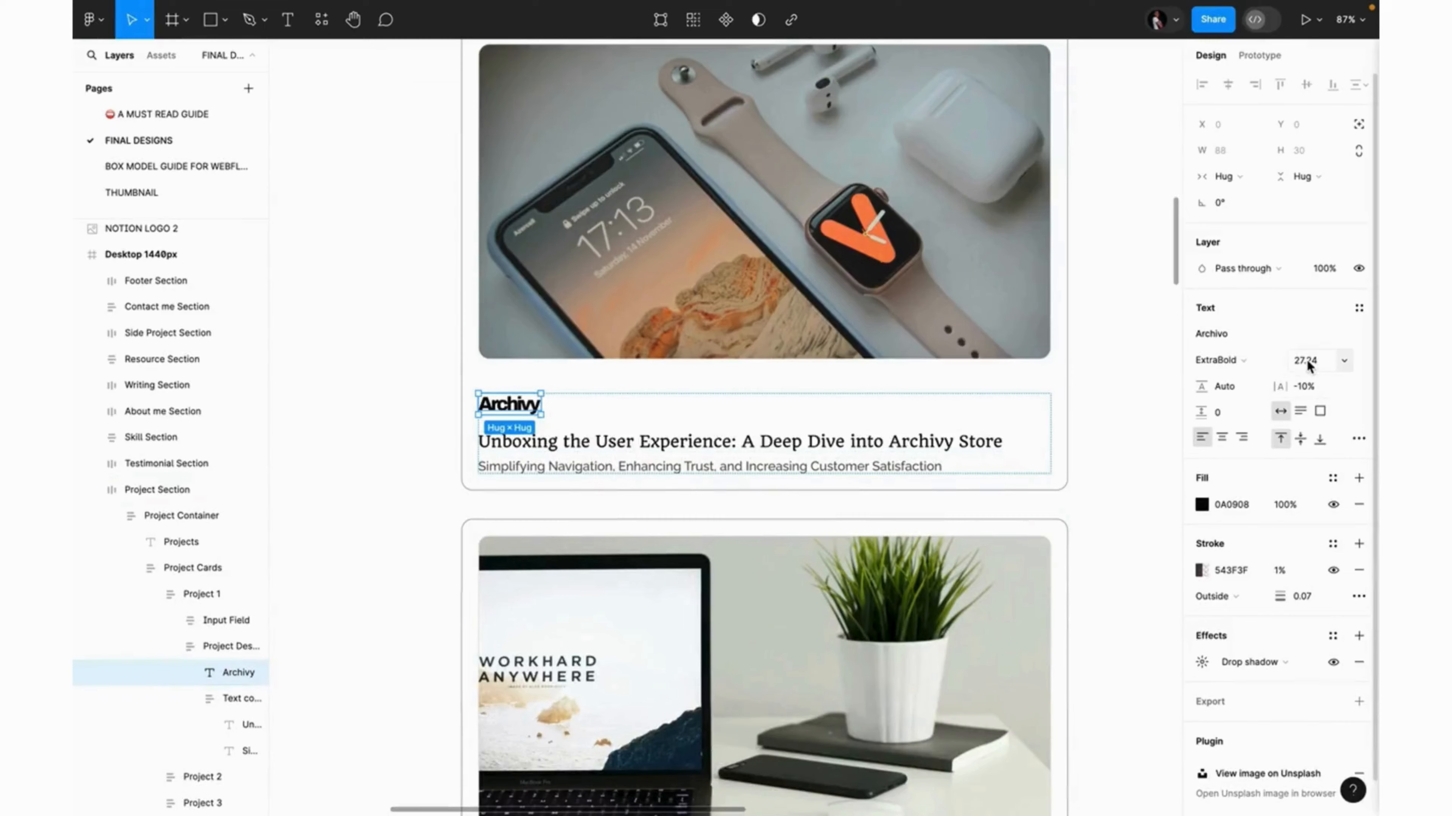
# Change the Figma Archivy label's font size from 27.24 to 27.
pyautogui.click(1308, 366)
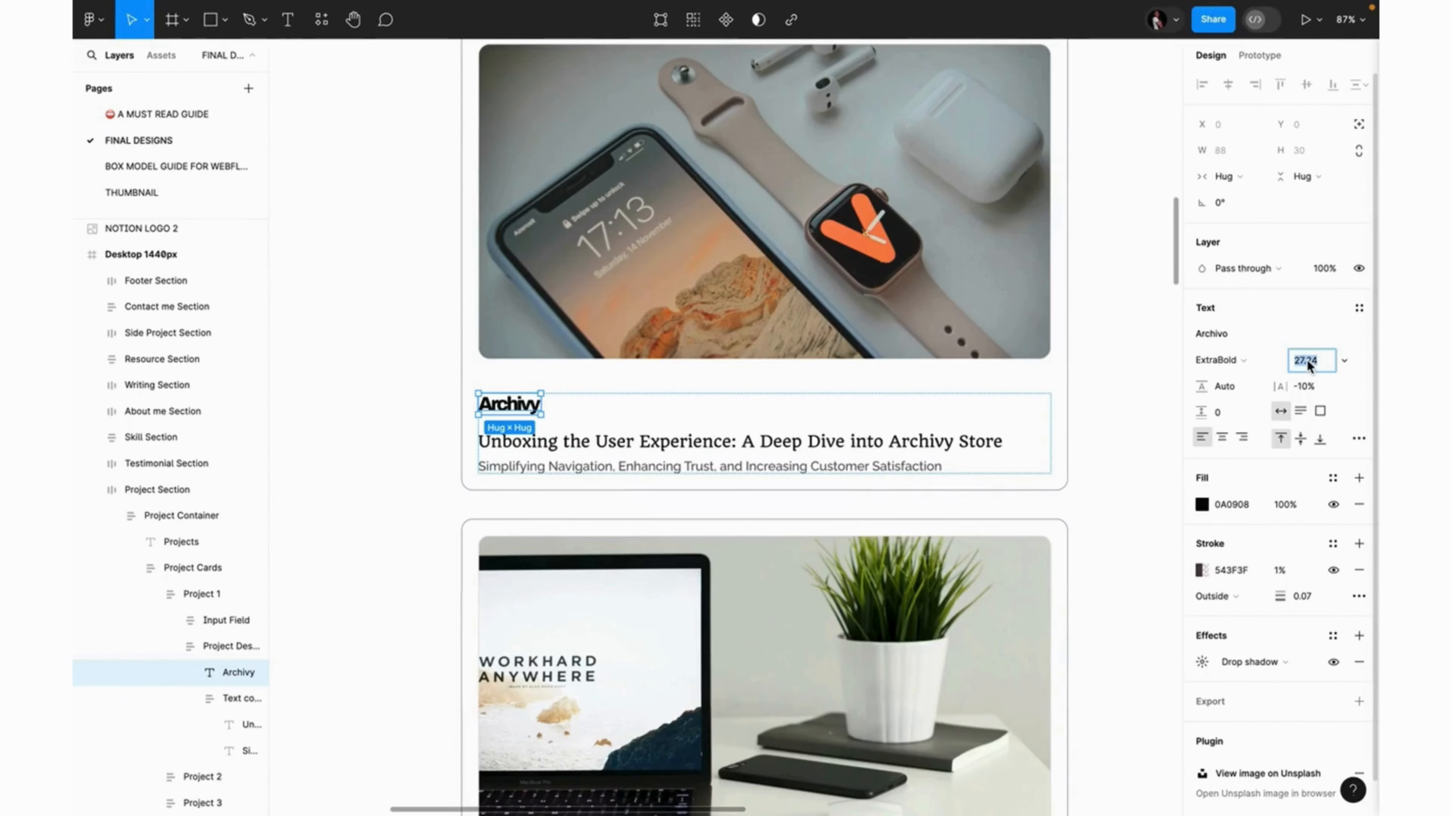
pyautogui.write('27')
pyautogui.press('Return')
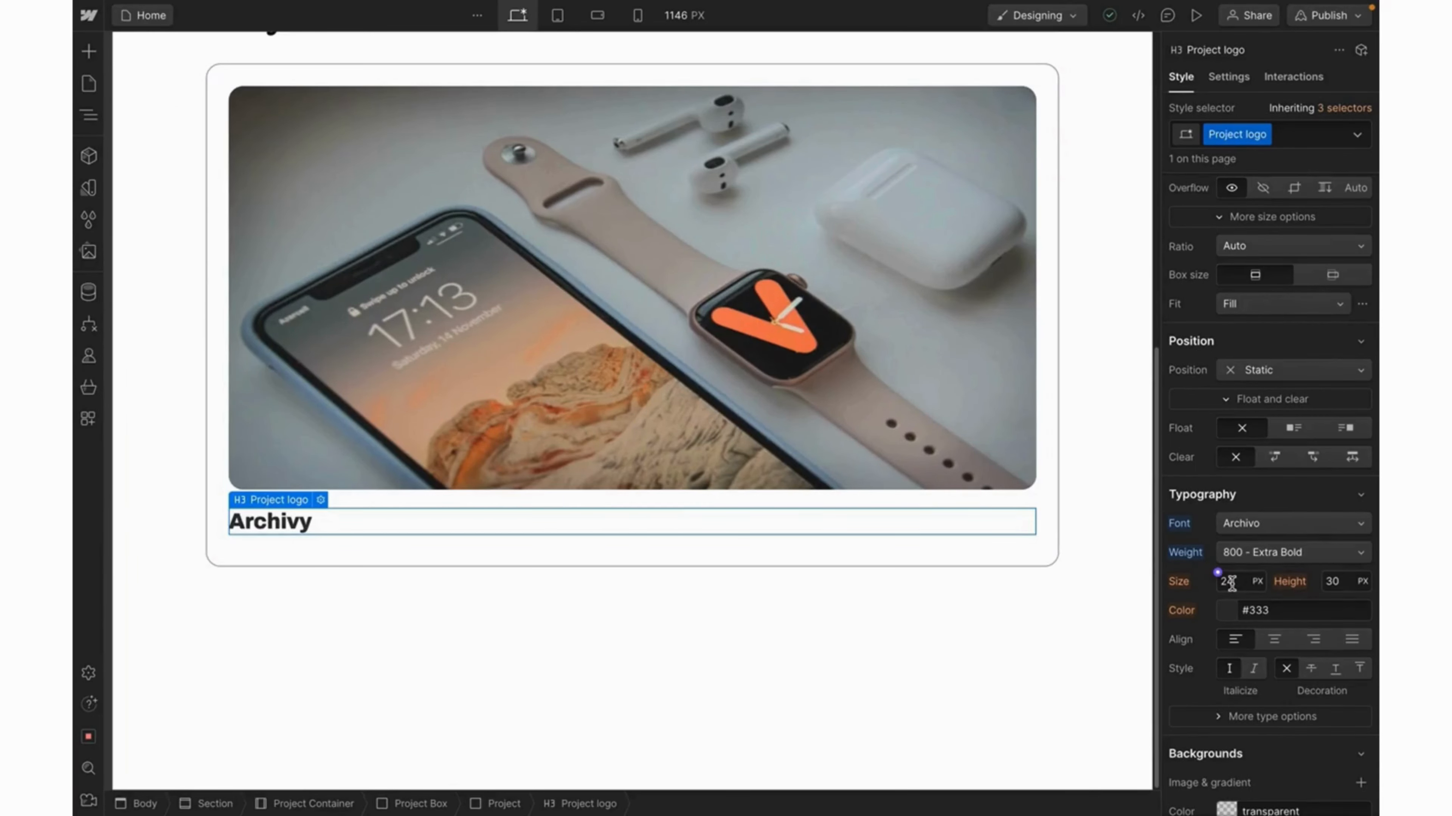
# Set the Archivy heading's font size to 27 px.
pyautogui.click(1230, 582)
pyautogui.write('27')
pyautogui.press('Return')
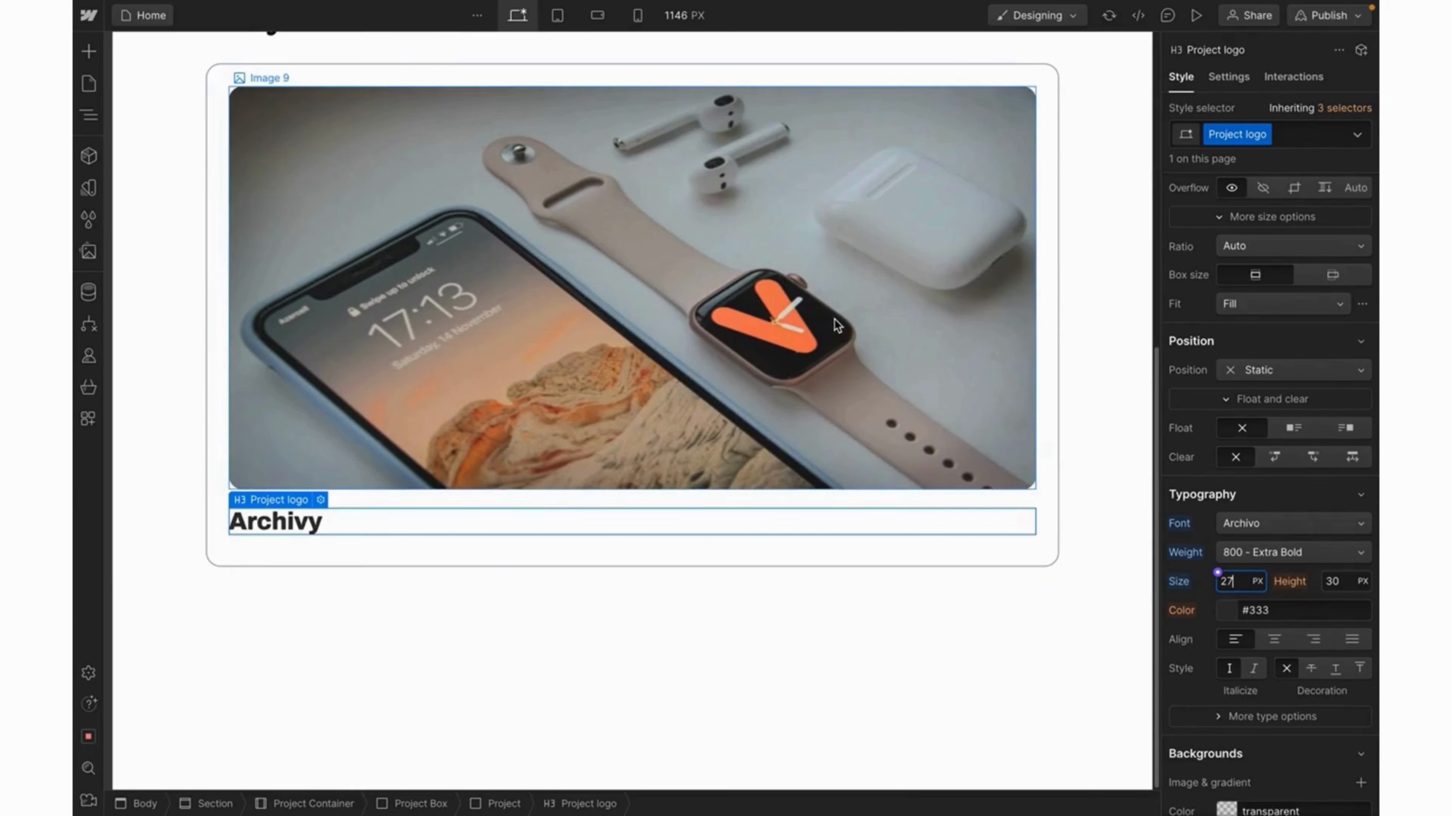
# Make the product photo fill its frame using Cover fit.
pyautogui.click(633, 411)
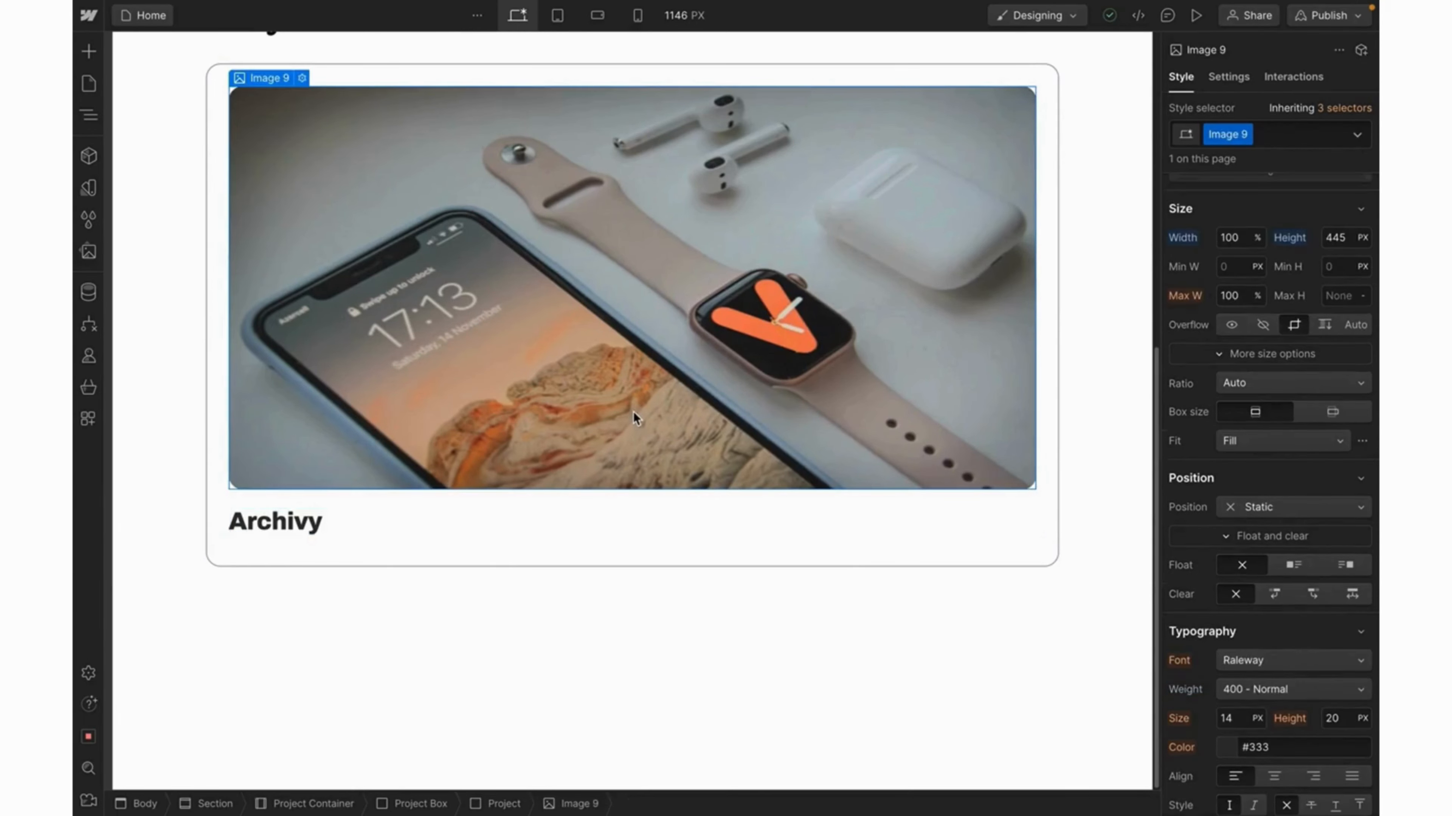
pyautogui.click(1290, 444)
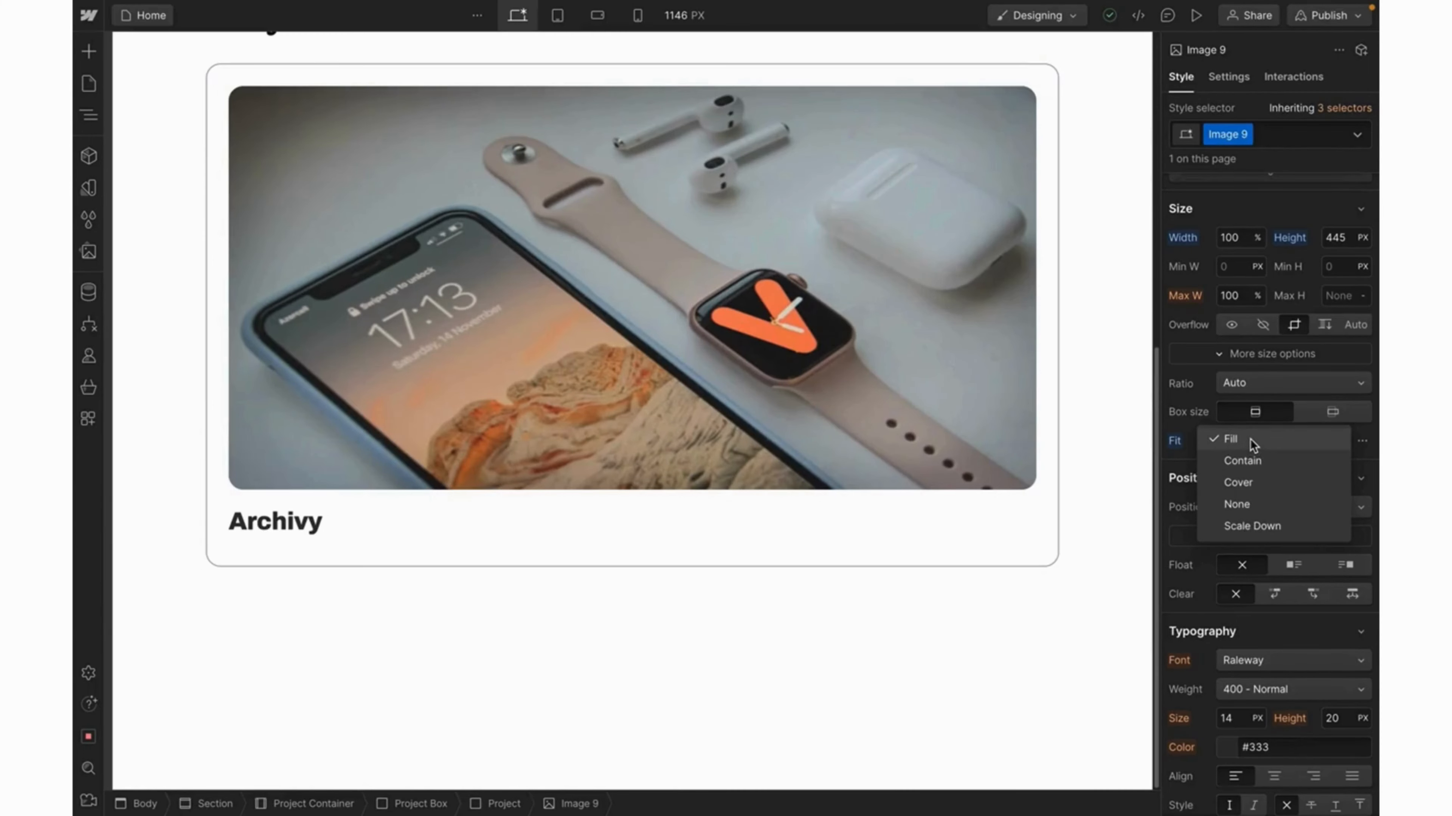
pyautogui.click(1248, 486)
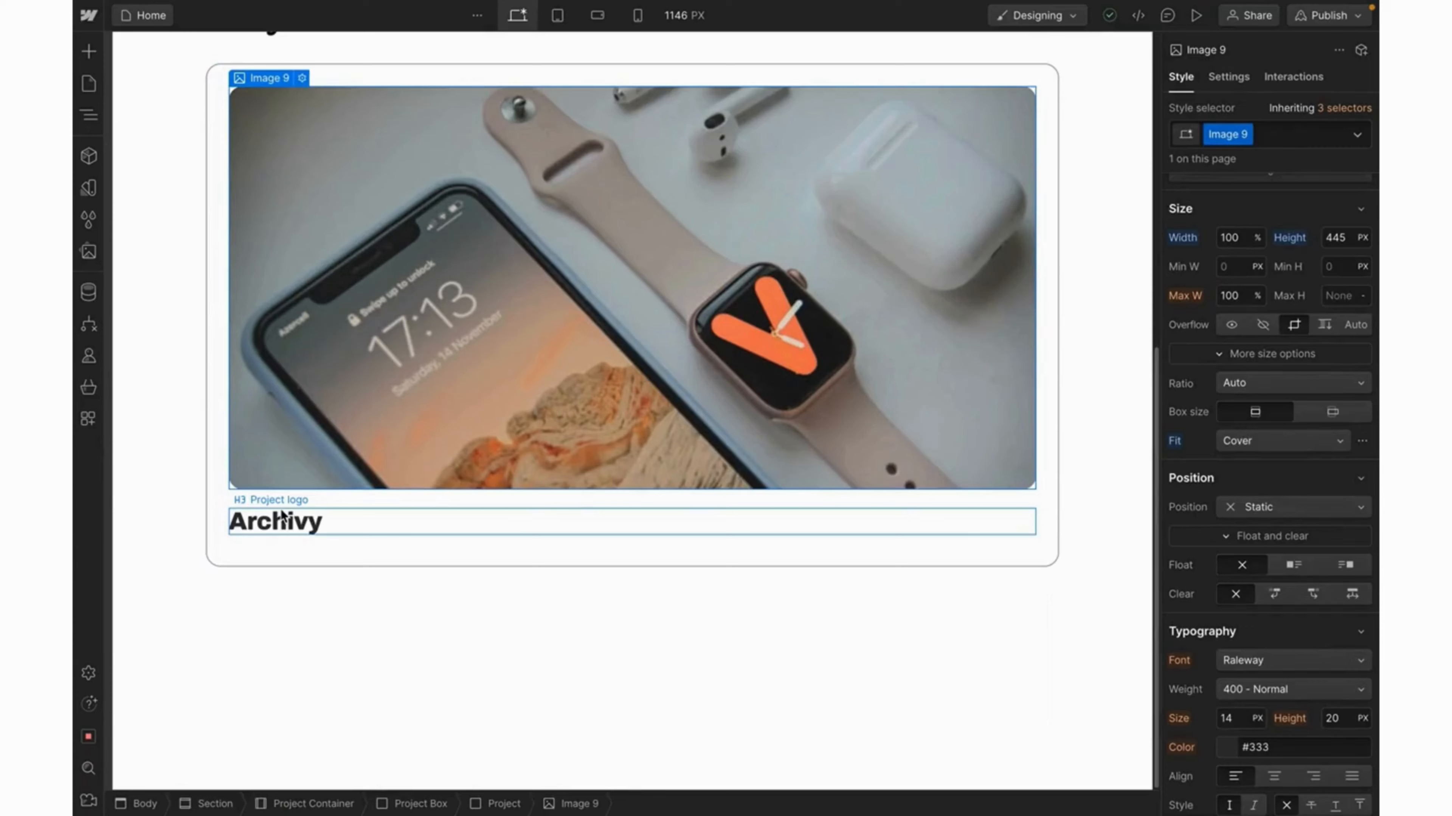
# Give the Archivy heading a 48 px top margin, then select the design's subtitle text.
pyautogui.click(282, 517)
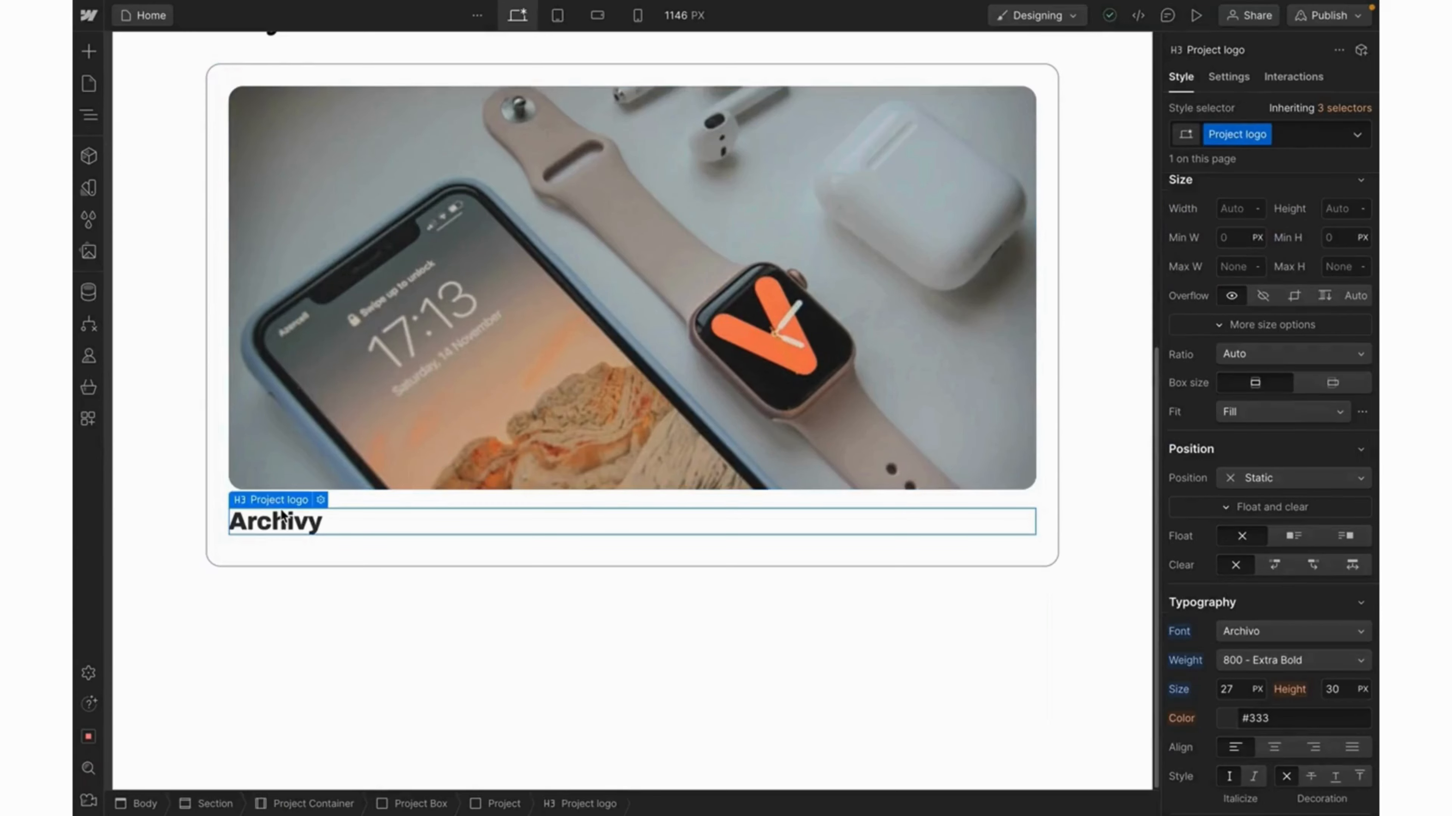
pyautogui.scroll(5, 1308, 260)
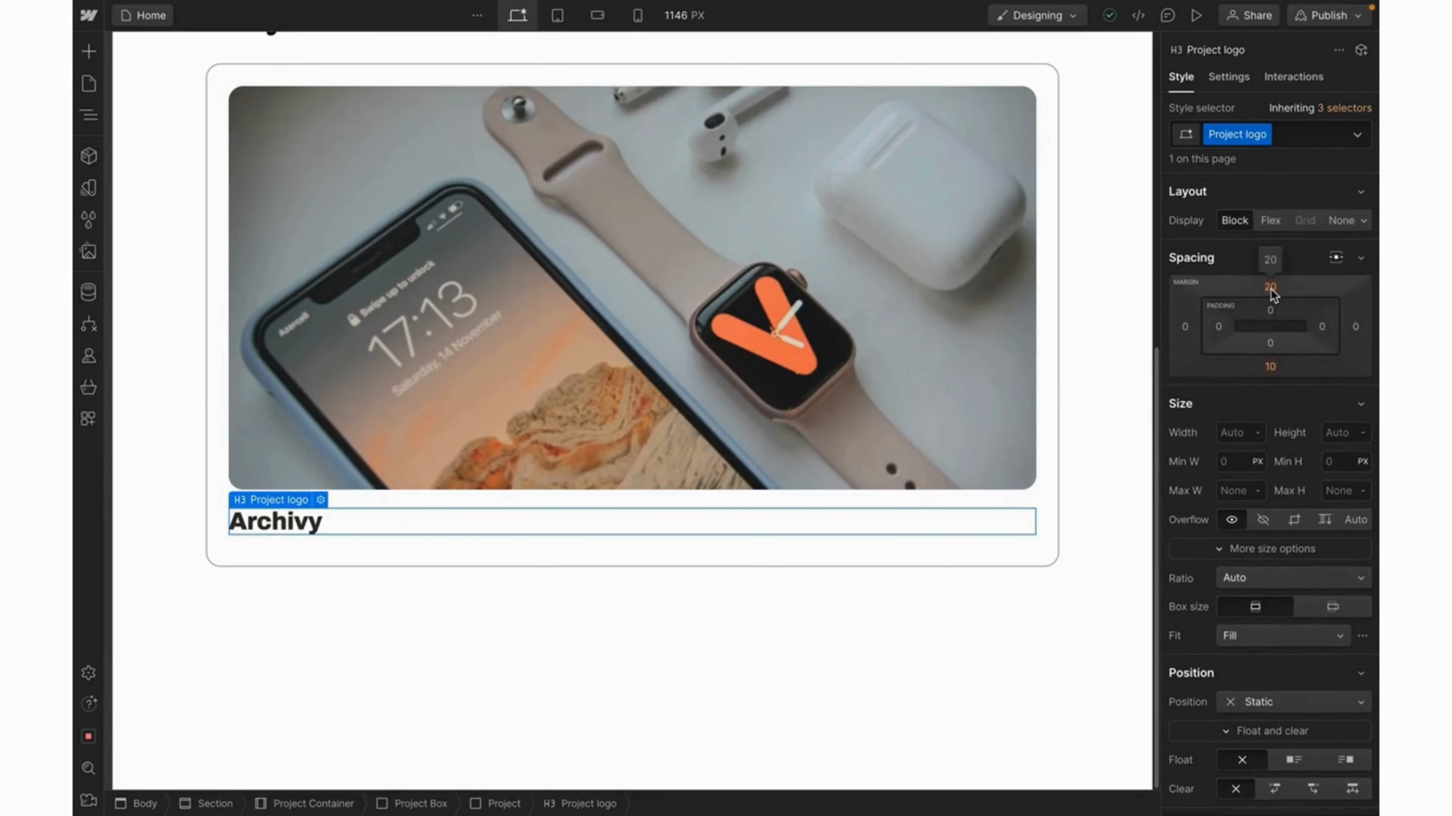
pyautogui.click(1269, 288)
pyautogui.write('48')
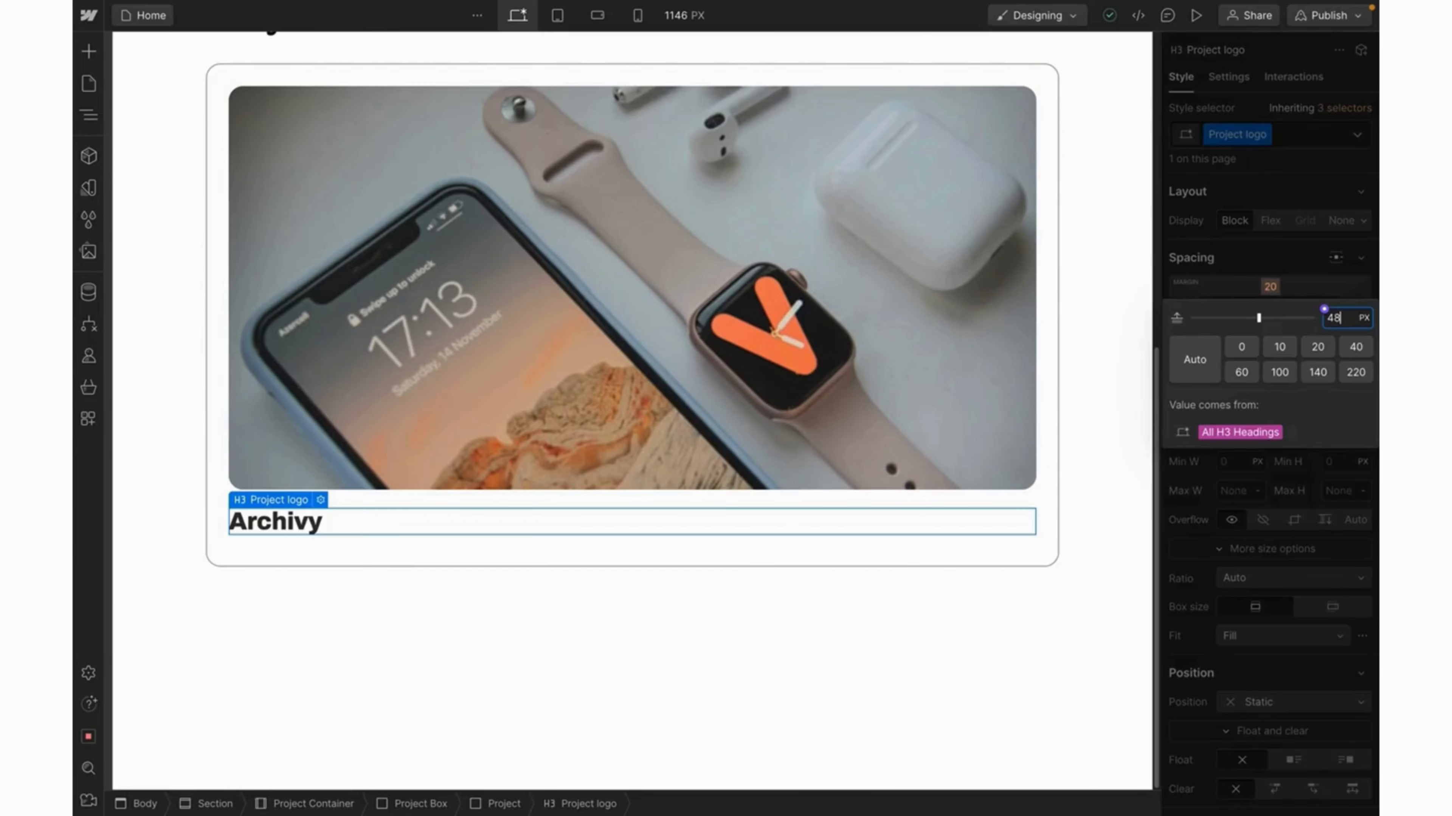
pyautogui.press('Return')
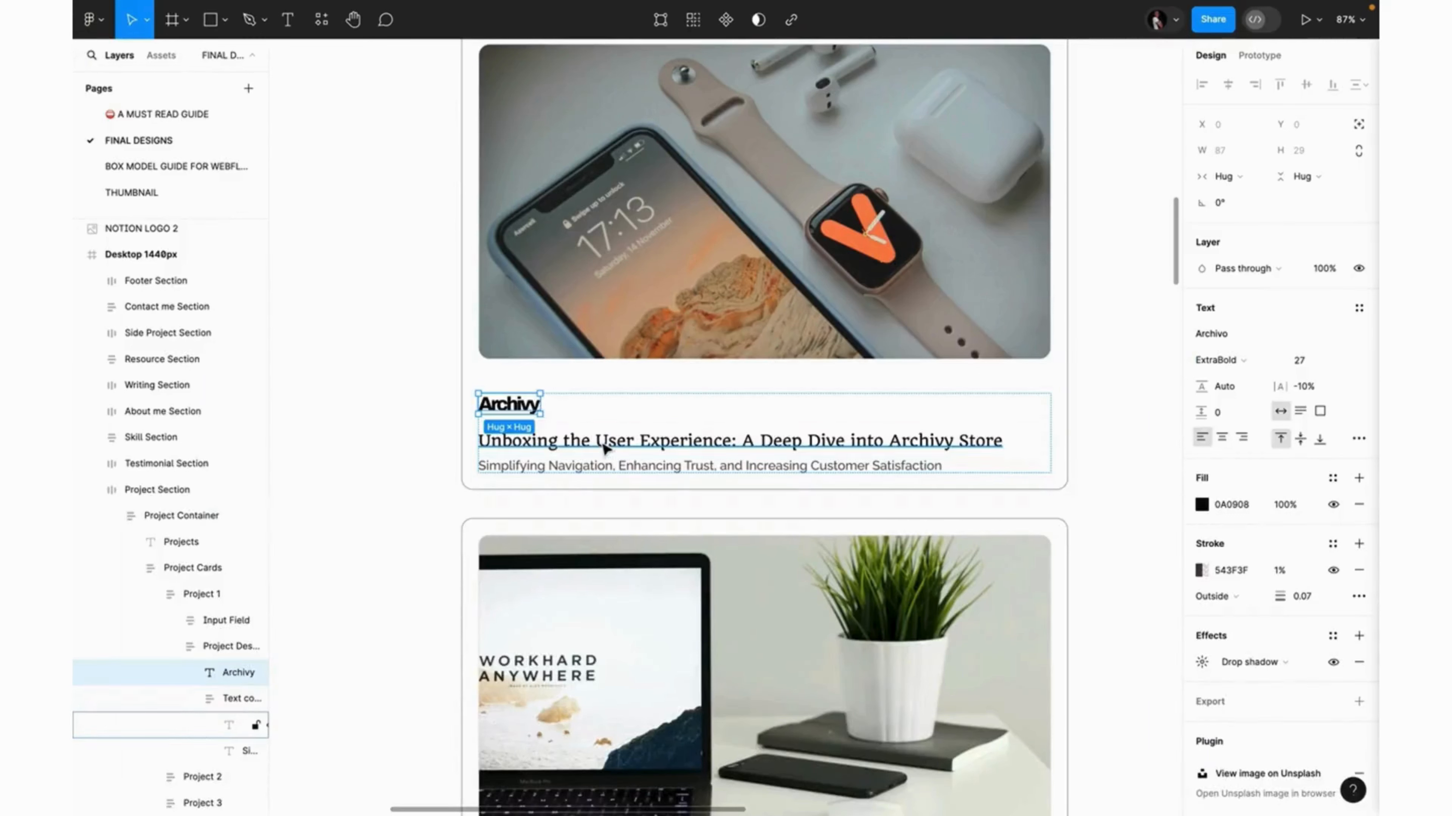
pyautogui.click(603, 447)
pyautogui.doubleClick(600, 441)
pyautogui.hotkey('ctrl', 'c')
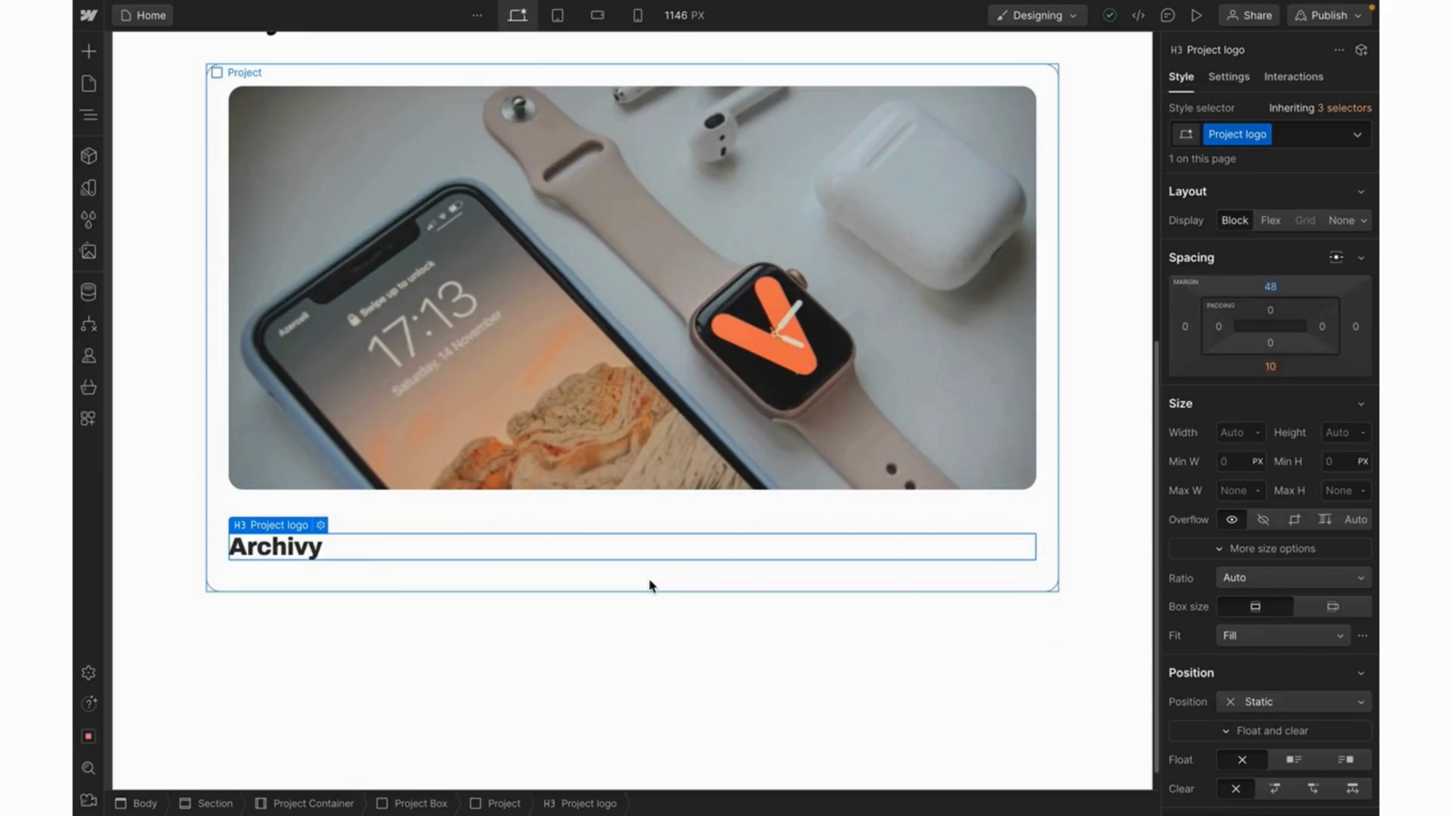
# Add an H4 heading to the Project card containing the copied subtitle text.
pyautogui.click(649, 579)
pyautogui.hotkey('ctrl', 'k')
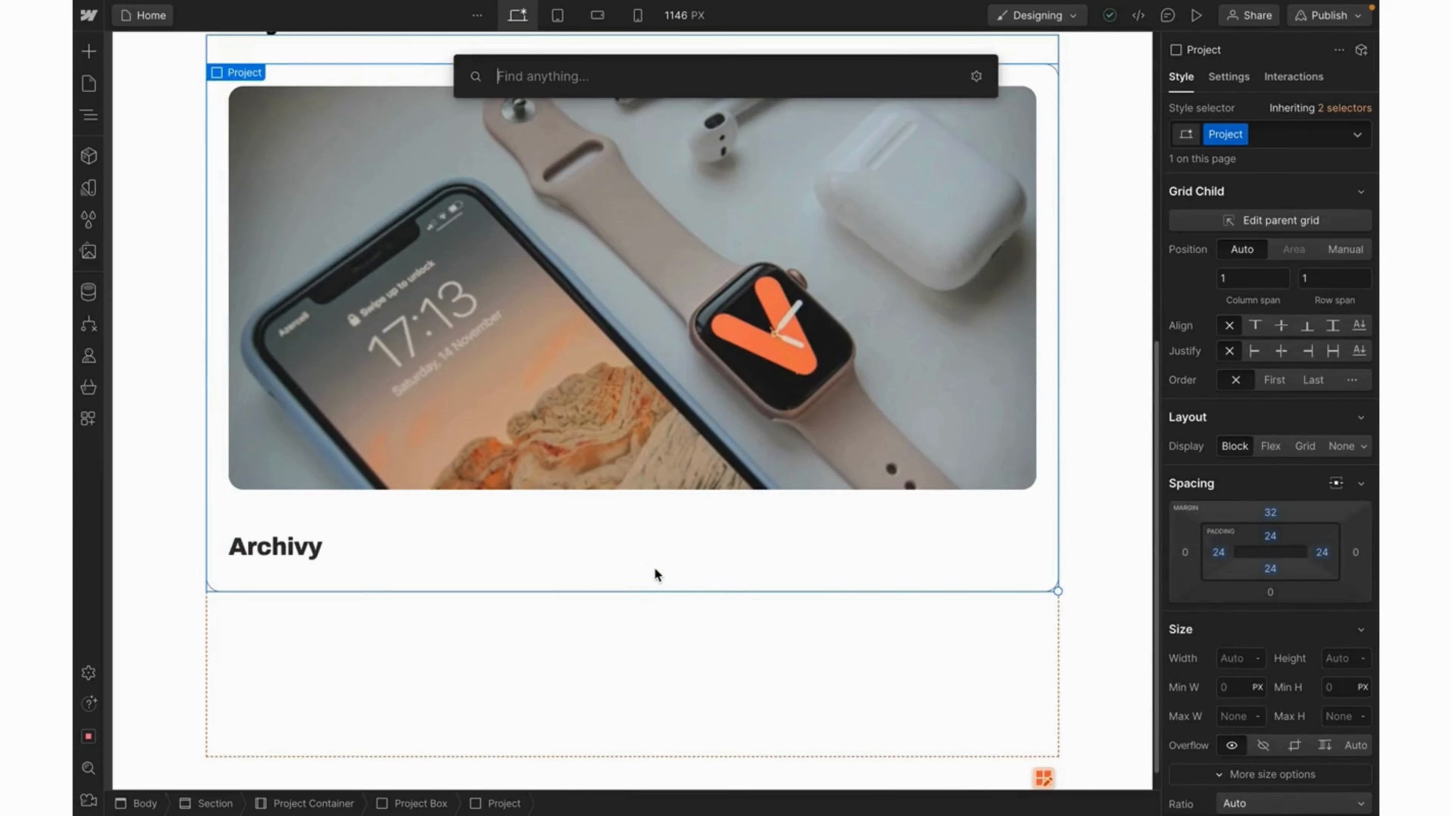
pyautogui.write('headi')
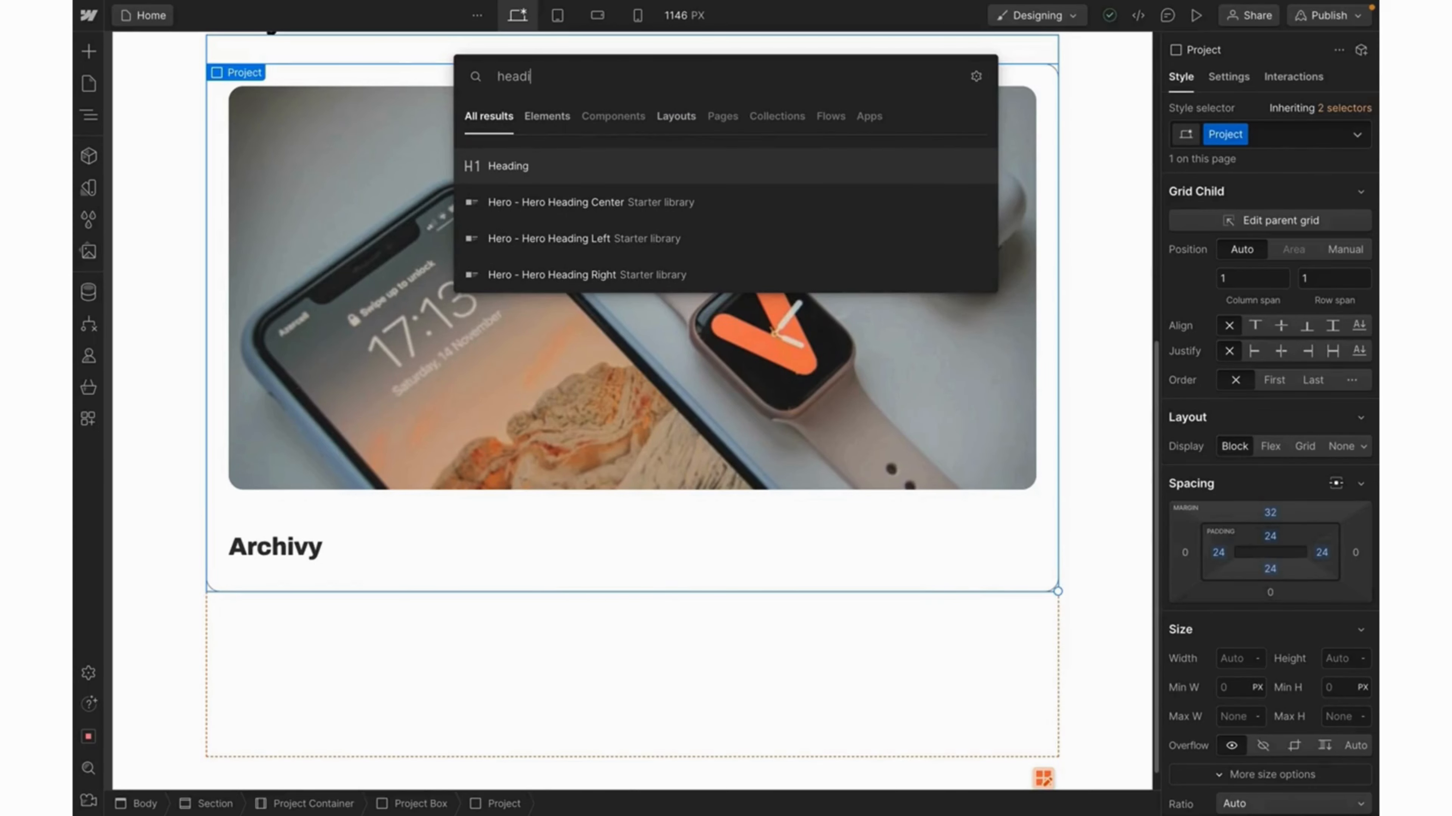
pyautogui.press('Return')
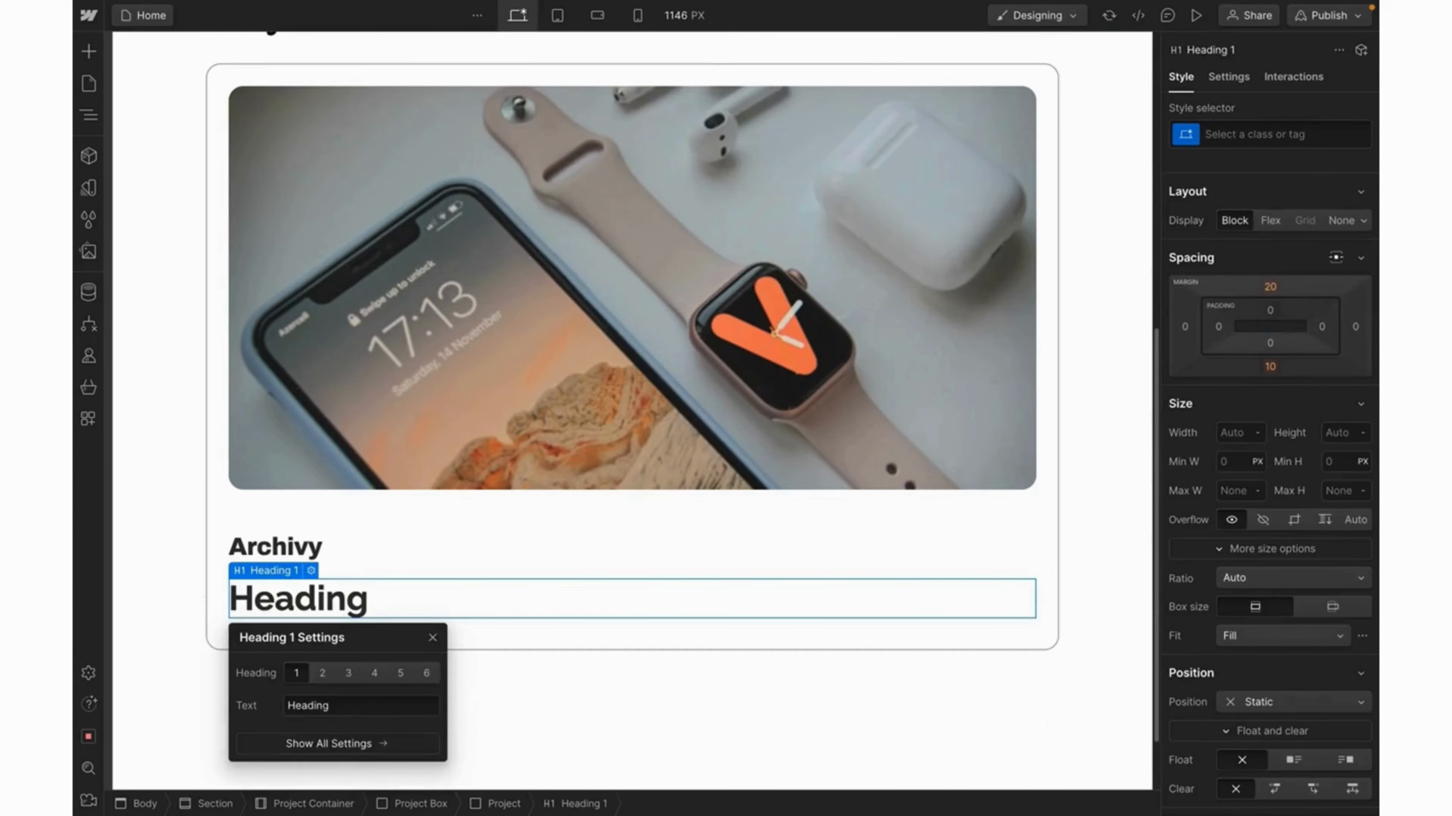
pyautogui.click(347, 674)
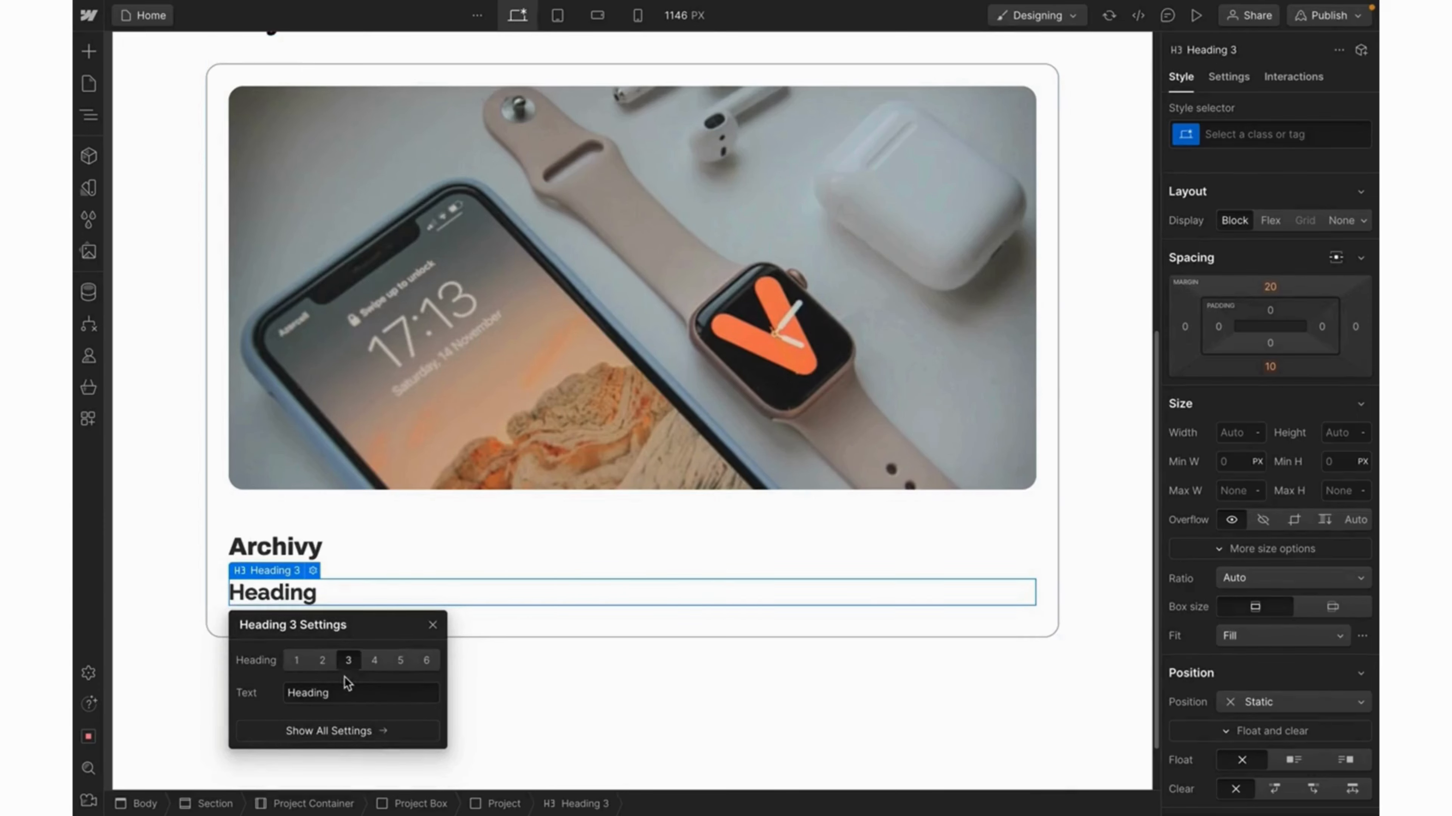
pyautogui.click(374, 663)
pyautogui.doubleClick(285, 581)
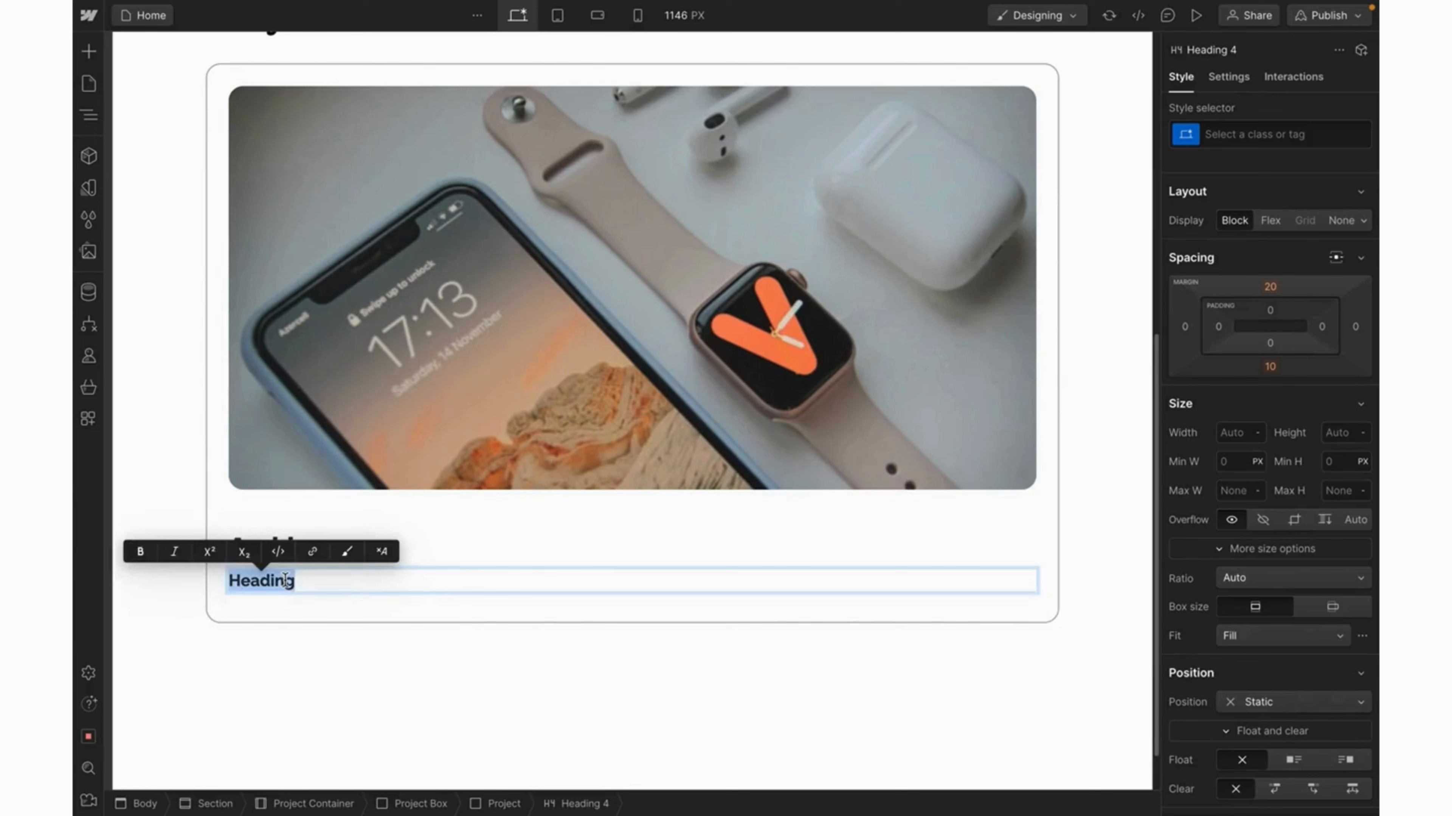
pyautogui.hotkey('ctrl', 'v')
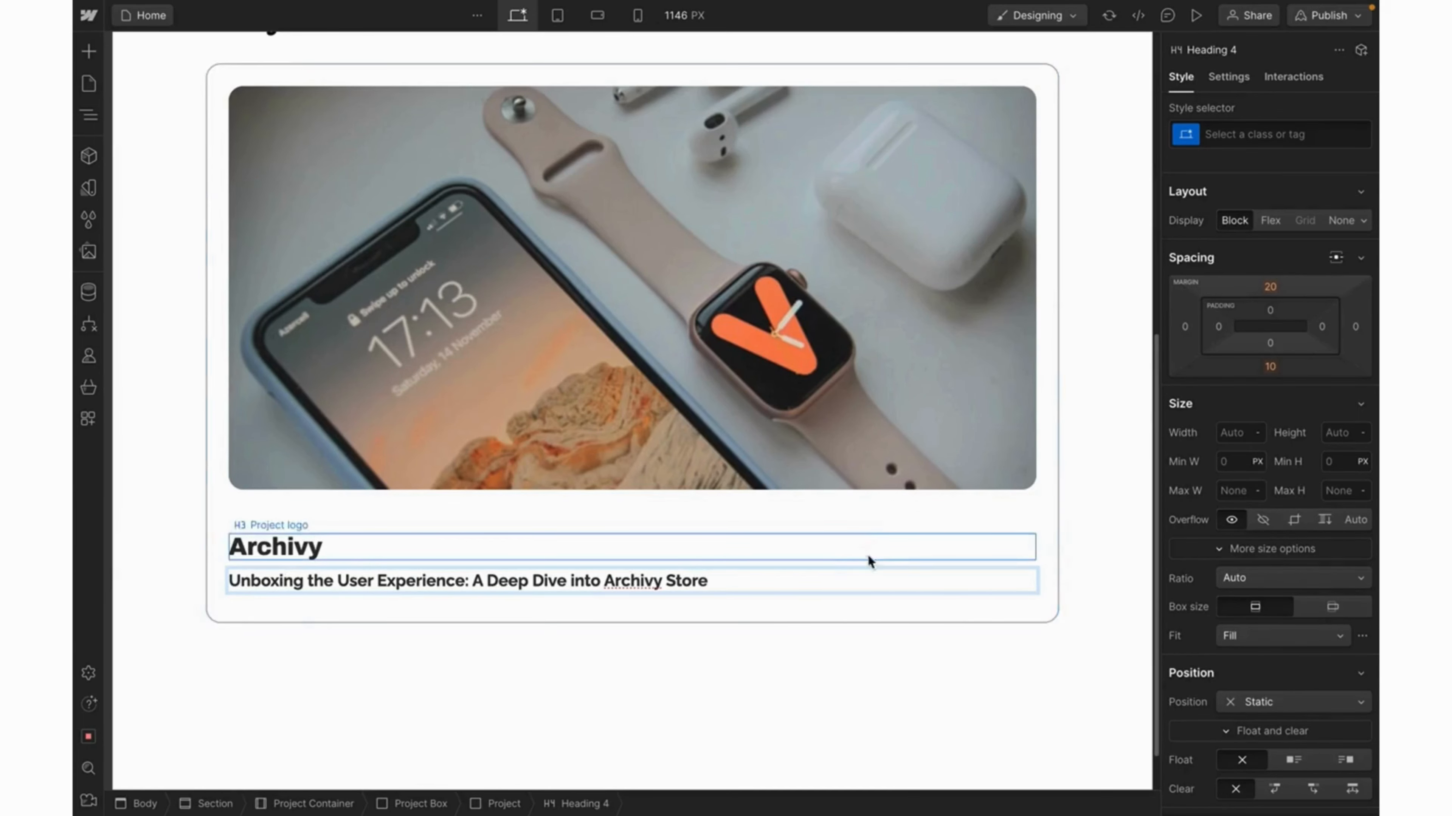
# Style the subtitle with a Heading_22px class: Quando, Primary Color, size 22.
pyautogui.hotkey('ctrl', 'Return')
pyautogui.write('He')
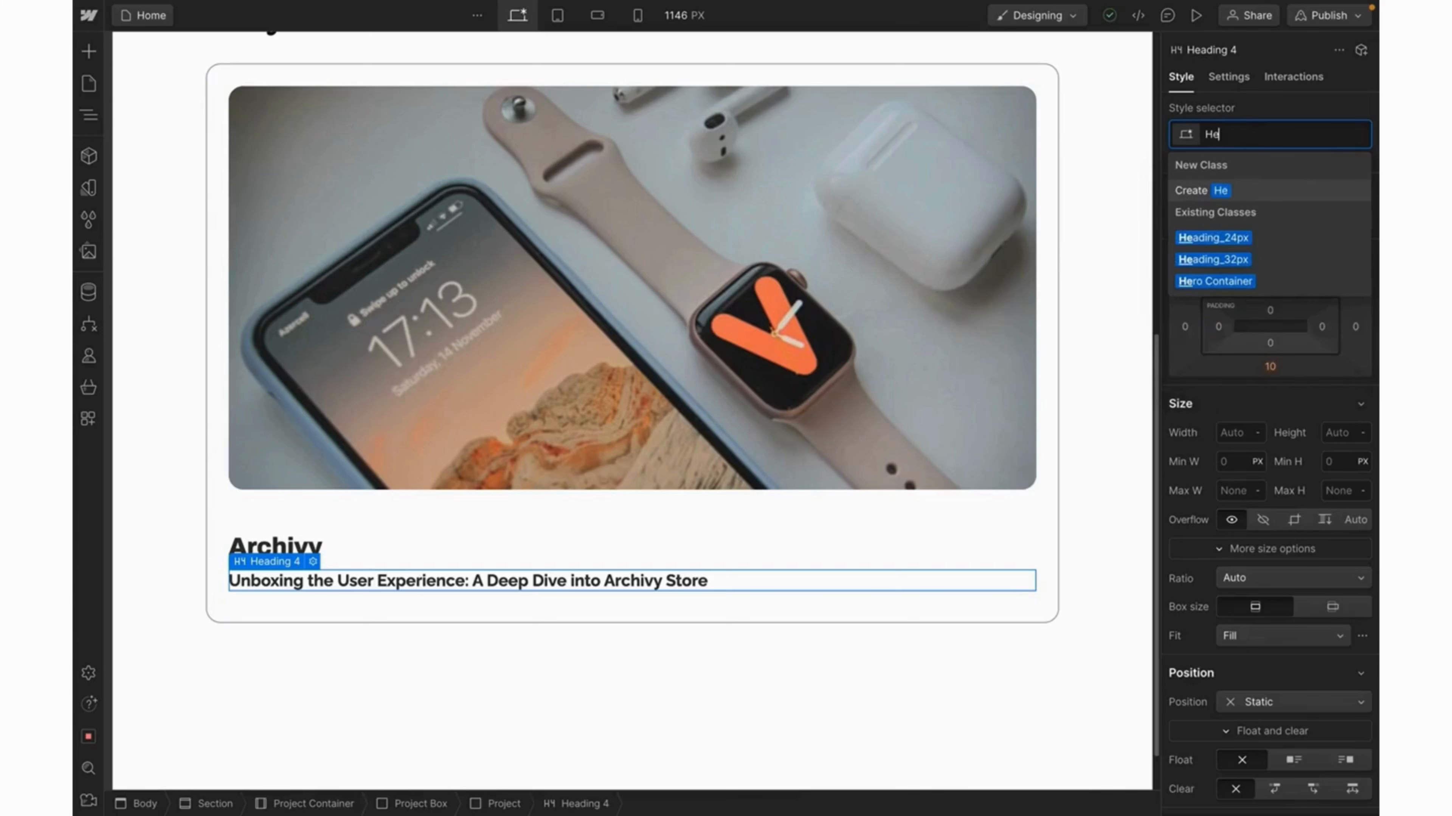
pyautogui.write('ading_20px')
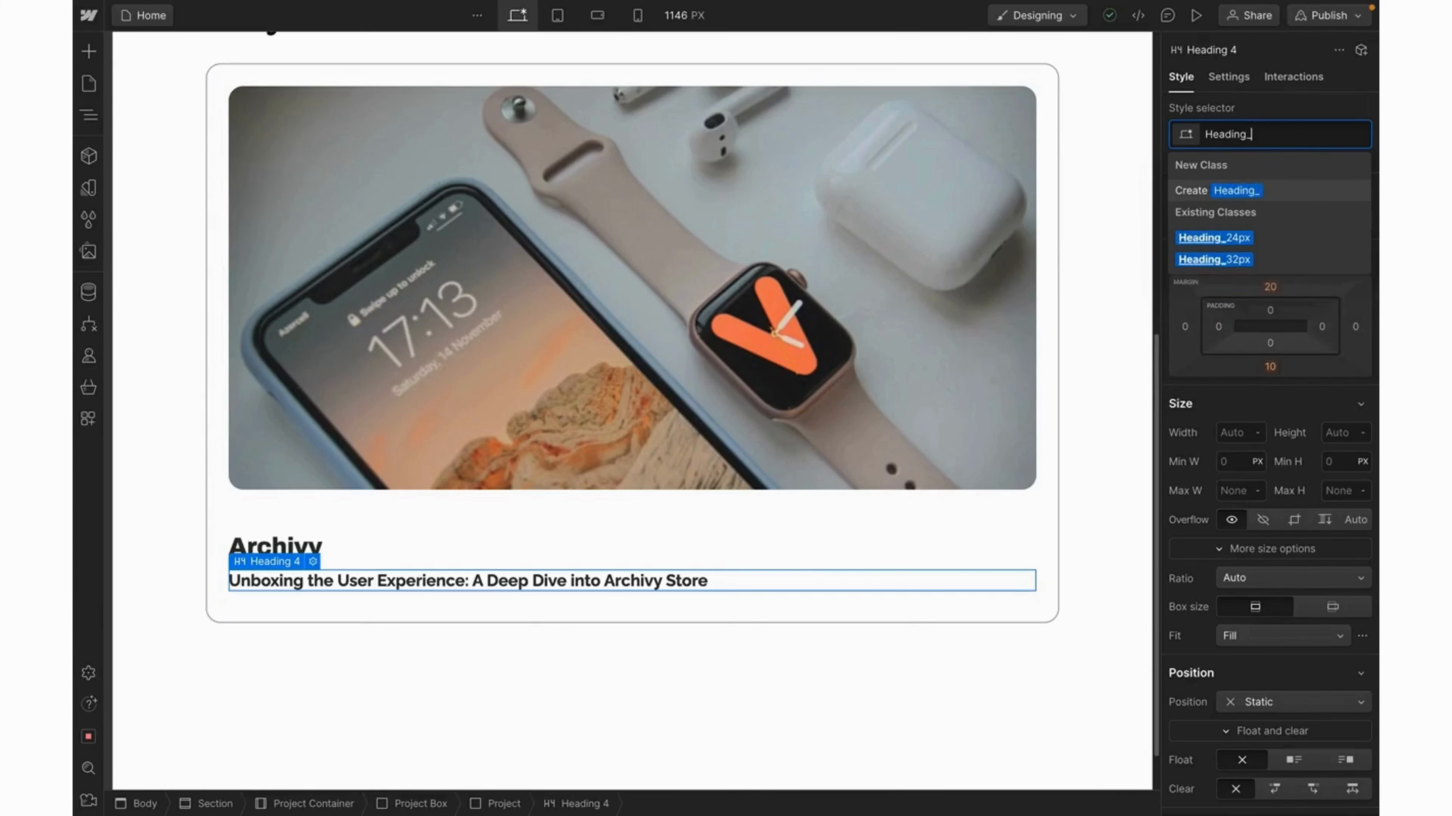
pyautogui.press('Return')
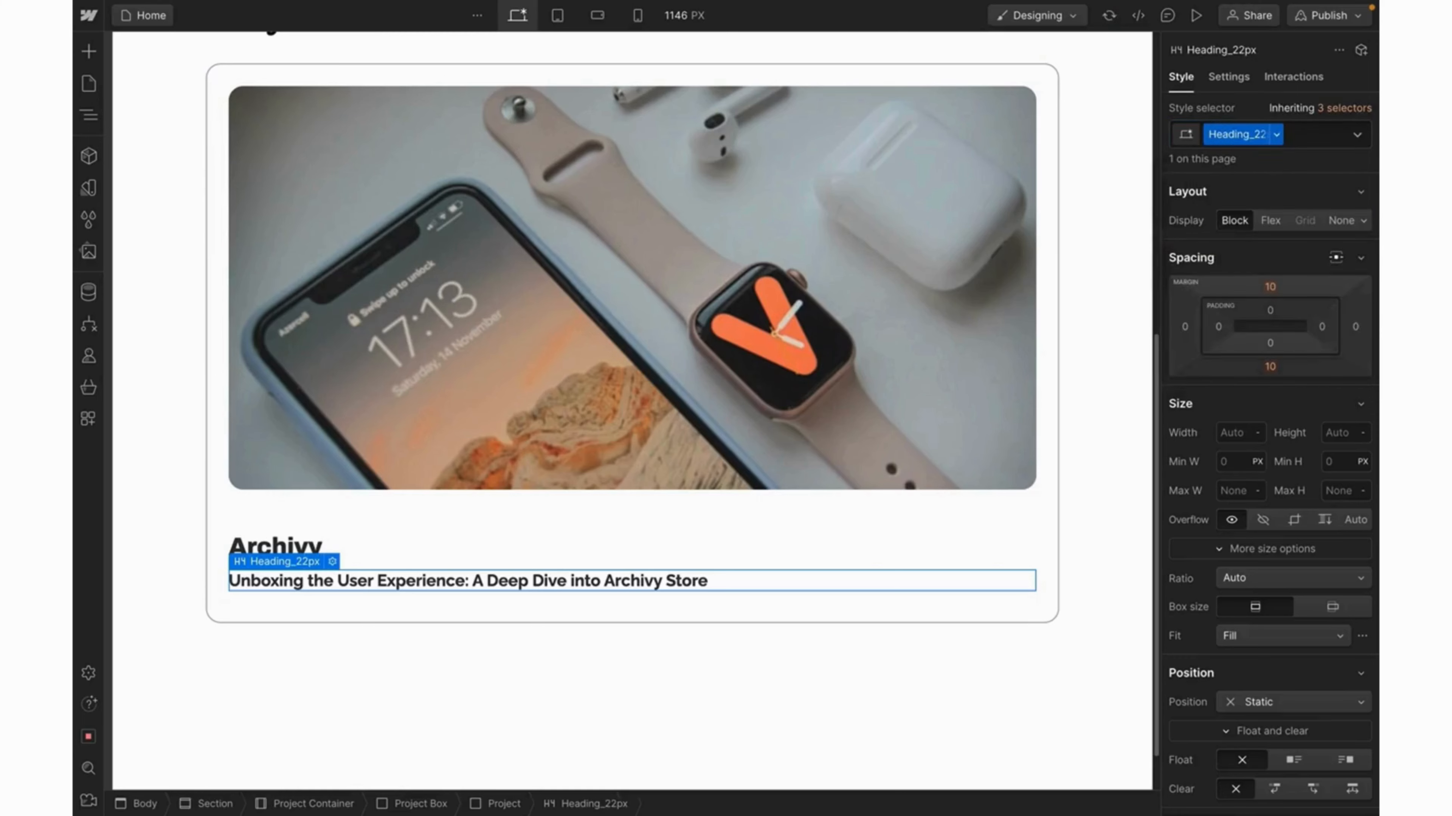
pyautogui.scroll(-7, 1269, 438)
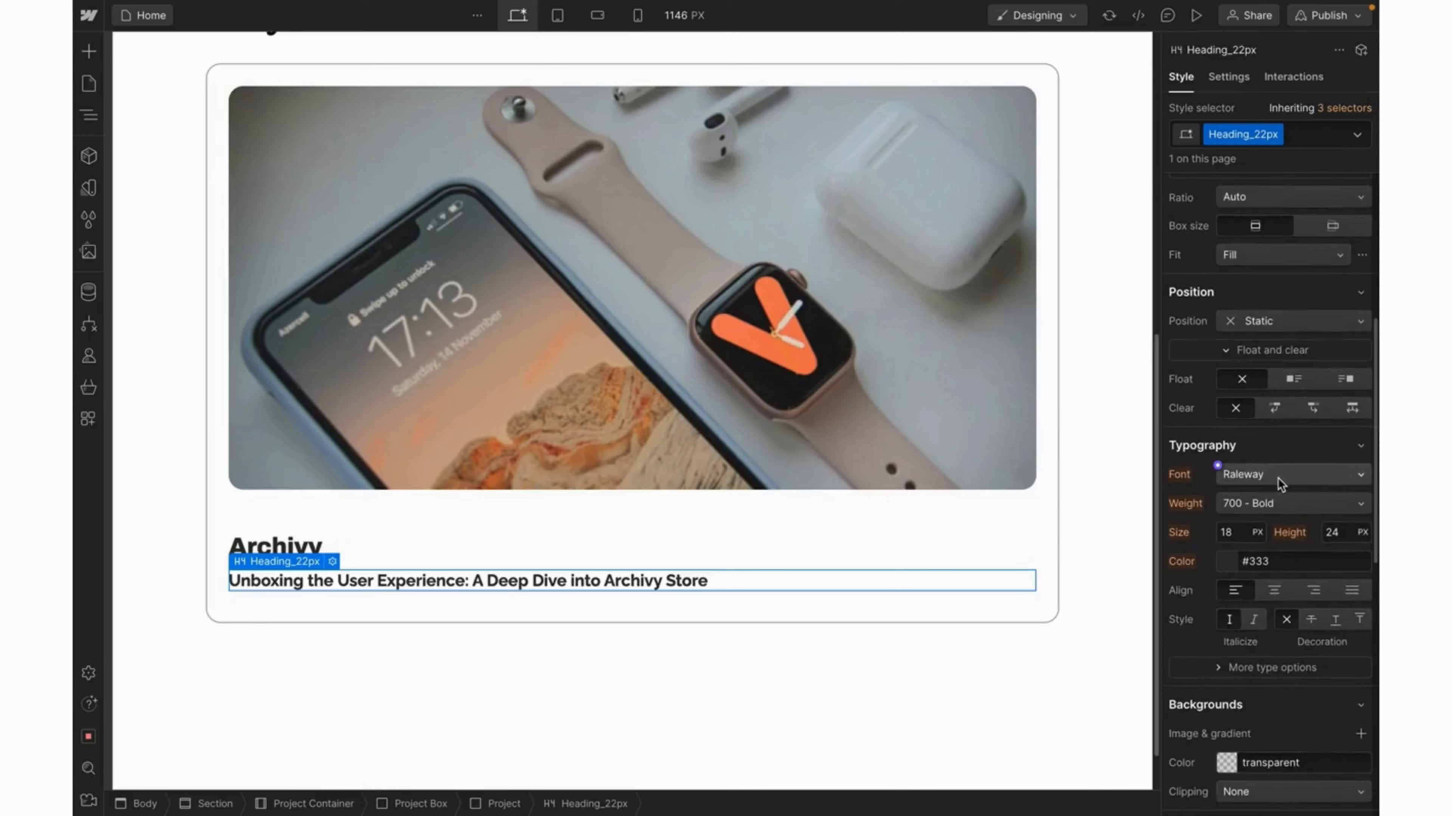
pyautogui.click(1278, 475)
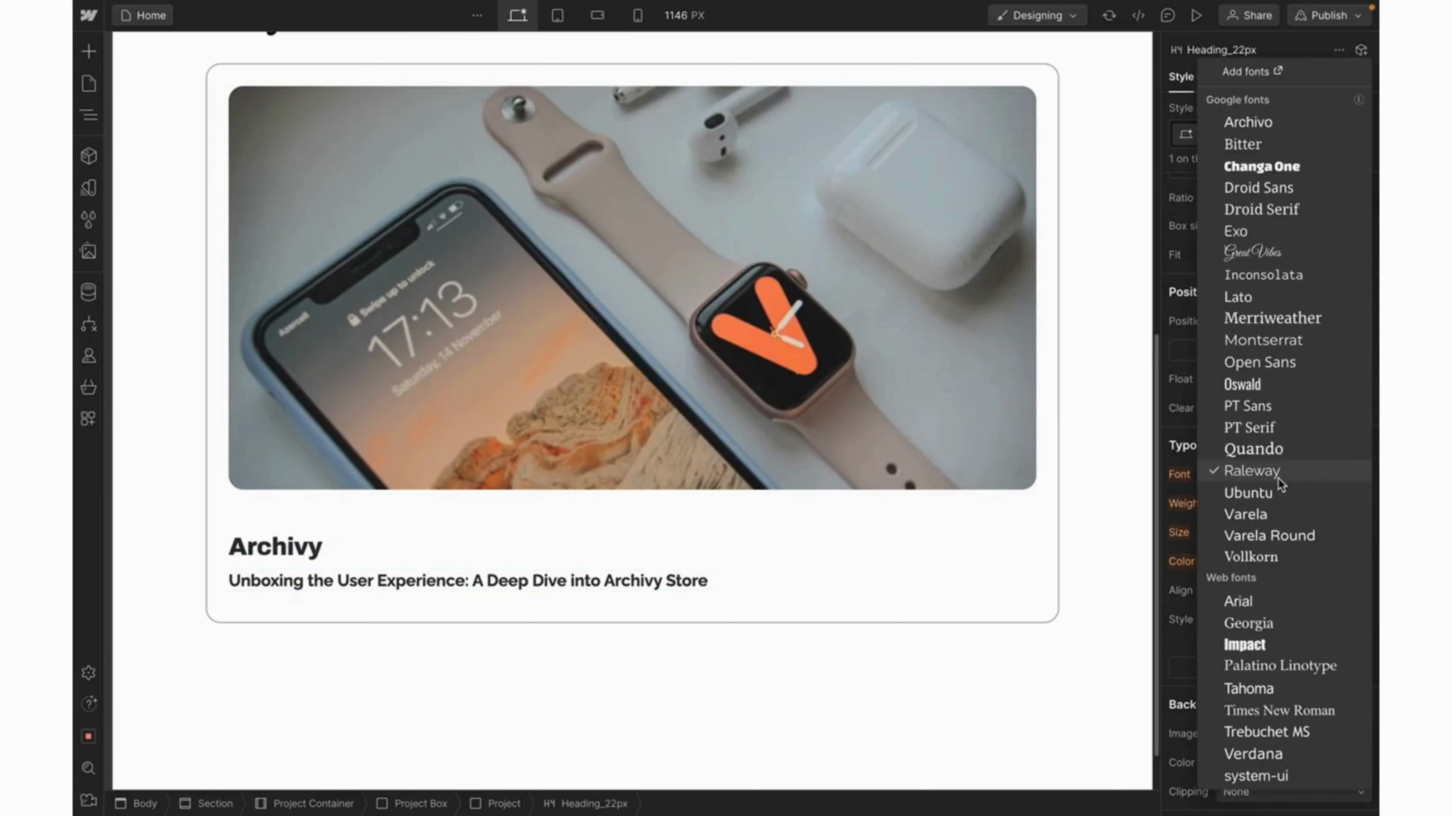
pyautogui.click(1277, 451)
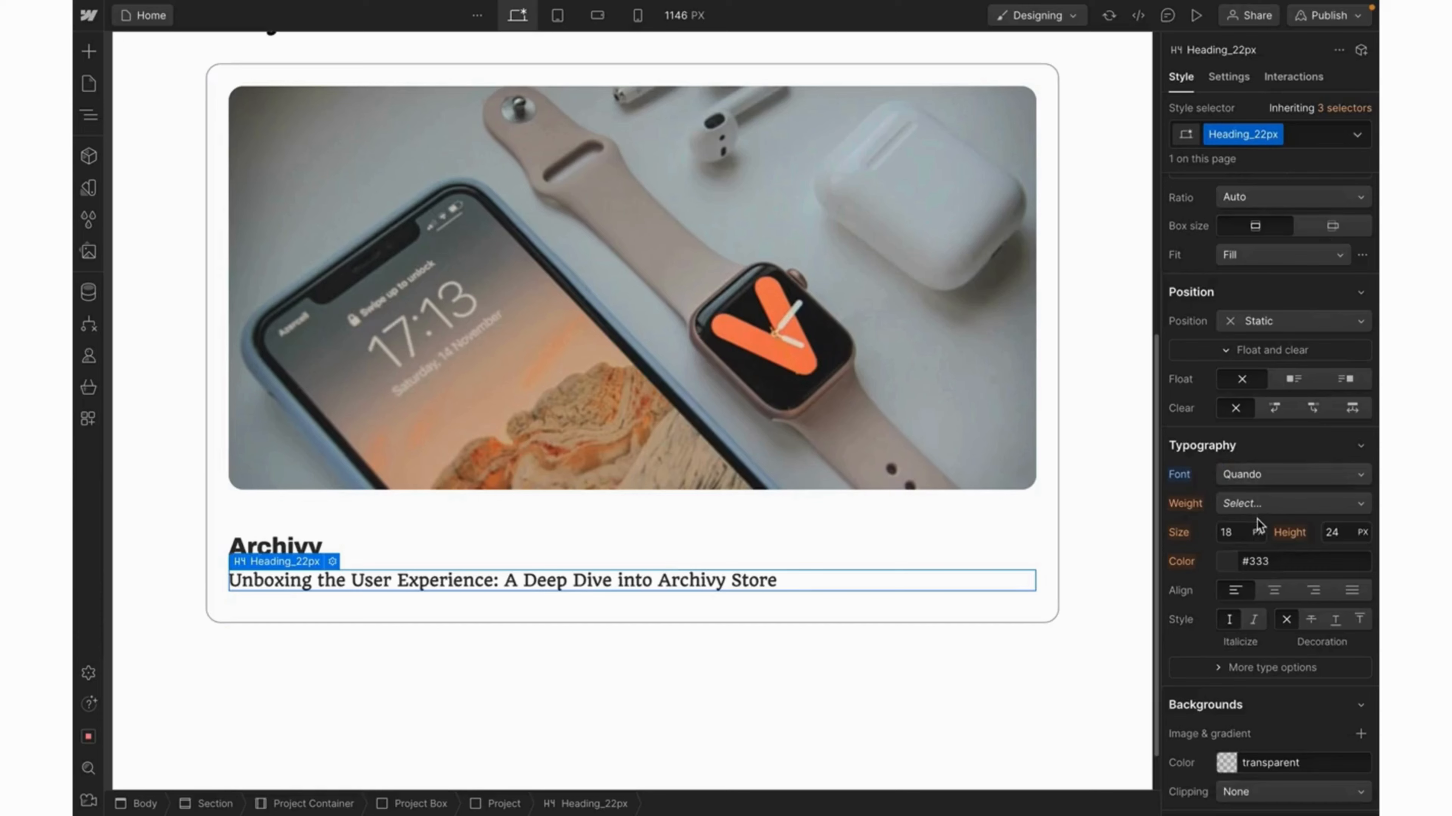
pyautogui.click(1218, 554)
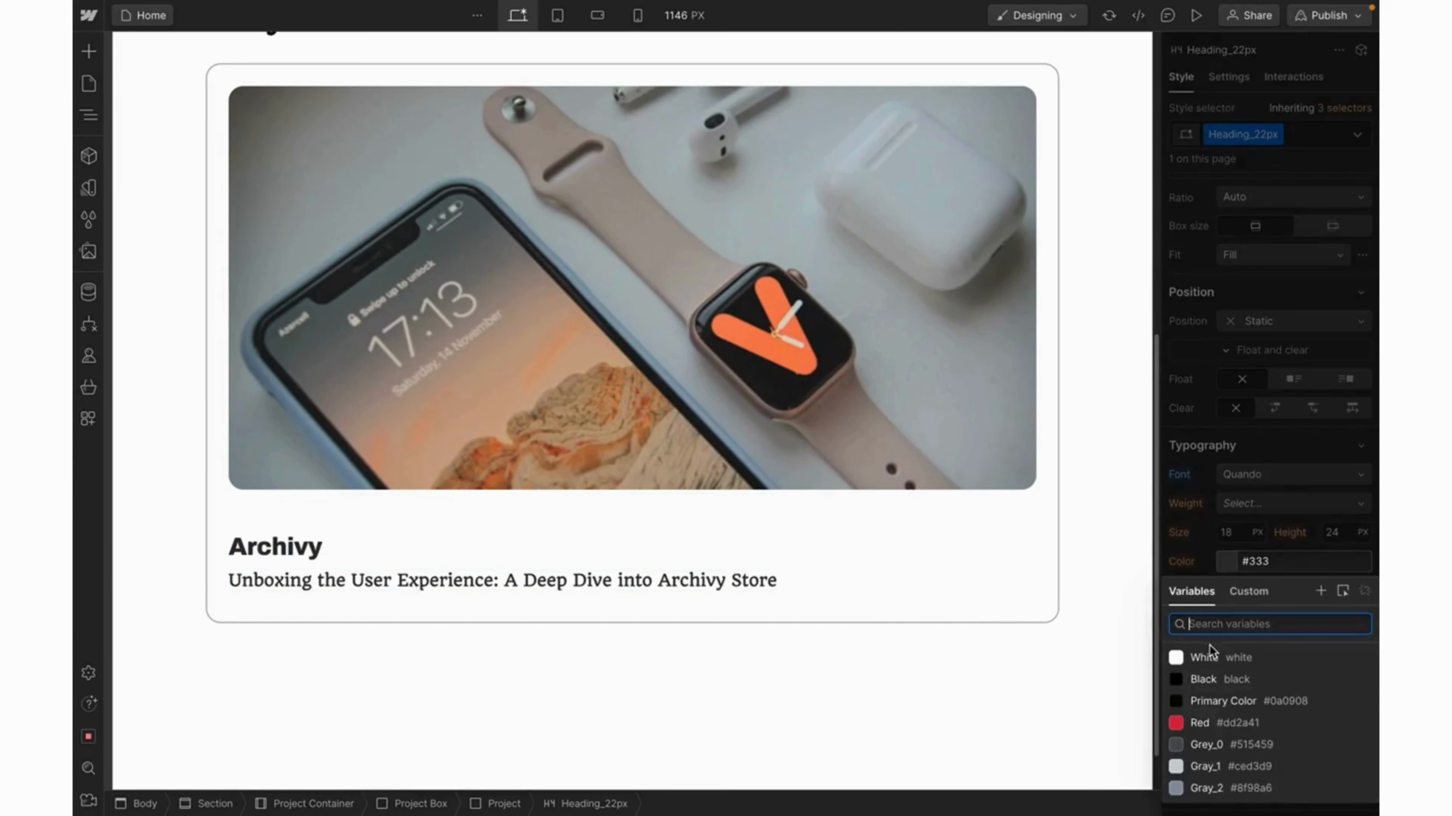
pyautogui.click(1206, 701)
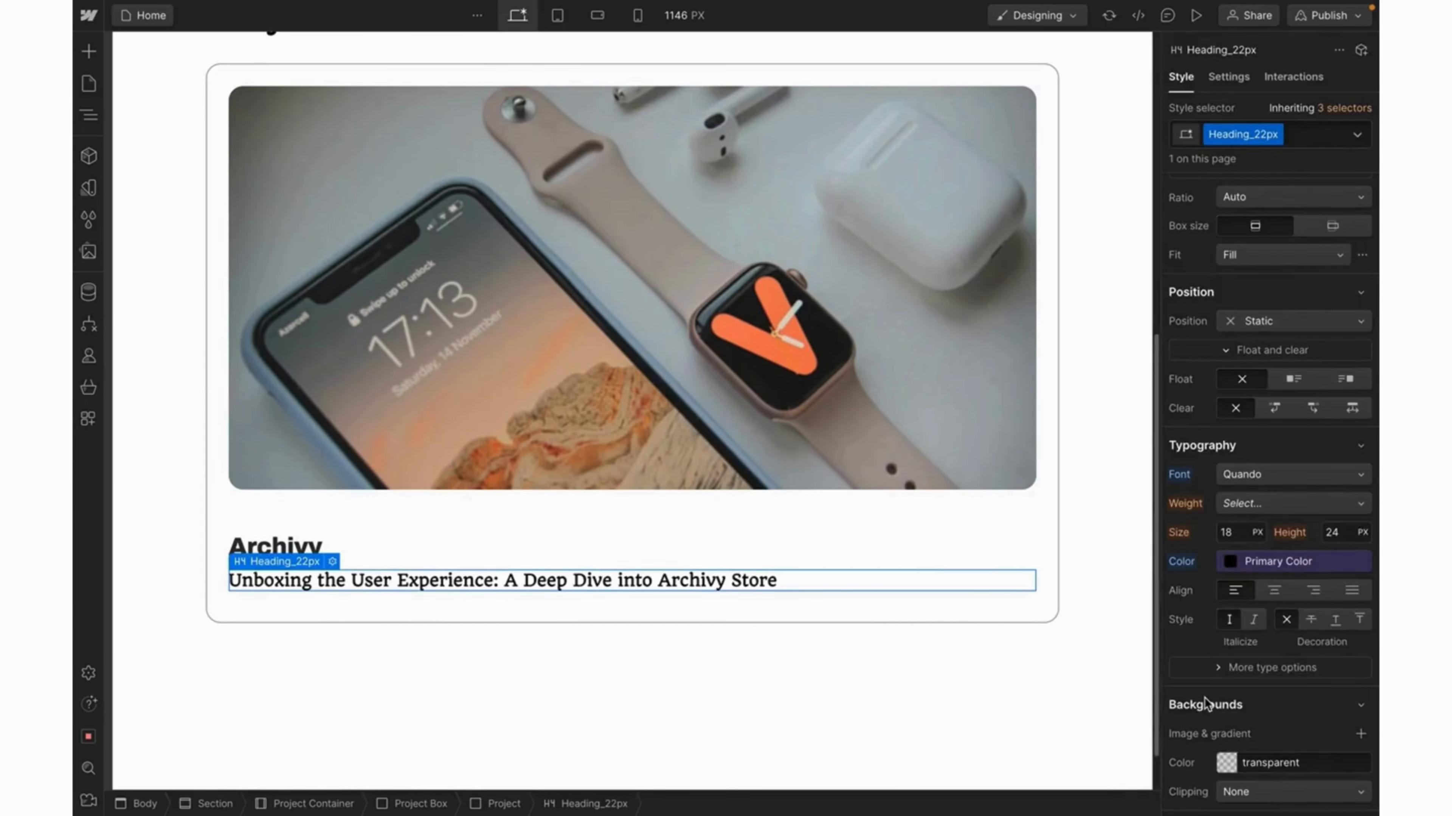
pyautogui.click(1231, 532)
pyautogui.write('22')
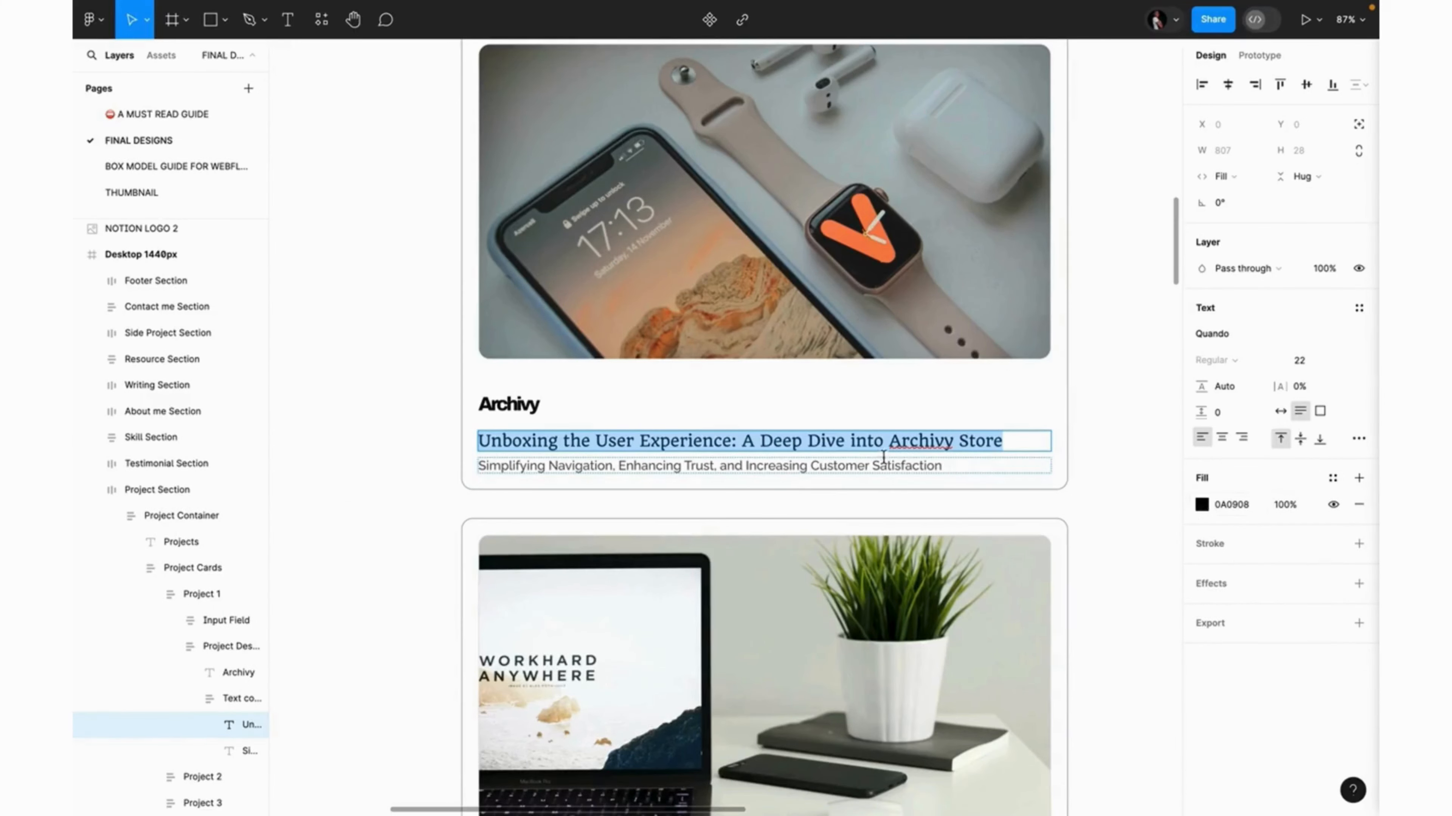
# Change the Archivy heading's colour to Primary Color.
pyautogui.tripleClick(858, 466)
pyautogui.hotkey('ctrl', 'c')
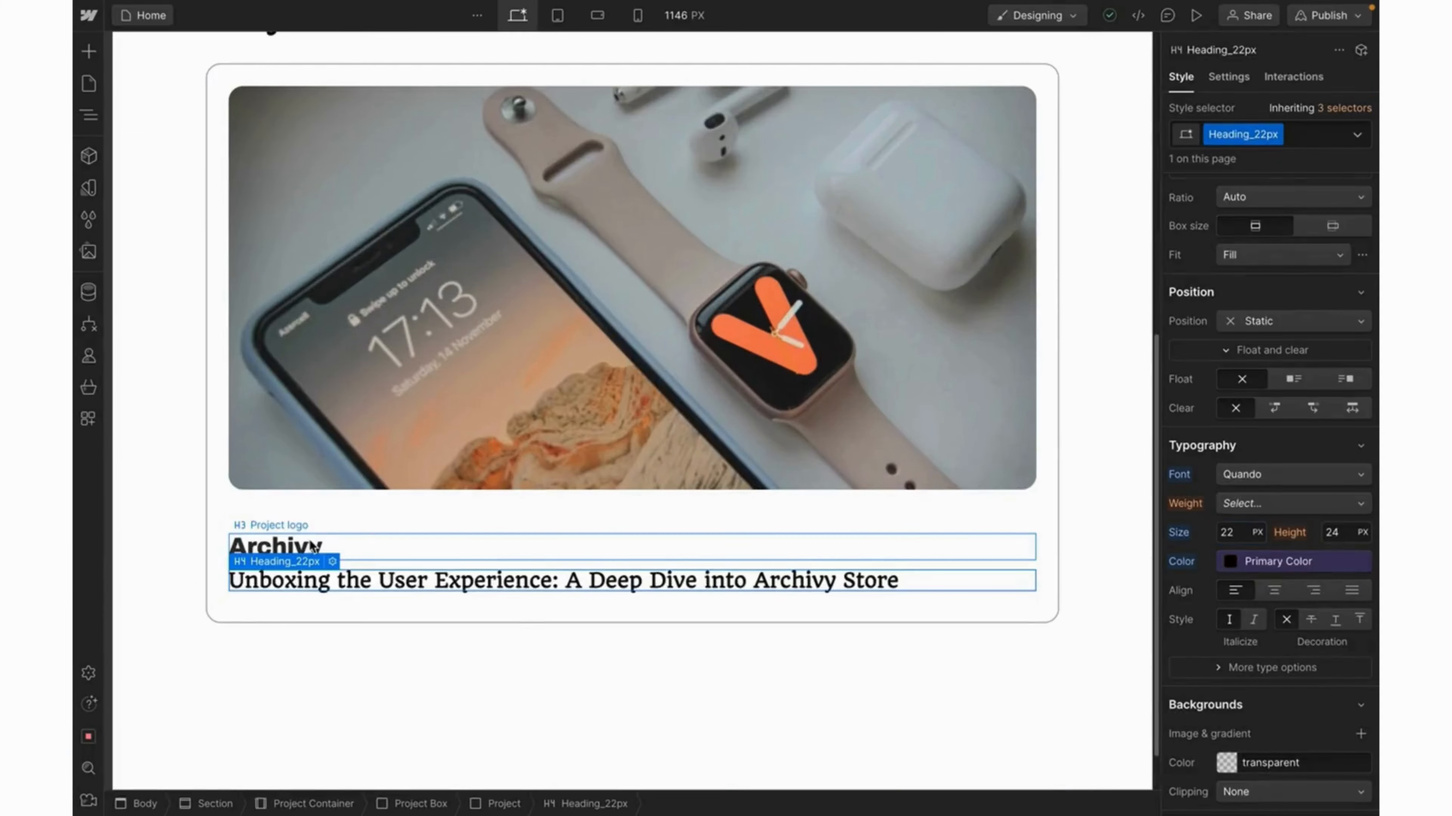
pyautogui.click(314, 548)
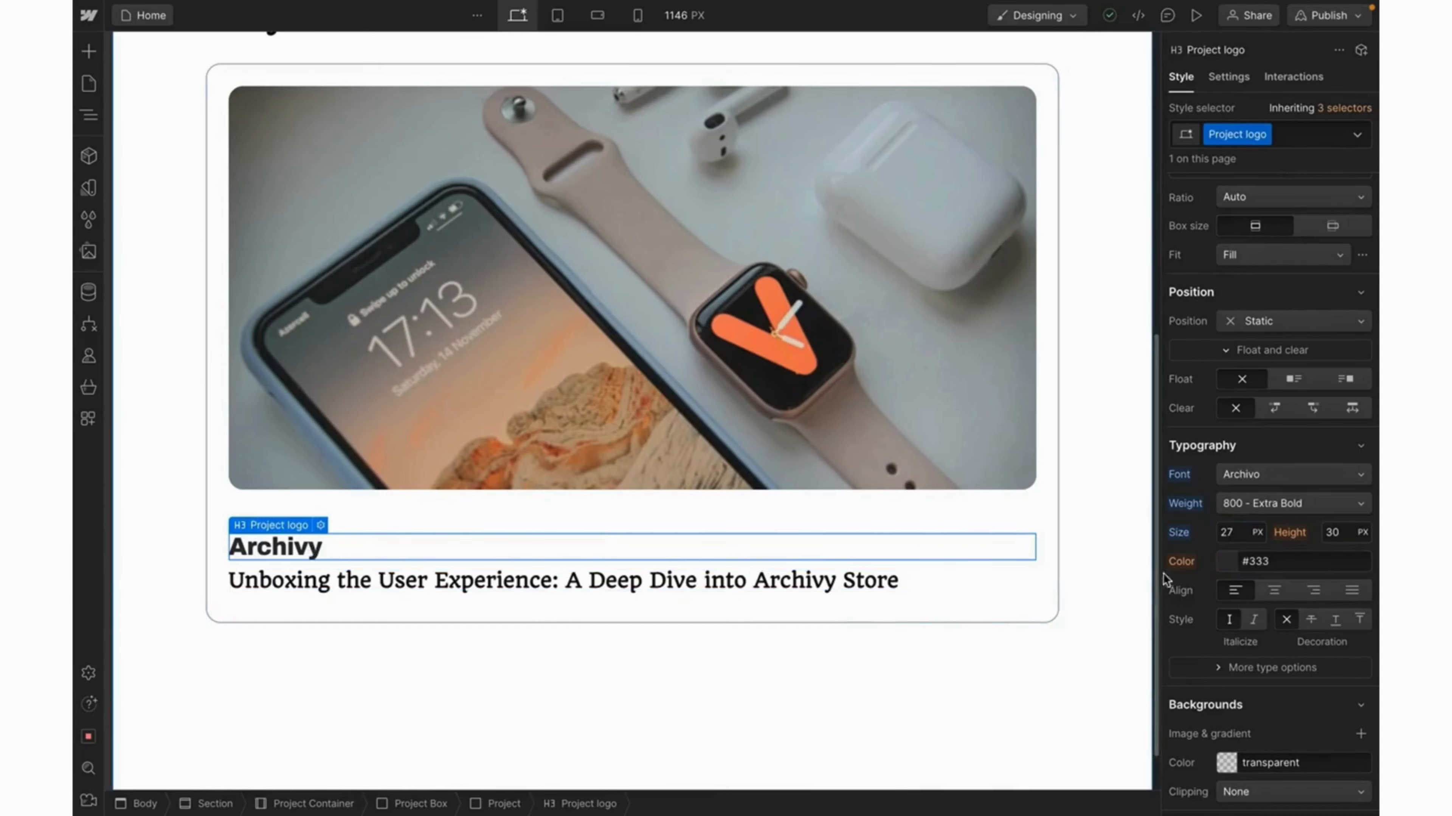
pyautogui.click(1218, 557)
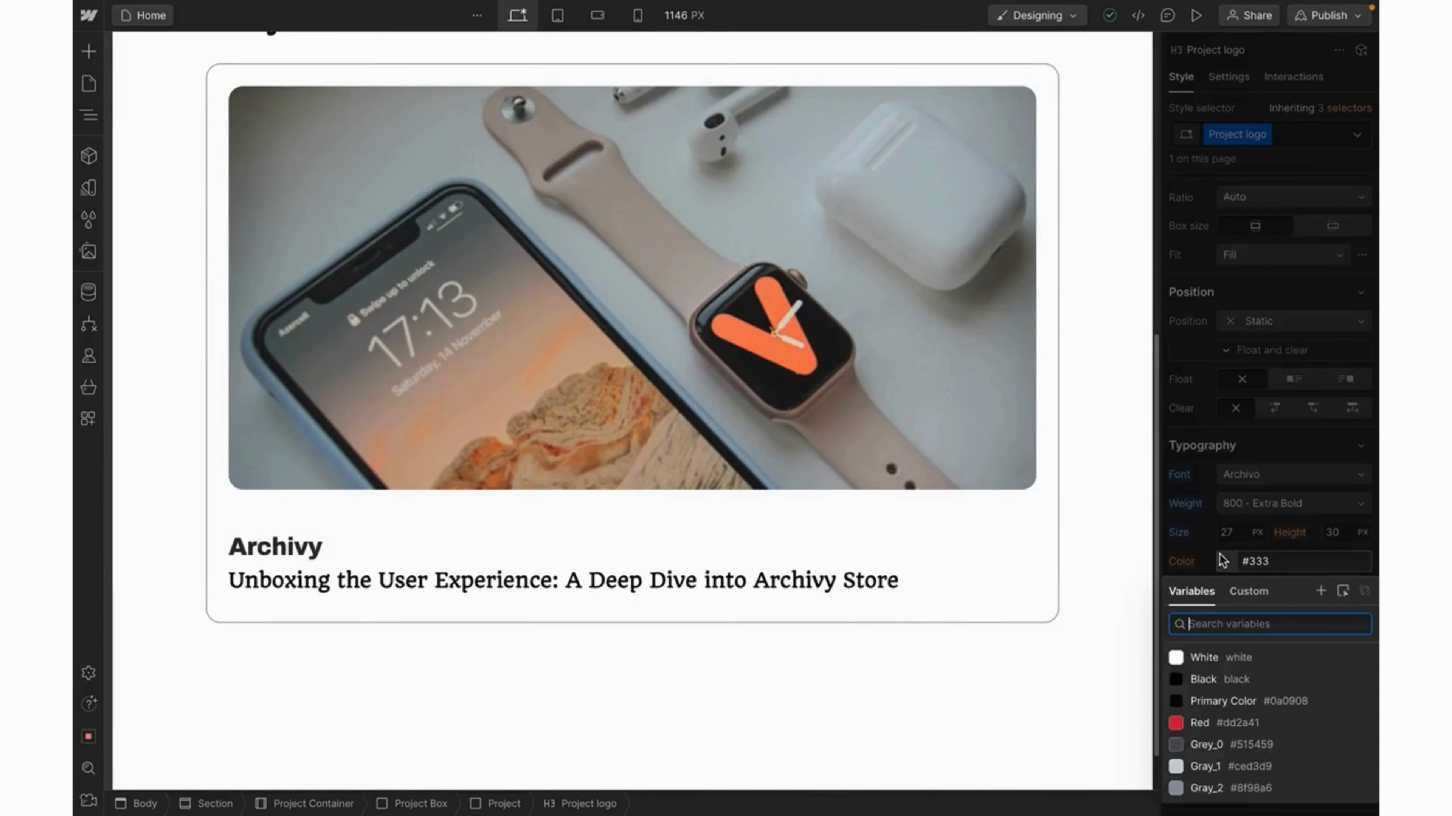
pyautogui.click(1191, 699)
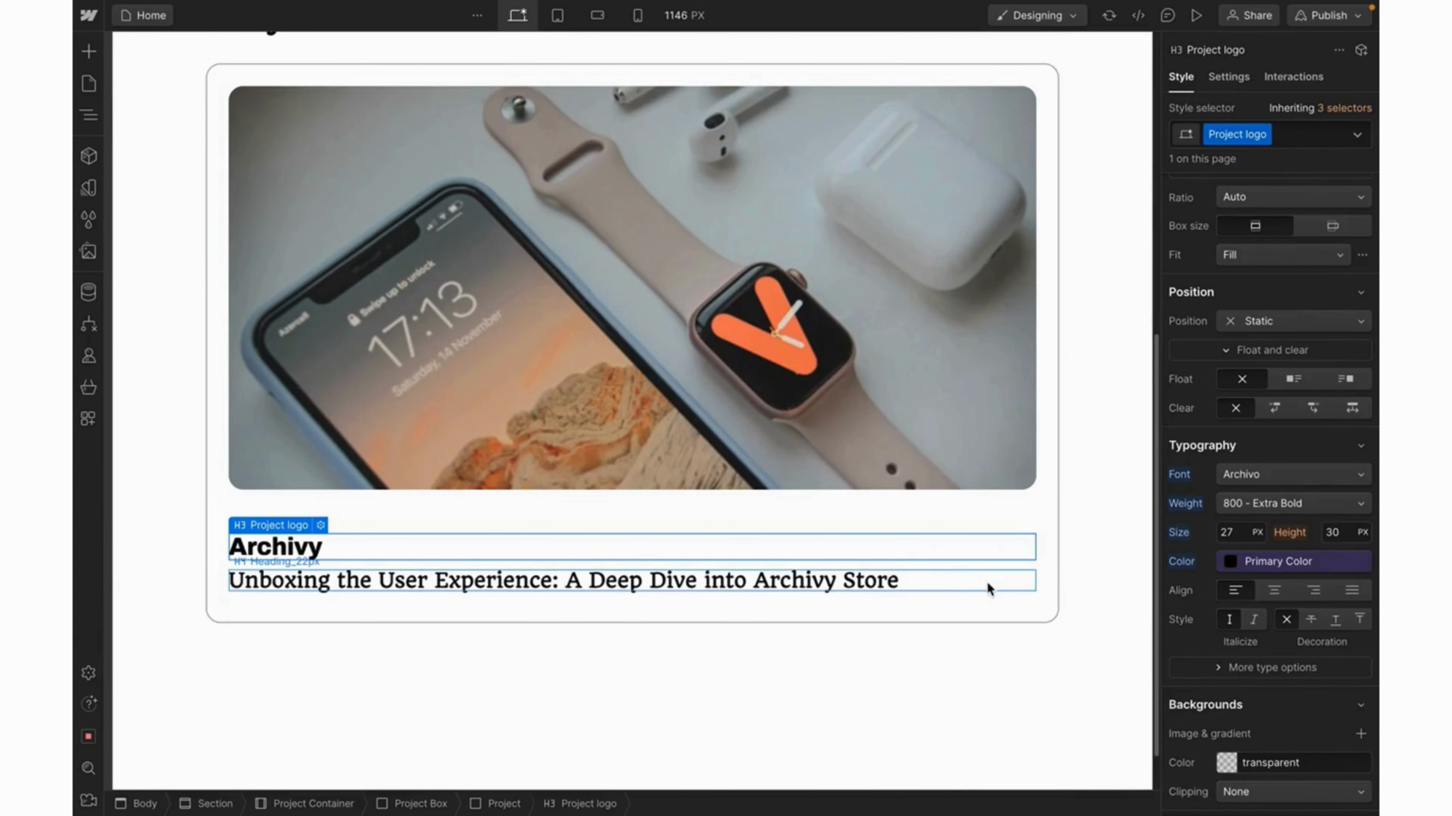
# Add a paragraph to the Project card containing the pasted description line.
pyautogui.click(1048, 598)
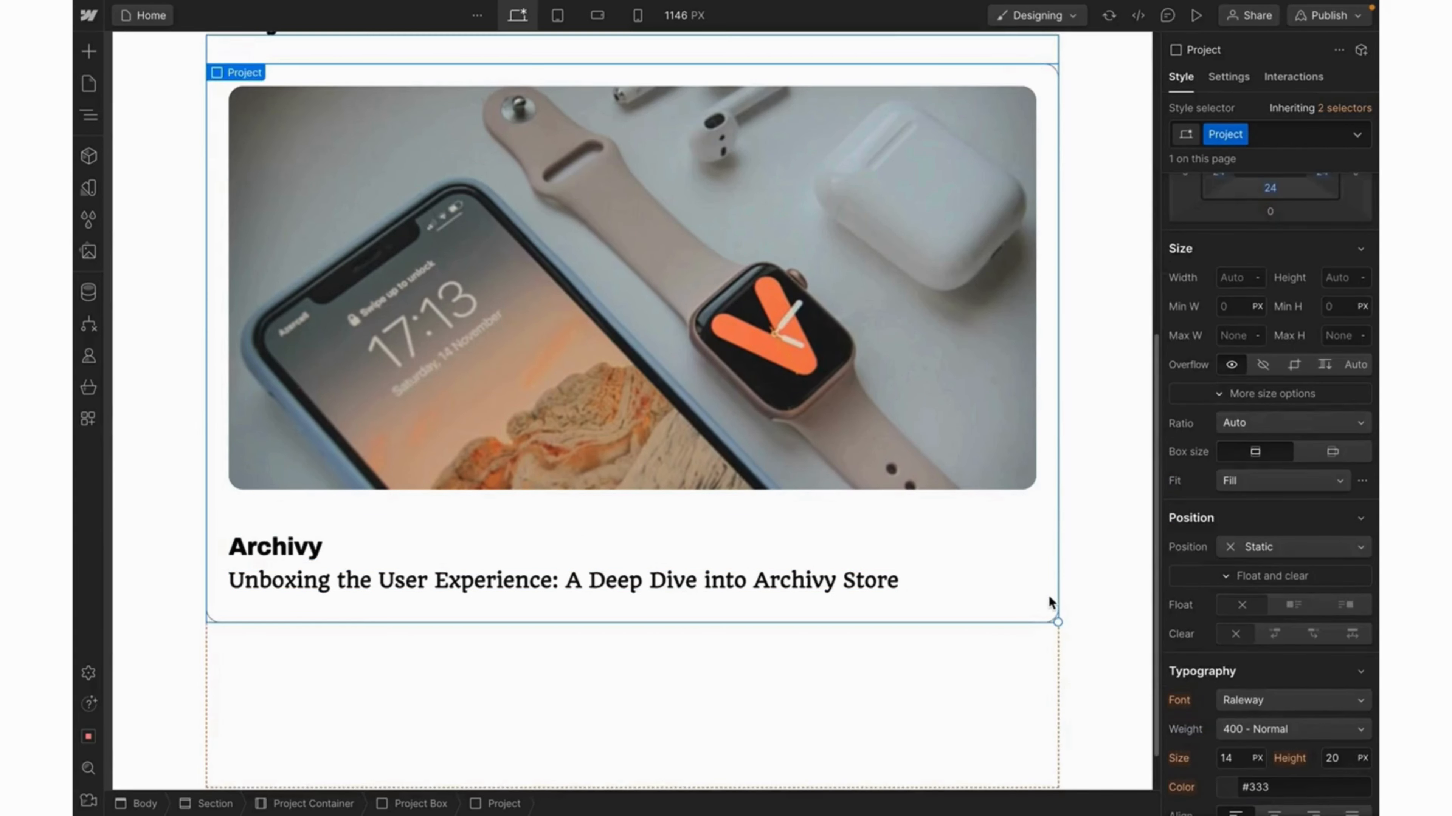
pyautogui.hotkey('ctrl', 'k')
pyautogui.write('para')
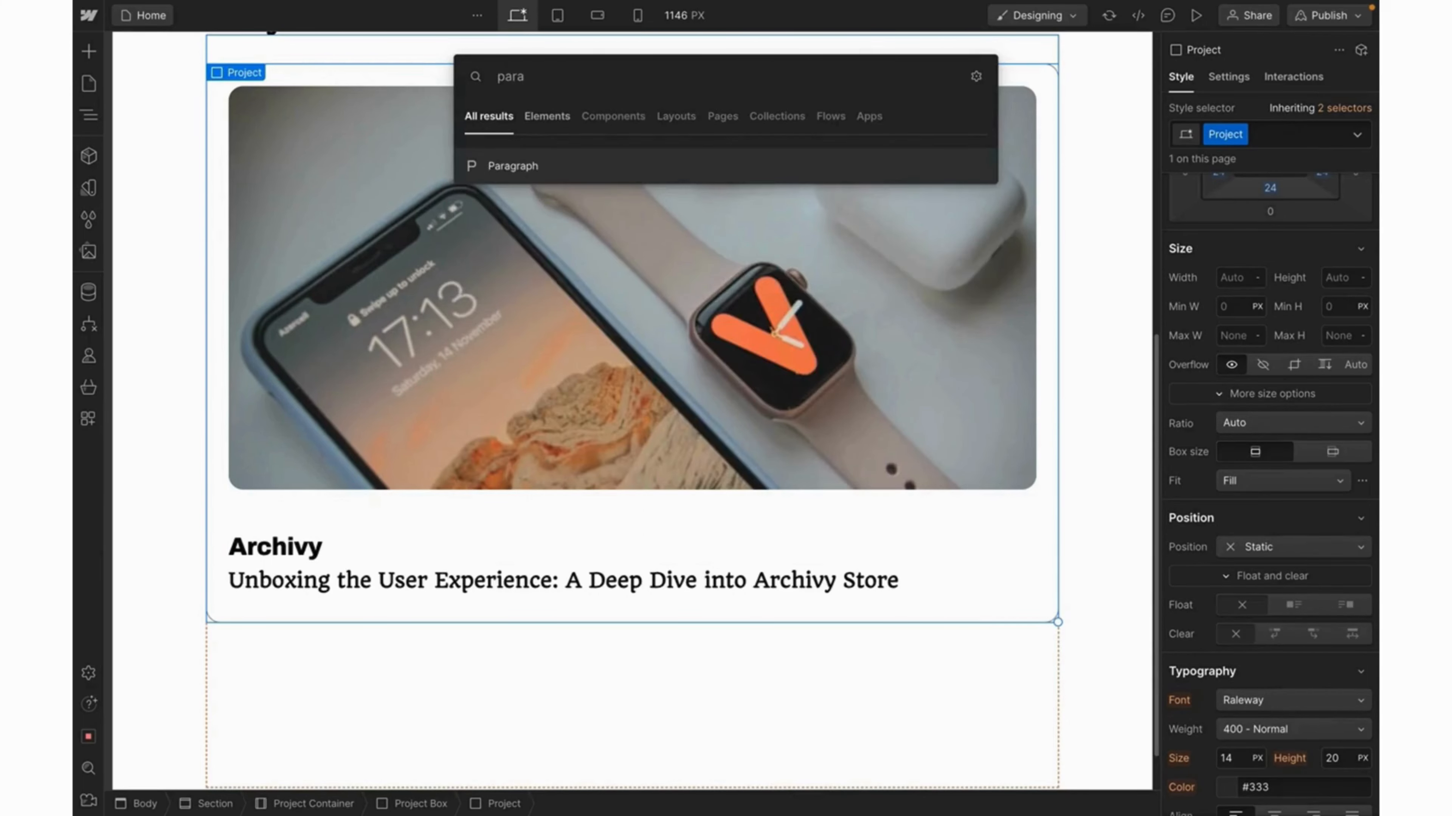
pyautogui.press('Return')
pyautogui.doubleClick(459, 635)
pyautogui.hotkey('ctrl', 'a')
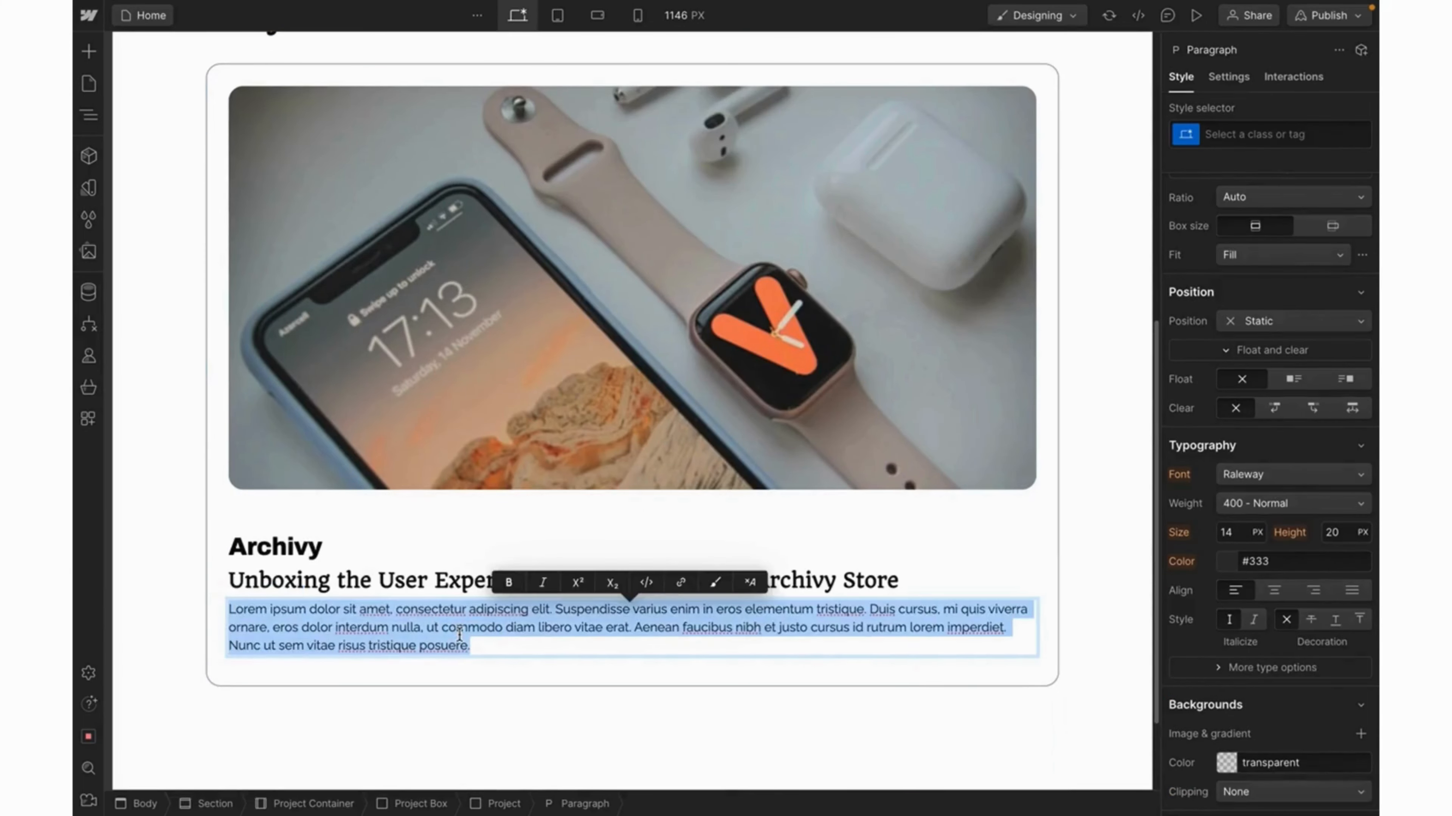
pyautogui.hotkey('ctrl', 'v')
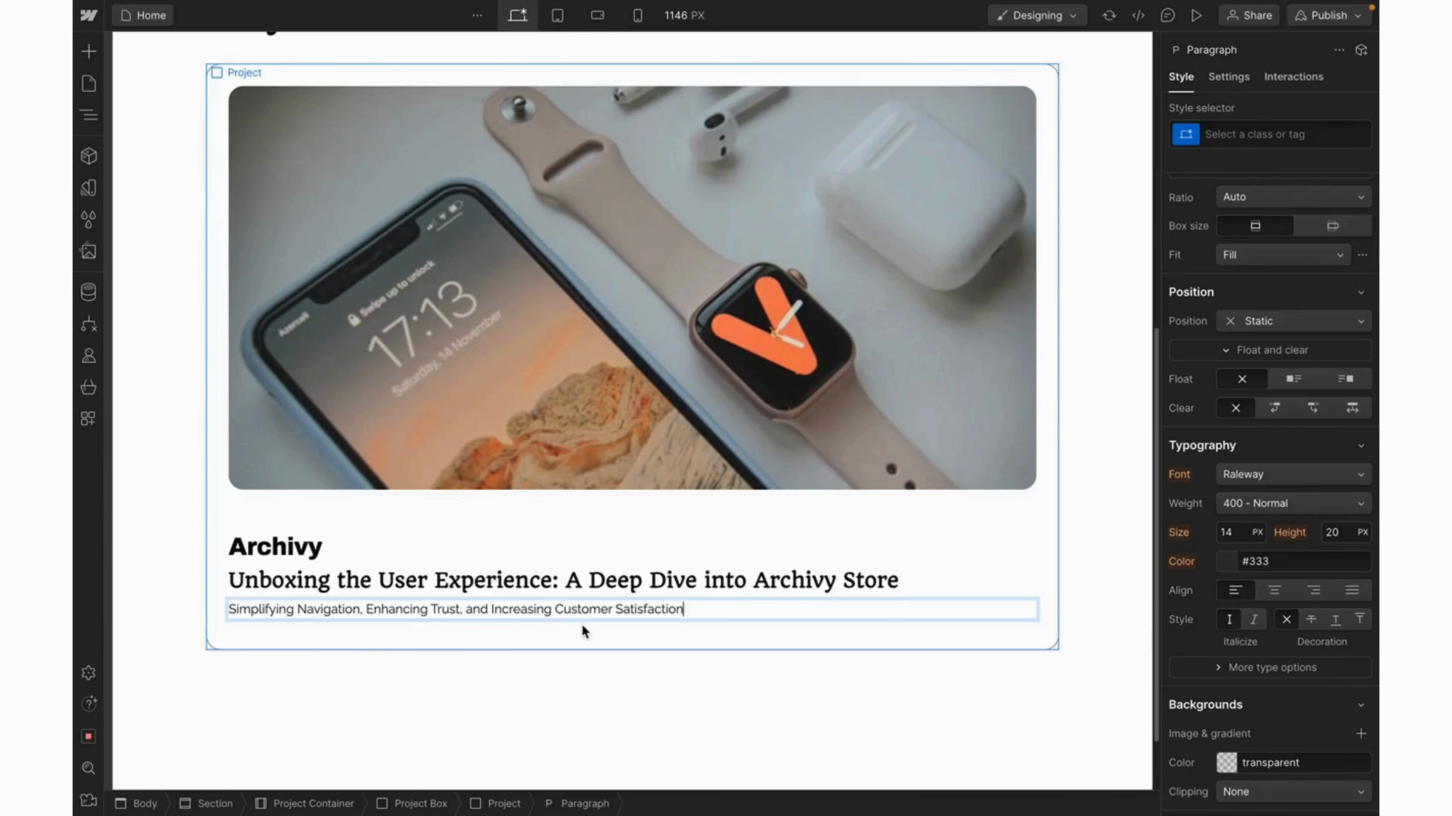
pyautogui.press('Escape')
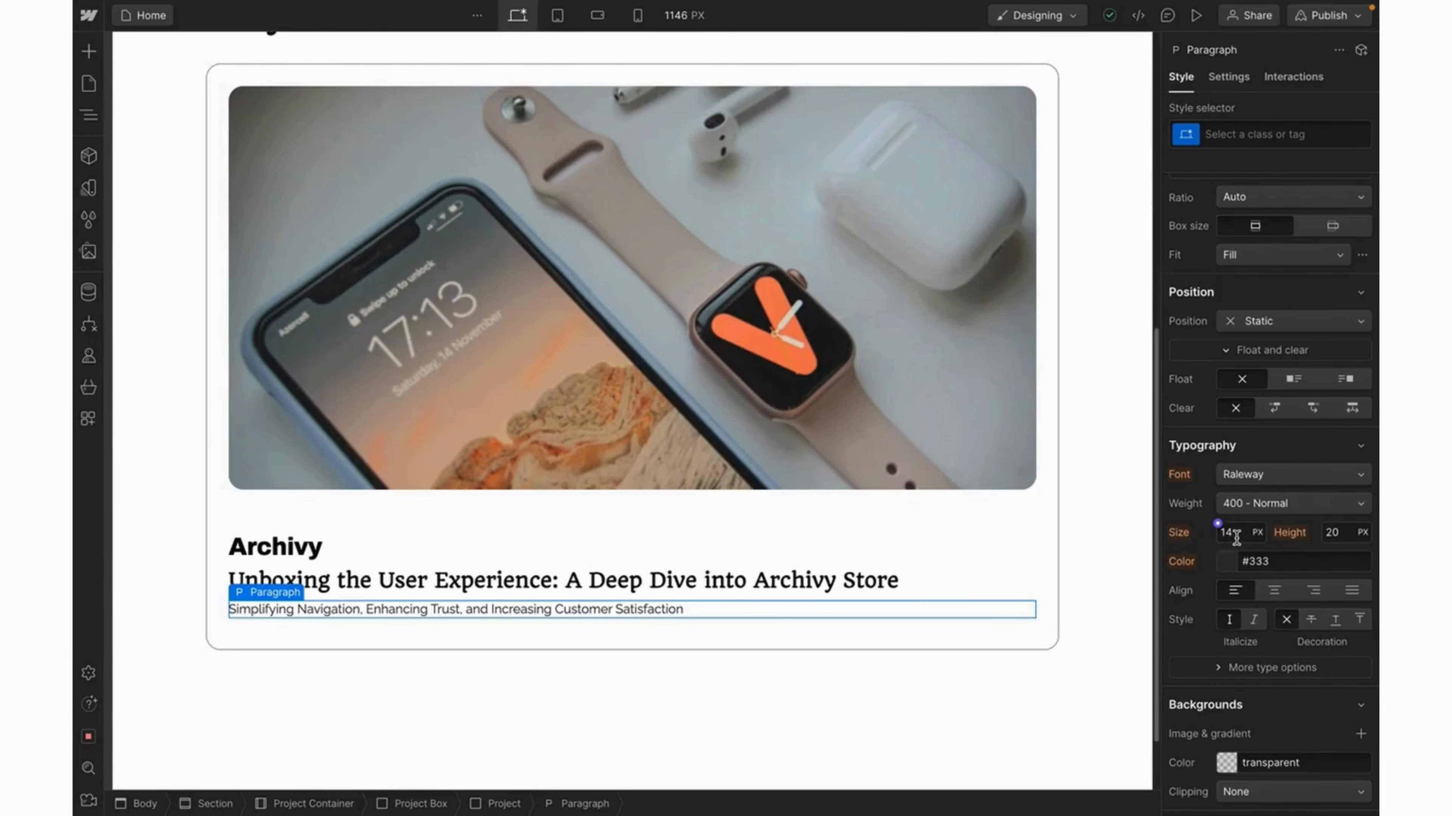
# Style the description at 18px, 500 - Medium weight, in Grey_0.
pyautogui.click(1236, 538)
pyautogui.write('18')
pyautogui.press('Return')
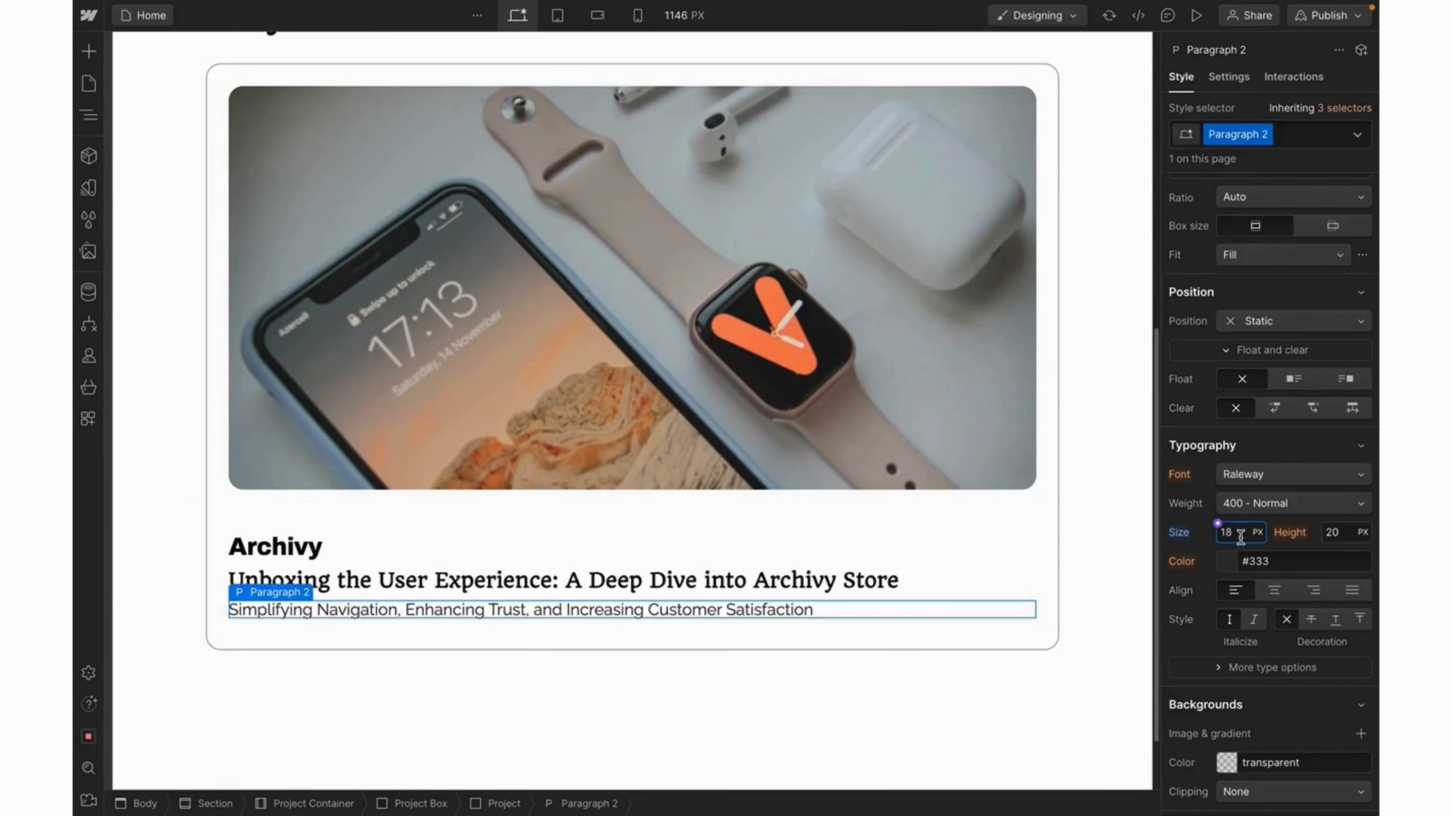
pyautogui.click(1299, 504)
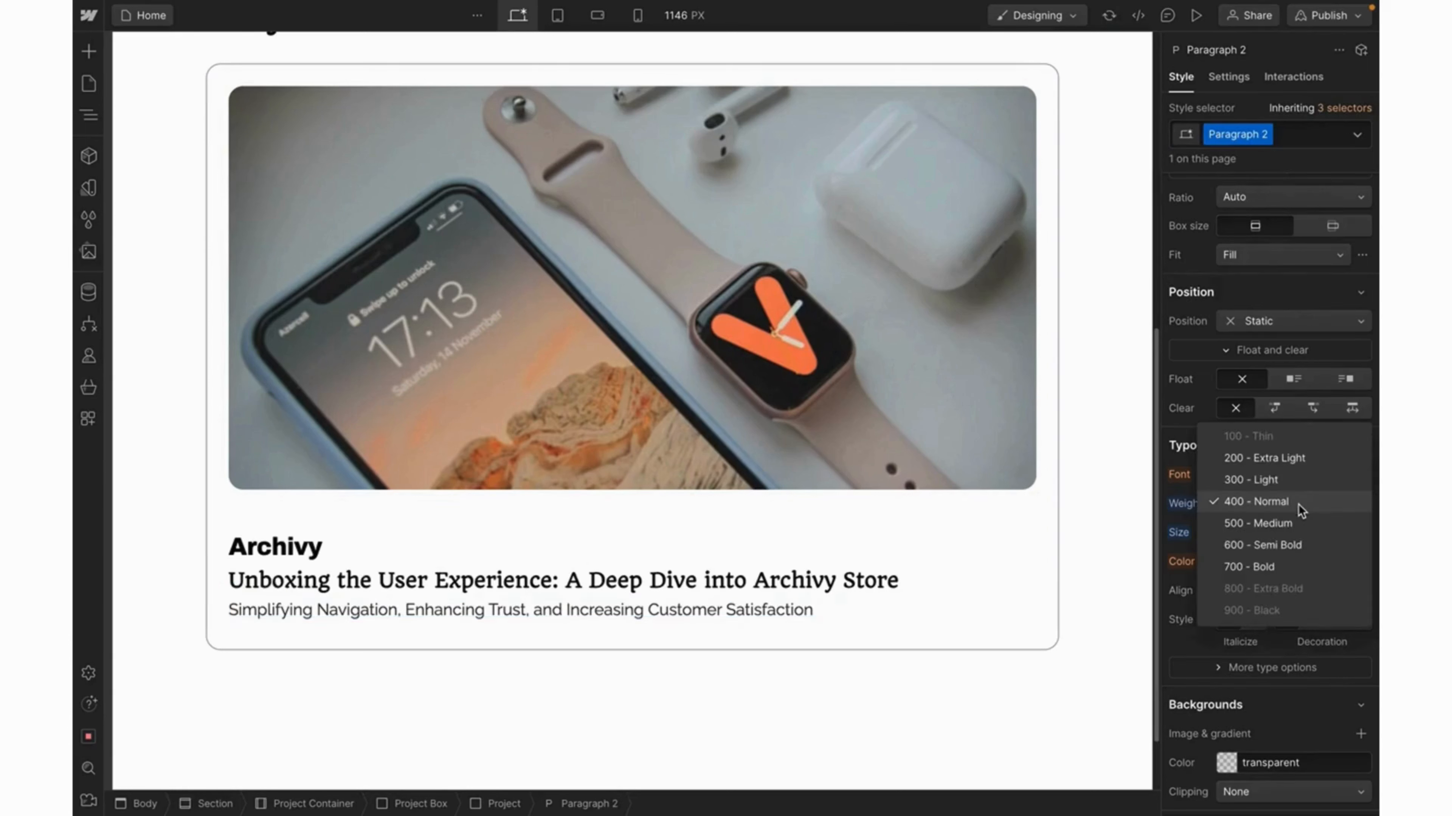
pyautogui.click(1285, 522)
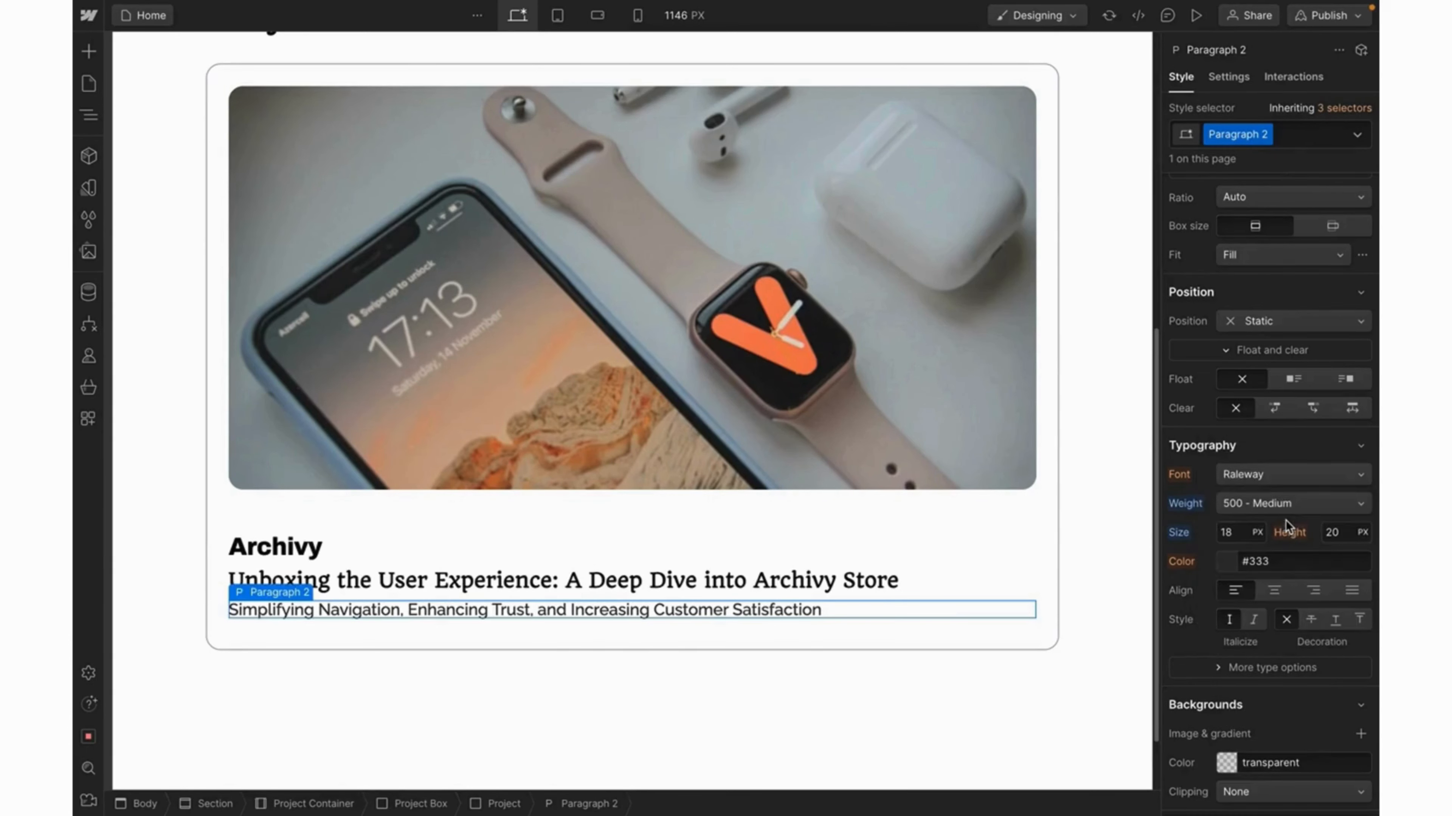
pyautogui.click(1218, 555)
pyautogui.click(1203, 657)
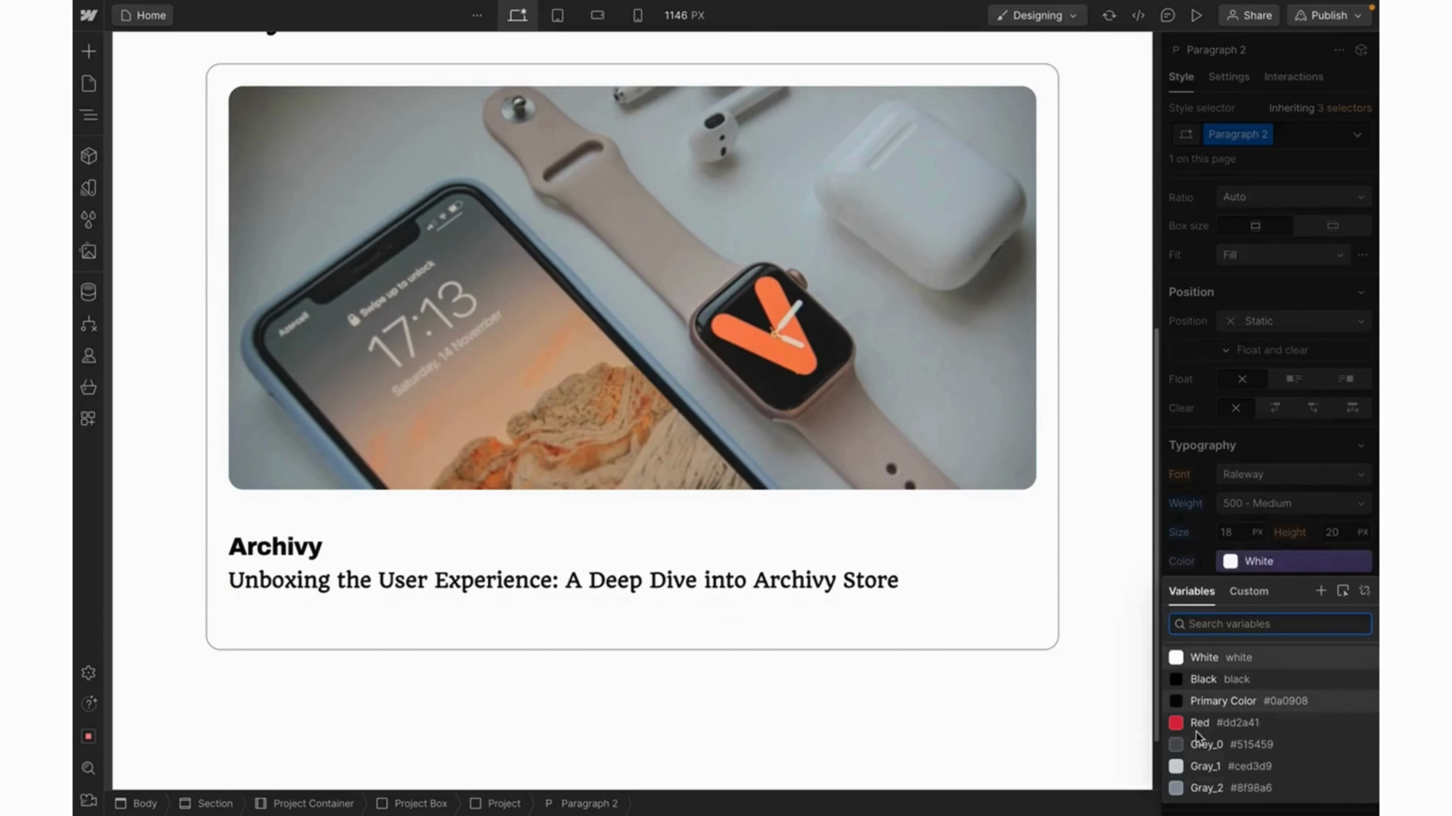
pyautogui.click(1193, 743)
pyautogui.press('Escape')
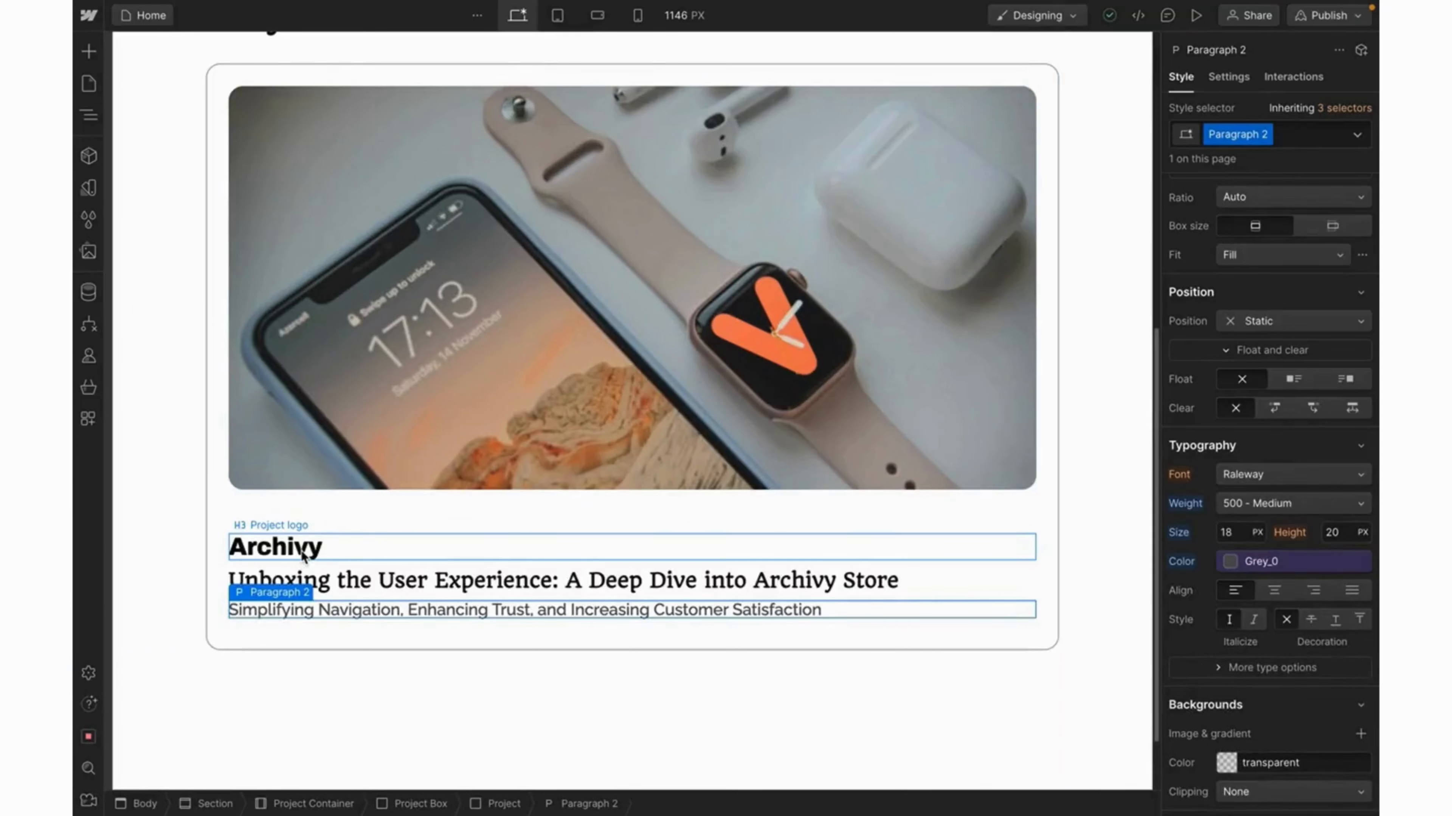
# Give the Project logo H3 a 24 px bottom margin above the subtitle.
pyautogui.click(303, 556)
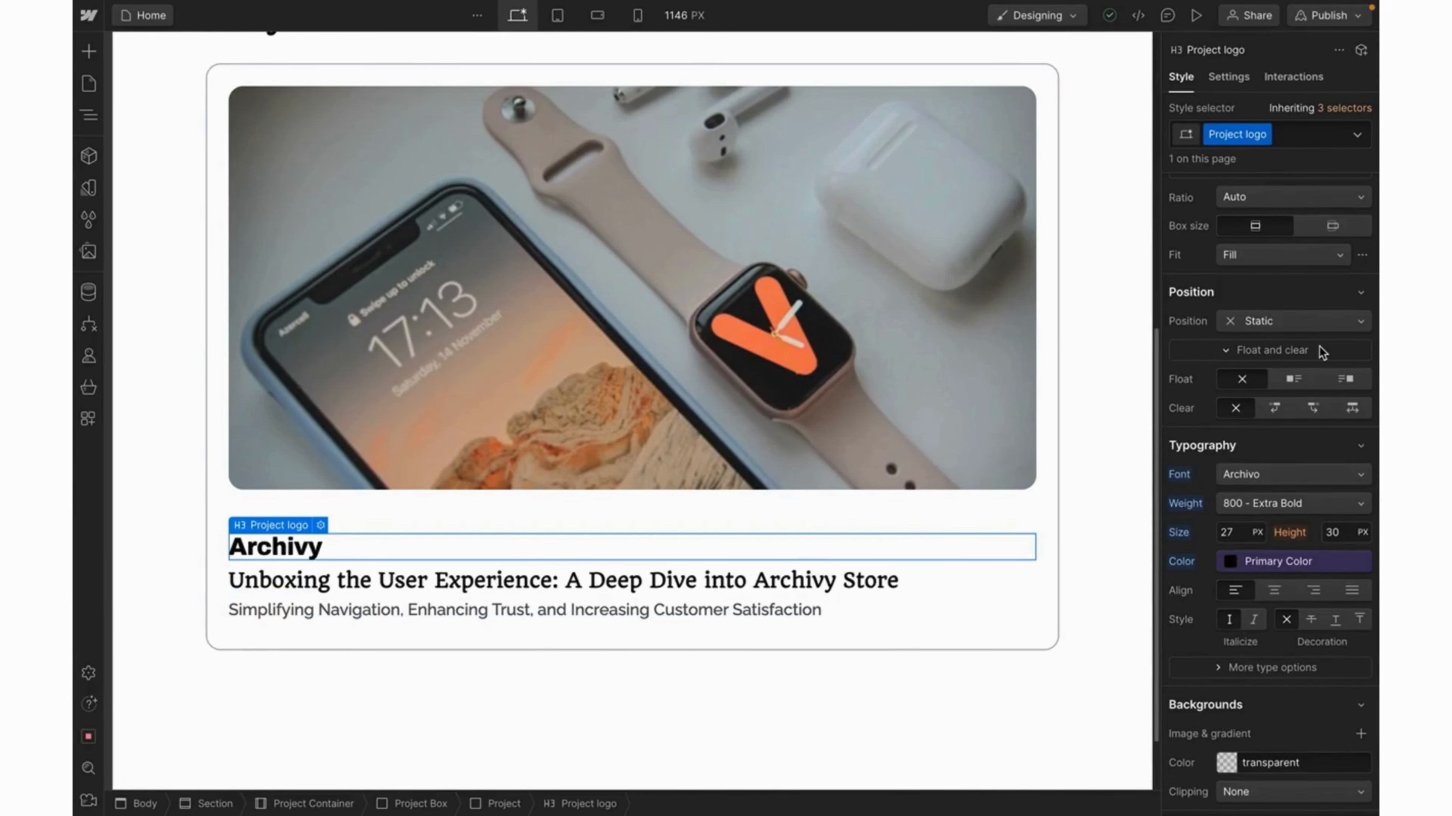
pyautogui.scroll(6, 1322, 352)
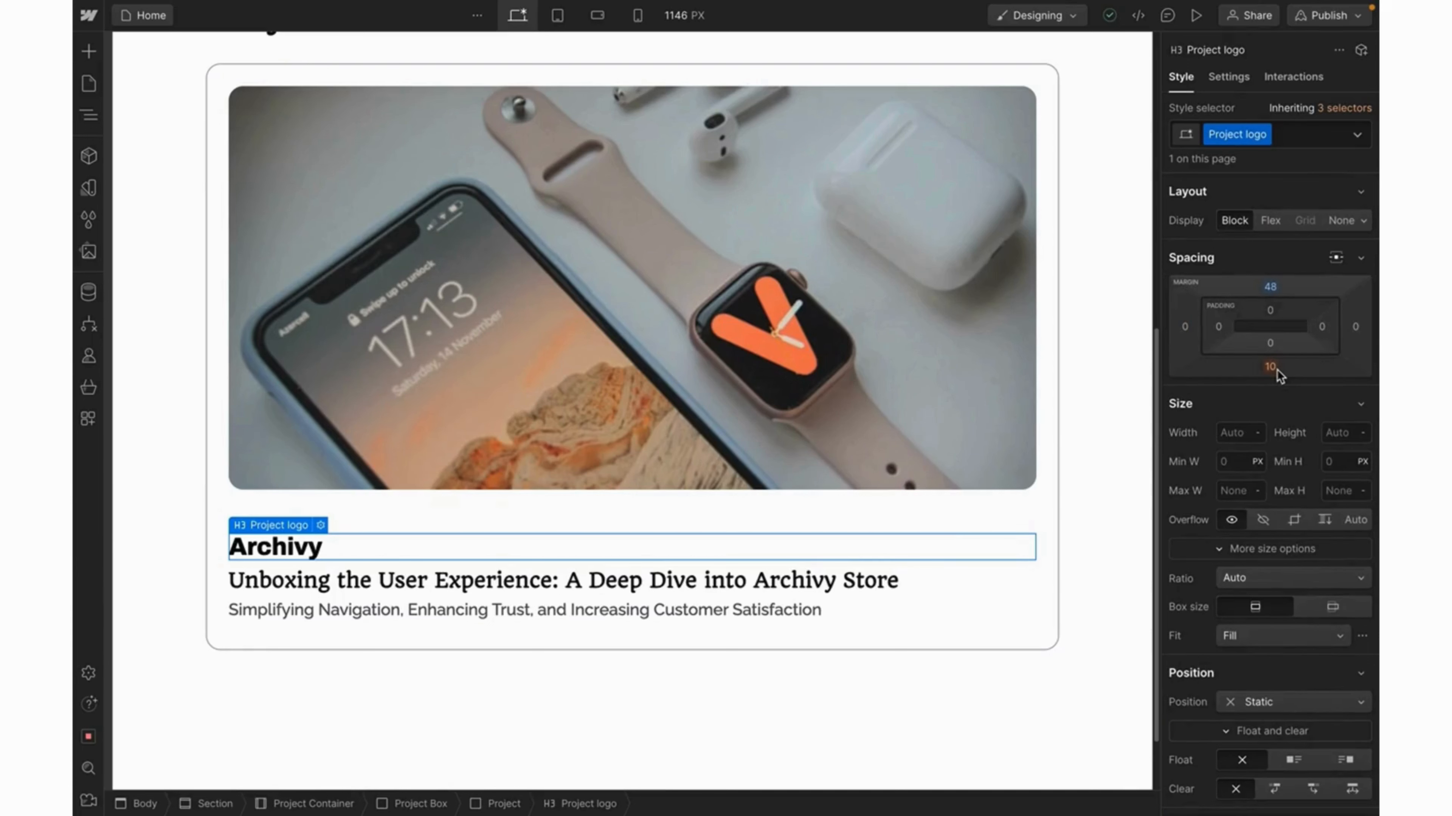
pyautogui.click(1276, 368)
pyautogui.write('24')
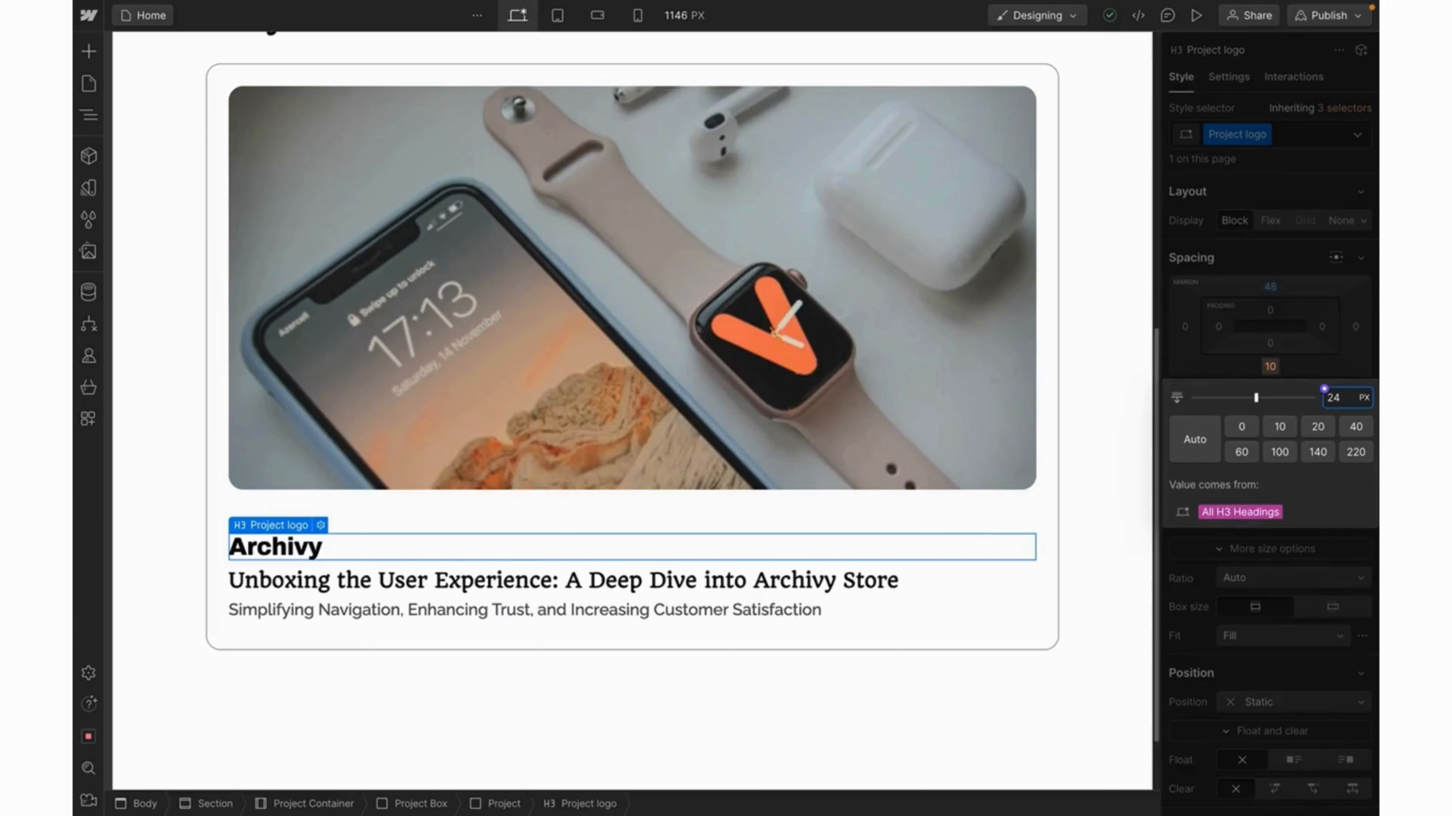
pyautogui.press('Return')
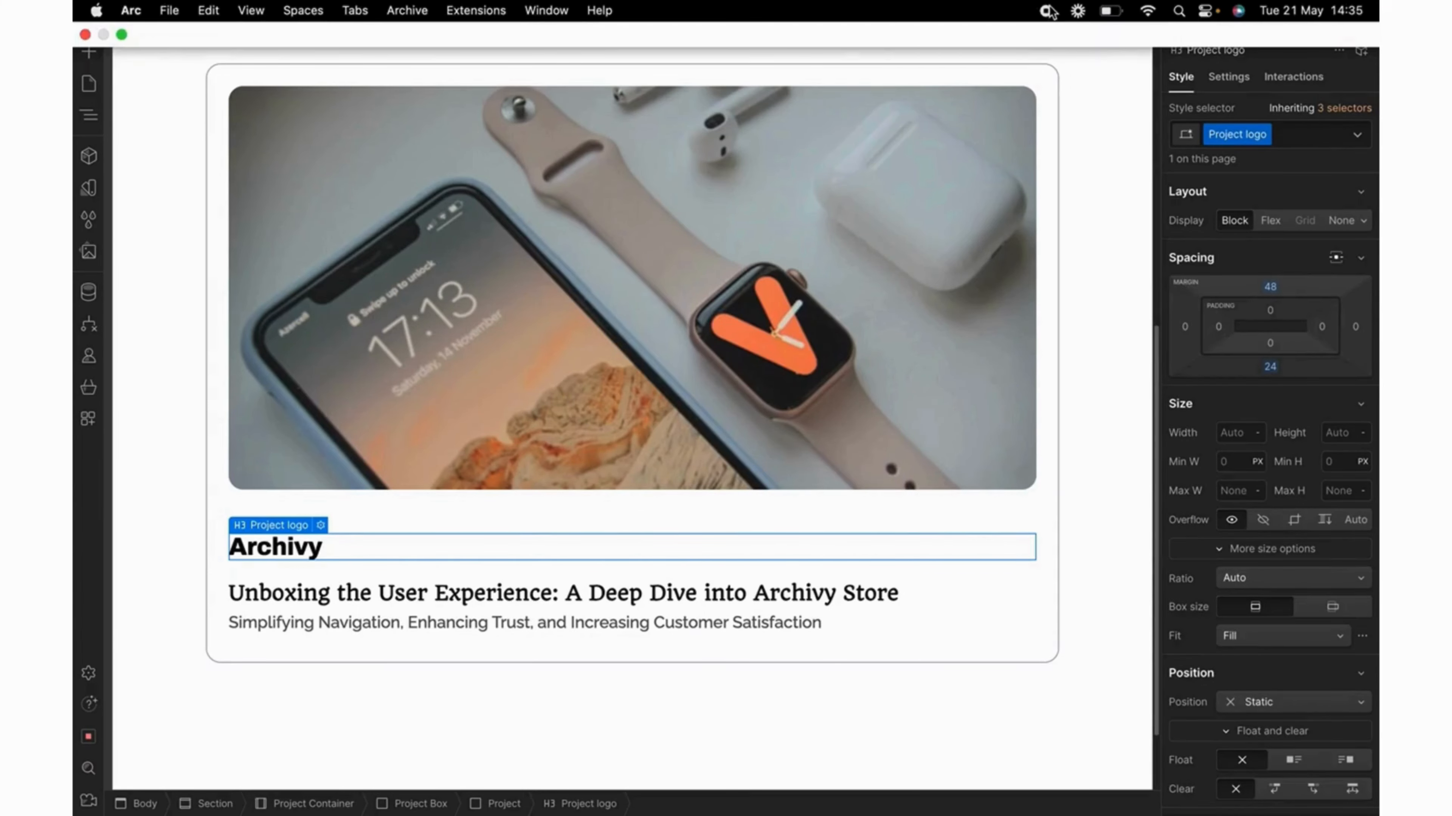
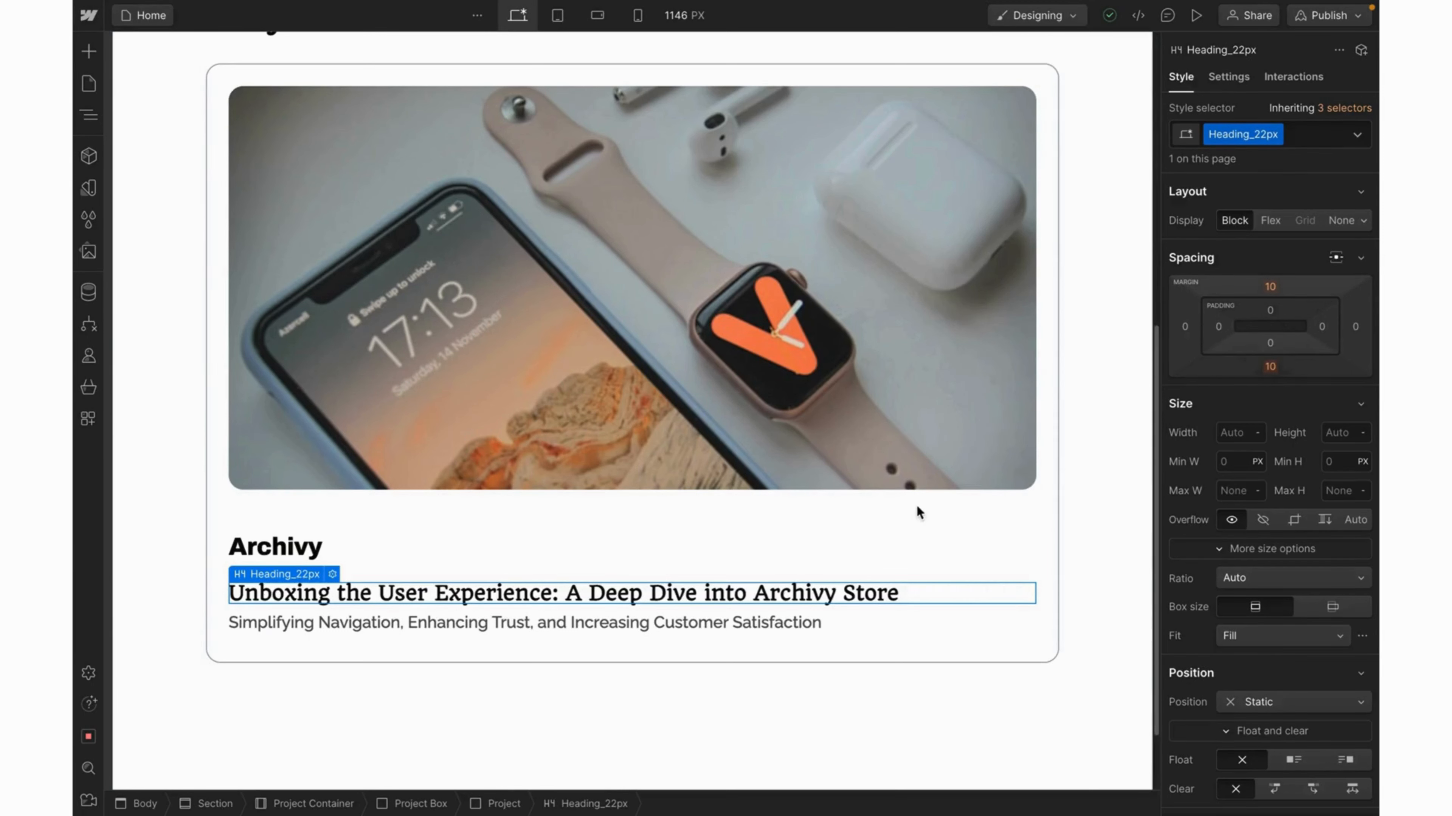
# Set the Paragraph 2 subtitle's bottom margin from 10 px to 0.
pyautogui.click(719, 624)
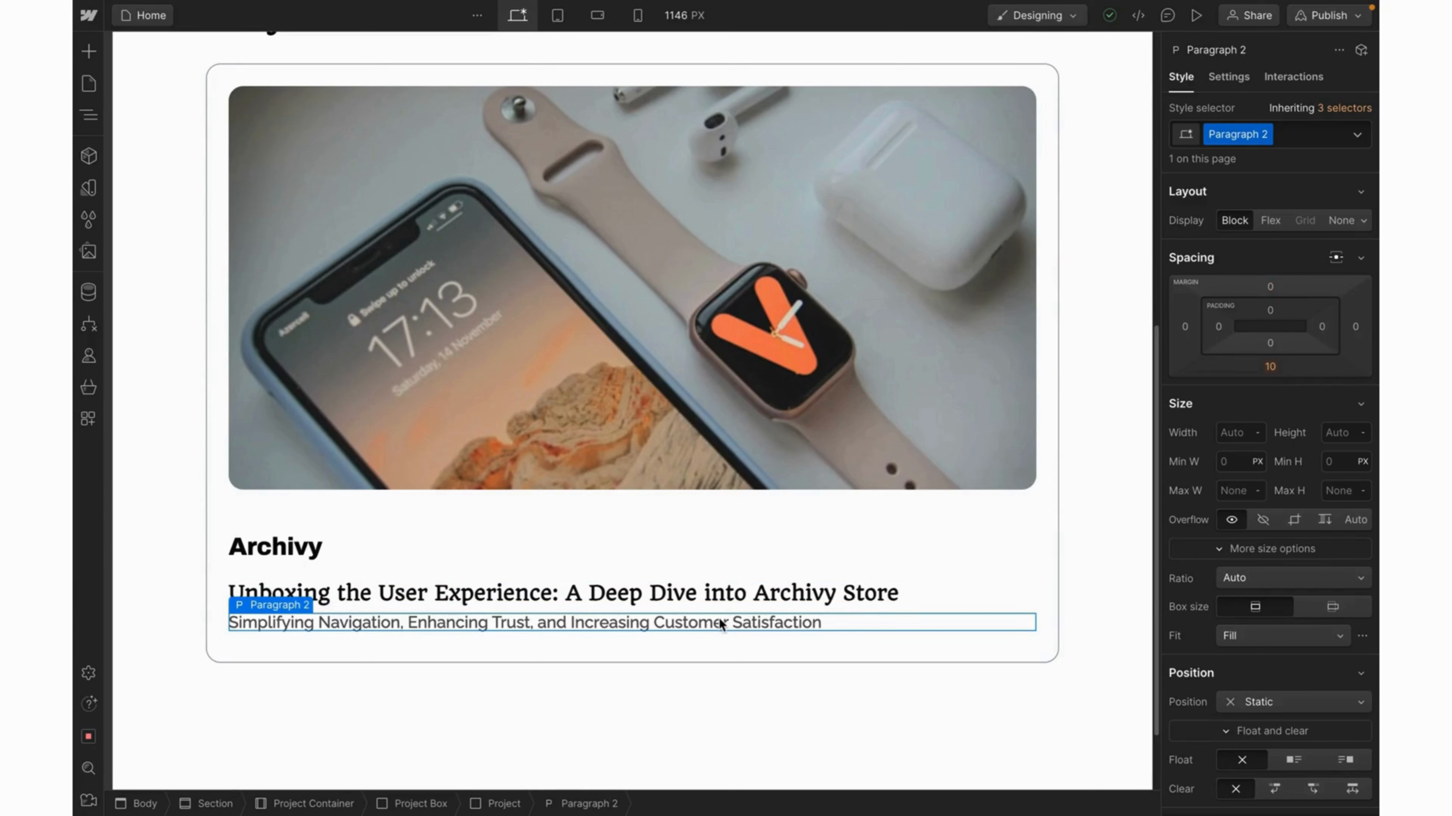
pyautogui.click(1271, 368)
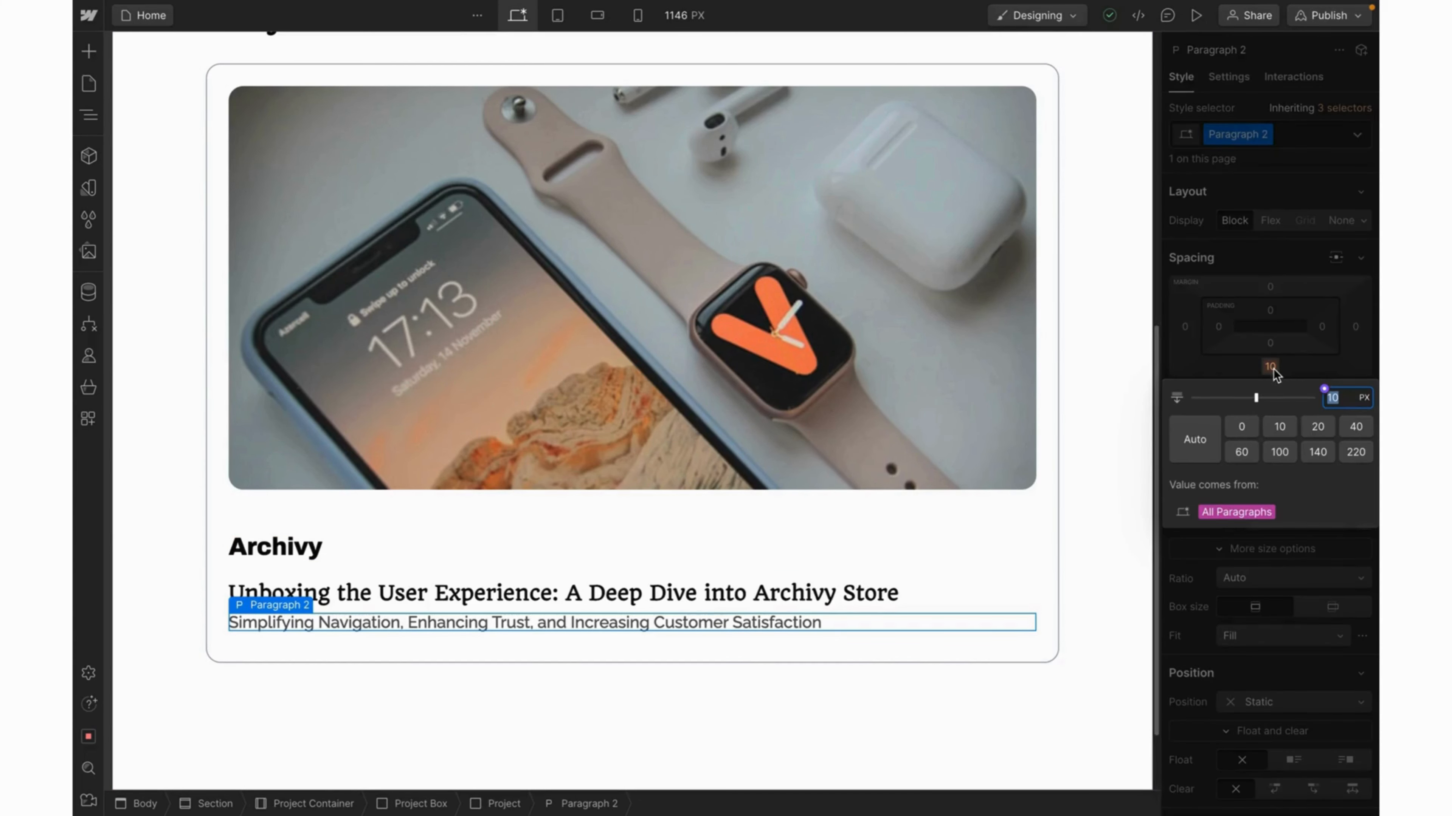
pyautogui.write('0')
pyautogui.press('Return')
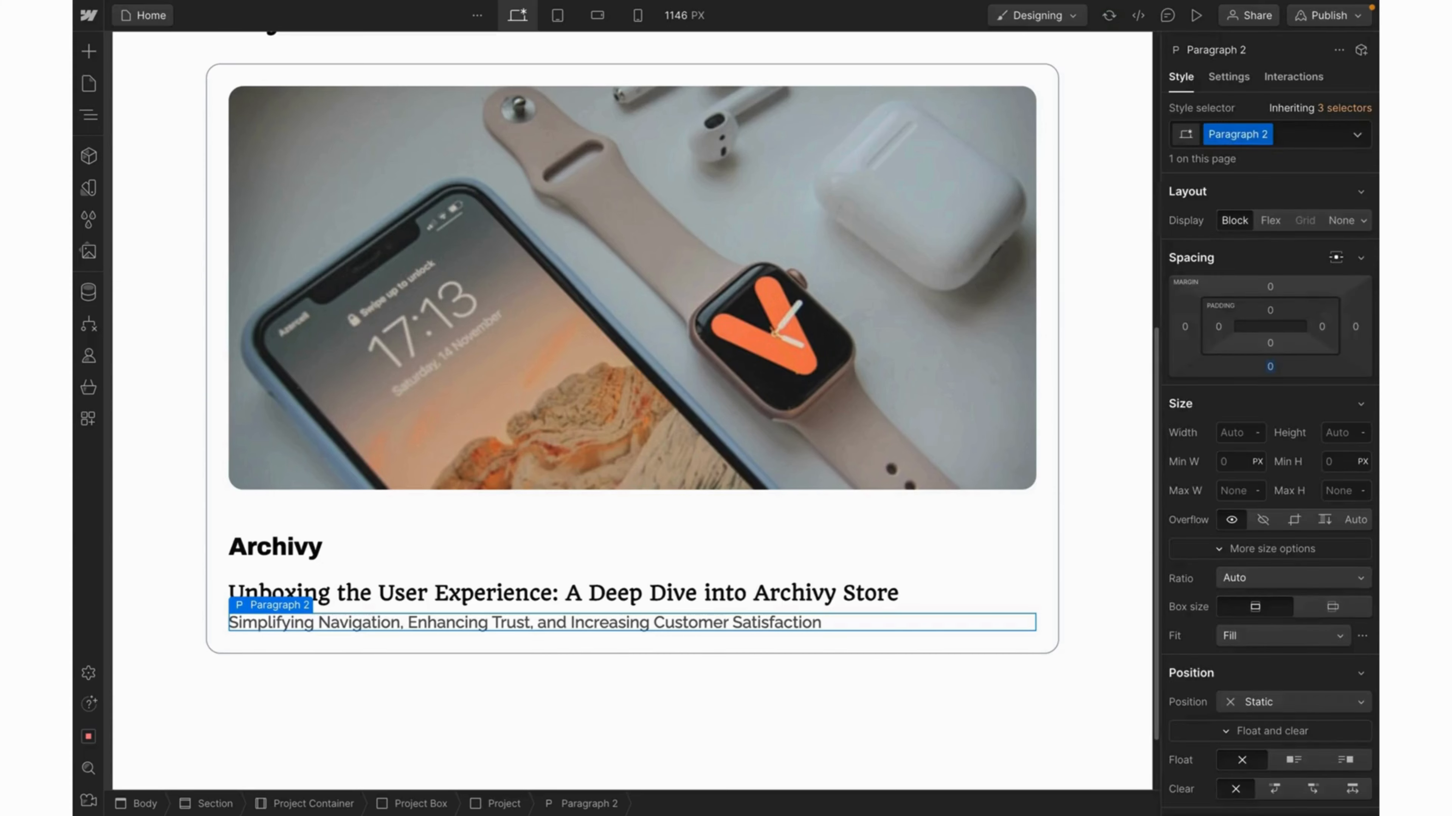
# Duplicate the project card twice so three Archivy cards stack in the list.
pyautogui.click(619, 648)
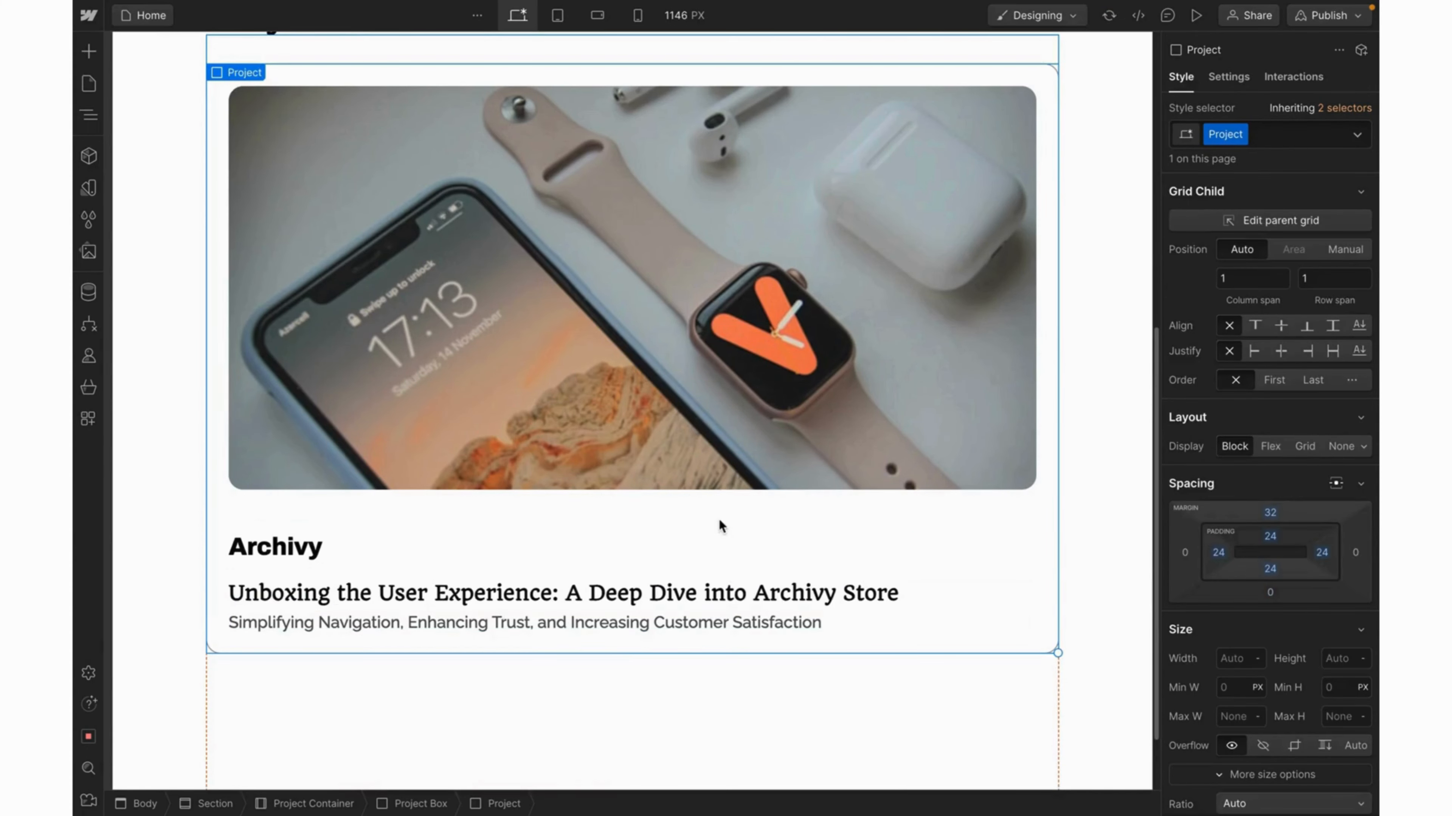
pyautogui.scroll(1, 718, 518)
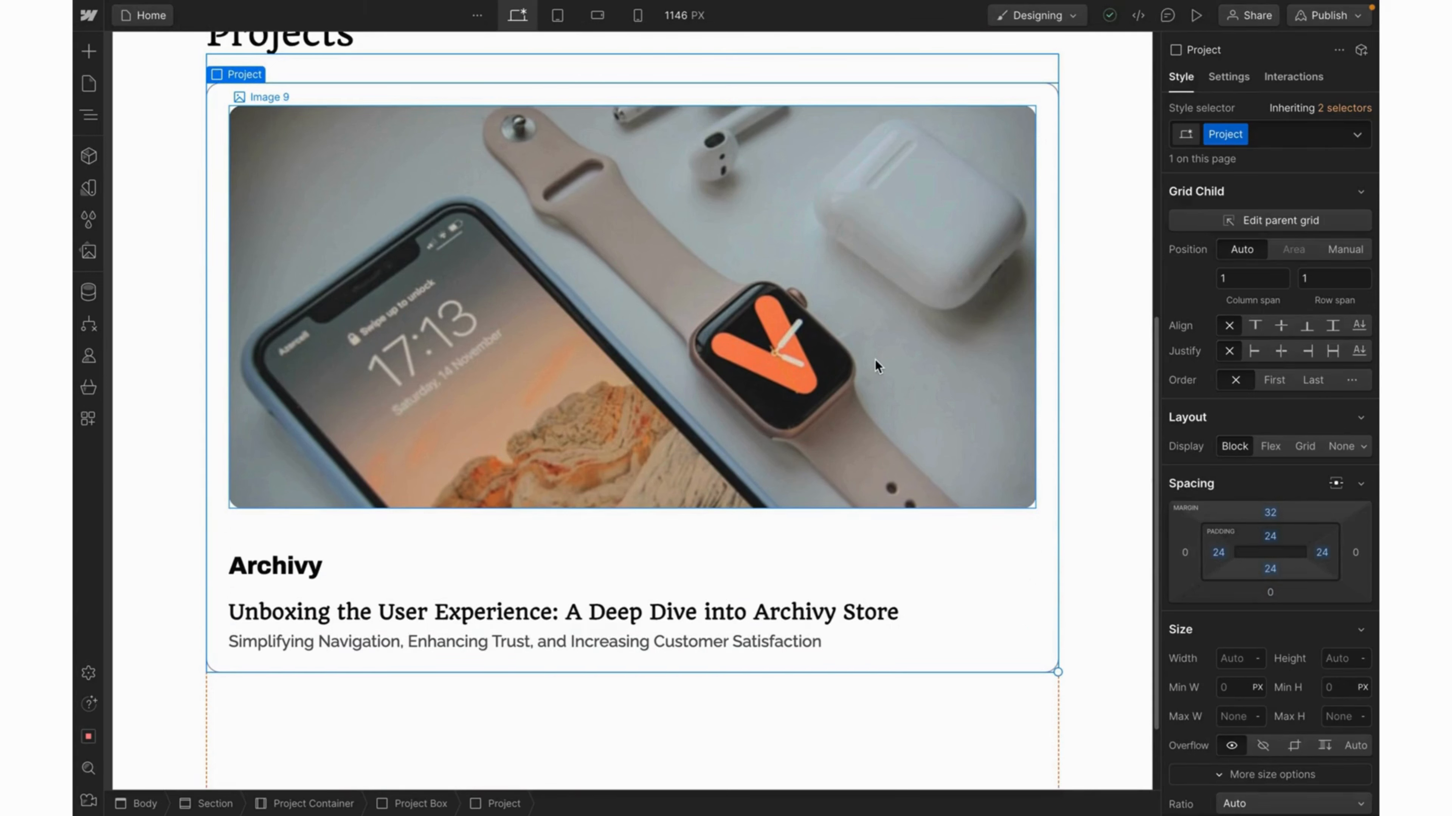
pyautogui.hotkey('ctrl', 'd')
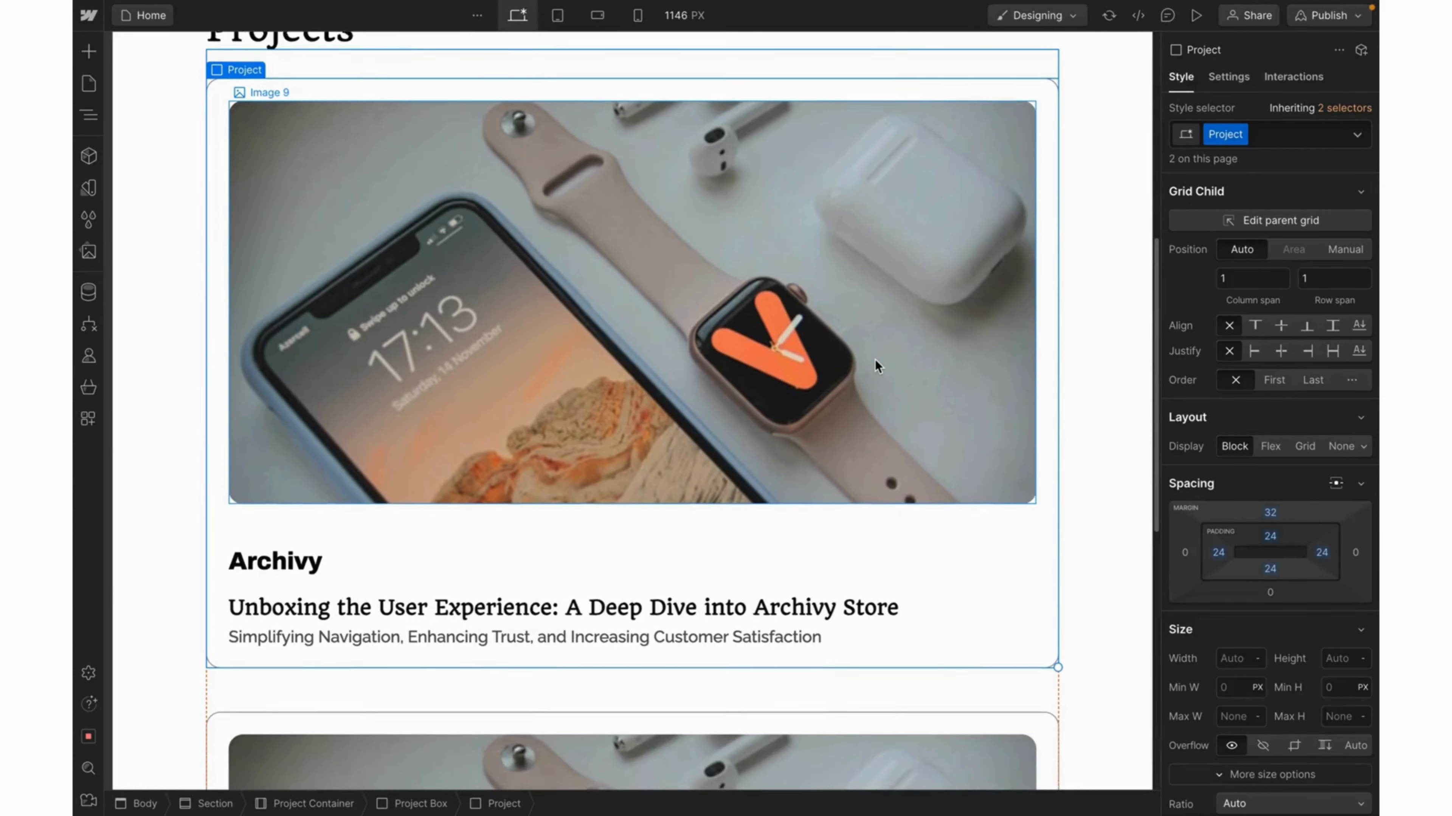
pyautogui.scroll(-3, 874, 360)
pyautogui.hotkey('ctrl', 'd')
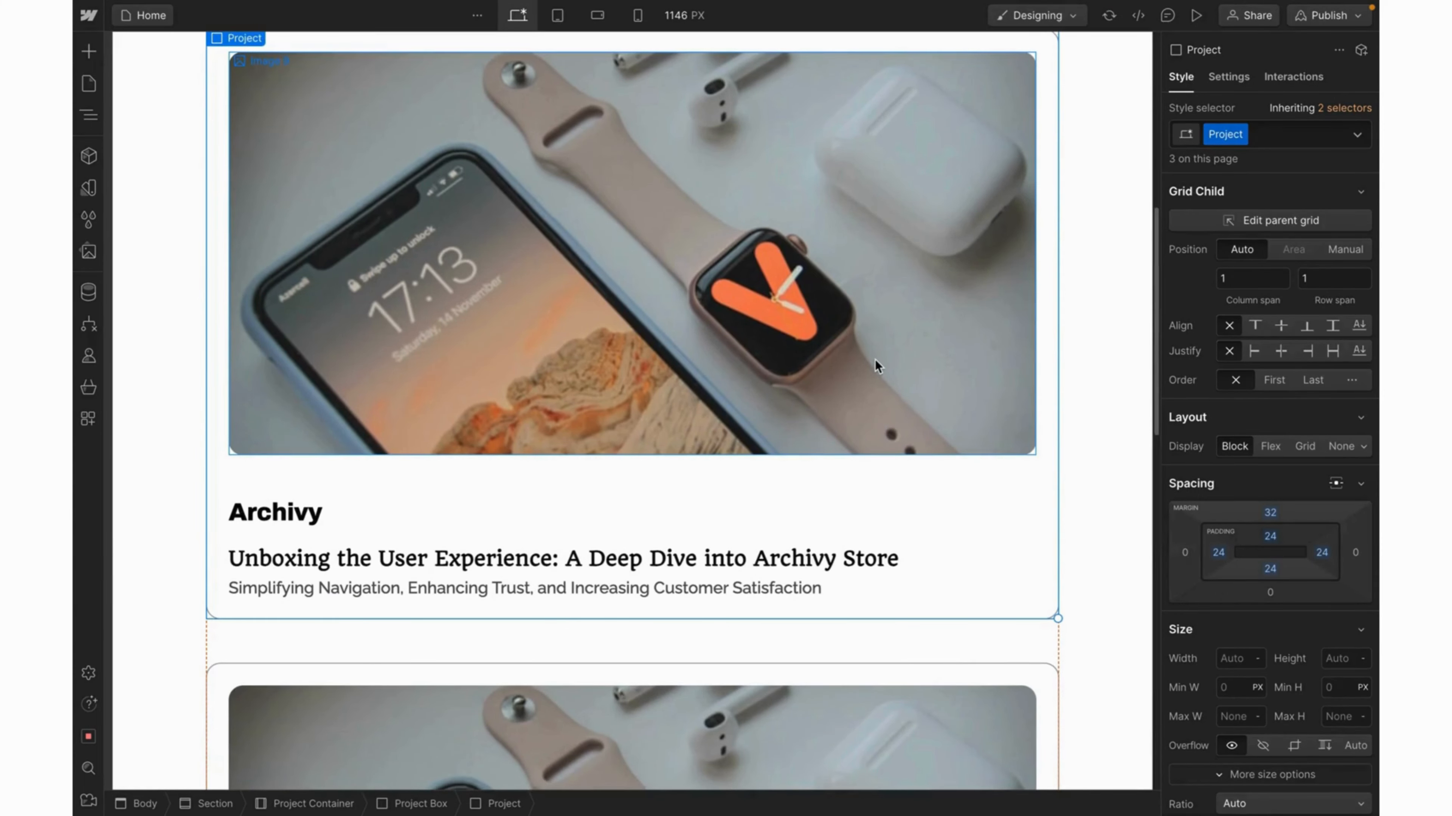
pyautogui.scroll(-6, 874, 359)
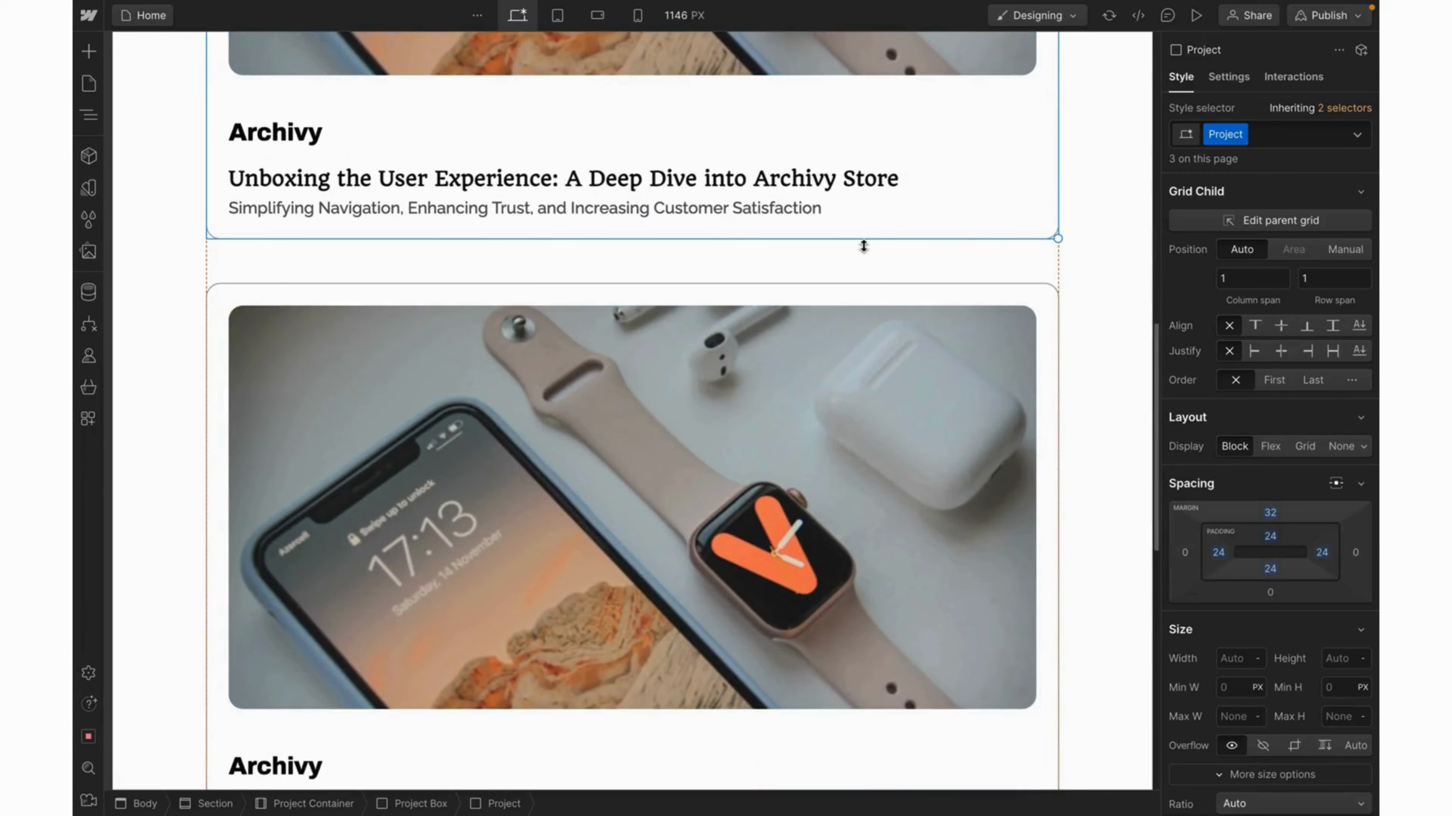
# Set the canvas width to 1440 px.
pyautogui.write('1440')
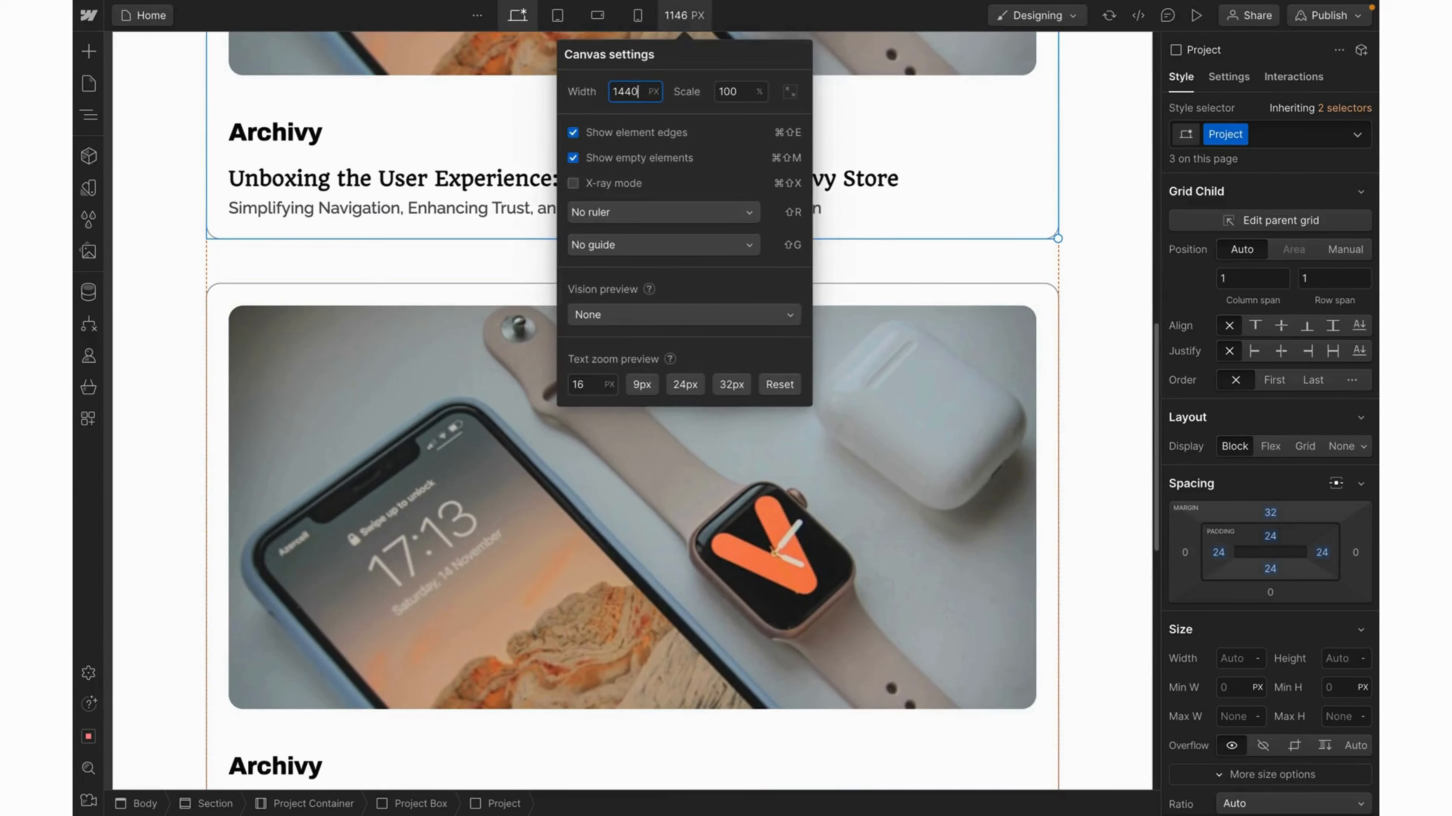
pyautogui.press('Return')
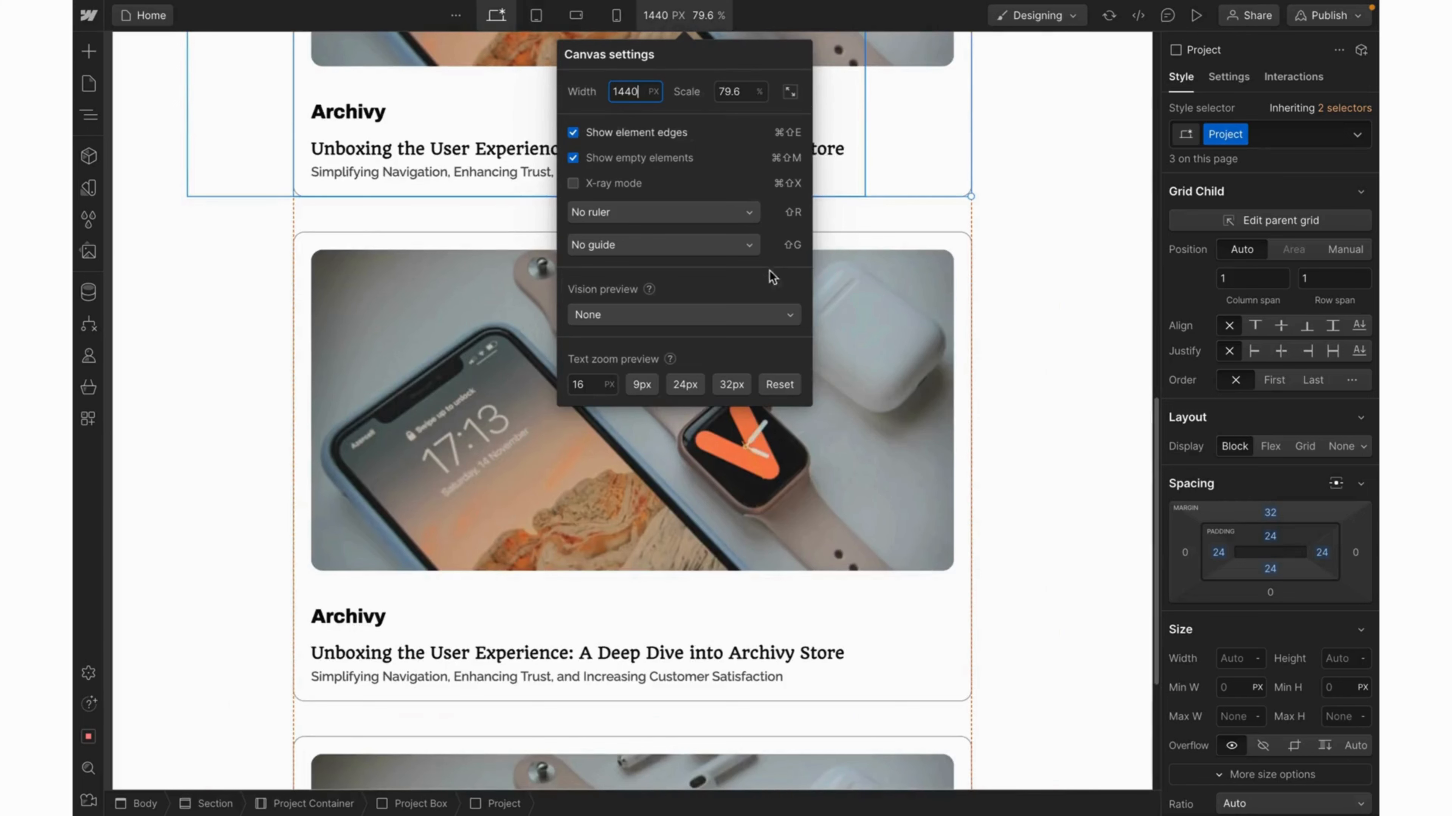
pyautogui.press('Escape')
pyautogui.scroll(5, 1097, 367)
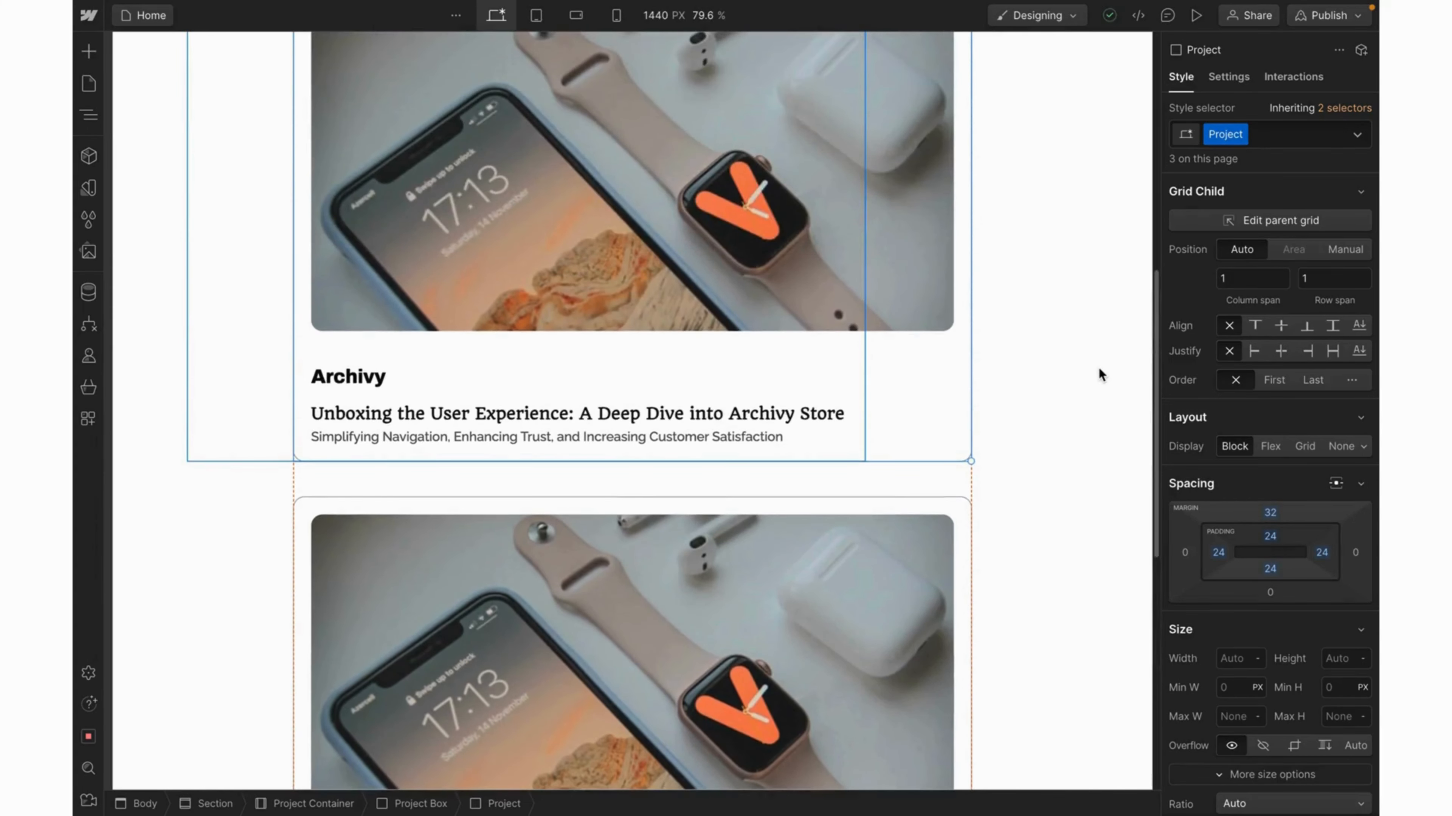
# Replace the first card's photo with the laptop-and-plant Image 3.jpg.
pyautogui.click(1098, 366)
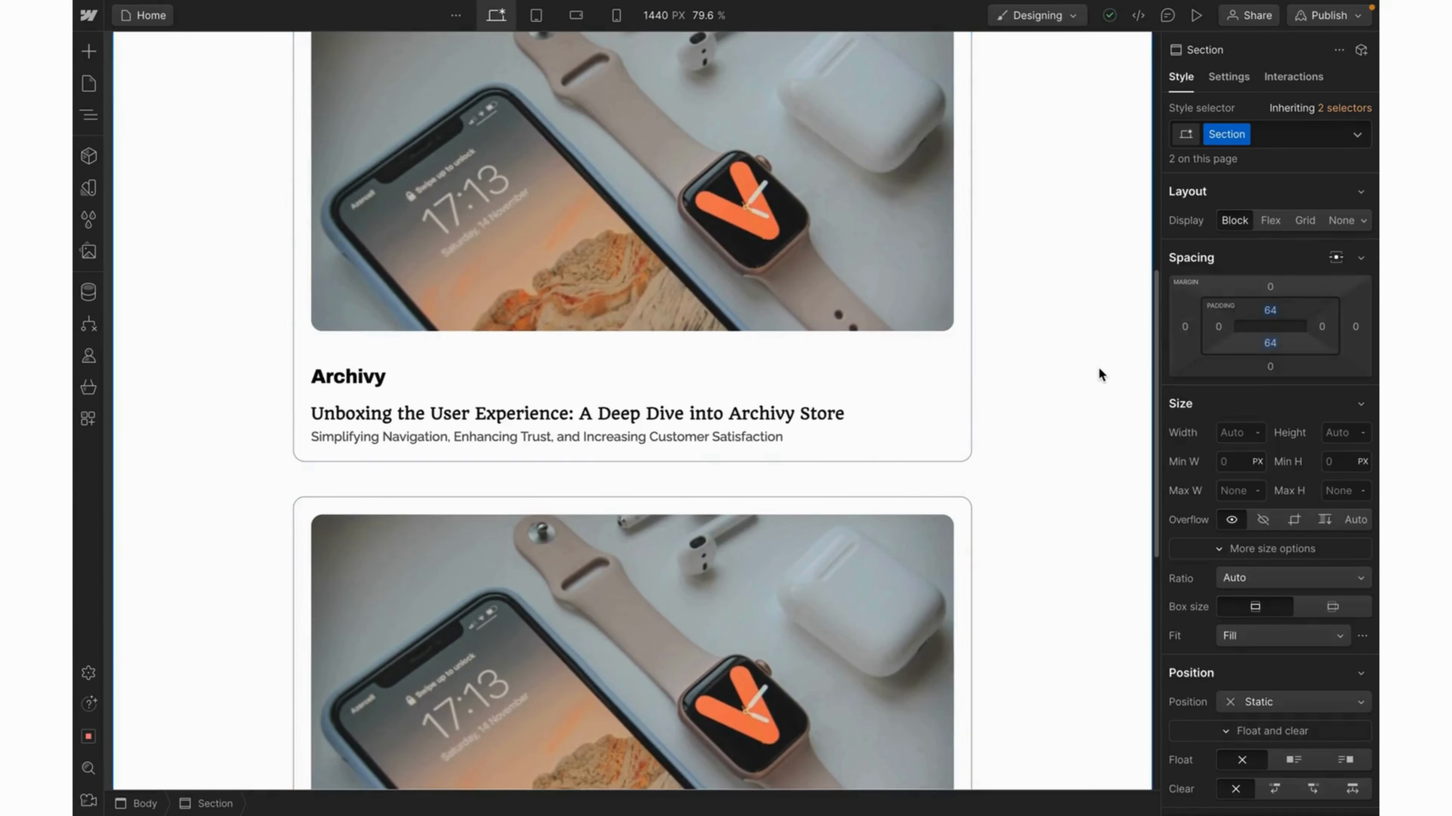
pyautogui.scroll(5, 1097, 366)
pyautogui.scroll(-5, 1098, 367)
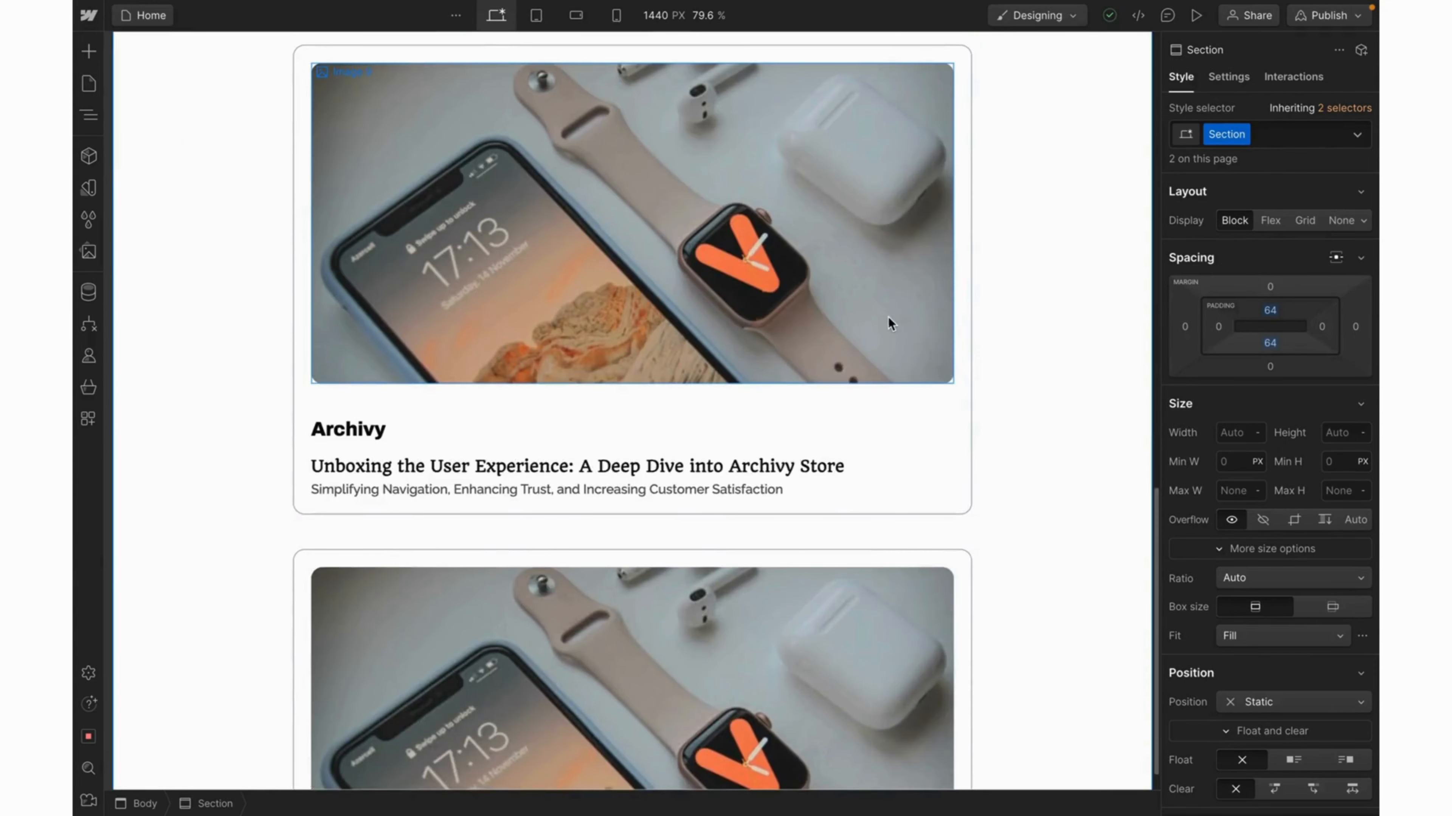
pyautogui.click(886, 319)
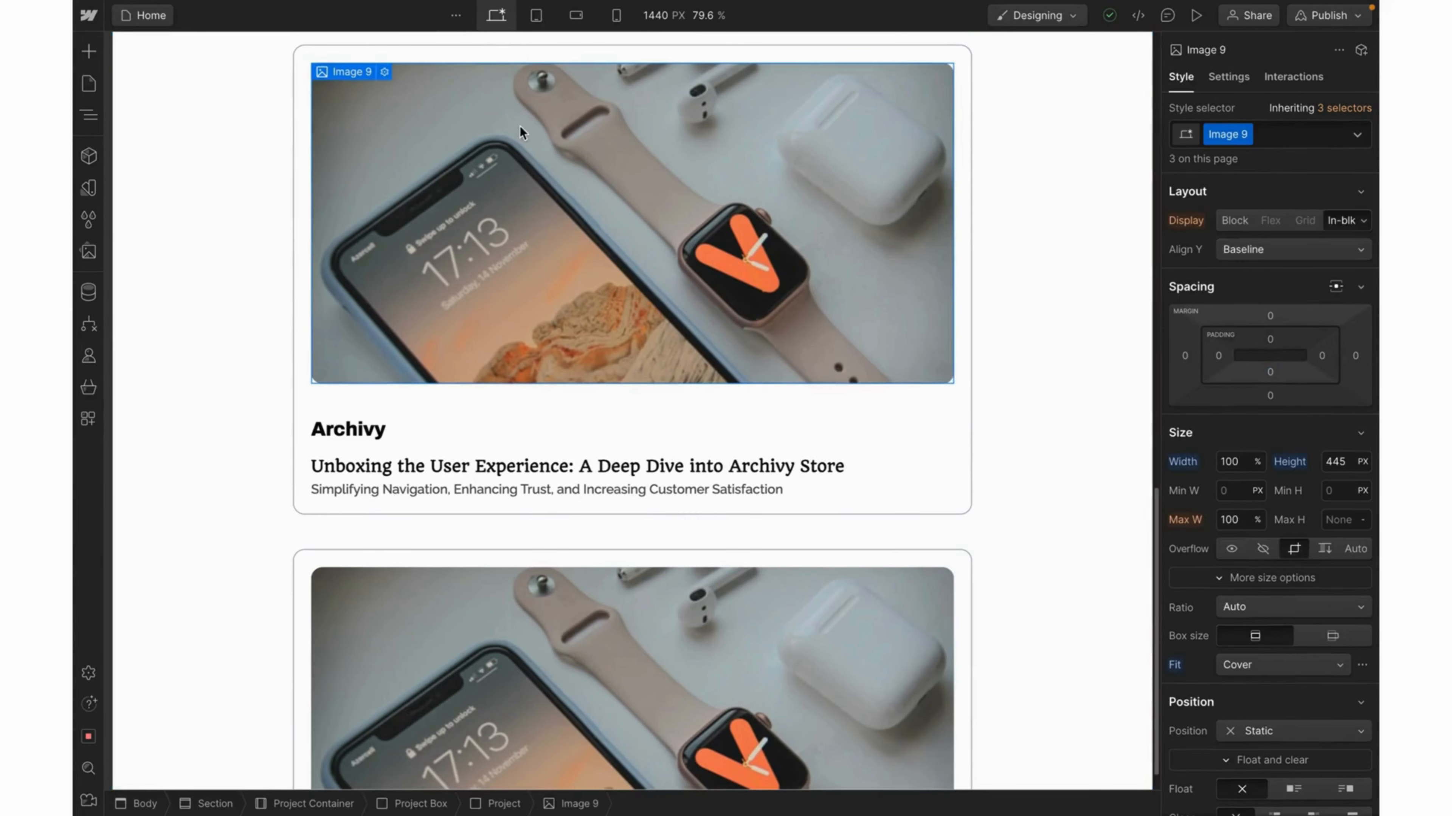
pyautogui.click(382, 76)
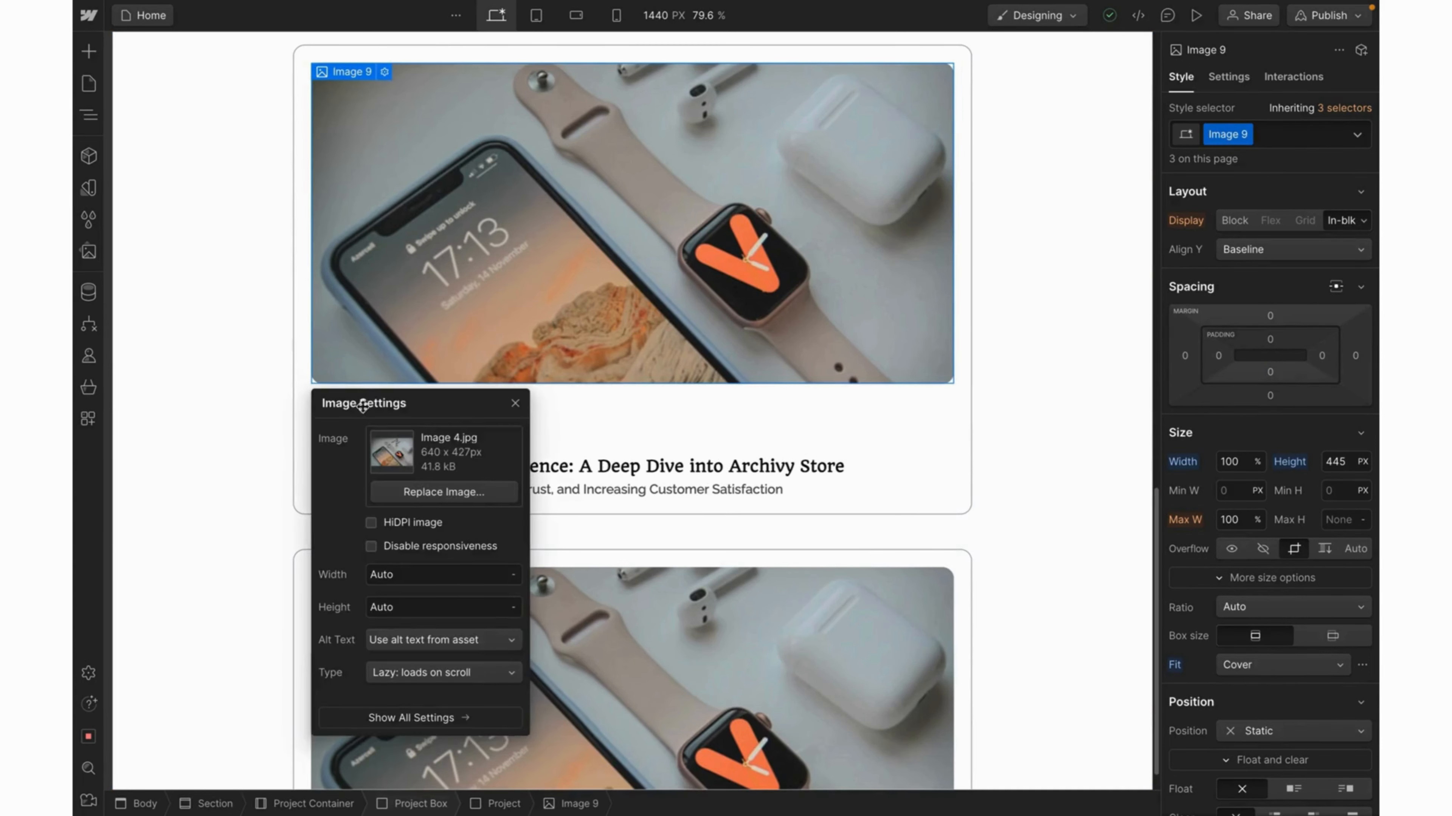
pyautogui.click(412, 494)
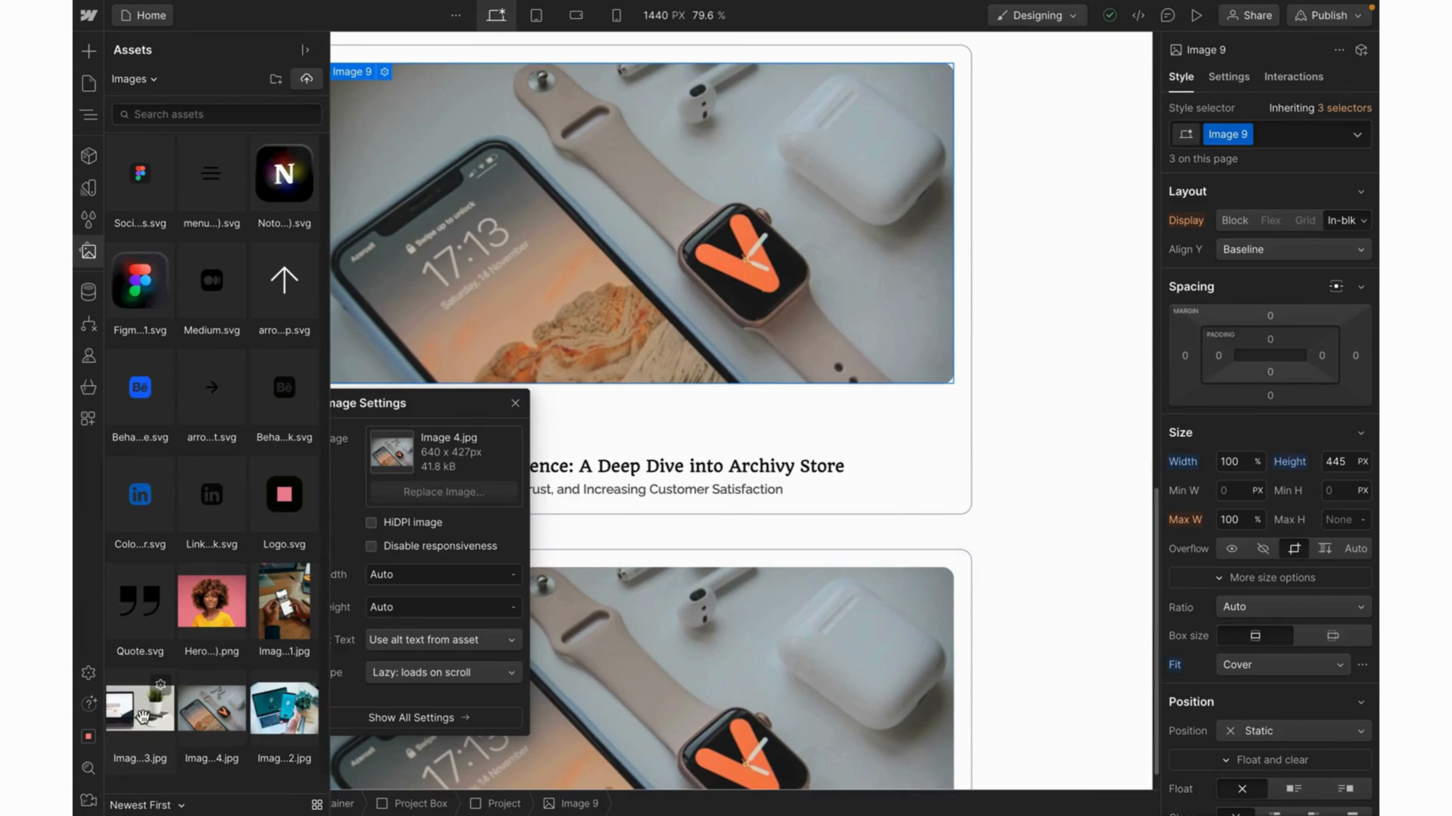
pyautogui.click(142, 712)
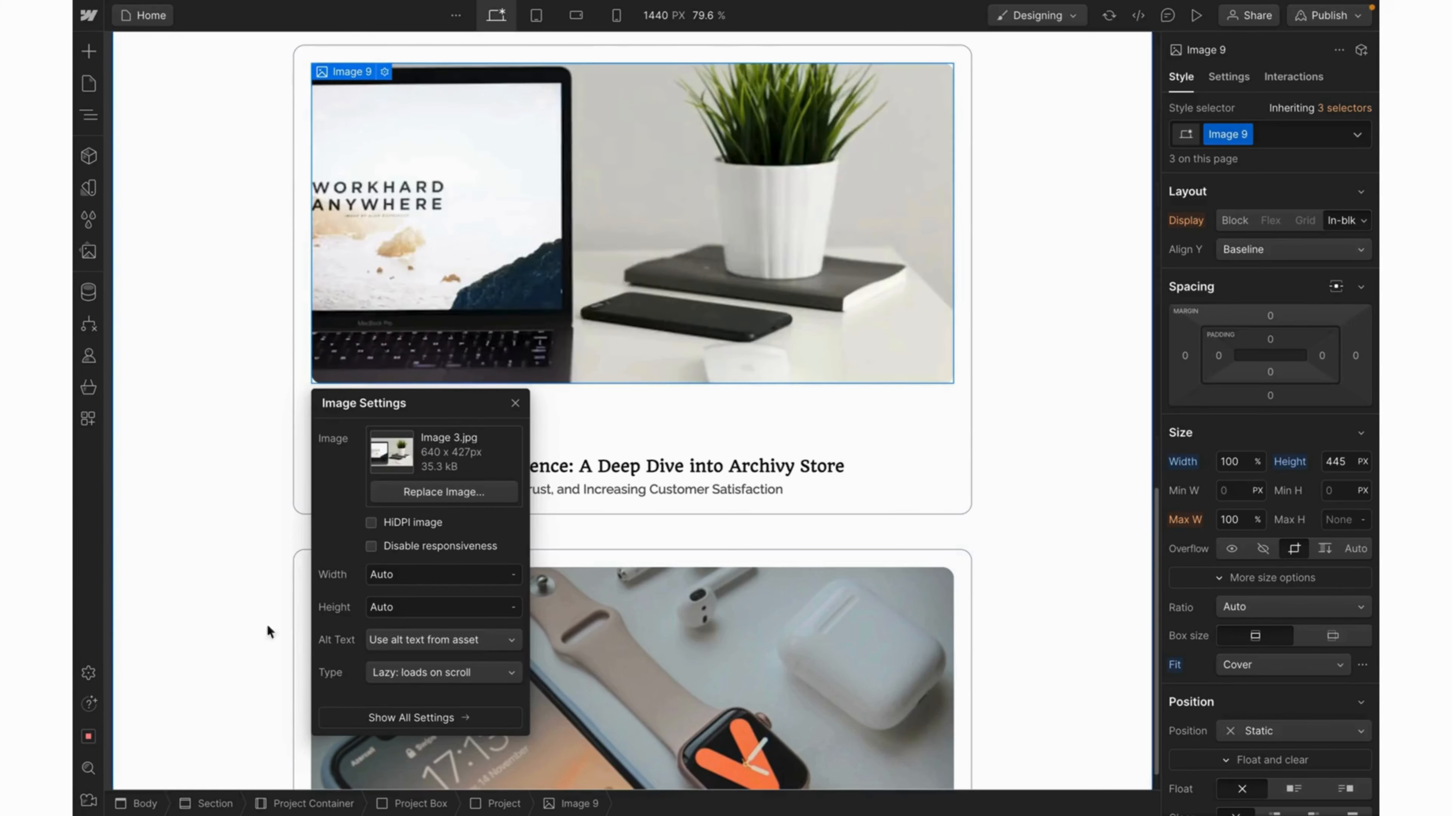
# Replace the second card's photo with the VPN phone Image 2.jpg.
pyautogui.click(705, 656)
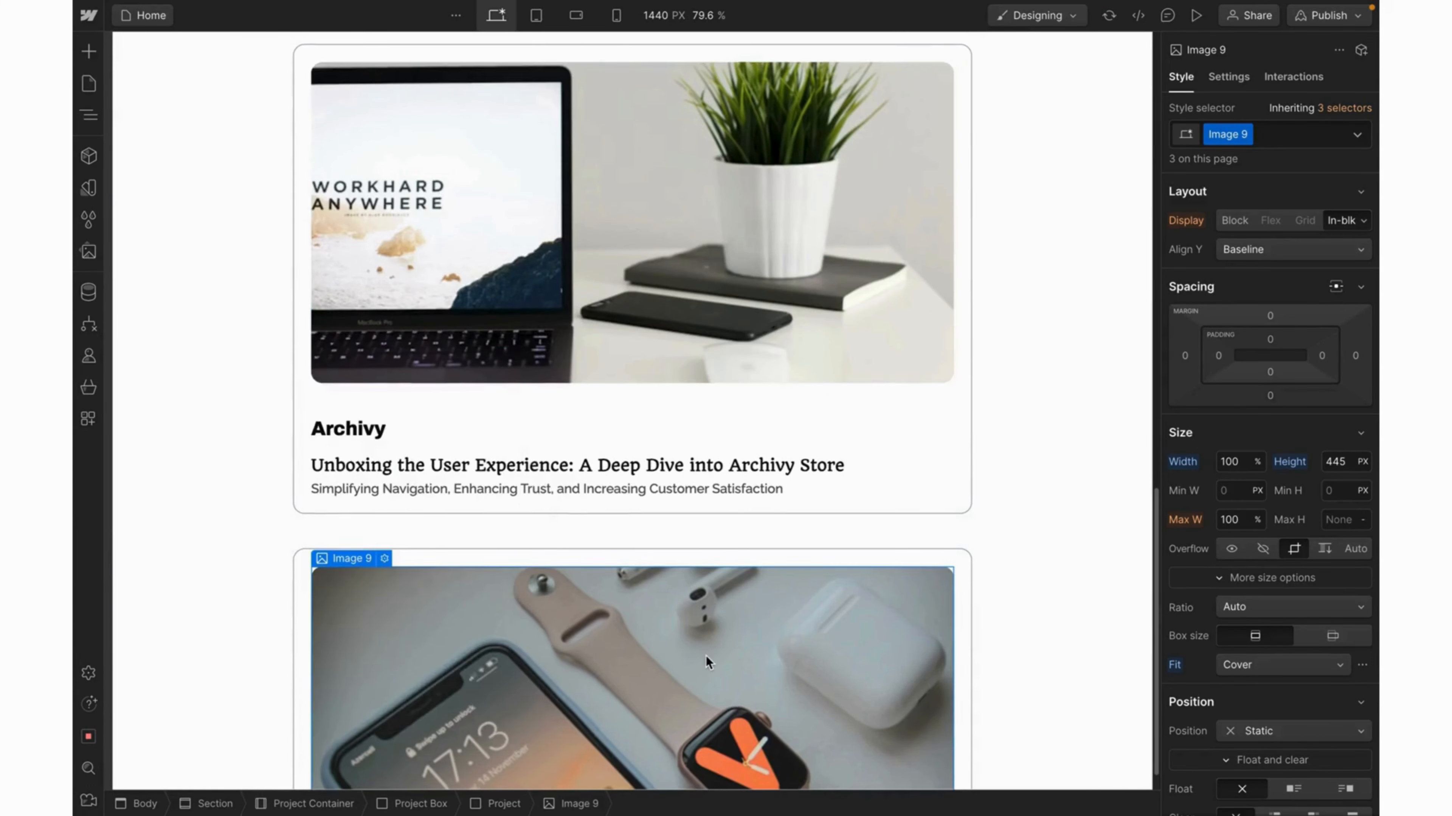
pyautogui.scroll(-1, 705, 656)
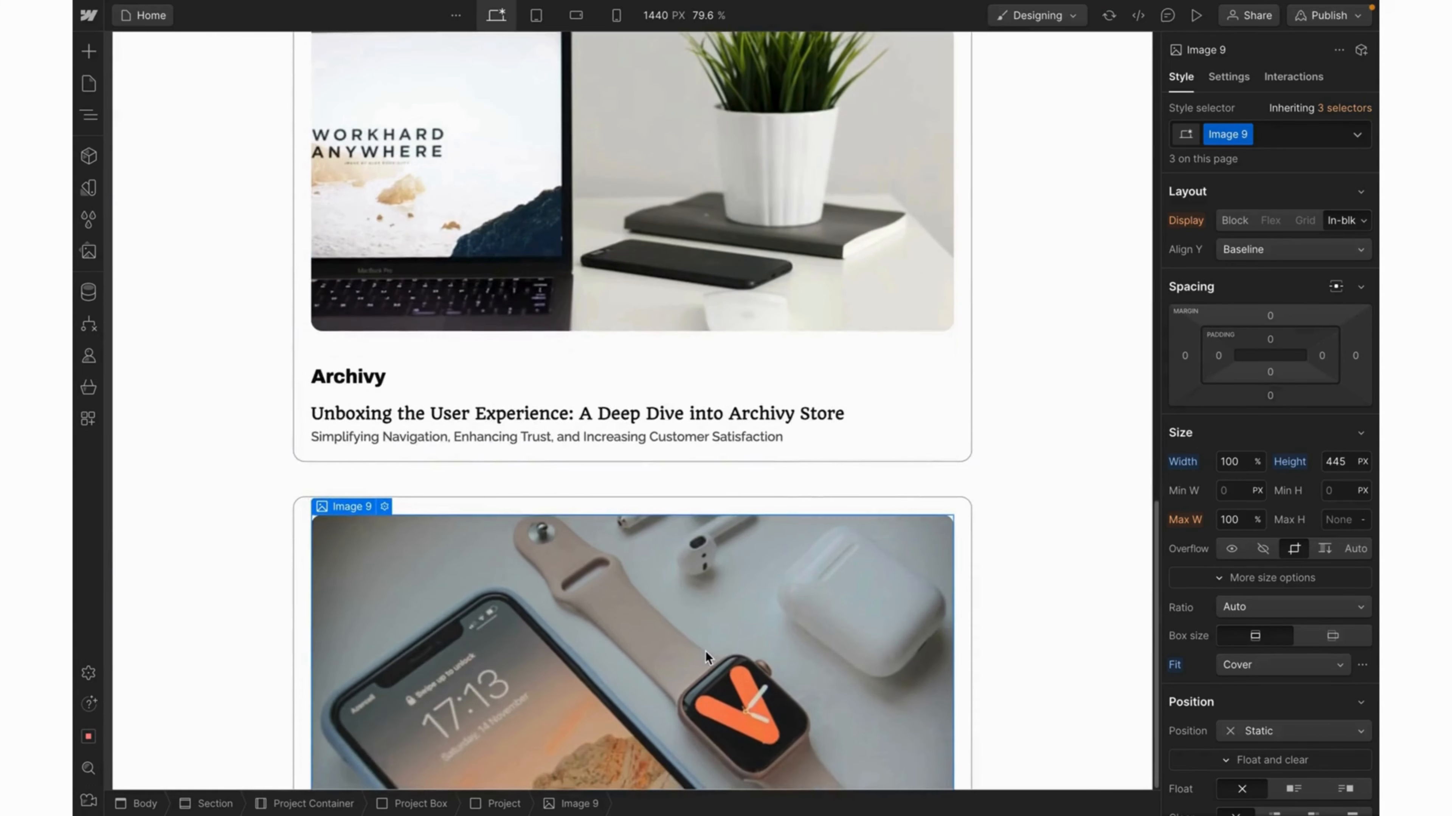
pyautogui.click(384, 508)
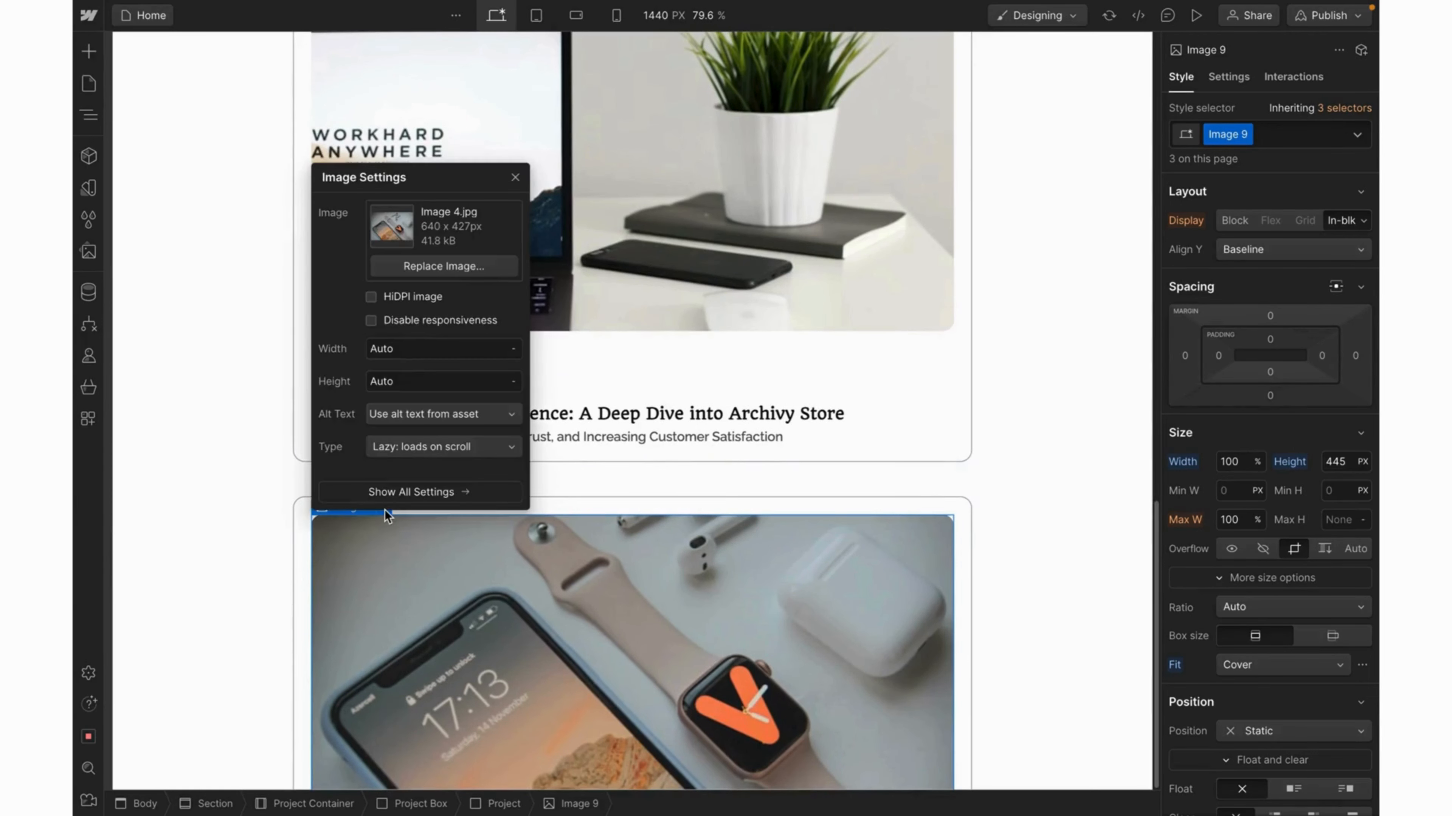
pyautogui.click(479, 267)
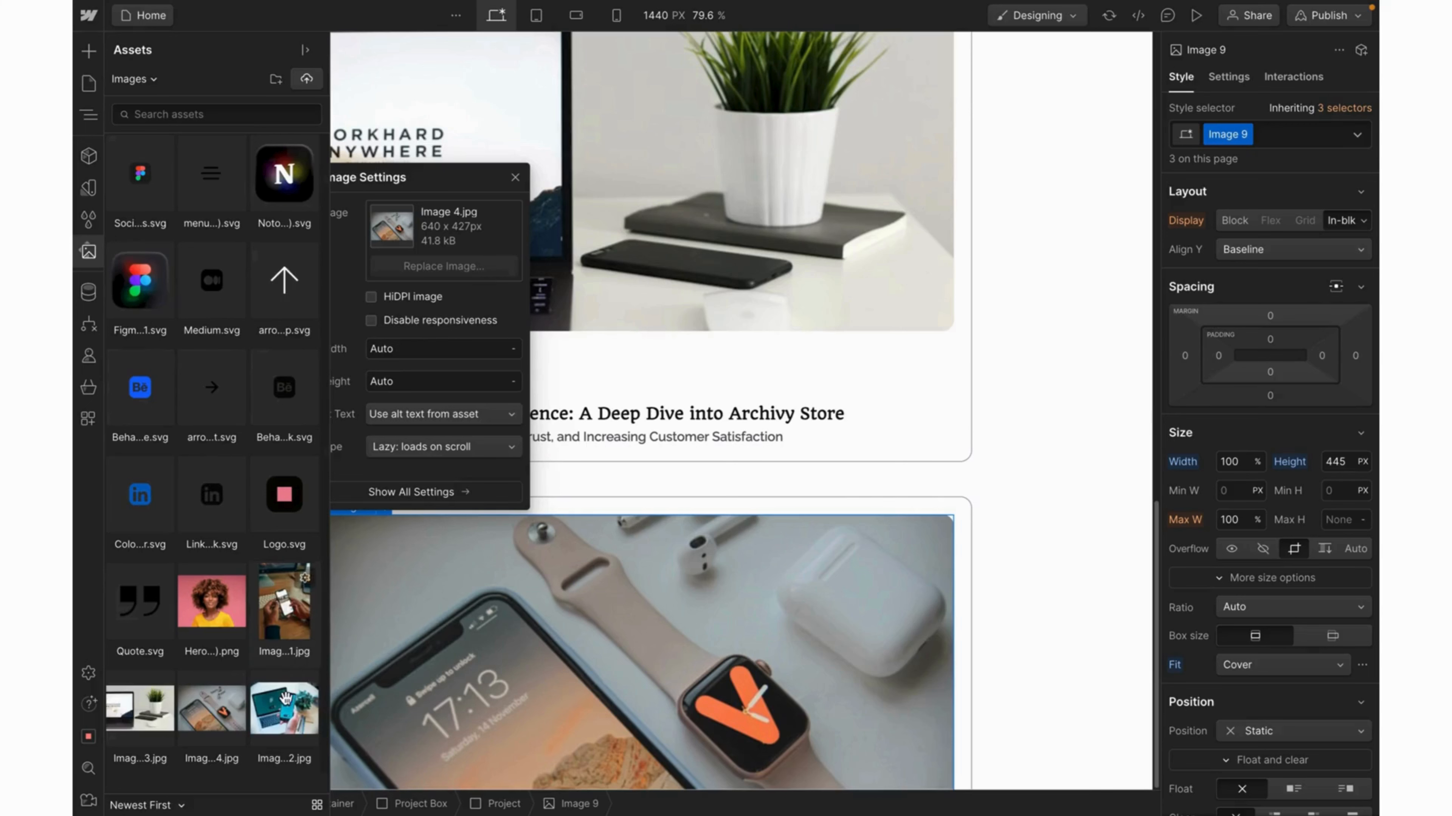
pyautogui.click(285, 715)
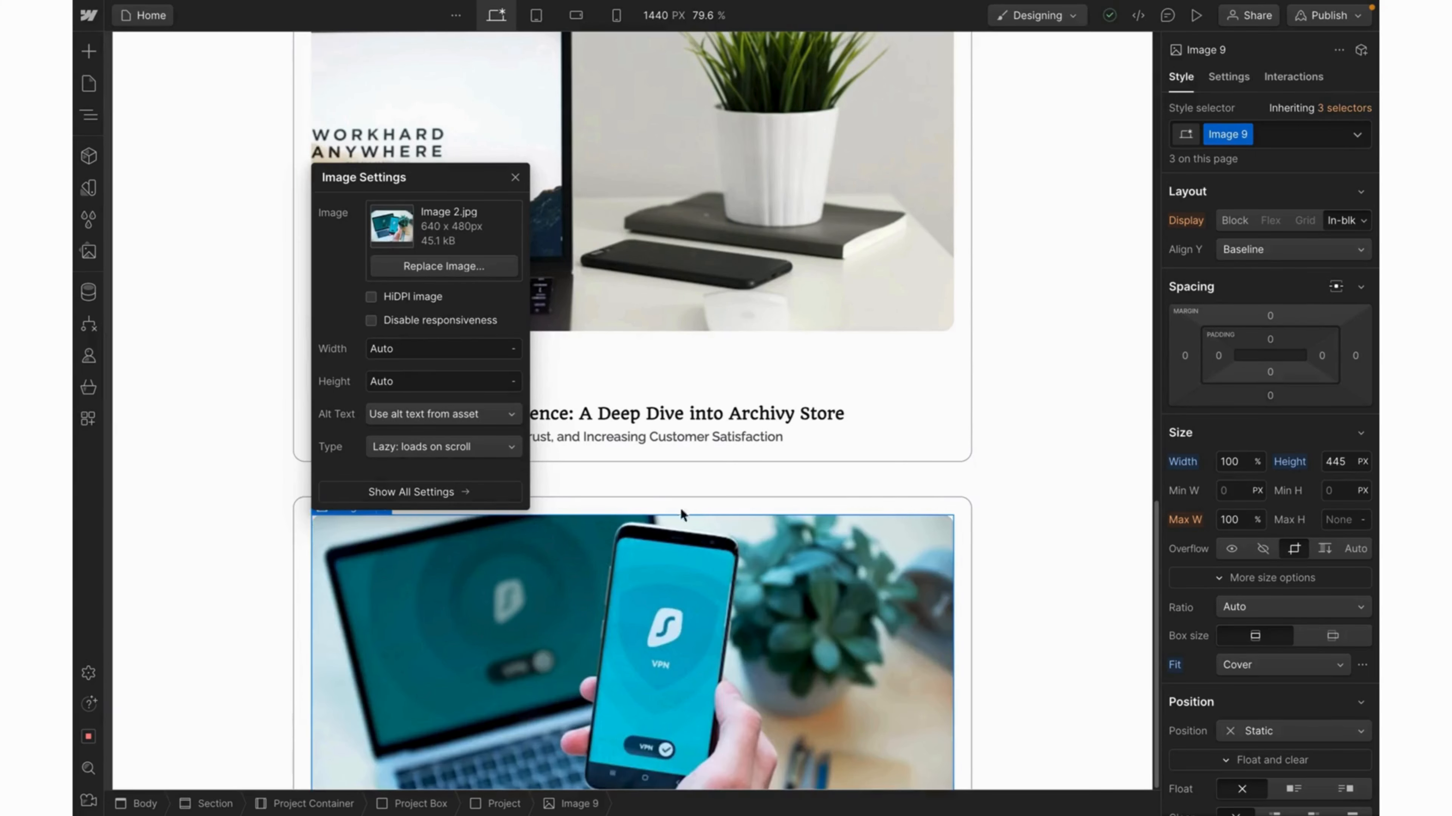
pyautogui.click(1034, 512)
pyautogui.scroll(-1, 1014, 685)
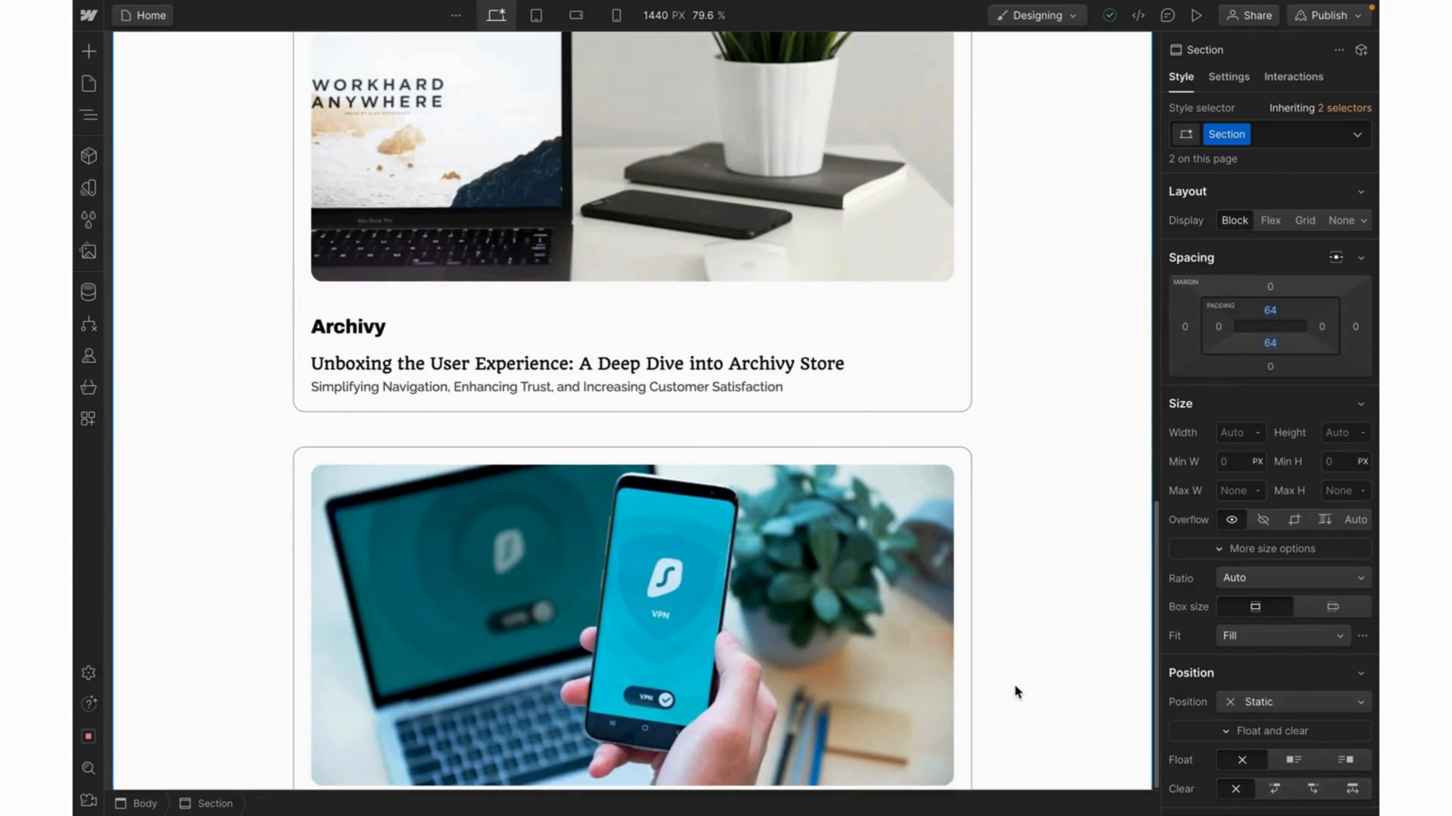
# Rename the second card from Archivy to Learnify, copied from the Figma design.
pyautogui.scroll(2, 1014, 684)
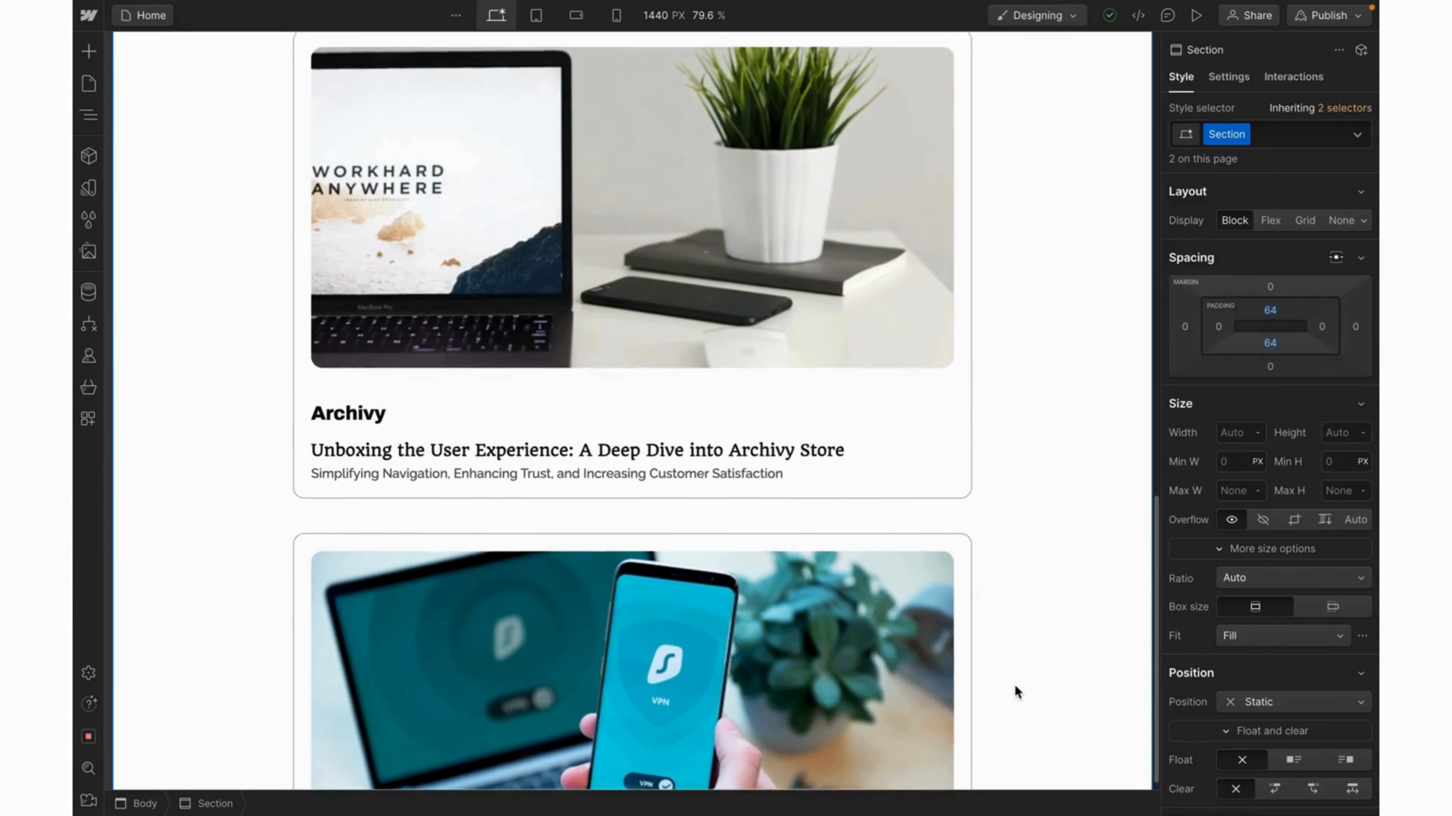
pyautogui.scroll(-4, 1013, 685)
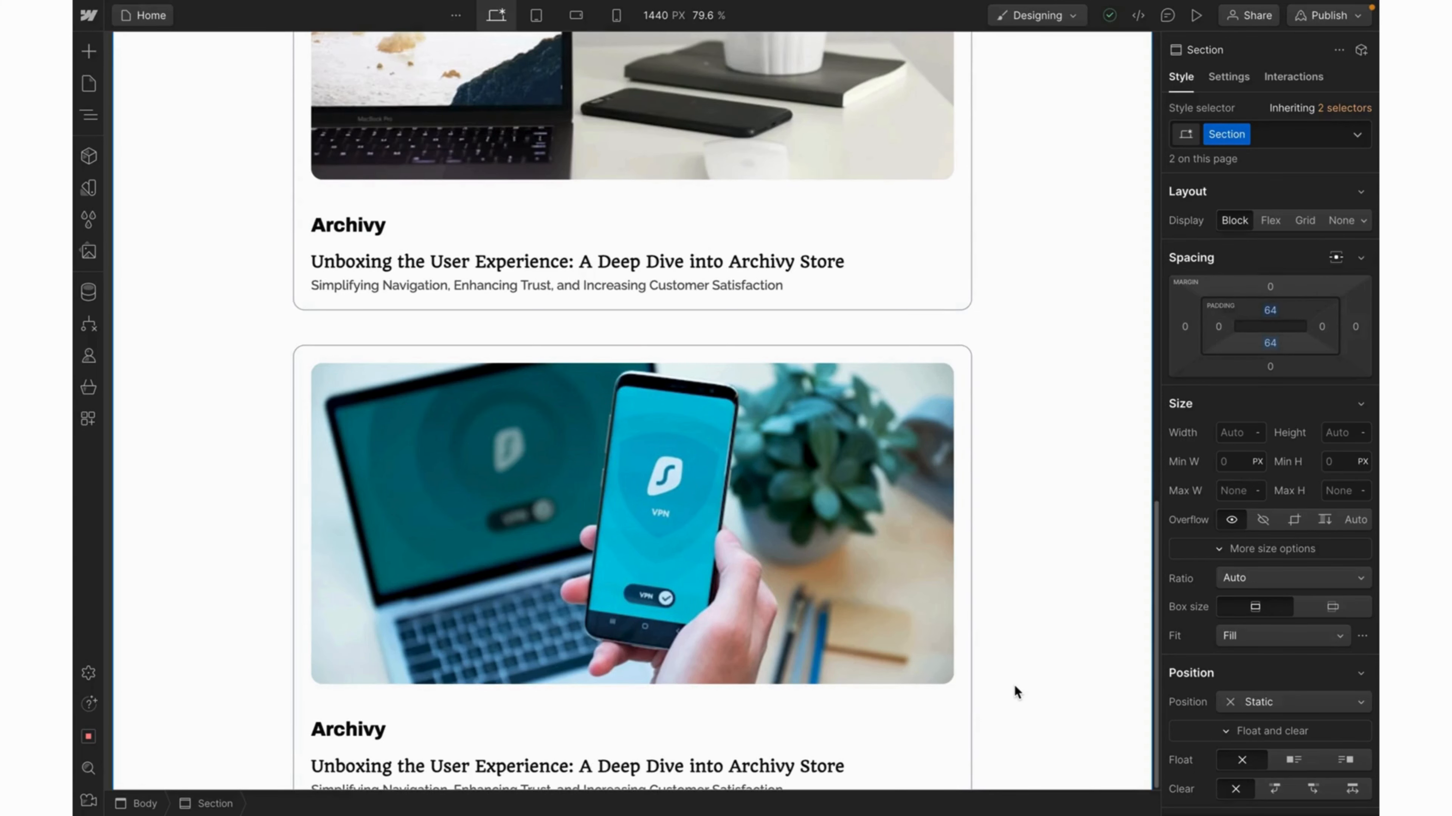
pyautogui.scroll(-2, 1014, 688)
pyautogui.scroll(6, 1014, 685)
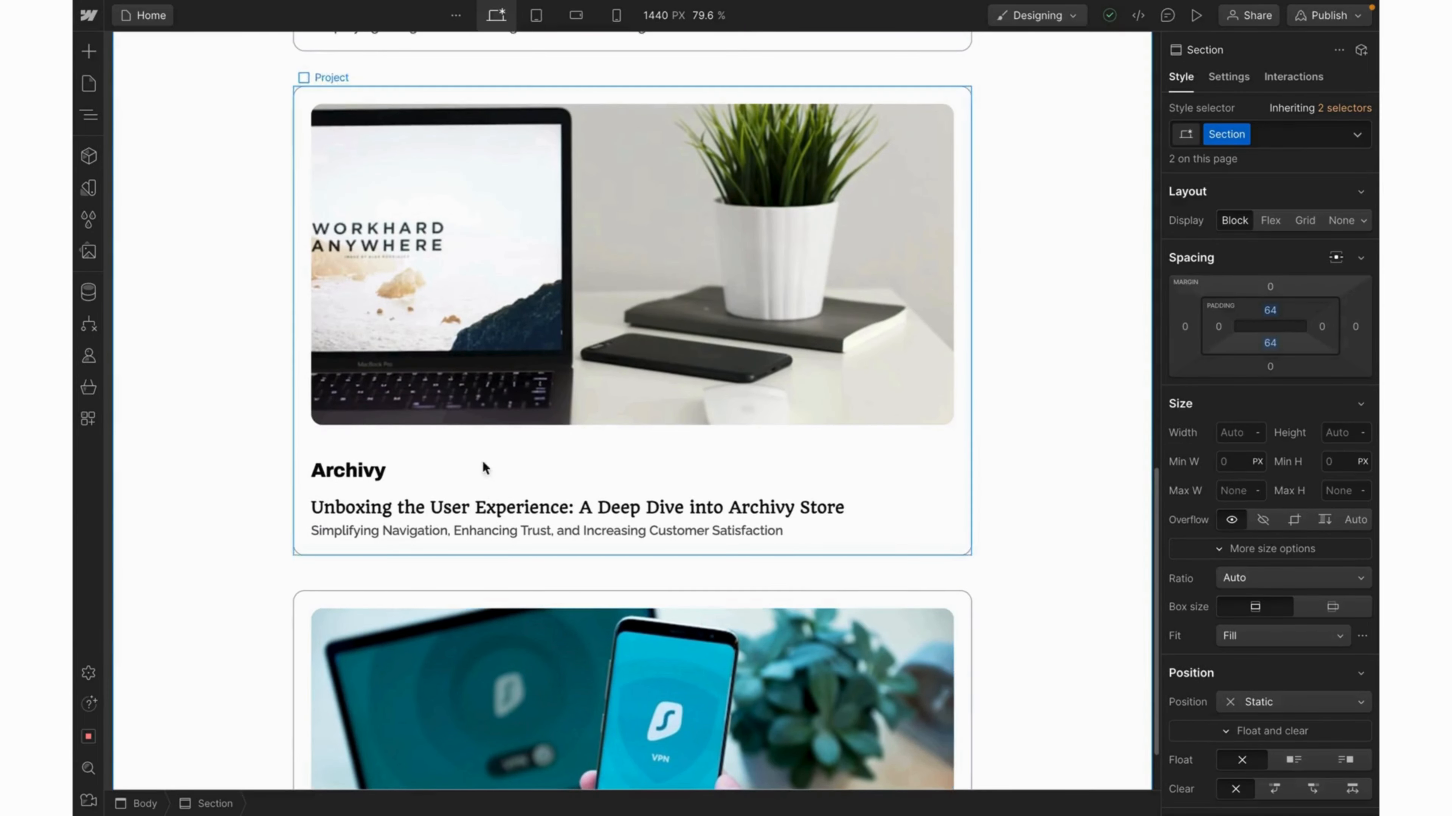
pyautogui.doubleClick(375, 474)
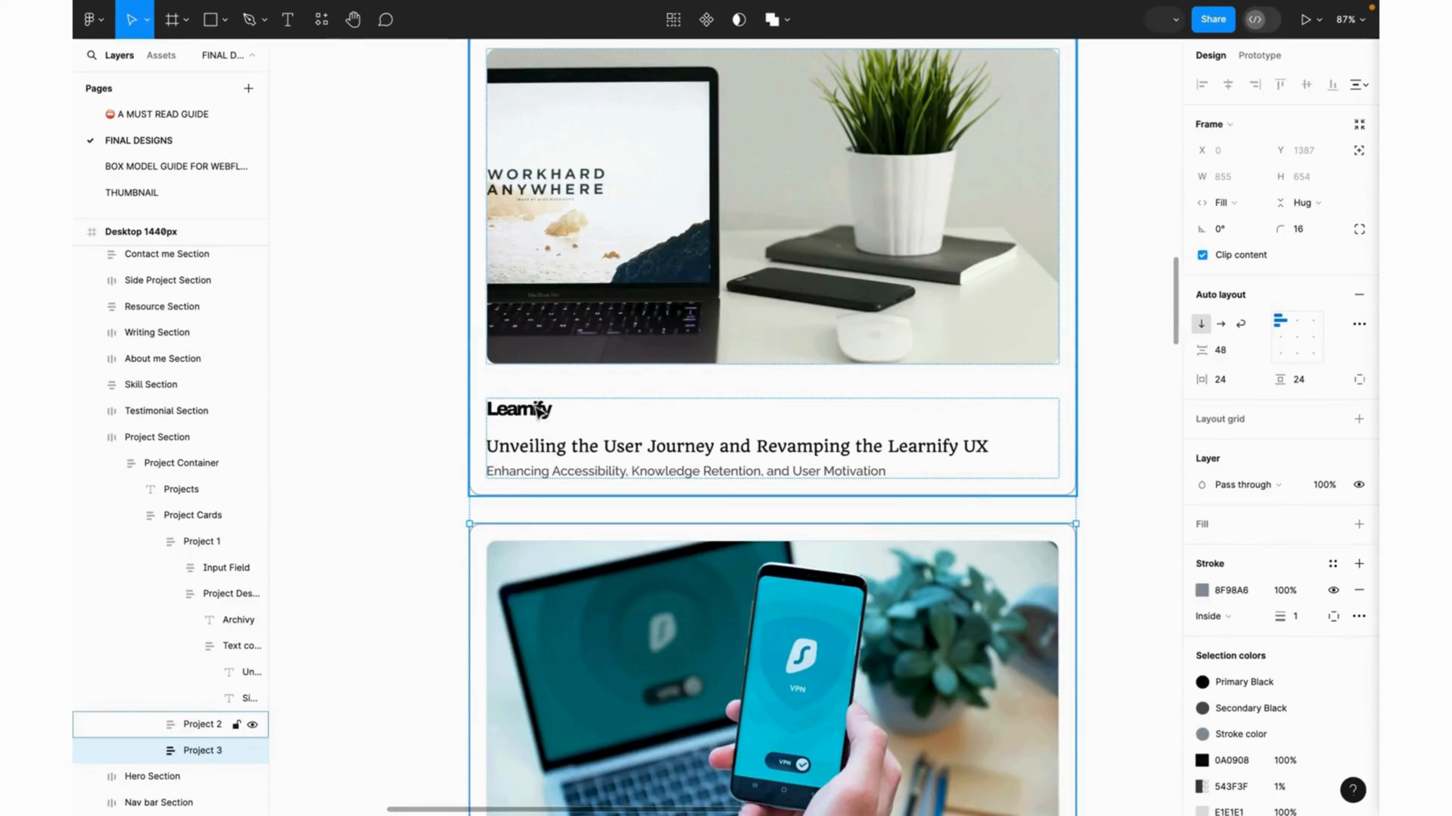
pyautogui.doubleClick(537, 411)
pyautogui.doubleClick(537, 412)
pyautogui.hotkey('ctrl', 'c')
pyautogui.press('Escape')
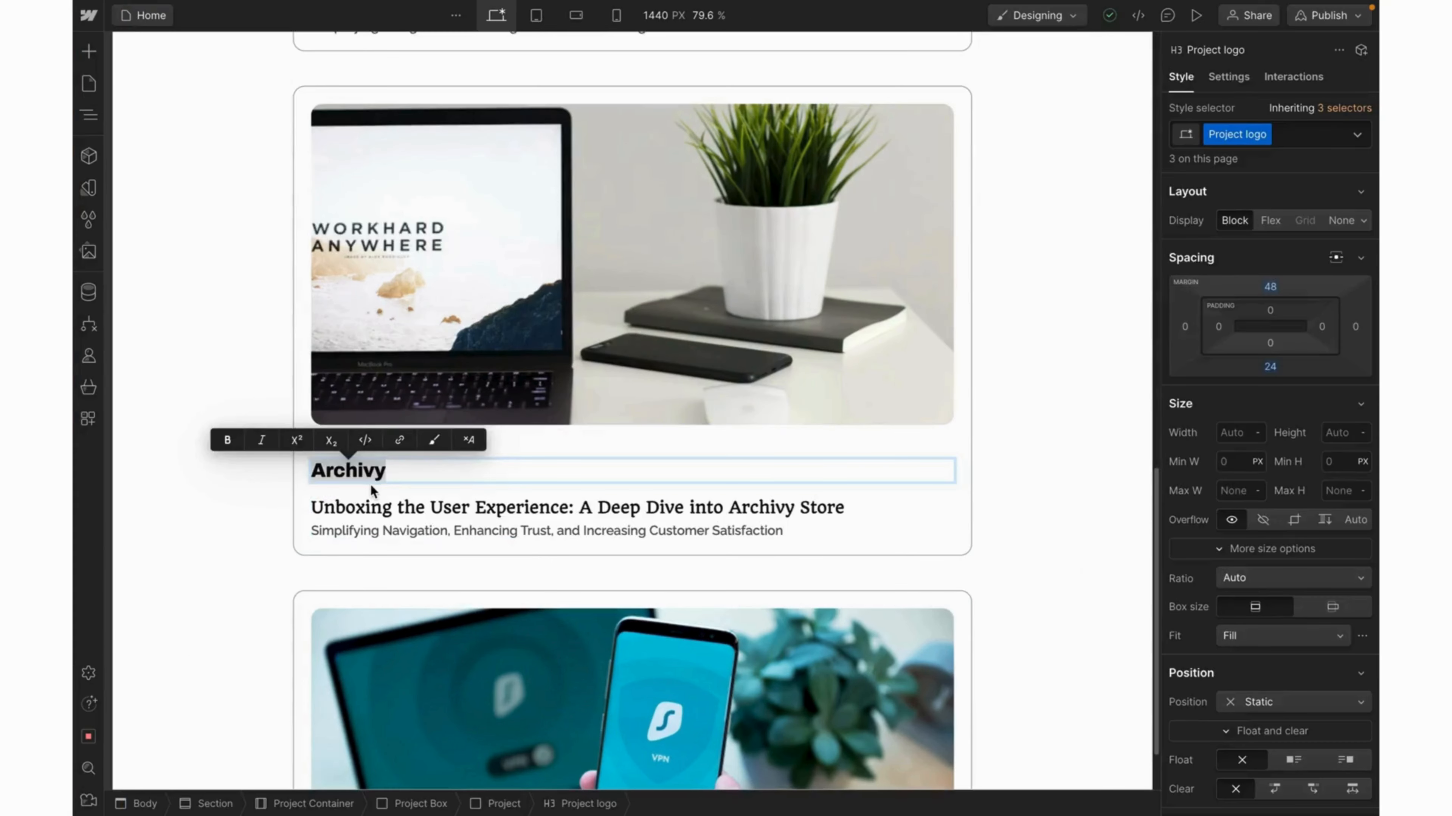
pyautogui.hotkey('ctrl', 'v')
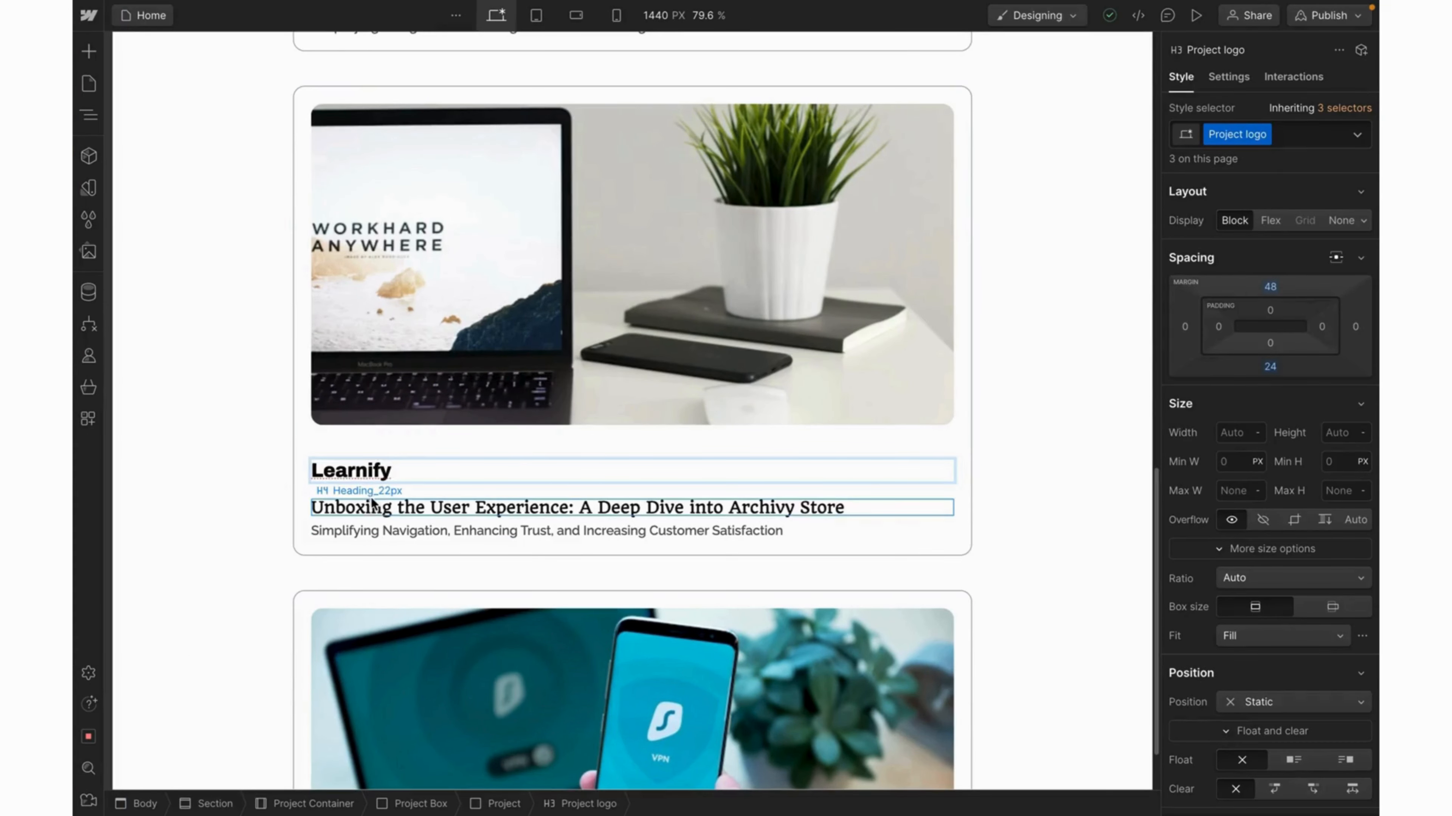
# Replace its headline with 'Unveiling the User Journey and Revamping the Learnify UX'.
pyautogui.doubleClick(370, 509)
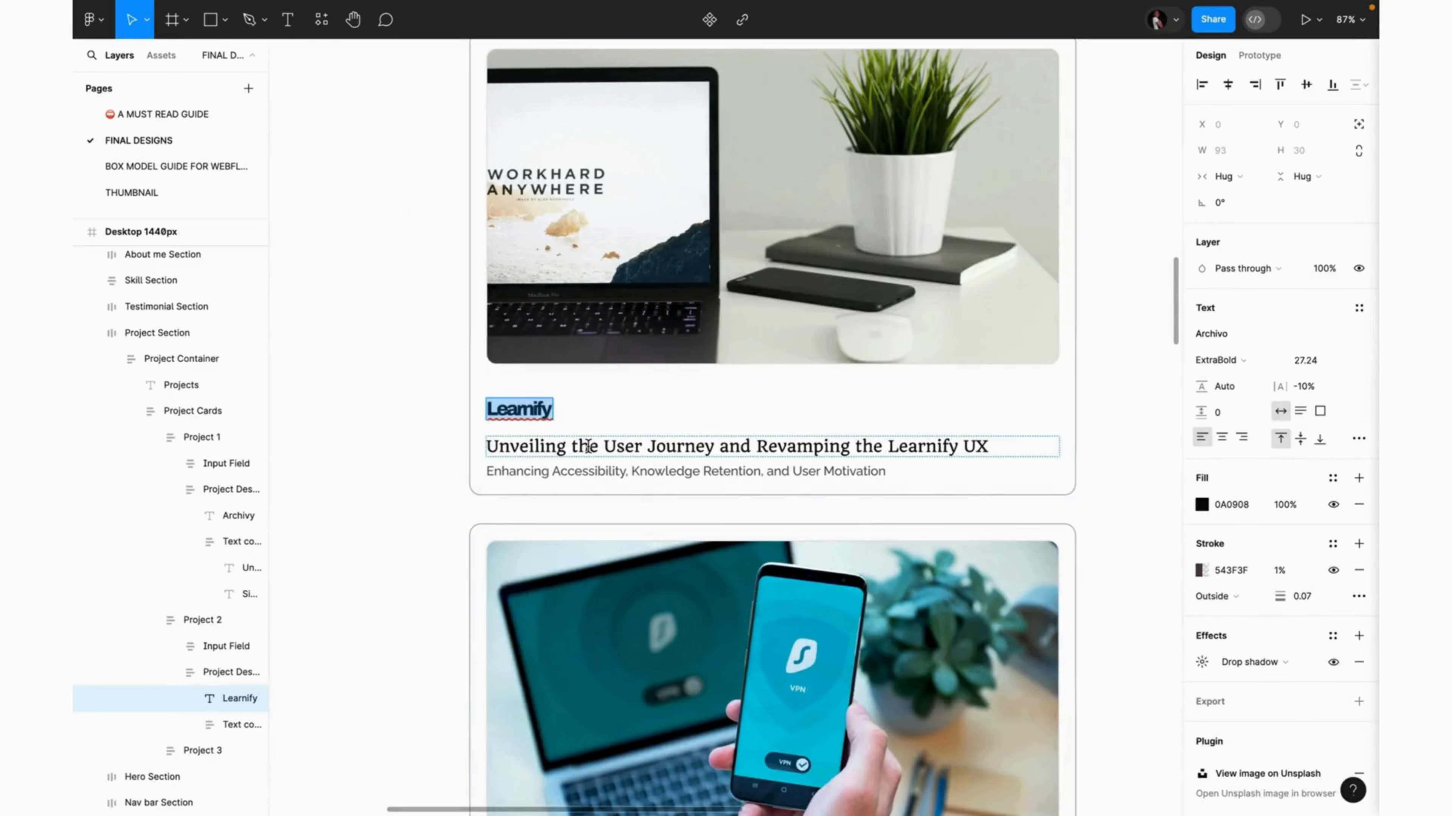
pyautogui.doubleClick(587, 447)
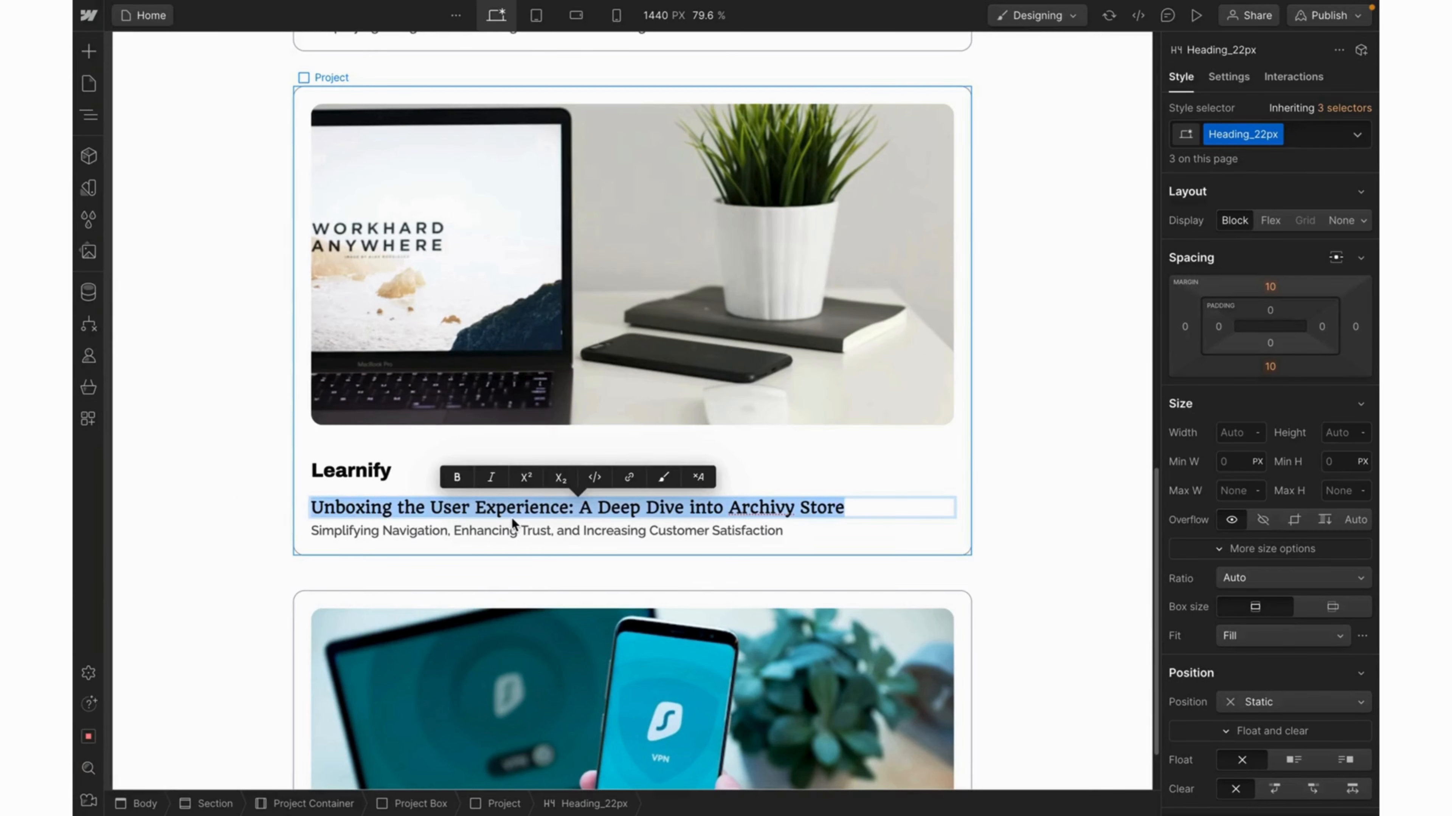
pyautogui.write('Unveiling the User Journey and Revamping the Learnify UX')
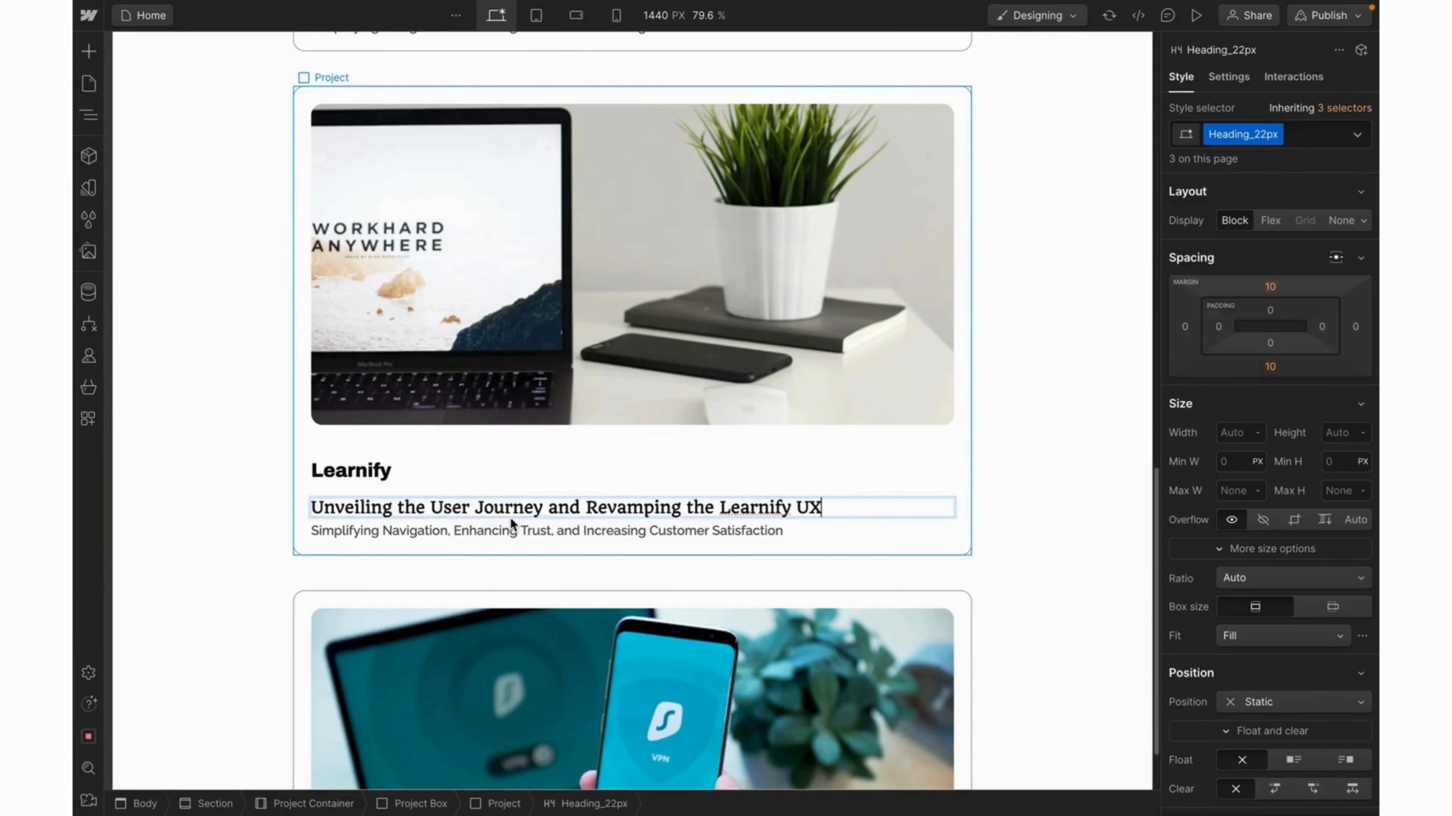
pyautogui.press('Escape')
# Select the card's subtitle and the matching Learnify subtitle in Figma for replacement.
pyautogui.click(475, 528)
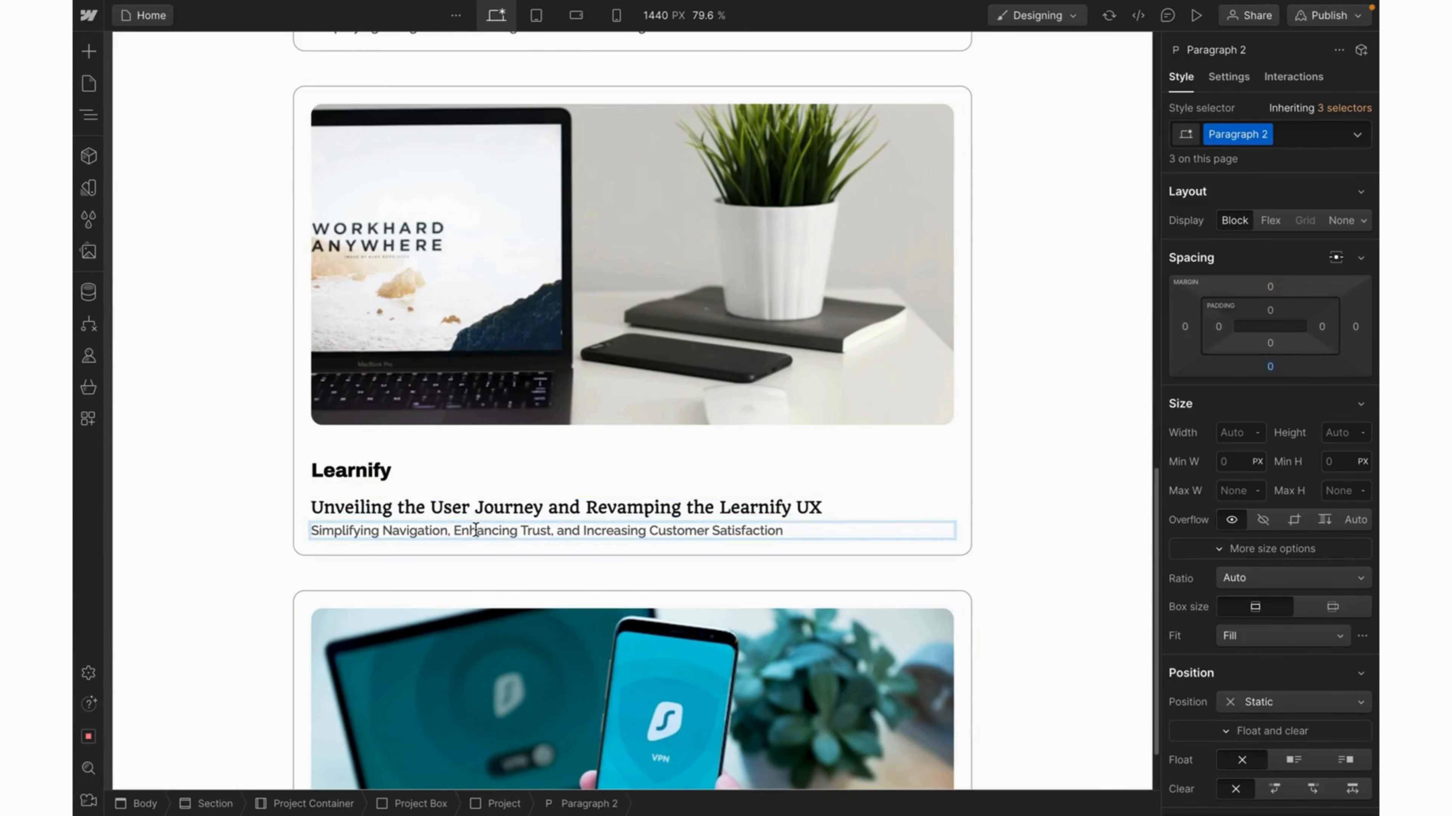
pyautogui.tripleClick(475, 529)
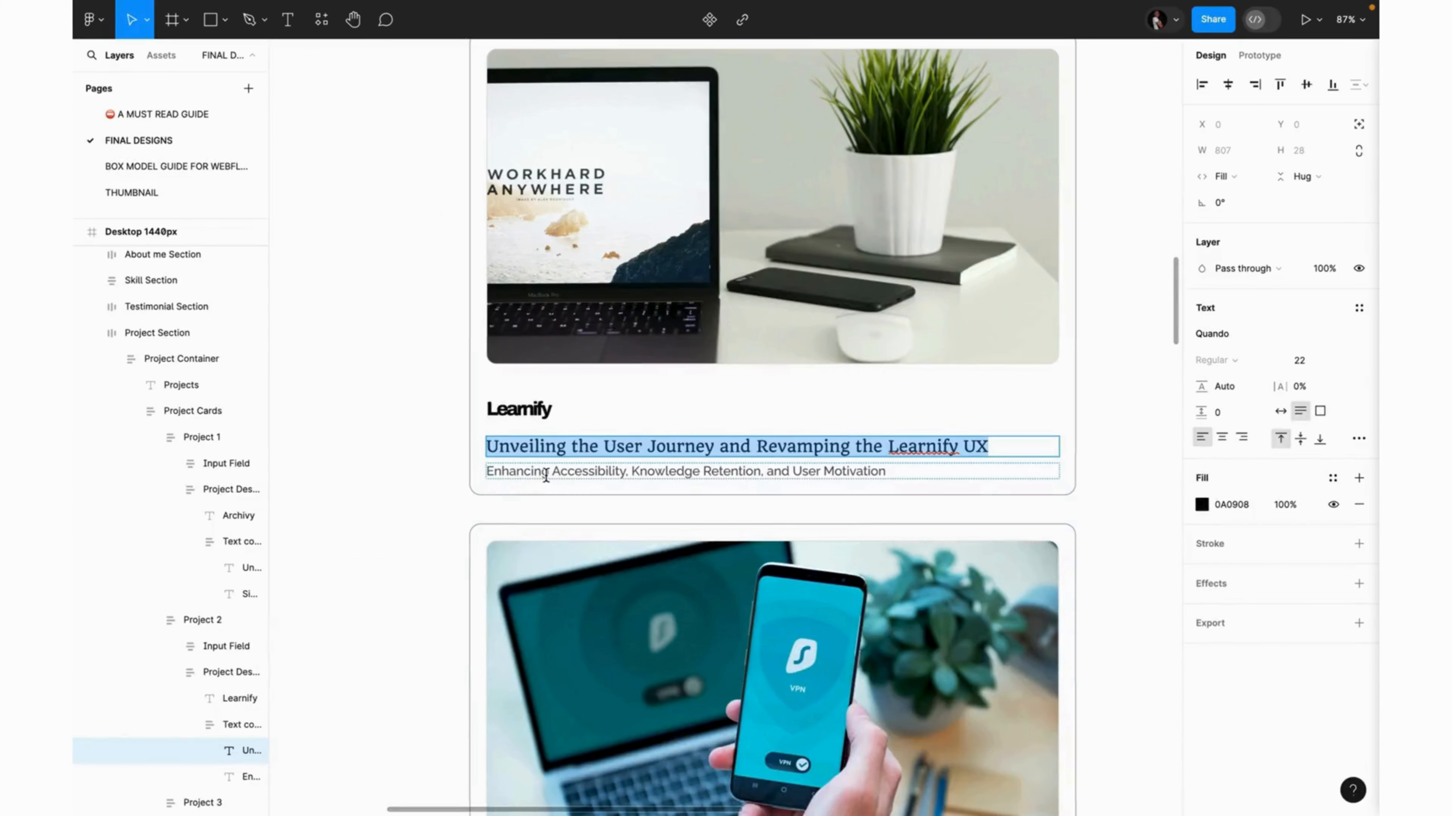
pyautogui.tripleClick(546, 476)
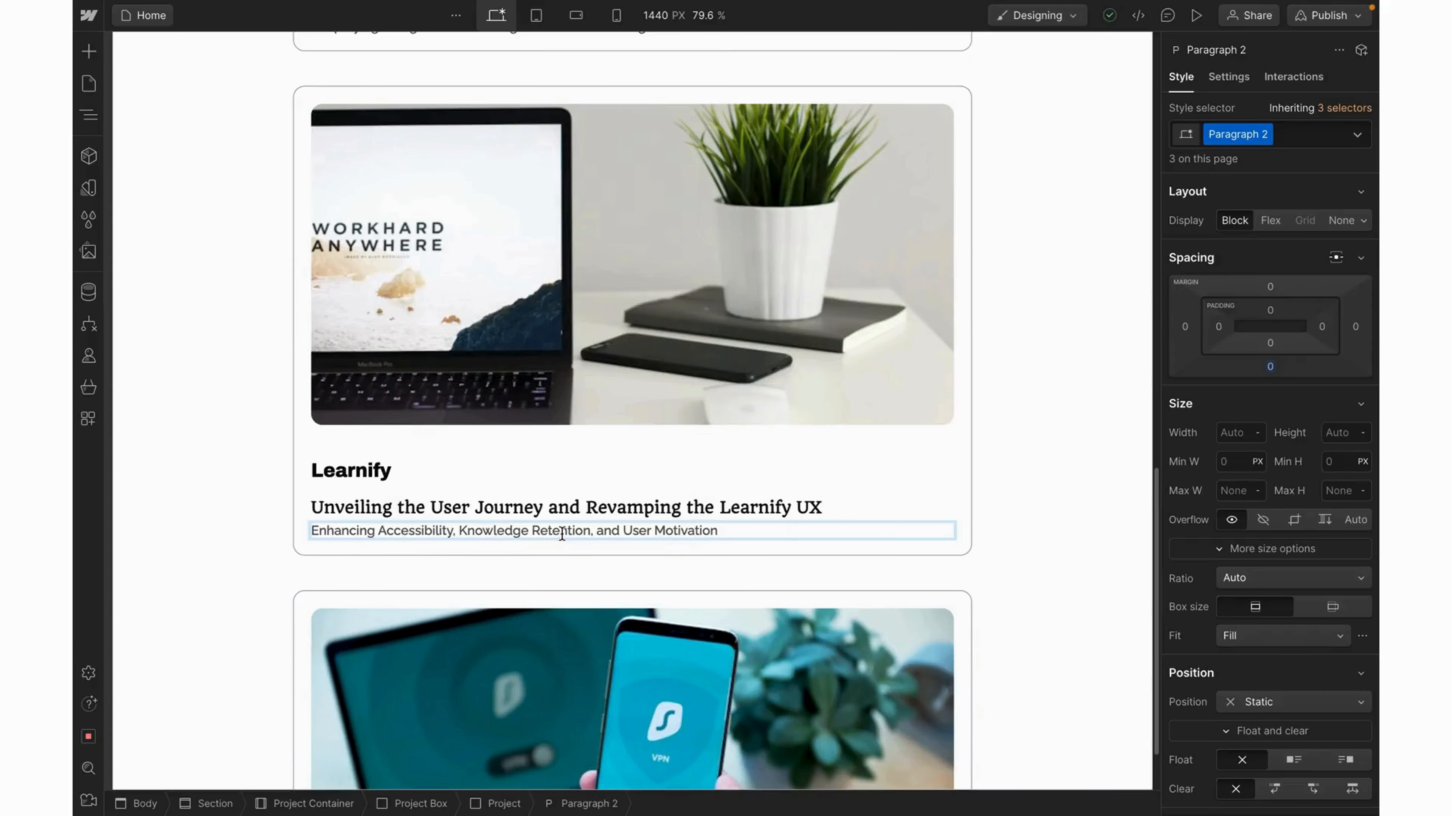
pyautogui.scroll(-5, 576, 642)
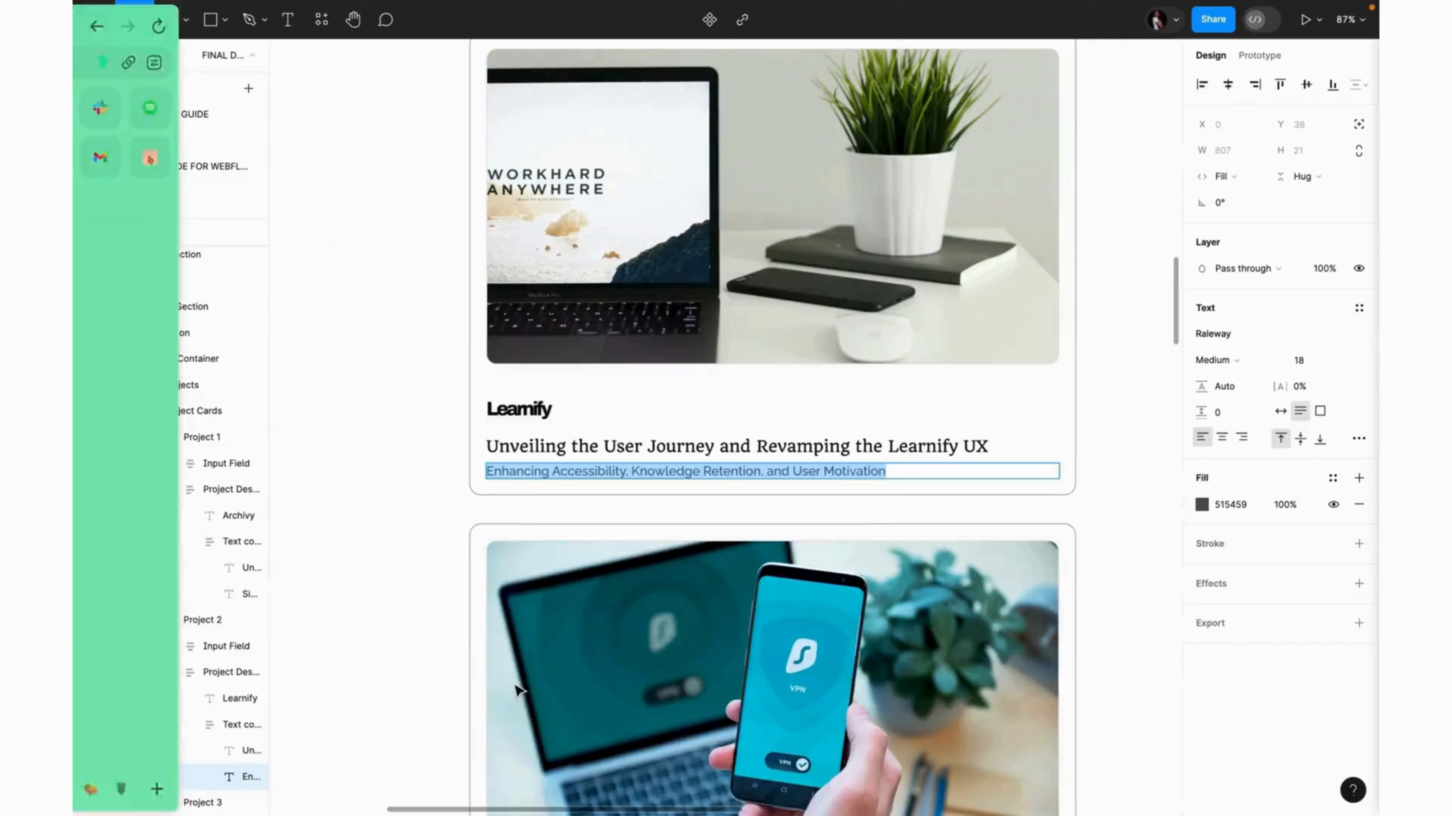
pyautogui.scroll(-10, 513, 682)
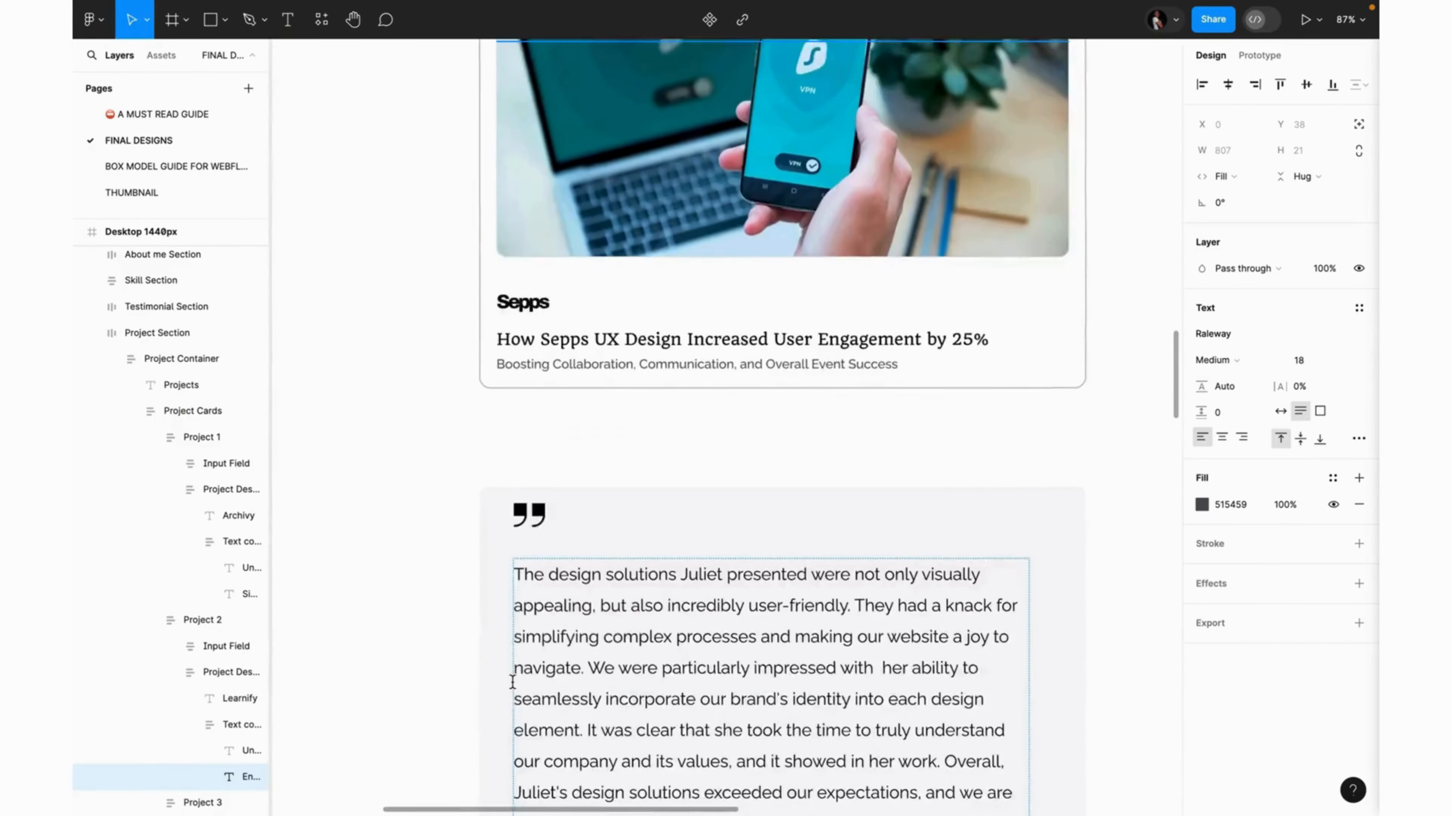
# Rename the third card from Archivy to Sepps.
pyautogui.scroll(-2, 512, 681)
pyautogui.doubleClick(517, 203)
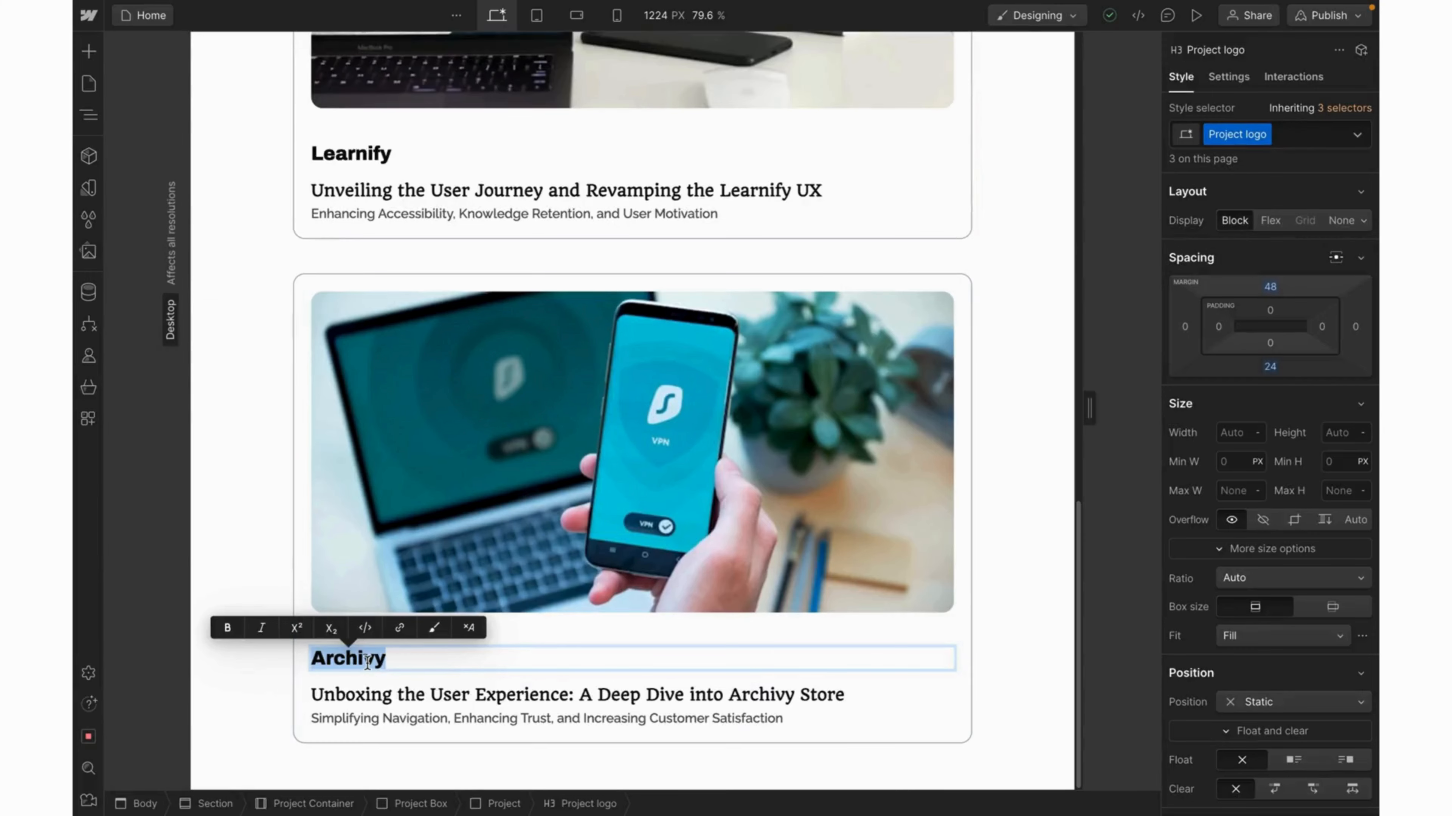
pyautogui.write('Sepps')
pyautogui.press('Escape')
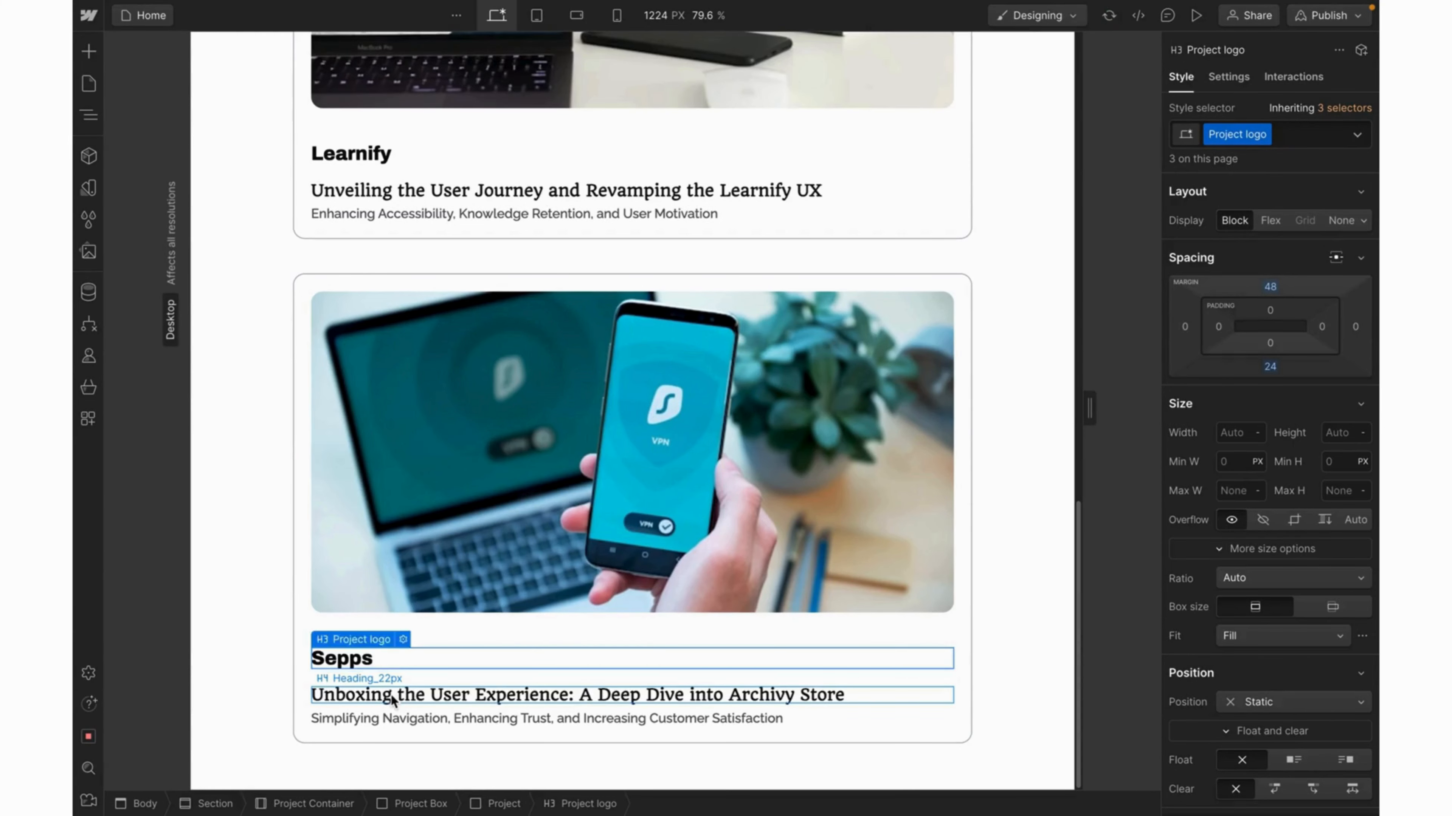
# Replace the third card's headline with 'How Sepps UX Design Increased User Engagement by 25%'.
pyautogui.doubleClick(392, 695)
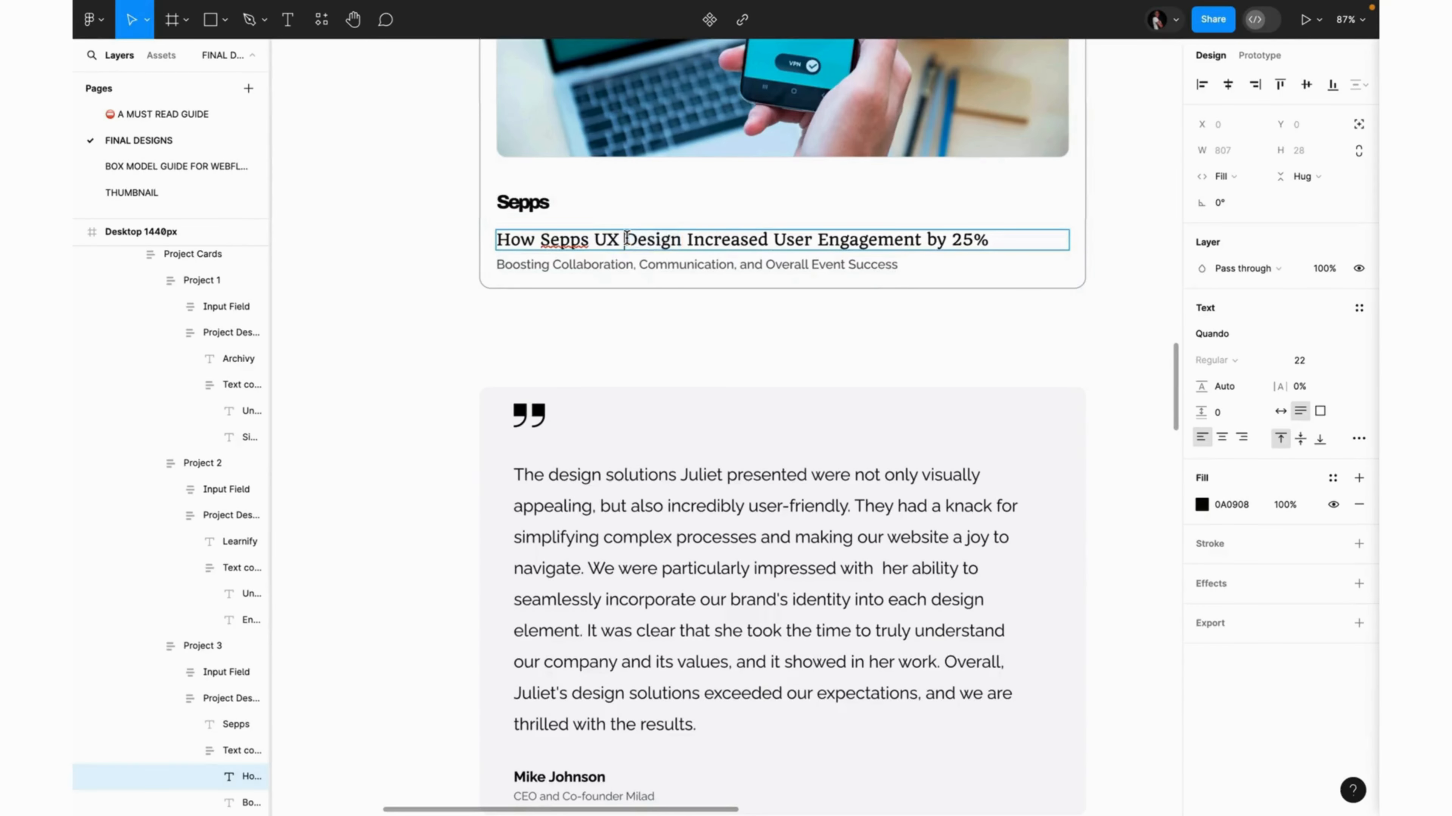
pyautogui.tripleClick(625, 237)
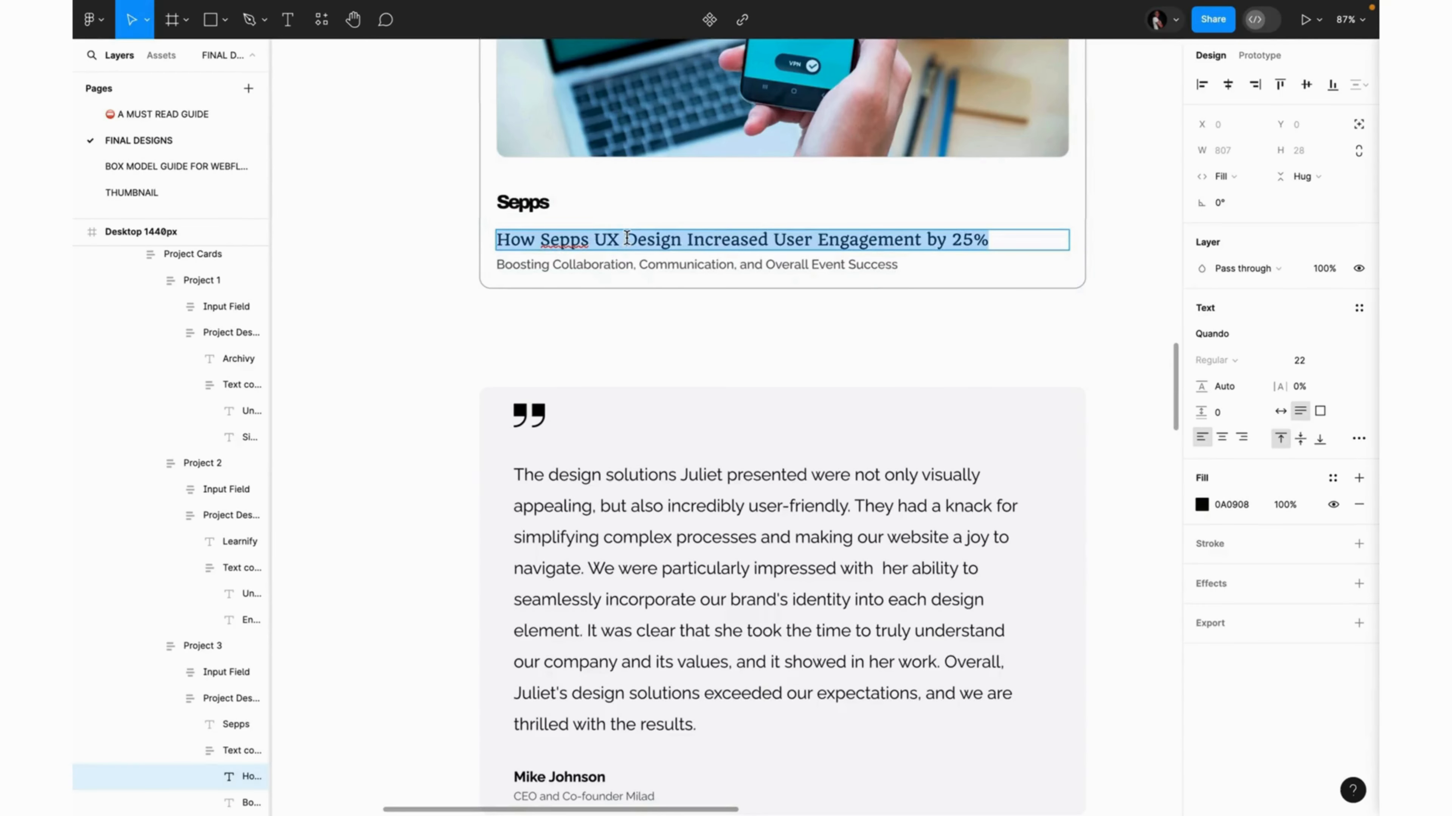
pyautogui.hotkey('ctrl', 'c')
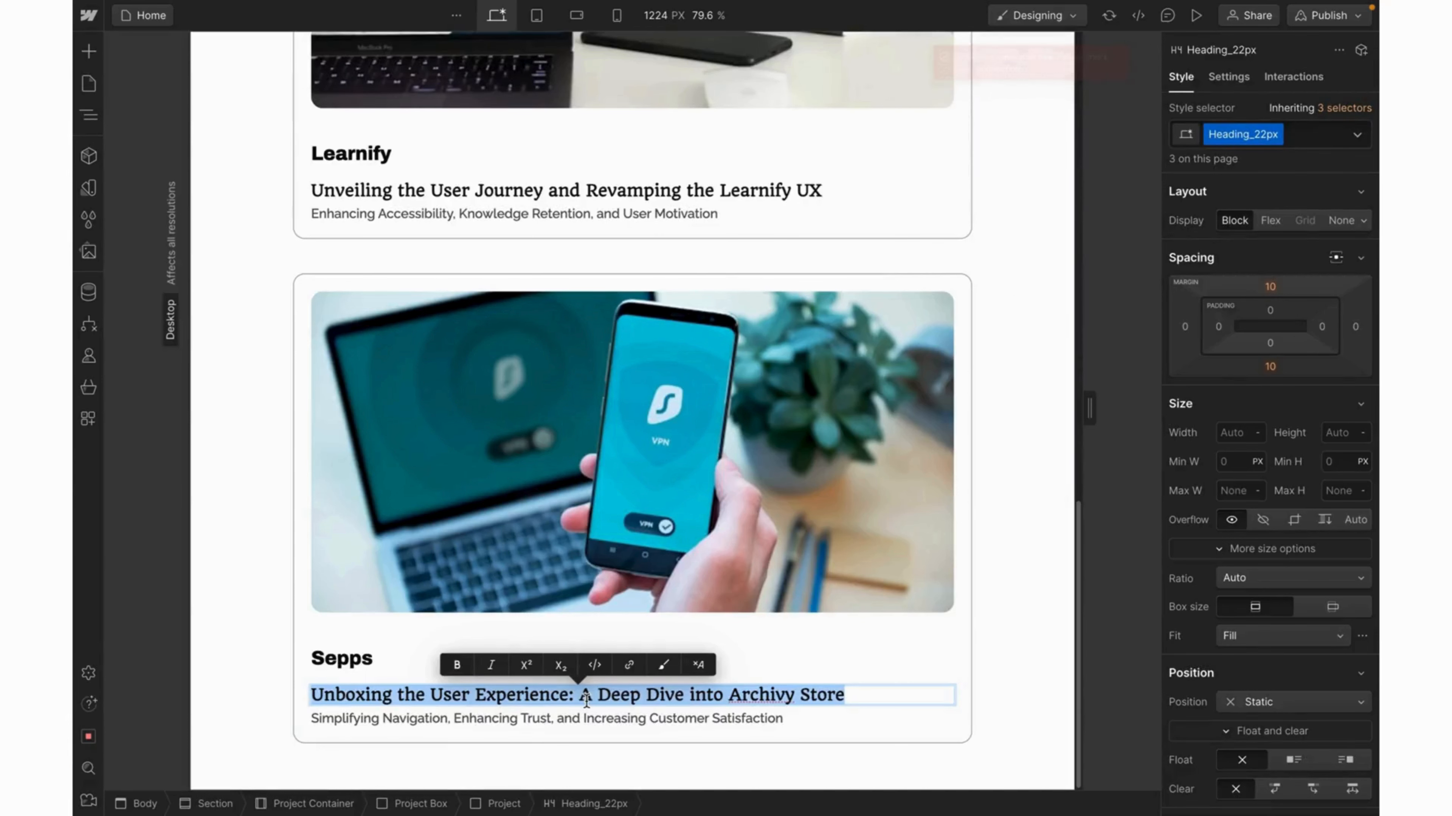
pyautogui.hotkey('ctrl', 'v')
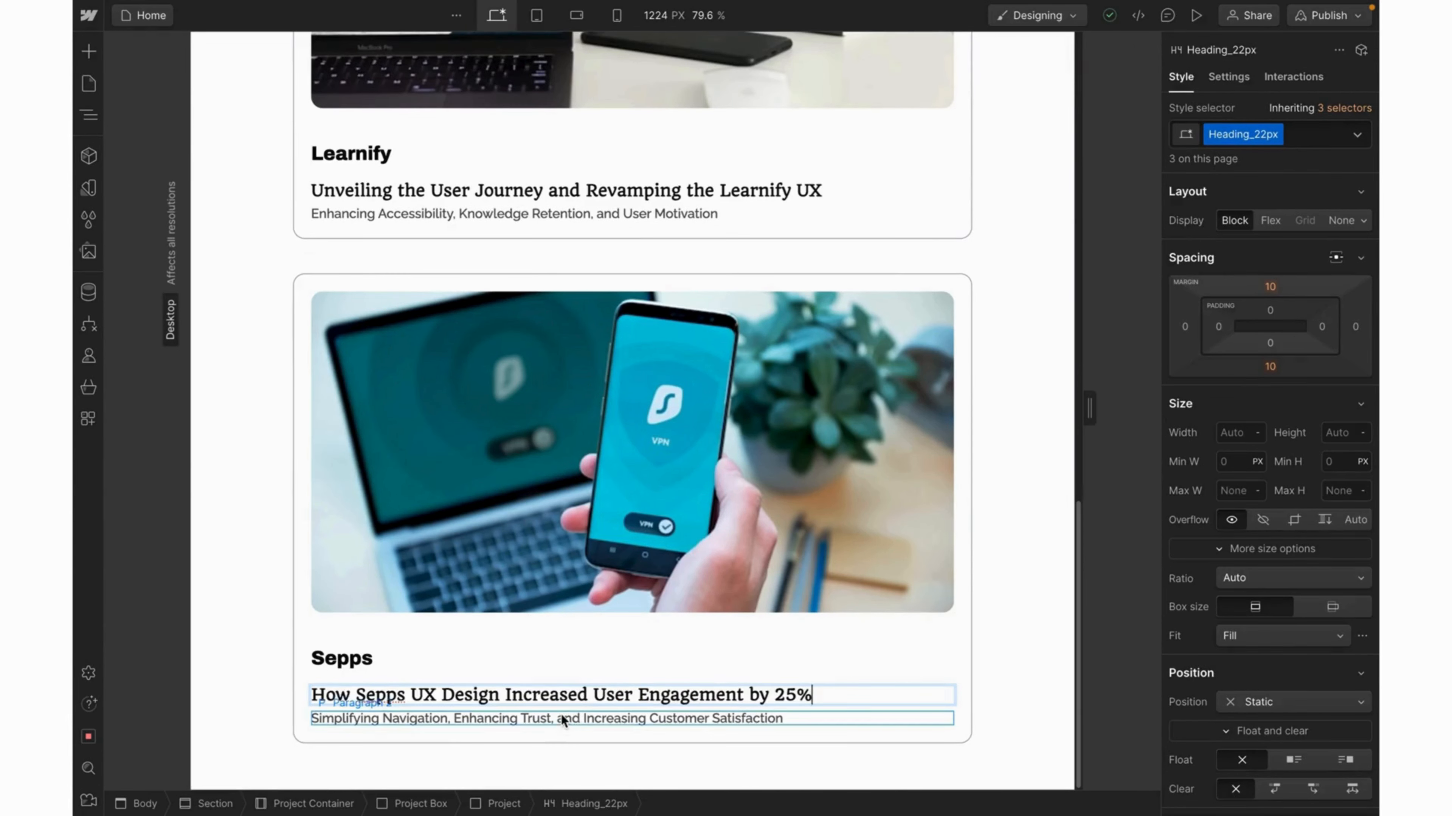
pyautogui.press('Escape')
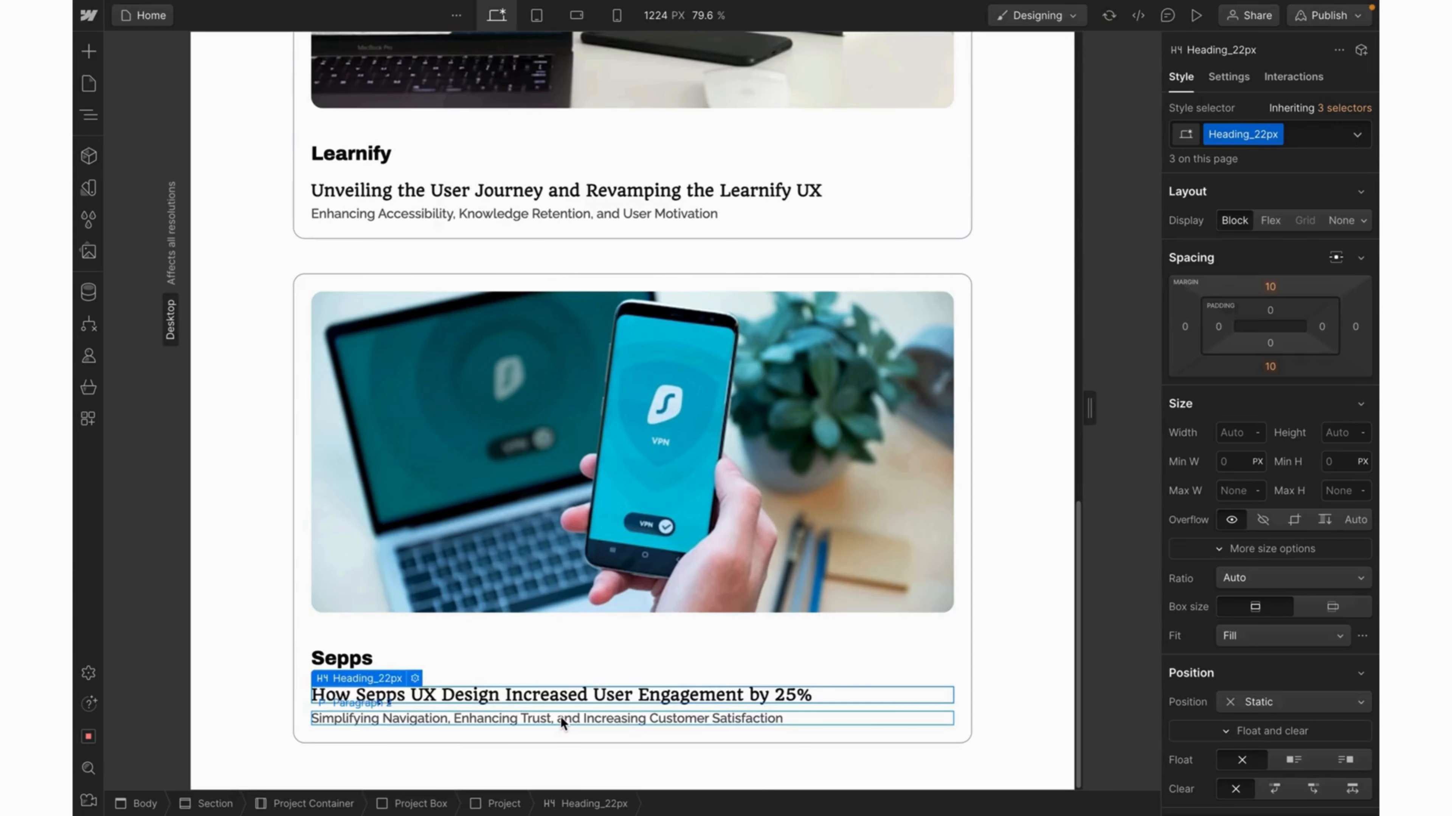
pyautogui.press('Return')
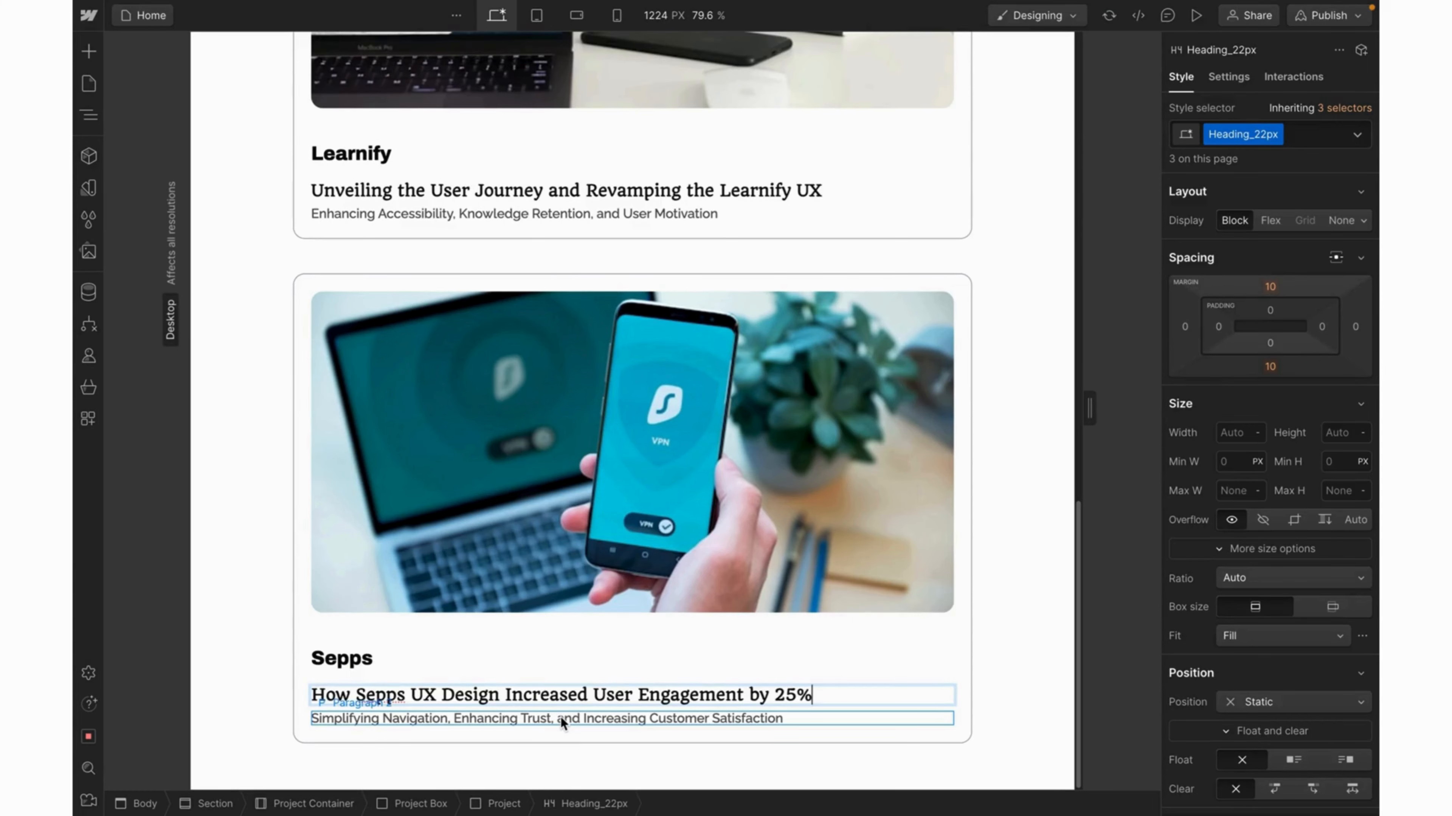
# Replace the third card's subtitle with the Sepps subtitle copied from Figma.
pyautogui.tripleClick(561, 718)
pyautogui.press('super+Tab')
pyautogui.click(578, 264)
pyautogui.press('super+a')
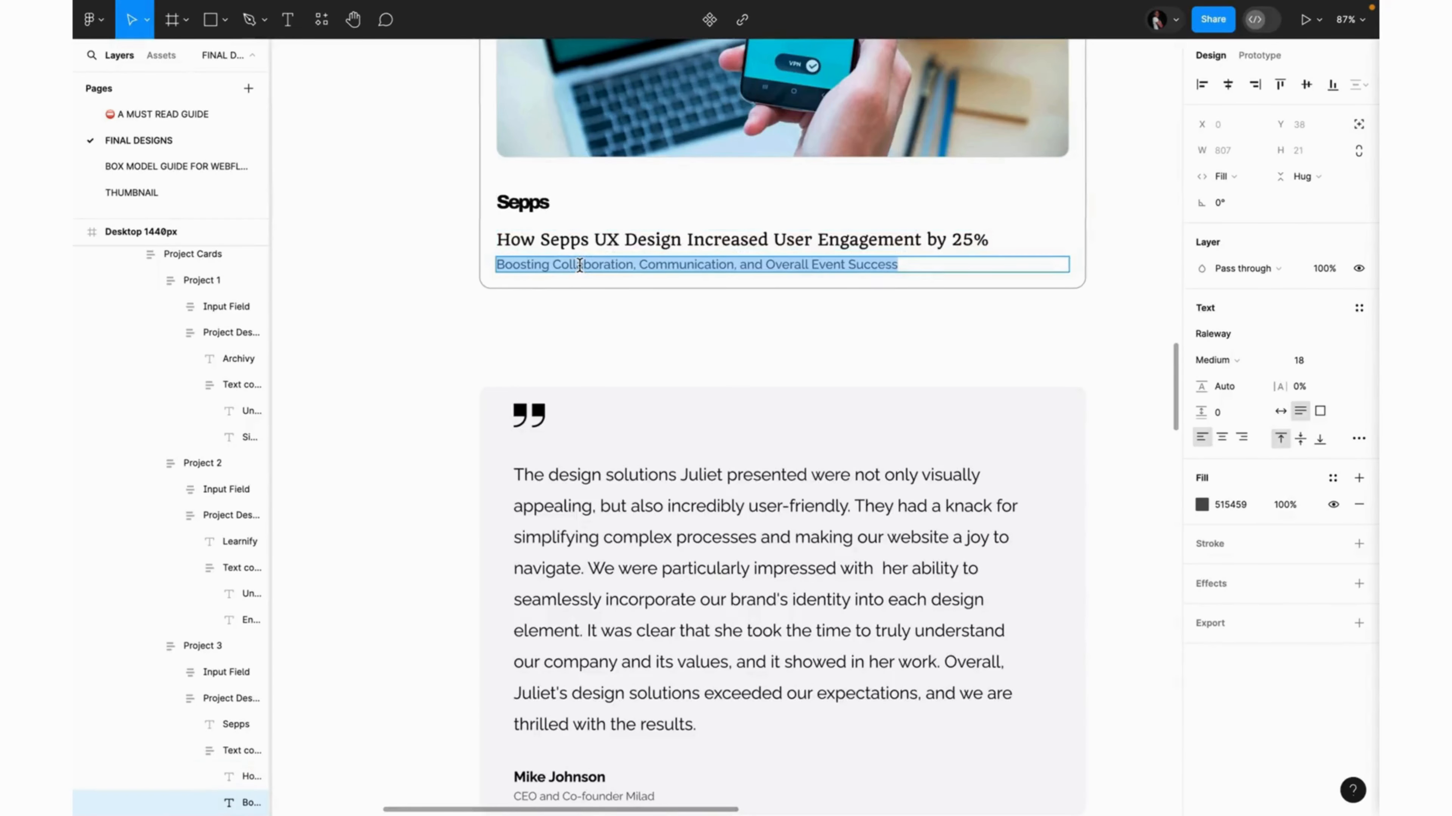
pyautogui.press('super+c')
pyautogui.press('super+Tab')
pyautogui.press('super+v')
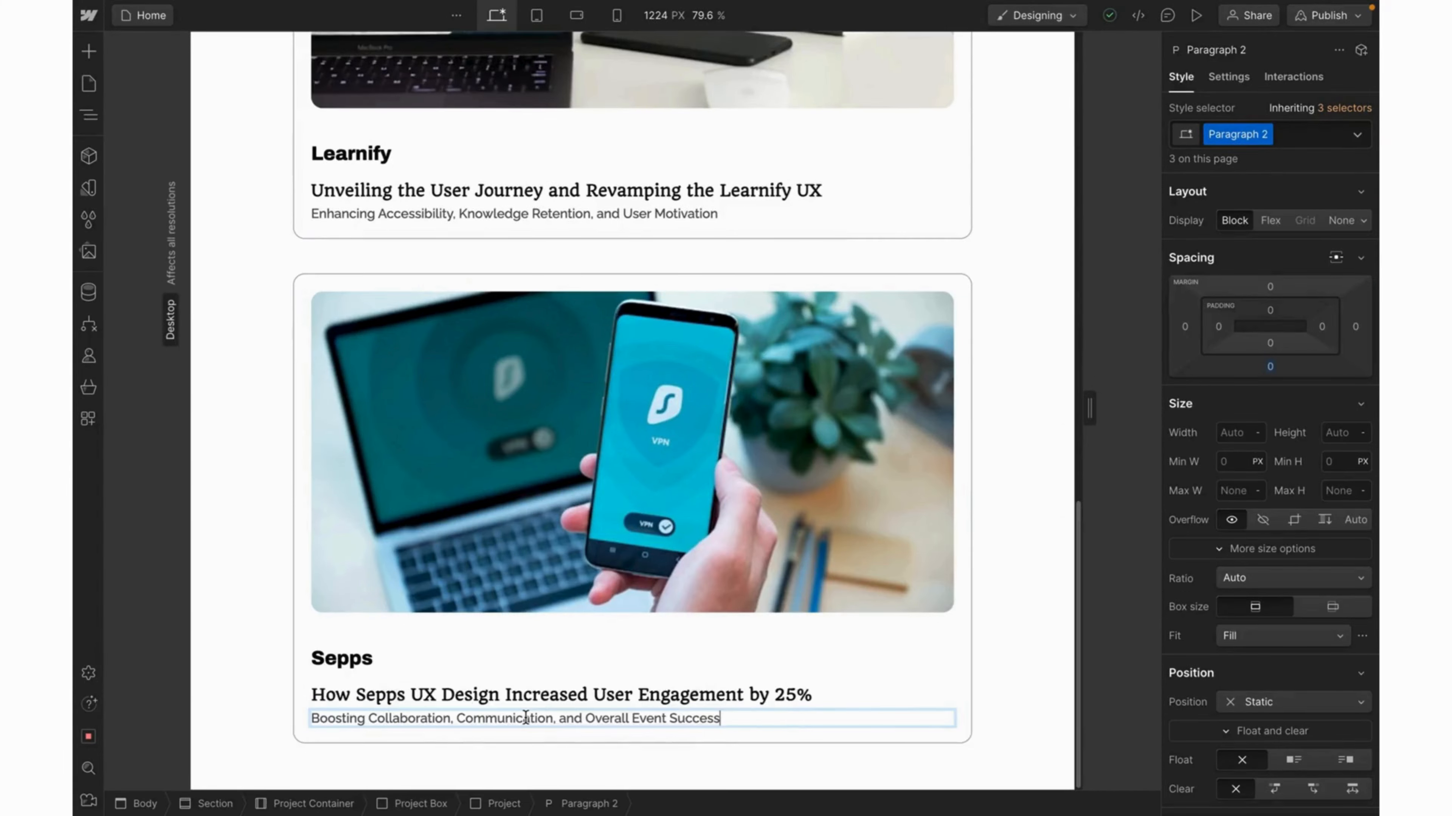
pyautogui.press('Escape')
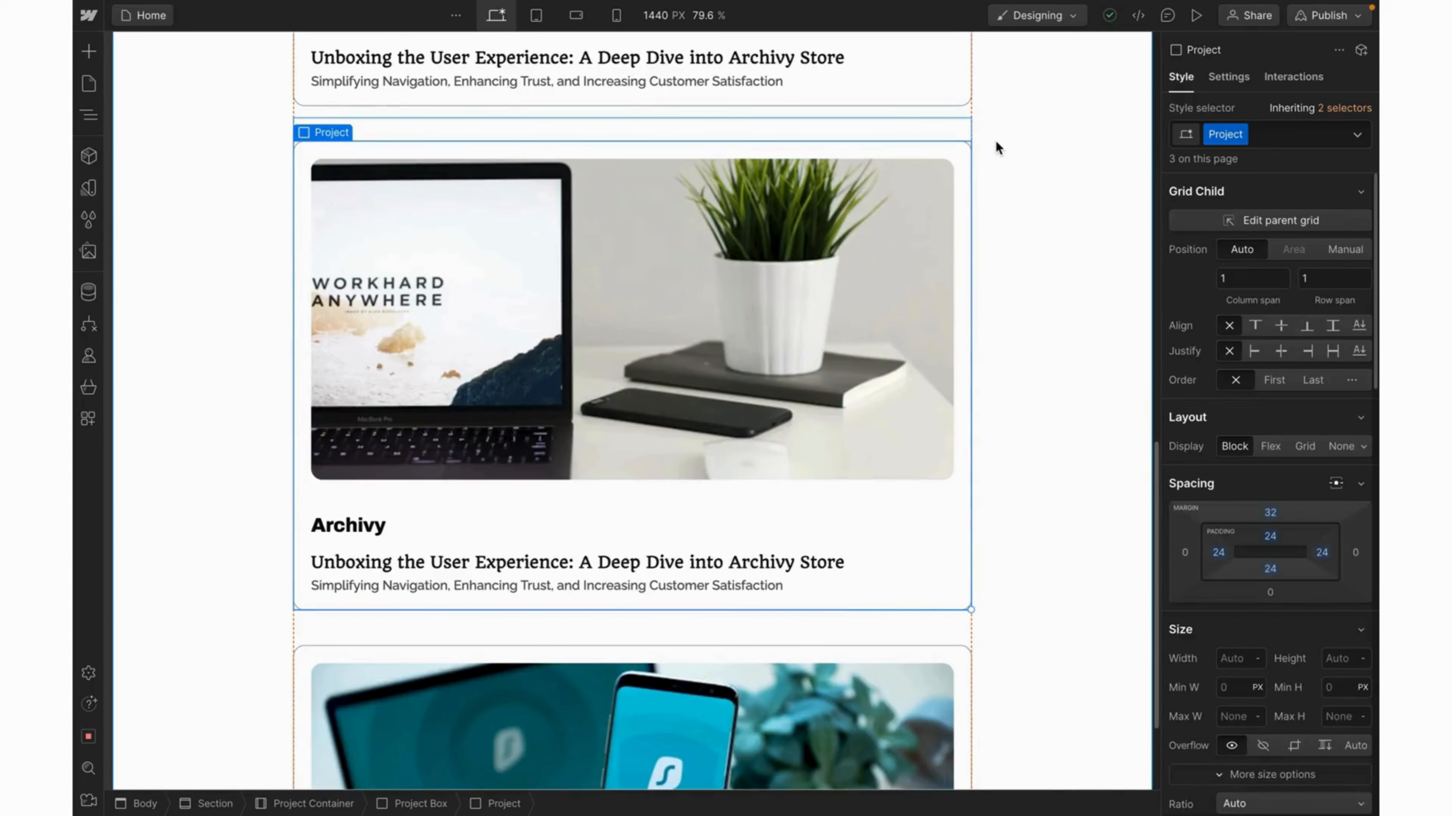
# Select the Projects section and switch to Preview mode.
pyautogui.scroll(4, 1027, 97)
pyautogui.scroll(6, 1028, 100)
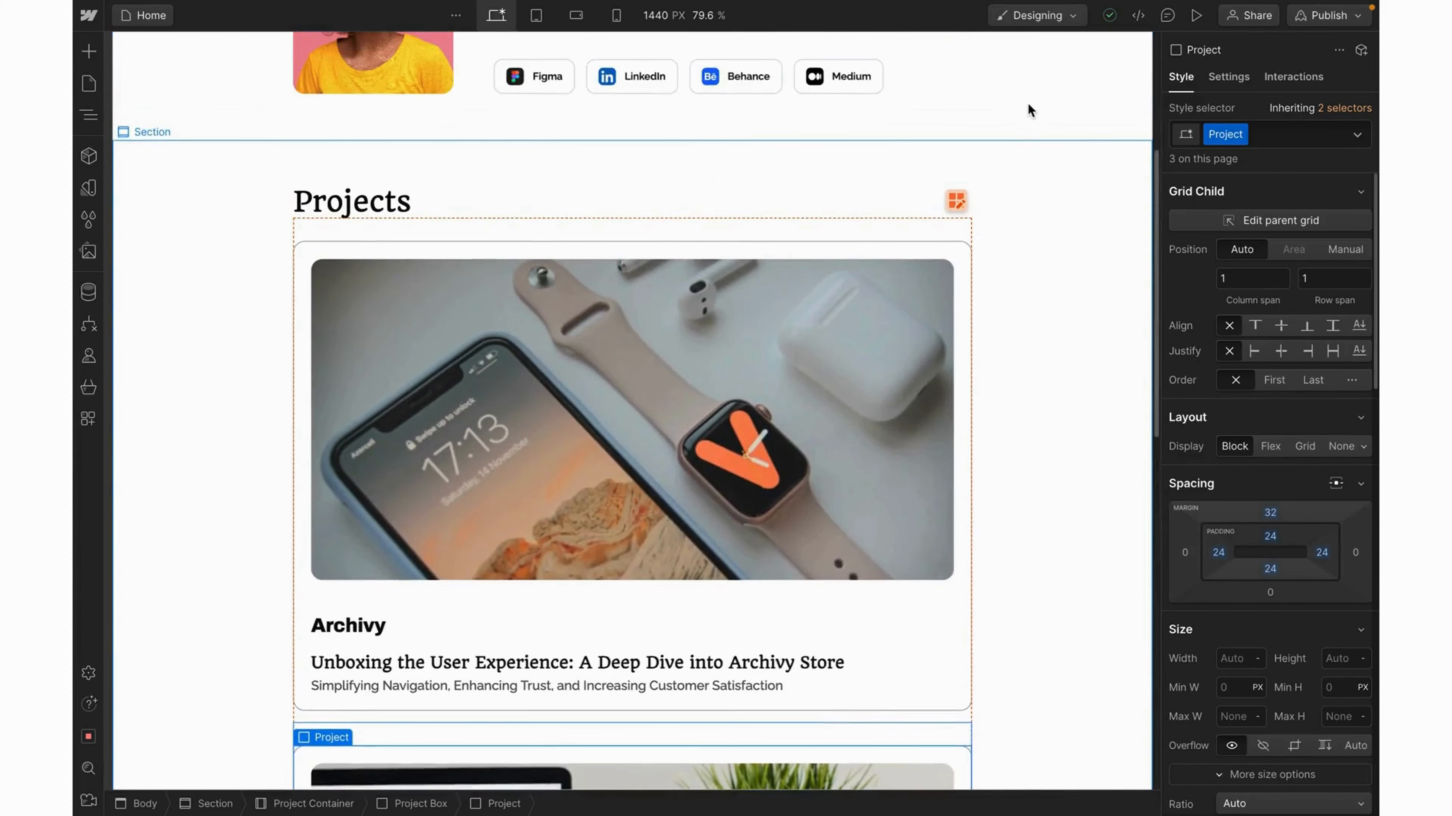
pyautogui.click(1034, 195)
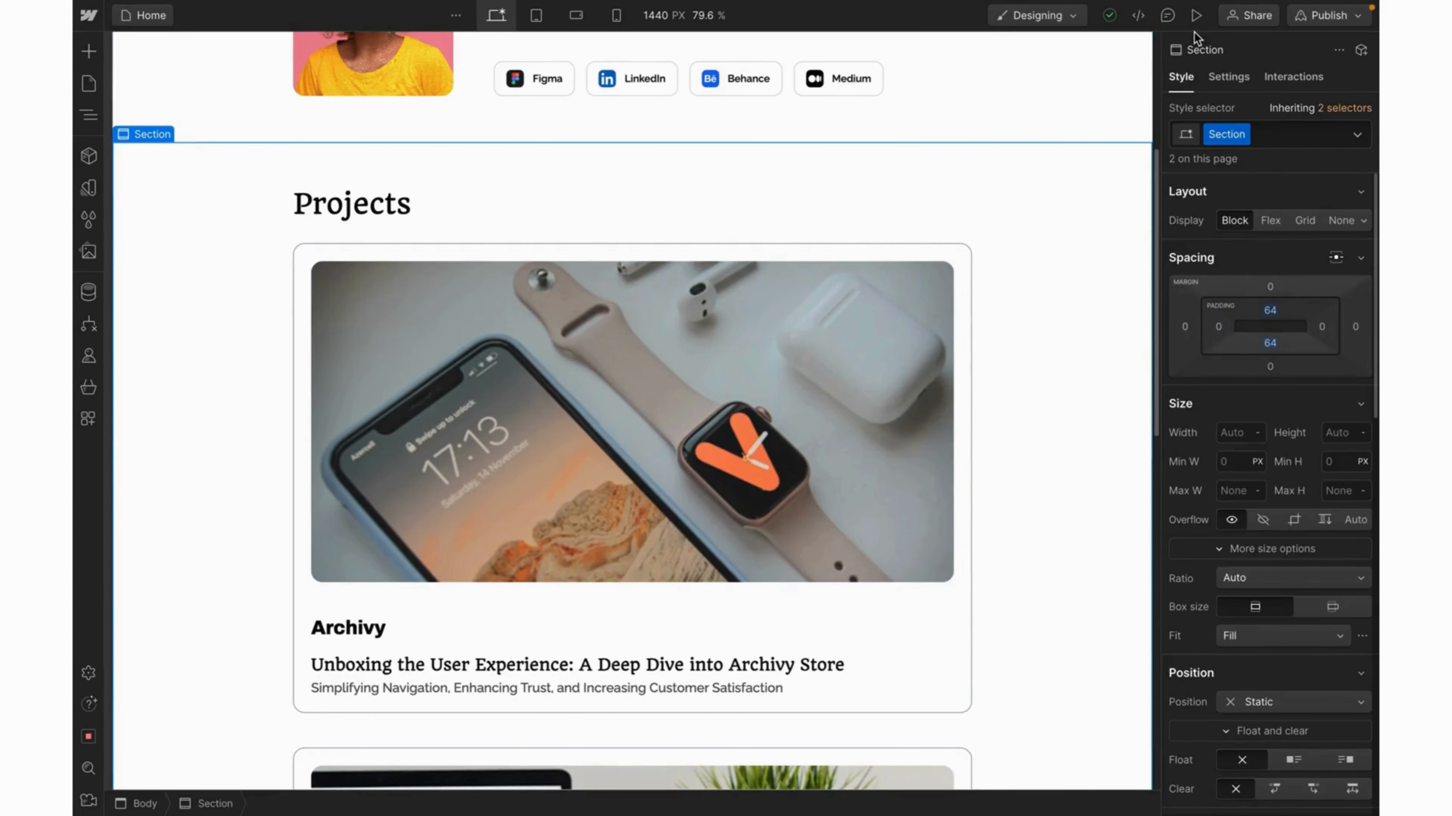
pyautogui.click(1196, 16)
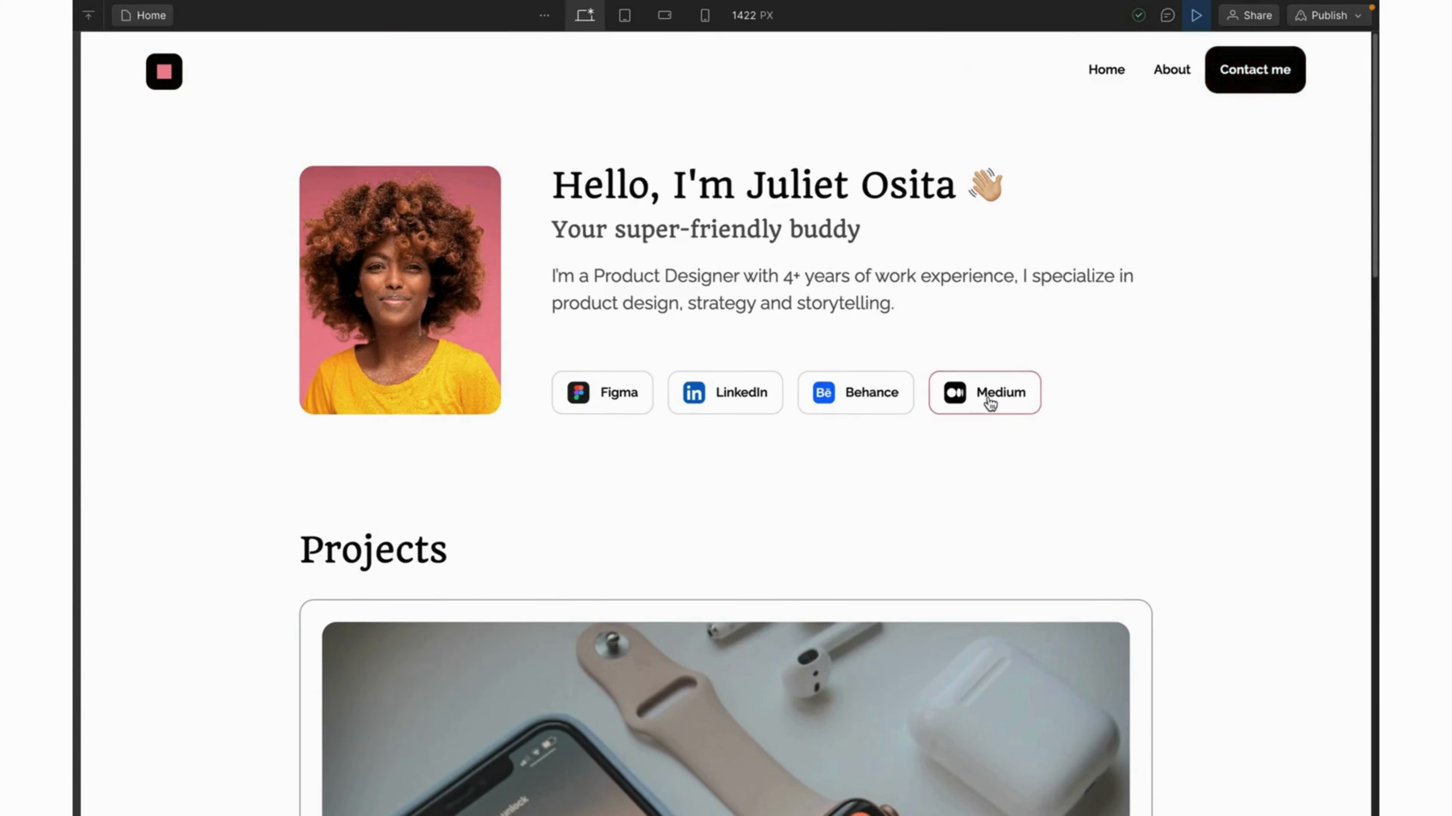
# Scroll through the Projects section's cards in the preview.
pyautogui.scroll(-5, 966, 600)
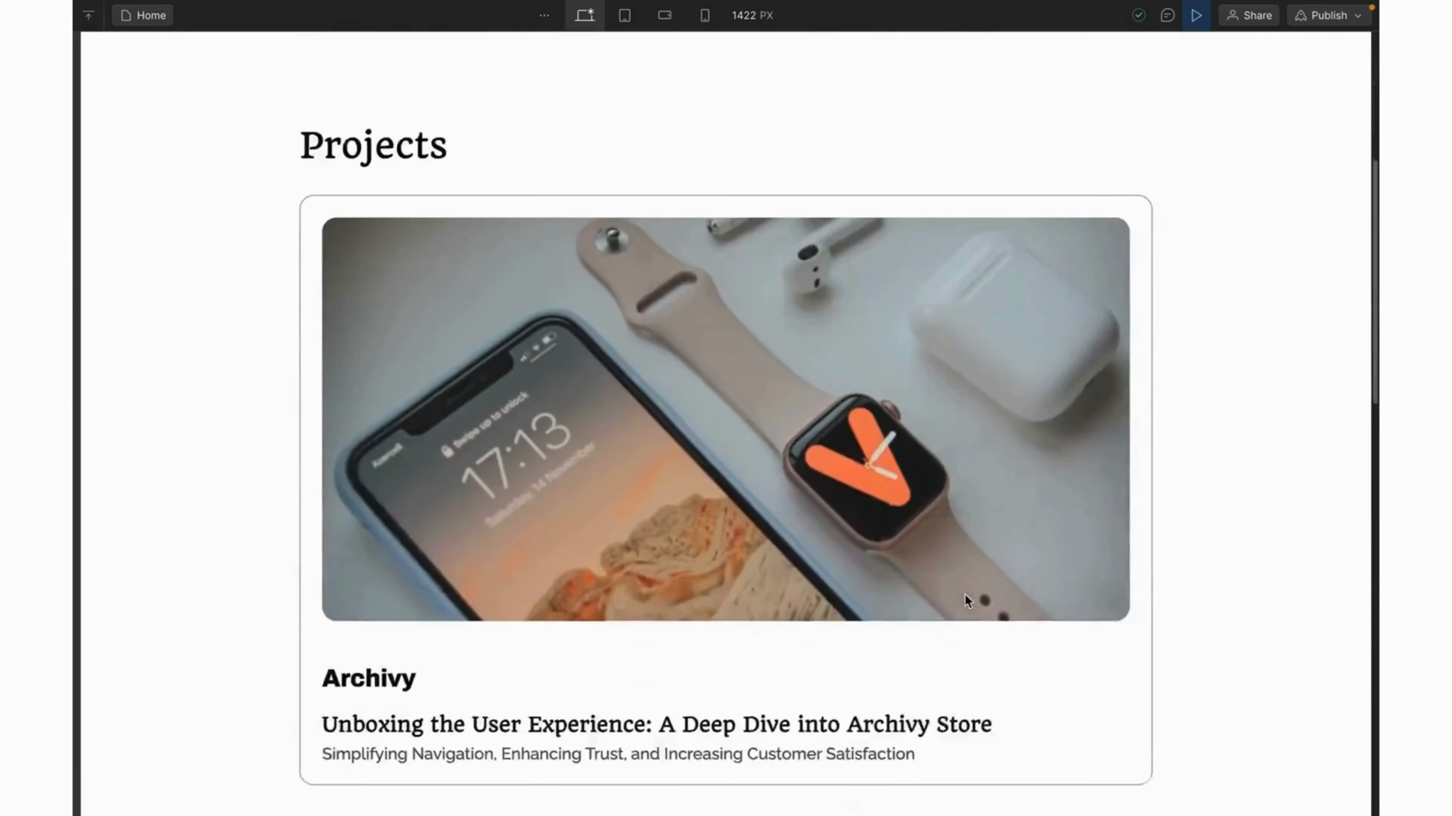
pyautogui.scroll(-15, 965, 600)
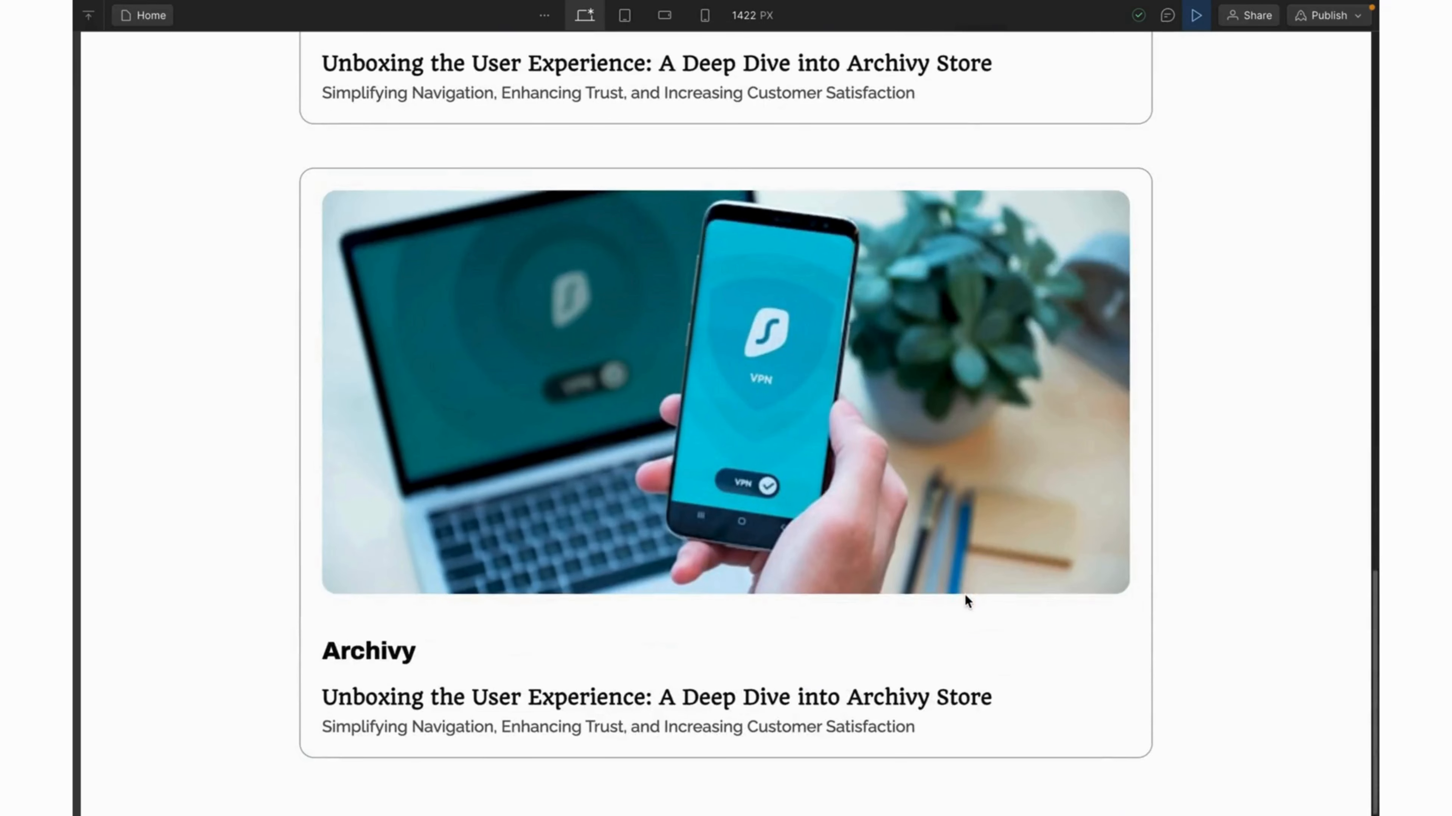
pyautogui.scroll(20, 965, 596)
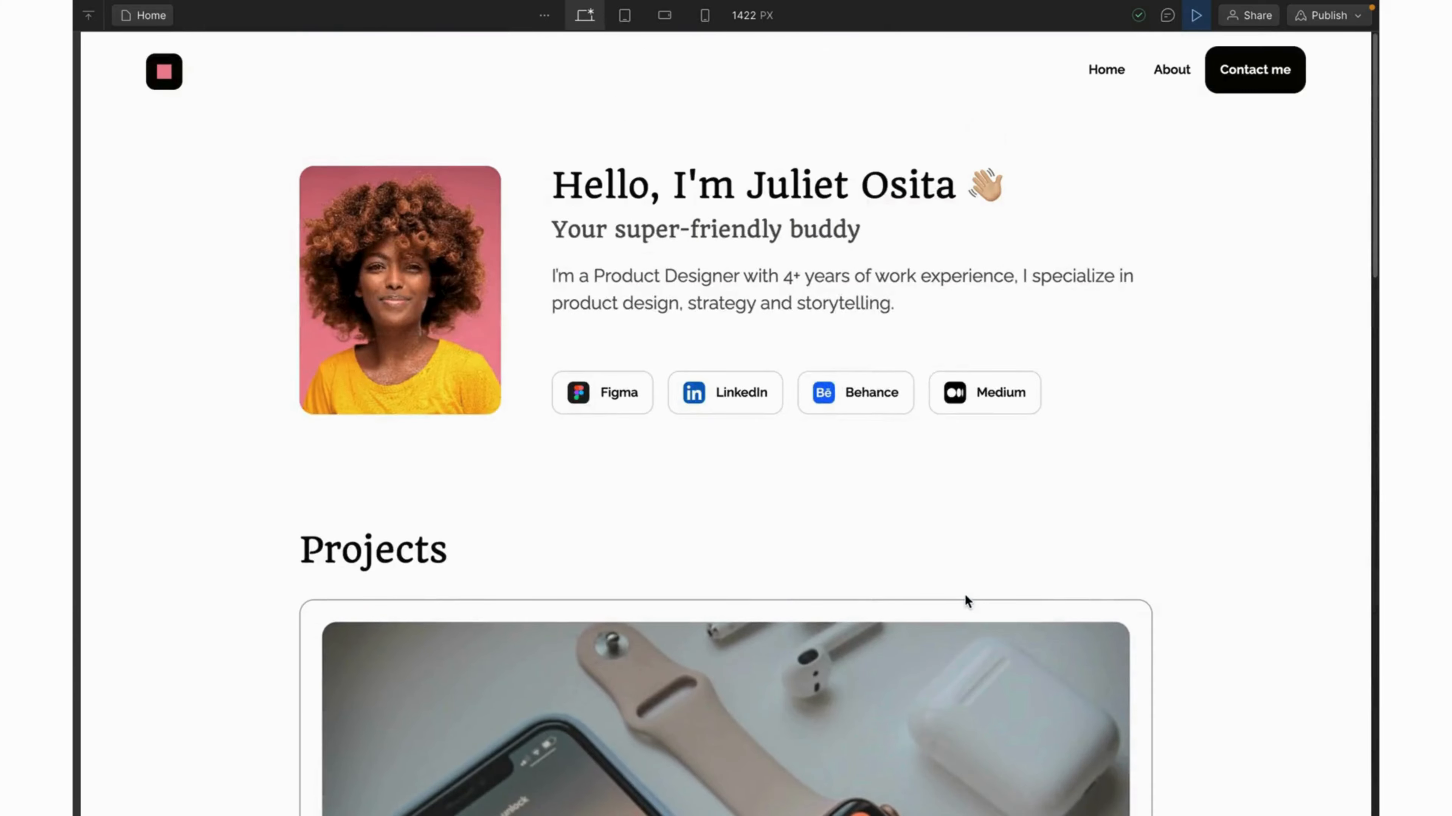
# View the preview at a 1920 px canvas width.
pyautogui.click(743, 16)
pyautogui.write('1920')
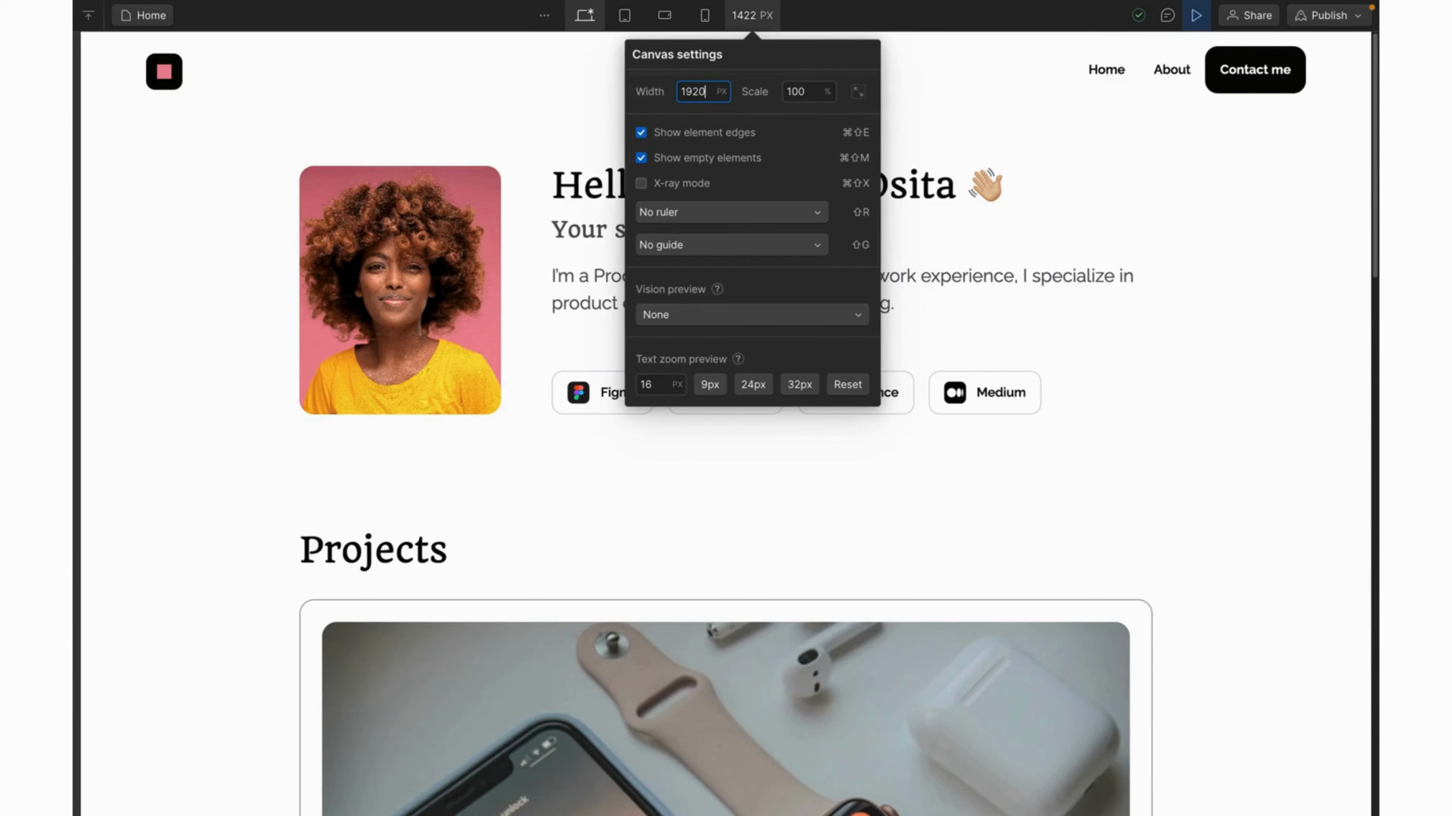
pyautogui.press('Return')
pyautogui.click(1033, 350)
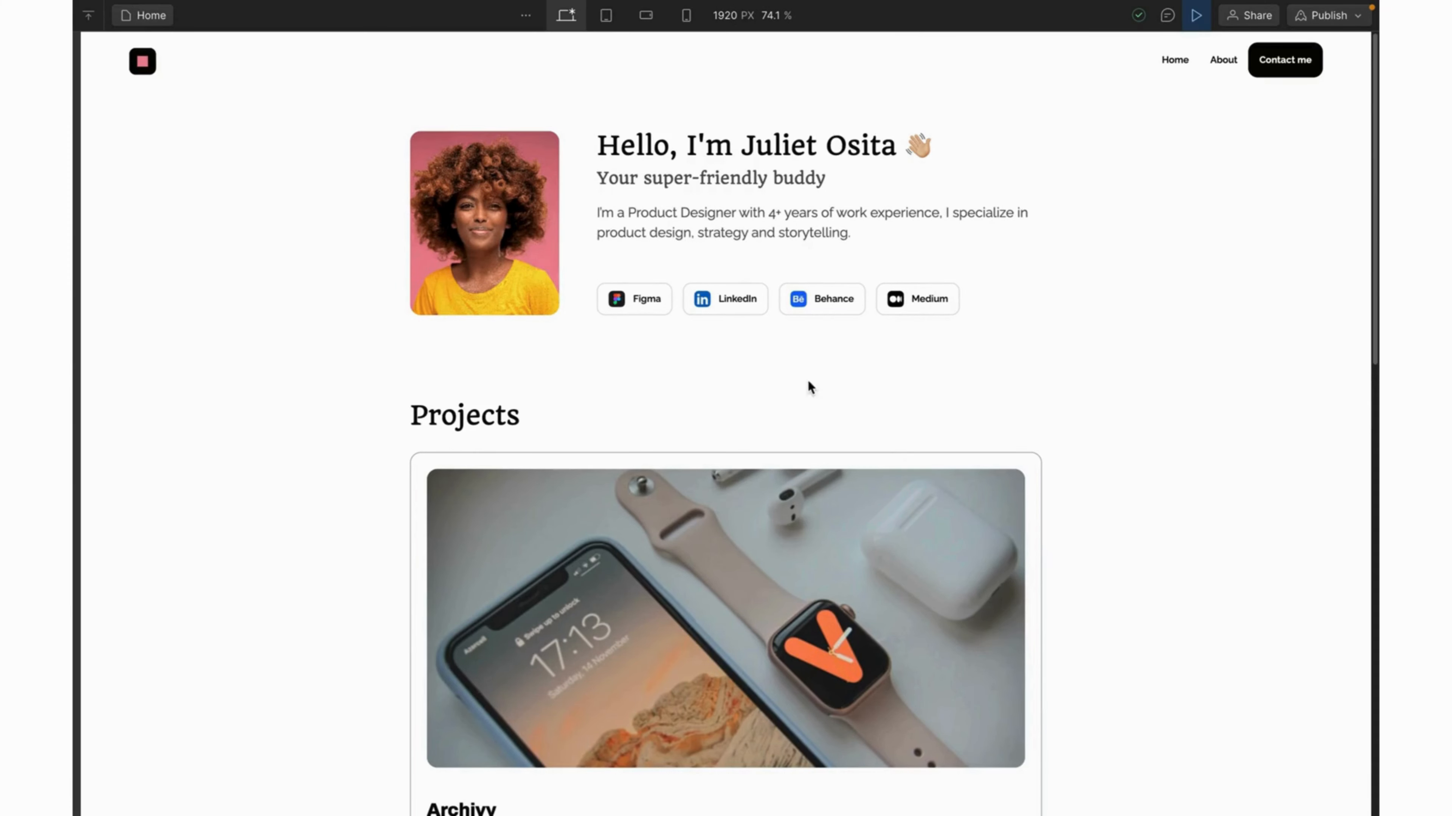
# Switch the preview to 1440 px width and scroll through the page.
pyautogui.moveTo(722, 41)
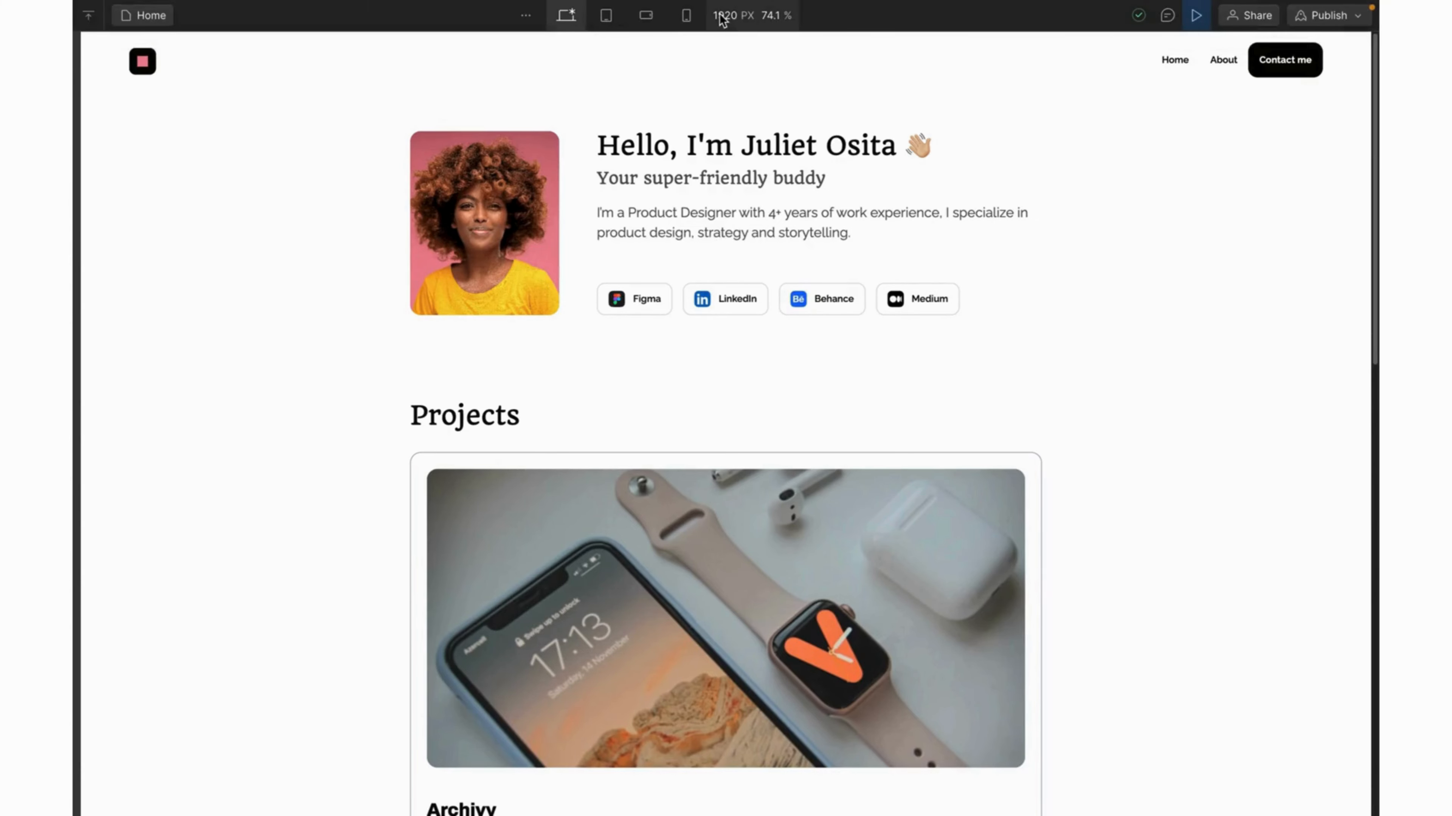
pyautogui.click(723, 16)
pyautogui.write('1')
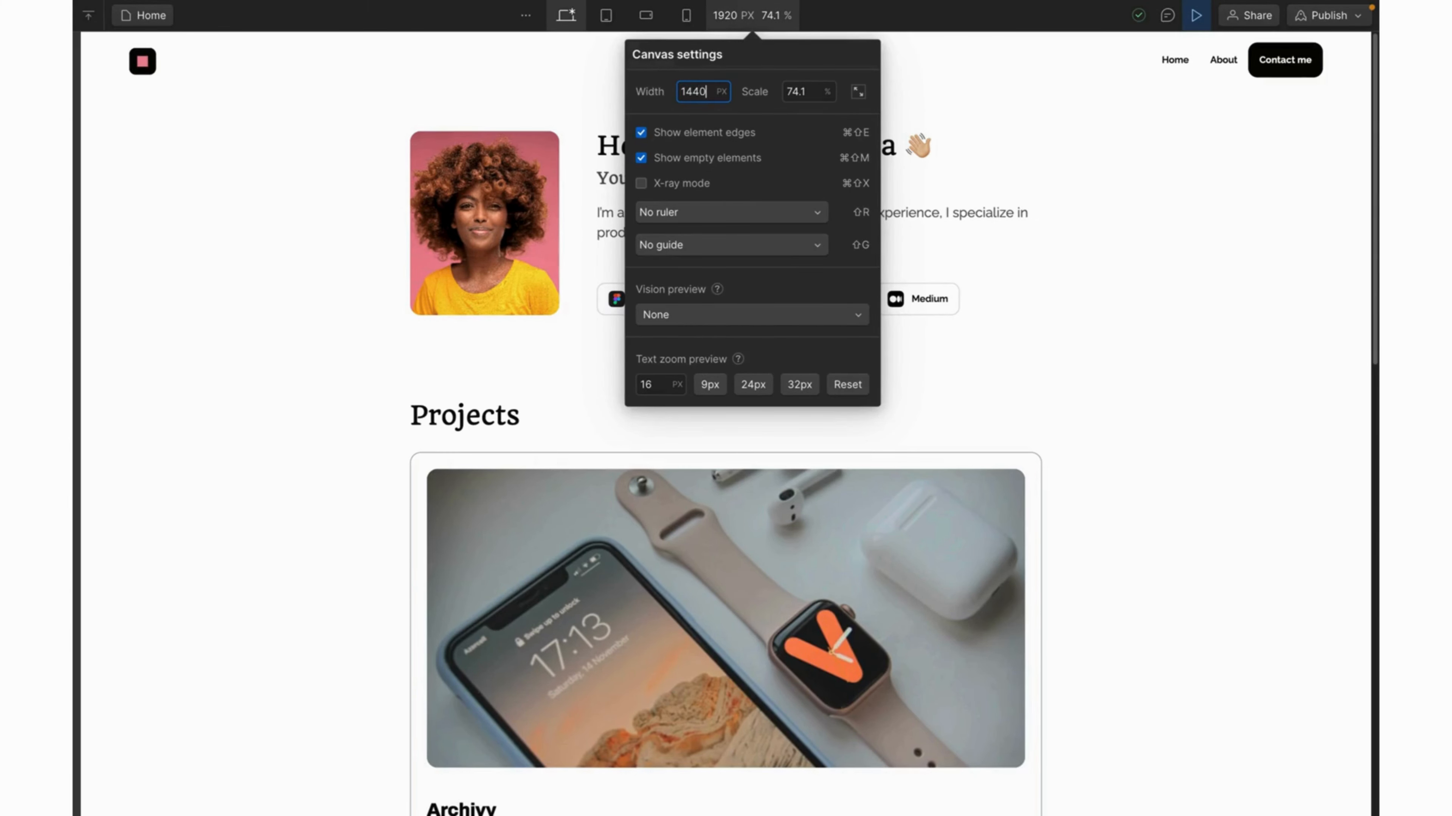
pyautogui.write('440')
pyautogui.press('Return')
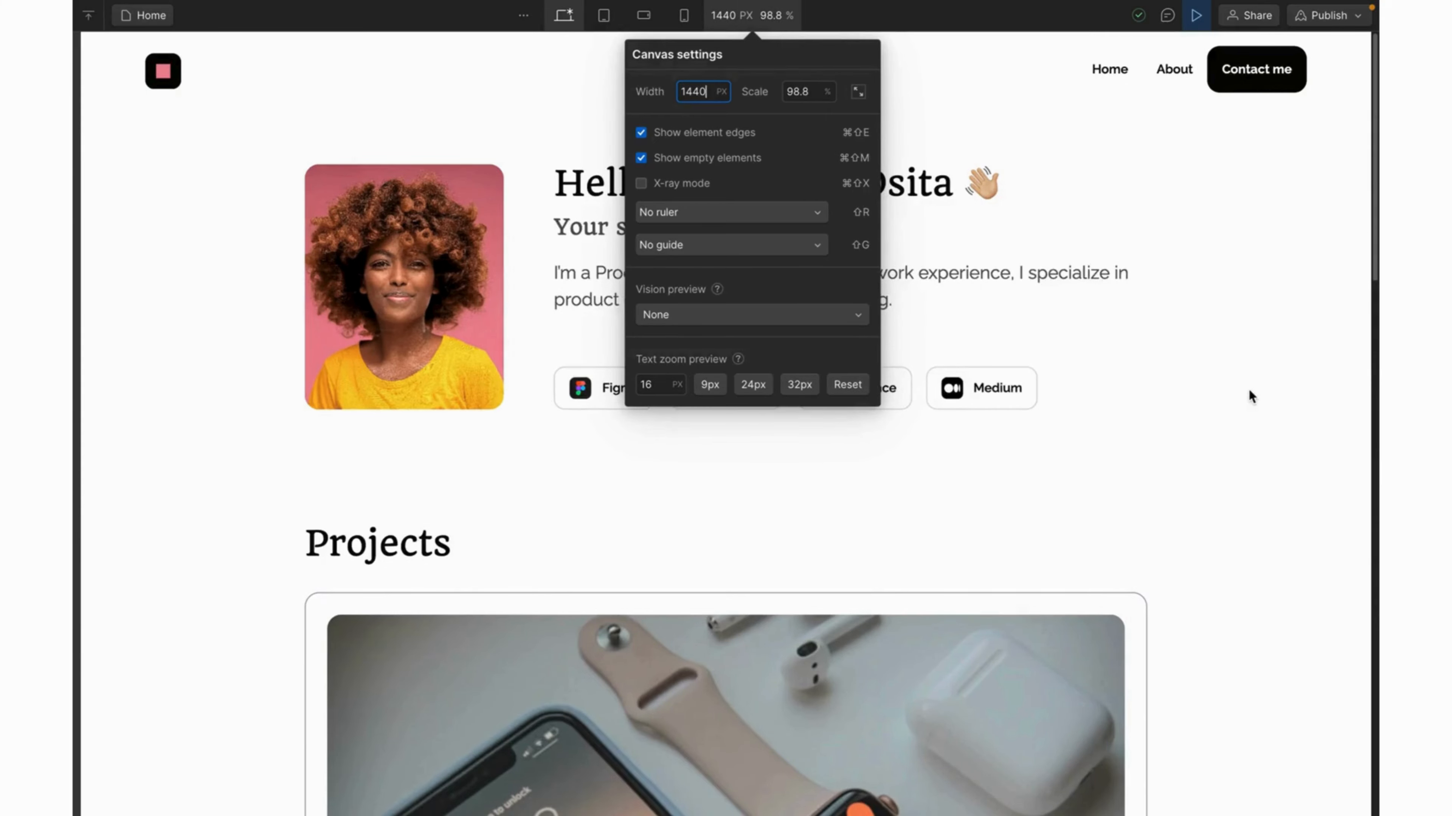
pyautogui.scroll(-15, 1249, 388)
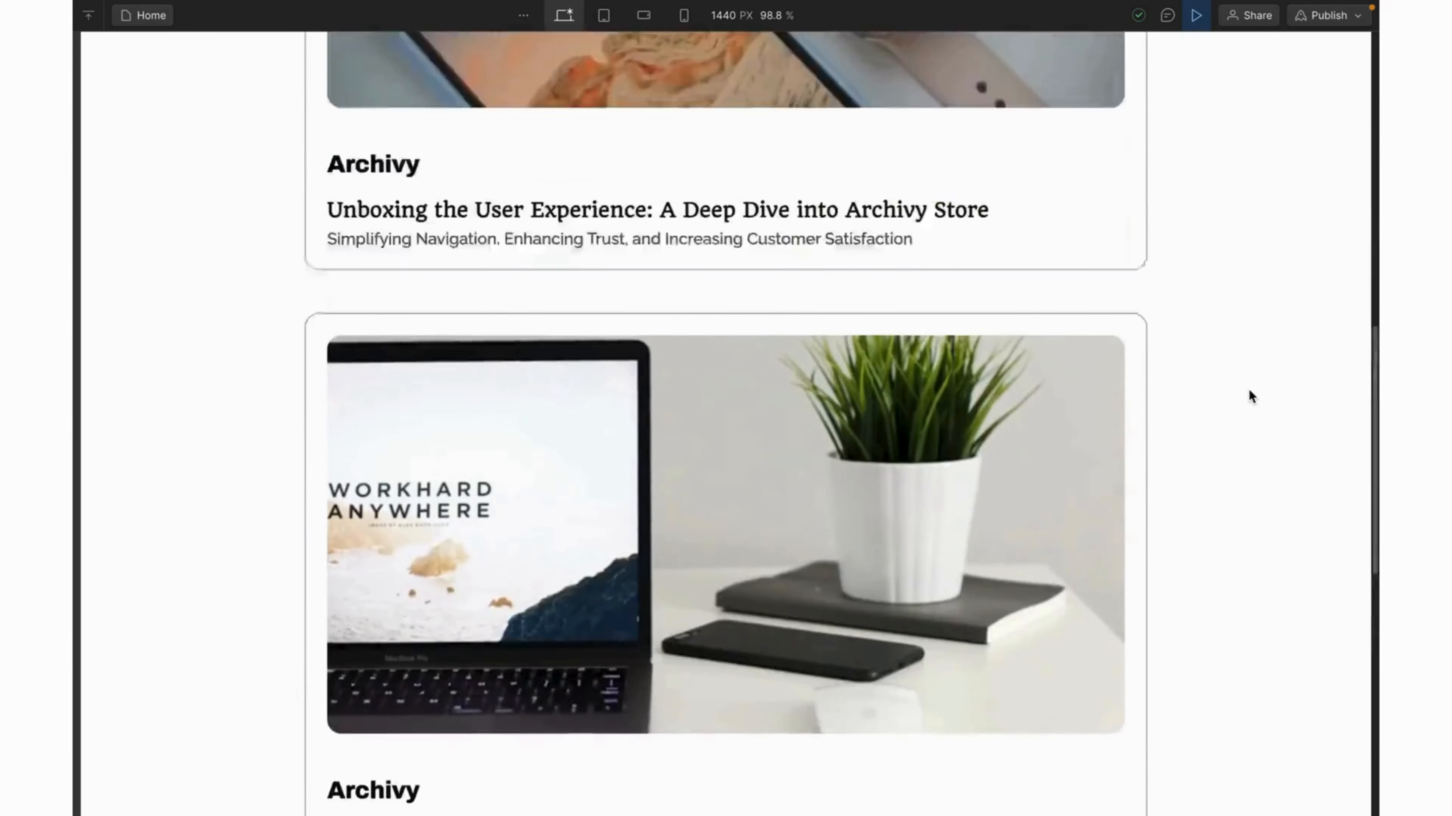
pyautogui.scroll(15, 1248, 394)
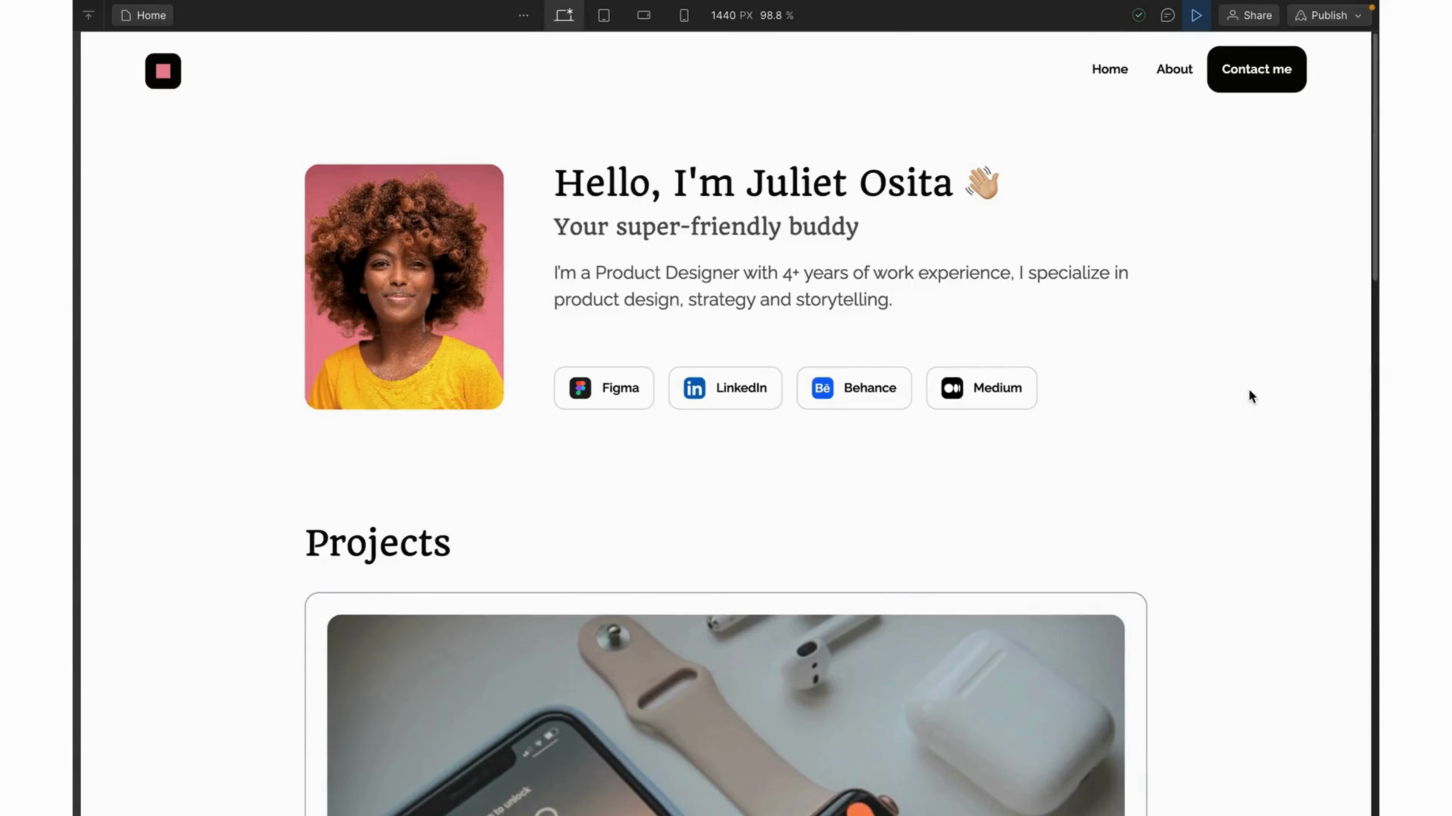
pyautogui.scroll(-8, 1248, 391)
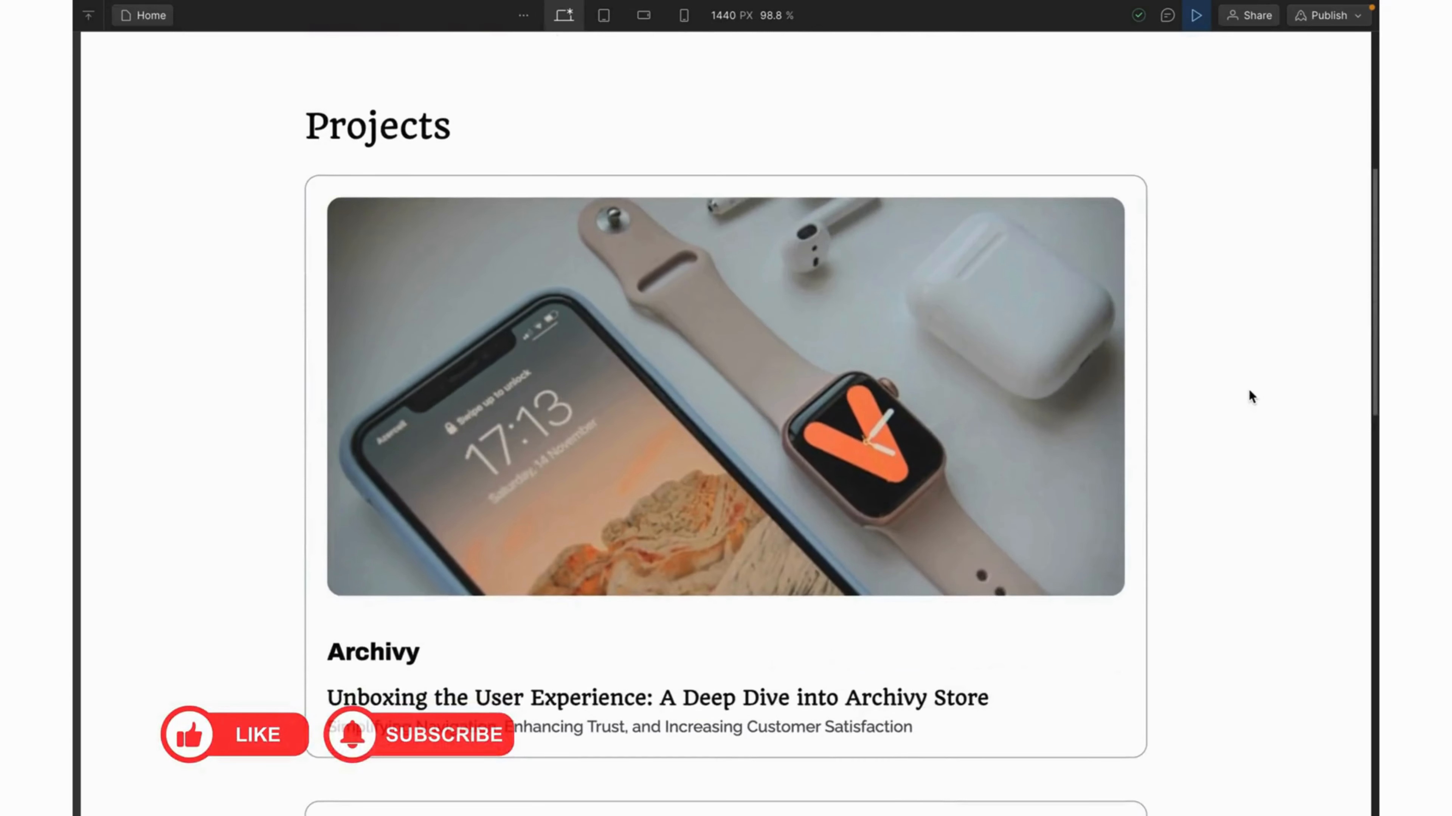
pyautogui.scroll(-2, 1250, 396)
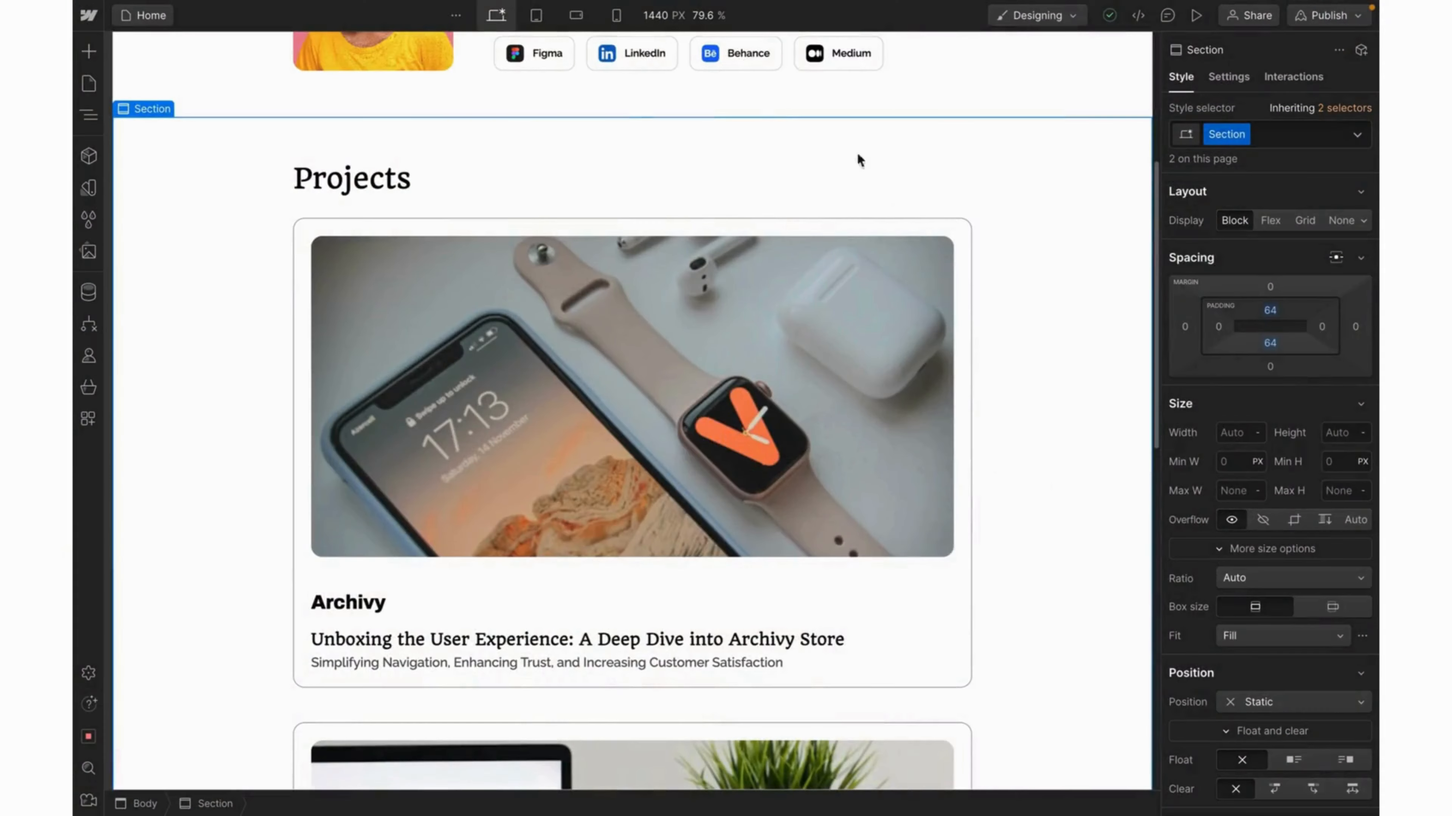
pyautogui.click(536, 18)
pyautogui.scroll(-8, 676, 474)
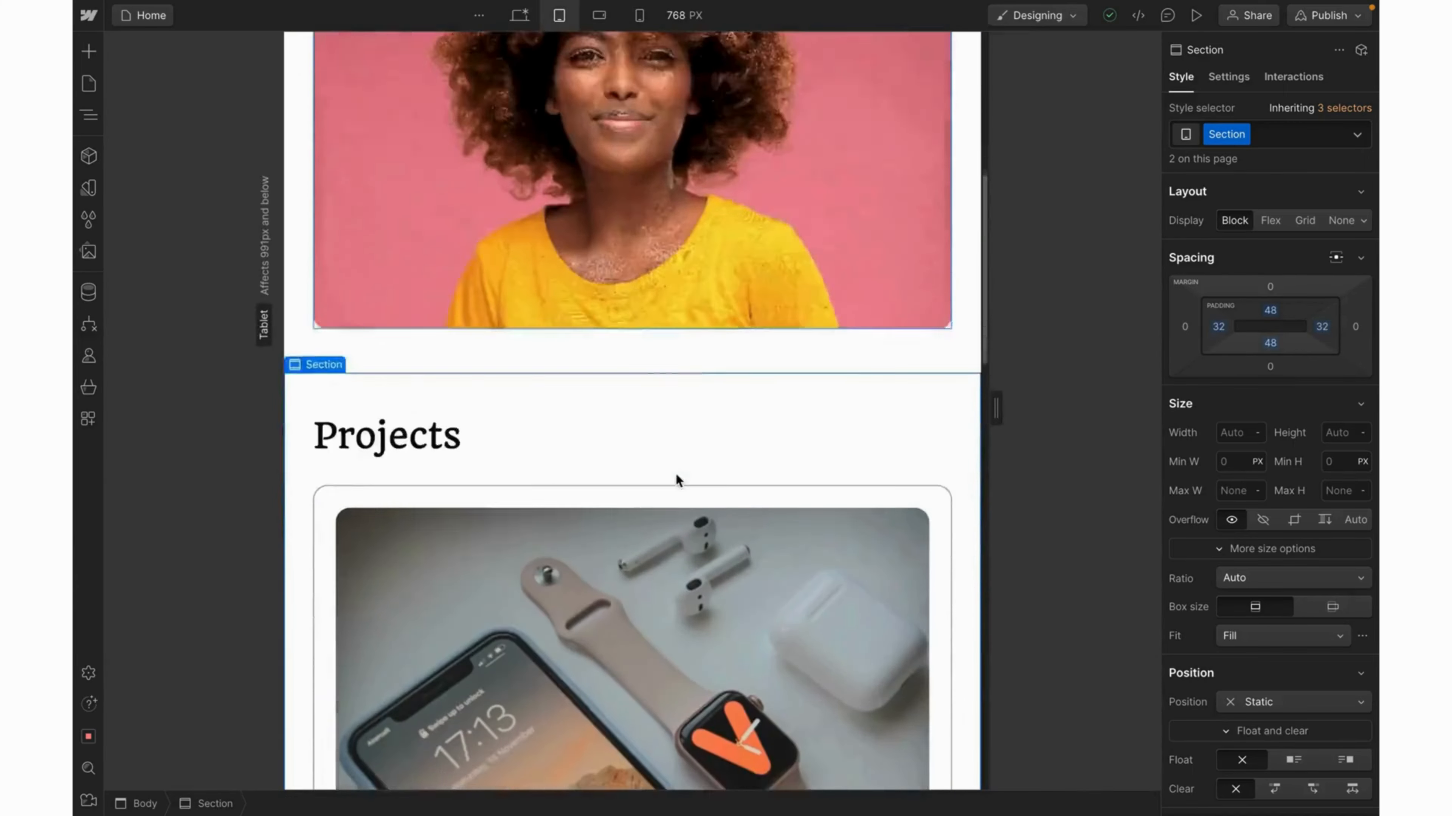
pyautogui.scroll(-3, 675, 474)
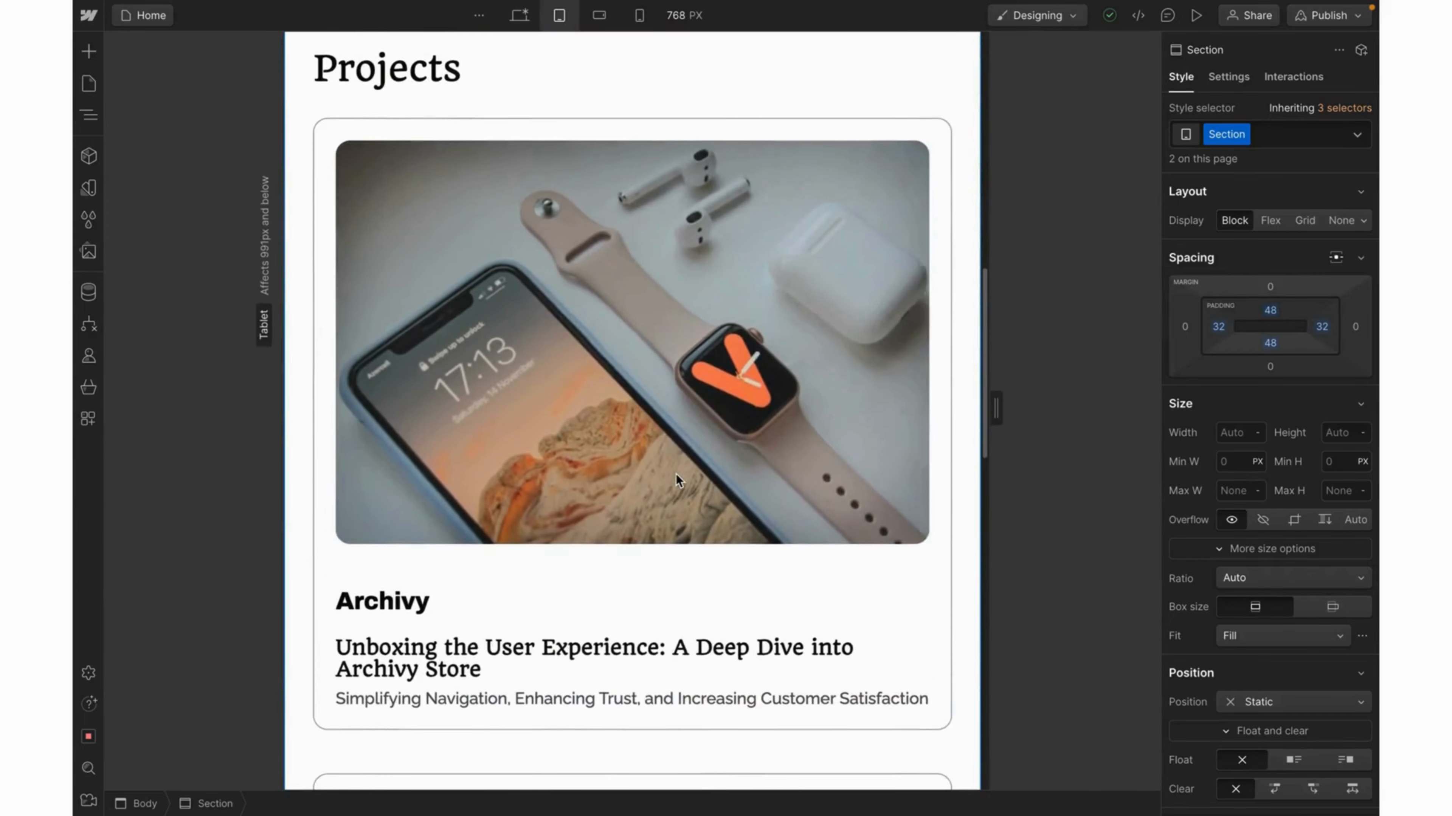
pyautogui.scroll(1, 676, 474)
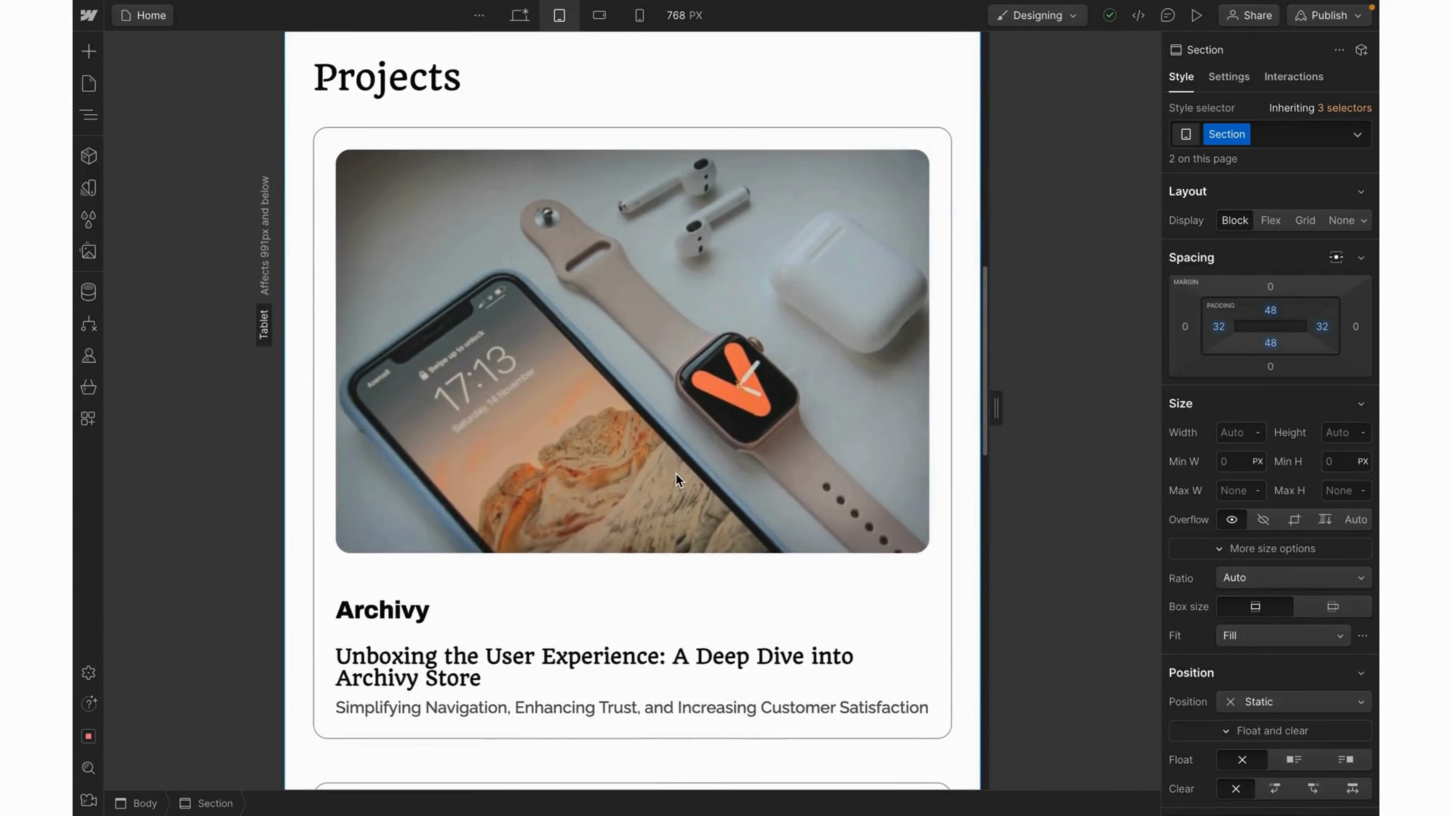
pyautogui.scroll(2, 676, 474)
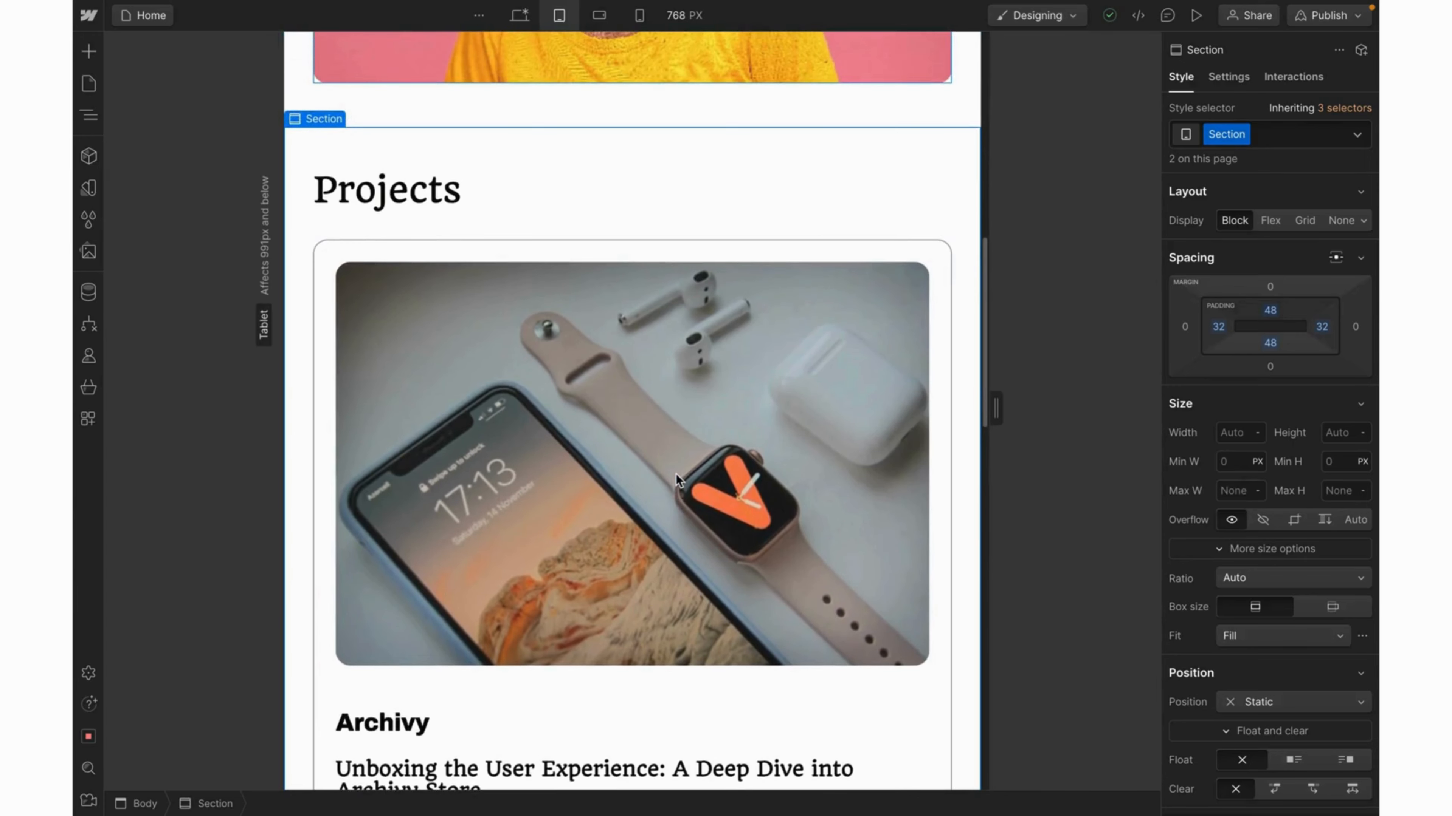
pyautogui.scroll(-1, 676, 474)
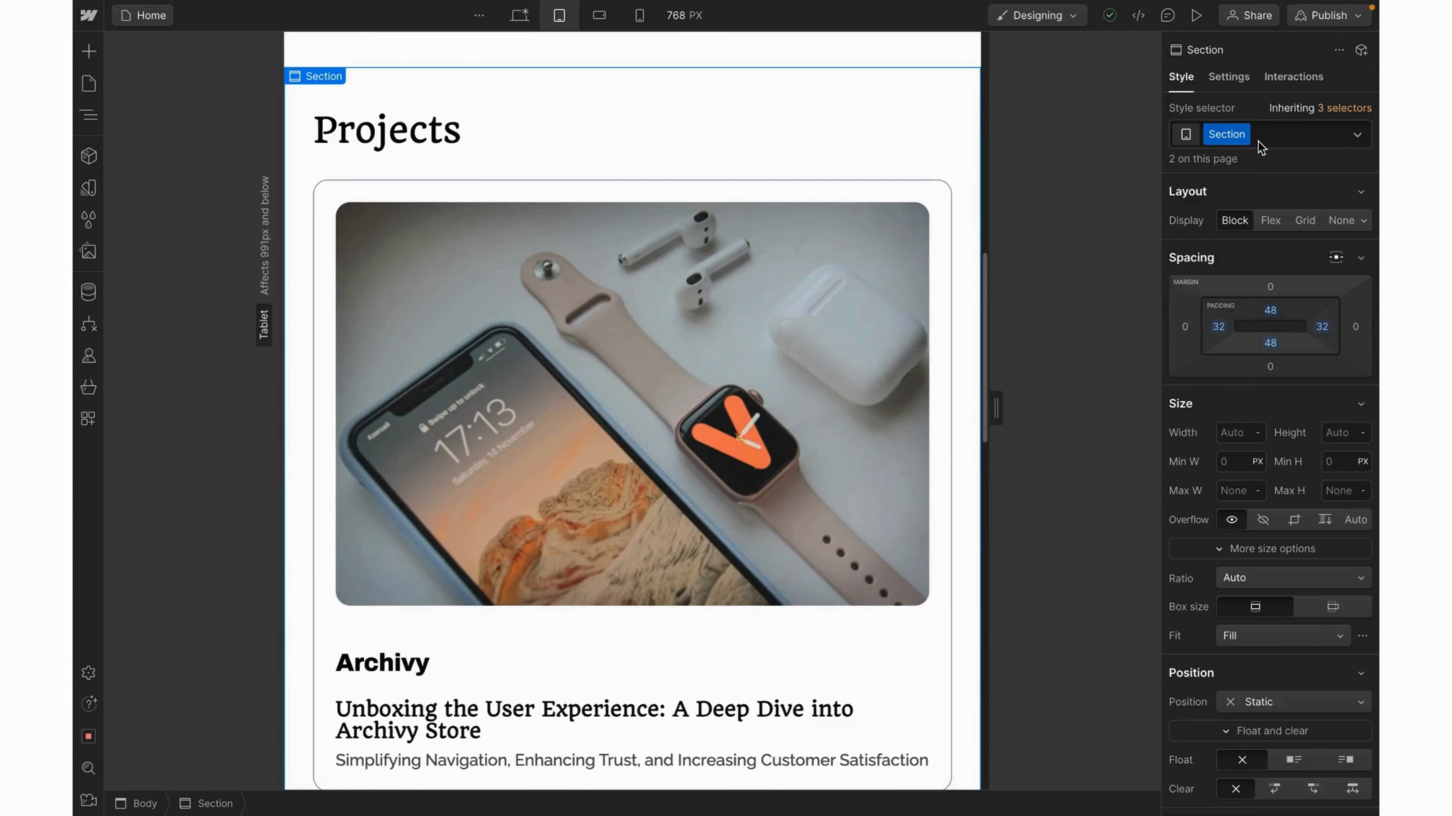
pyautogui.scroll(5, 814, 214)
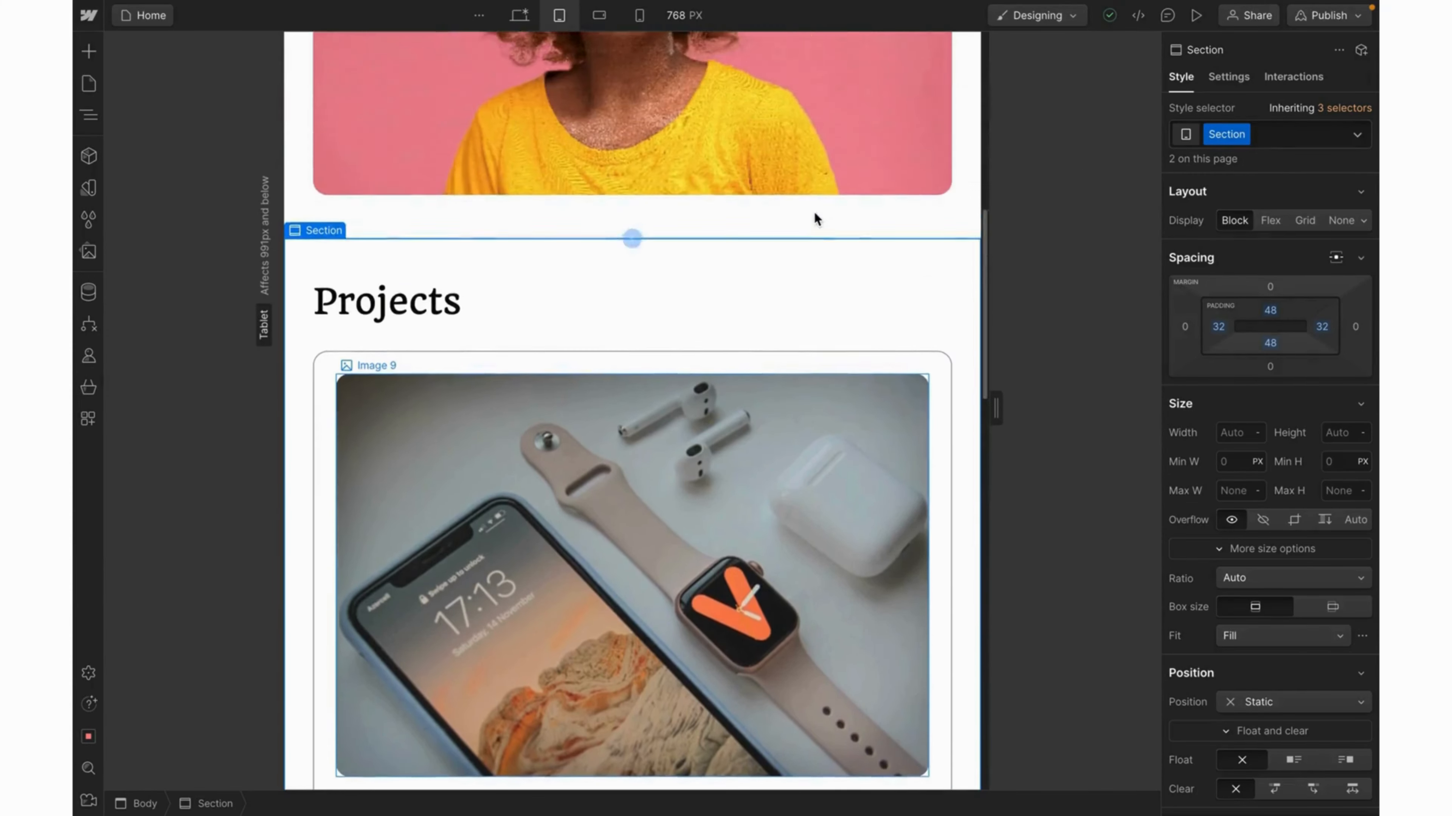
pyautogui.scroll(4, 814, 219)
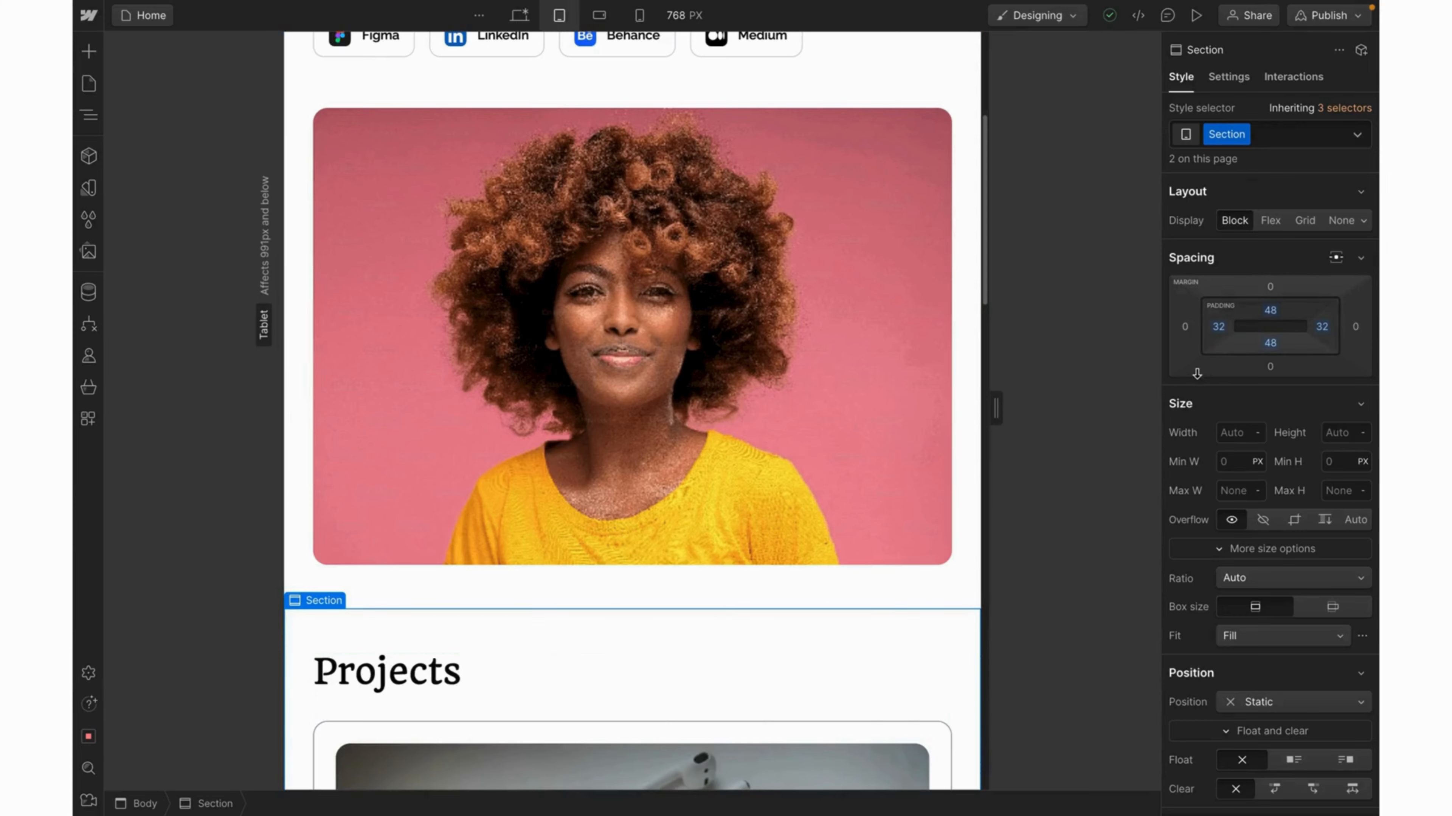
pyautogui.scroll(-3, 908, 537)
pyautogui.scroll(-4, 908, 538)
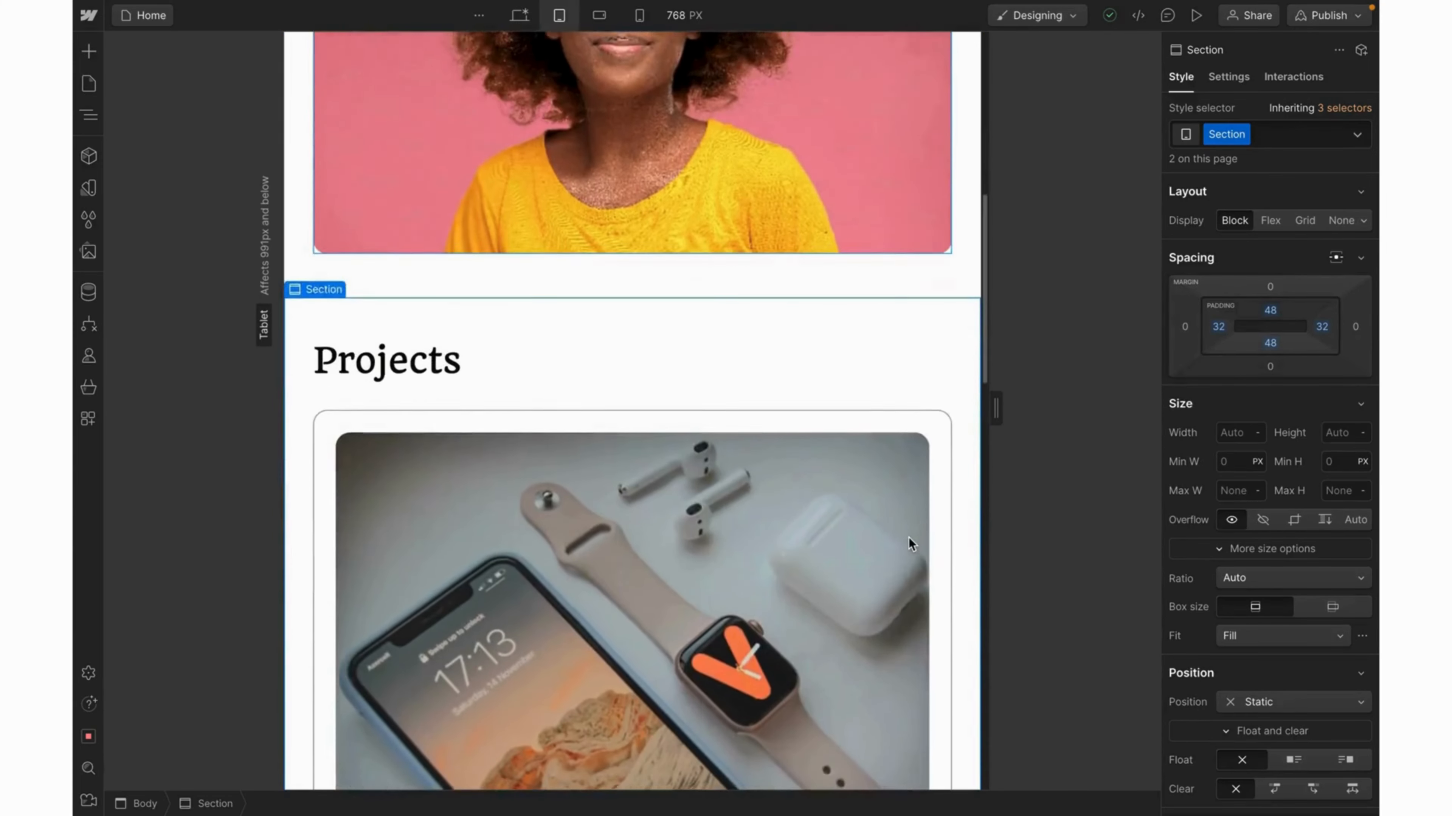
pyautogui.scroll(-3, 908, 538)
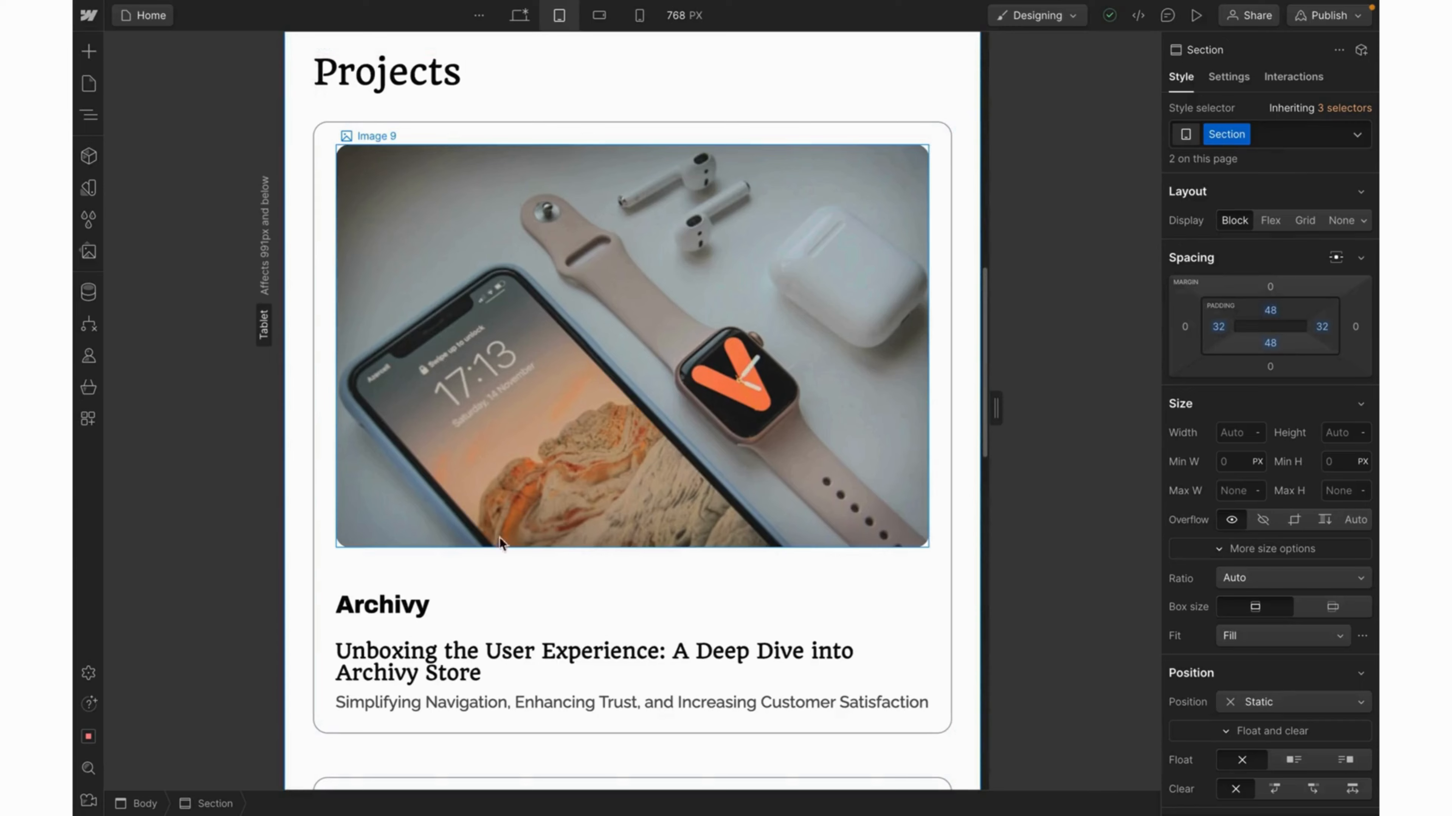
pyautogui.scroll(-2, 483, 527)
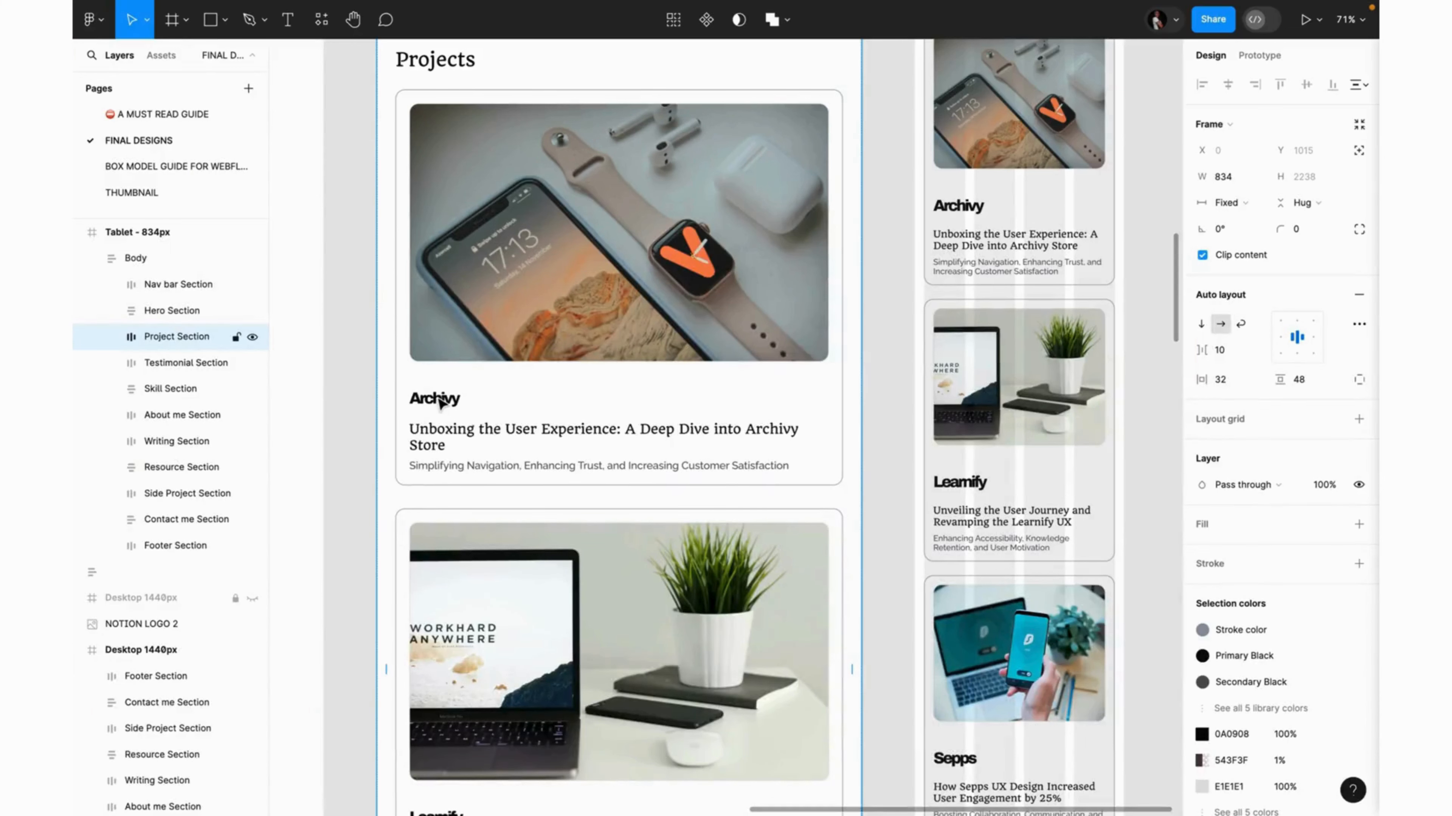
# Inspect the Figma tablet text styles of the Archivy title, subtitle and description.
pyautogui.click(440, 402)
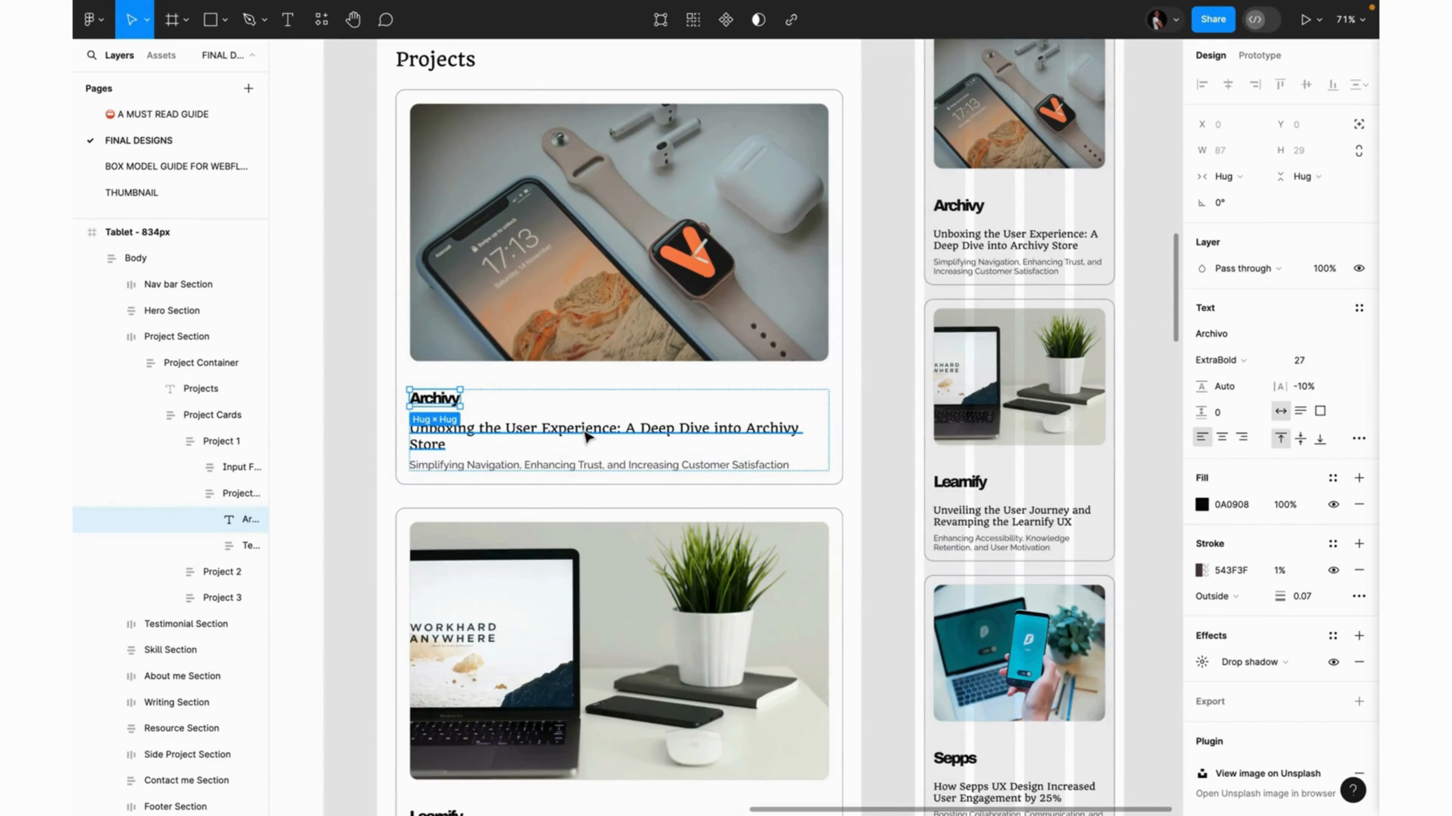
pyautogui.click(587, 437)
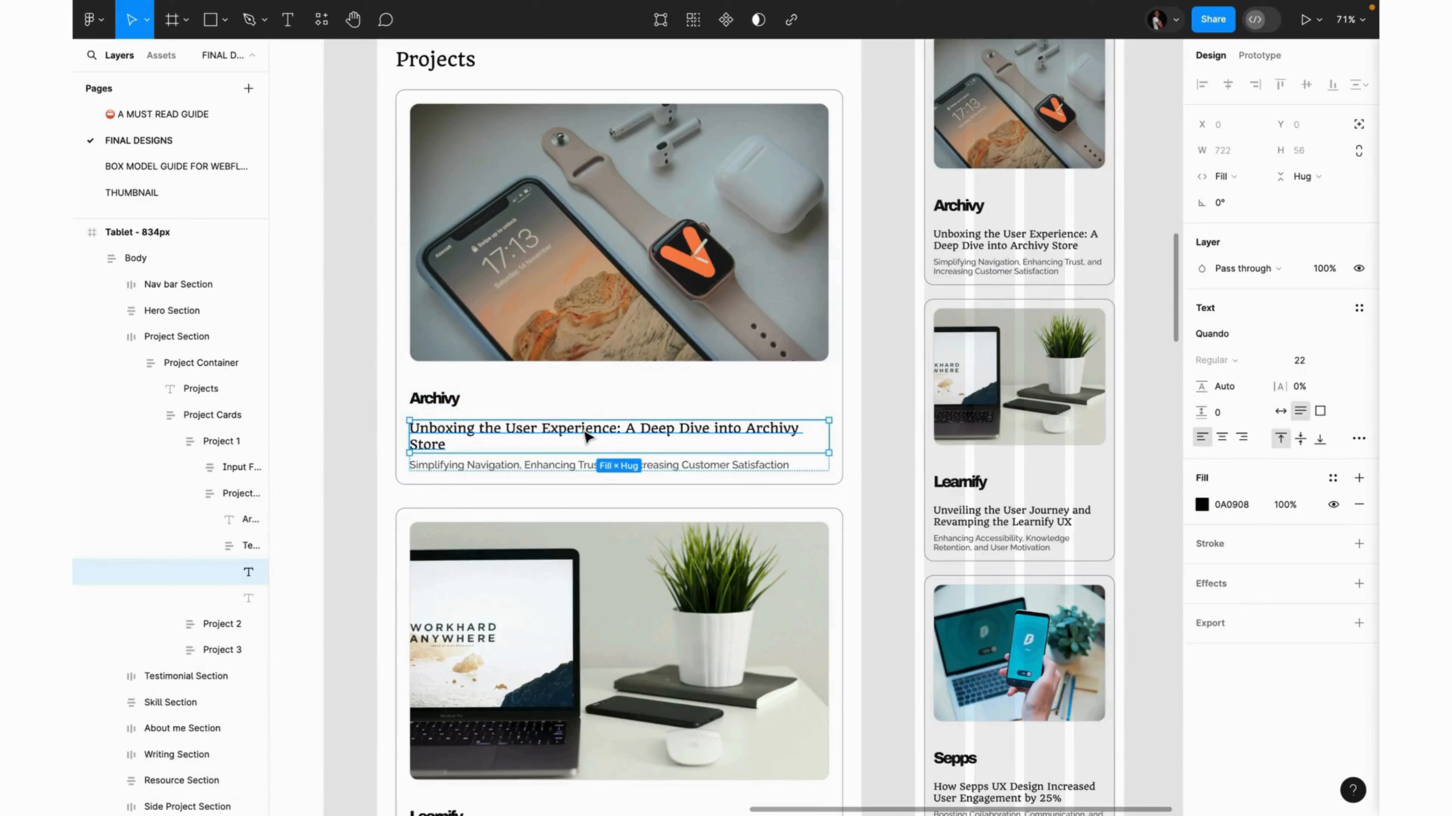
pyautogui.click(540, 466)
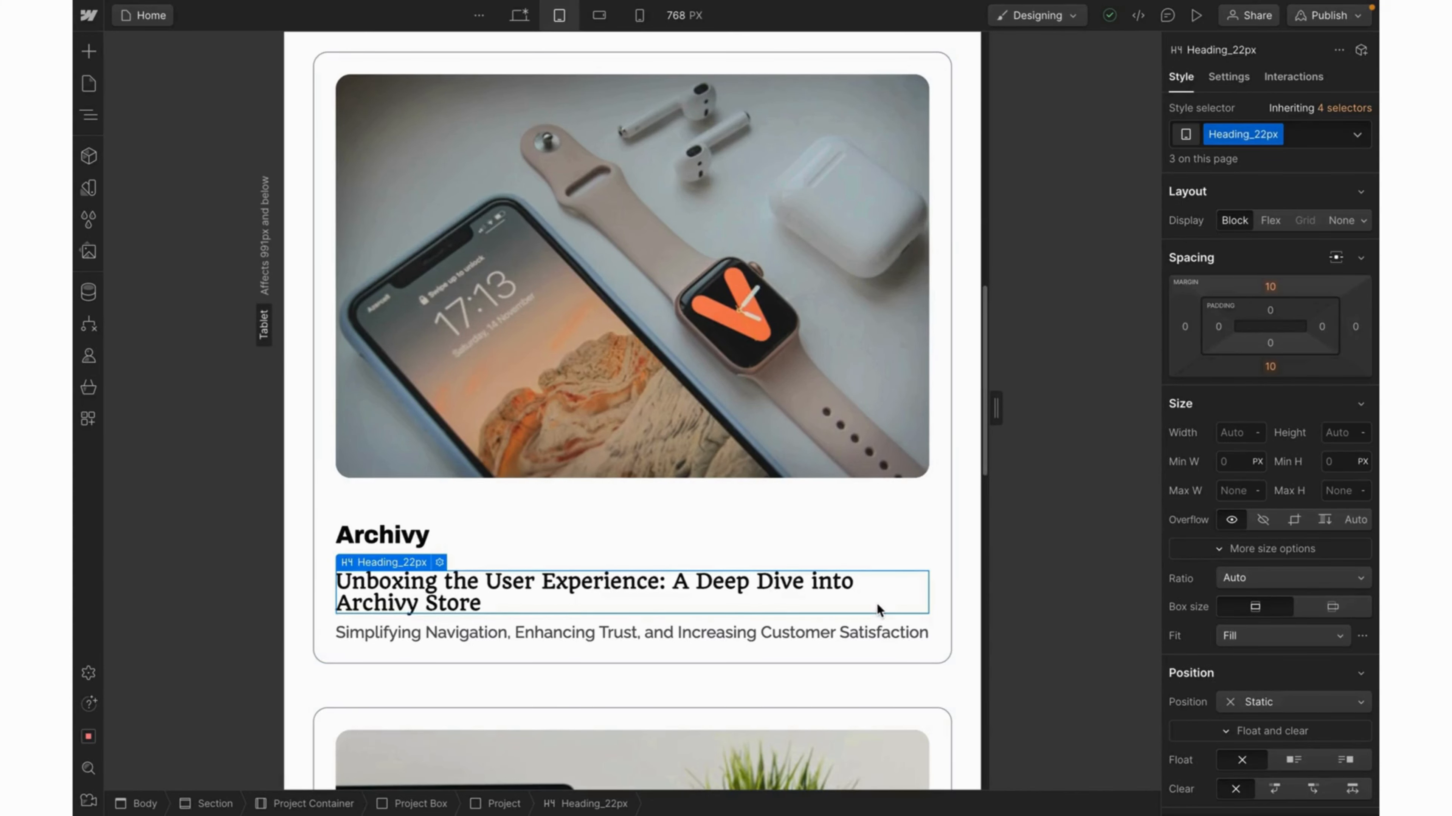
# Set the Heading_22px card headline's line height to 28 px at the tablet breakpoint.
pyautogui.scroll(-2, 877, 605)
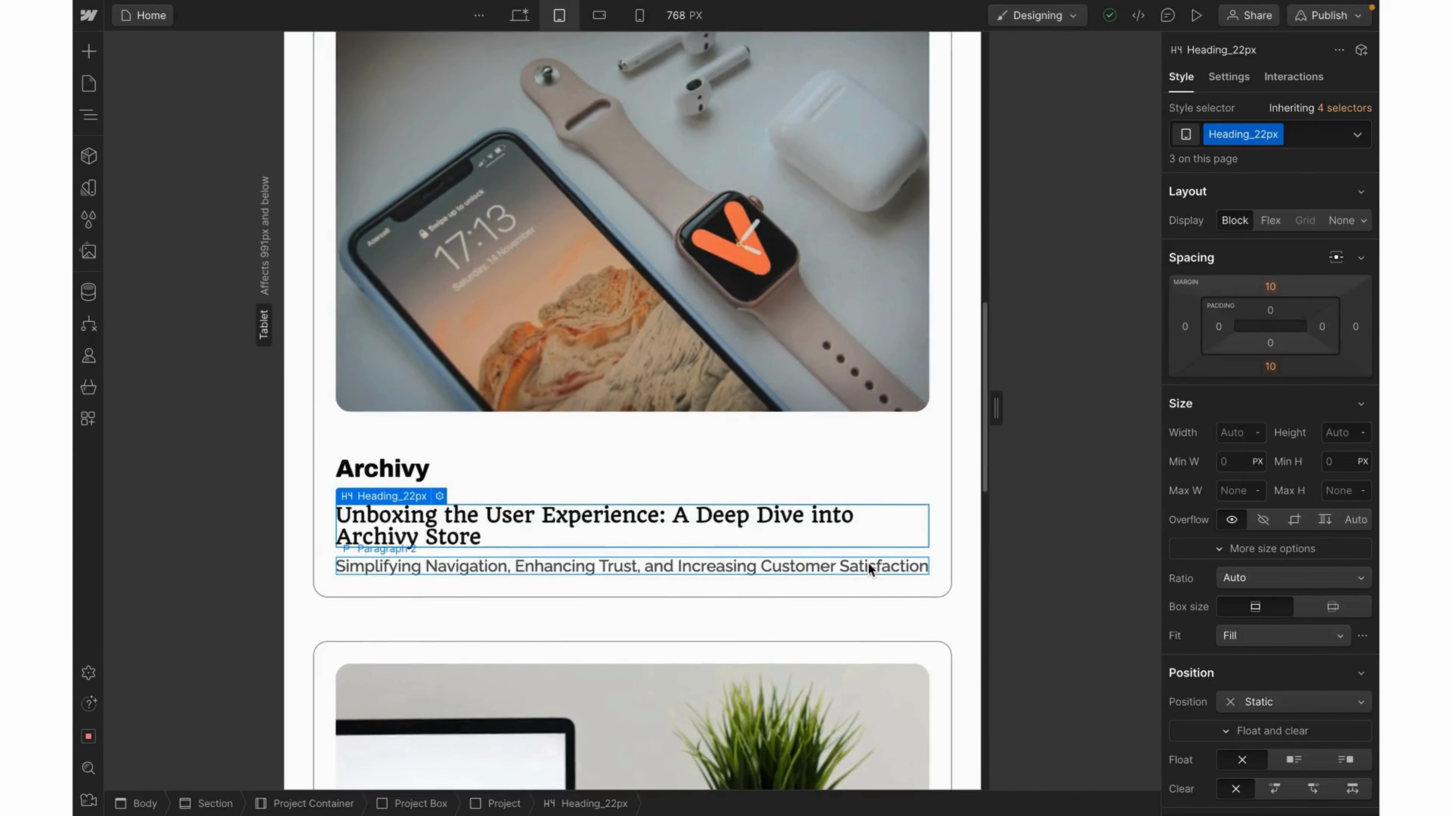
pyautogui.click(868, 569)
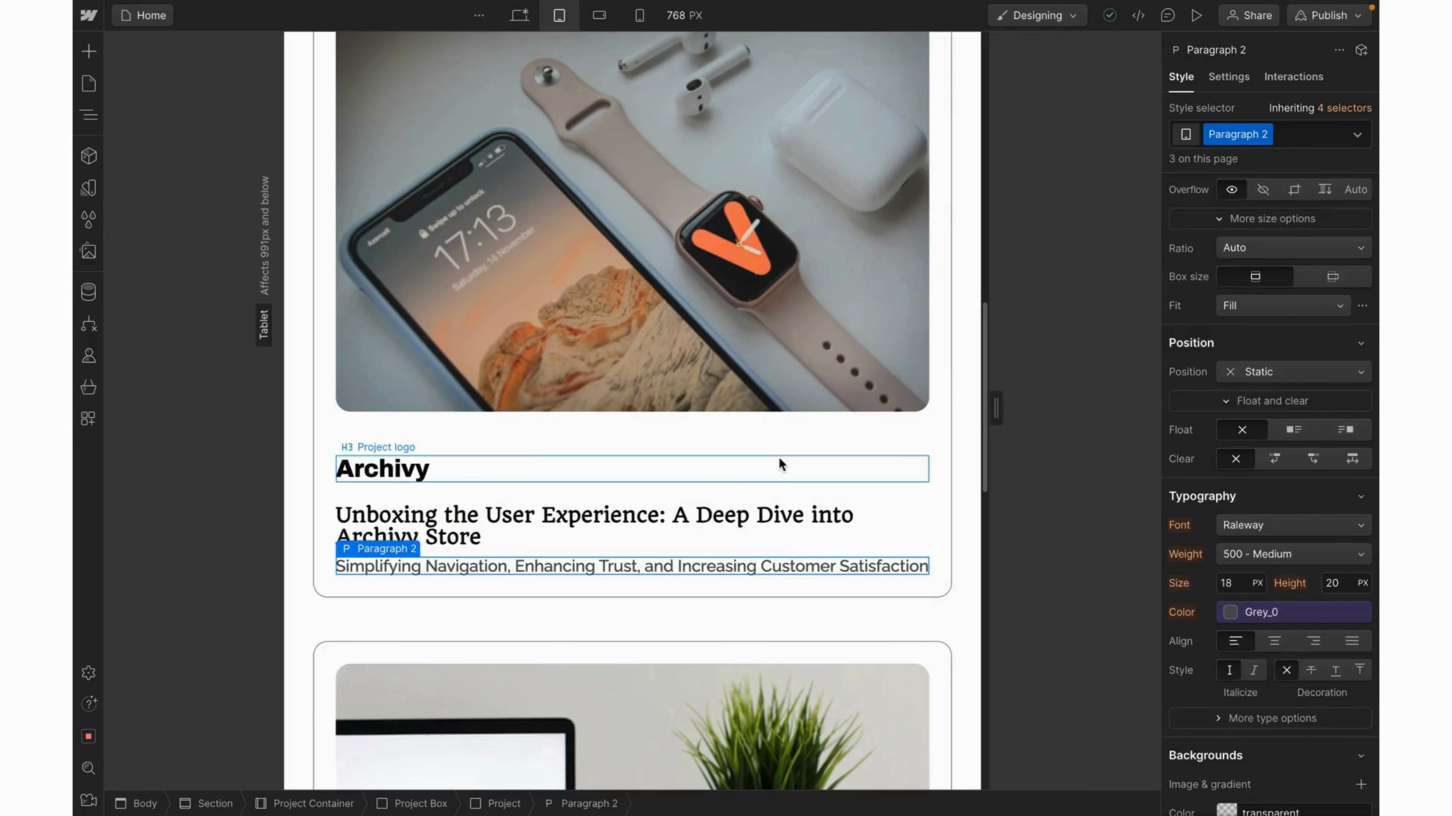
pyautogui.scroll(-3, 686, 411)
pyautogui.click(573, 346)
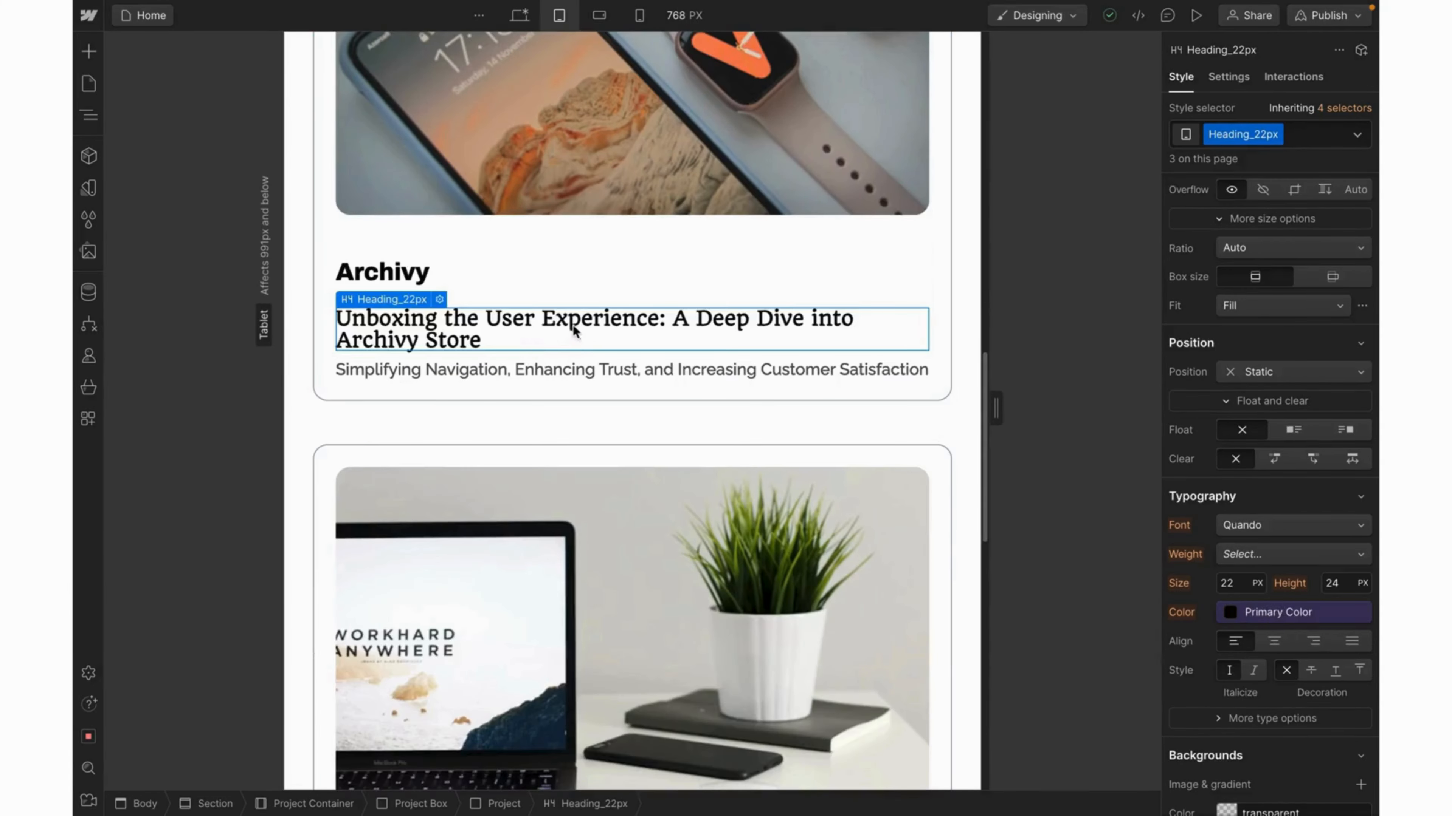
pyautogui.click(1335, 587)
pyautogui.write('28')
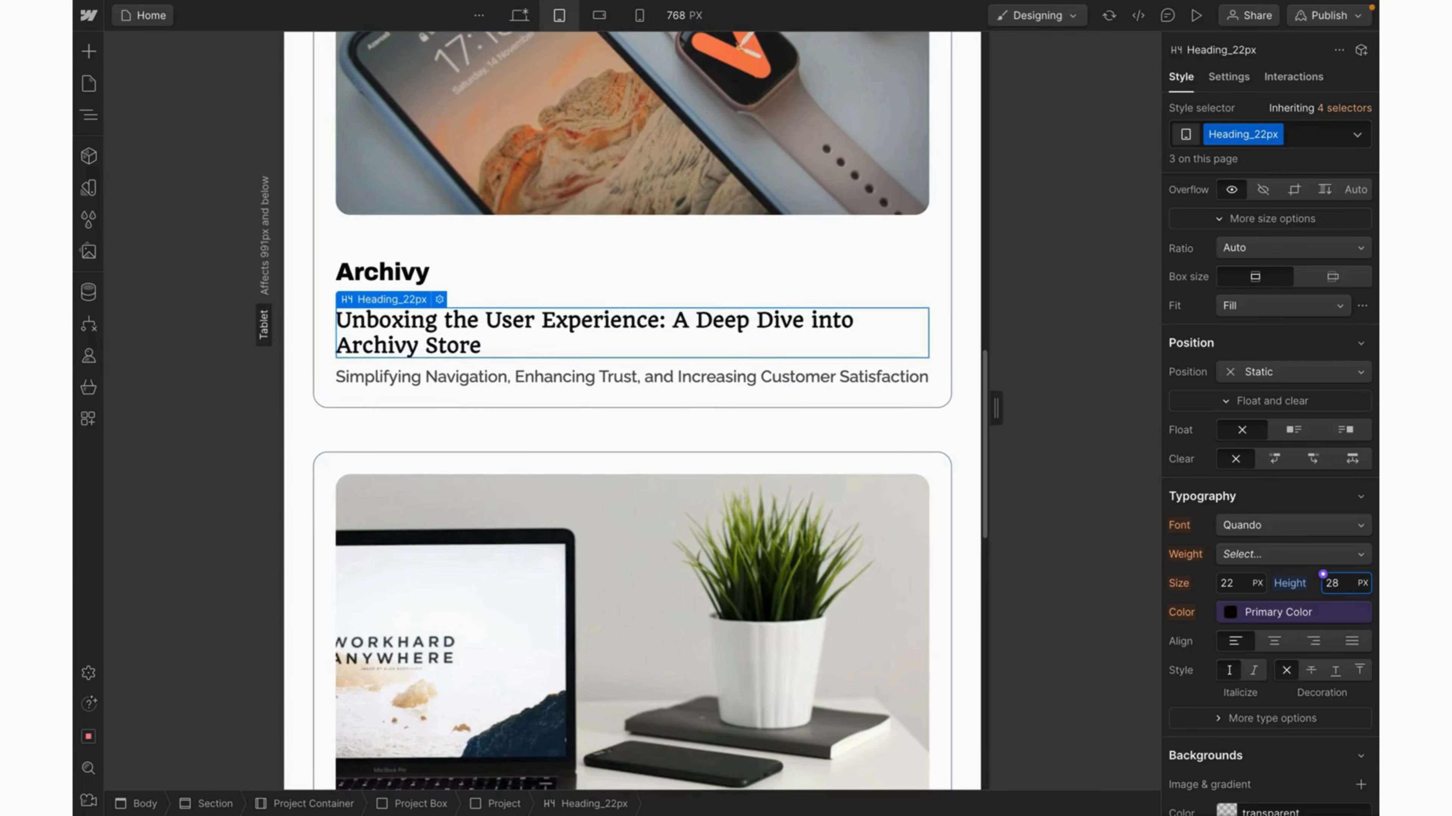
pyautogui.scroll(-15, 867, 497)
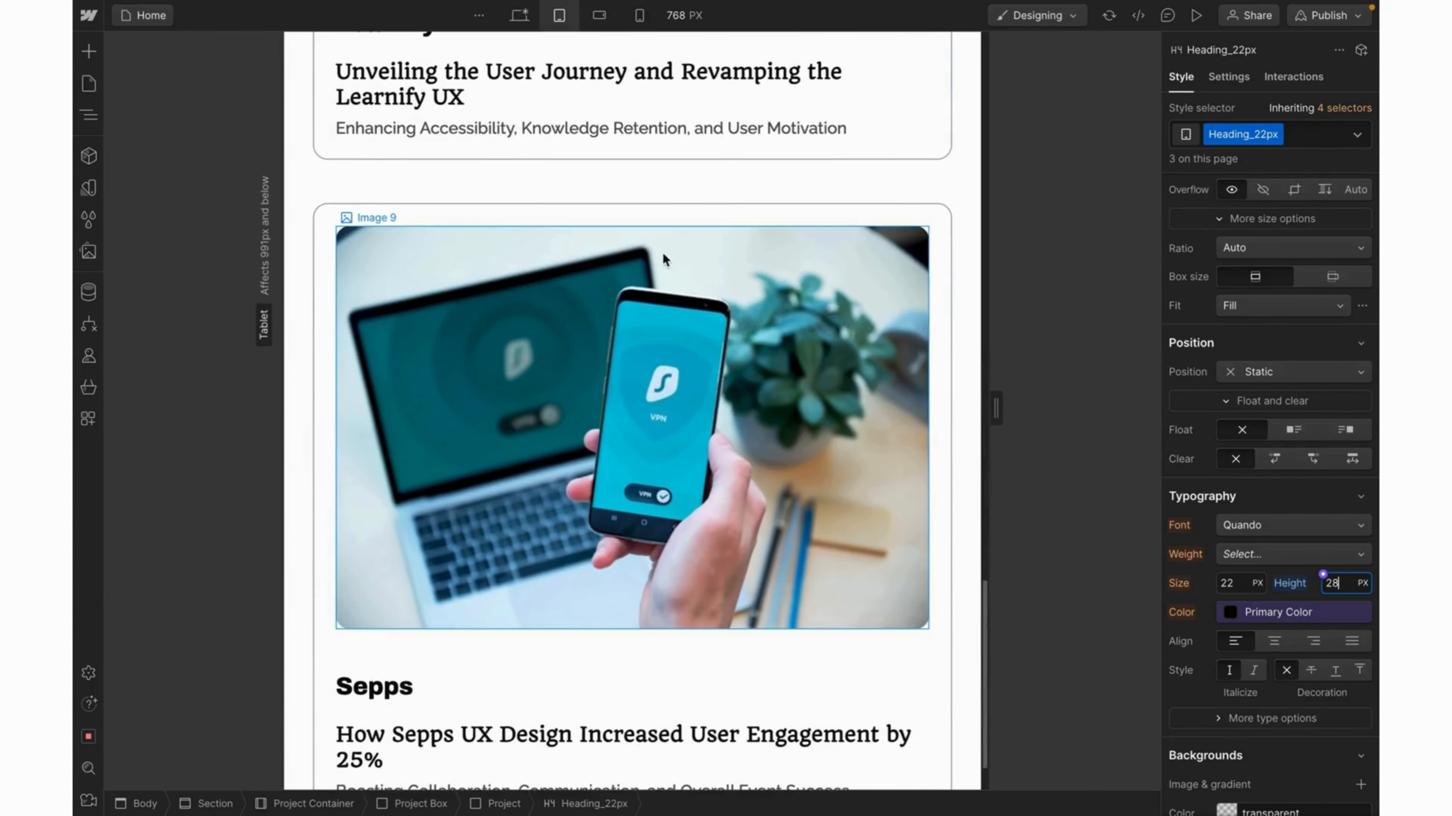
# At the mobile landscape breakpoint, add a Project Title combo class to the Projects heading.
pyautogui.click(599, 23)
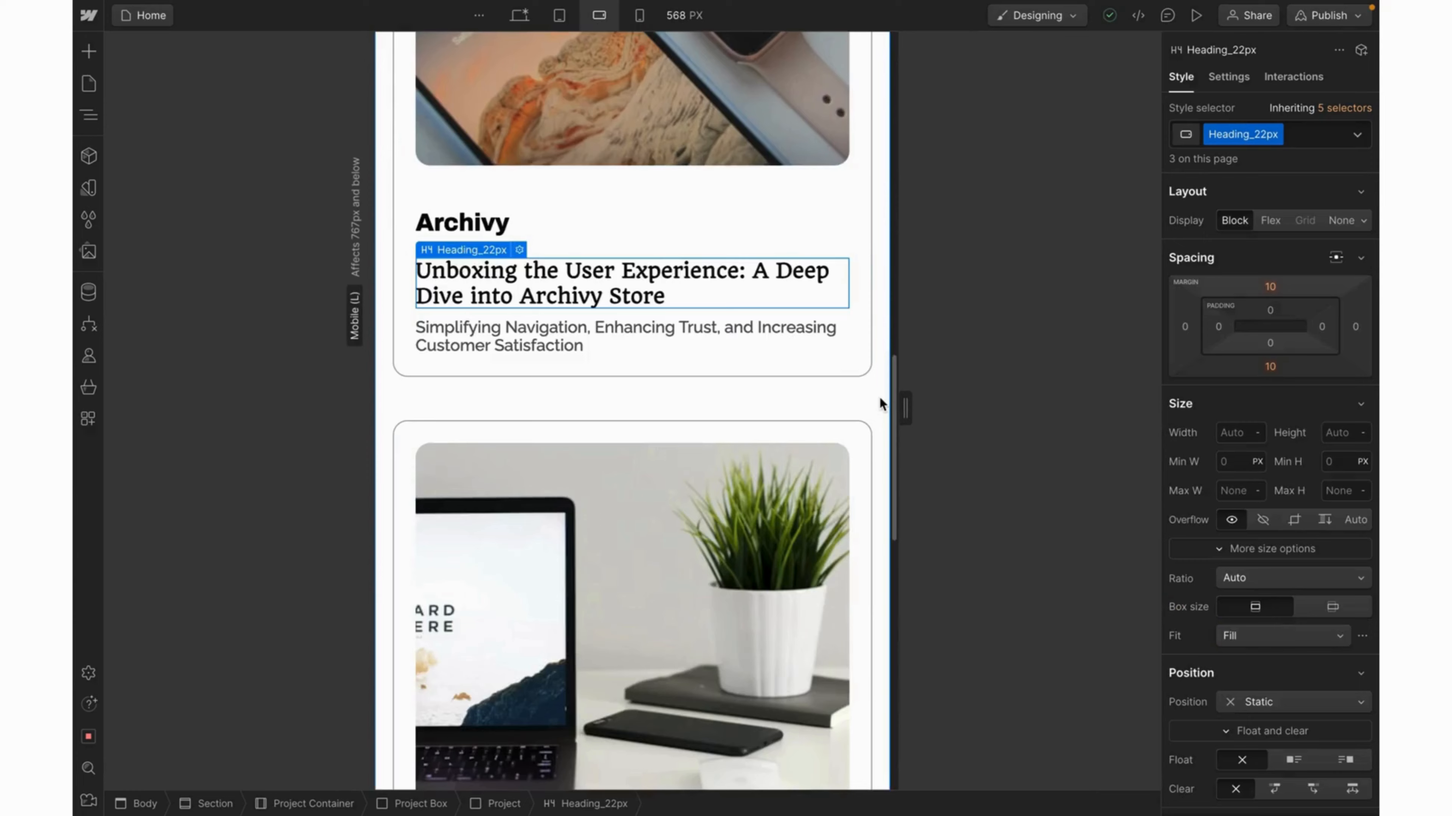
pyautogui.click(880, 399)
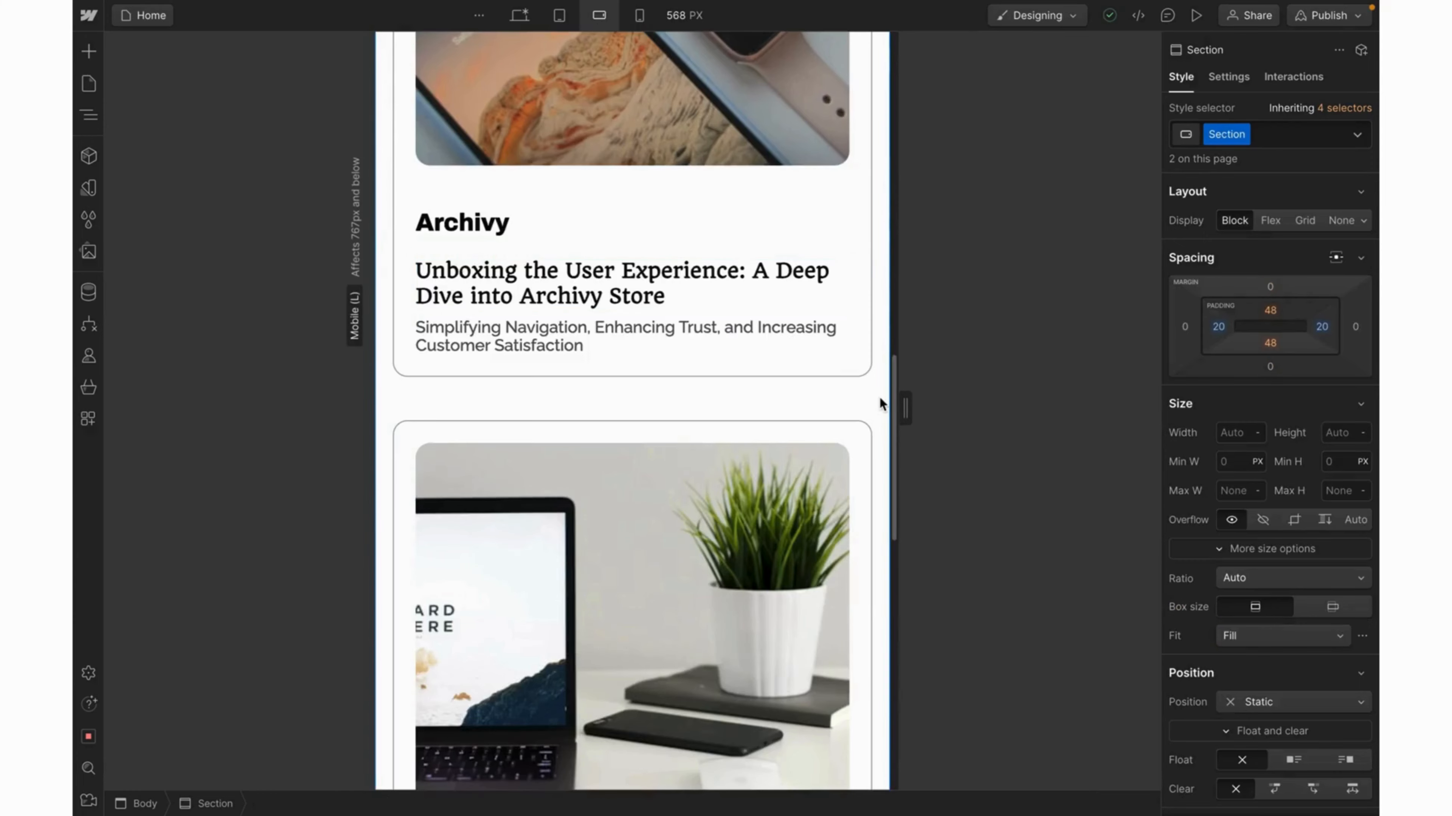
pyautogui.scroll(6, 706, 135)
pyautogui.scroll(-3, 706, 134)
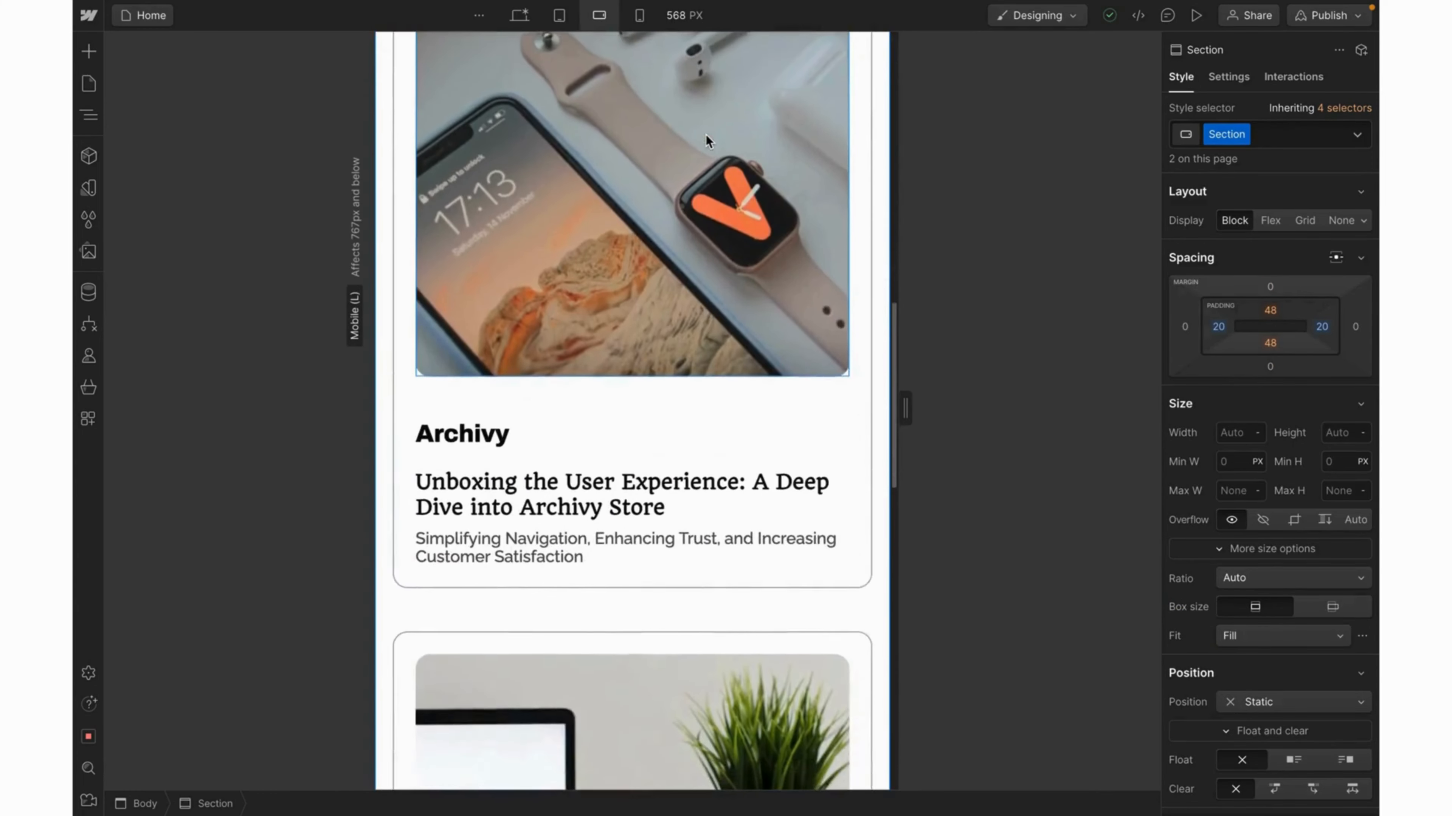
pyautogui.scroll(5, 706, 138)
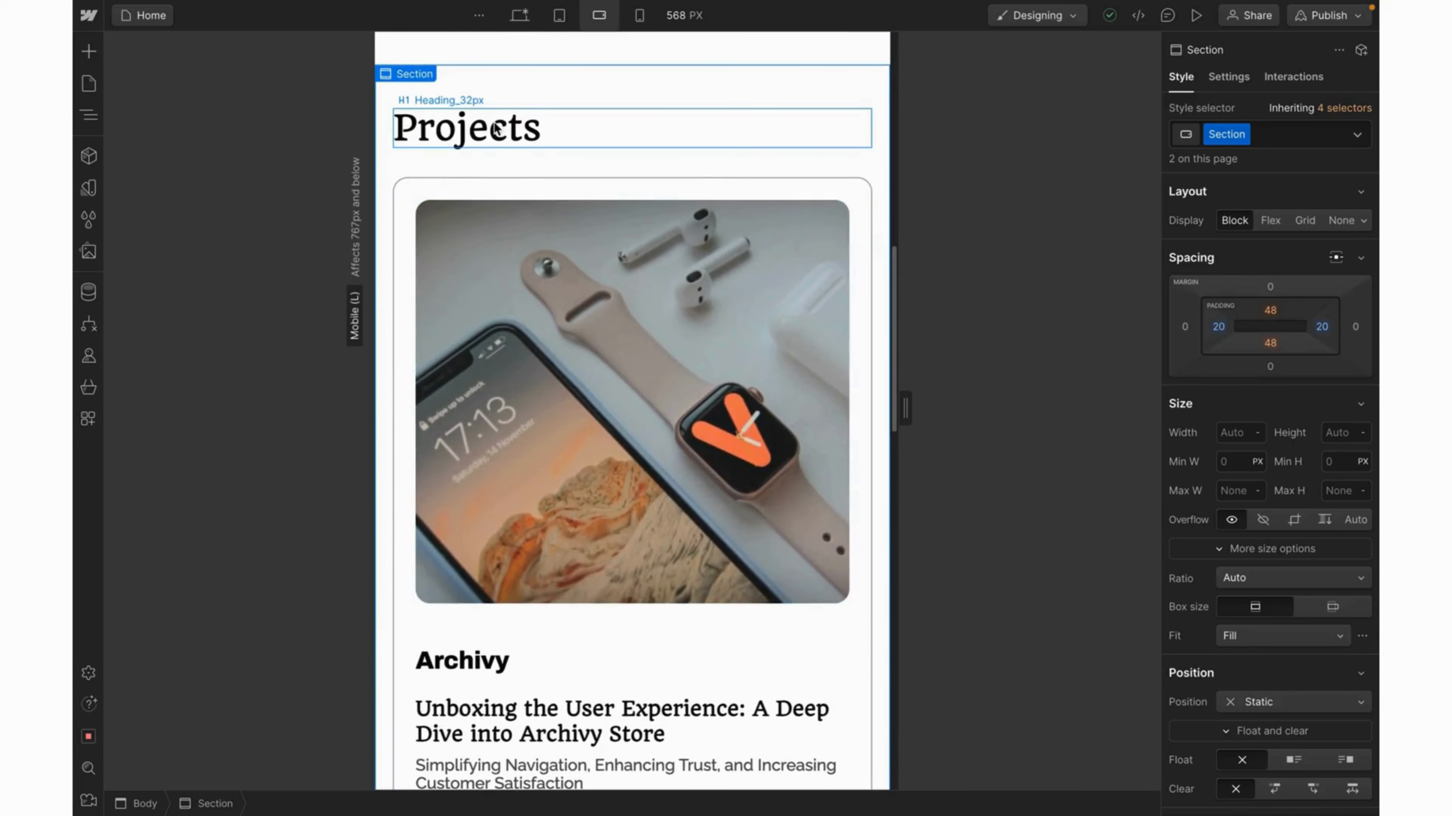
pyautogui.click(495, 129)
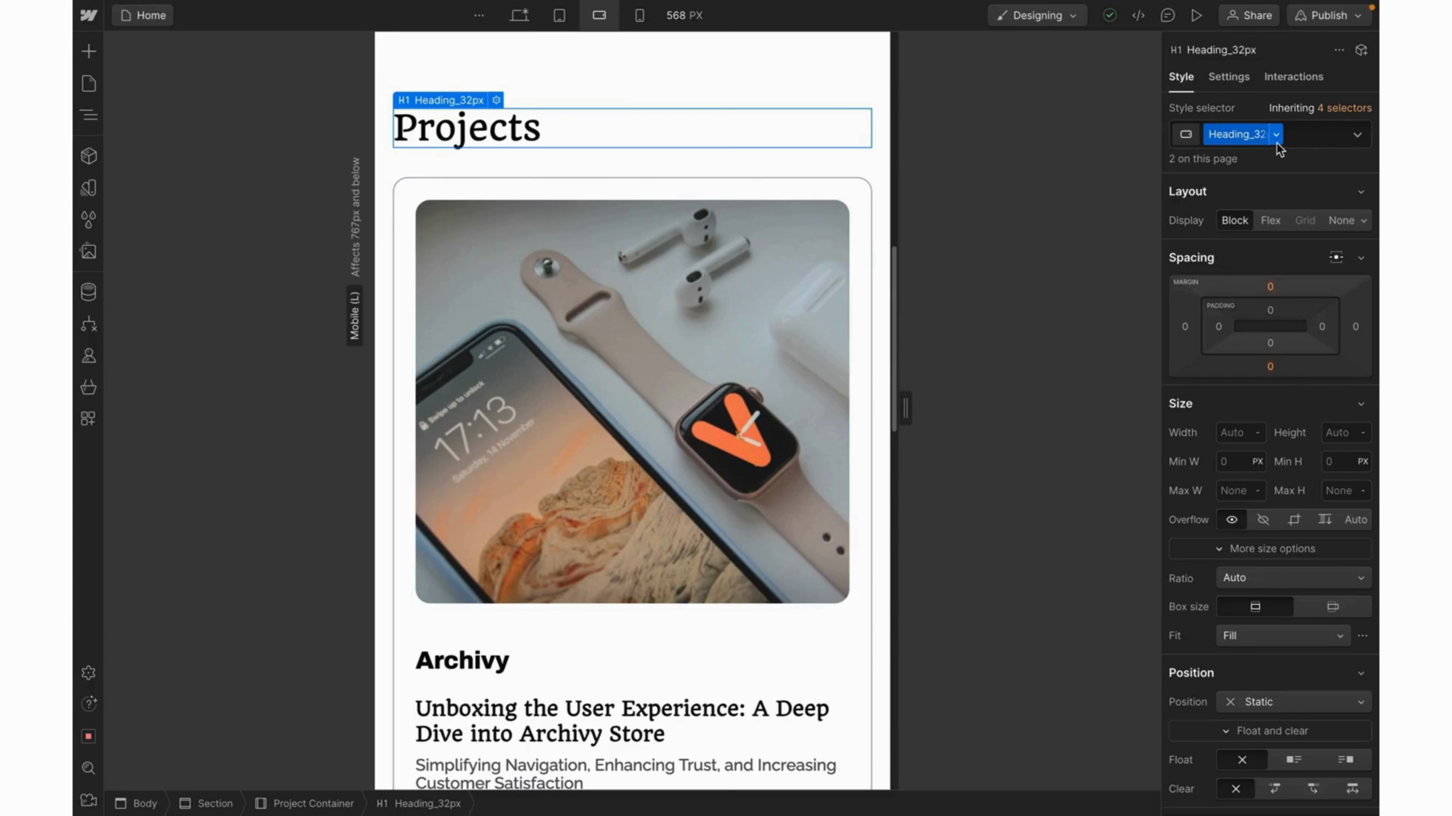
pyautogui.click(1294, 134)
pyautogui.write('P')
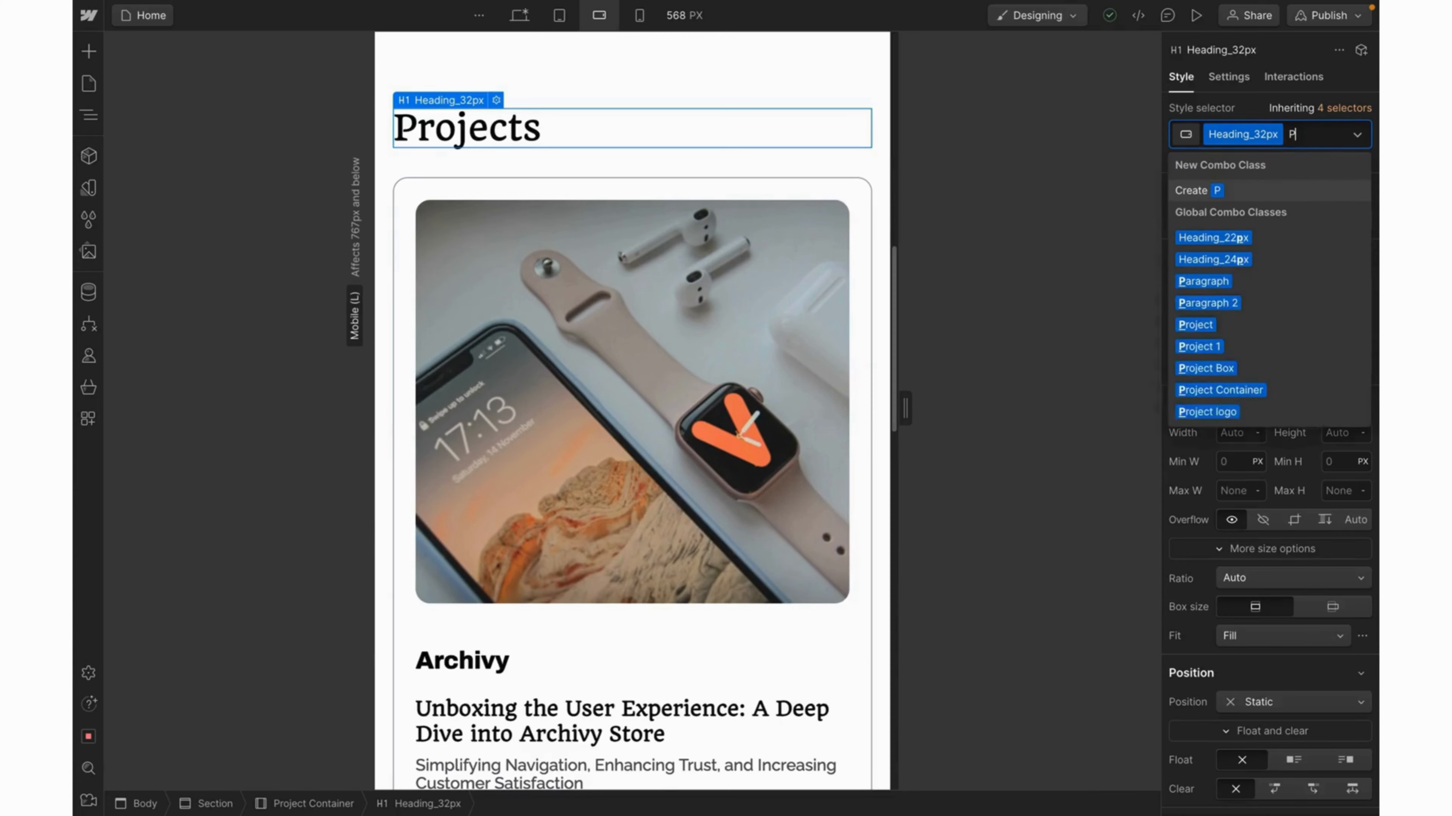
pyautogui.write('roject T')
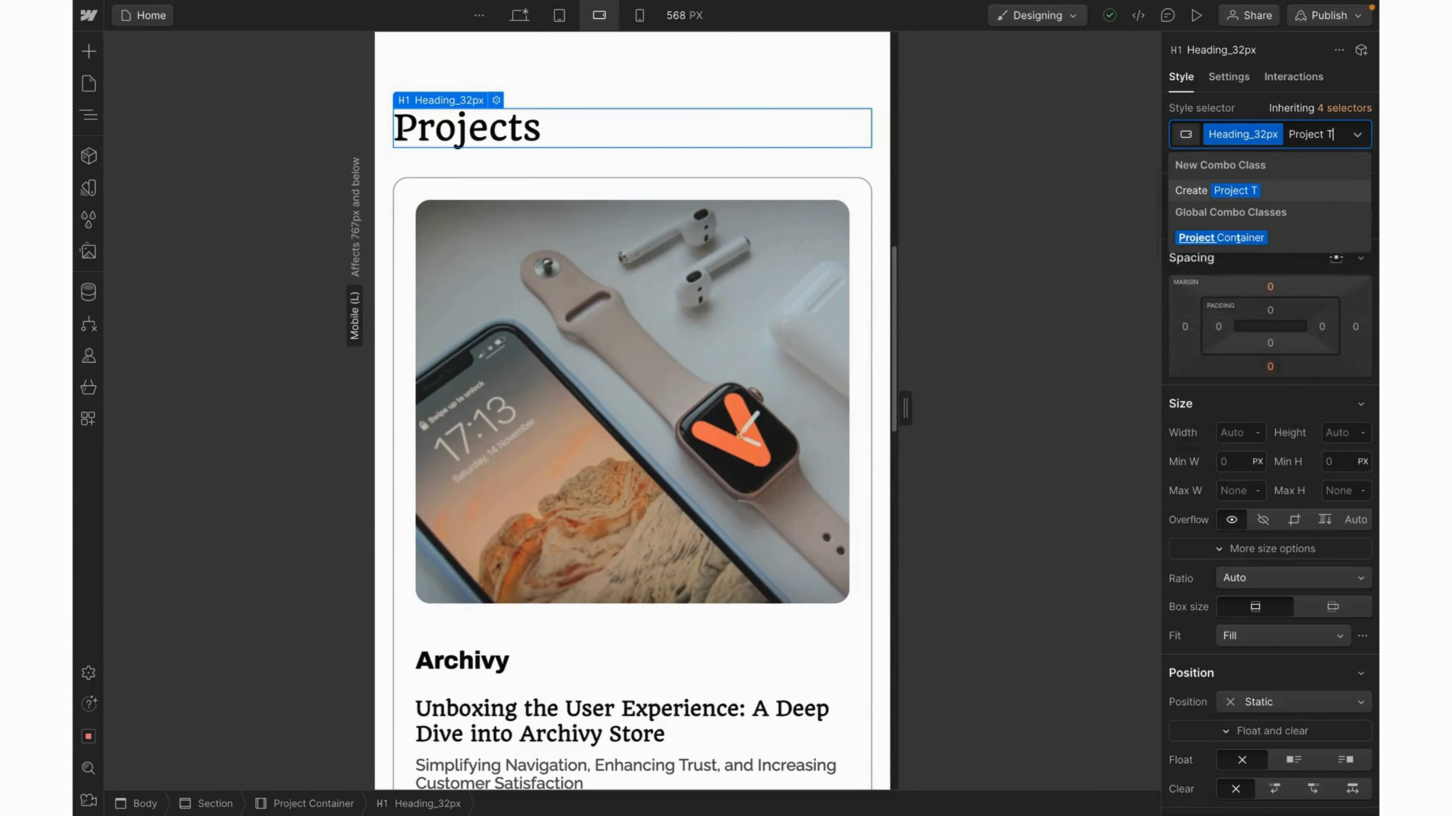
pyautogui.write('itle')
pyautogui.press('Return')
pyautogui.press('Escape')
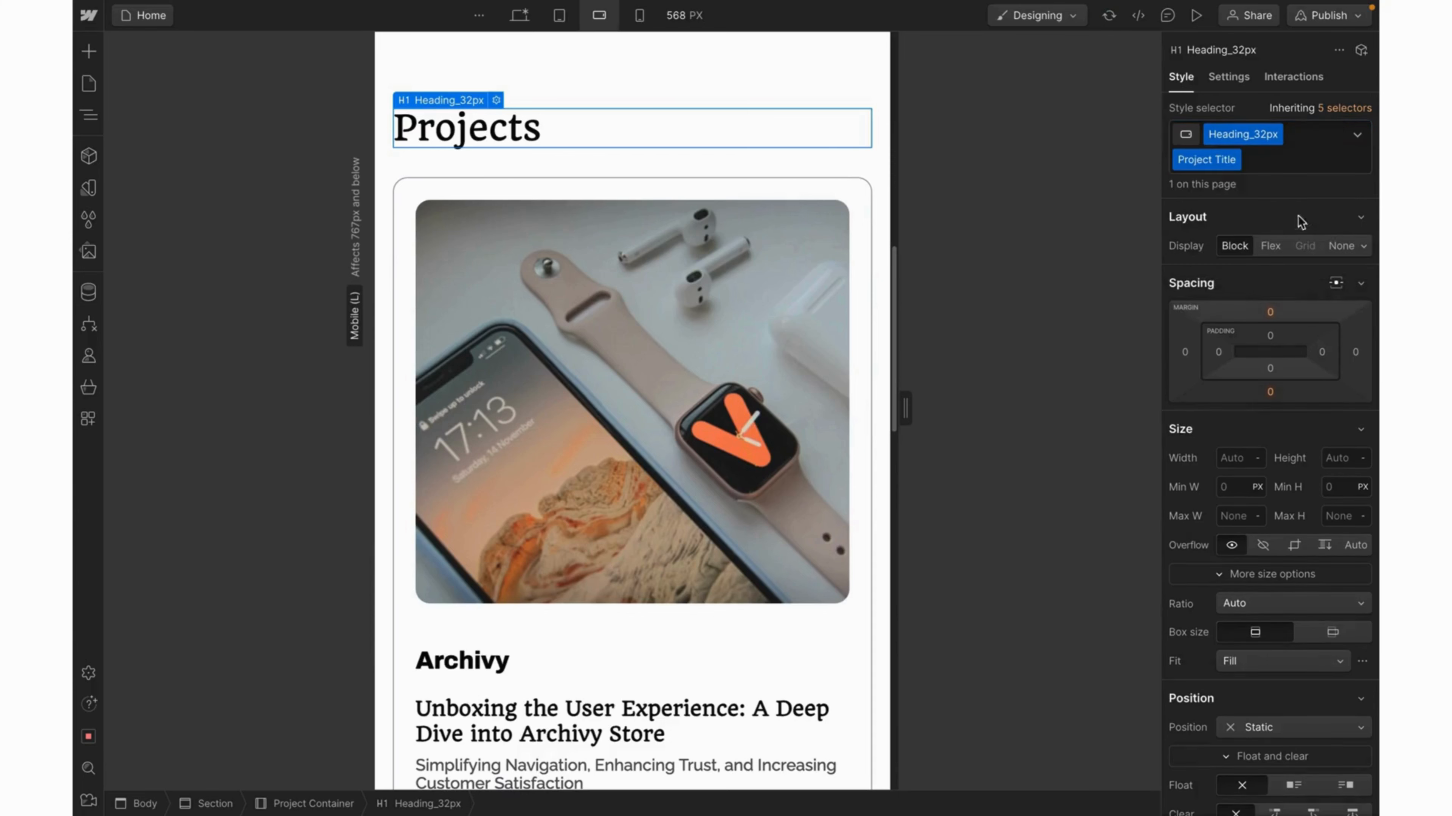
# Set the Projects heading's font size to 24 px.
pyautogui.scroll(-8, 1253, 462)
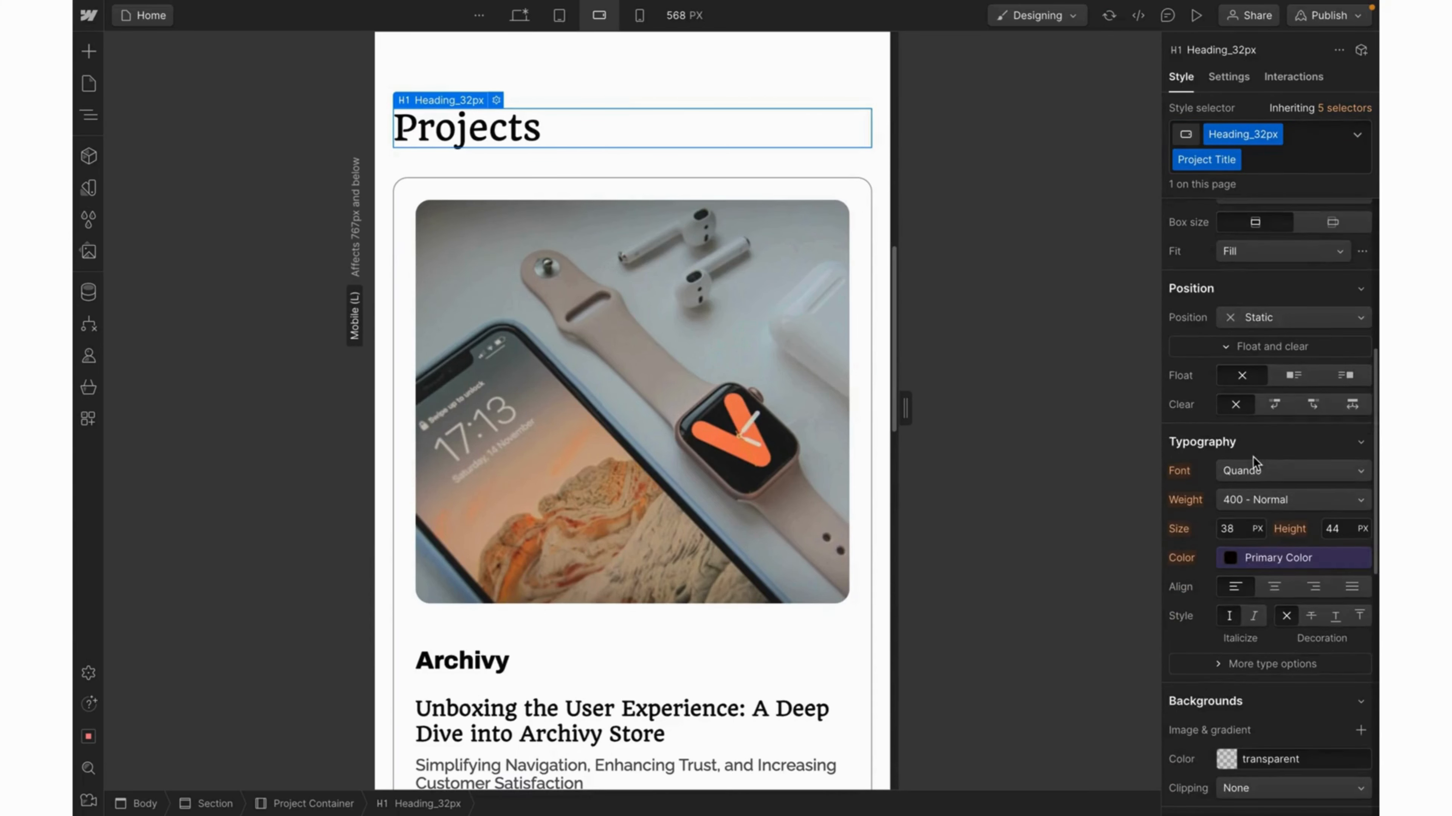
pyautogui.click(1227, 456)
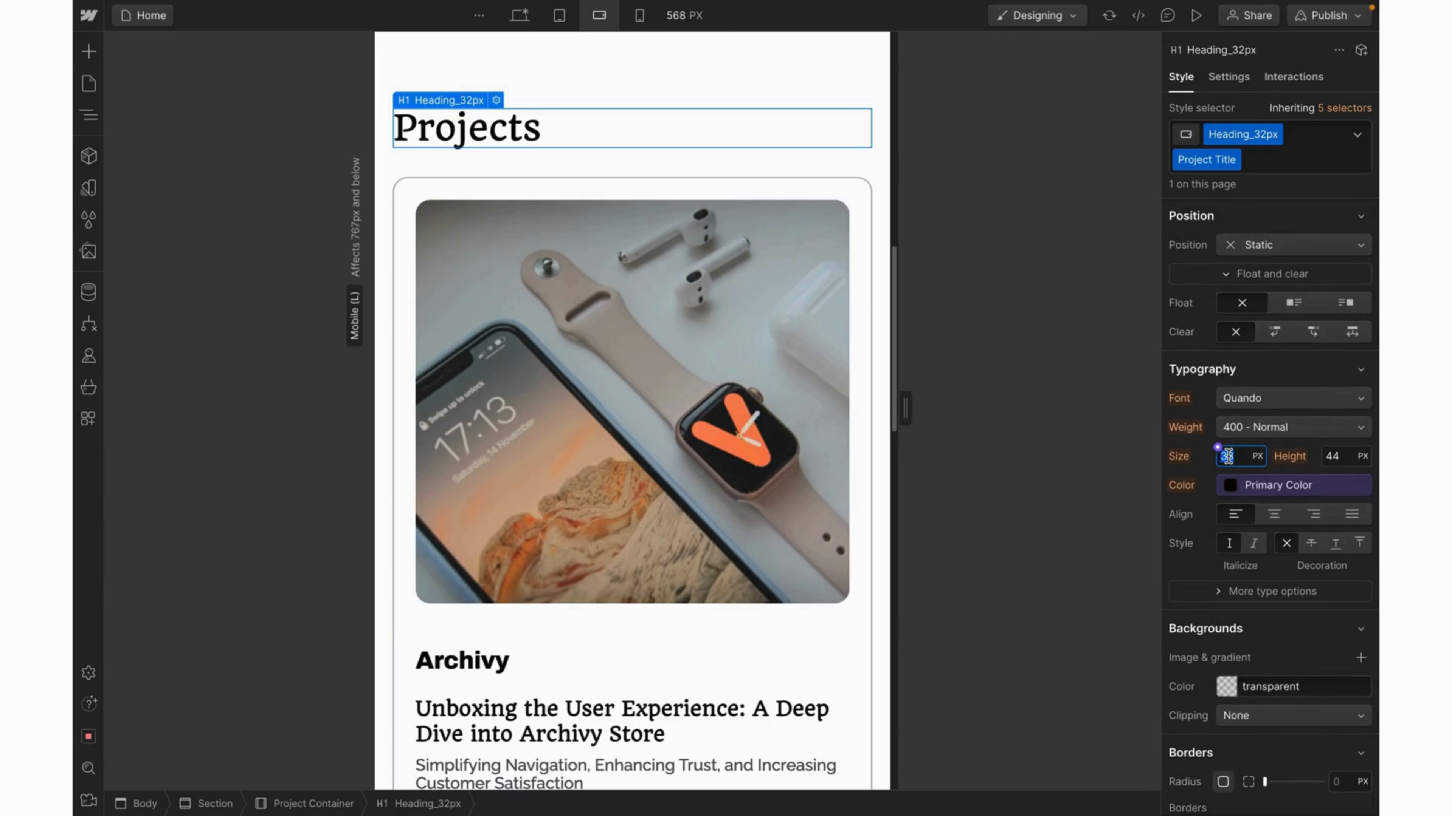
pyautogui.write('24')
pyautogui.press('Return')
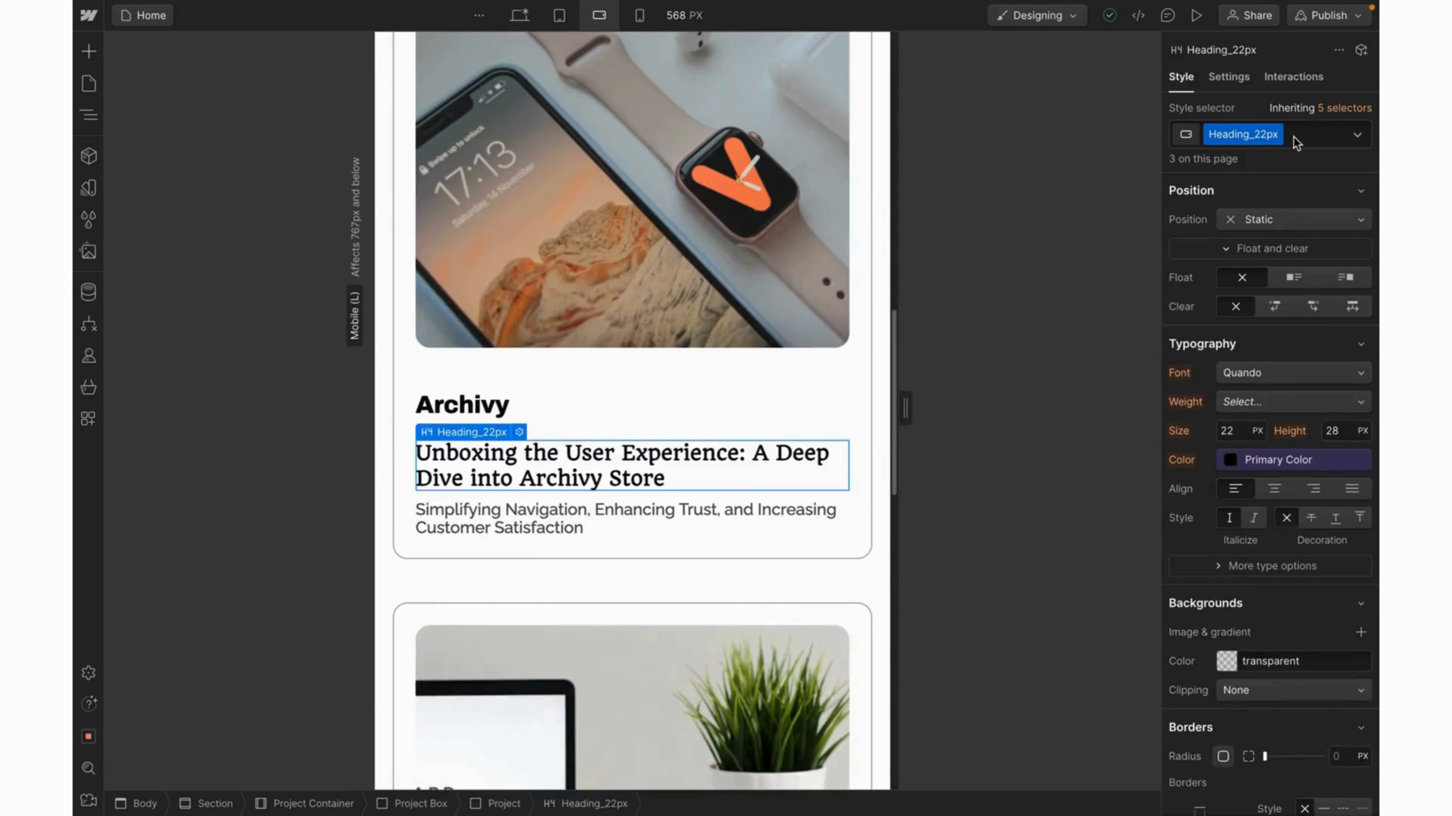
pyautogui.click(1294, 137)
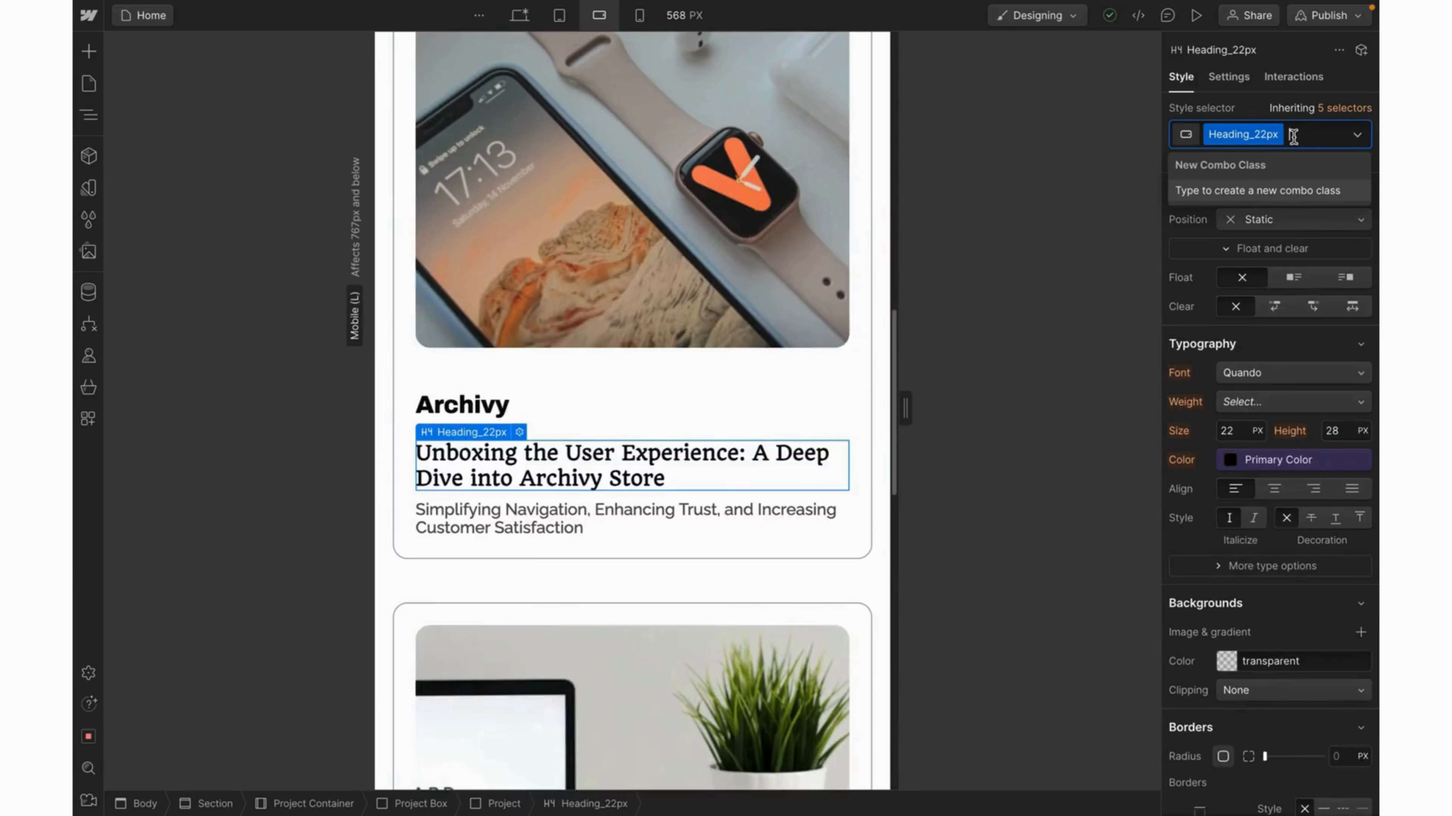
pyautogui.write('project')
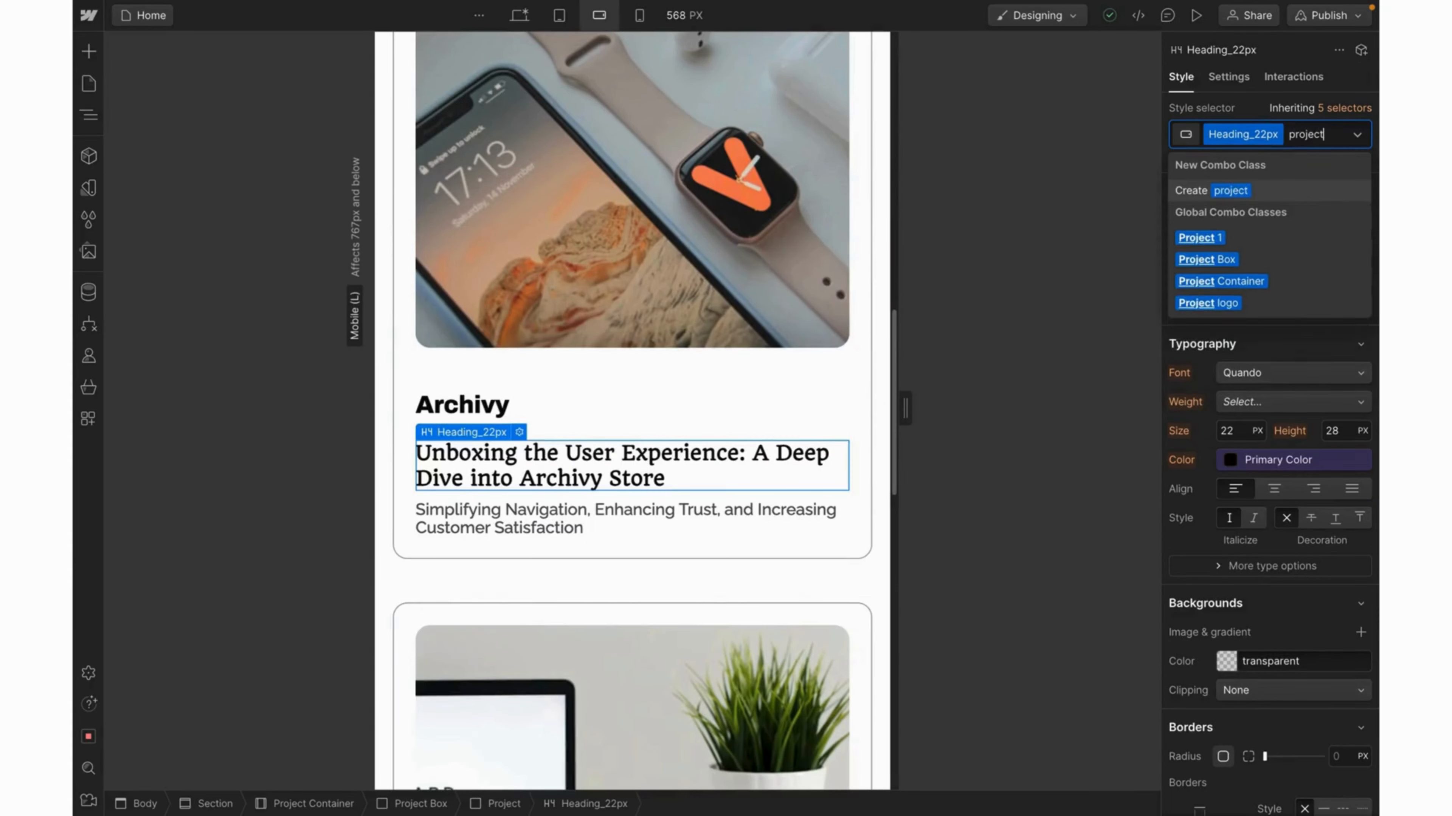
pyautogui.press('BackSpace')
pyautogui.press('BackSpace')
pyautogui.press('BackSpace')
pyautogui.press('BackSpace')
pyautogui.press('BackSpace')
pyautogui.press('BackSpace')
pyautogui.press('BackSpace')
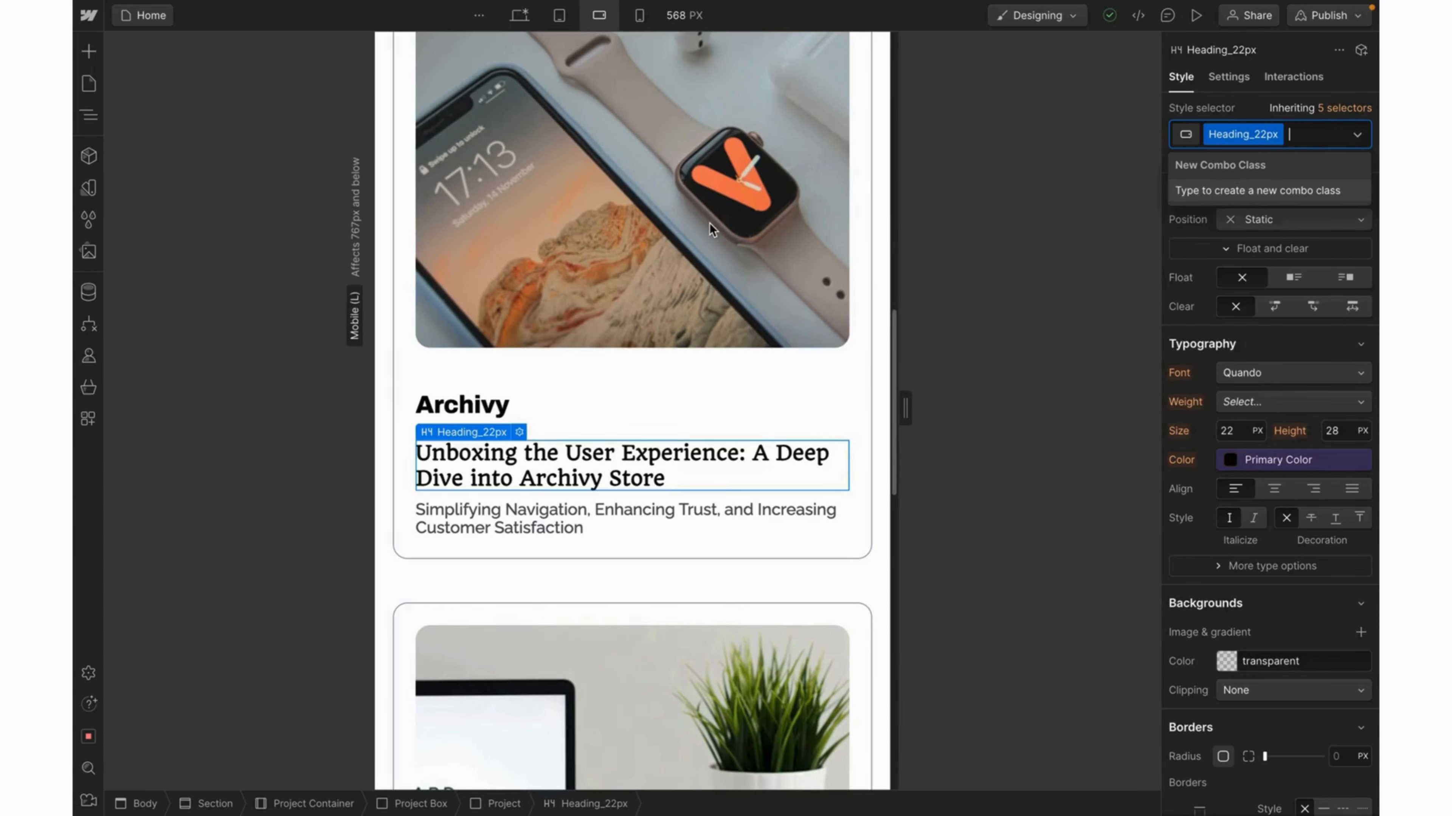
# Rename the heading's Project Title class to Project Heading.
pyautogui.scroll(5, 708, 223)
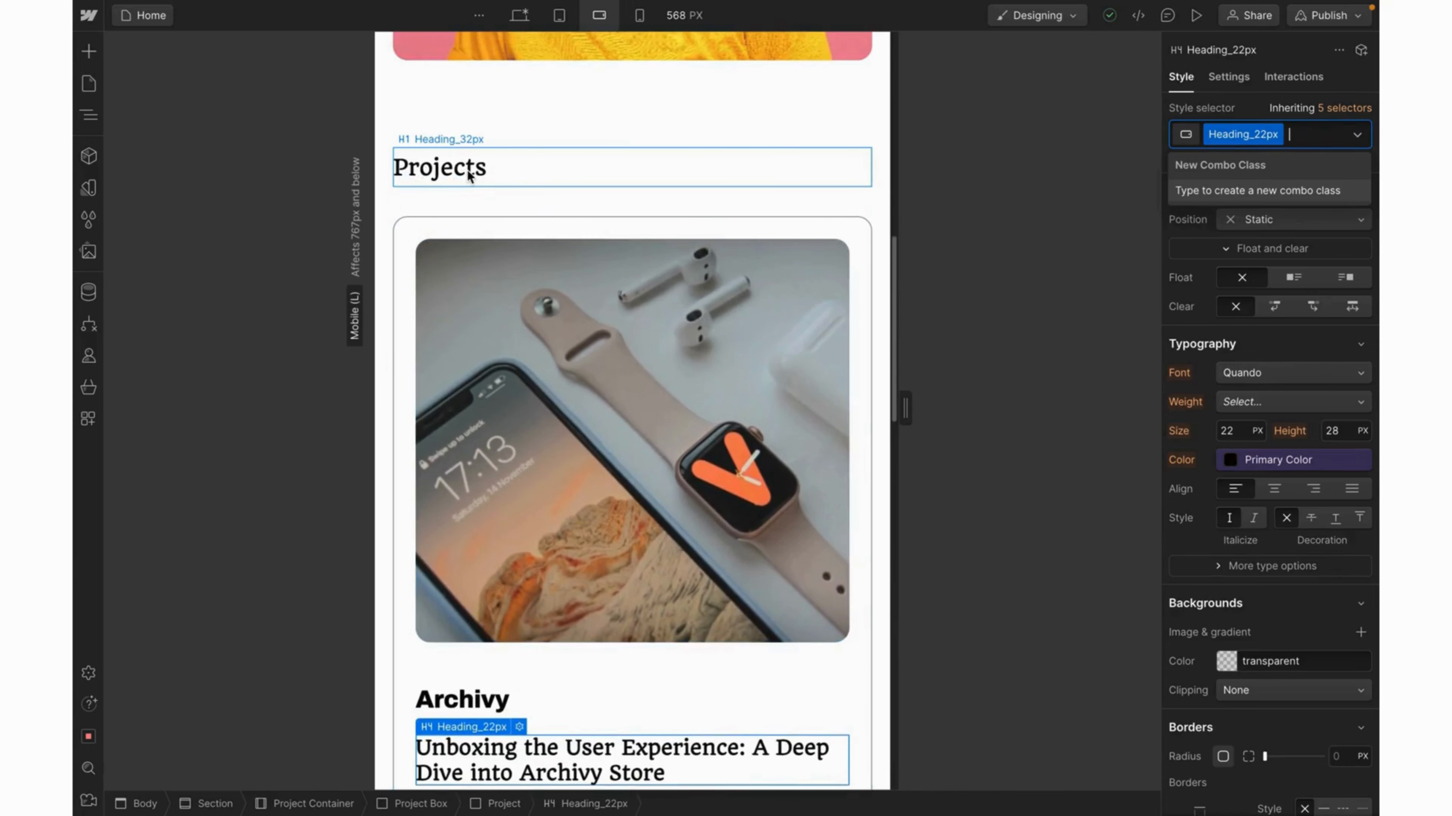
pyautogui.click(469, 168)
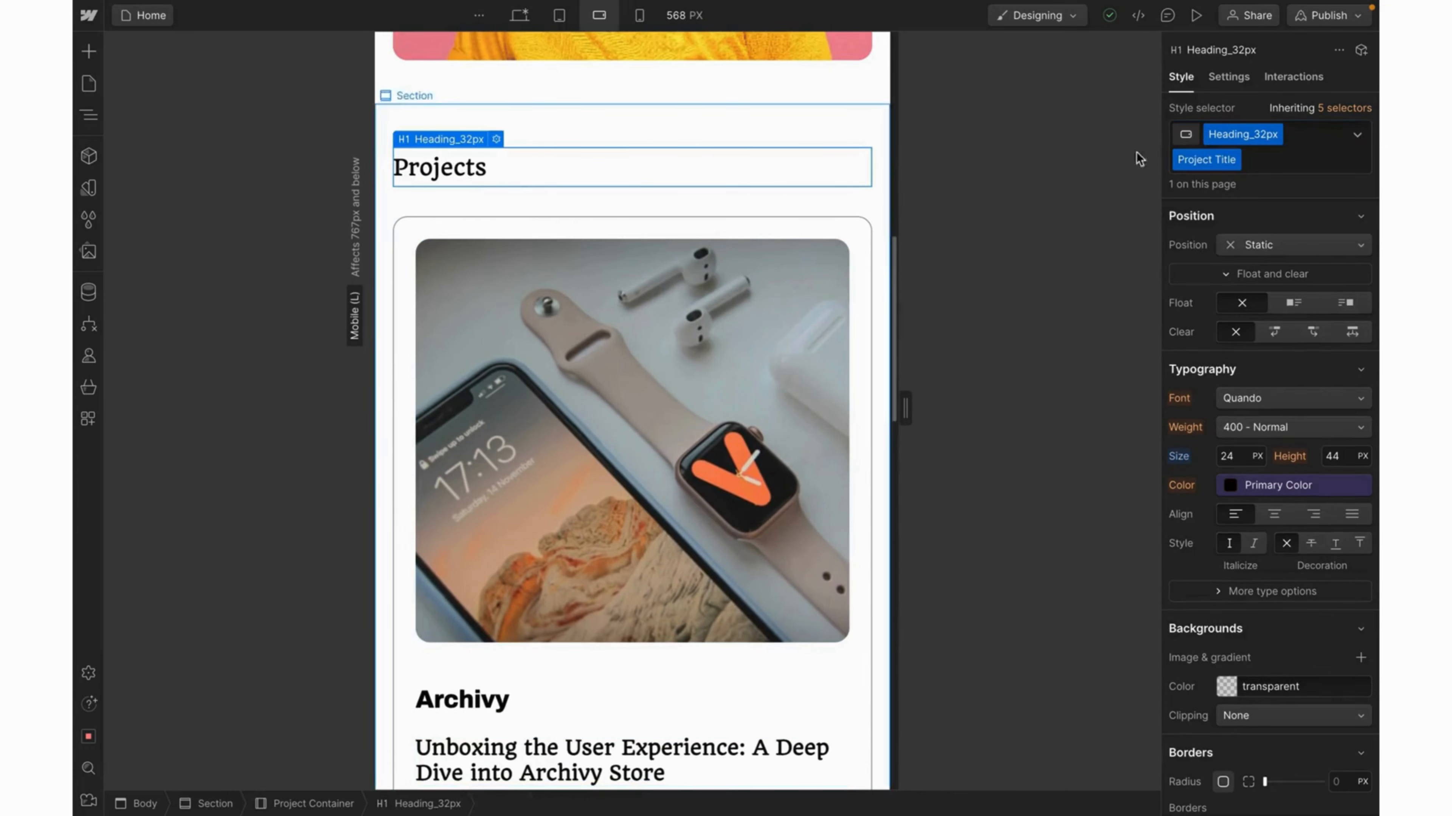
pyautogui.doubleClick(1223, 159)
pyautogui.doubleClick(1224, 160)
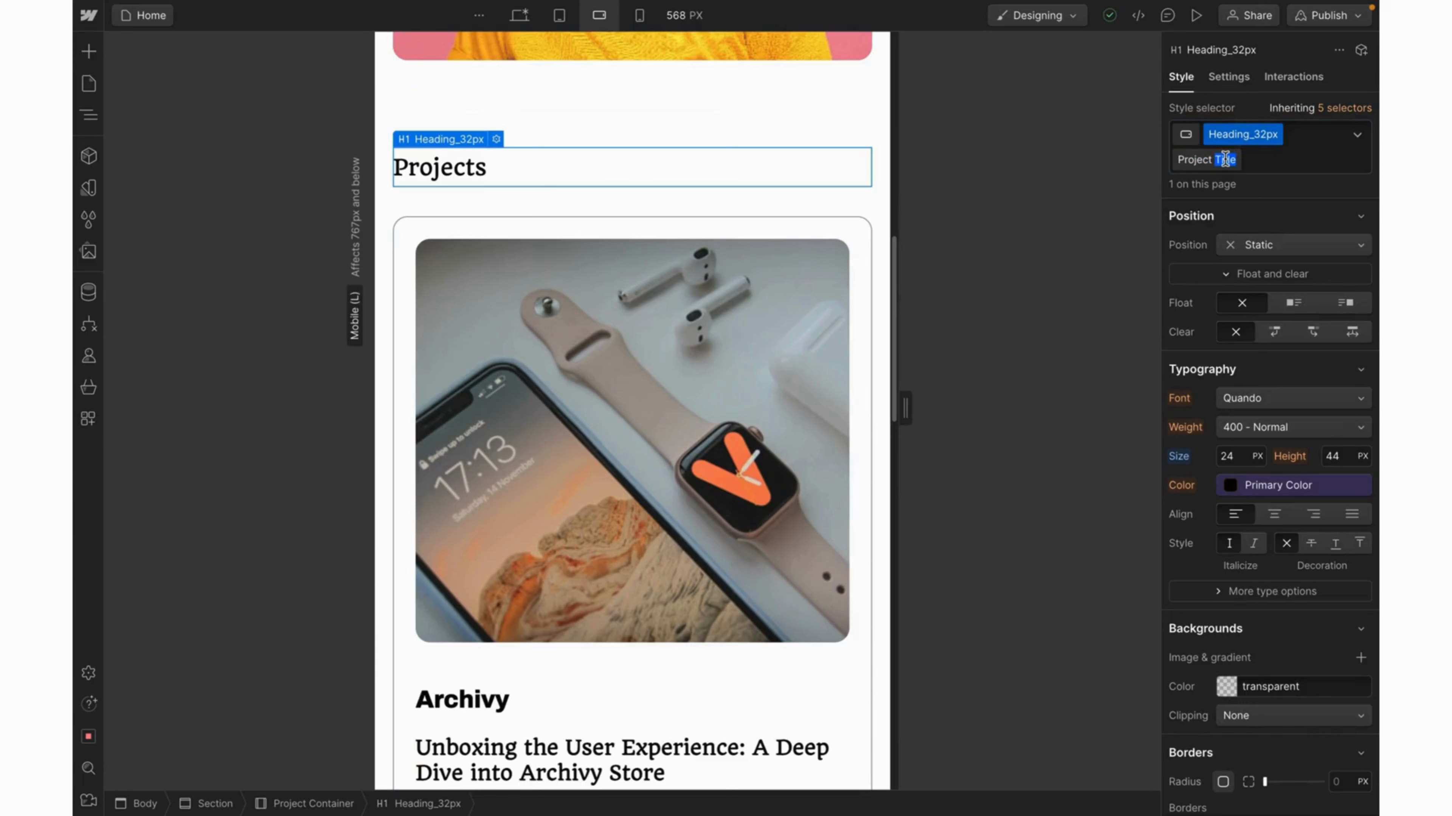
pyautogui.write('Heading')
pyautogui.press('Return')
pyautogui.scroll(-5, 614, 311)
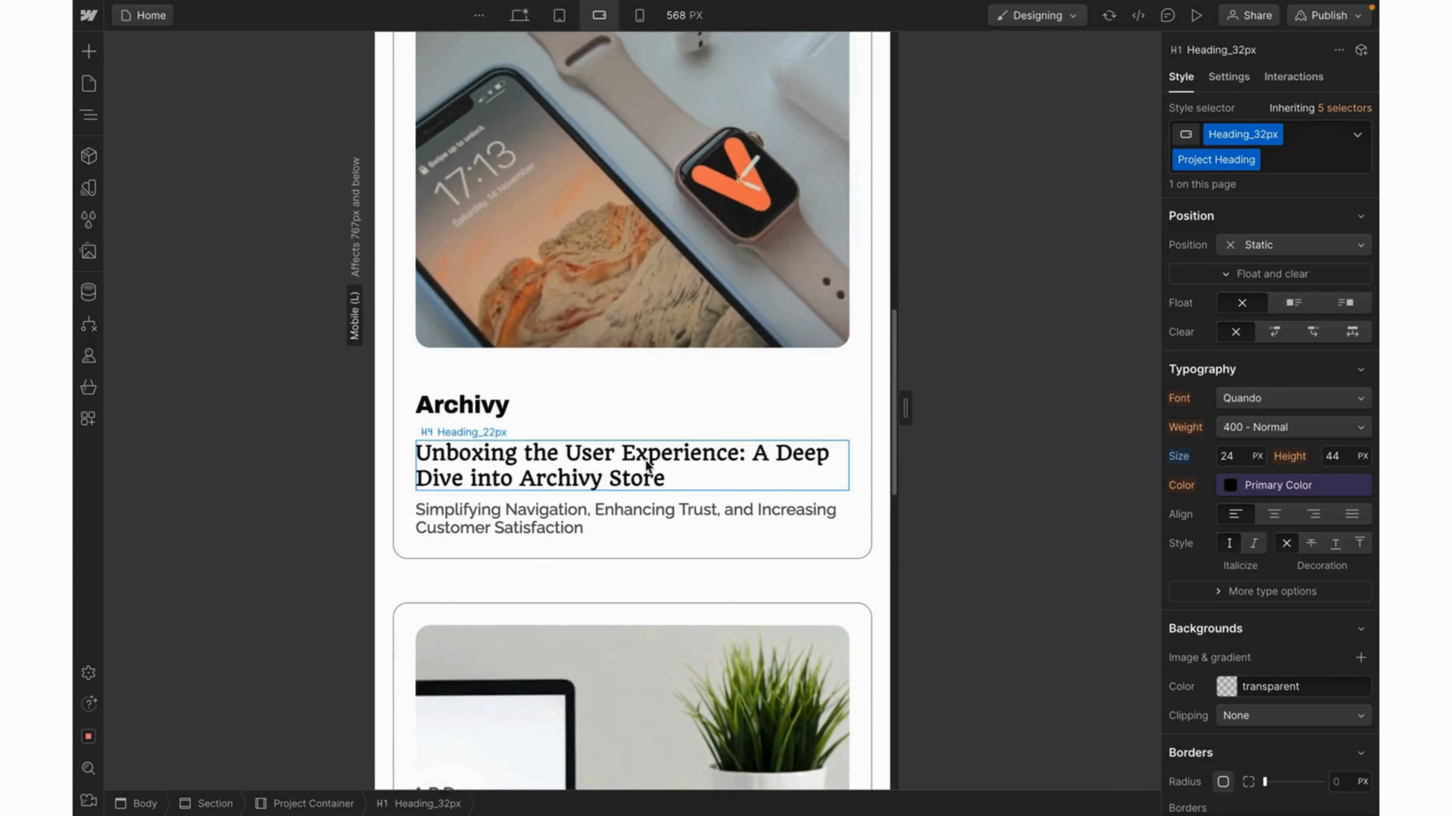
# Give the Archivy card title a new Project Title combo class with 20 px font size.
pyautogui.click(648, 465)
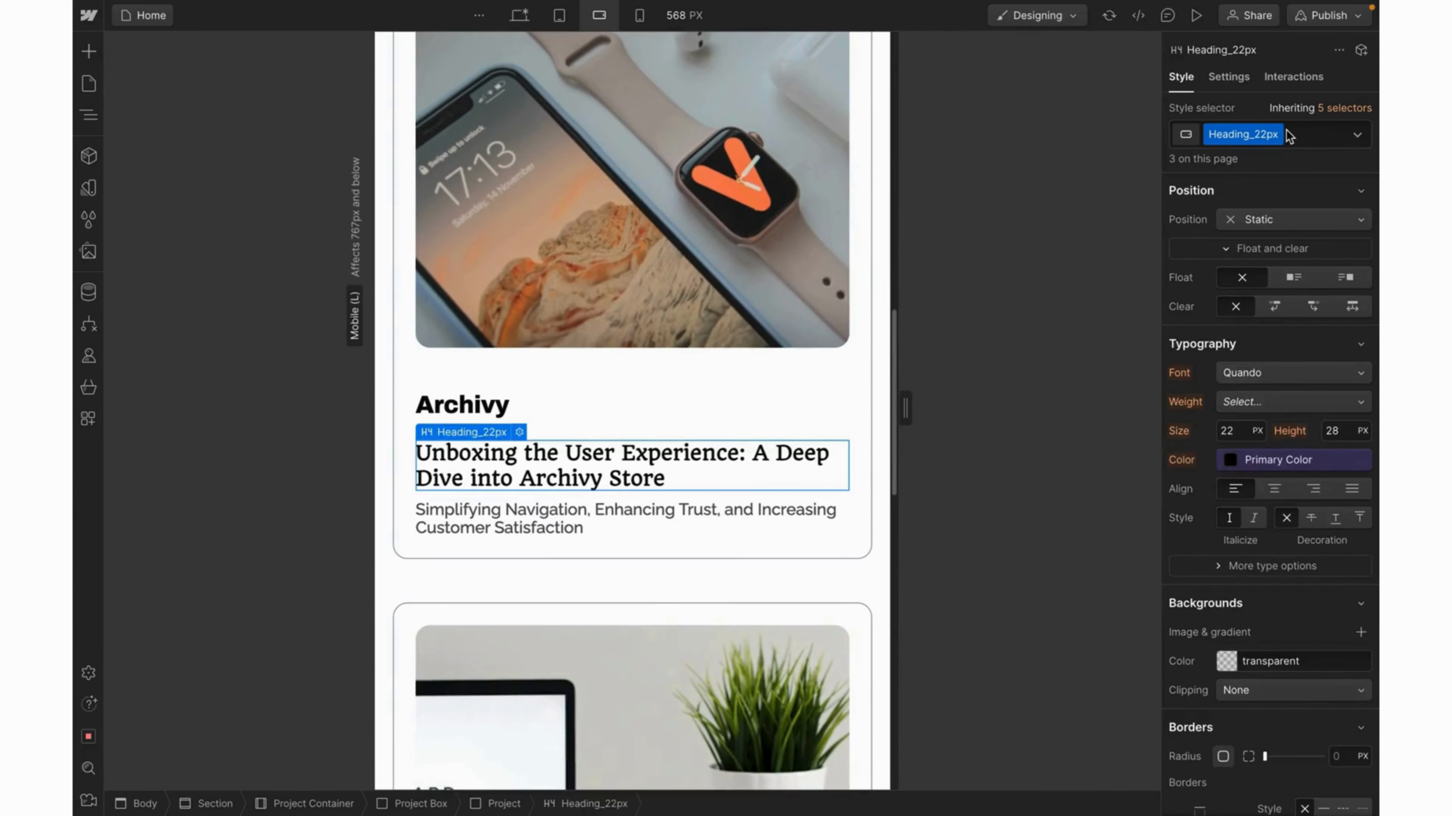
pyautogui.click(1295, 137)
pyautogui.write('P')
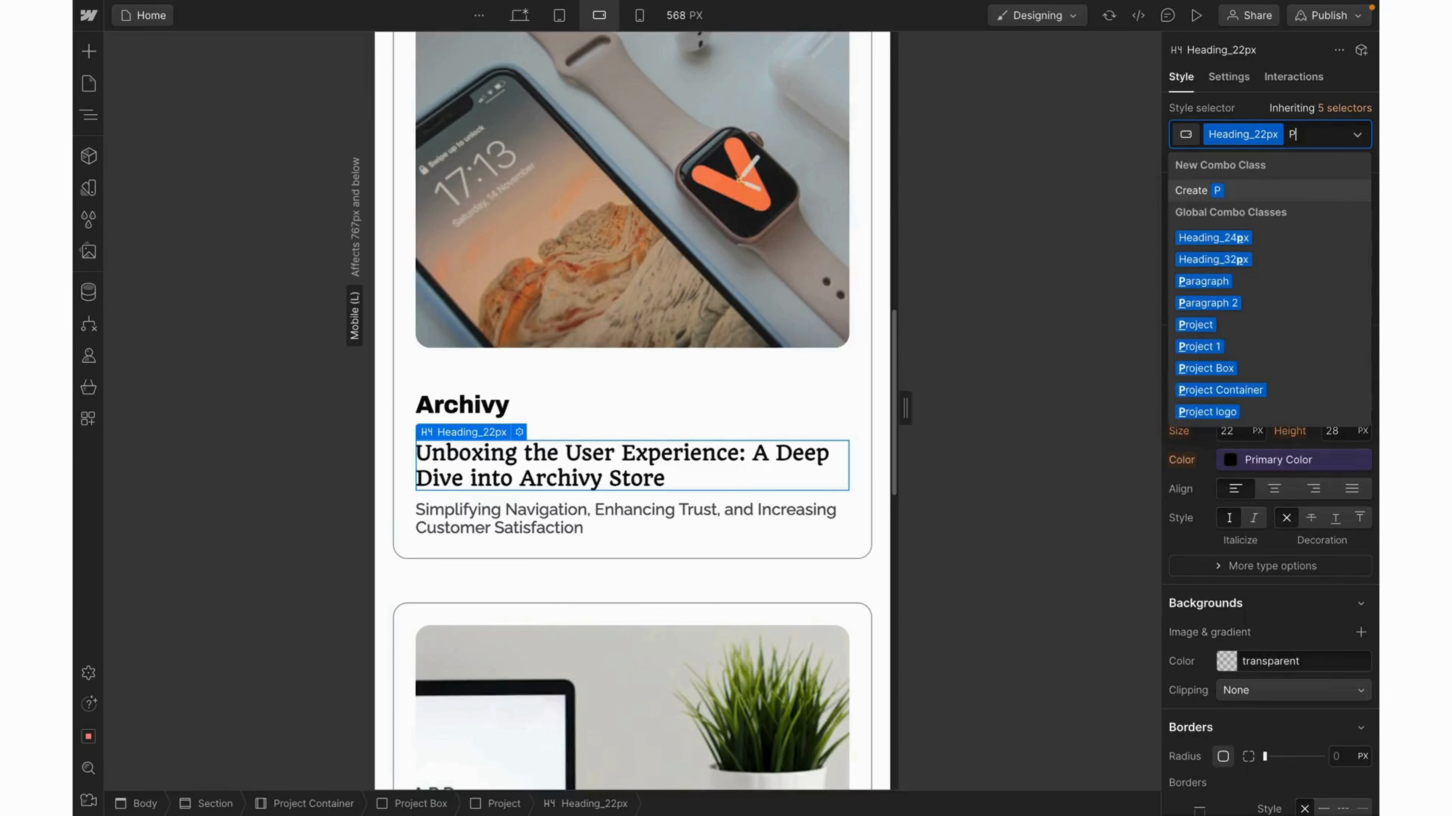
pyautogui.write('roject Title')
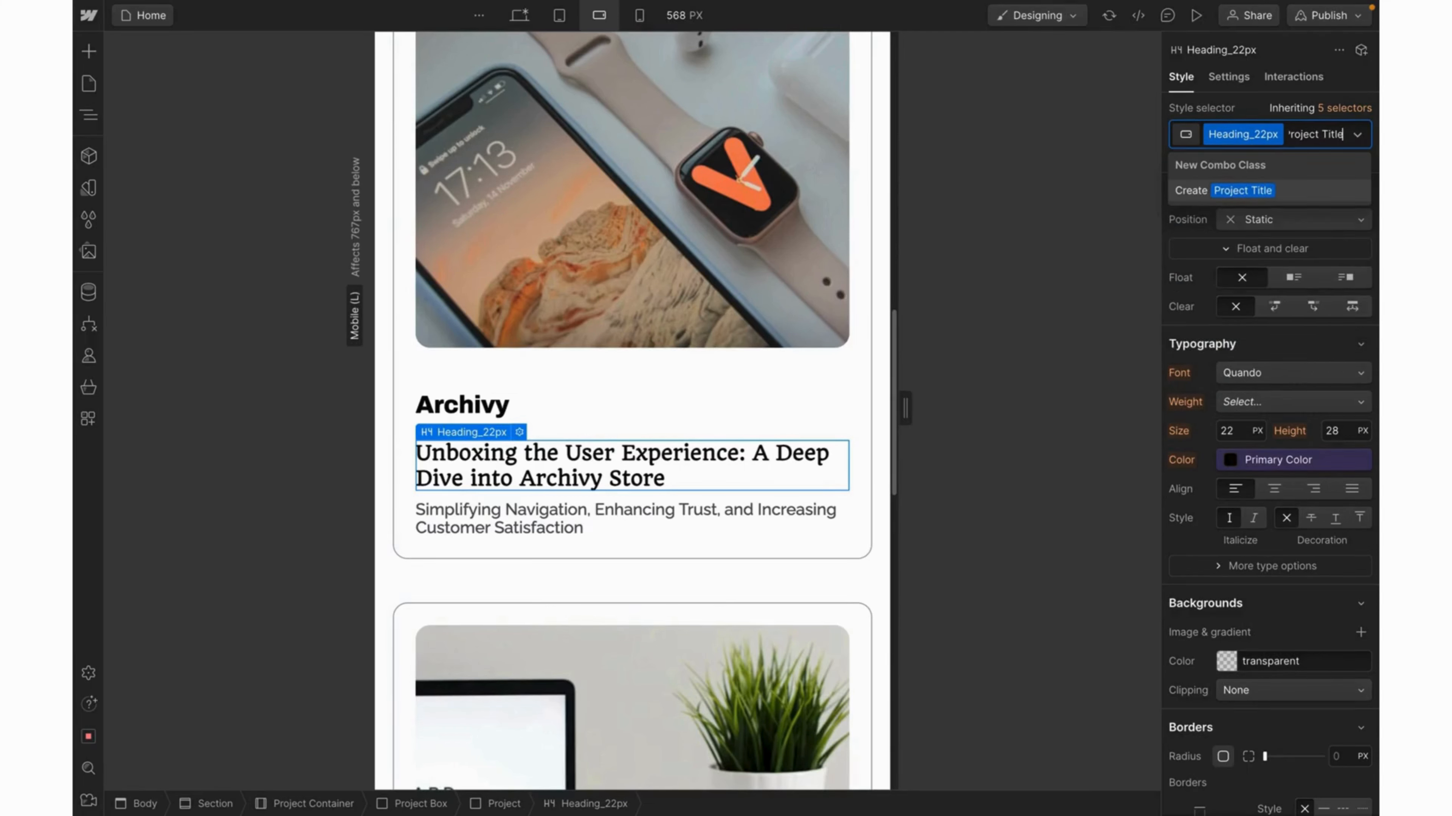
pyautogui.press('Return')
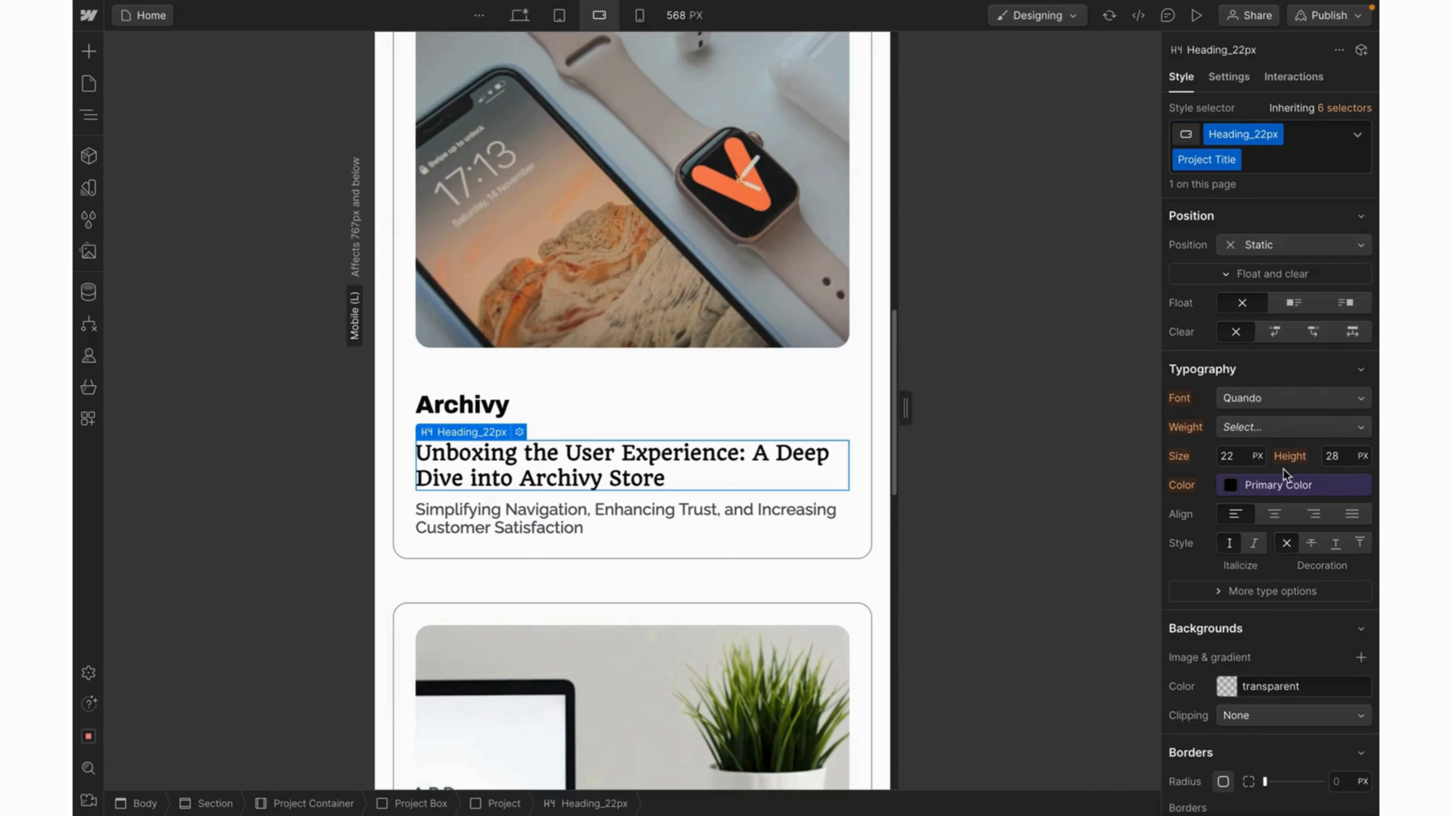
pyautogui.click(1241, 456)
pyautogui.write('16')
pyautogui.press('Return')
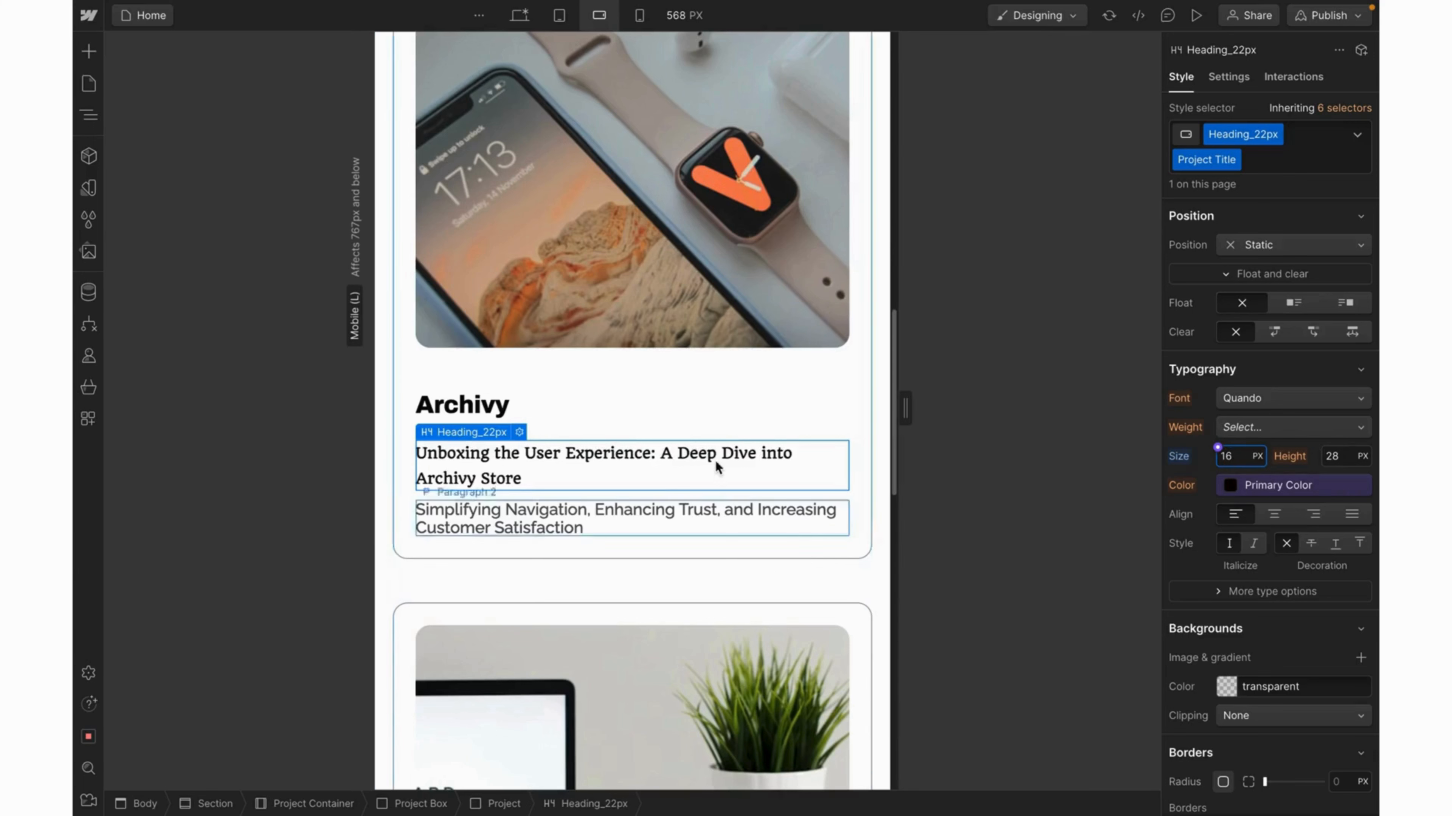
pyautogui.press('BackSpace')
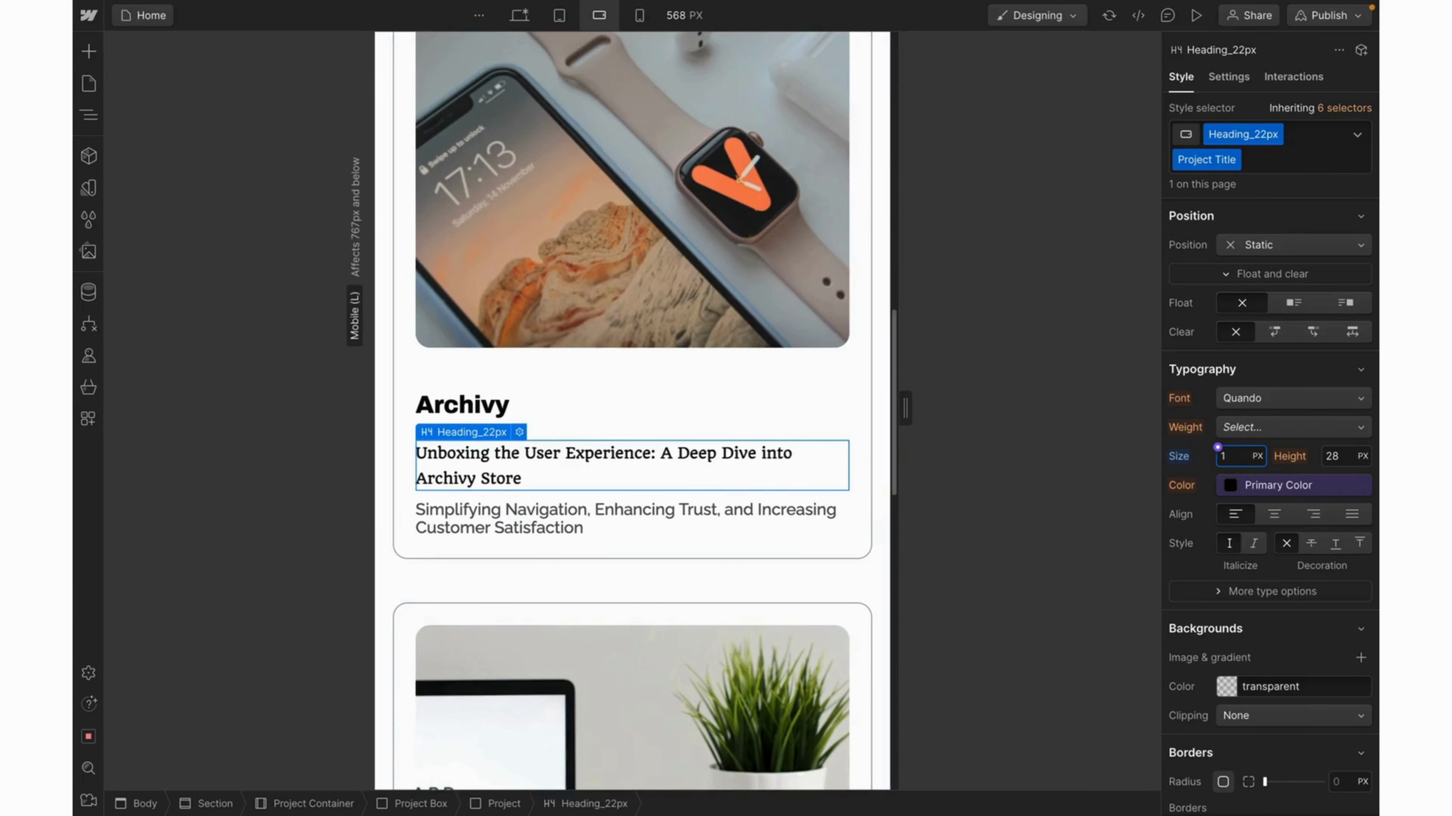
pyautogui.write('20')
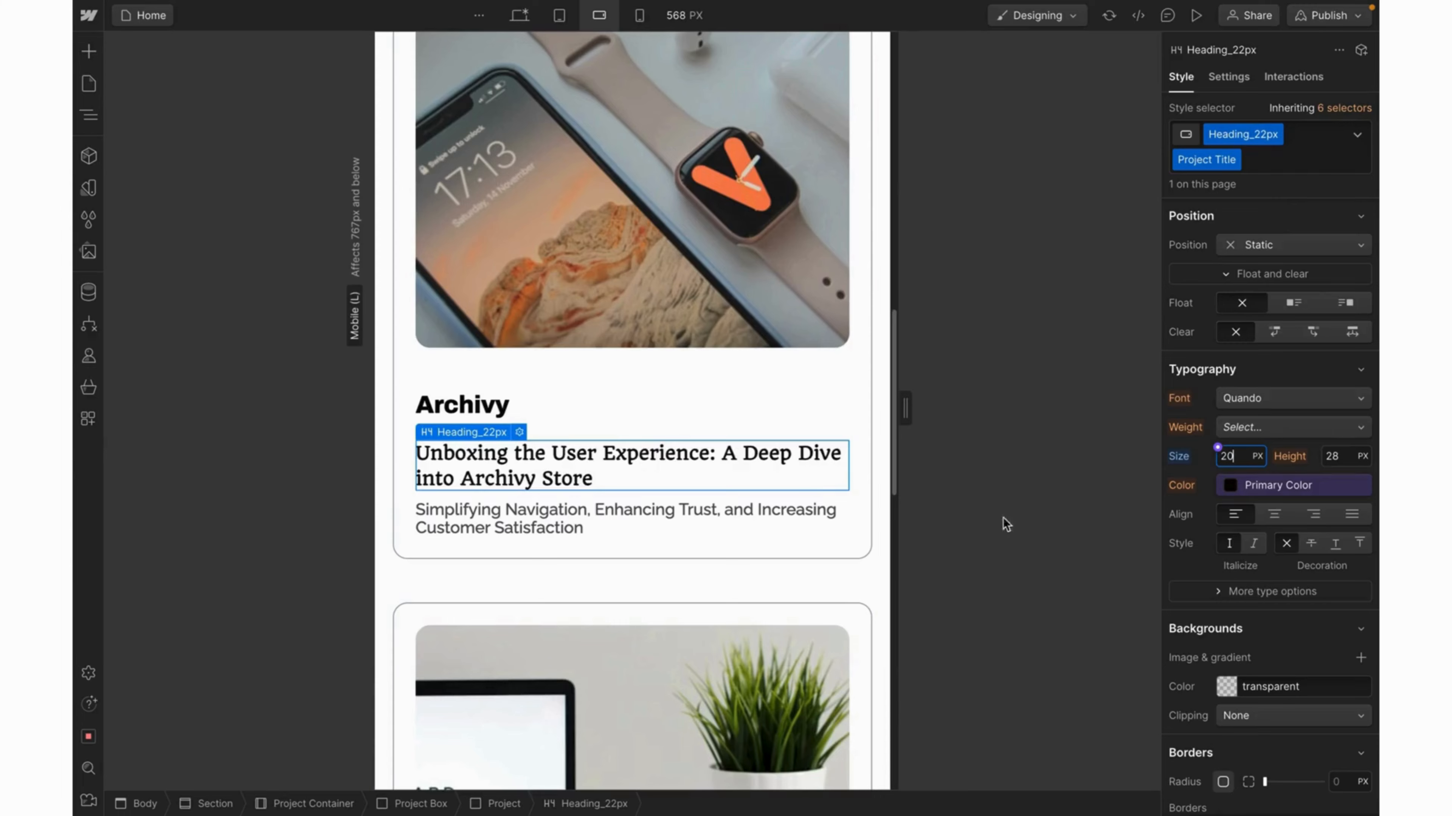
# Apply the existing Project Title combo class to the Learnify and Sepps card titles.
pyautogui.scroll(-5, 684, 542)
pyautogui.scroll(-4, 684, 542)
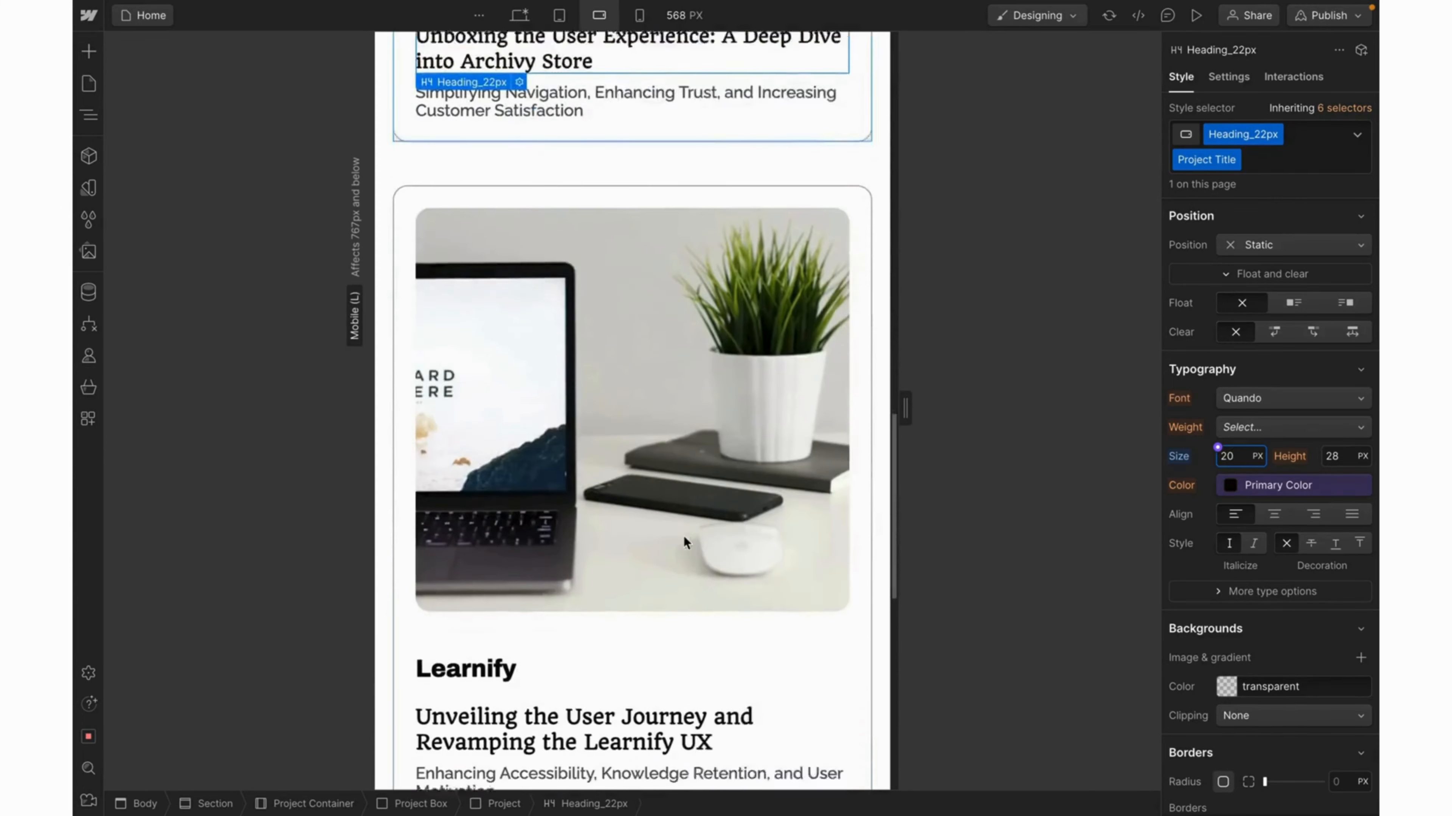
pyautogui.click(633, 676)
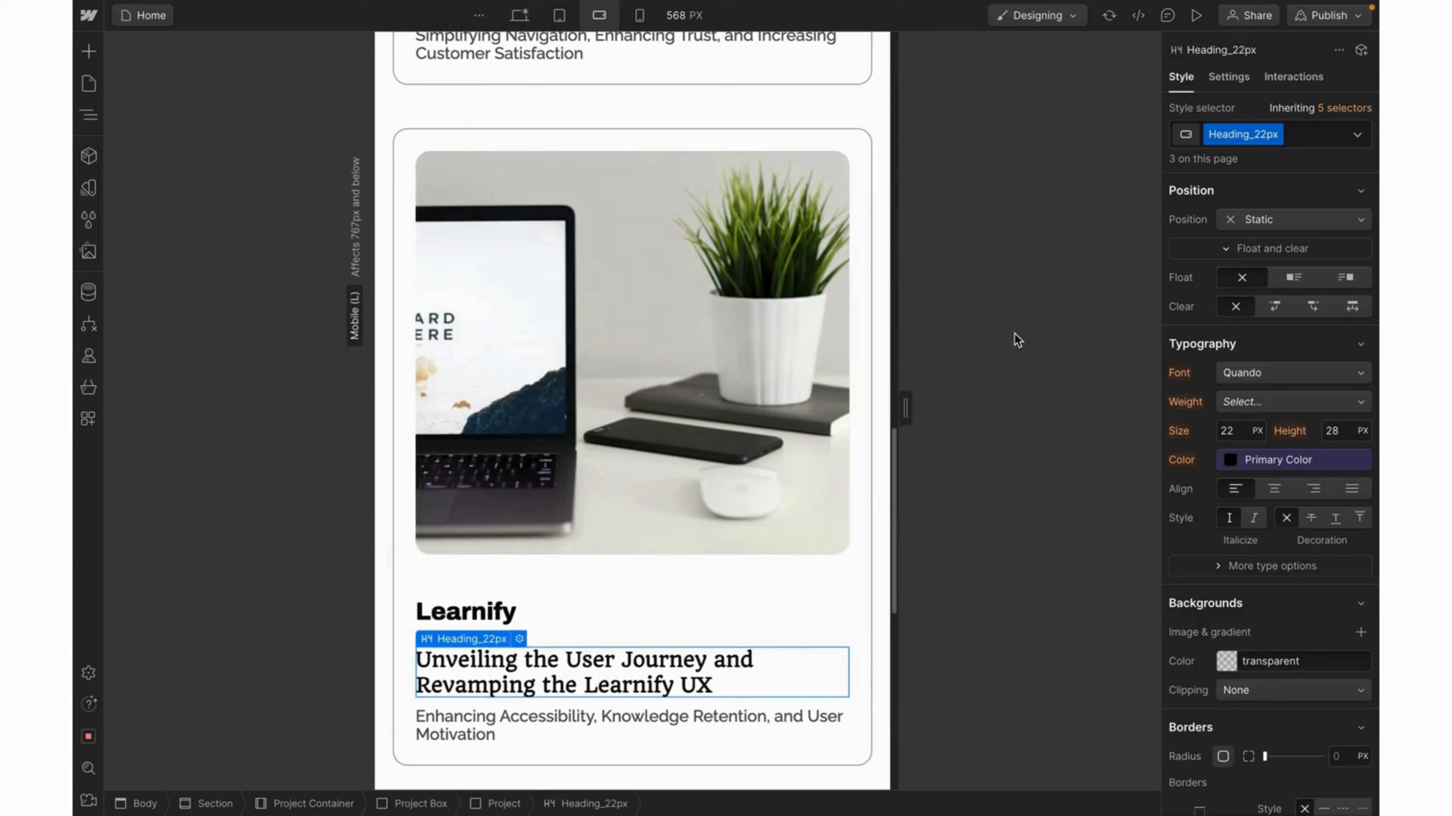
pyautogui.click(1294, 137)
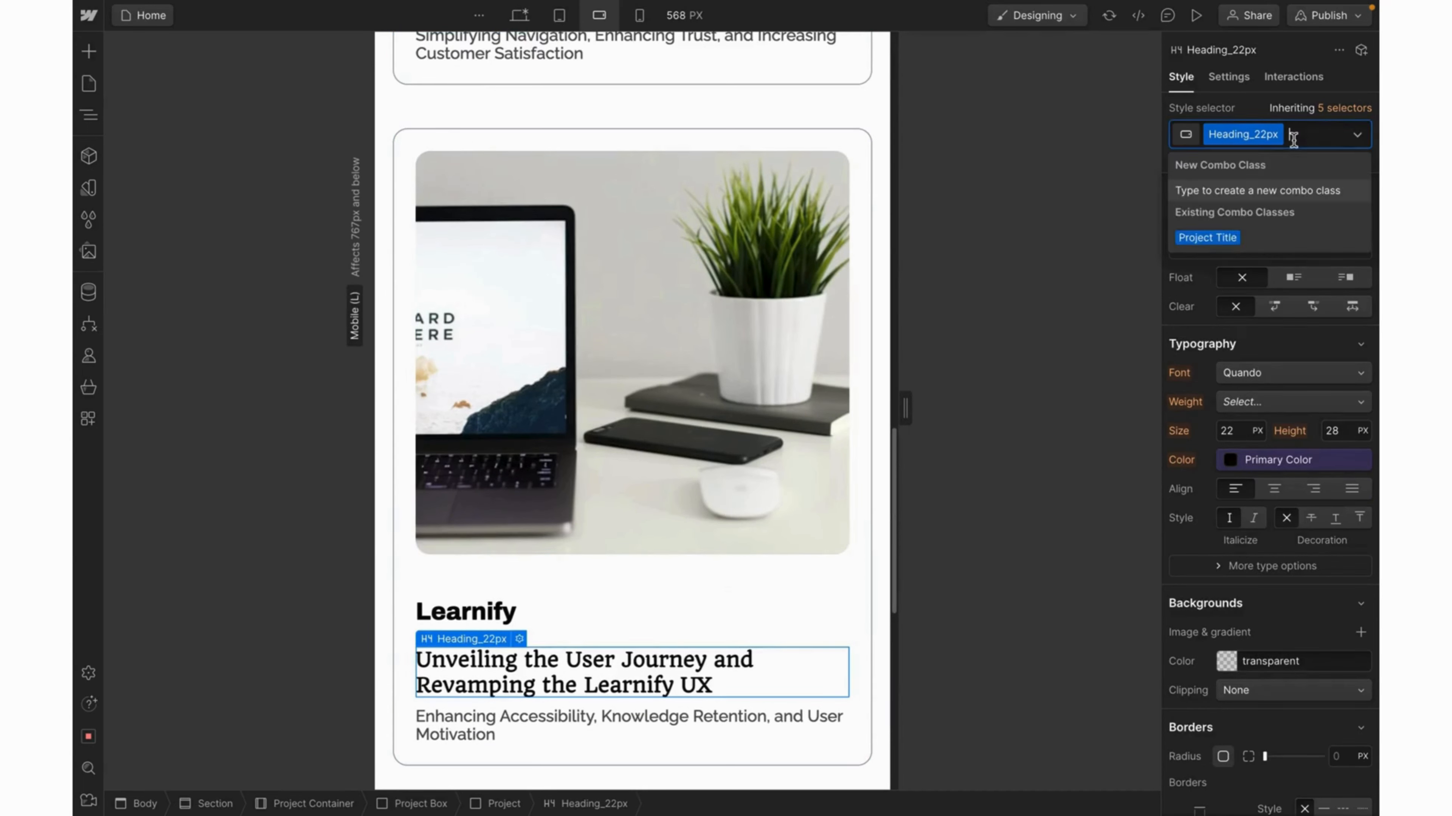
pyautogui.write('pr')
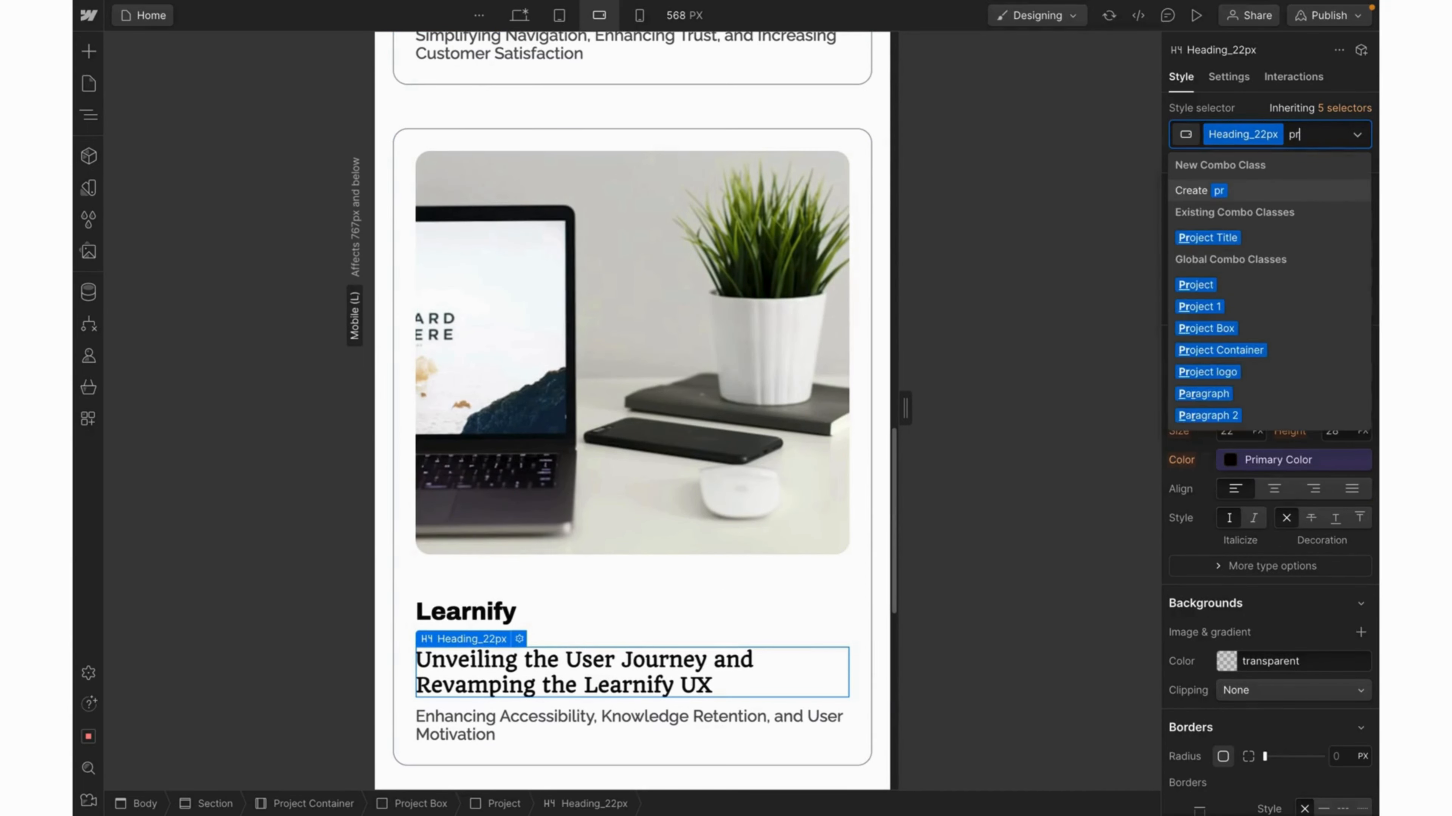
pyautogui.write('oject')
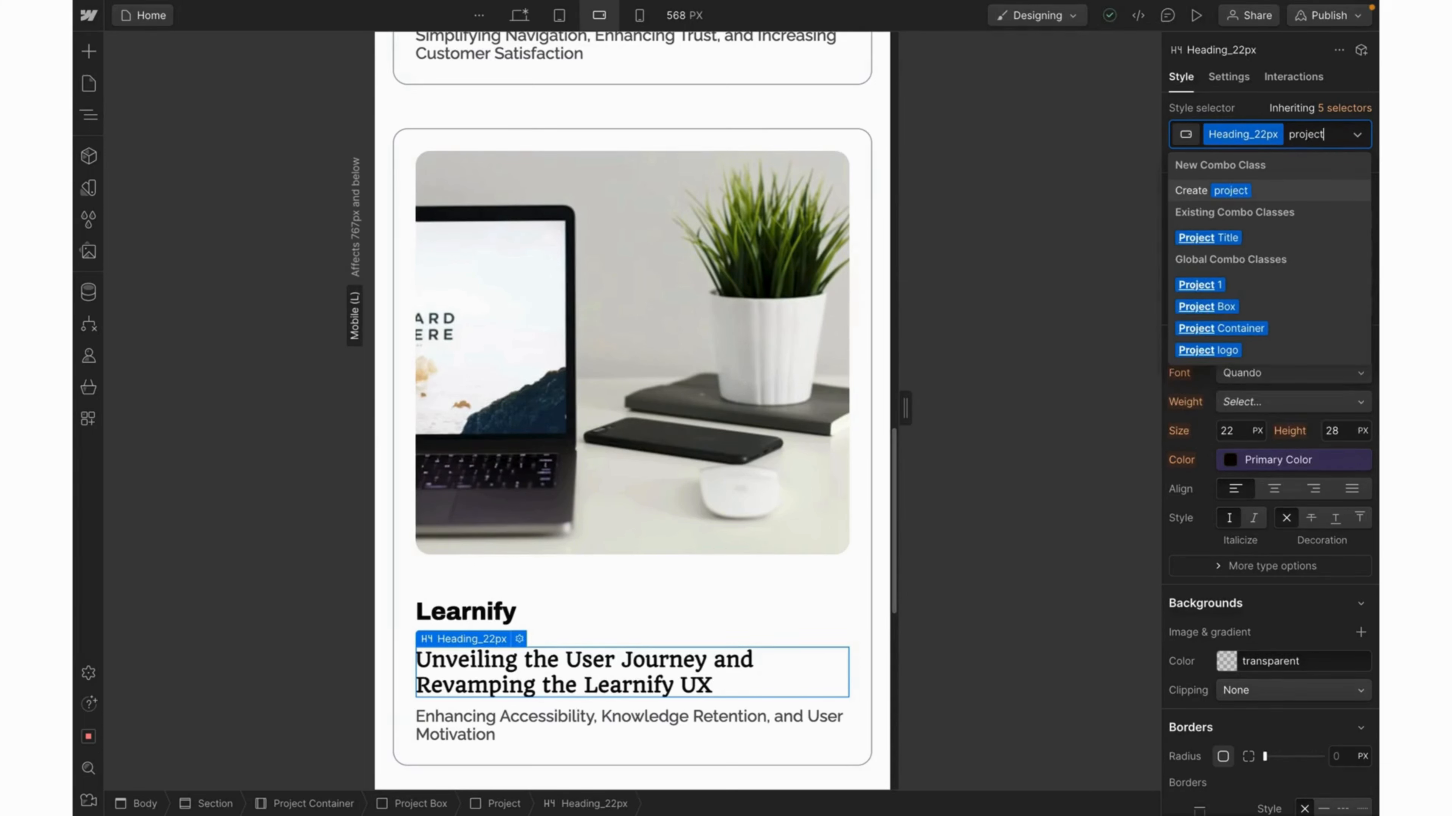
pyautogui.press('Down')
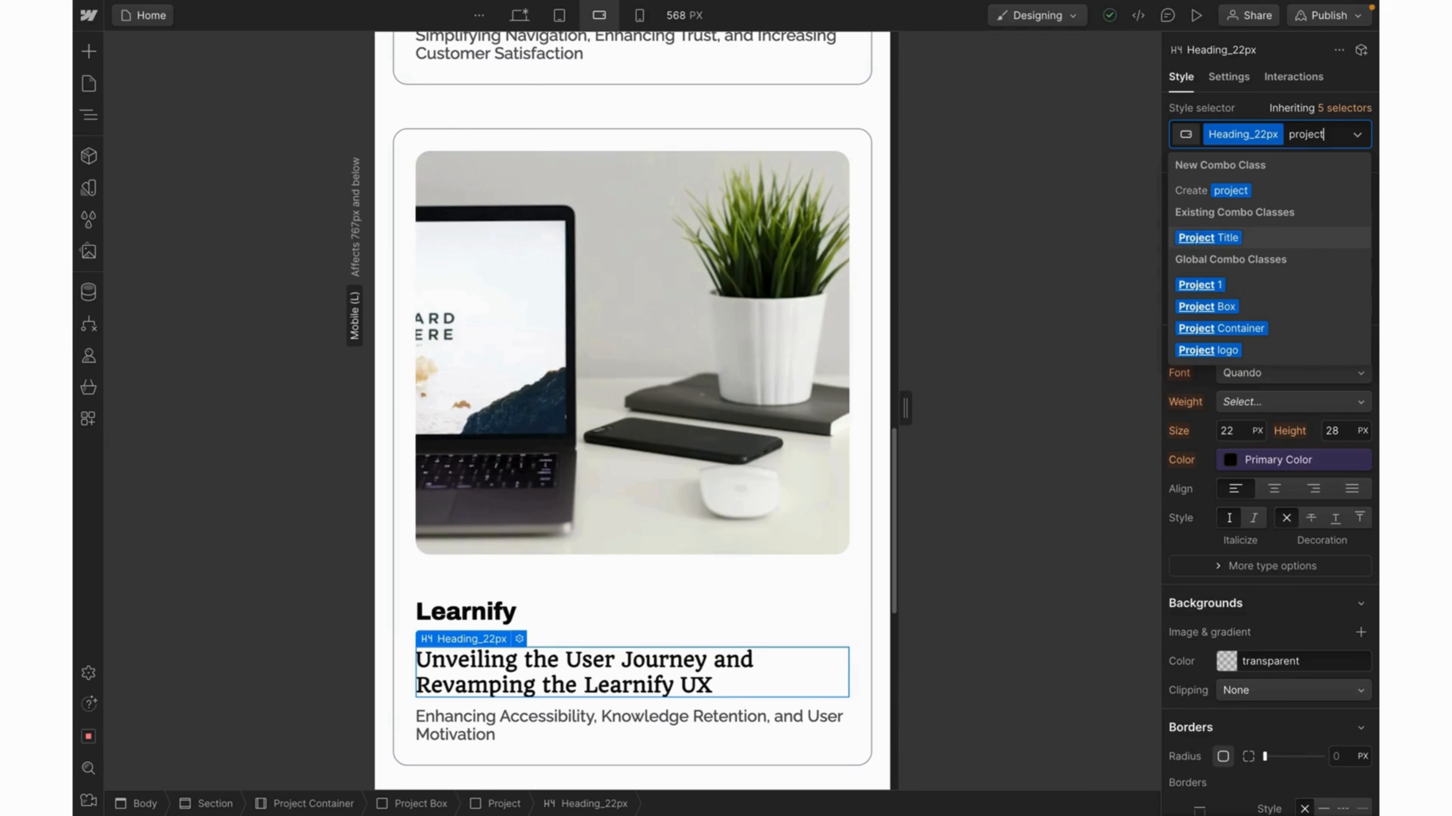
pyautogui.press('Return')
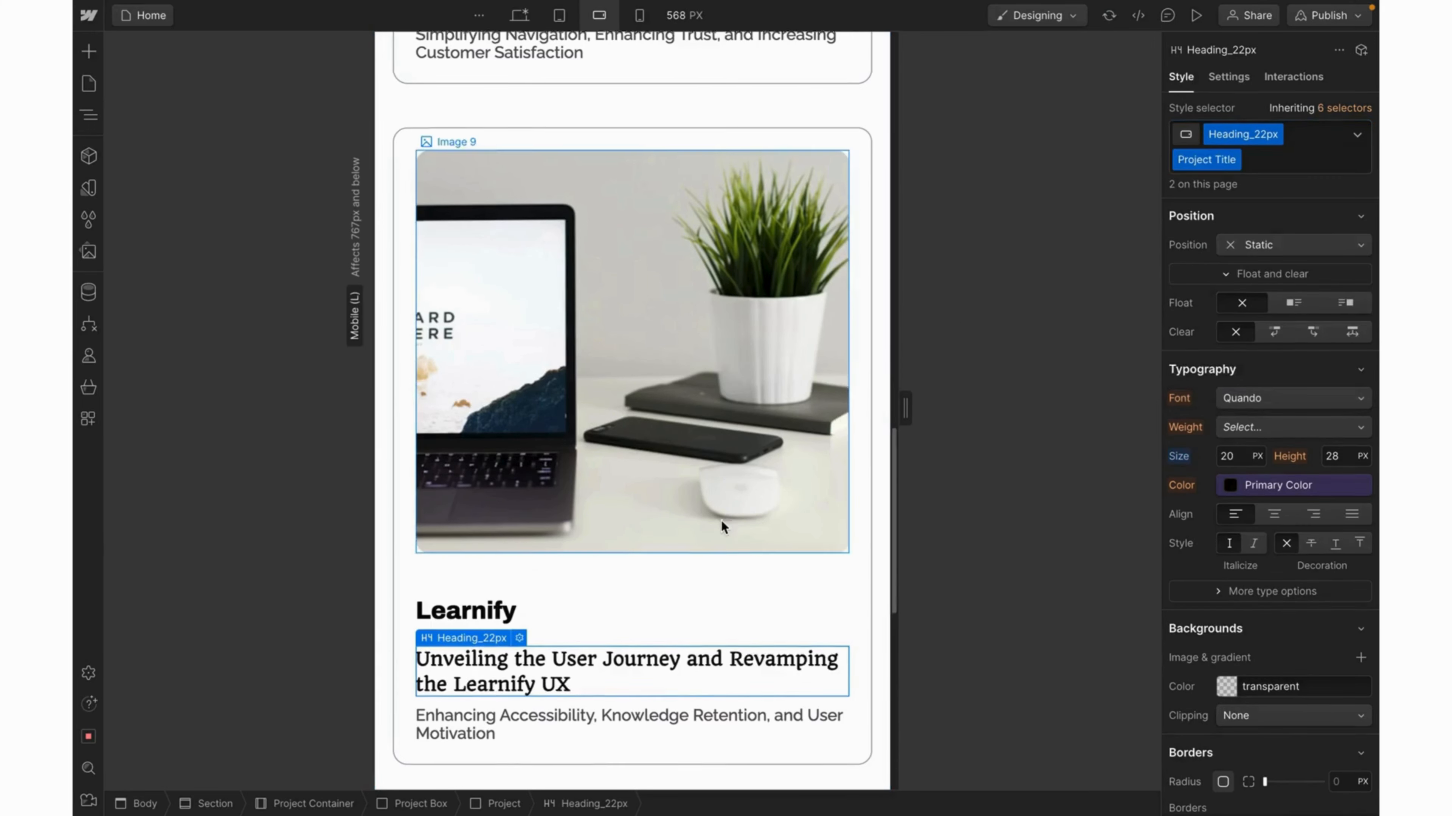
pyautogui.scroll(-10, 720, 519)
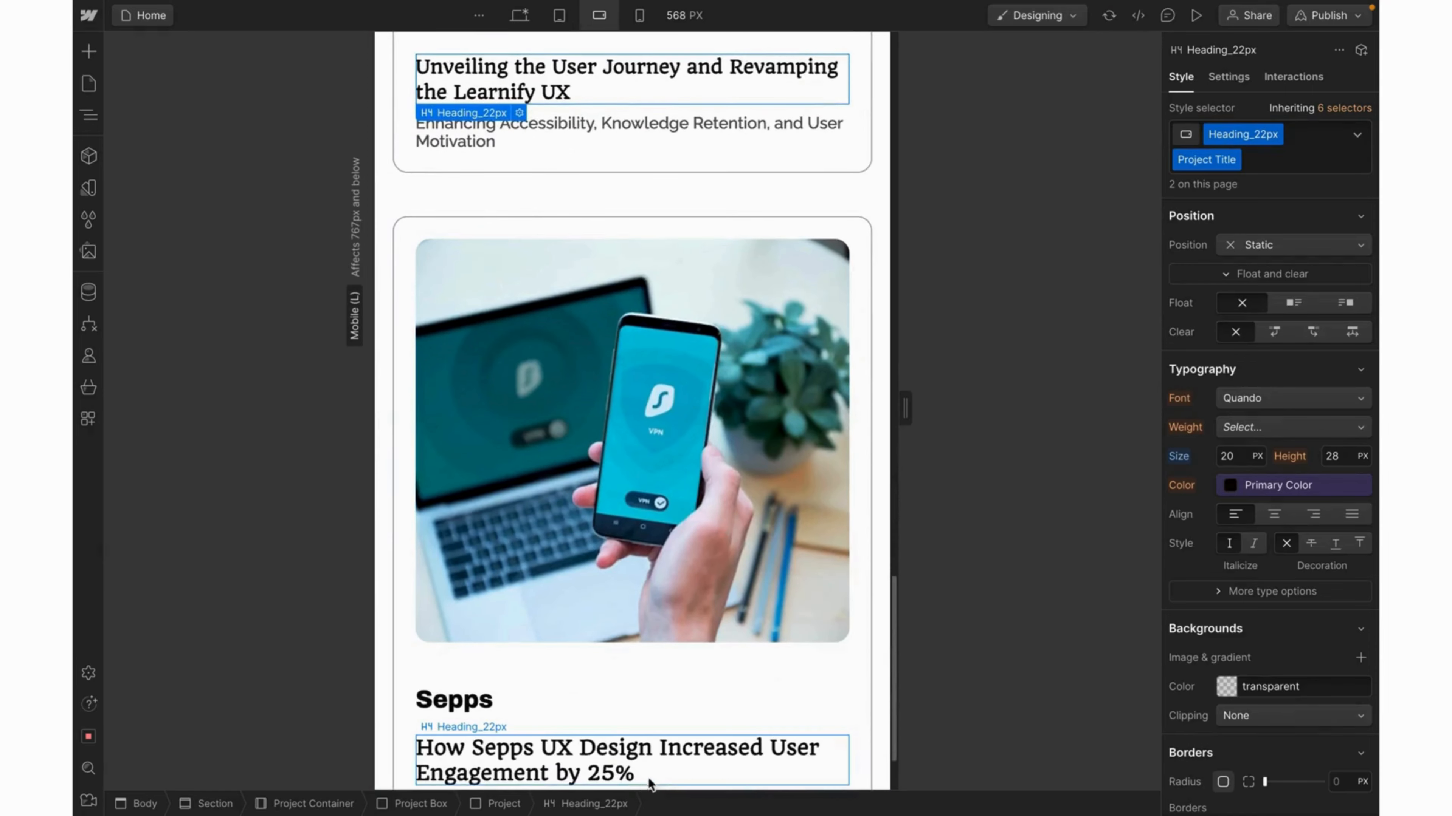
pyautogui.click(626, 773)
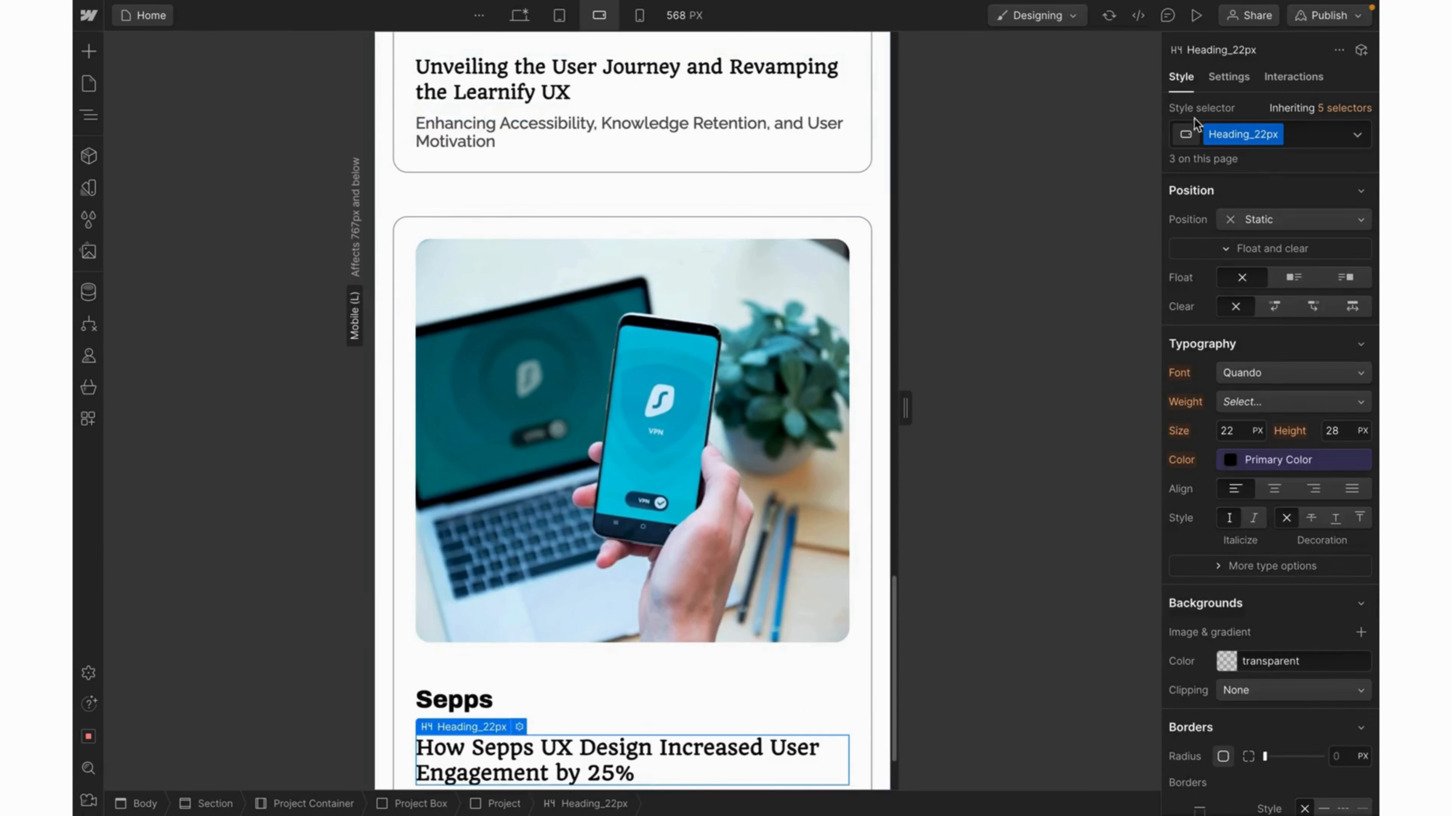
pyautogui.click(1300, 140)
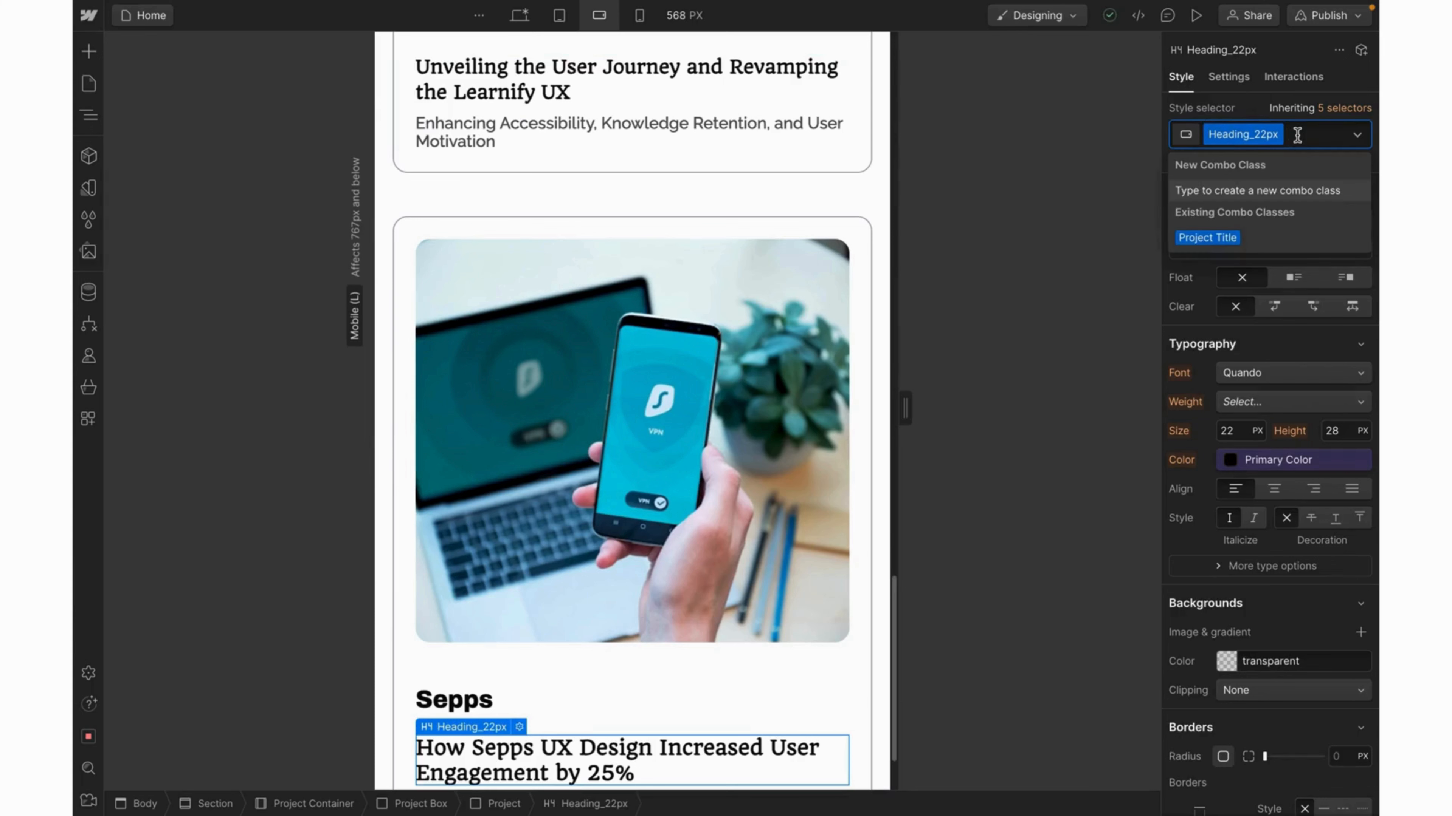
pyautogui.write('Projec')
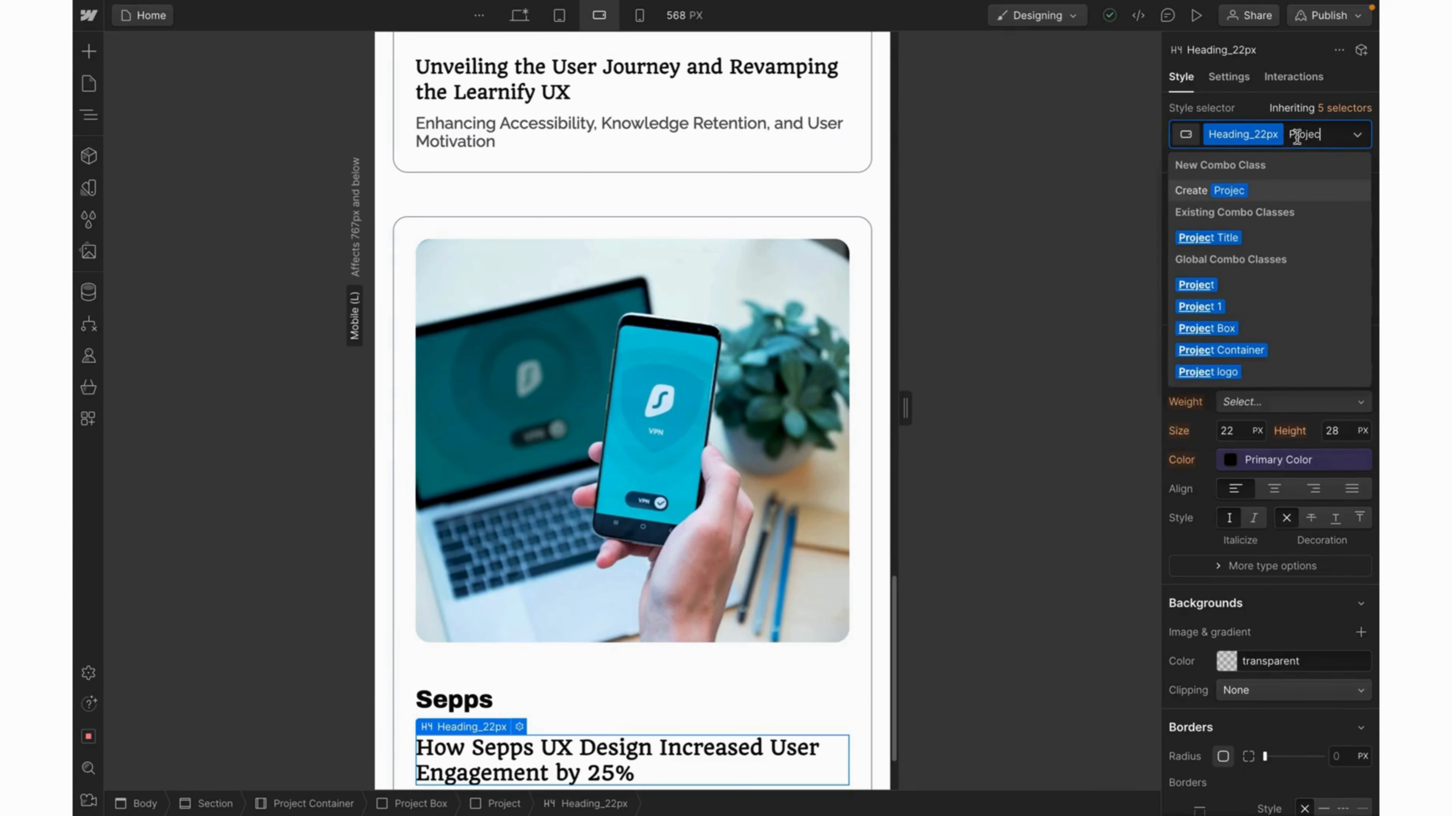
pyautogui.click(1232, 243)
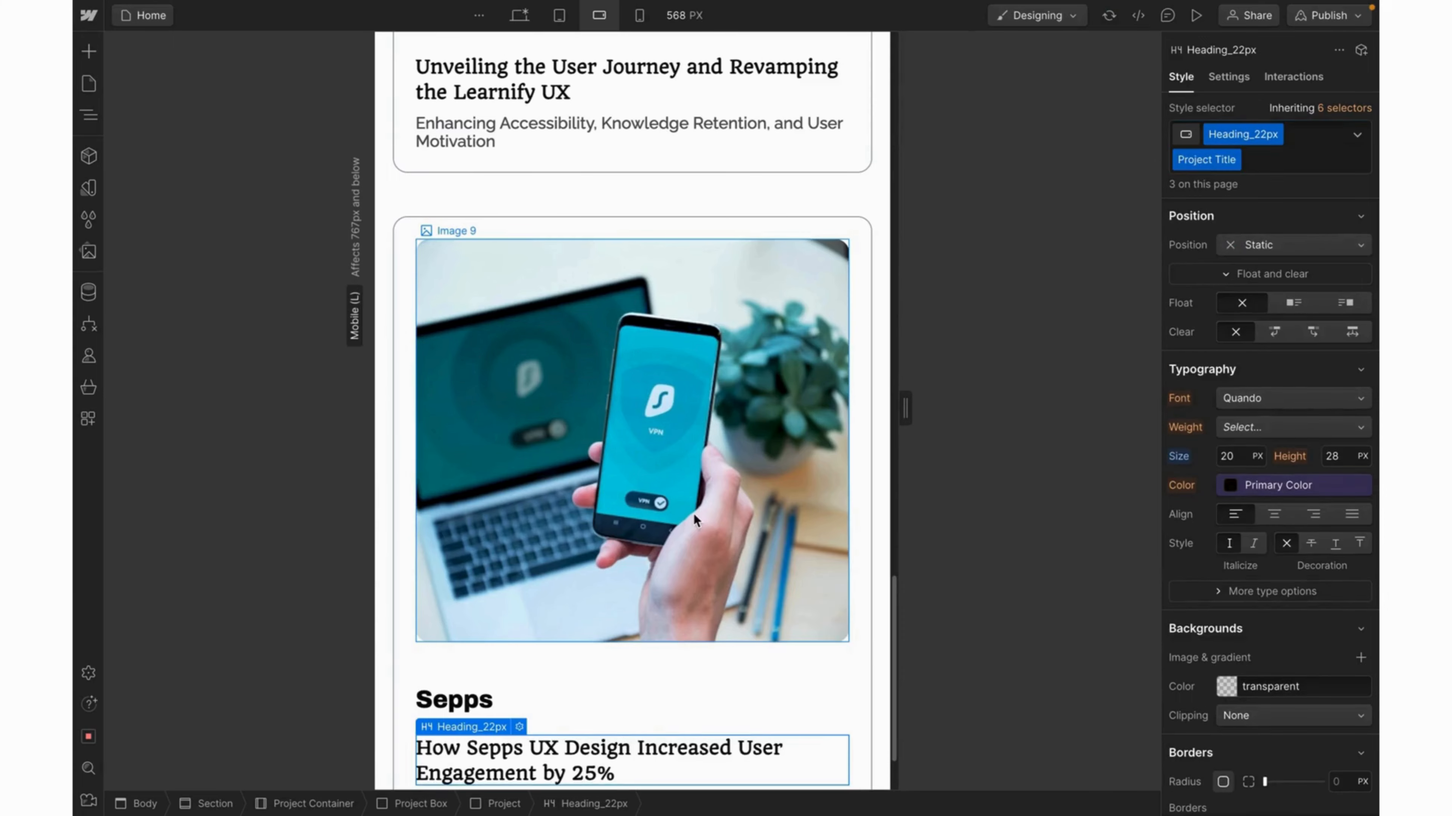
pyautogui.scroll(-2, 693, 513)
pyautogui.scroll(3, 693, 514)
pyautogui.scroll(10, 692, 514)
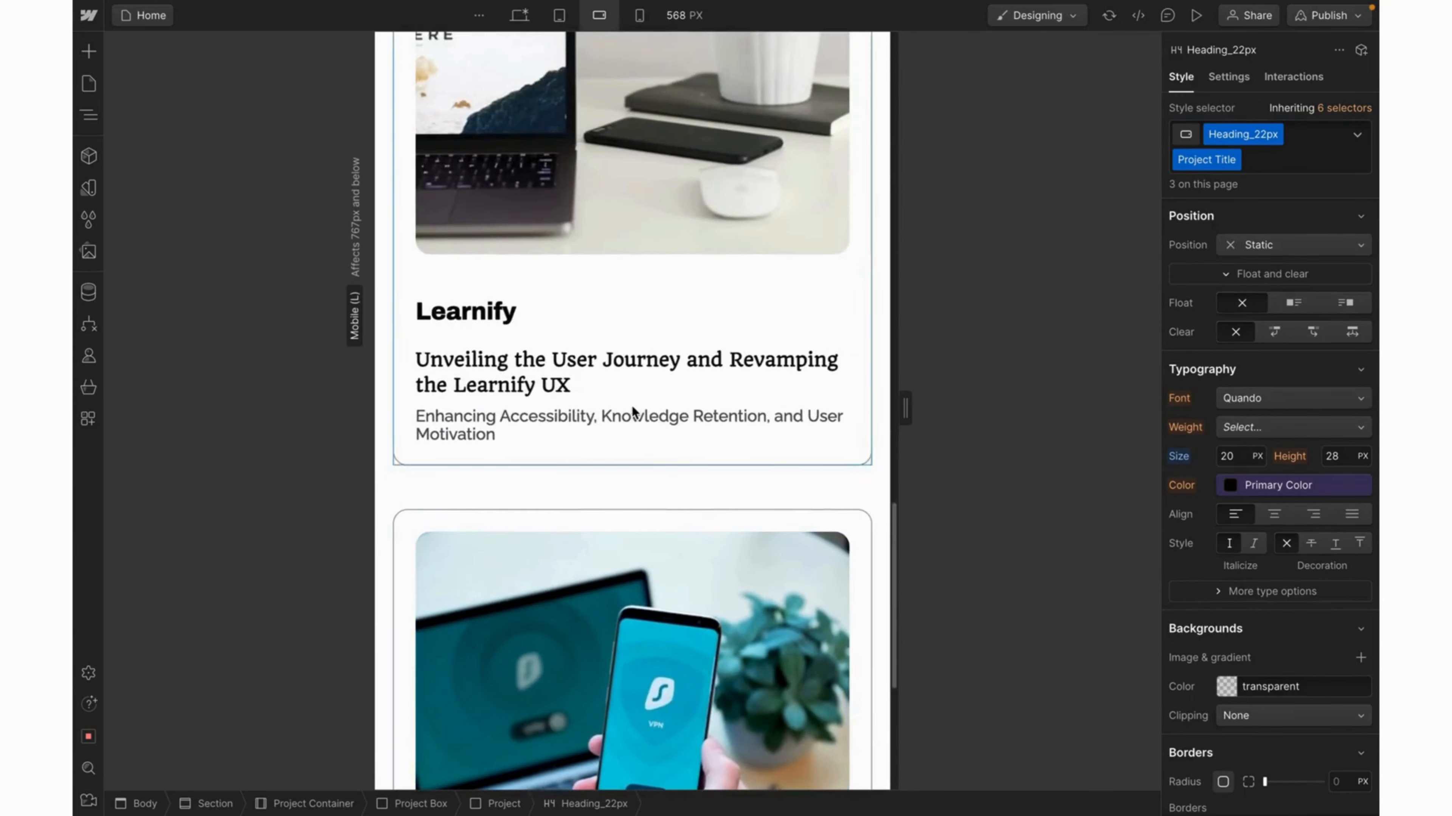
pyautogui.scroll(1, 632, 406)
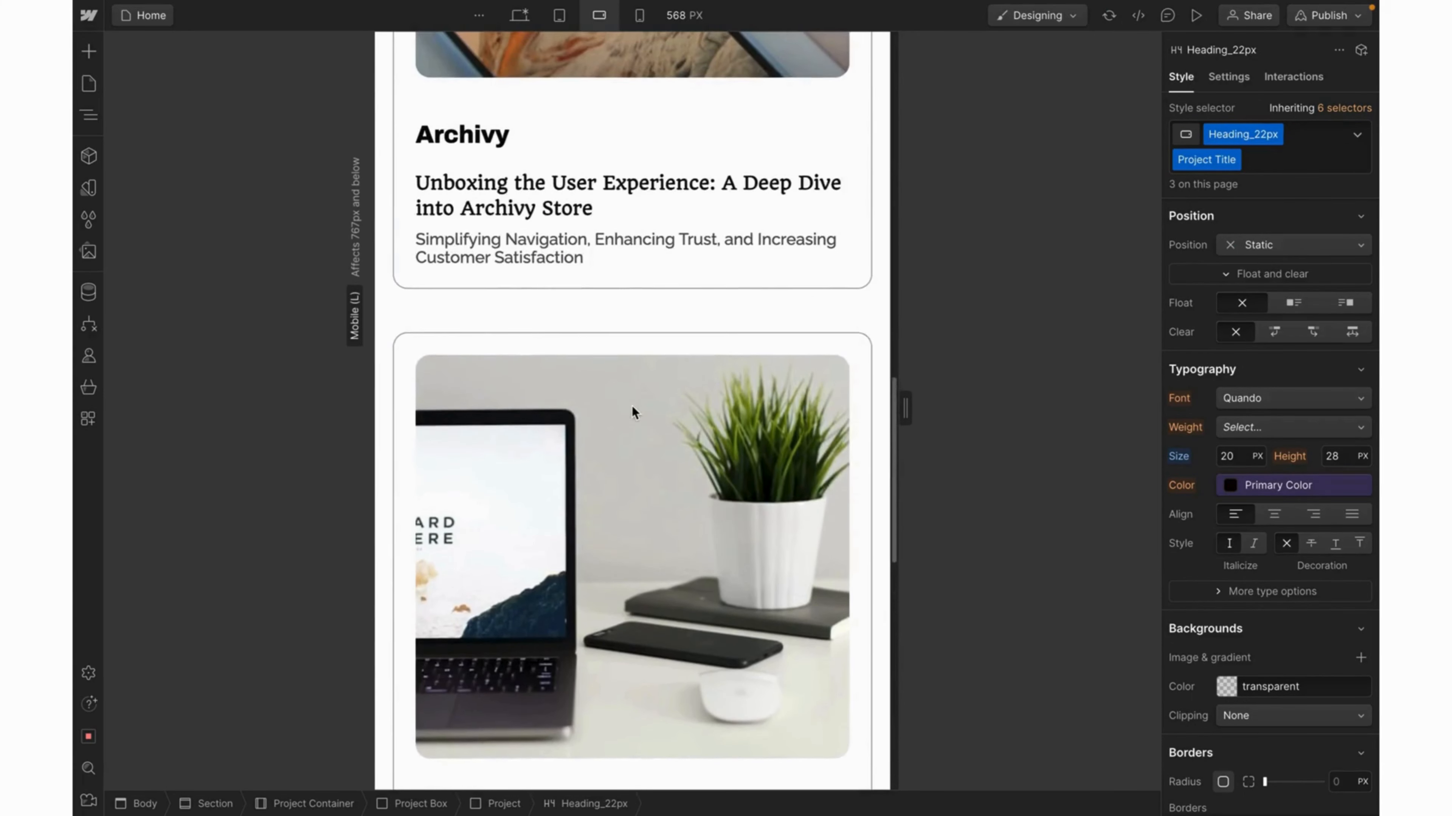
# Give the Archivy subtitle a new 'Project sub tilte' combo class with 16 px text.
pyautogui.click(545, 255)
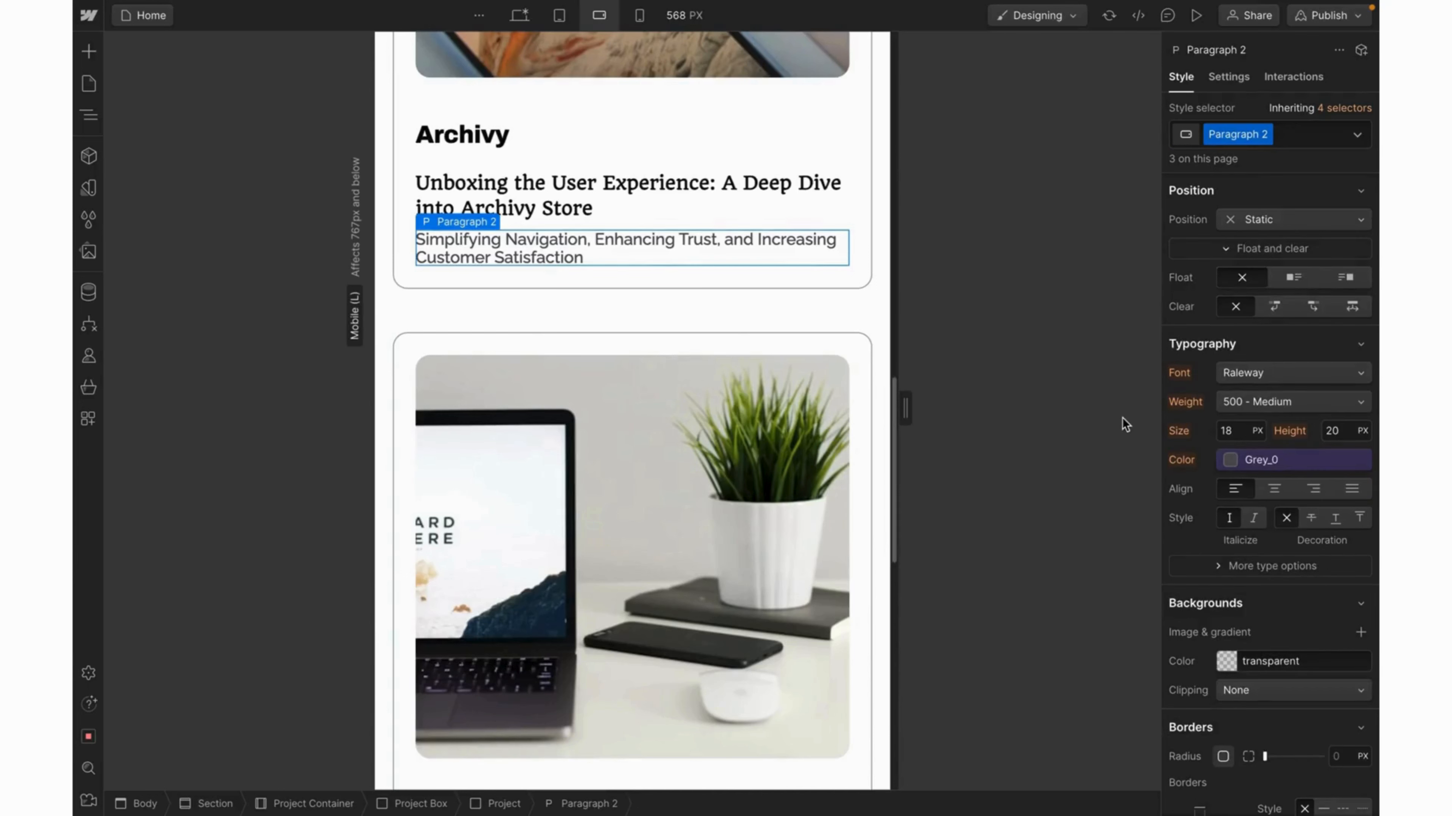
pyautogui.click(1286, 133)
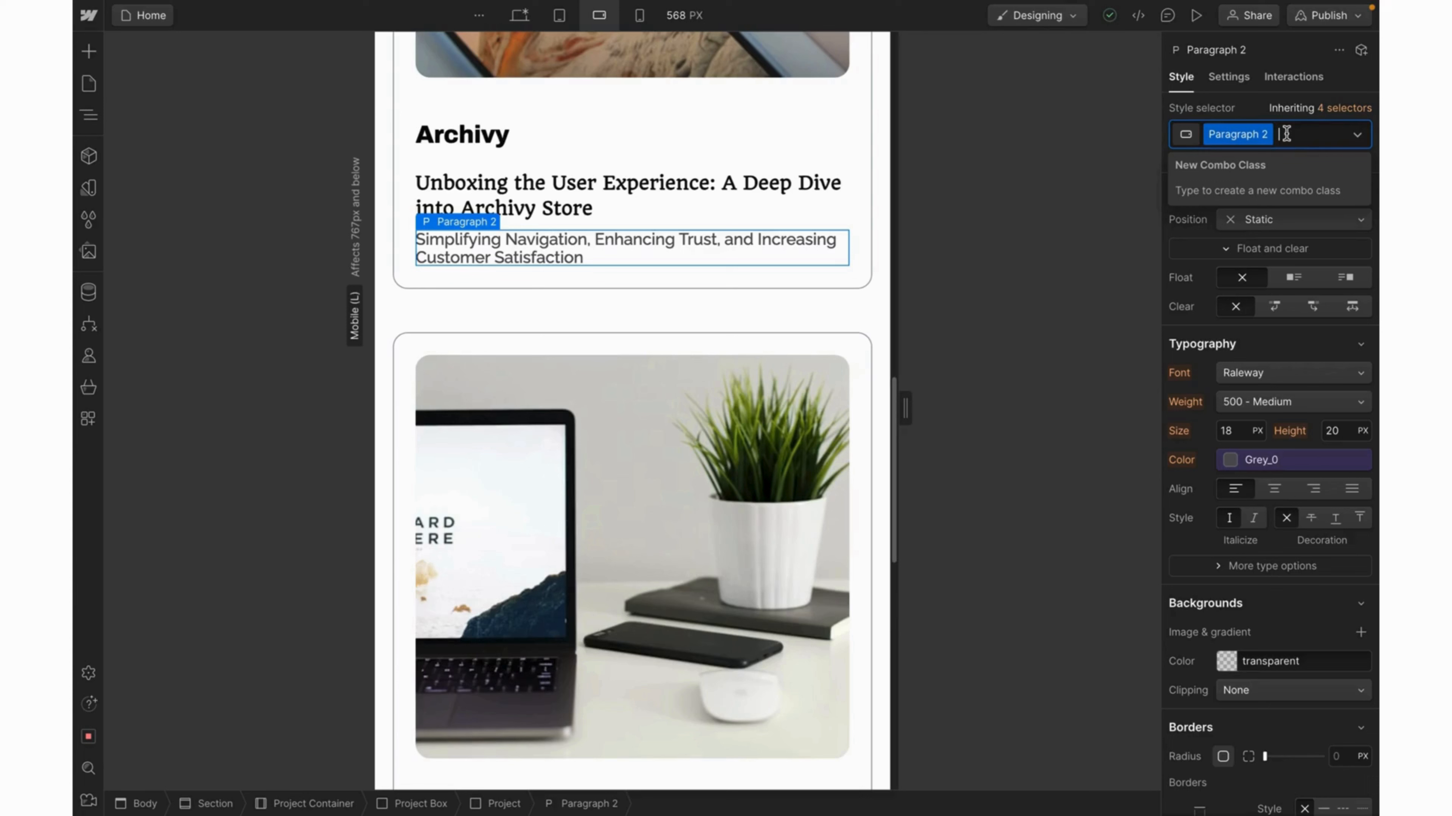
pyautogui.write('Project')
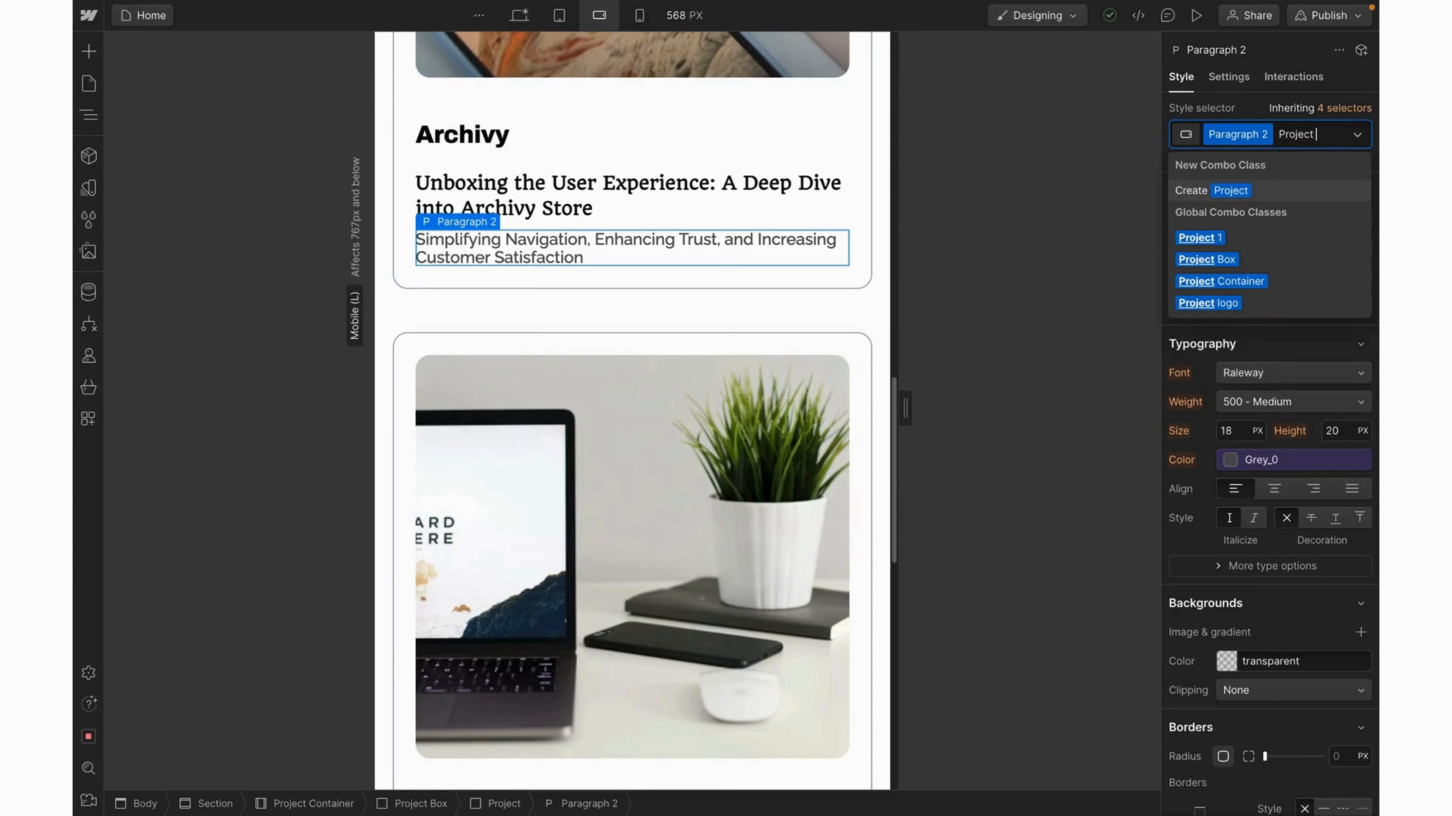
pyautogui.write(' sub')
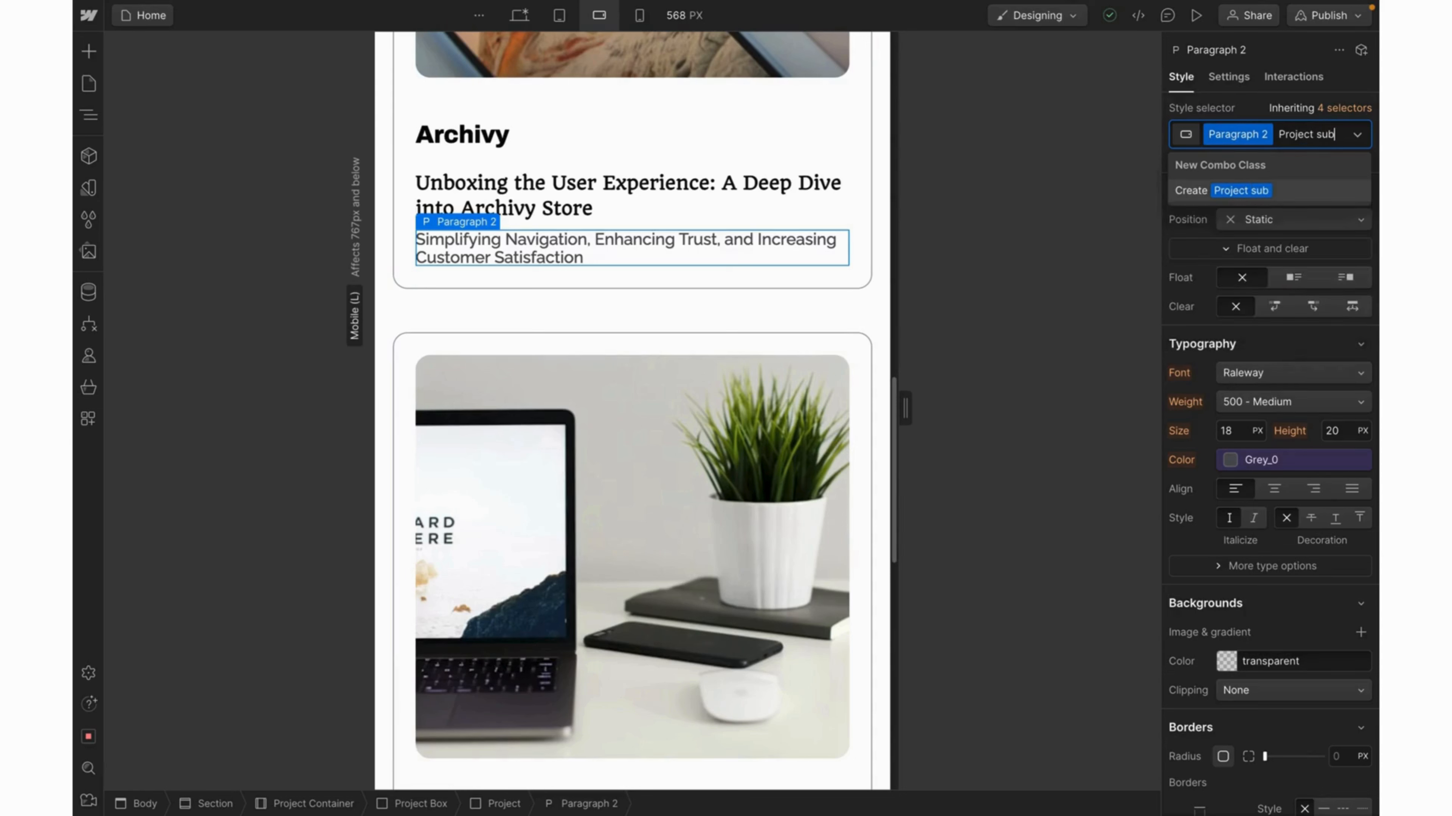
pyautogui.write(' tilte')
pyautogui.press('Return')
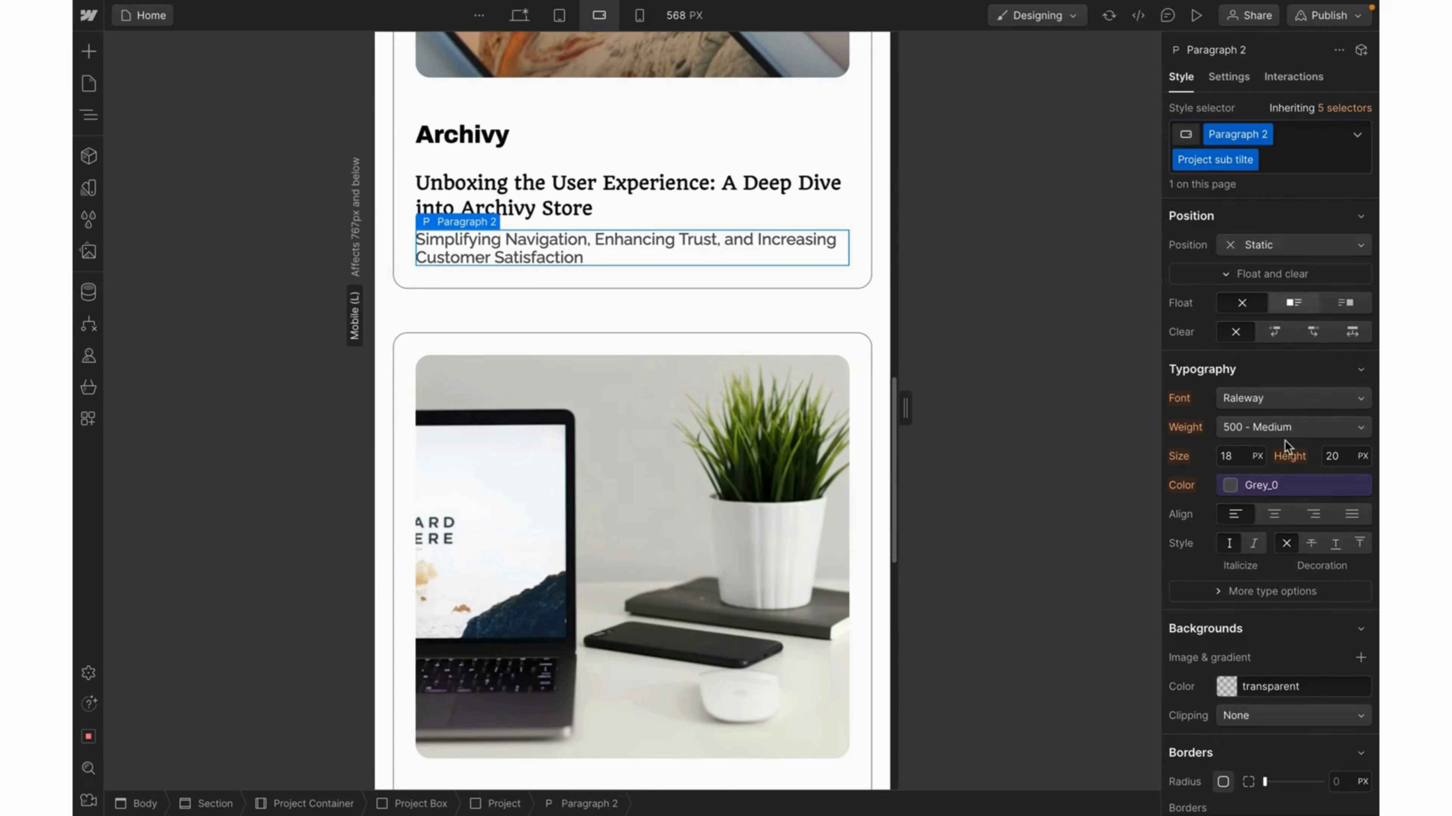
pyautogui.click(1230, 456)
pyautogui.write('16')
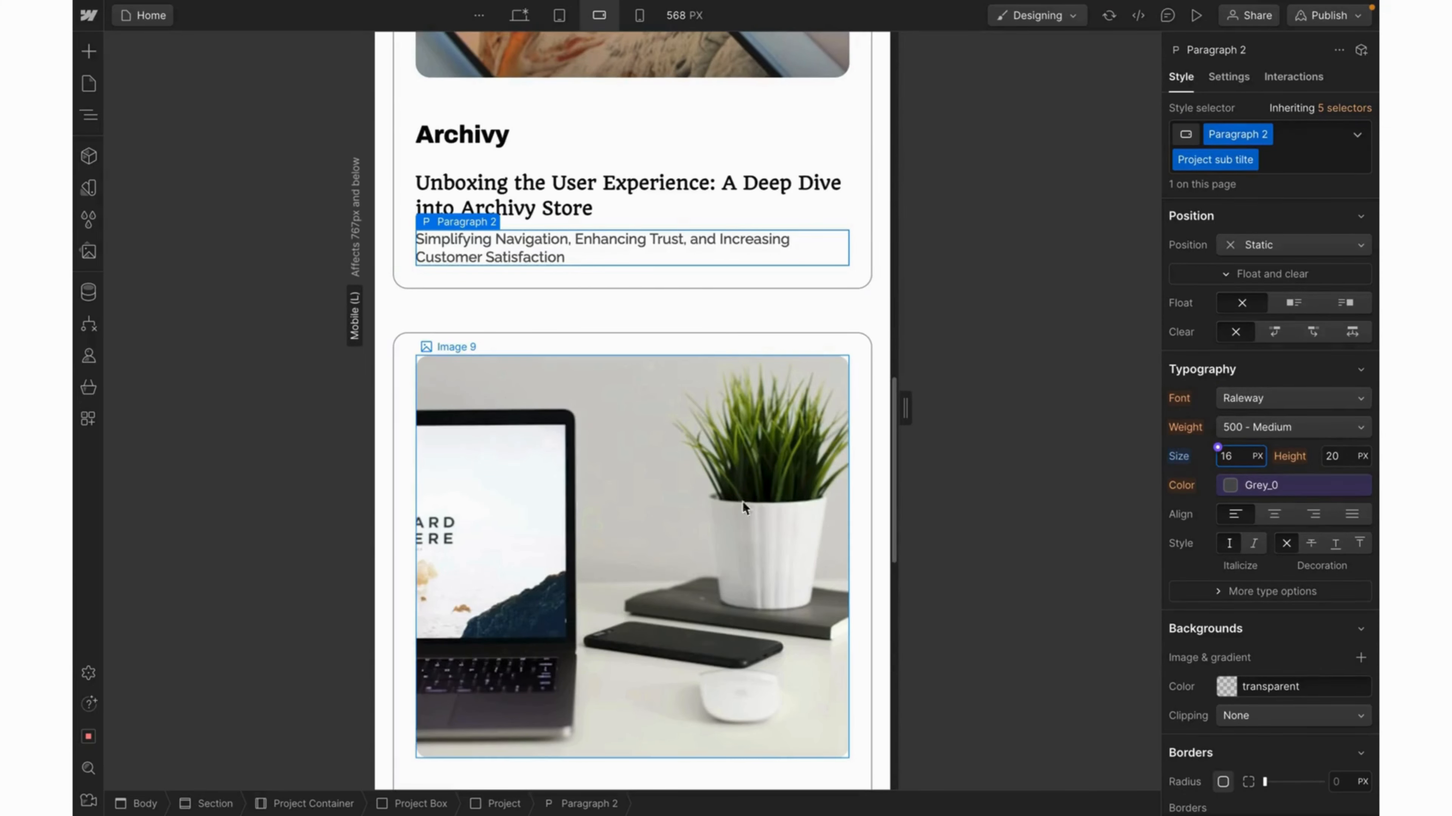
# Apply the 'Project sub tilte' class to the Learnify and Sepps card subtitles.
pyautogui.scroll(-5, 685, 522)
pyautogui.click(667, 526)
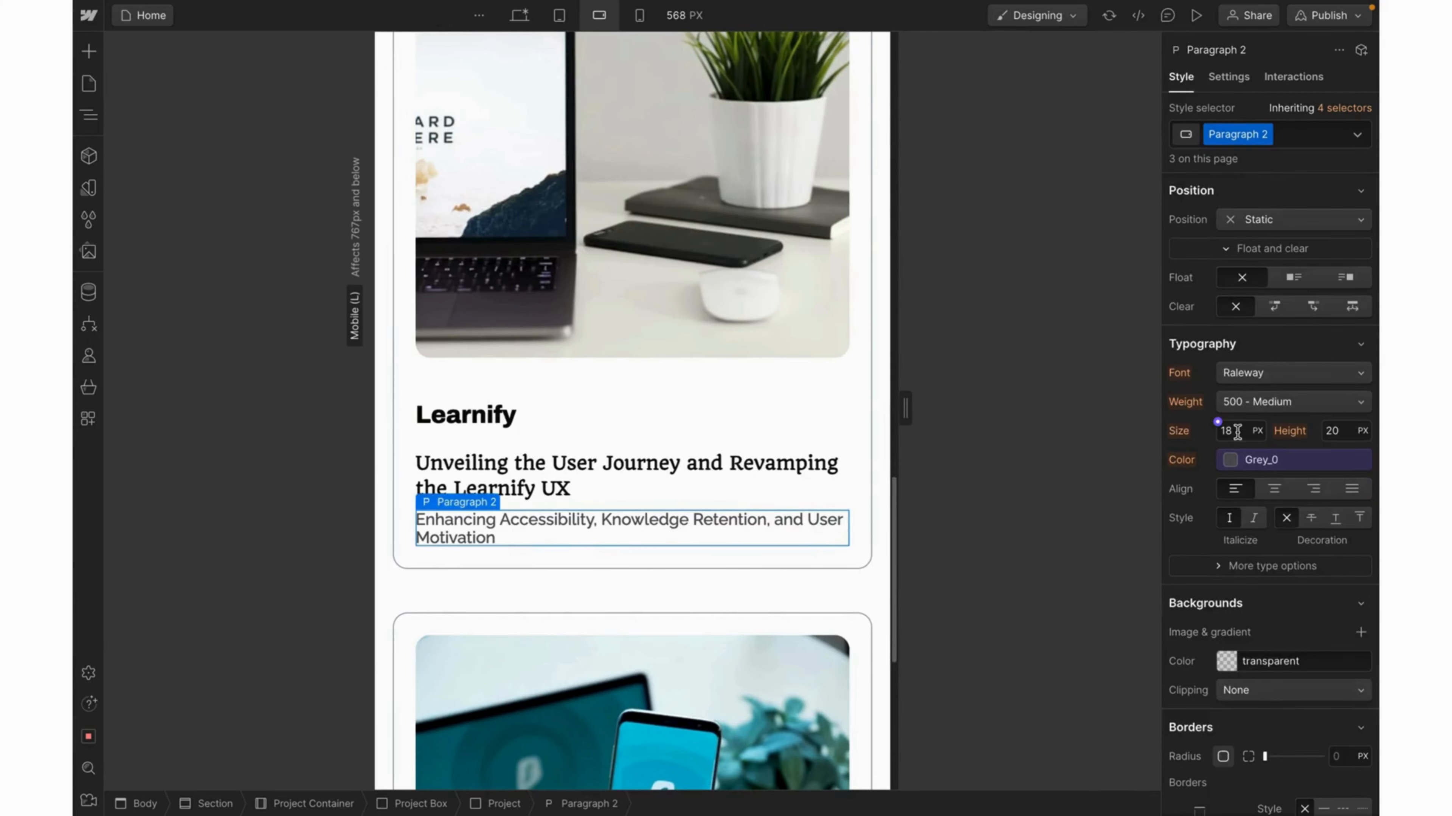
pyautogui.click(1290, 135)
pyautogui.click(1218, 238)
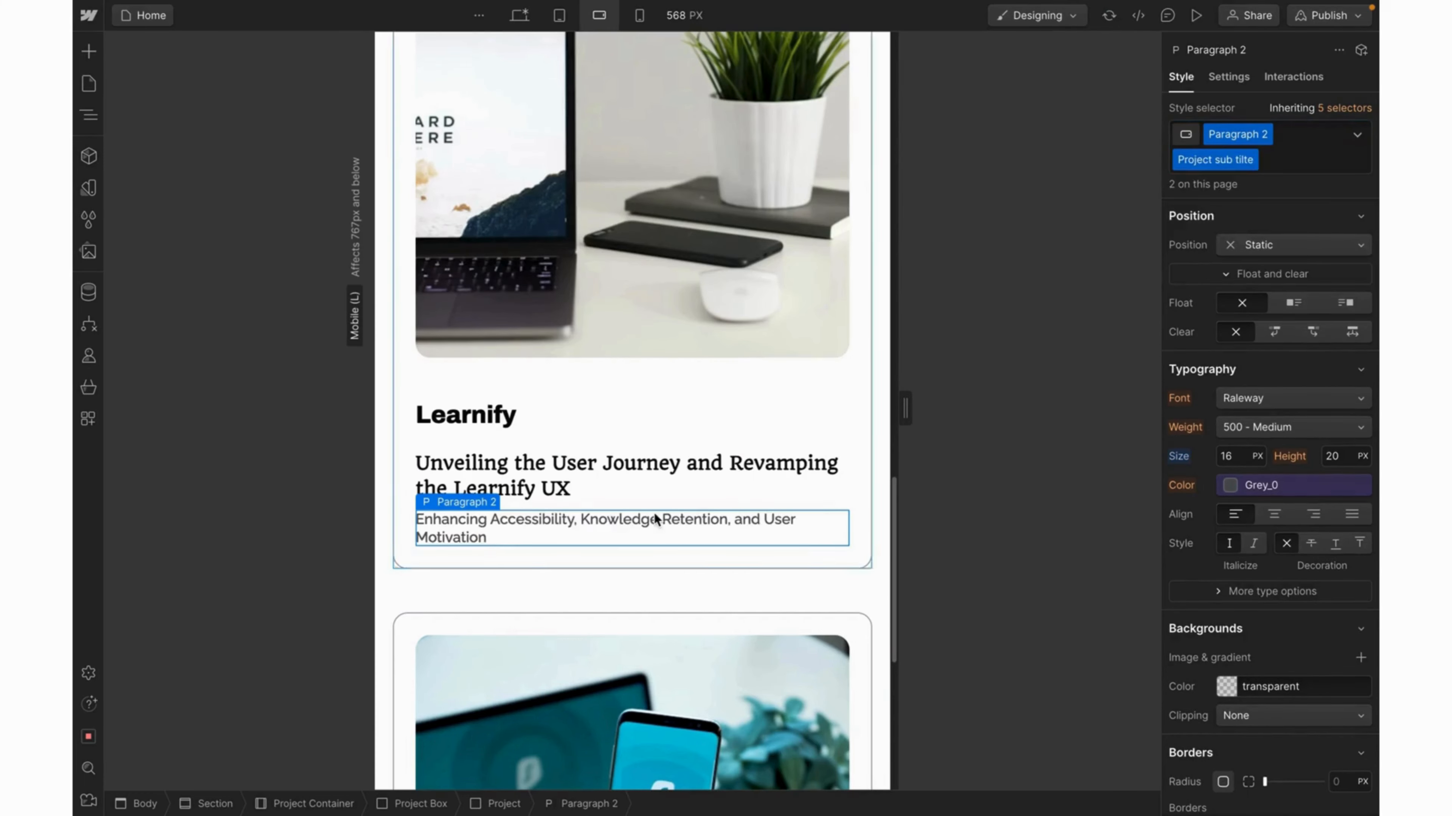
pyautogui.scroll(-7, 653, 514)
pyautogui.scroll(-2, 654, 513)
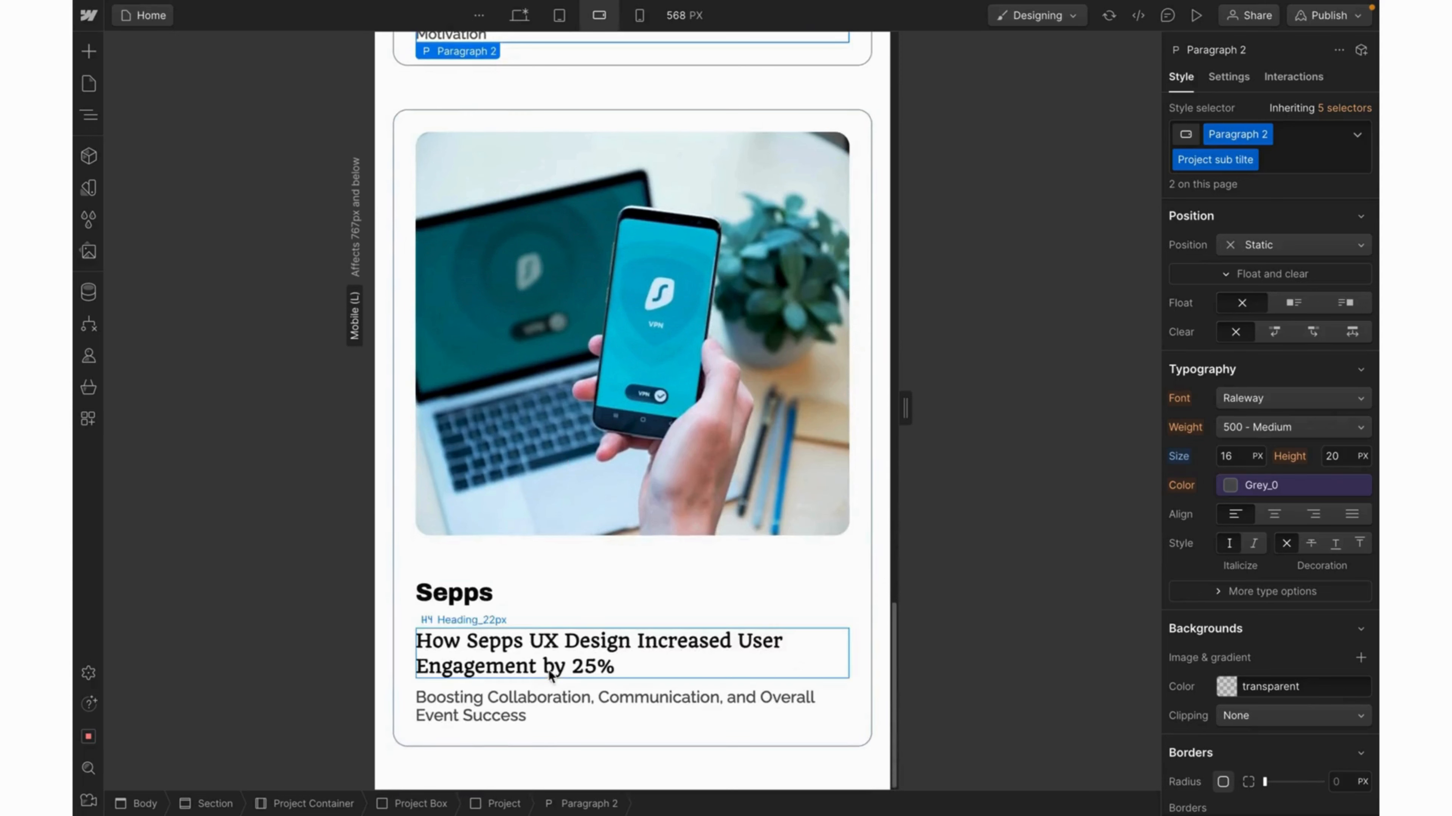
pyautogui.click(525, 702)
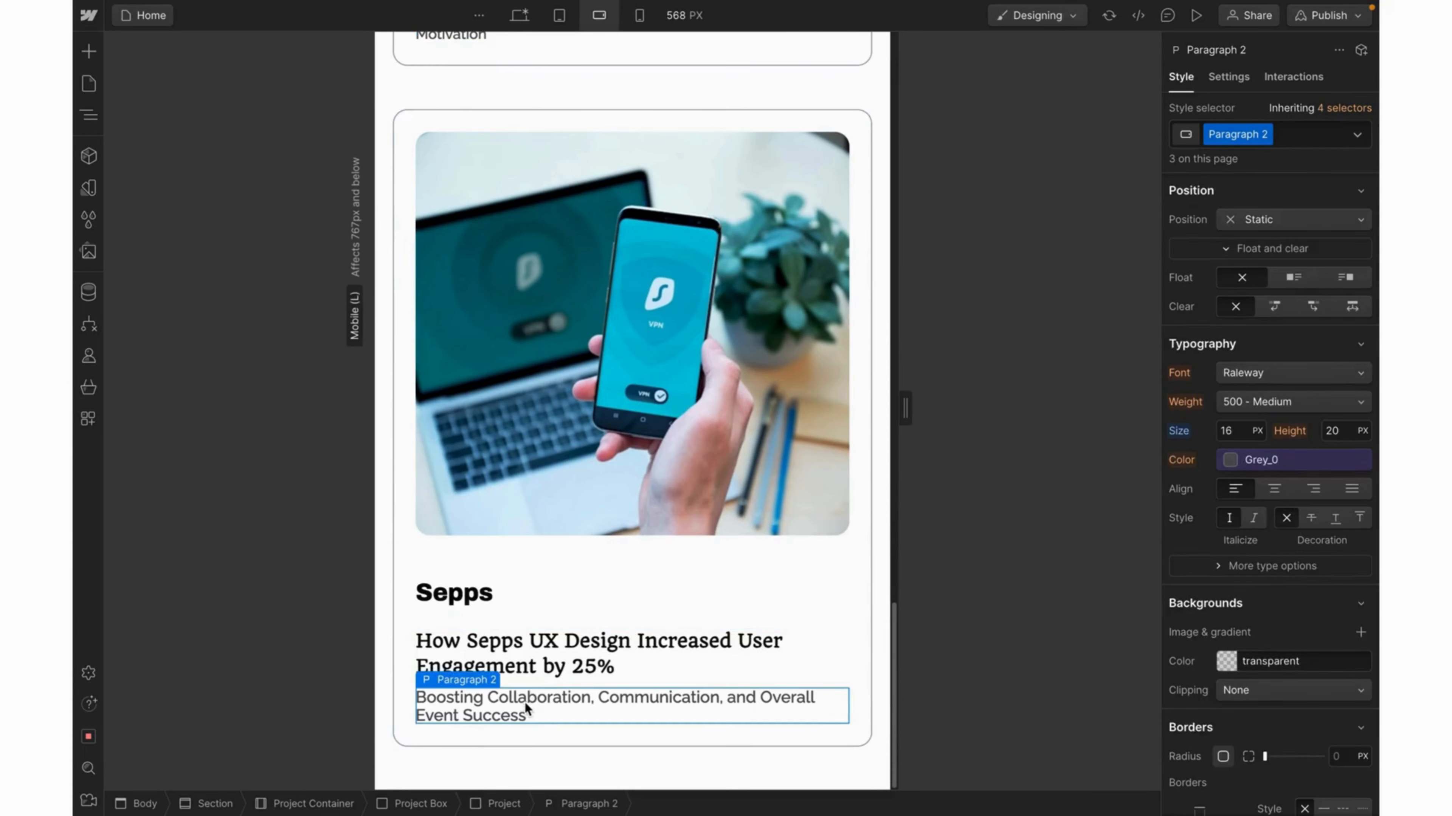
pyautogui.click(1297, 136)
pyautogui.click(1209, 240)
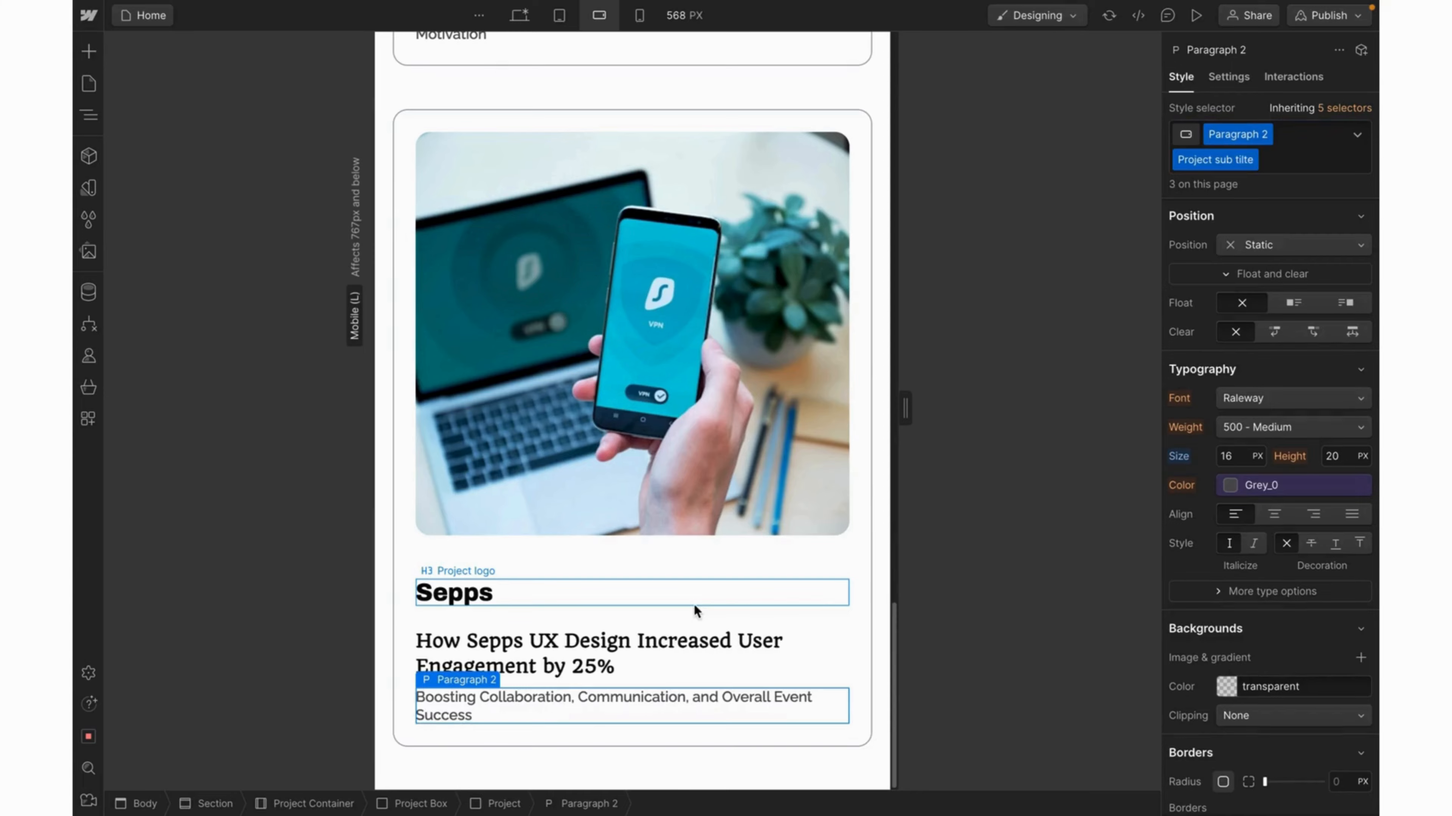
pyautogui.scroll(15, 692, 604)
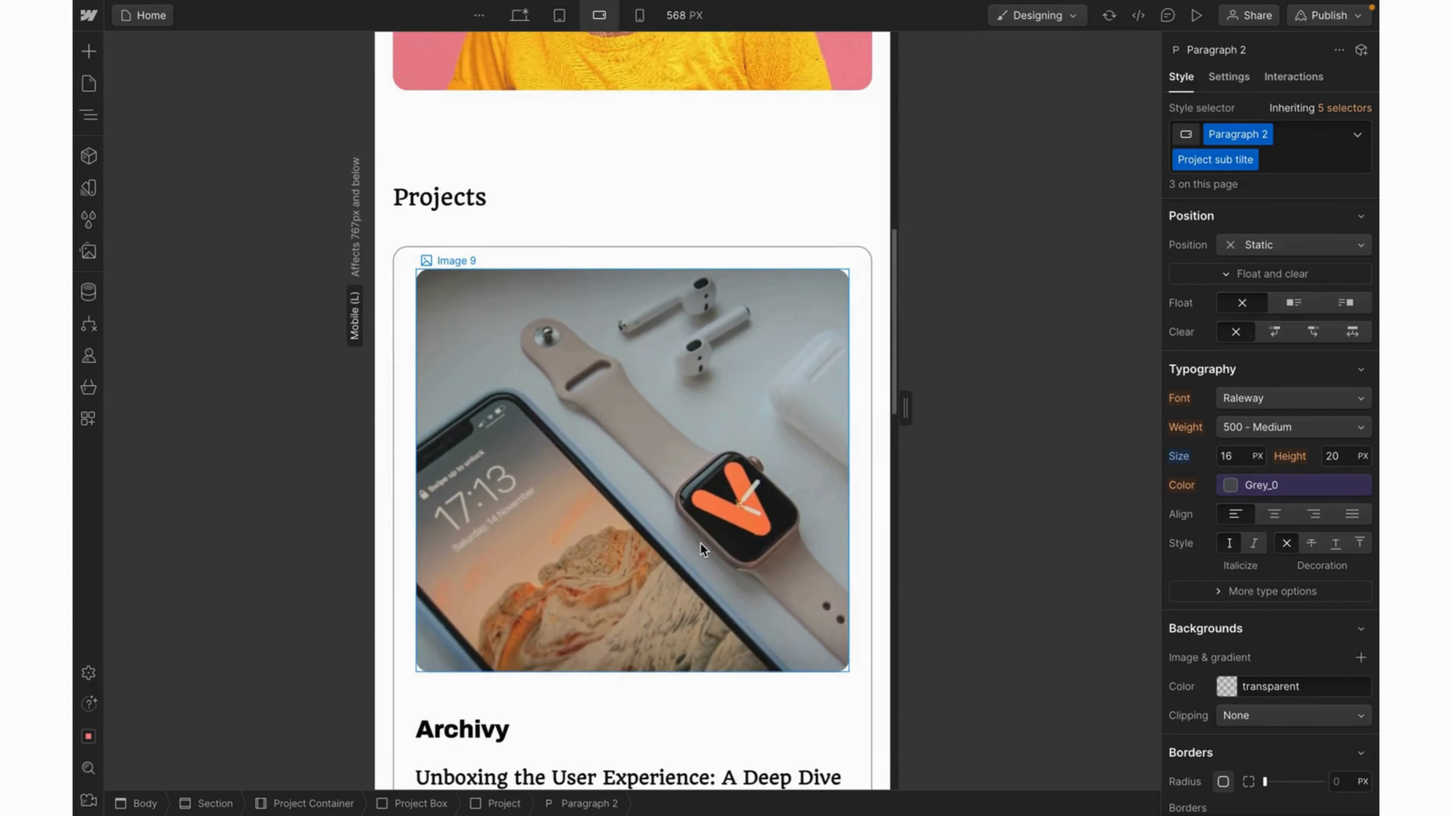
# Select the Archivy card image and compare it with the mobile Project Section in Figma.
pyautogui.click(699, 544)
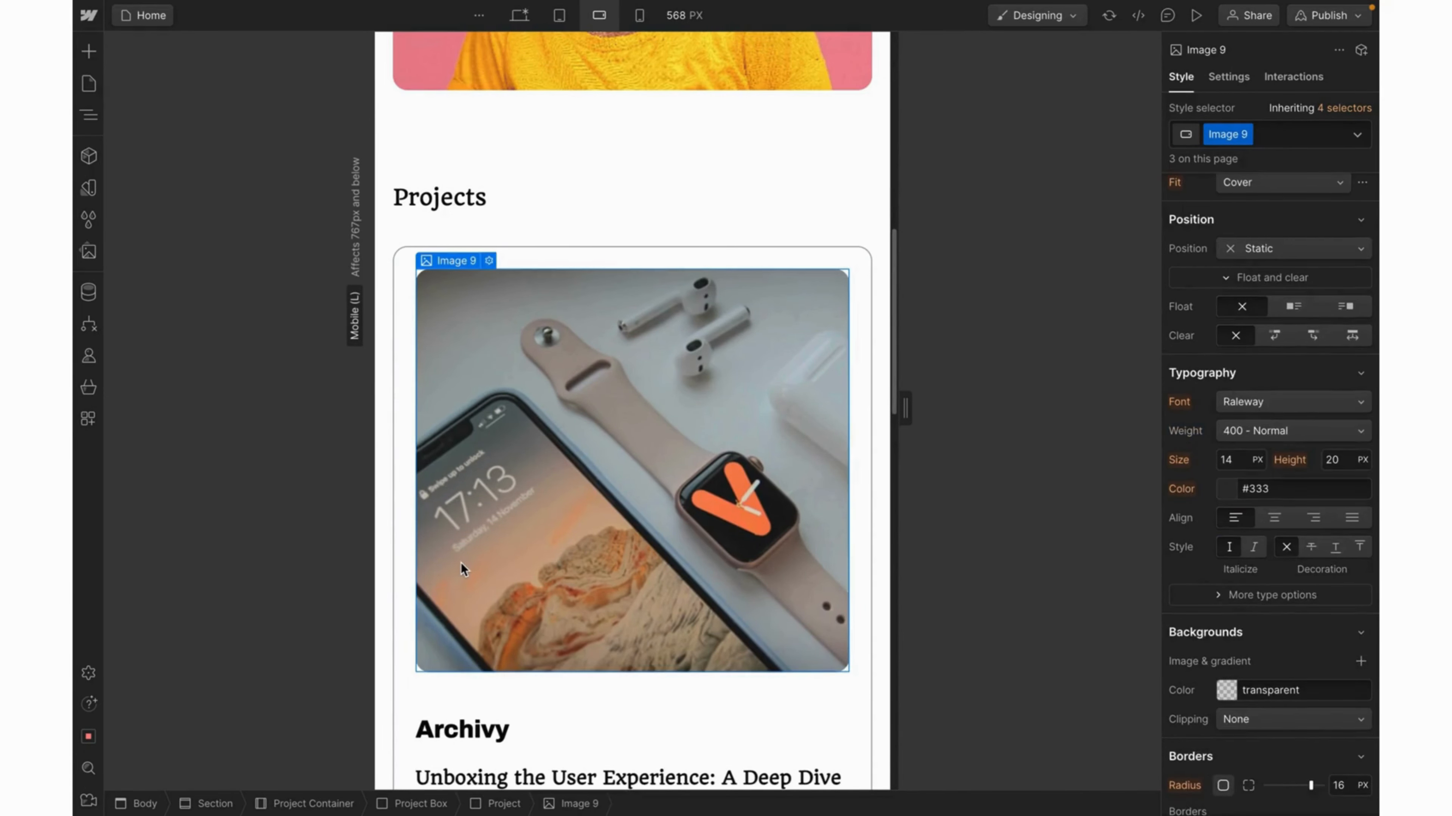
pyautogui.hotkey('ctrl', 'Tab')
pyautogui.keyDown('super'); pyautogui.click(897, 313); pyautogui.keyUp('super')
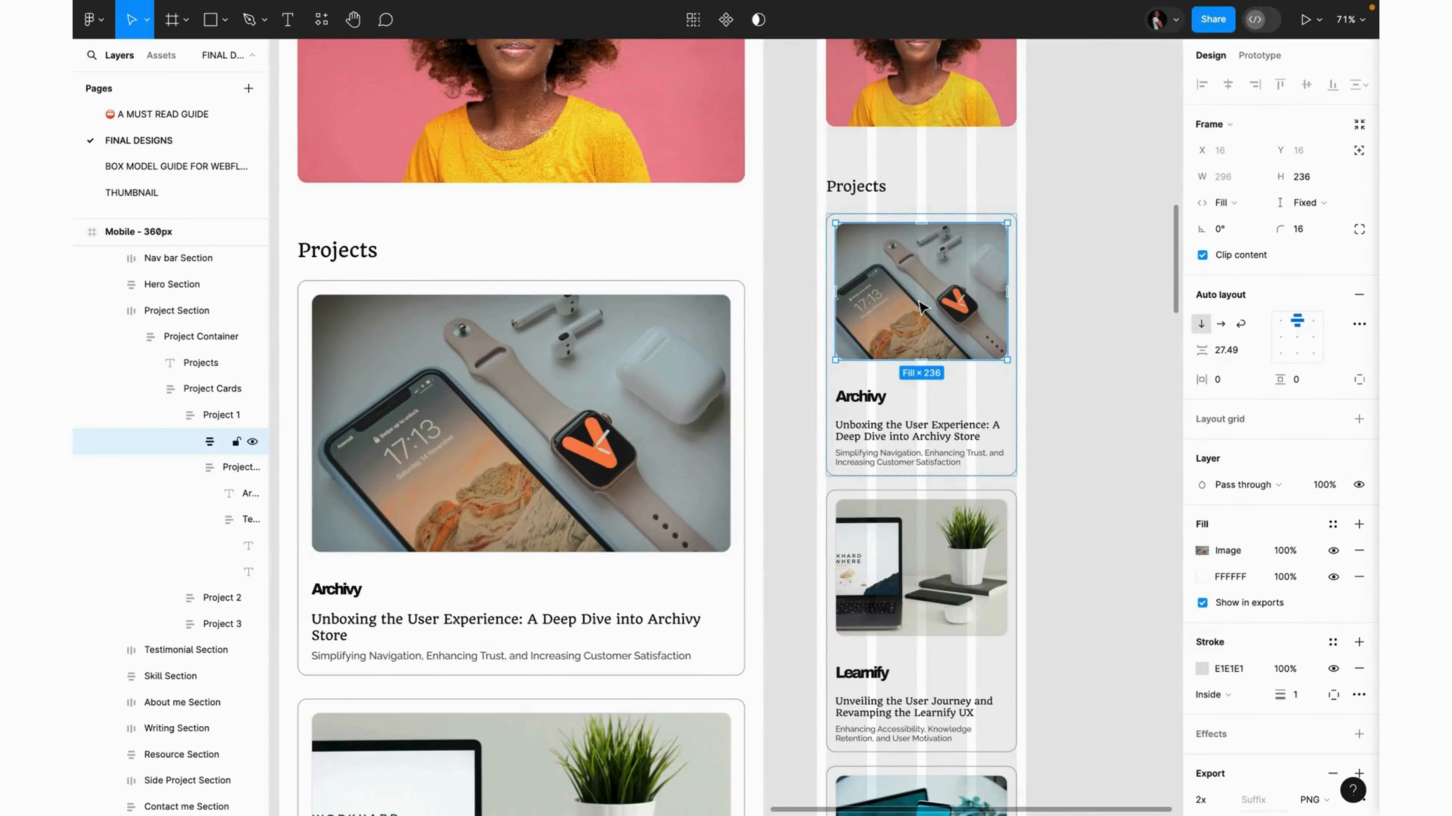
pyautogui.click(922, 308)
pyautogui.hotkey('ctrl', 'Tab')
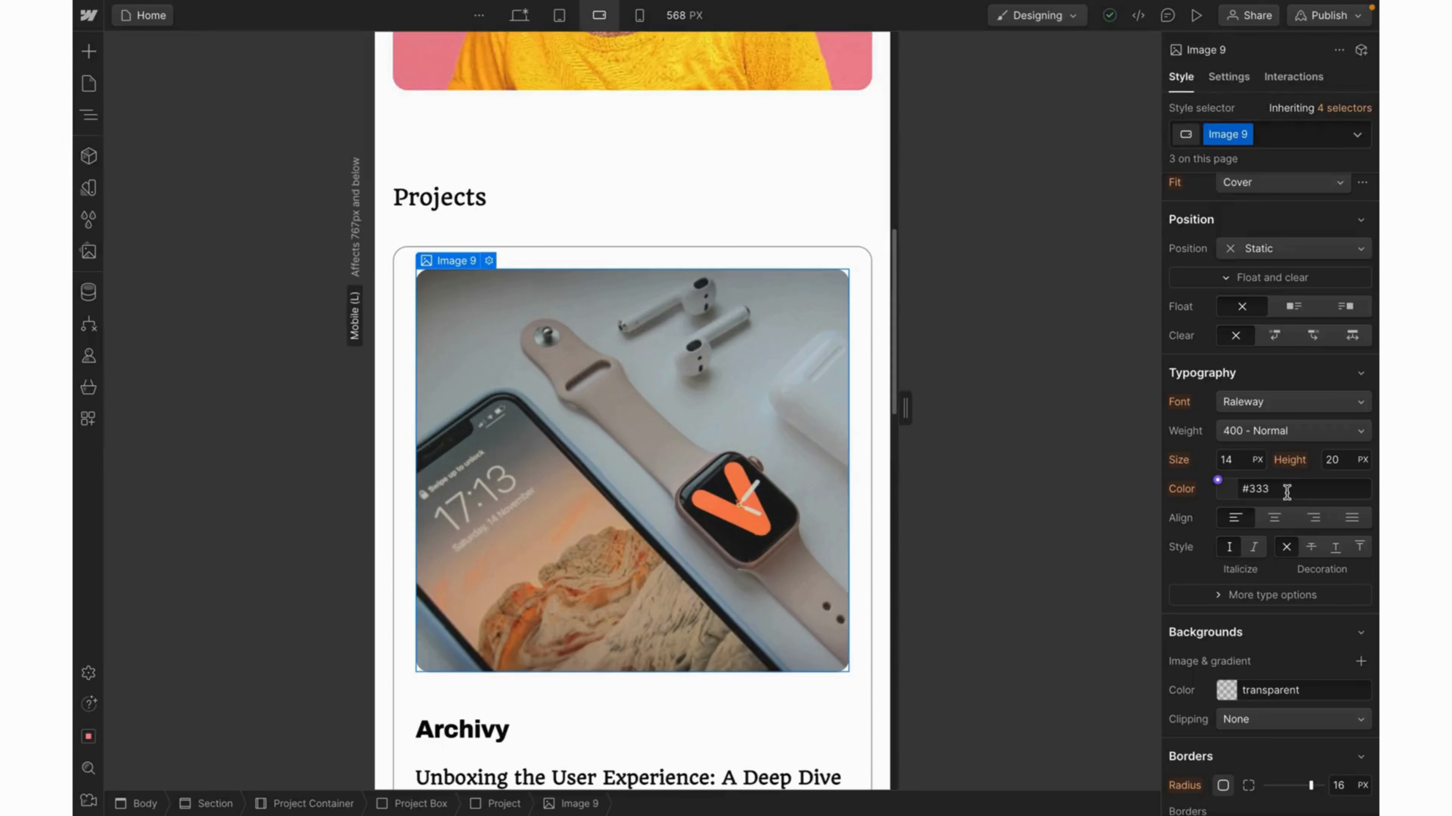
# Rename the card image class to Project Image and set its height to 236 px.
pyautogui.doubleClick(1231, 137)
pyautogui.write('Project')
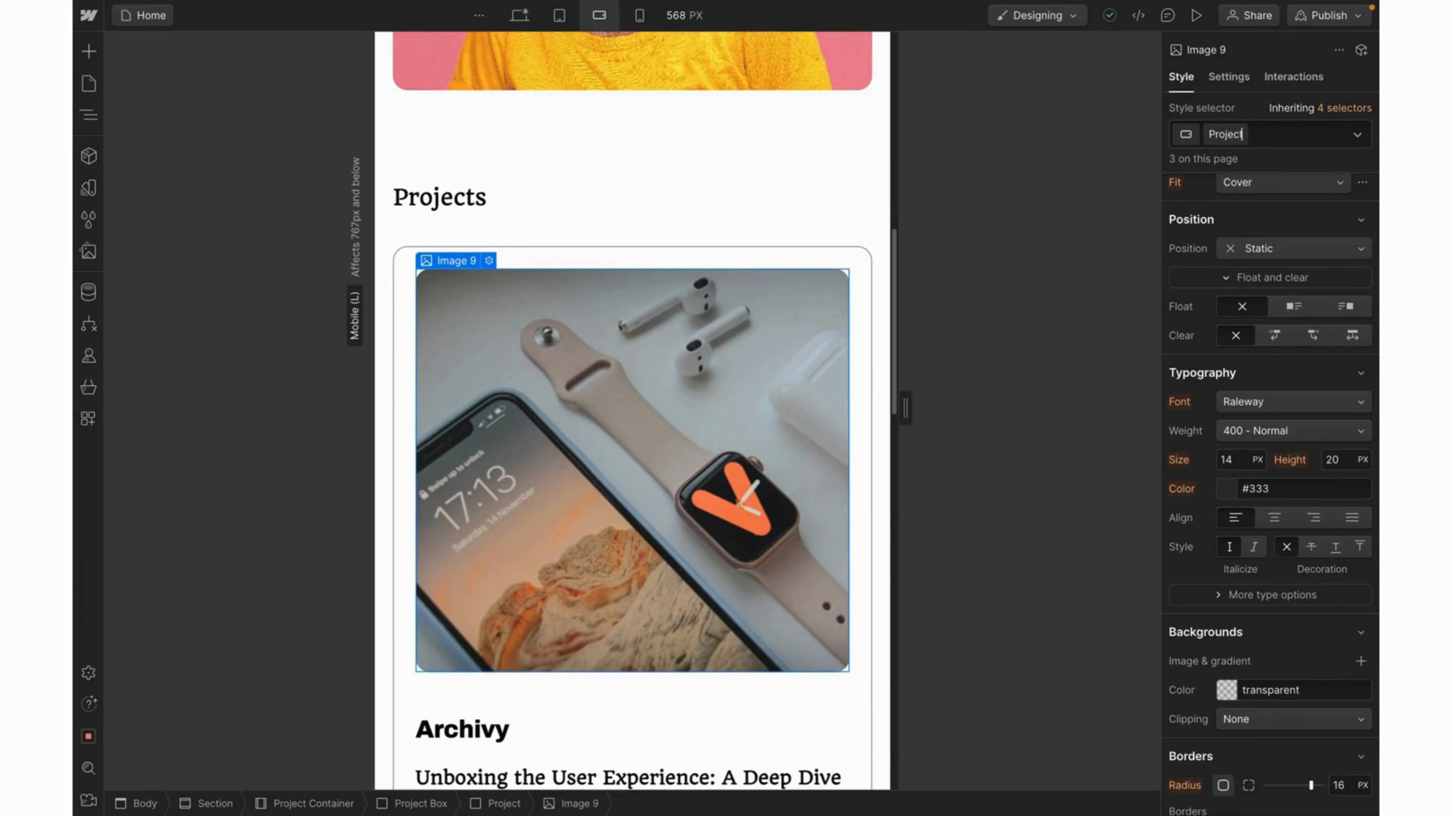
pyautogui.write(' Image')
pyautogui.press('Return')
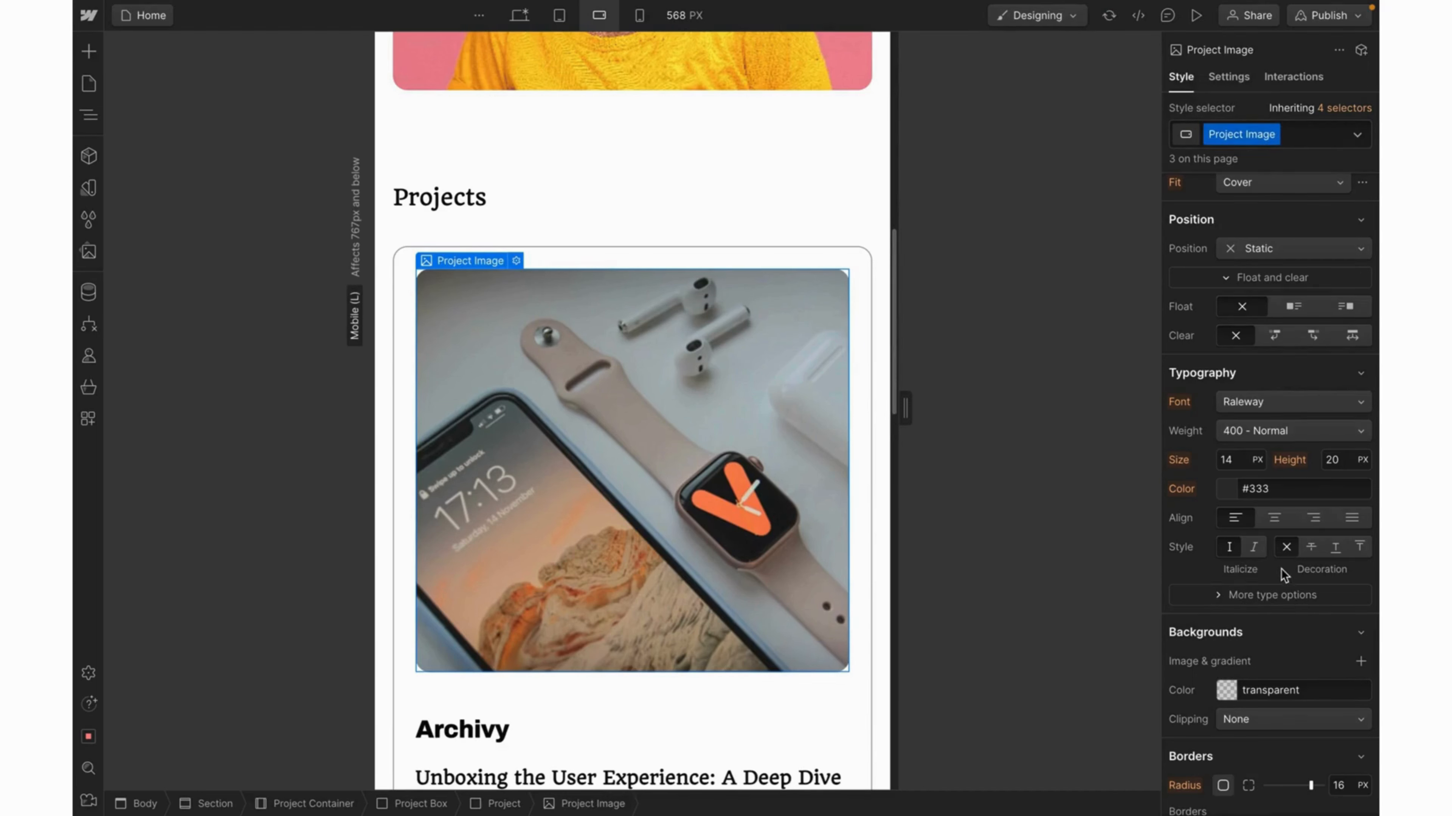
pyautogui.scroll(5, 1305, 411)
pyautogui.click(1334, 246)
pyautogui.write('236')
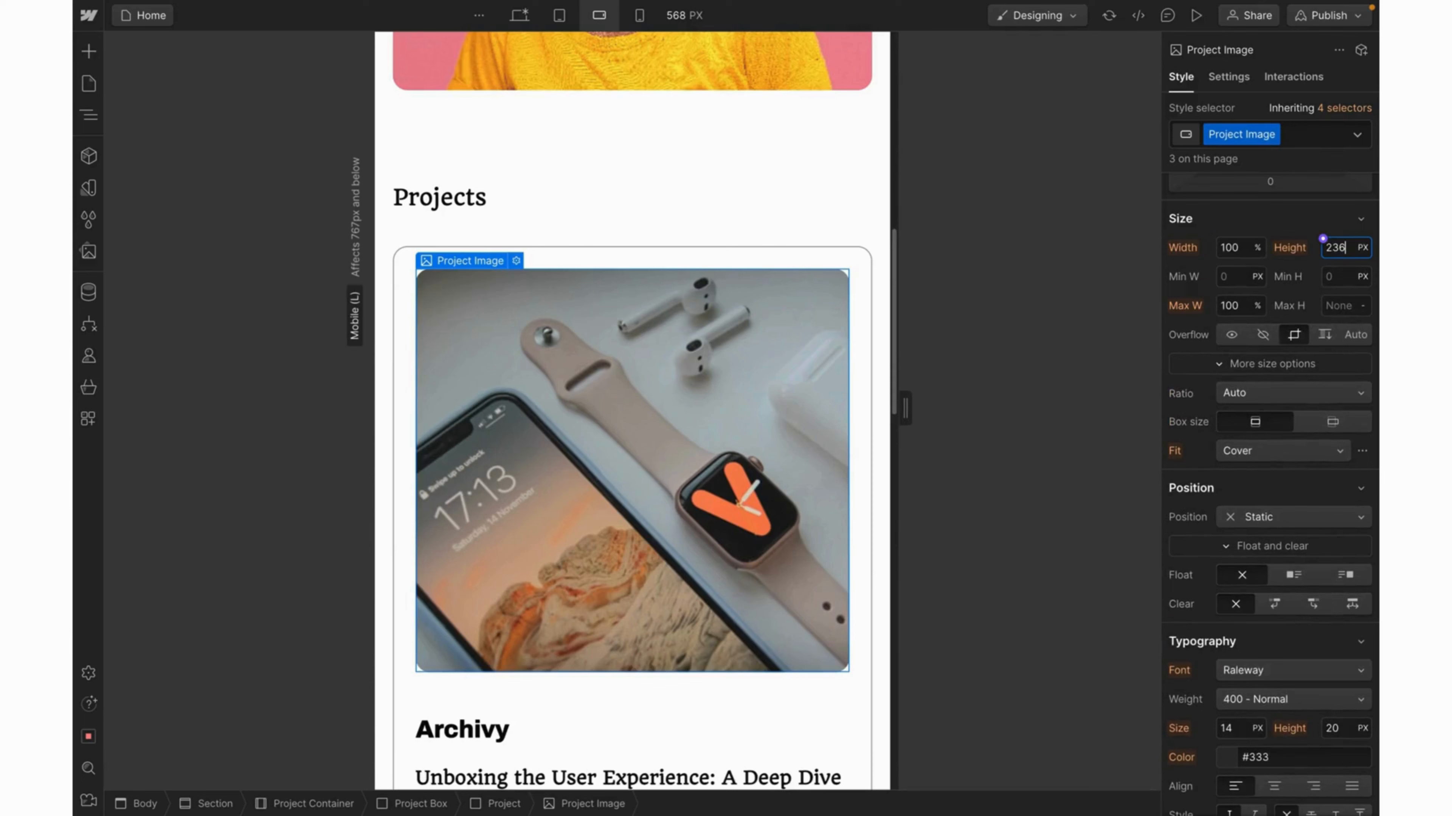
pyautogui.press('Return')
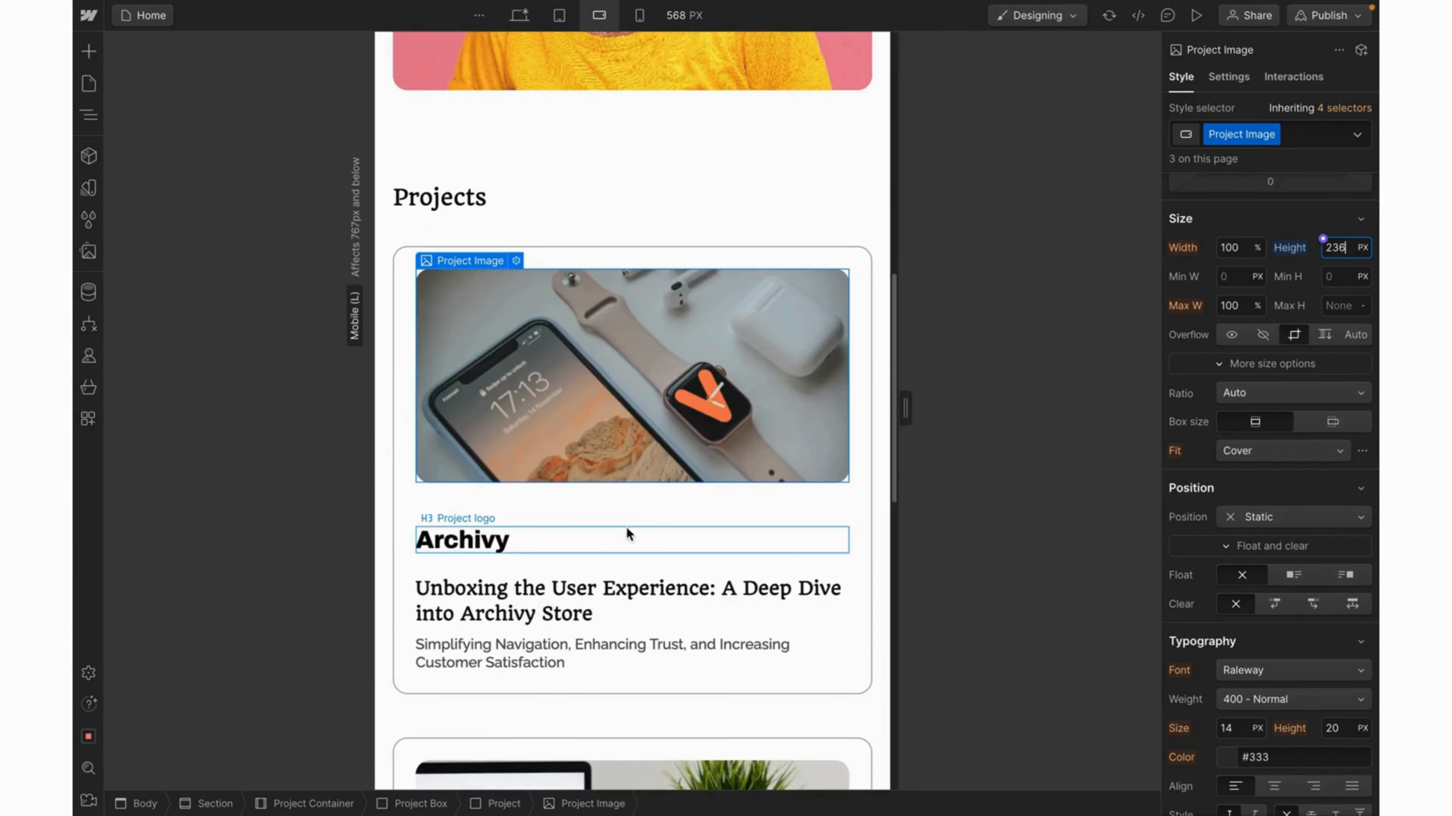
# Set the Archivy heading's top margin to 32 px and bottom margin to 20 px.
pyautogui.click(487, 544)
pyautogui.click(1278, 290)
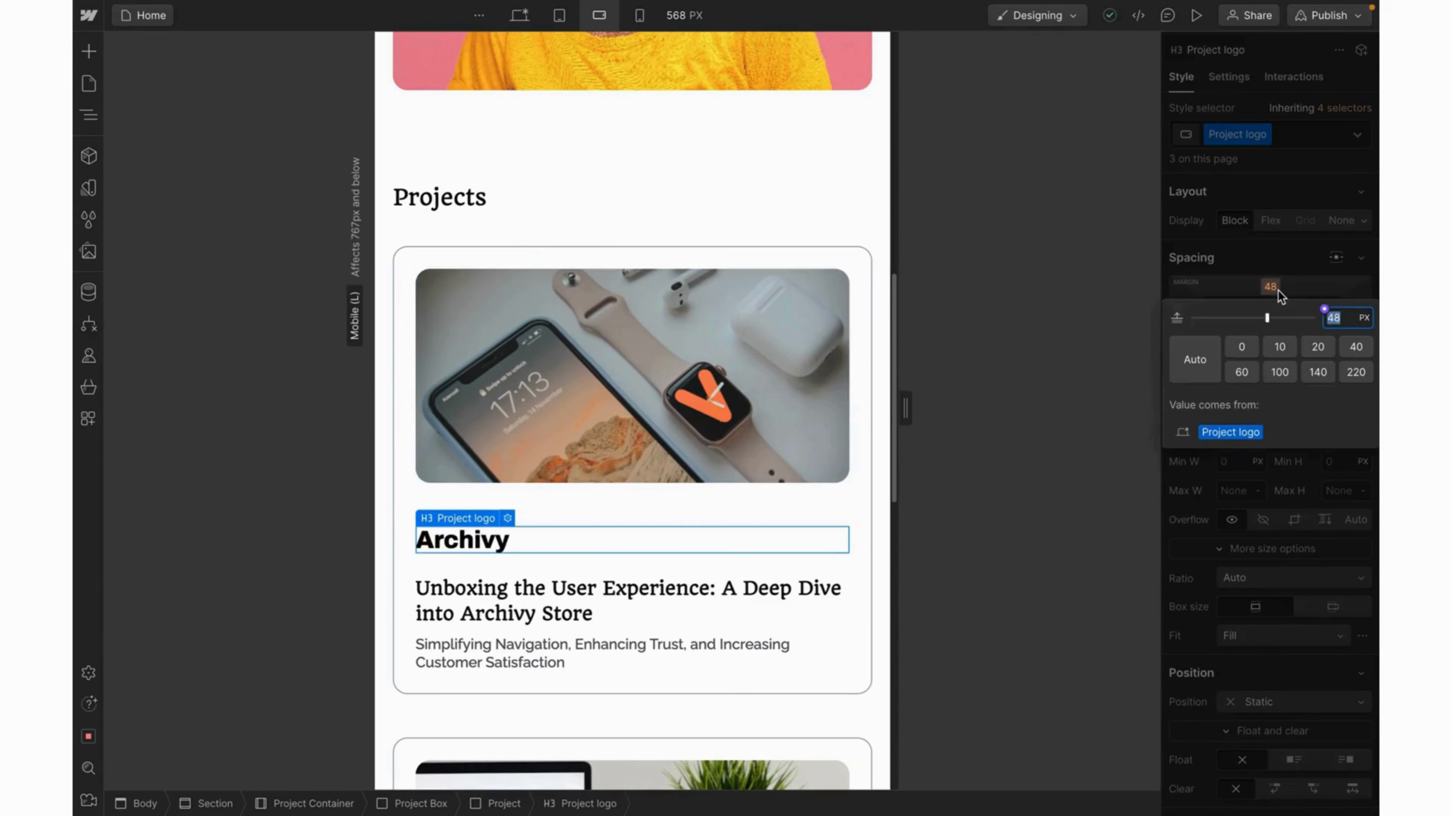
pyautogui.write('32')
pyautogui.press('Return')
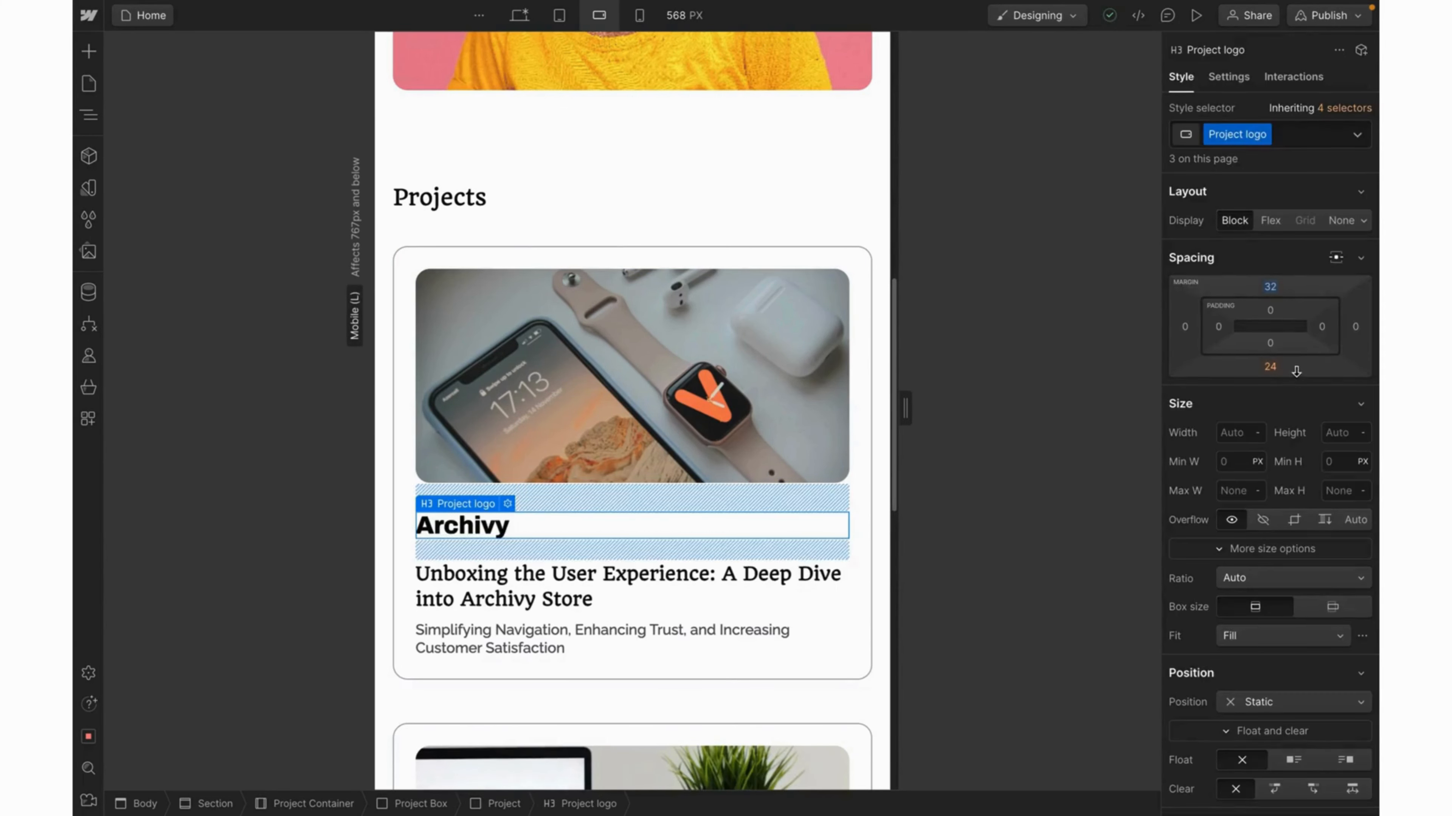
pyautogui.click(1270, 367)
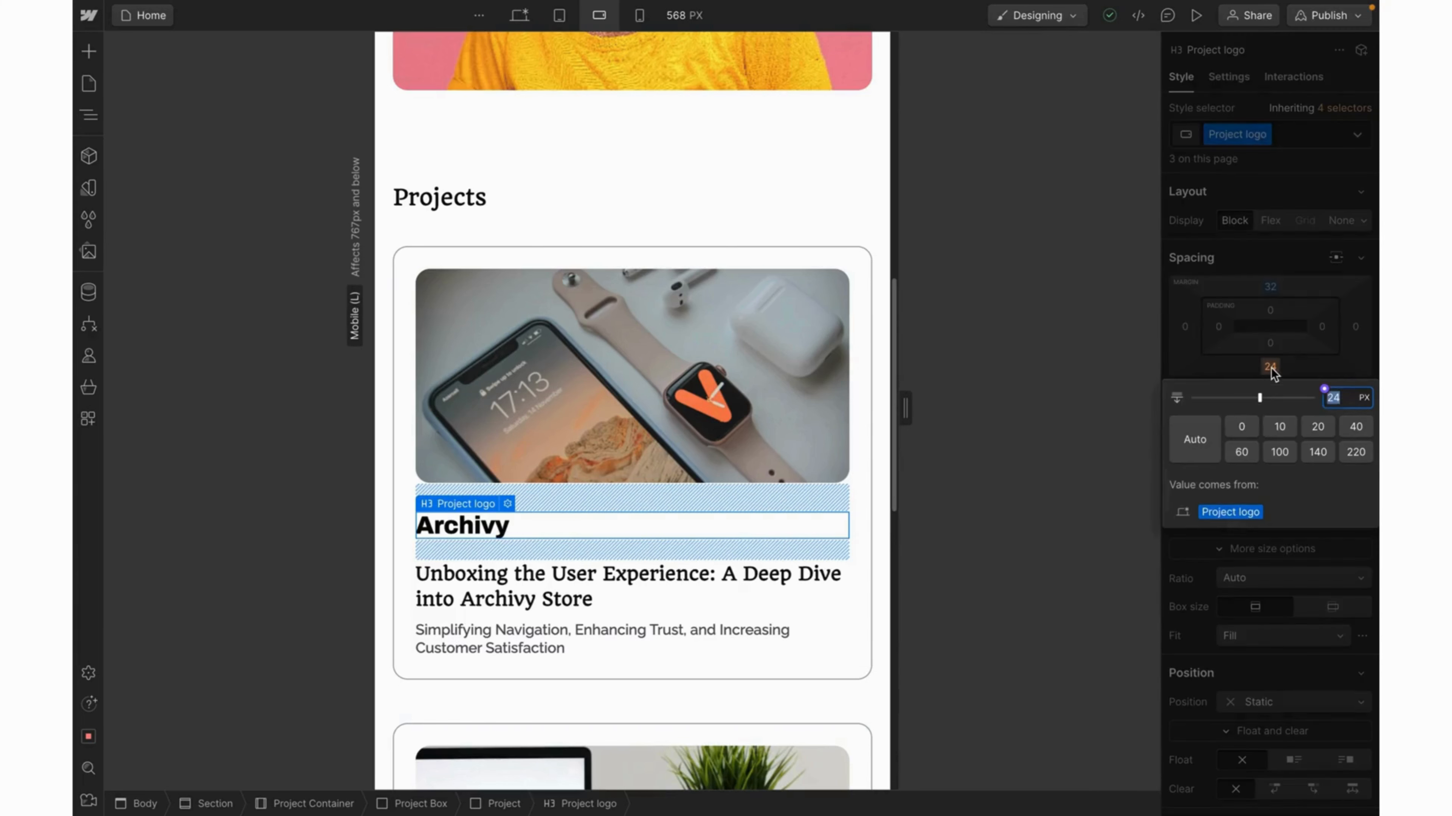
pyautogui.write('20')
pyautogui.press('Return')
pyautogui.click(653, 315)
pyautogui.scroll(-3, 654, 316)
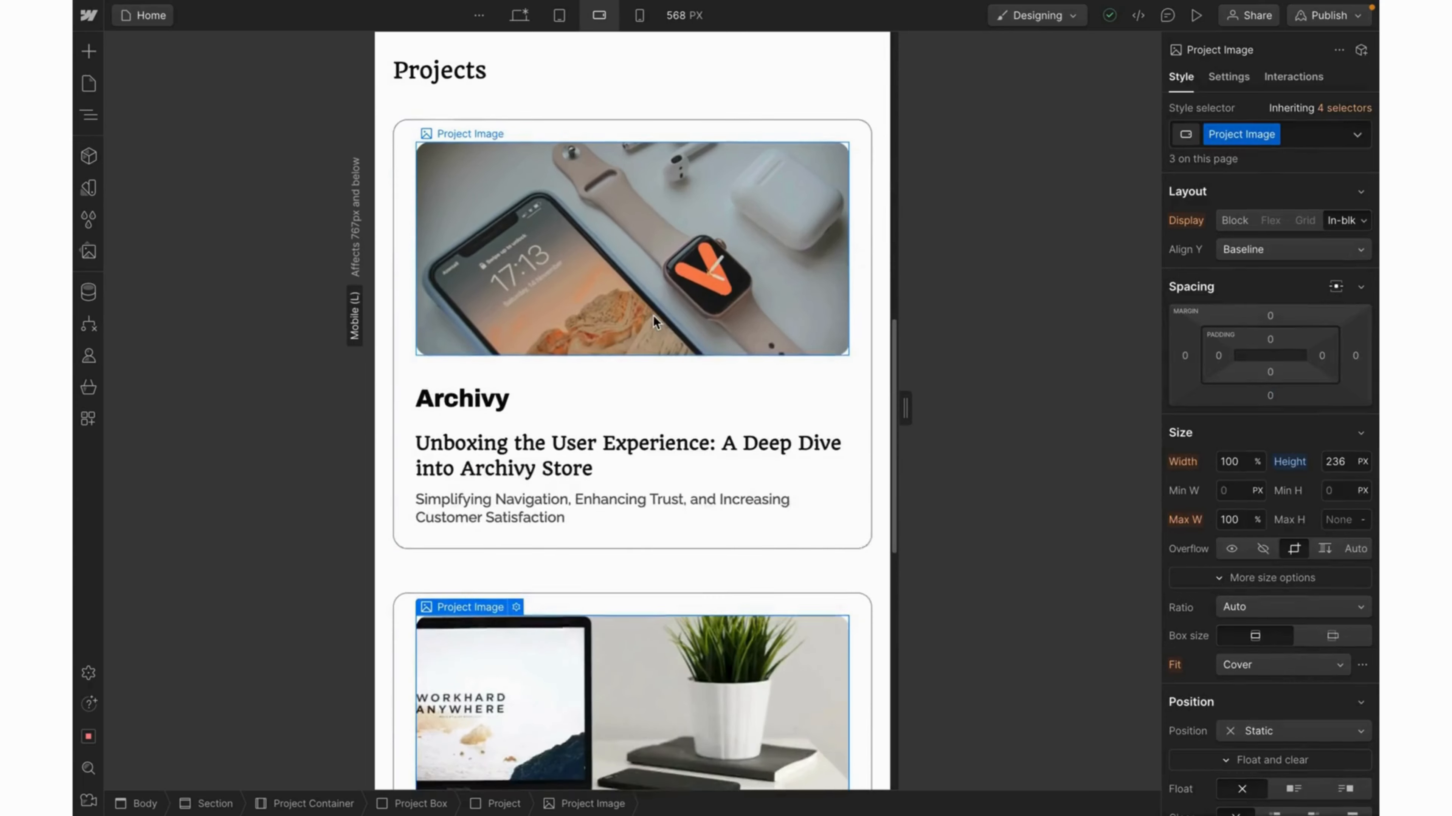
# In the mobile portrait layout, shrink the Archivy card's padding to 16 on all sides.
pyautogui.click(639, 17)
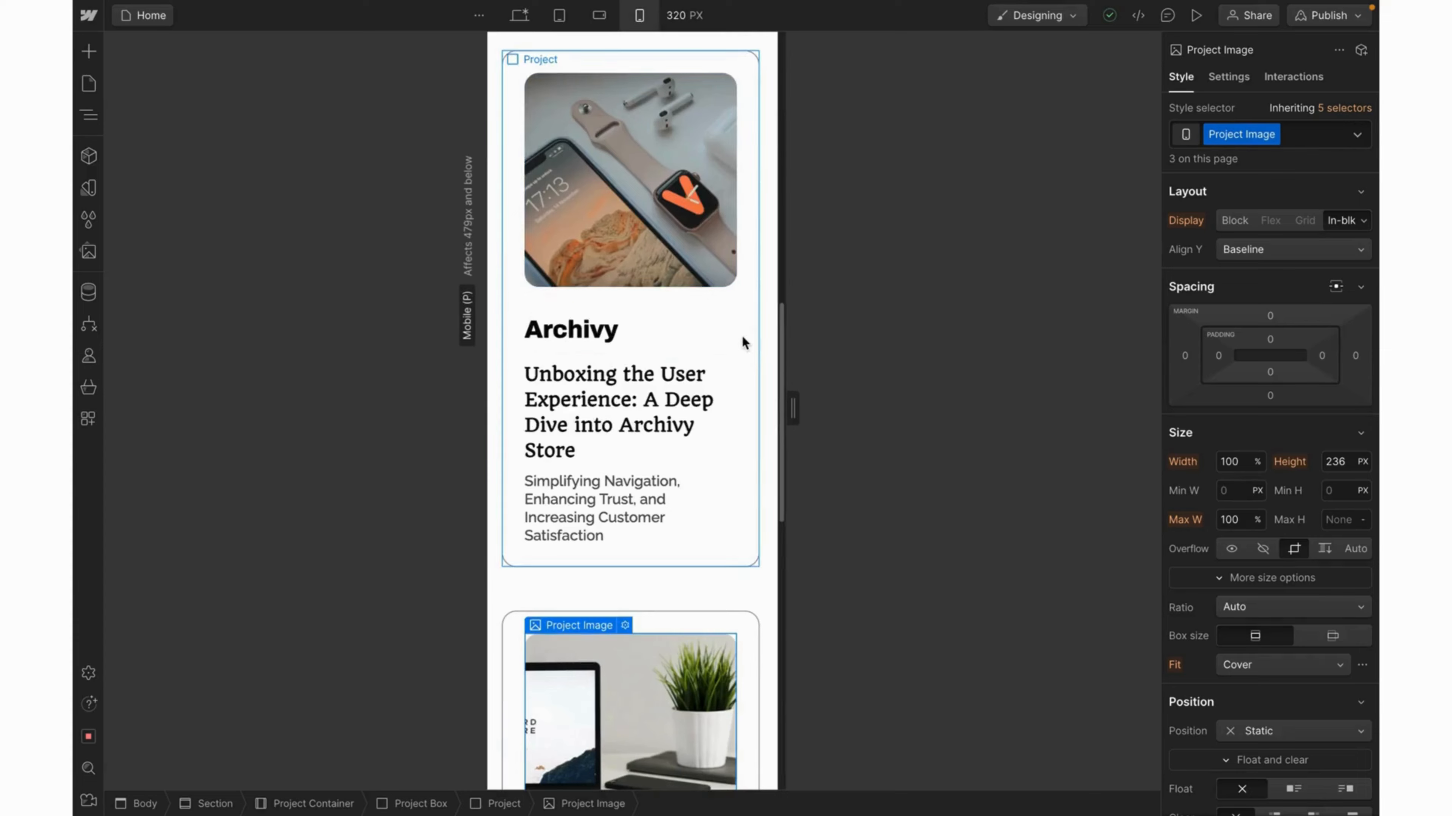
pyautogui.scroll(-5, 736, 379)
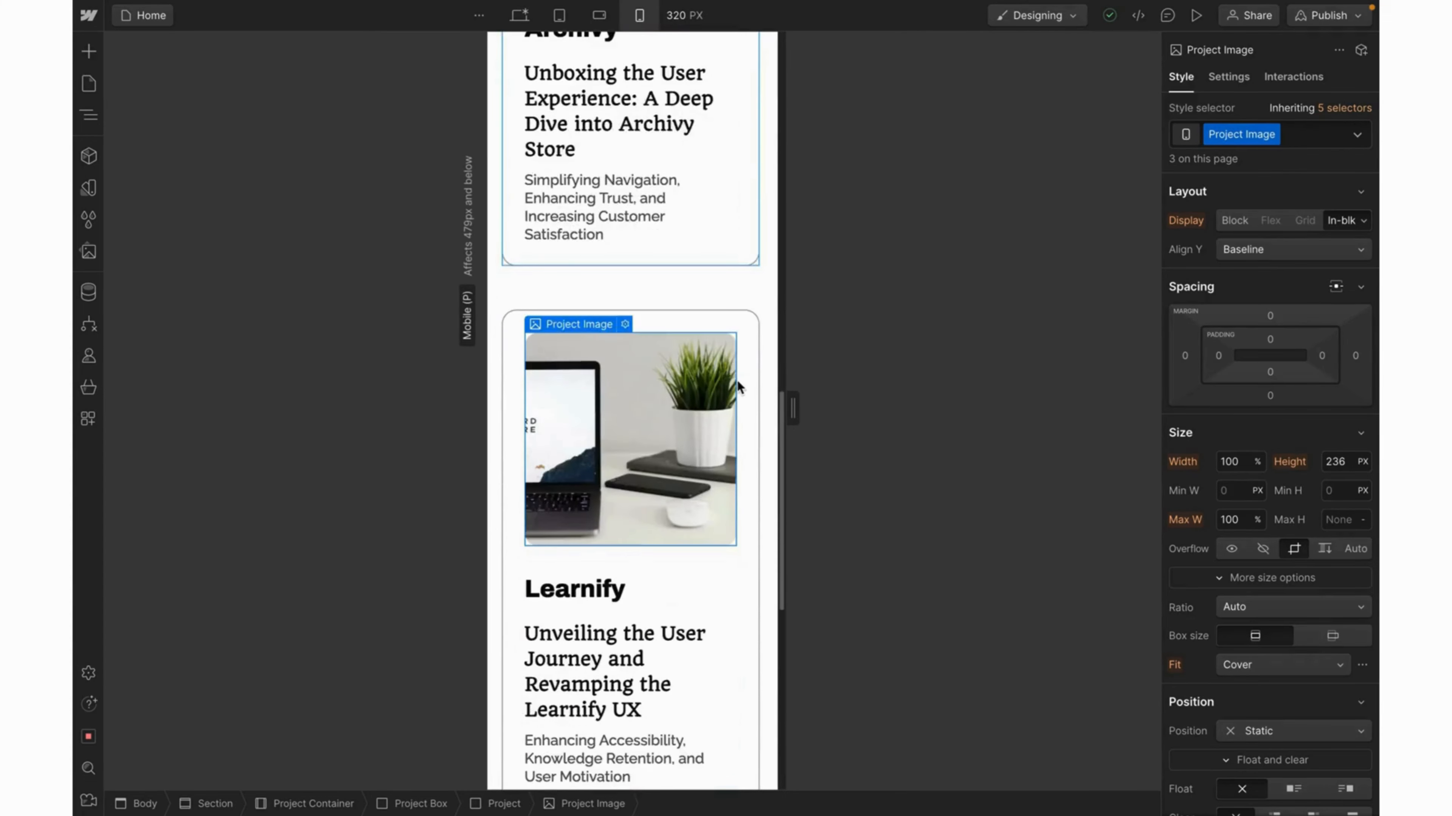
pyautogui.scroll(8, 736, 379)
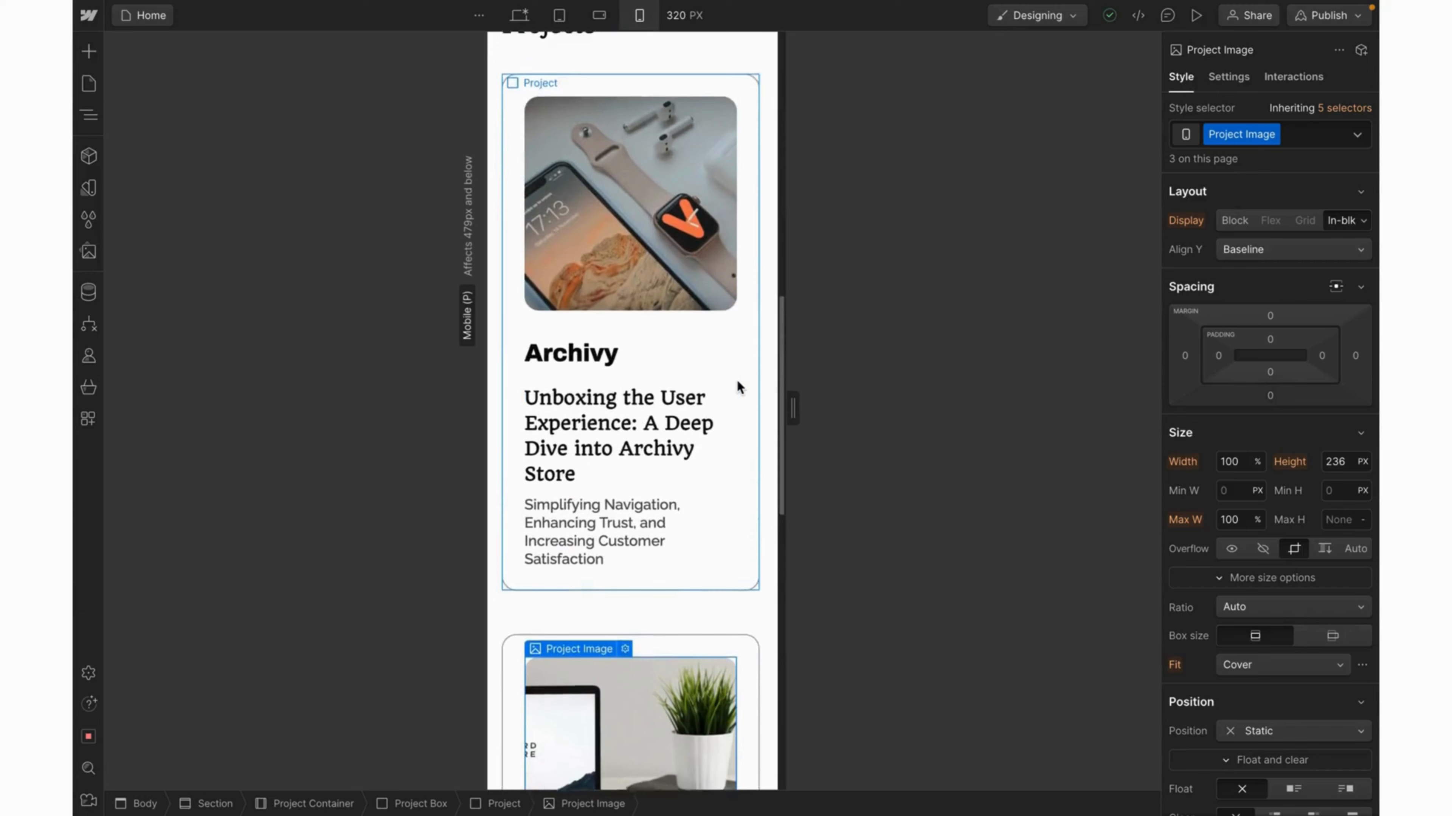
pyautogui.click(754, 325)
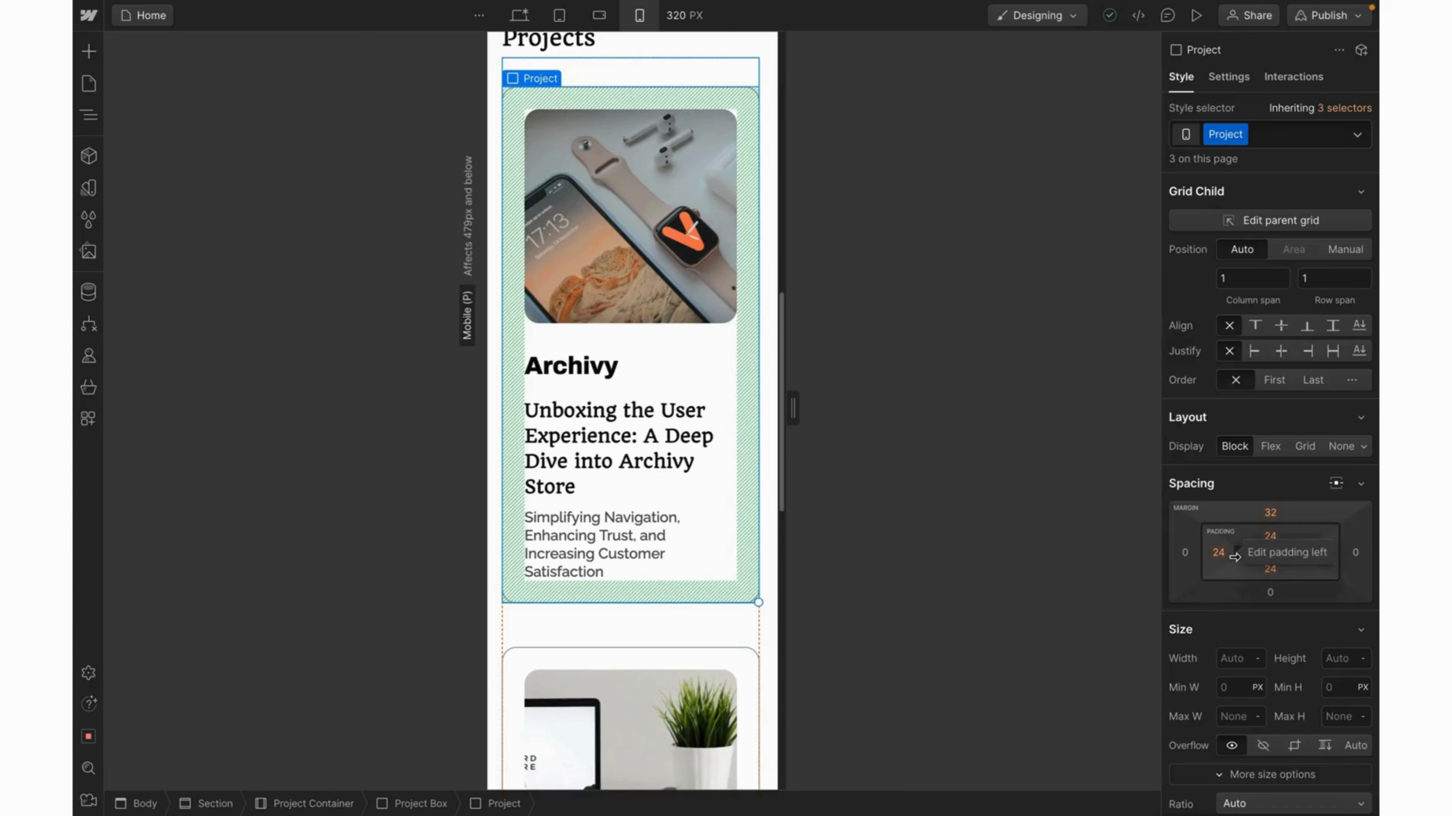
pyautogui.moveTo(1233, 556); pyautogui.dragTo(1234, 556)
pyautogui.moveTo(1223, 563); pyautogui.dragTo(1227, 562)
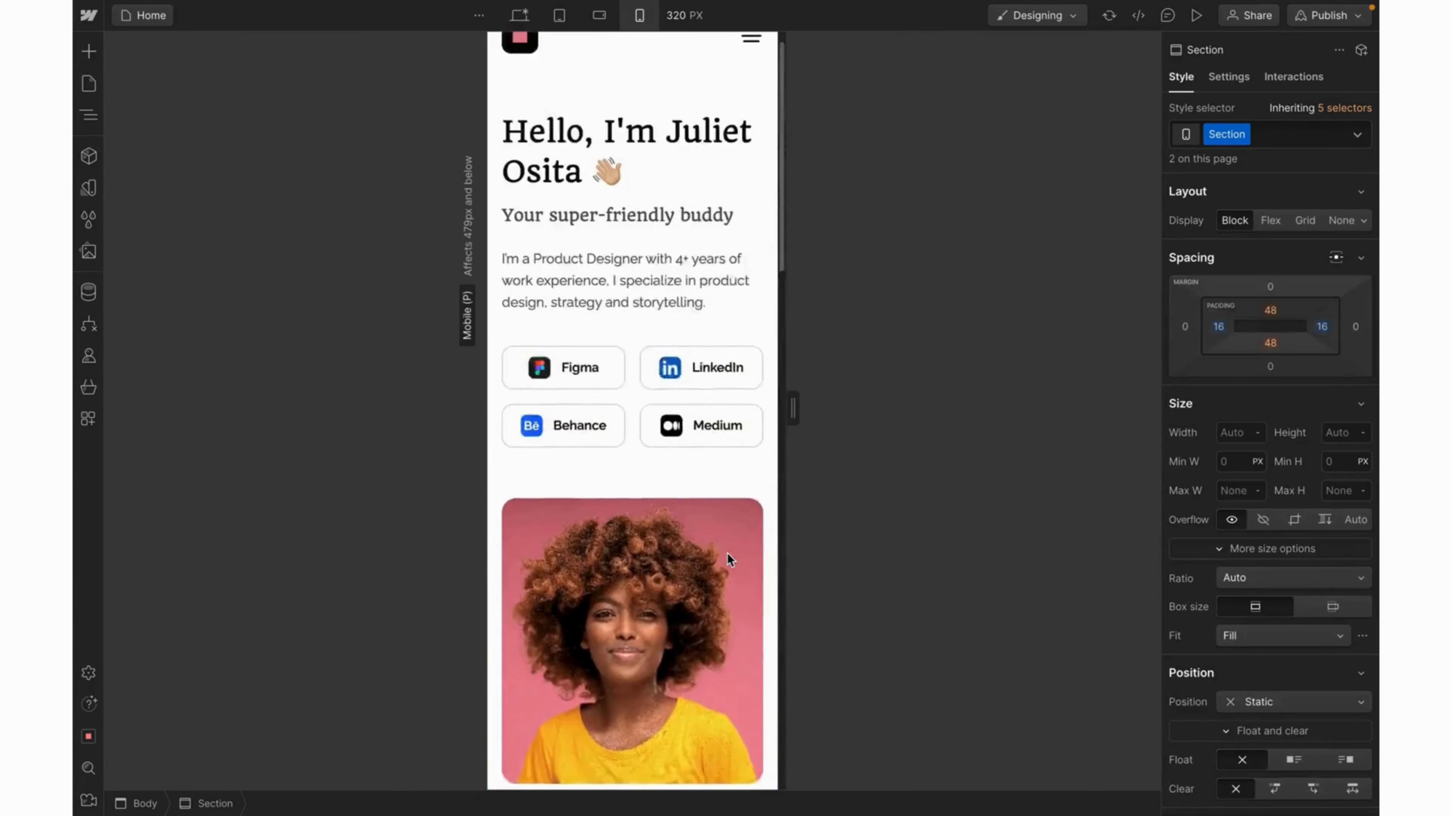
# Set the project card's top margin to 16 px and preview the page.
pyautogui.scroll(1, 727, 554)
pyautogui.scroll(-12, 727, 553)
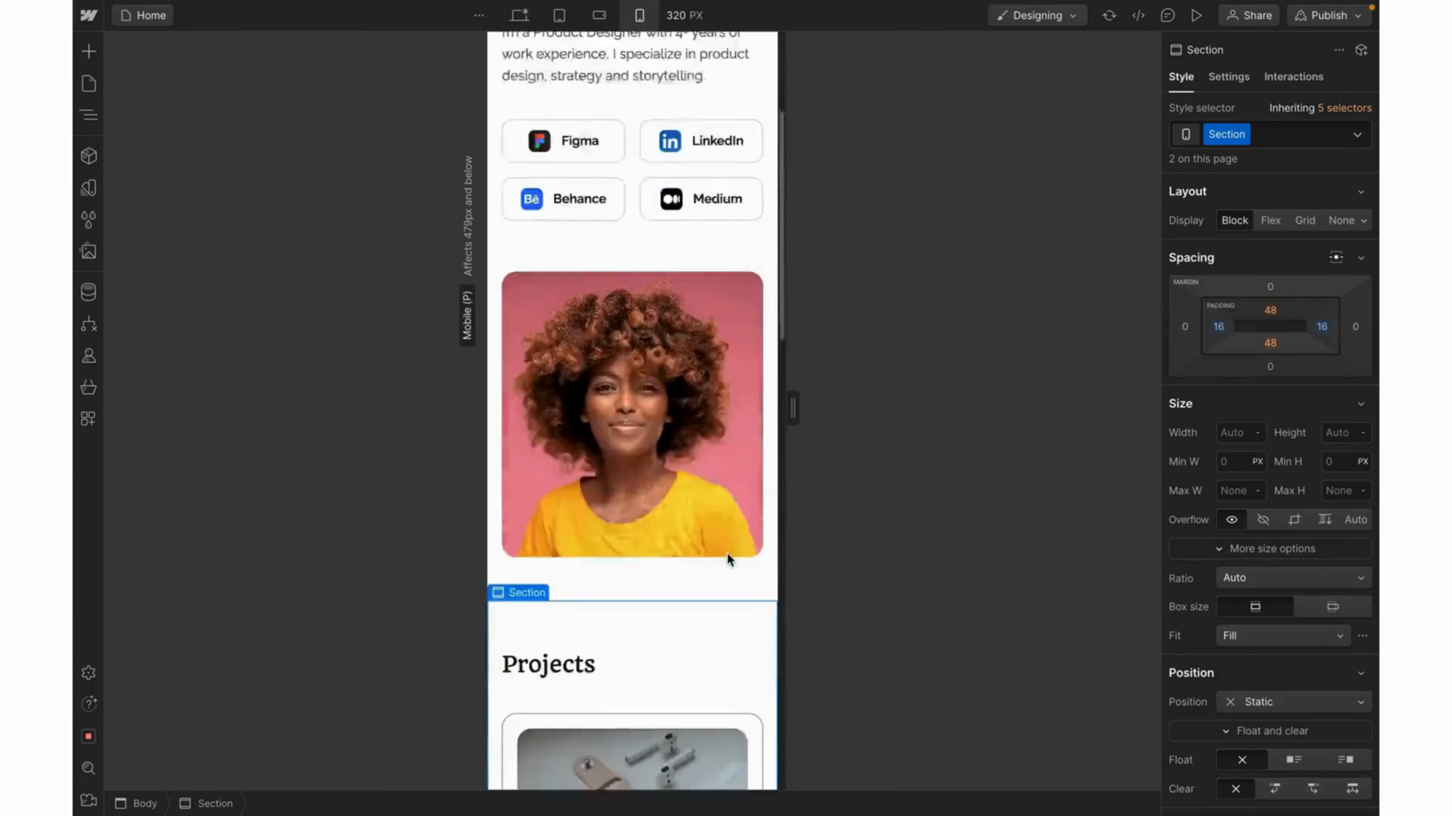
pyautogui.scroll(-3, 726, 554)
pyautogui.scroll(1, 727, 554)
pyautogui.scroll(-5, 727, 554)
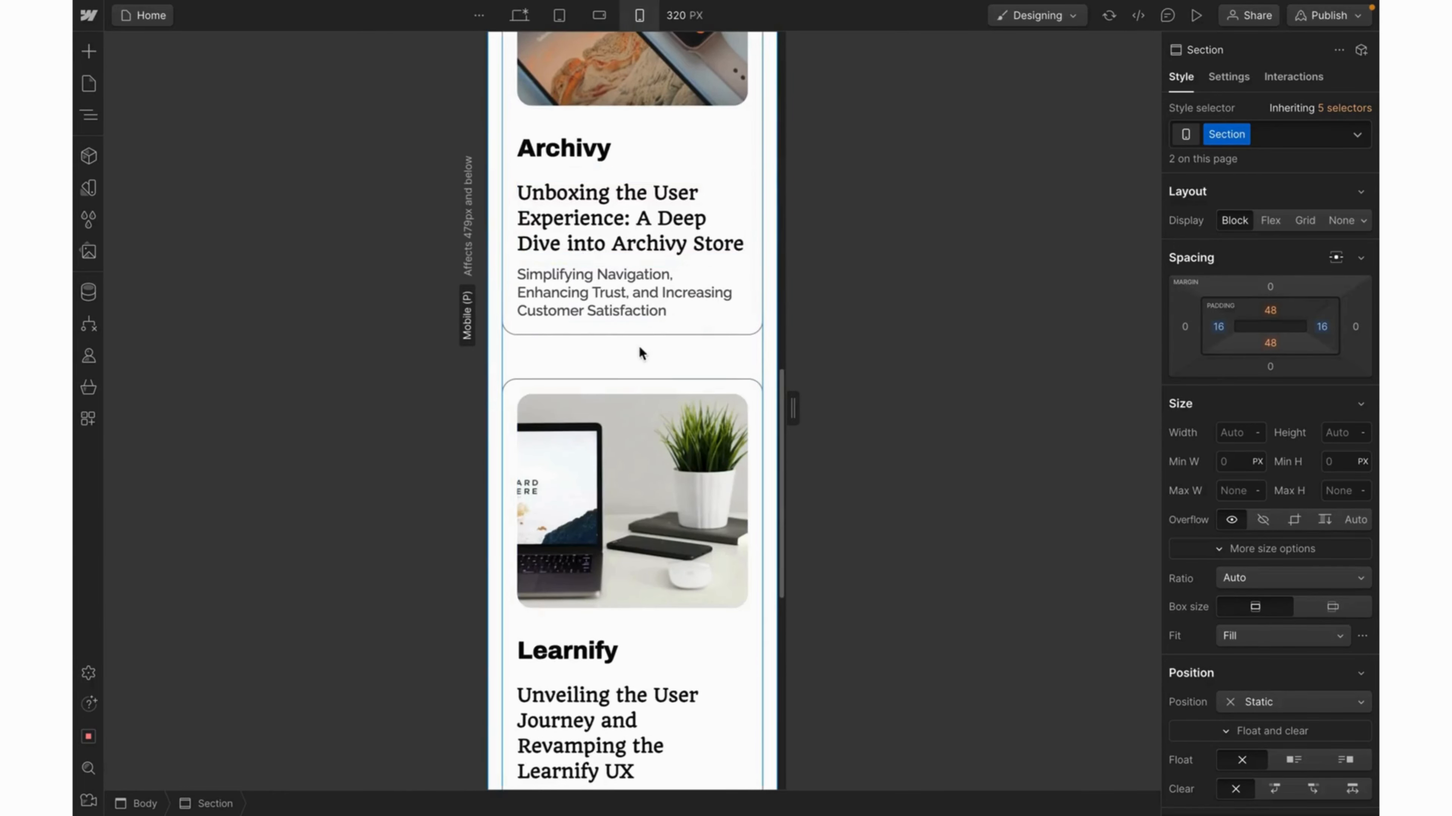
pyautogui.click(658, 336)
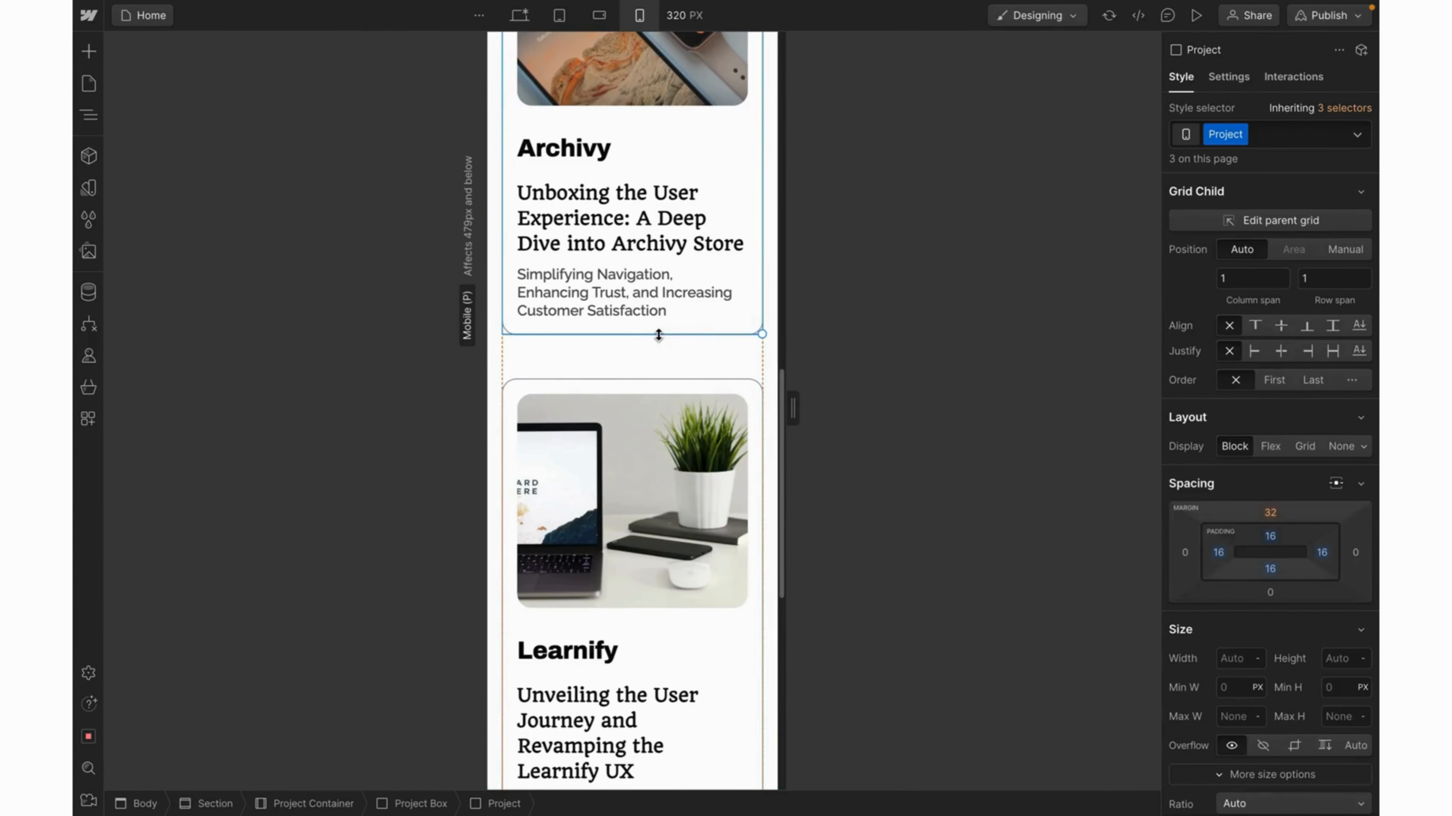
pyautogui.click(1269, 512)
pyautogui.write('24')
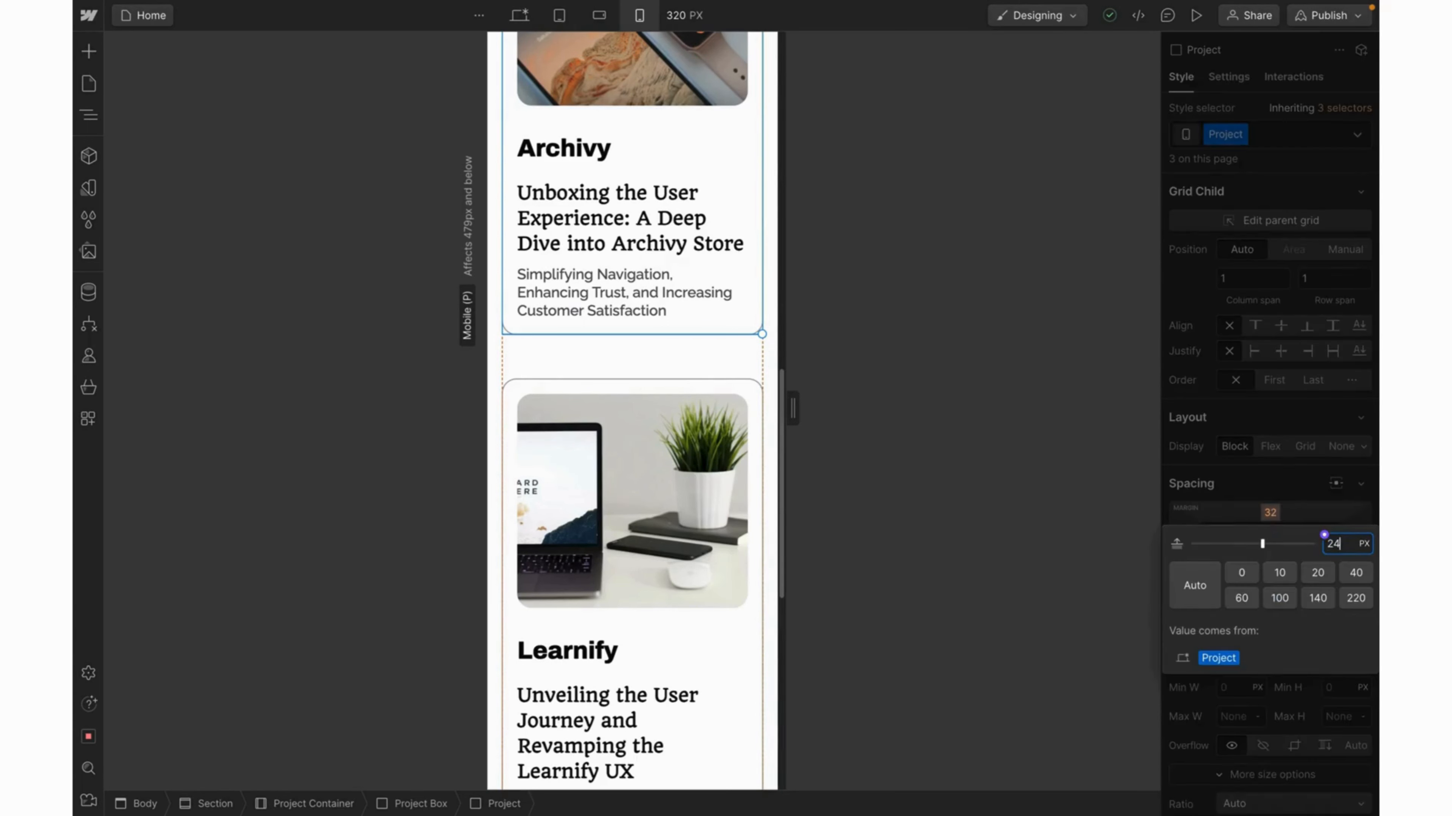
pyautogui.press('Return')
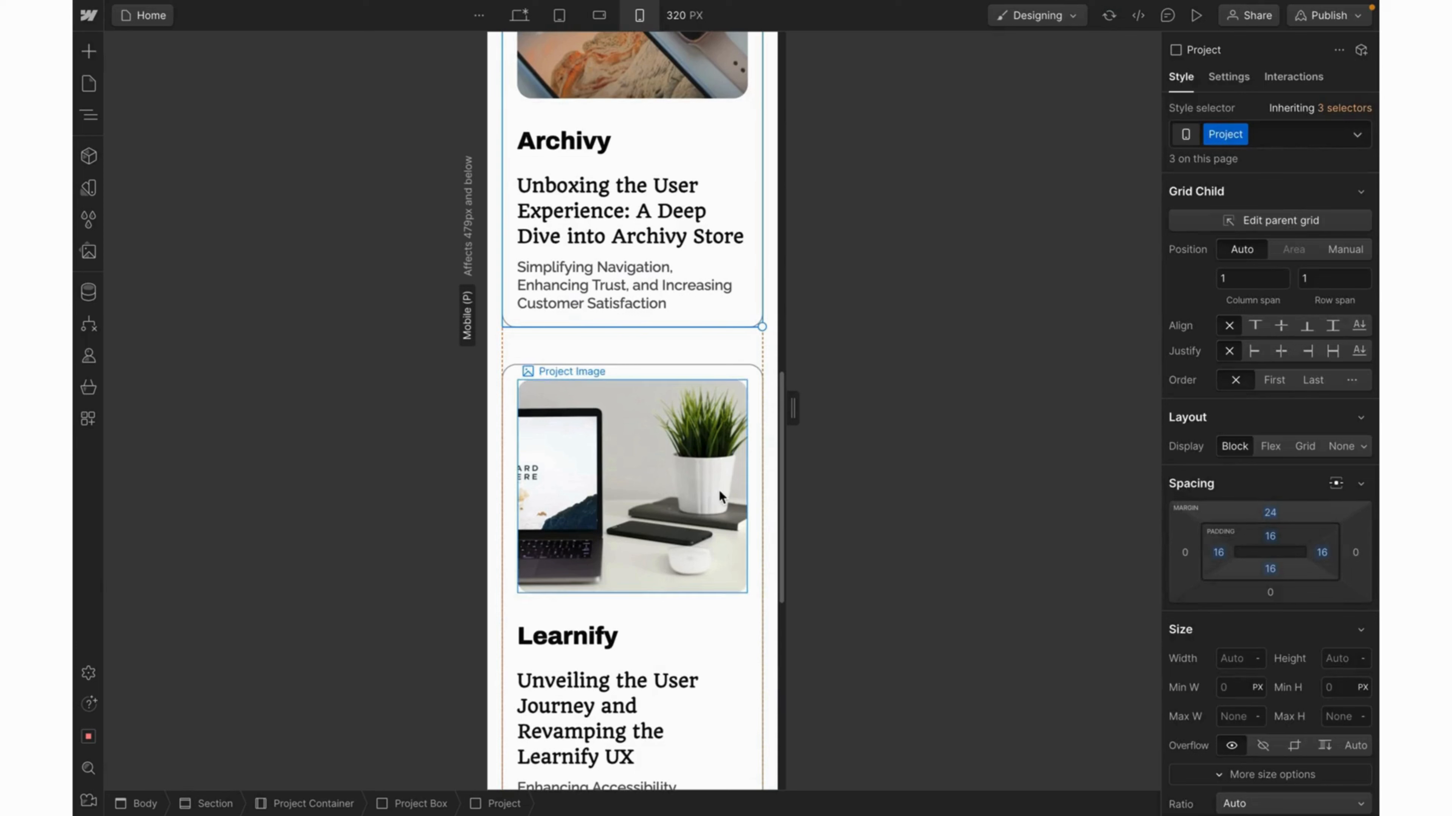
pyautogui.click(1269, 512)
pyautogui.write('16')
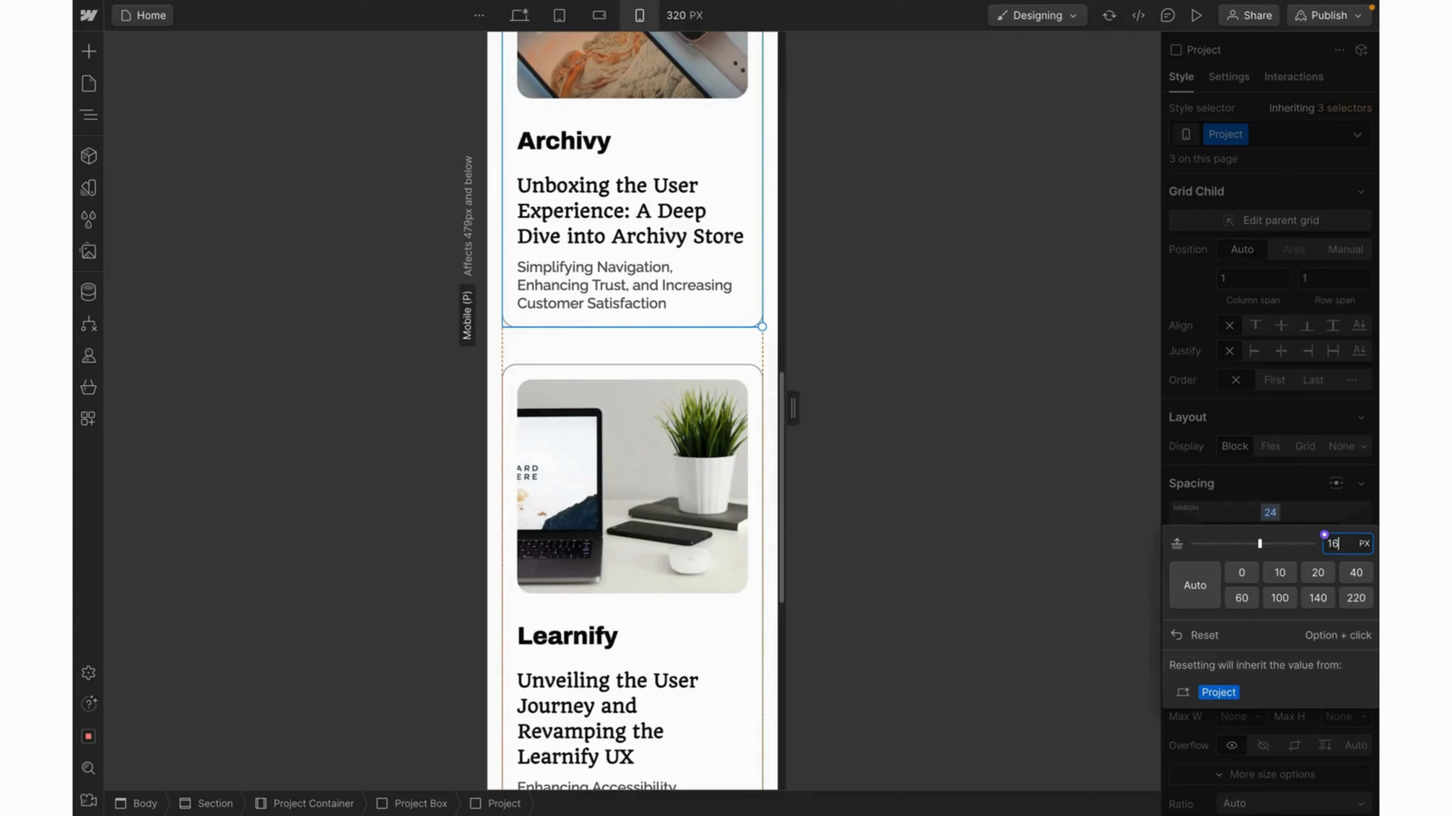
pyautogui.press('Return')
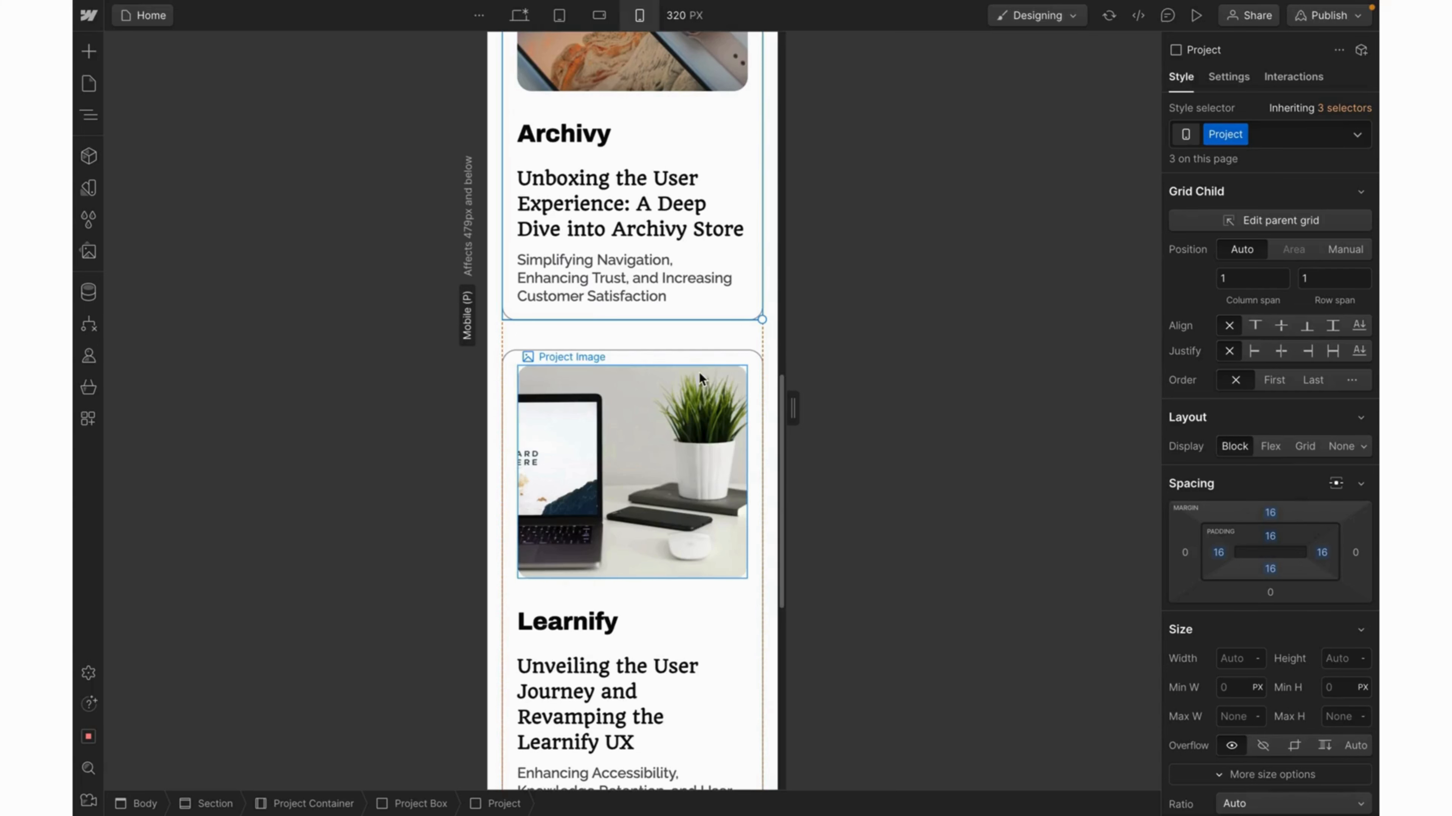
pyautogui.scroll(6, 698, 373)
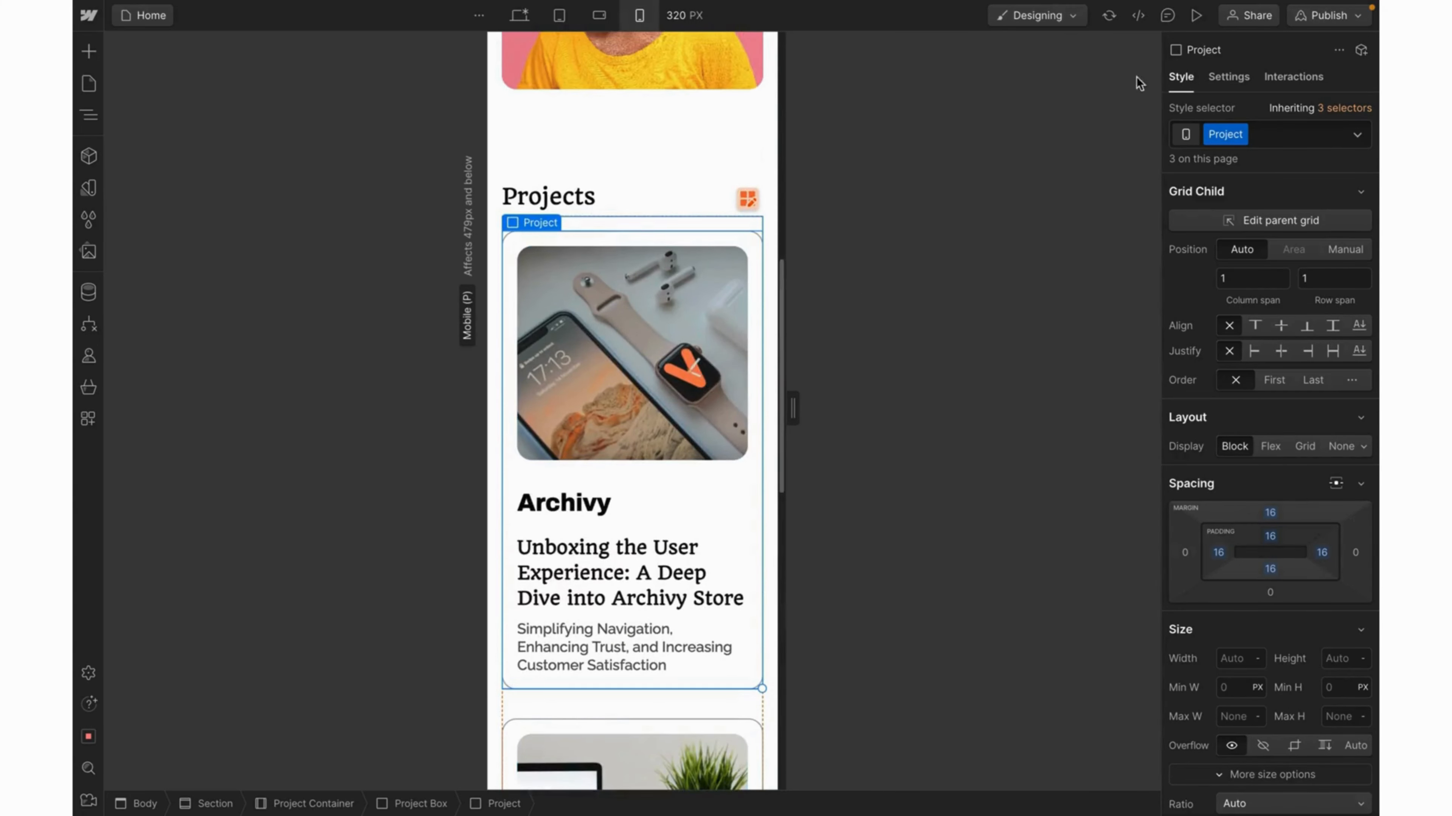
pyautogui.click(1206, 19)
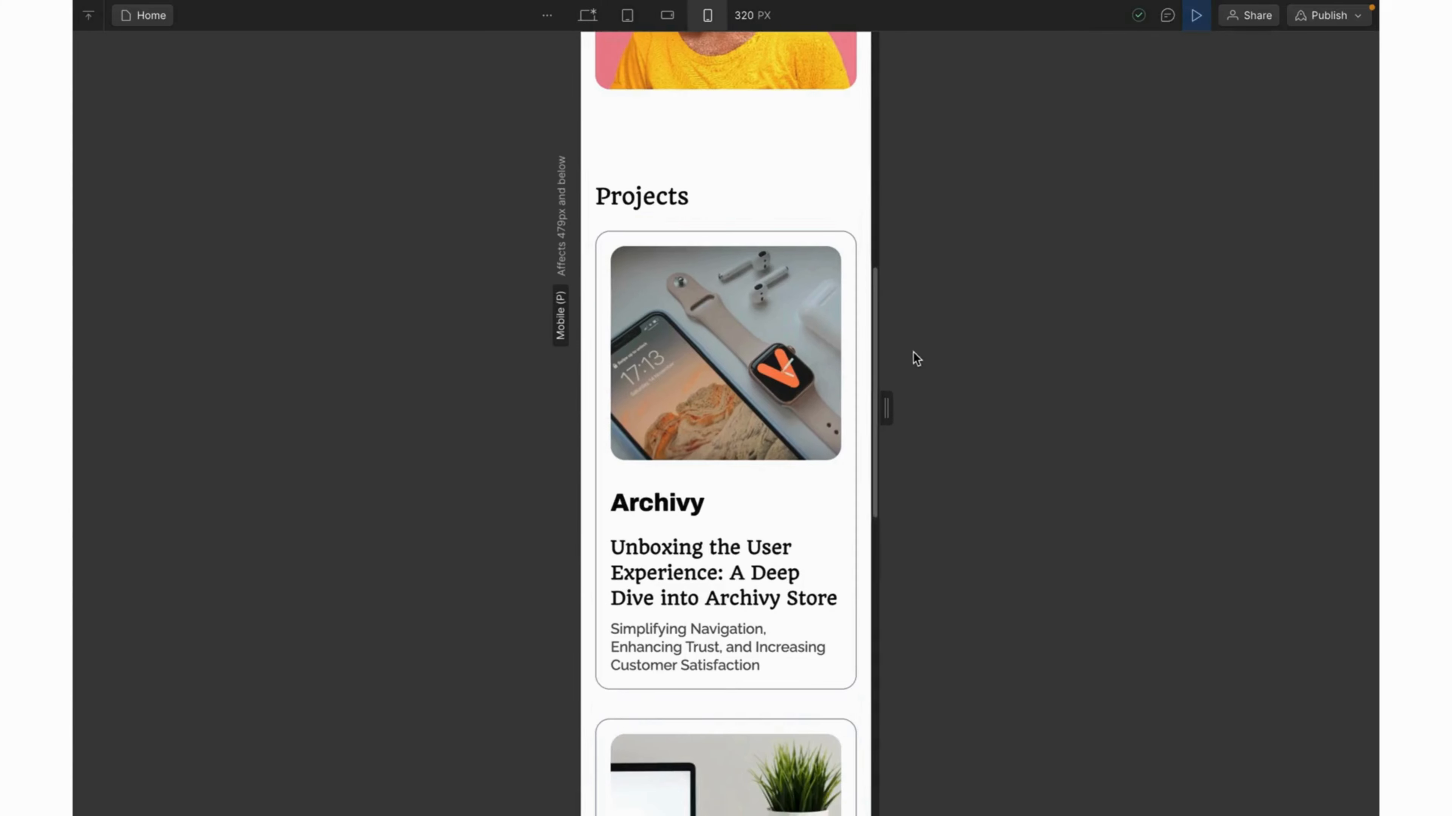
# Widen the preview to 428 px, exit preview, and select the projects Section.
pyautogui.moveTo(886, 418); pyautogui.dragTo(938, 464)
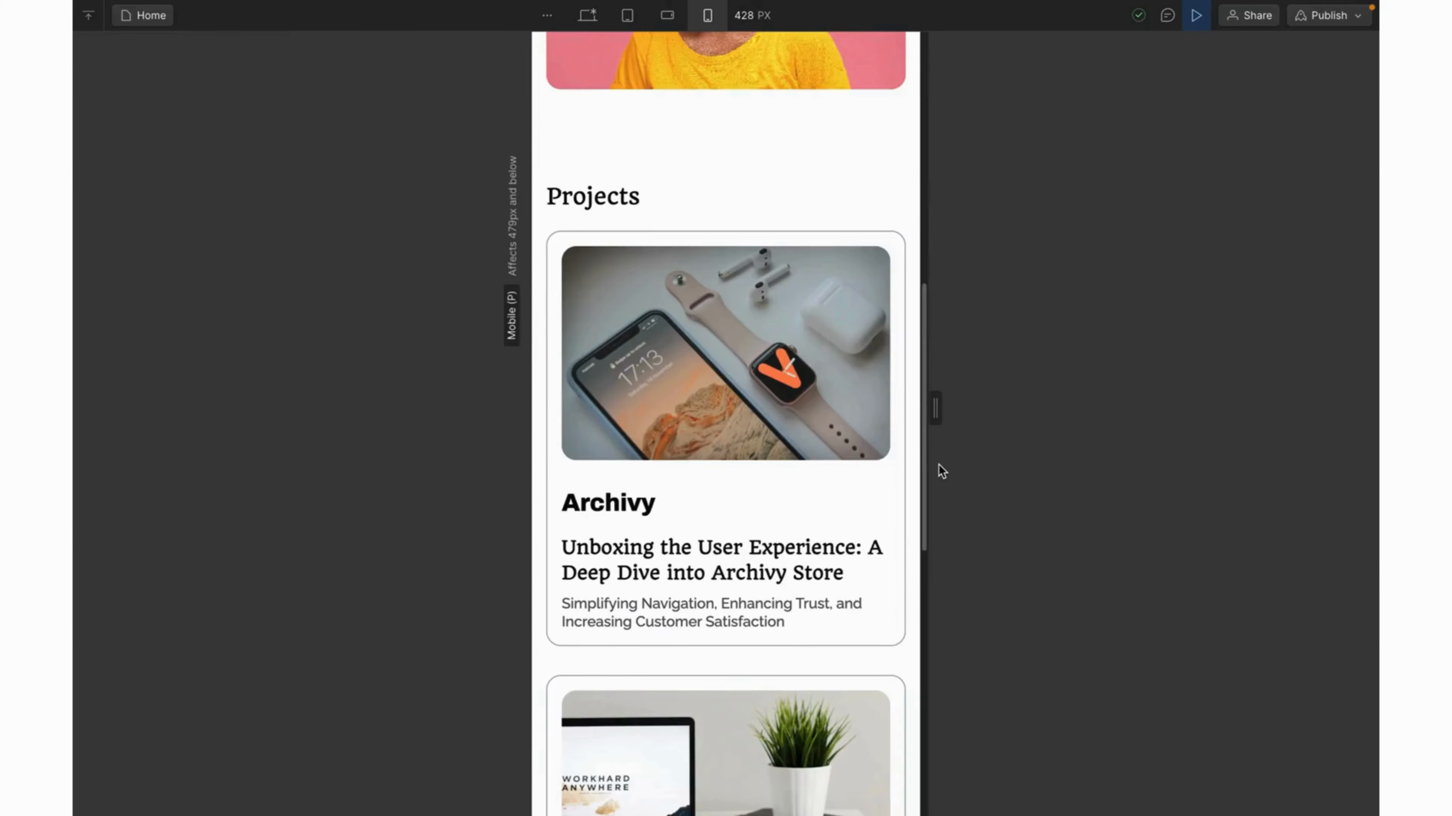
pyautogui.click(1195, 23)
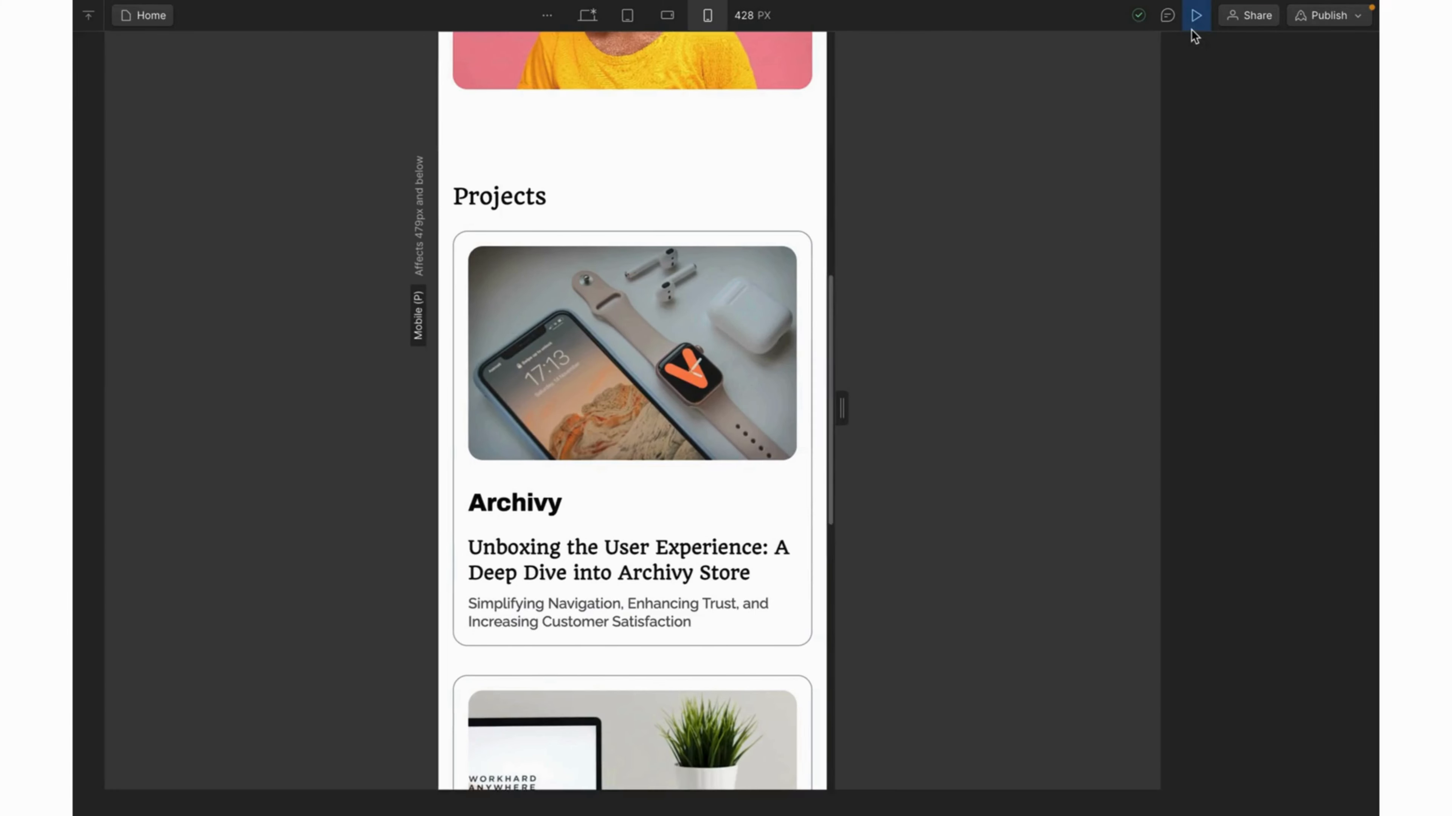
pyautogui.click(615, 160)
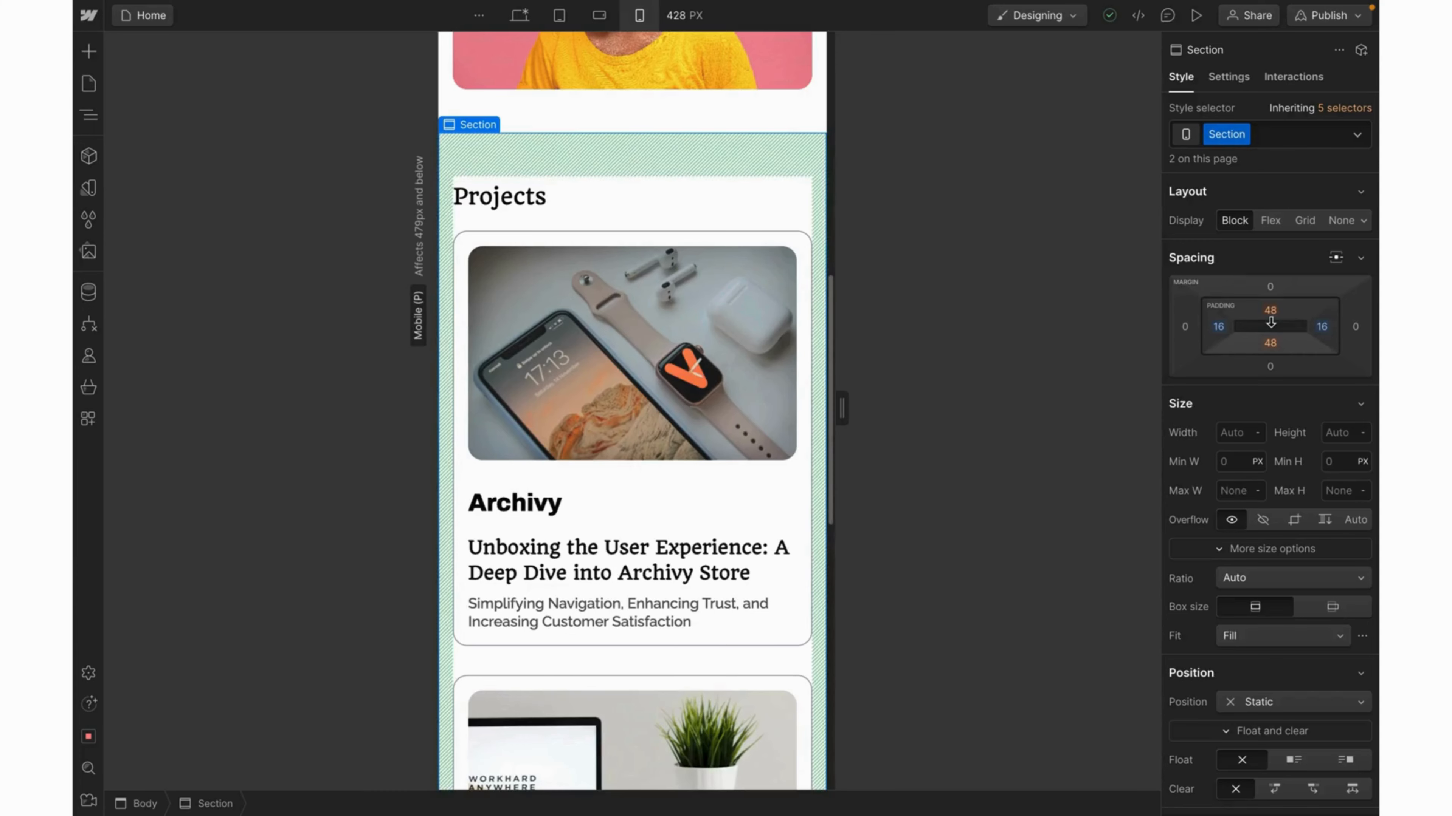
# Set the Projects section's top and bottom padding to 40.
pyautogui.moveTo(1272, 327); pyautogui.dragTo(1260, 316)
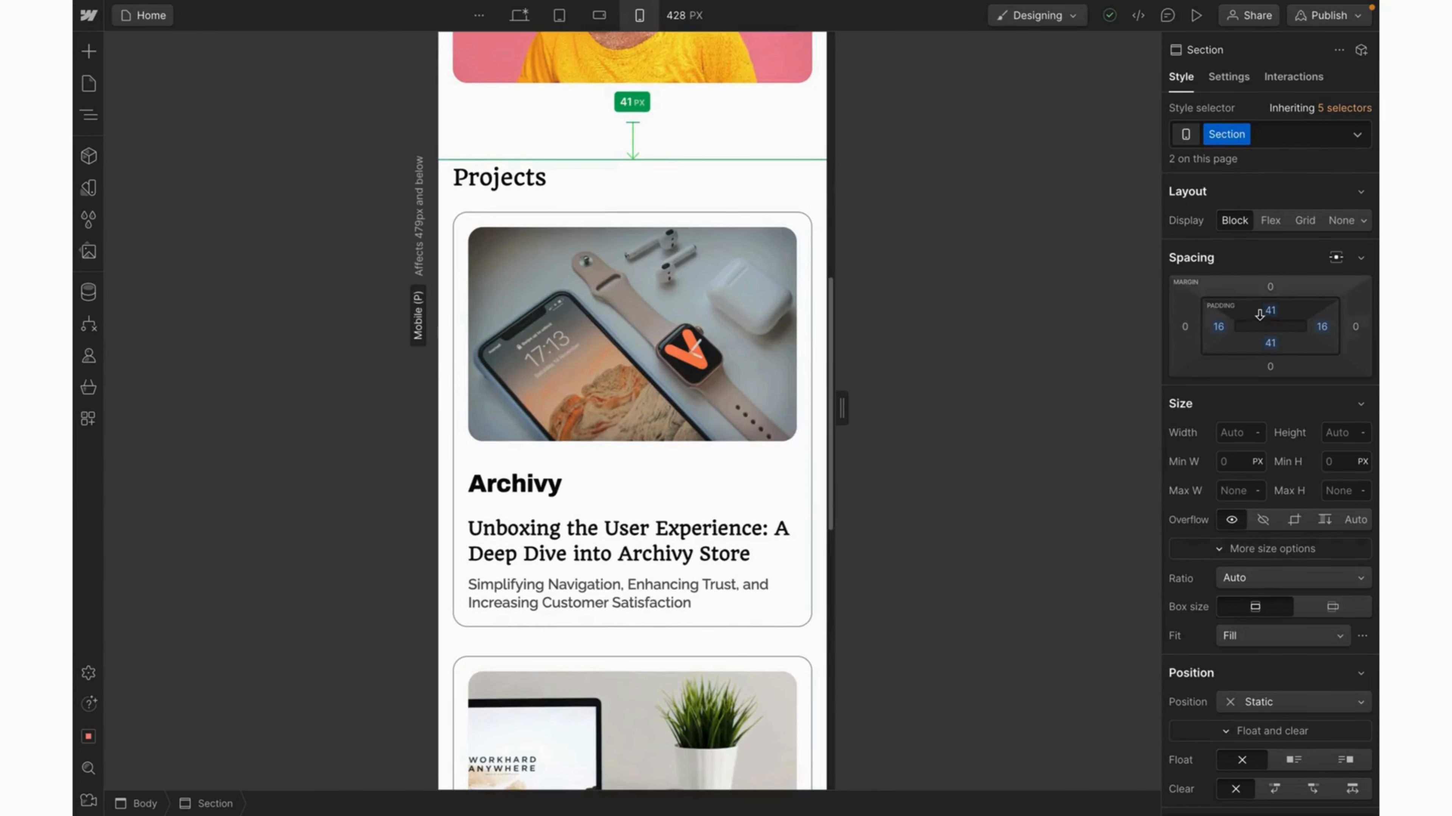
pyautogui.moveTo(1259, 315); pyautogui.dragTo(1260, 314)
pyautogui.scroll(3, 754, 179)
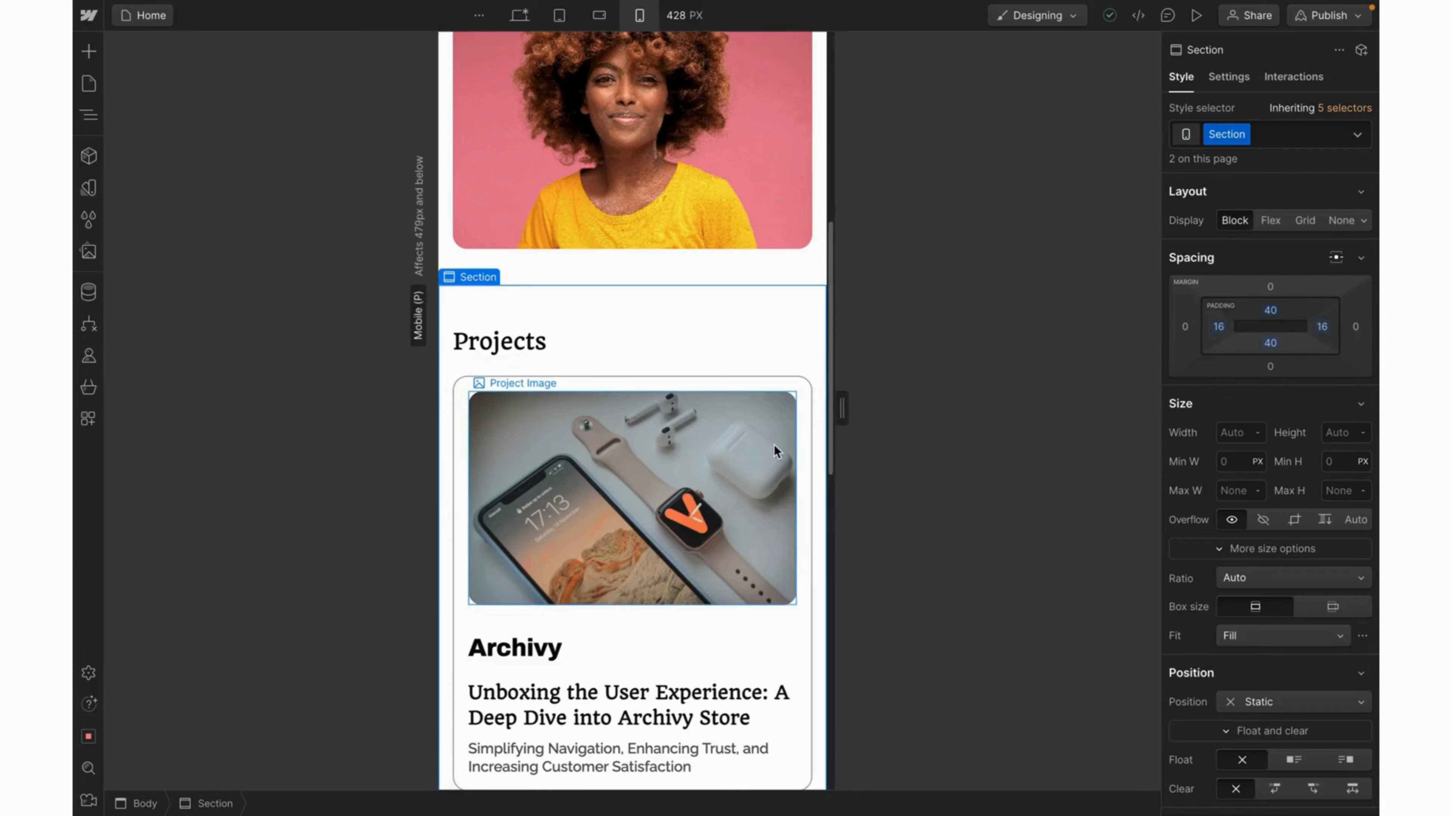
pyautogui.scroll(-3, 773, 445)
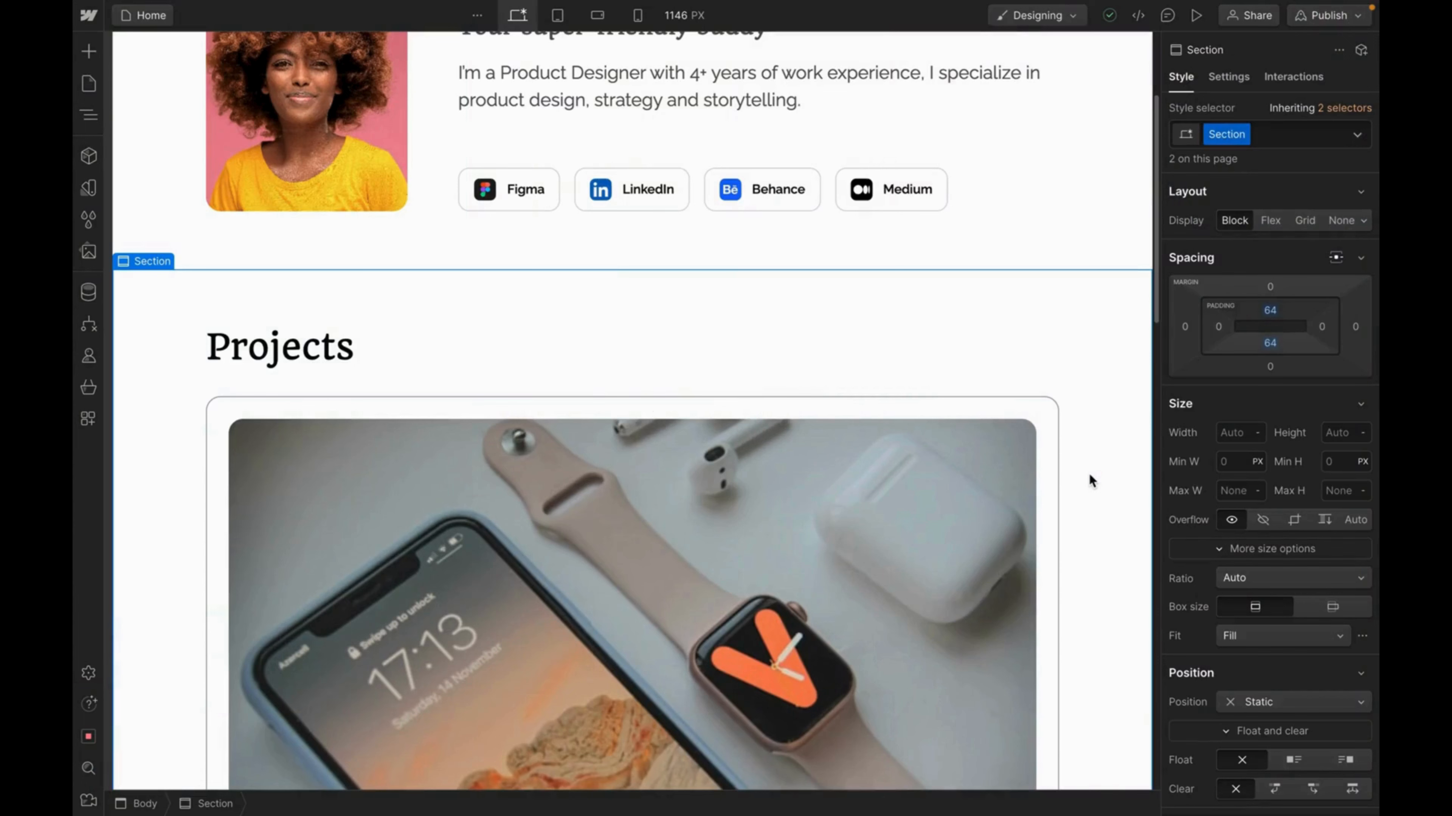
# Scroll to the Archivy project card and open the Interactions panel.
pyautogui.scroll(-3, 1089, 475)
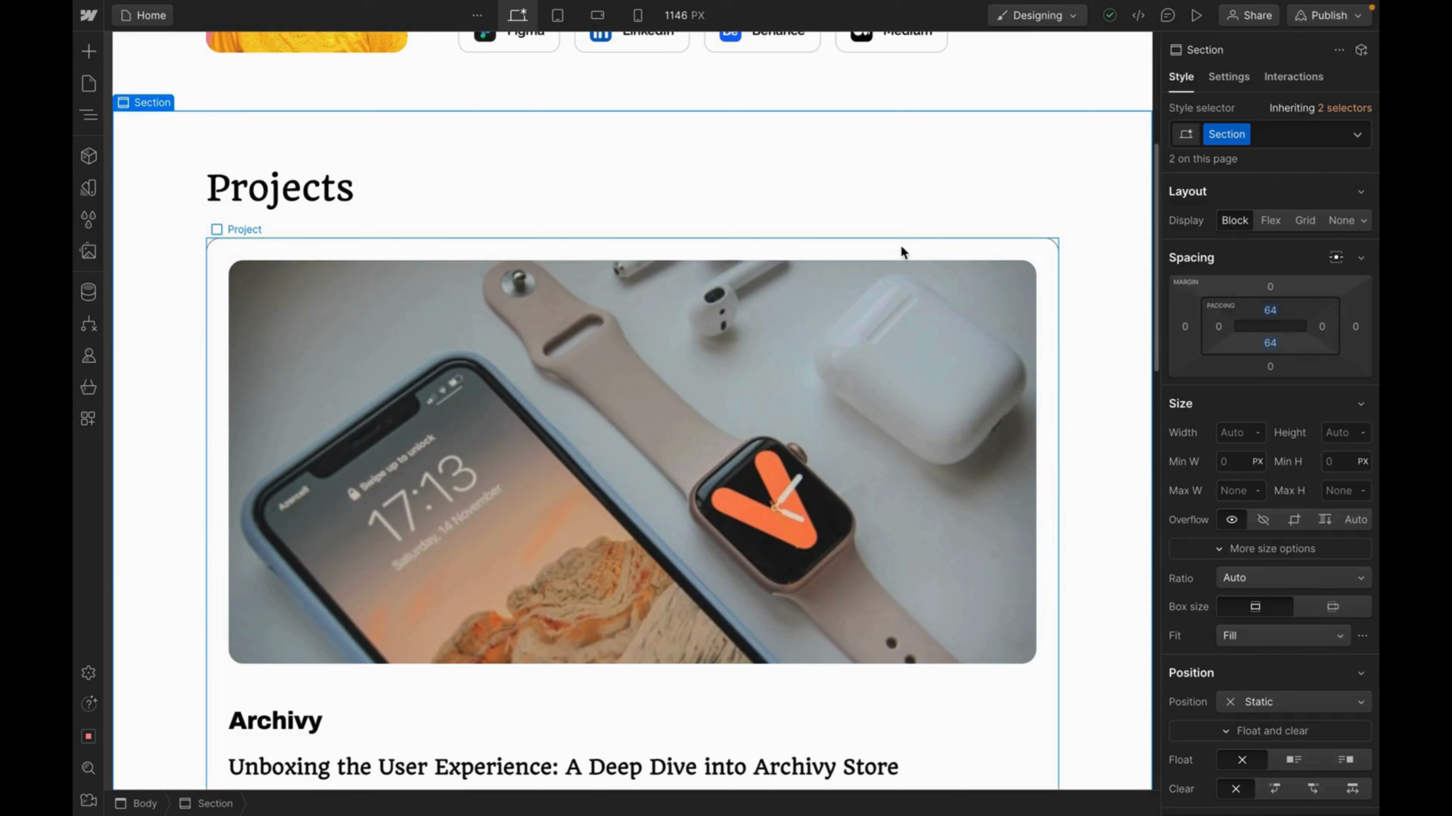
pyautogui.scroll(-1, 900, 252)
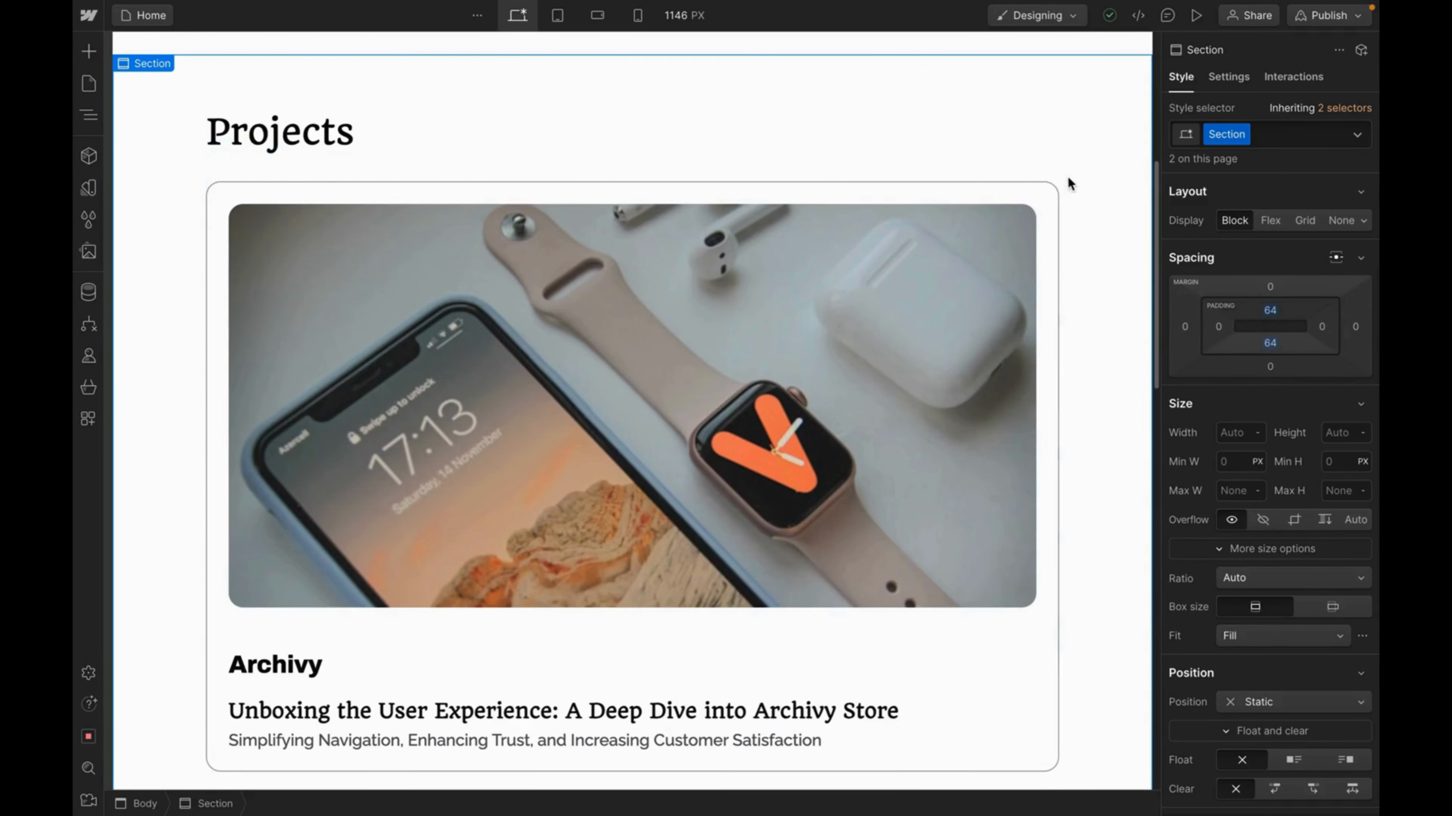
pyautogui.click(1289, 79)
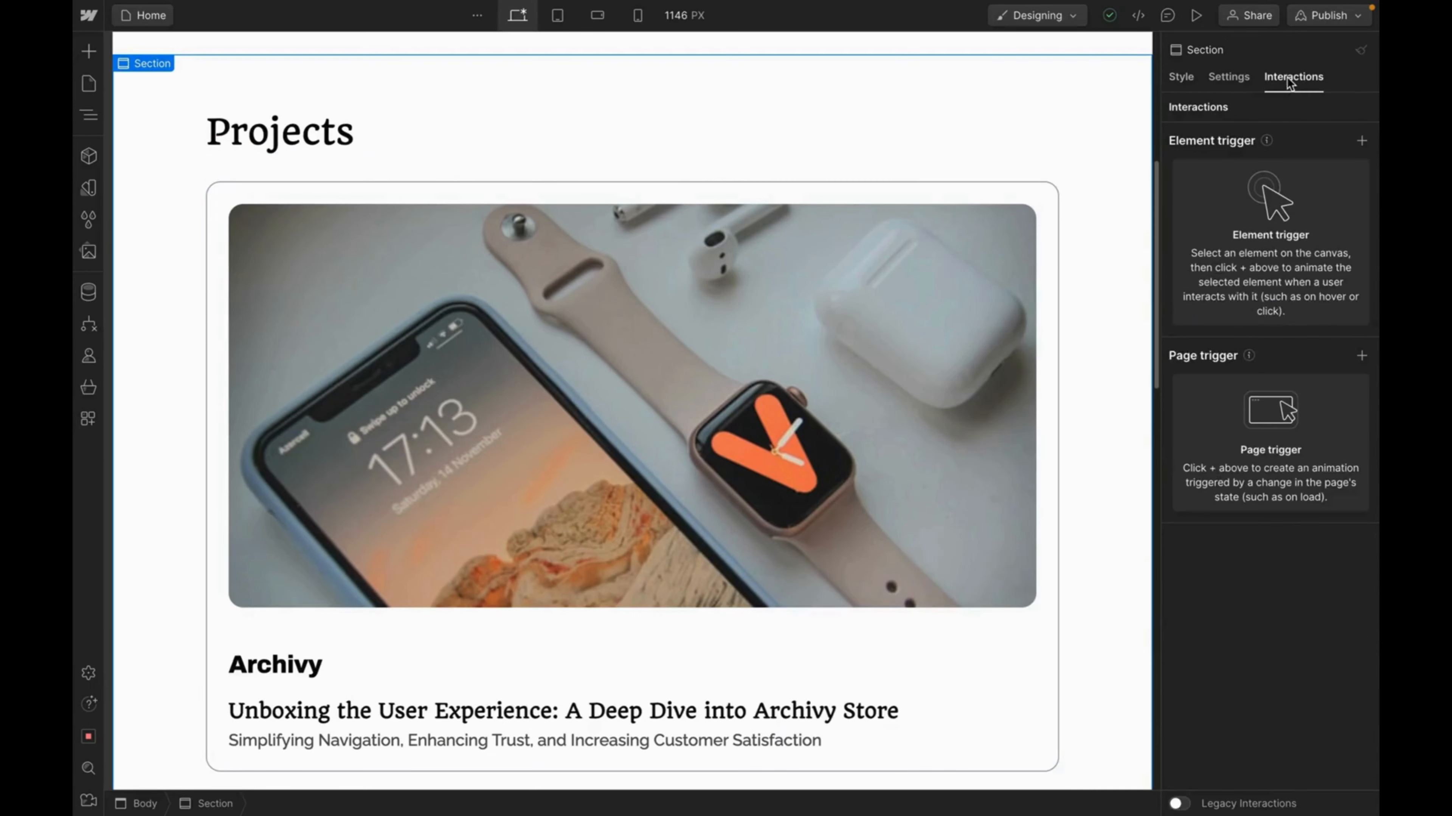
# Select the first Project card and give it a Mouse hover element trigger.
pyautogui.click(1029, 191)
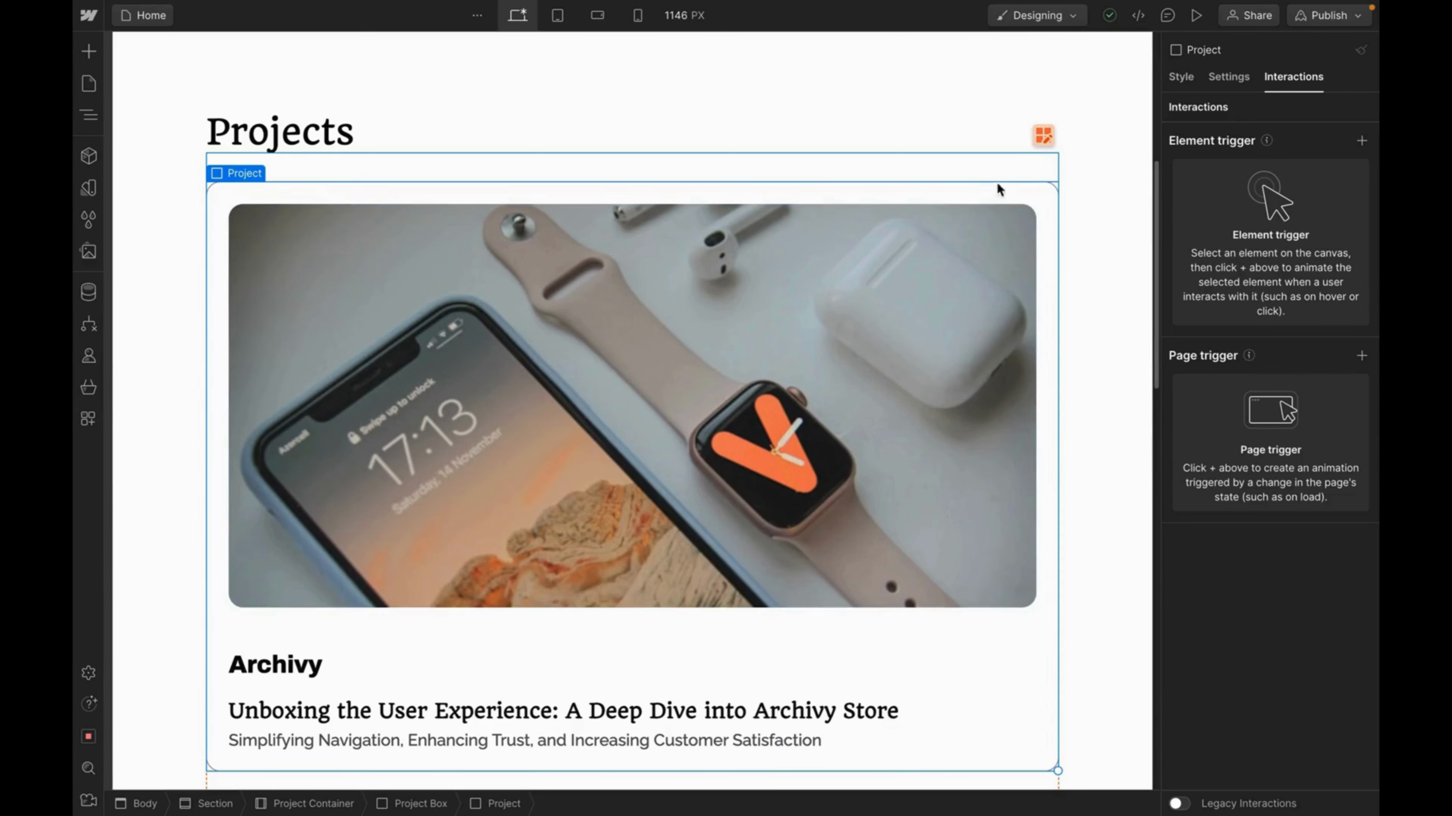
pyautogui.click(1362, 142)
pyautogui.moveTo(1237, 195)
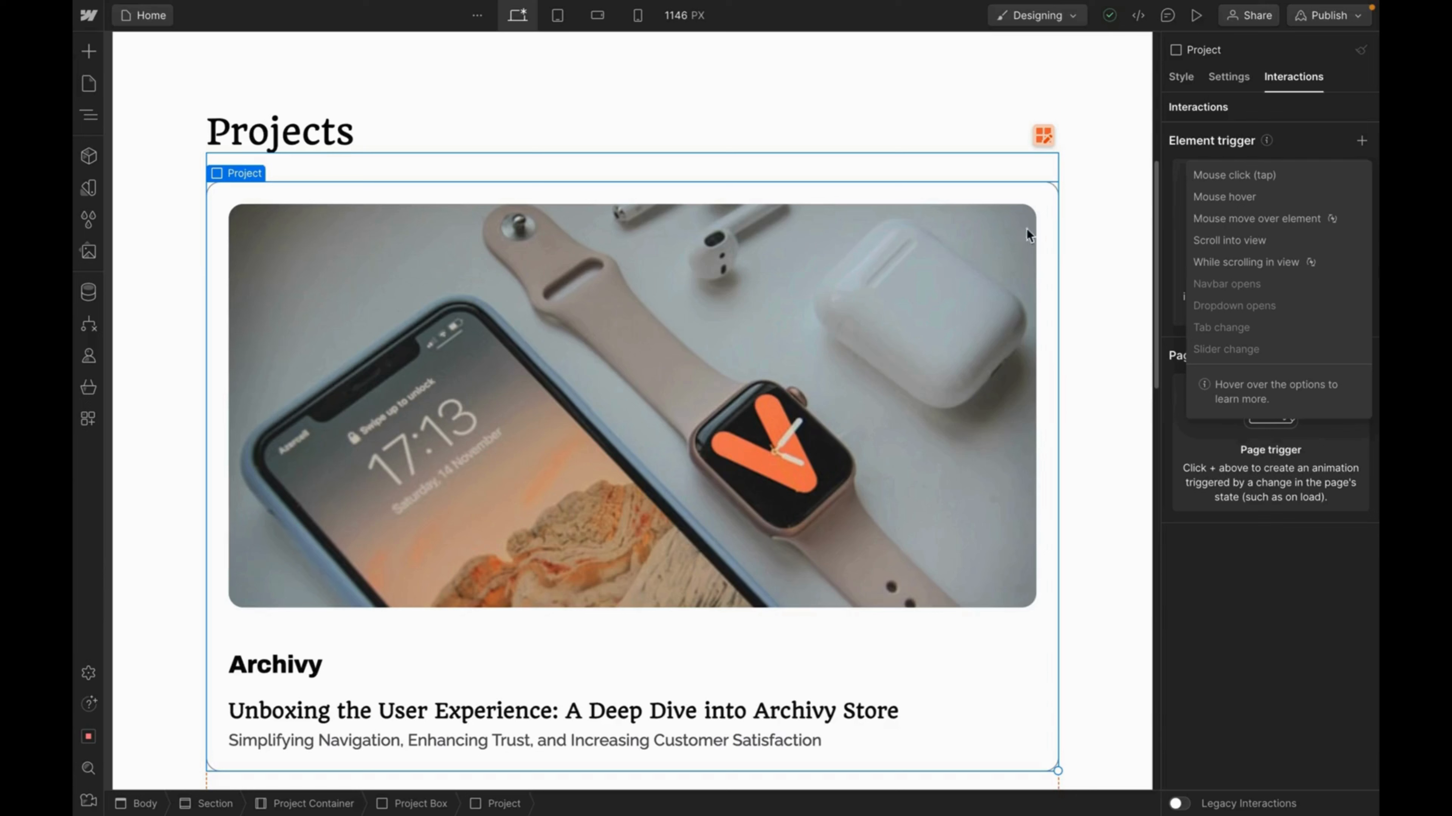
pyautogui.click(1221, 200)
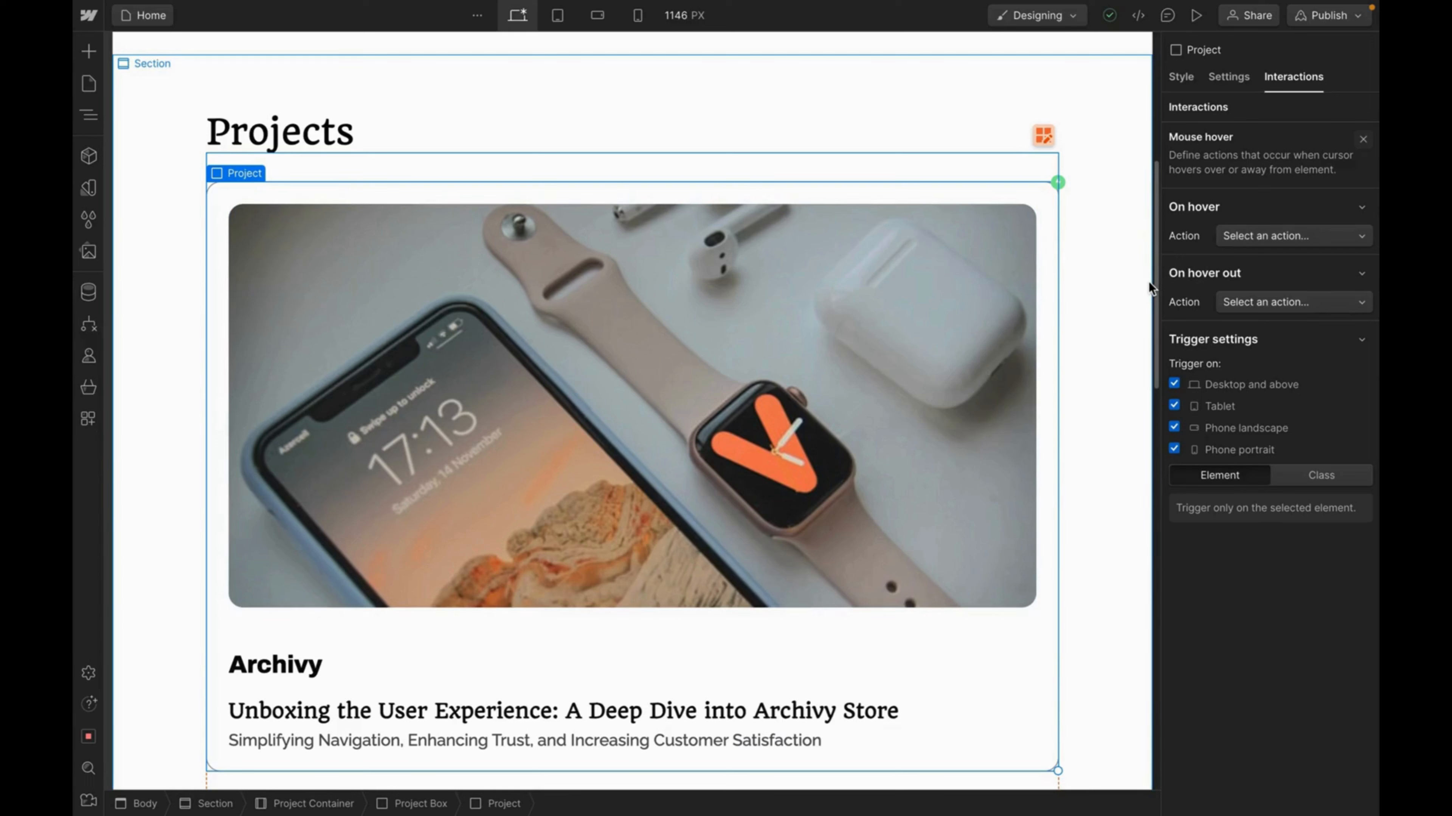
# Set the card's On hover action to Start an animation.
pyautogui.click(1318, 237)
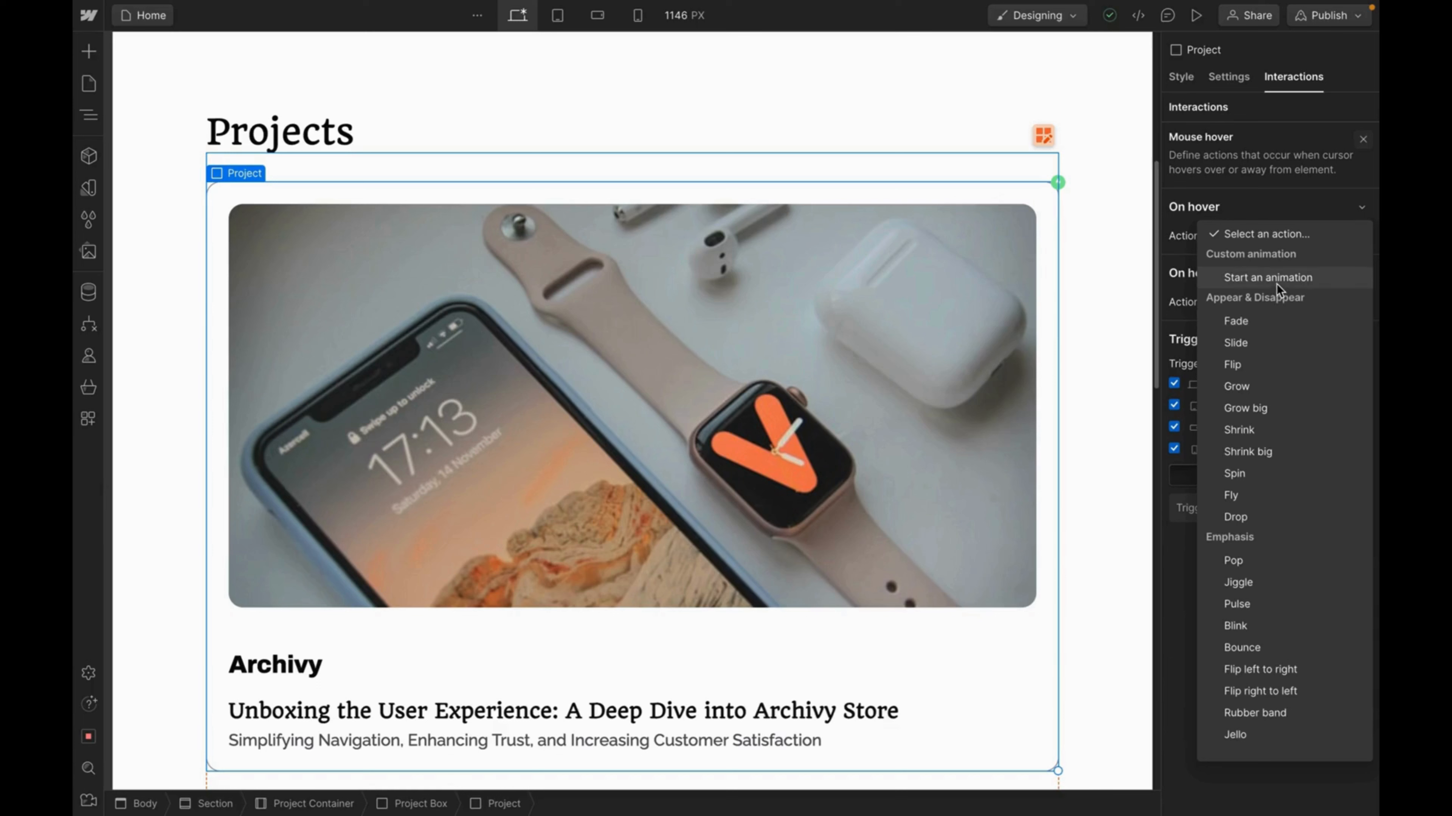
pyautogui.click(1252, 279)
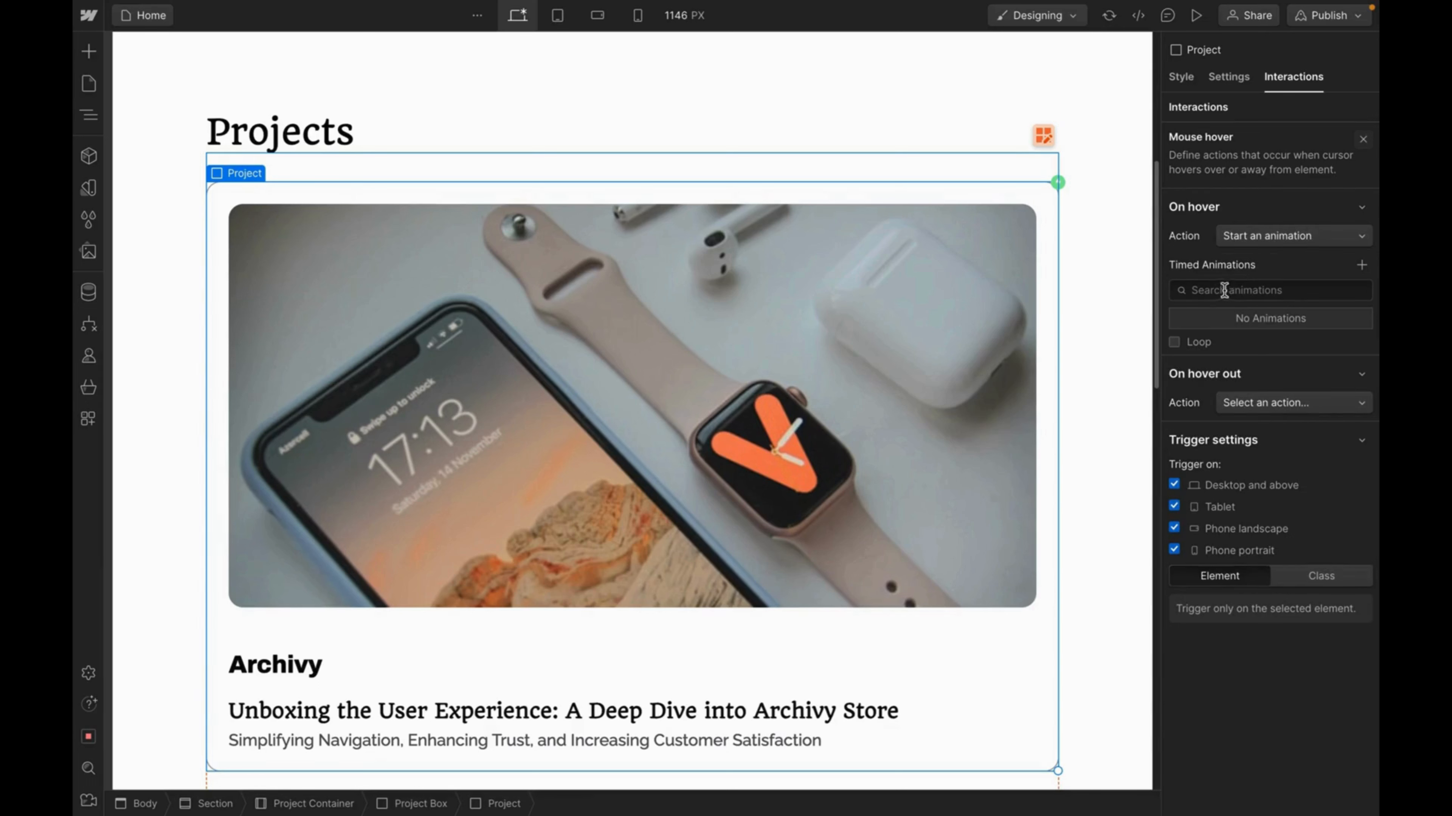
# Create a timed animation named 'On hover in' and begin adding an action to it.
pyautogui.click(1362, 267)
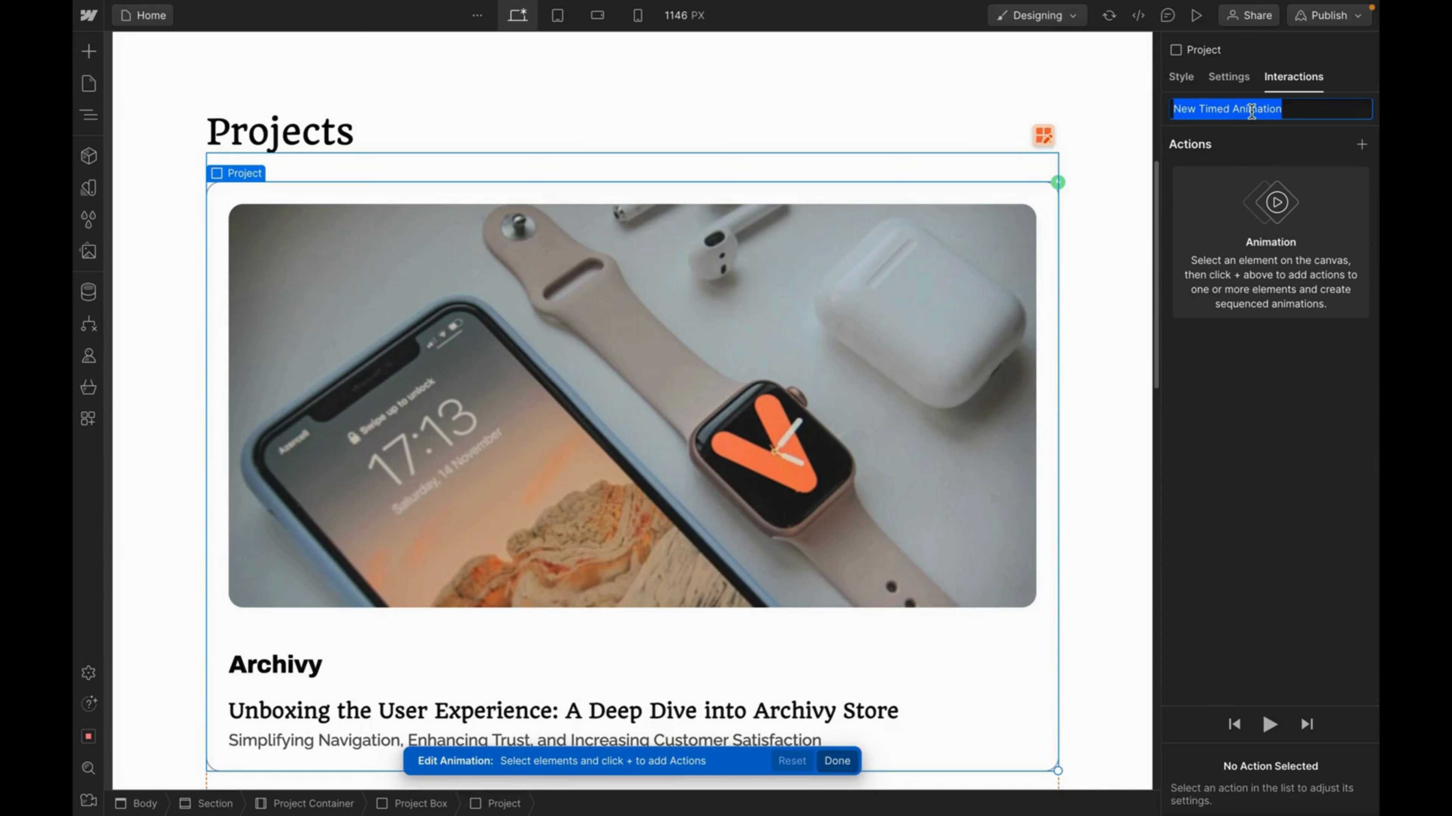
pyautogui.write('On')
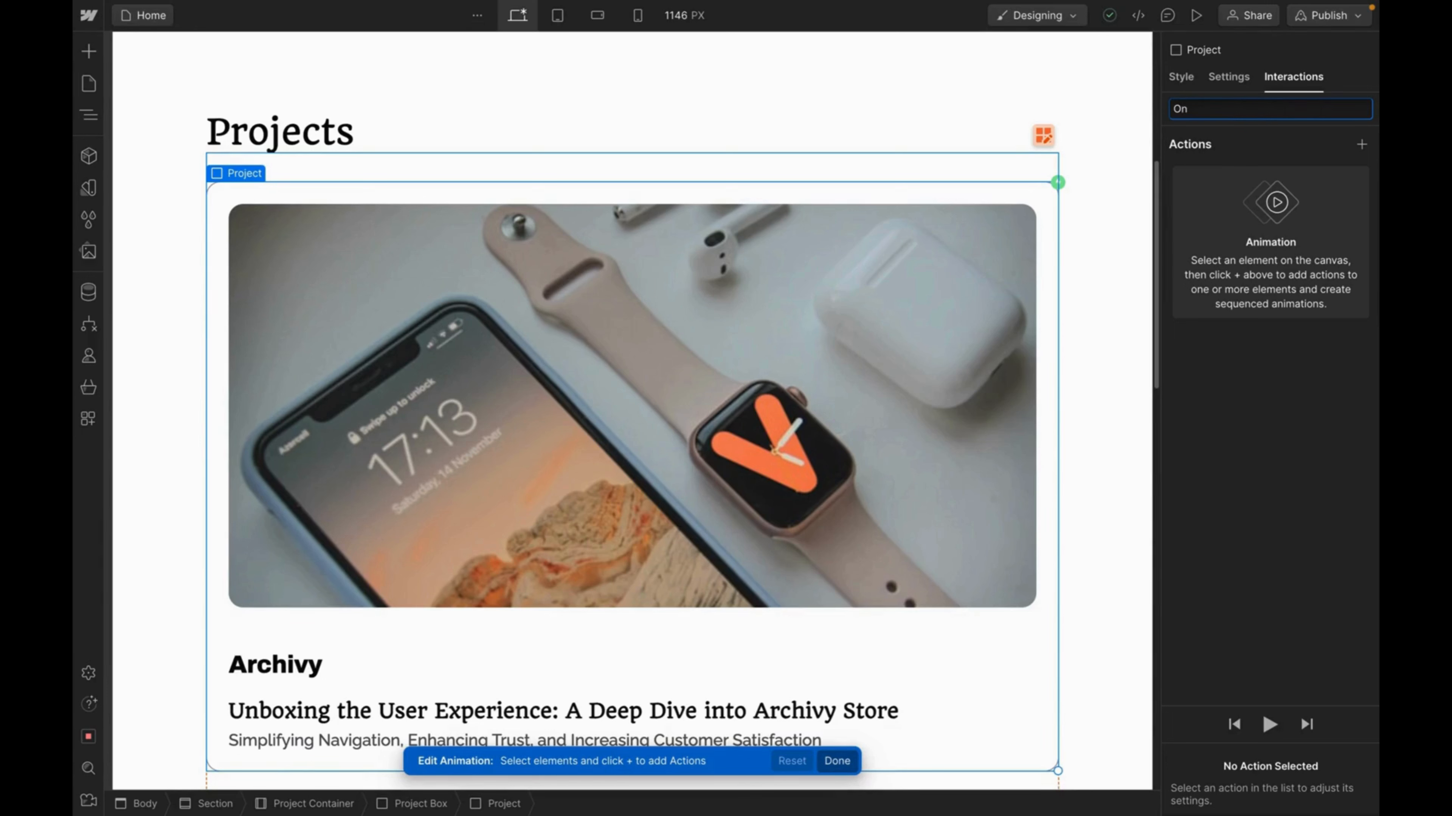
pyautogui.write(' hover in')
pyautogui.click(1361, 145)
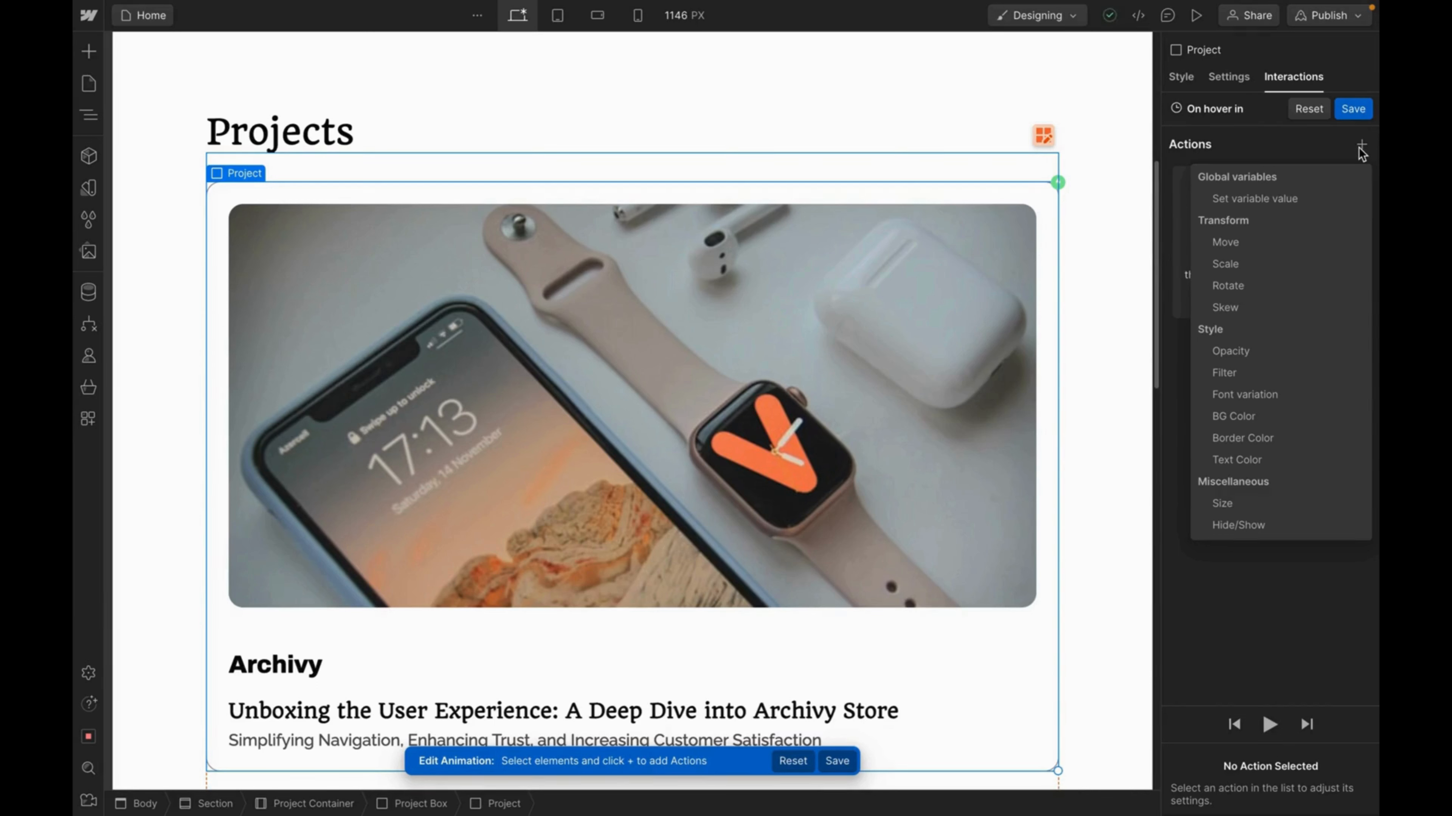
# Add a Scale action with Out Quad easing that enlarges the card to 1.02.
pyautogui.click(1244, 263)
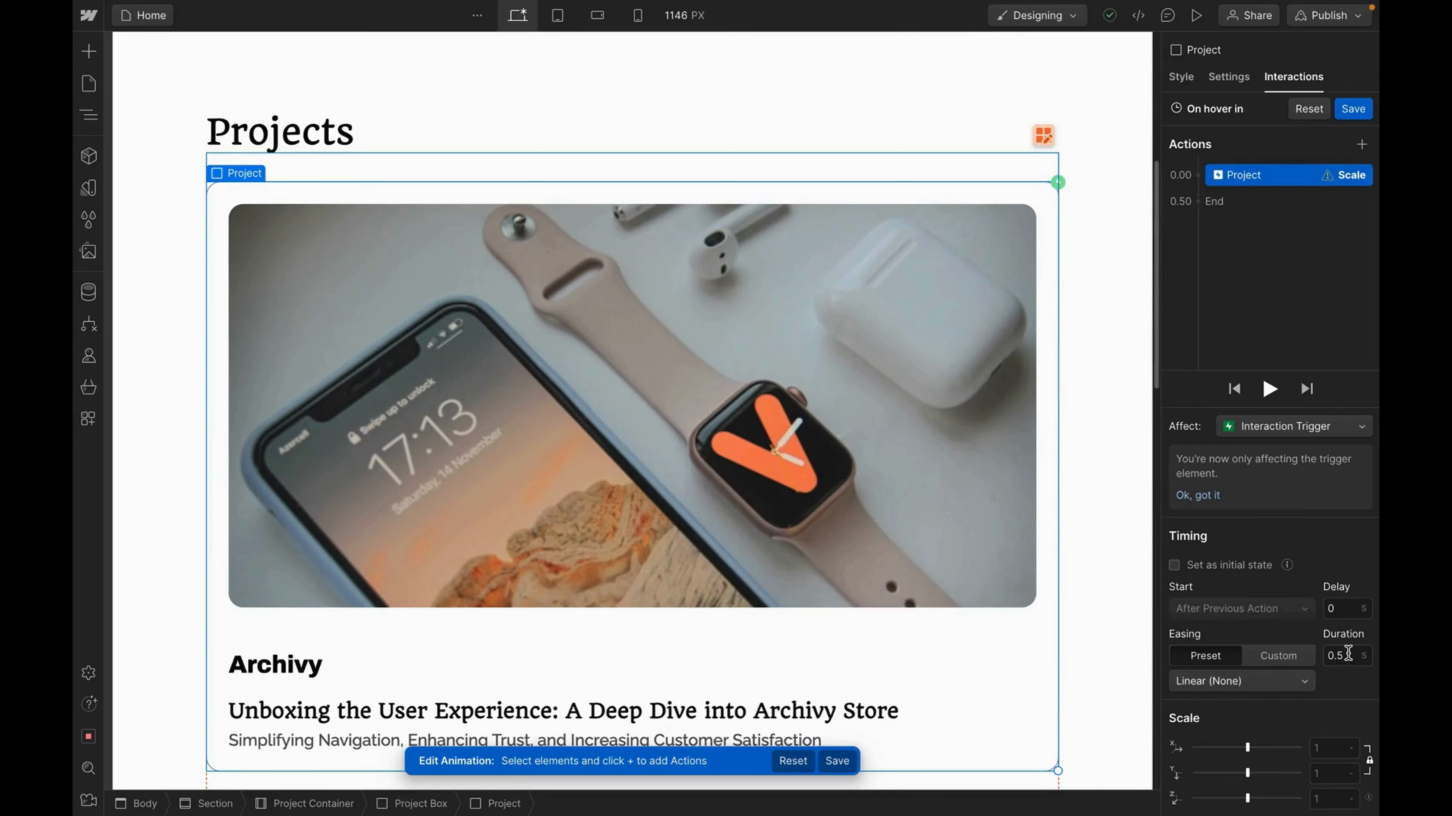
pyautogui.click(1300, 681)
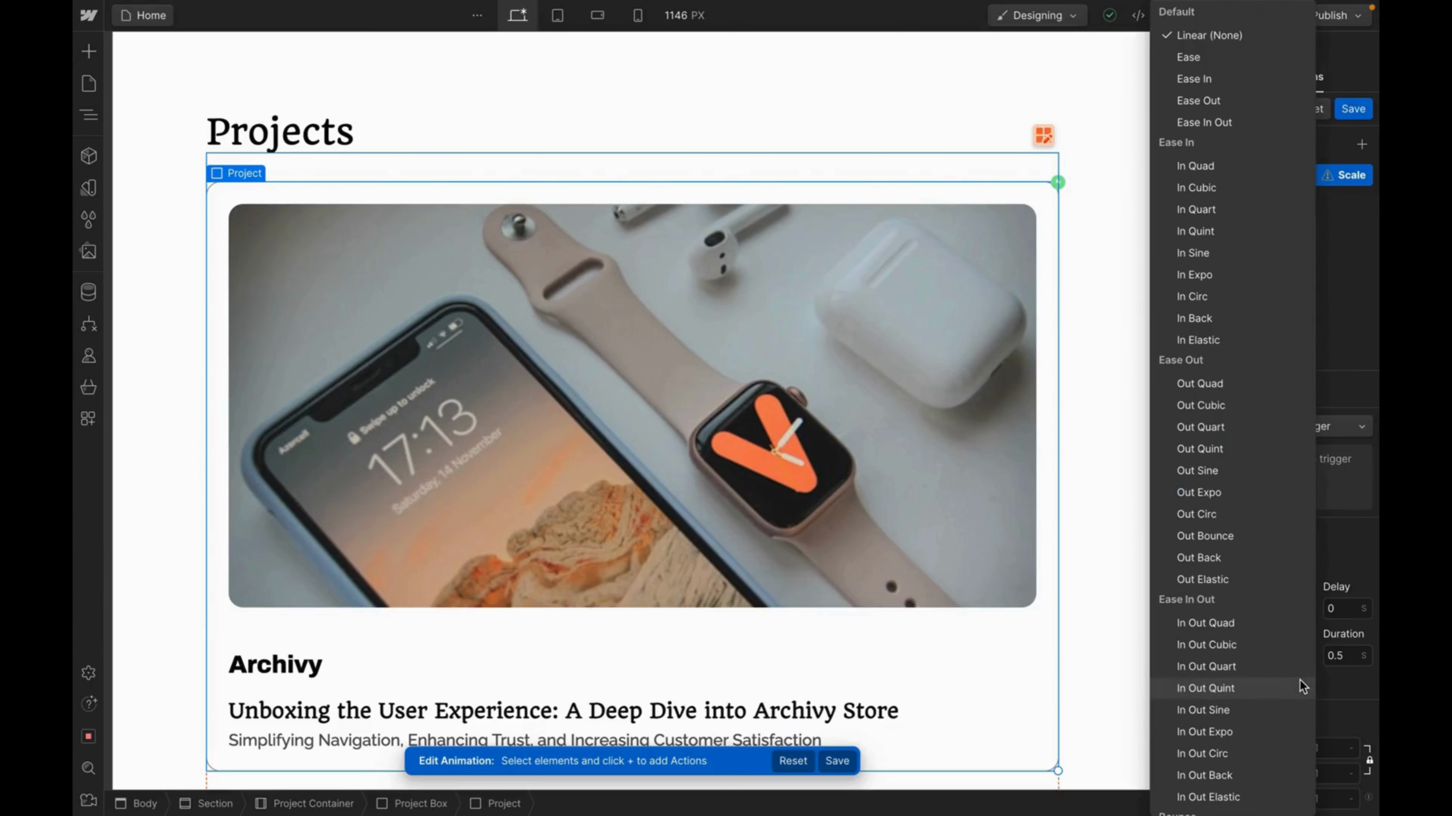
pyautogui.click(1235, 384)
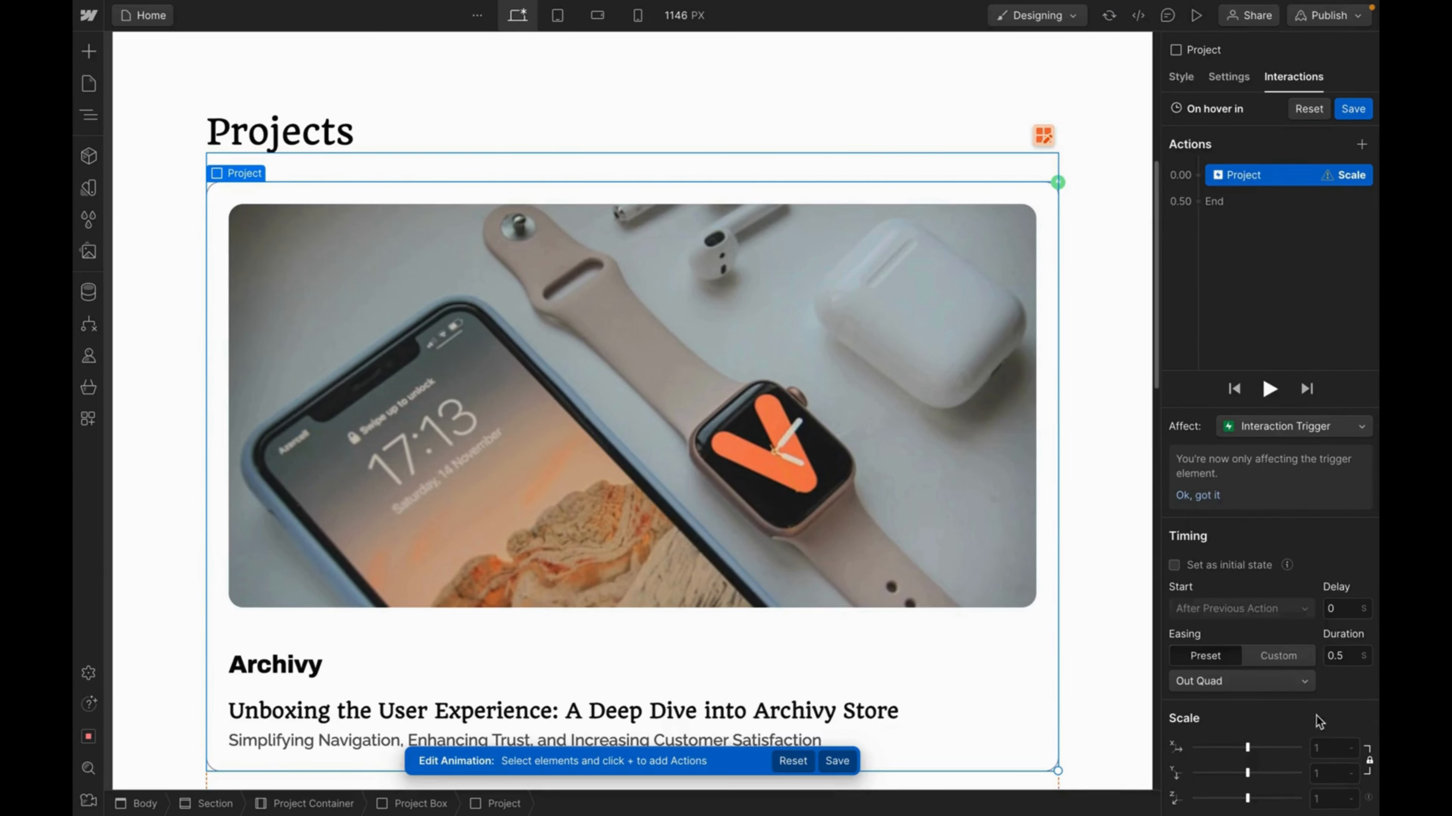
pyautogui.click(1323, 756)
pyautogui.write('1.02')
pyautogui.press('Return')
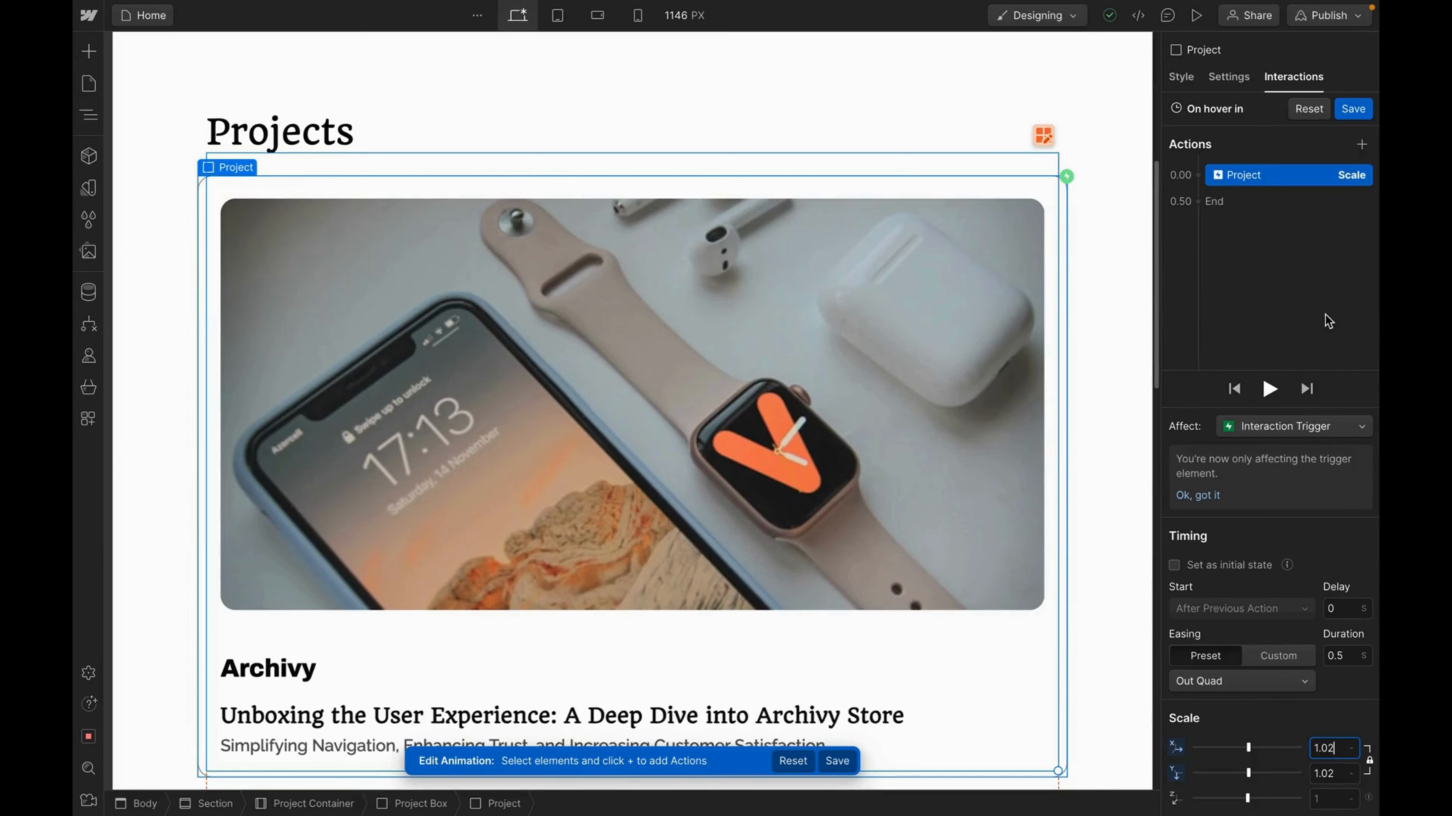
# Preview the hover animation several times to check the scale-up.
pyautogui.click(1267, 395)
pyautogui.click(1267, 392)
pyautogui.click(1268, 393)
# Add a Text Color action after the Scale step and start changing its target element.
pyautogui.click(1360, 150)
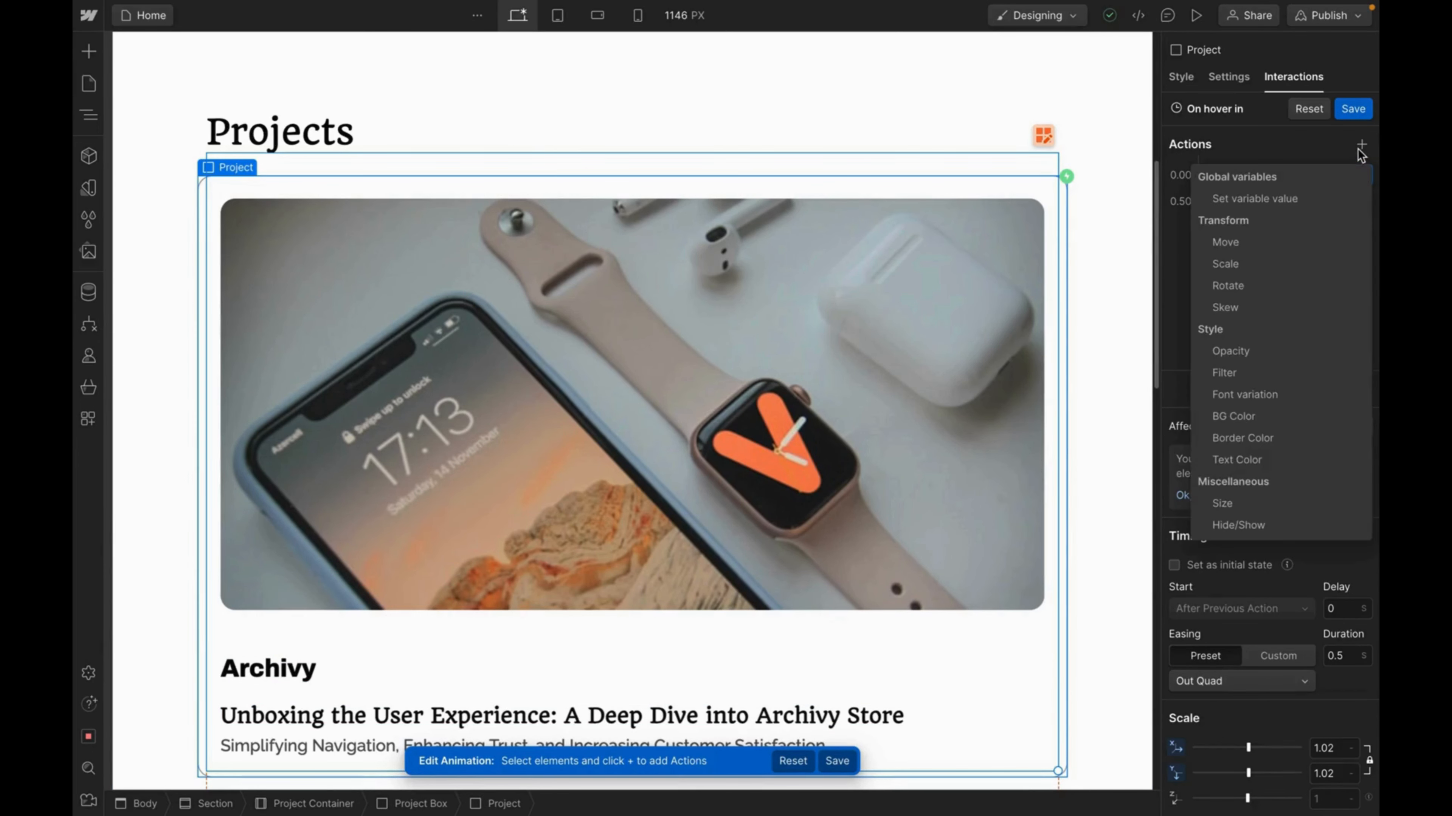
pyautogui.click(1235, 461)
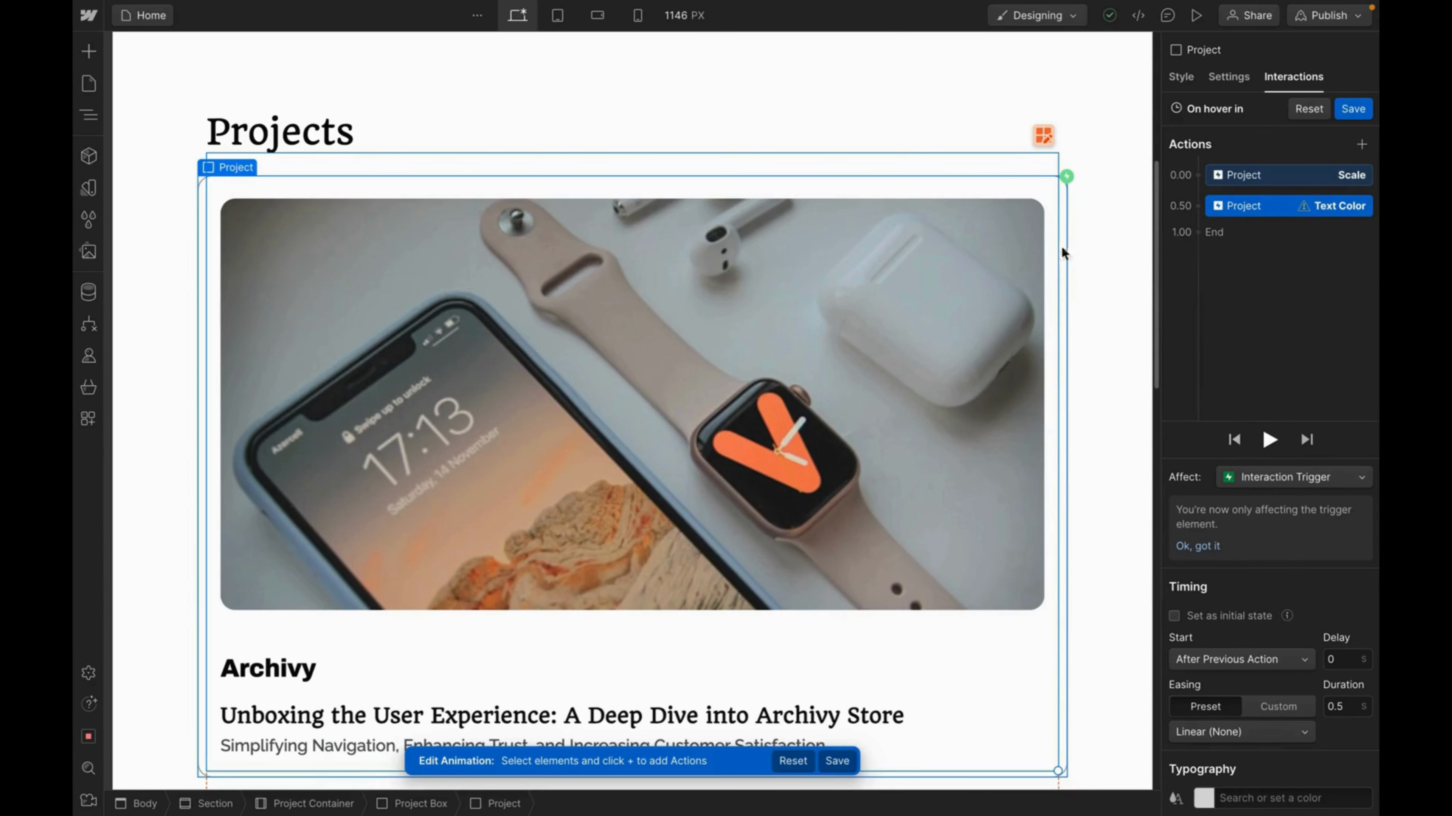
pyautogui.rightClick(1256, 207)
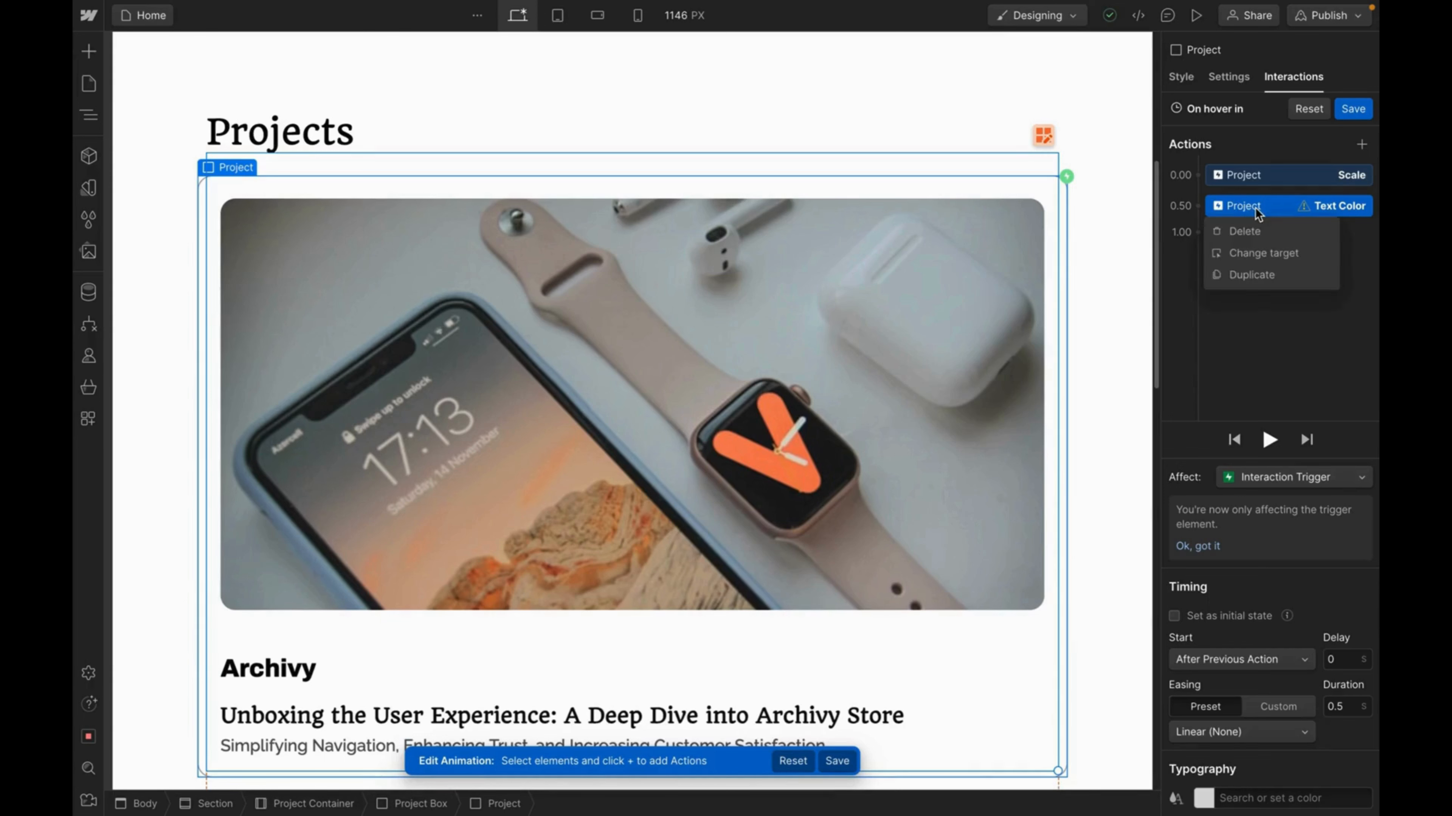
pyautogui.click(1257, 252)
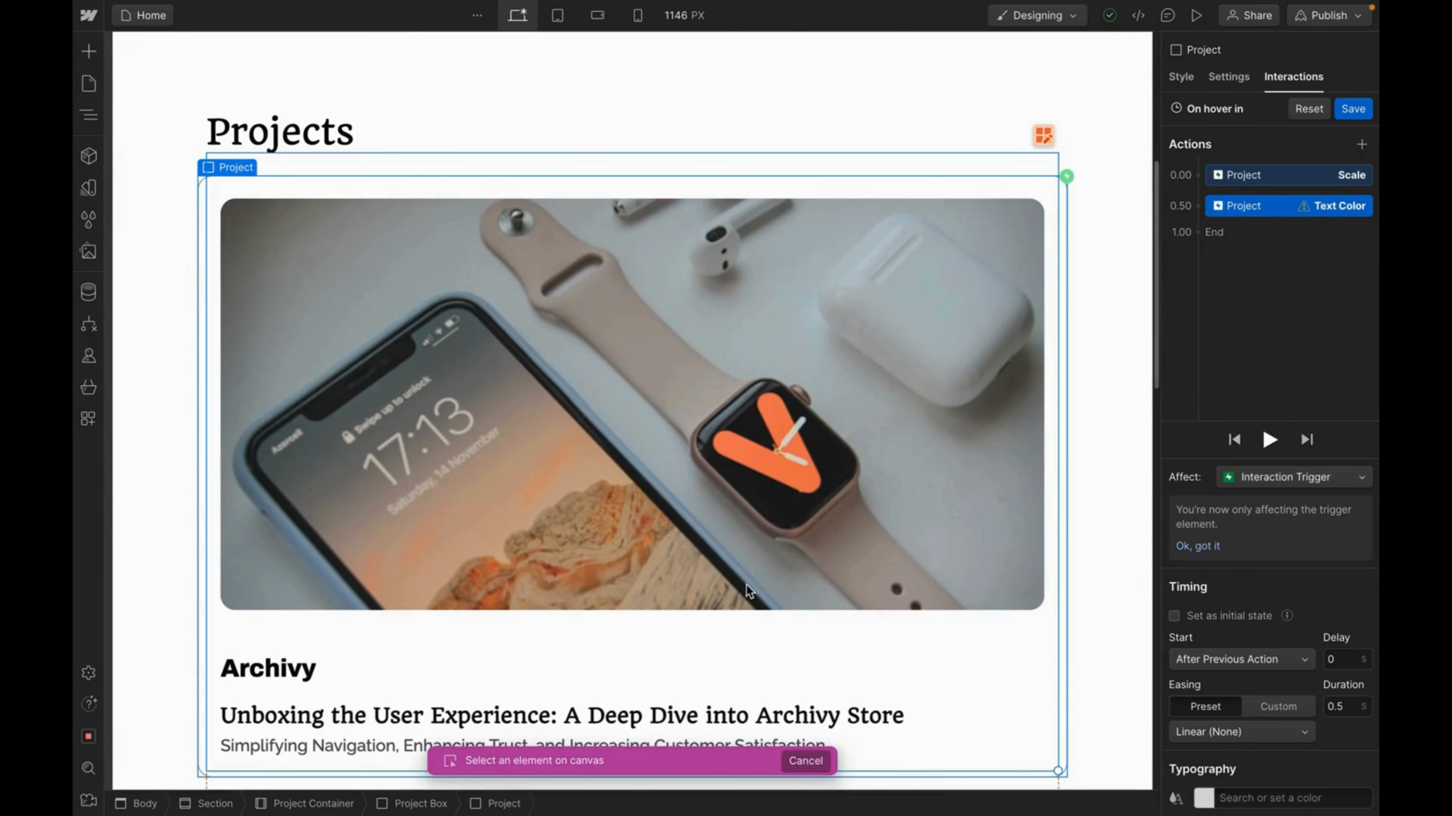
# Target the card's title heading, set its colour to Red with Out Quad easing.
pyautogui.click(626, 719)
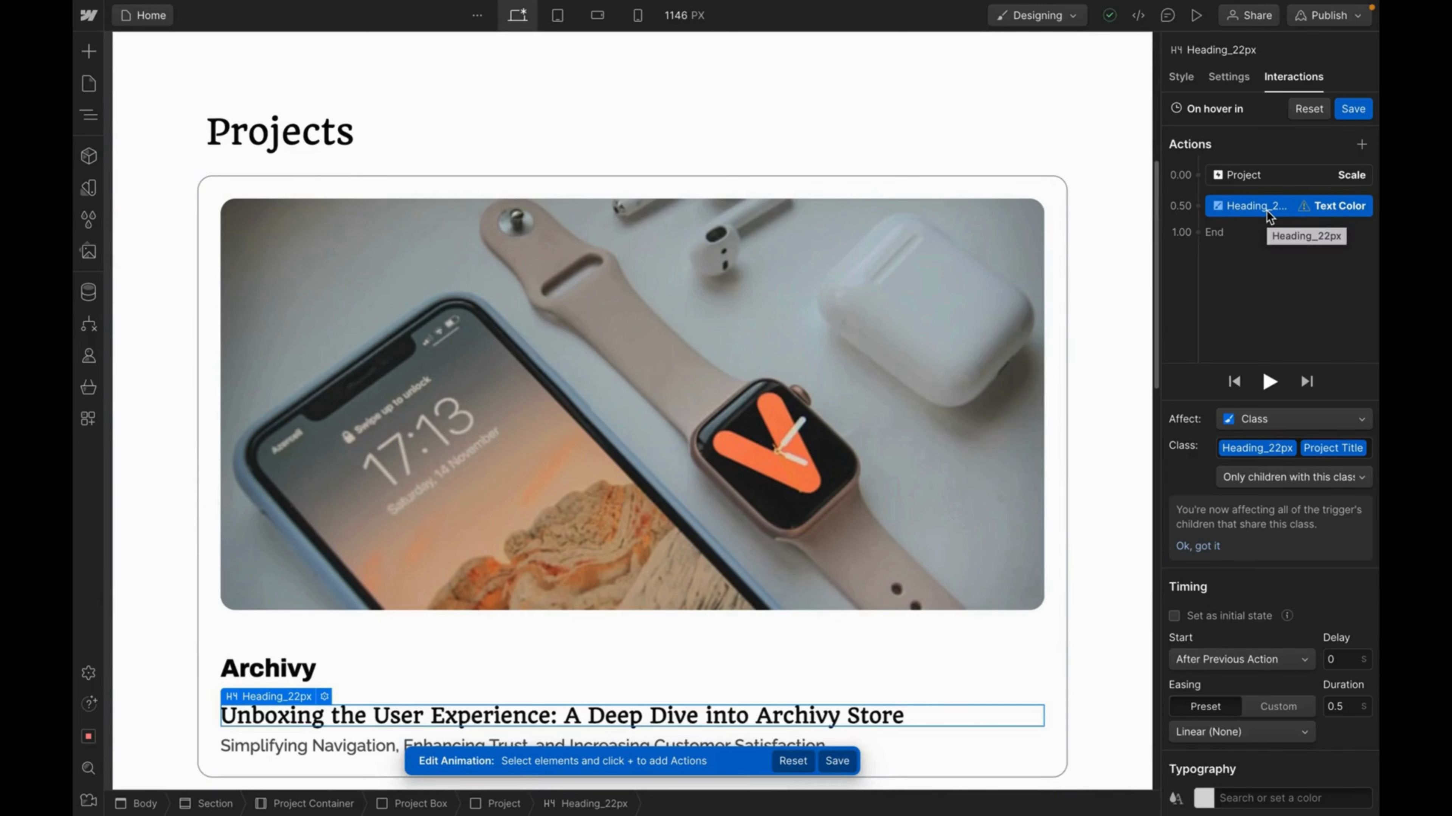
pyautogui.click(1194, 793)
pyautogui.click(1201, 701)
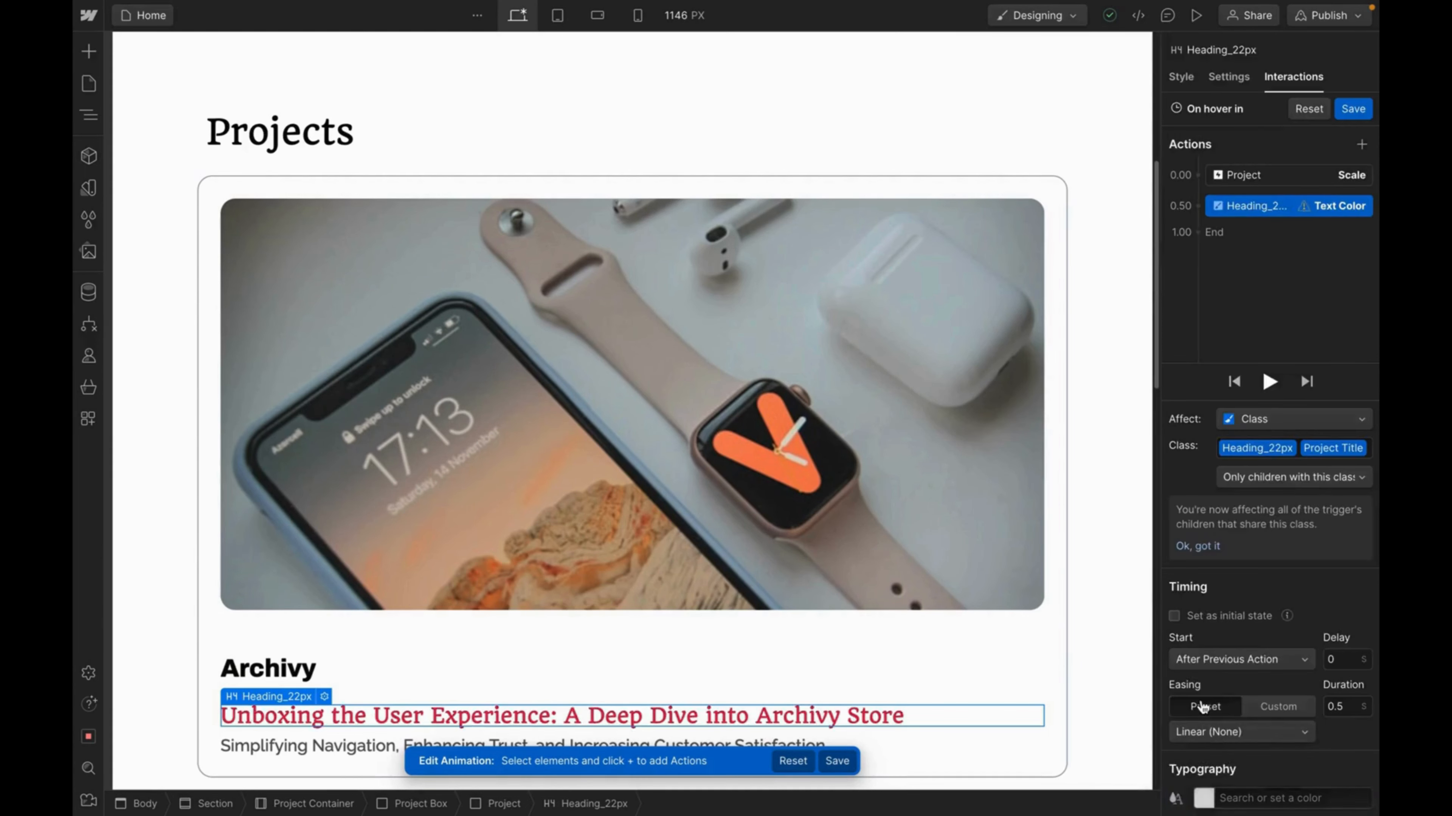
pyautogui.click(1234, 733)
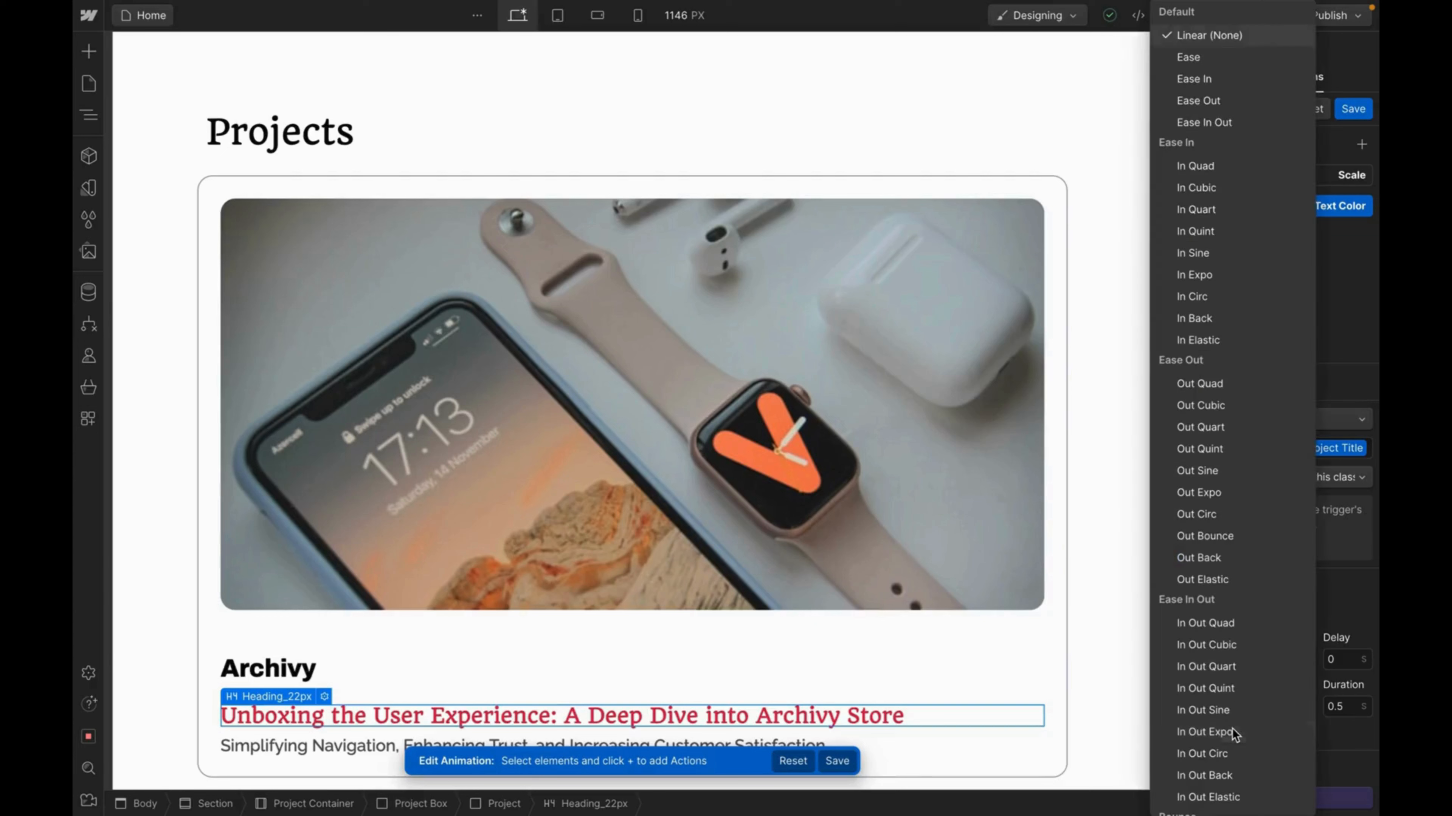
pyautogui.click(1255, 389)
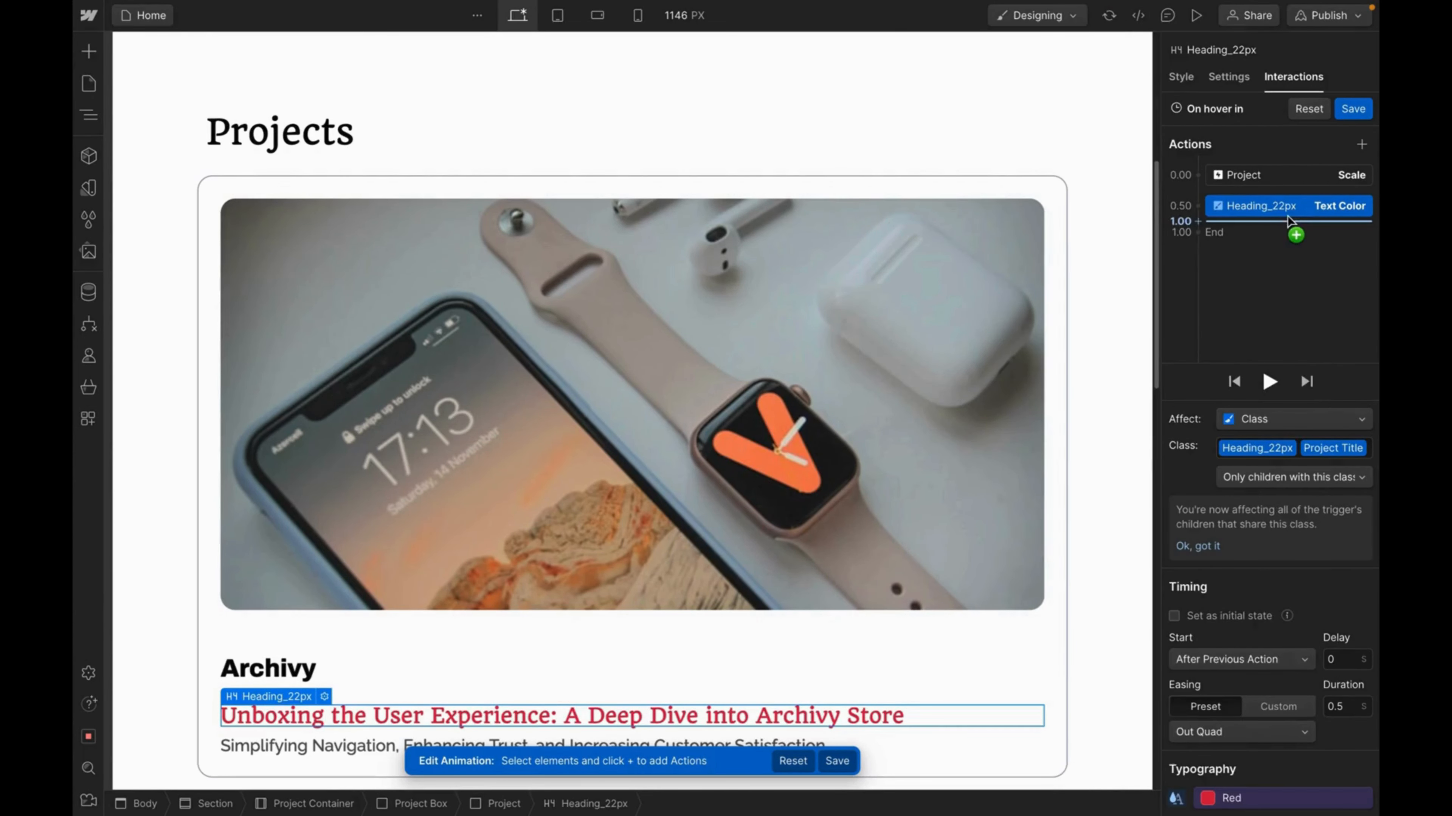
pyautogui.moveTo(1288, 220); pyautogui.dragTo(1291, 182)
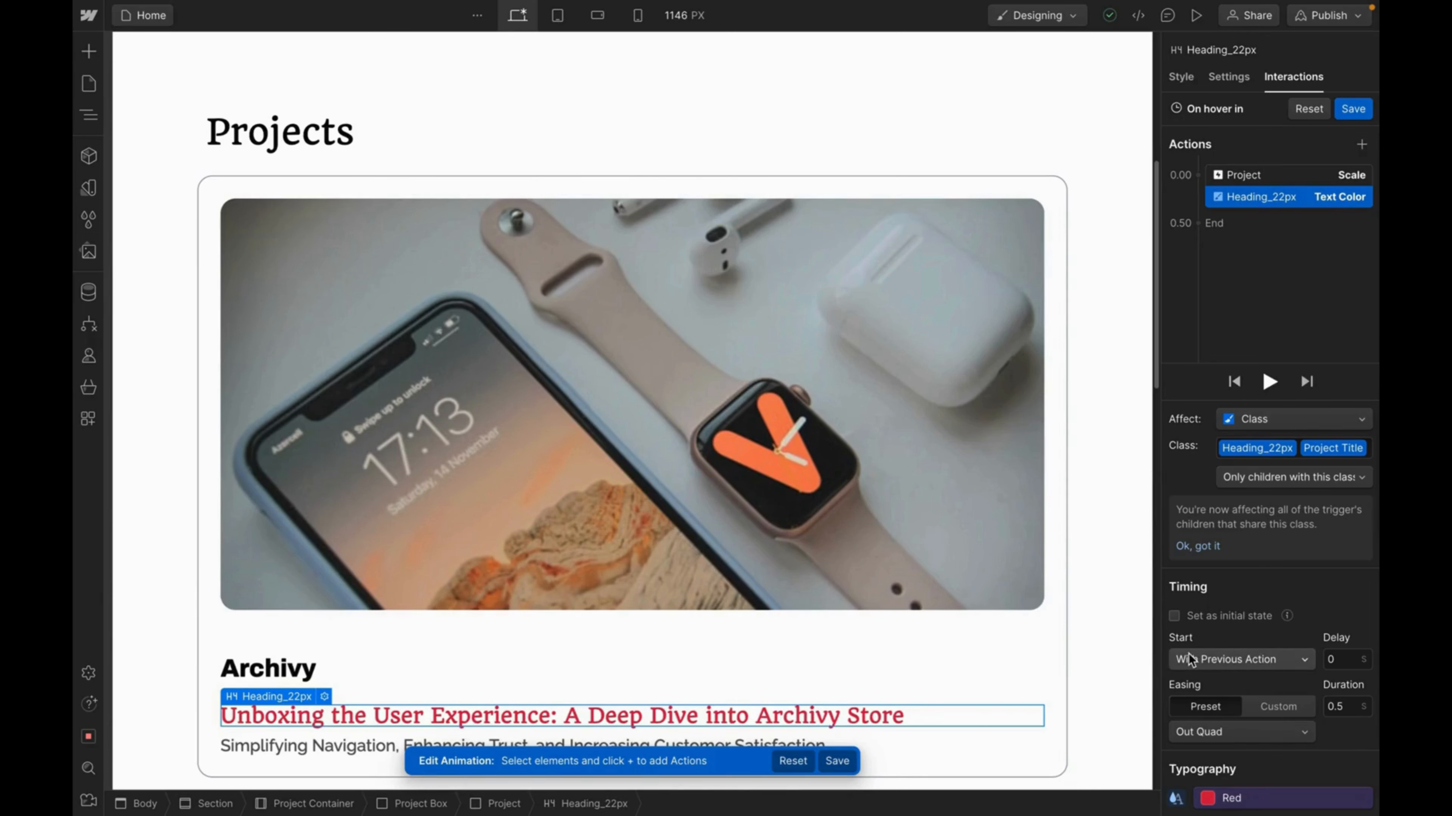
# Start the Text Color action With Previous Action and save the On hover in animation.
pyautogui.click(1272, 663)
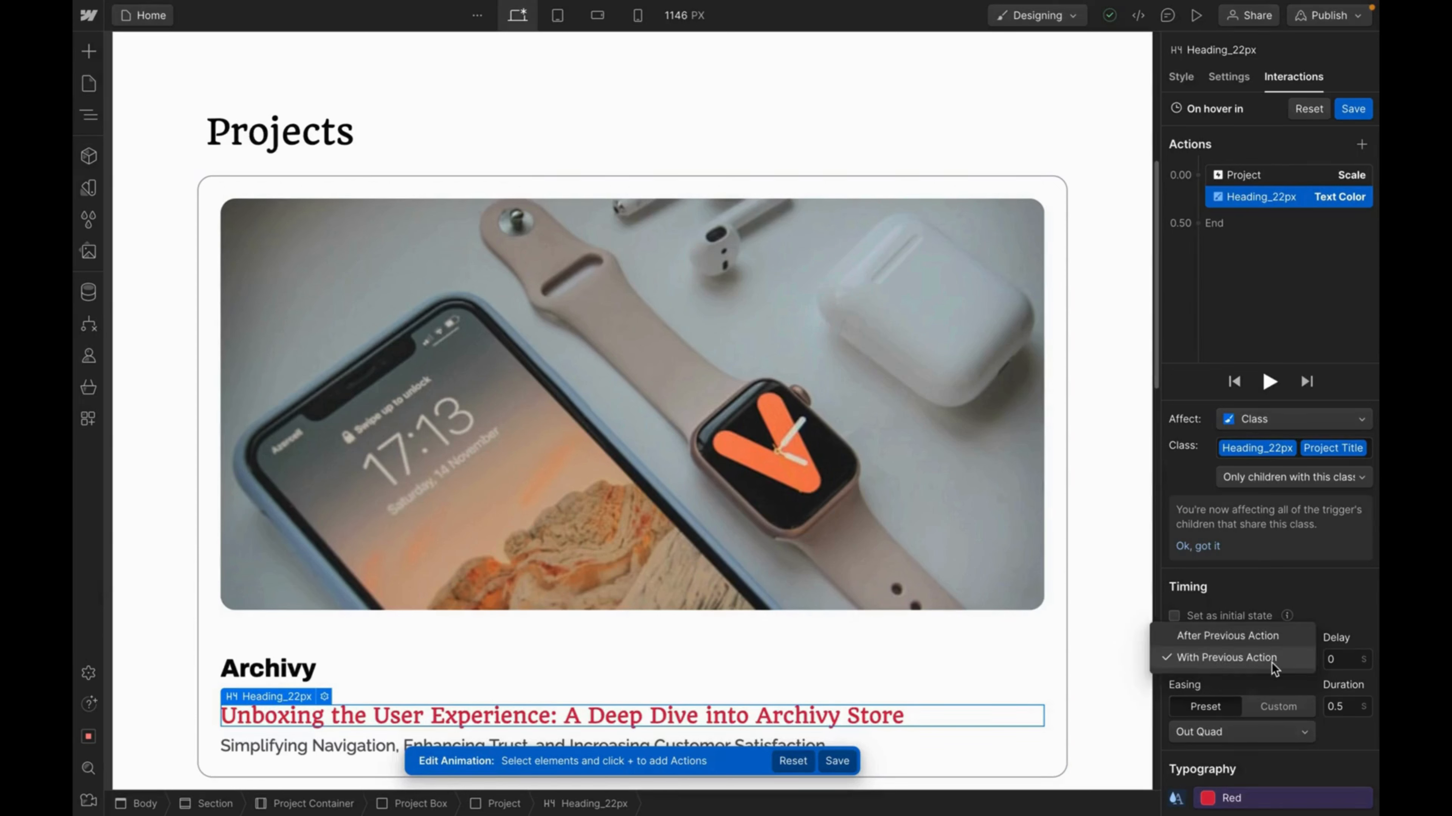
pyautogui.click(1262, 633)
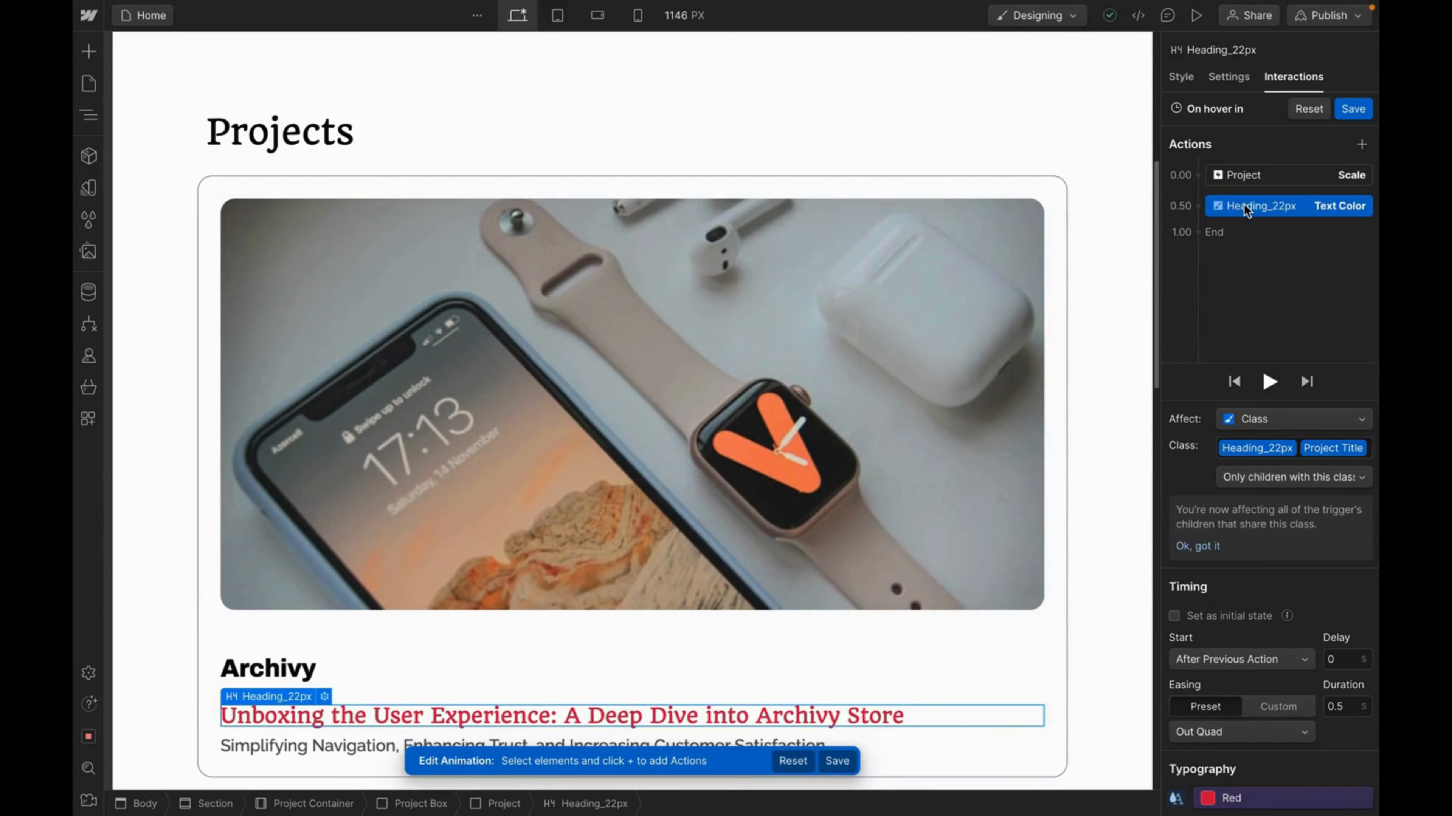
pyautogui.click(1297, 660)
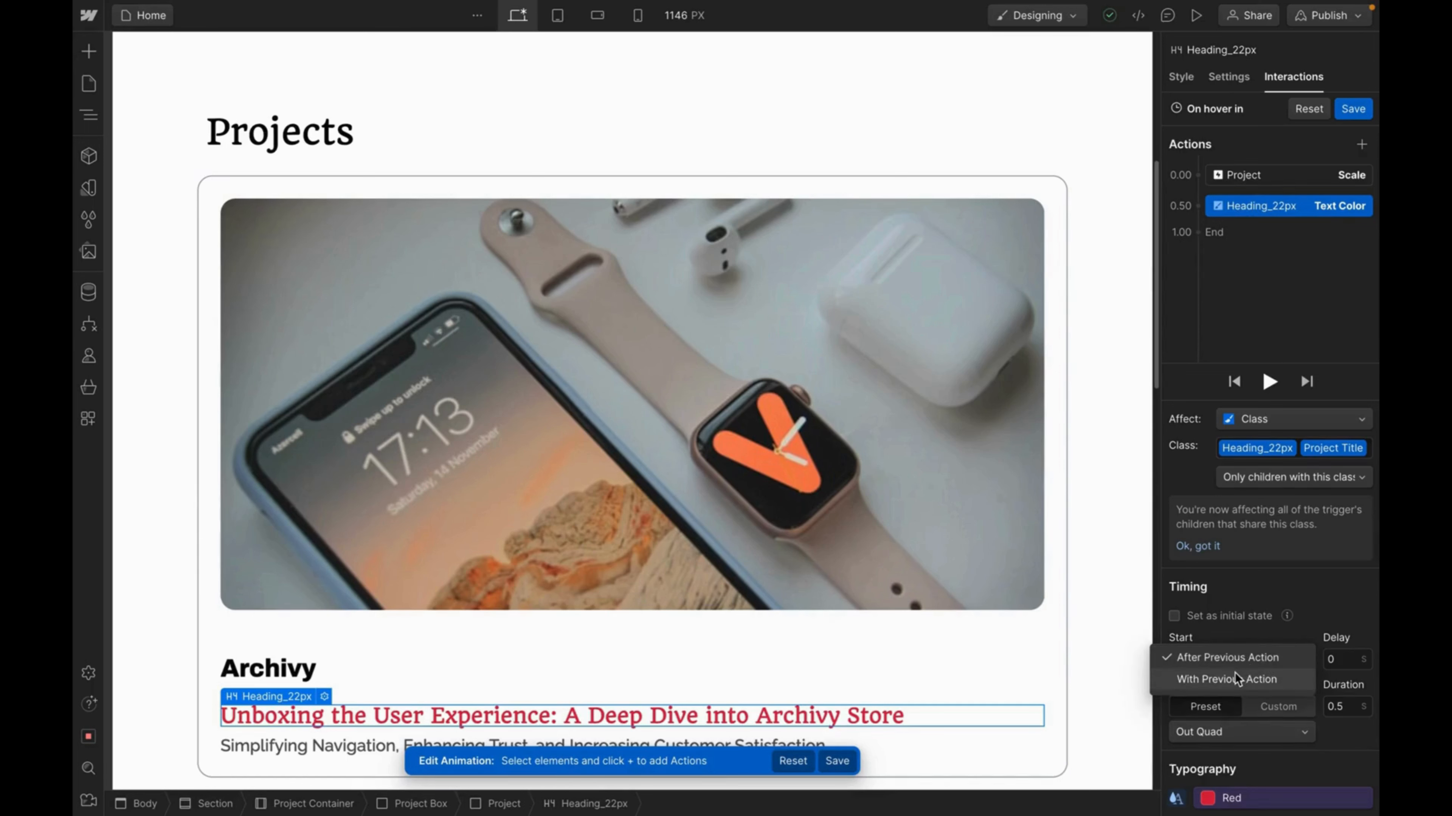
pyautogui.click(1245, 680)
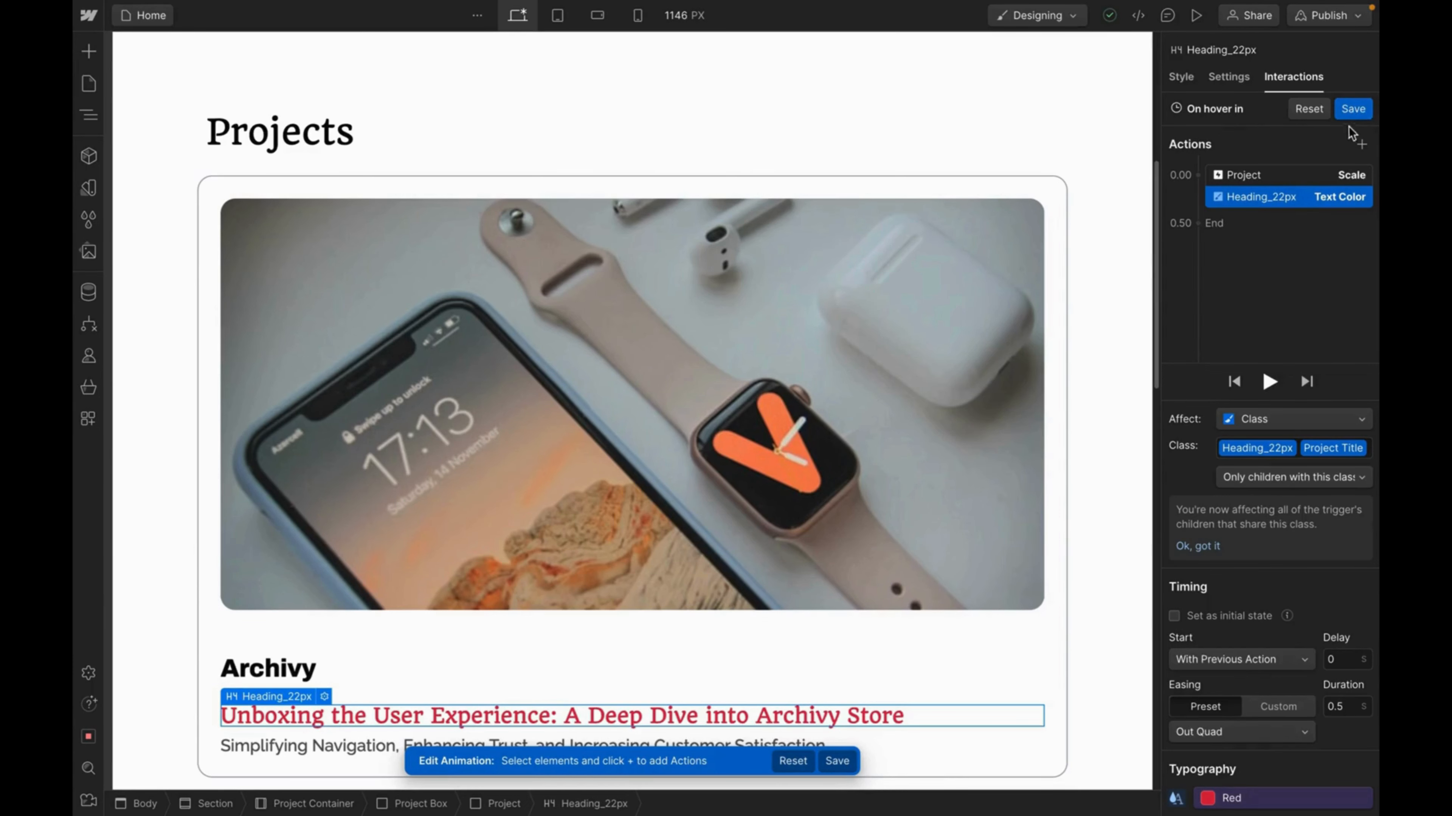
pyautogui.click(1359, 110)
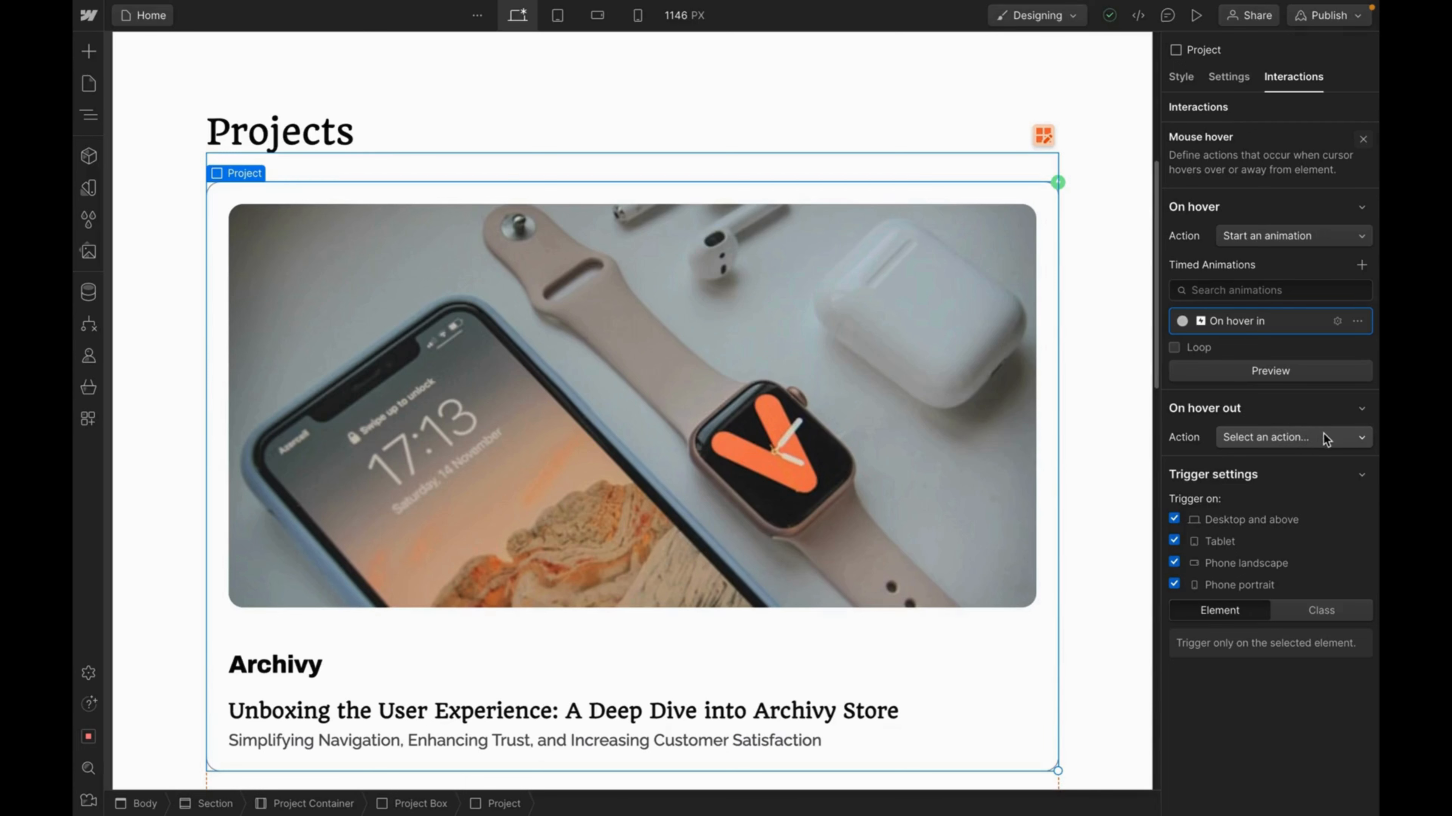
# Set hover out to start an animation, using a duplicate of On hover in named On hover in 2.
pyautogui.click(1309, 438)
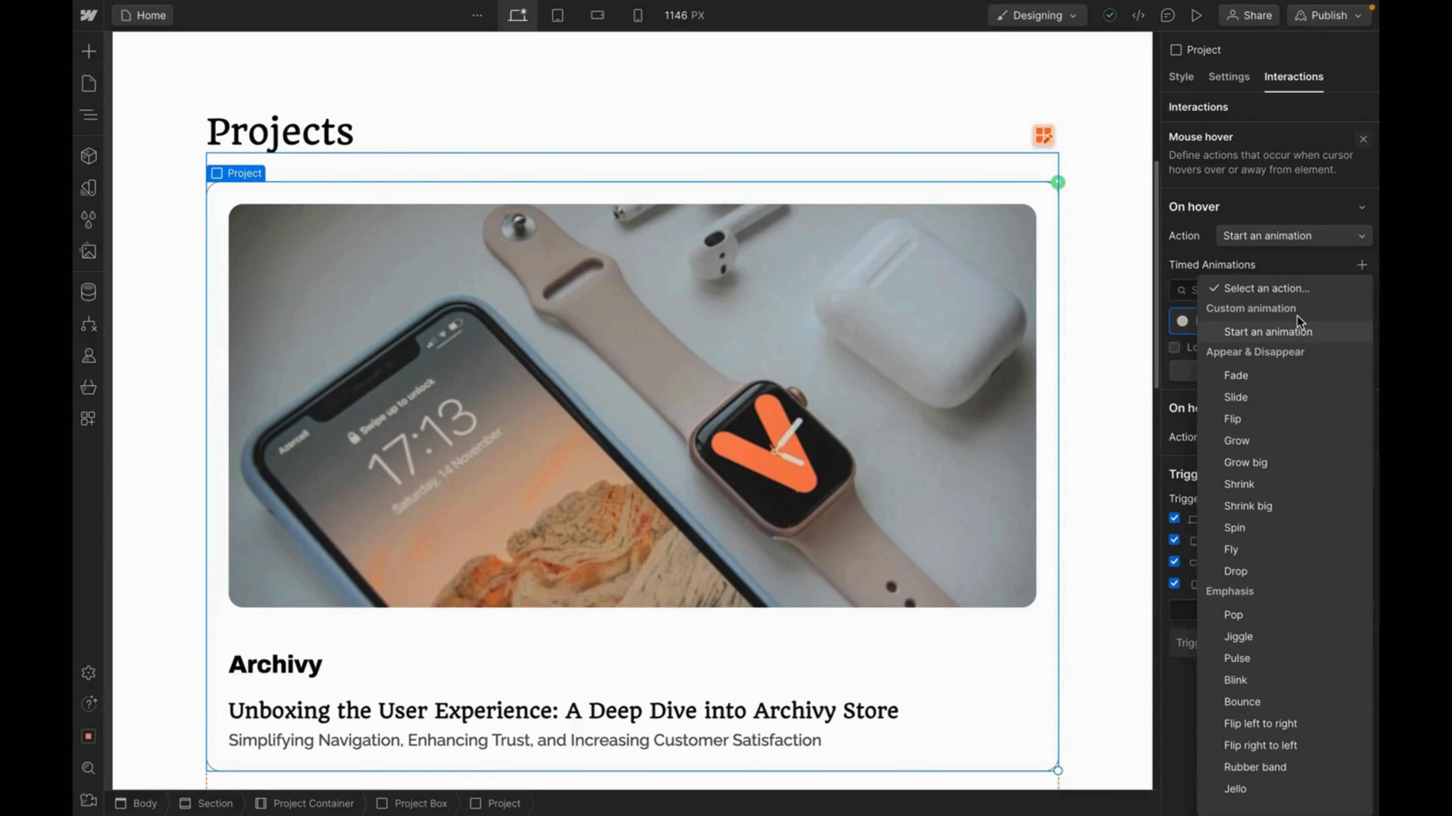
pyautogui.click(1270, 332)
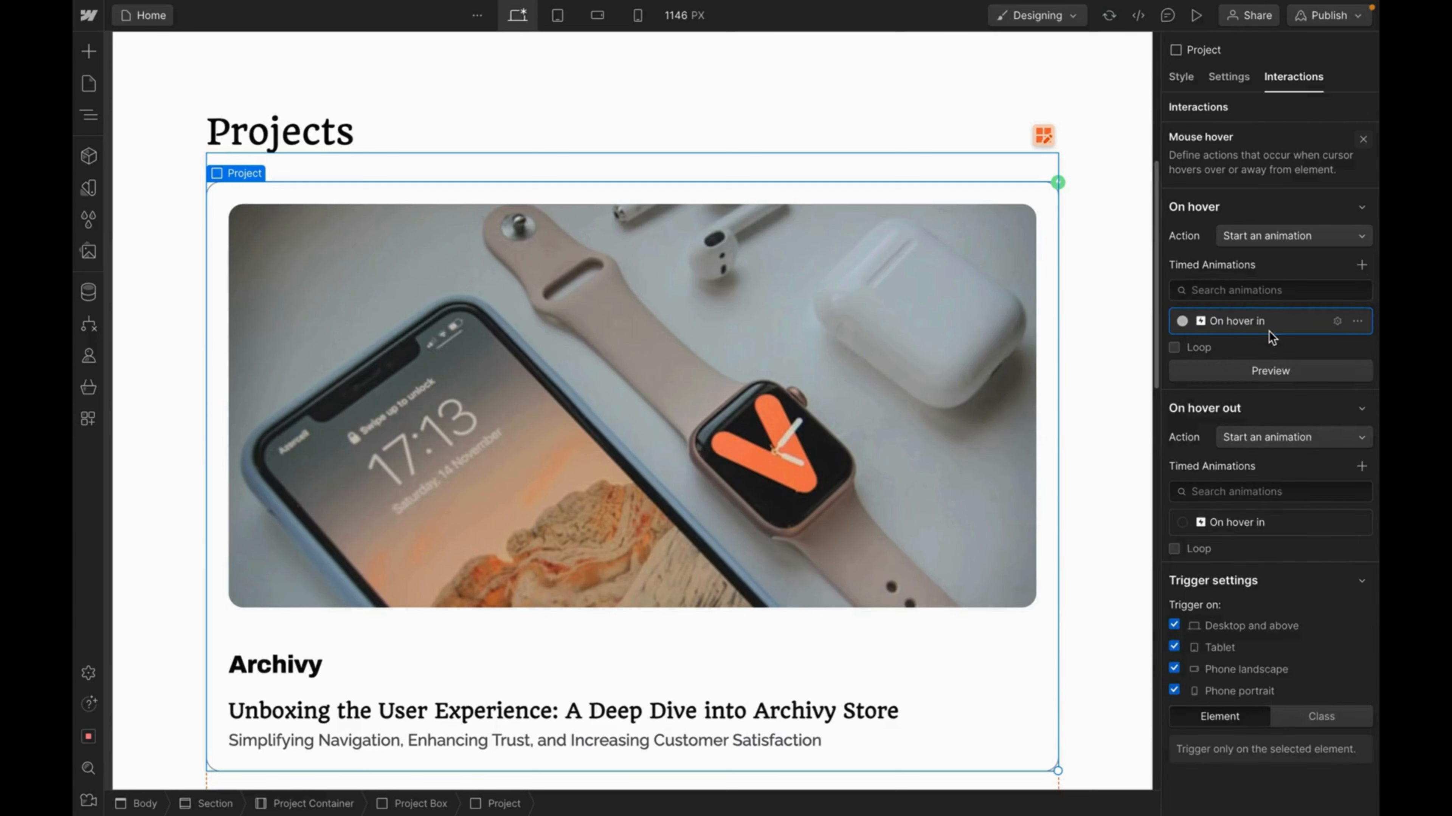
pyautogui.rightClick(1240, 523)
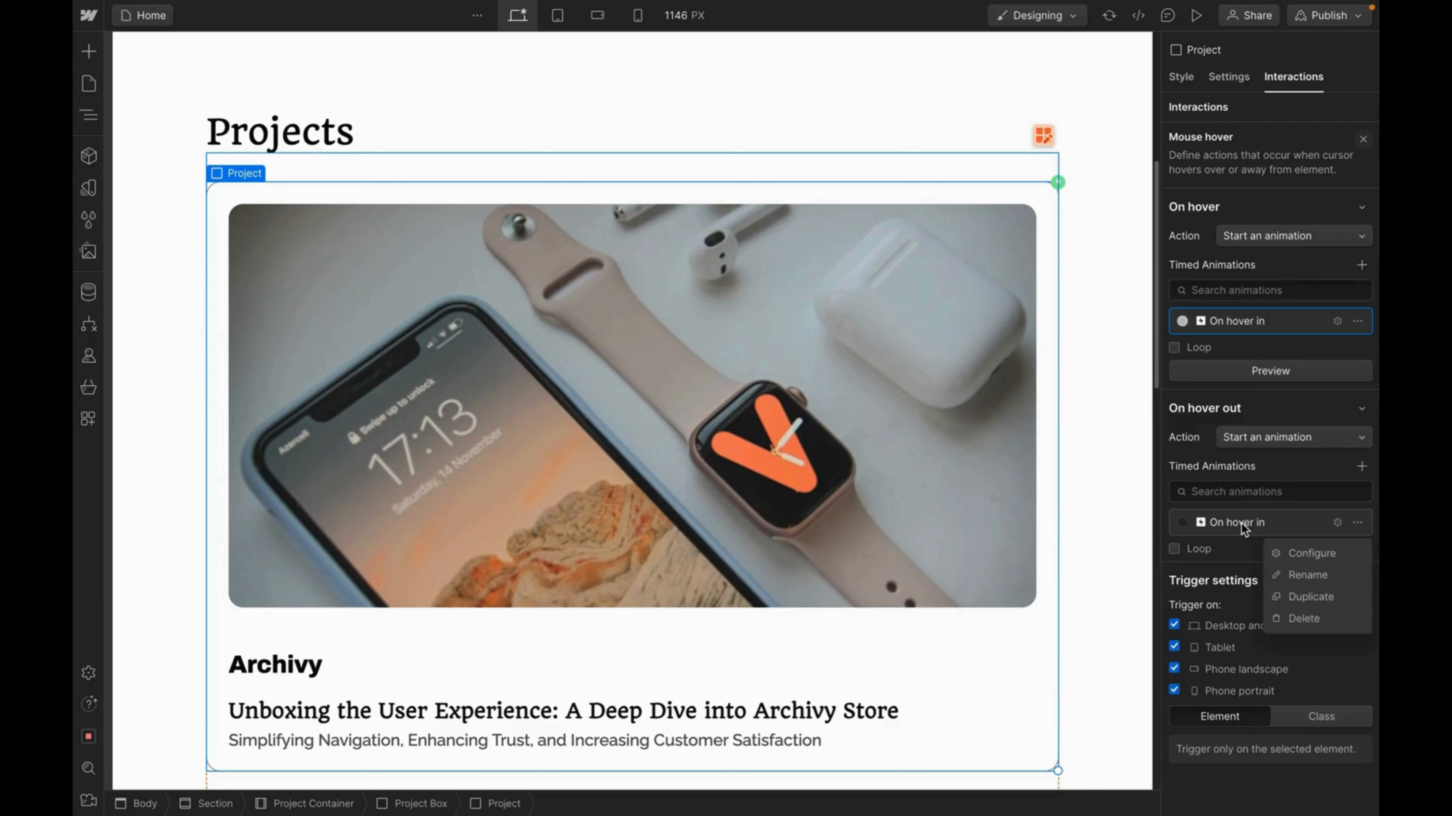
pyautogui.click(1289, 595)
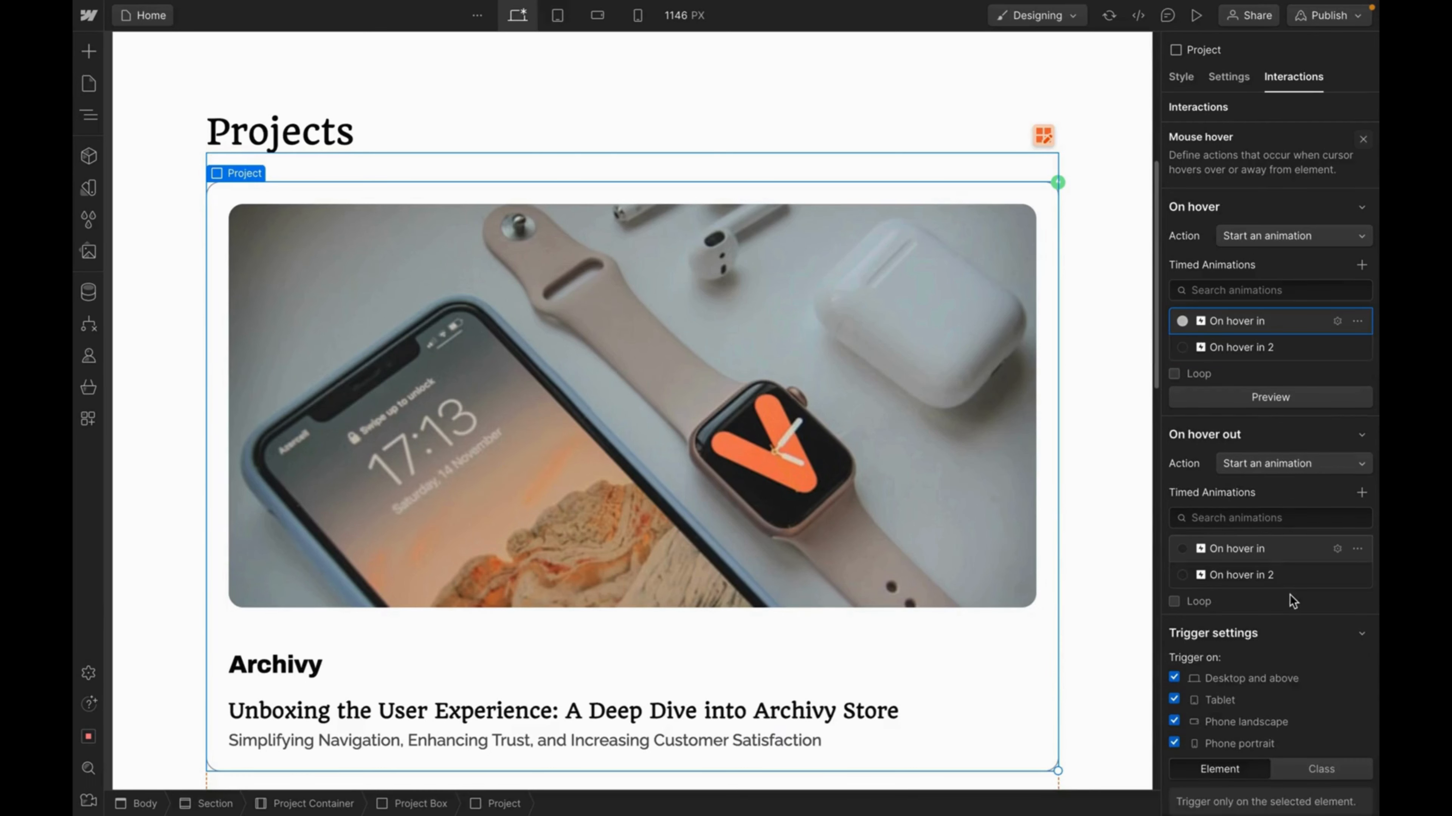
pyautogui.click(1260, 575)
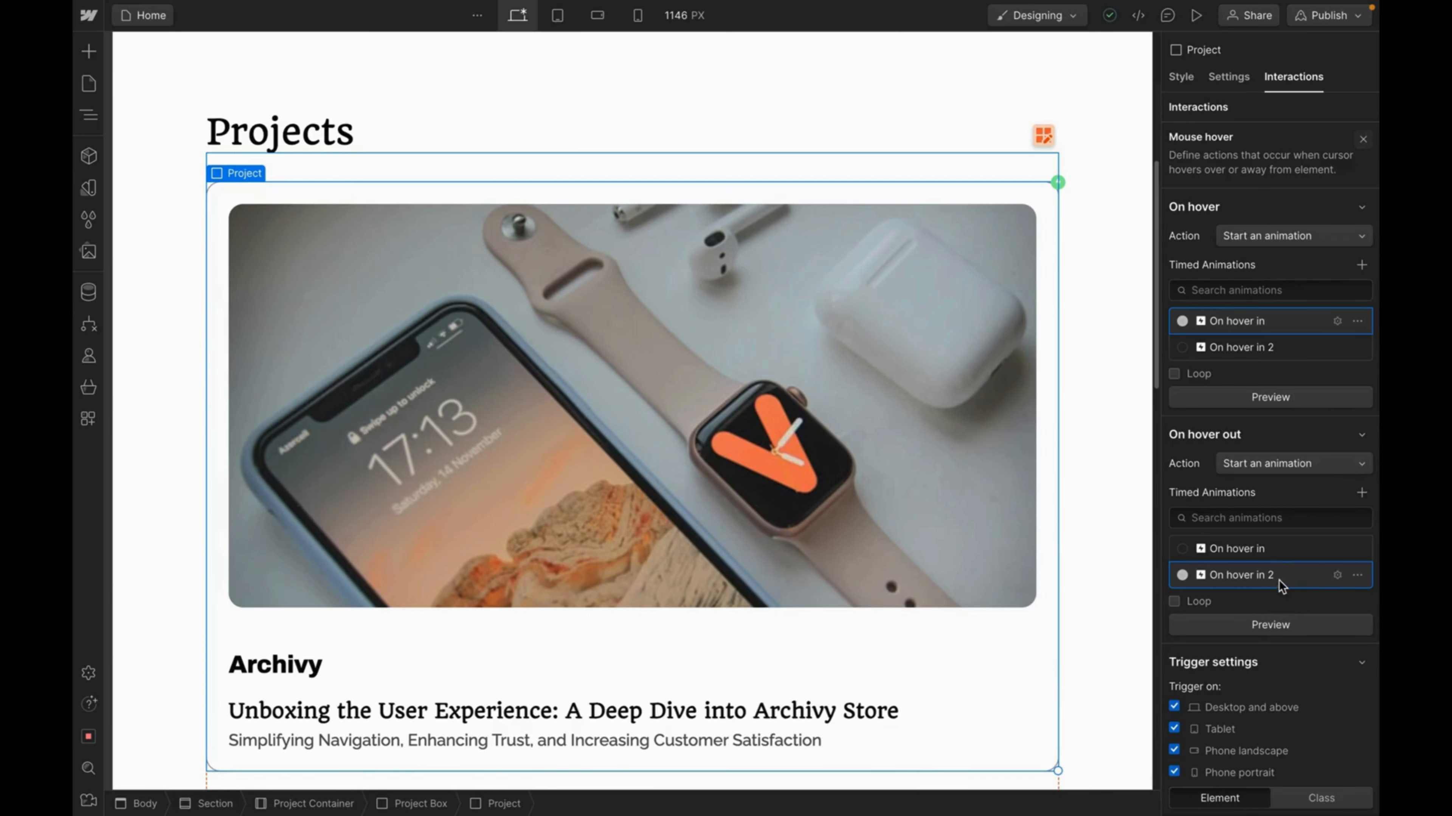
# In On hover in 2, set Scale X/Y to 1 and title colour to Primary Color, then save.
pyautogui.click(1281, 582)
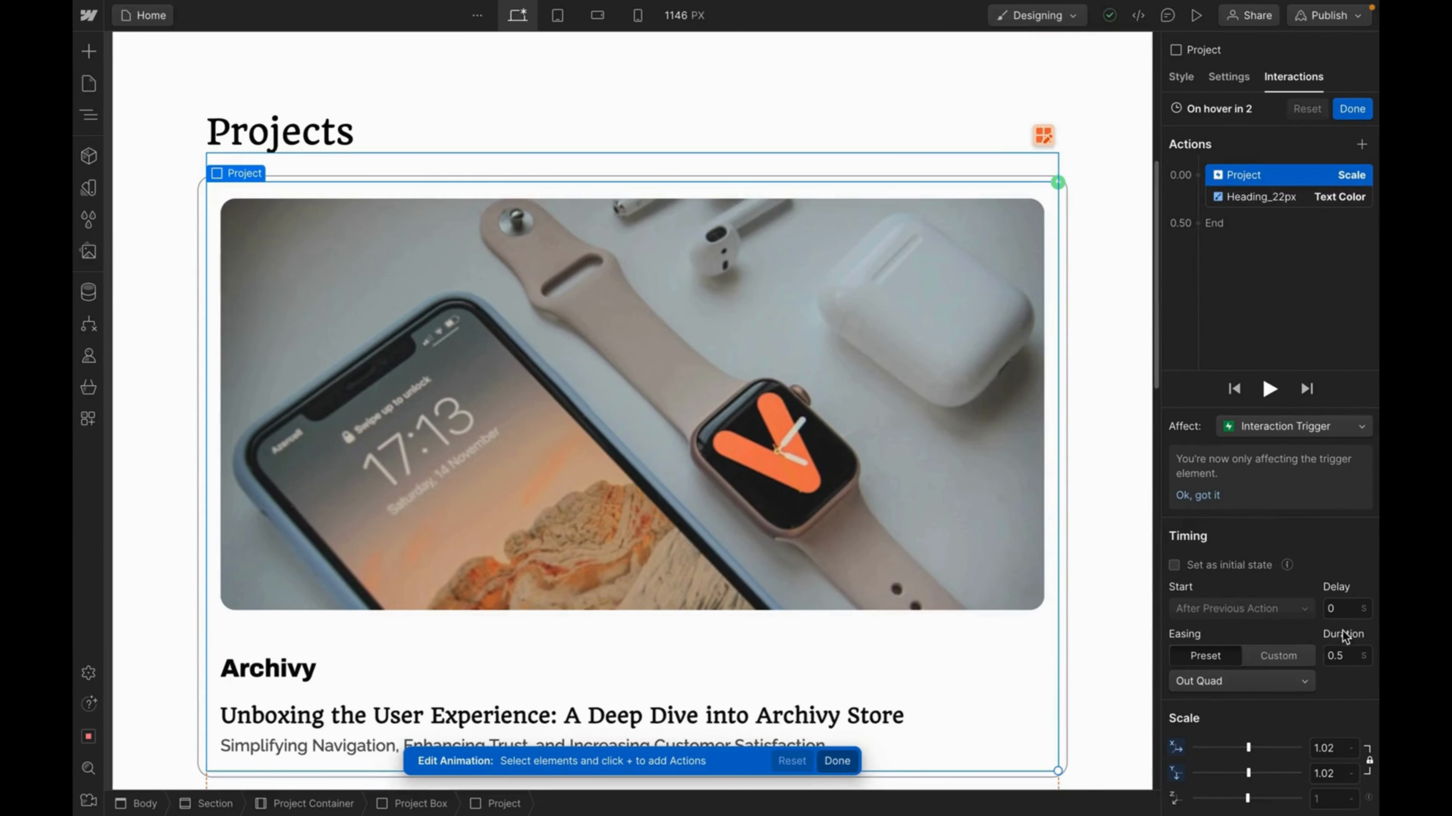
pyautogui.click(1330, 747)
pyautogui.write('1')
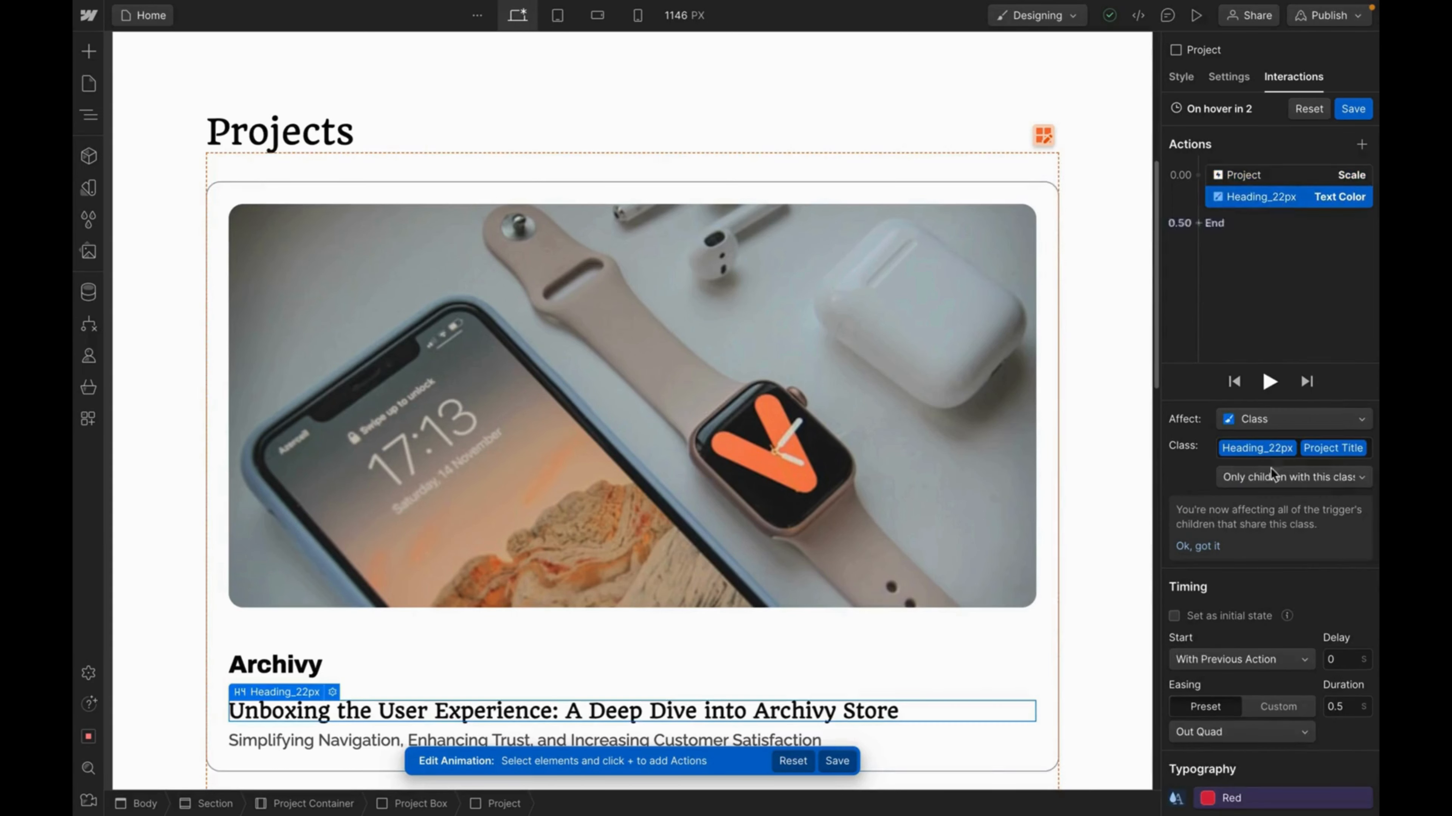
pyautogui.click(1208, 799)
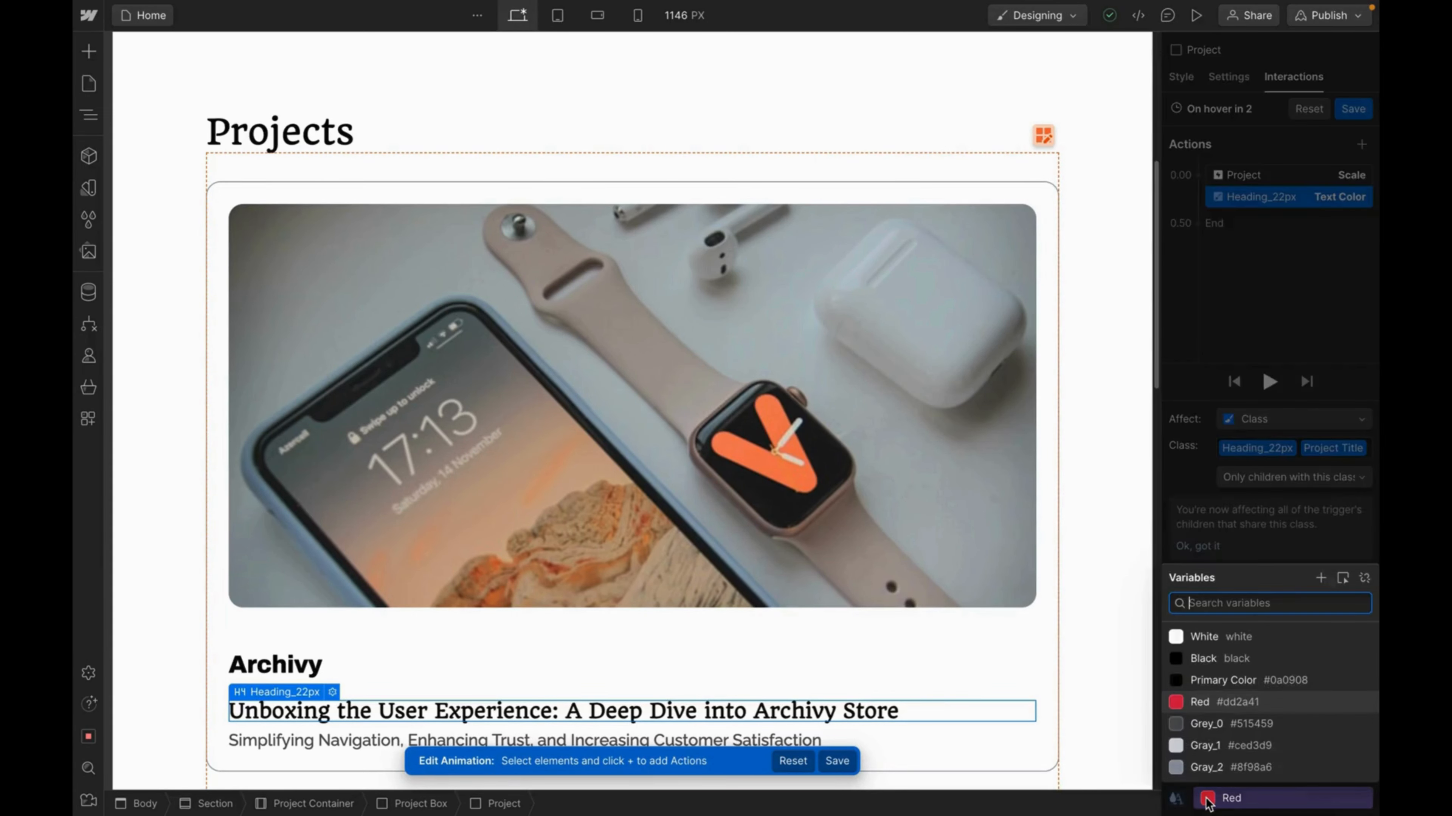
pyautogui.click(1203, 680)
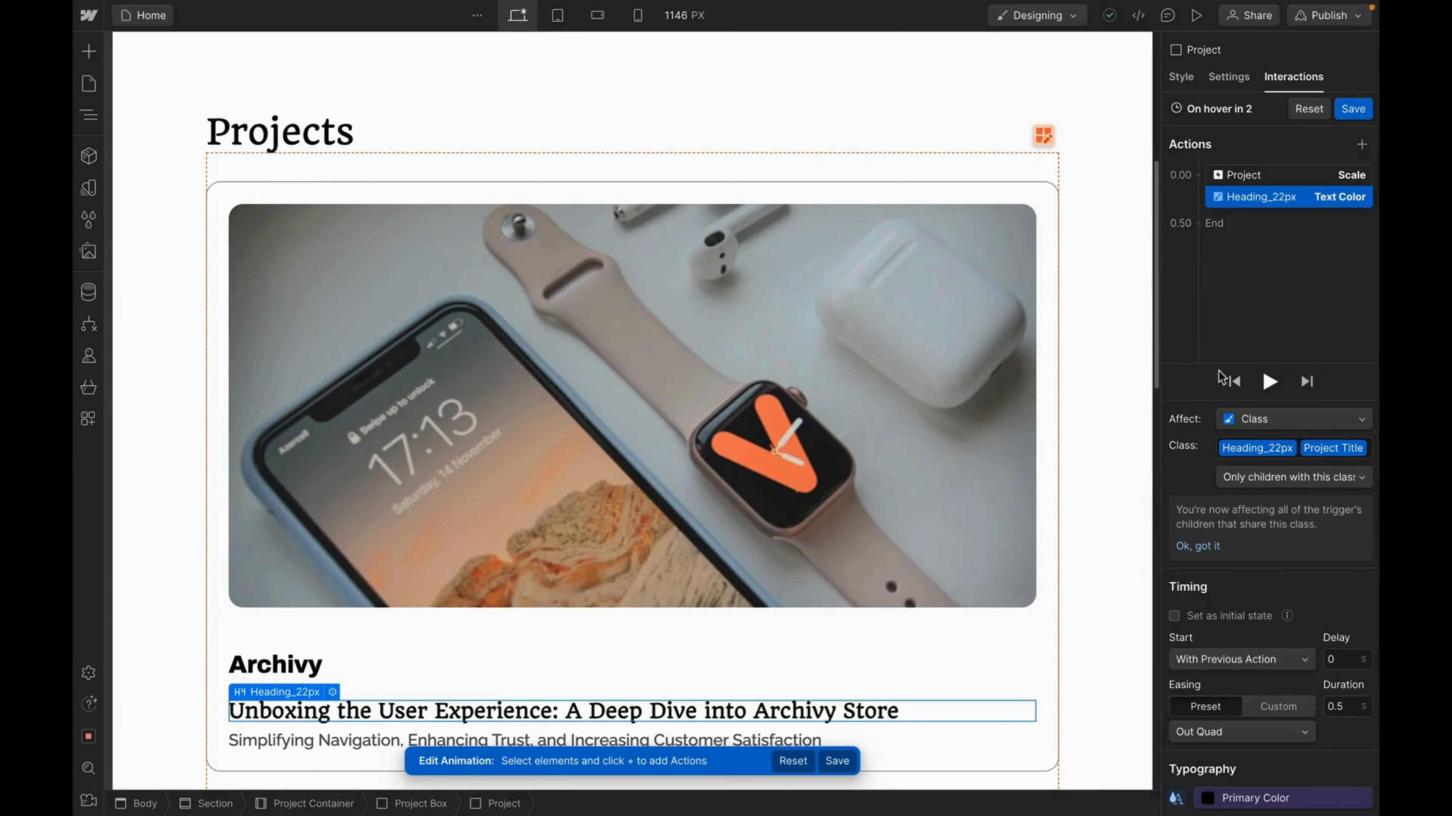
pyautogui.click(1345, 112)
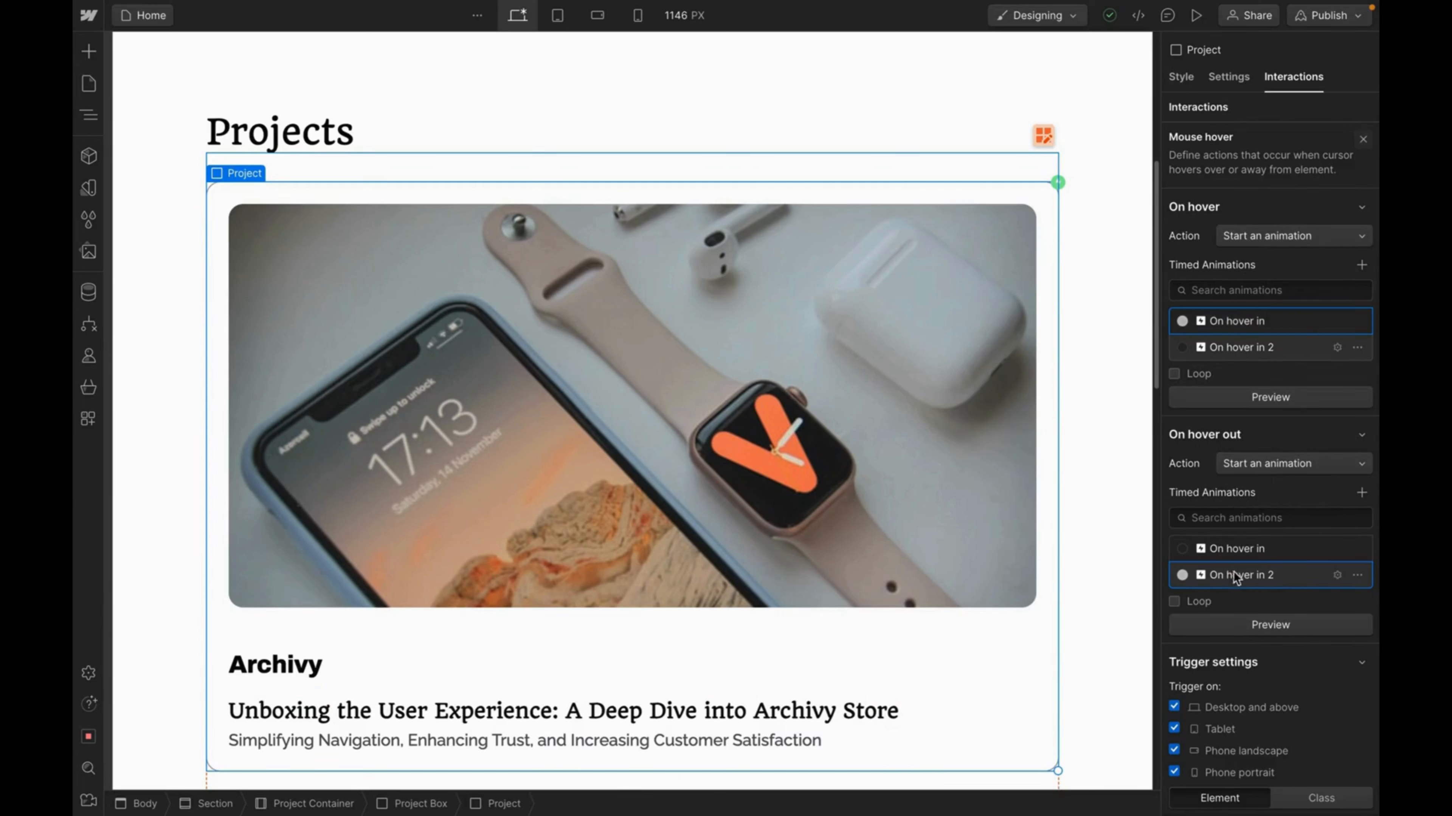
# Rename the On hover in 2 animation to On hover out and close the editor.
pyautogui.click(1257, 576)
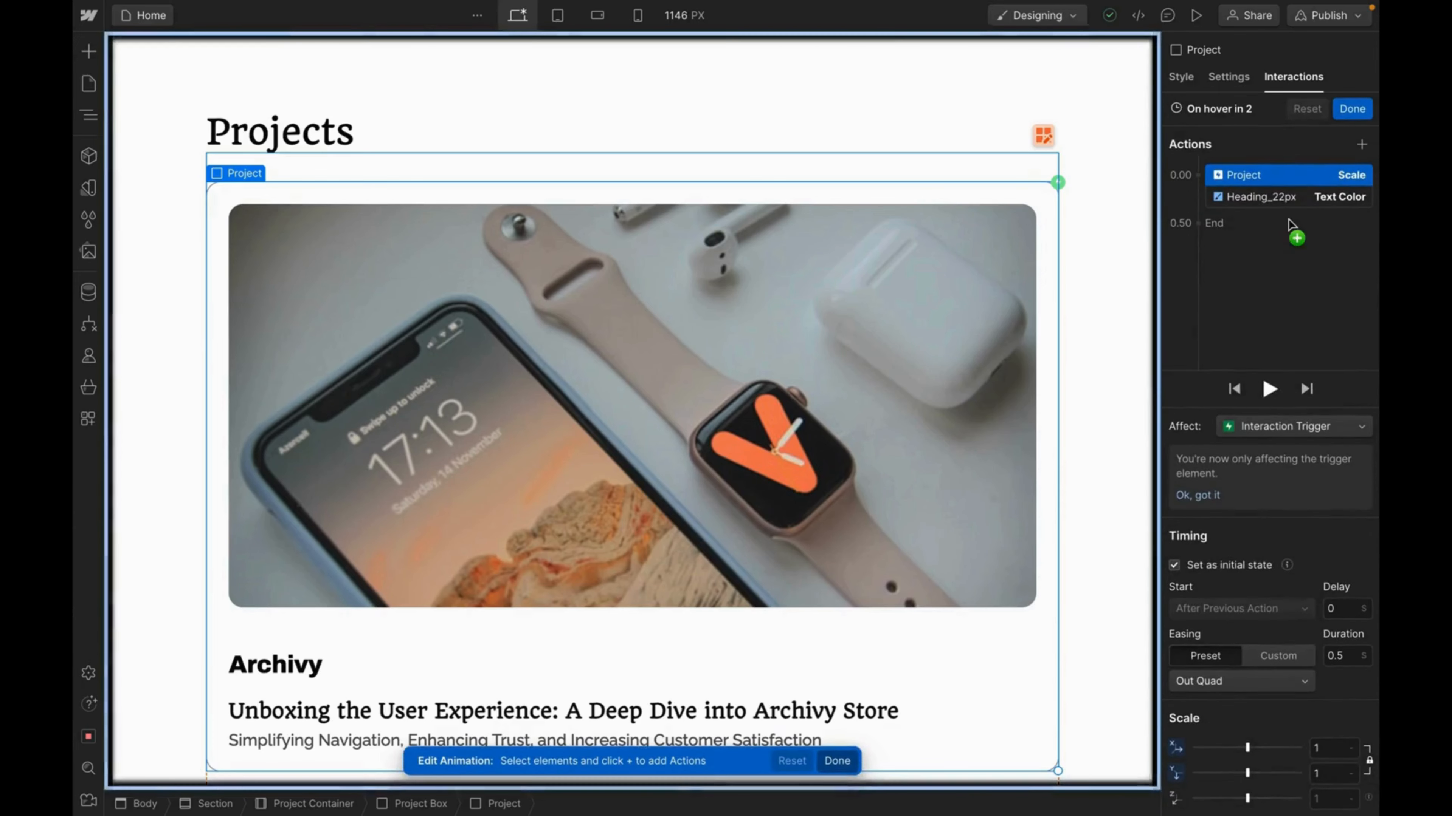
pyautogui.doubleClick(1243, 112)
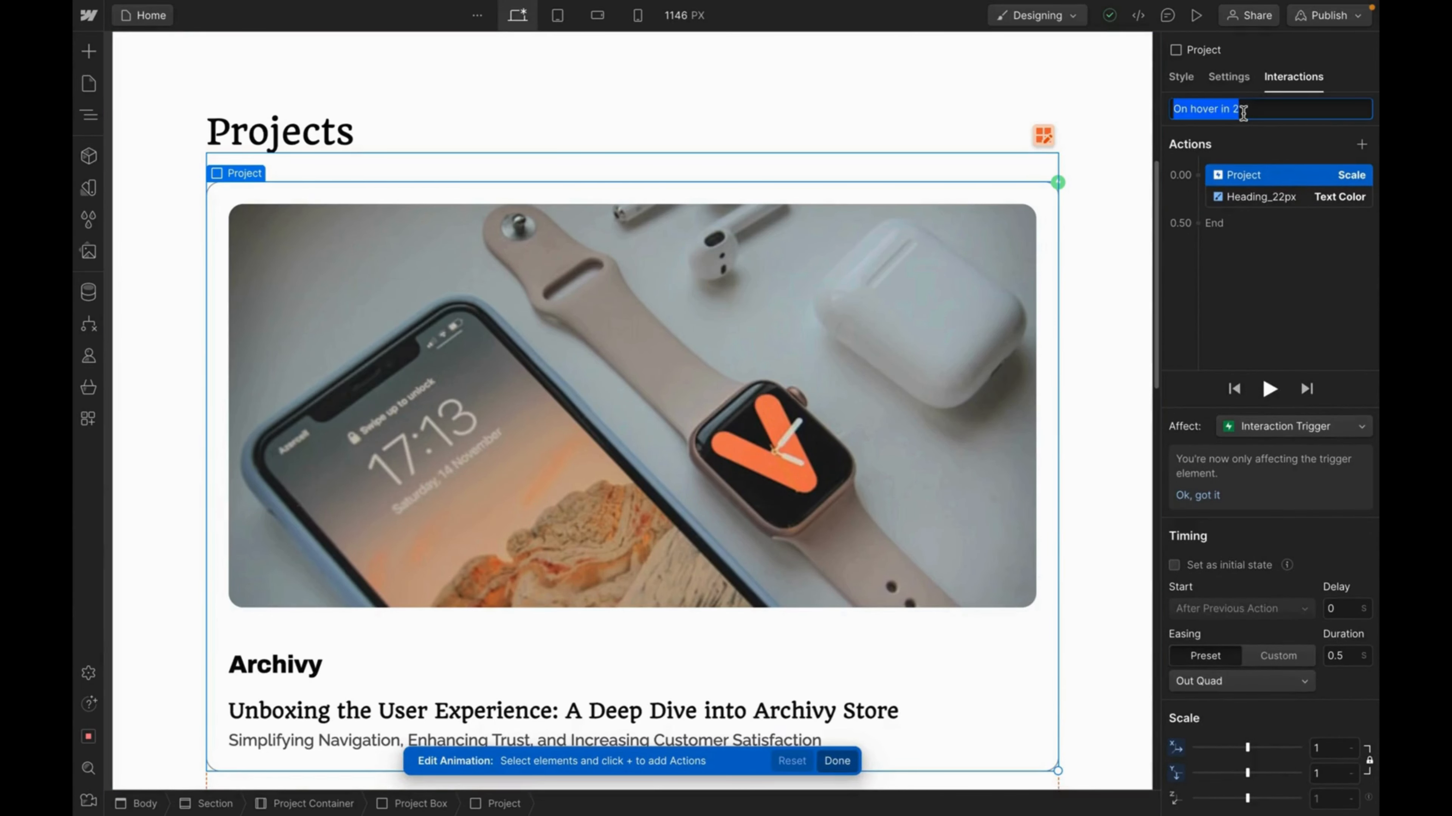
pyautogui.click(1243, 112)
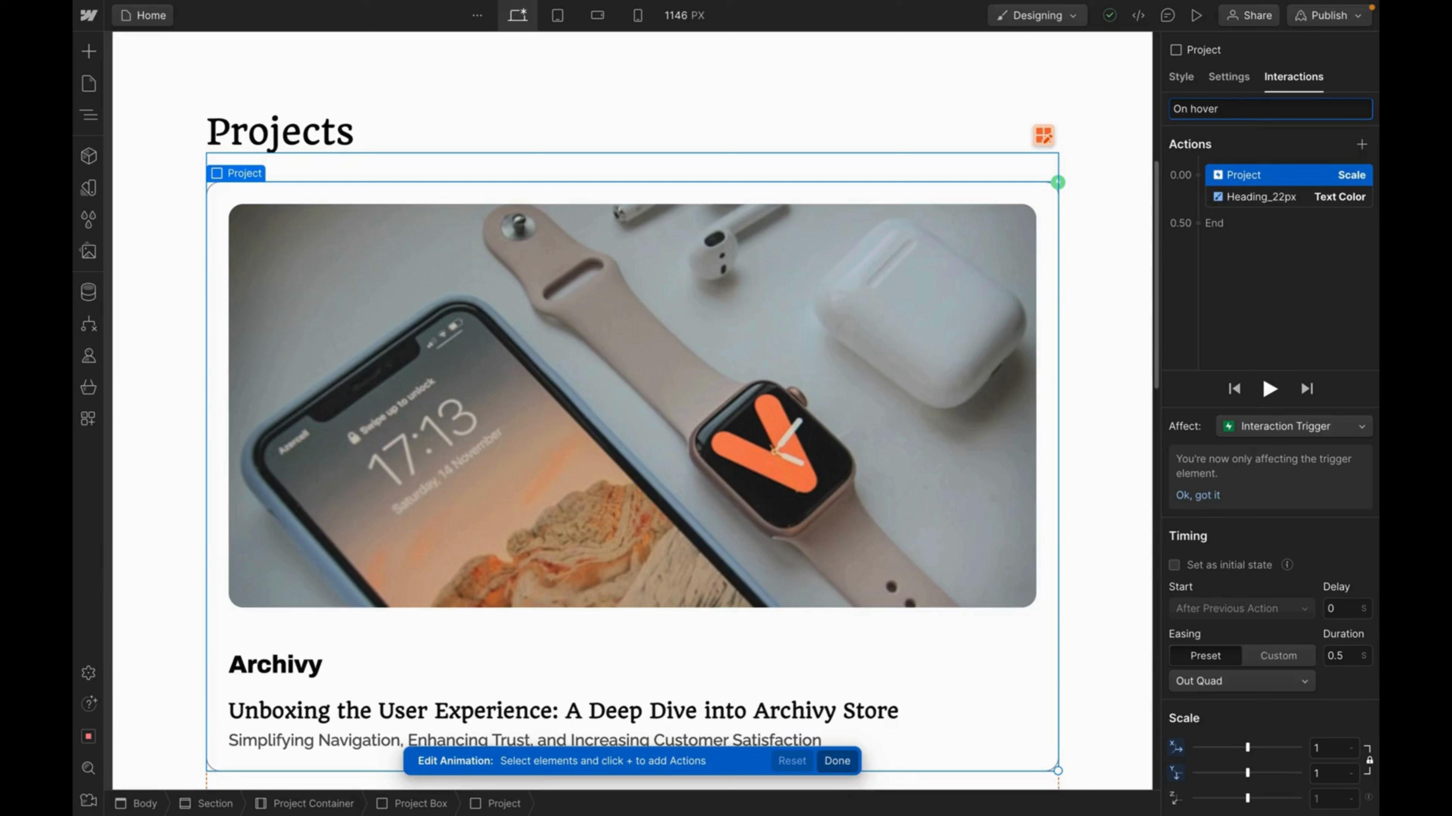
pyautogui.write('out')
pyautogui.press('Return')
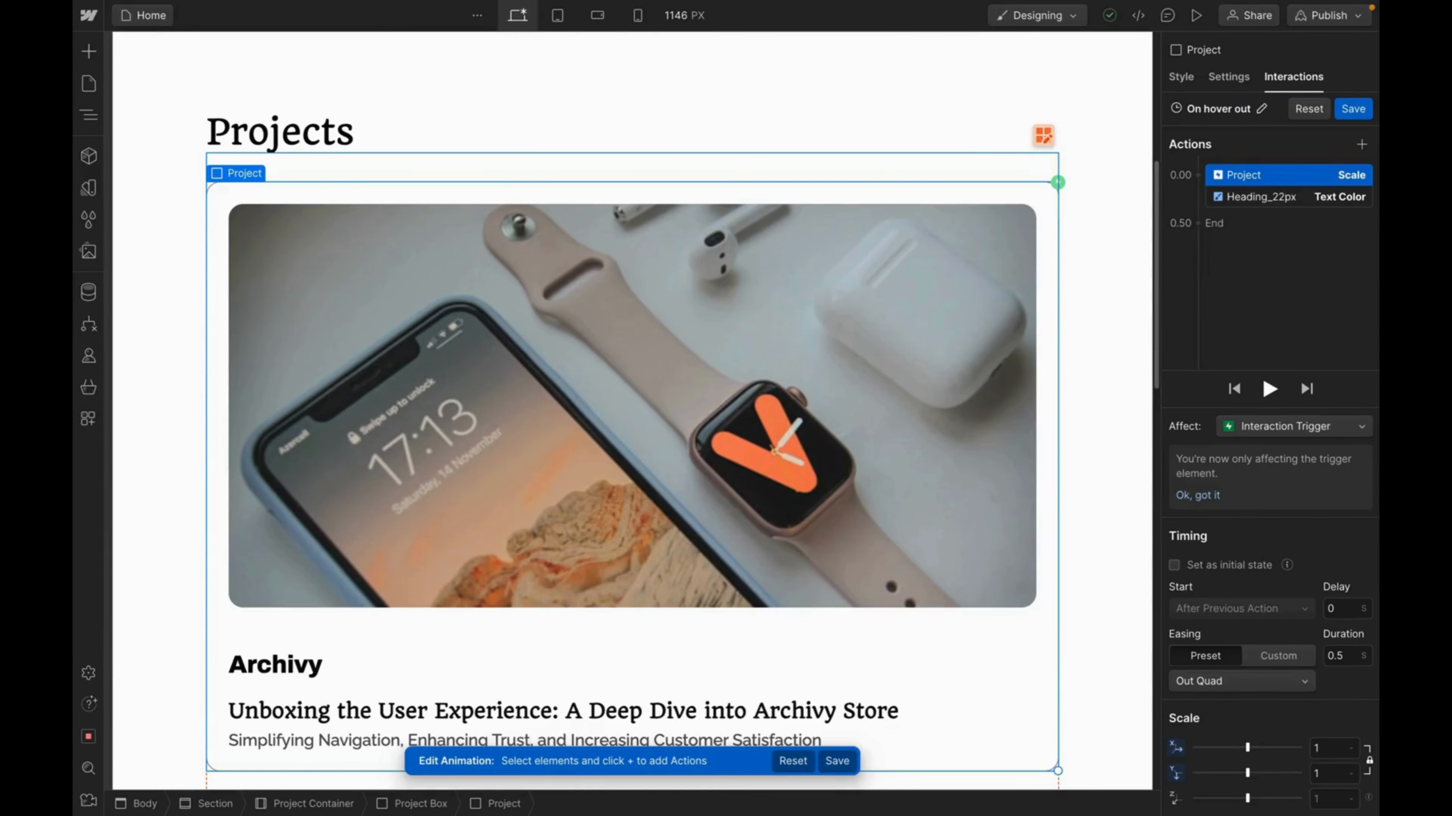
pyautogui.click(1351, 109)
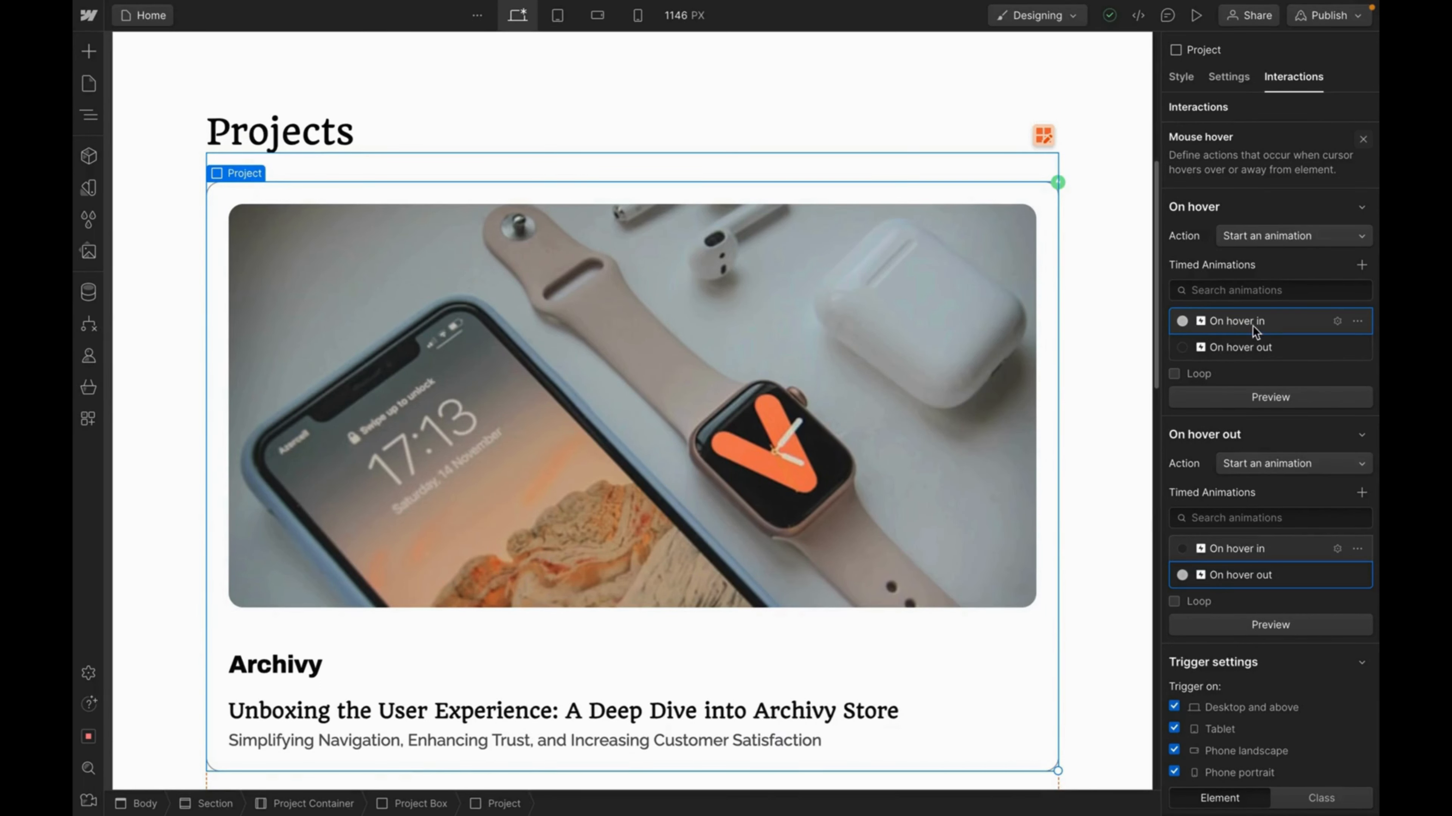
# Switch the trigger from Element to the Project class so all project cards react.
pyautogui.scroll(-1, 1241, 519)
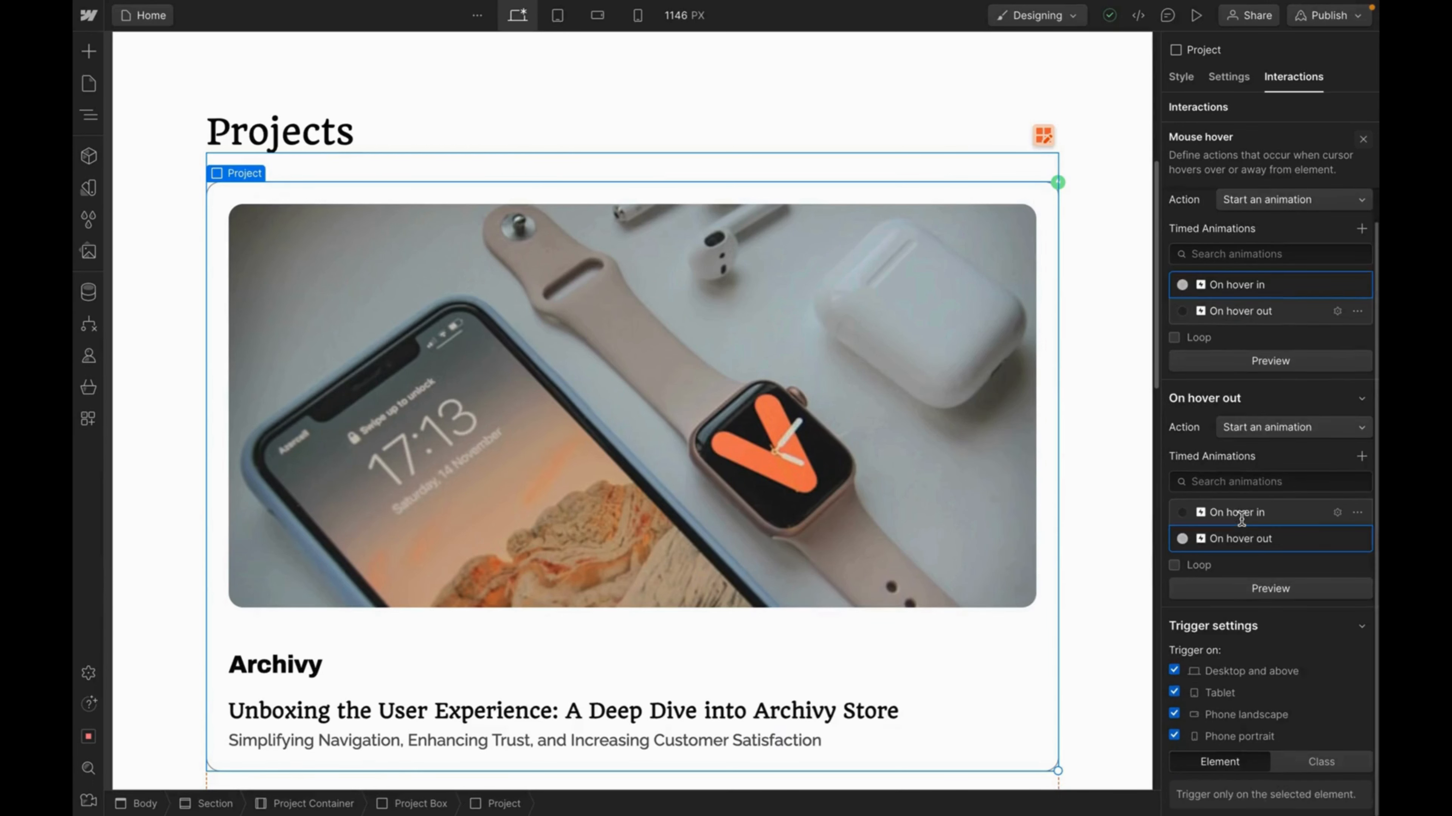
pyautogui.click(1174, 565)
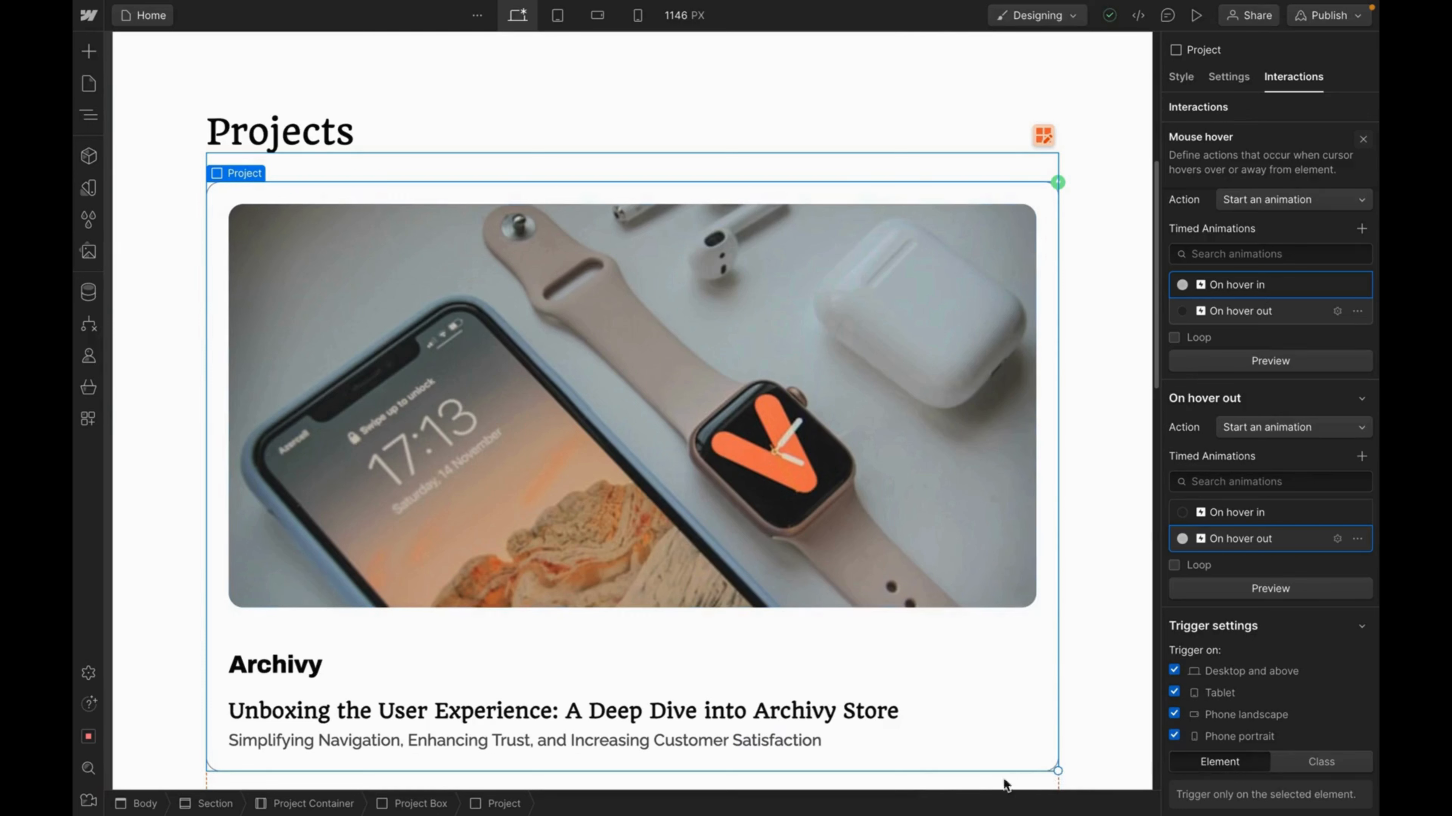
pyautogui.click(1322, 765)
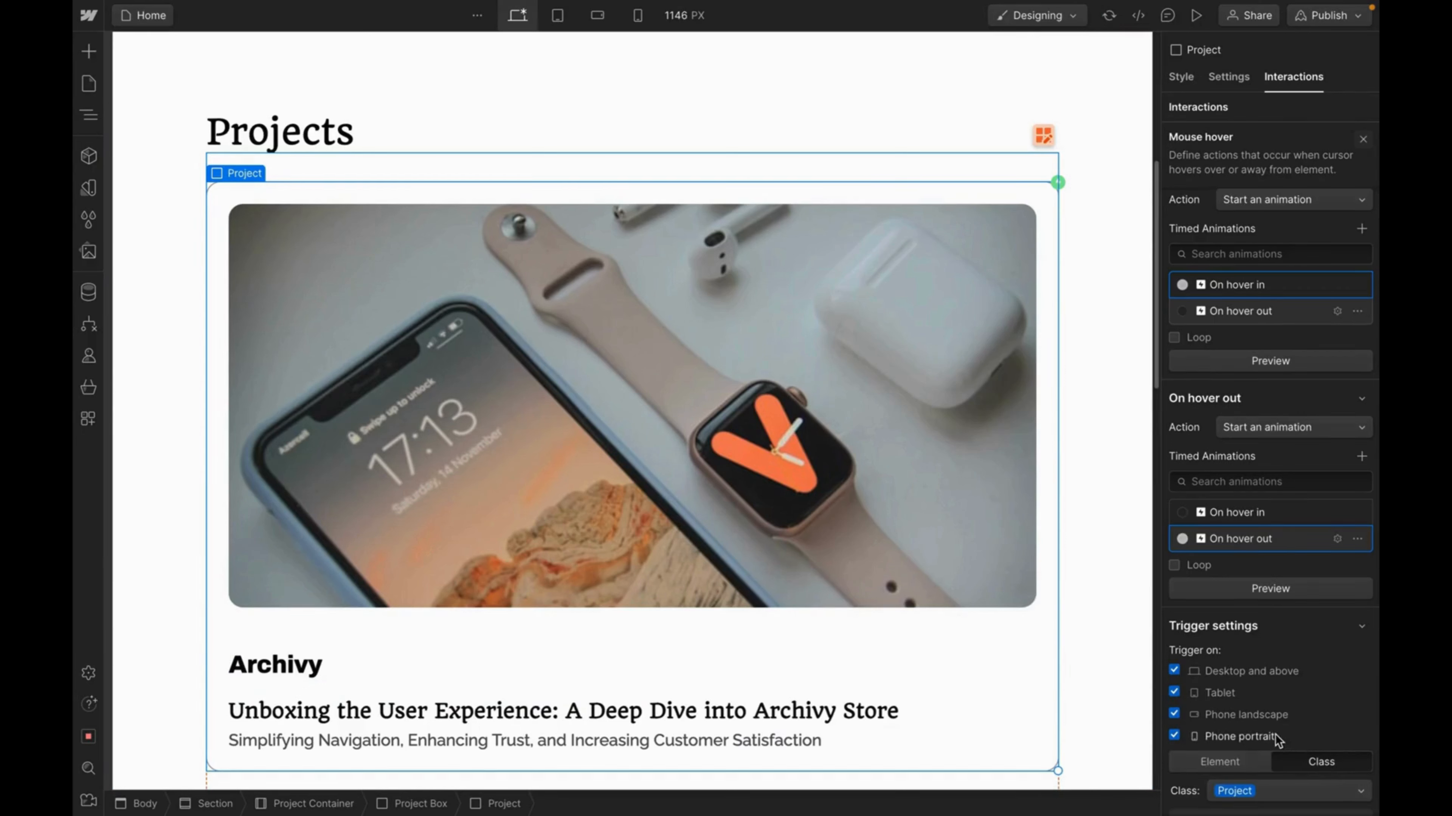
# Scroll the canvas to check the hover effect across the project cards.
pyautogui.scroll(-1, 1201, 772)
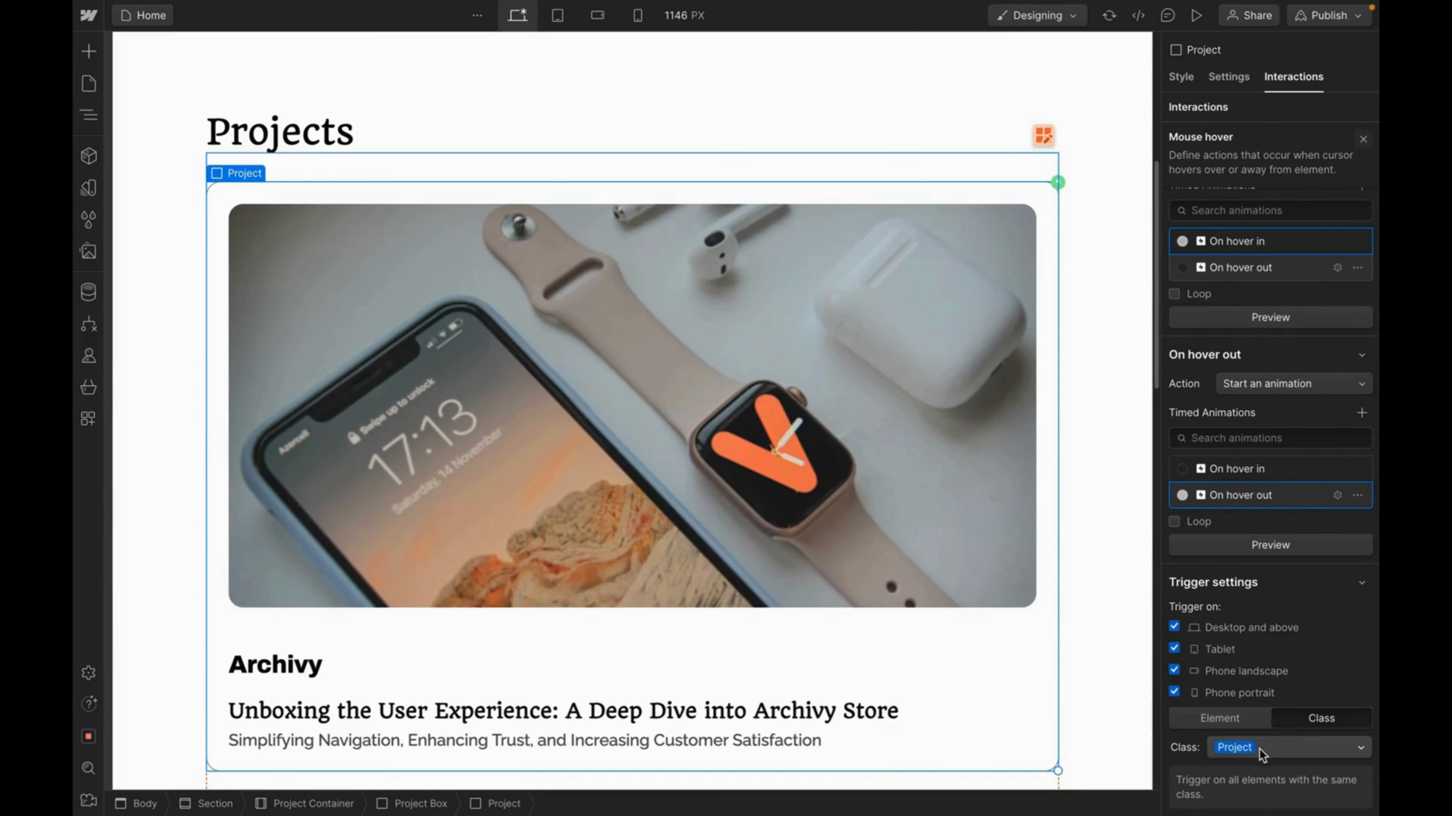
pyautogui.scroll(-6, 960, 652)
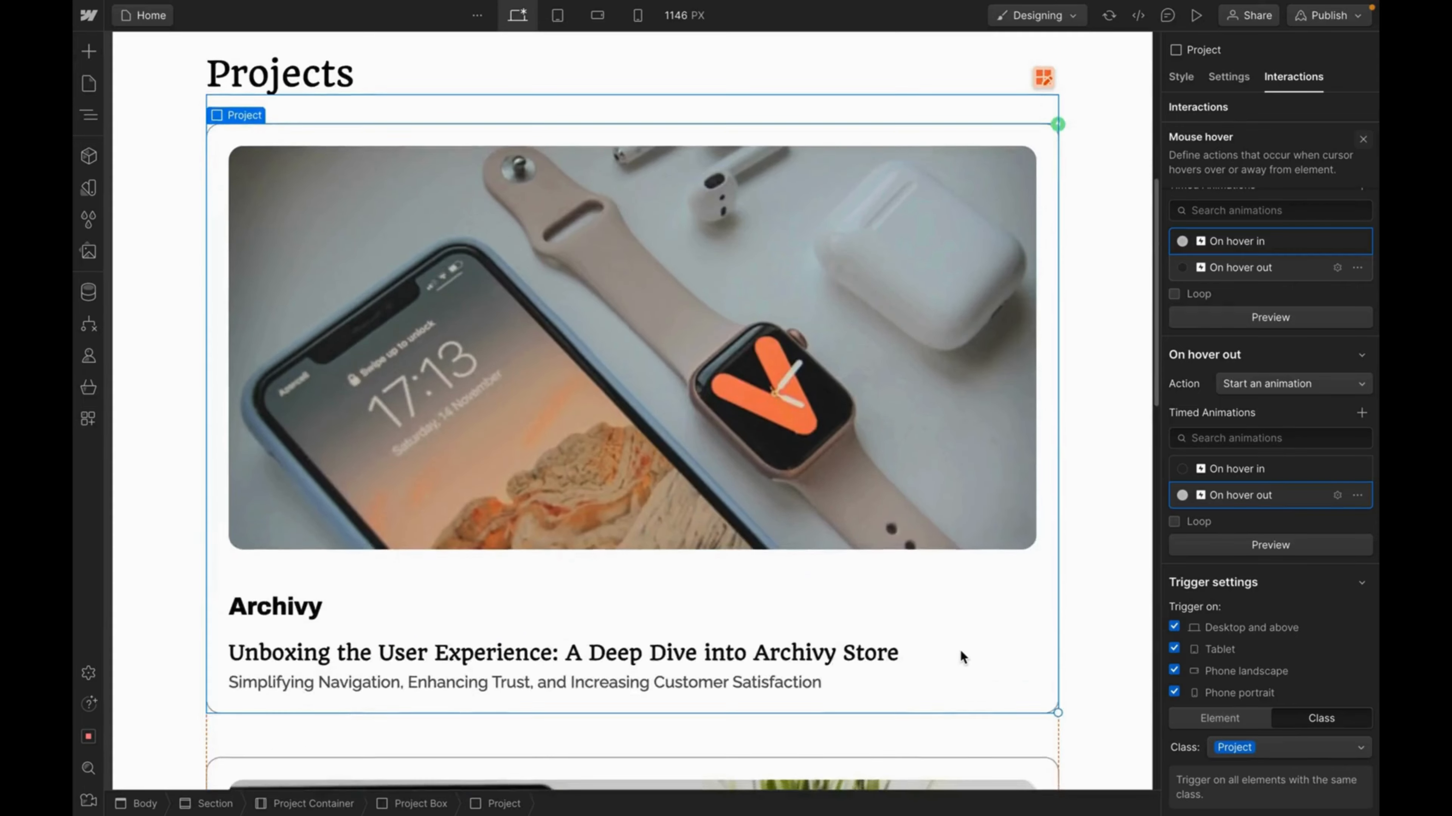
pyautogui.scroll(-8, 959, 649)
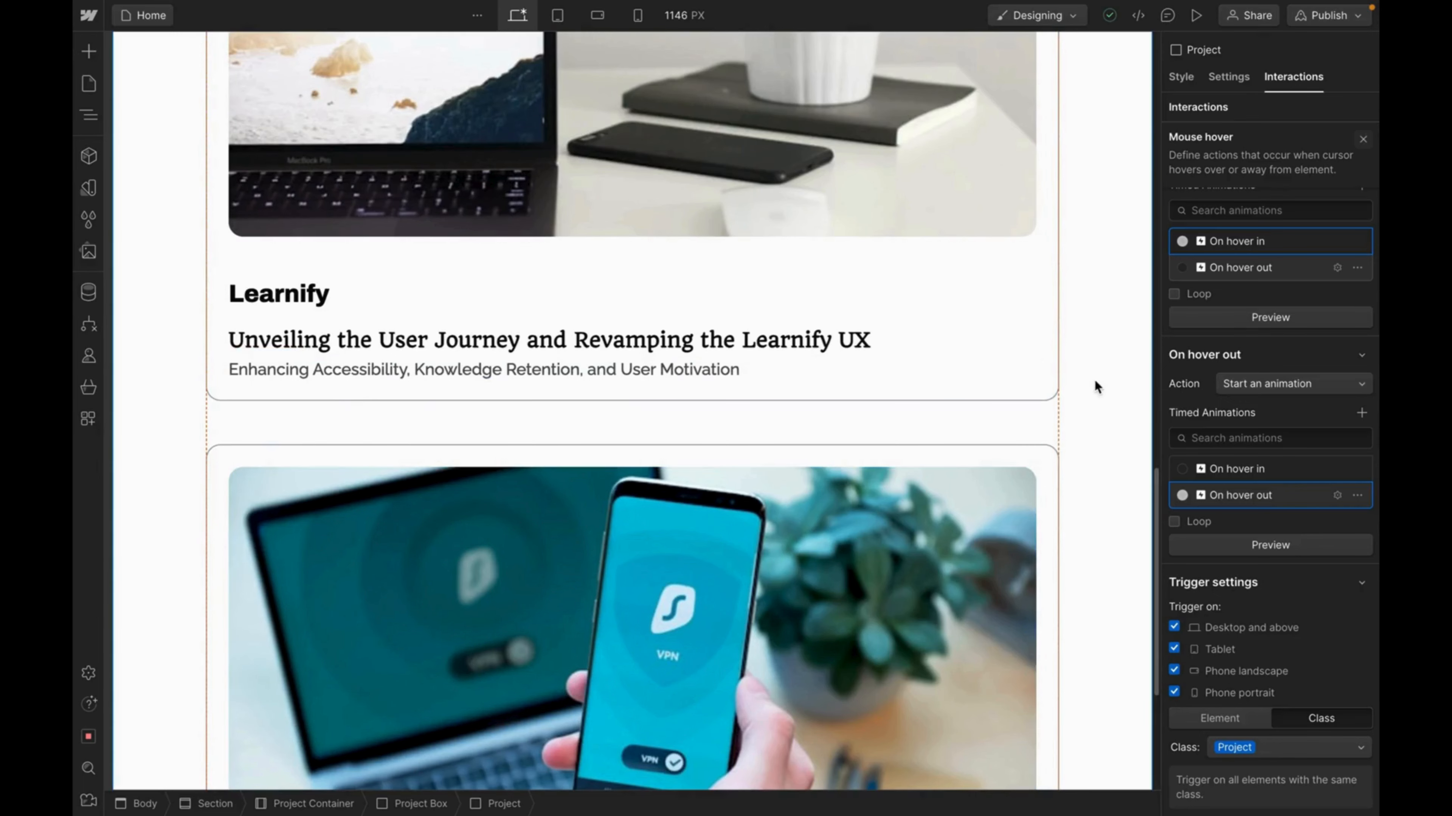
pyautogui.scroll(3, 1095, 382)
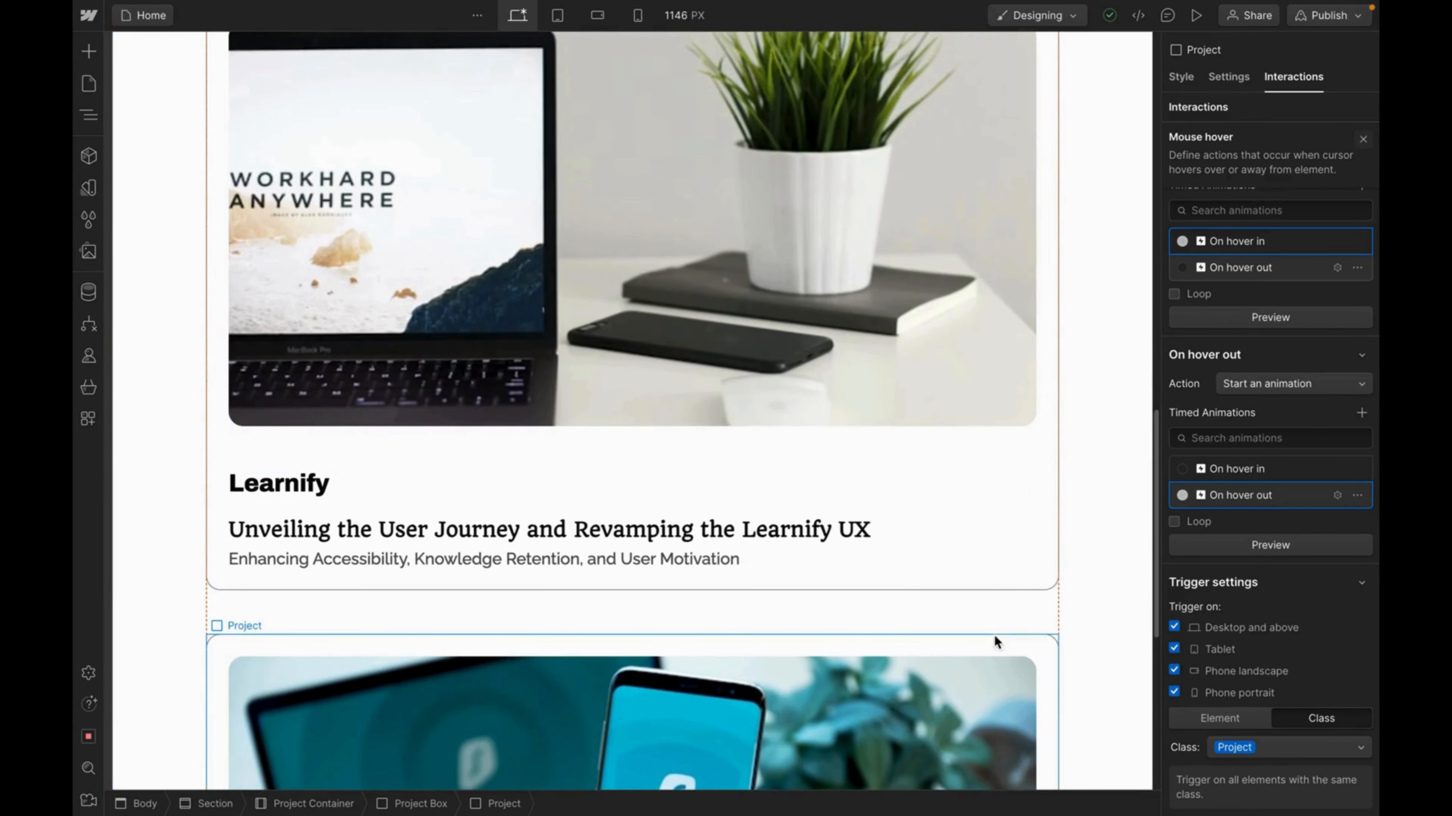
pyautogui.scroll(2, 1053, 435)
pyautogui.scroll(4, 1055, 434)
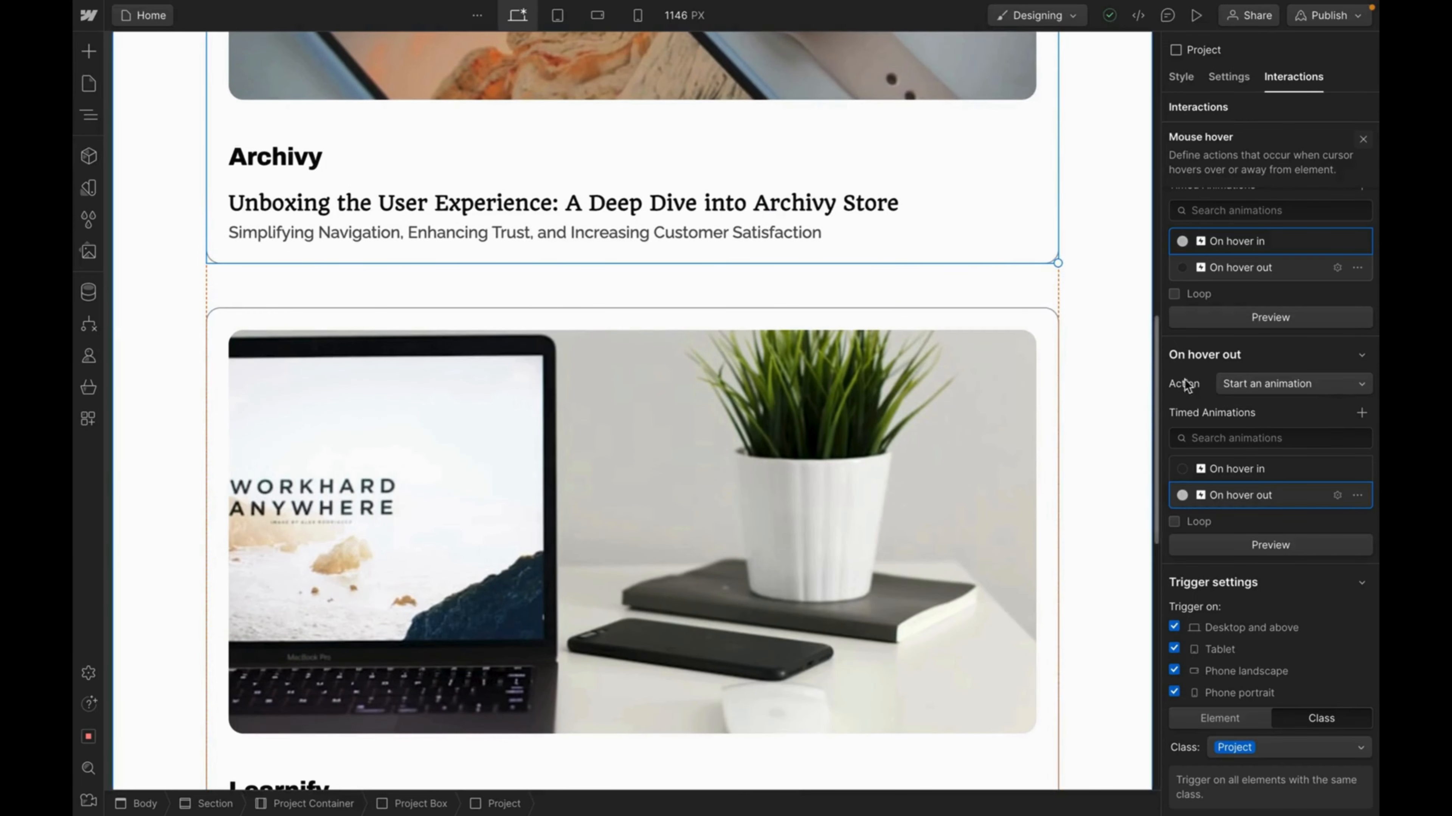
pyautogui.click(1174, 293)
pyautogui.scroll(2, 1270, 296)
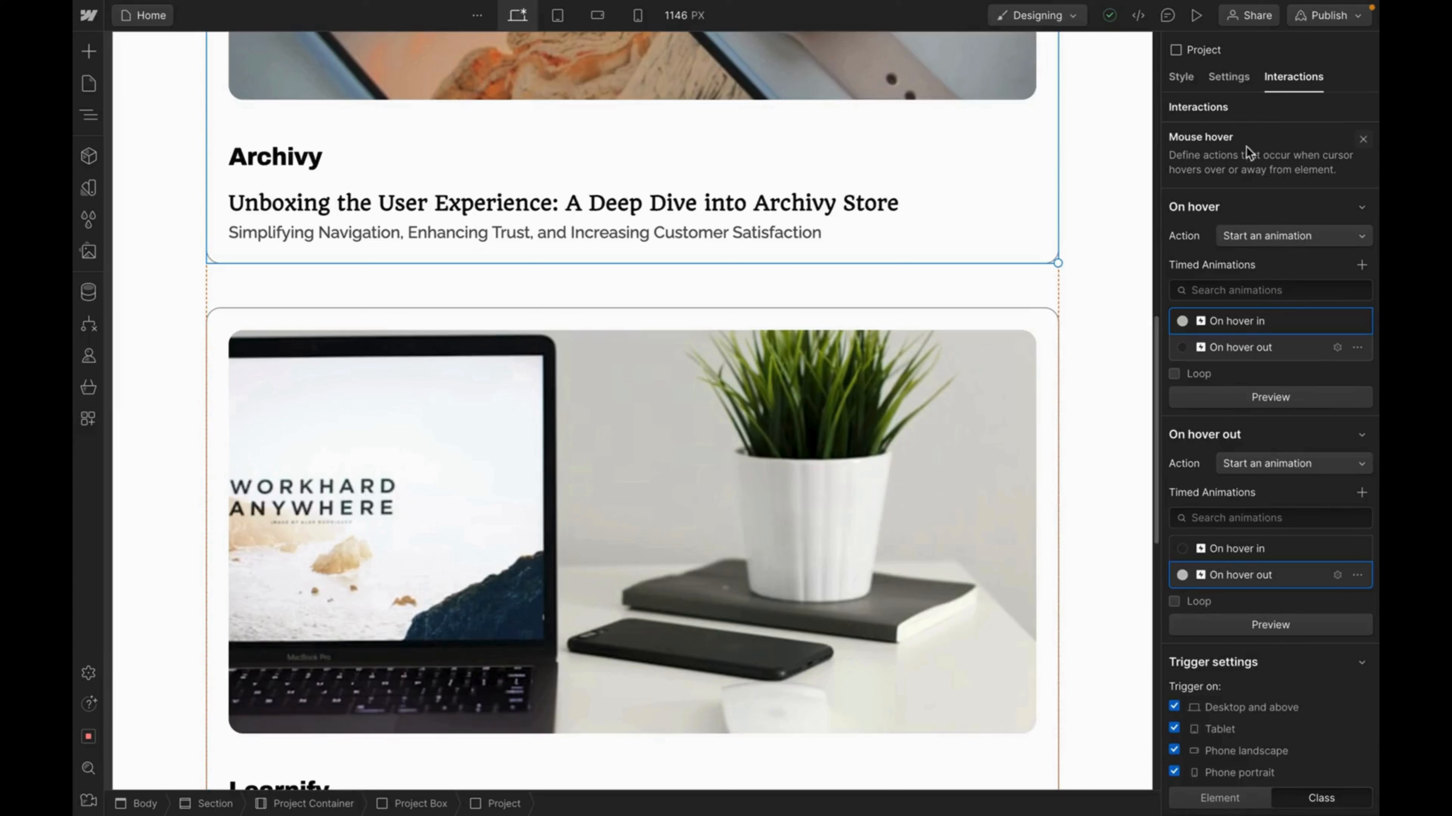
pyautogui.click(1195, 15)
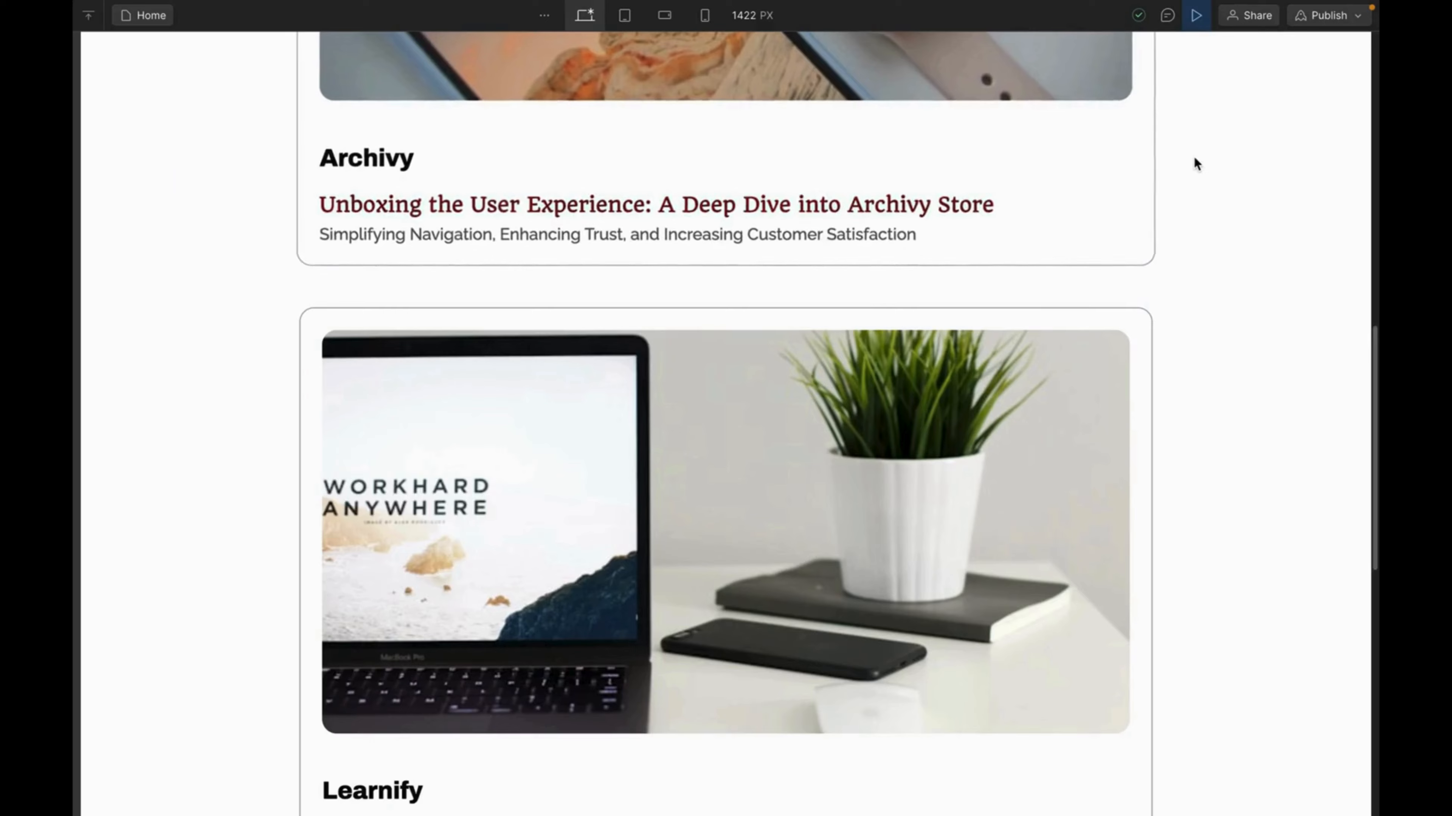
pyautogui.scroll(8, 1193, 162)
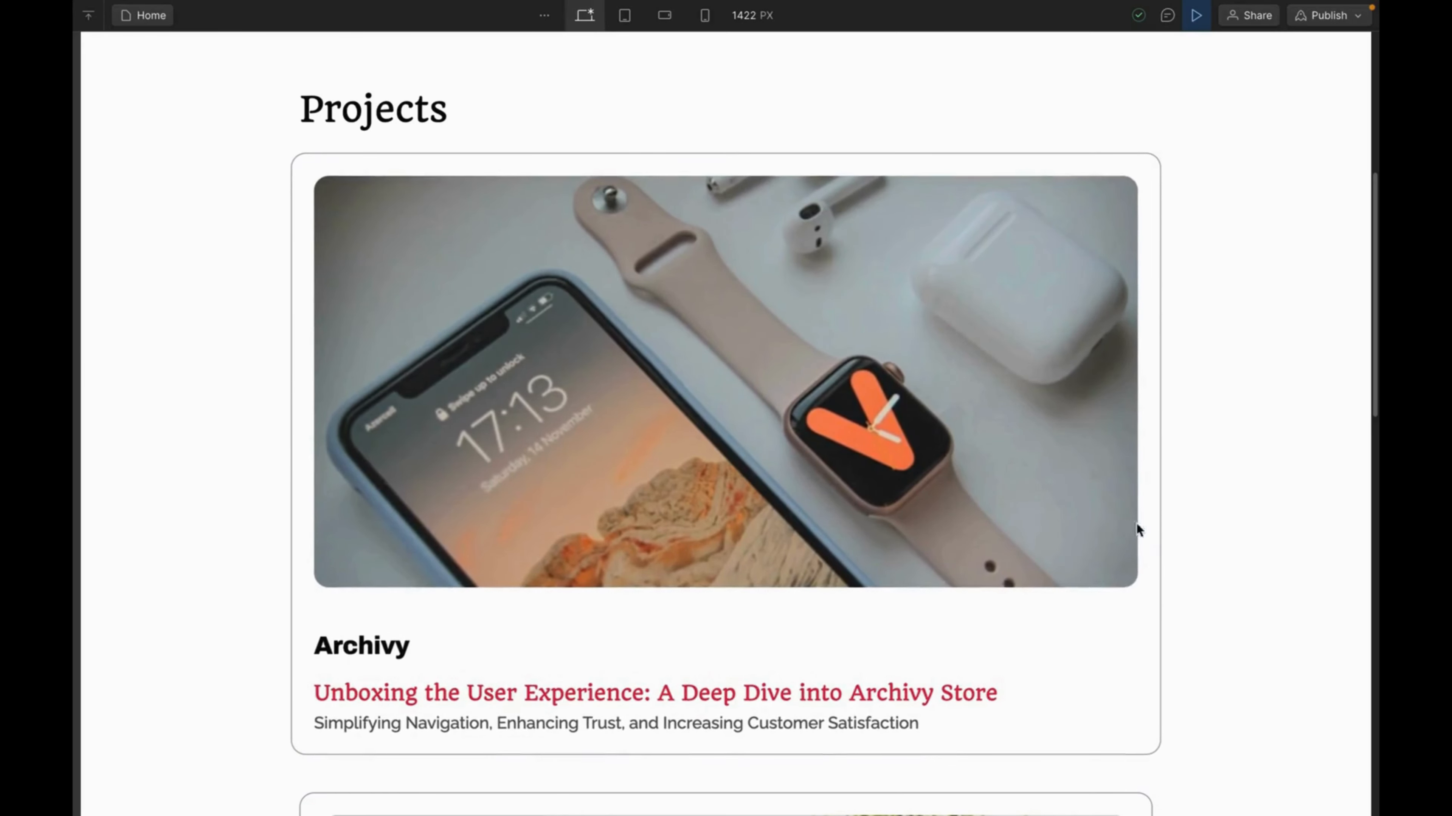
pyautogui.scroll(-6, 1066, 532)
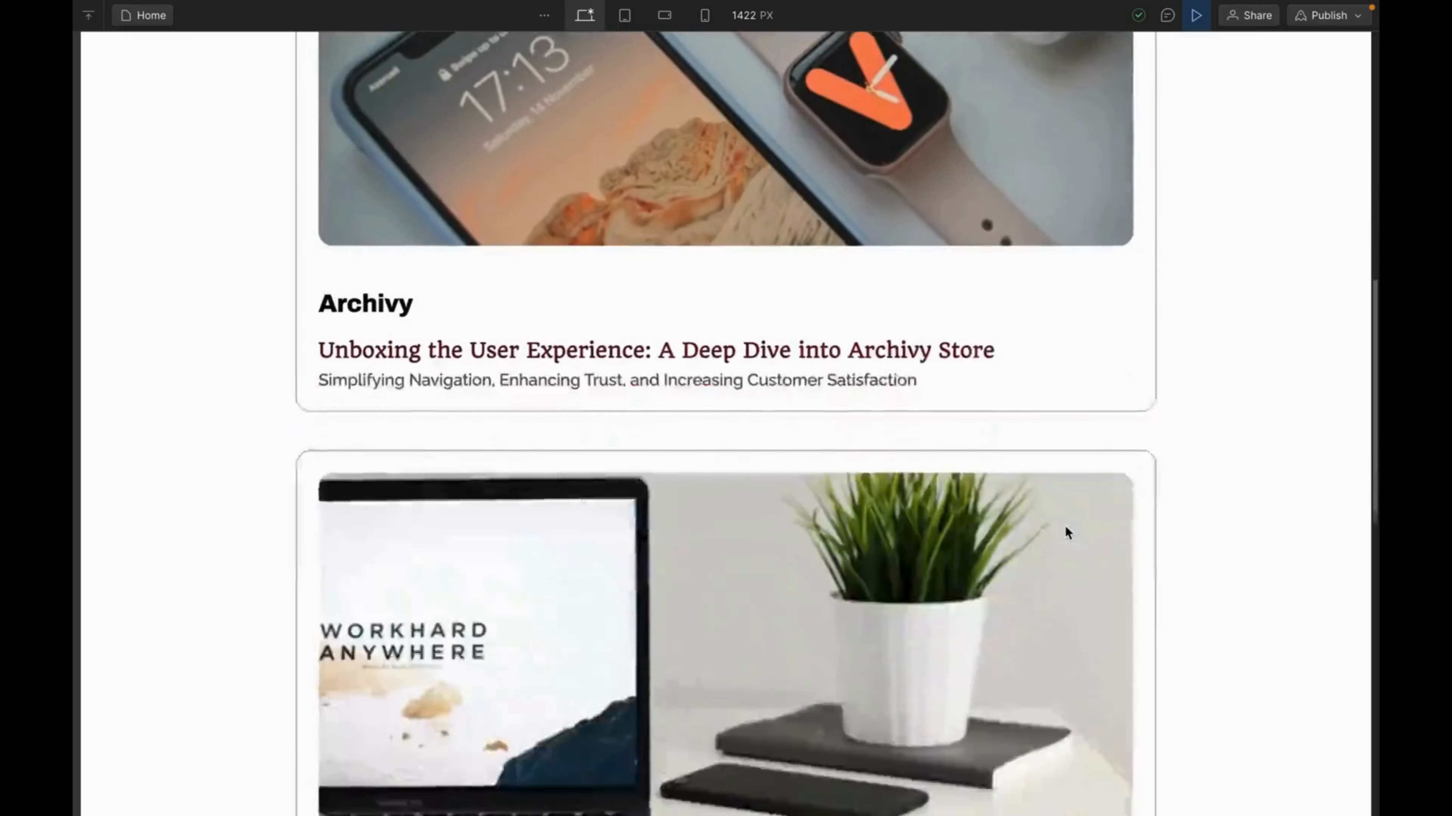
pyautogui.scroll(-3, 1066, 532)
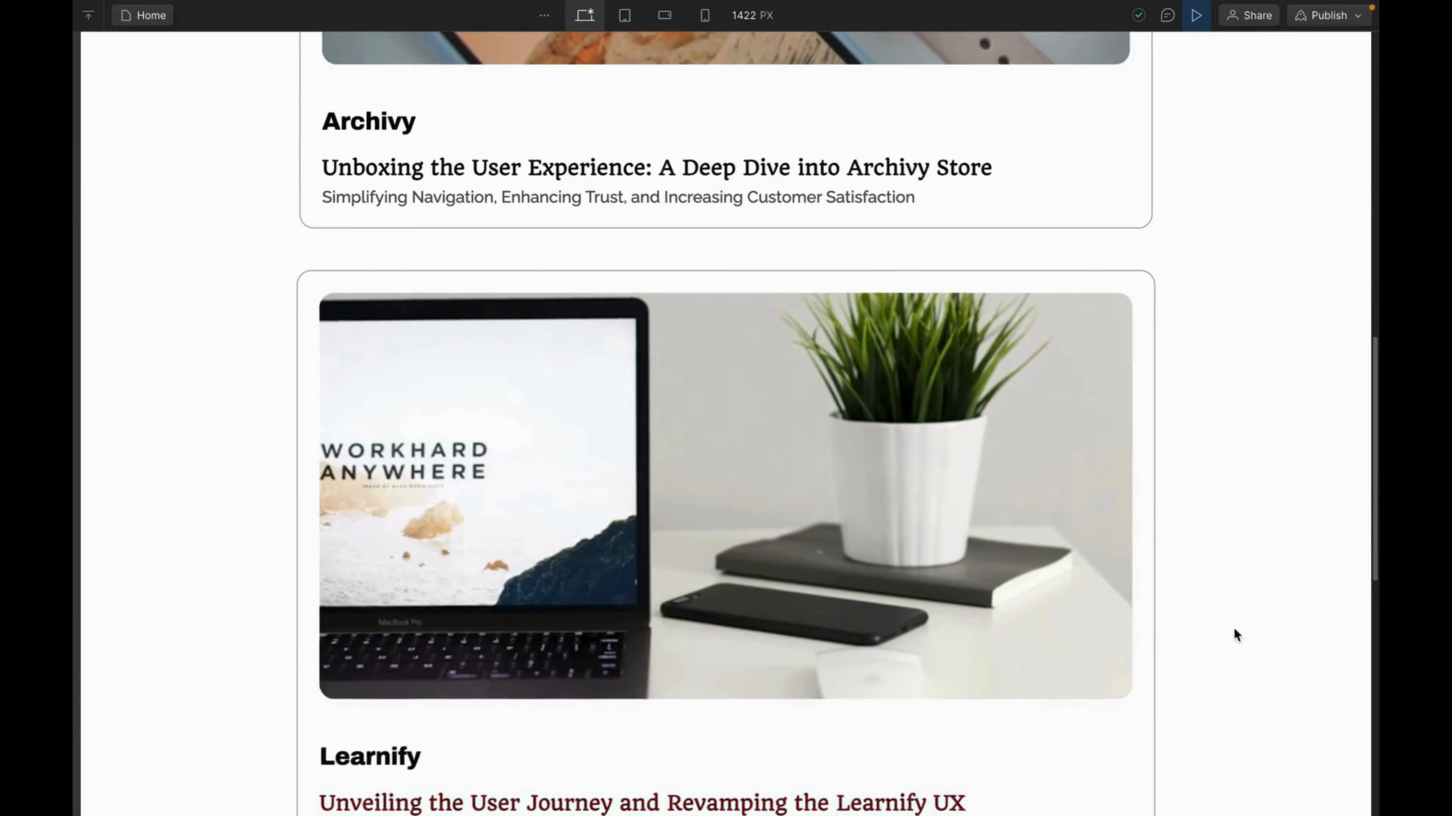
pyautogui.scroll(-3, 1038, 628)
pyautogui.scroll(-4, 1038, 626)
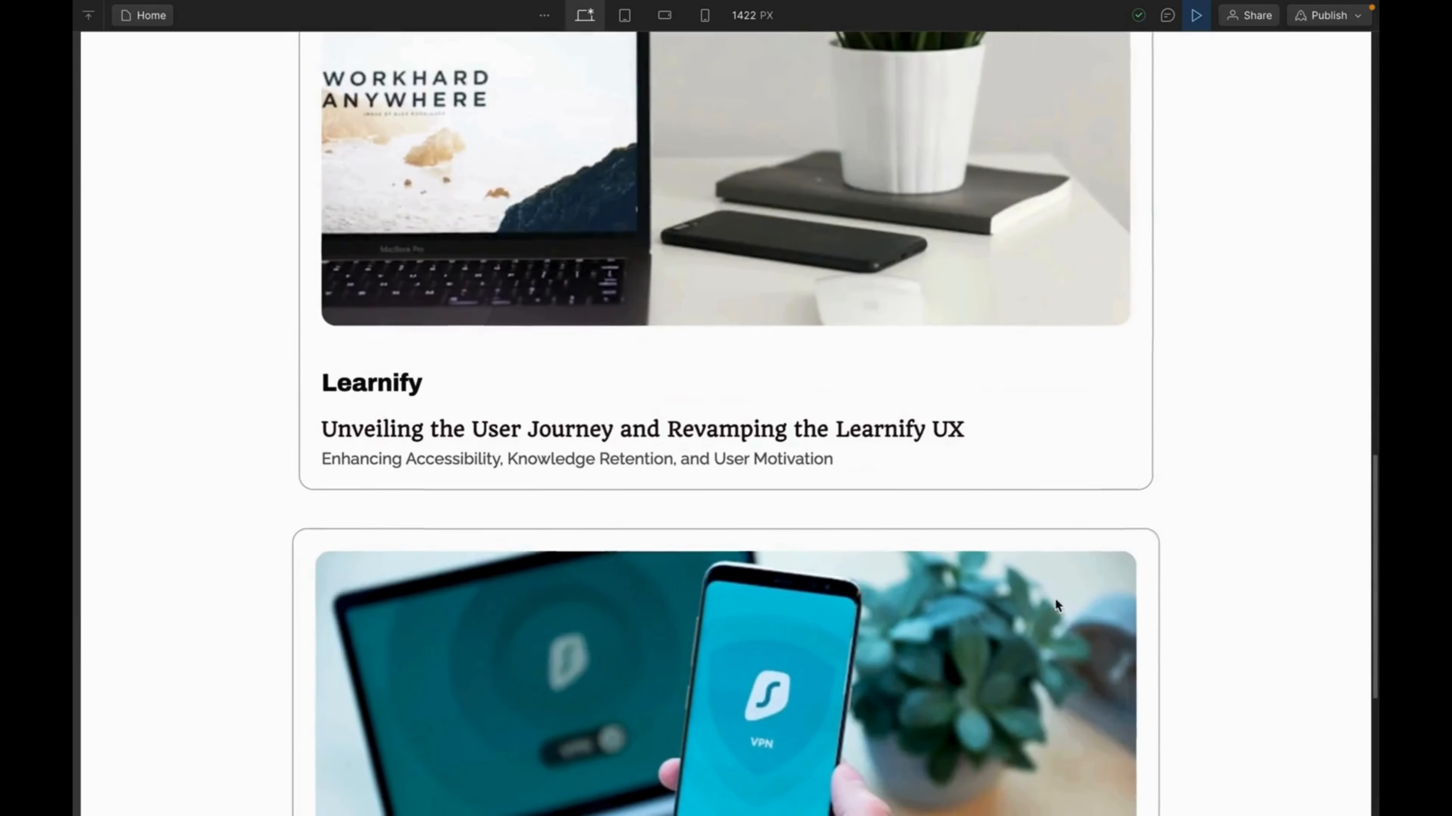
pyautogui.scroll(-2, 993, 617)
pyautogui.scroll(-4, 994, 617)
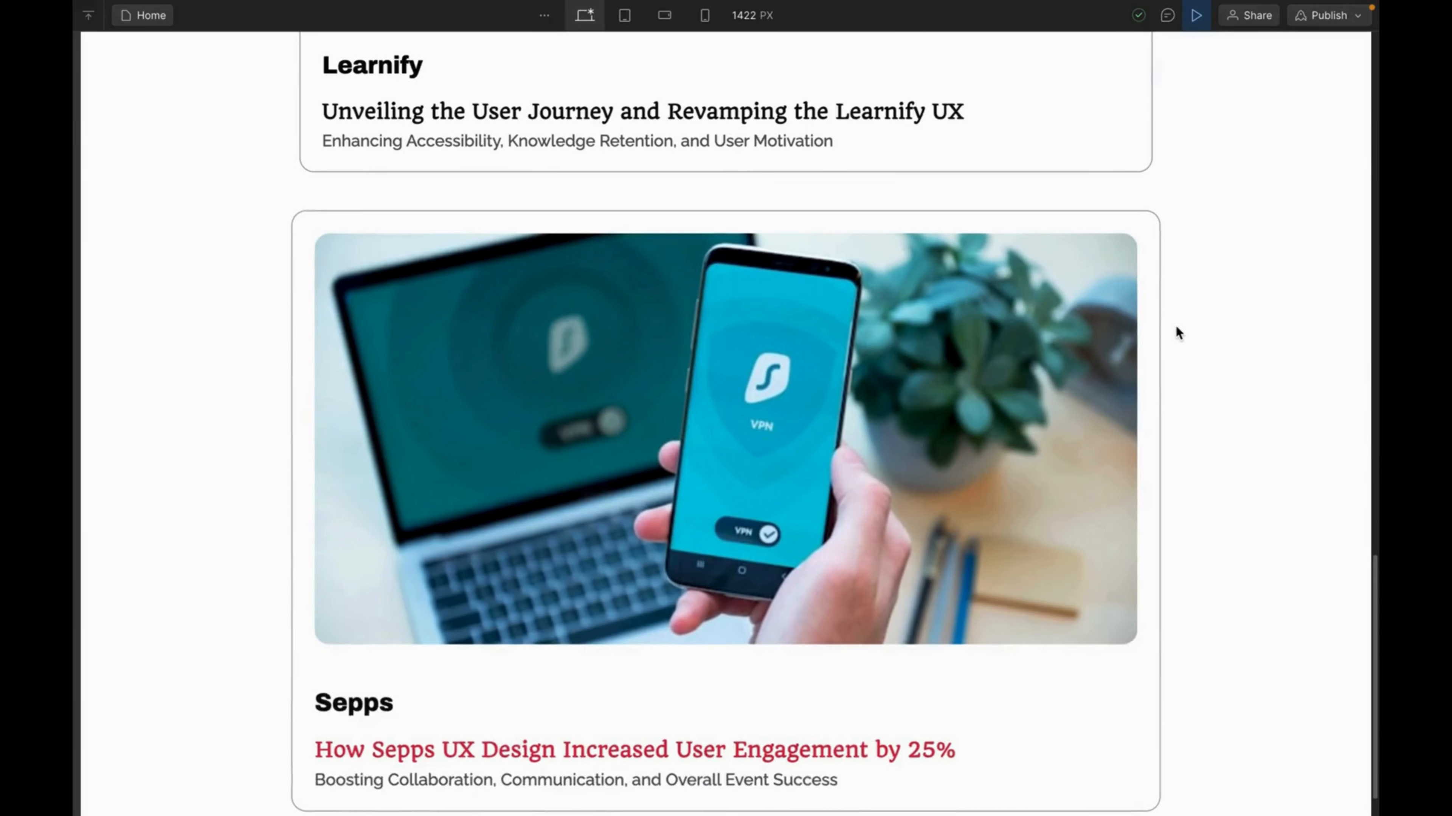
pyautogui.scroll(-14, 1177, 323)
pyautogui.scroll(-2, 1177, 323)
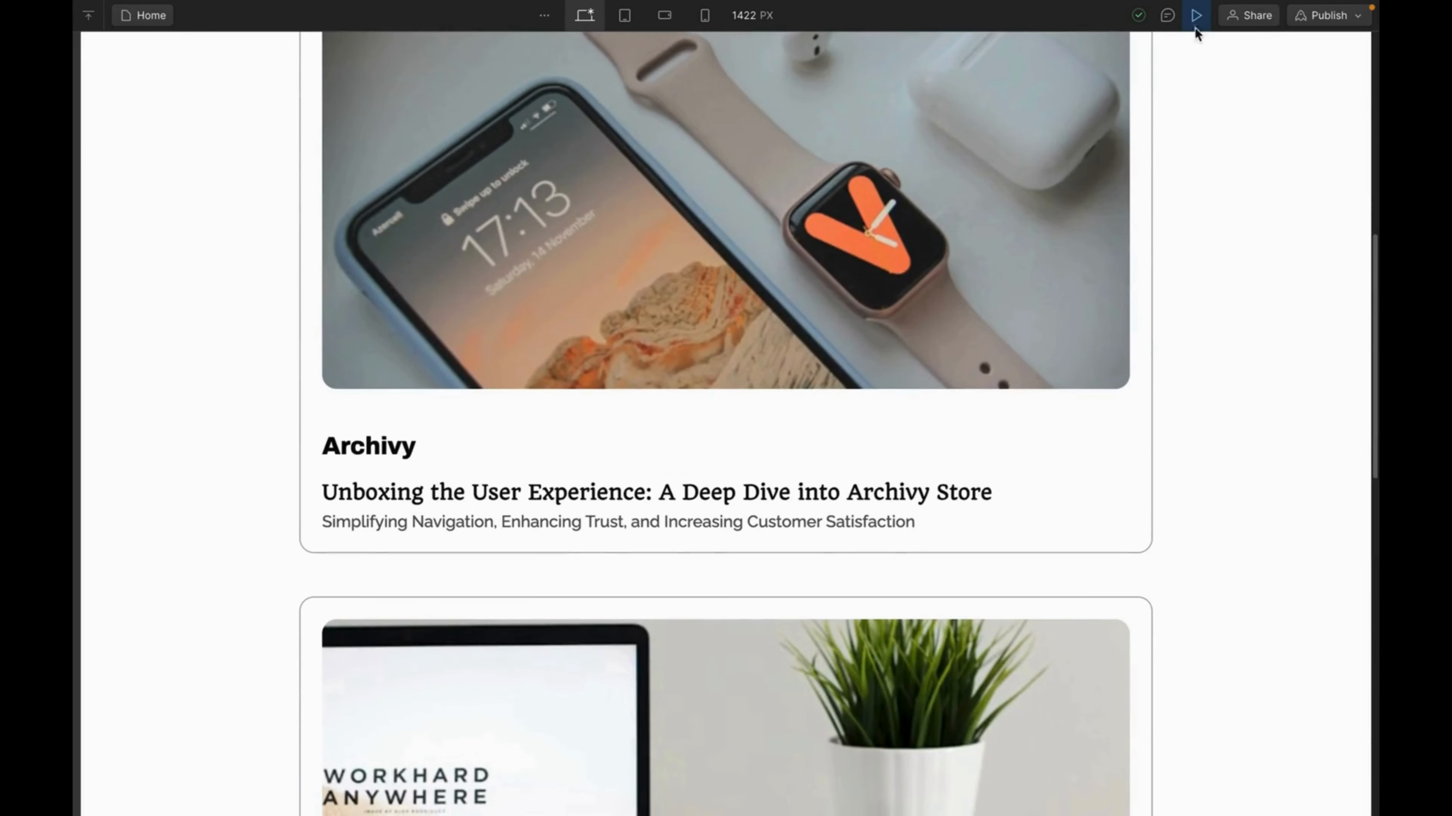
pyautogui.click(1196, 16)
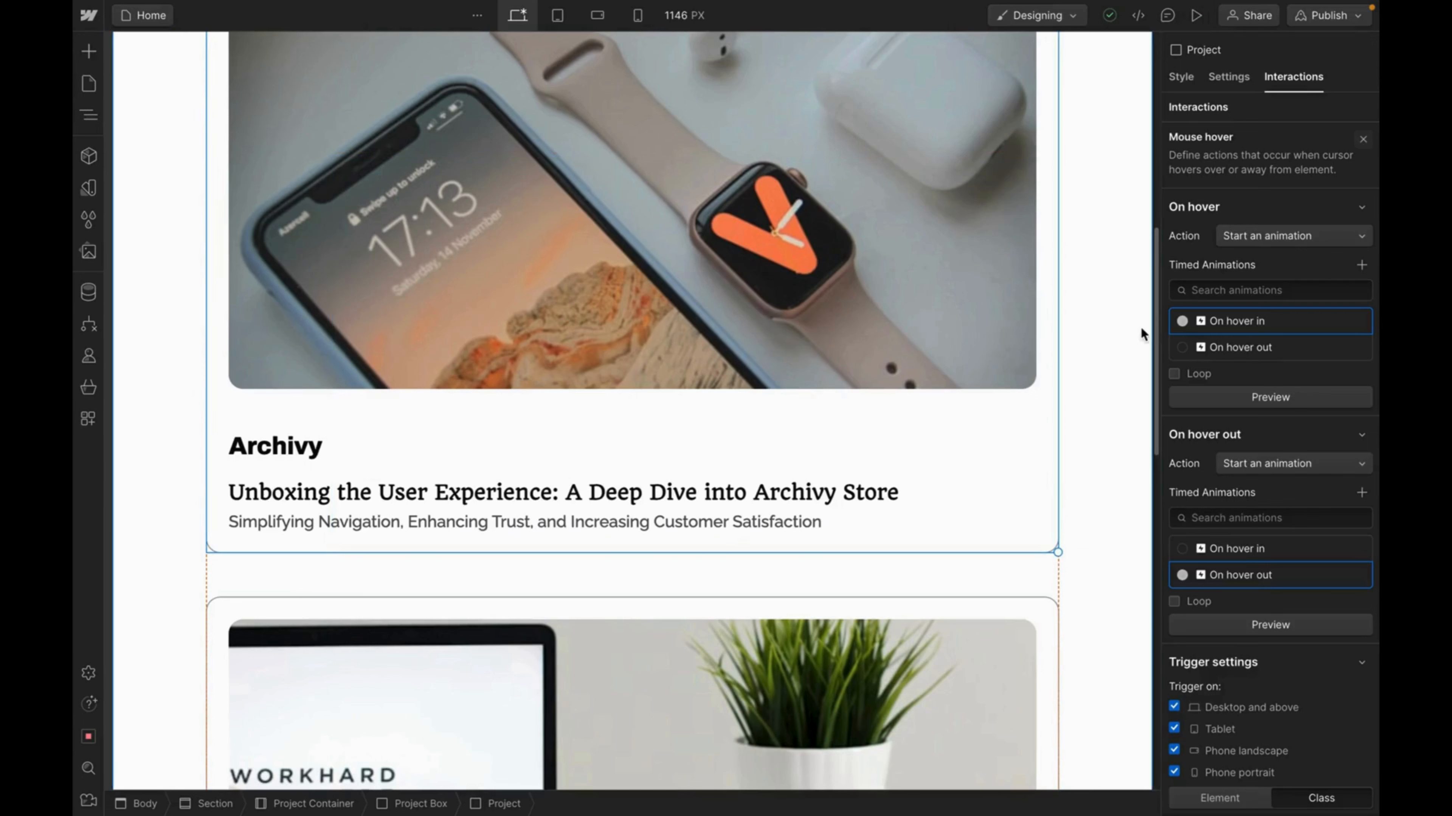
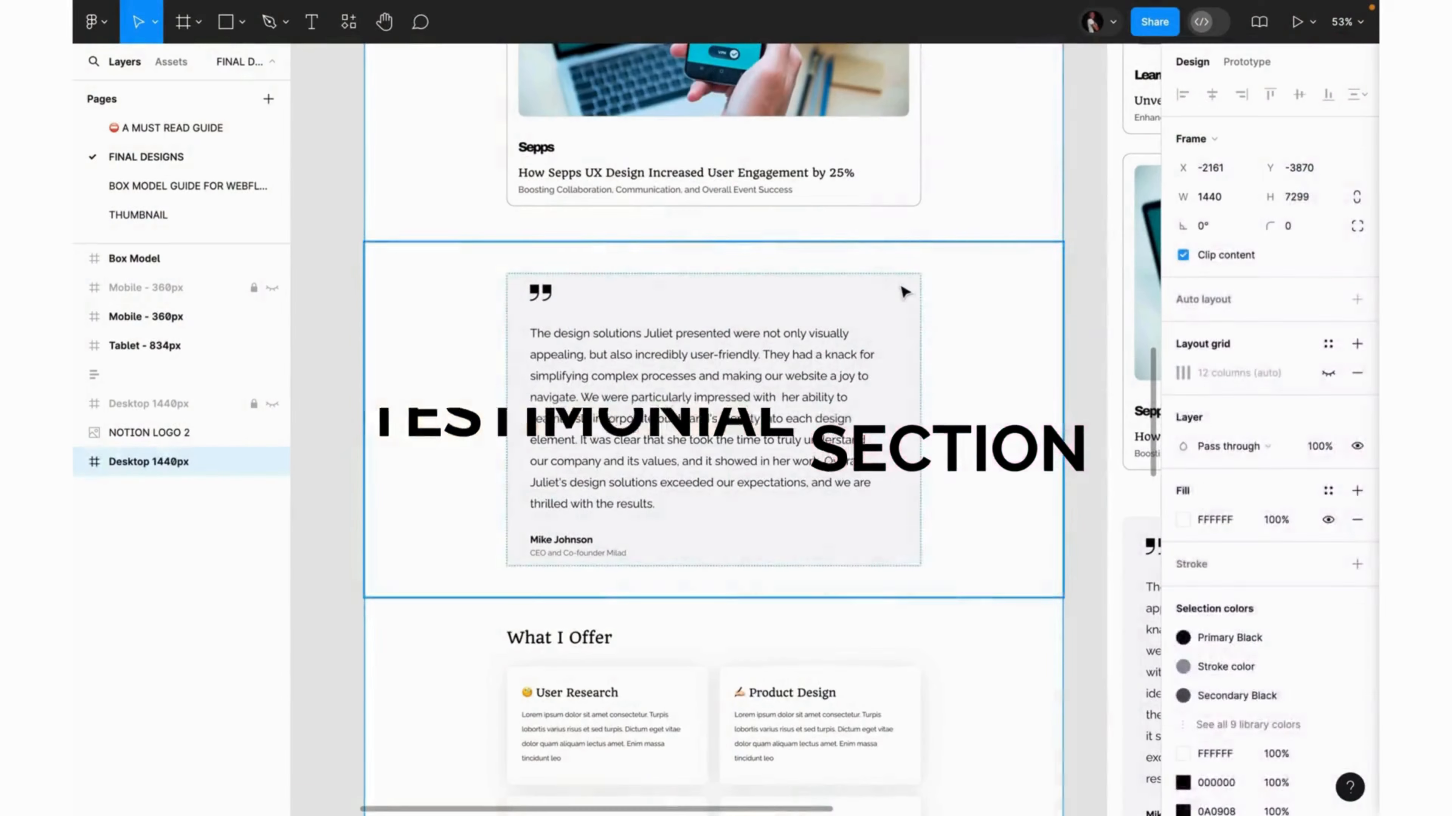
# Let the 'Building the Testimonial Section' title card play until the Webflow Designer returns.
pyautogui.click(903, 293)
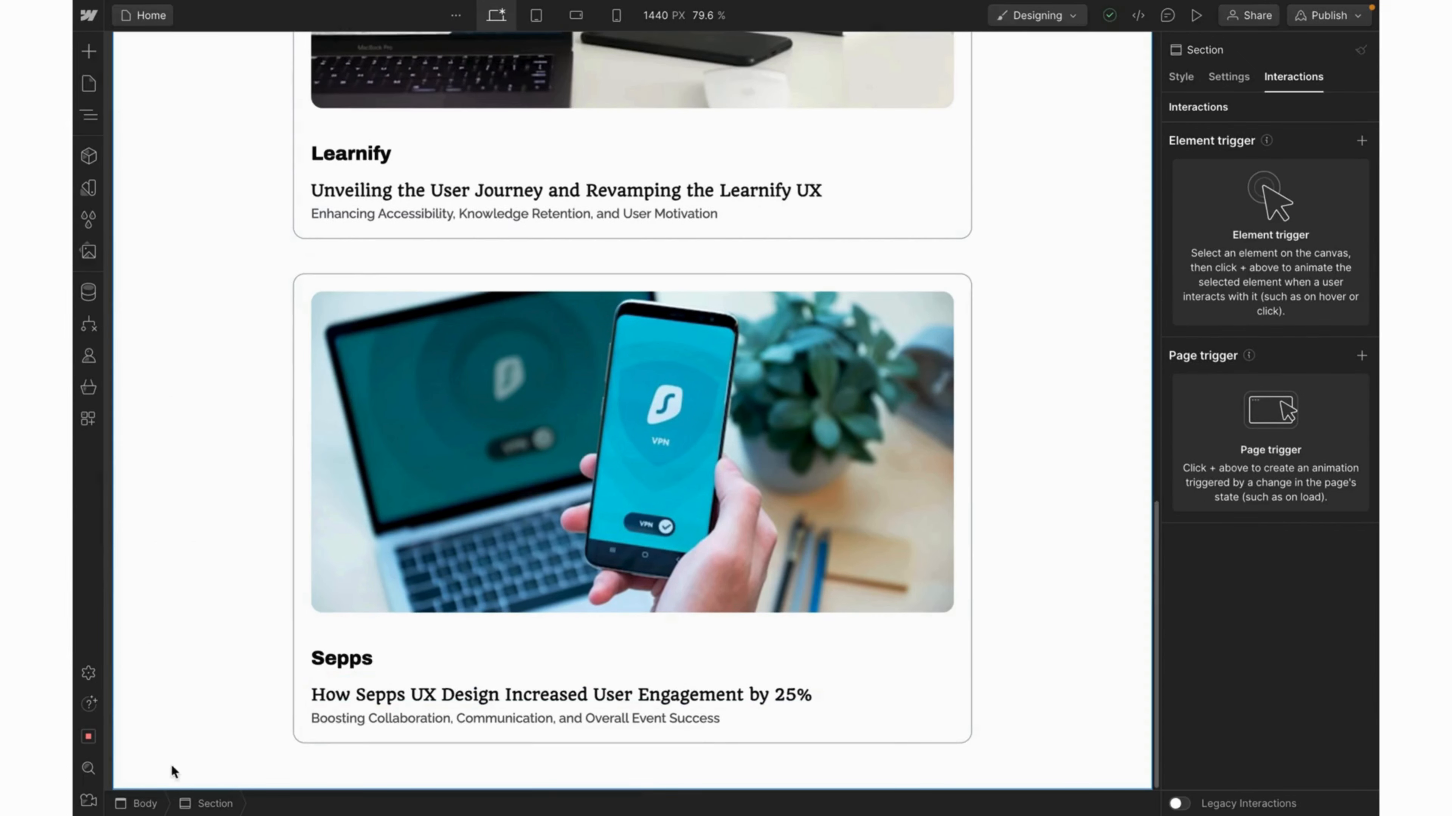
# Insert a new Section at the bottom of the page body.
pyautogui.click(143, 804)
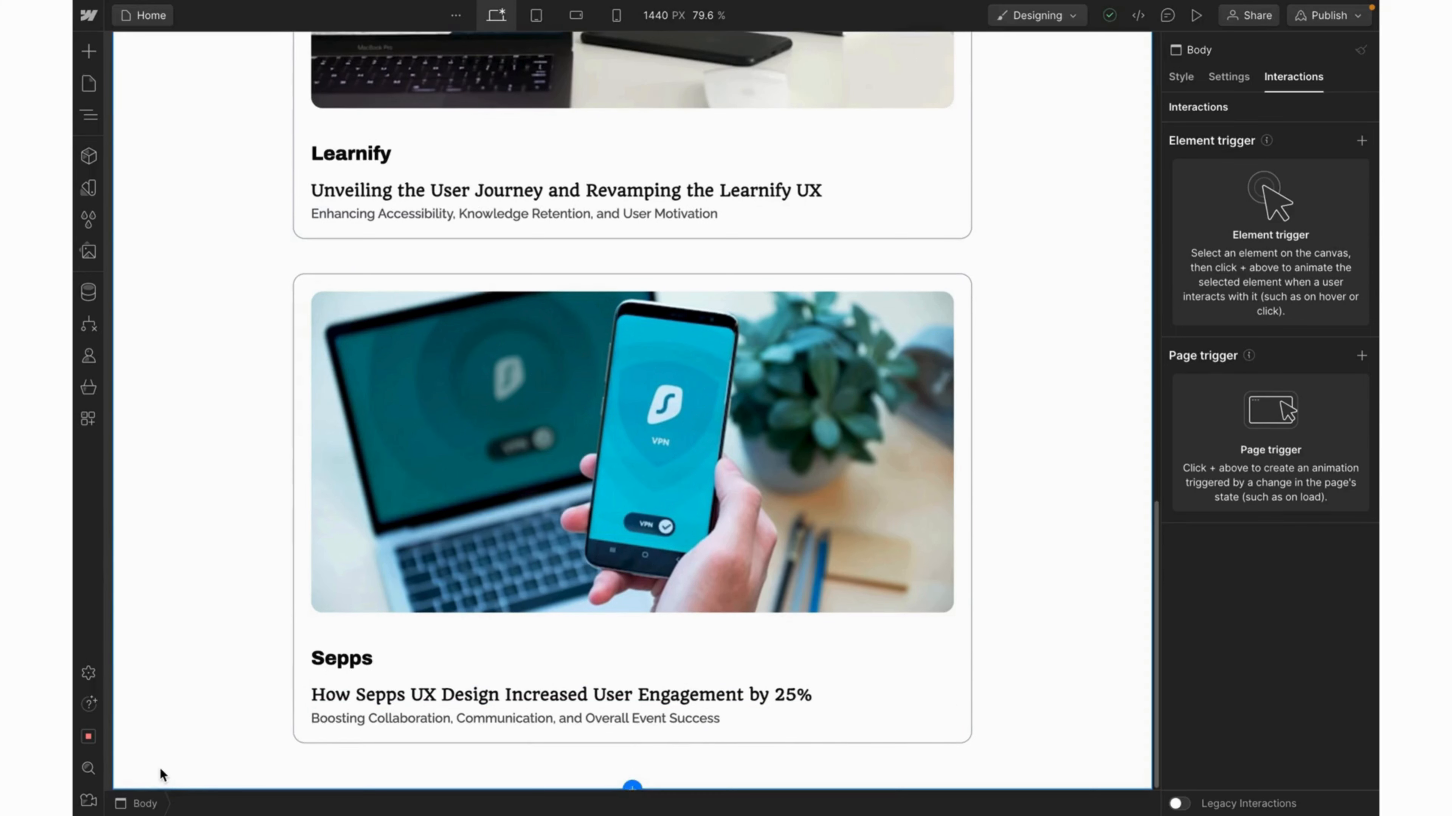
pyautogui.hotkey('ctrl', 'k')
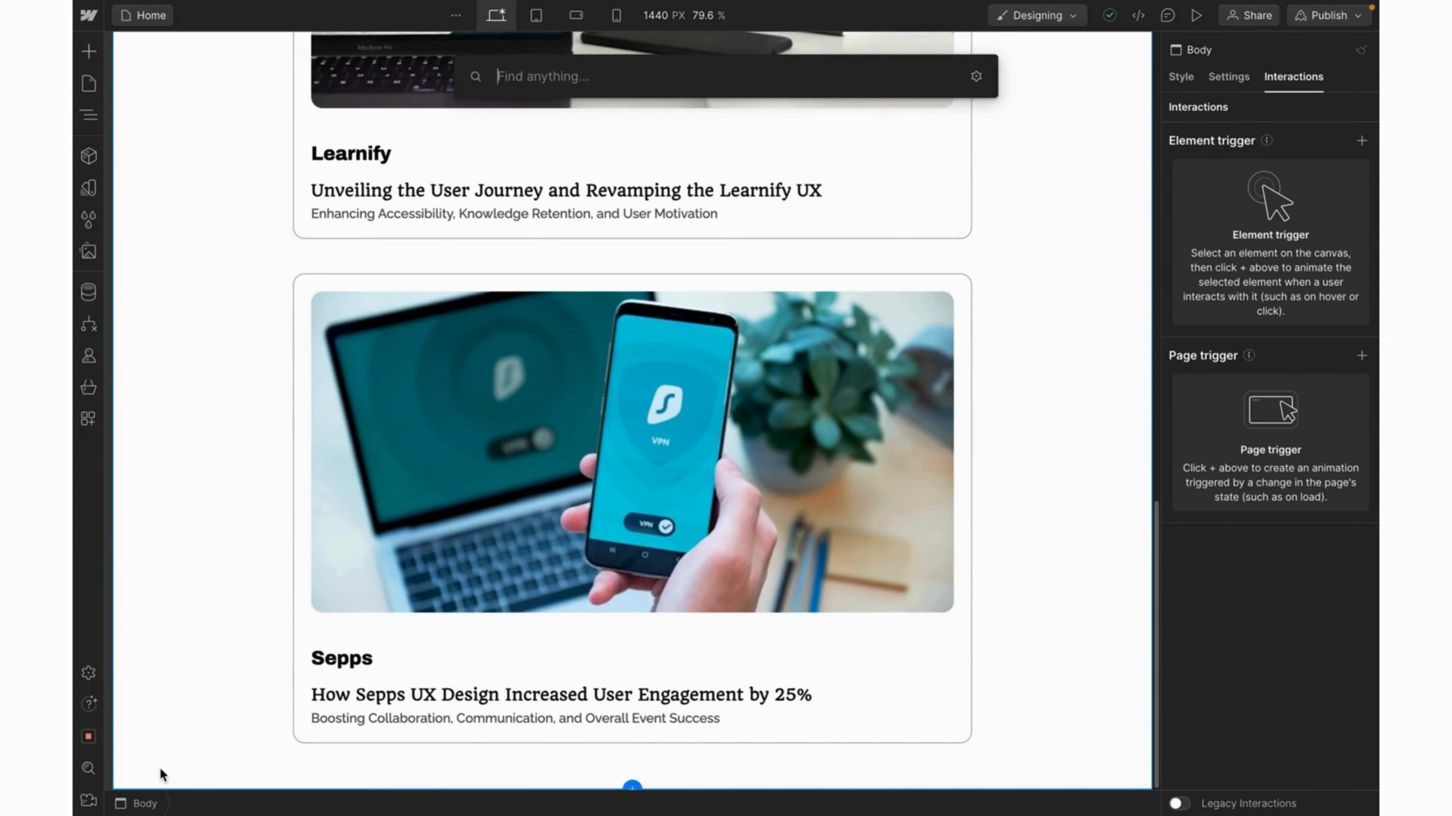
pyautogui.write('section')
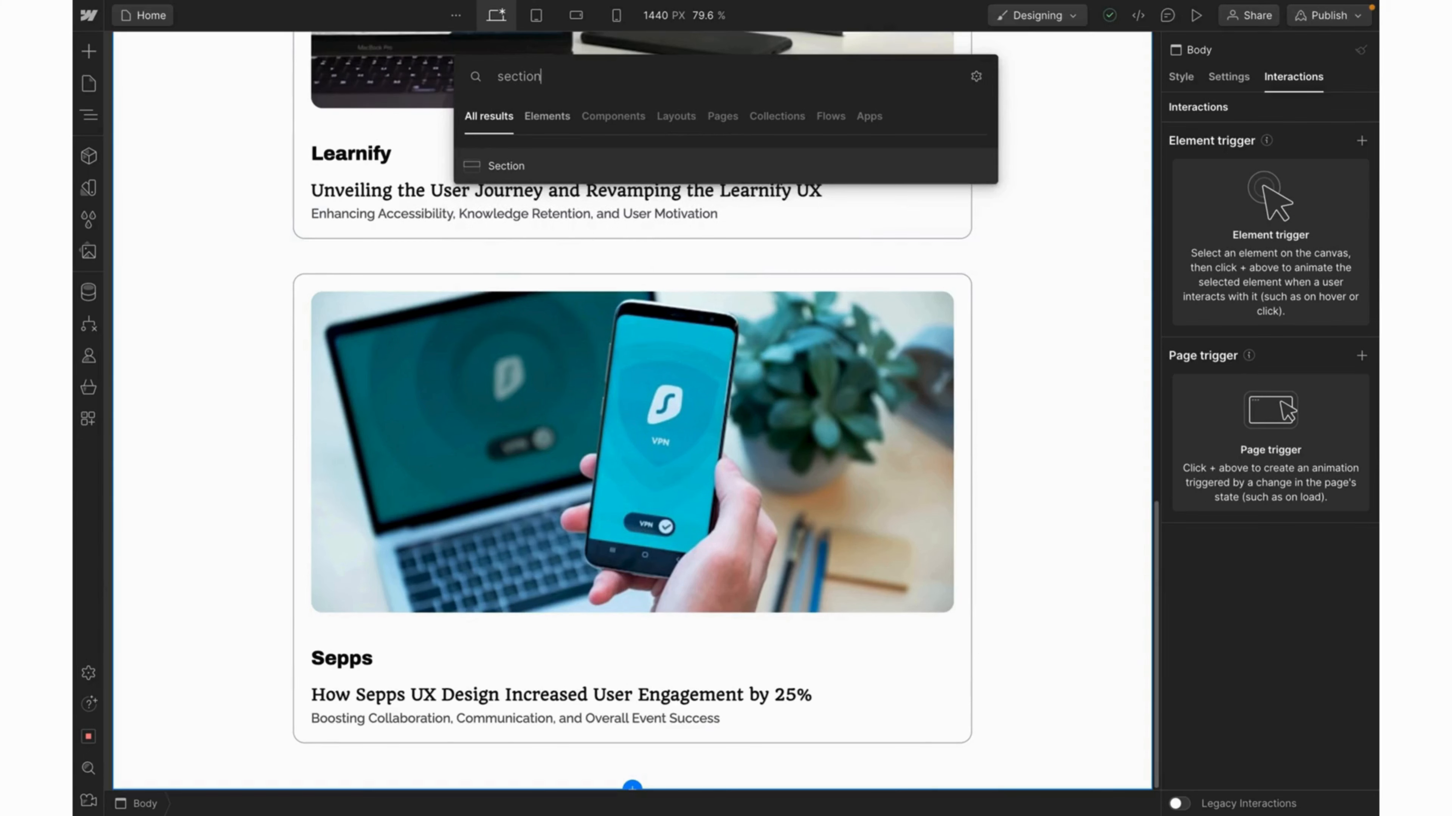
pyautogui.press('Return')
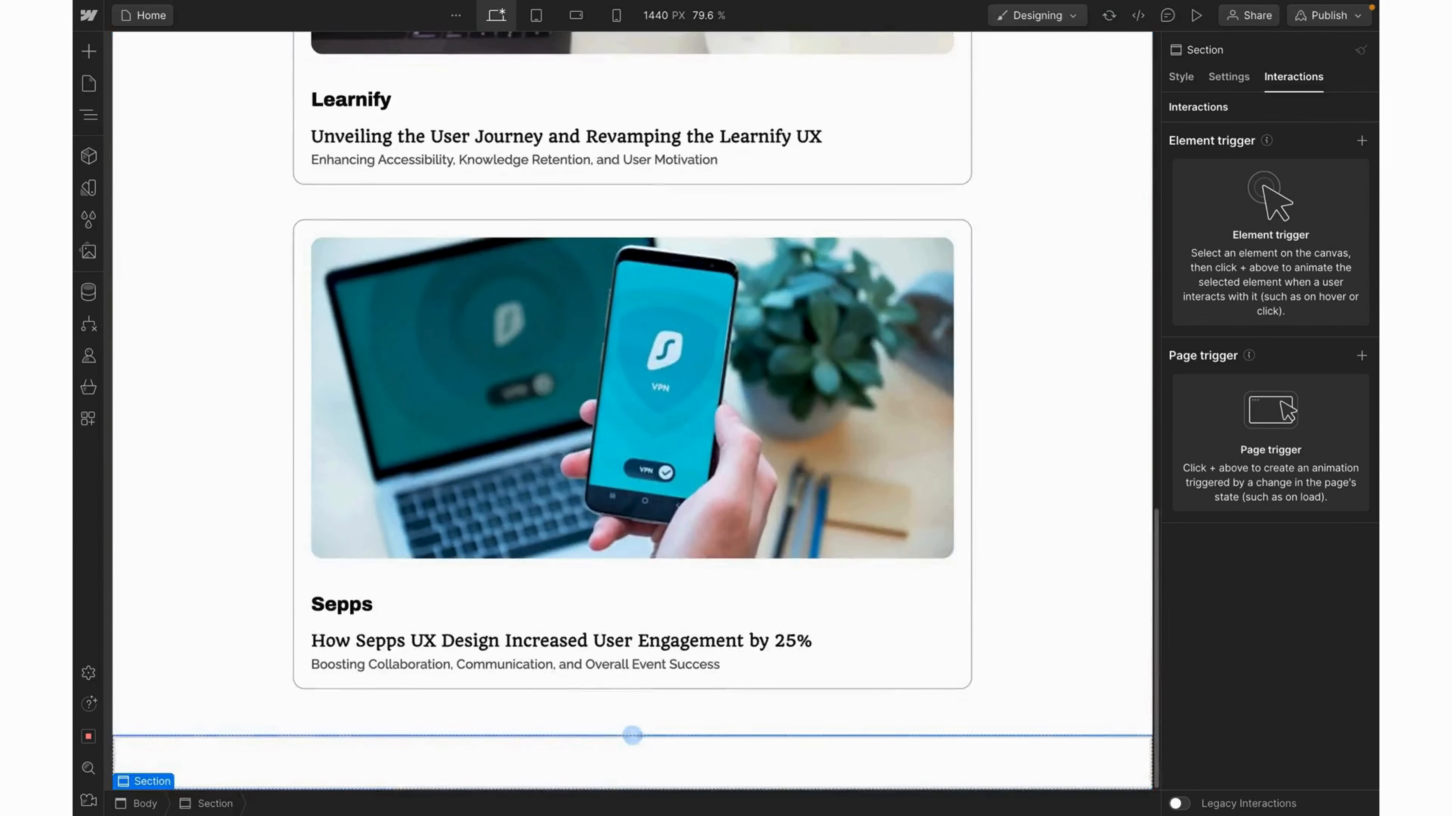
# Apply the existing Section class (64 px padding) to the new section, then search for a Container.
pyautogui.click(1168, 81)
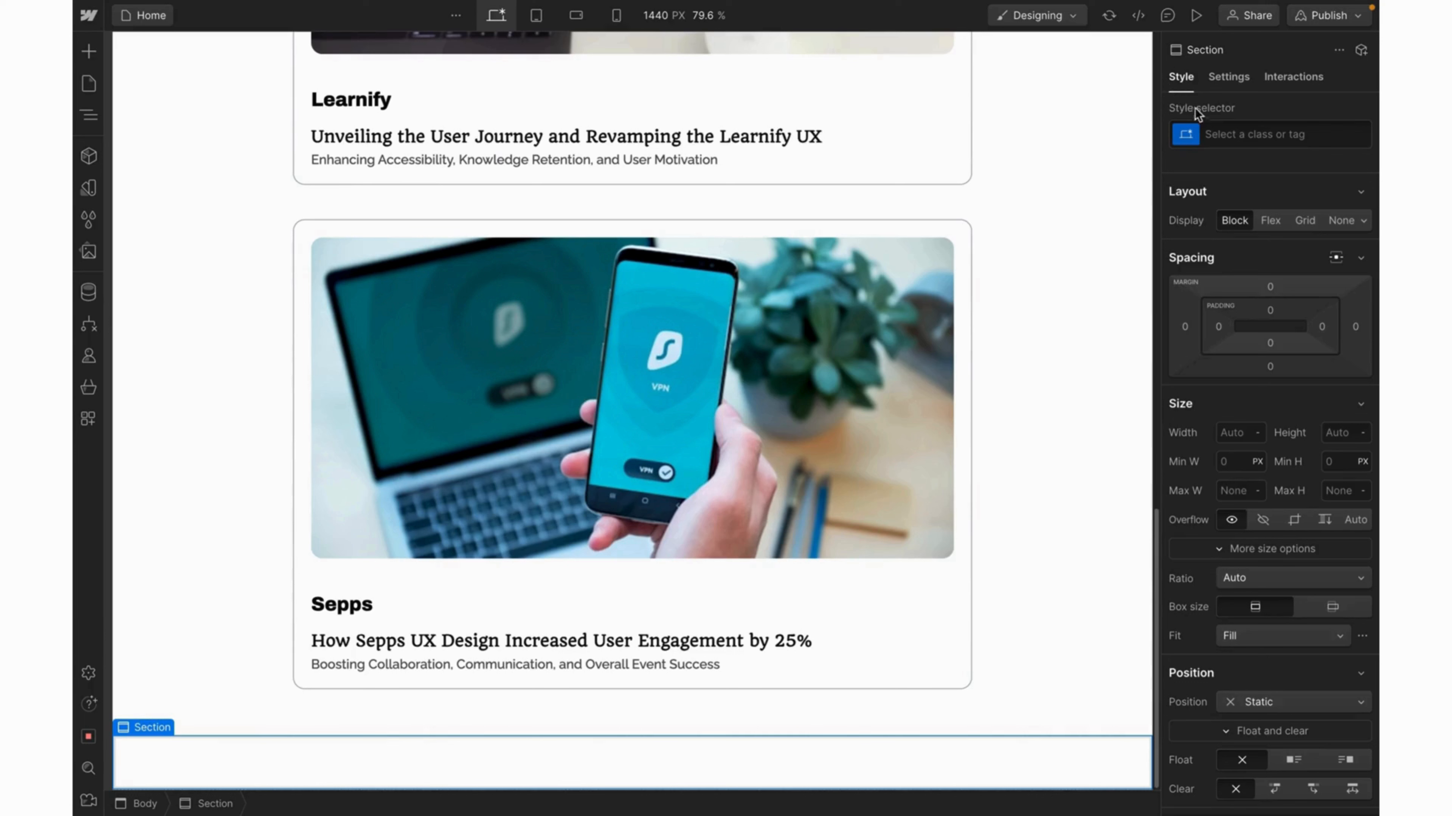
pyautogui.click(1216, 142)
pyautogui.write('secti')
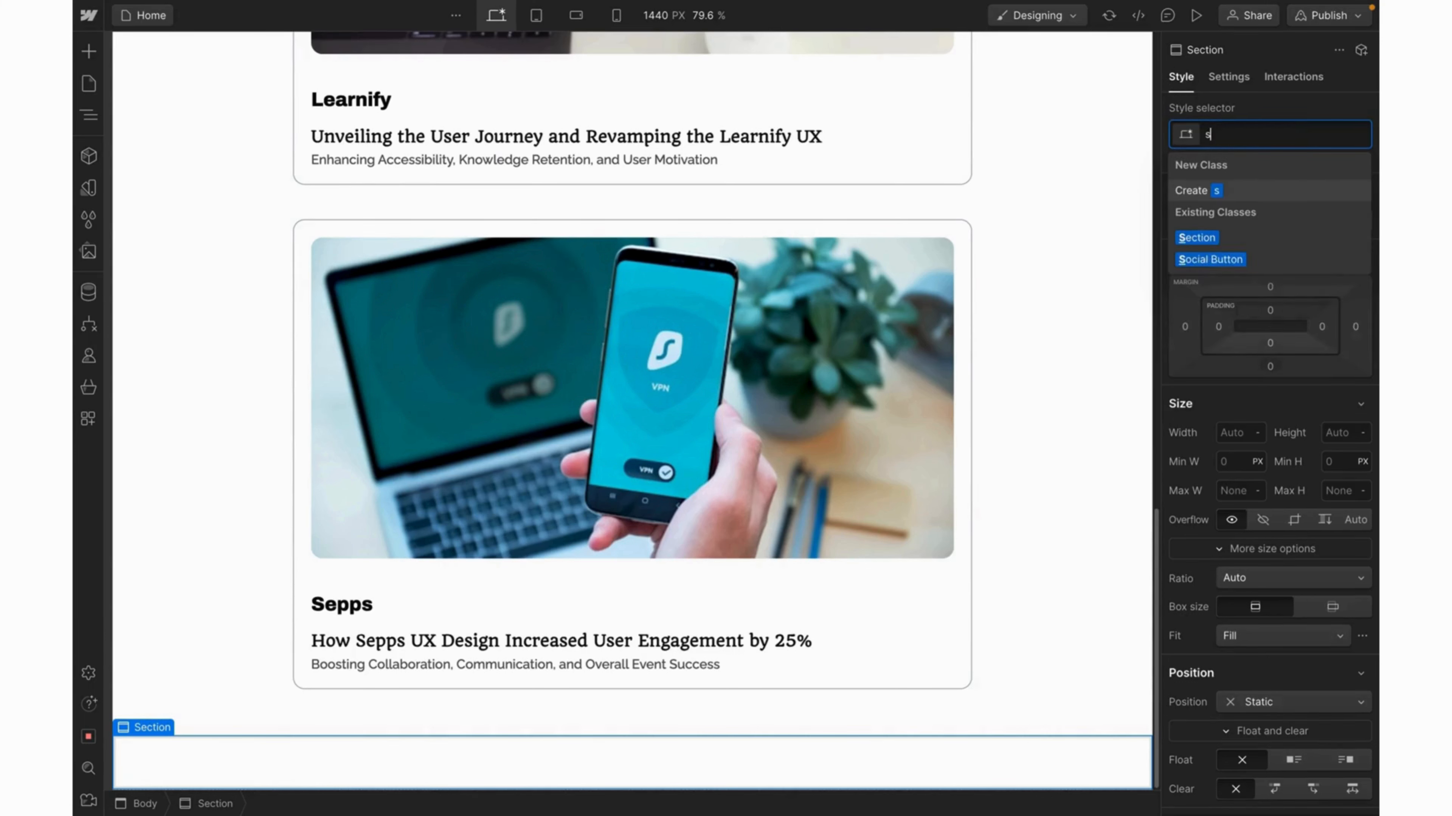
pyautogui.click(1197, 235)
pyautogui.scroll(-1, 883, 434)
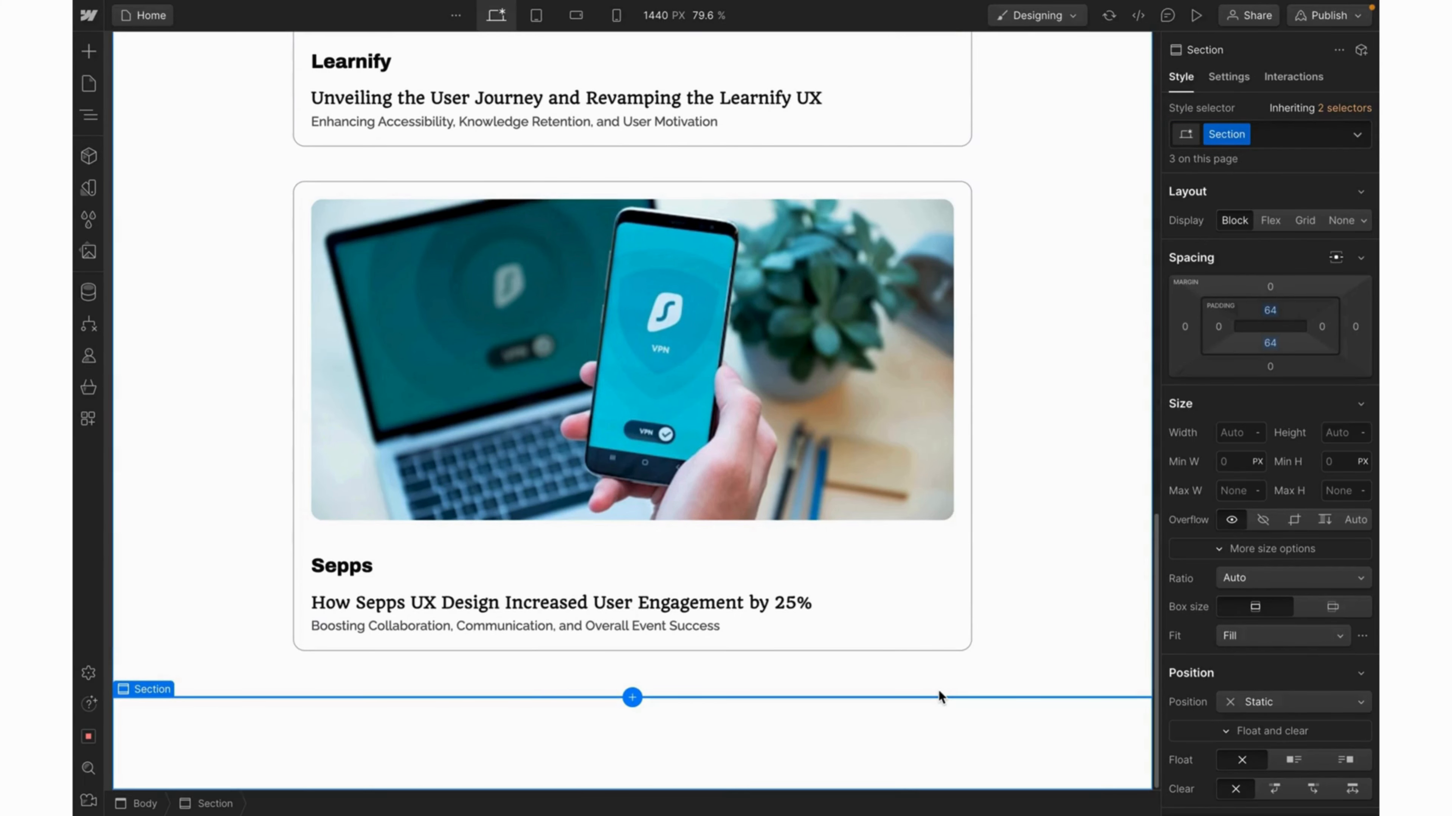
pyautogui.hotkey('ctrl', 'e')
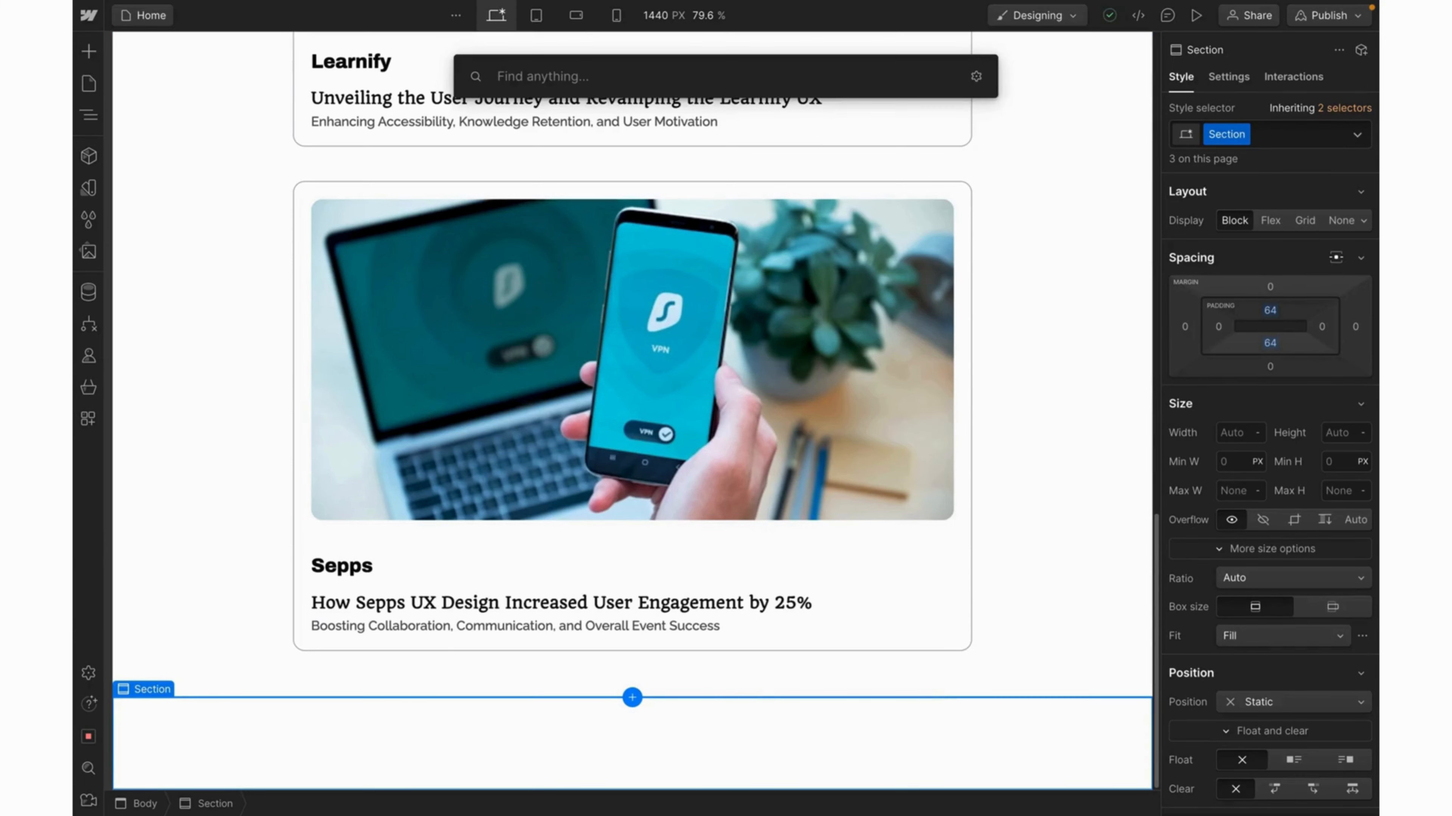
pyautogui.write('cont')
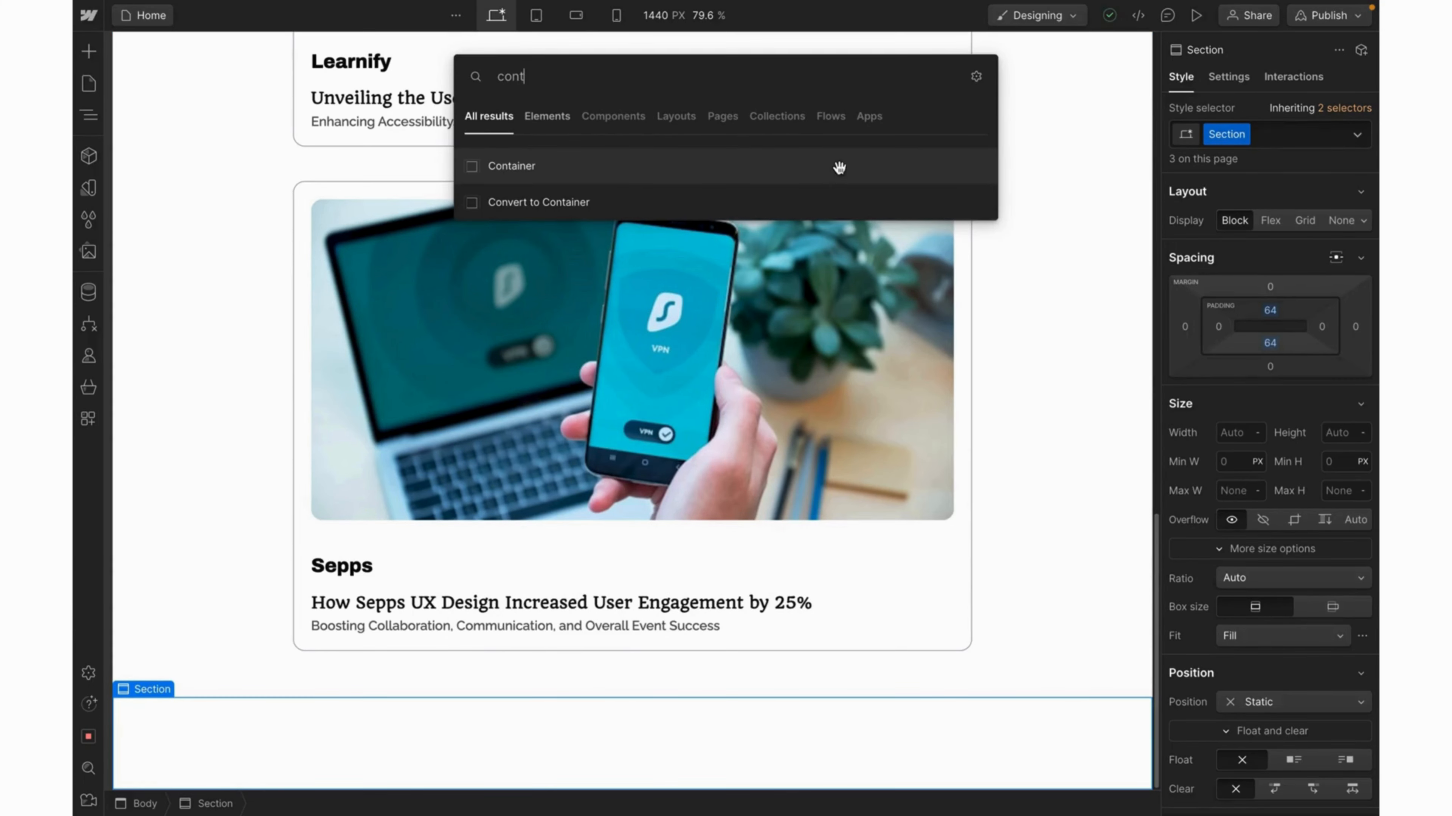
# Insert a Container into the section and create a new 'Testimonial Container' class on it.
pyautogui.click(834, 170)
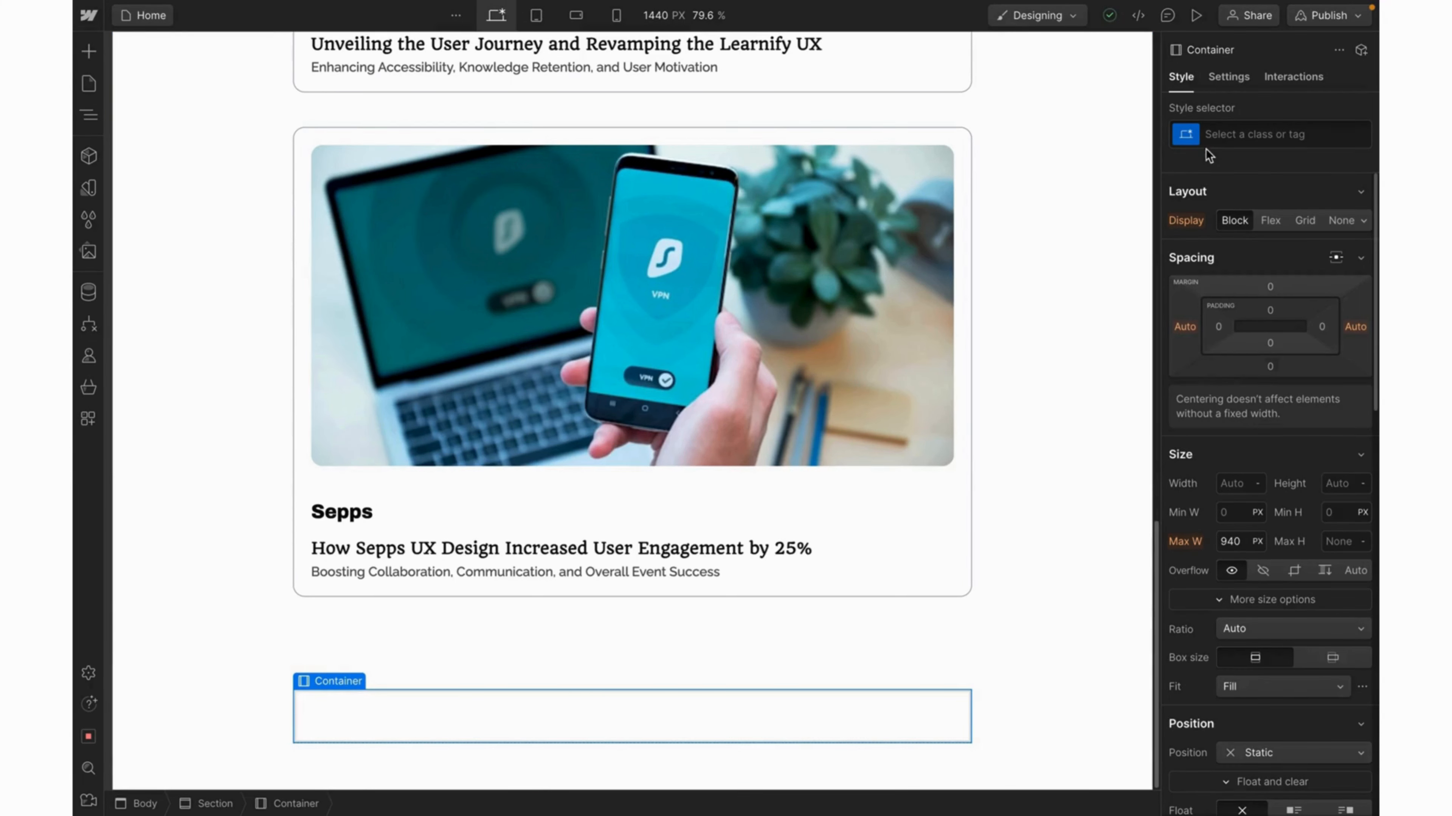
pyautogui.click(1217, 133)
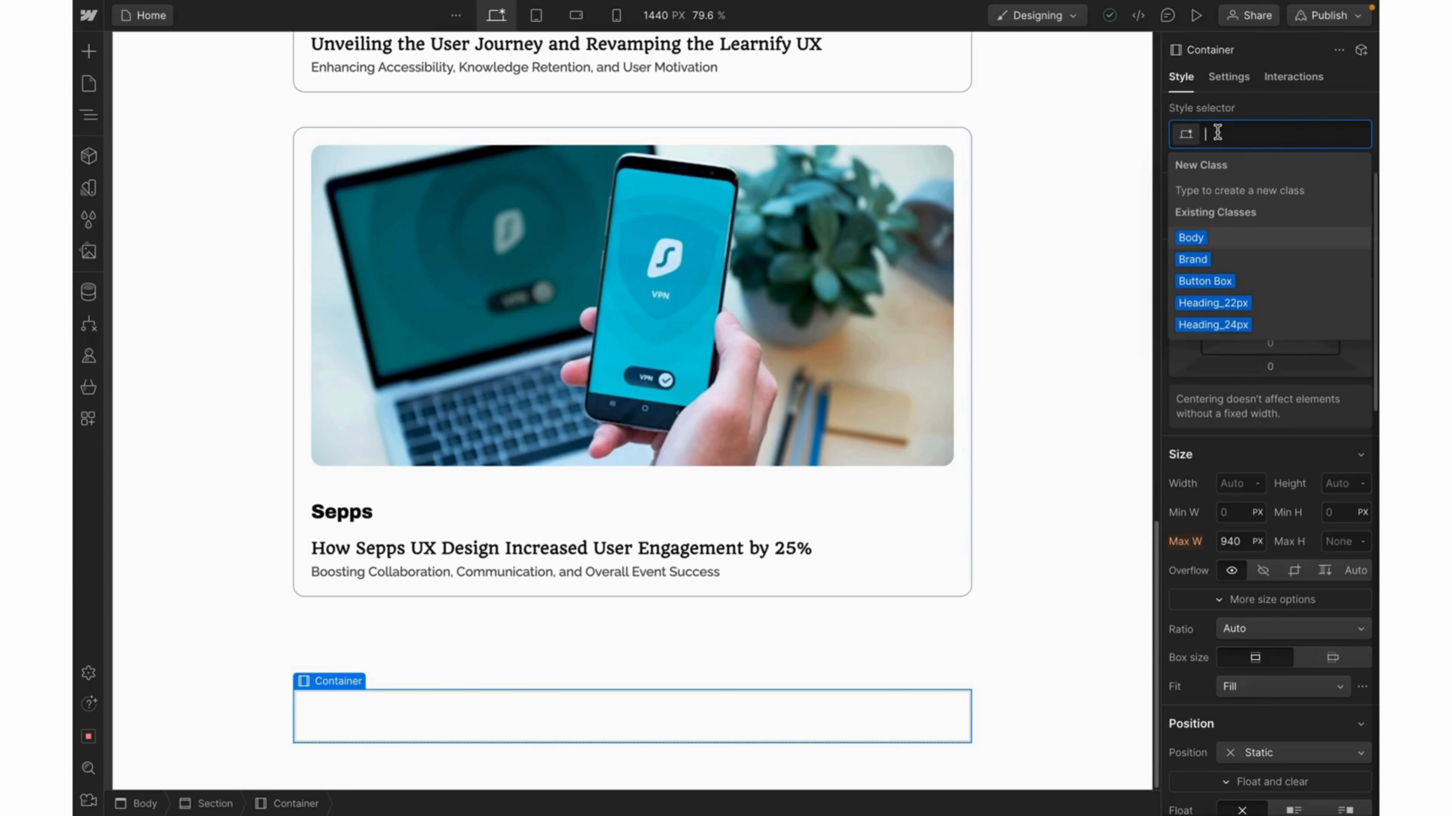
pyautogui.write('Te')
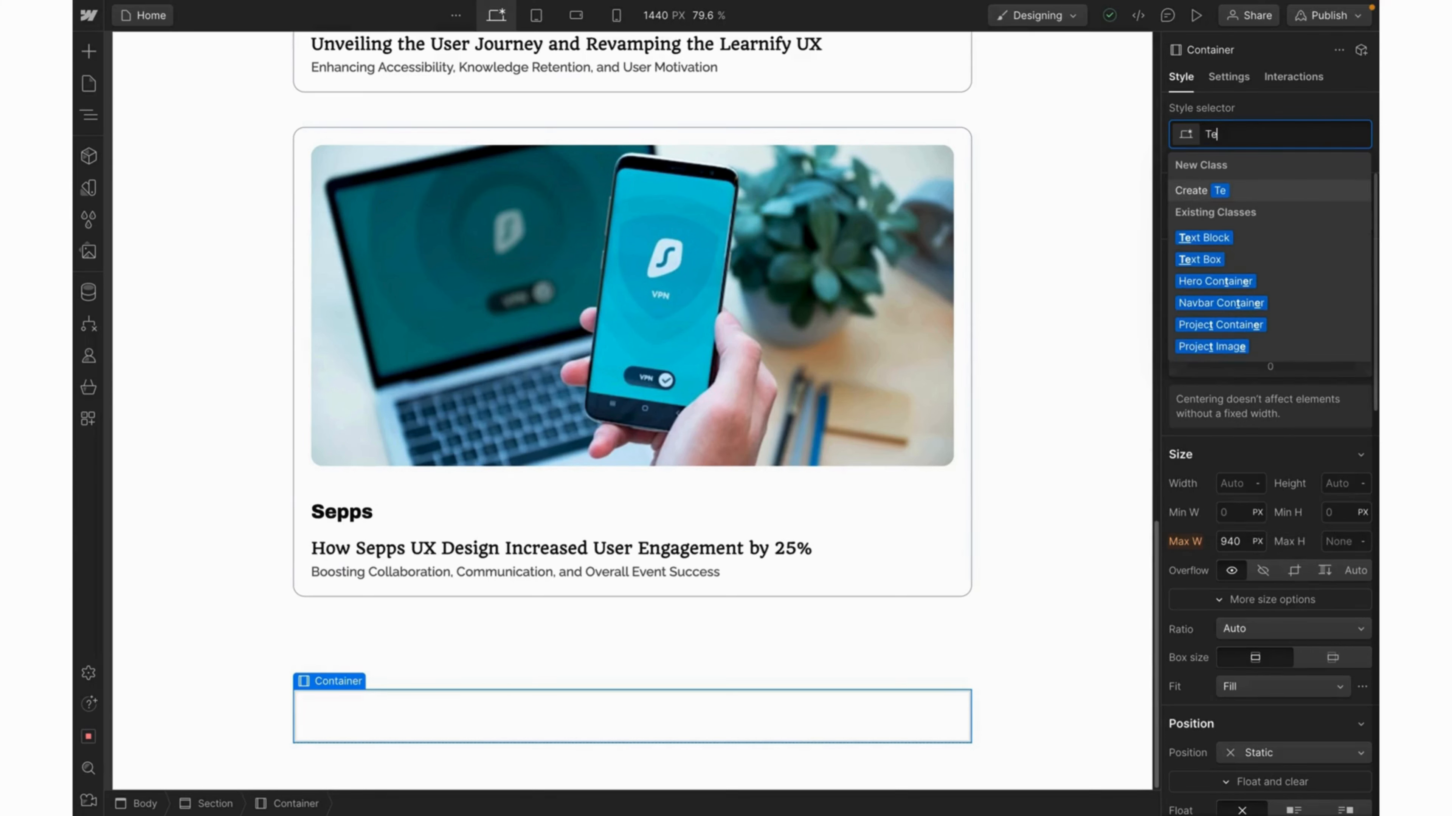
pyautogui.write('stimoni')
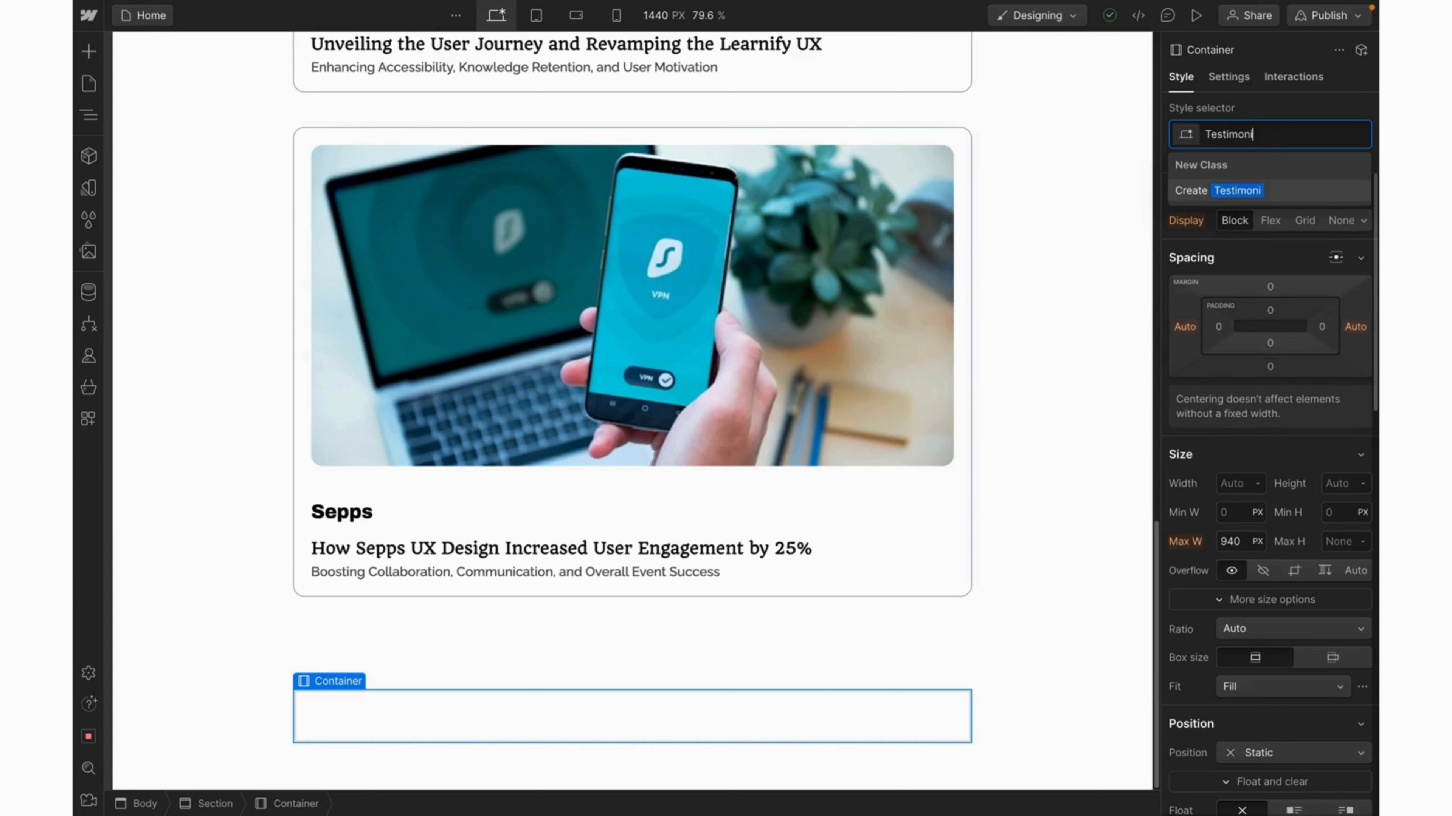
pyautogui.write('al Container')
pyautogui.press('Return')
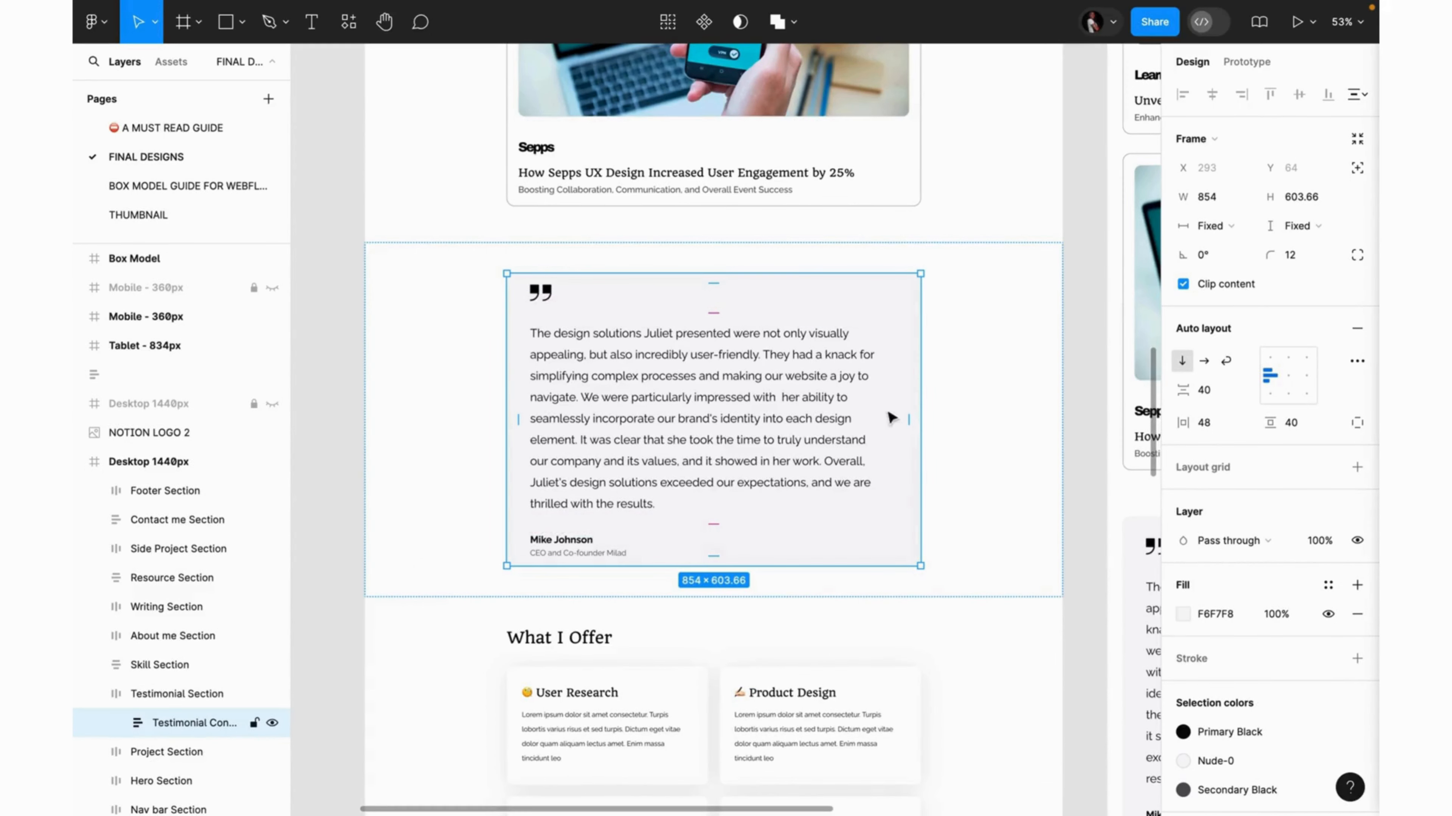
# Copy the F6F7F8 fill hex value from the Figma testimonial card.
pyautogui.click(1216, 613)
pyautogui.hotkey('ctrl', 'c')
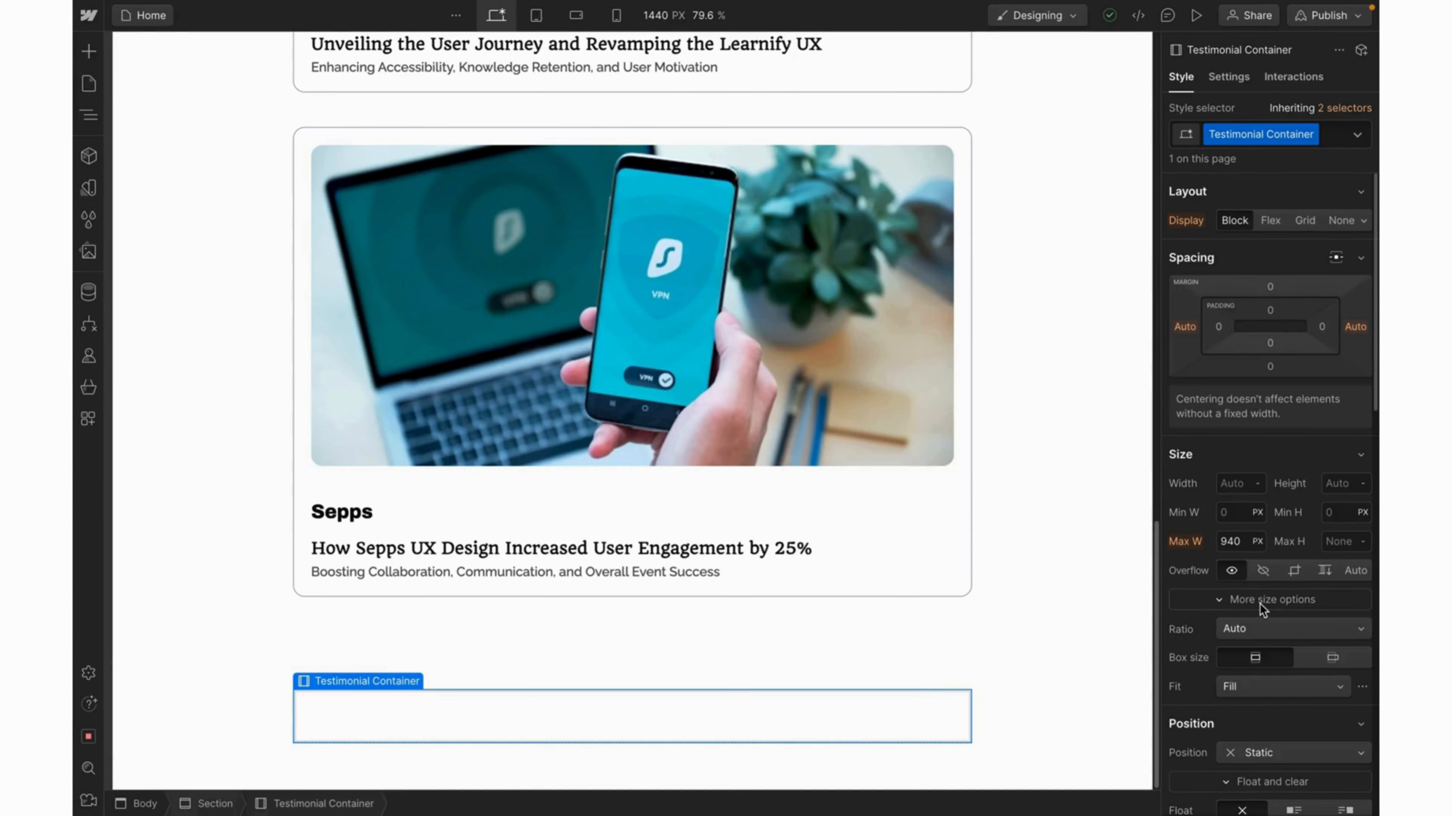
# Paste F6F7F8 as the Testimonial Container's background colour.
pyautogui.scroll(-6, 1260, 604)
pyautogui.scroll(-4, 1260, 604)
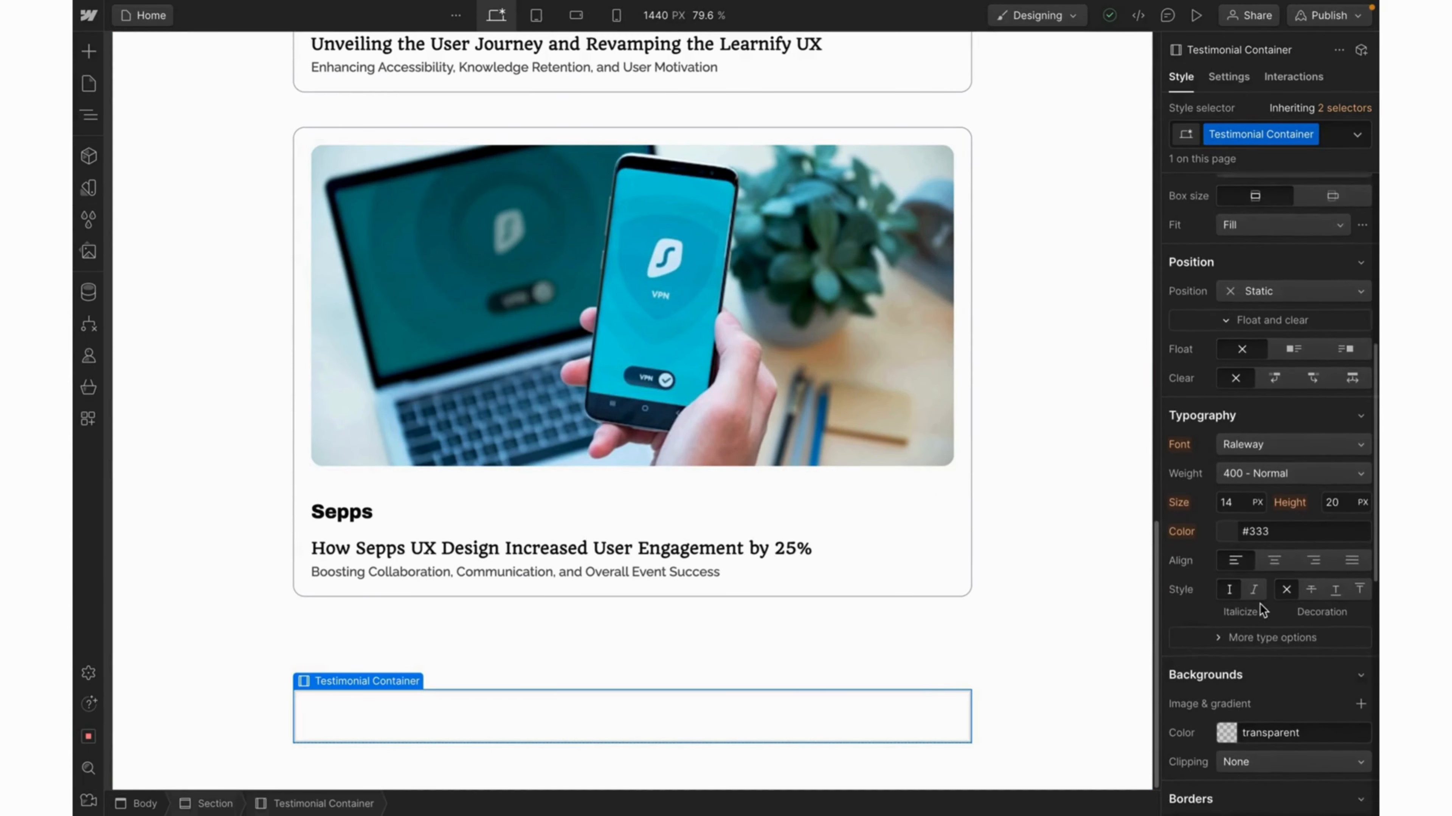
pyautogui.click(1223, 623)
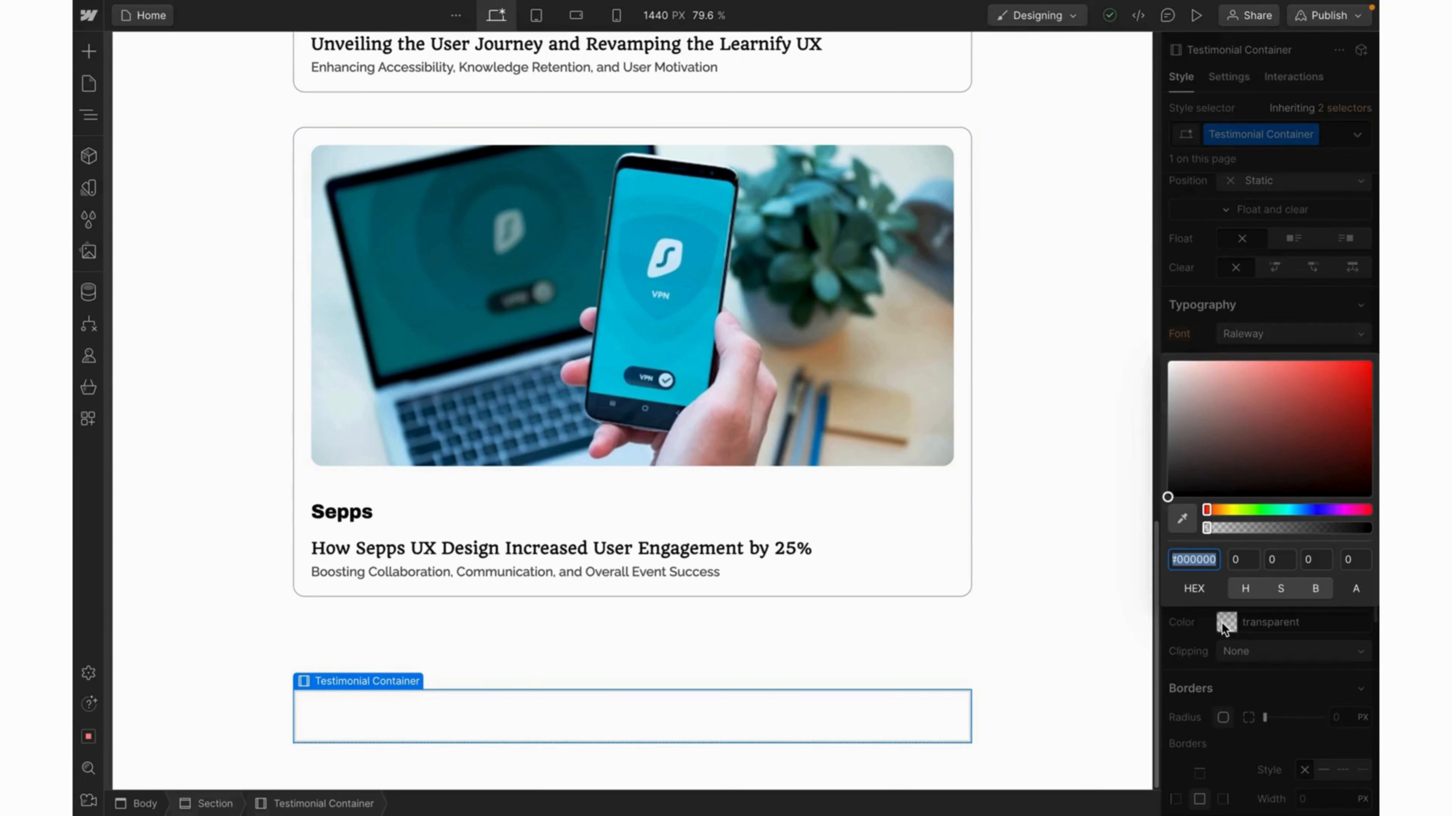
pyautogui.hotkey('ctrl', 'v')
pyautogui.press('Return')
pyautogui.click(929, 734)
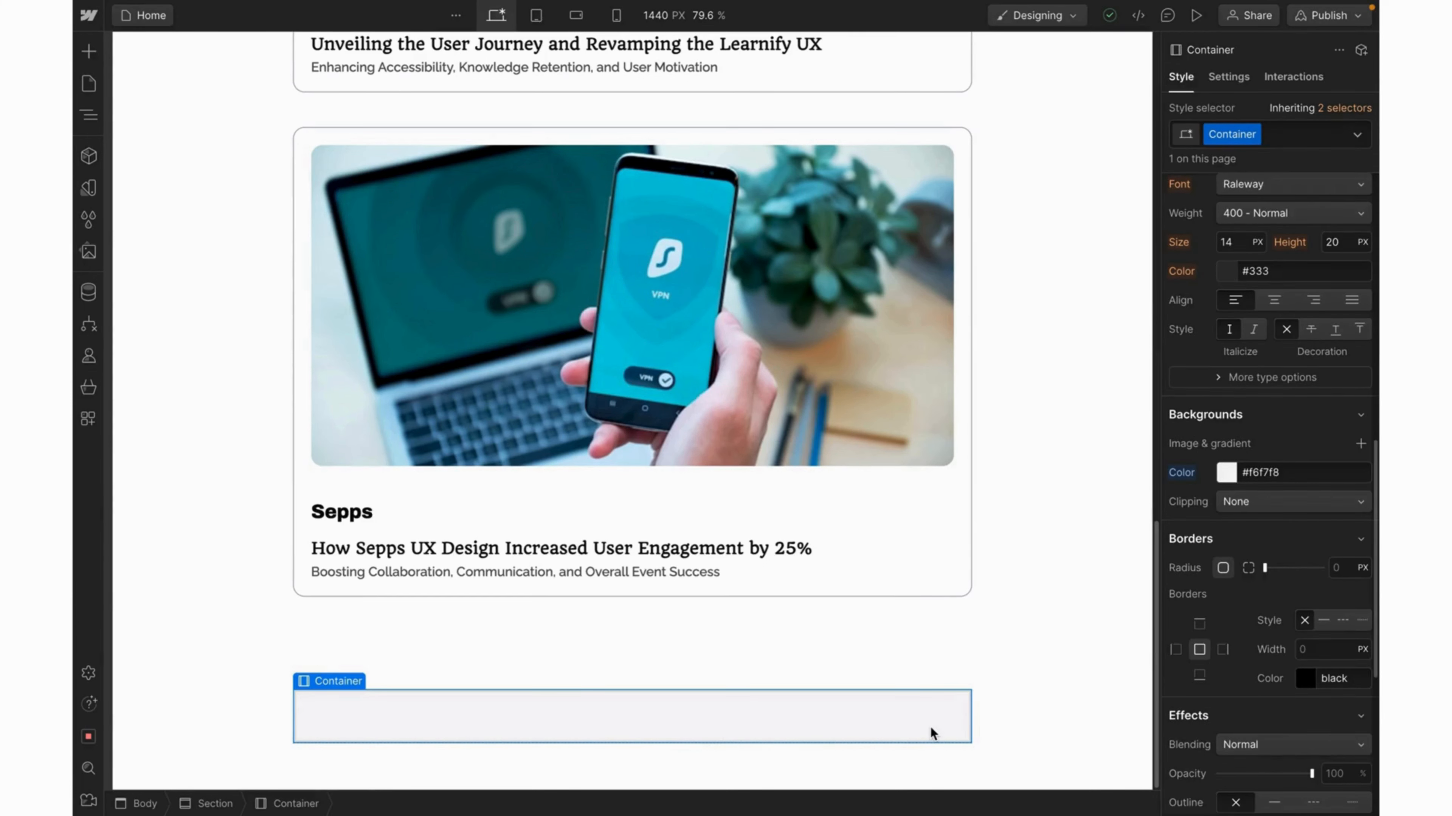
# Save the F6F7F8 background as a new colour variable named Gray_3.
pyautogui.click(1223, 472)
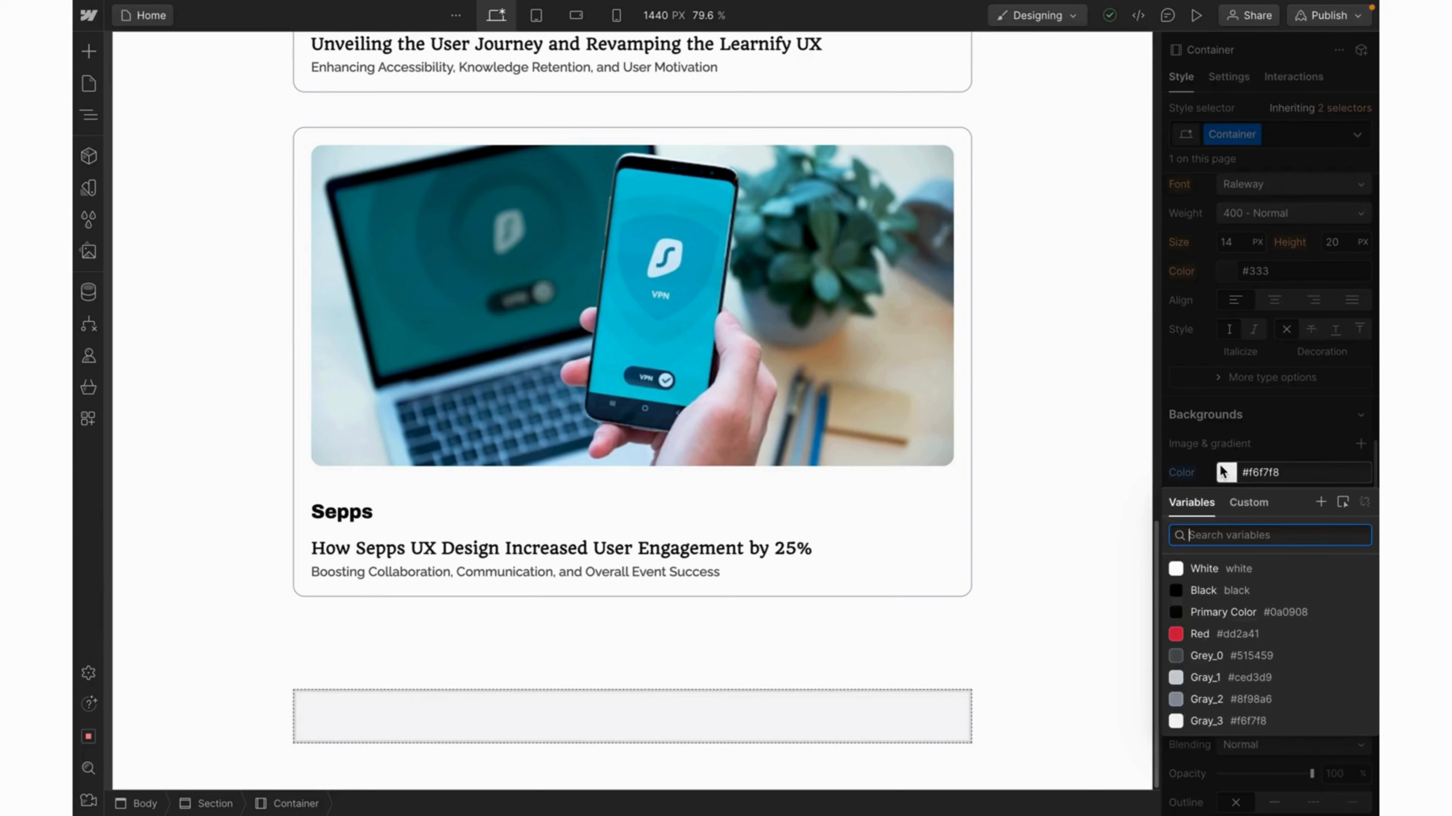
pyautogui.click(1327, 504)
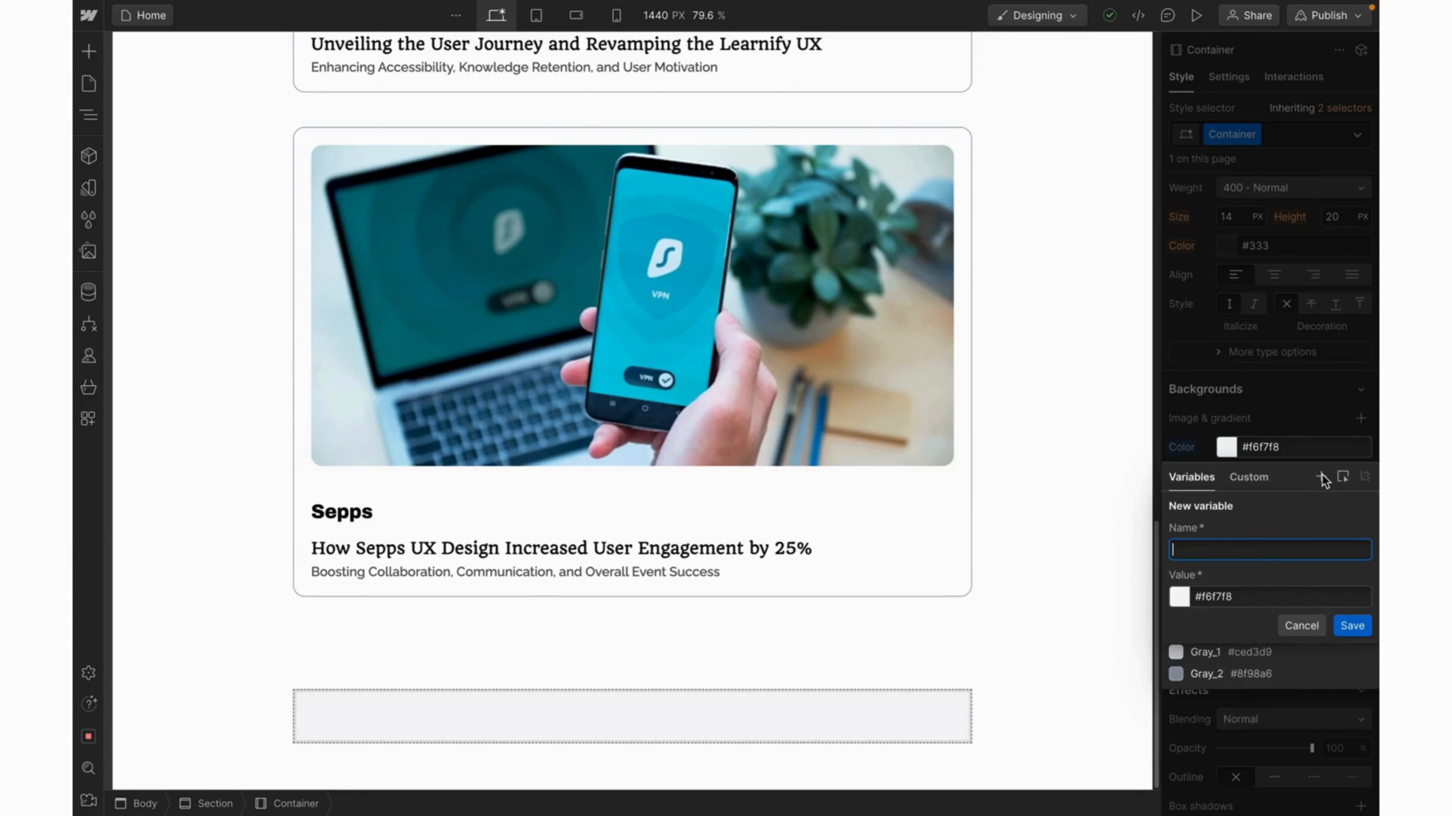
pyautogui.write('Gray_3')
pyautogui.press('Return')
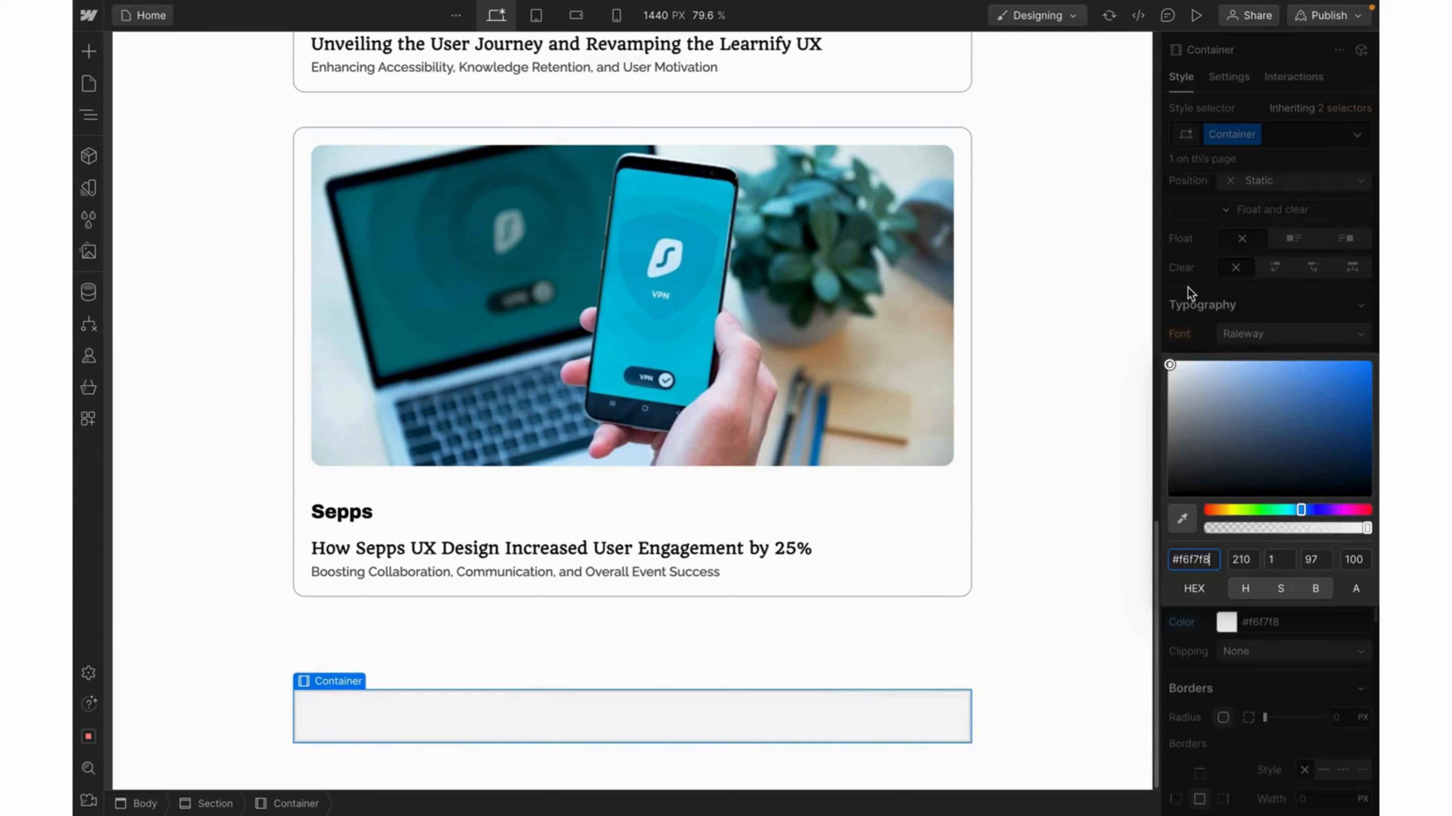
pyautogui.click(1187, 287)
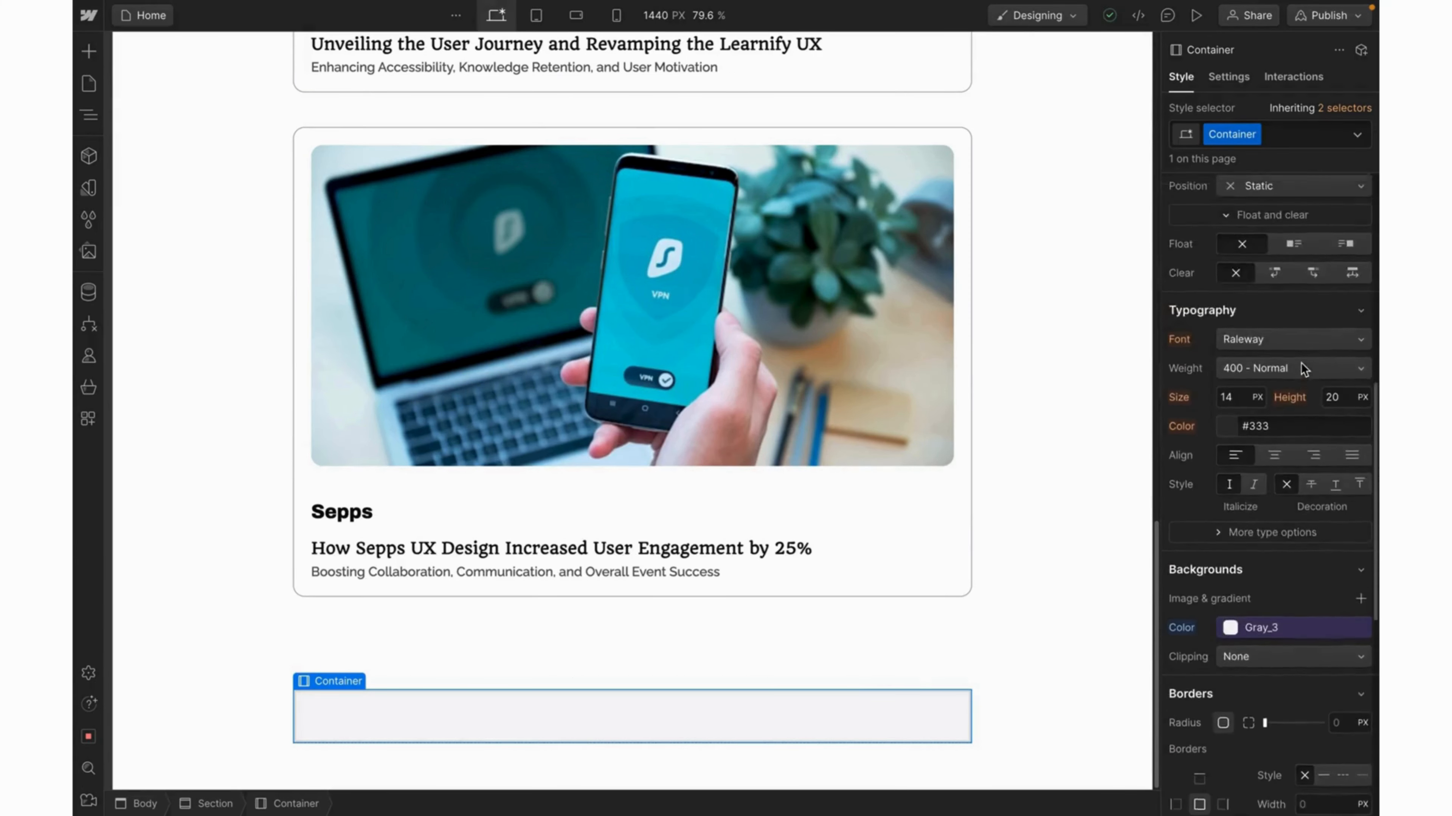
pyautogui.scroll(10, 1301, 363)
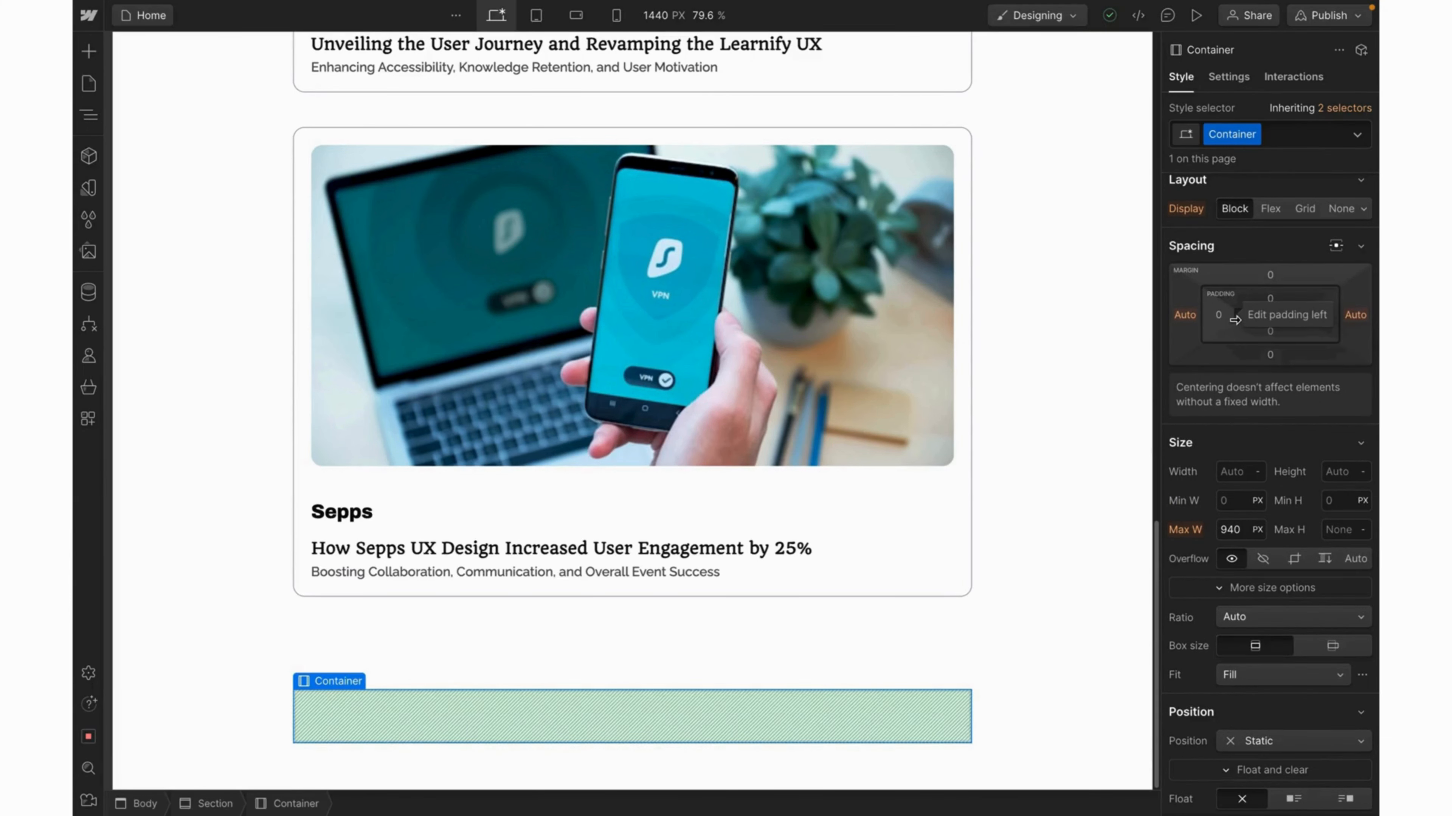
# Adjust the container's left padding and give it a 12 px corner radius.
pyautogui.moveTo(1235, 320); pyautogui.dragTo(1274, 347)
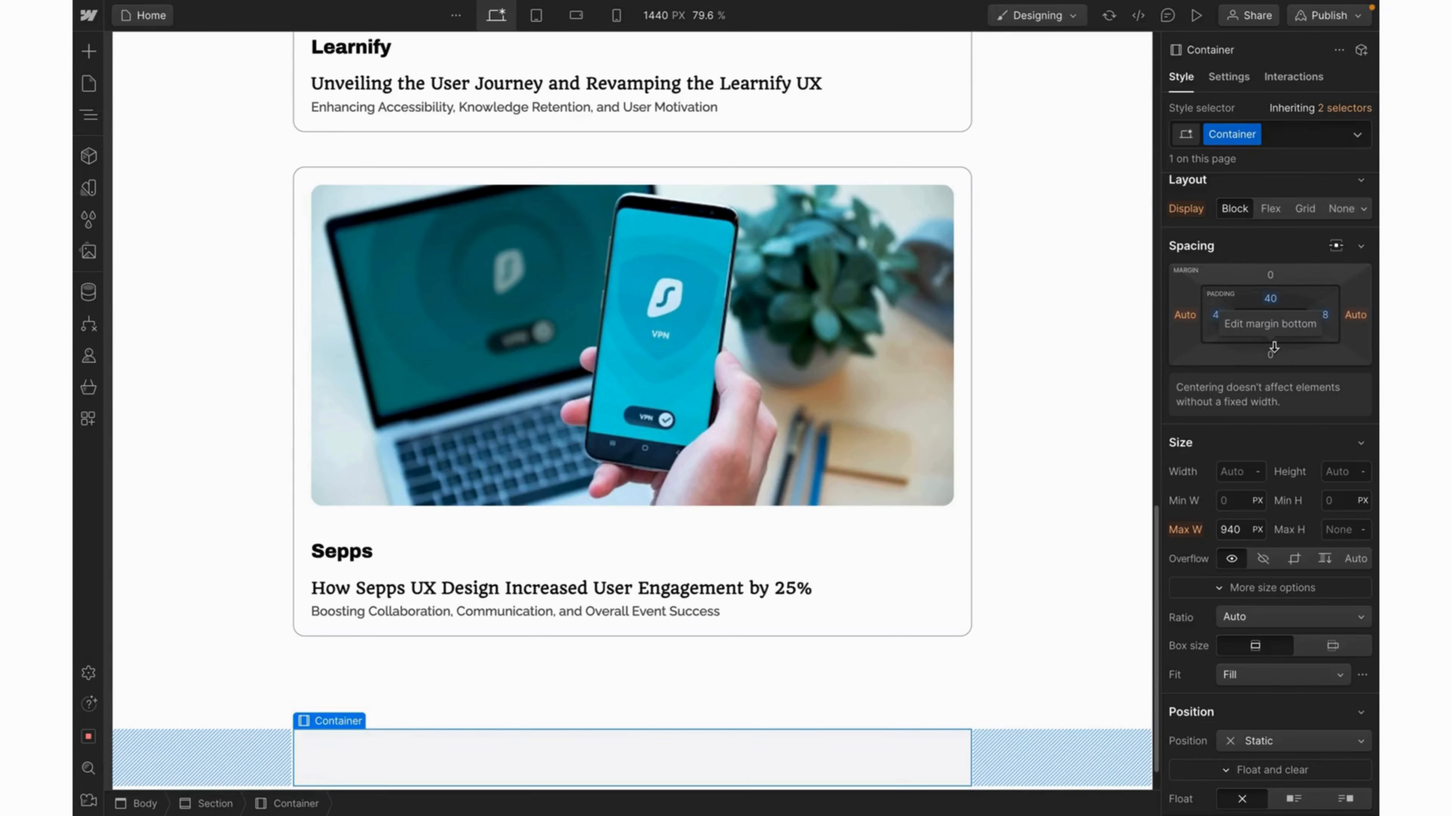
pyautogui.scroll(-10, 1285, 509)
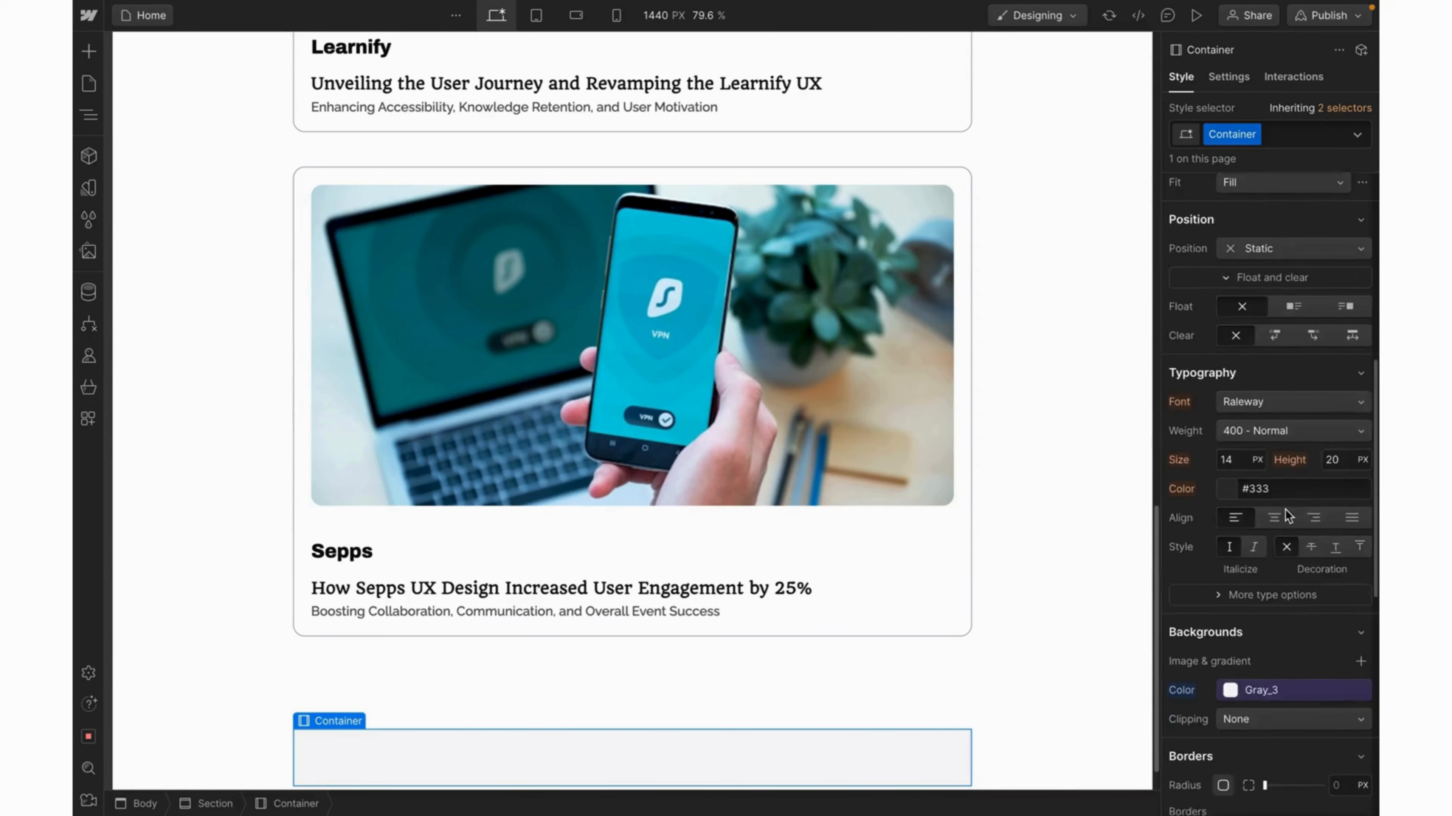
pyautogui.scroll(-1, 1286, 514)
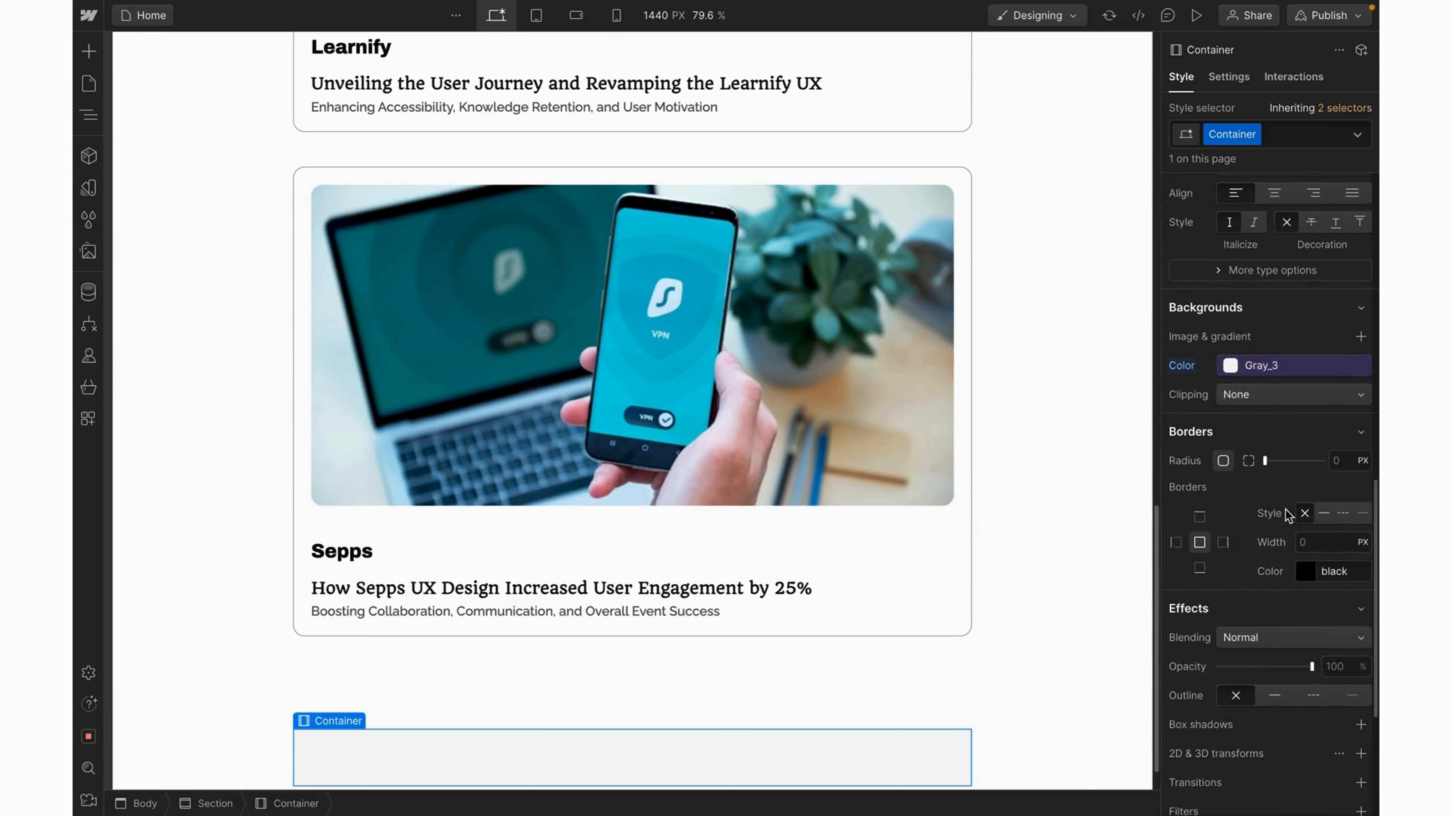
pyautogui.click(1340, 460)
pyautogui.write('12')
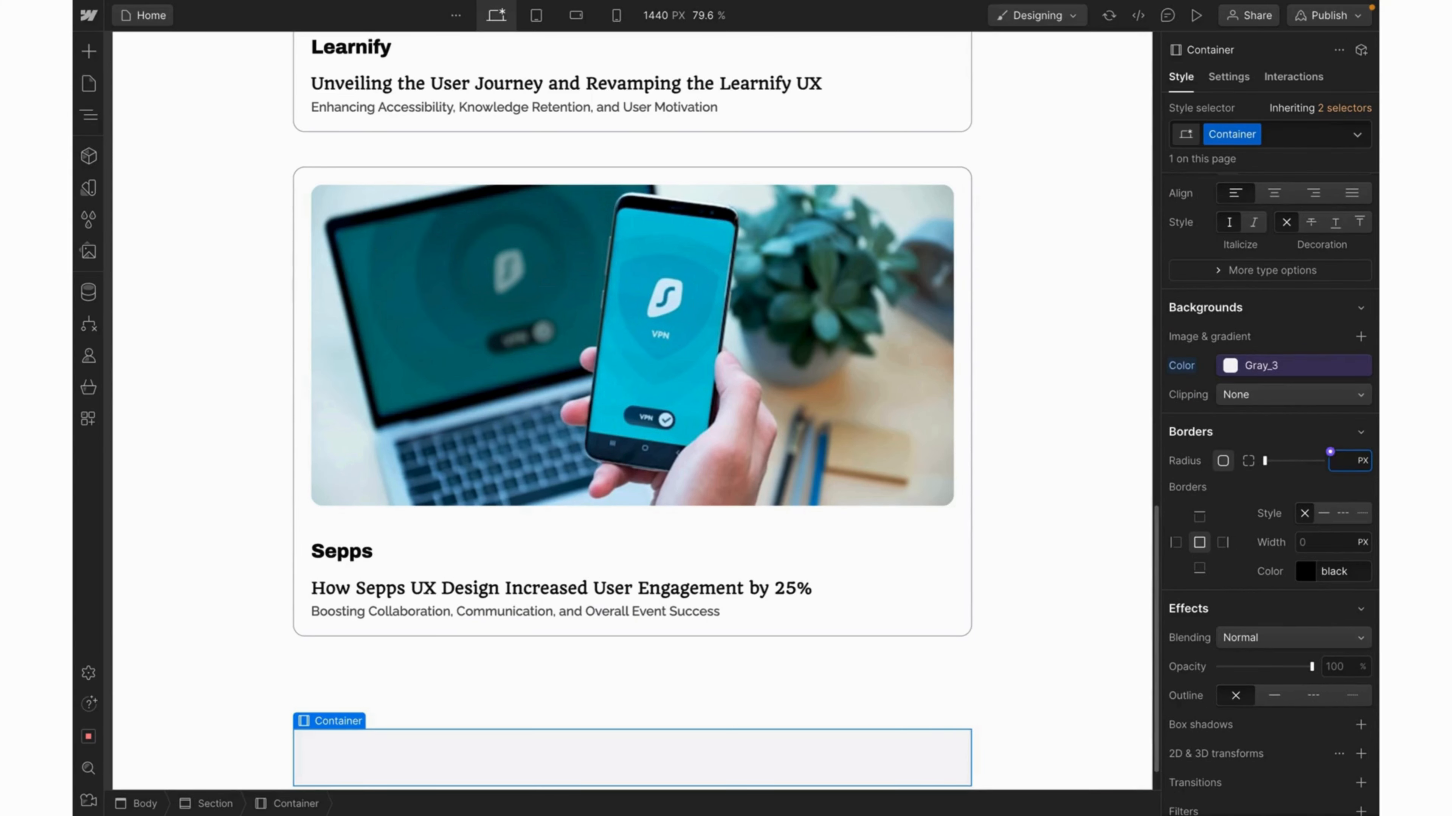
pyautogui.press('Return')
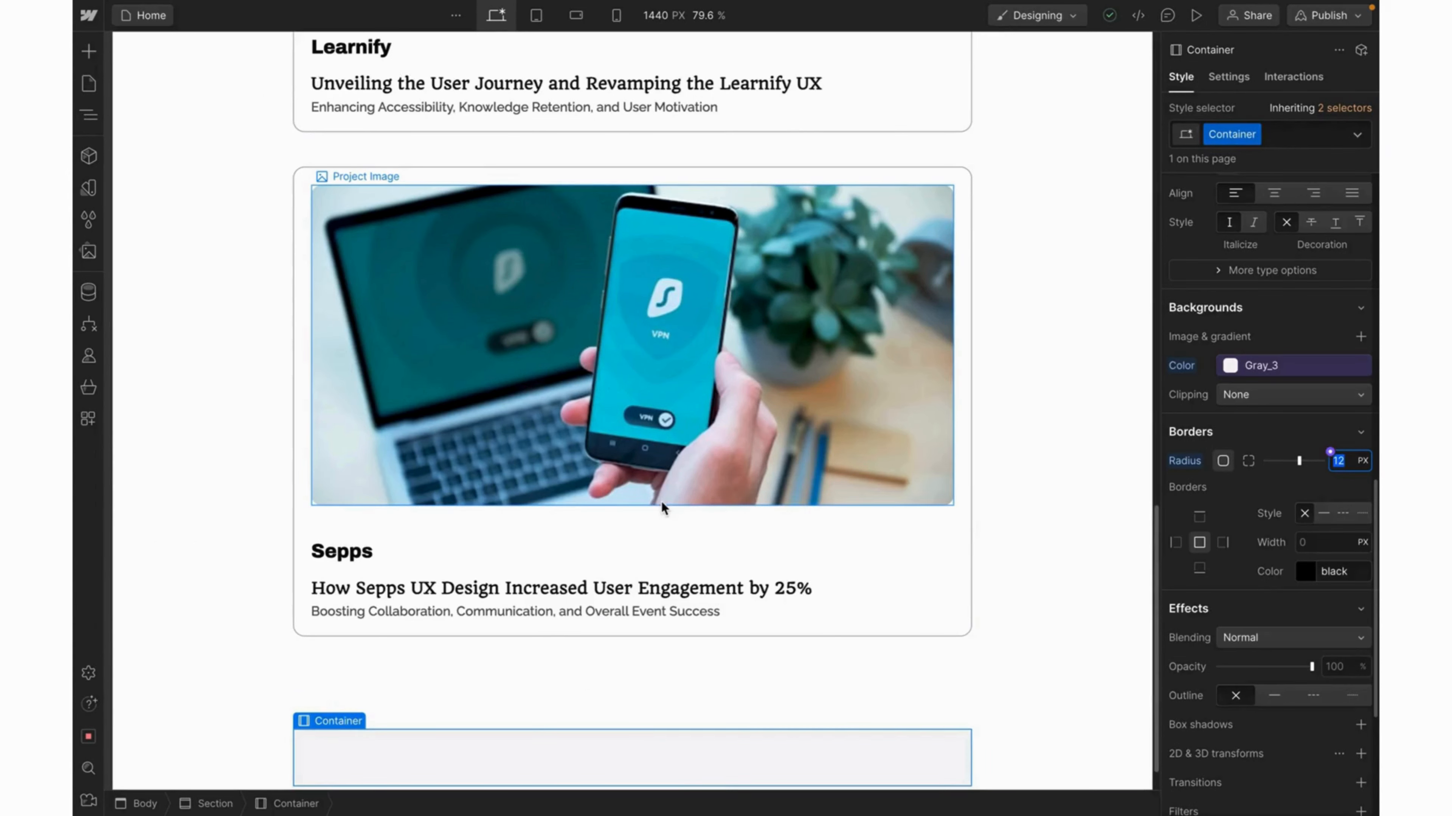
pyautogui.scroll(-1, 320, 332)
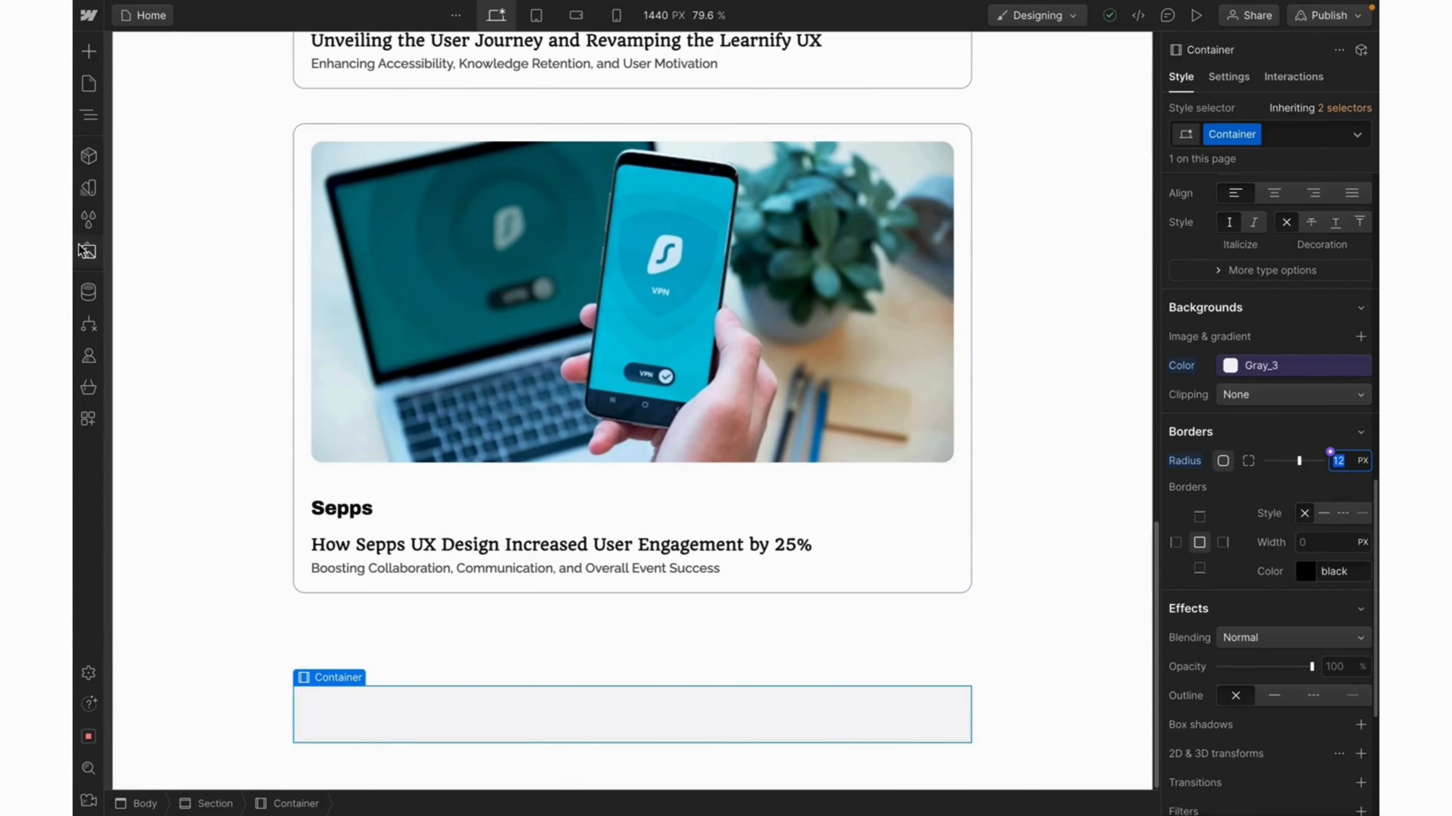
# Drag the Quote.svg icon from Assets into the gray container.
pyautogui.click(87, 252)
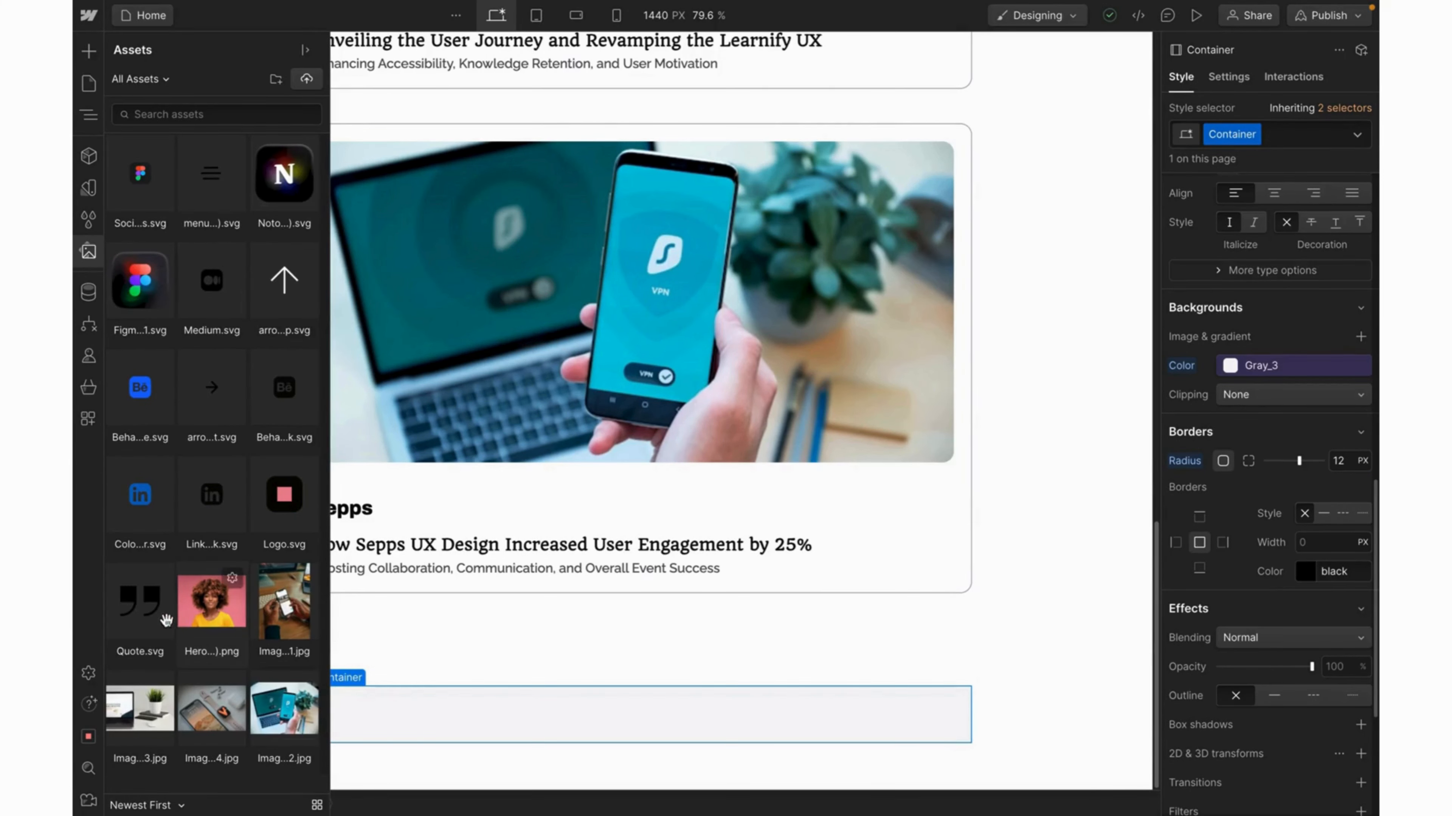
pyautogui.moveTo(144, 613); pyautogui.dragTo(377, 715)
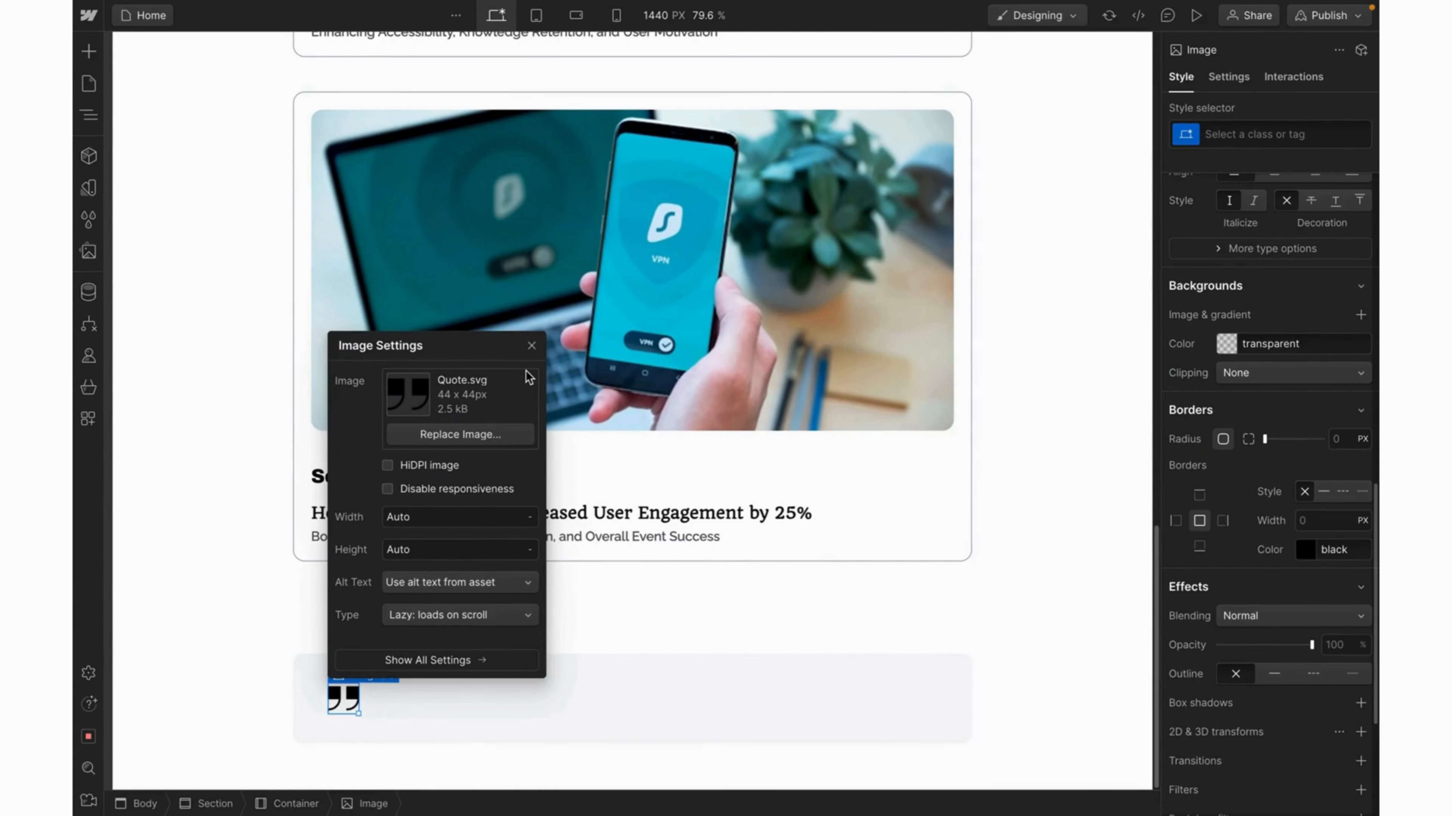
pyautogui.click(532, 354)
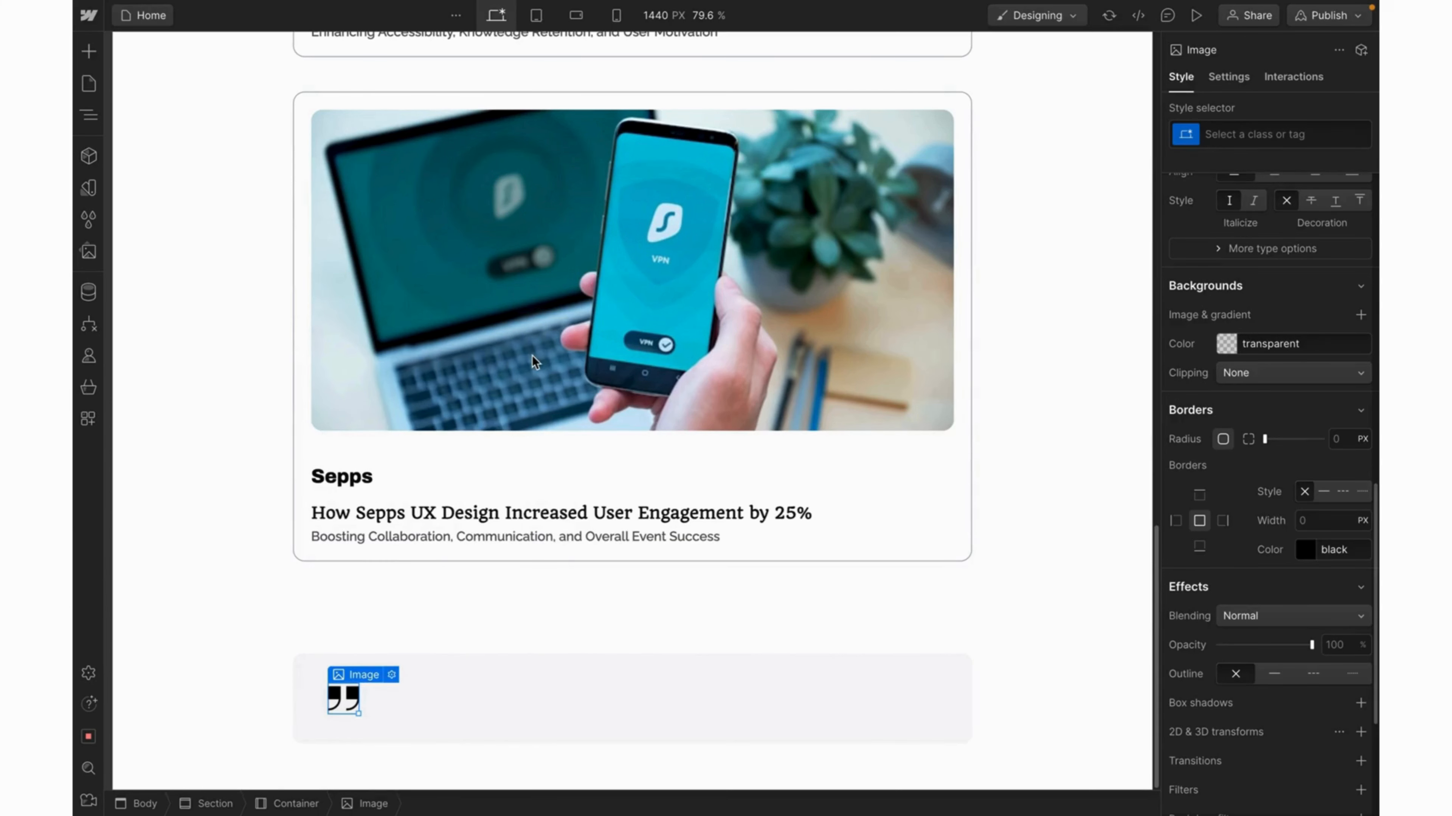
# Rename the gray container's class to Testimonial Container.
pyautogui.click(743, 693)
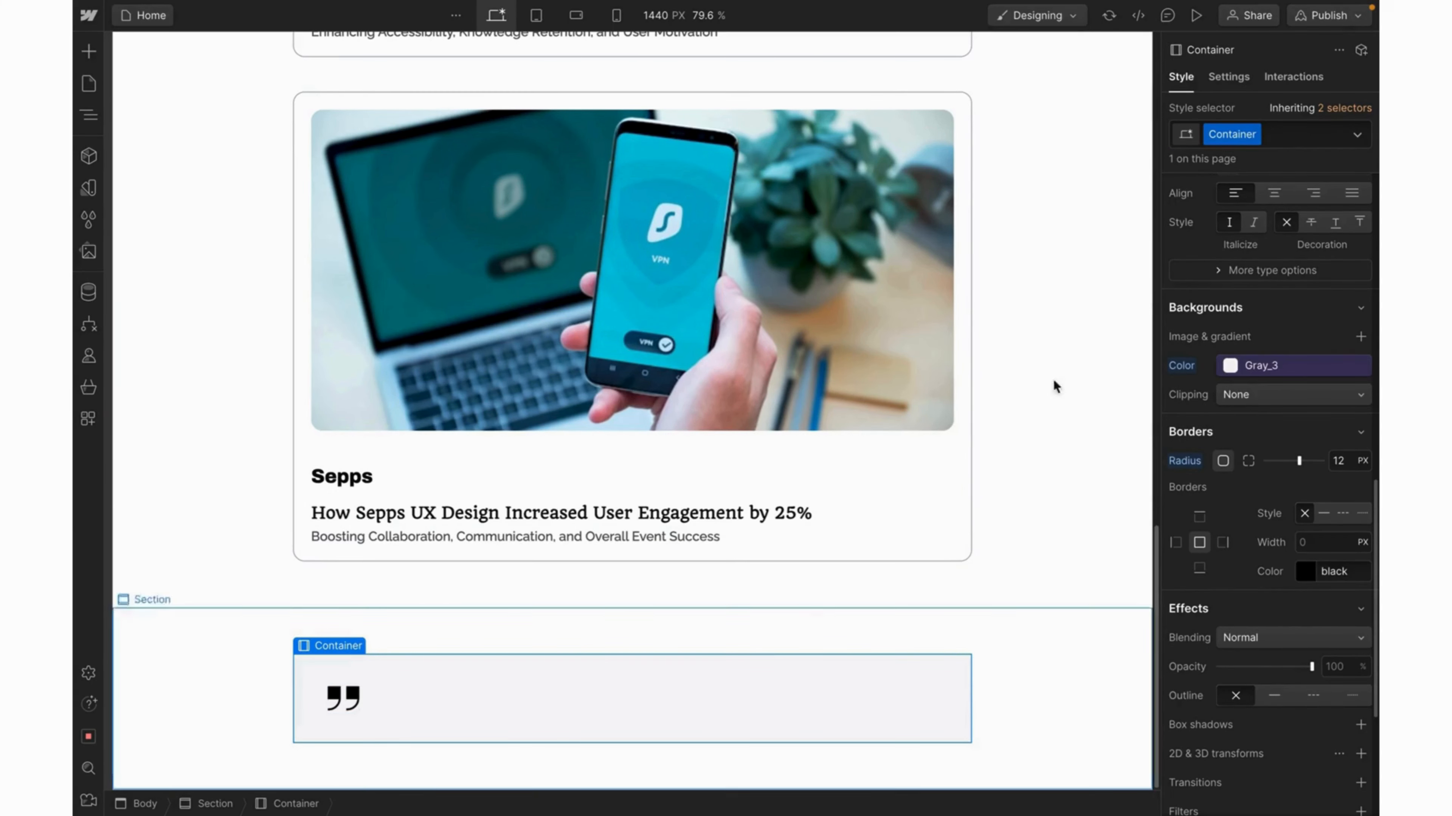
pyautogui.doubleClick(1233, 140)
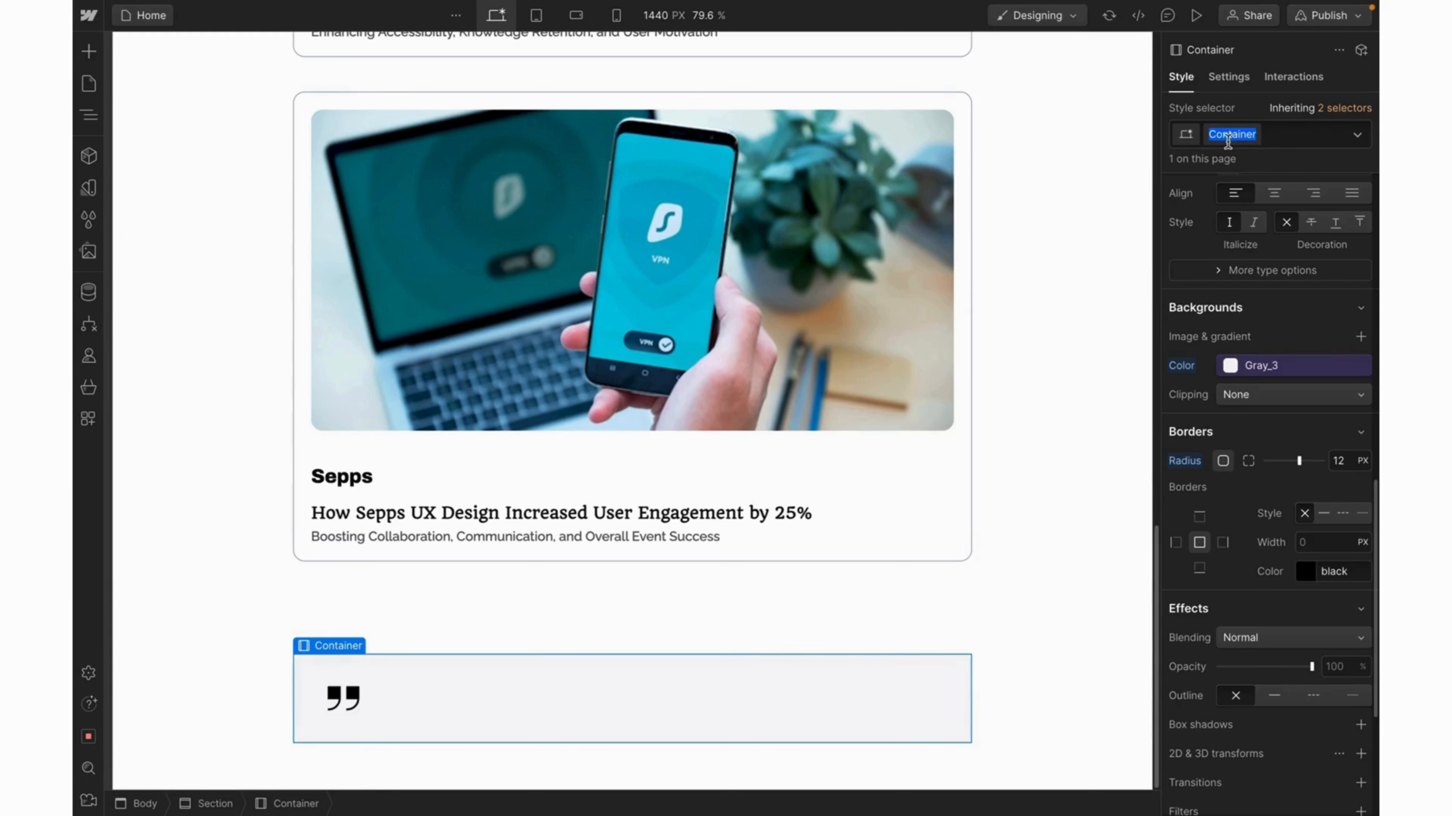
pyautogui.click(1210, 140)
pyautogui.write('Testim')
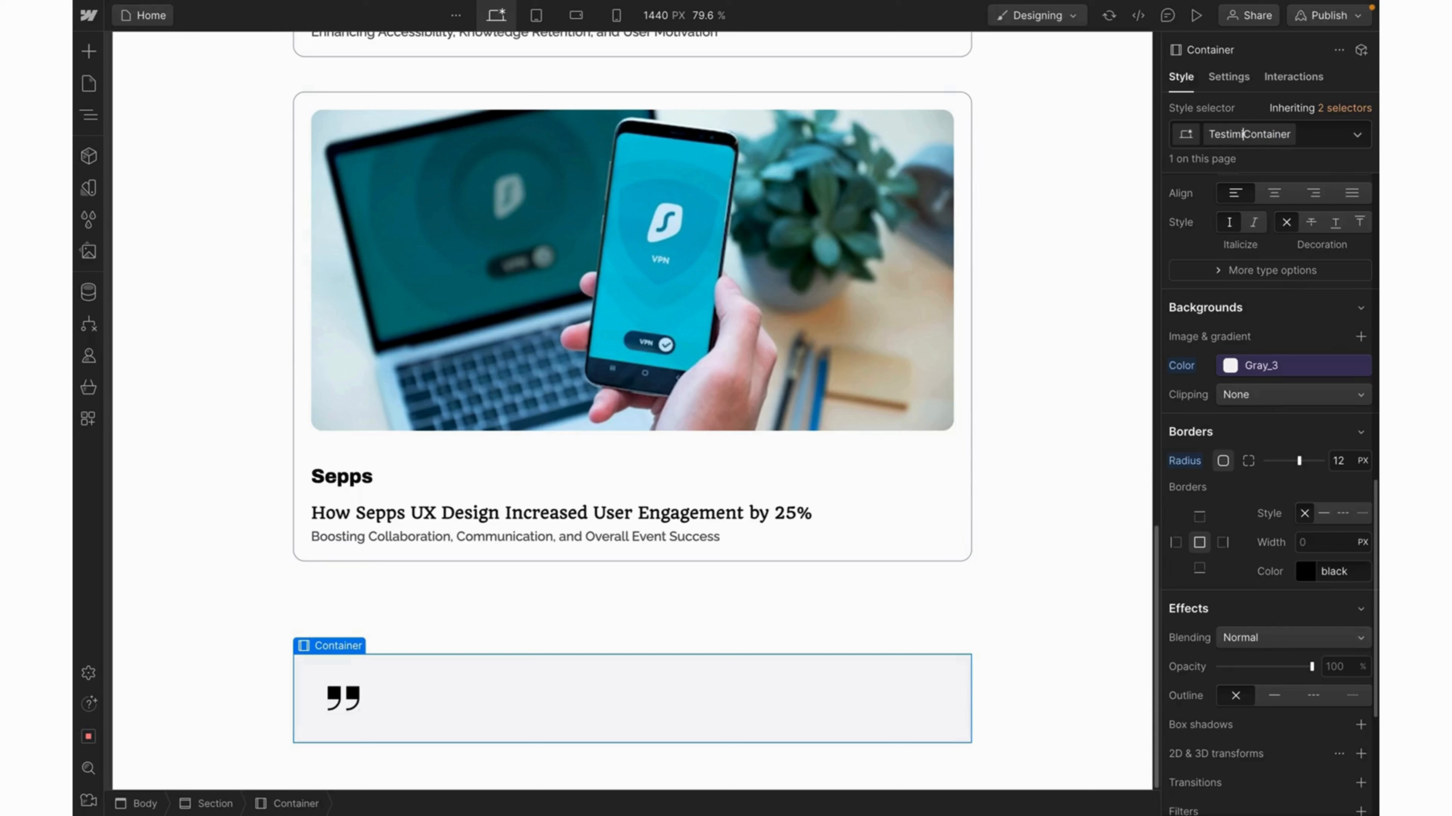
pyautogui.write('onial')
pyautogui.press('Return')
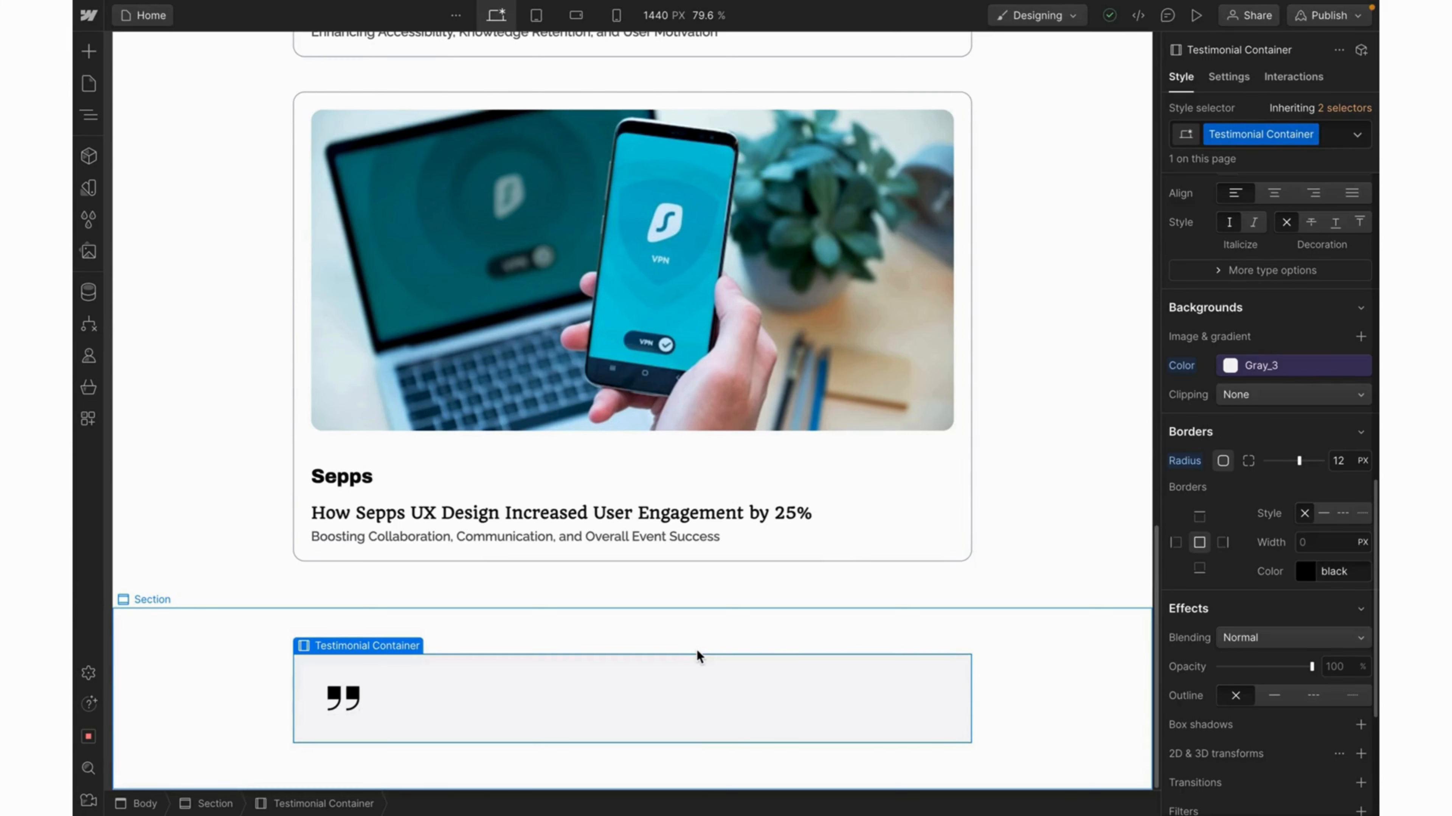
pyautogui.hotkey('ctrl', 'k')
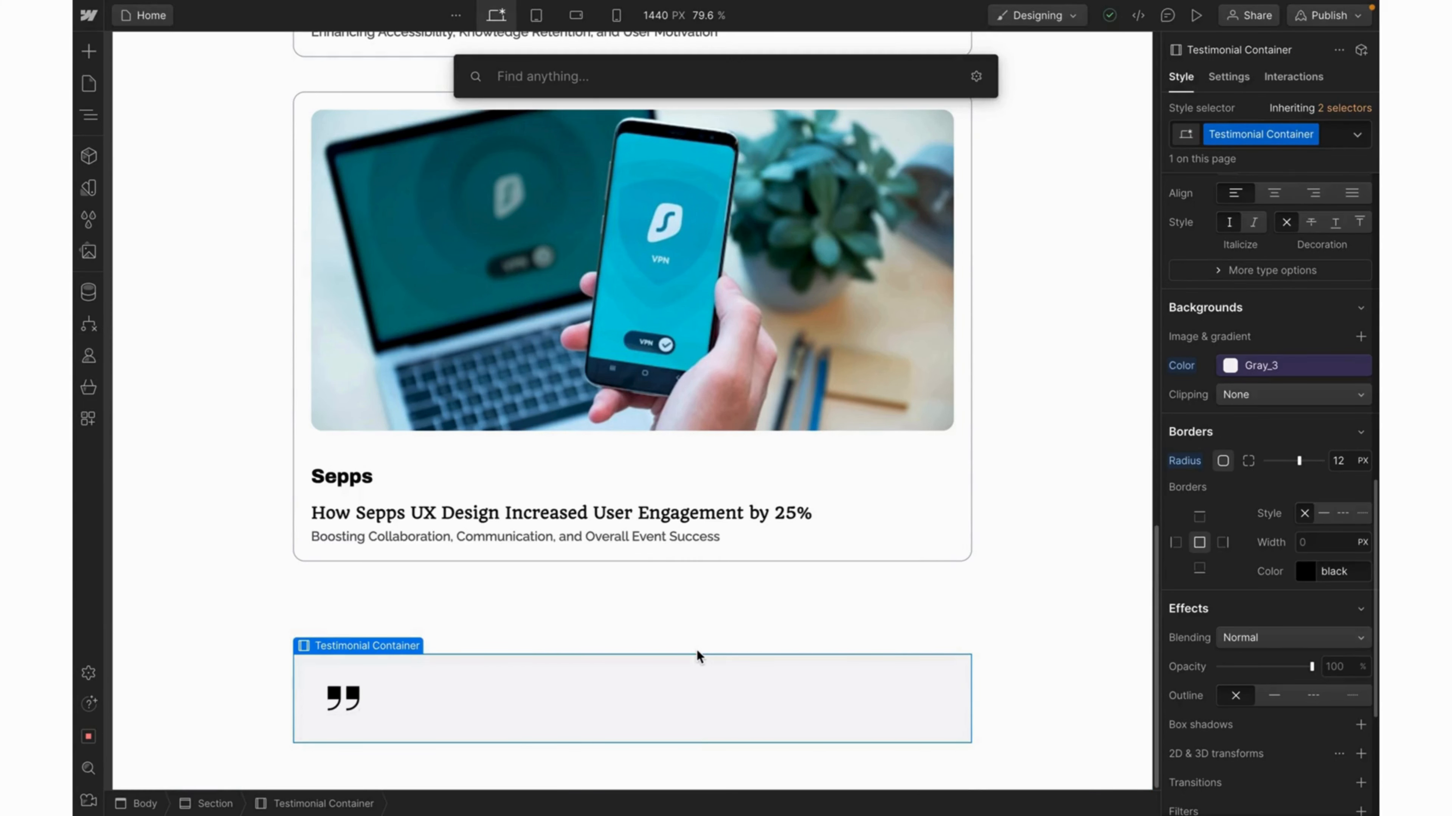
# Insert a Paragraph below the quote icon and paste the Figma testimonial text into it.
pyautogui.write('para')
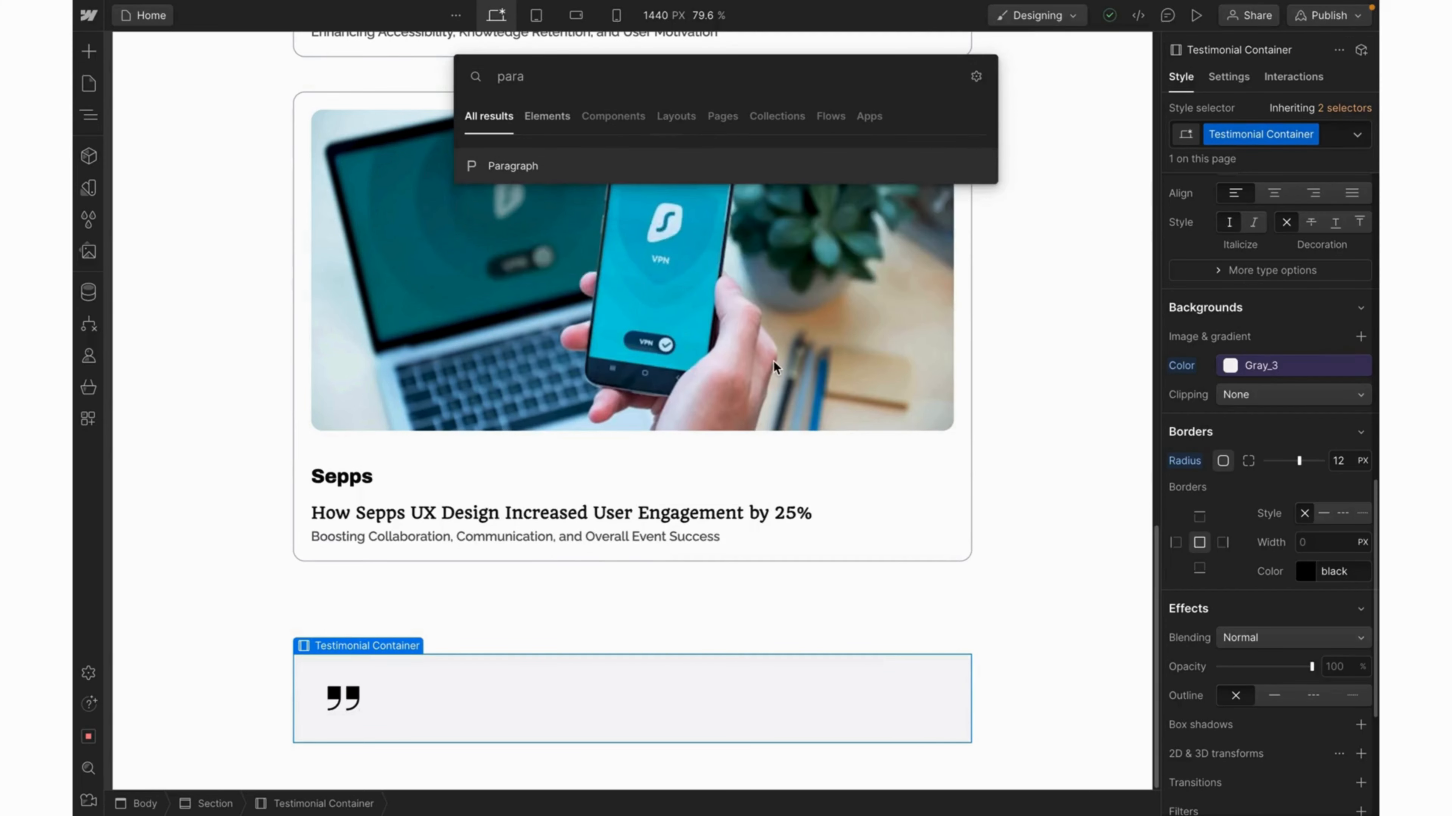
pyautogui.click(773, 164)
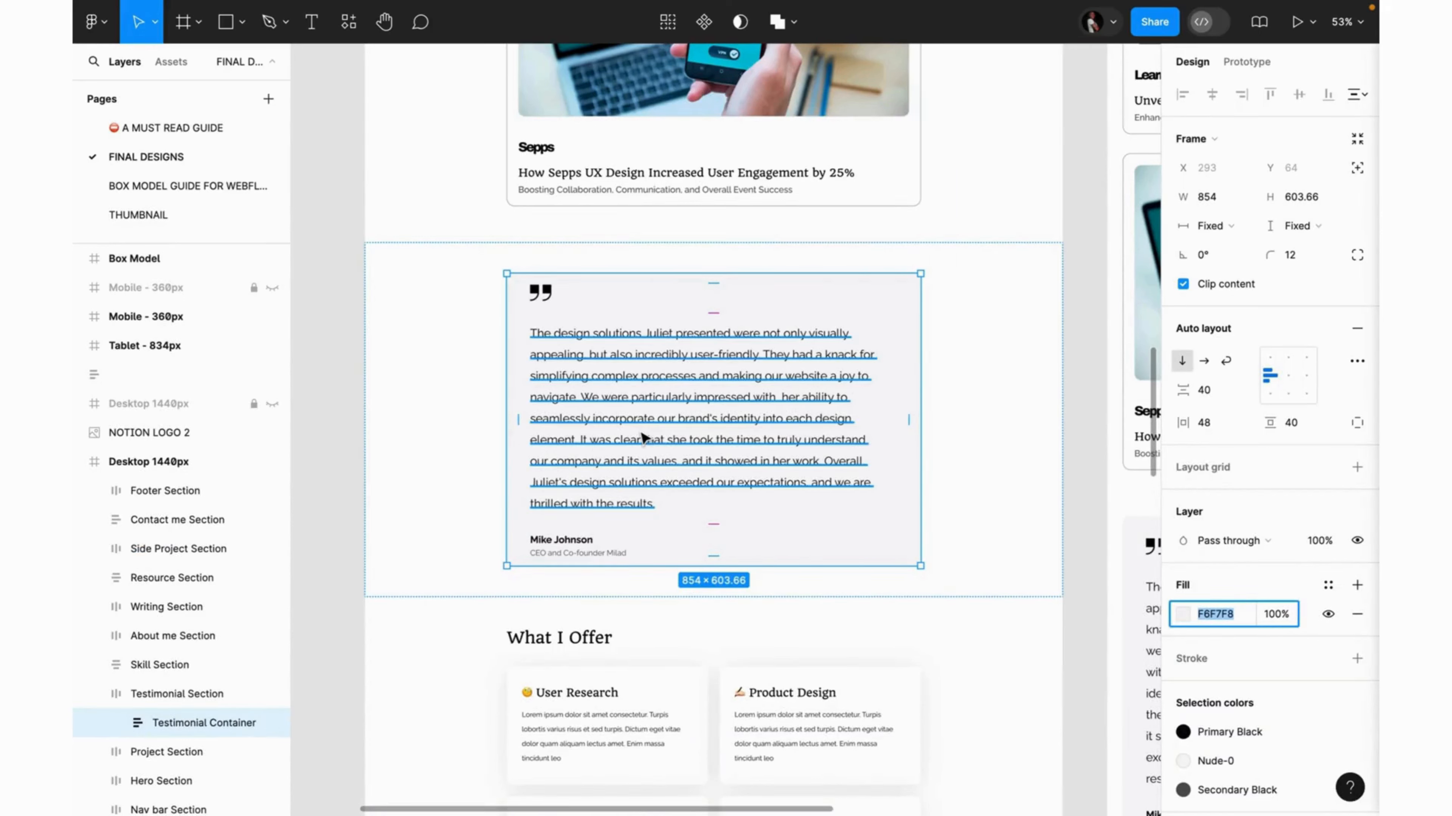
pyautogui.click(642, 437)
pyautogui.doubleClick(639, 430)
pyautogui.hotkey('ctrl', 'c')
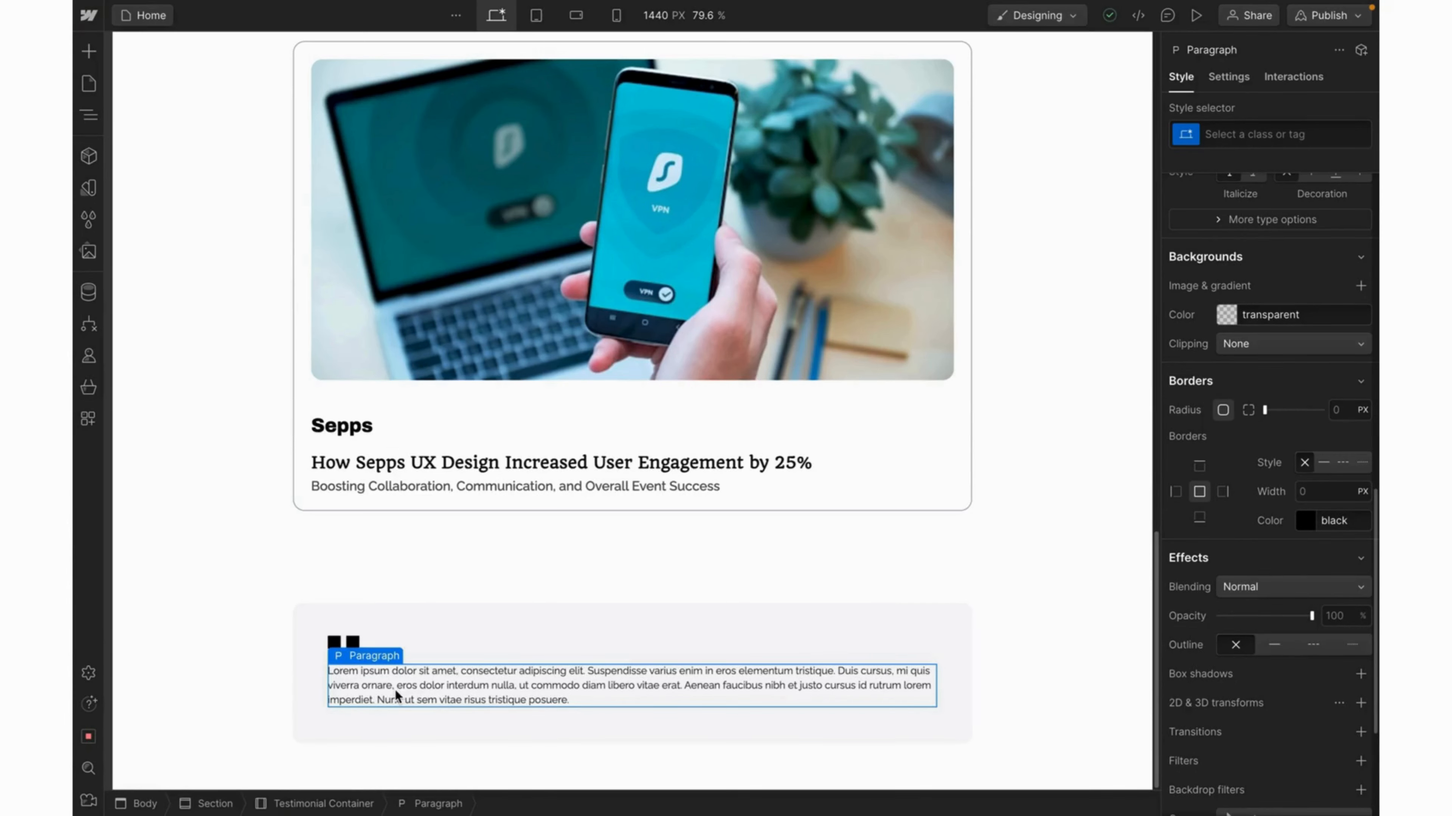
pyautogui.tripleClick(395, 690)
pyautogui.hotkey('ctrl', 'v')
pyautogui.press('Escape')
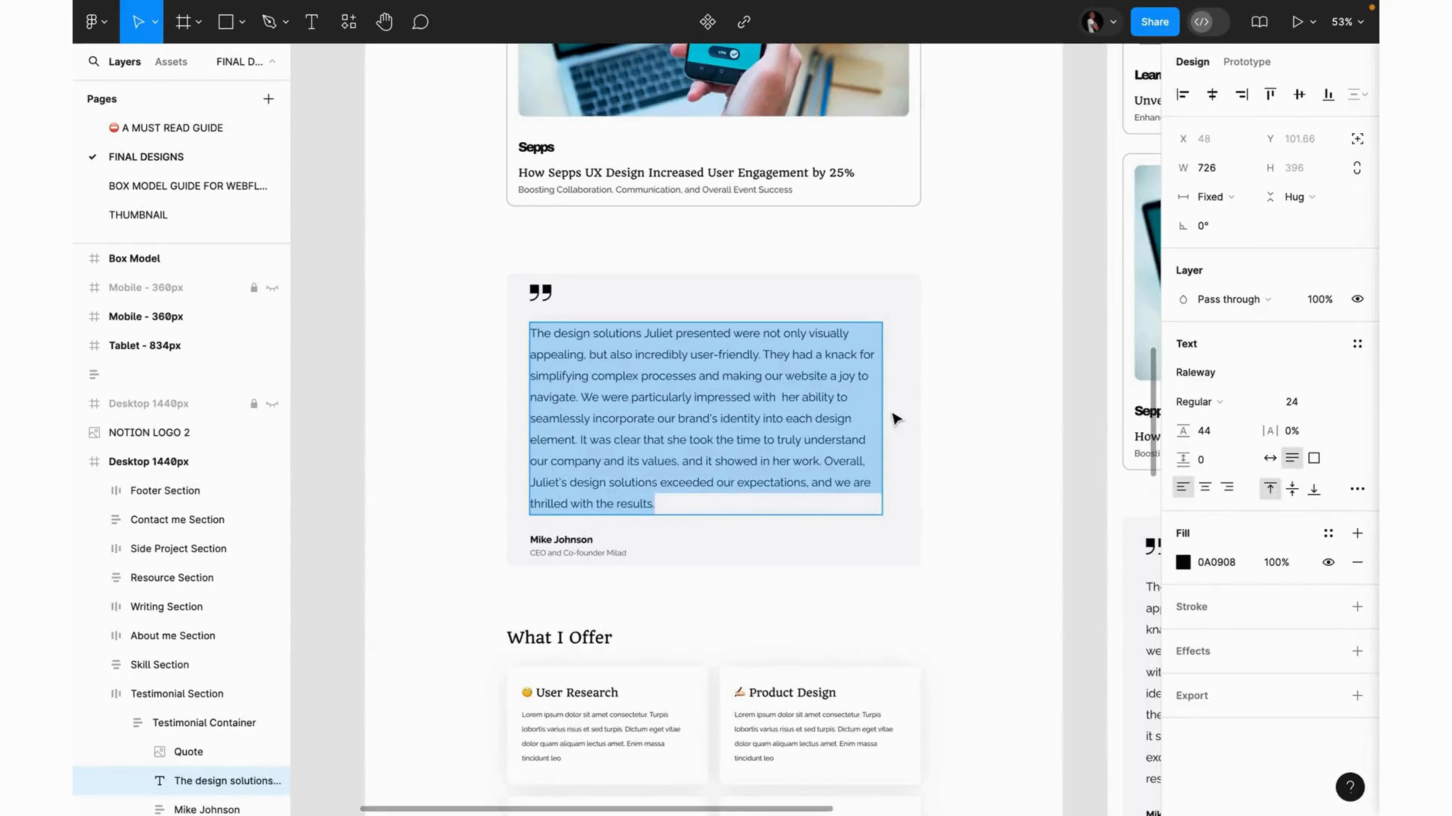
pyautogui.press('Escape')
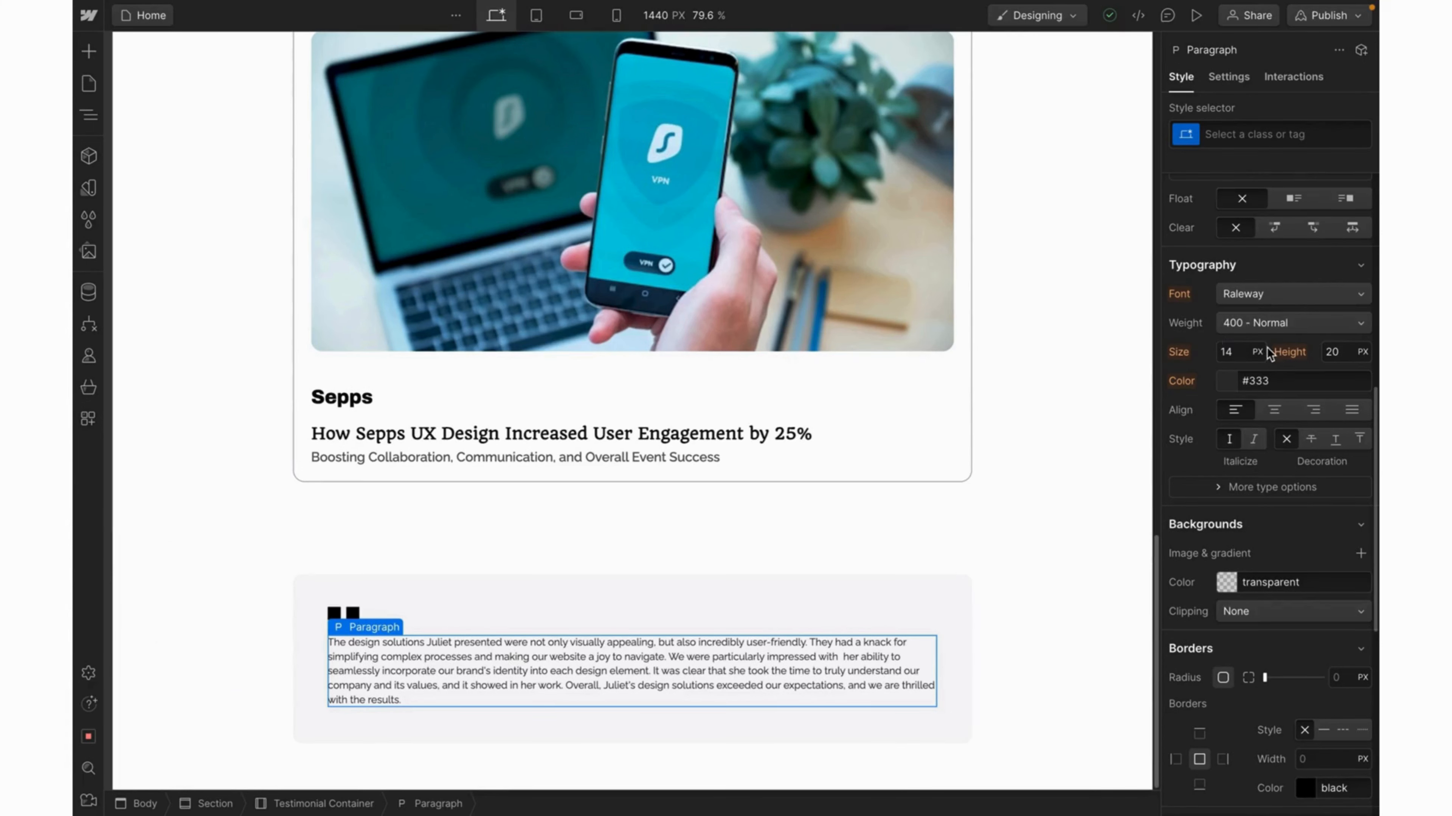
# Set the testimonial paragraph to 24 px text in the Primary Color variable.
pyautogui.click(1229, 353)
pyautogui.write('24')
pyautogui.press('Return')
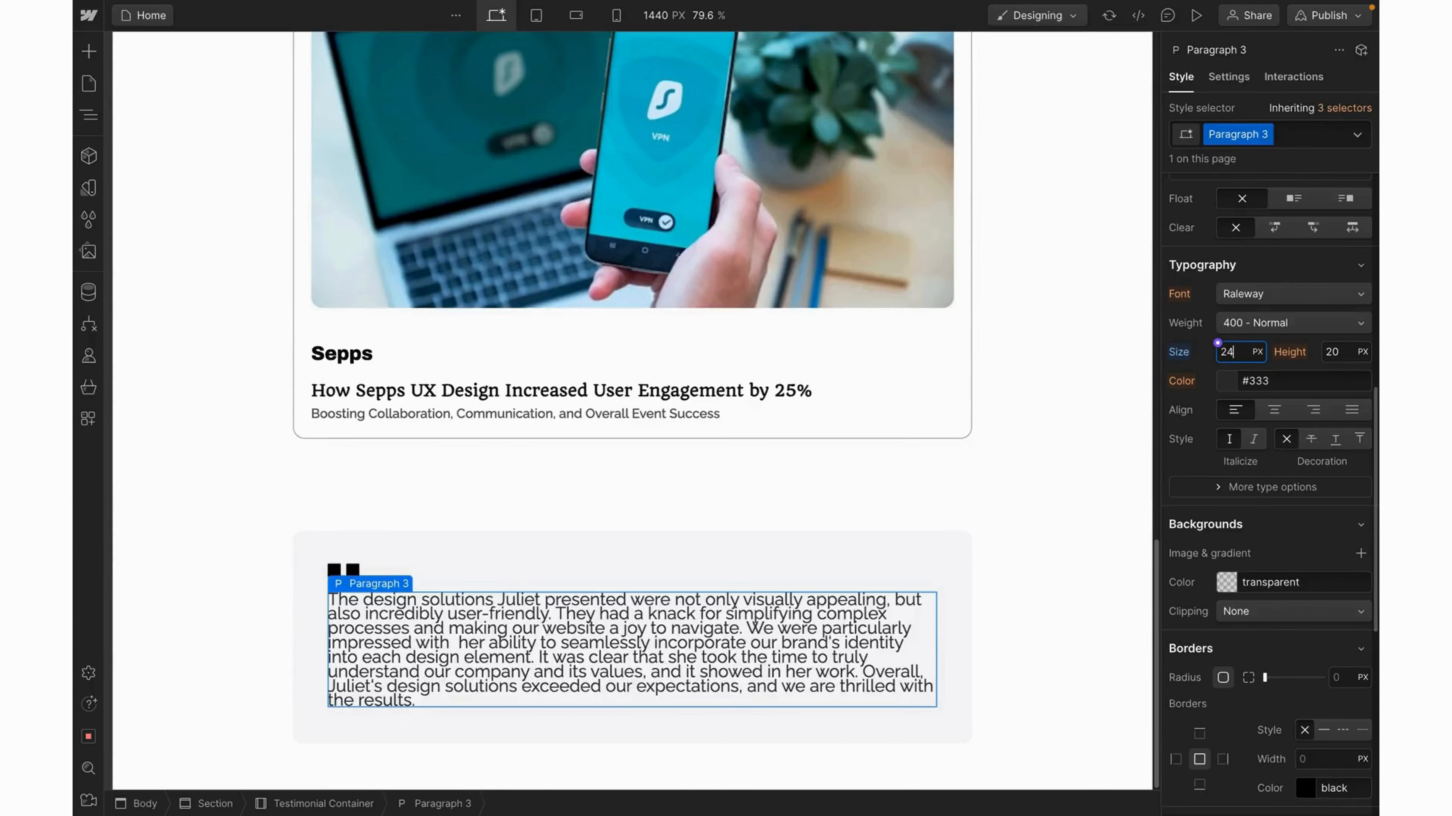
pyautogui.click(1218, 375)
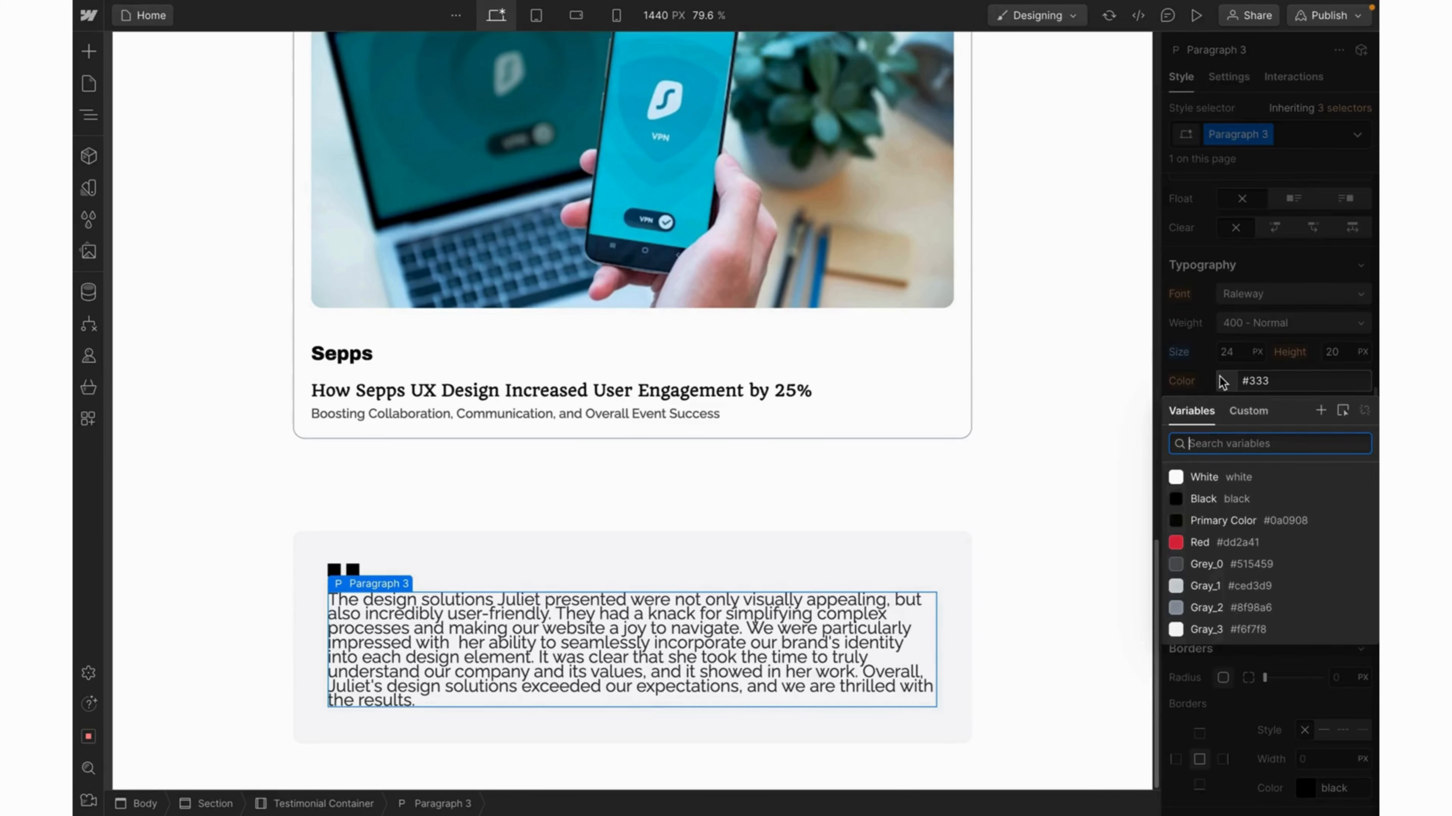
pyautogui.click(1211, 498)
pyautogui.click(1211, 524)
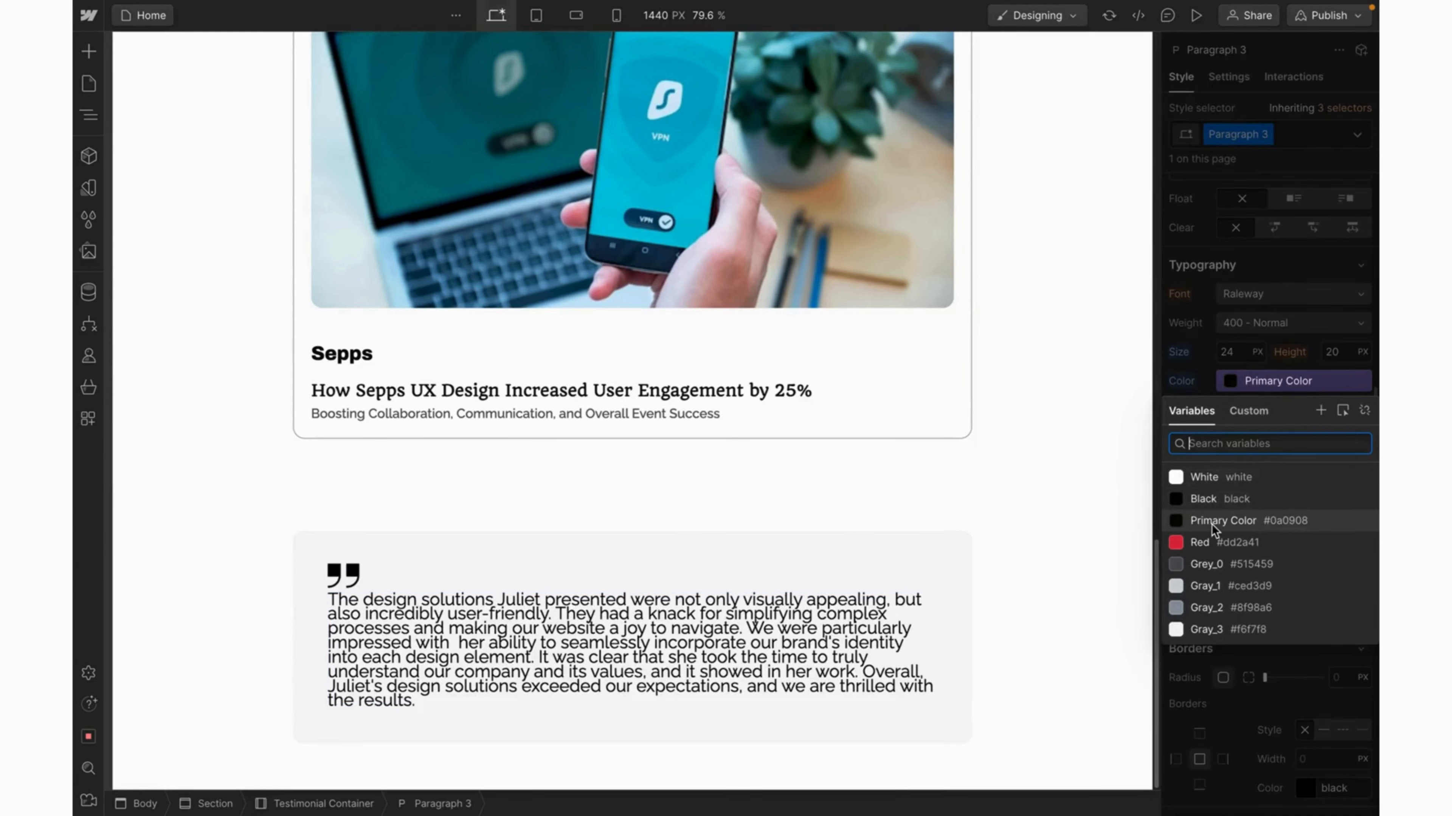
pyautogui.press('Escape')
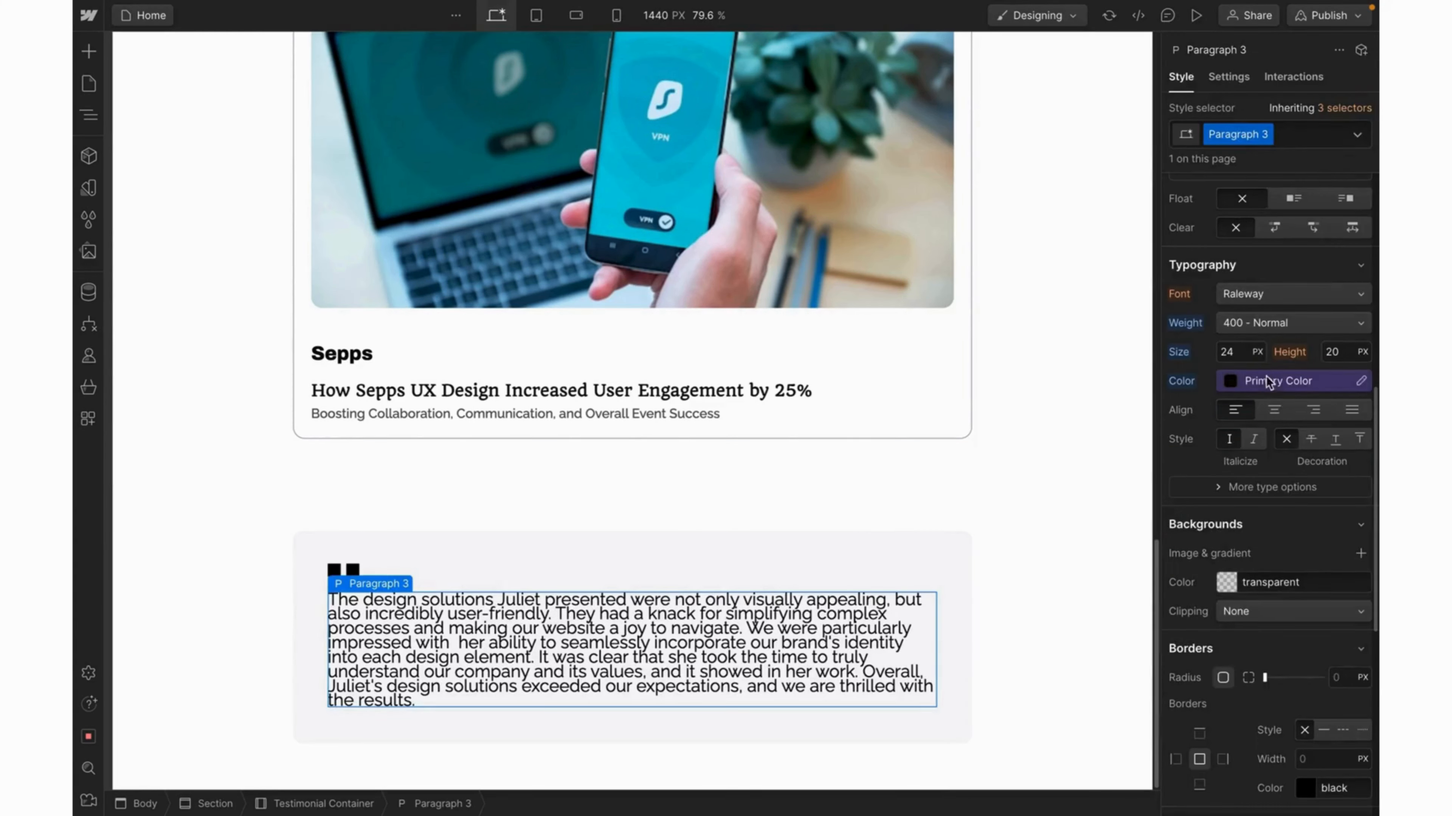
# Refine the paragraph to a 22 px font size with a 38 px line height.
pyautogui.click(1333, 350)
pyautogui.write('44')
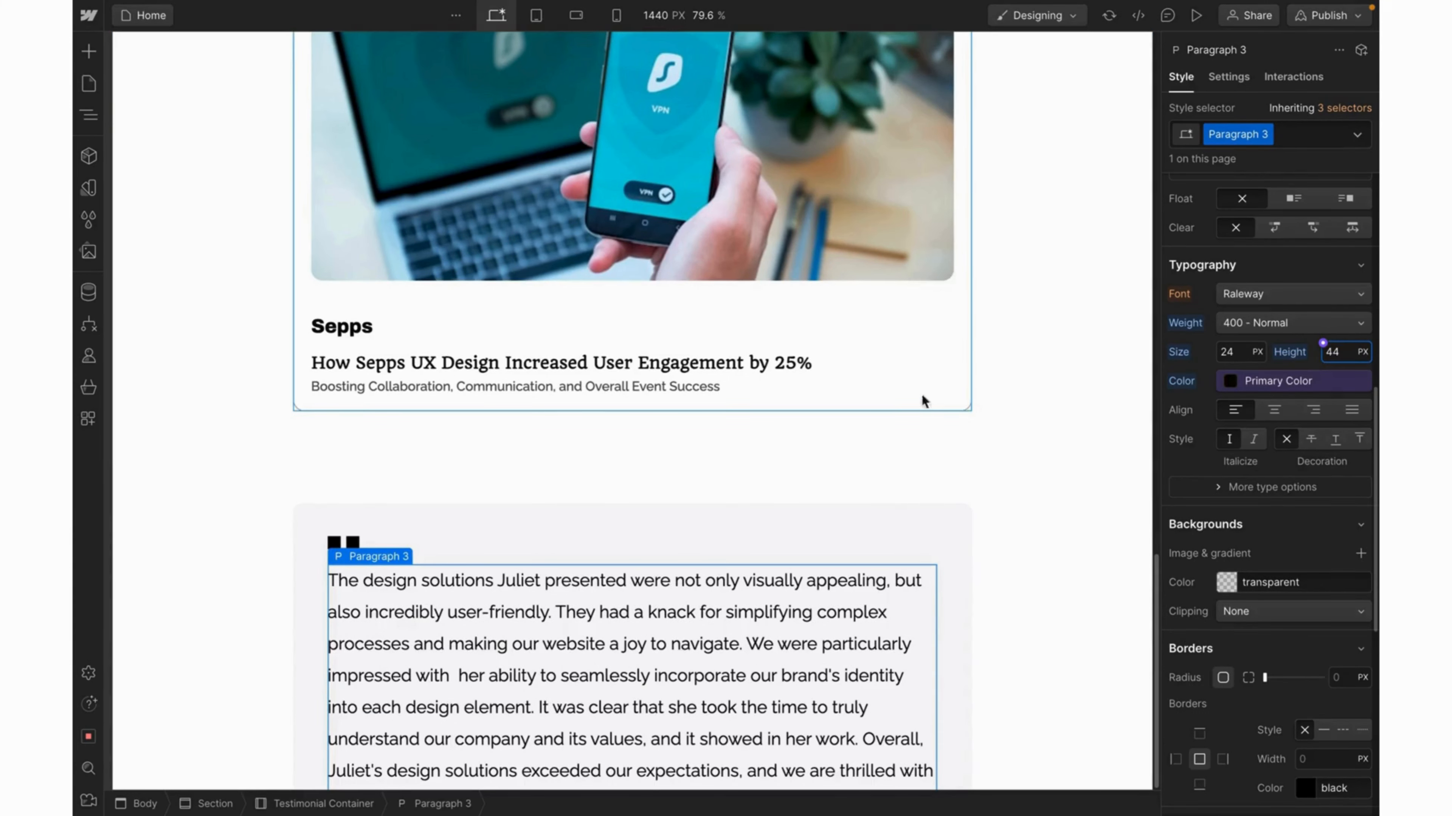
pyautogui.press('BackSpace')
pyautogui.write('0')
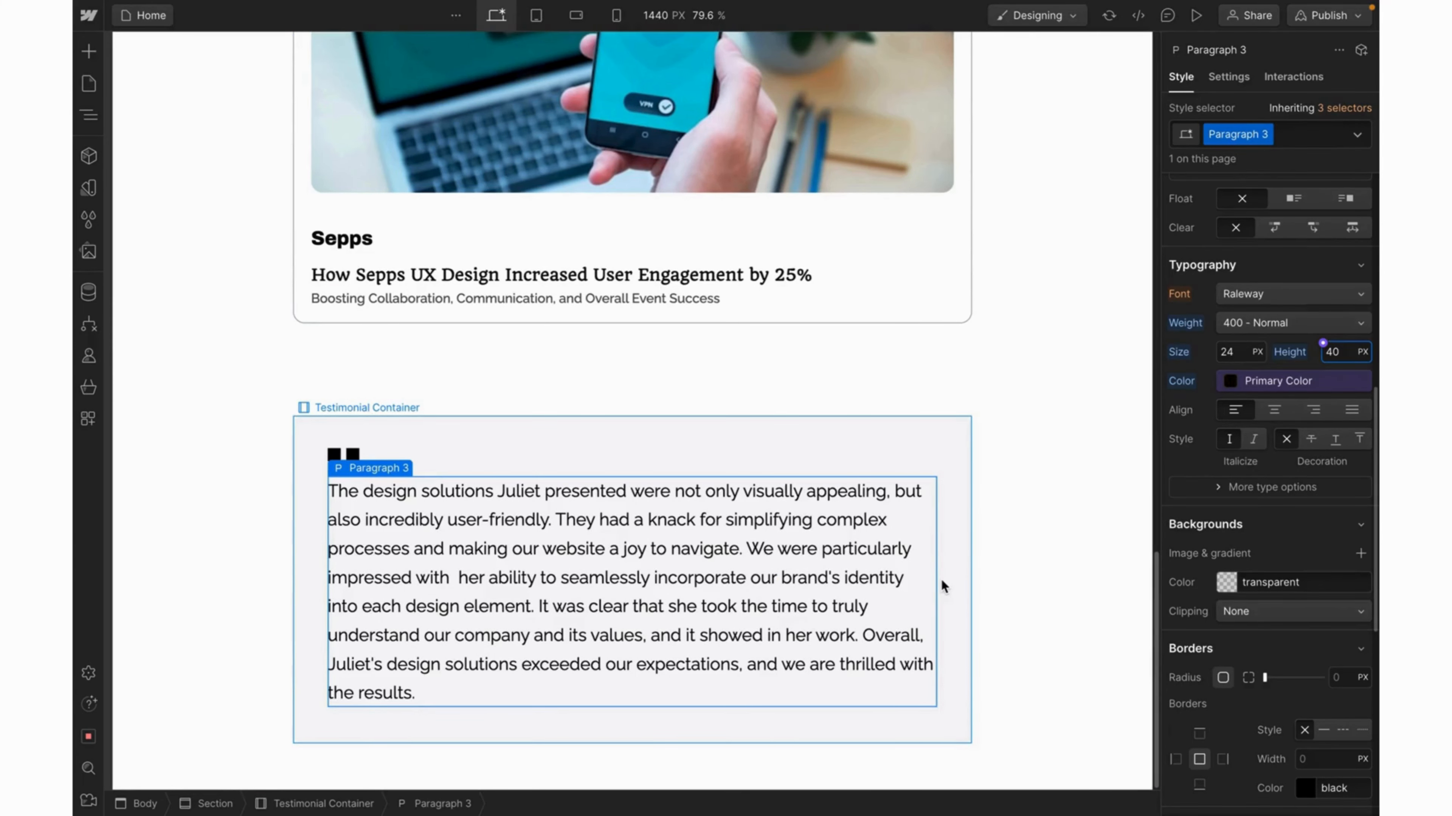
pyautogui.click(1236, 356)
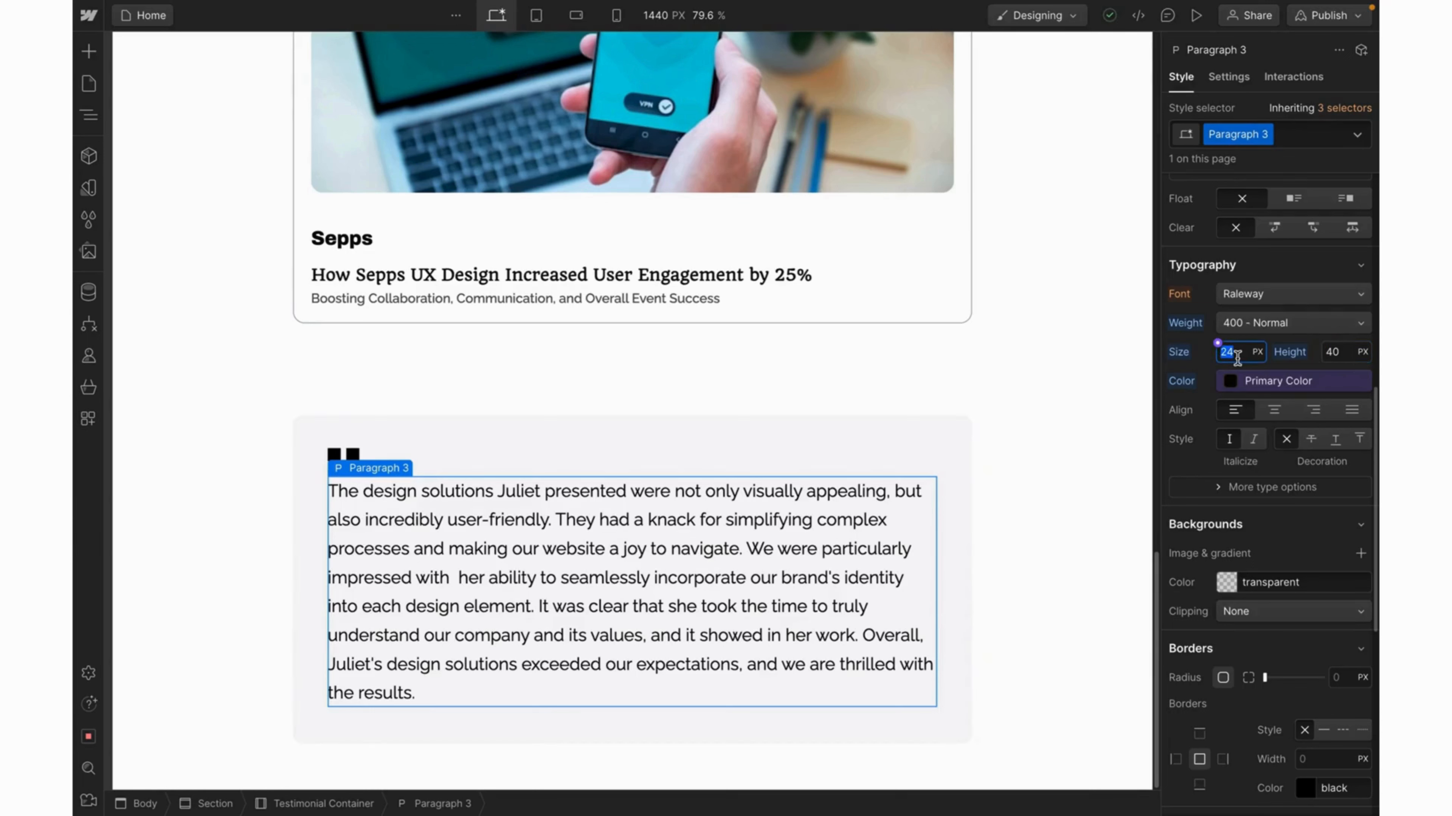
pyautogui.write('20')
pyautogui.press('Return')
pyautogui.press('BackSpace')
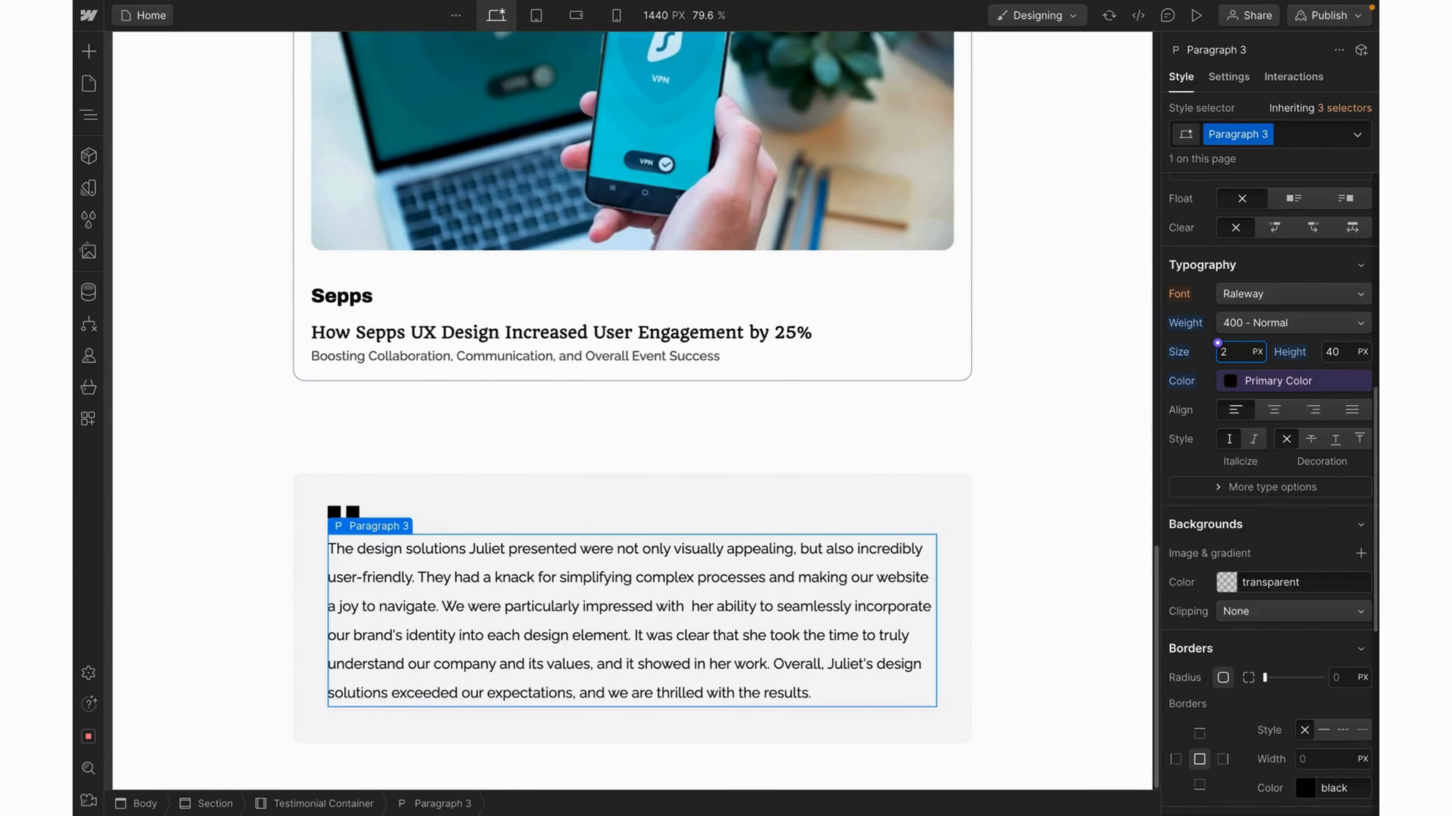
pyautogui.write('2')
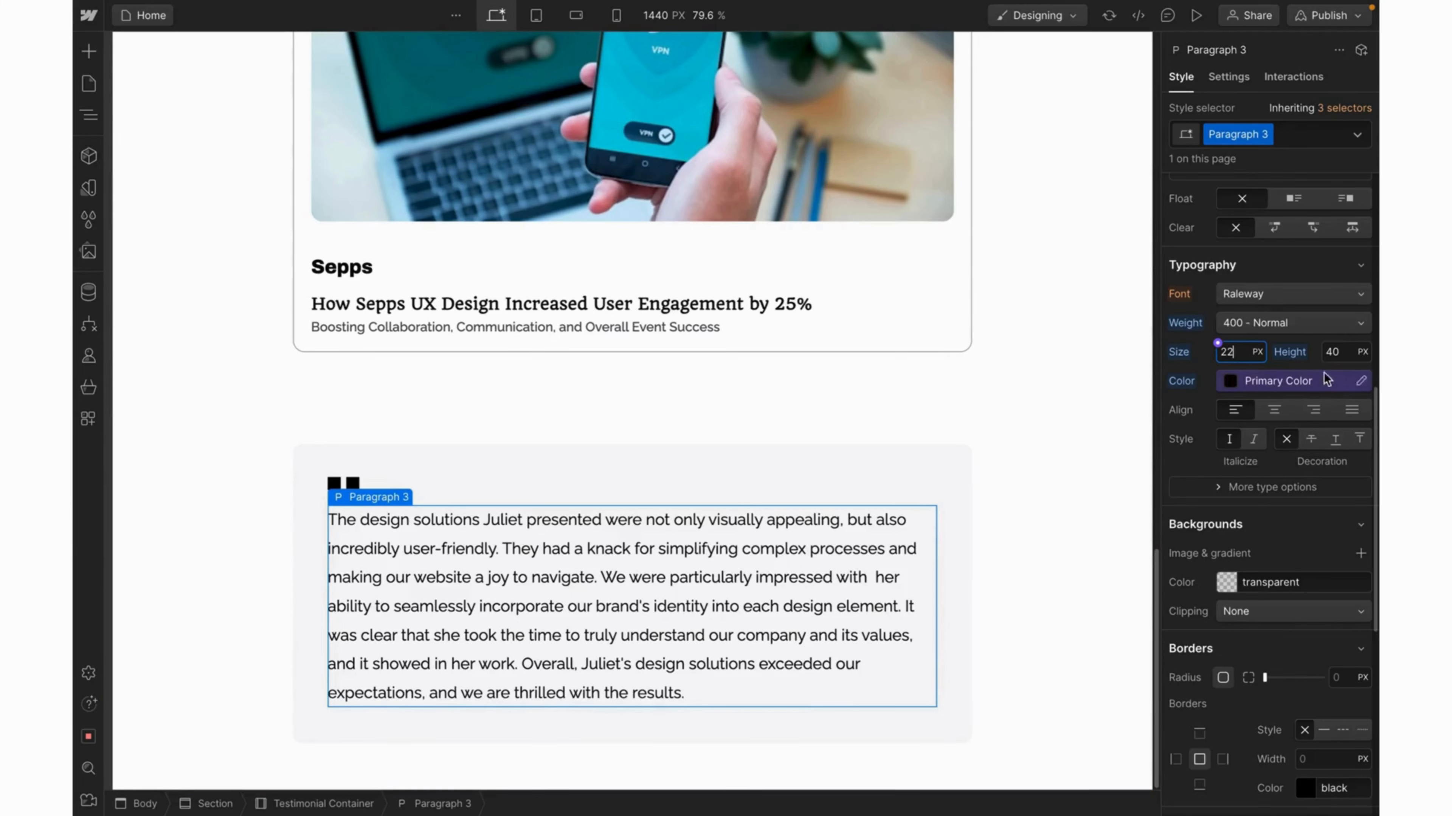
pyautogui.doubleClick(1336, 351)
pyautogui.write('38')
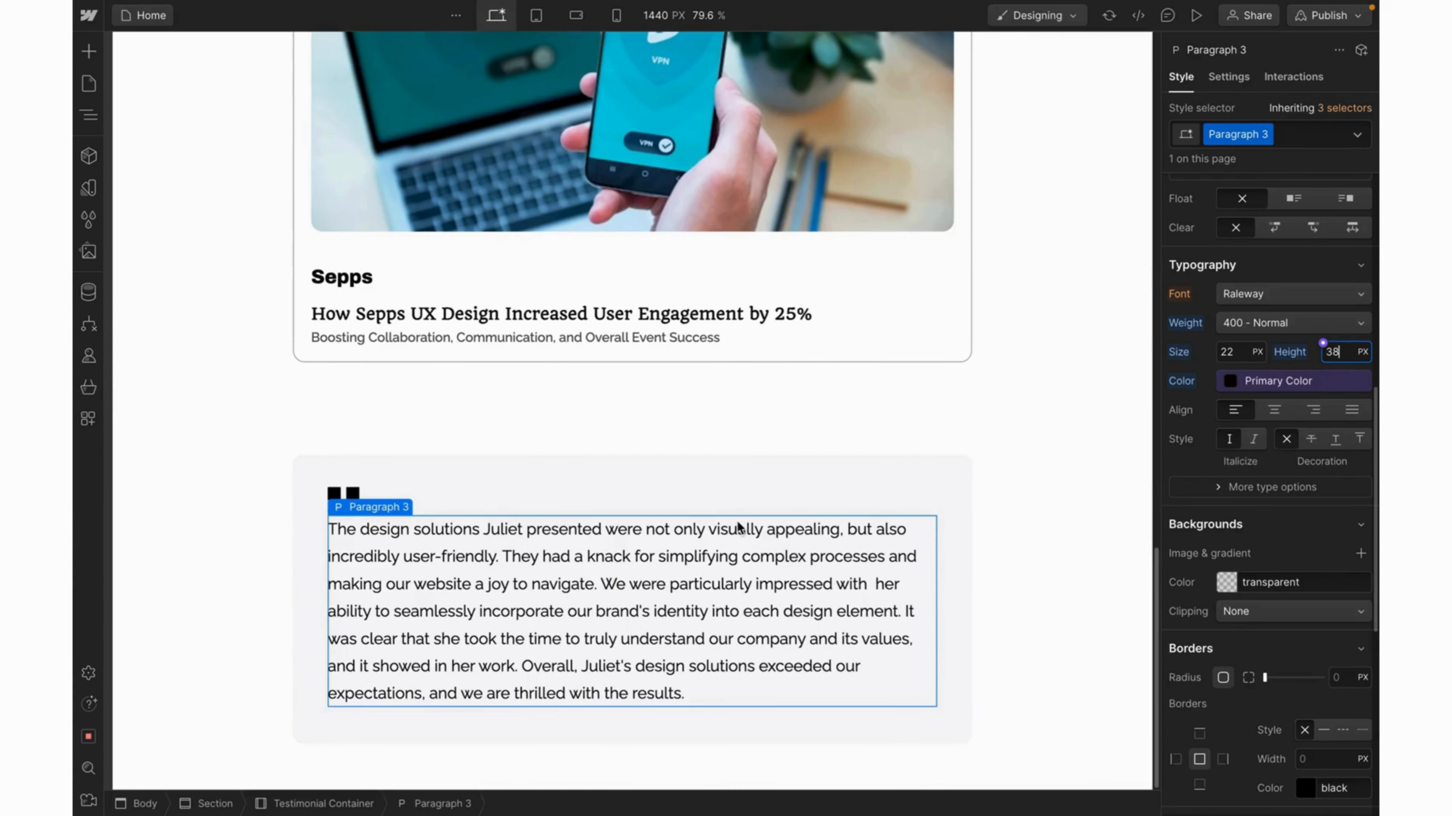
pyautogui.click(718, 502)
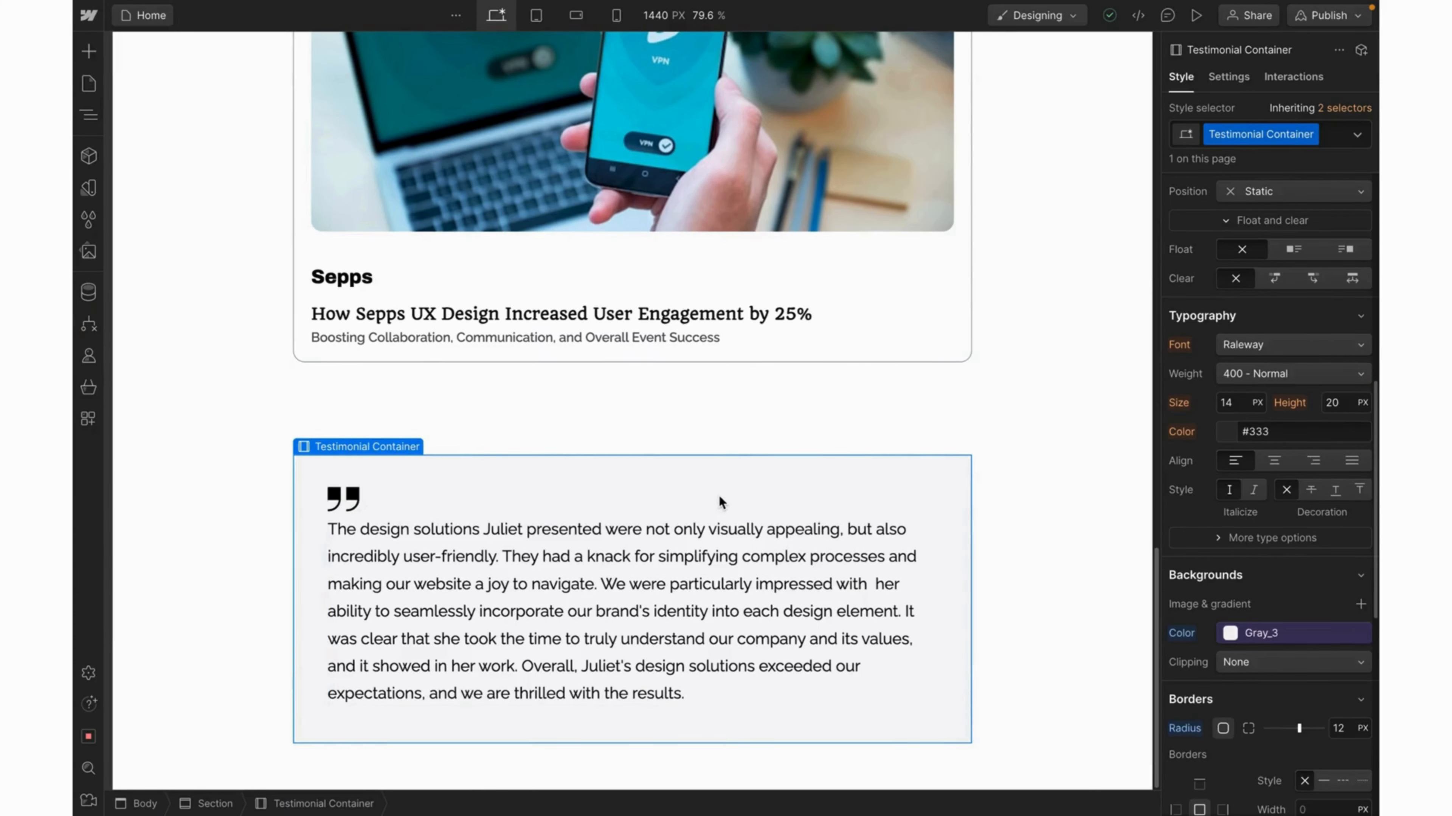
# Insert a Div Block into the Testimonial Container below the paragraph.
pyautogui.hotkey('ctrl', 'e')
pyautogui.write('div')
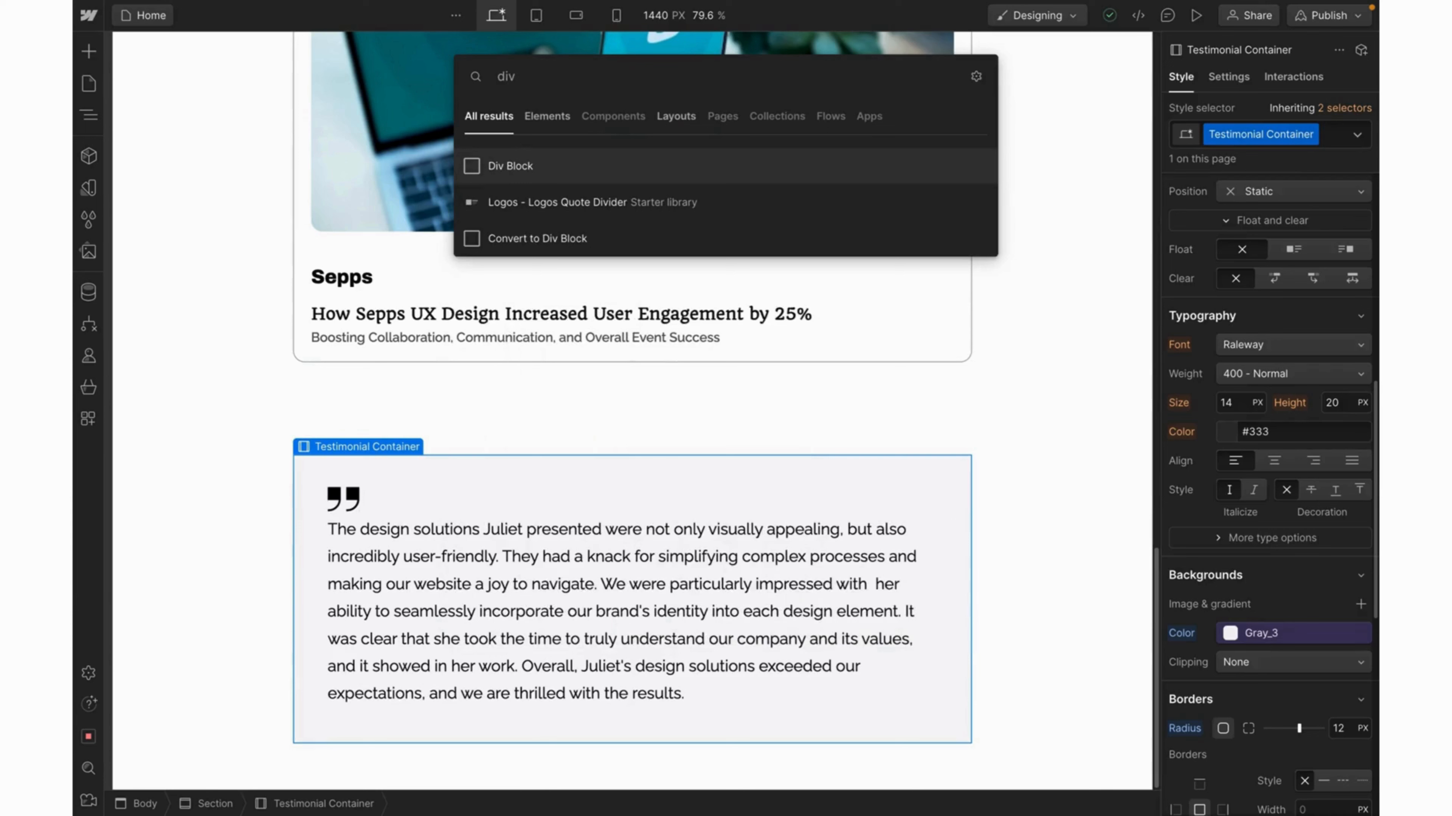
pyautogui.press('Return')
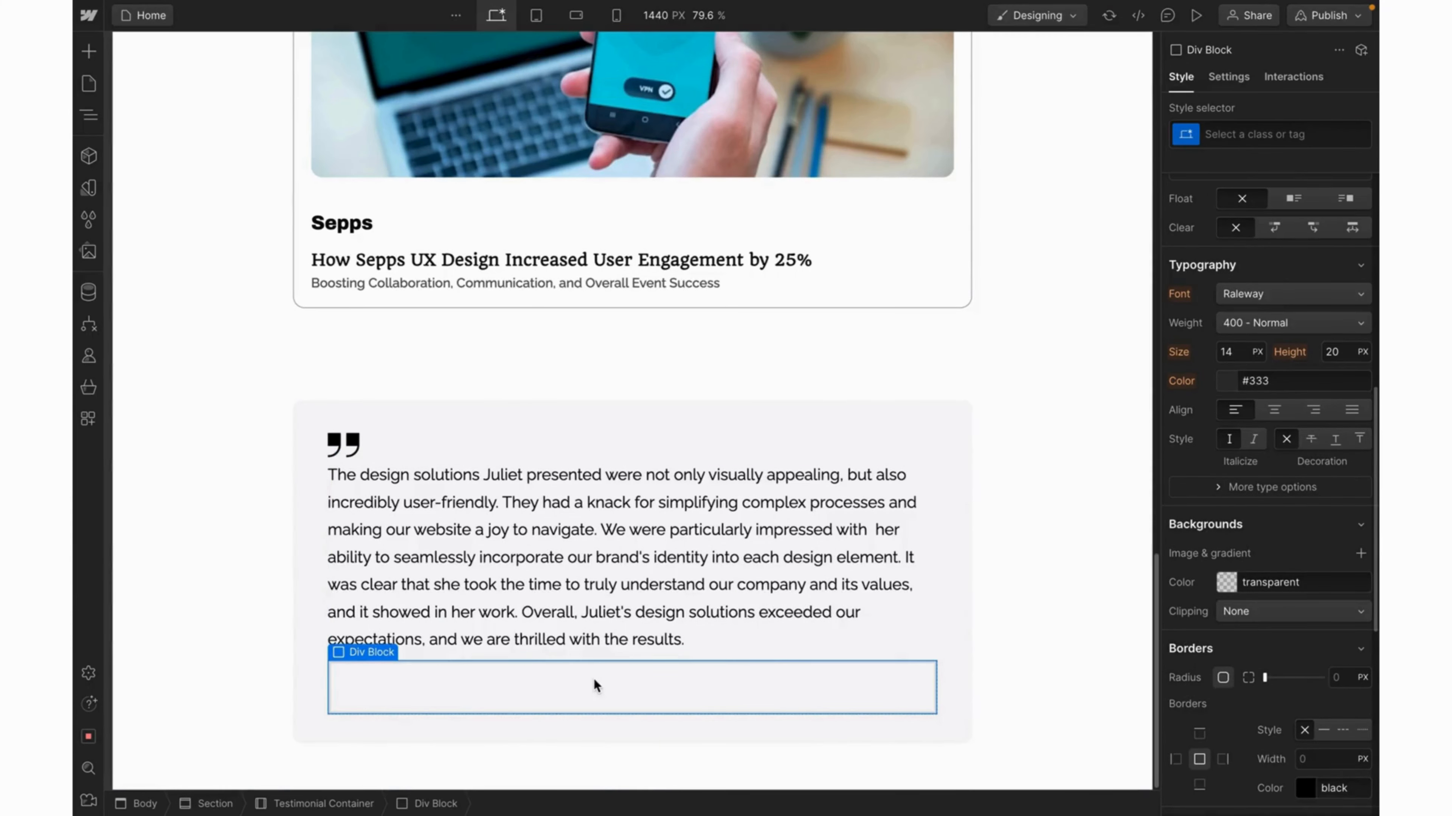
# Add a Heading inside the div block and set it to H4.
pyautogui.hotkey('ctrl', 'e')
pyautogui.write('head')
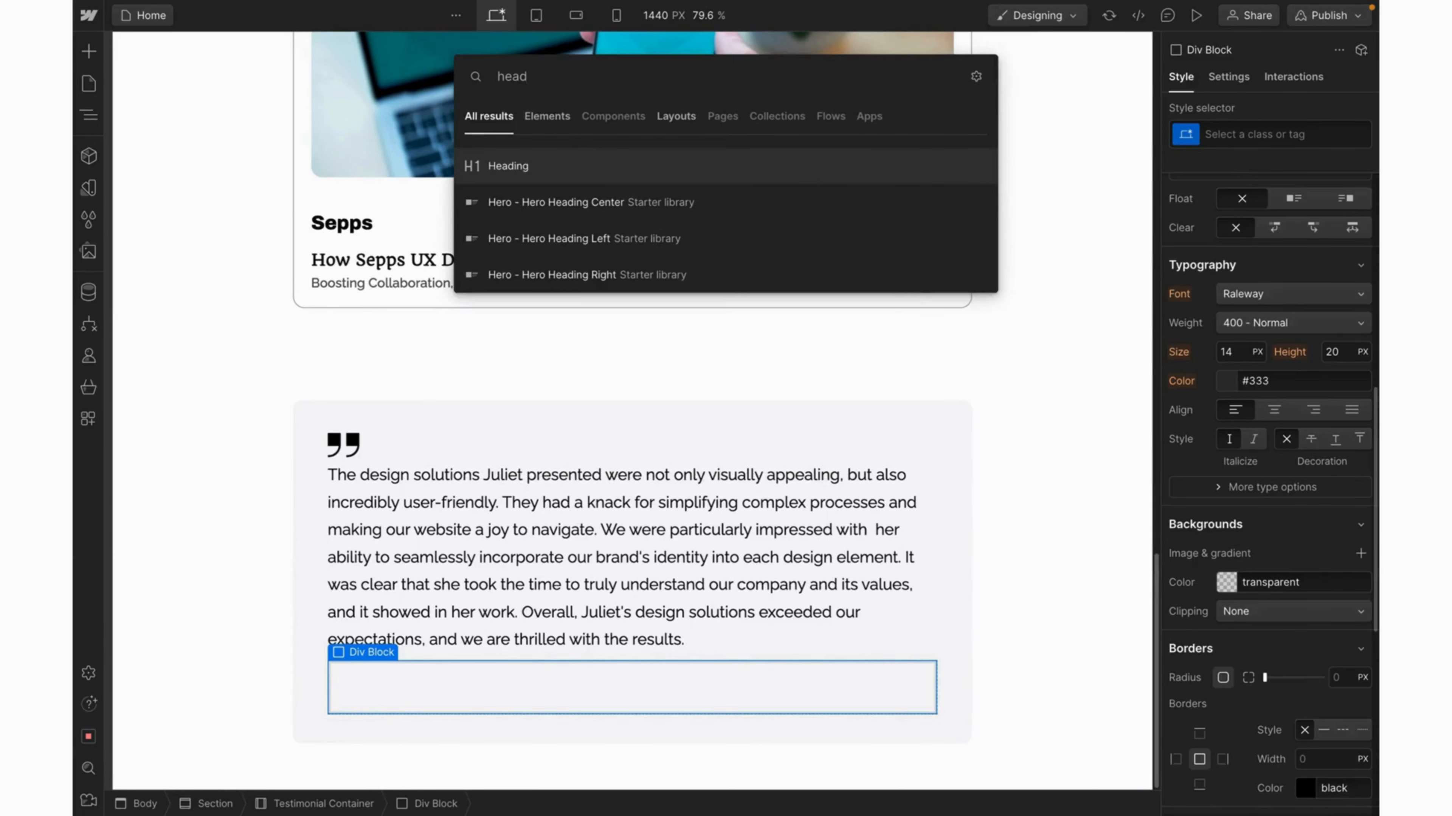
pyautogui.press('Return')
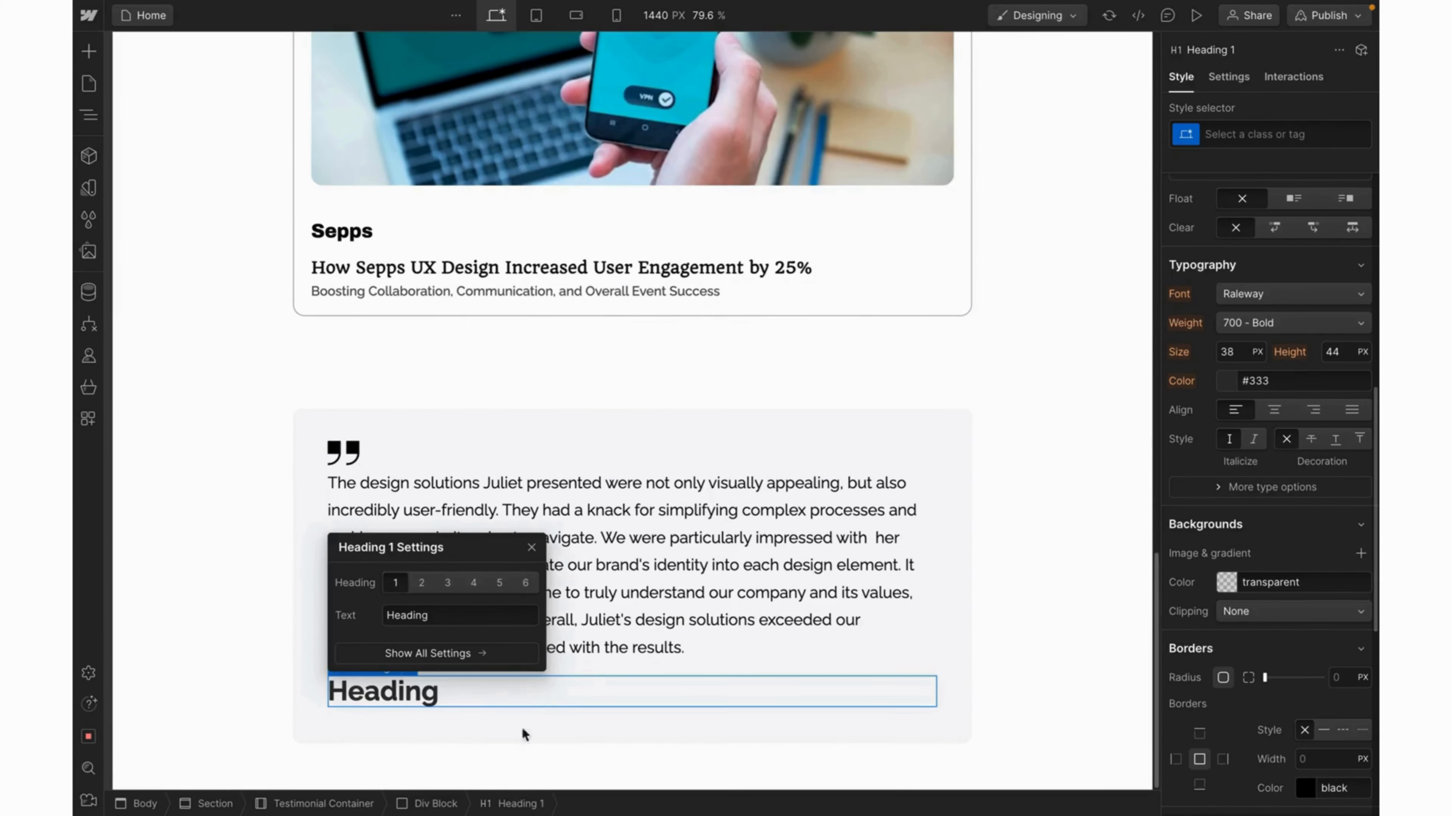
pyautogui.click(447, 582)
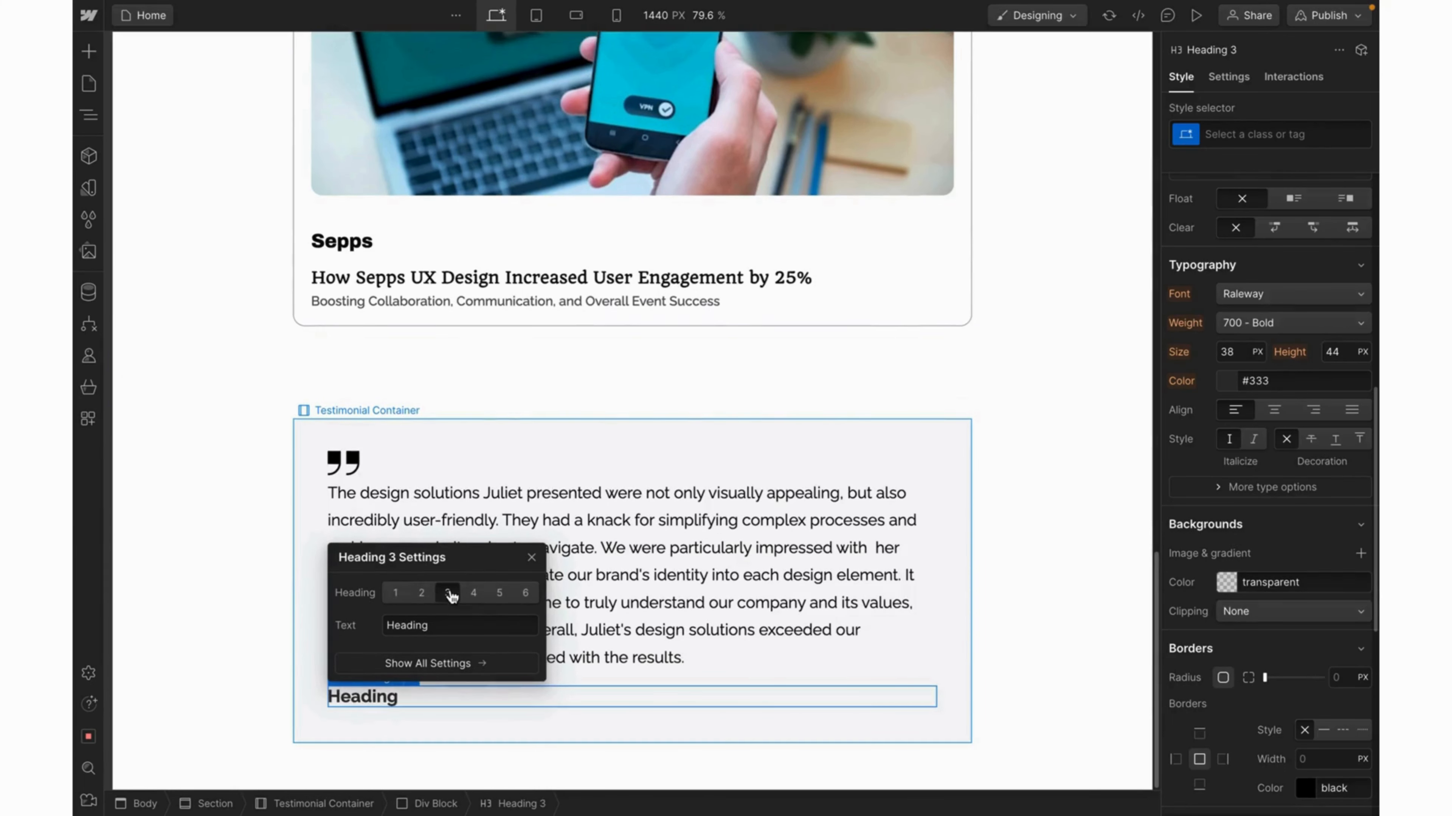
pyautogui.click(473, 597)
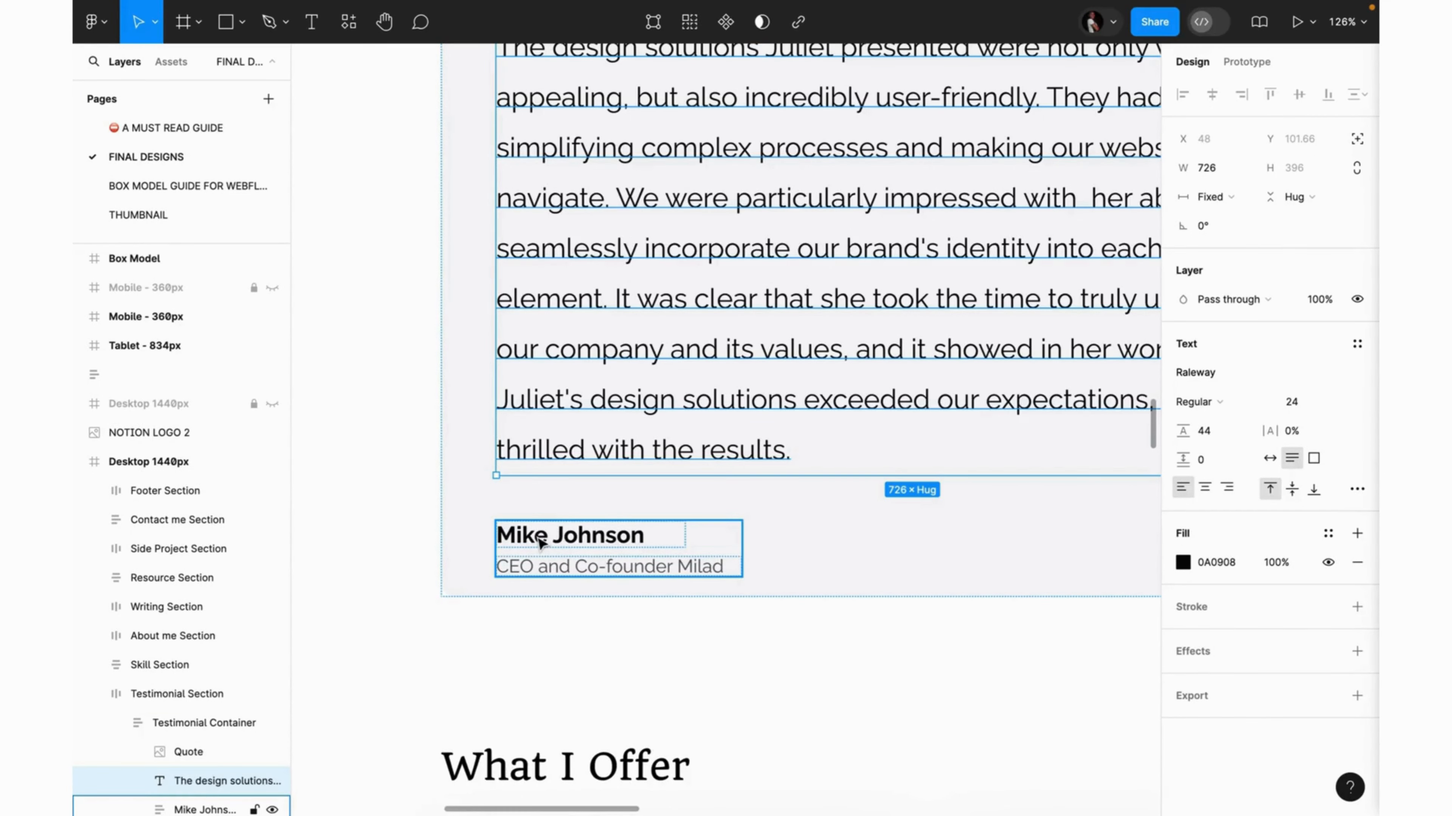
# Copy the testifier's name from the Figma design into the Webflow H4 heading, replacing 'Heading'.
pyautogui.keyDown('super'); pyautogui.click(541, 542); pyautogui.keyUp('super')
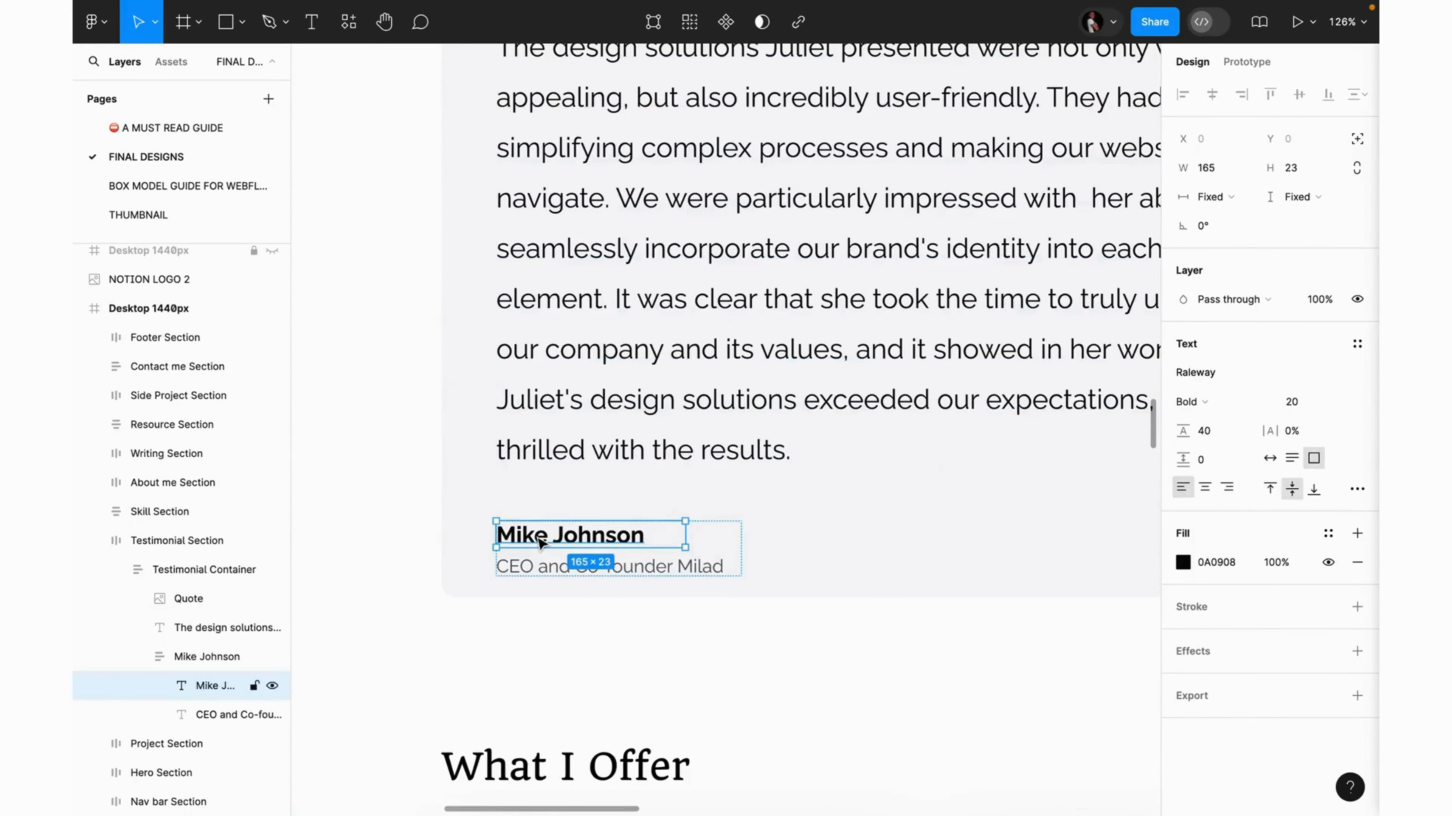
pyautogui.doubleClick(538, 539)
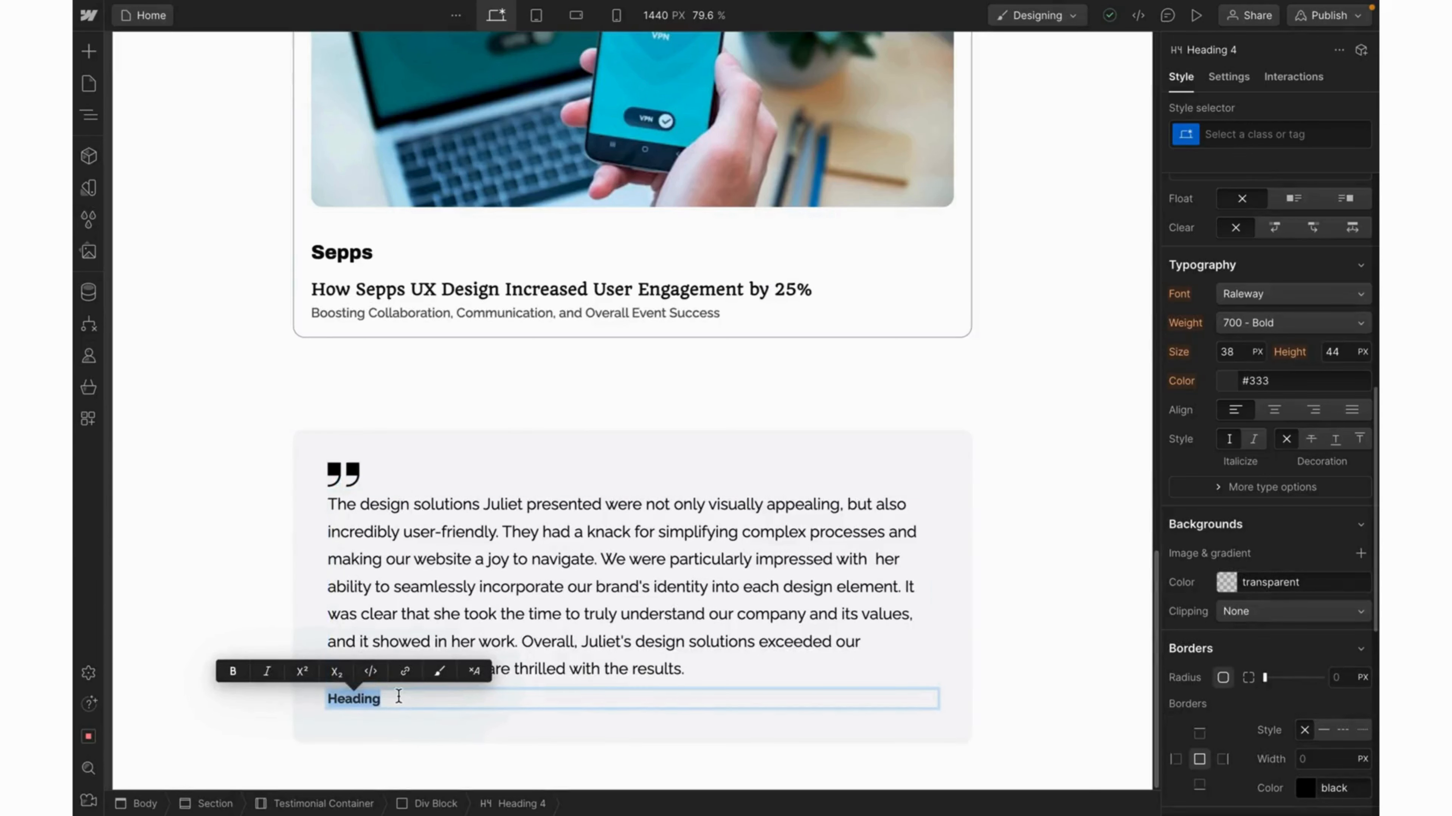
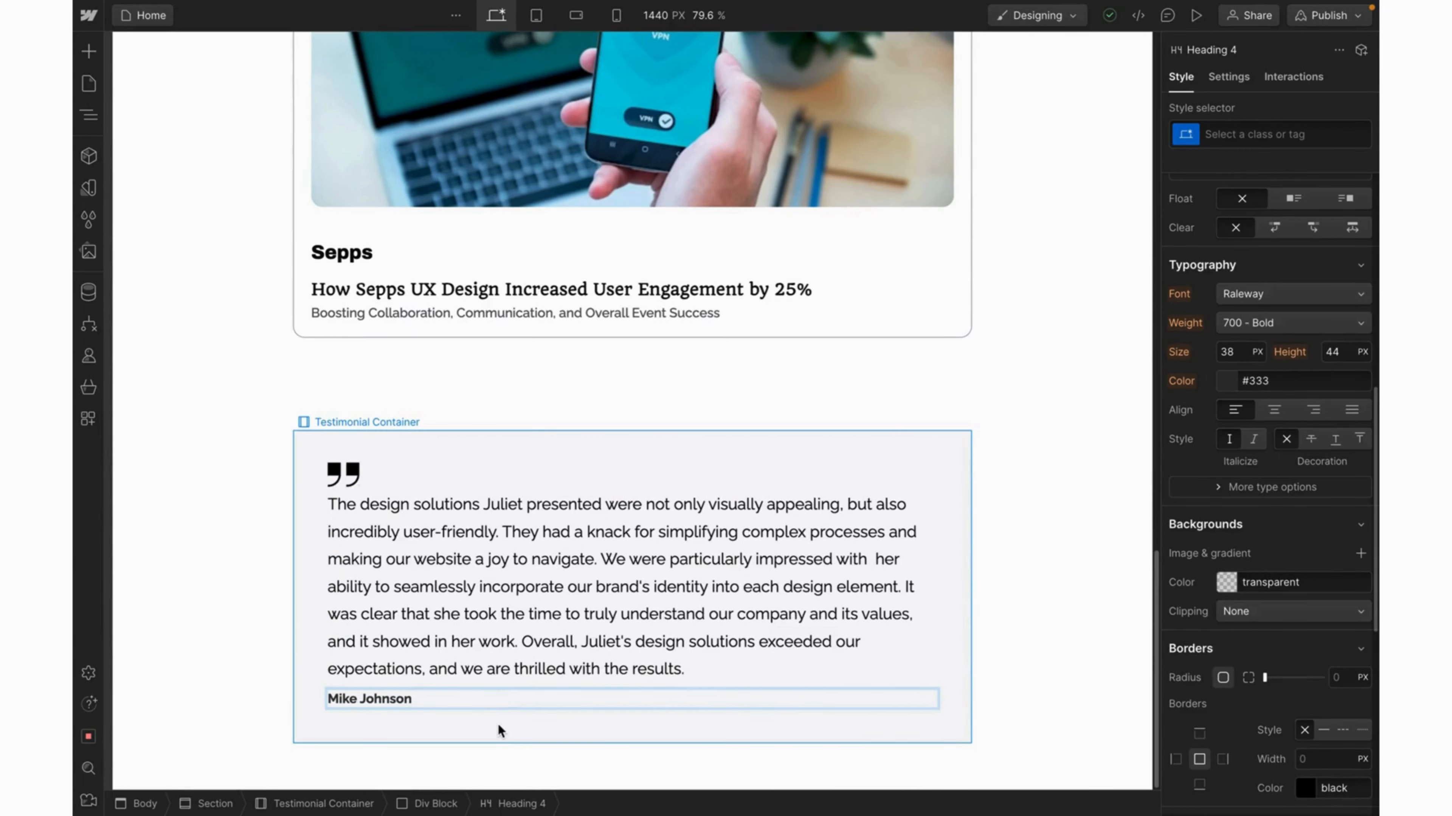
# Set the name heading's font size to 20 and its colour to Primary Color.
pyautogui.press('Escape')
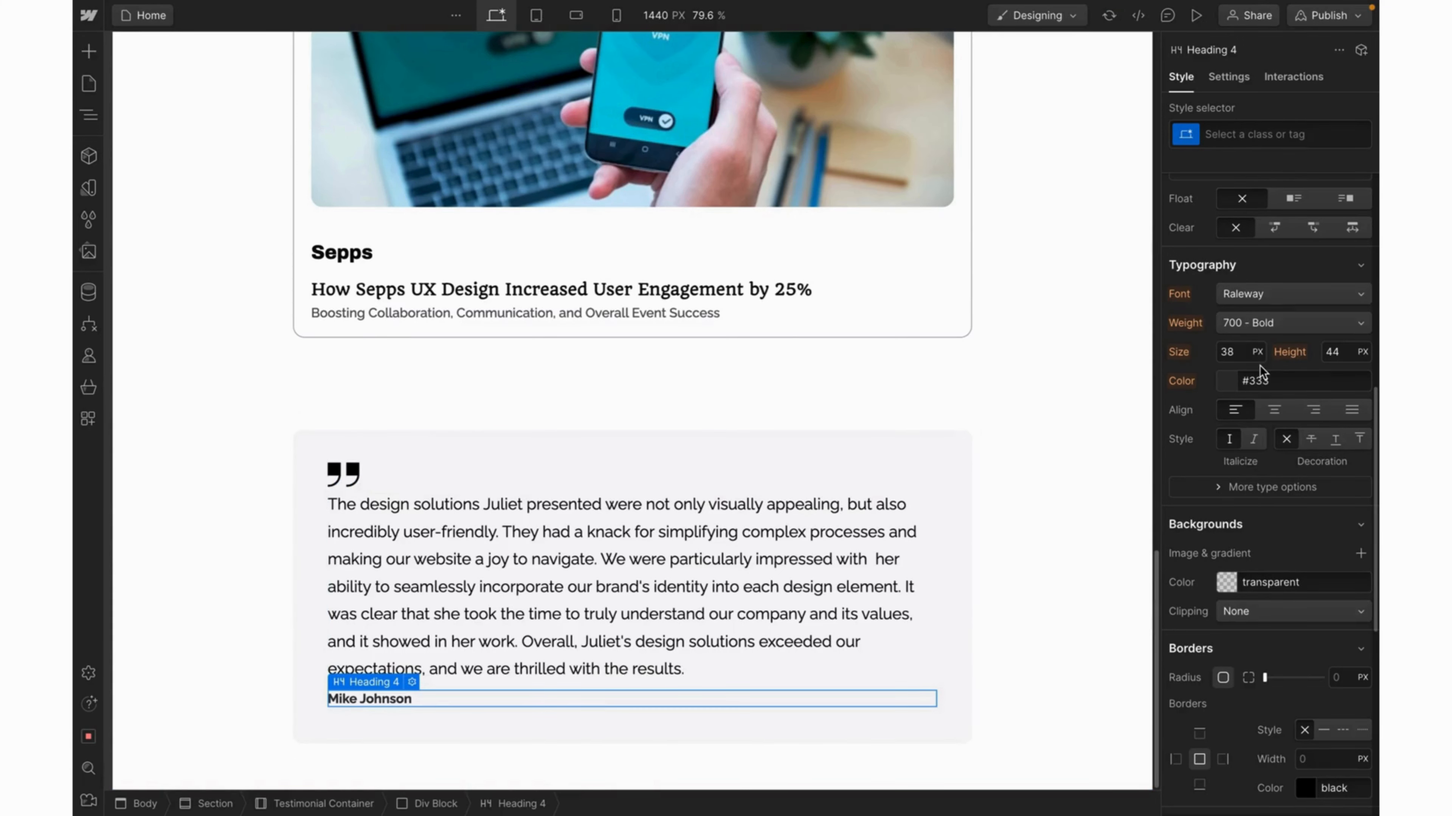
pyautogui.click(1234, 356)
pyautogui.write('20')
pyautogui.press('Return')
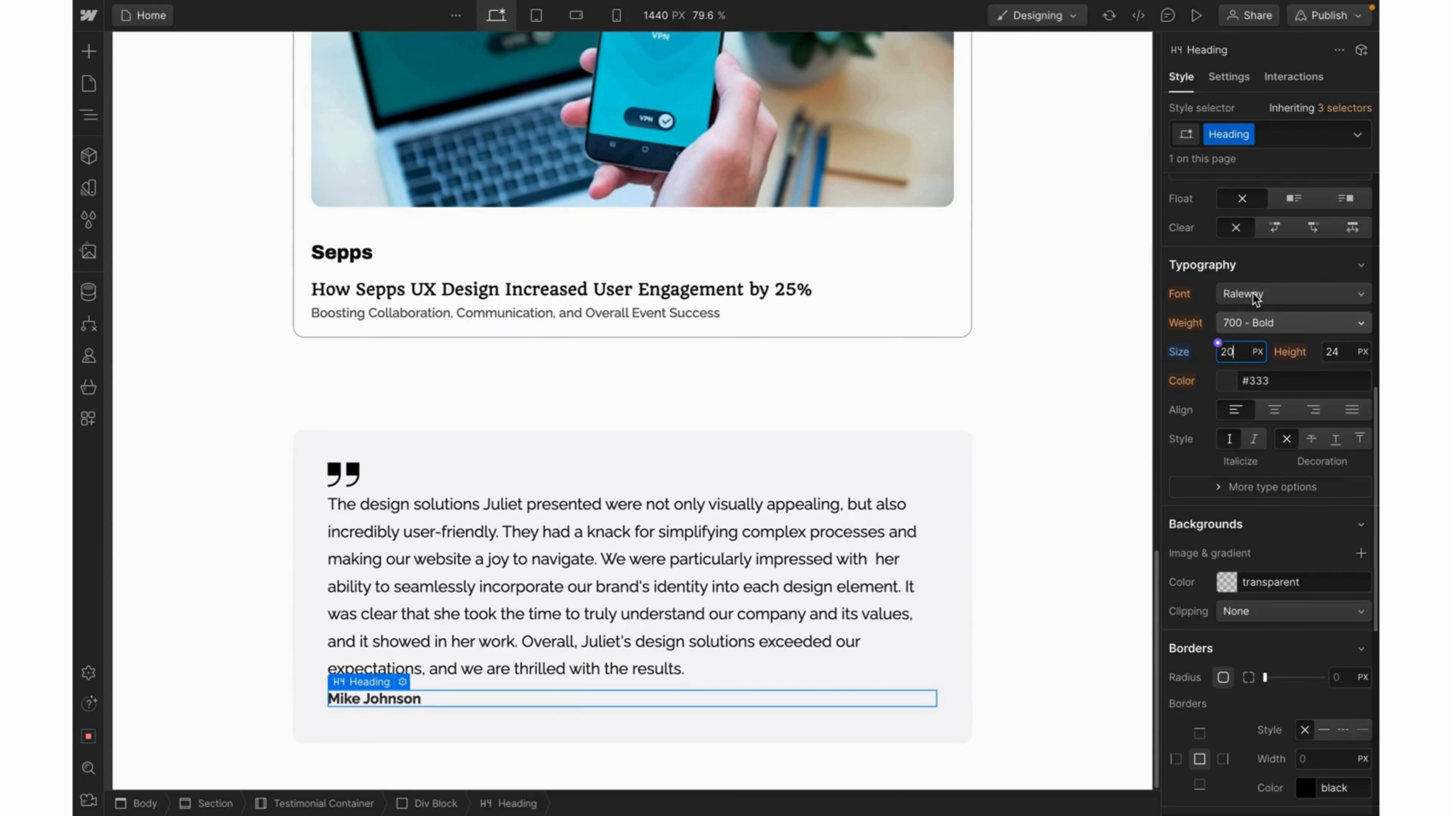
pyautogui.click(1223, 375)
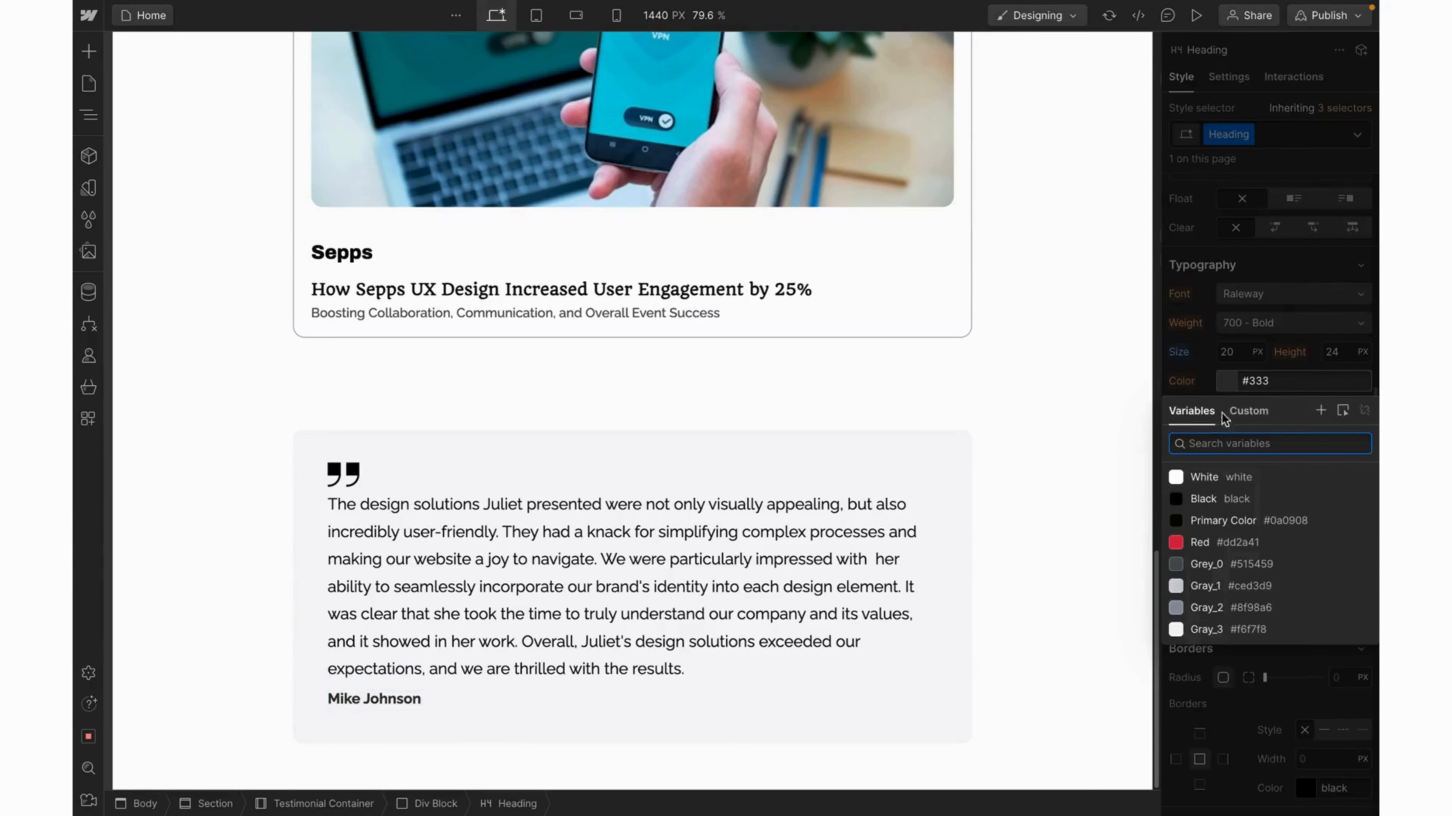
pyautogui.click(1206, 519)
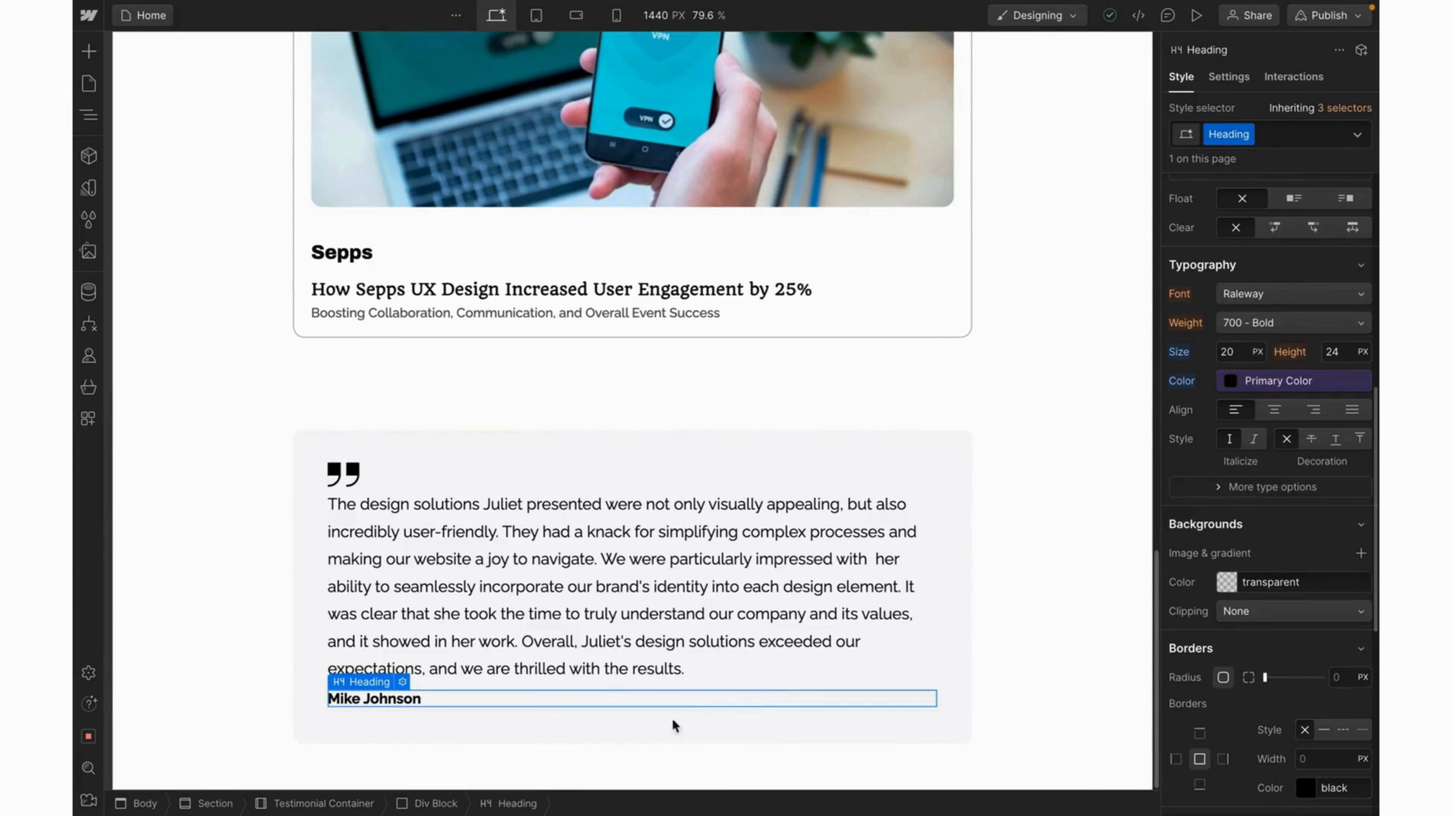
# Give the Div Block wrapping the name the new class Testifier.
pyautogui.click(437, 804)
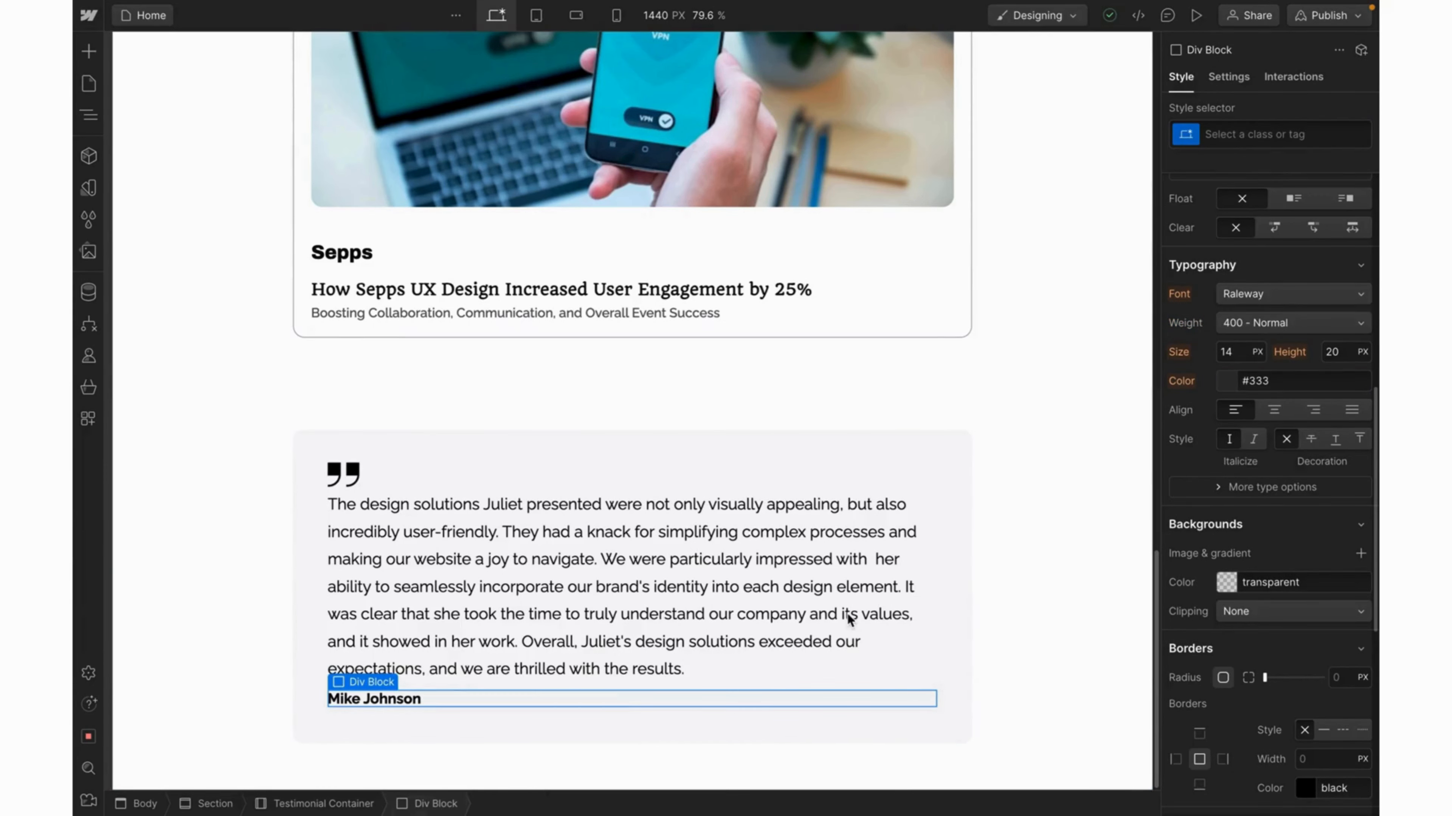
pyautogui.hotkey('ctrl', 'Return')
pyautogui.write('Testifier')
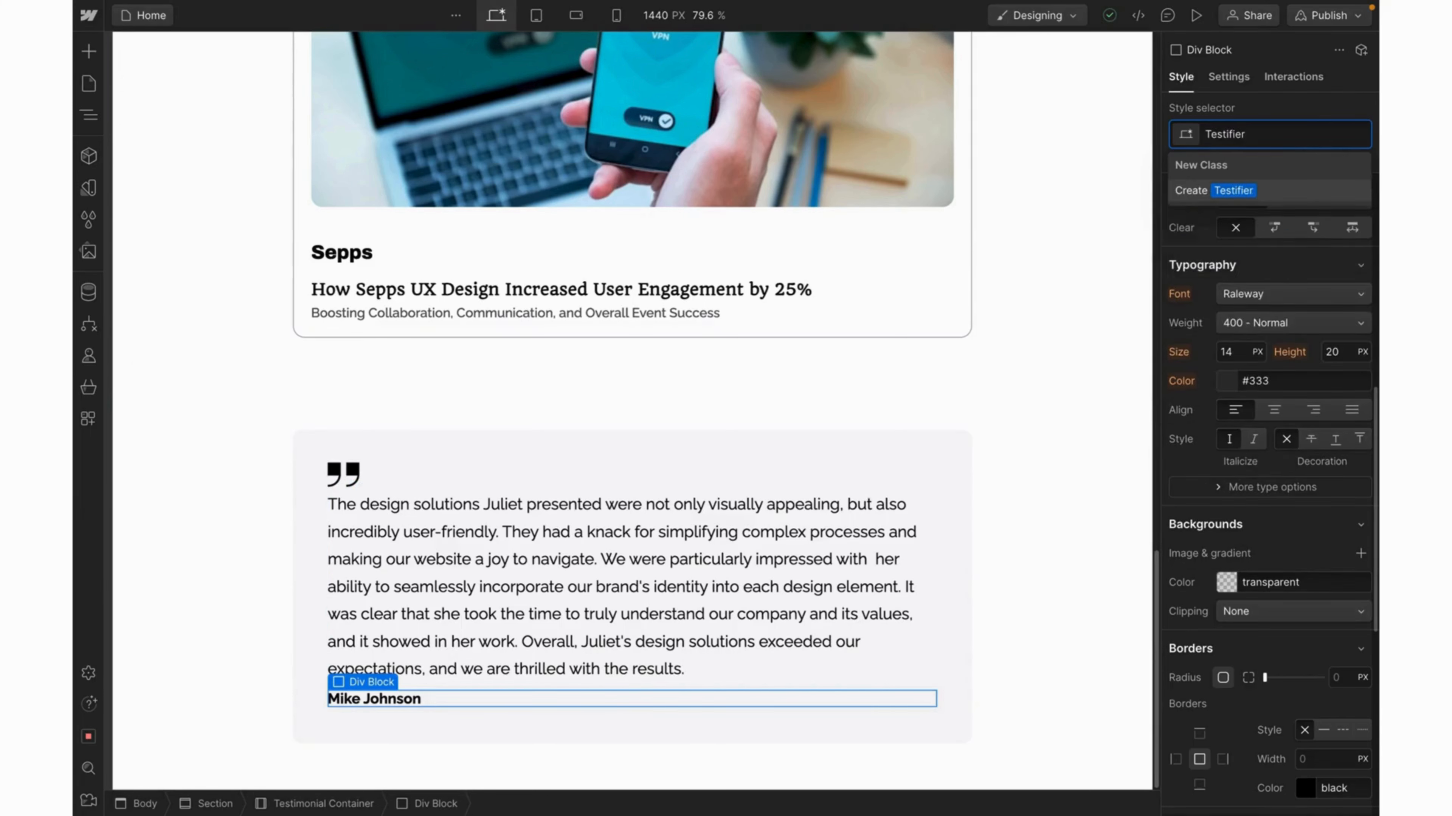
pyautogui.press('Return')
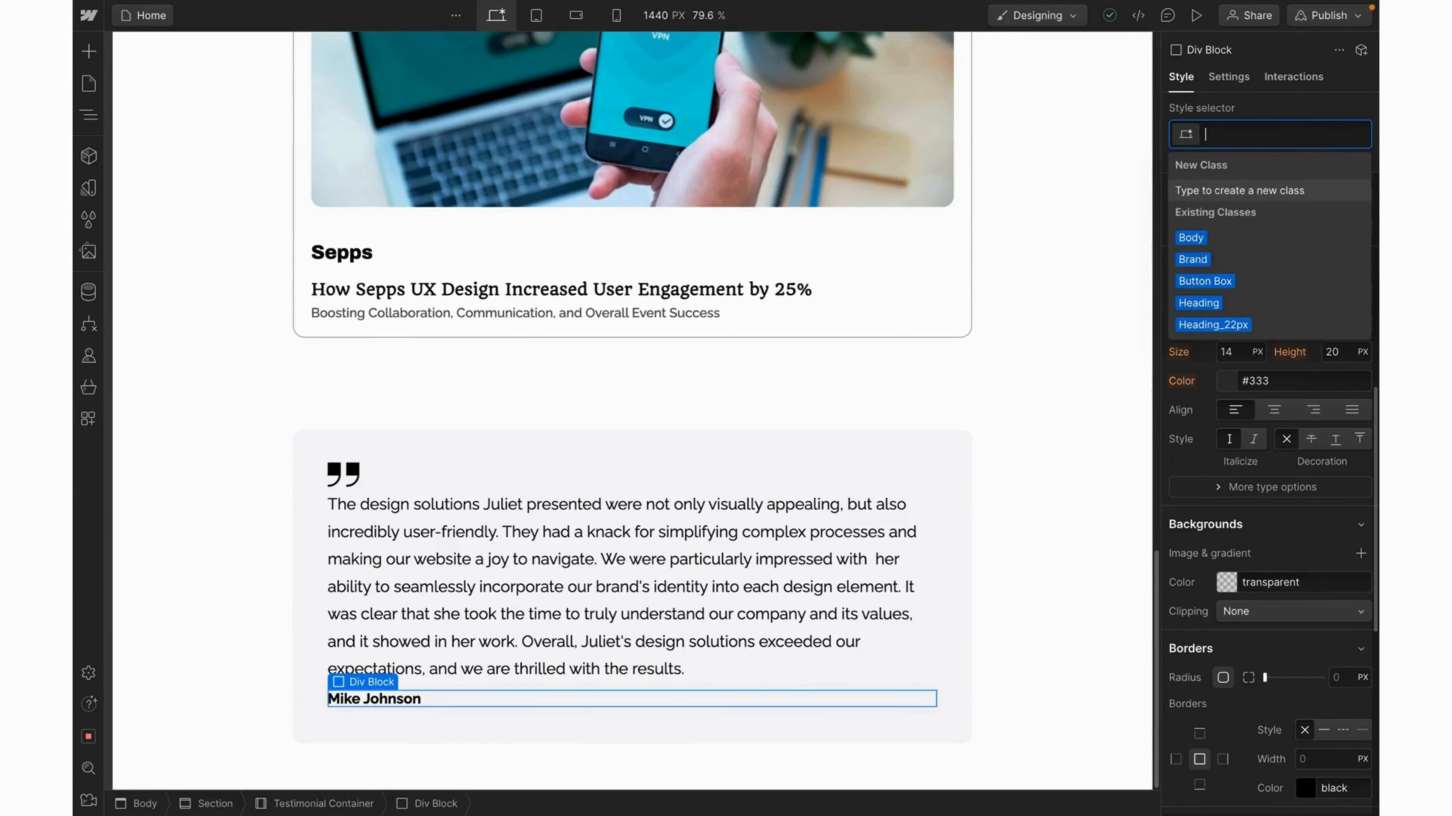
pyautogui.press('Escape')
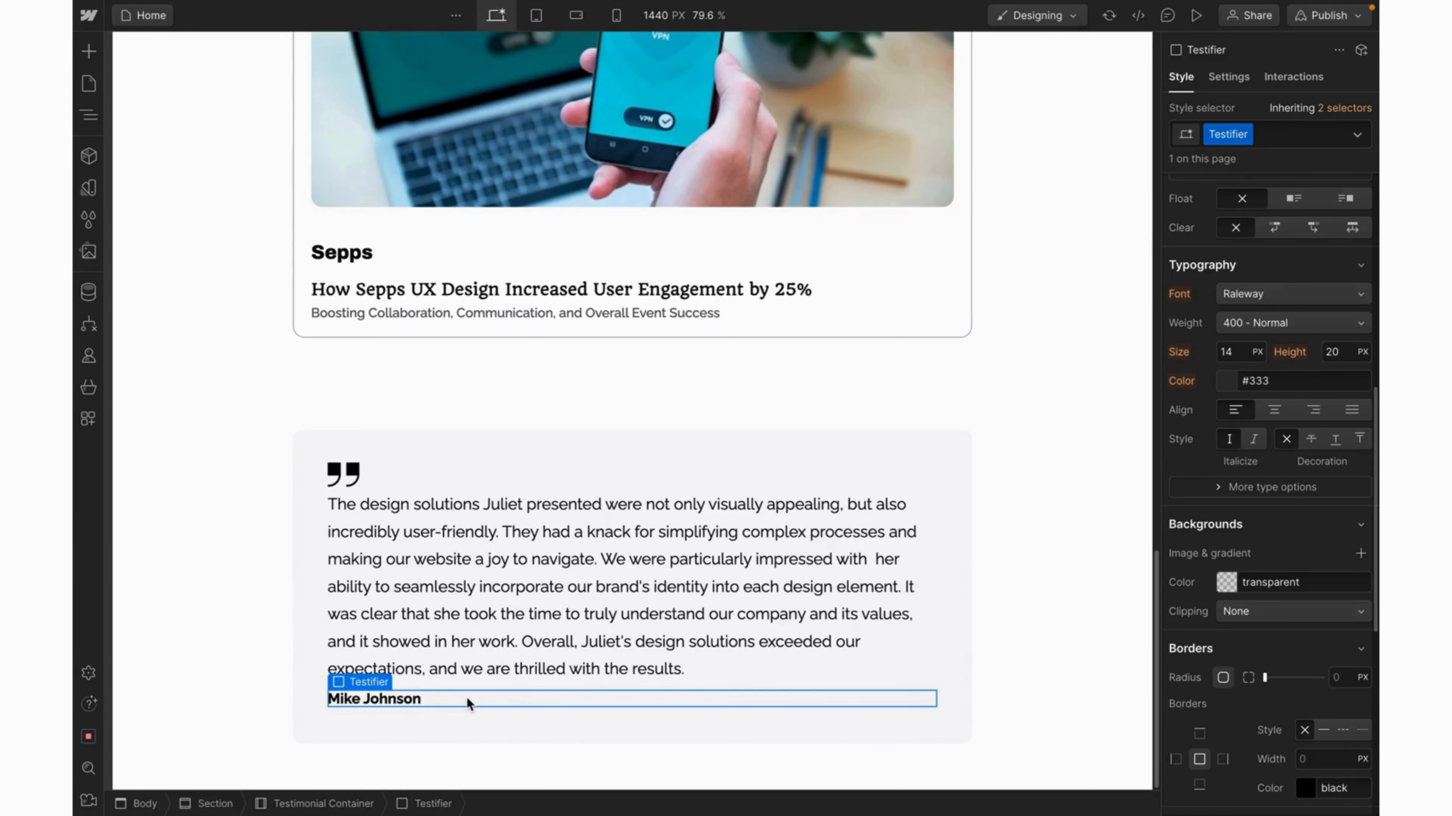
# Add a Text Block under the name via Quick Find and copy the job title from Figma.
pyautogui.press('super+k')
pyautogui.write('tte')
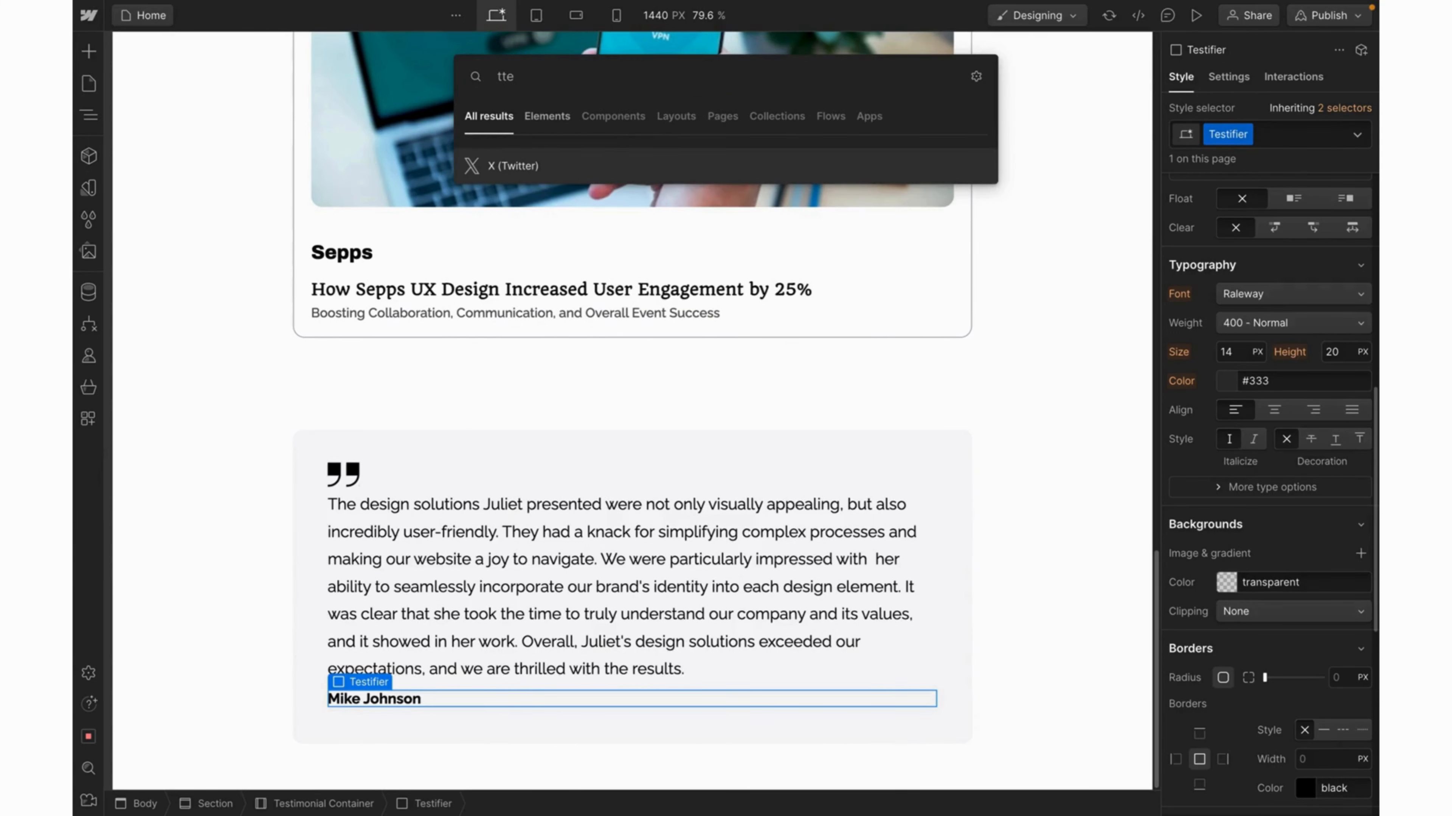
pyautogui.press('BackSpace')
pyautogui.press('BackSpace')
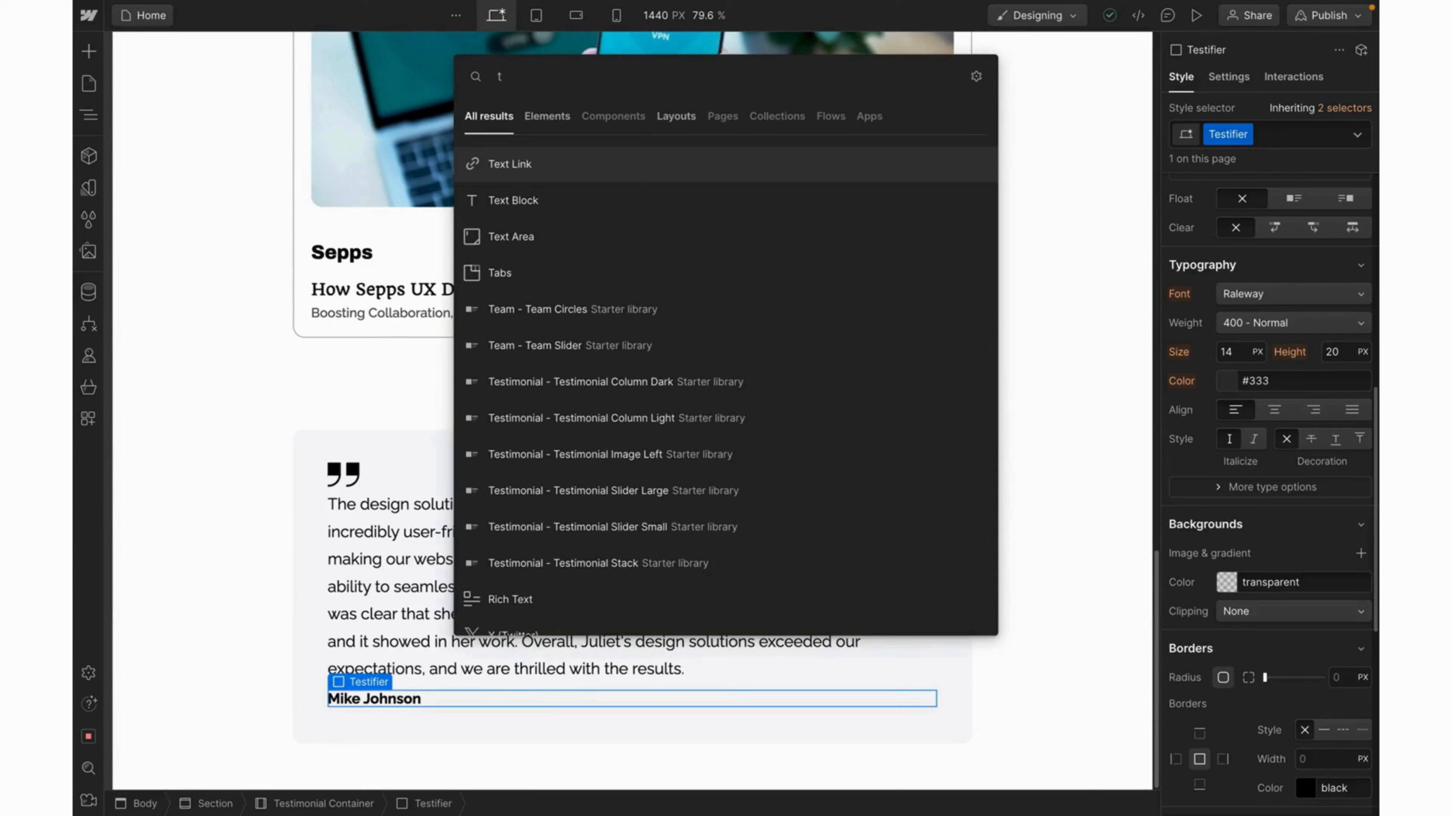
pyautogui.write('e')
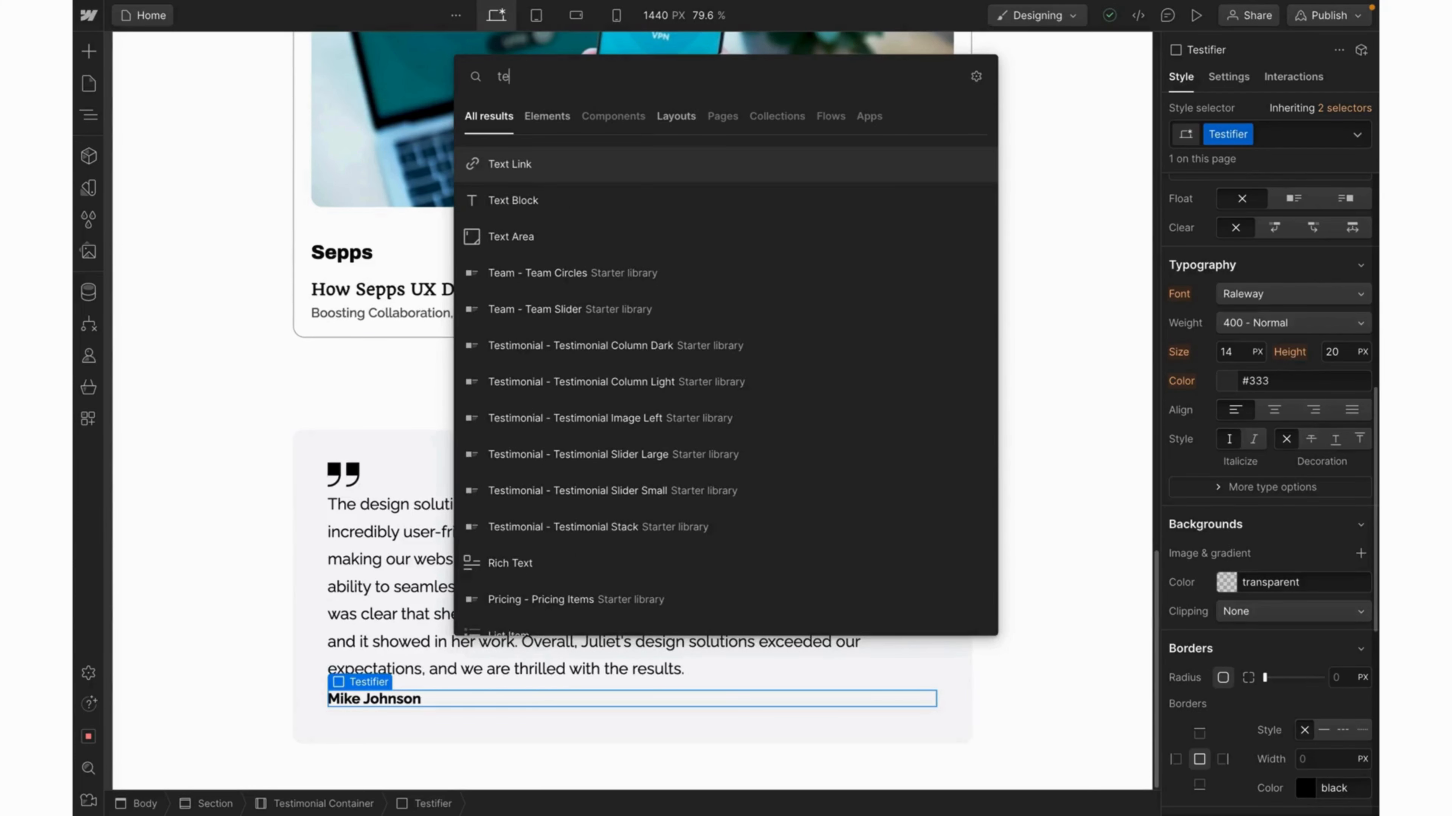
pyautogui.click(535, 210)
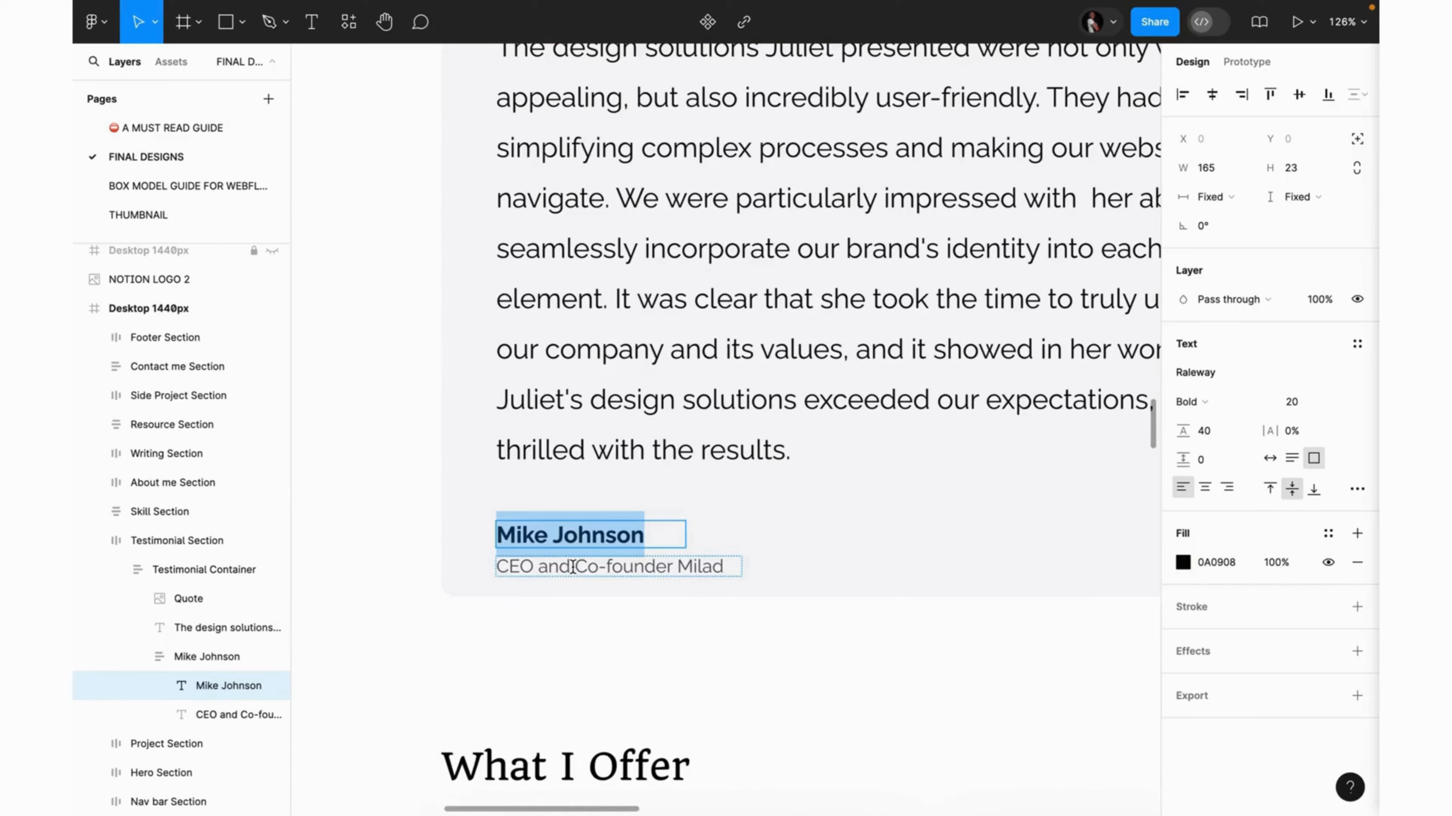
pyautogui.doubleClick(573, 567)
pyautogui.hotkey('ctrl', 'c')
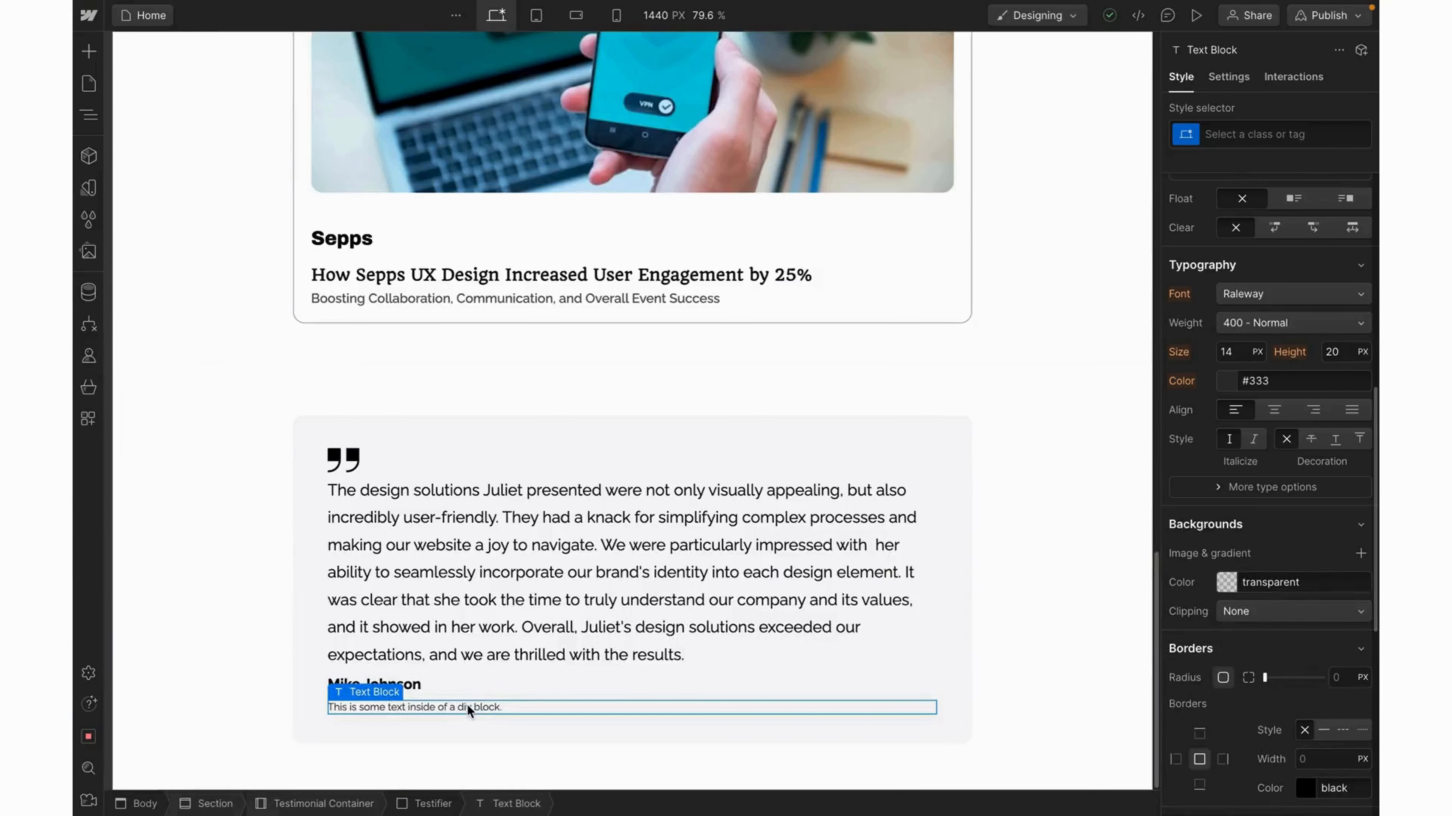
pyautogui.doubleClick(468, 707)
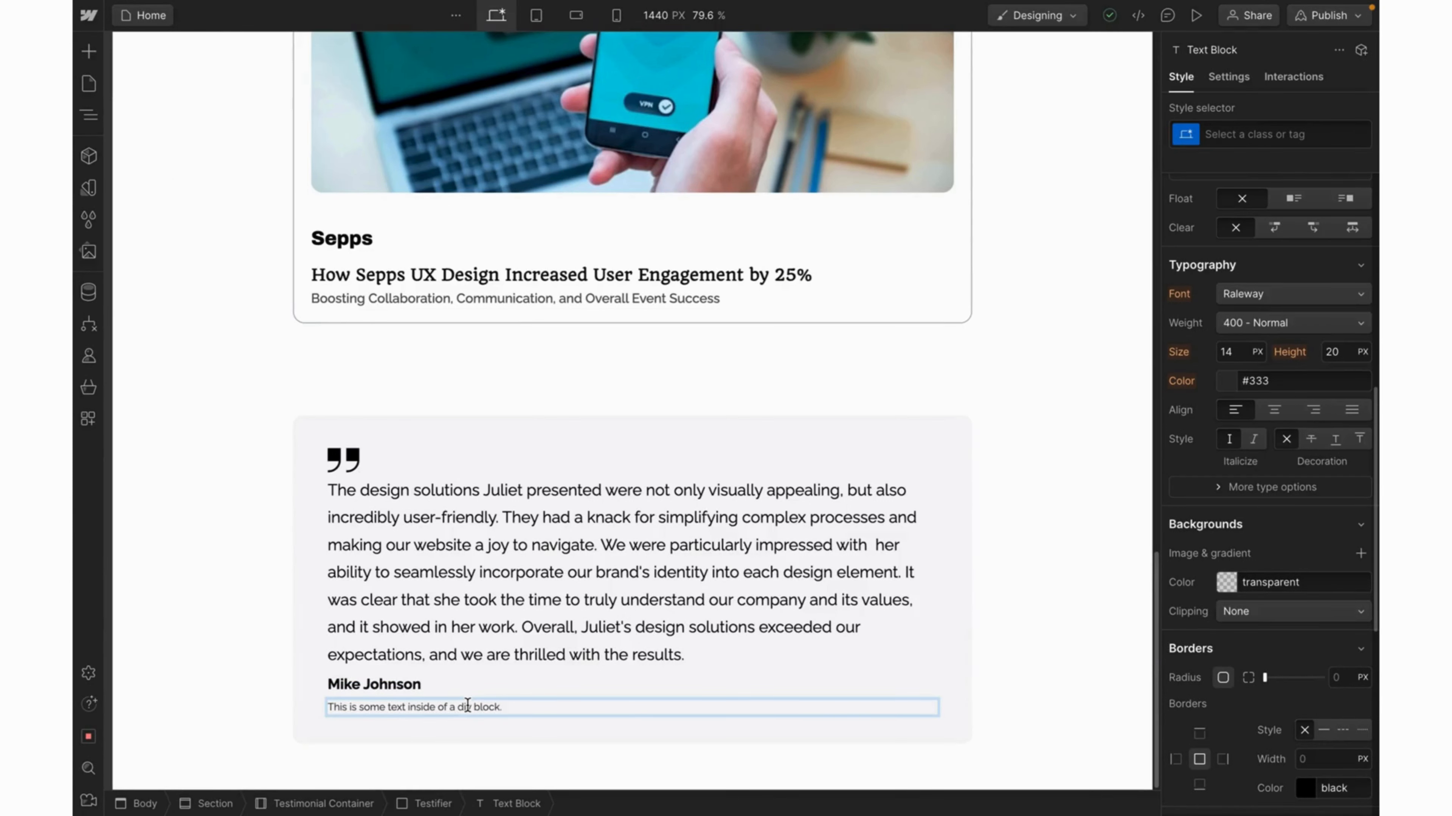
# Paste the job title into the new text block and set its font size to 16px.
pyautogui.tripleClick(467, 707)
pyautogui.hotkey('ctrl', 'v')
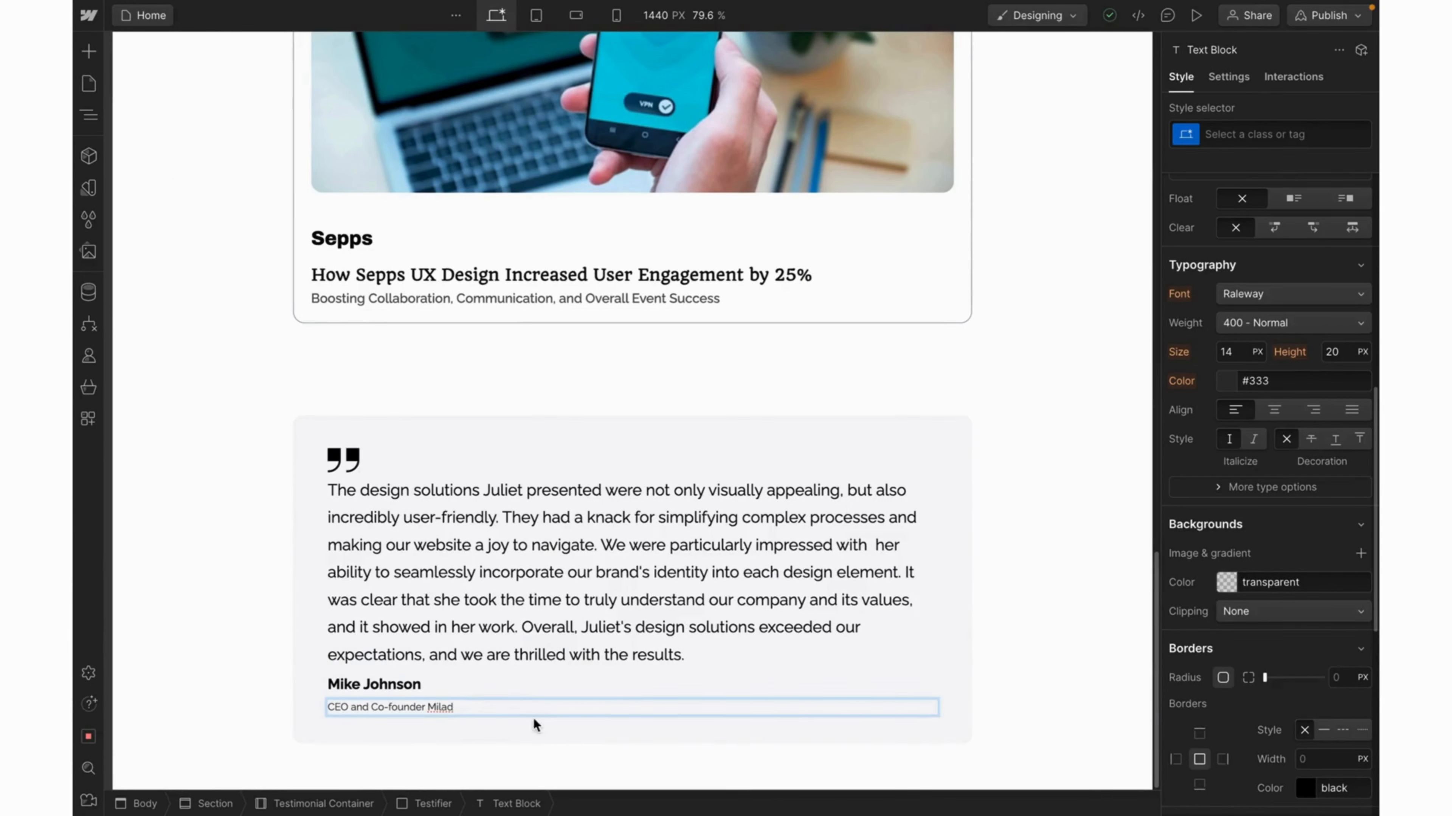
pyautogui.press('Escape')
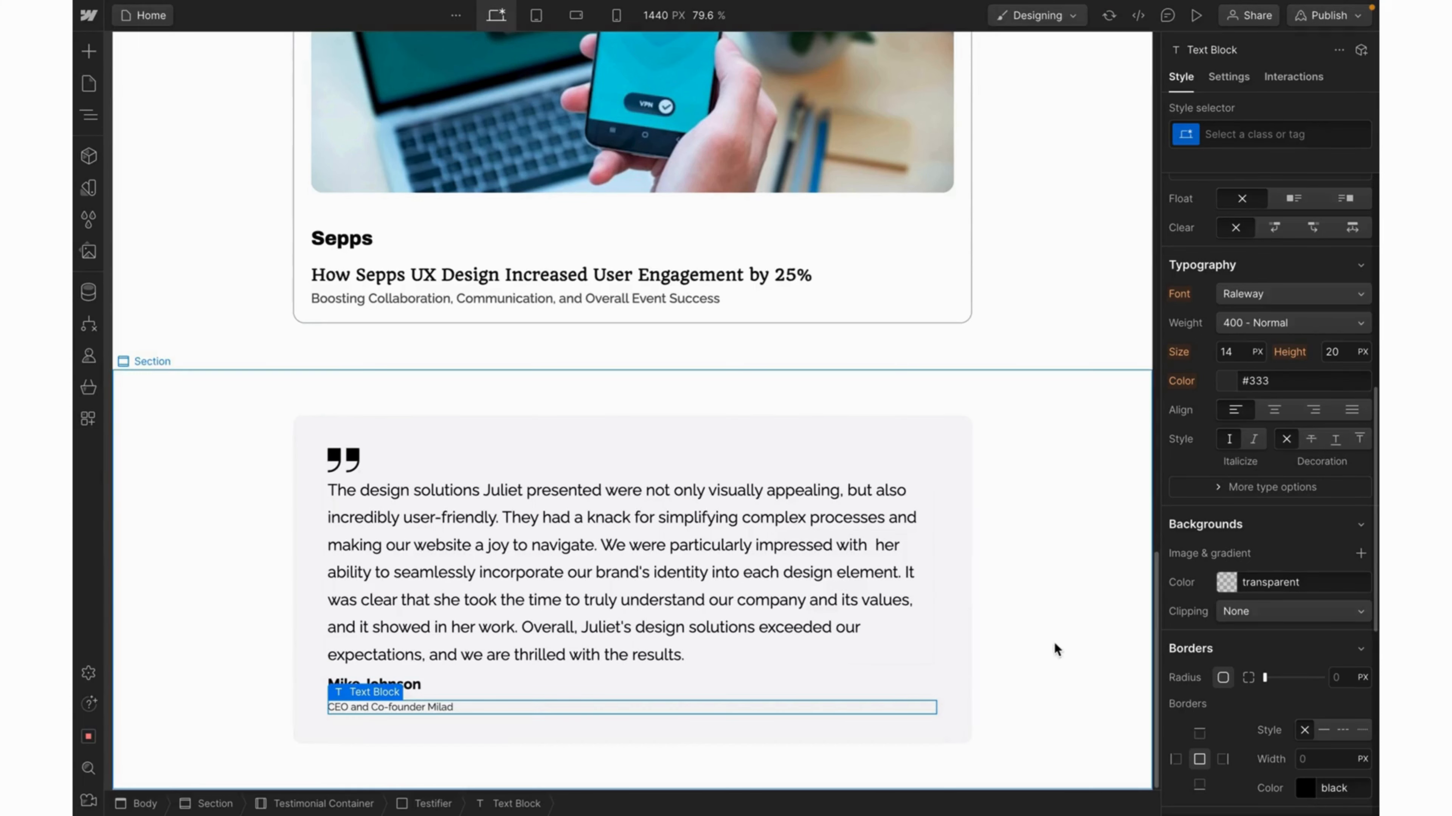
pyautogui.click(1229, 352)
pyautogui.write('16')
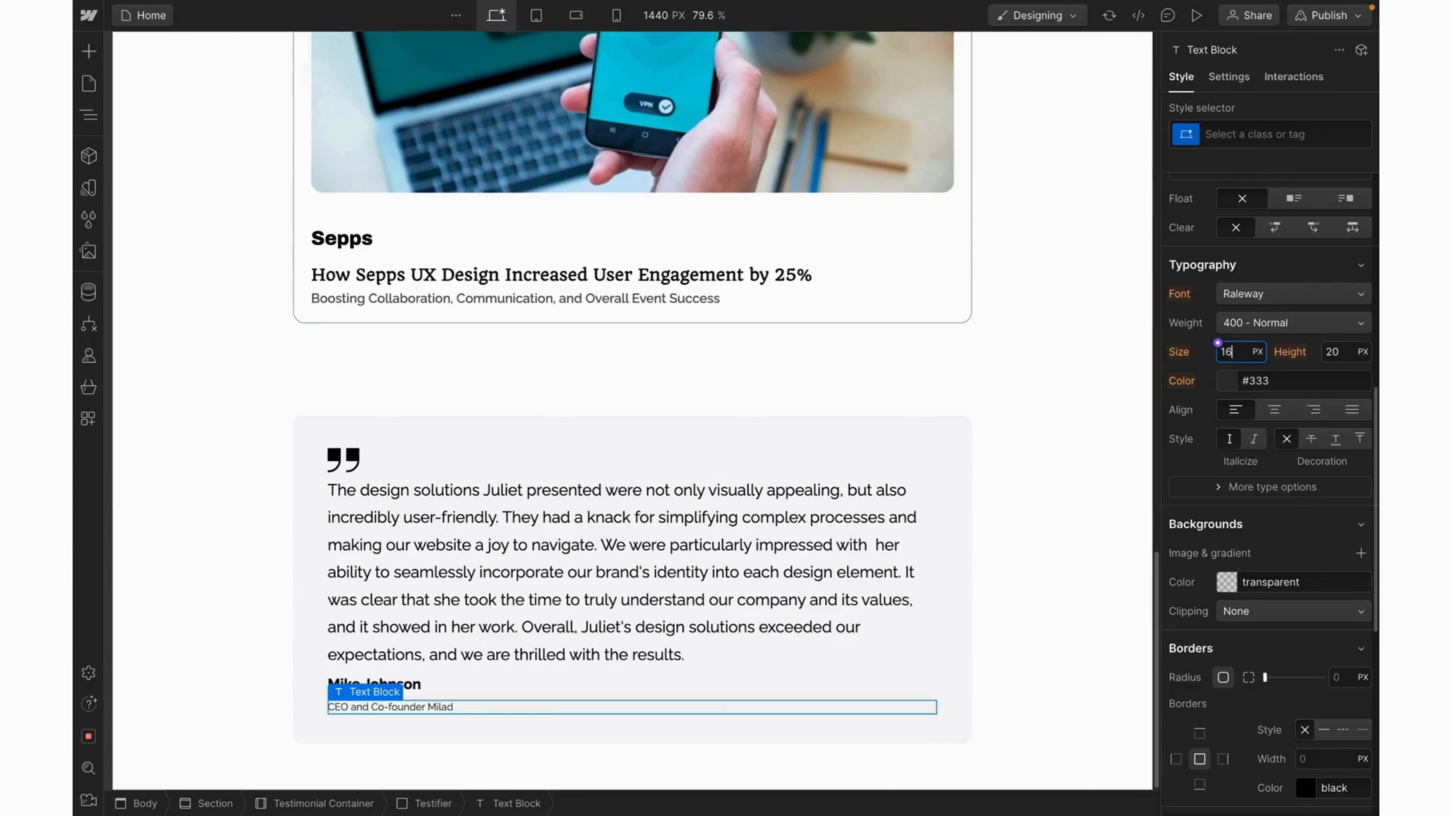
pyautogui.press('Return')
# Name the job title's class Paragraph_16px, colour it Grey_0, and begin renaming the name heading's class.
pyautogui.doubleClick(1237, 134)
pyautogui.write('Par')
pyautogui.write('a')
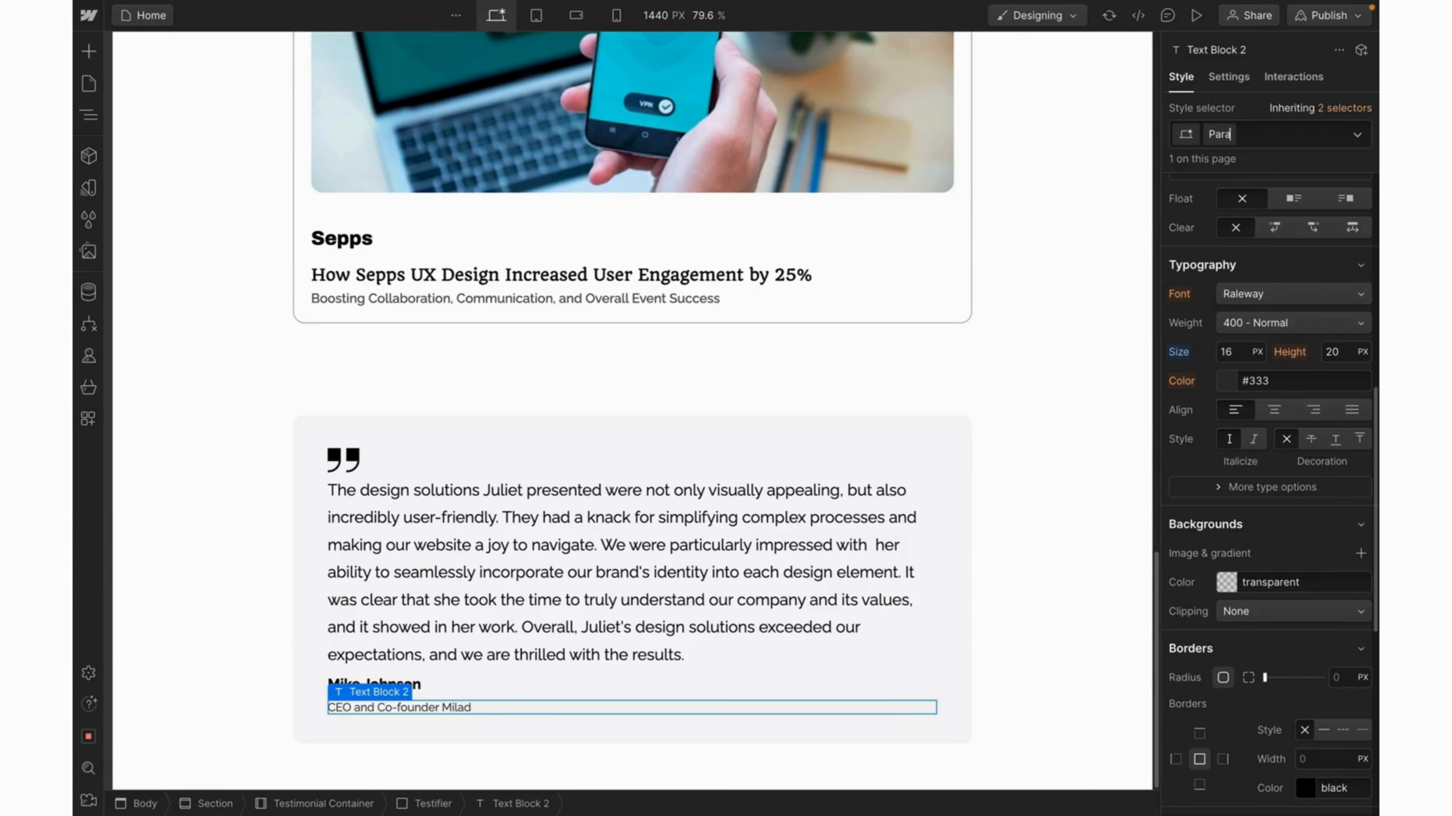
pyautogui.write('graph_16px')
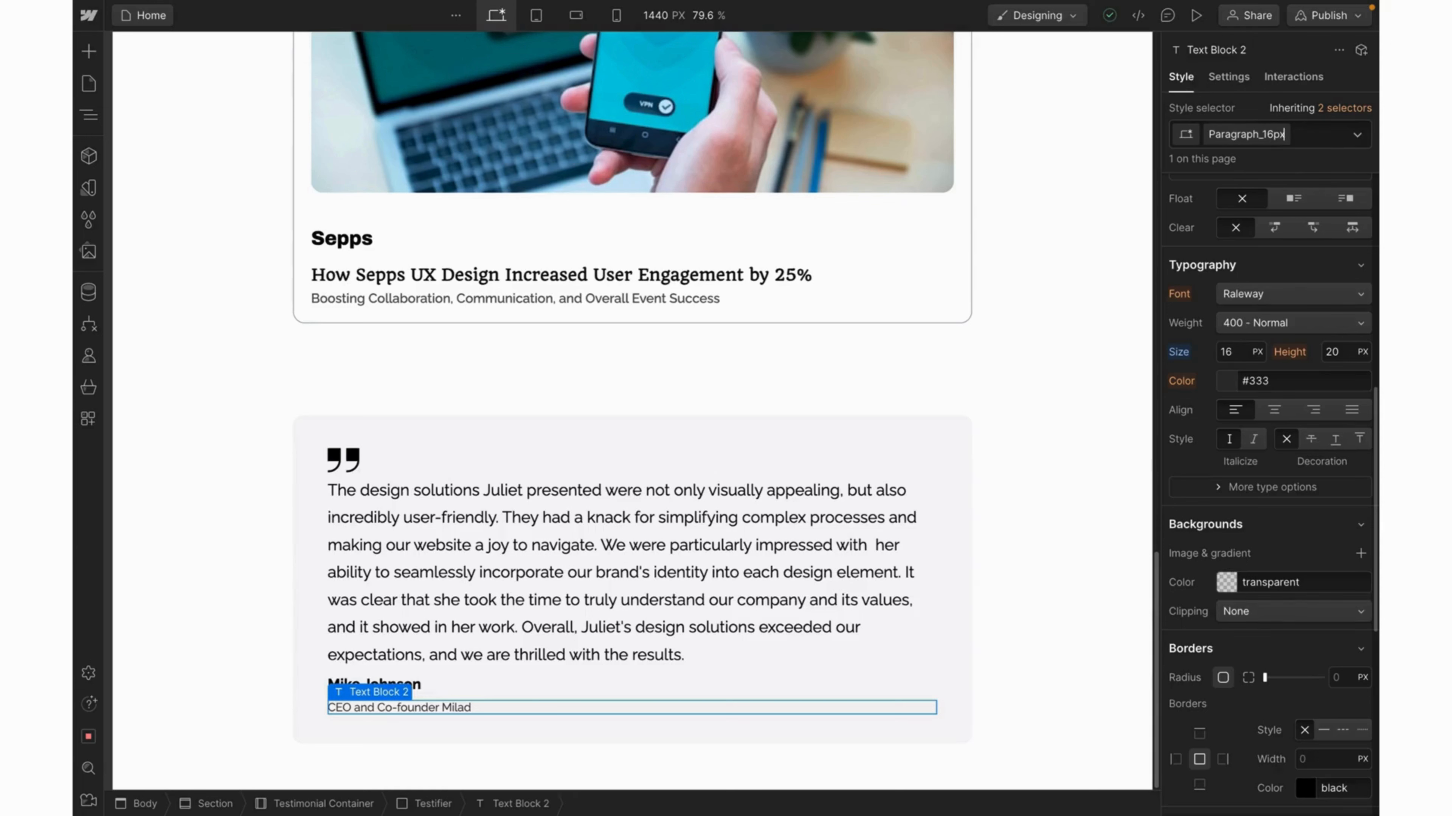
pyautogui.press('Return')
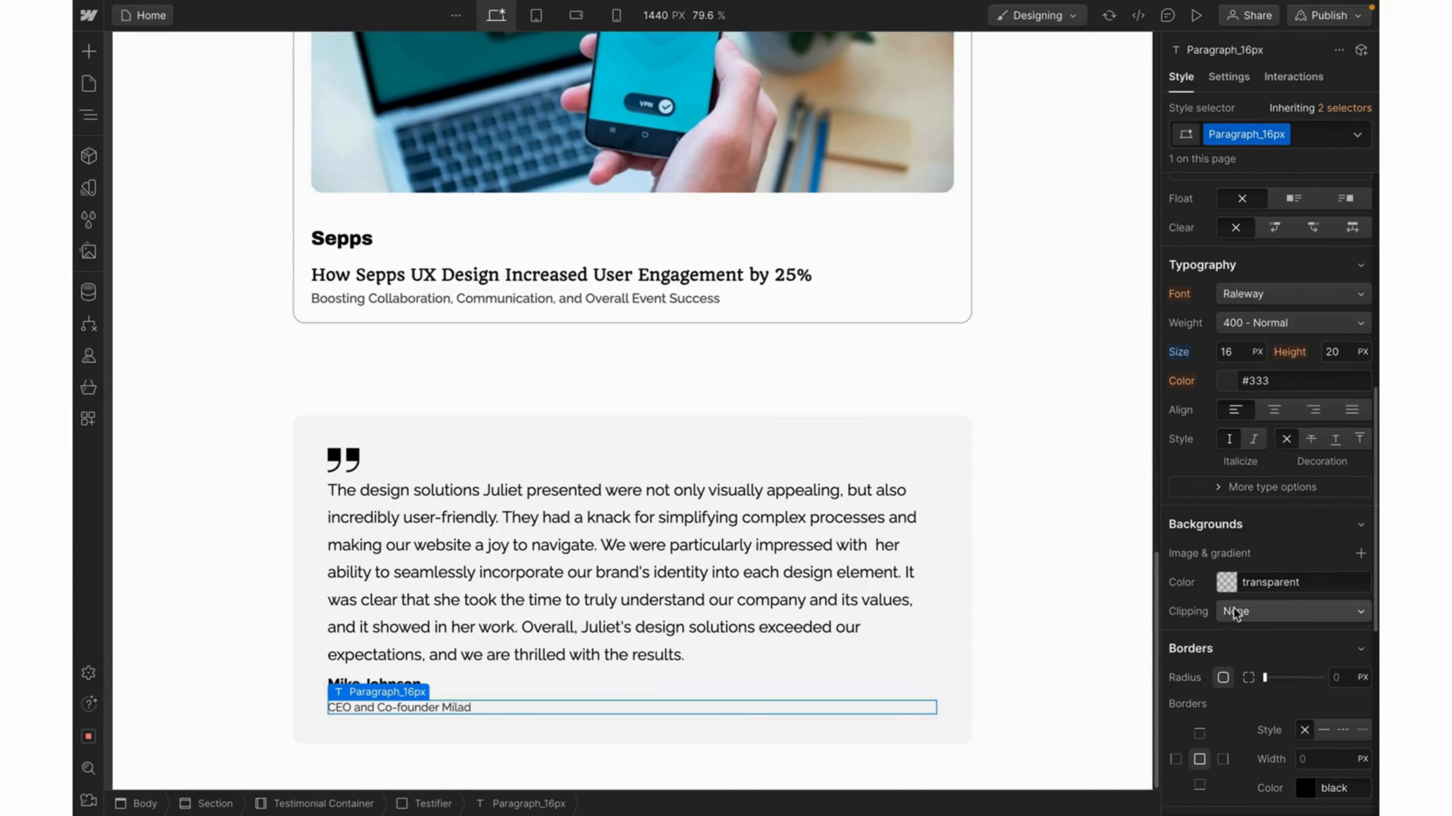
pyautogui.click(1217, 374)
pyautogui.click(1206, 564)
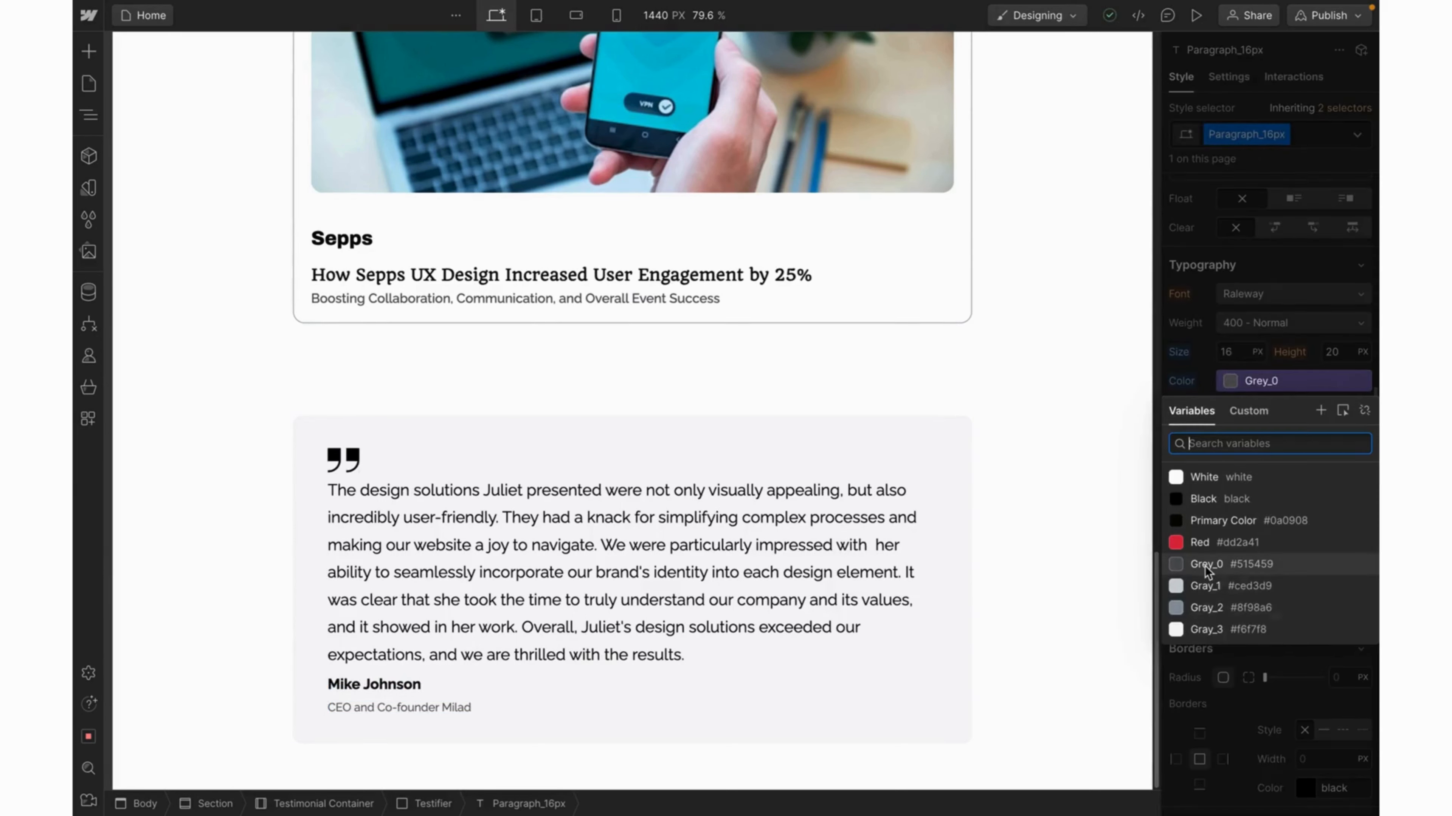
pyautogui.click(420, 686)
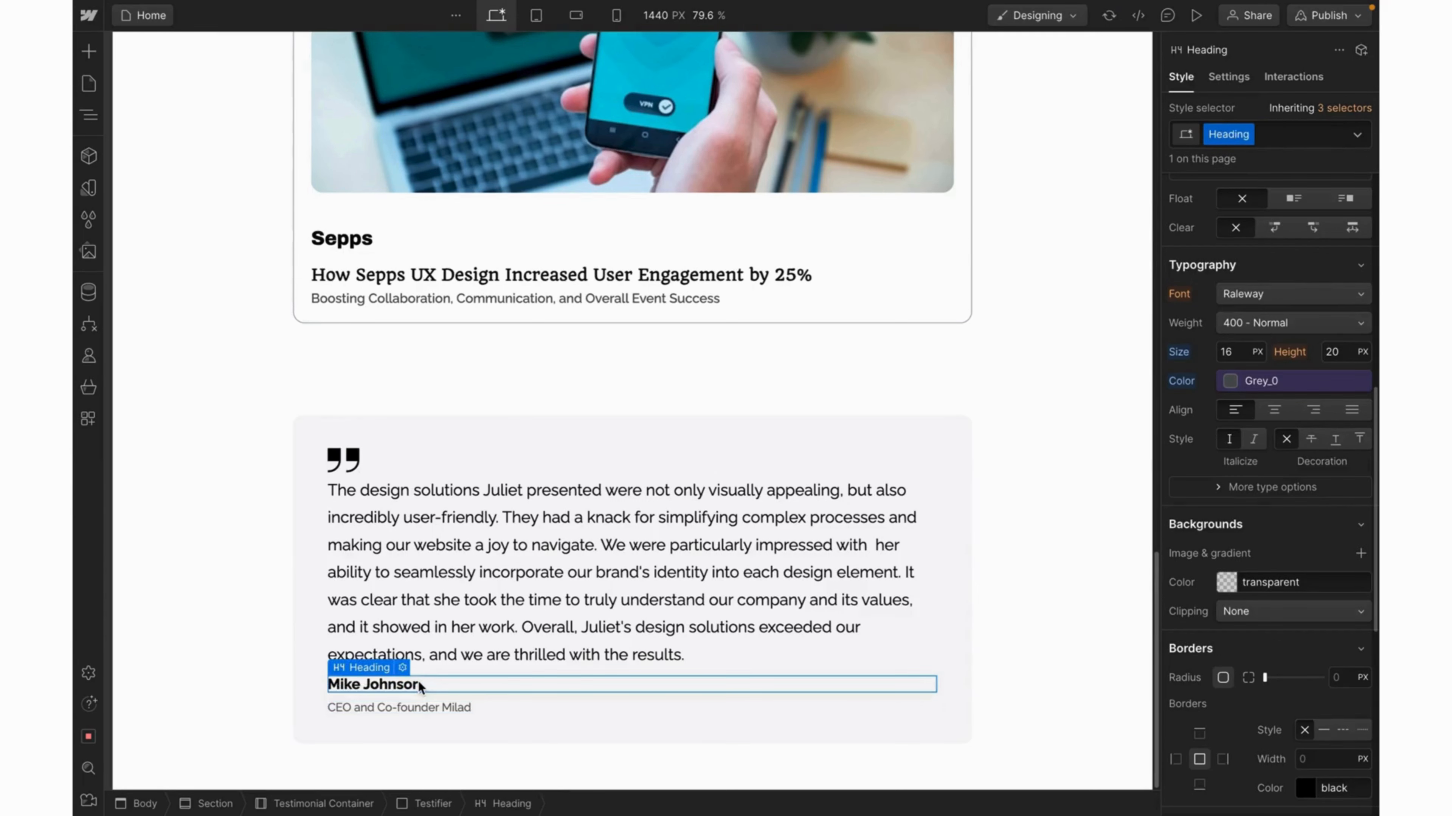
pyautogui.doubleClick(1230, 138)
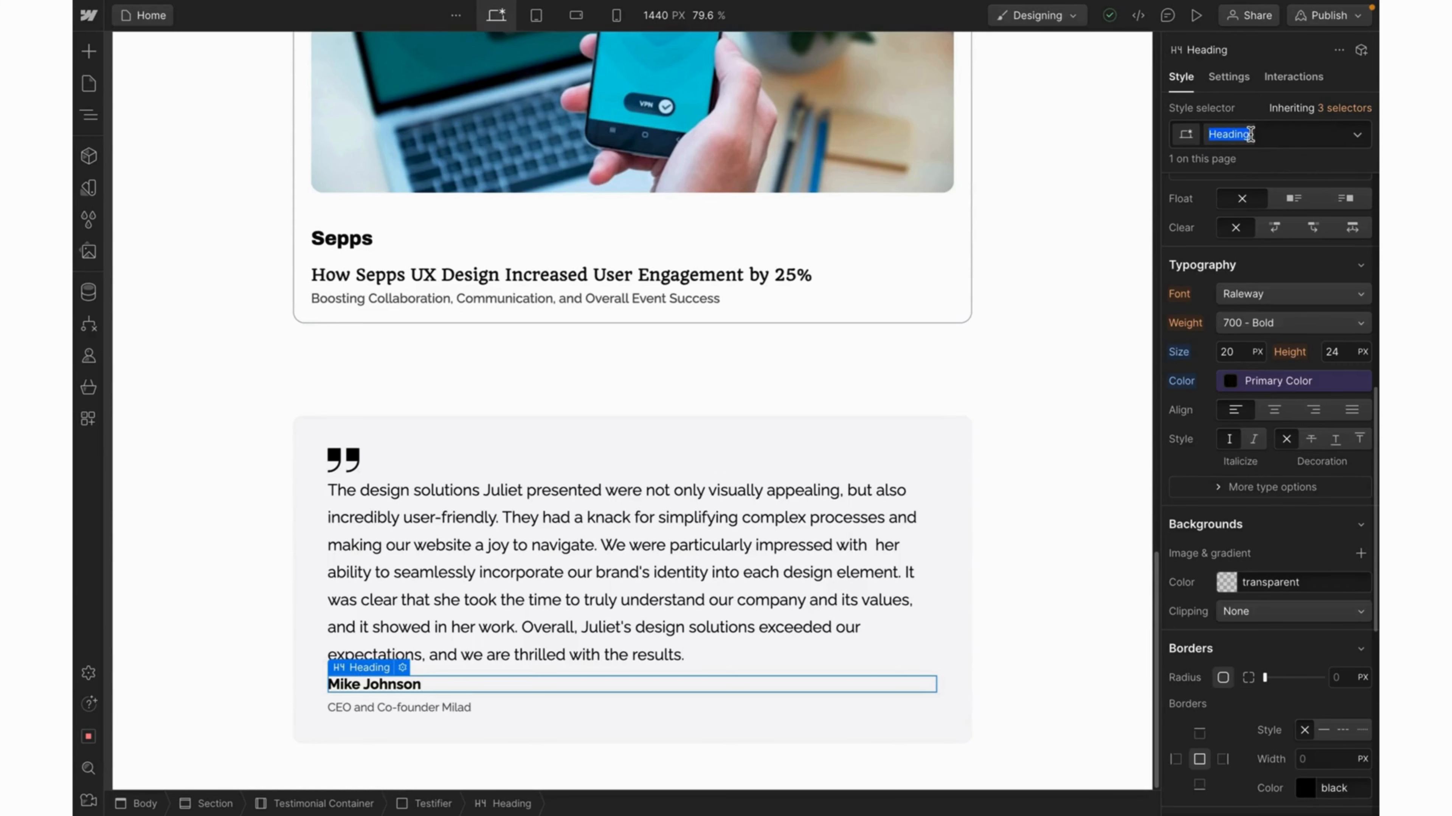
# Close the rename field, glance at the tablet breakpoint and pages list, then return to desktop.
pyautogui.press('Return')
pyautogui.hotkey('shift', '2')
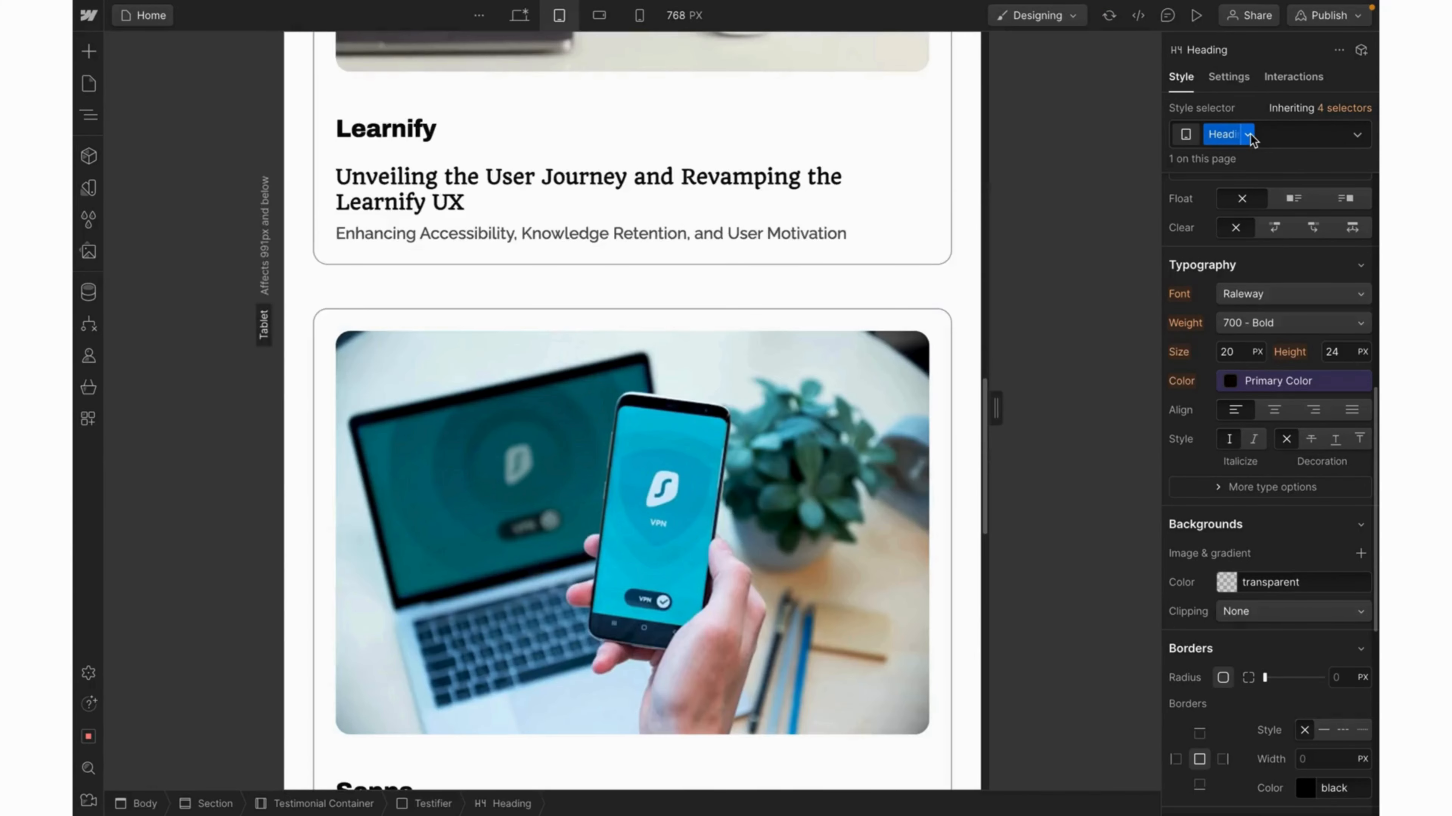
pyautogui.press('p')
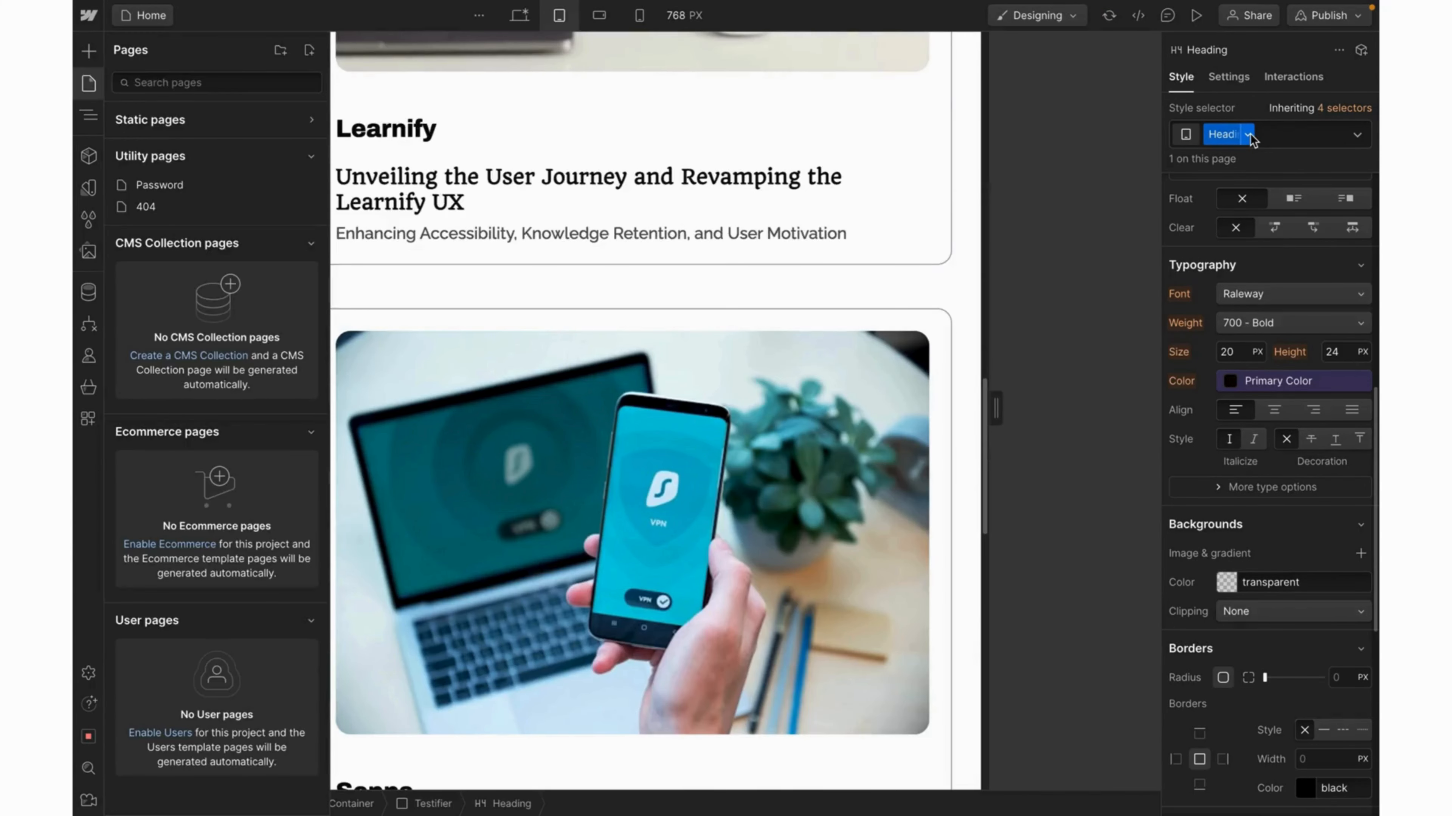
pyautogui.click(863, 235)
pyautogui.scroll(-4, 862, 235)
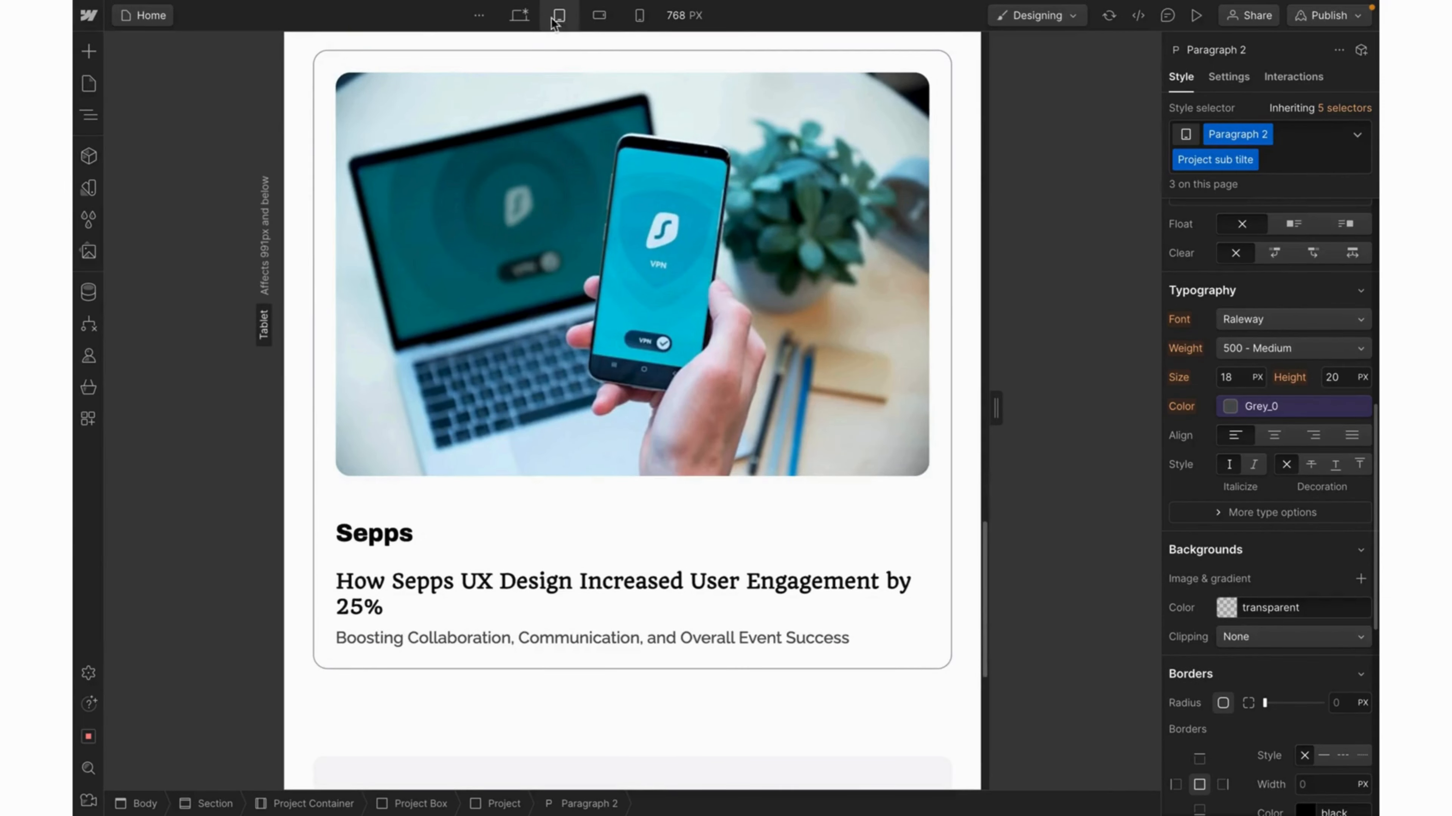
pyautogui.click(520, 16)
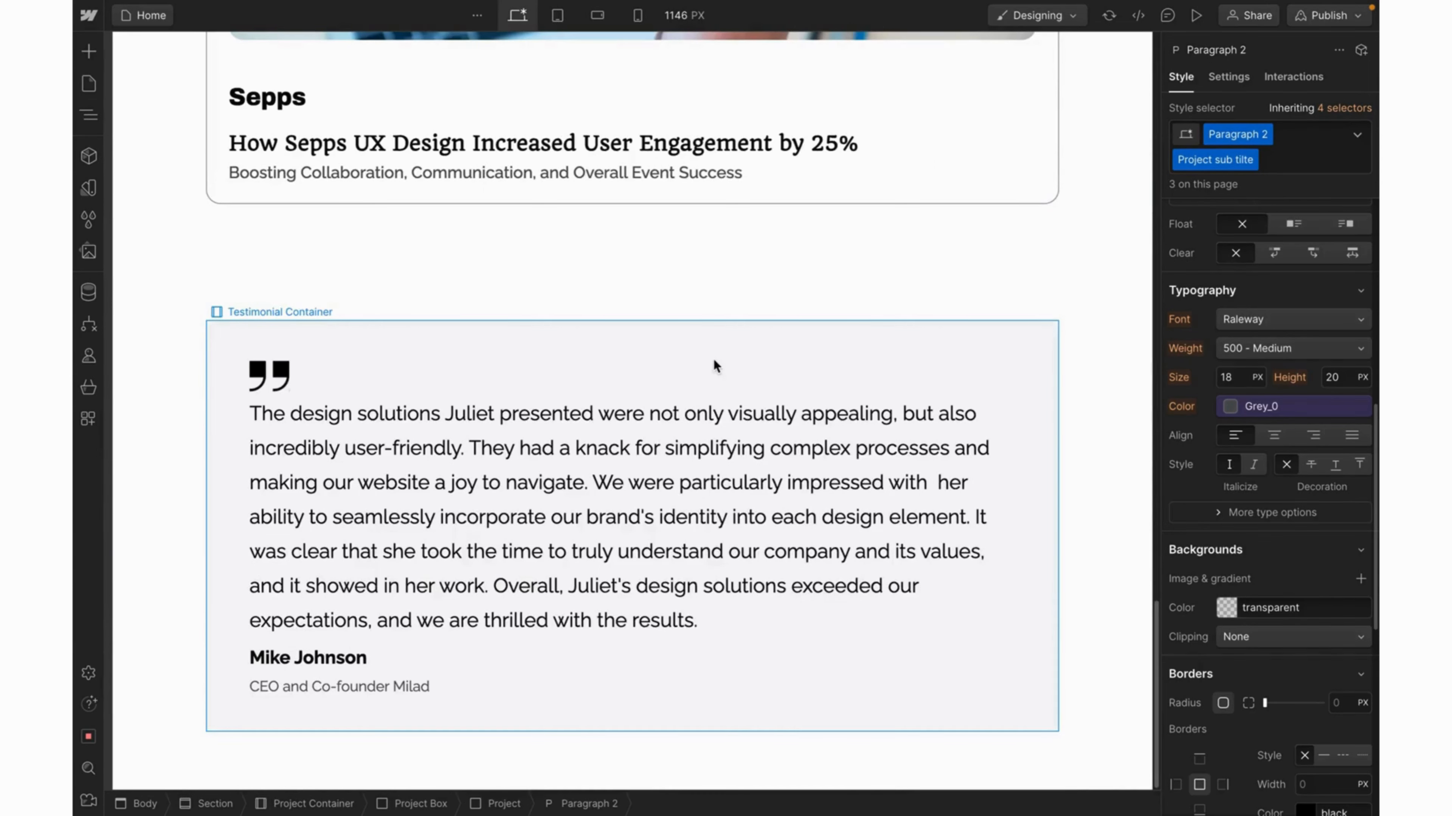
# Rename the name heading's class to Heading_20px, then select the Testifier block.
pyautogui.click(332, 662)
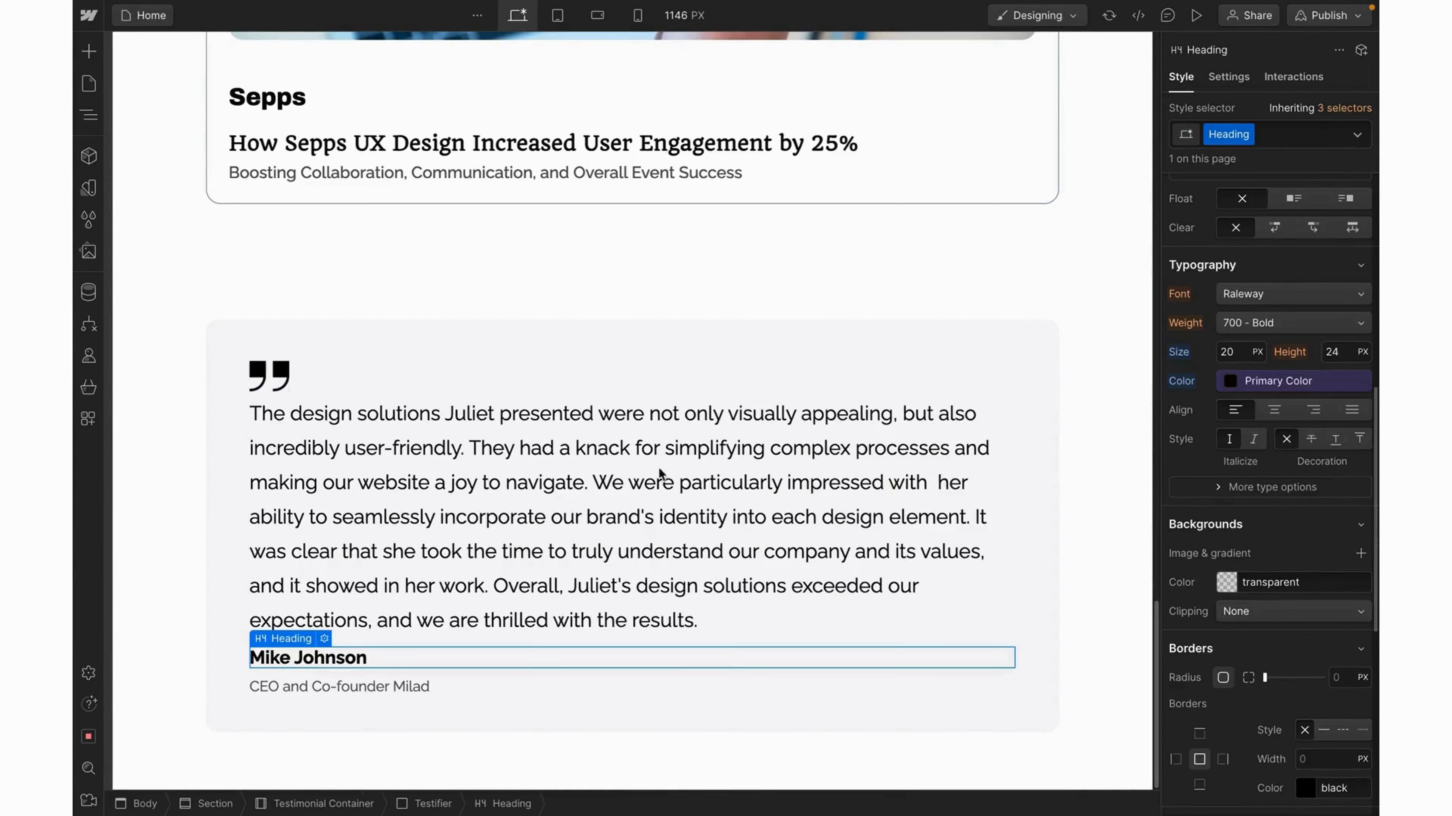
pyautogui.click(1229, 138)
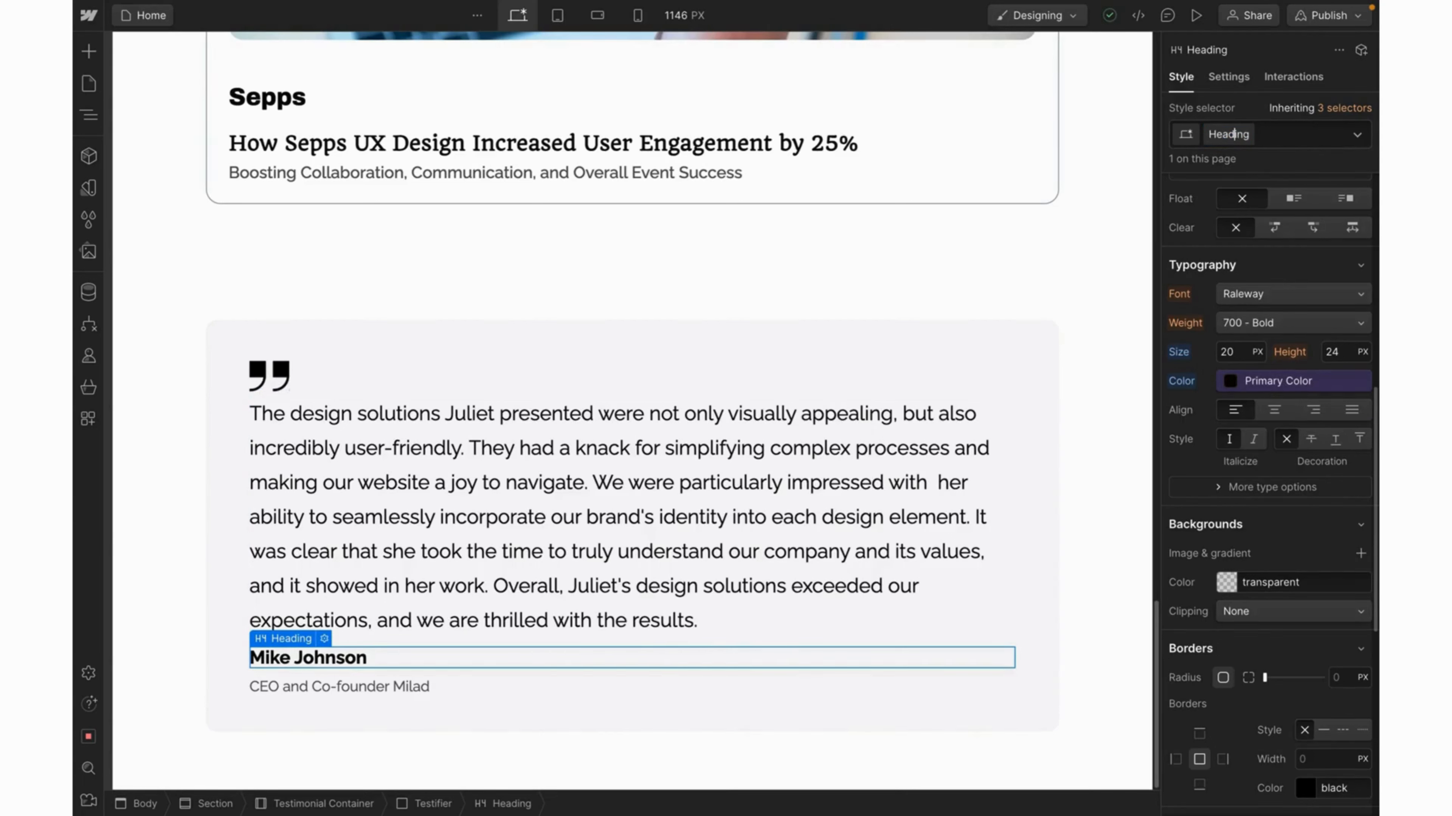
pyautogui.write('_20px')
pyautogui.press('Return')
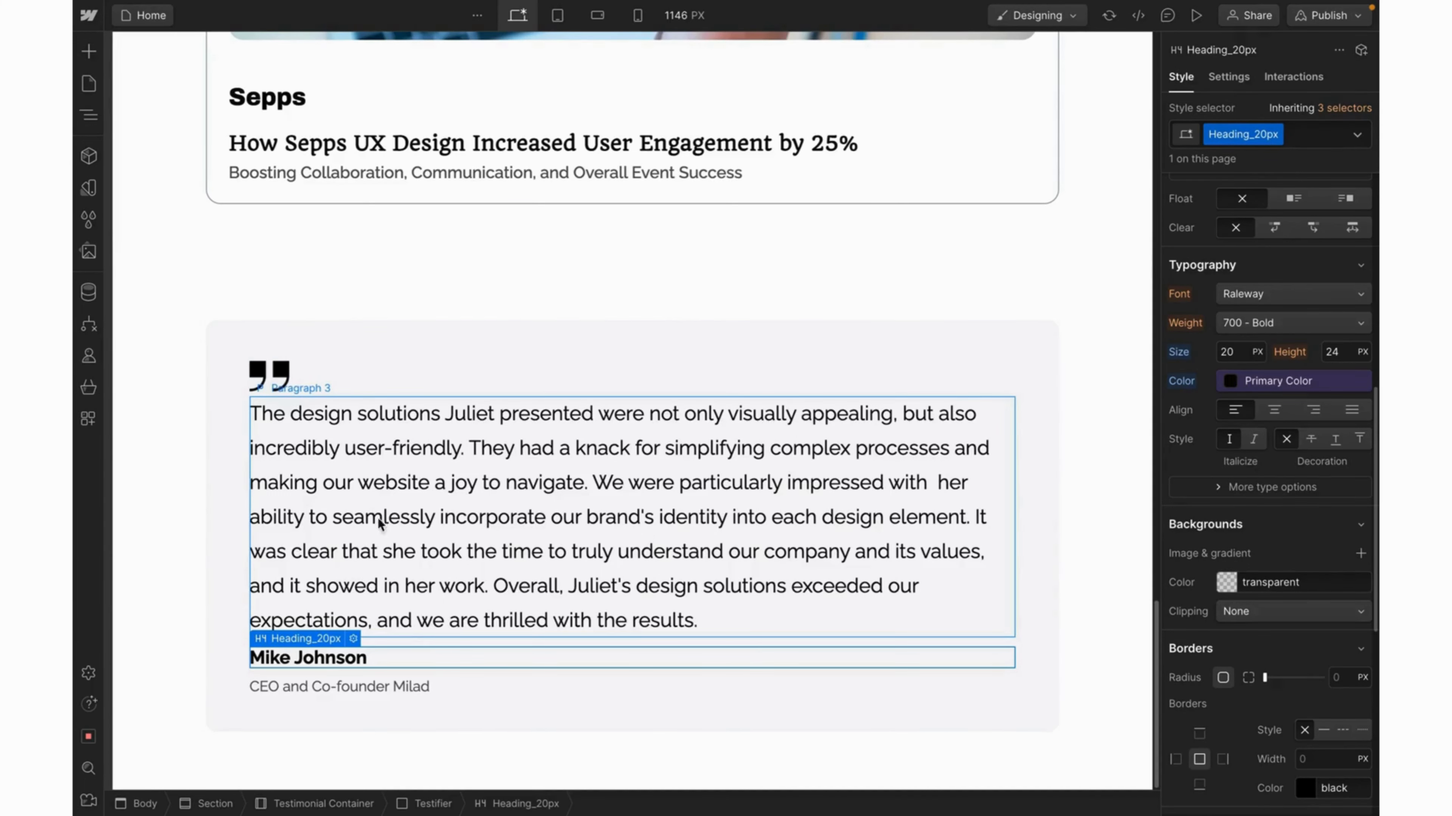
pyautogui.click(472, 675)
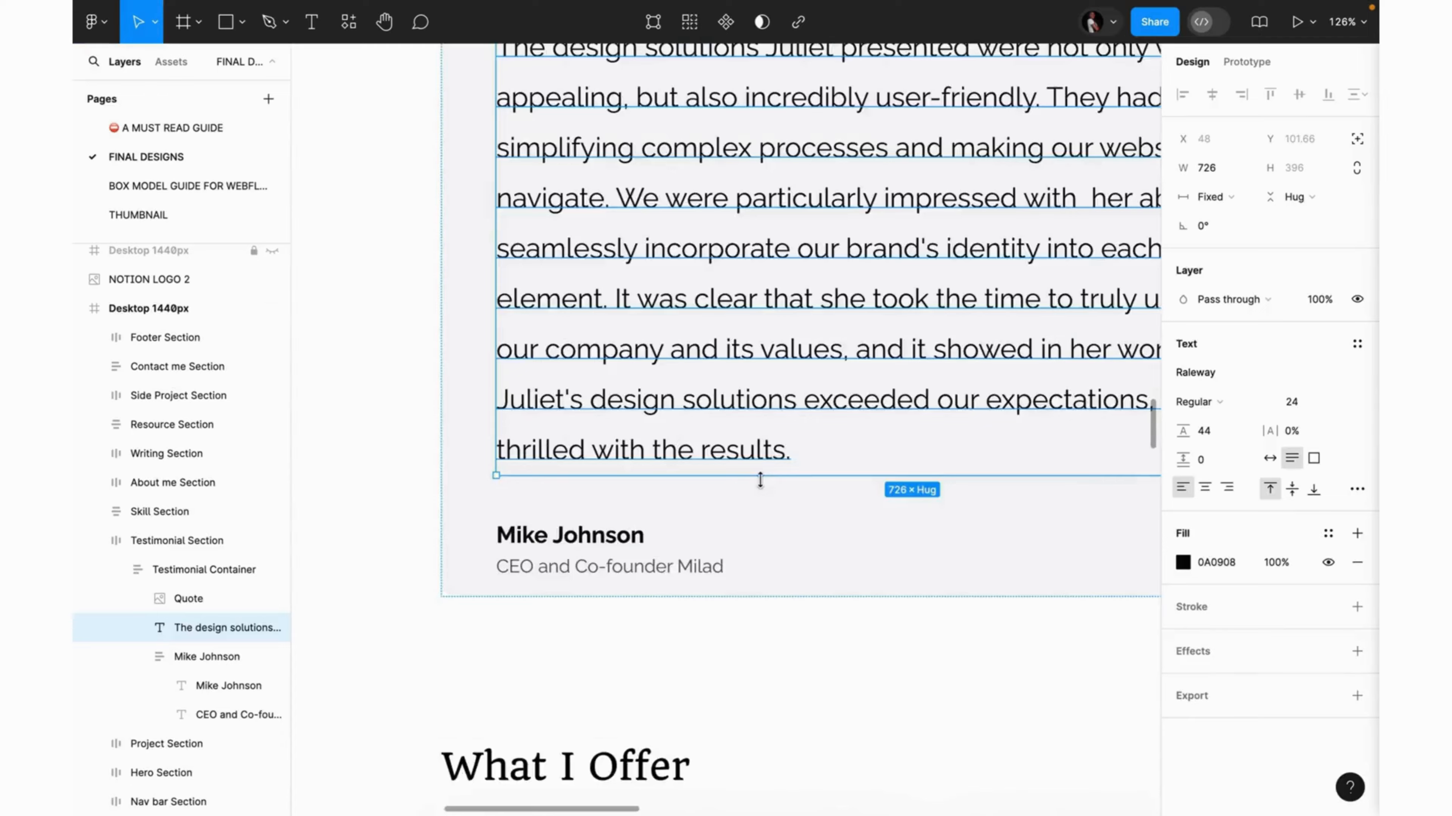
pyautogui.scroll(-3, 760, 481)
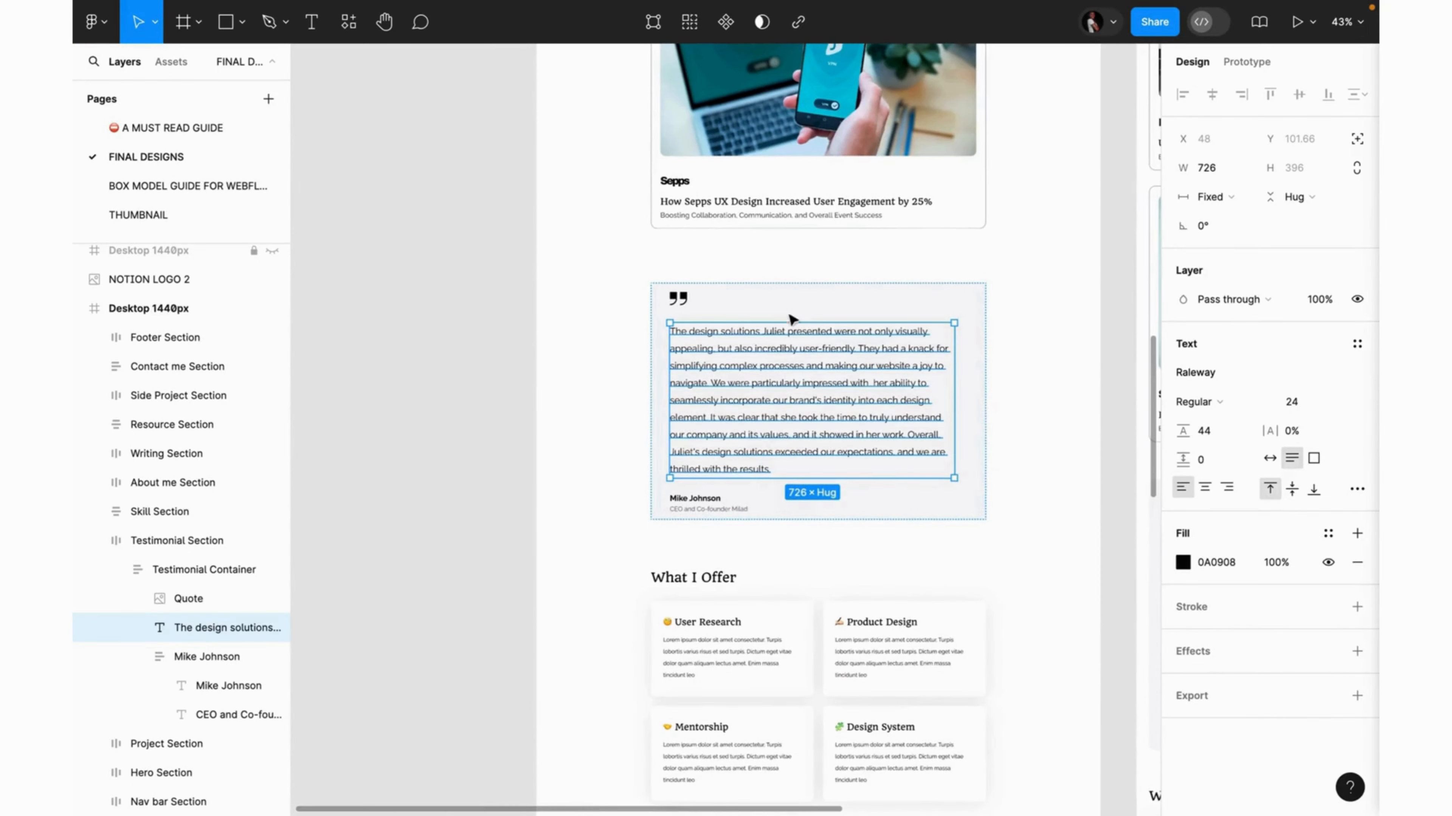
# Select the Testimonial Container frame in Figma to read its 40 vertical auto-layout gap.
pyautogui.click(798, 301)
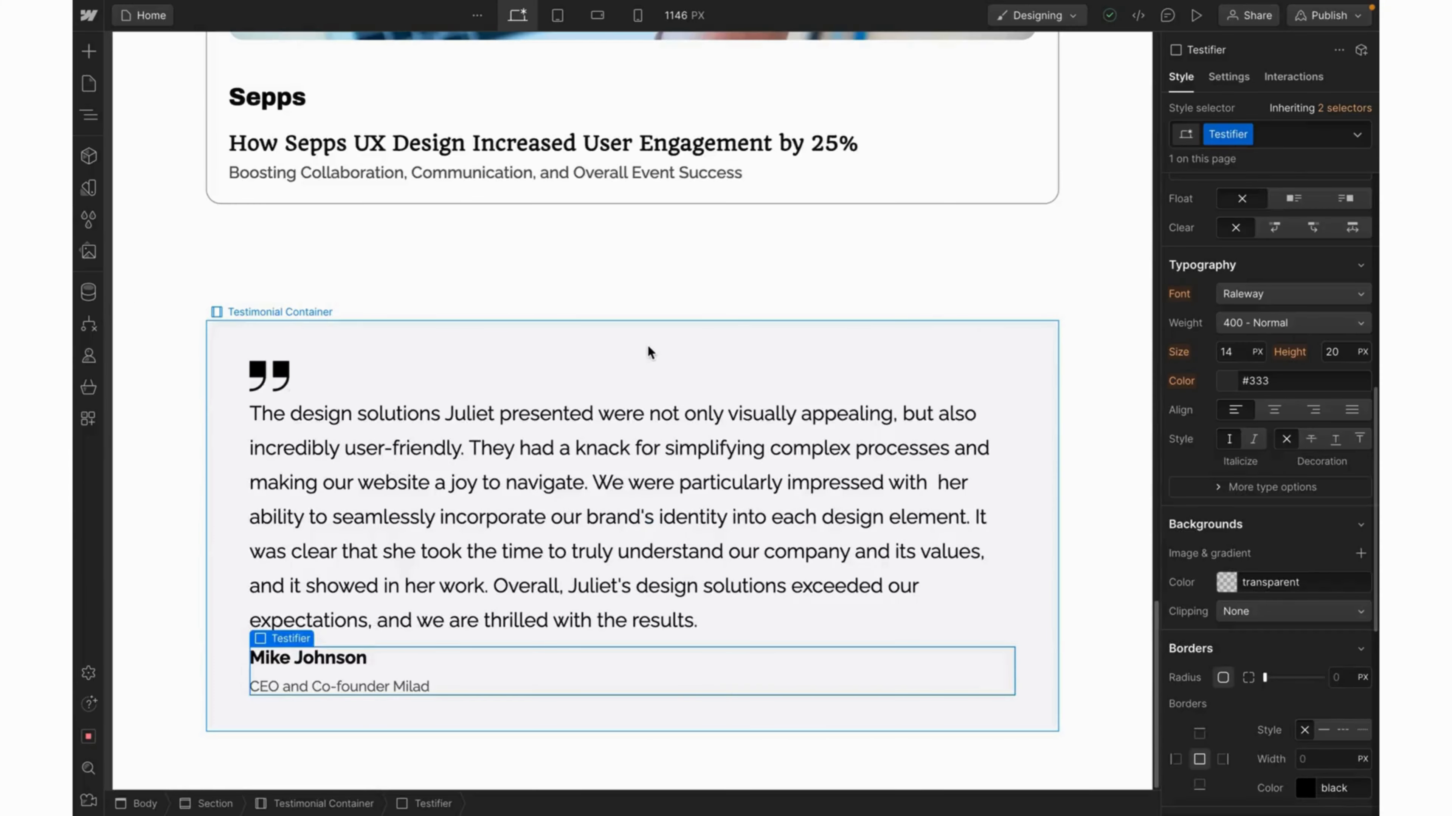
# Set the Testimonial Container's display to Flex with Vertical direction.
pyautogui.click(646, 344)
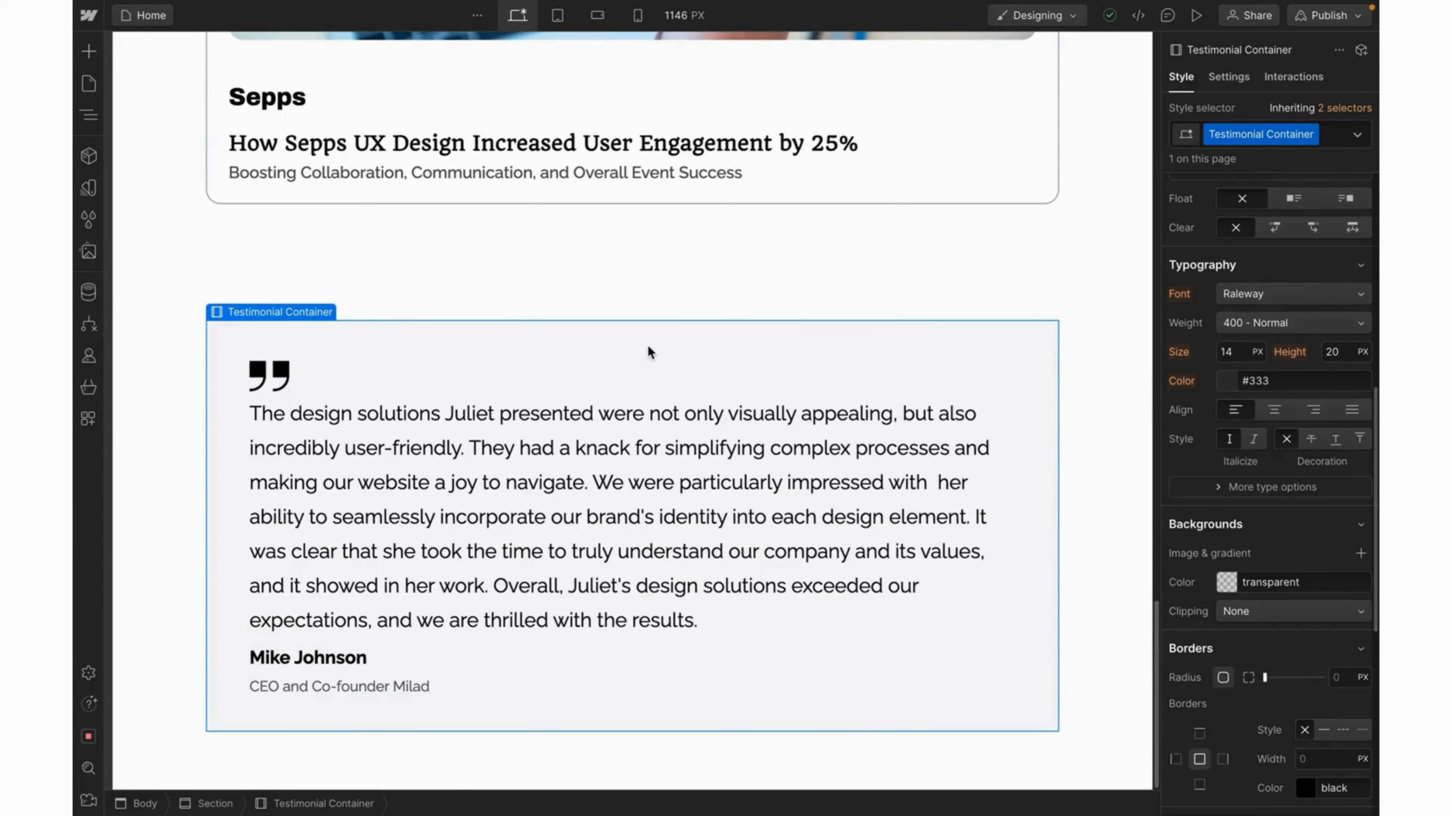
pyautogui.scroll(8, 1274, 247)
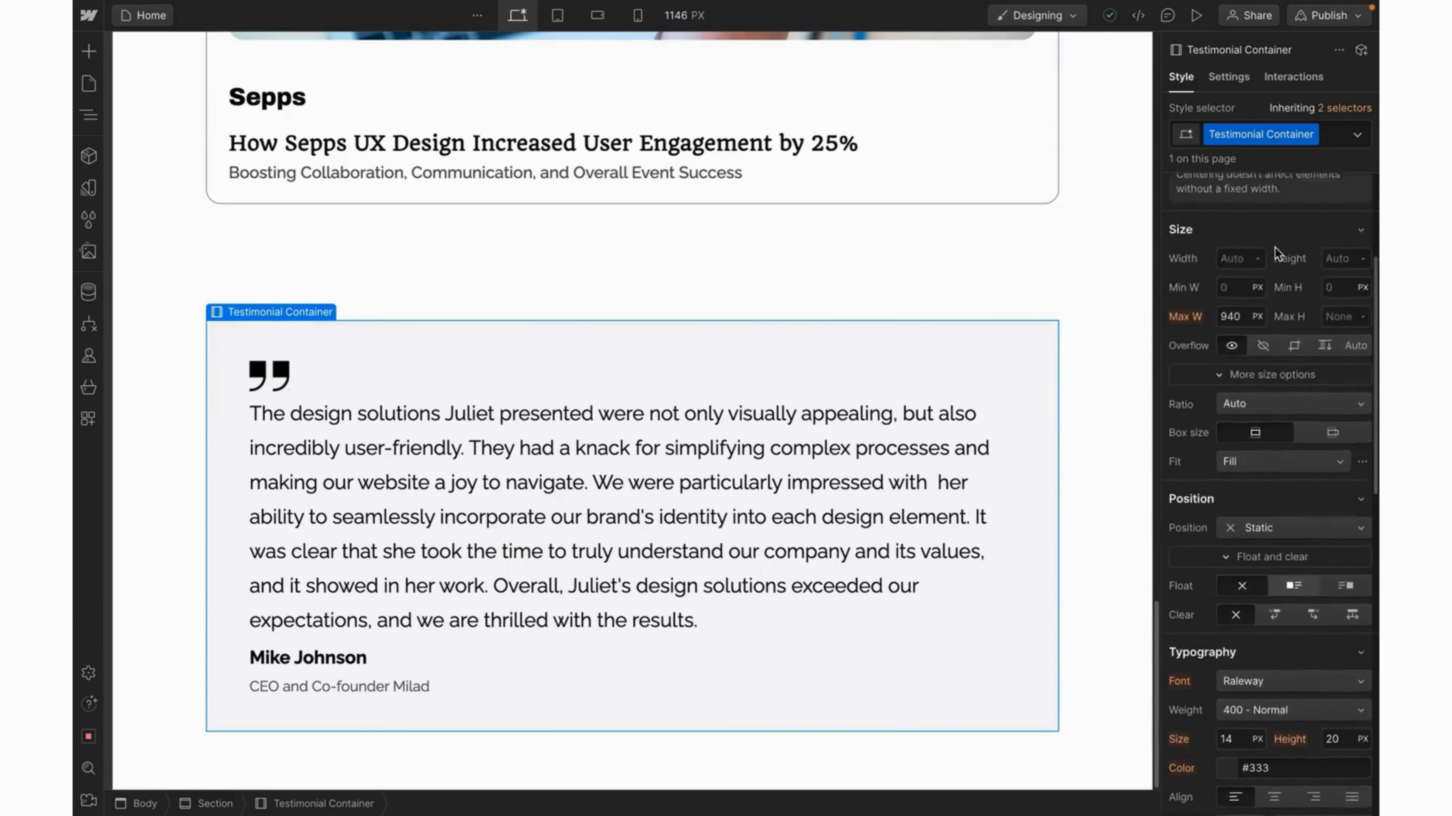
pyautogui.scroll(2, 1294, 445)
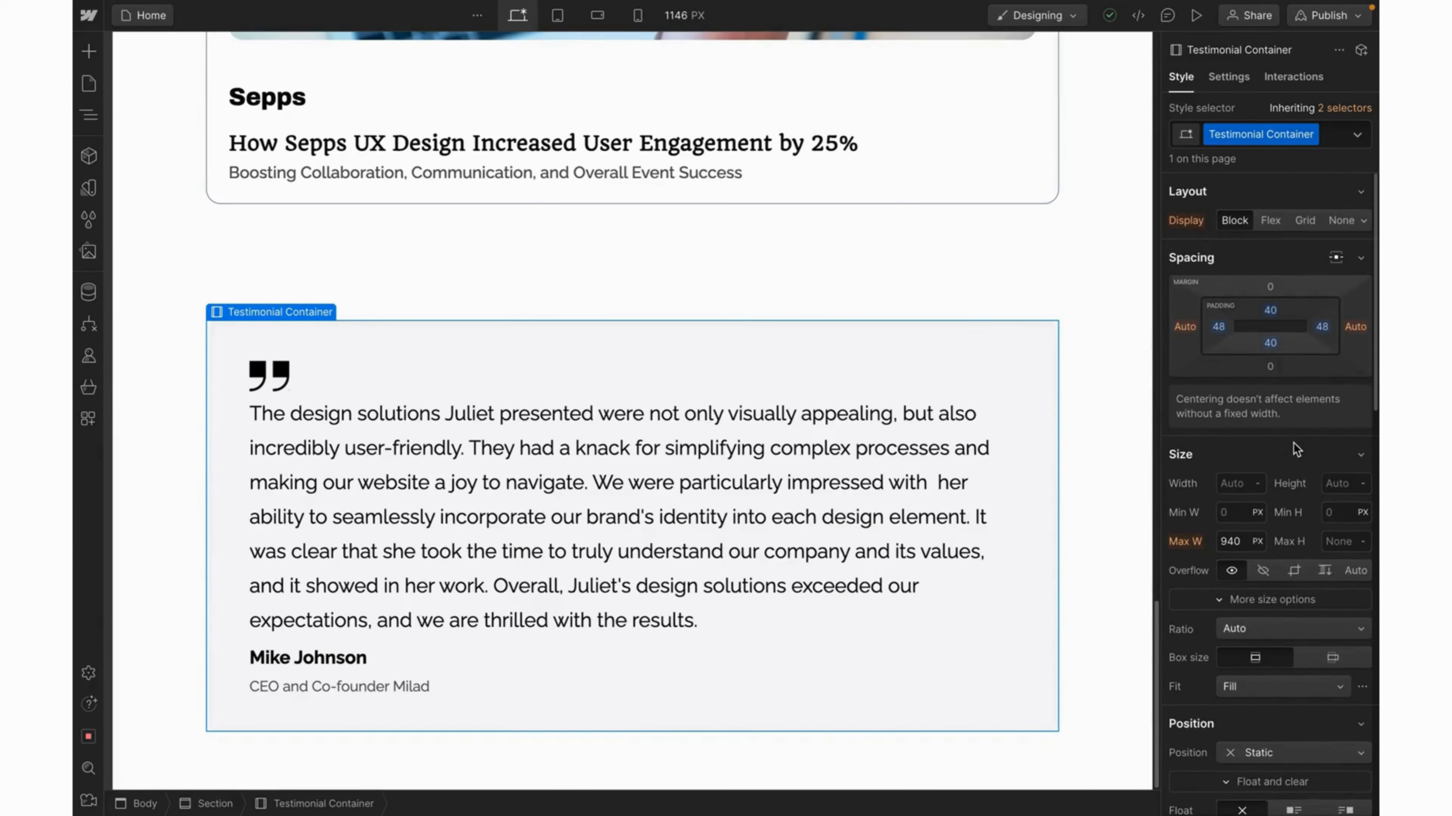
pyautogui.click(1270, 221)
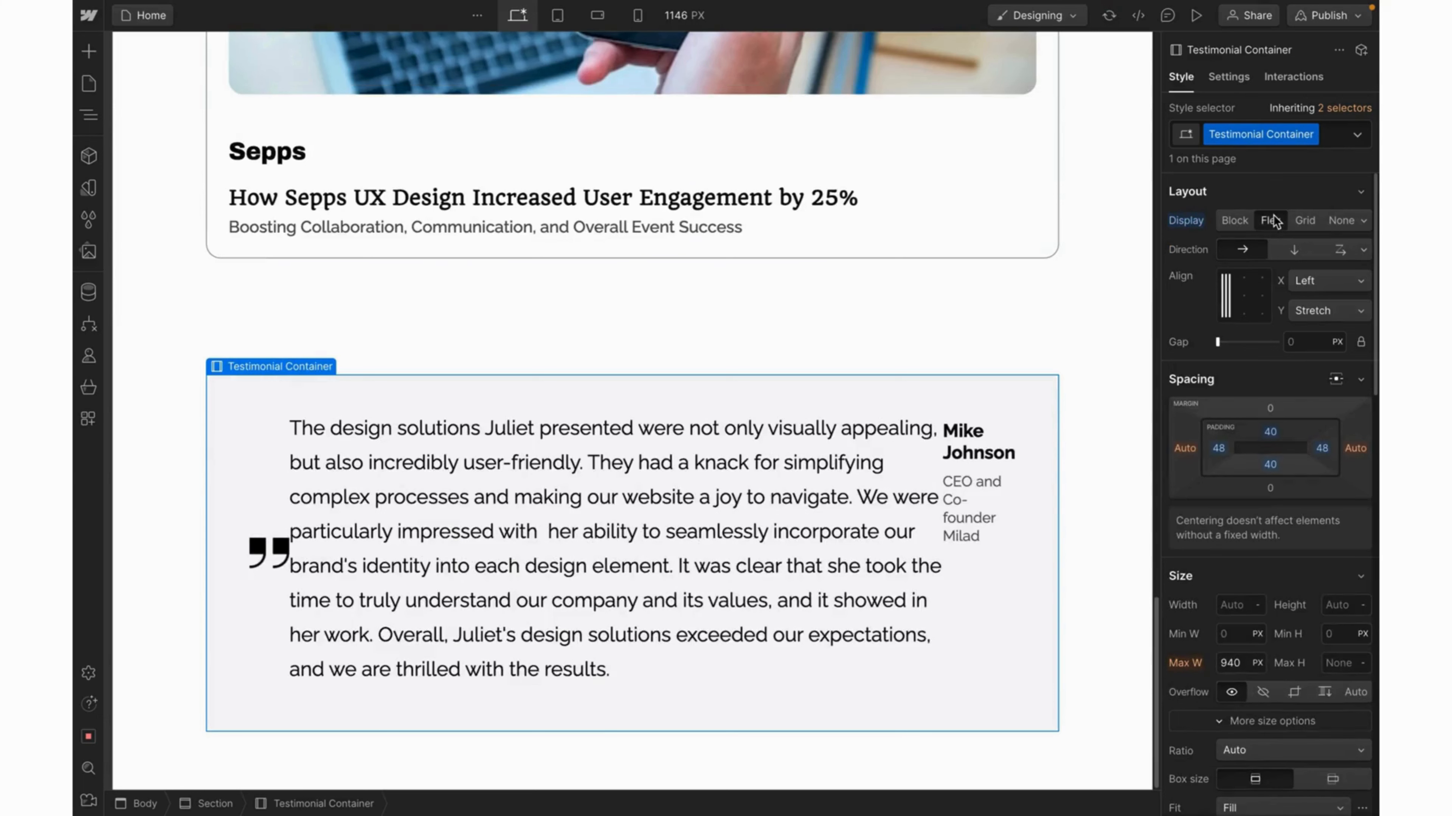
pyautogui.click(1292, 251)
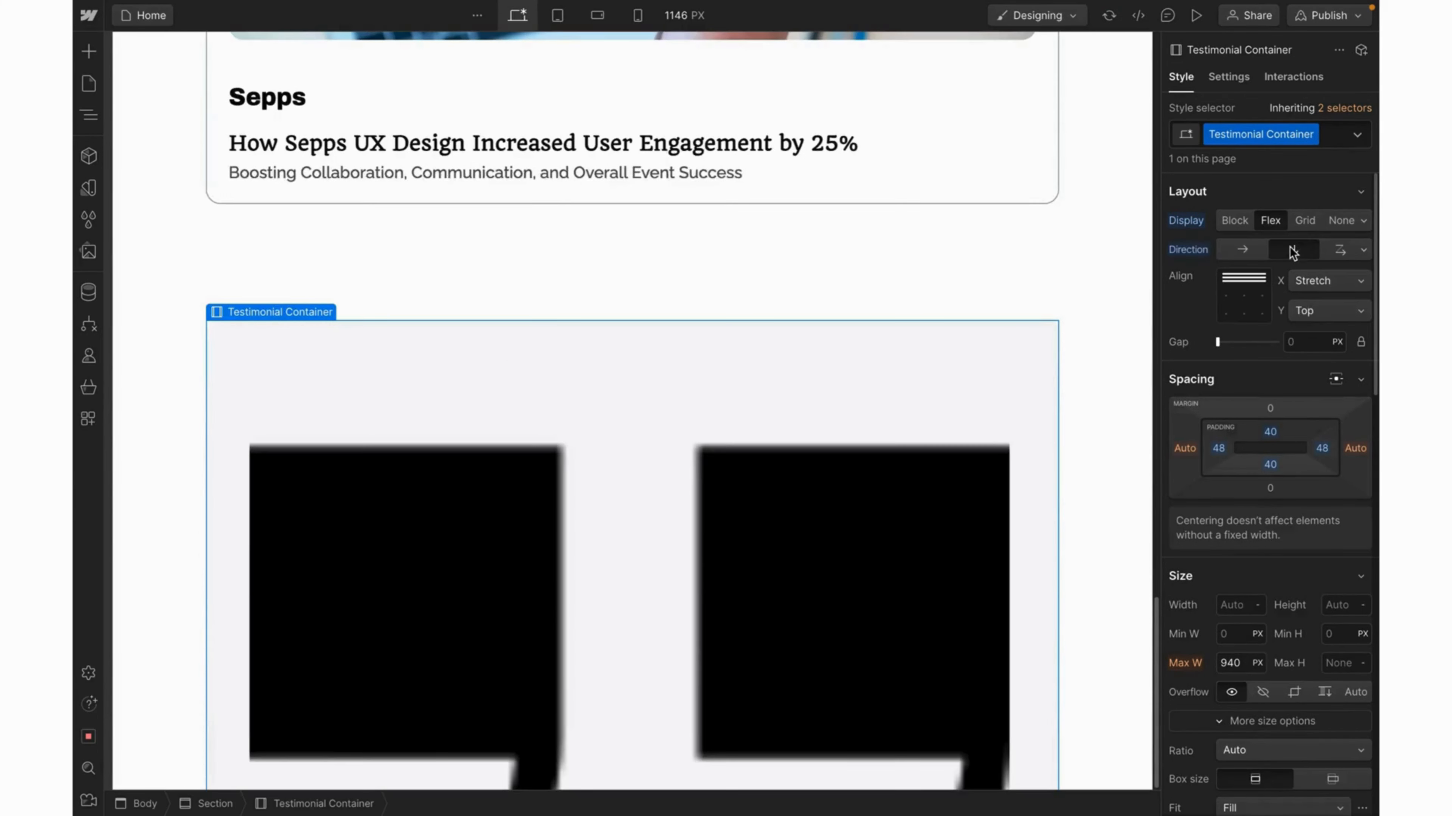
pyautogui.scroll(-5, 1016, 386)
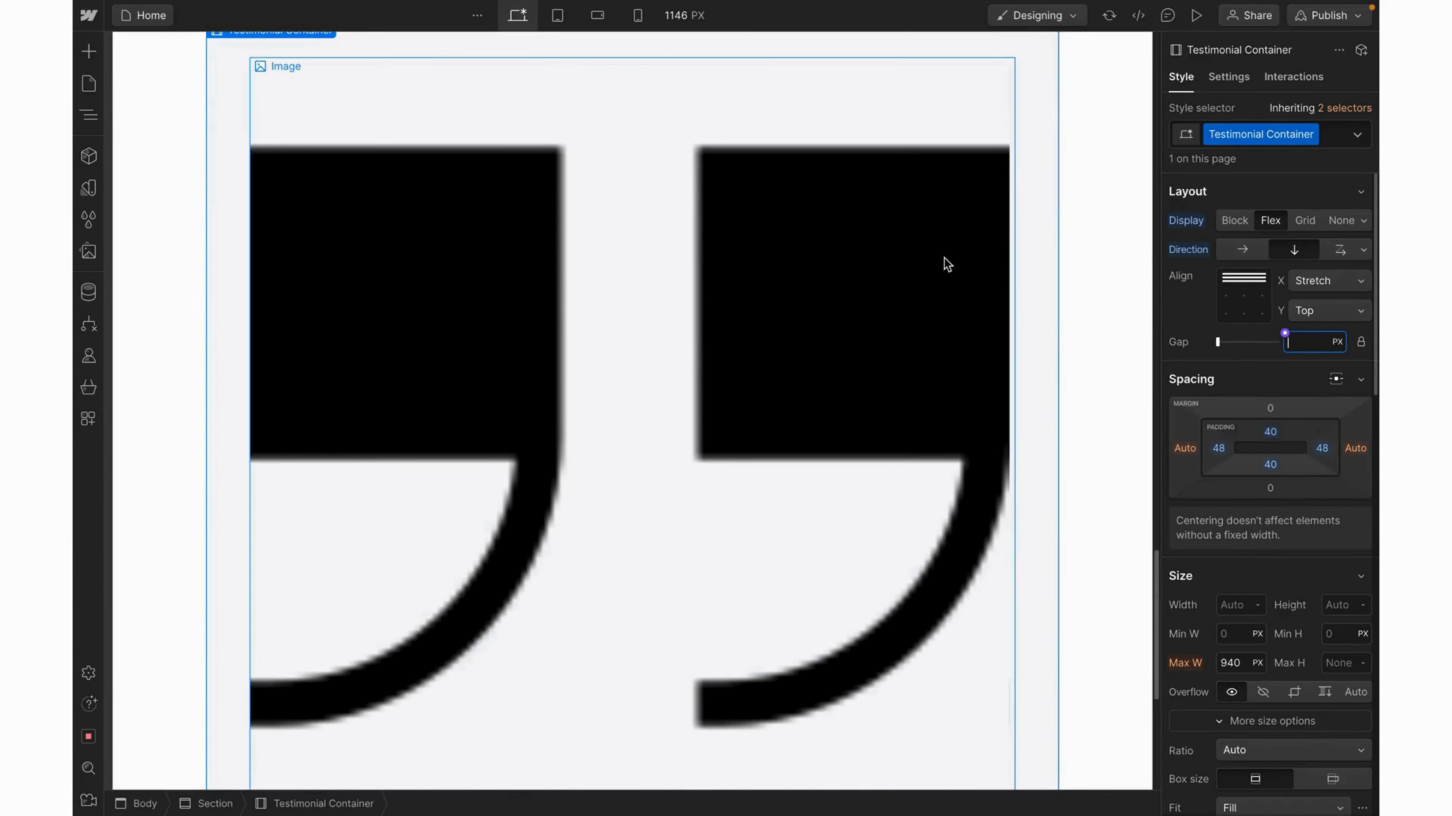
pyautogui.click(947, 263)
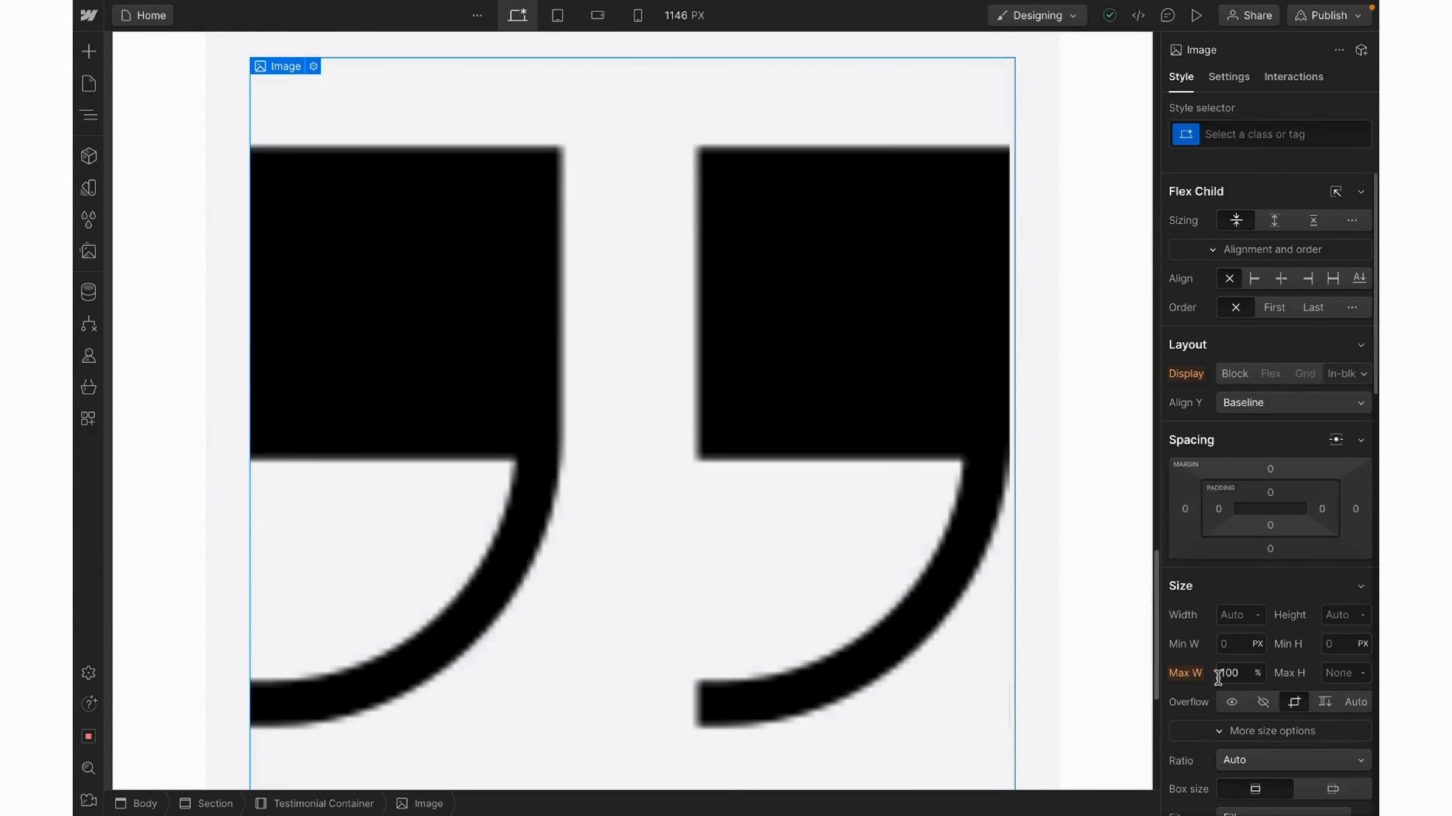
# Cap the quote icon's maximum width at 44 px.
pyautogui.click(1235, 673)
pyautogui.write('44')
pyautogui.click(1259, 673)
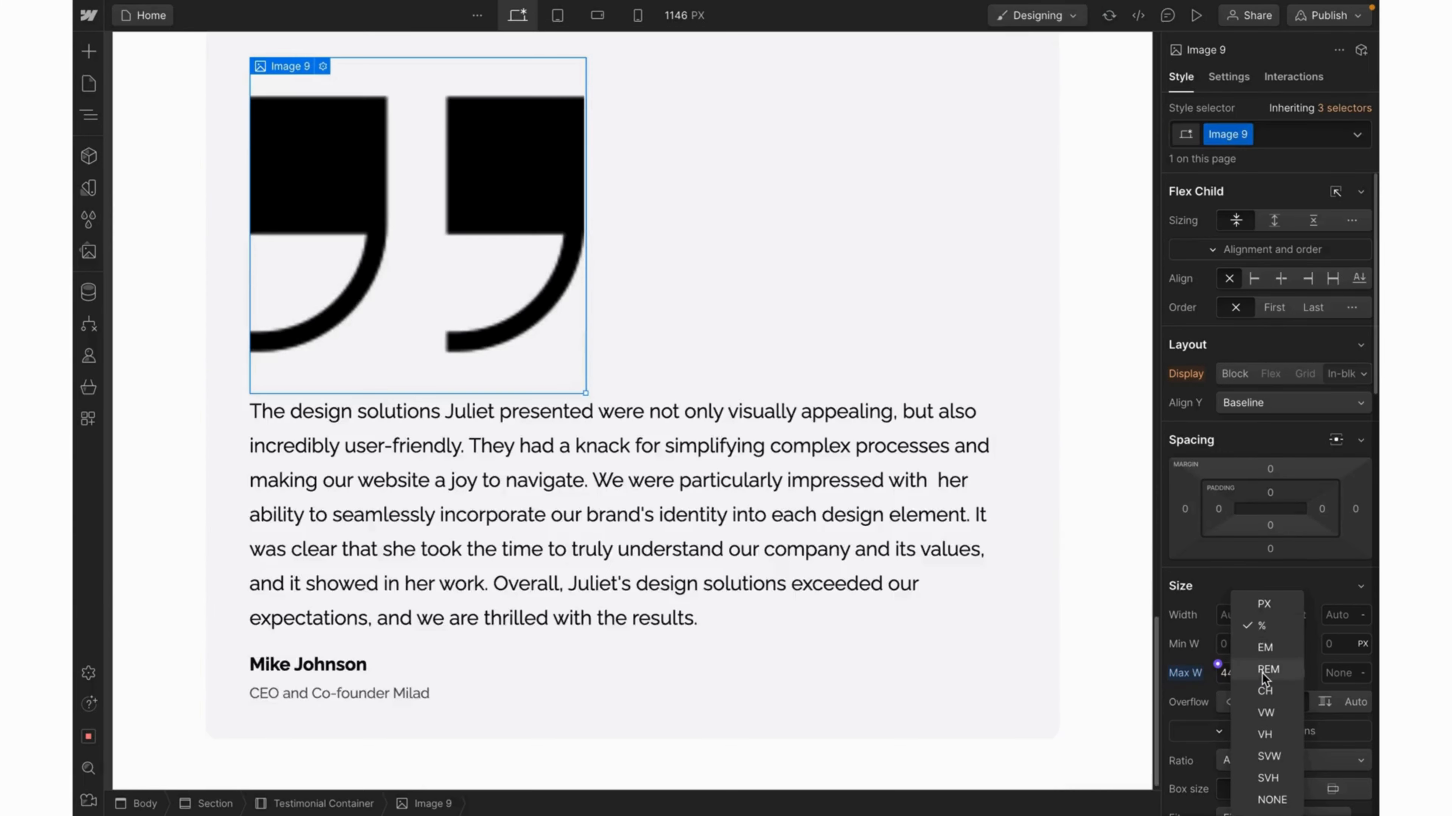
pyautogui.click(1267, 605)
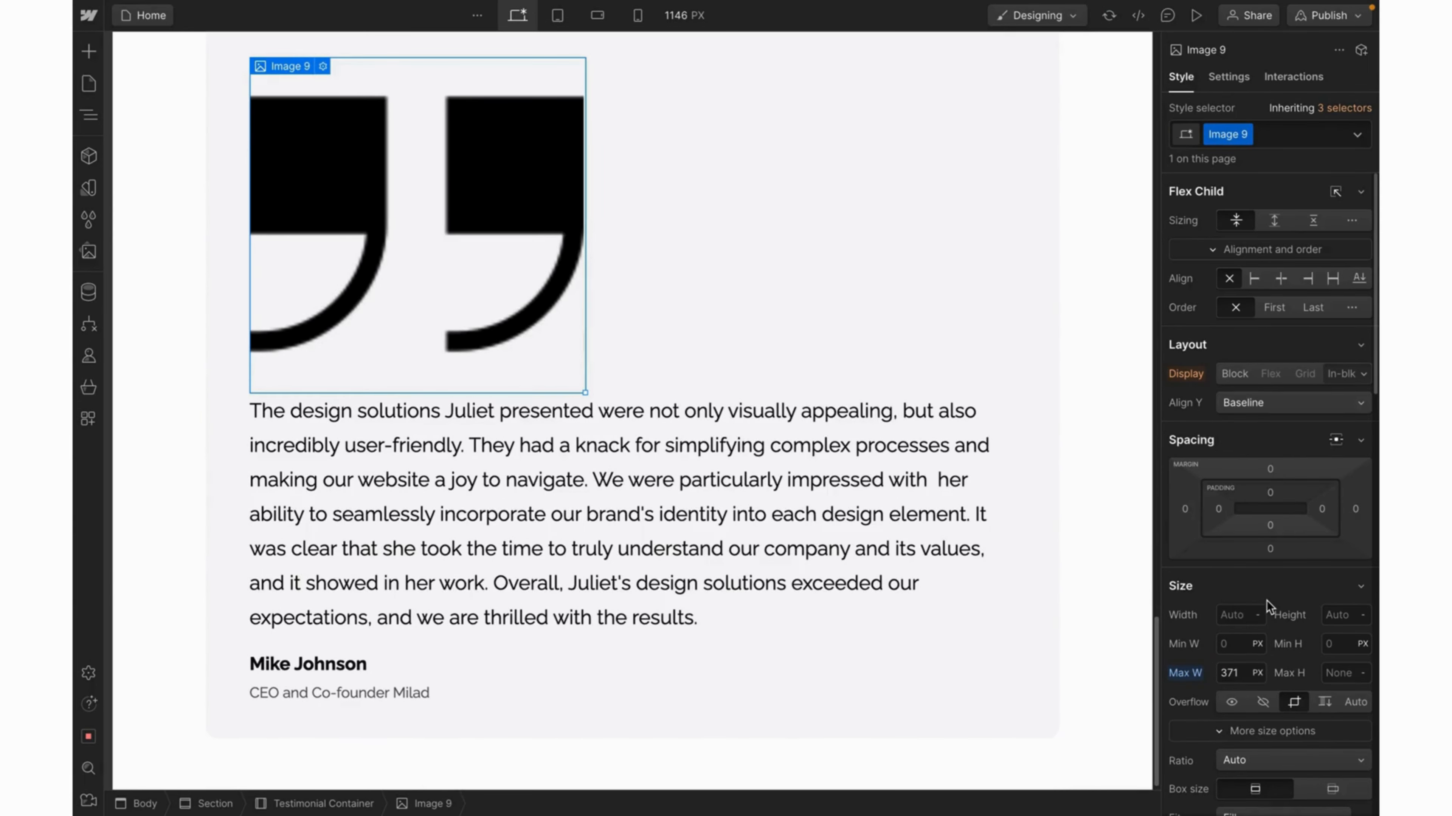
pyautogui.click(1233, 674)
pyautogui.write('44')
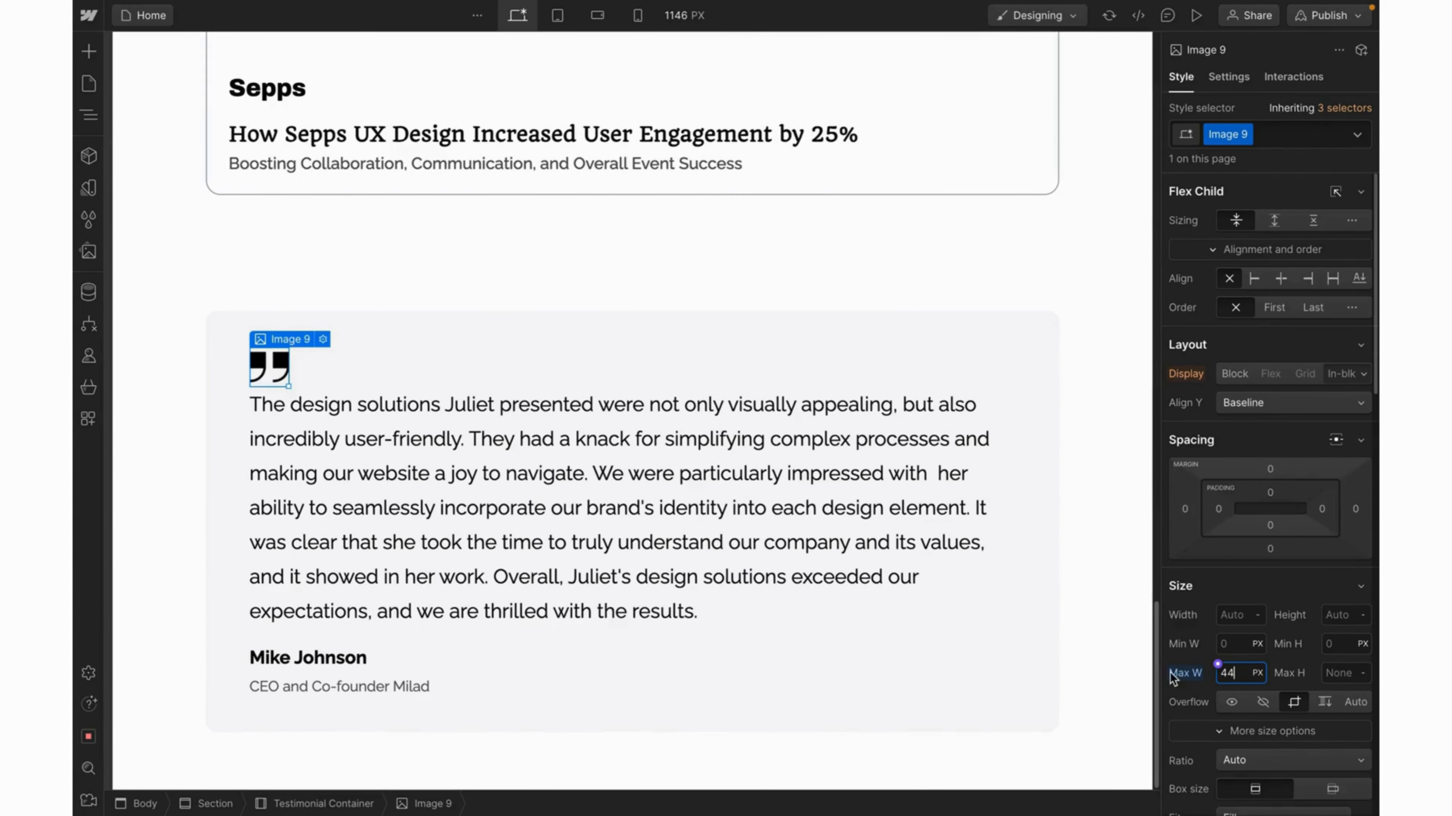
# Set the Testimonial Container's gap between items to 40.
pyautogui.click(1039, 435)
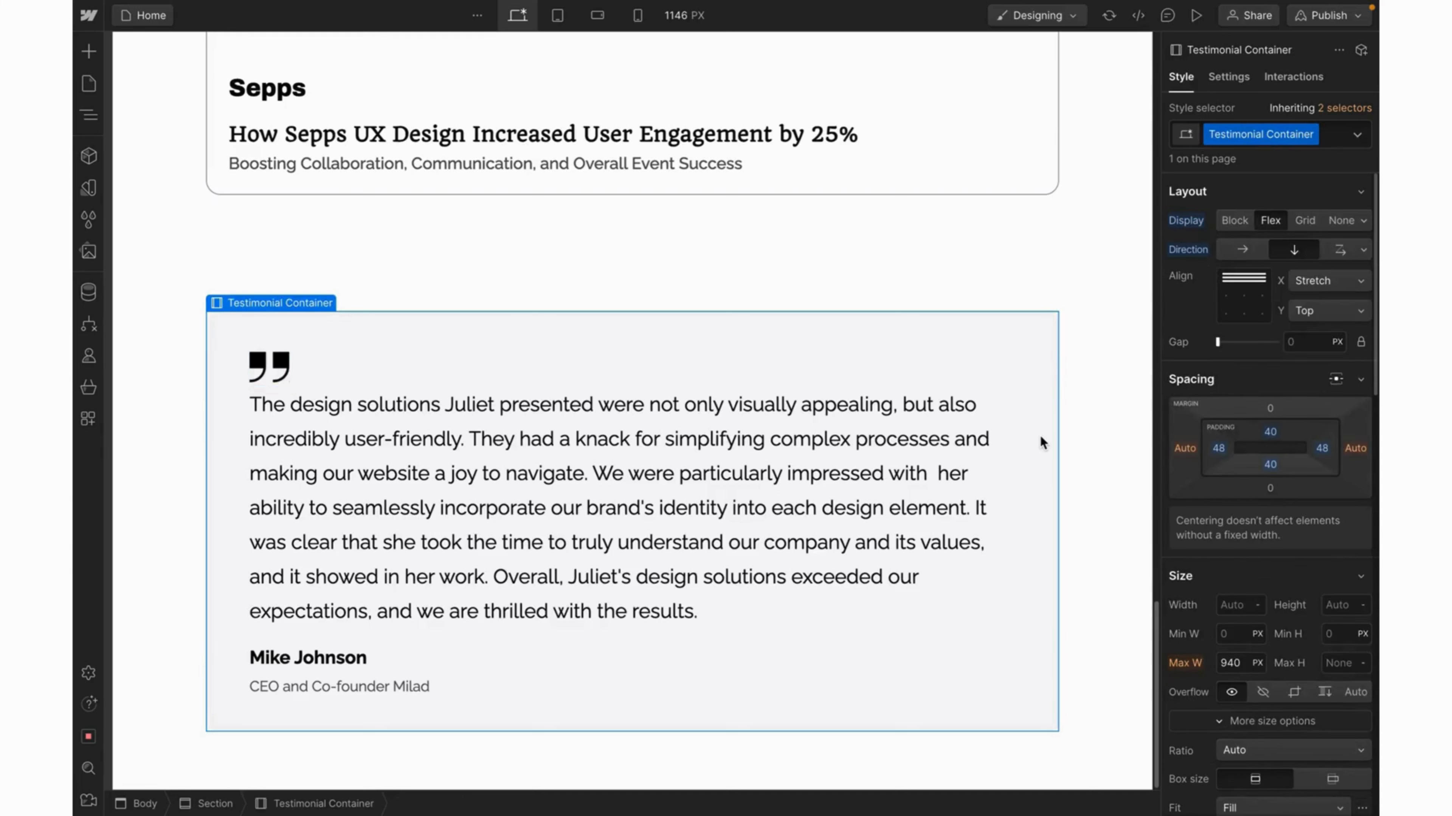
pyautogui.click(1295, 339)
pyautogui.write('40')
pyautogui.press('Return')
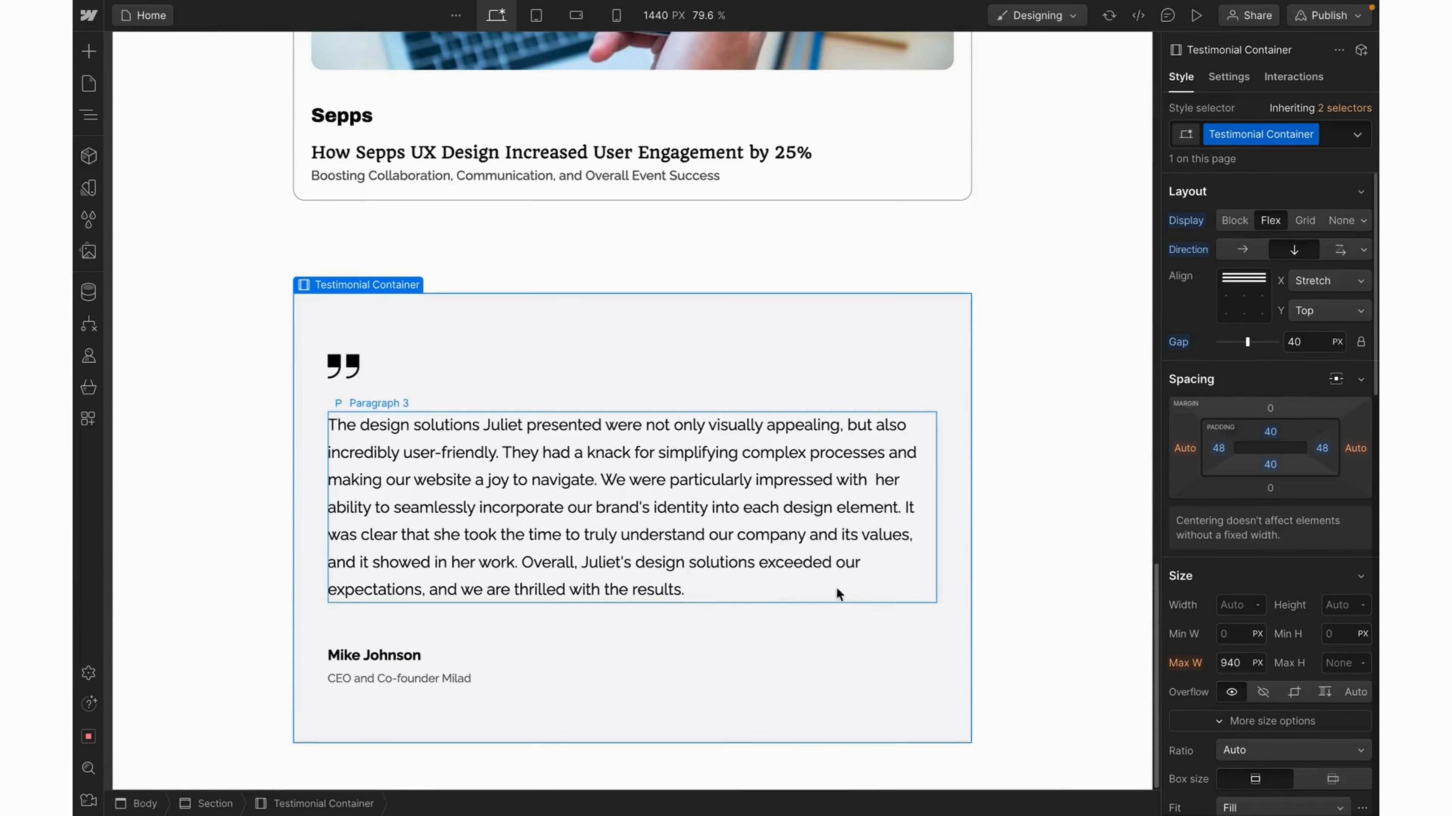
pyautogui.click(1196, 15)
pyautogui.scroll(-3, 1189, 433)
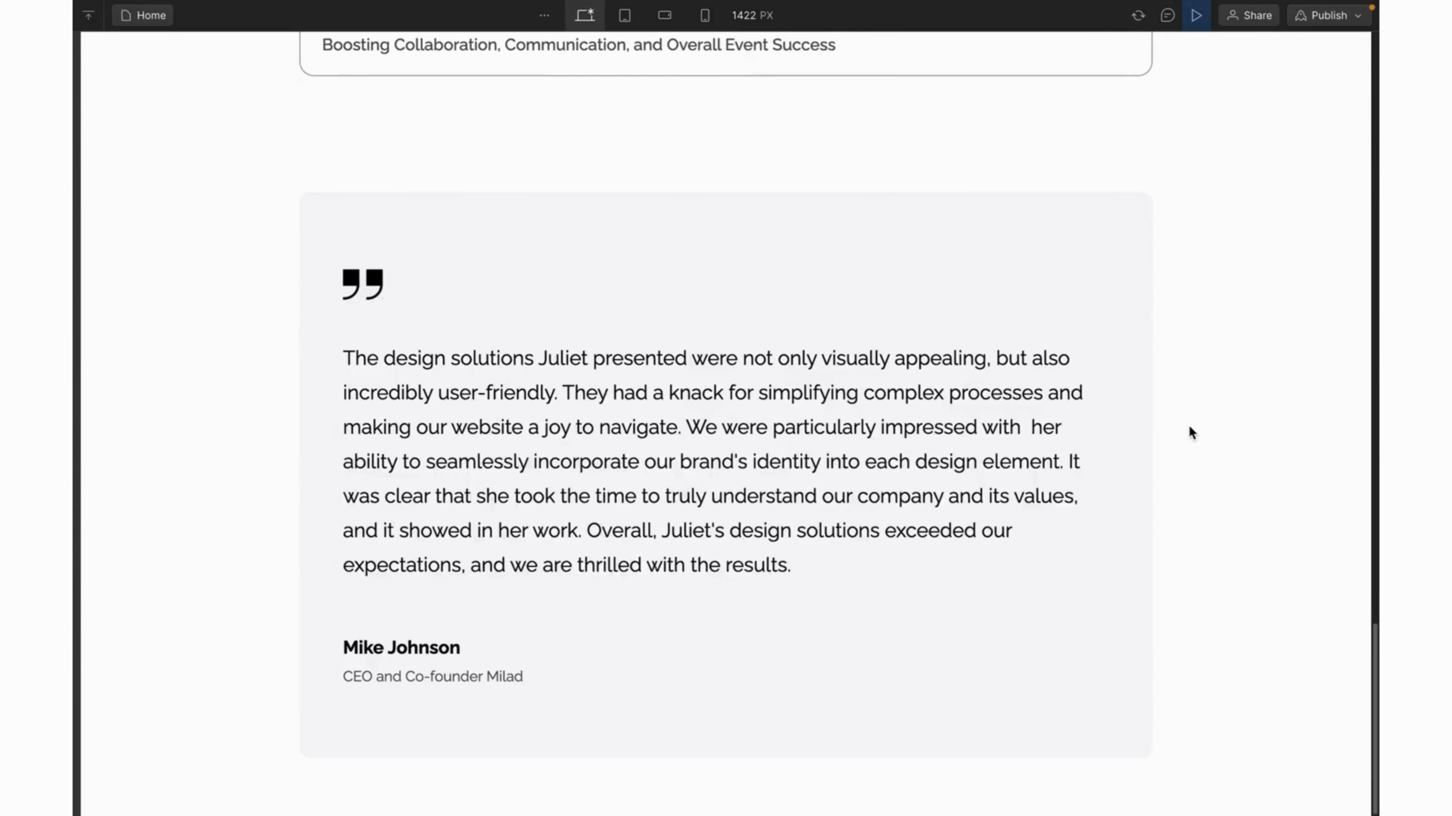
pyautogui.scroll(3, 1189, 433)
pyautogui.scroll(-3, 1190, 432)
pyautogui.click(1198, 15)
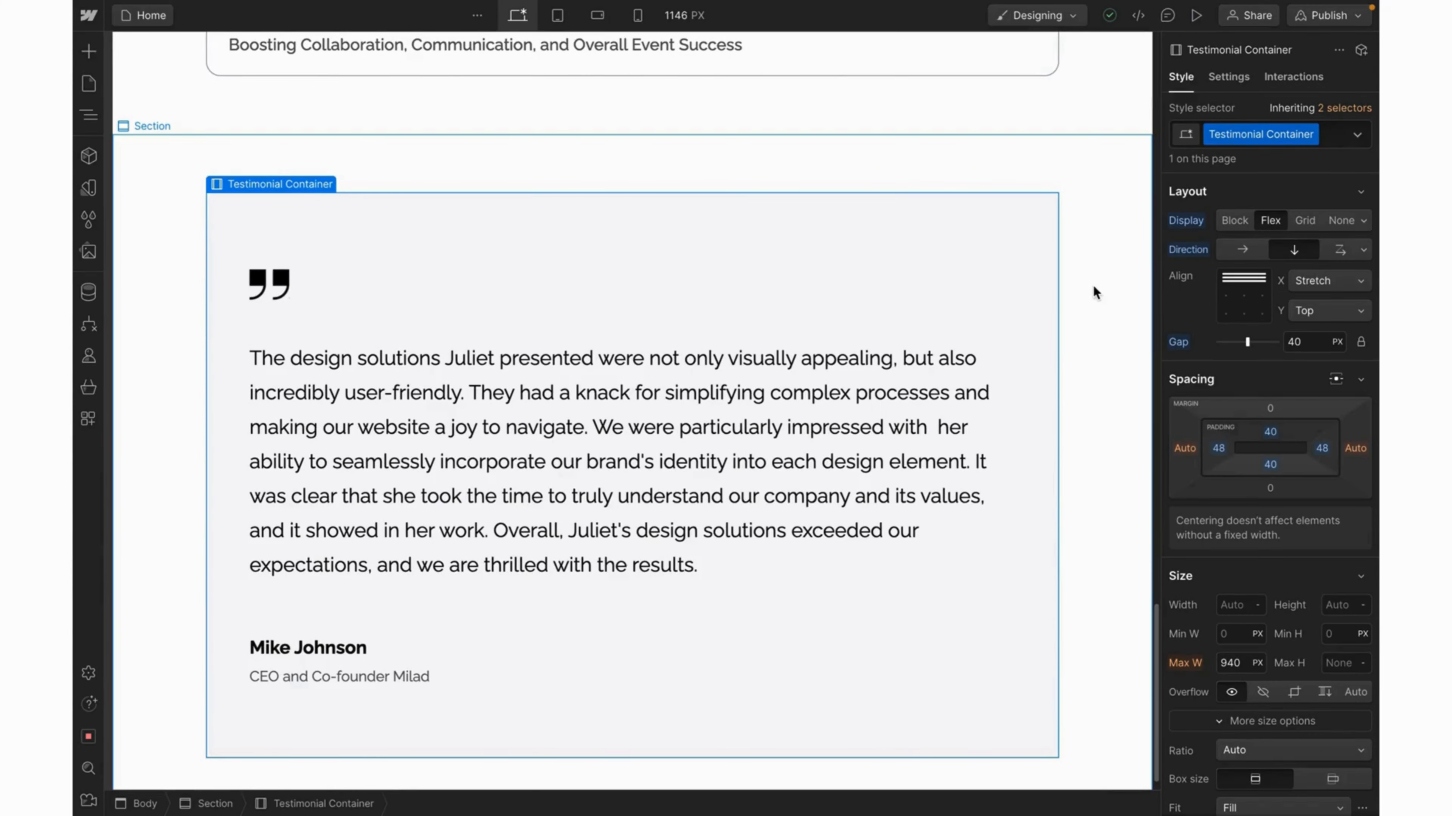